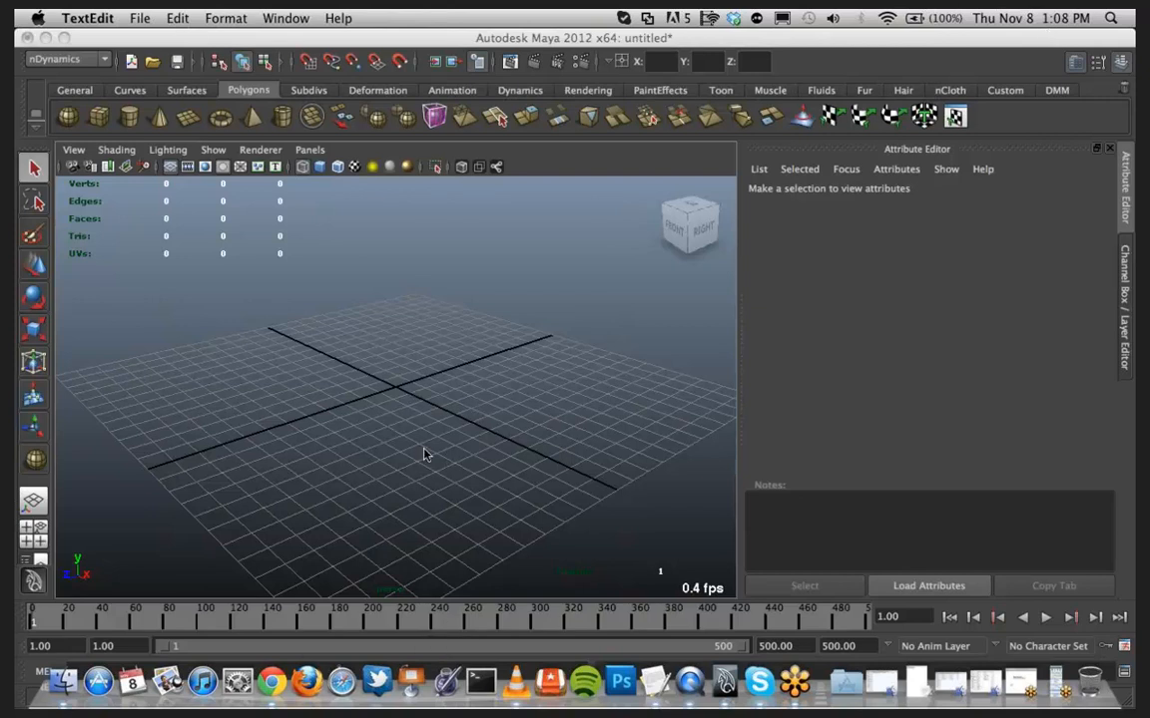
Create a single-face polygon plane that covers nearly the whole grid as the ground
alt+drag(423, 454, 404, 388)
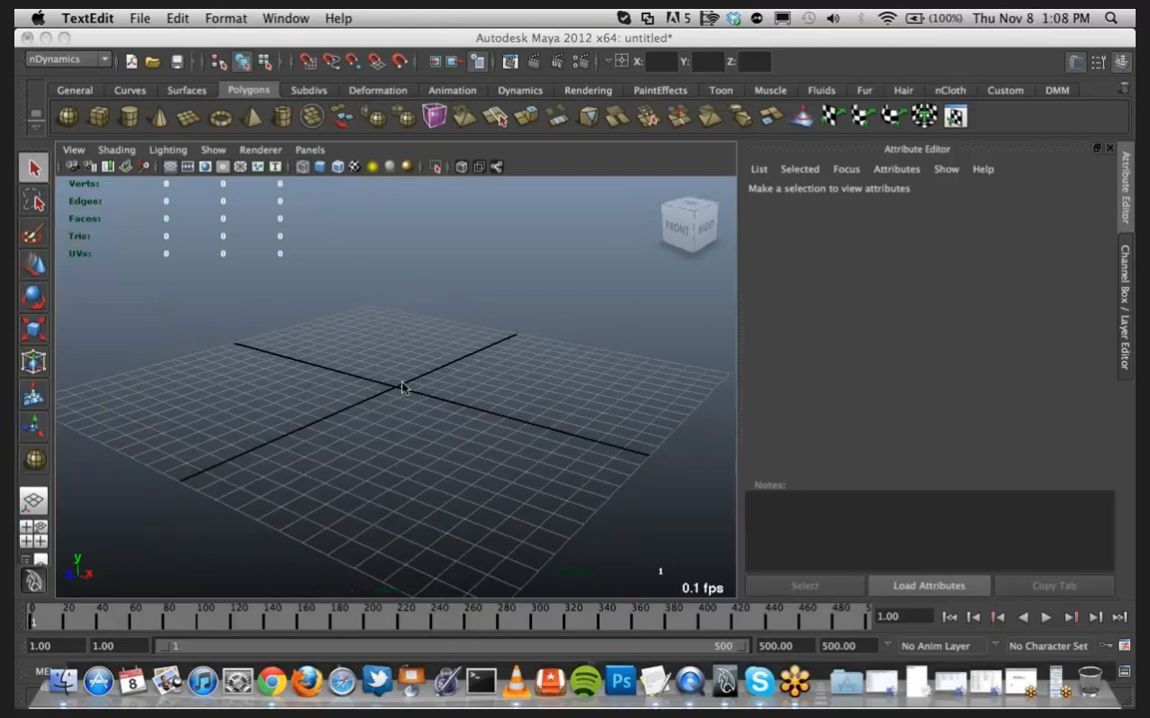
click(370, 316)
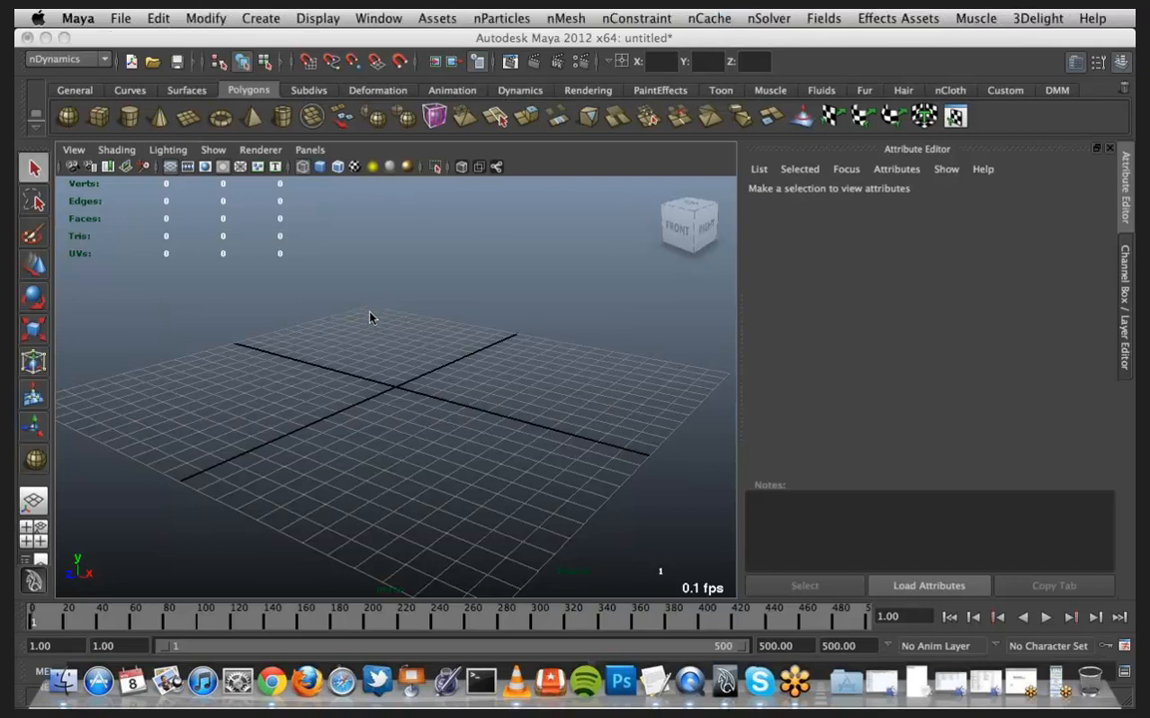
key(space)
click(263, 244)
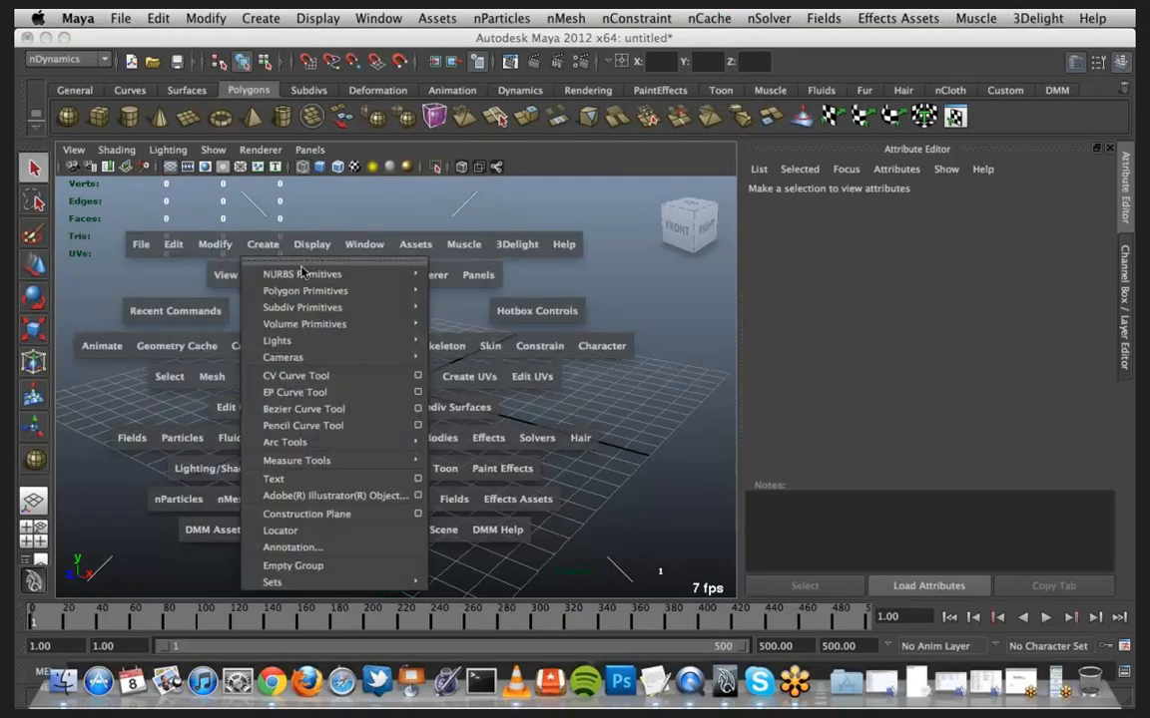
mouse_move(305, 291)
click(462, 366)
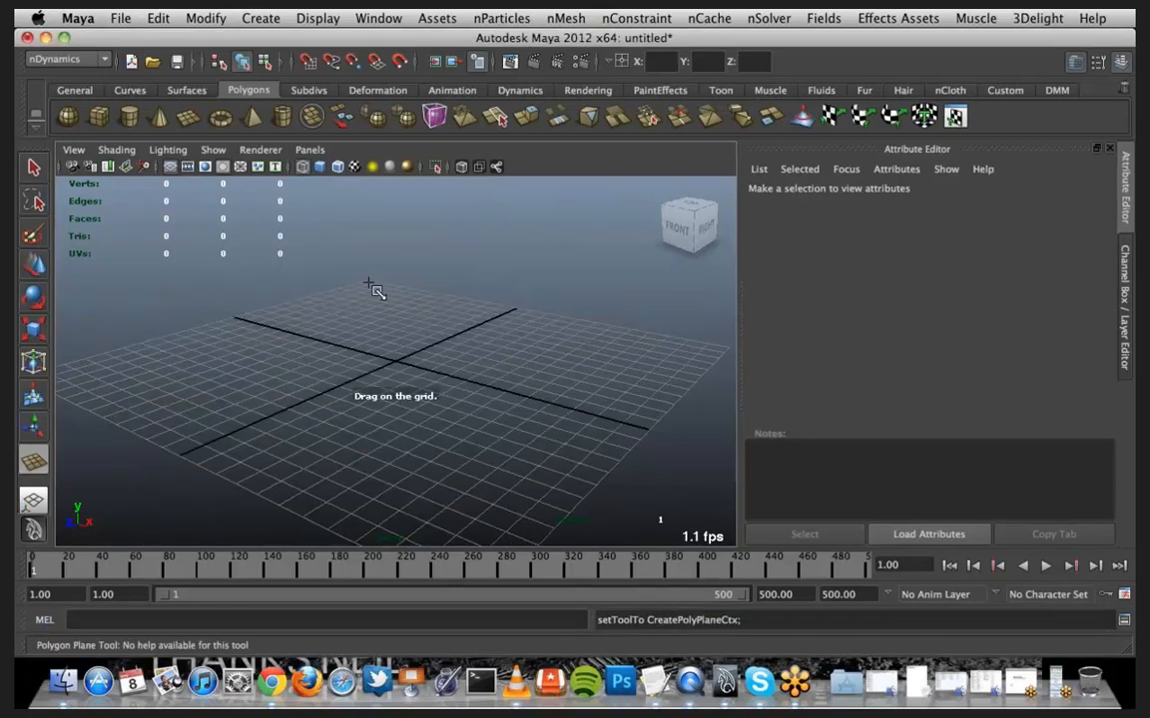
drag(368, 285, 444, 477)
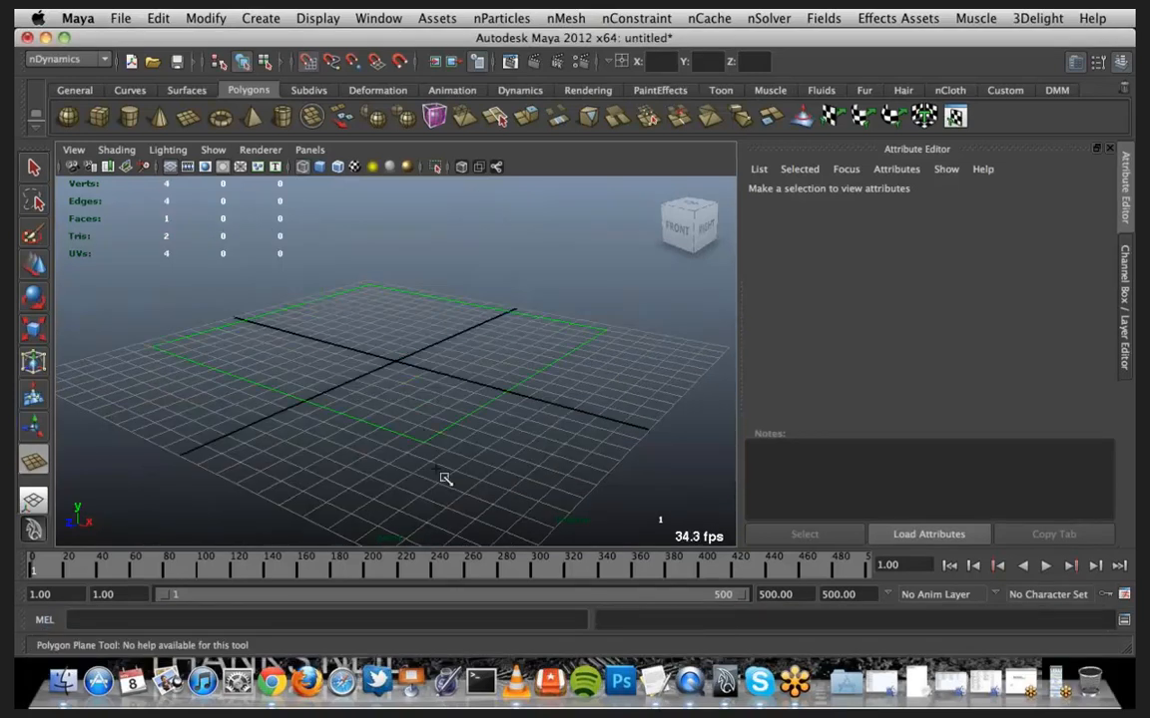
drag(480, 573, 478, 599)
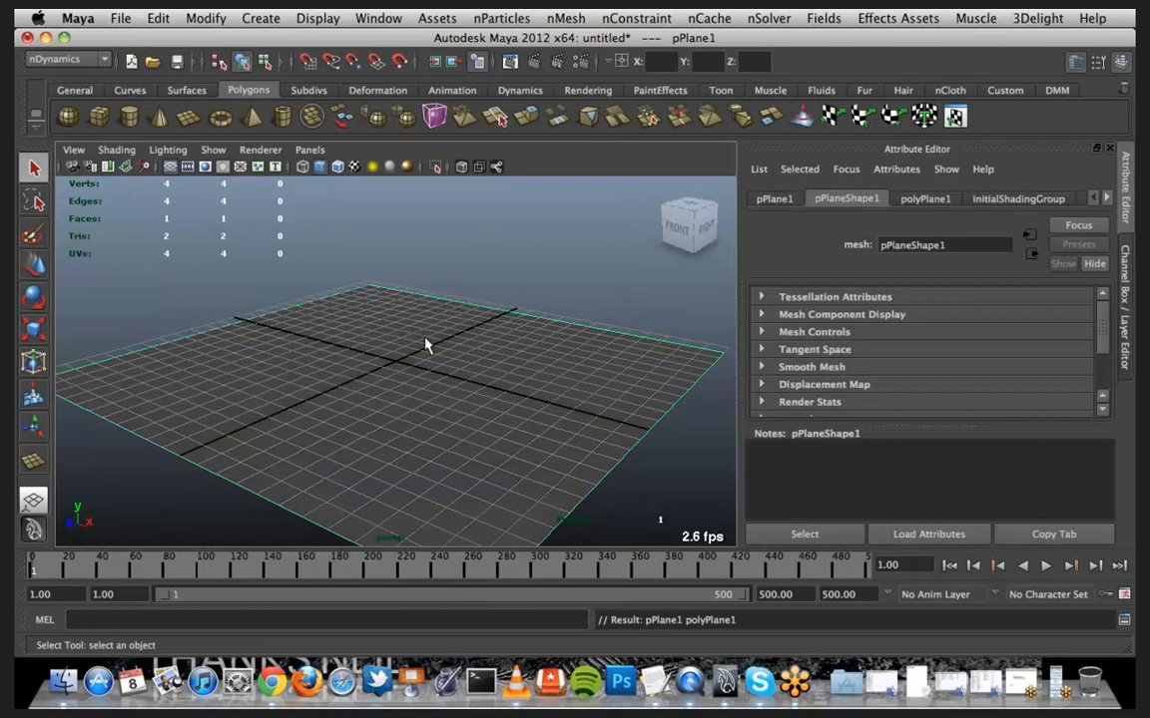
alt+middle_drag(434, 343, 419, 331)
alt+drag(419, 331, 399, 290)
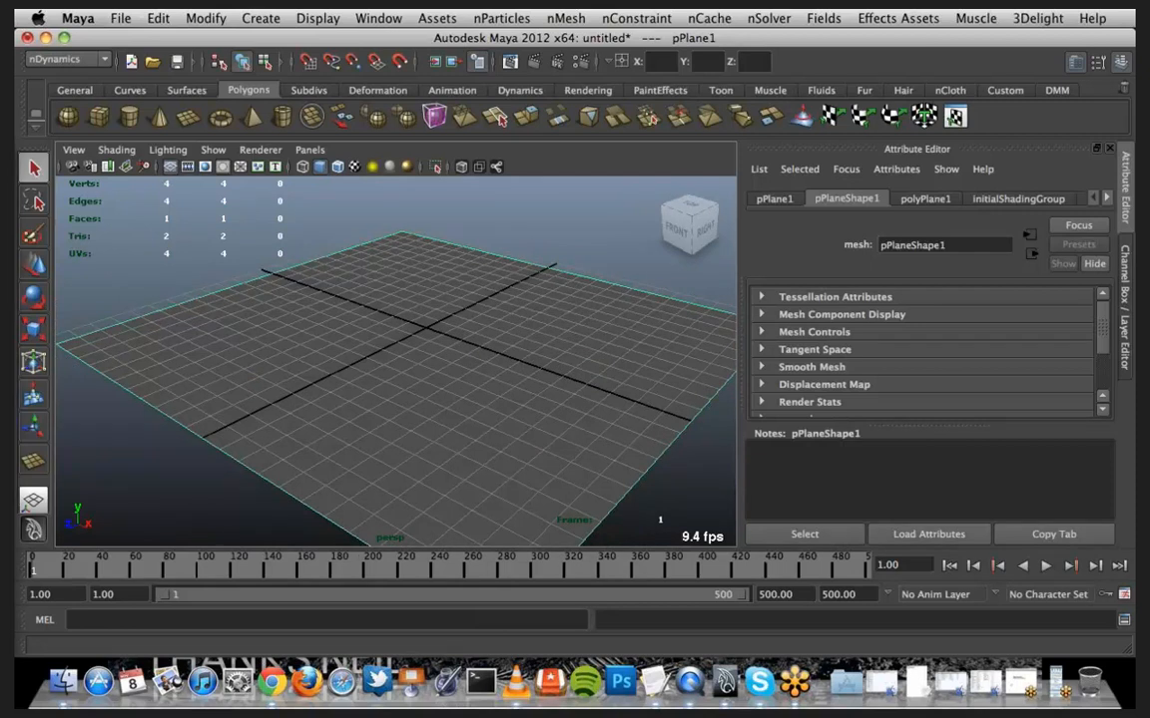
Switch to Chrome, look through the Duncan's Corner blog page on Autodesk AREA, and minimize the browser window
key(super+Tab)
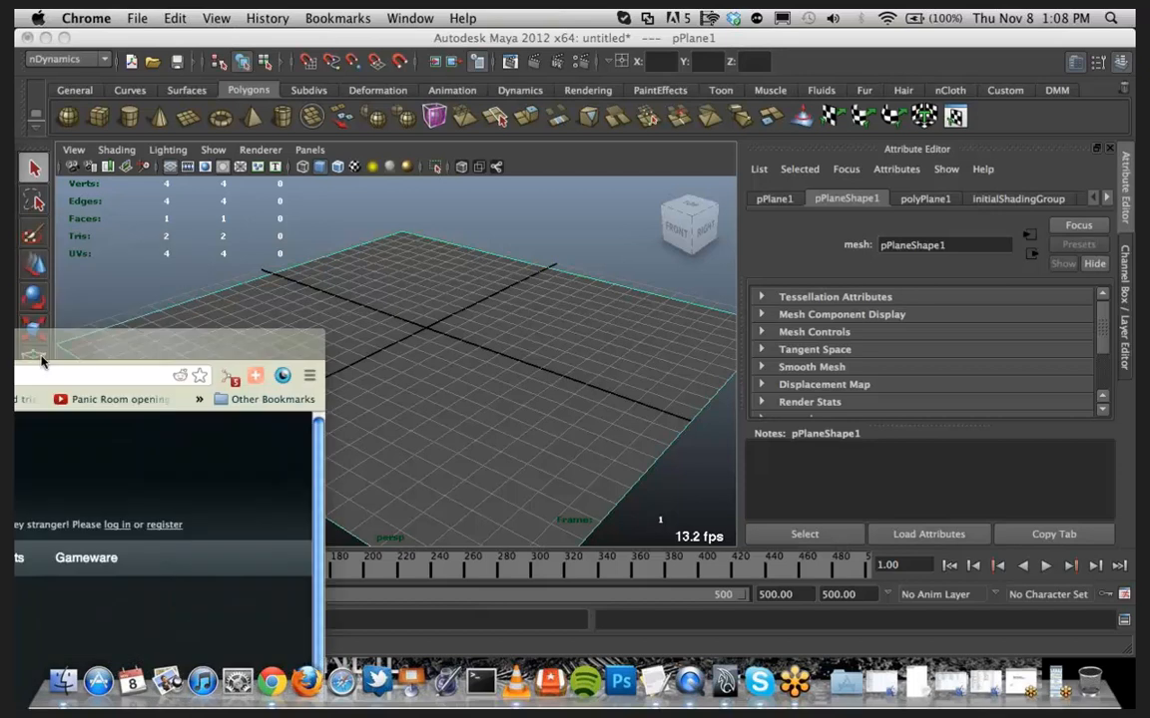
drag(42, 362, 798, 53)
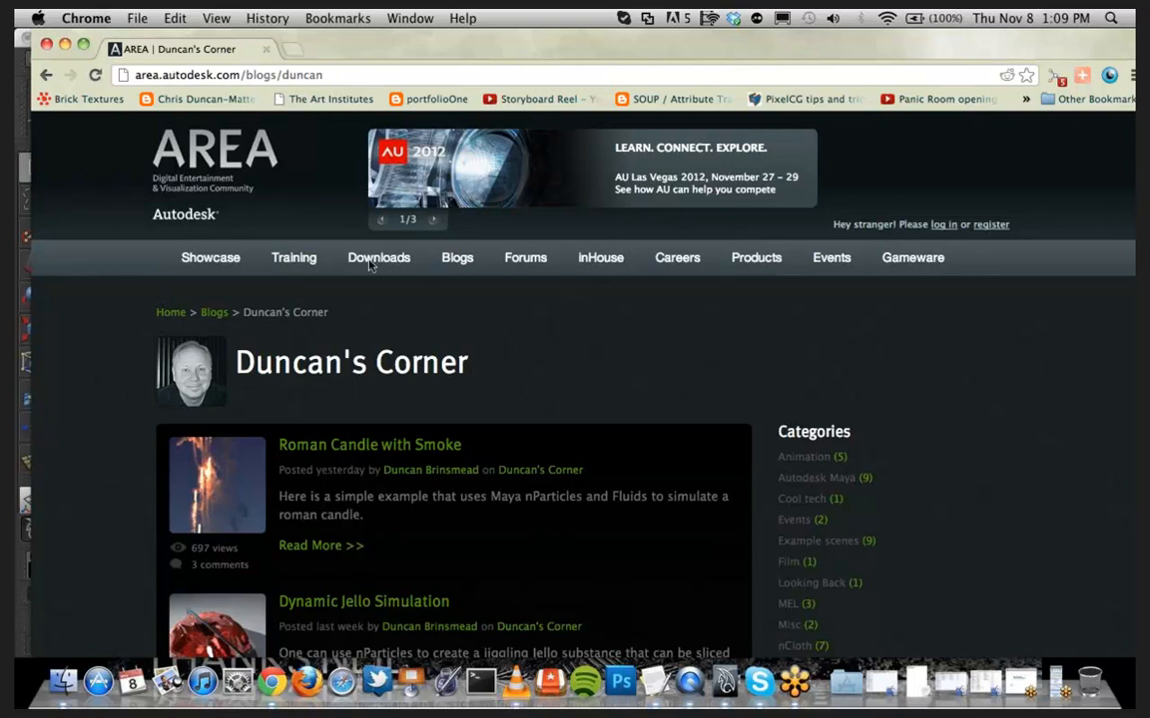
mouse_move(379, 258)
scroll(475, 510, down, 1)
scroll(475, 510, down, 2)
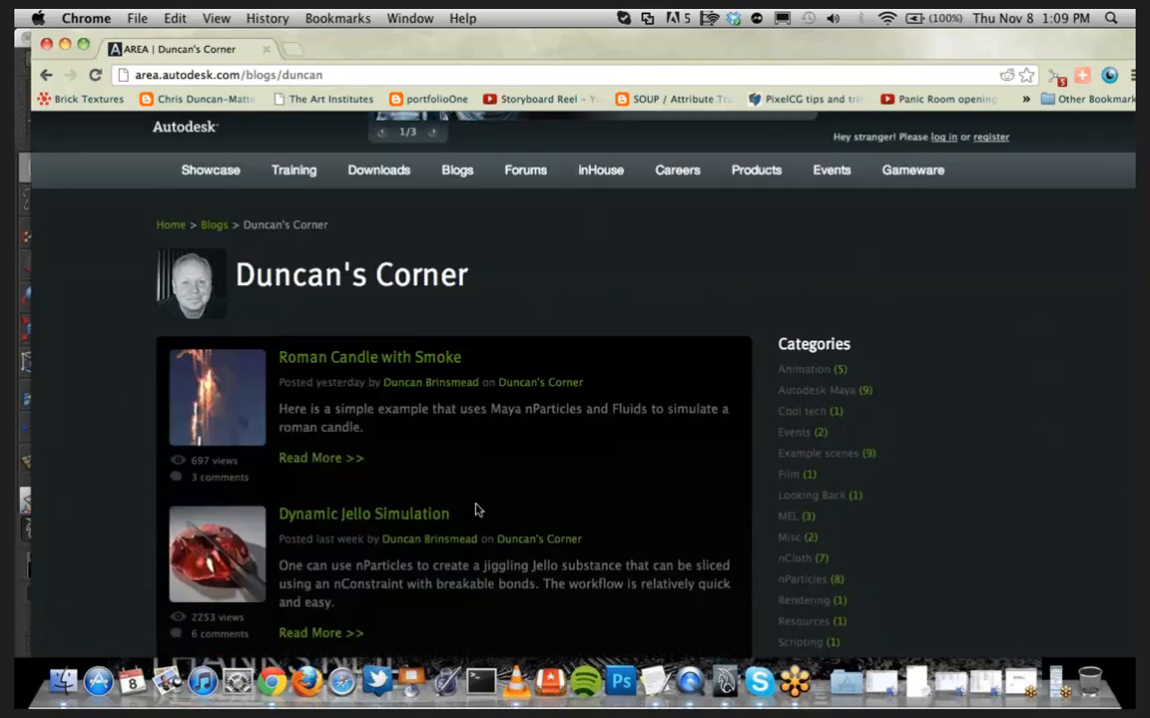
scroll(475, 510, up, 3)
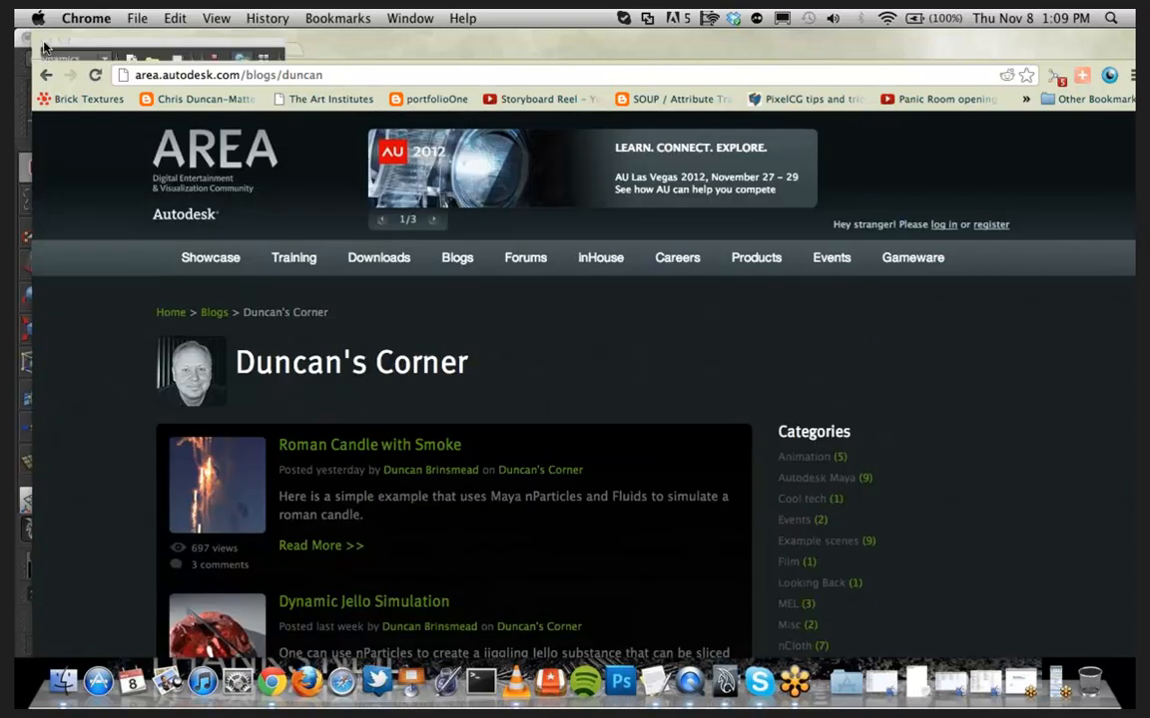
click(43, 47)
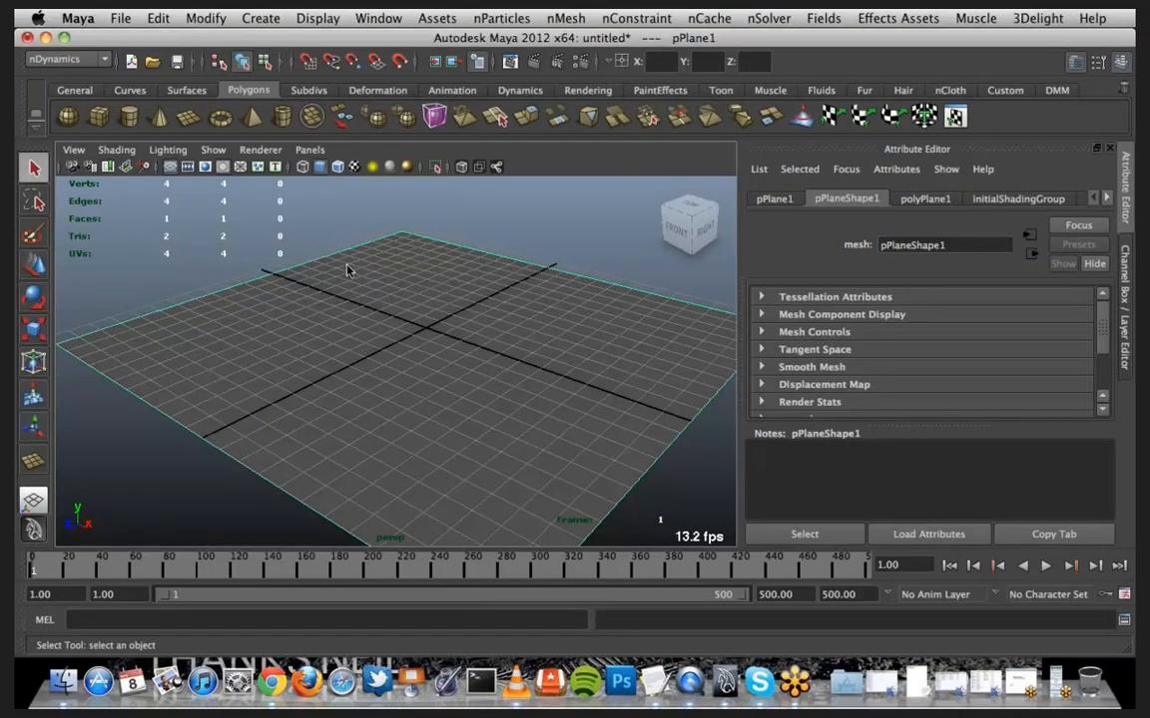
Create a brick-shaped polygon cube near the centre of the ground plane and scale it to about 0.82 along Z
key(space)
click(261, 194)
mouse_move(304, 240)
click(479, 232)
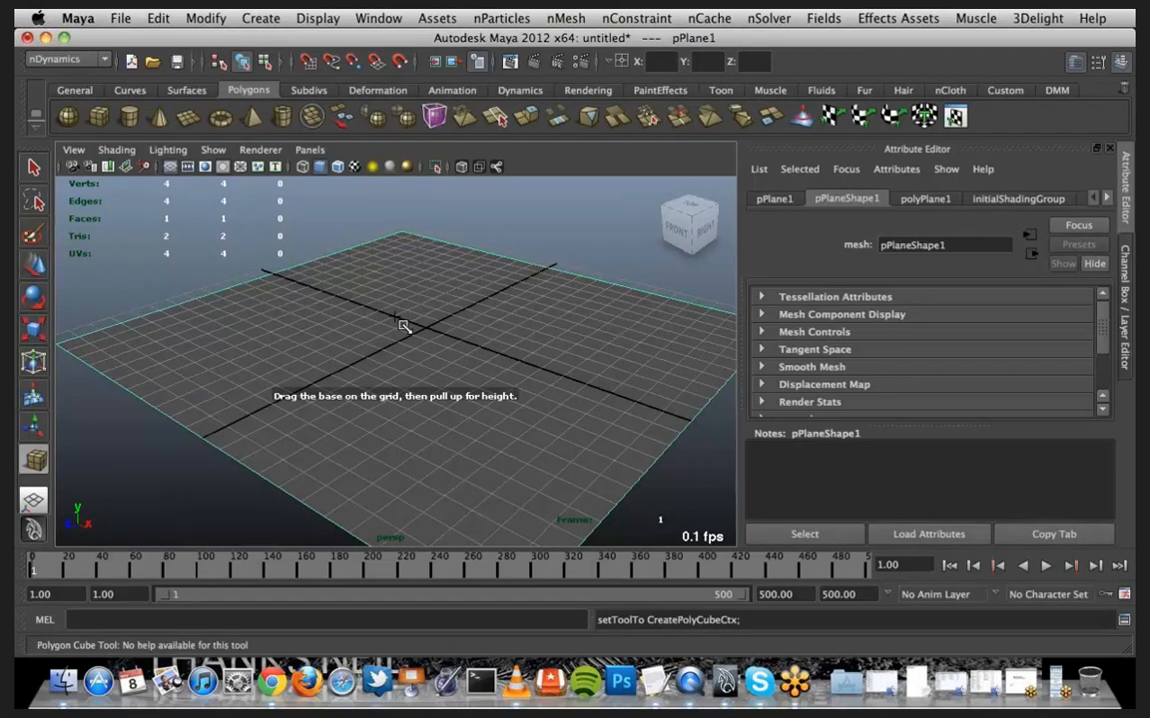
drag(402, 324, 436, 315)
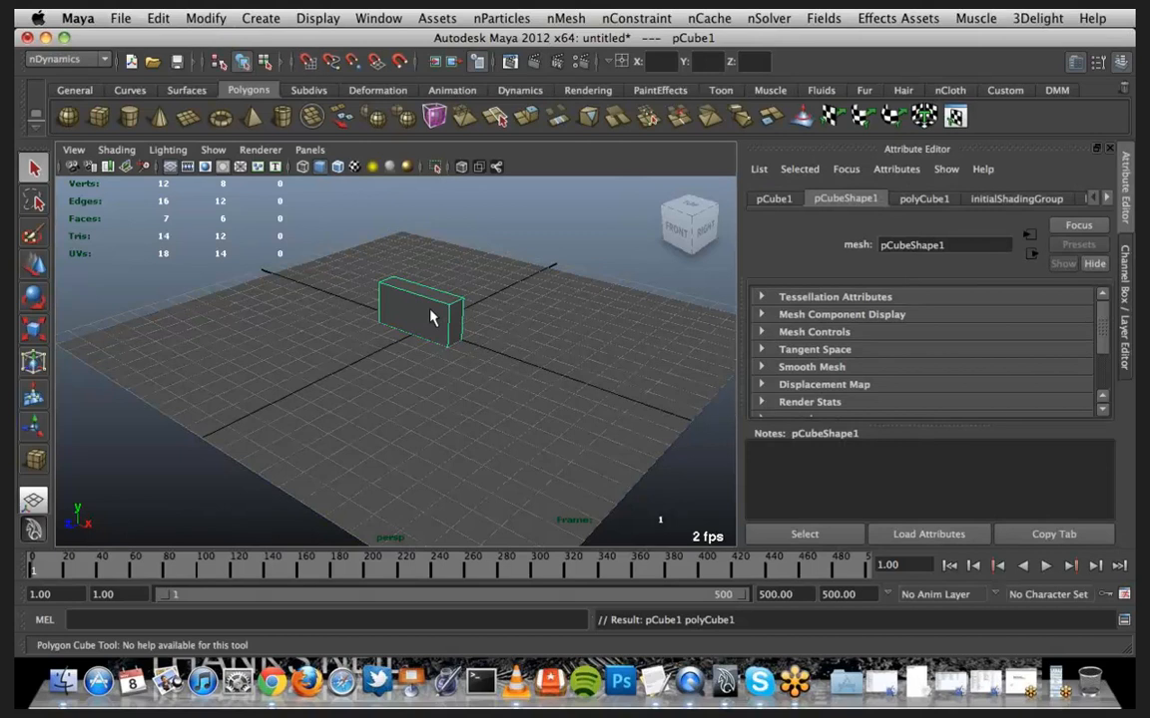
key(r)
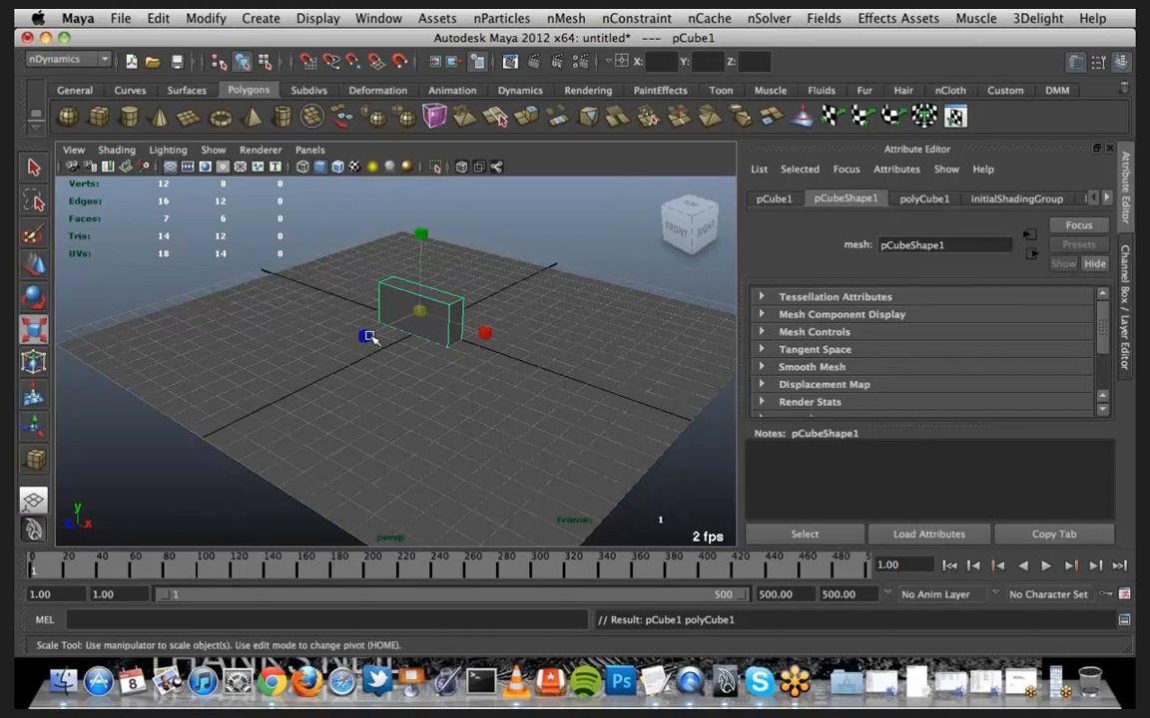
drag(366, 337, 369, 332)
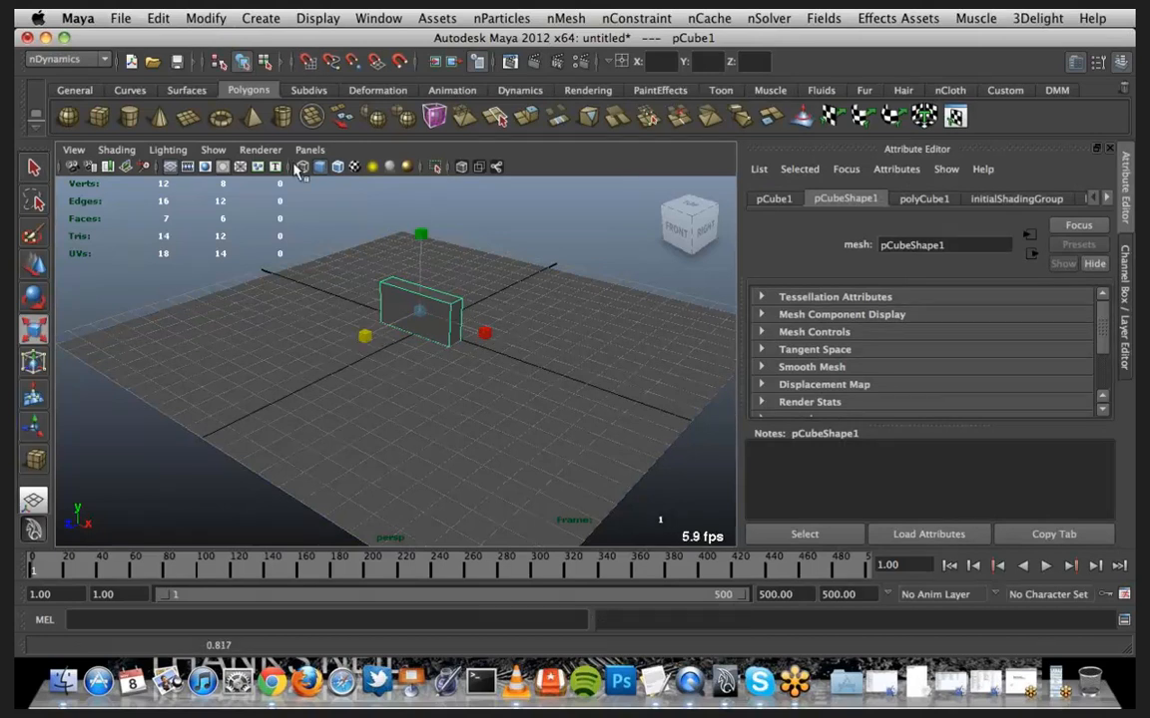
In the front view, duplicate the brick and move the copy along positive X, leaving a narrow gap beside the original
click(309, 150)
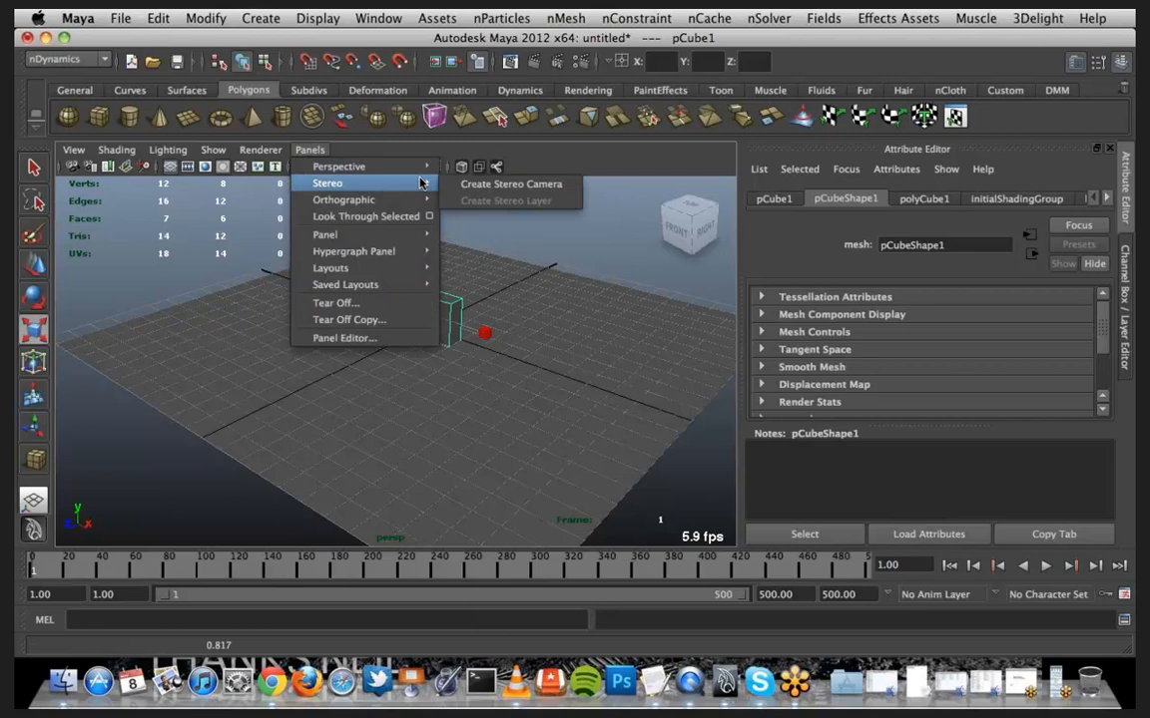
mouse_move(420, 200)
click(472, 200)
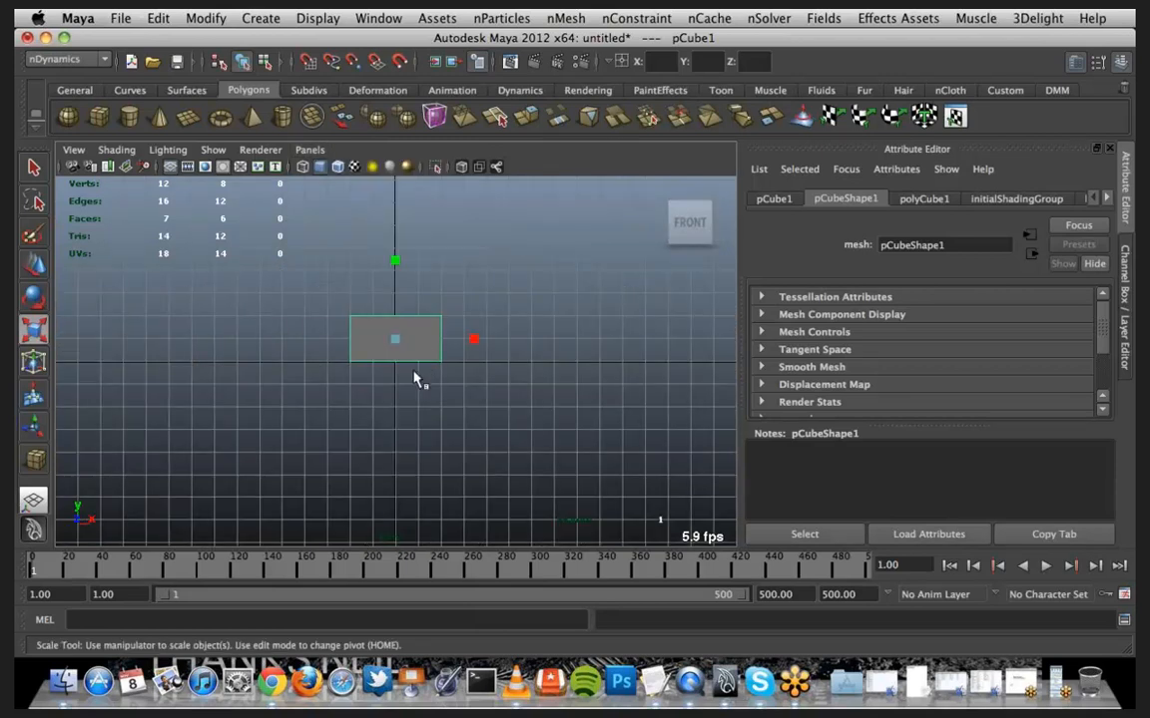
key(ctrl+d)
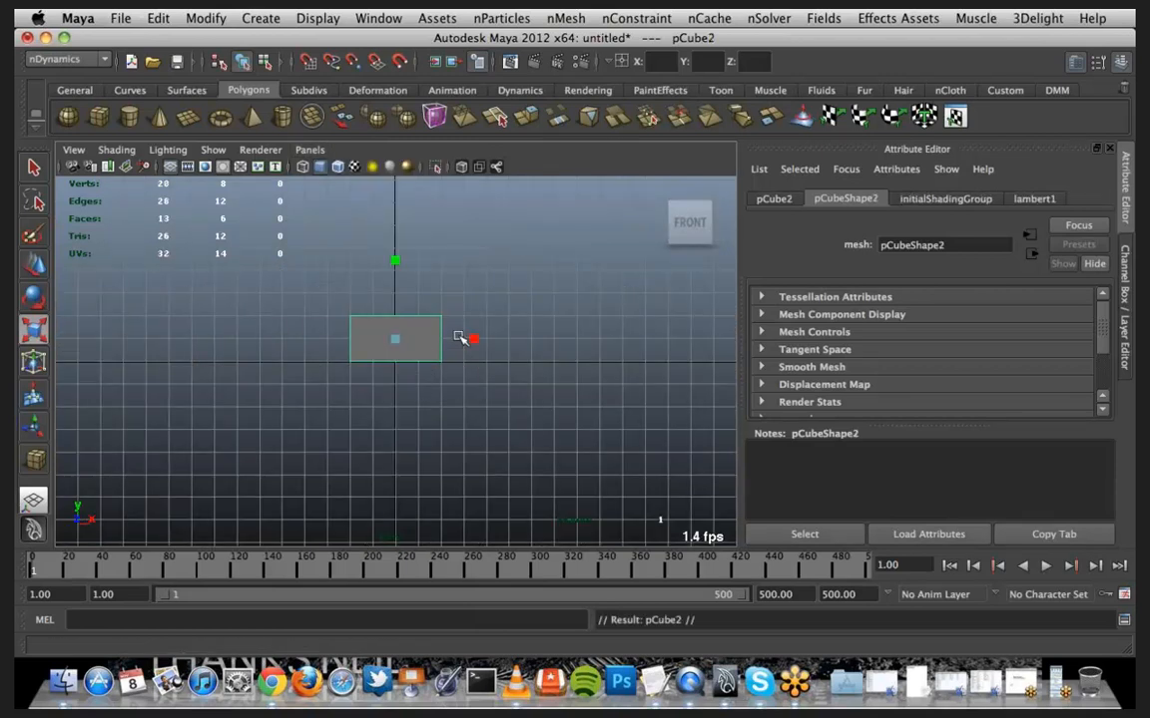
key(w)
drag(464, 340, 548, 342)
Duplicate both bricks and move the copies along negative X to about -8.57, making a row of four
shift+click(393, 342)
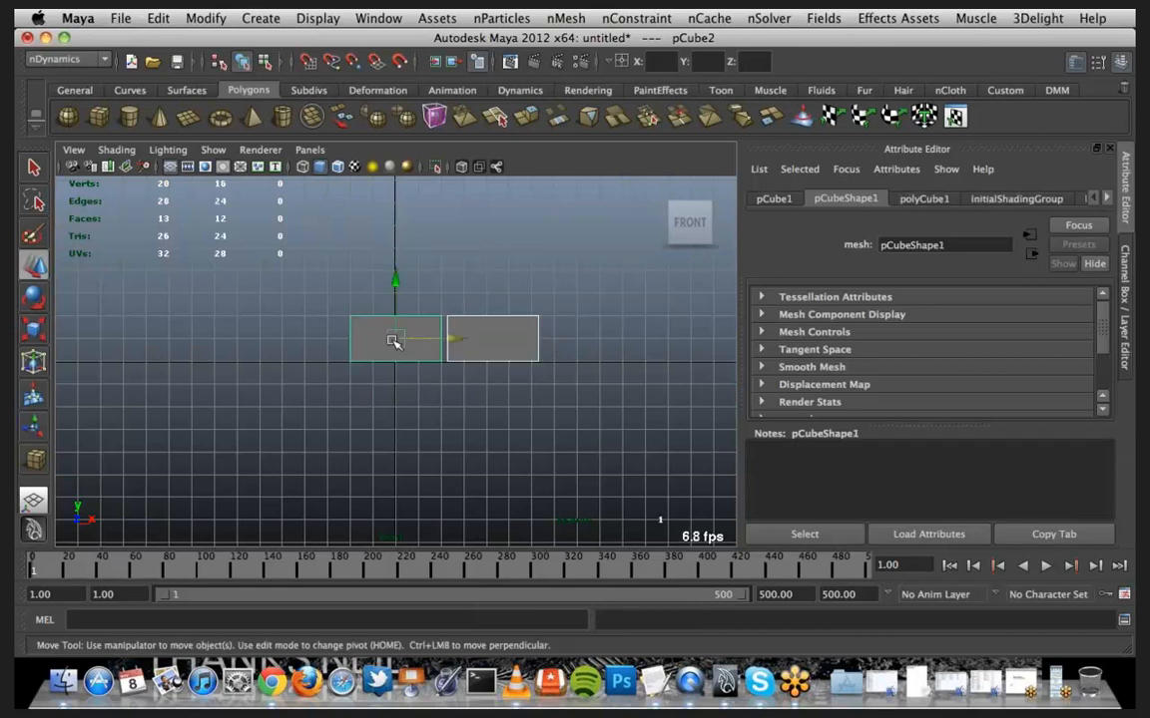
key(ctrl+d)
drag(457, 336, 256, 327)
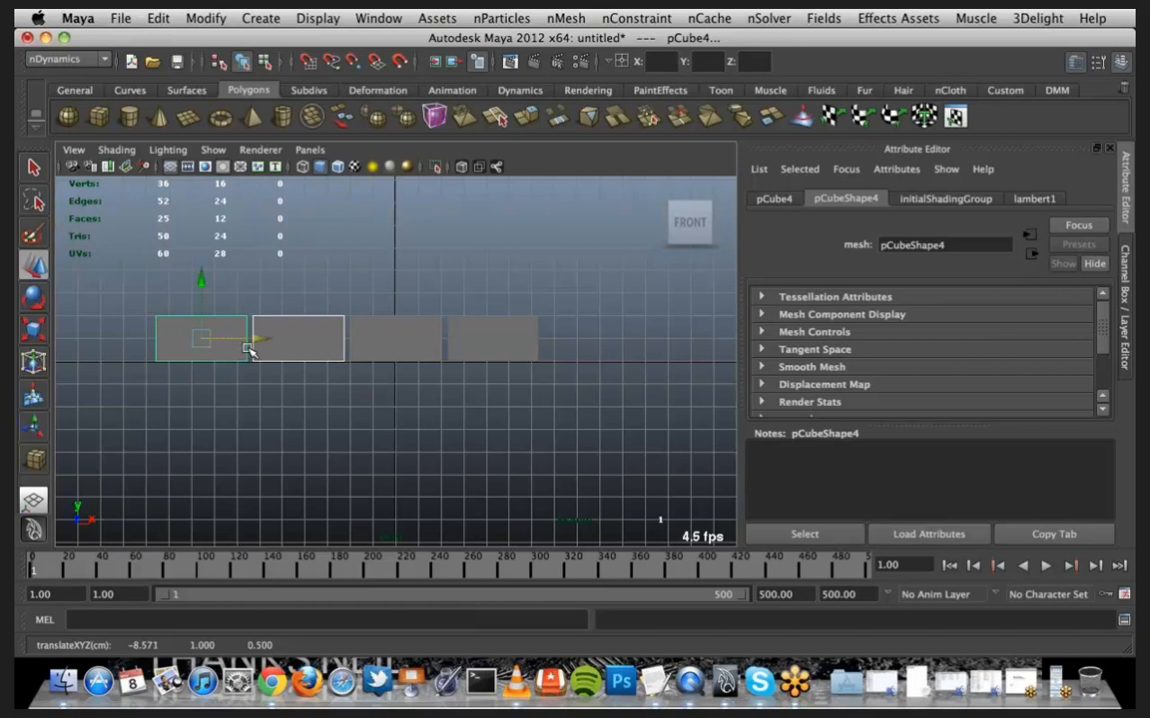
Select the four bricks without the ground plane, duplicate them, and move the copies along positive X to make a row of eight
drag(521, 397, 251, 338)
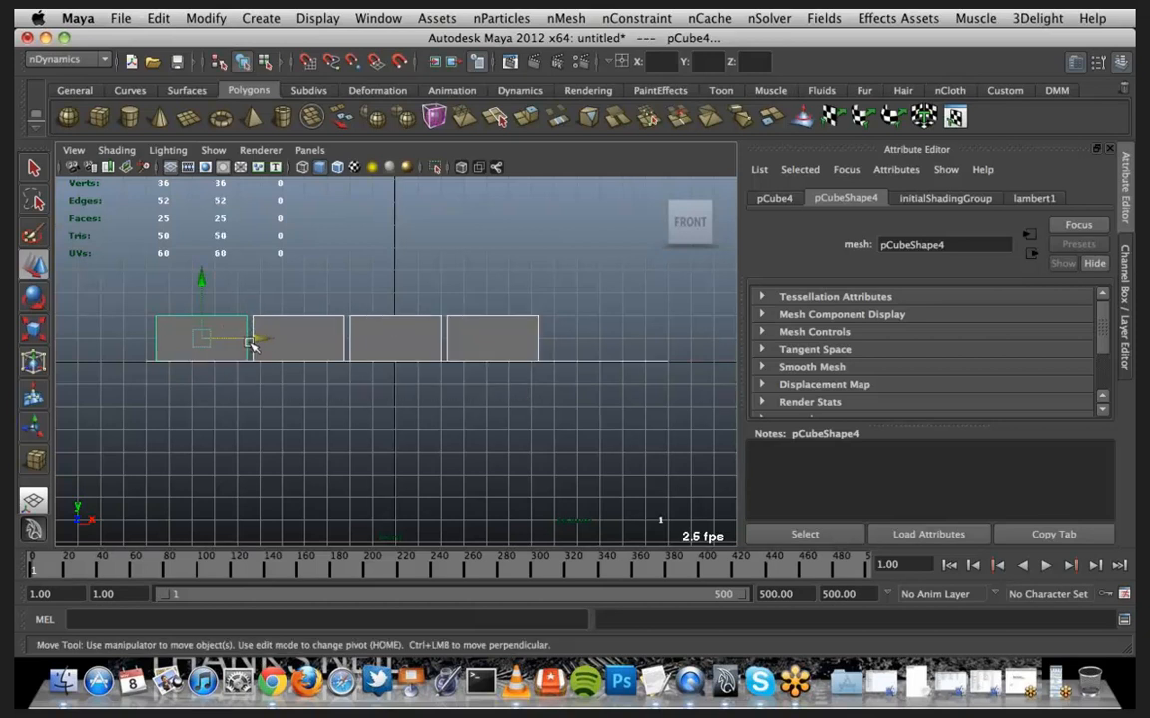
shift+click(598, 360)
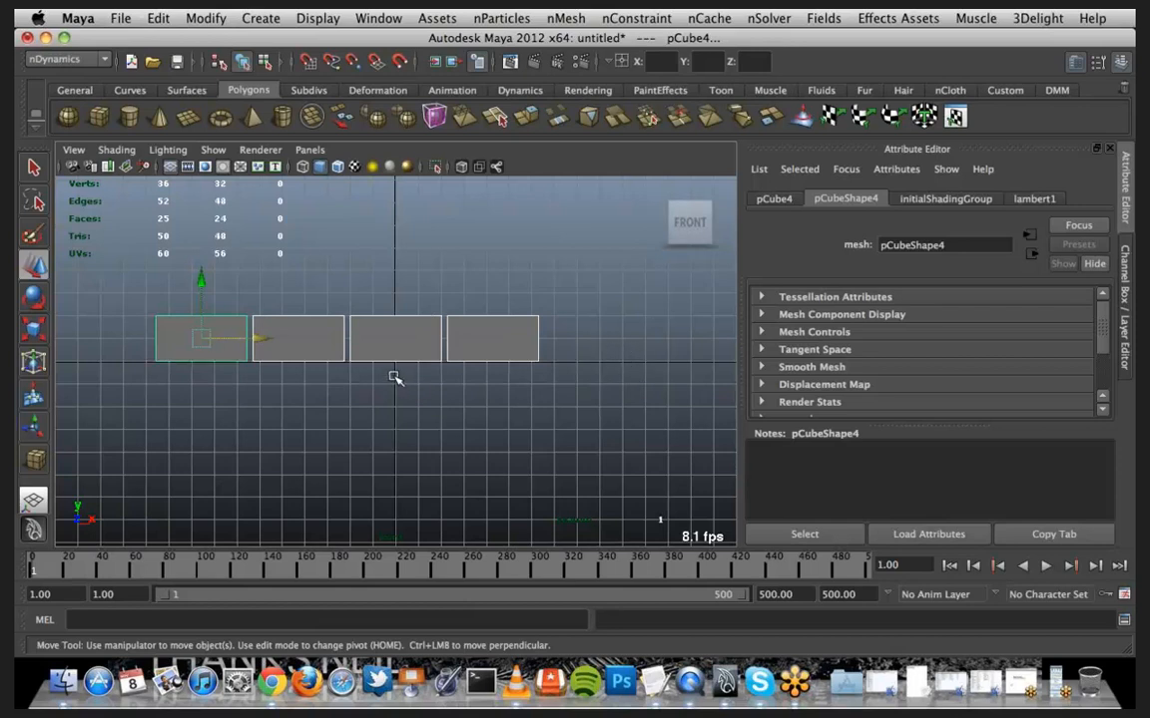
key(ctrl+d)
drag(257, 338, 649, 339)
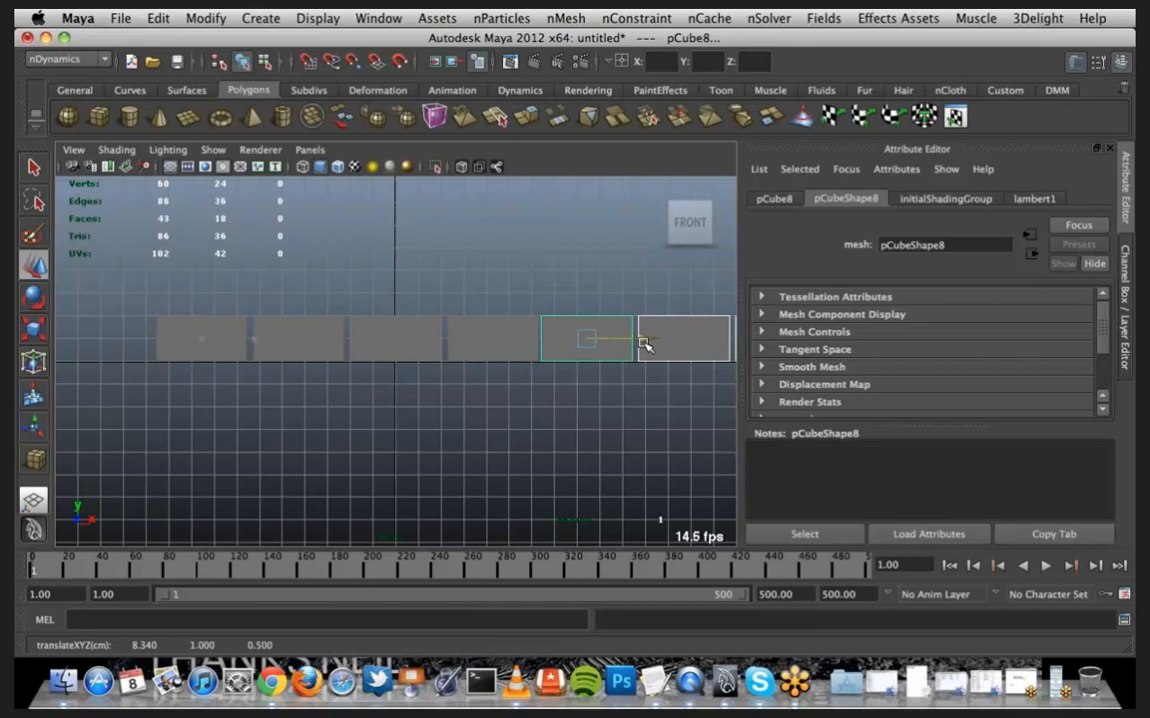
scroll(599, 371, down, 1)
scroll(600, 371, down, 3)
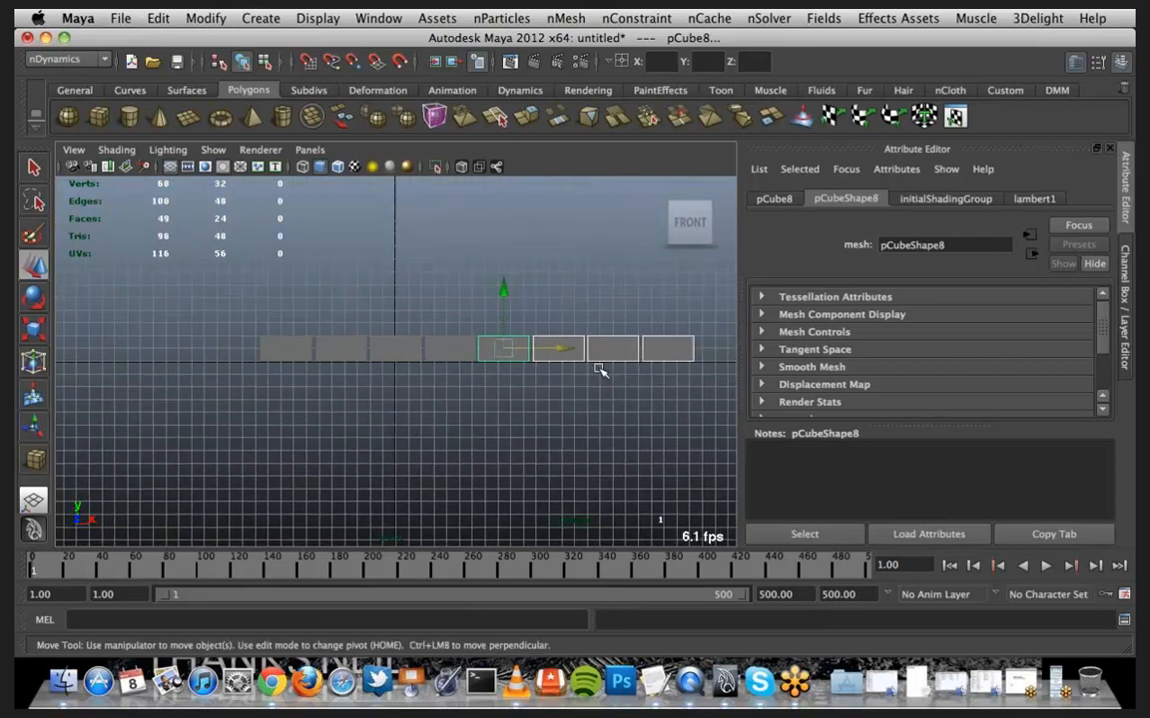
Duplicate the eight-brick row, raise the copy to about 3.26 in Y, and offset it half a brick along negative X
alt+middle_drag(543, 364, 504, 360)
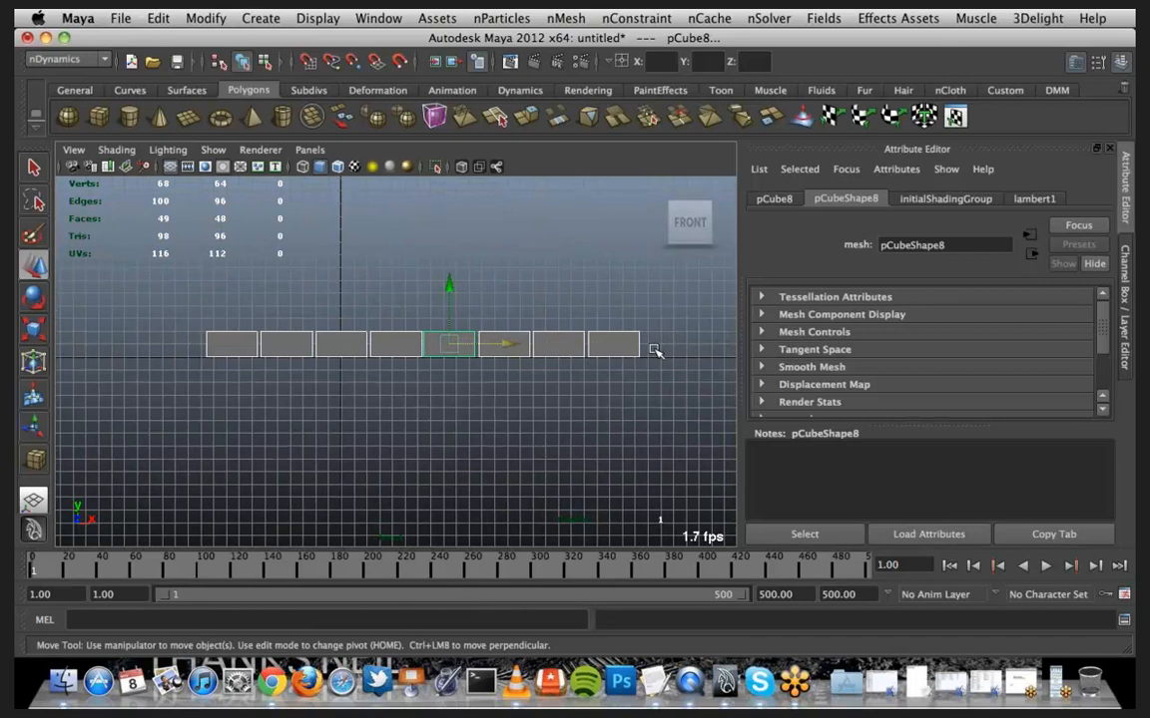
key(ctrl+d)
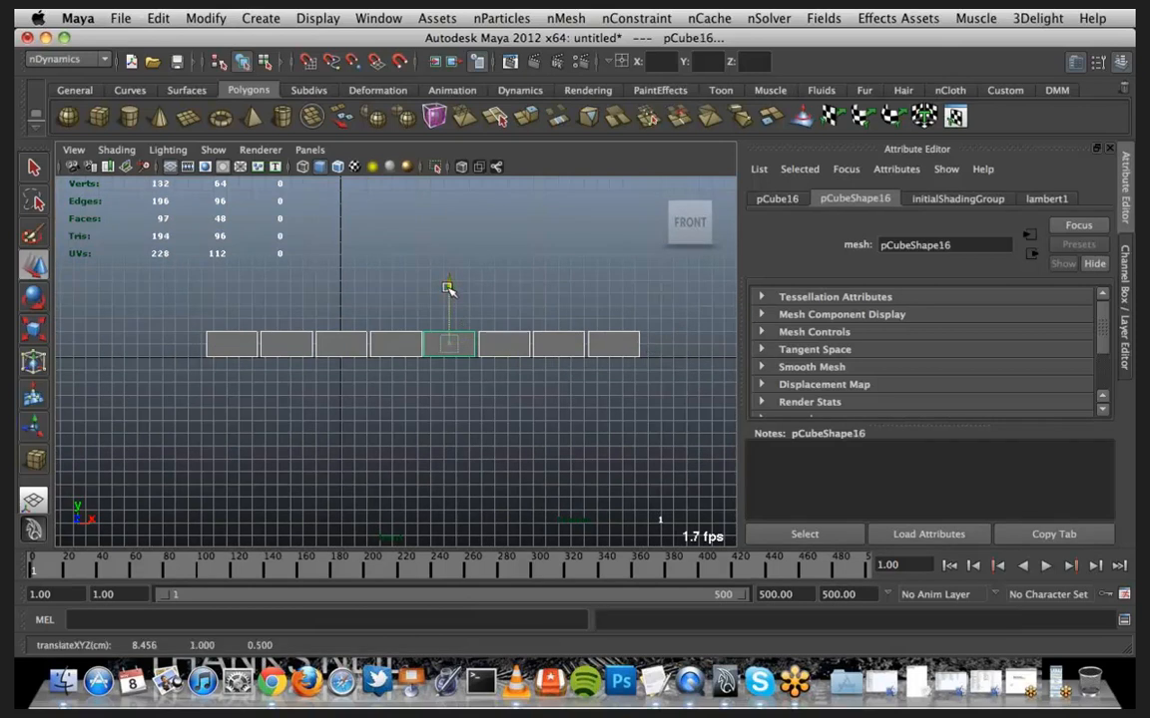
drag(449, 284, 449, 257)
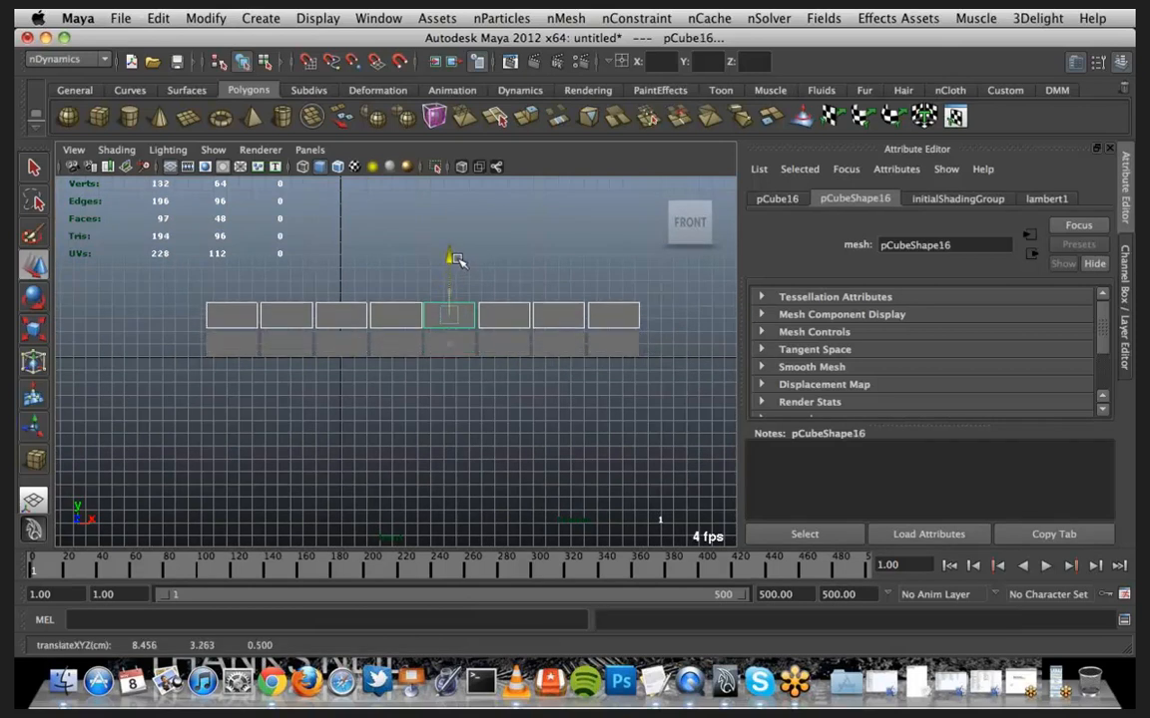
drag(507, 320, 486, 314)
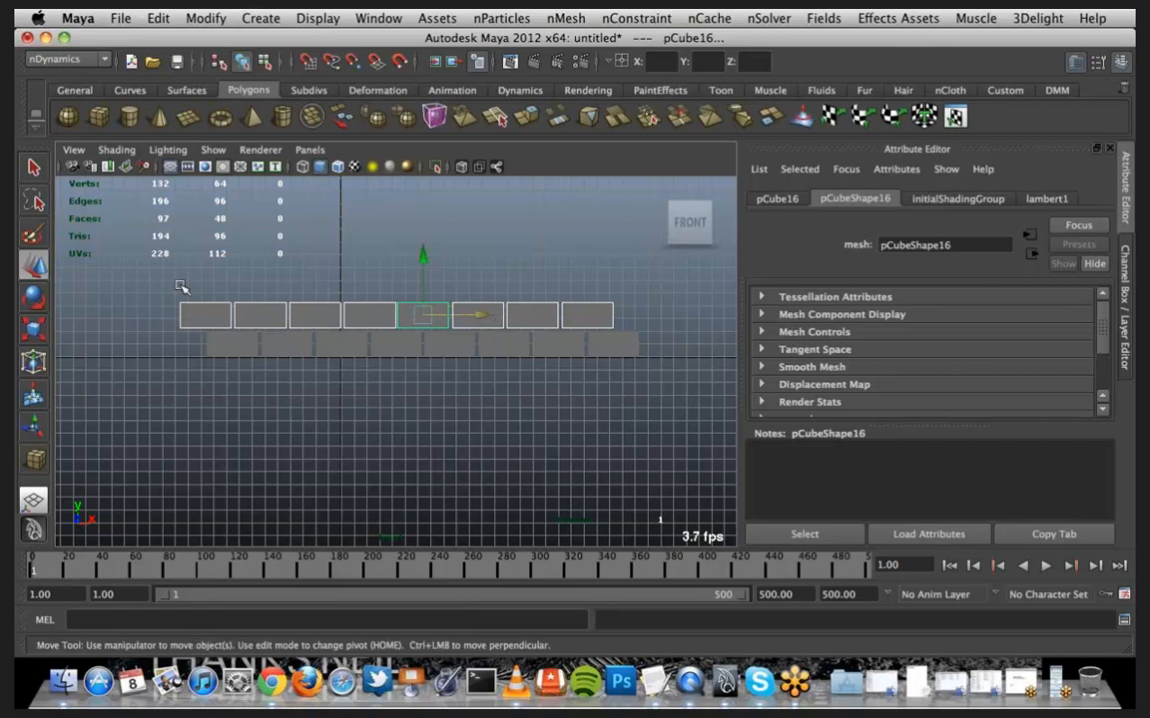
Duplicate the two staggered rows and move the copies up to form the third and fourth brick rows
key(ctrl+d)
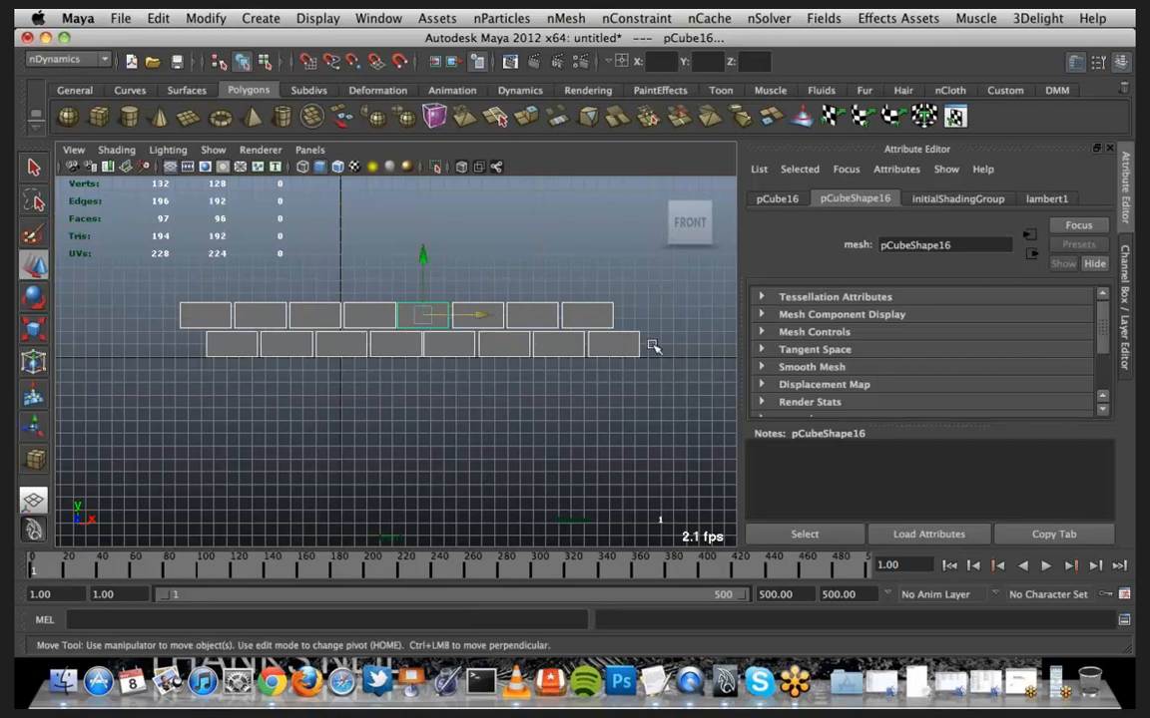
key(ctrl+d)
drag(424, 256, 448, 201)
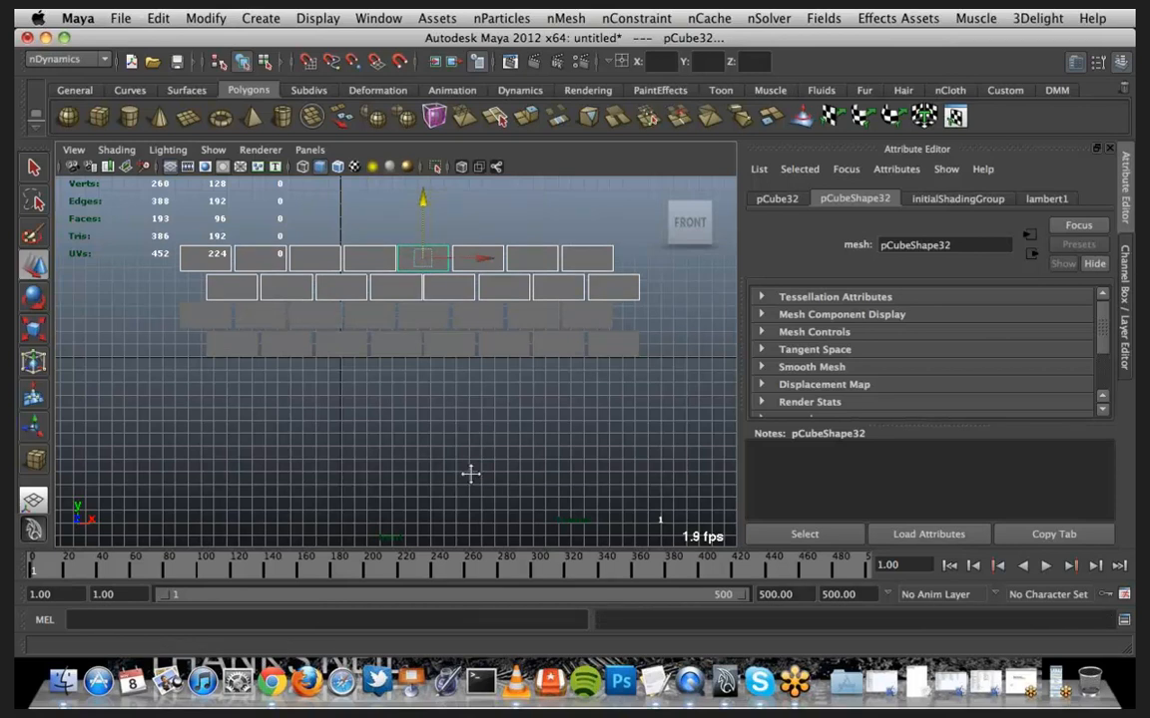
Duplicate the upper two rows and move the copies up to form the fifth and sixth brick rows
alt+middle_drag(470, 472, 495, 493)
click(317, 224)
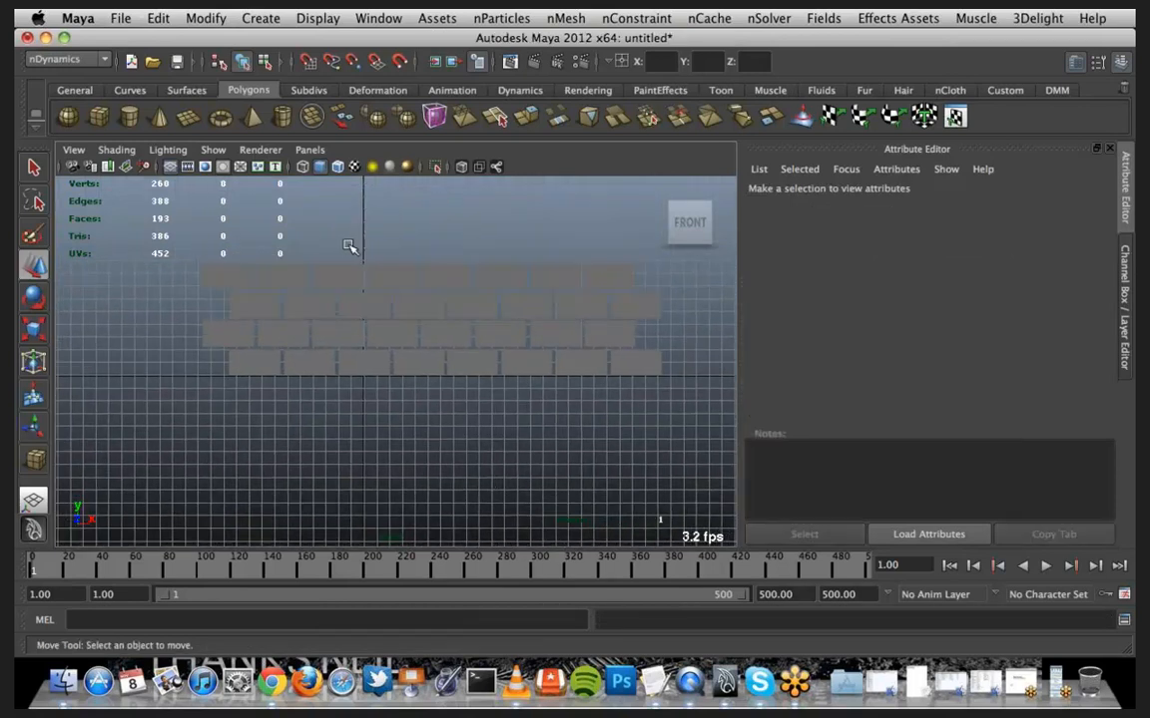
click(659, 313)
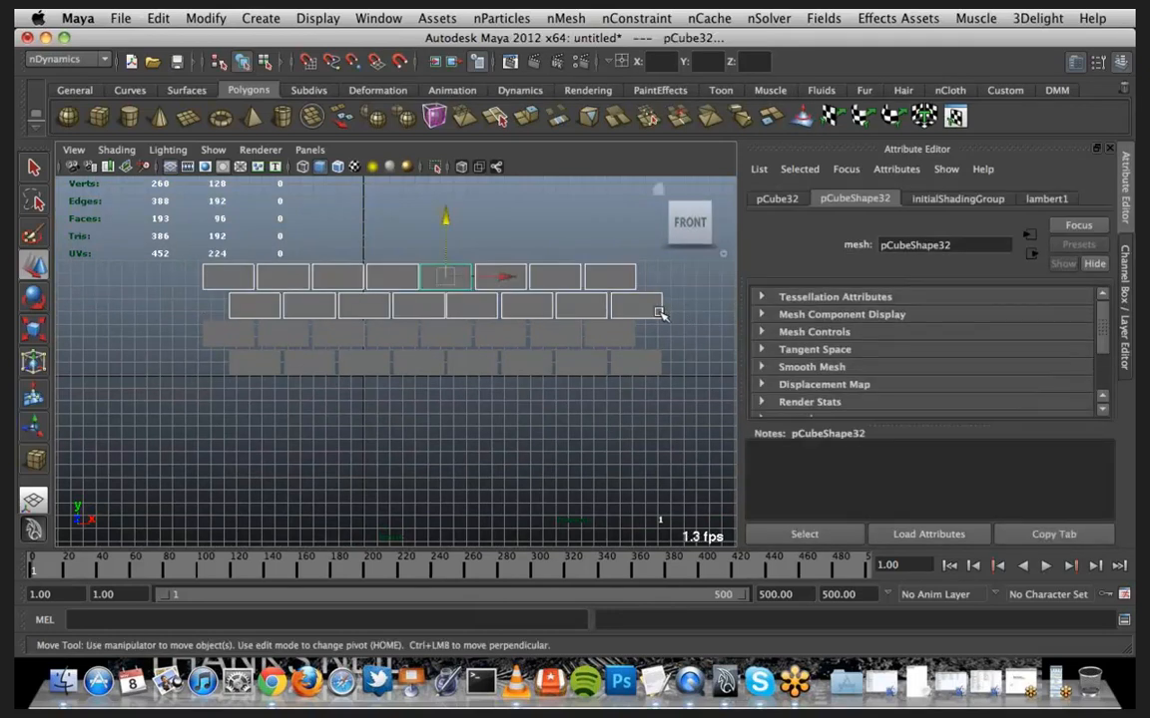
key(ctrl+d)
drag(439, 225, 473, 169)
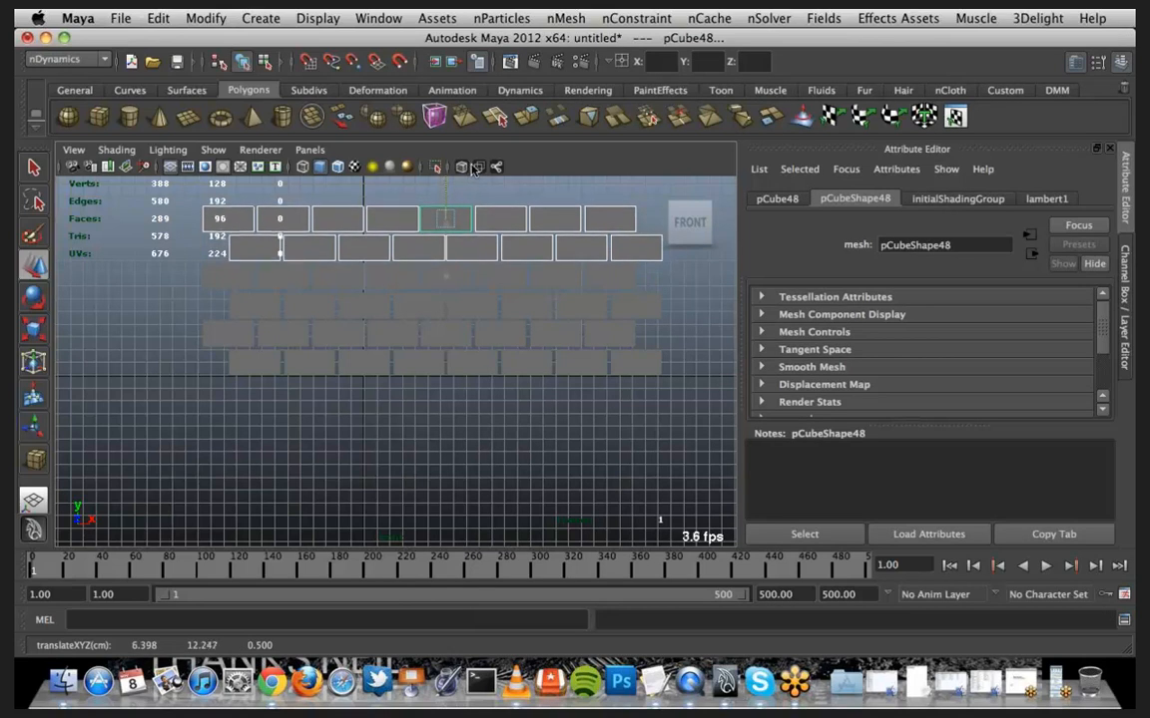
key(t)
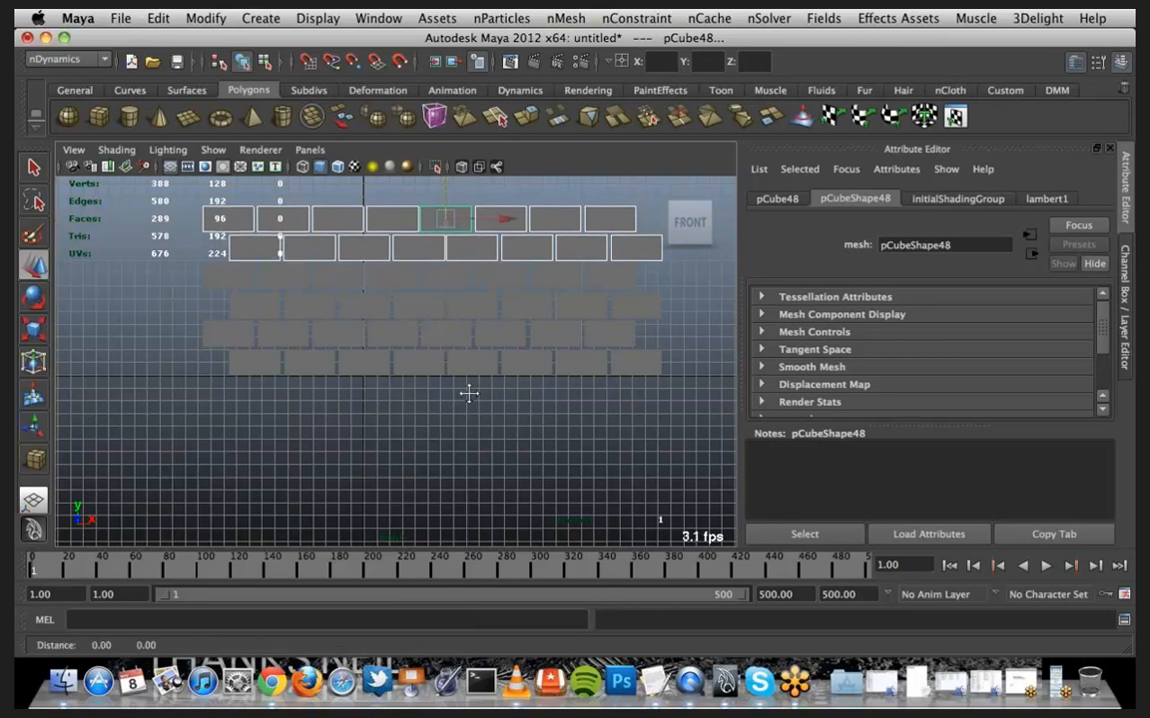
Switch to the perspective view and scale the ground plane to about 2.487 along X, enlarging it along Z as well
alt+middle_drag(469, 394, 440, 399)
click(309, 150)
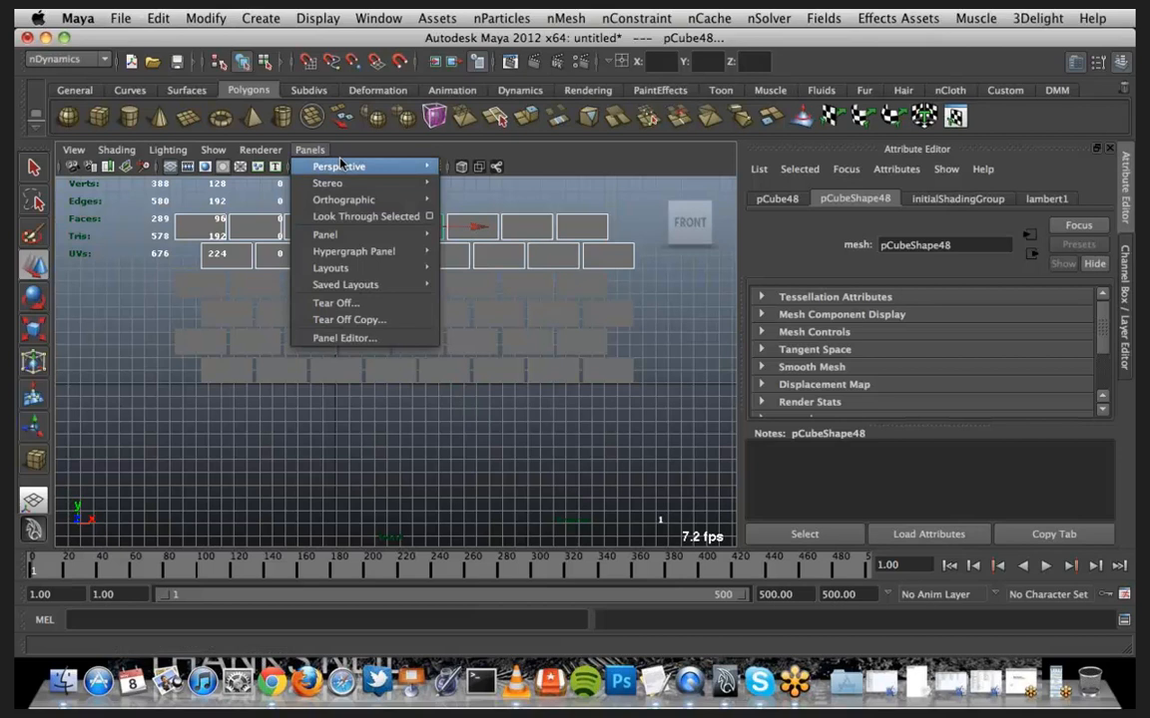
mouse_move(340, 165)
scroll(530, 366, down, 5)
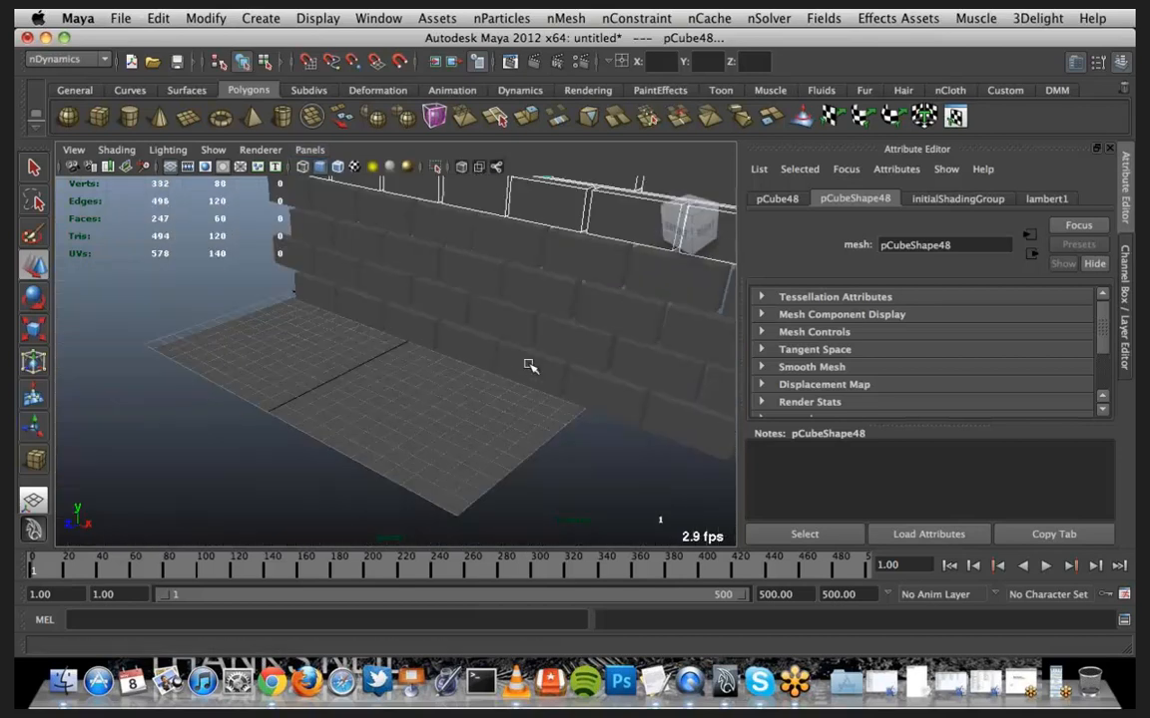
alt+drag(446, 380, 387, 374)
click(387, 374)
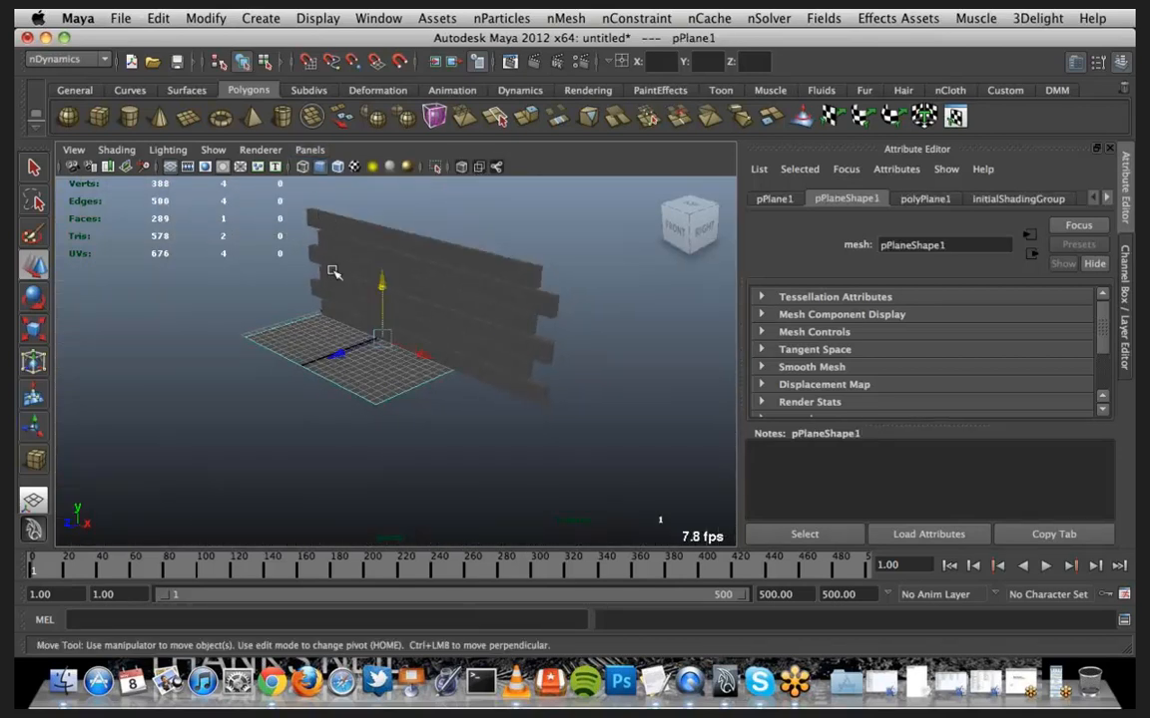
key(r)
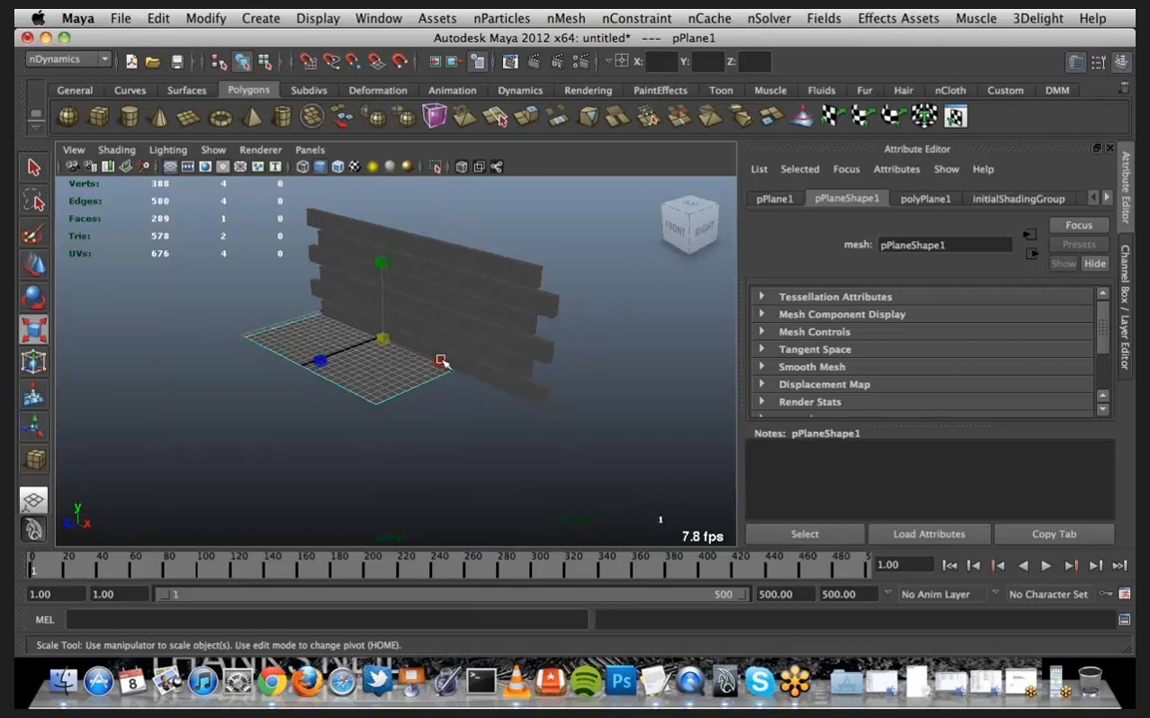
drag(443, 361, 555, 413)
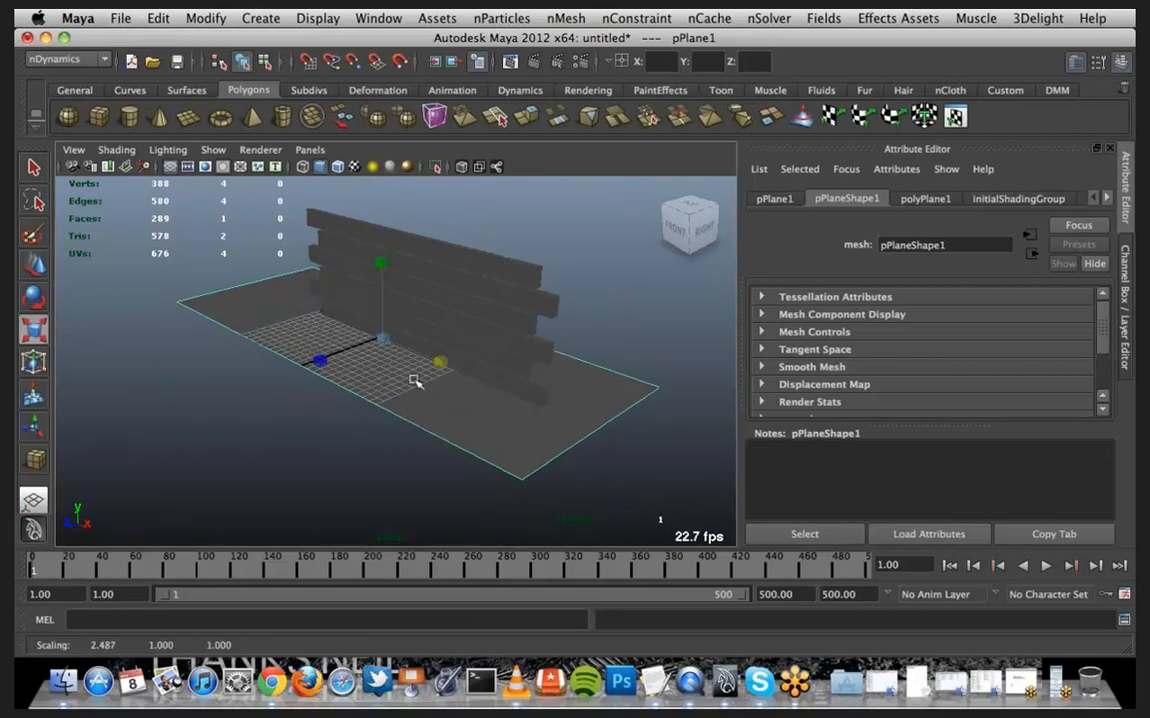
drag(317, 359, 249, 365)
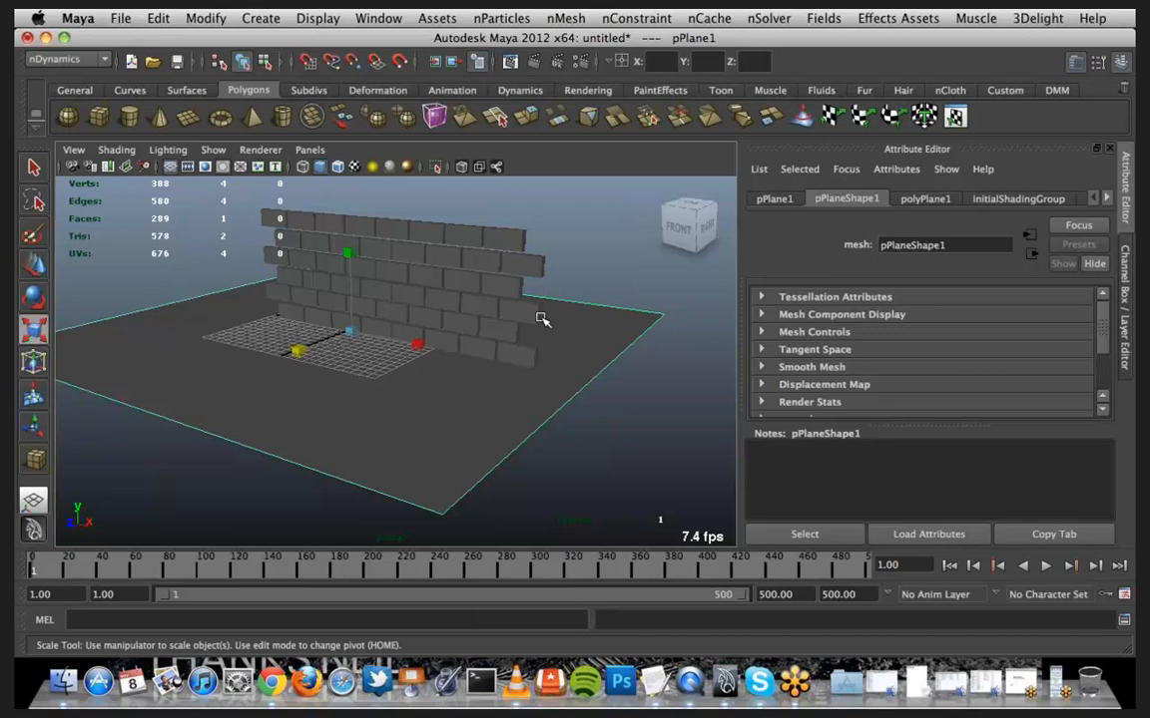
Save the scene as preNdynamics.ma in the class03 folder
click(122, 20)
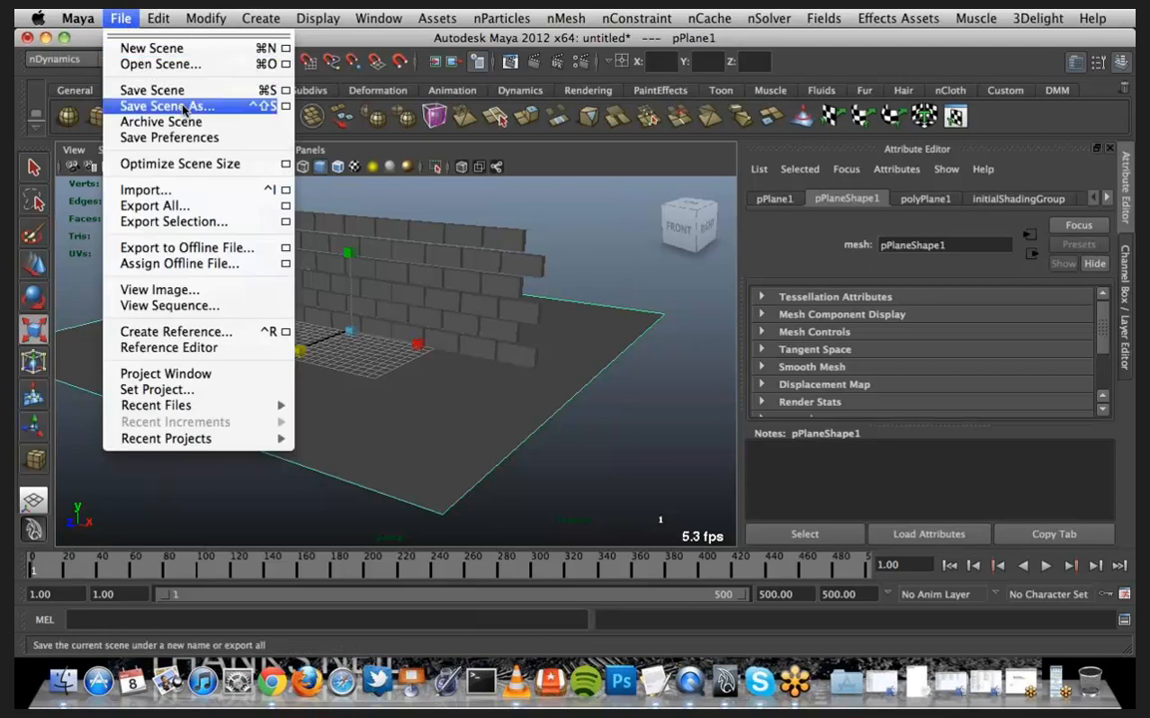
click(184, 106)
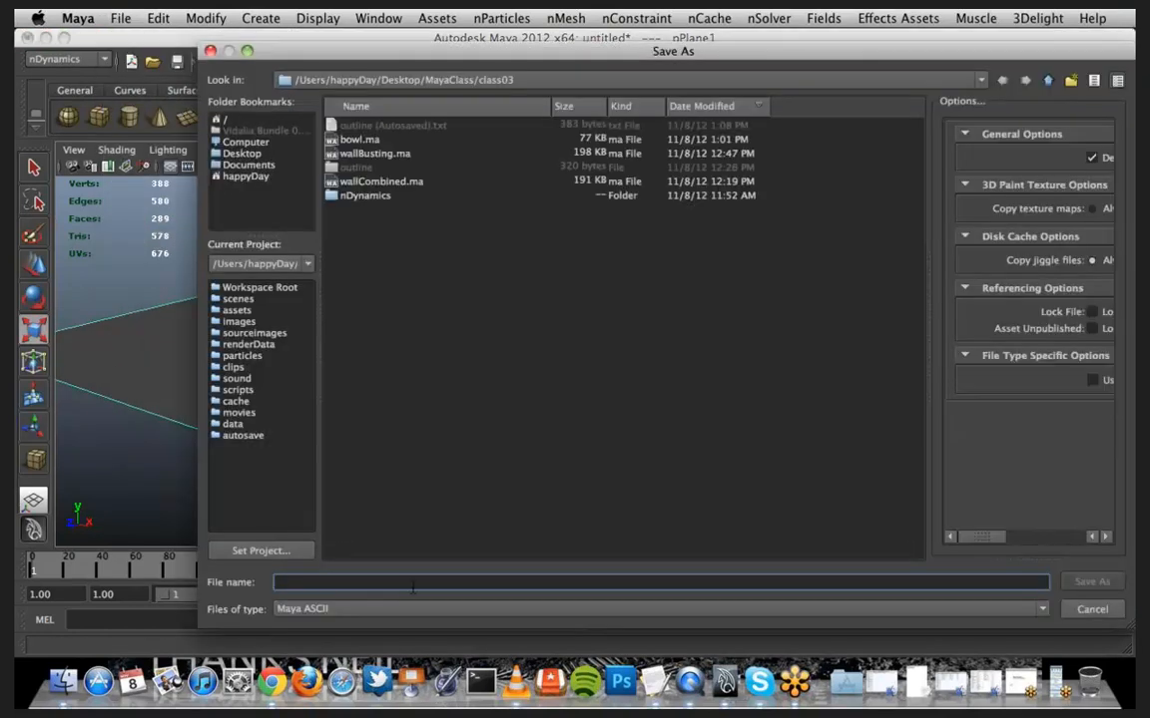
text(preNdynamics)
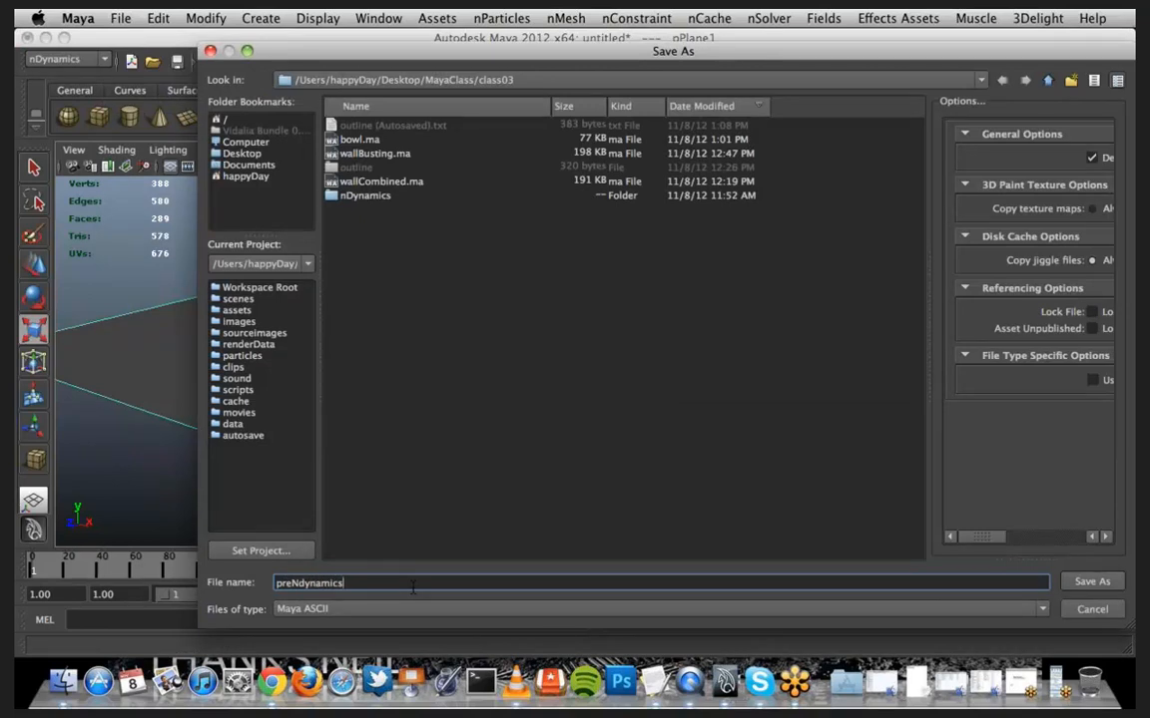
text(.ma)
key(Return)
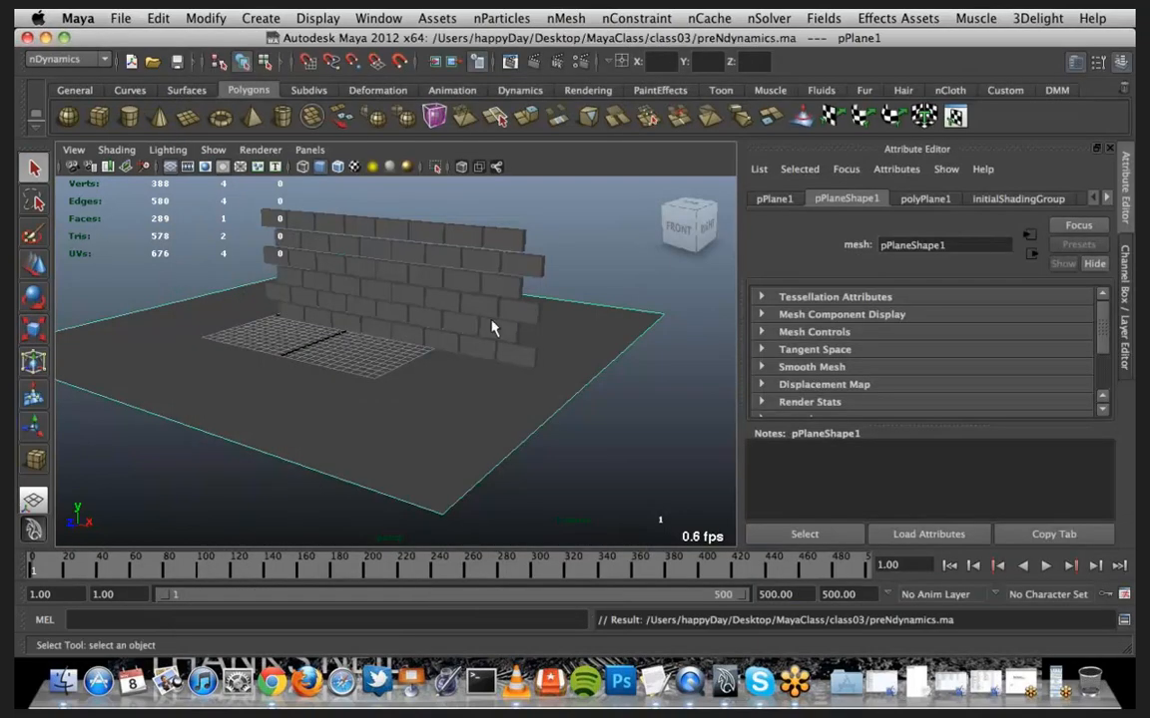
Switch to the Dynamics menu set and make the selected ground plane a passive rigid body
alt+drag(503, 310, 589, 356)
alt+drag(377, 318, 333, 432)
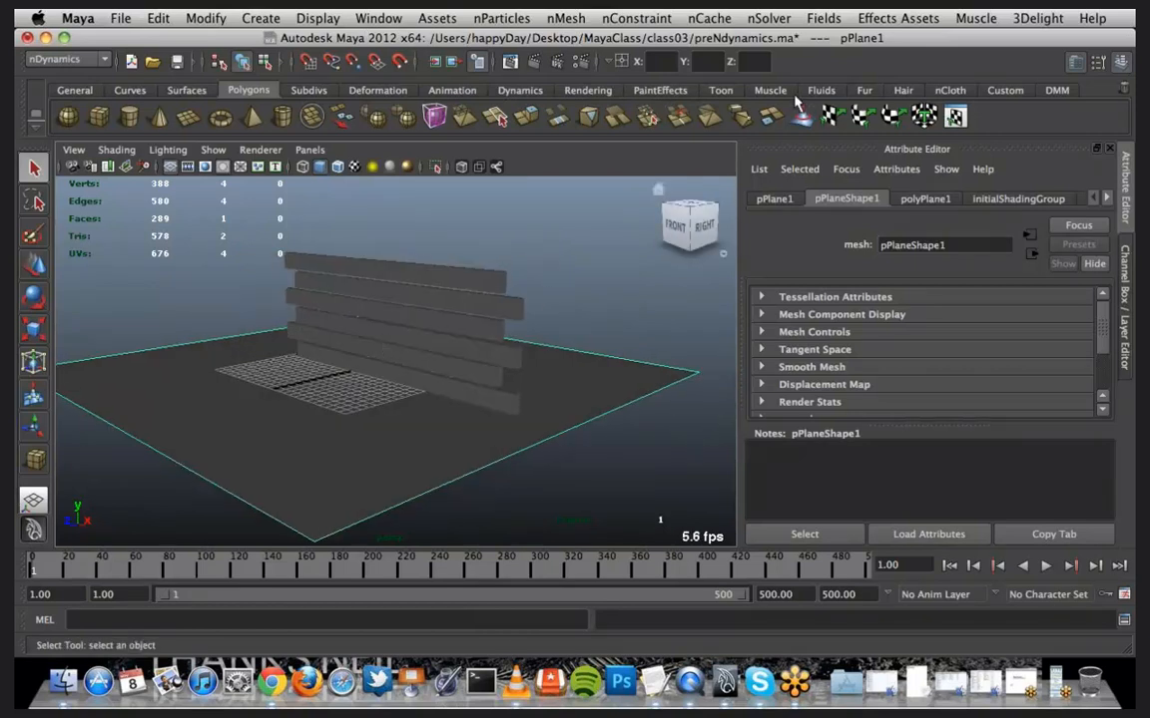
click(99, 61)
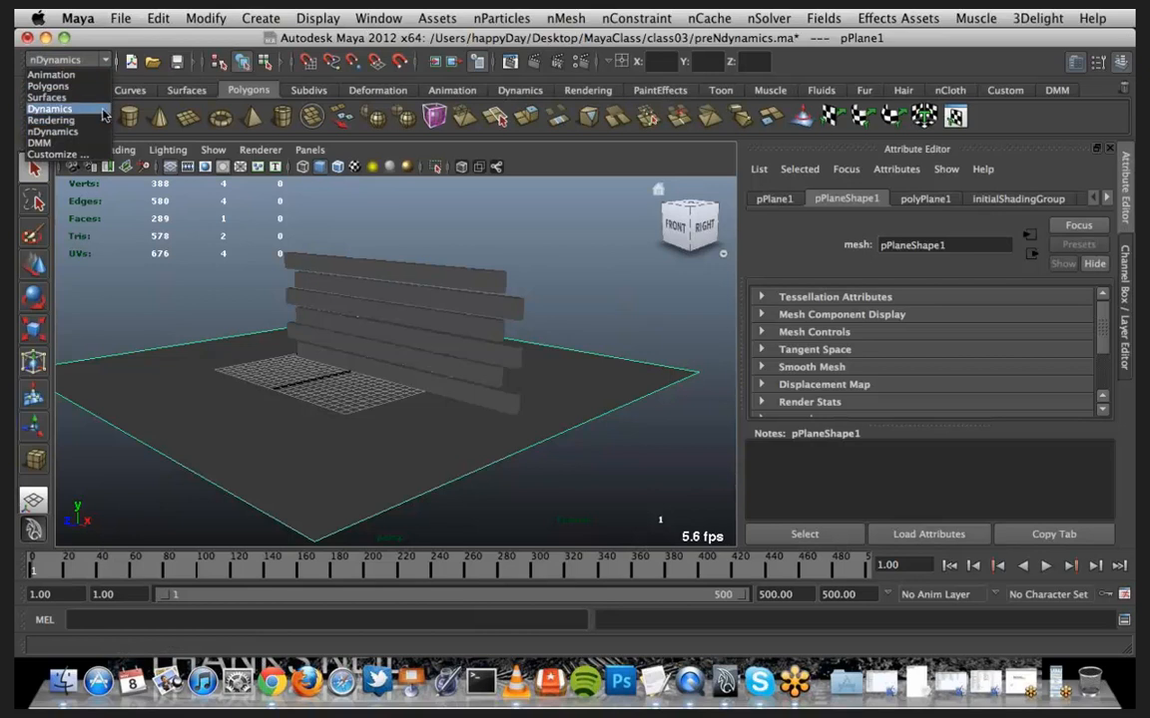
click(100, 111)
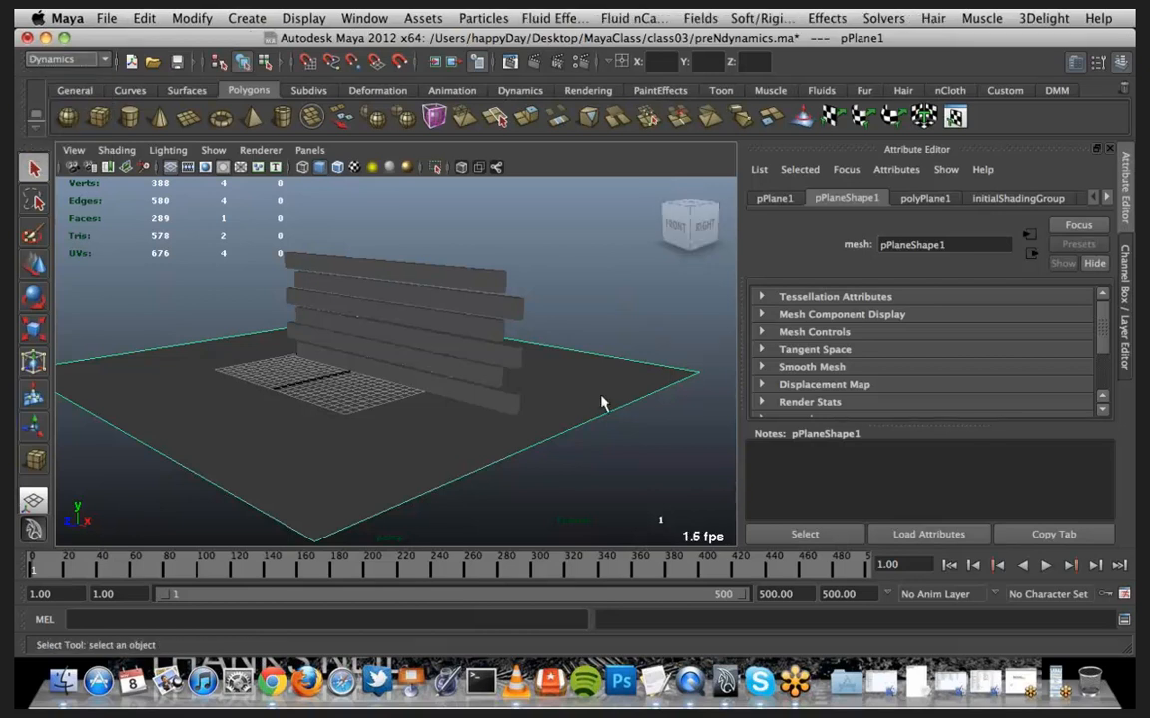
click(771, 24)
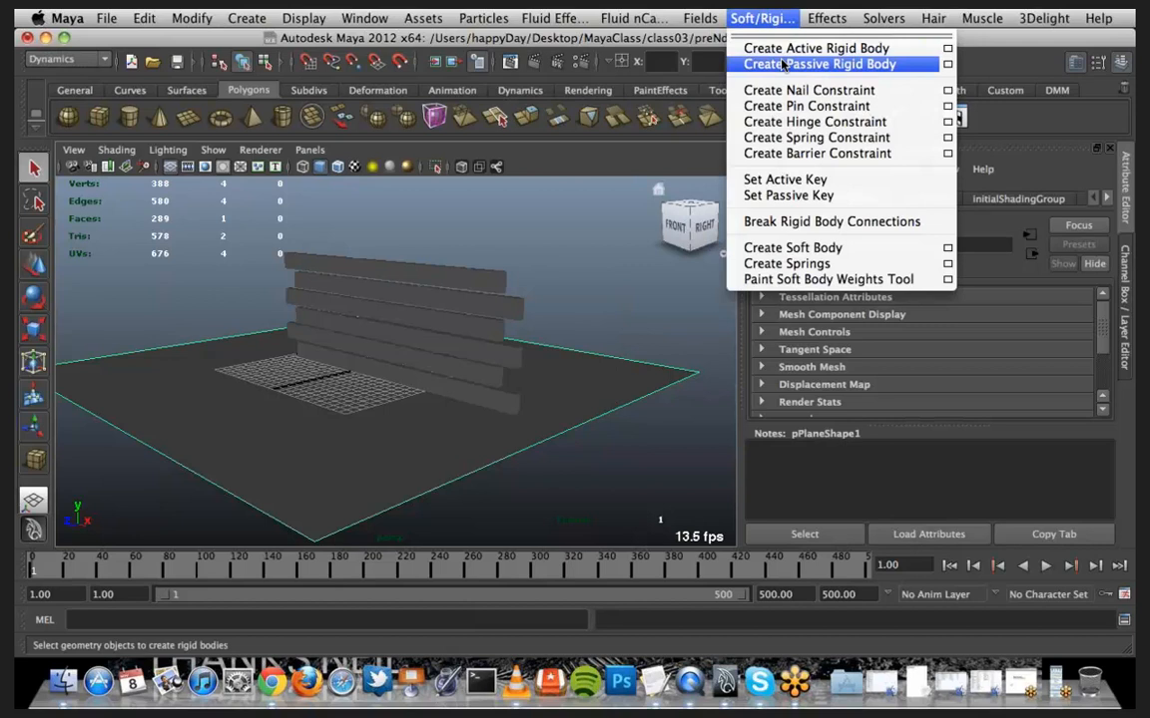
click(783, 64)
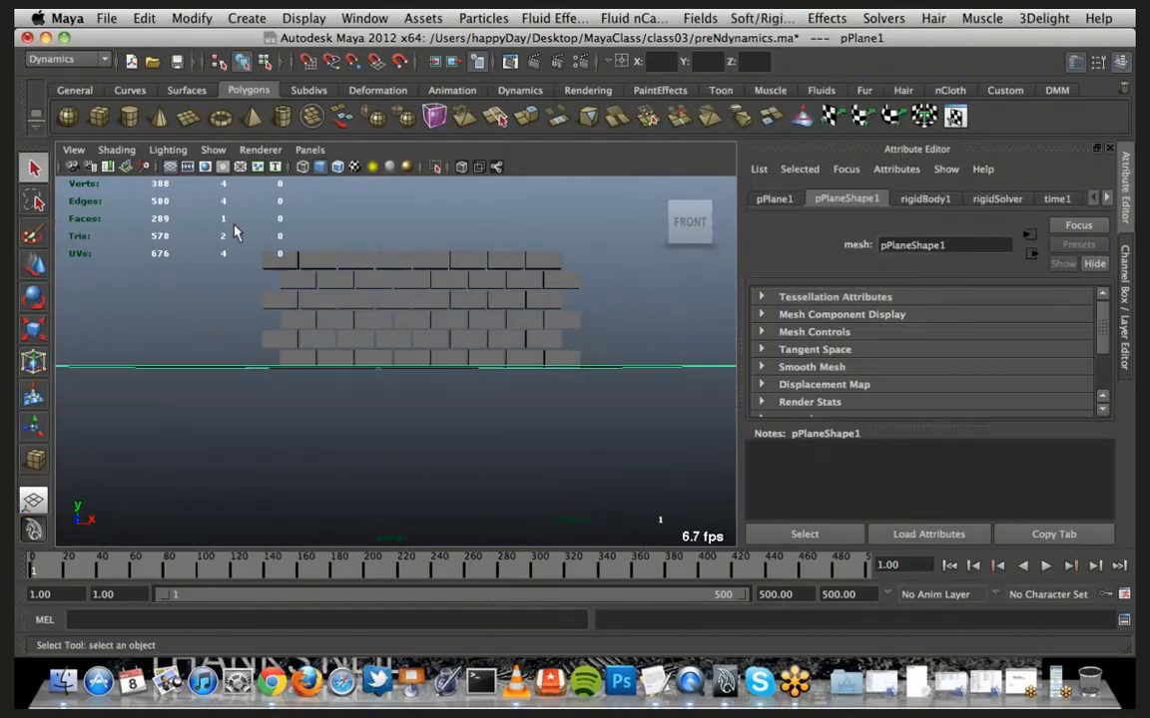
Select all the wall bricks without the ground plane and make them active rigid bodies
drag(240, 277, 601, 367)
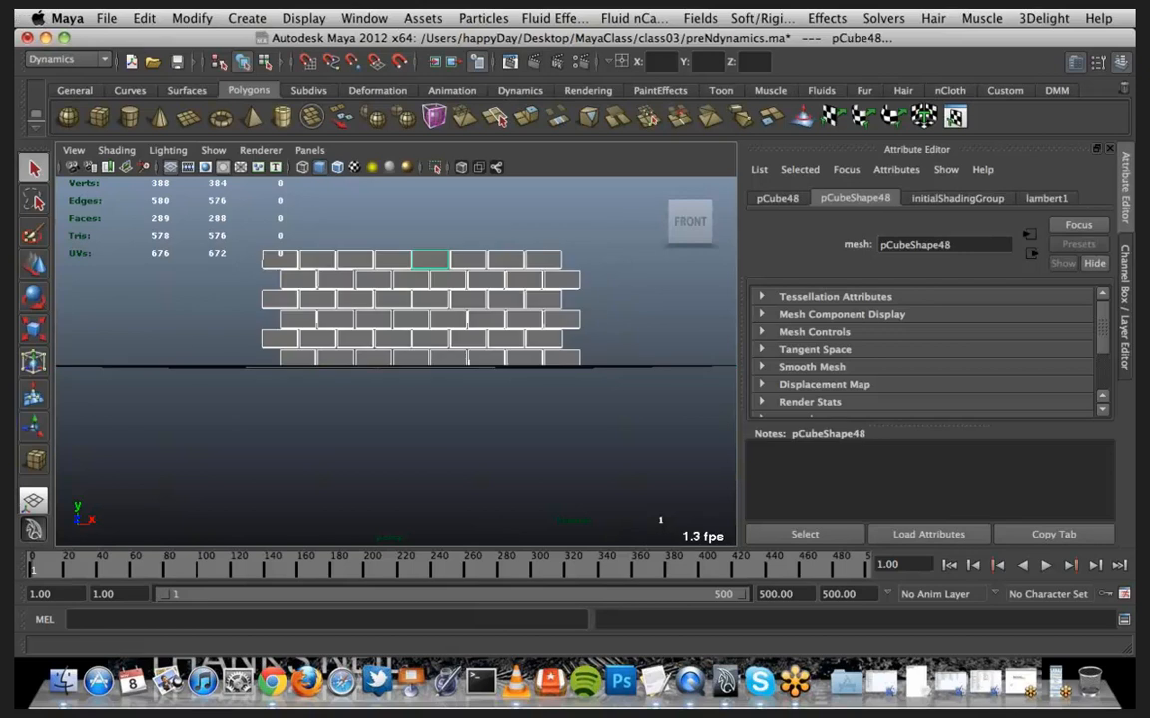
key(super+Tab)
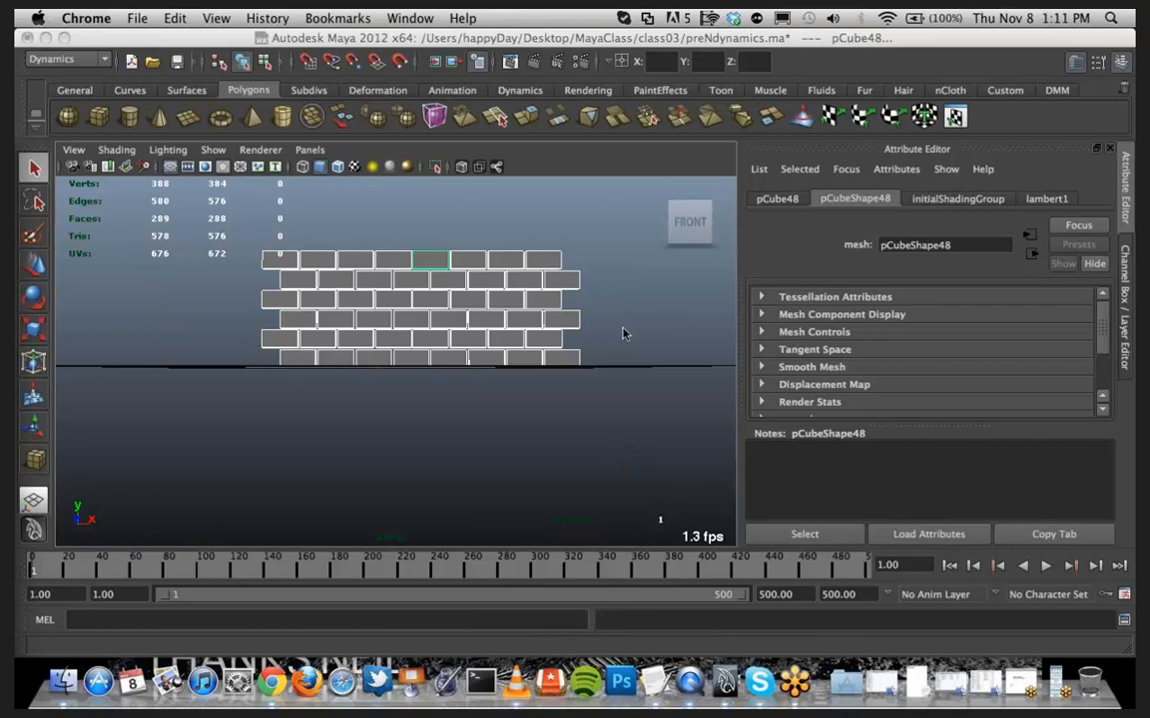
alt+drag(625, 326, 565, 341)
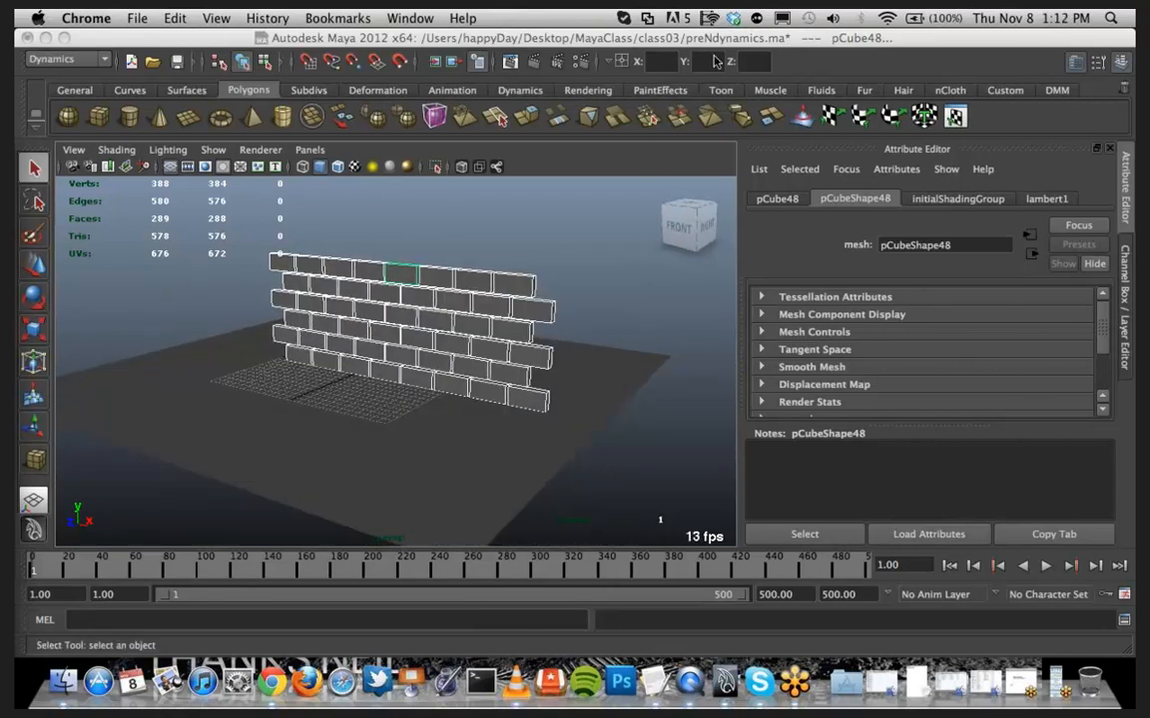
click(316, 40)
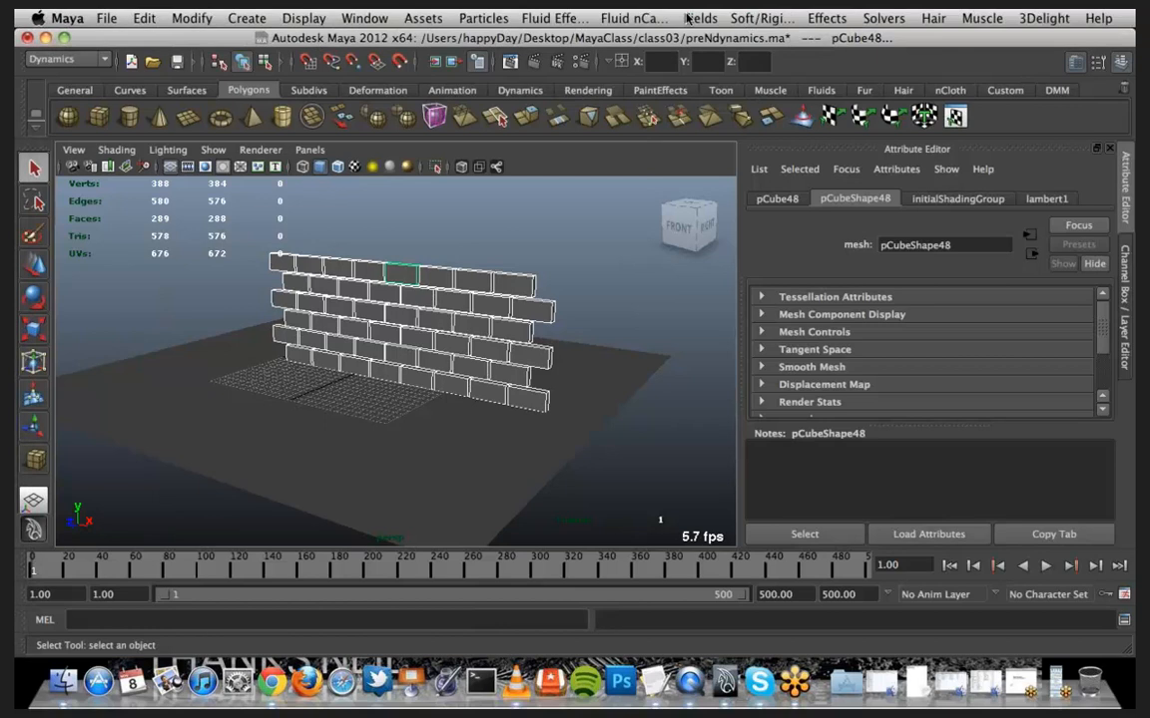
click(755, 18)
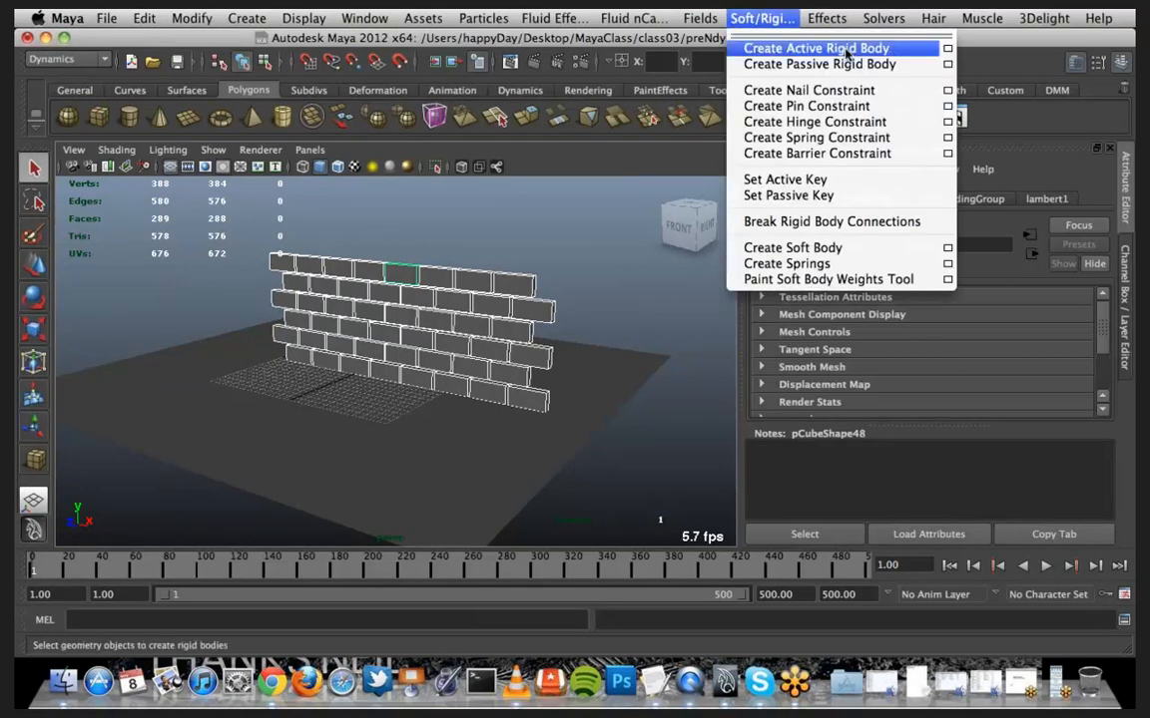
click(846, 52)
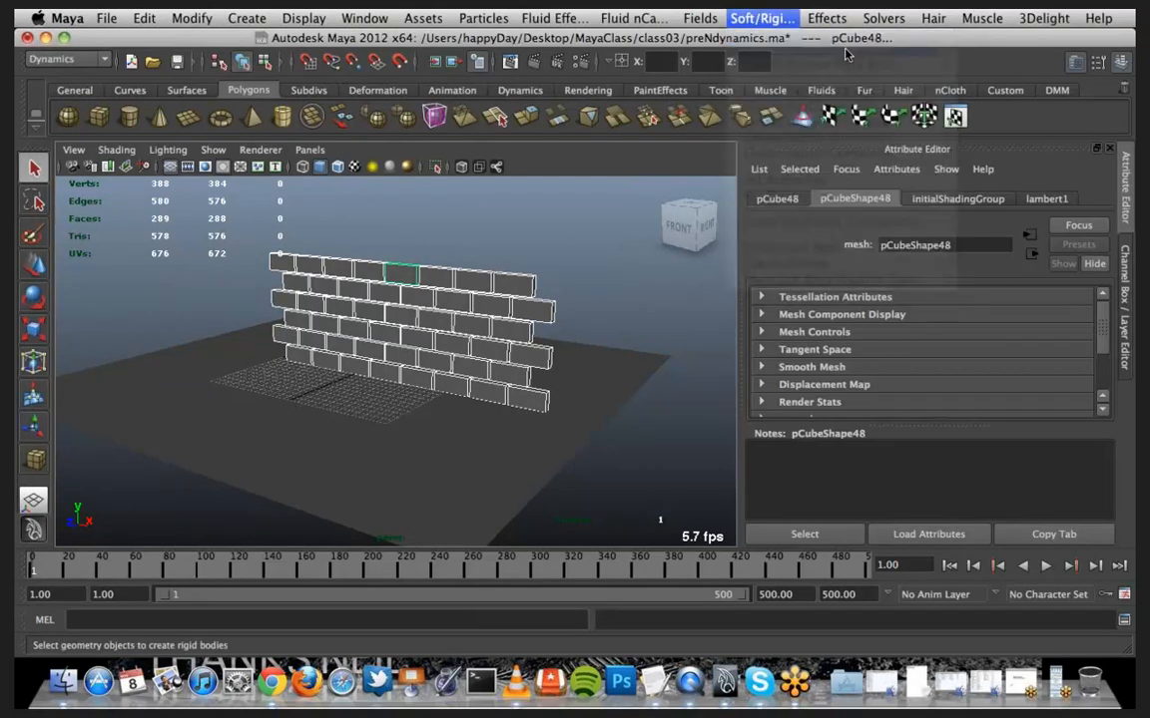
Raise all the selected bricks slightly along Y above the ground plane
click(777, 594)
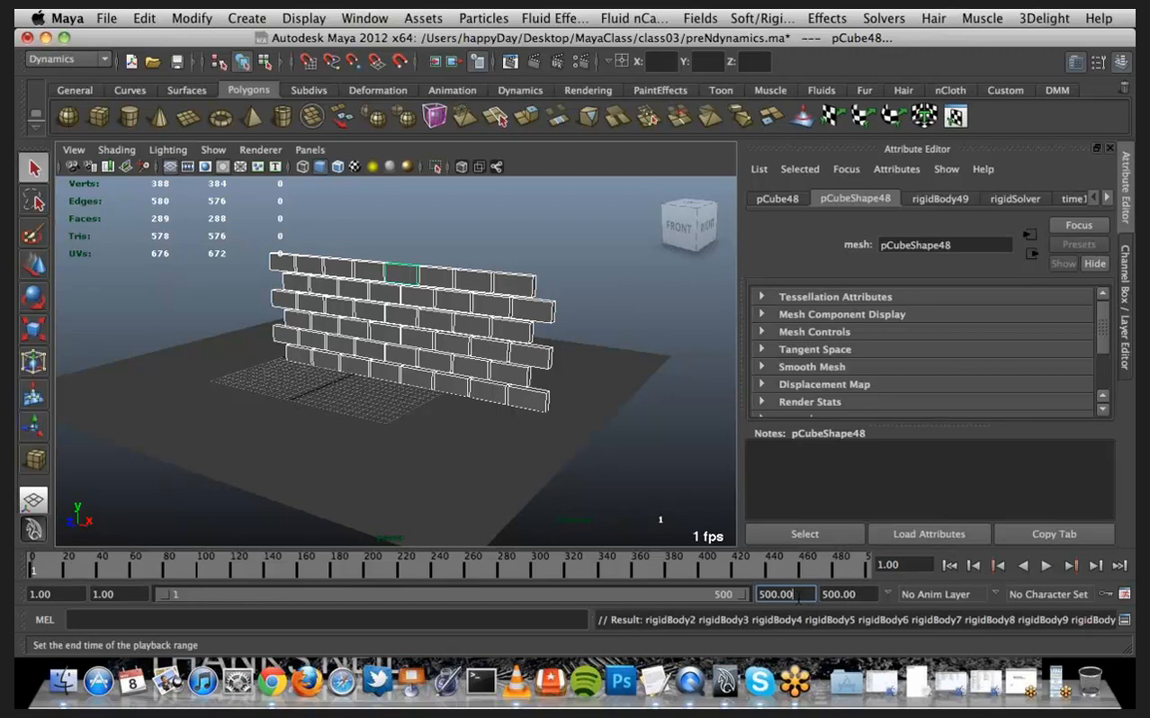
click(1035, 566)
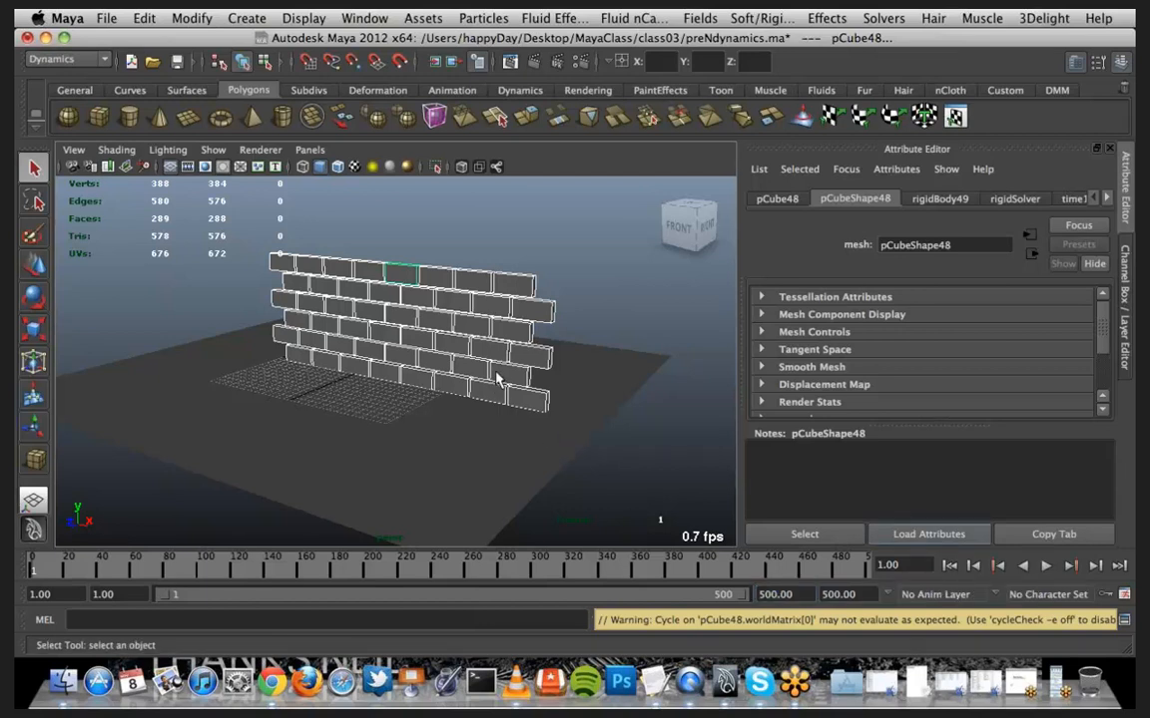
key(w)
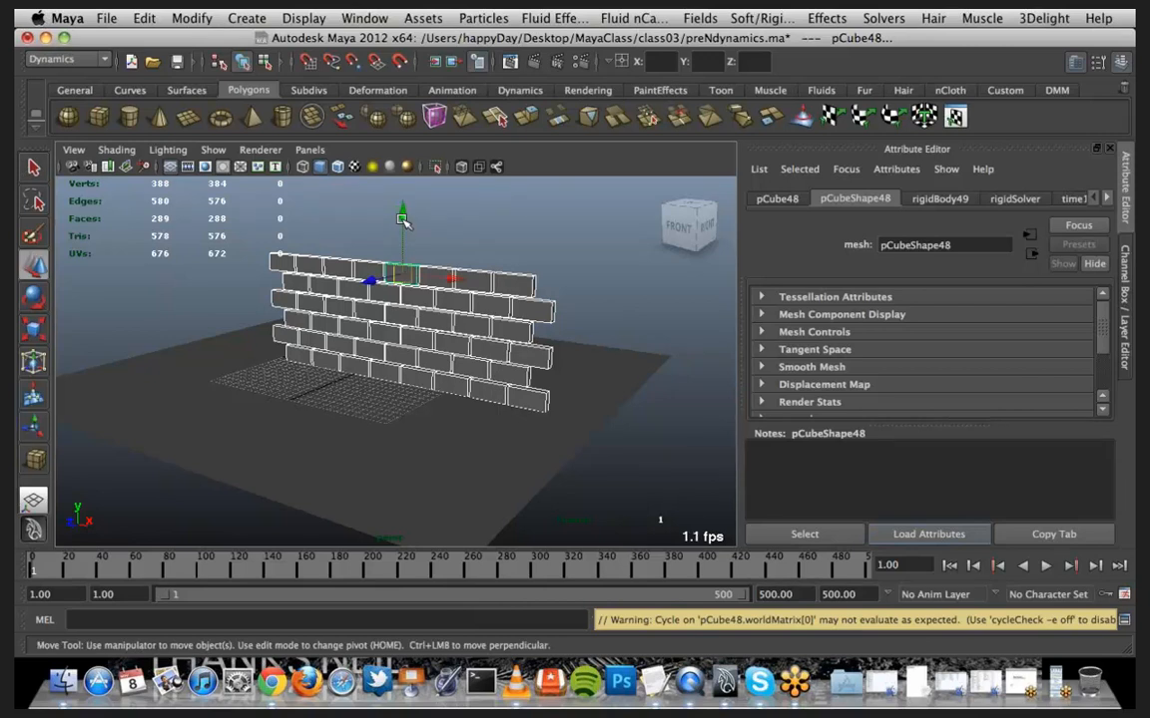
click(402, 217)
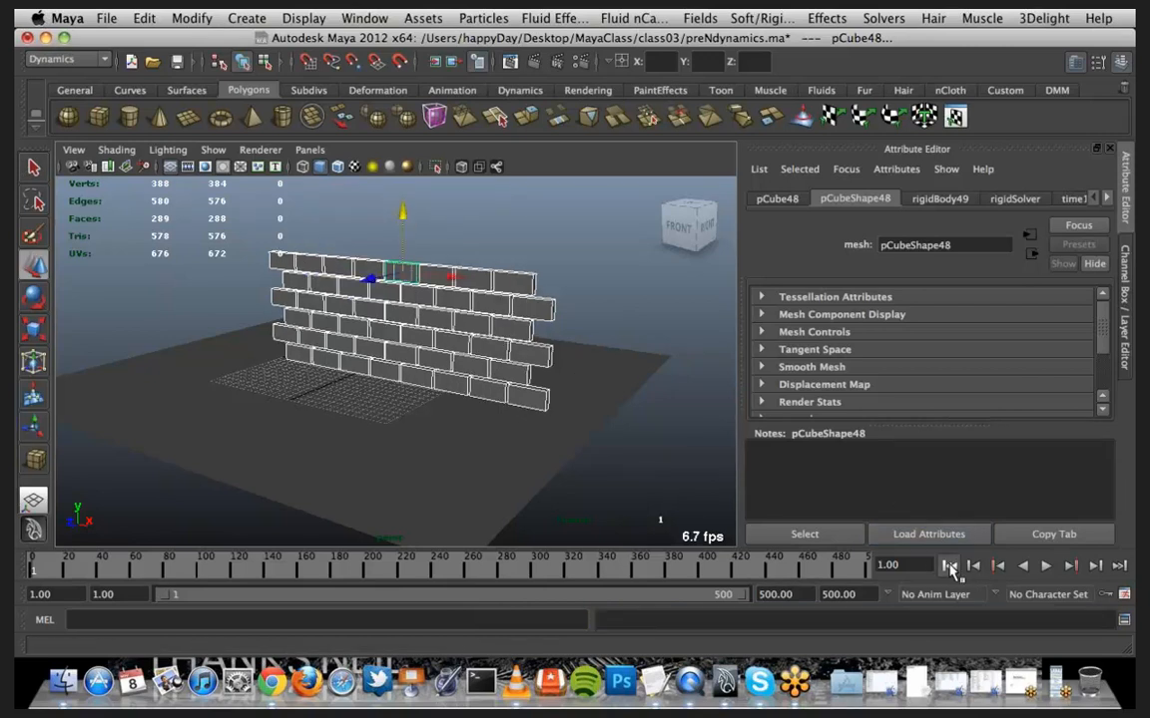
Play the rigid body simulation without any field, stop it, and return to the start frame
click(1045, 566)
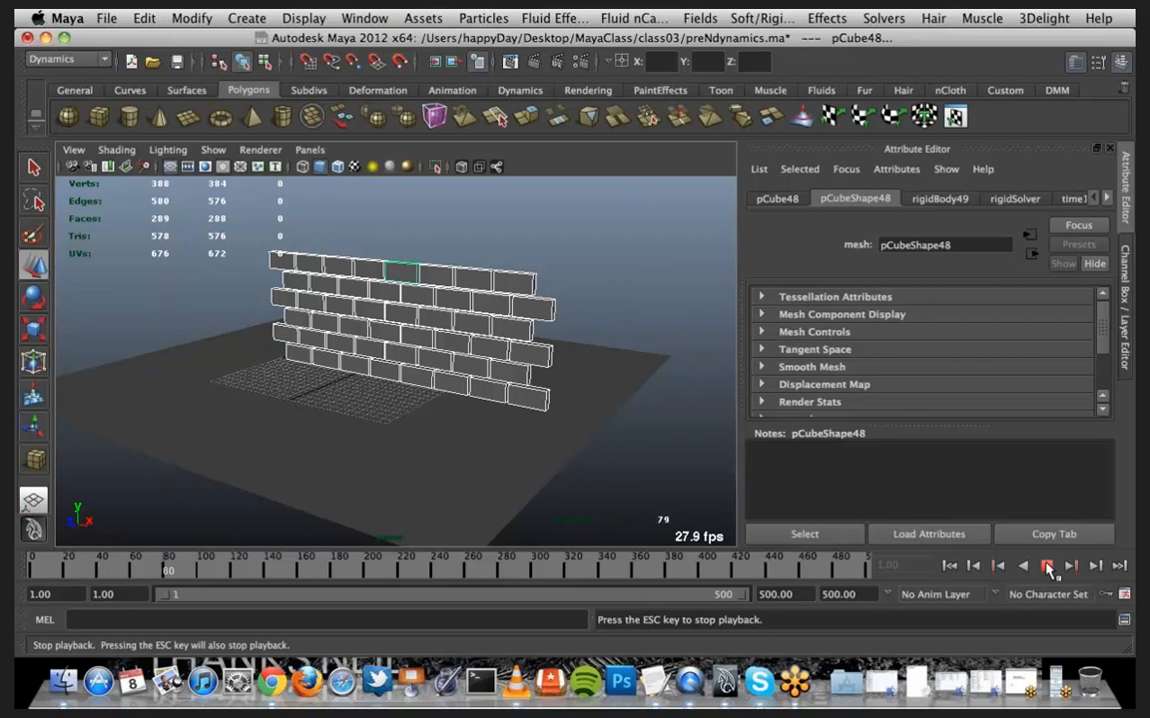
click(1046, 566)
click(949, 565)
click(949, 566)
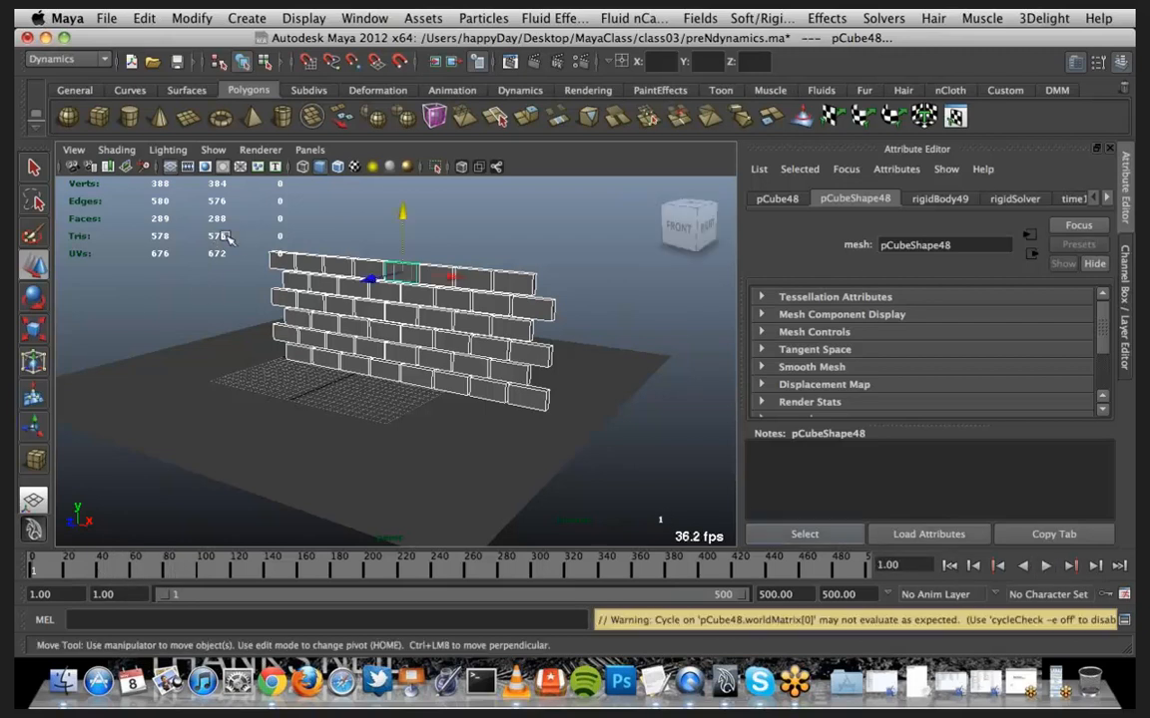
Add a gravity field to the selected bricks, play the simulation to test it, and return to the start frame
click(700, 20)
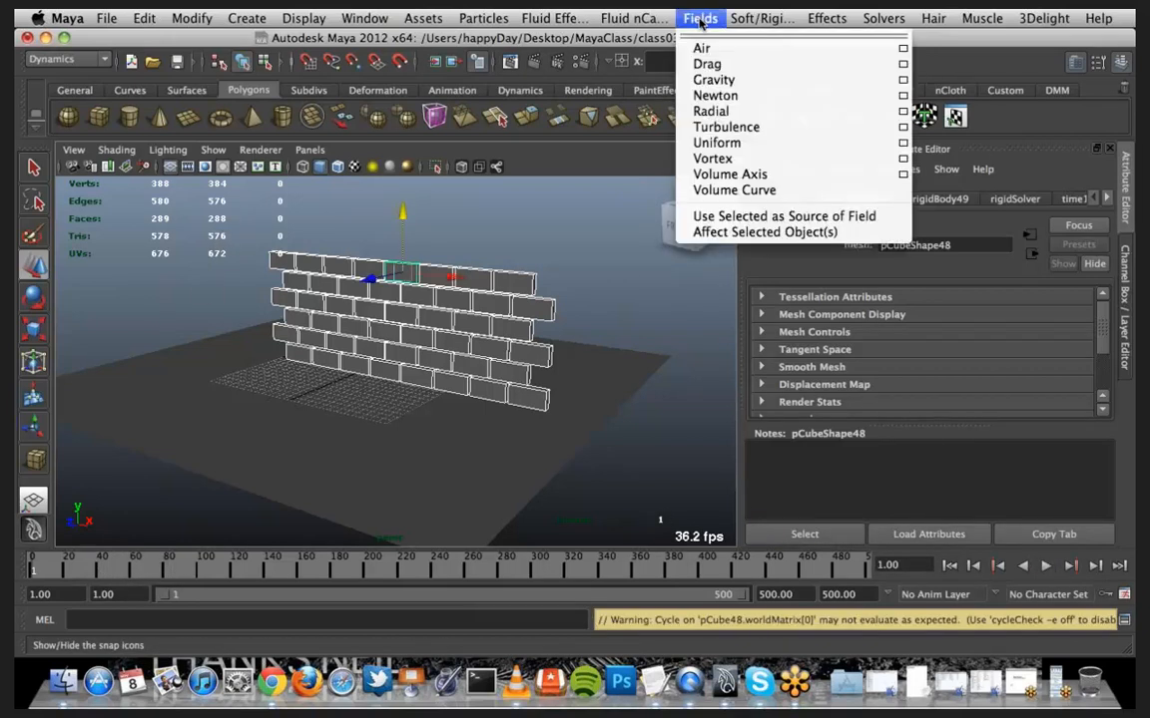
click(734, 81)
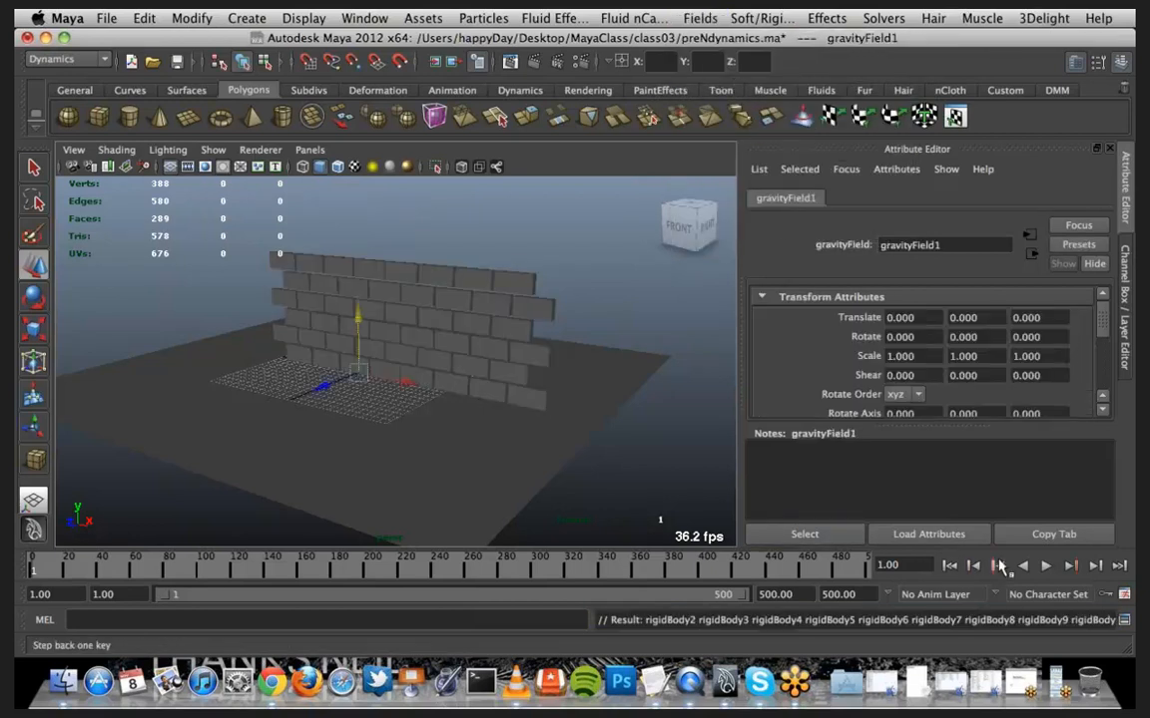
click(1046, 566)
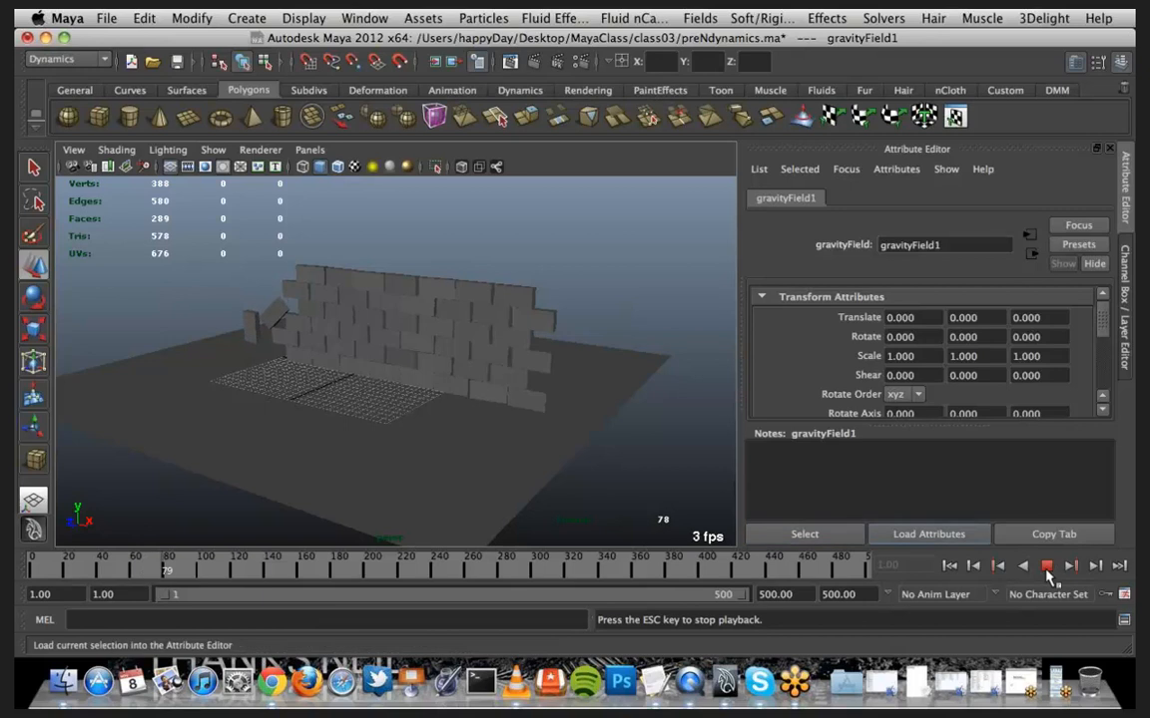
click(1046, 567)
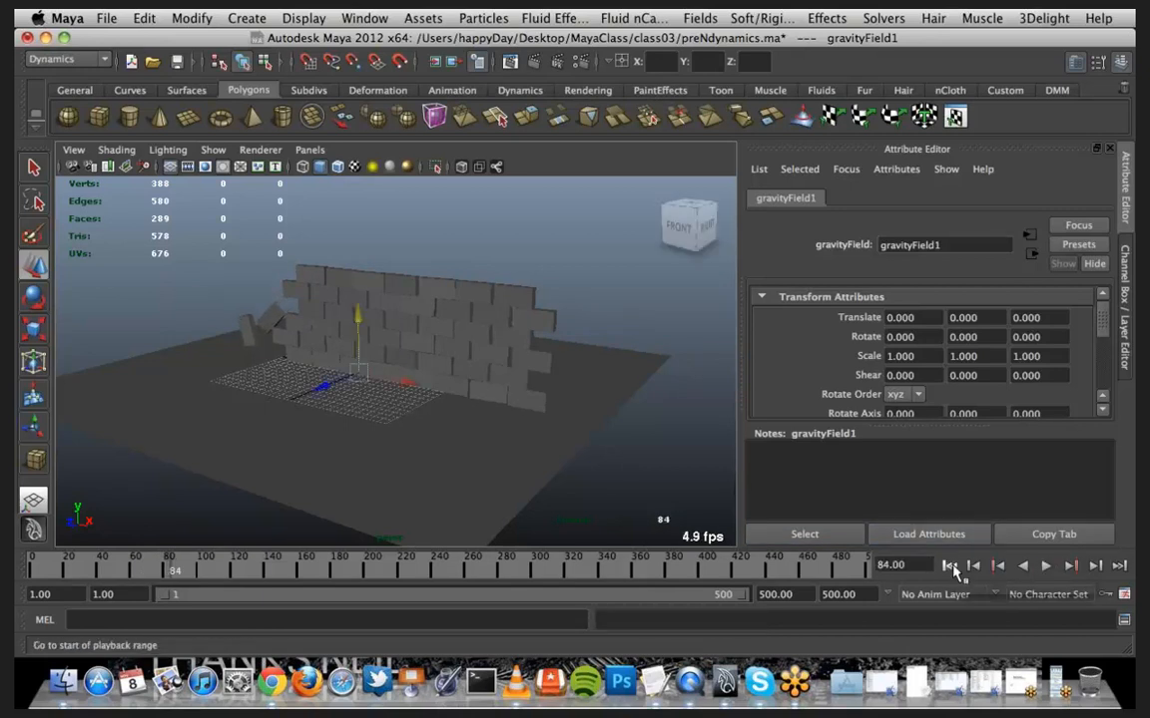
click(949, 565)
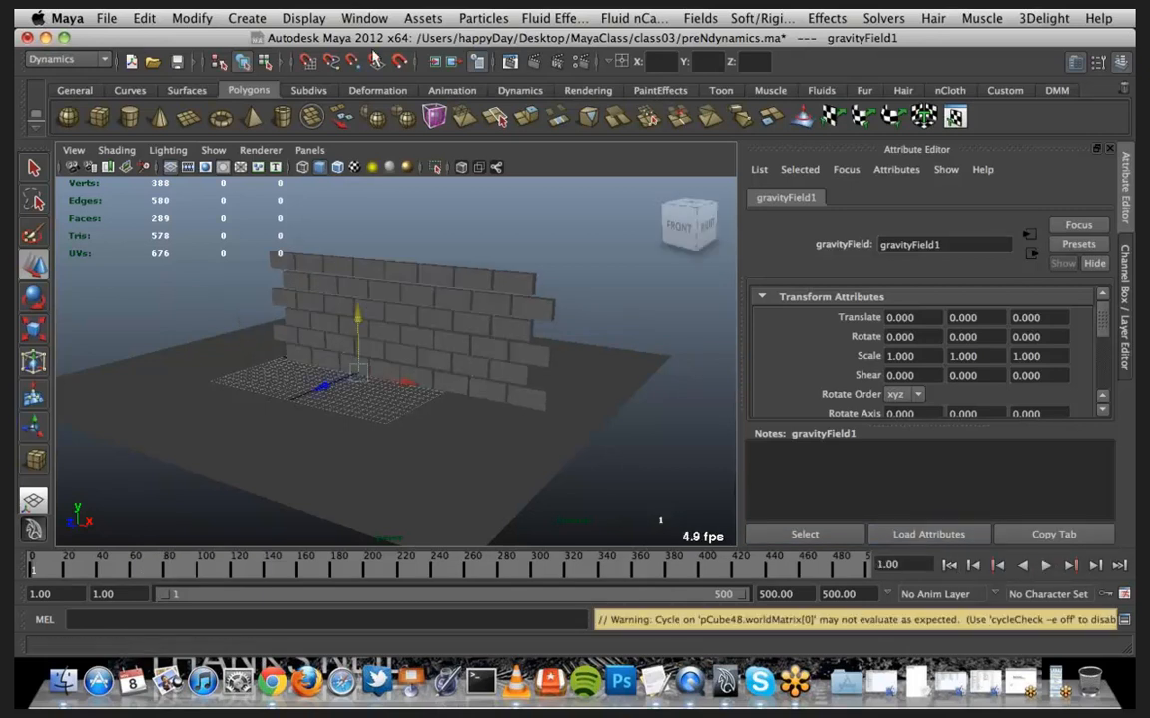
Reopen the recent scene file preNdynamics.ma, discarding the unsaved rigid body and gravity changes
click(104, 18)
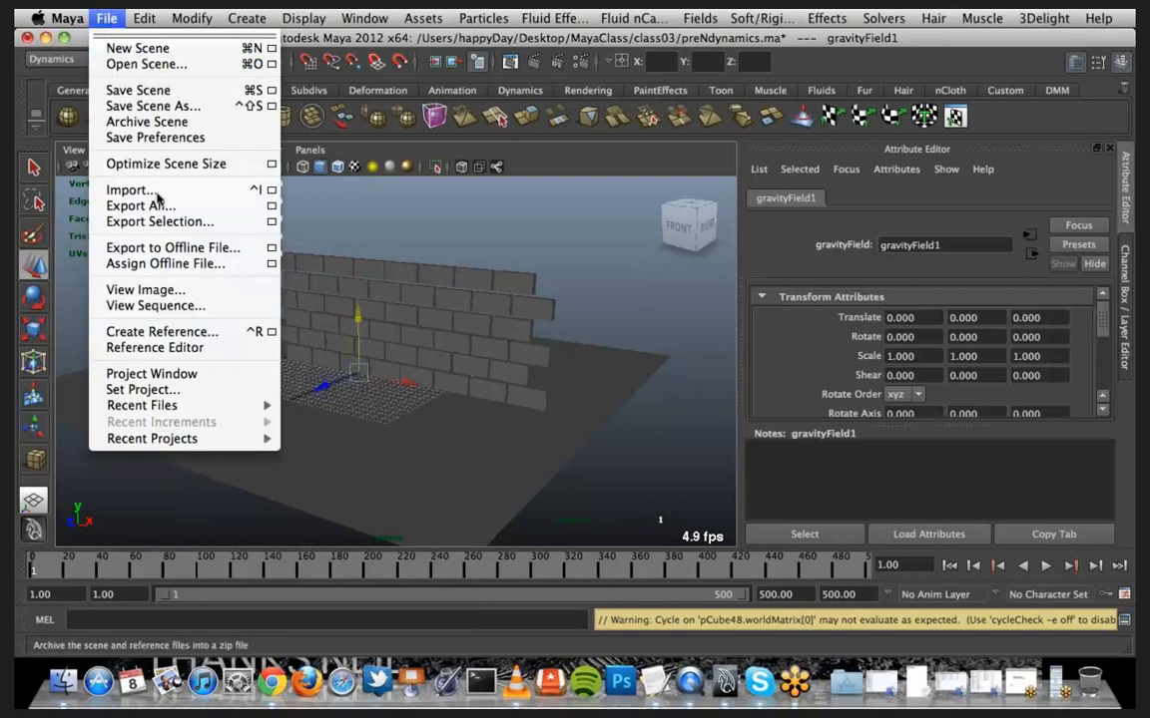
mouse_move(220, 405)
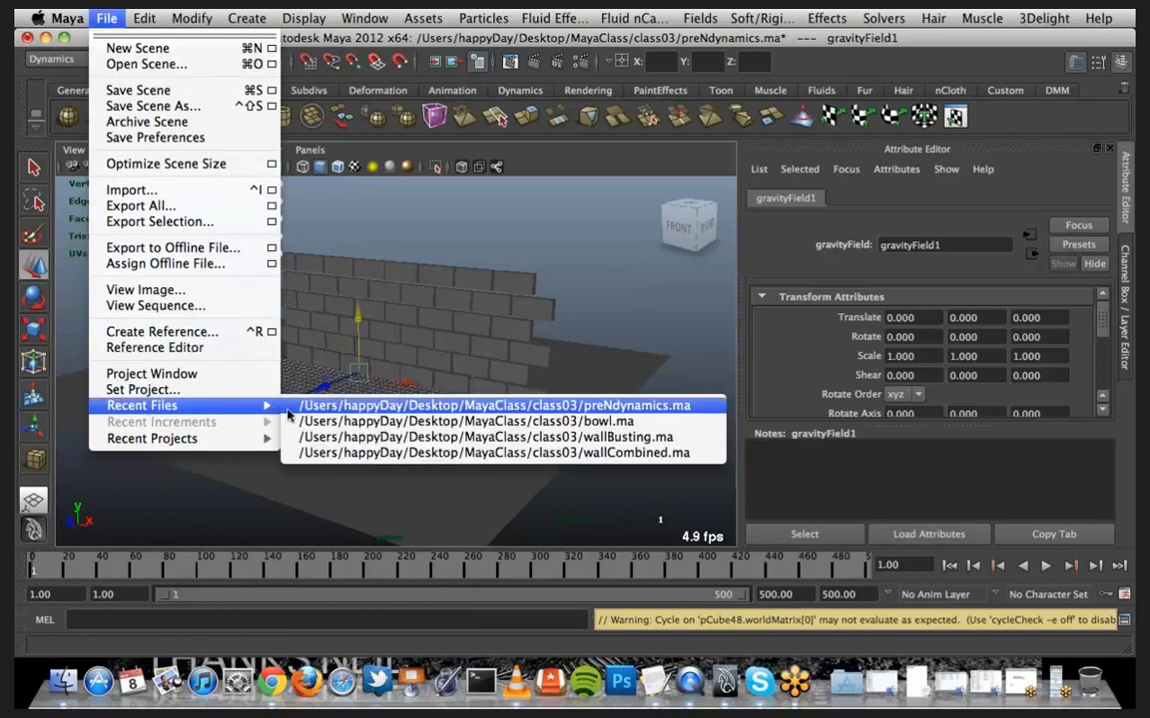
click(291, 406)
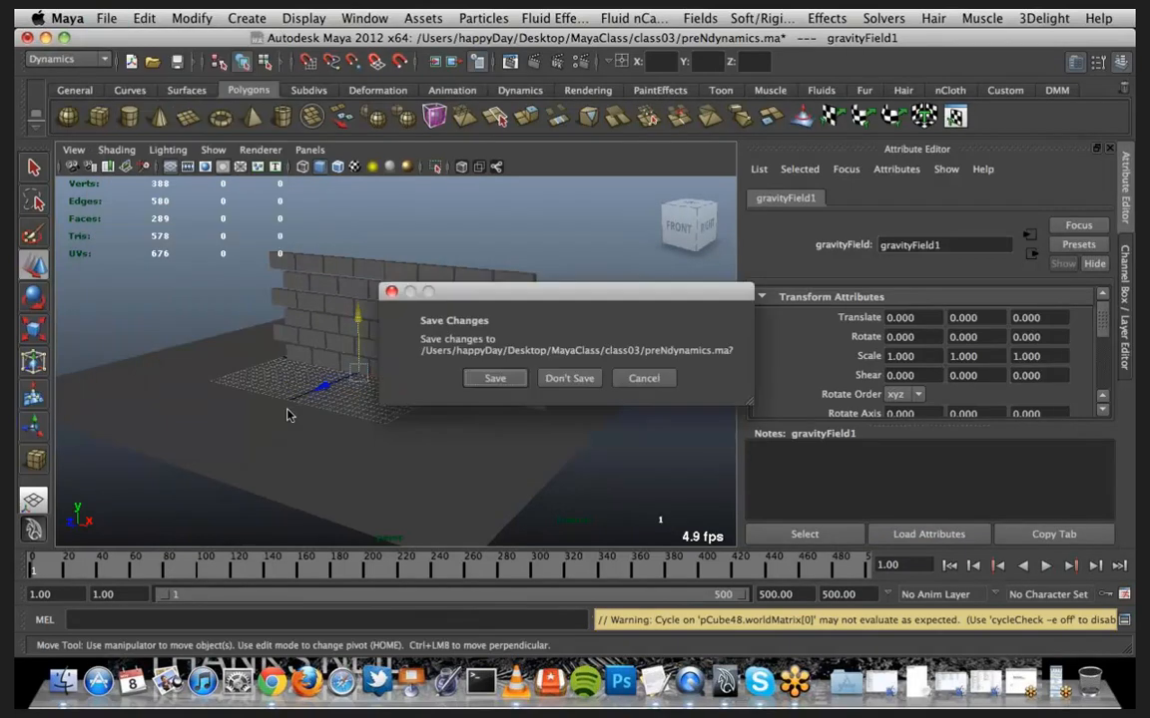
click(555, 381)
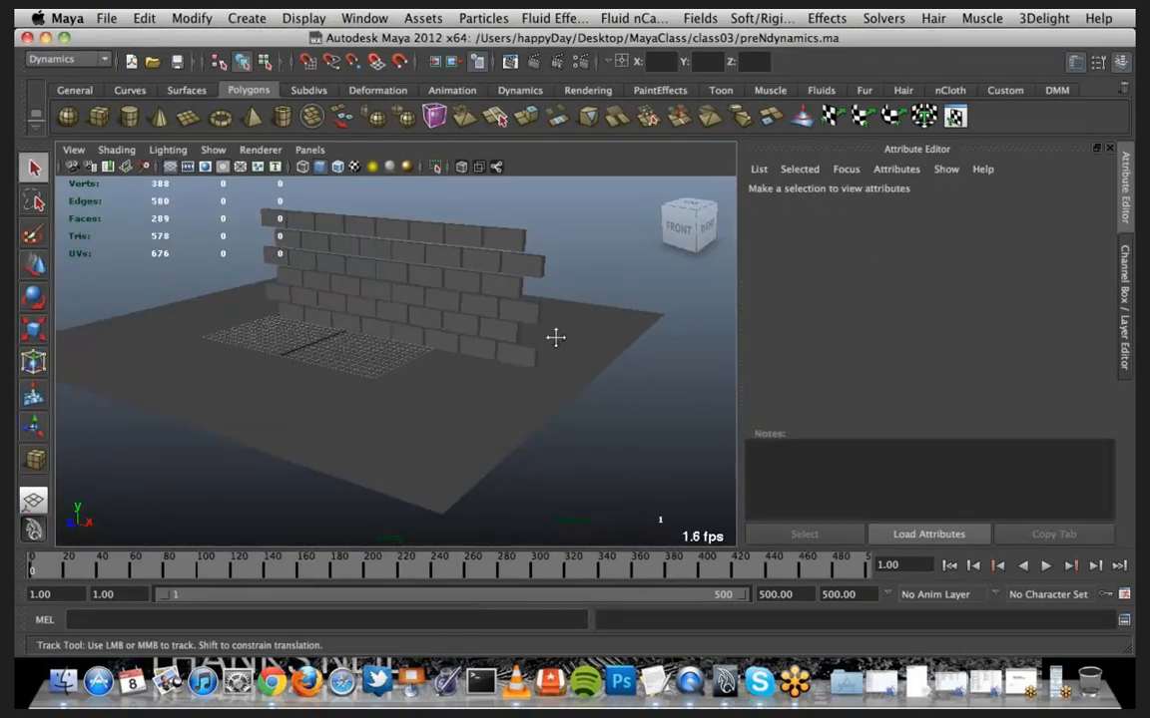
Select all the wall bricks without the ground plane and raise them slightly along Y
alt+drag(556, 337, 622, 355)
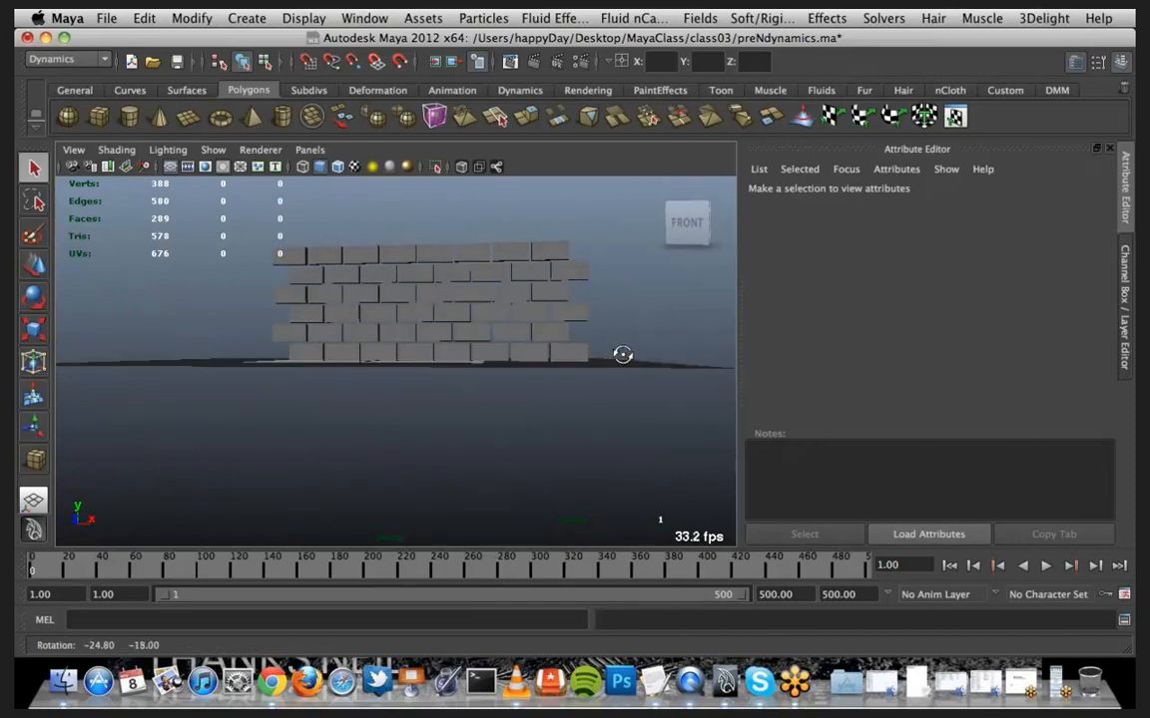
drag(260, 283, 602, 352)
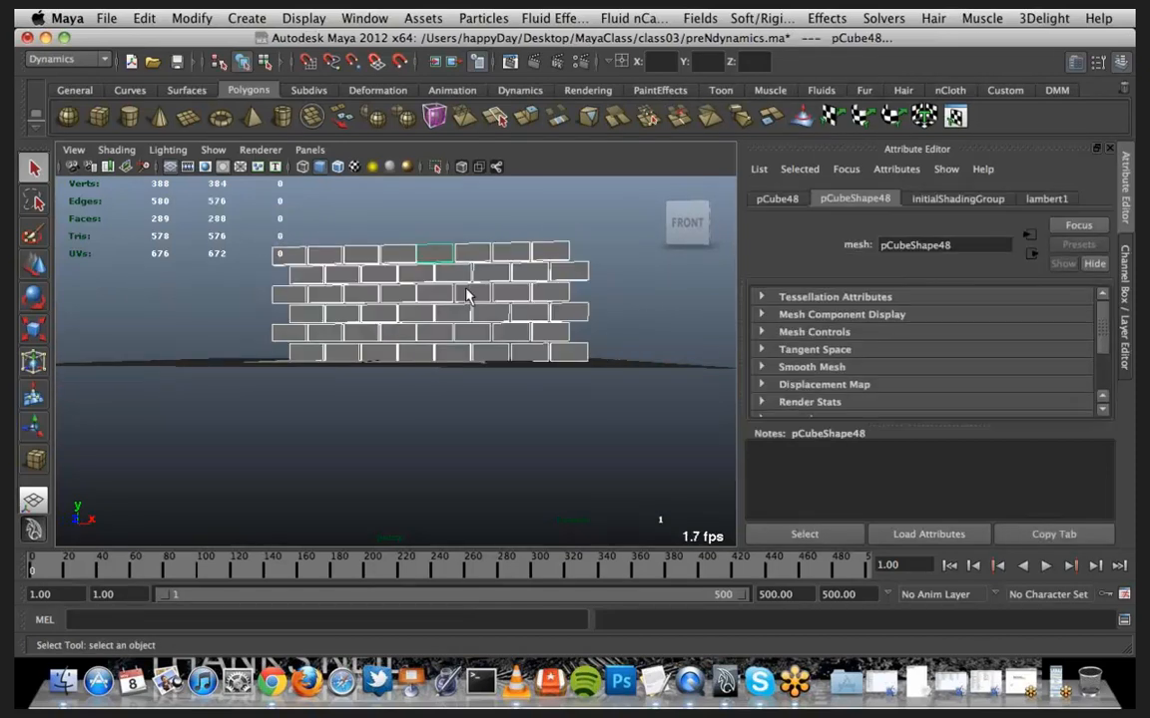
key(w)
alt+drag(456, 305, 407, 324)
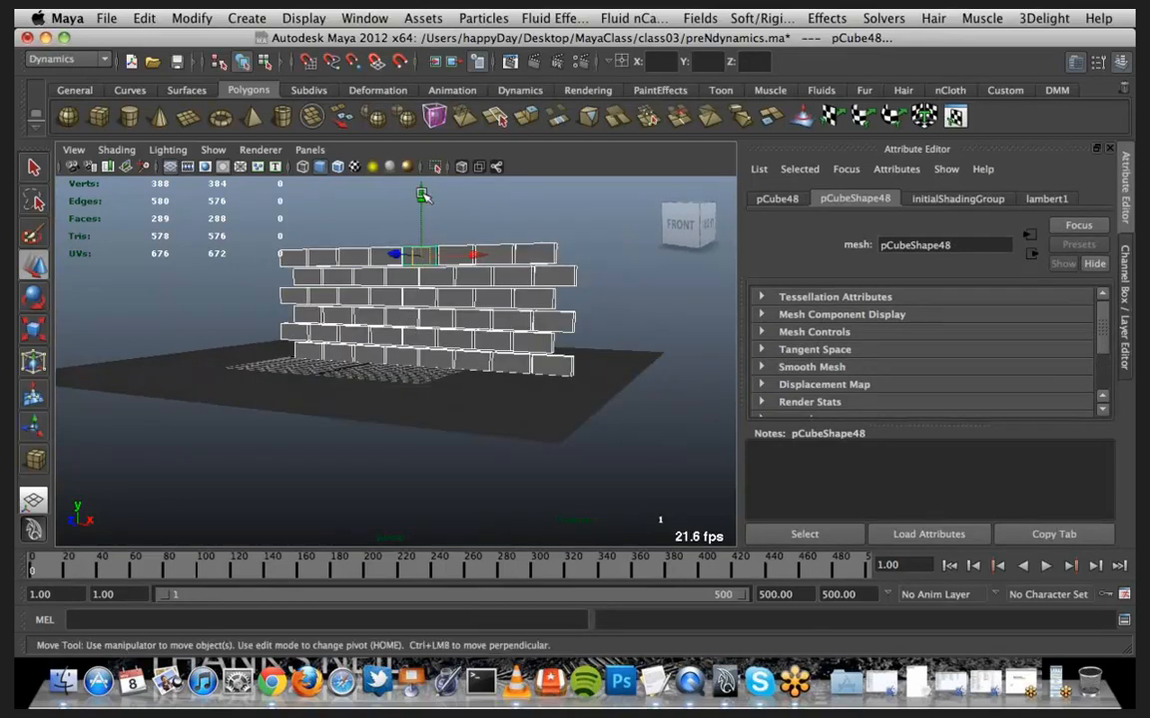
click(423, 196)
drag(423, 195, 423, 193)
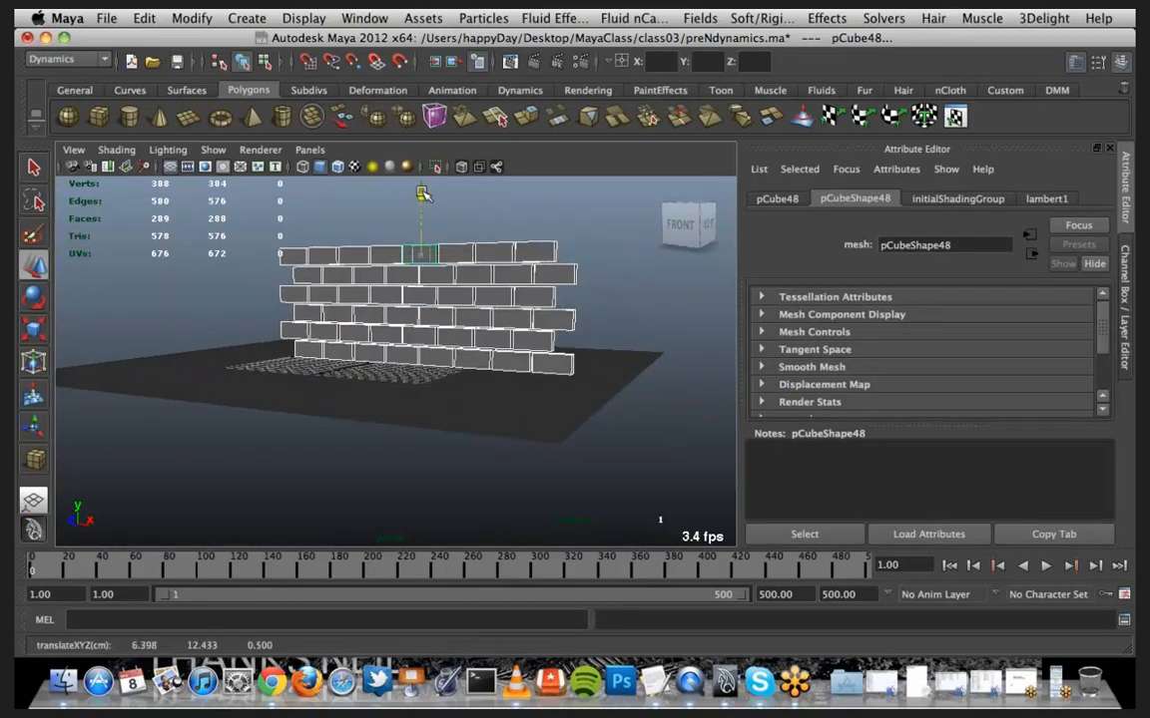
alt+drag(417, 262, 387, 324)
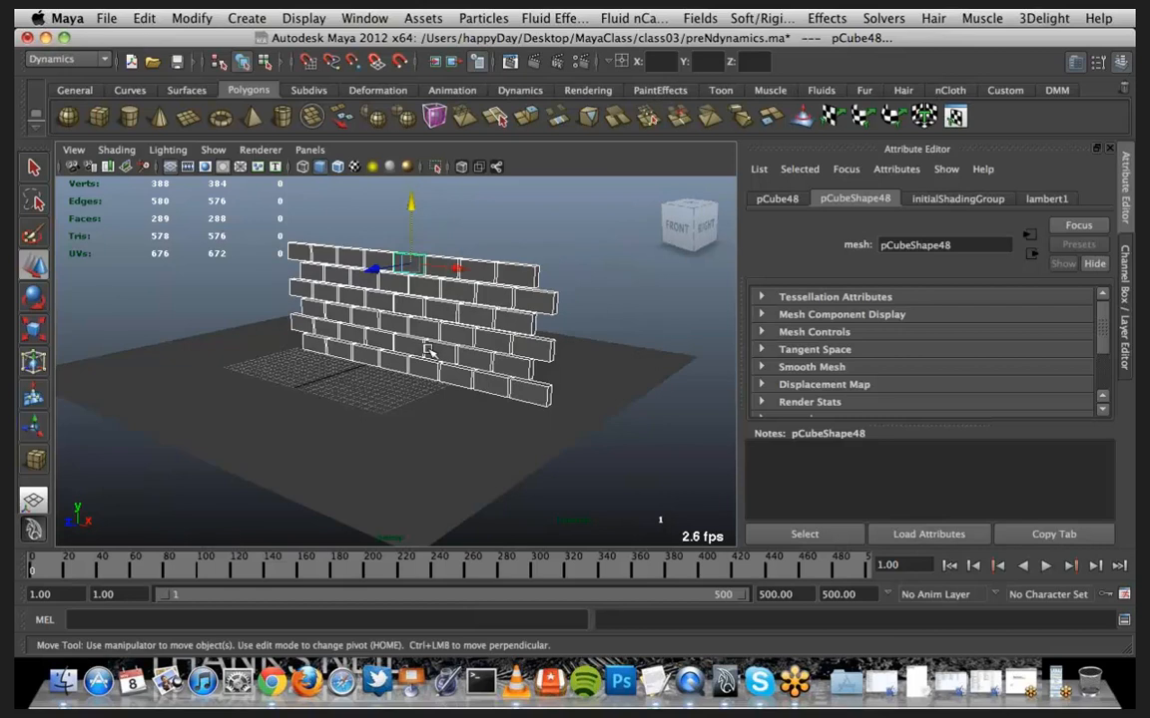
click(790, 687)
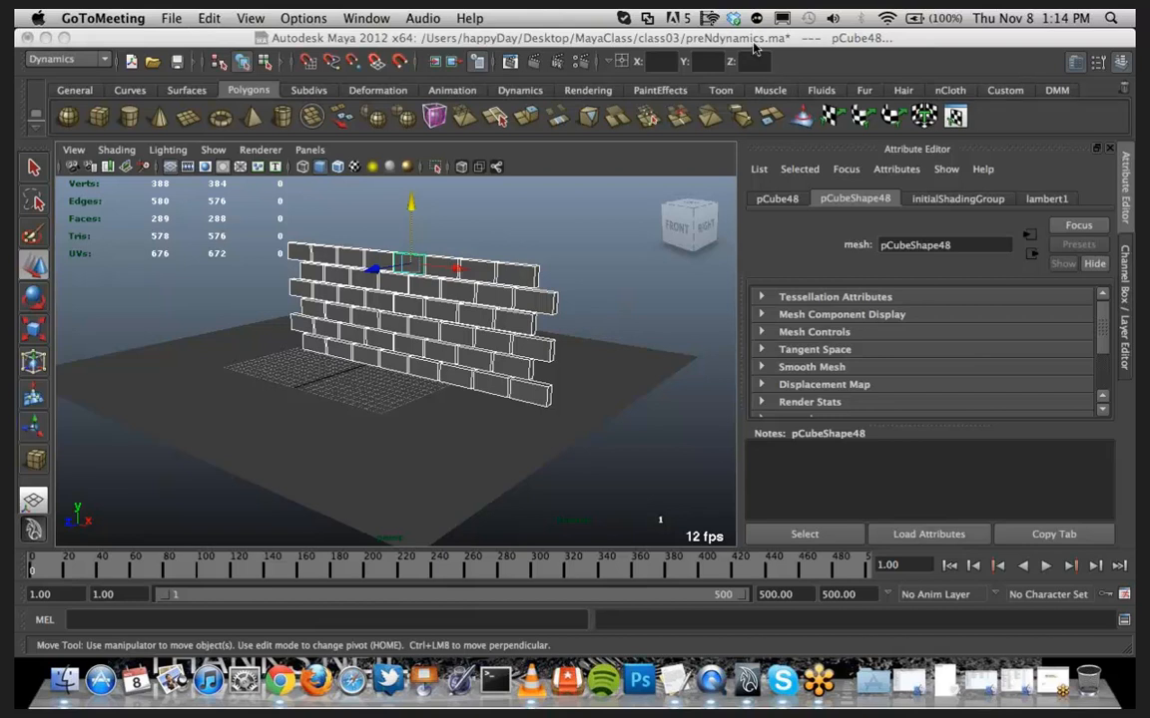
click(519, 38)
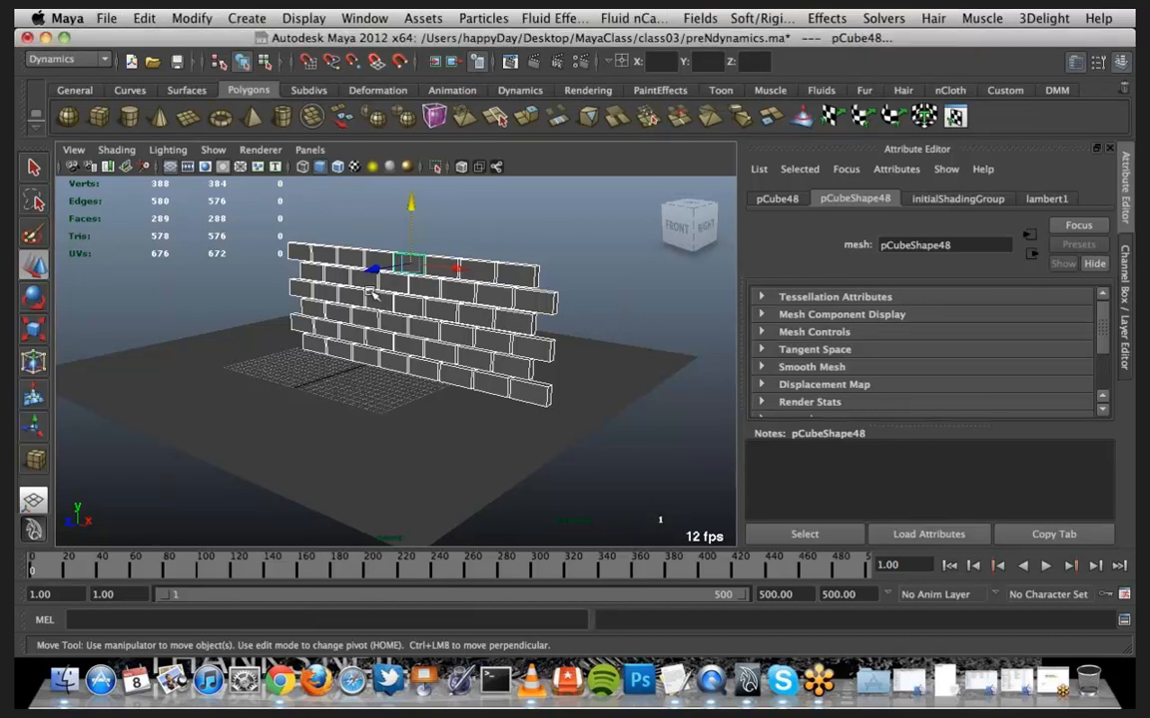
Combine the selected bricks into a single polygon mesh
key(space)
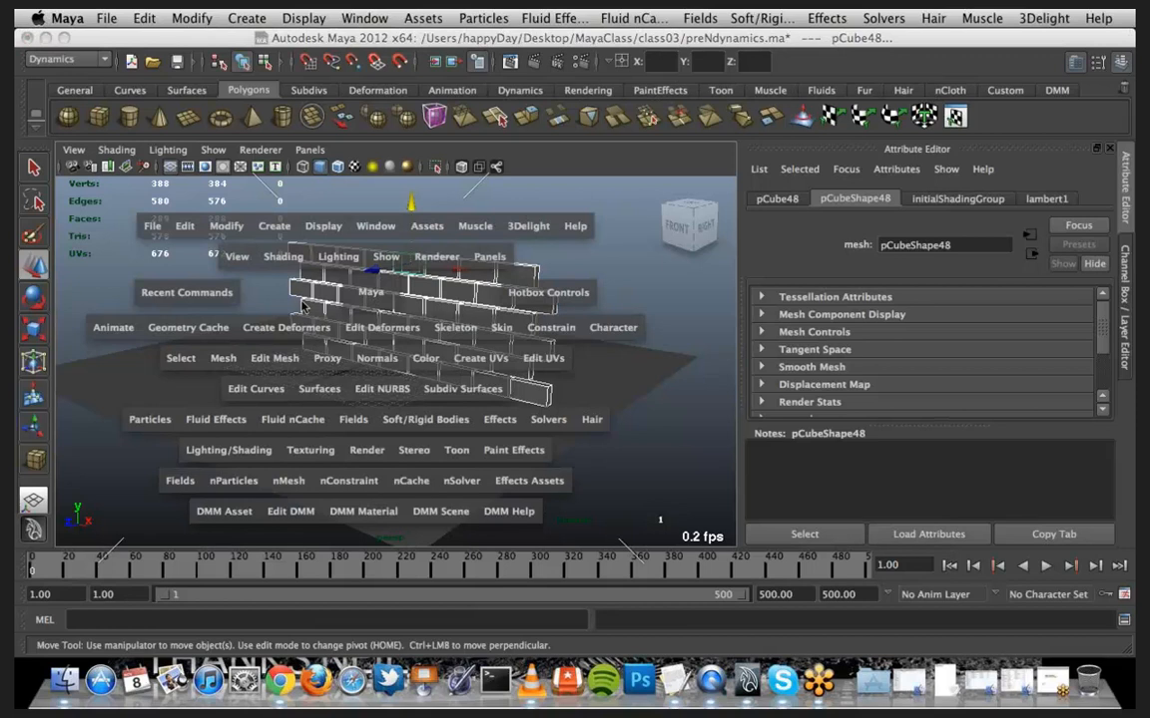
click(222, 359)
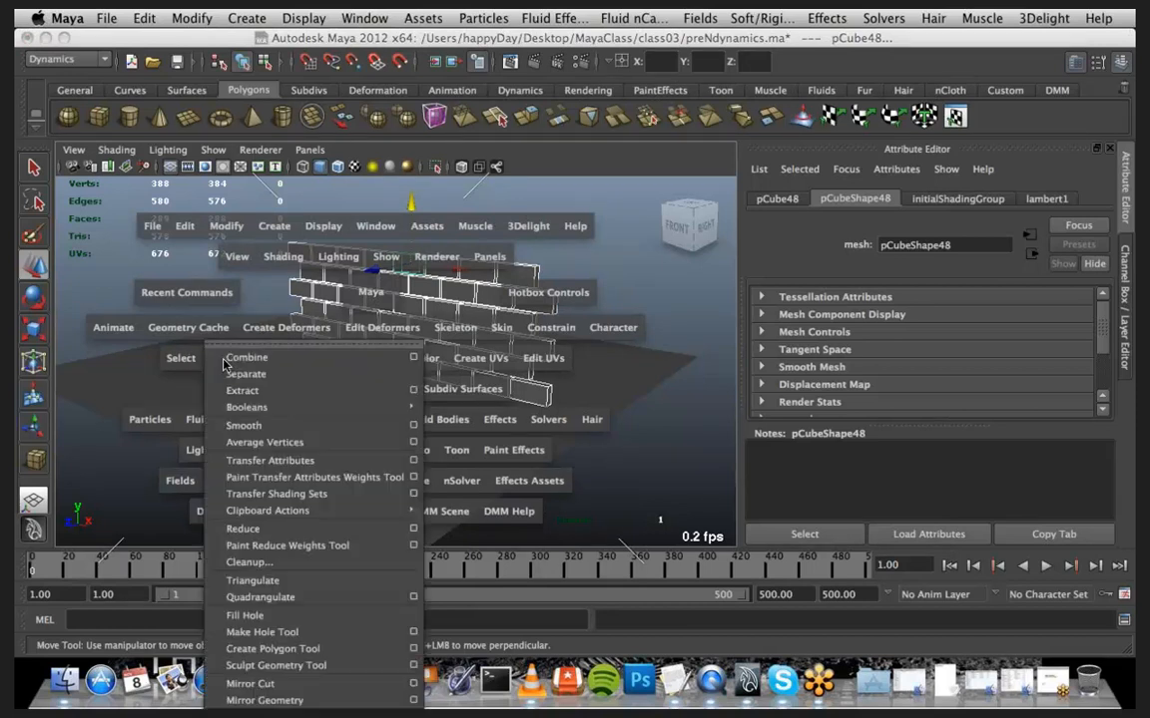
click(250, 359)
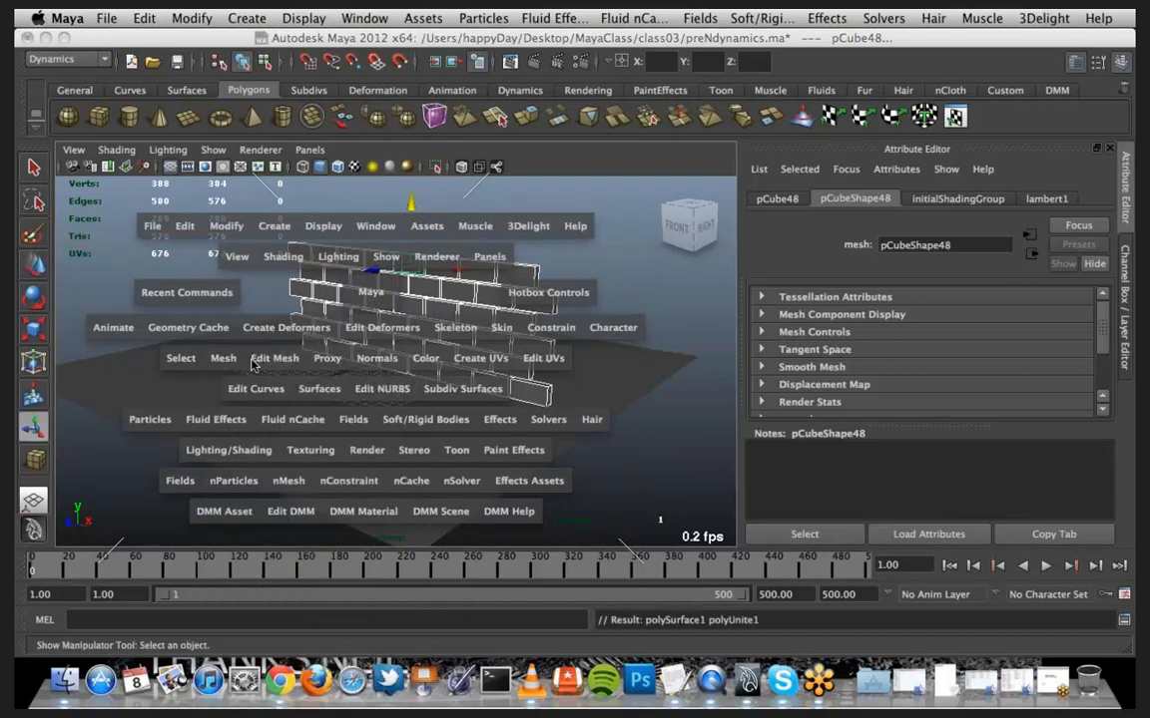
key(space)
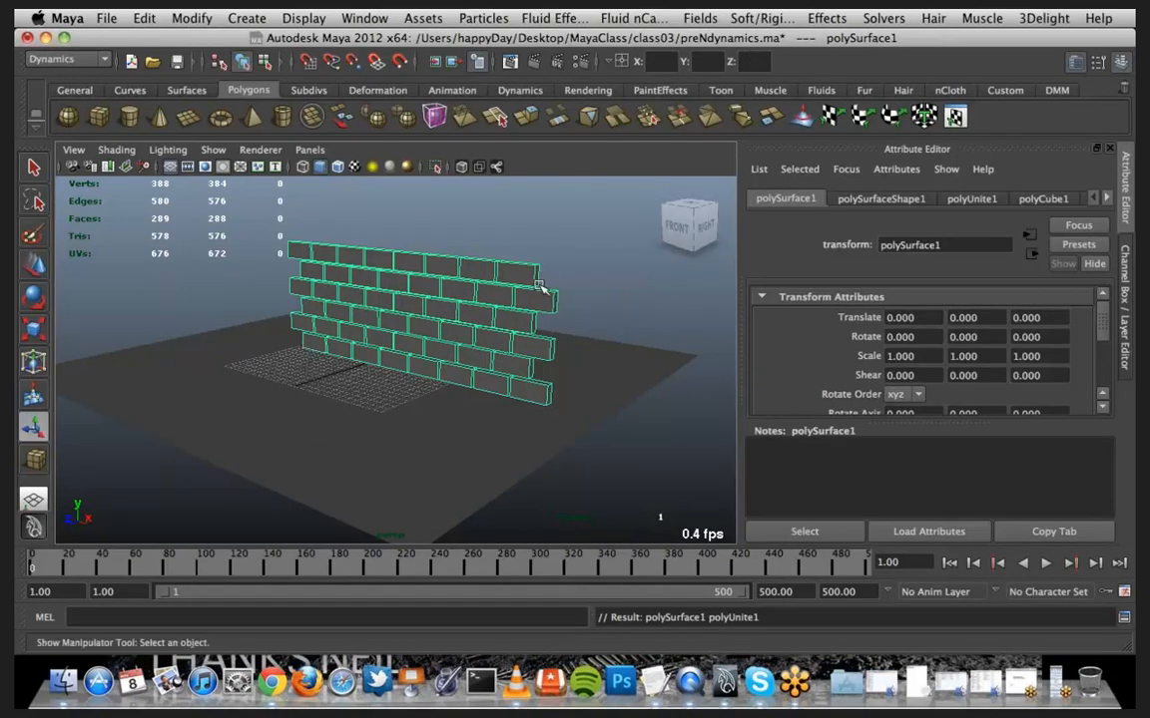
alt+drag(487, 389, 489, 388)
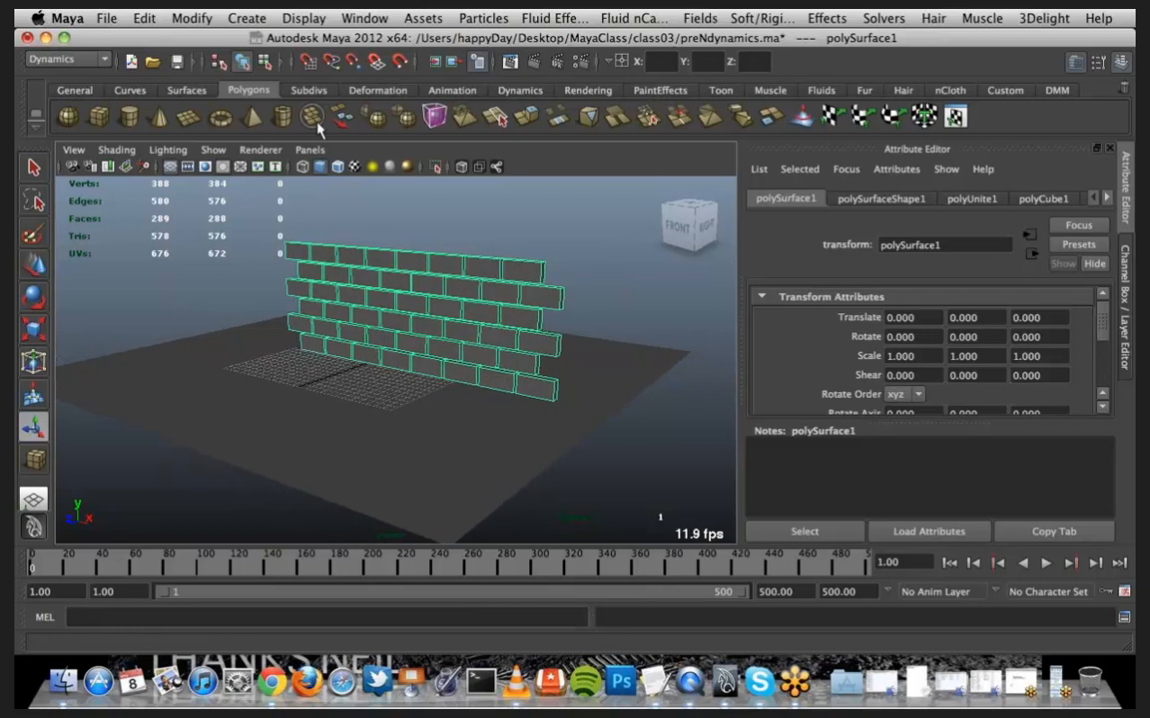
click(90, 60)
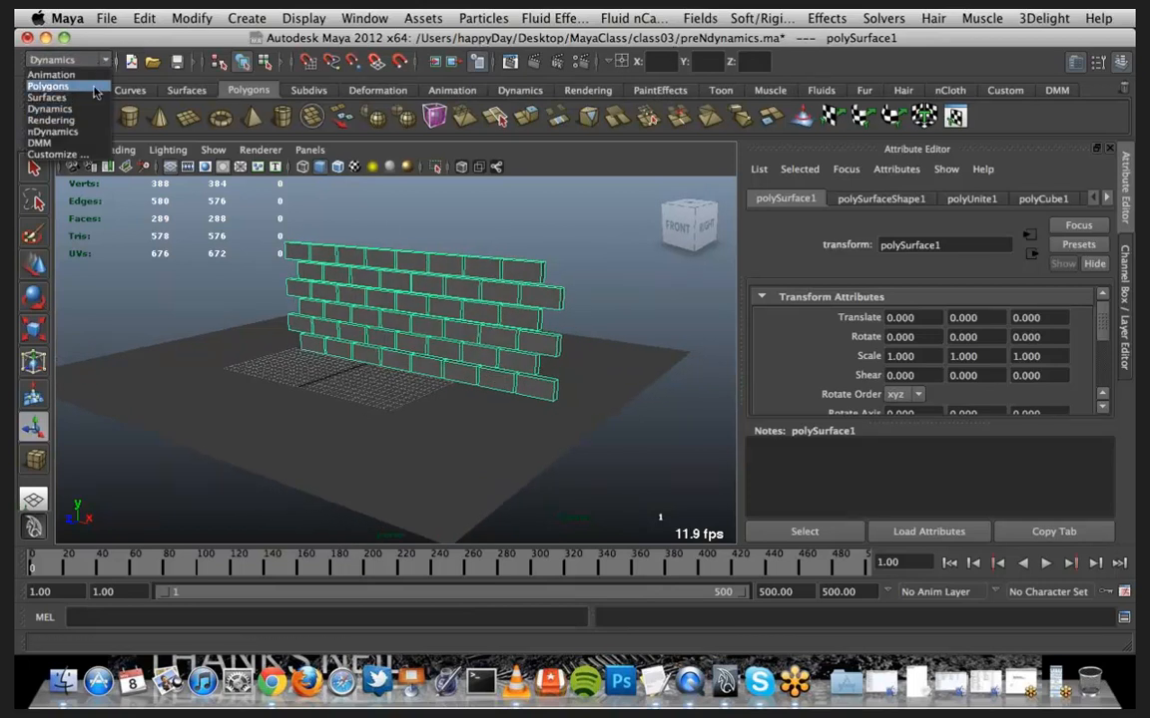
click(93, 88)
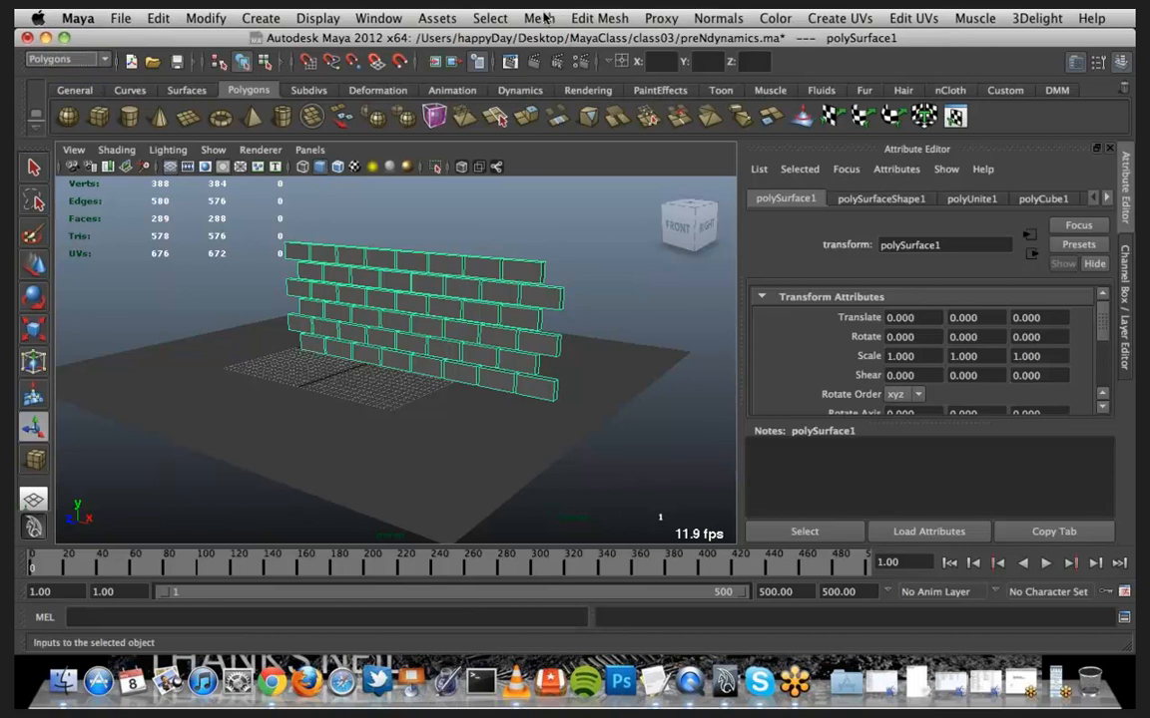
click(541, 18)
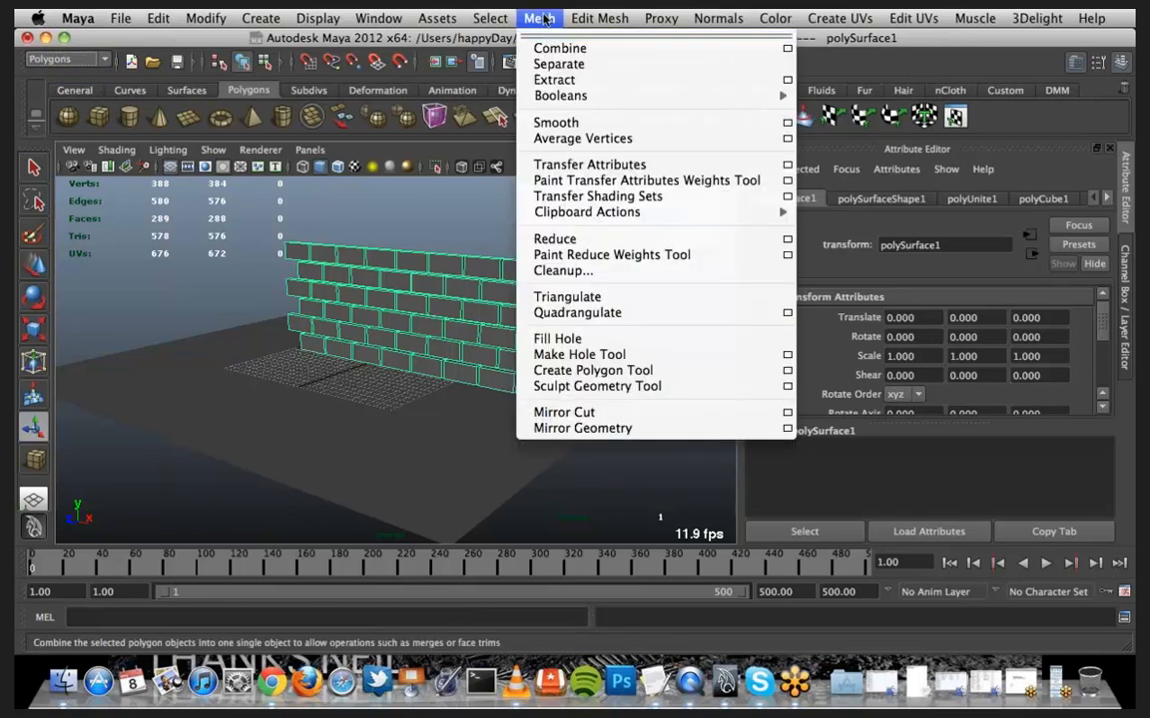
click(544, 18)
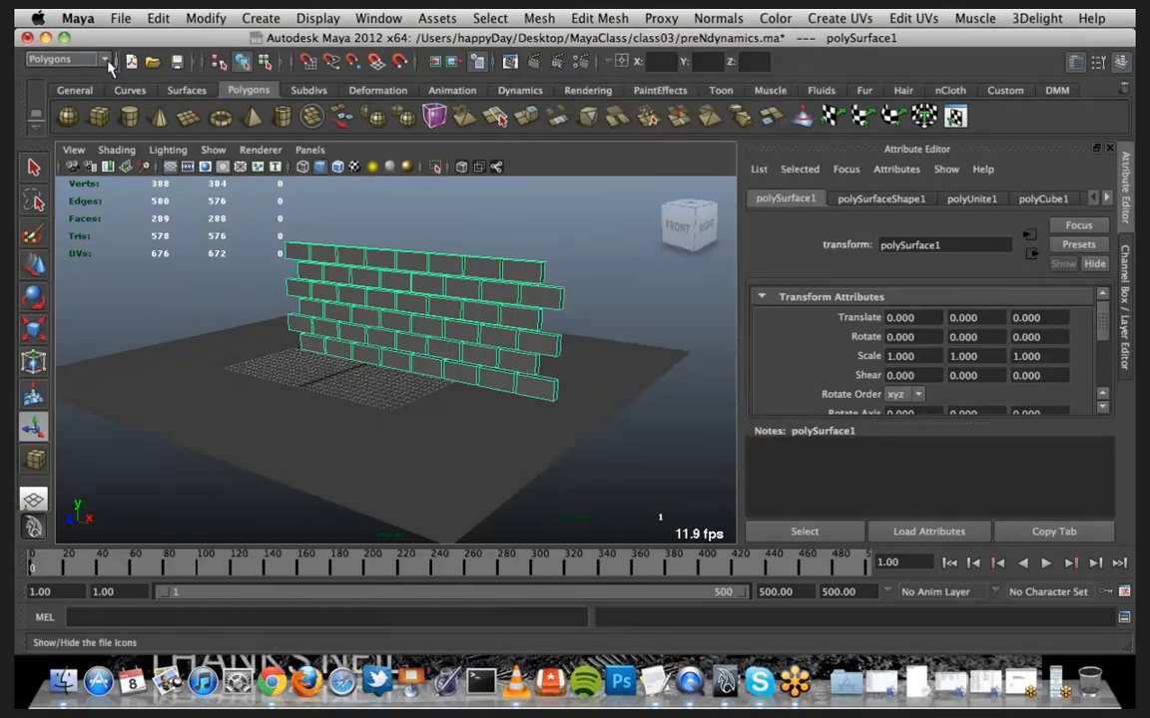
Switch to the nDynamics menu set and turn the combined brick wall into an nCloth object
click(106, 59)
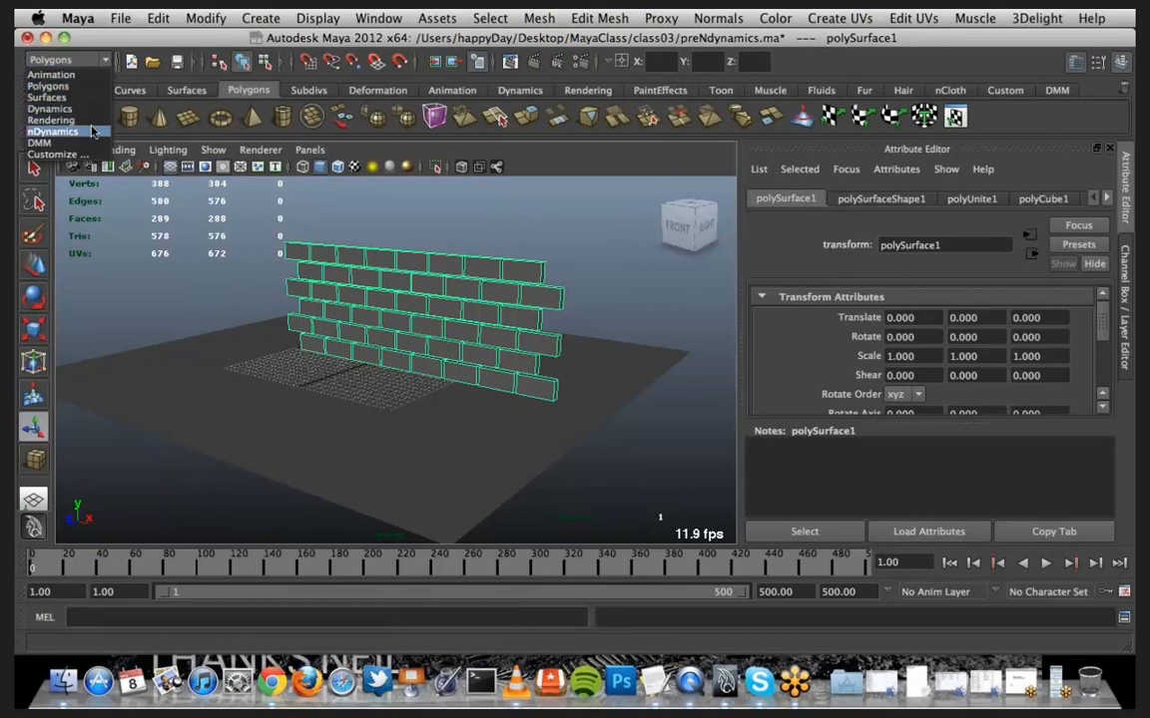
click(91, 131)
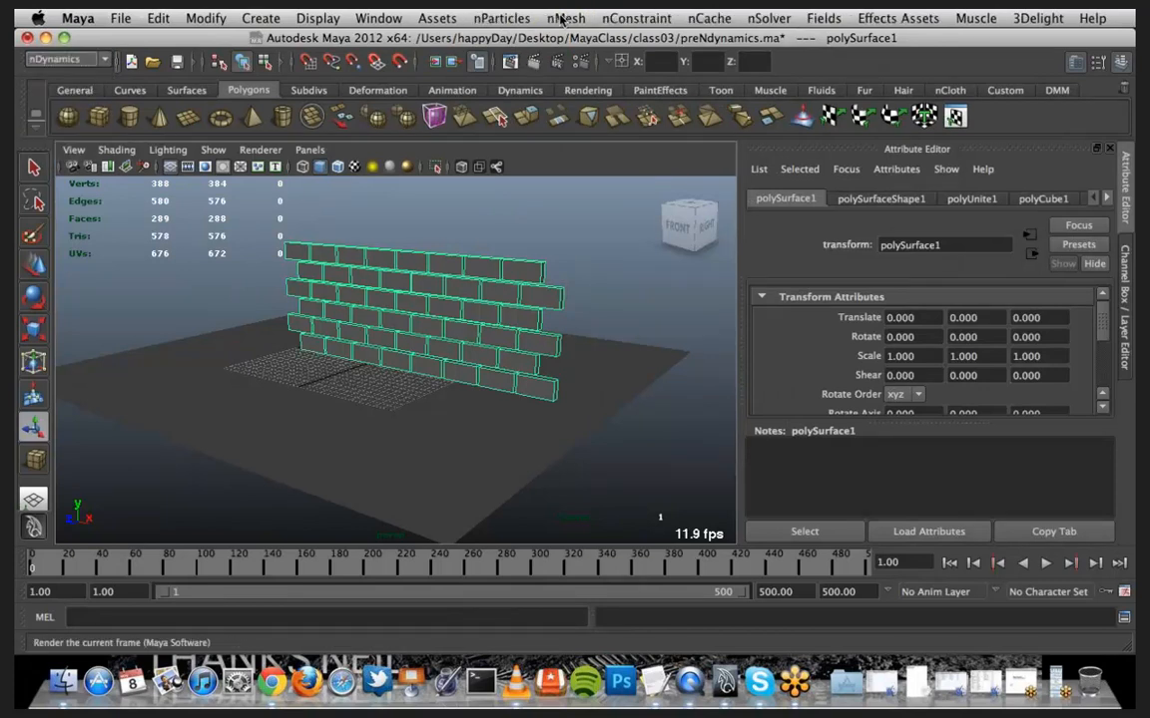
click(562, 18)
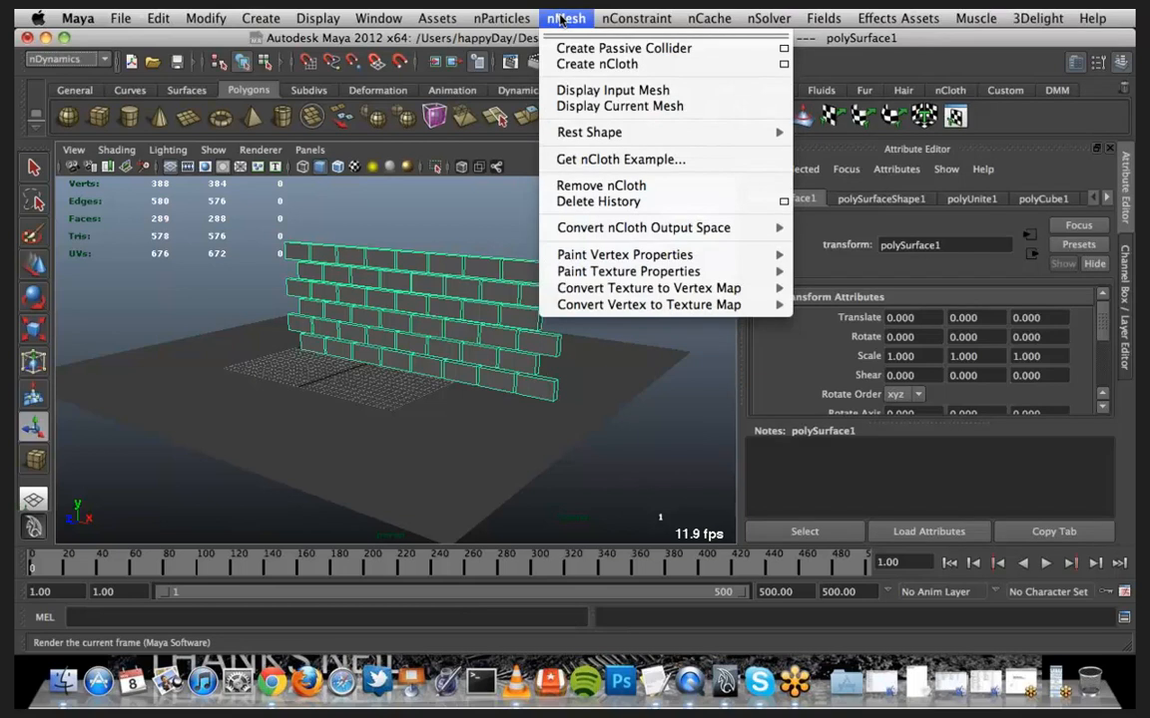
click(574, 67)
Make the ground plane a passive collider for the nCloth wall
click(620, 347)
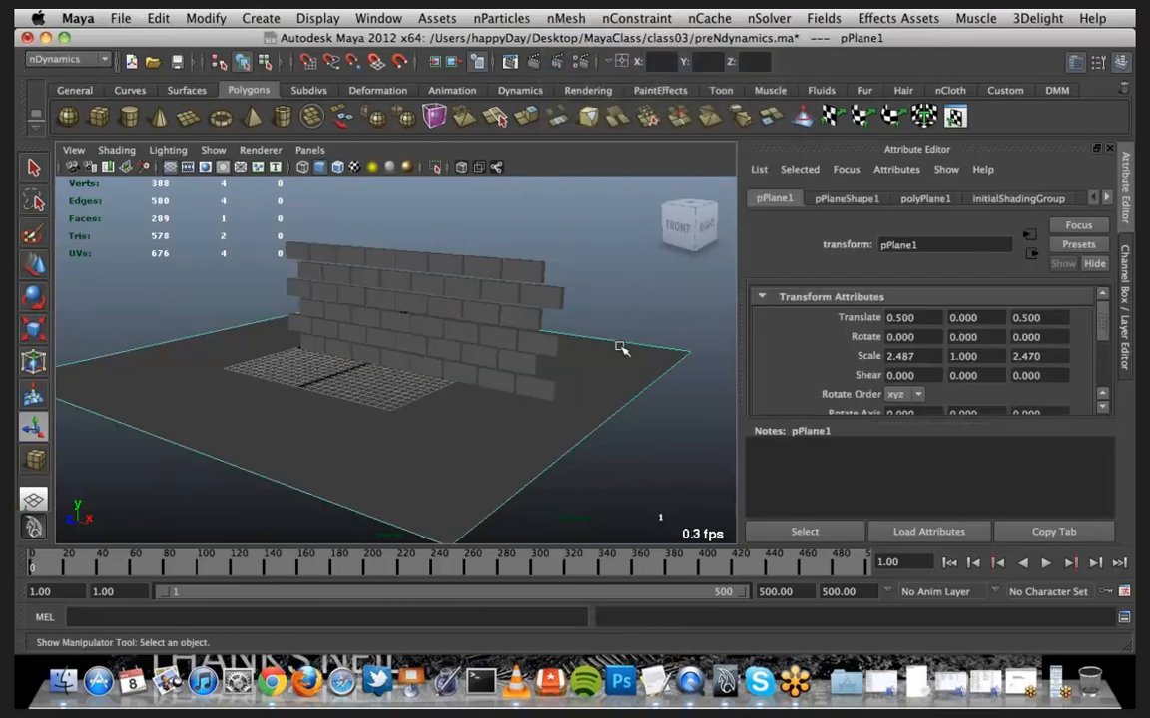
click(566, 19)
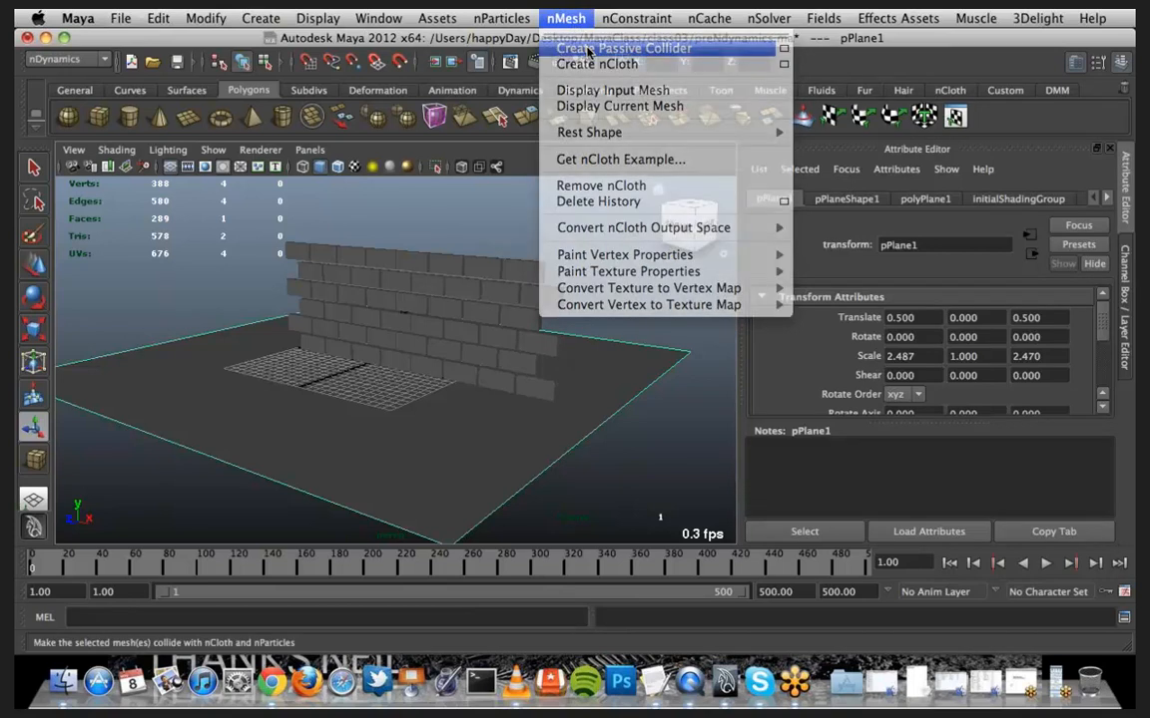
click(589, 50)
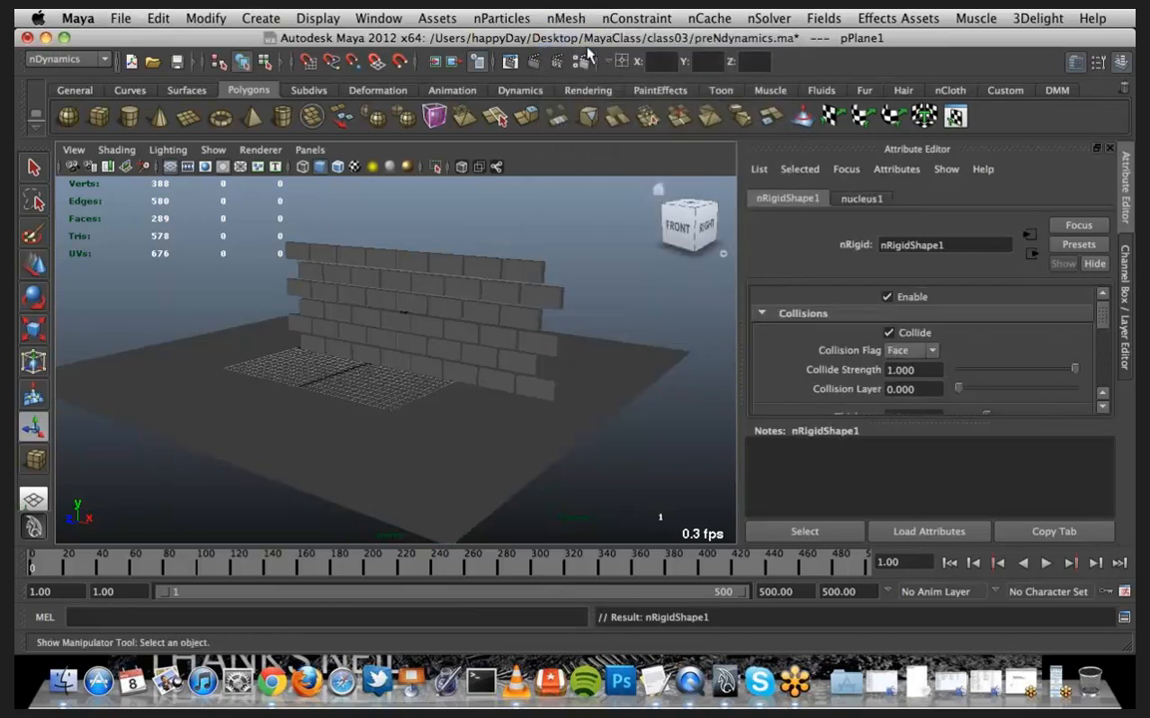
Save the scene under the new name preNdynamics.01.ma in the class03 folder
click(122, 19)
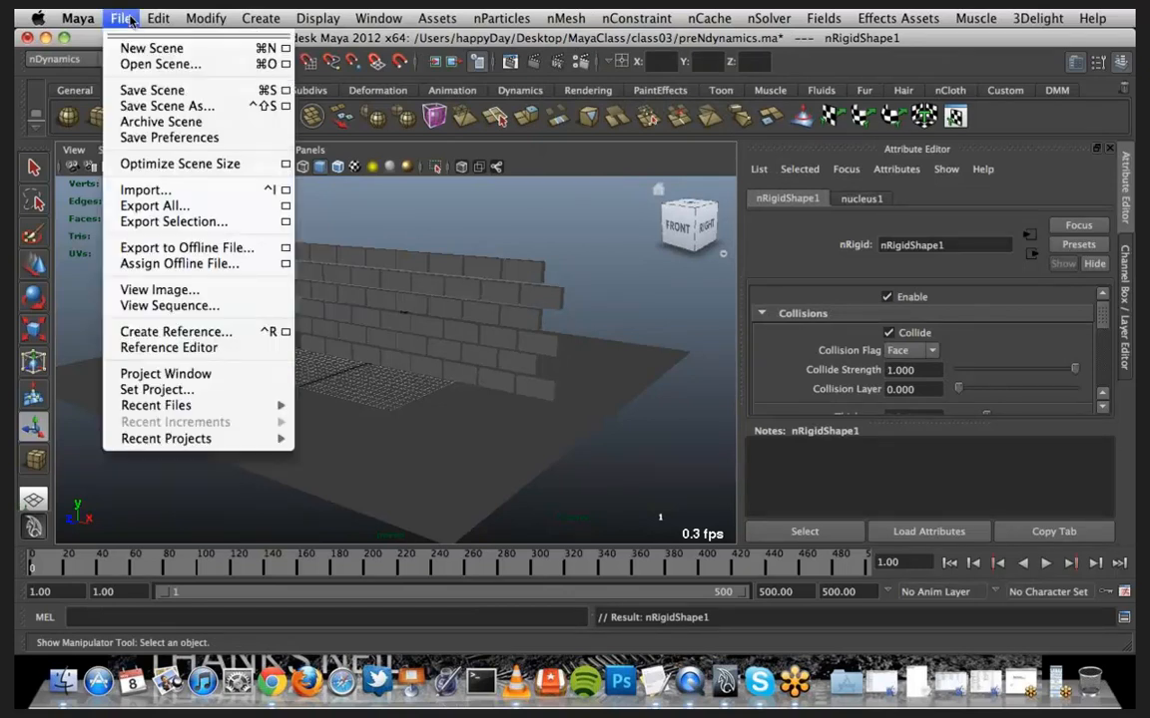
click(160, 106)
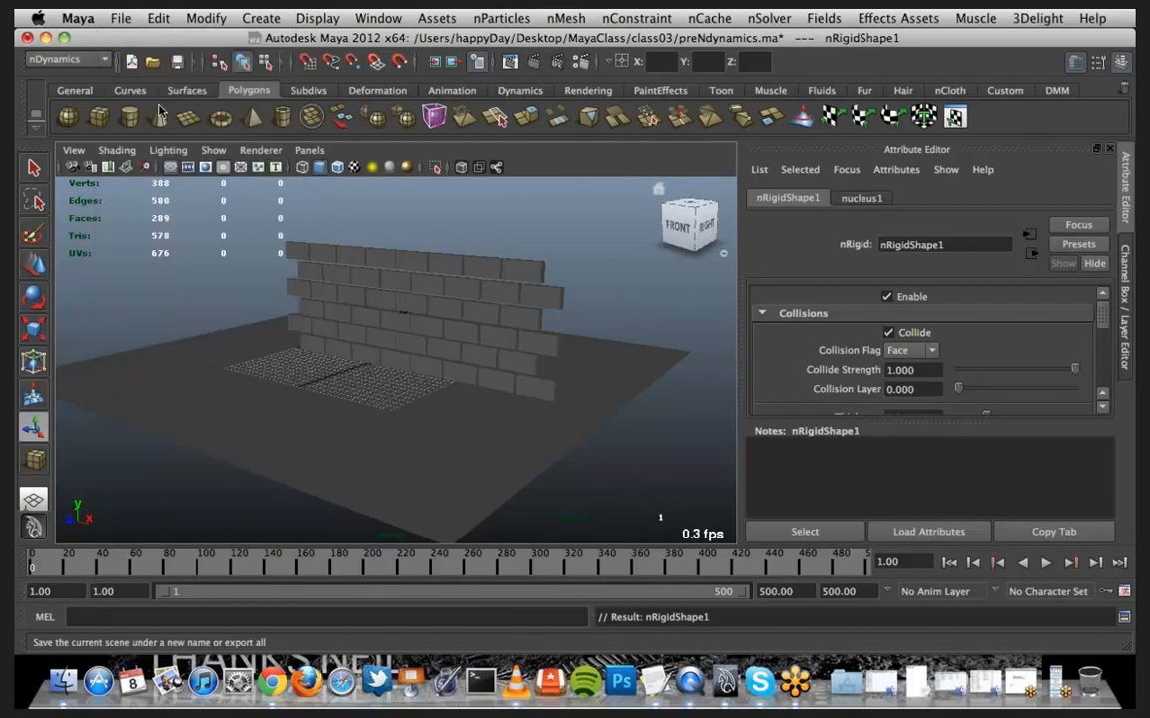
click(410, 124)
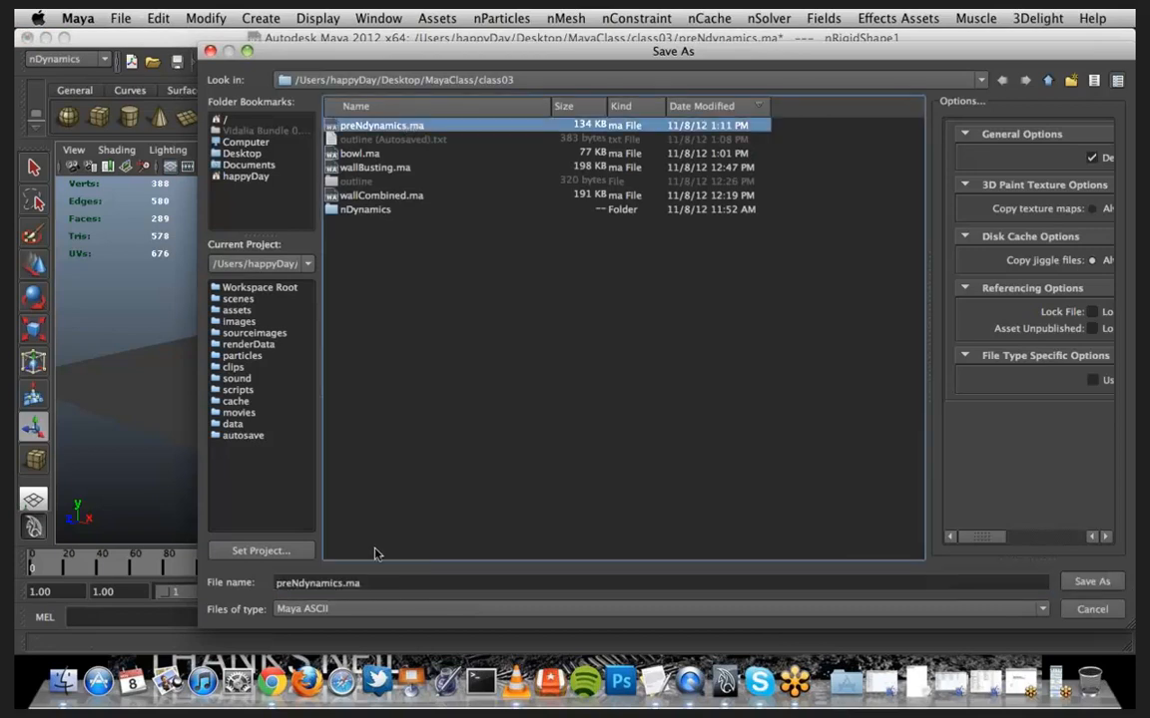
click(348, 582)
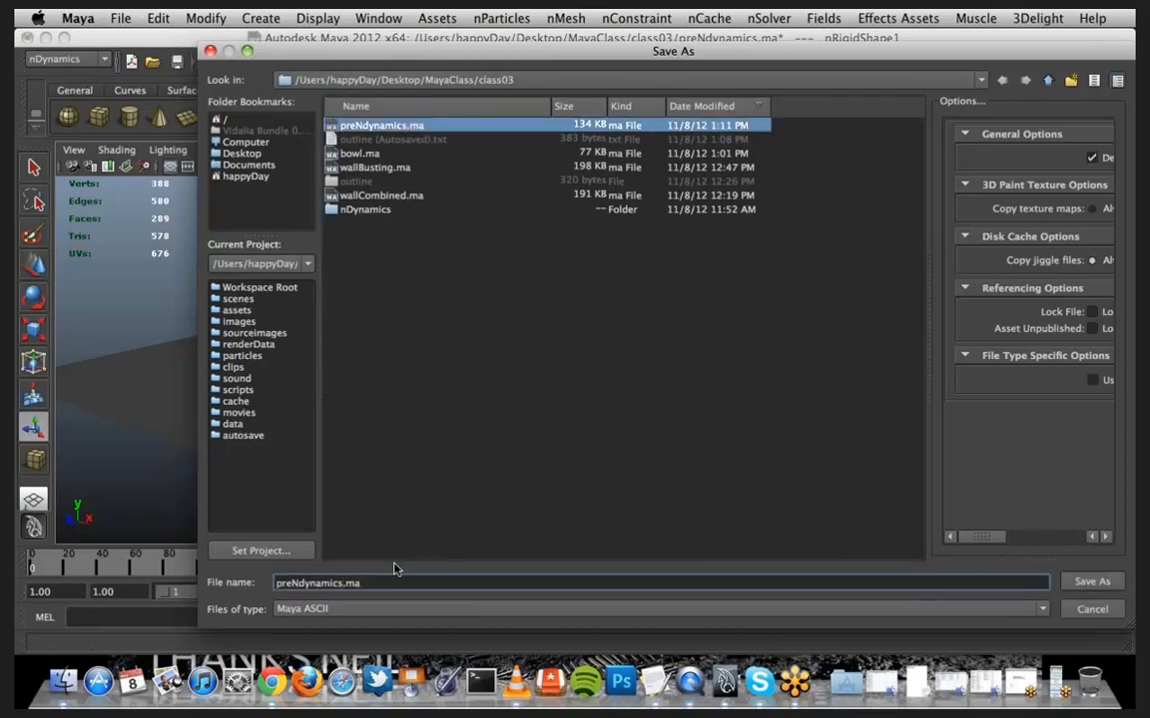
text(.01)
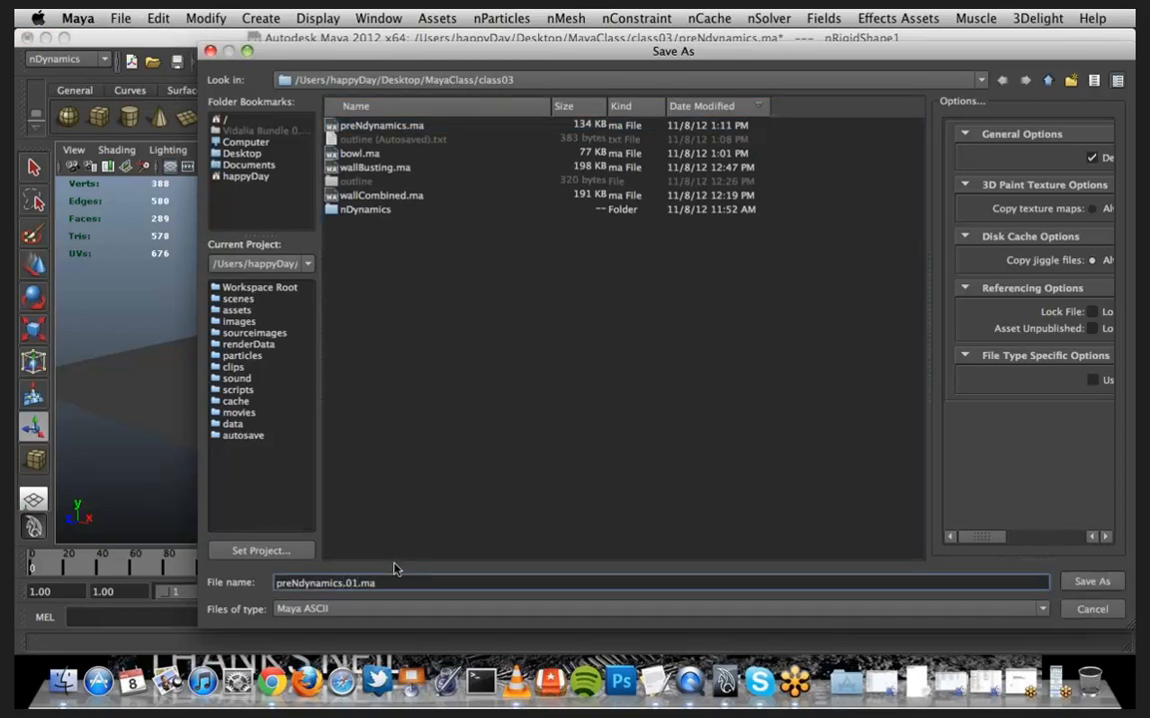
key(Return)
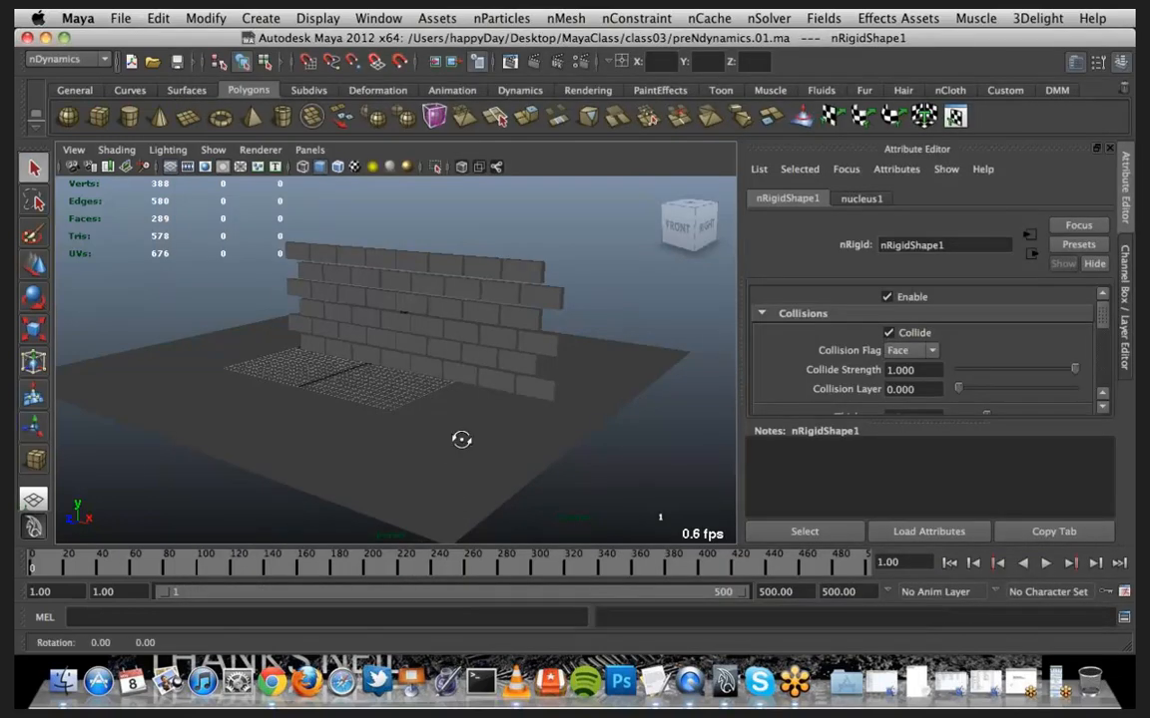
alt+drag(462, 439, 451, 440)
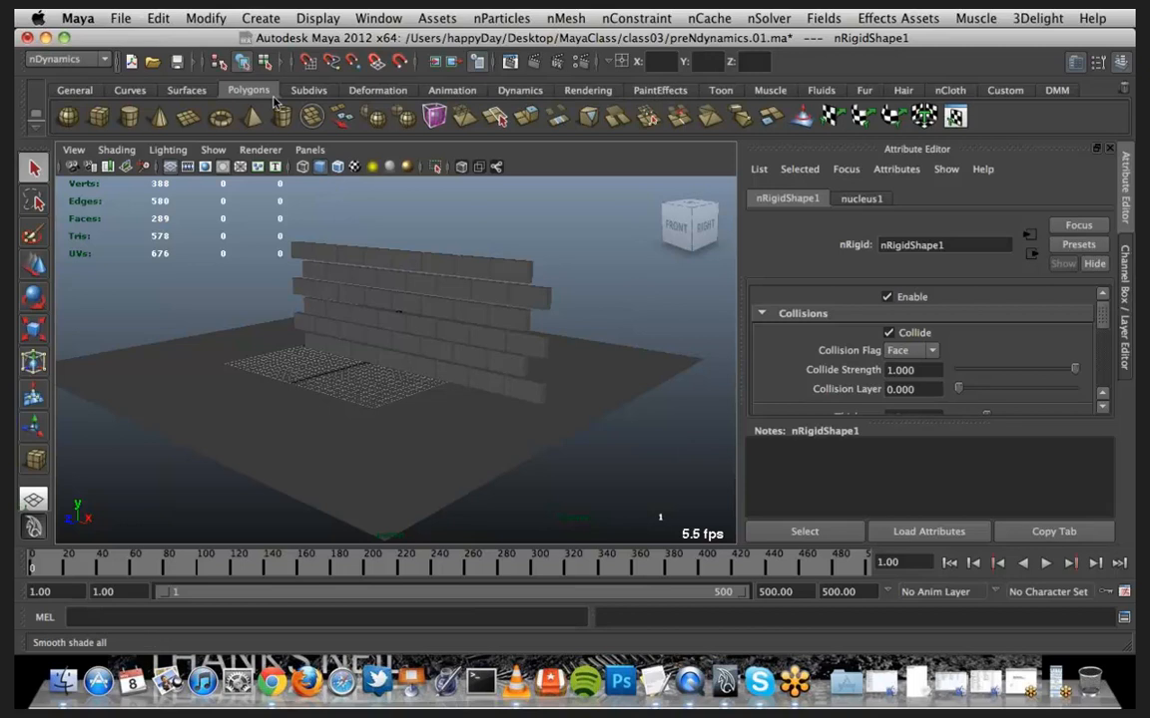
click(110, 60)
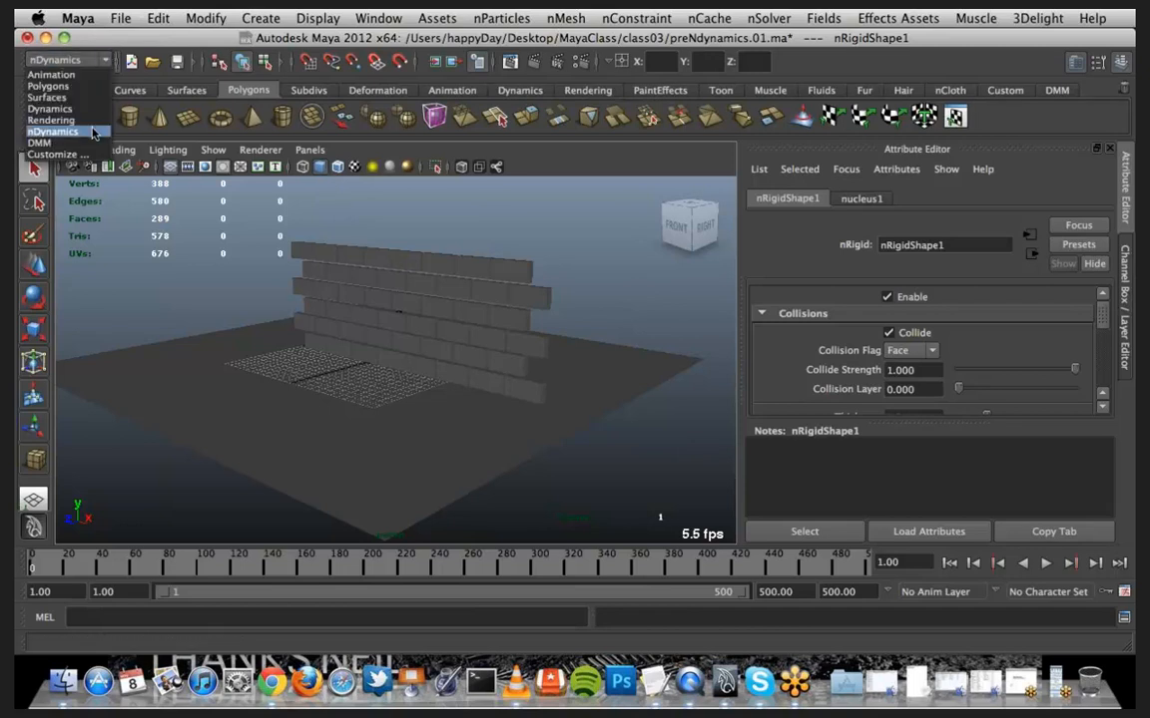
click(92, 132)
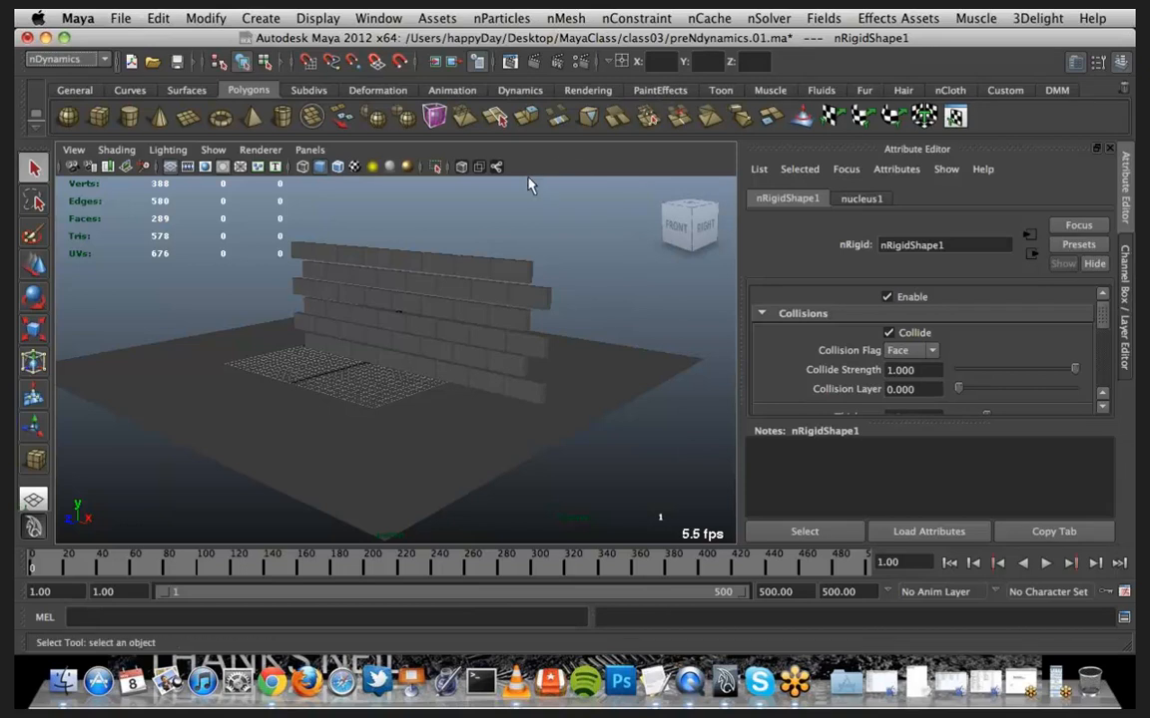
Review the nCloth attributes of the brick wall and the collision attributes of the ground plane
alt+drag(359, 256, 426, 252)
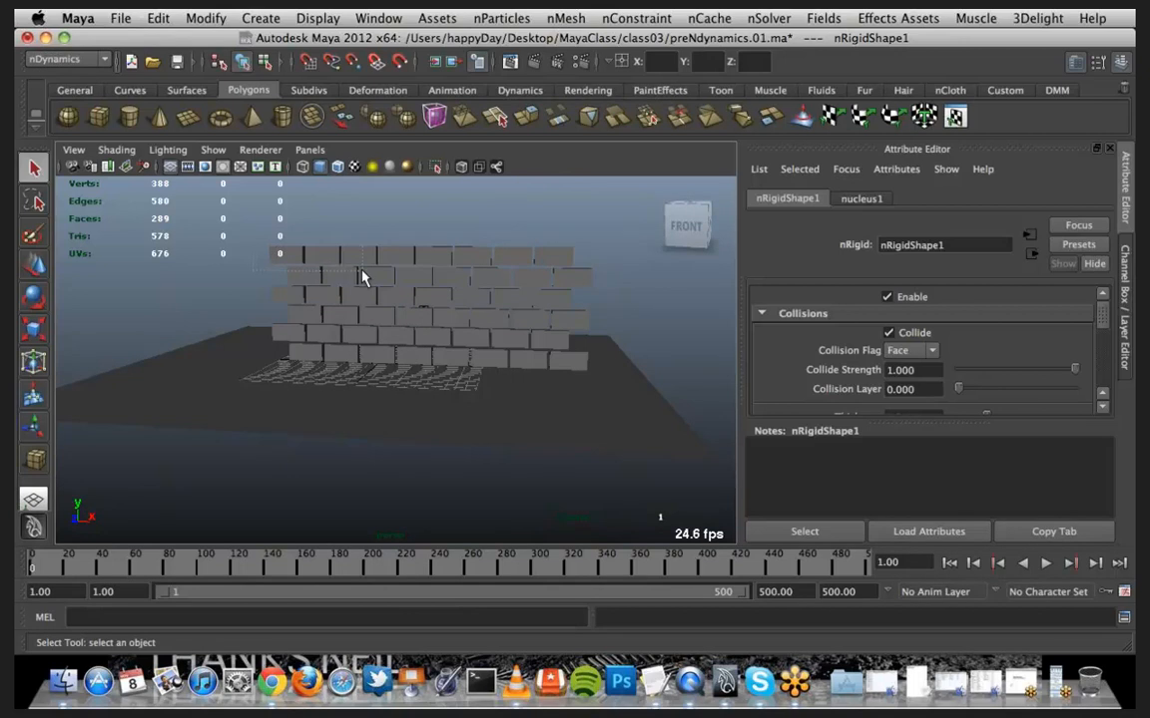
click(614, 418)
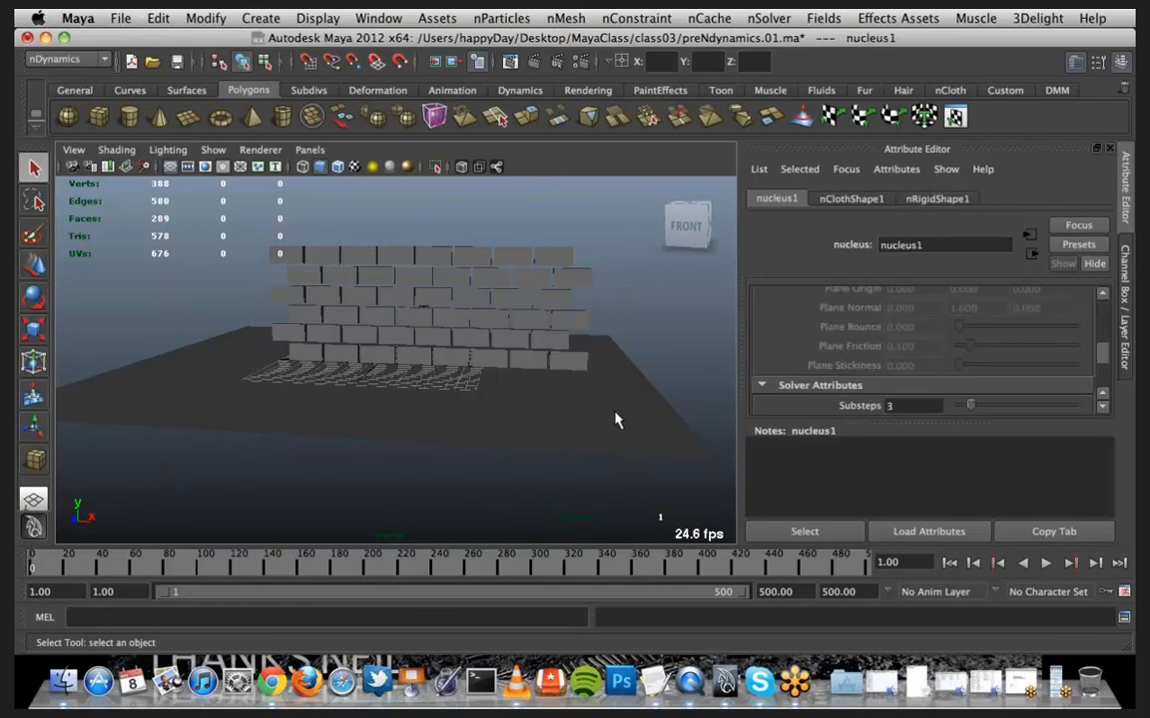
alt+drag(552, 302, 469, 296)
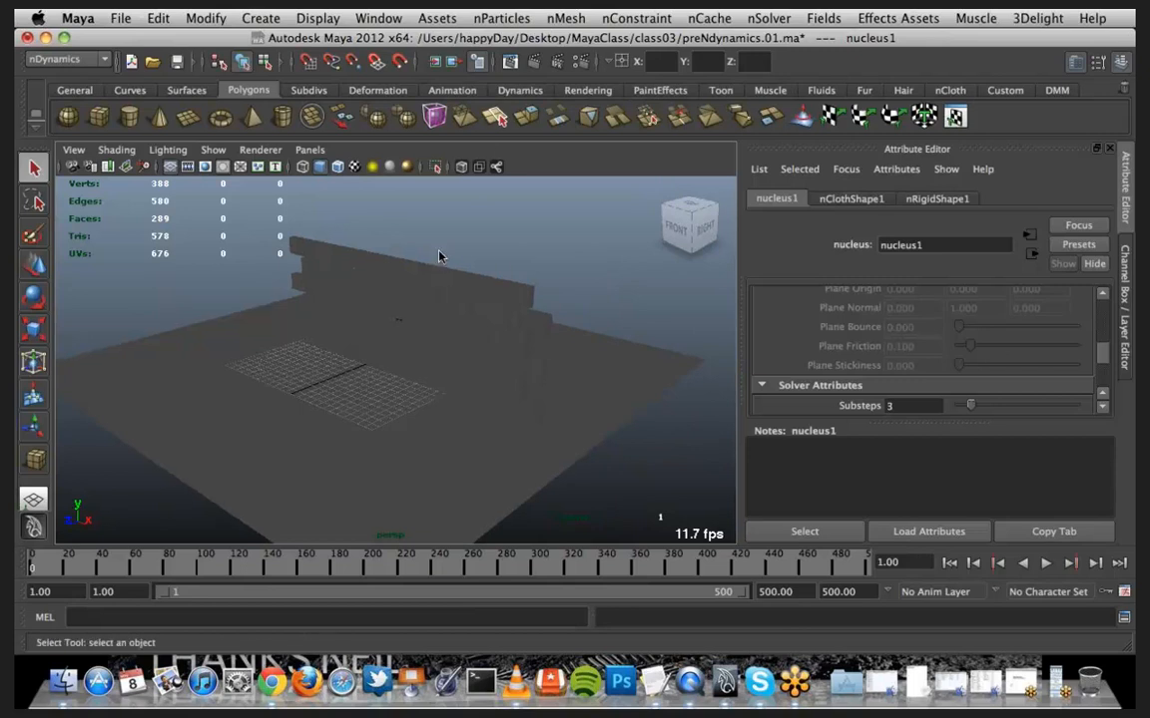
key(space)
click(291, 317)
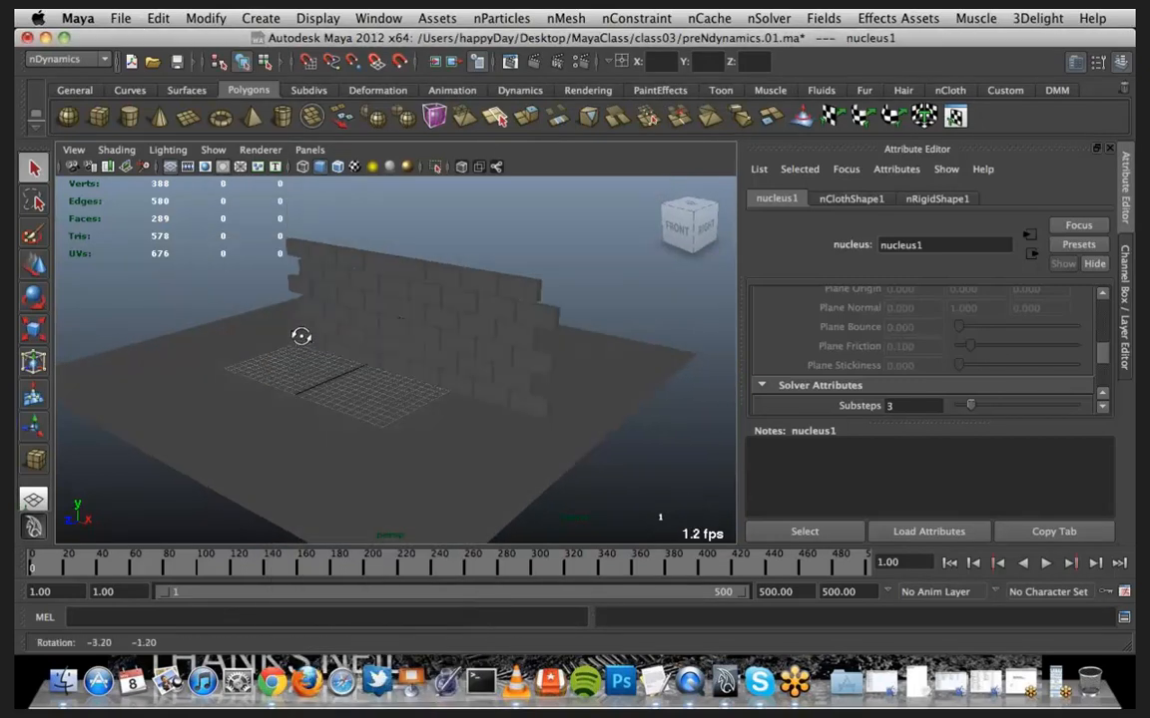
click(389, 268)
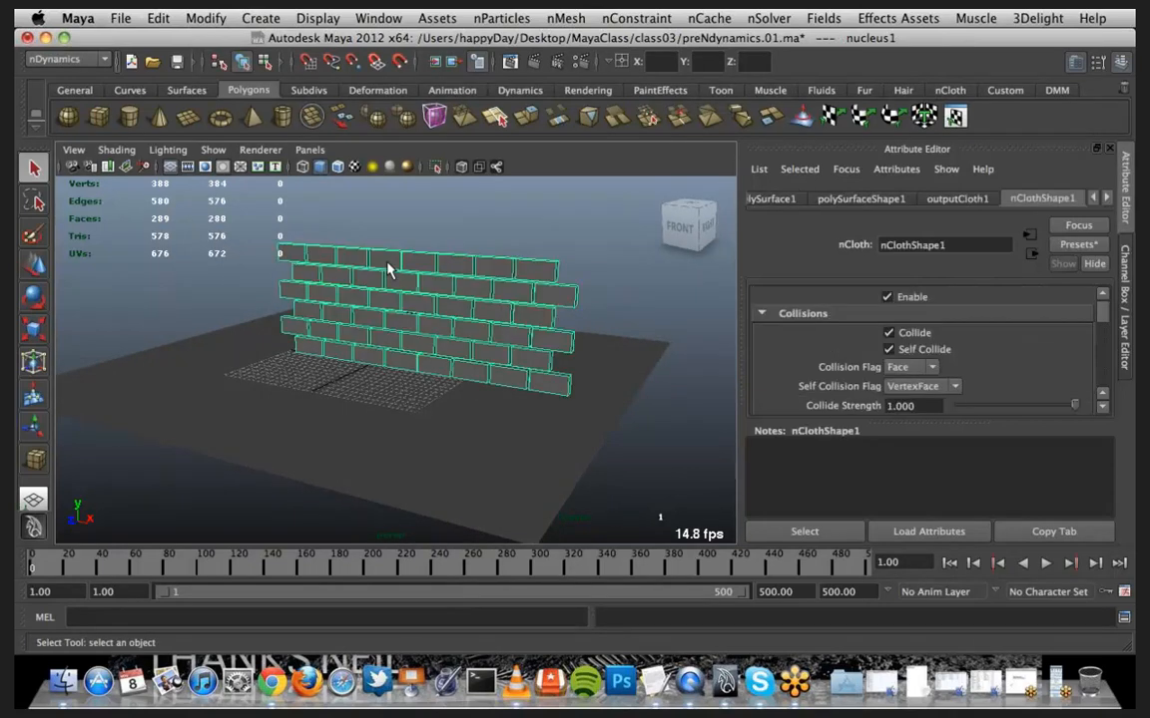
click(569, 18)
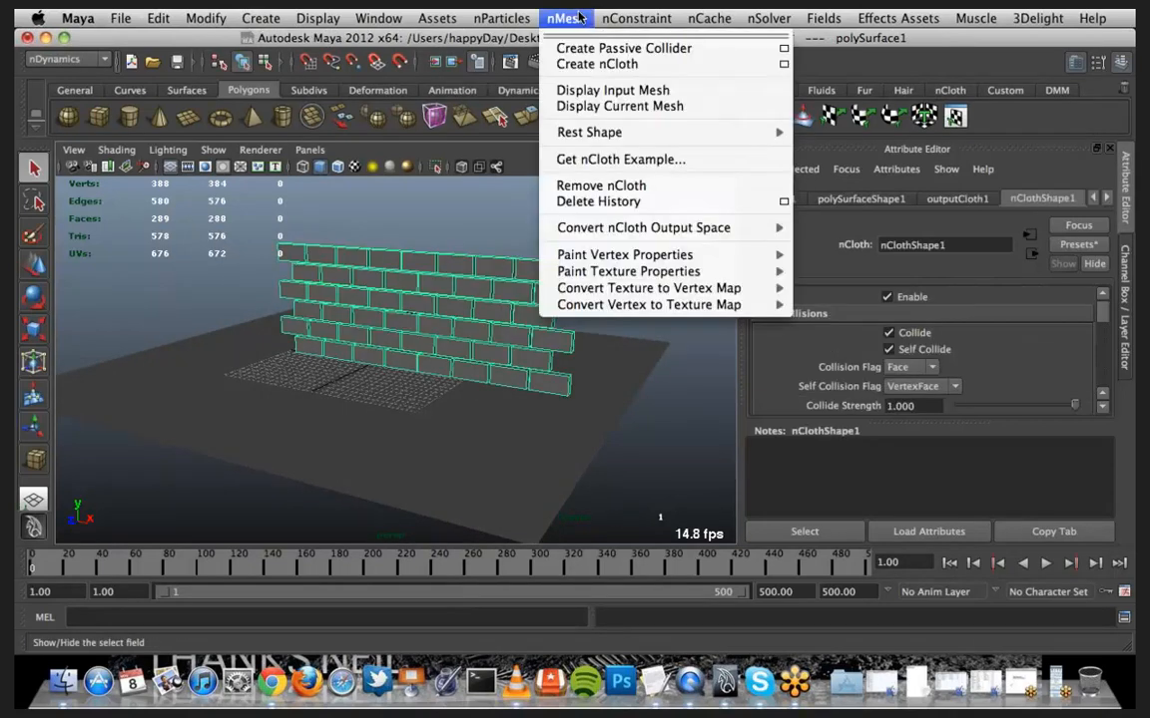
click(419, 213)
click(634, 363)
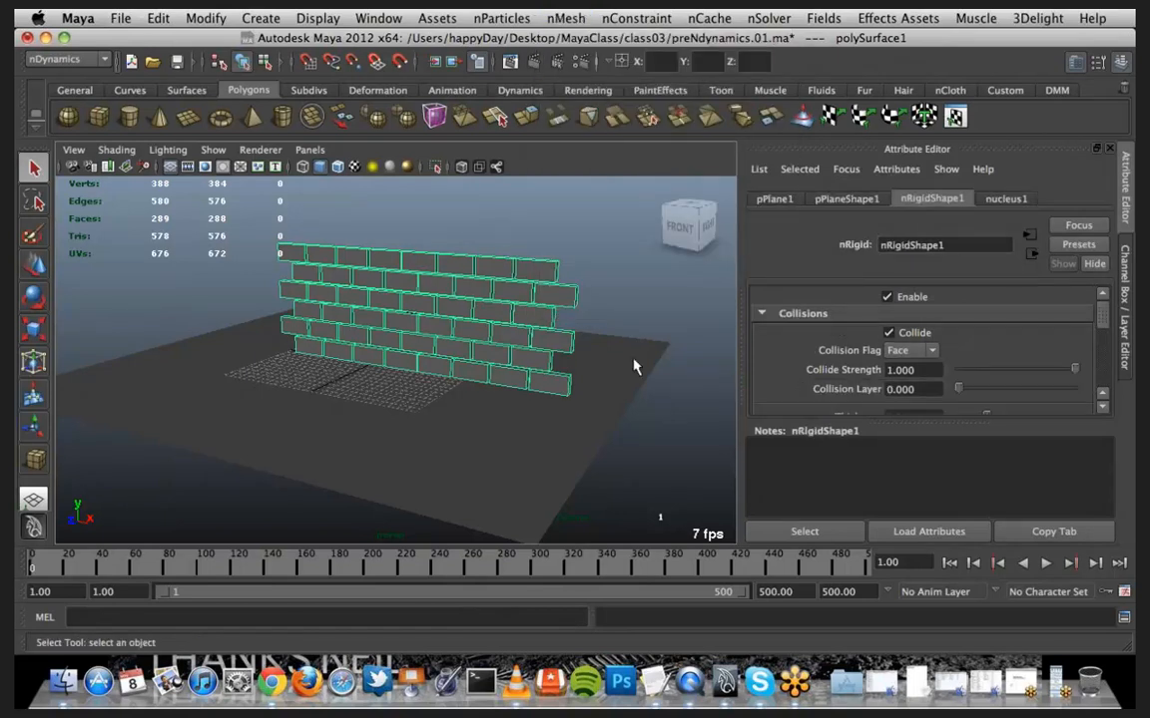
click(565, 18)
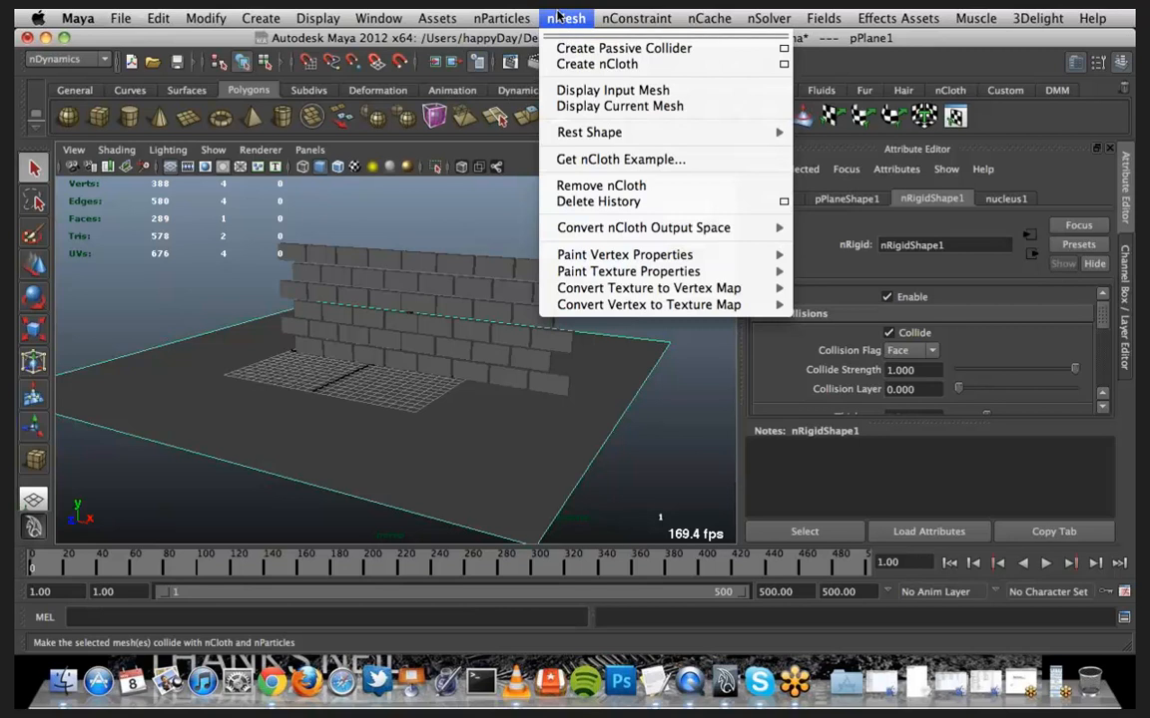
click(559, 16)
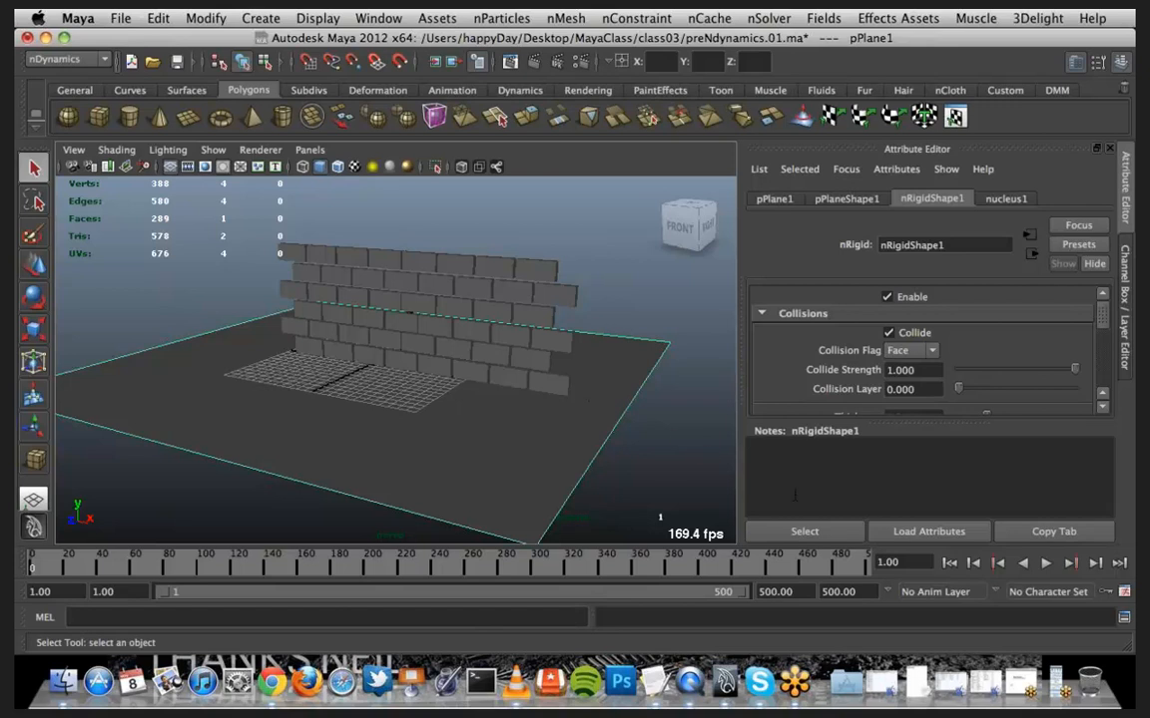
Play the nCloth wall simulation from frame 1, rewind it, and check the playback speed in the Time Slider preferences
click(949, 564)
alt+drag(651, 427, 634, 419)
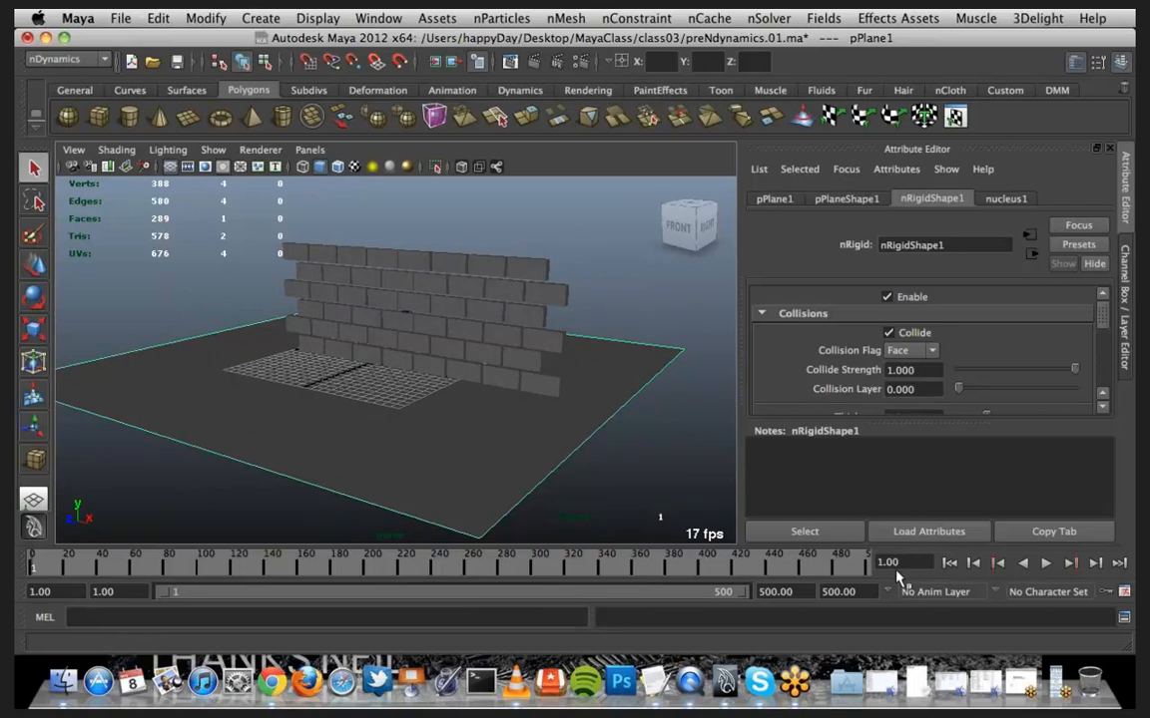
click(1045, 564)
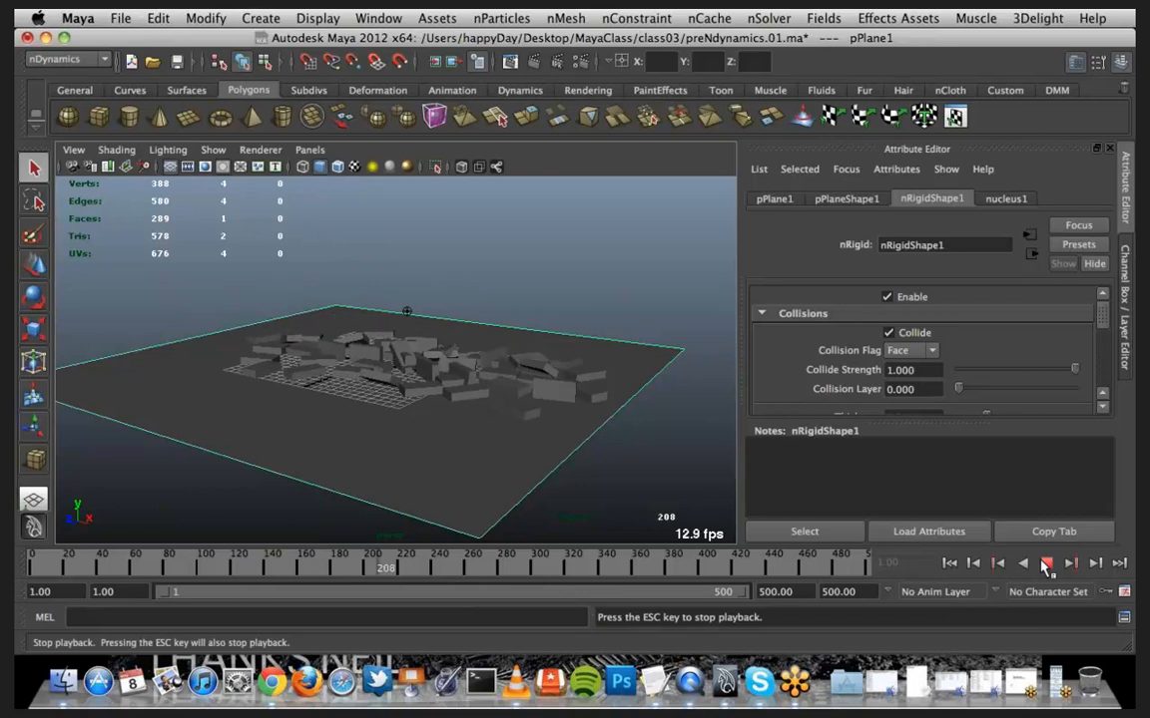
click(1046, 565)
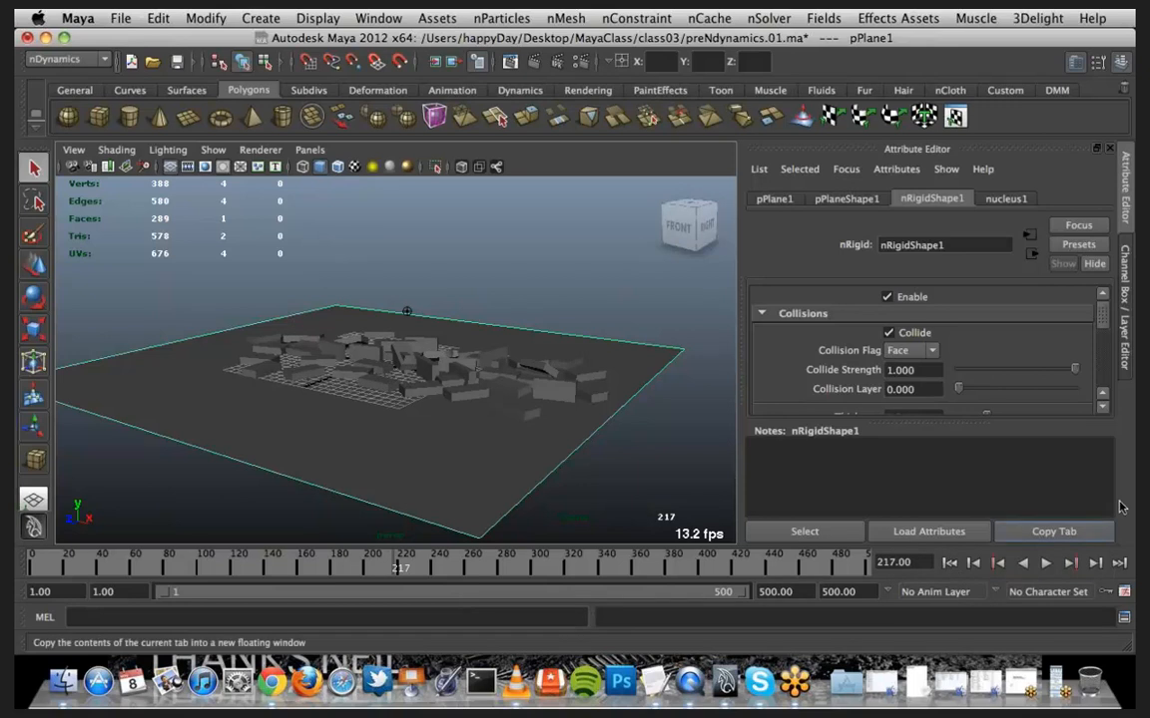
click(949, 564)
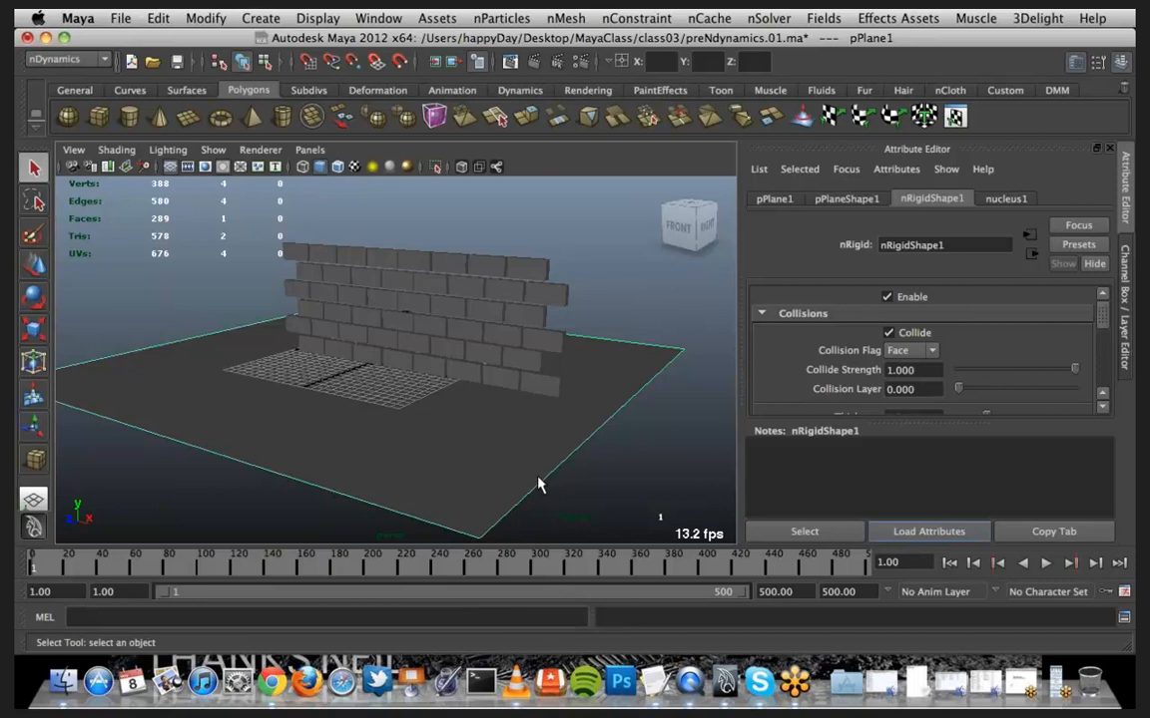
click(1124, 593)
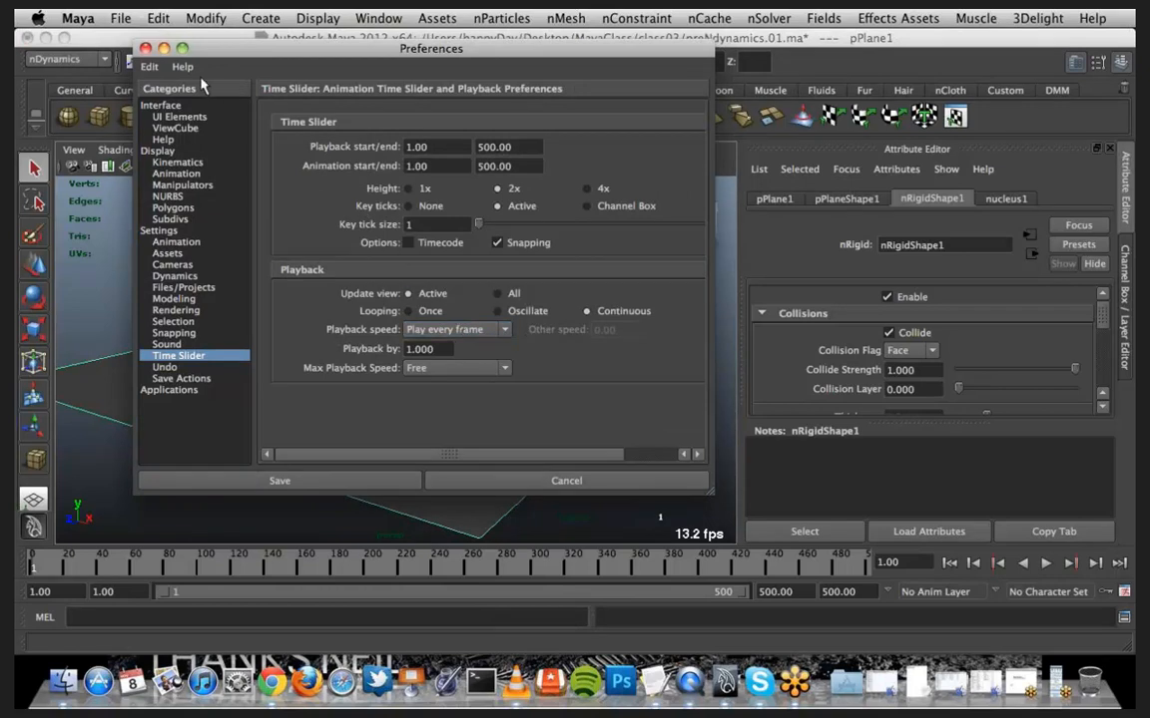
click(164, 49)
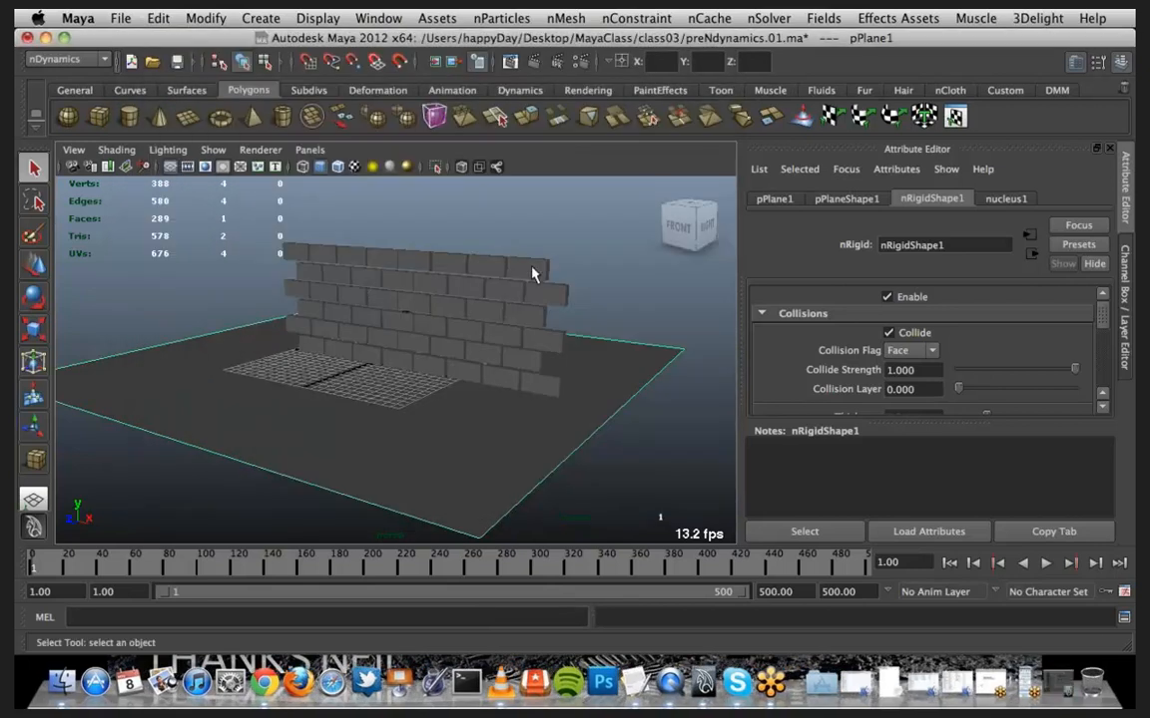
Set the brick wall nCloth's Stretch Resistance to 200 and Compression Resistance to 100
click(532, 272)
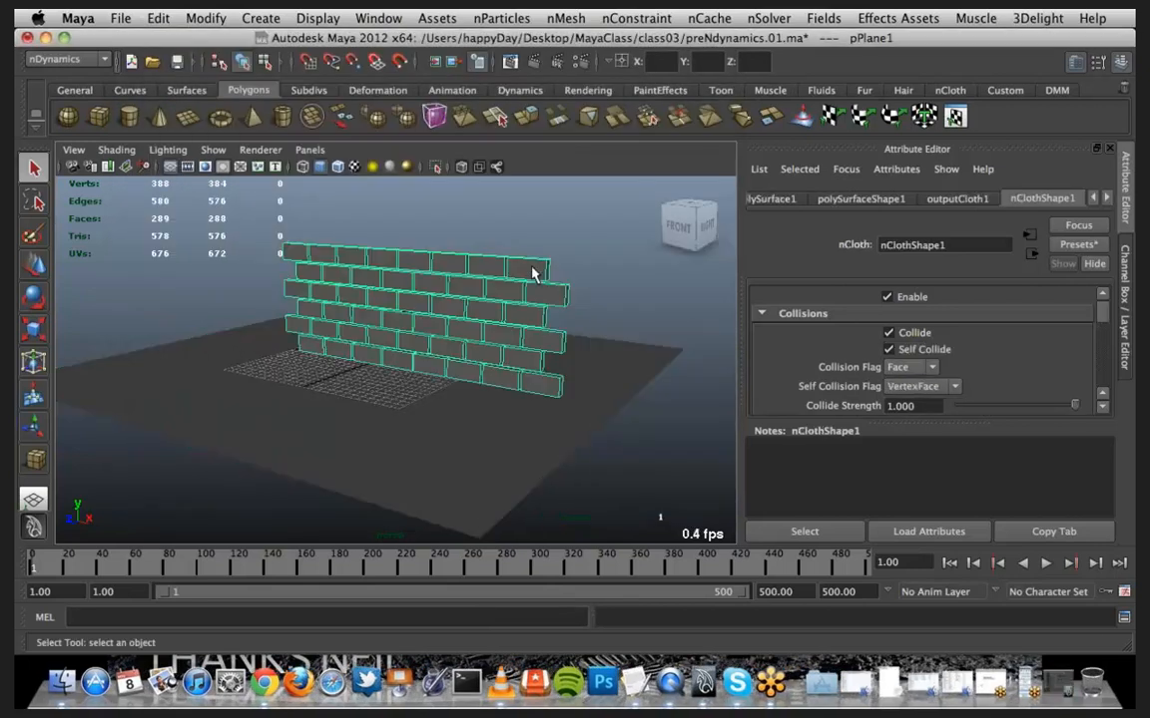
scroll(868, 355, down, 4)
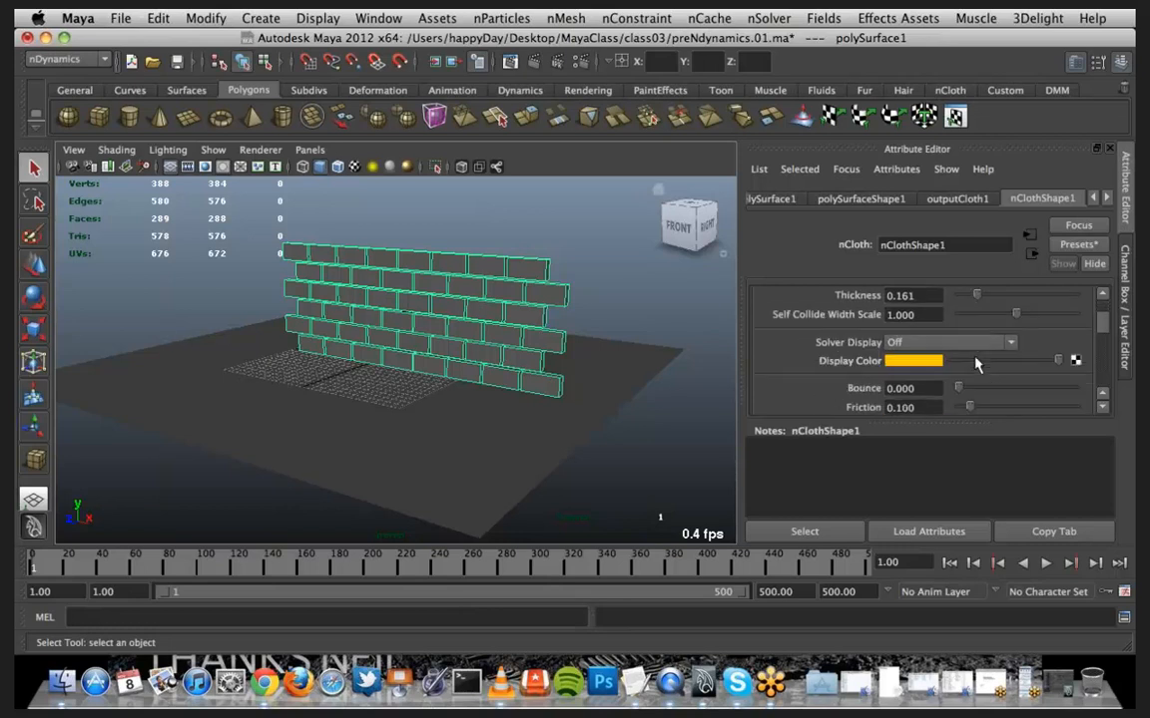
scroll(858, 379, up, 1)
scroll(856, 383, up, 2)
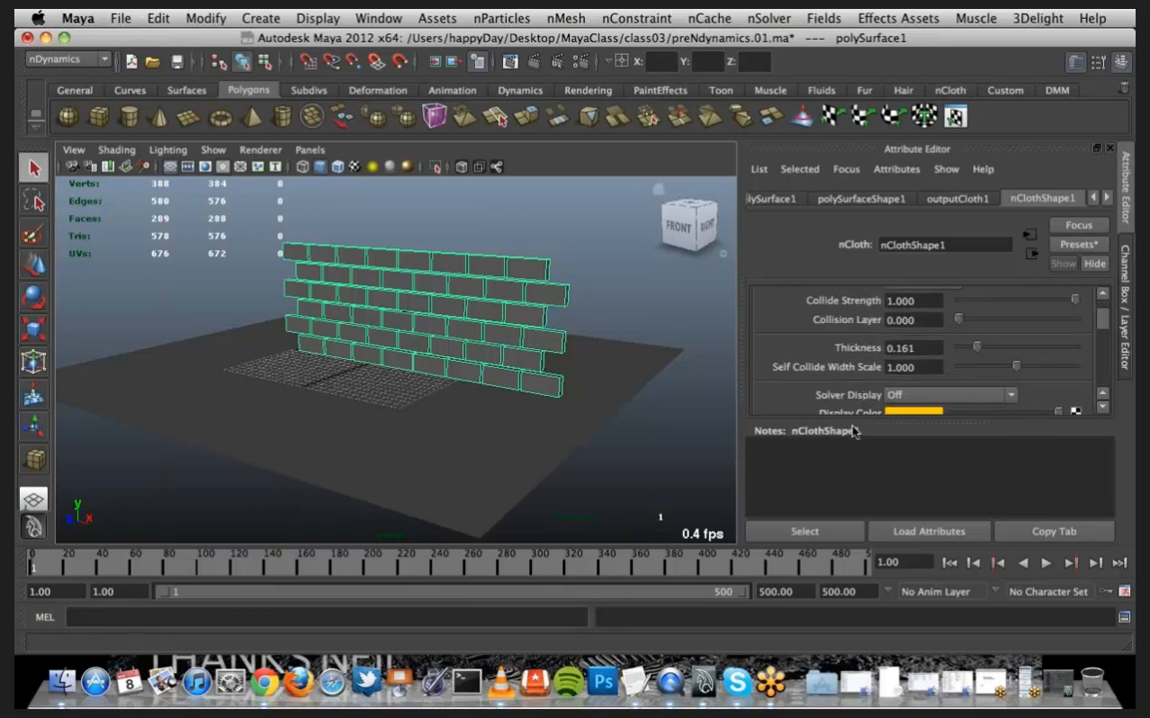
drag(853, 431, 864, 500)
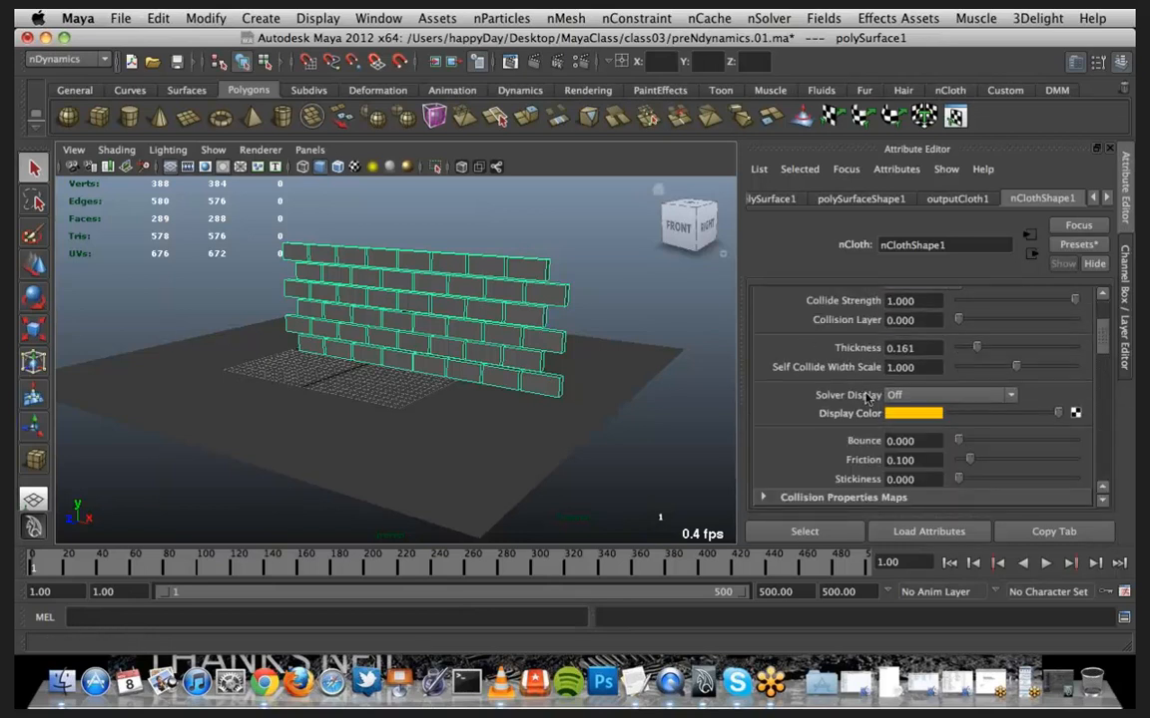
scroll(836, 396, up, 2)
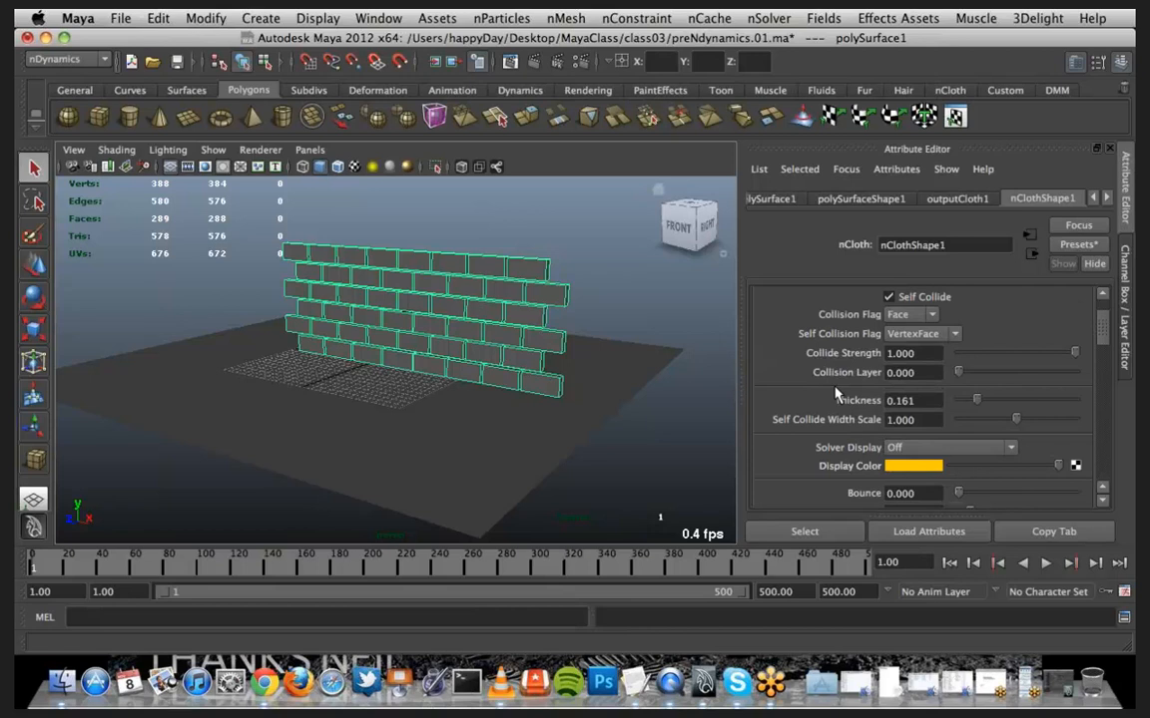
scroll(836, 396, down, 3)
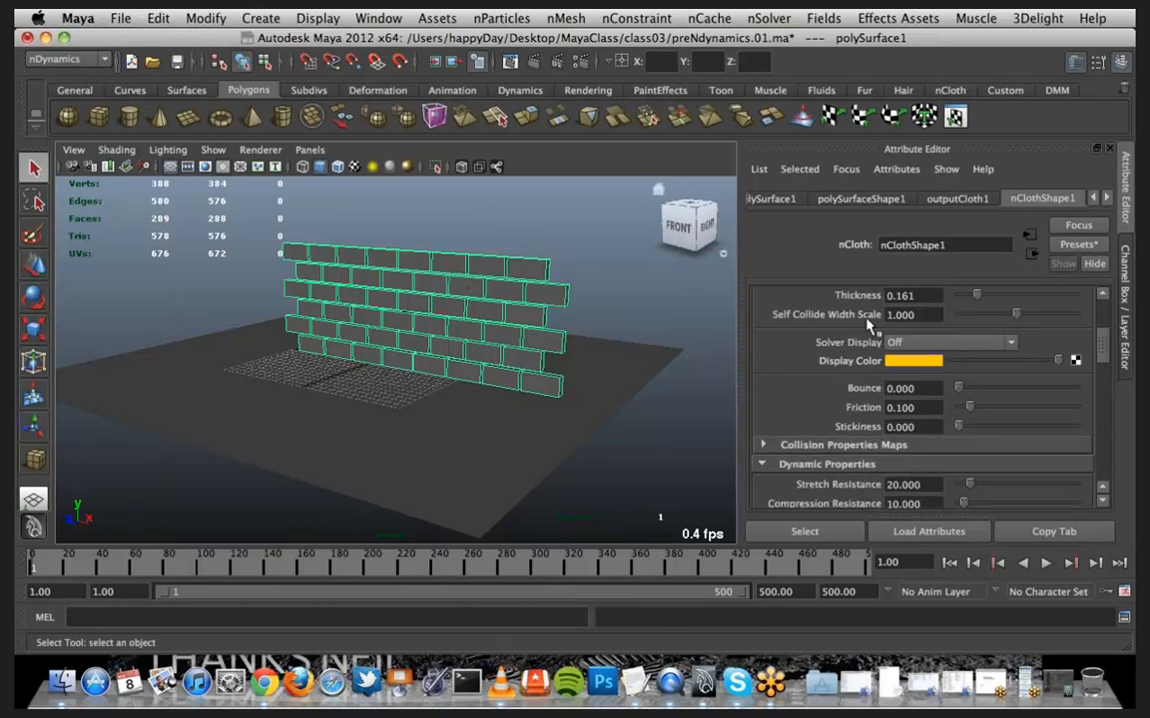
scroll(799, 384, down, 3)
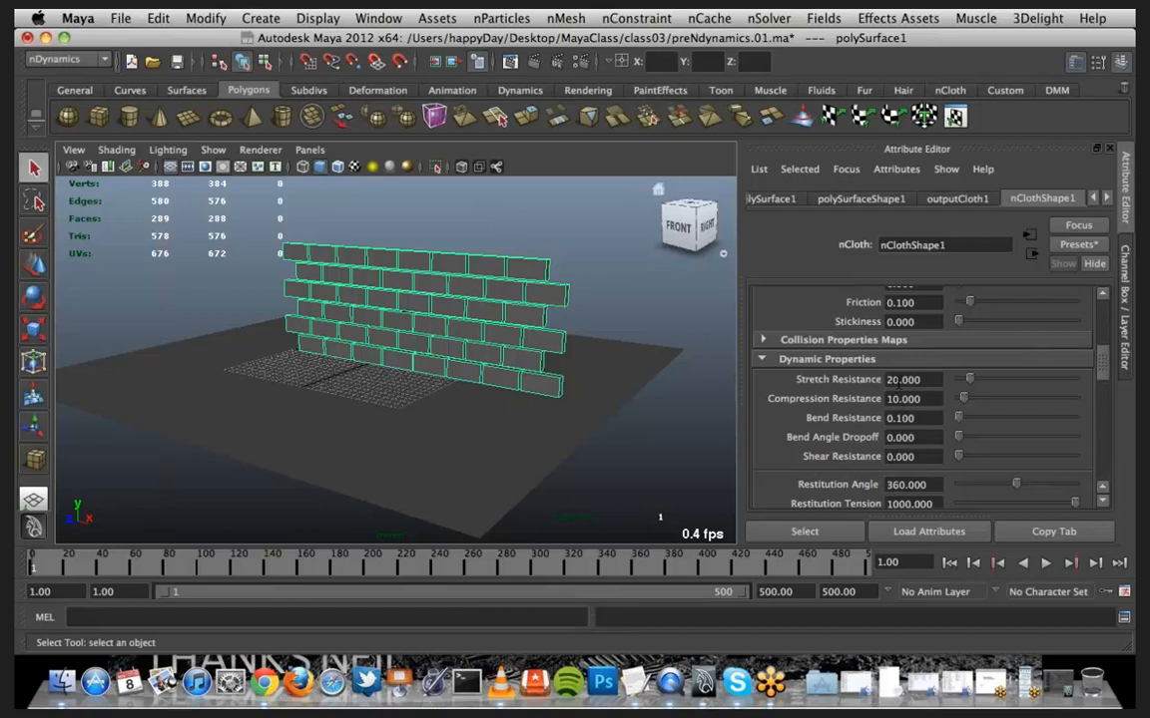
click(898, 381)
text(0)
click(899, 400)
text(0)
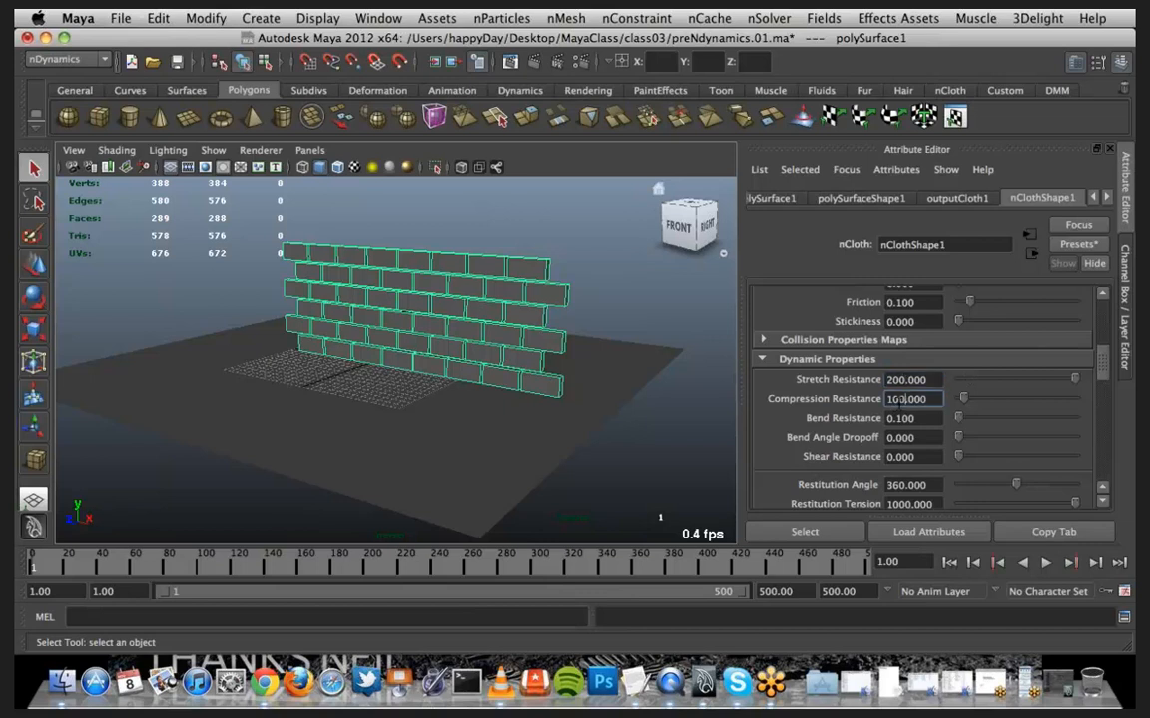
Set the brick wall nCloth's Shear Resistance to 1
click(927, 457)
text(1)
key(Return)
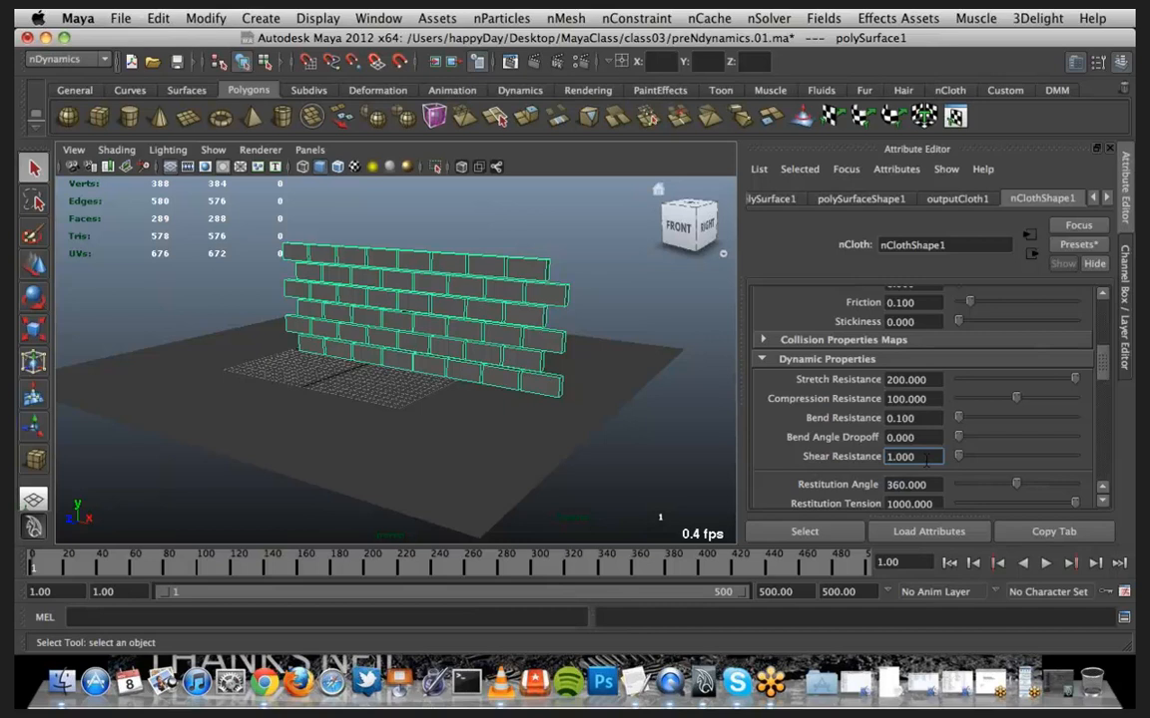
Set the brick wall nCloth's Solver Display to Collision Thickness
scroll(810, 382, up, 3)
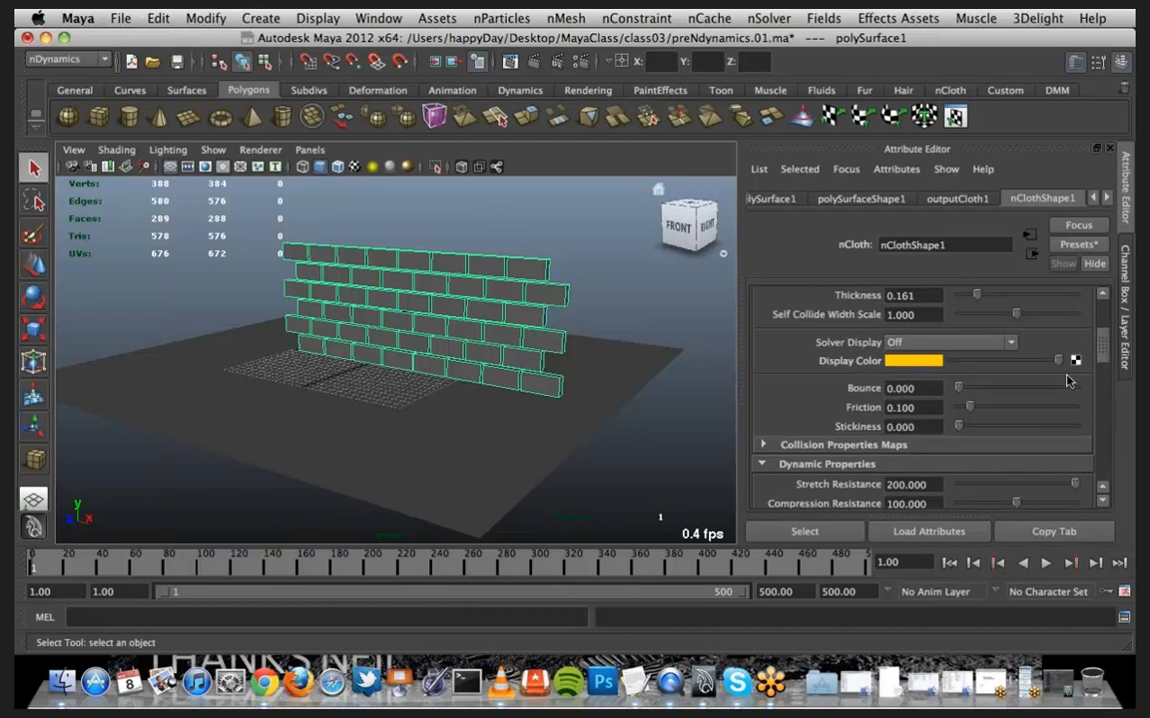
scroll(1107, 346, up, 1)
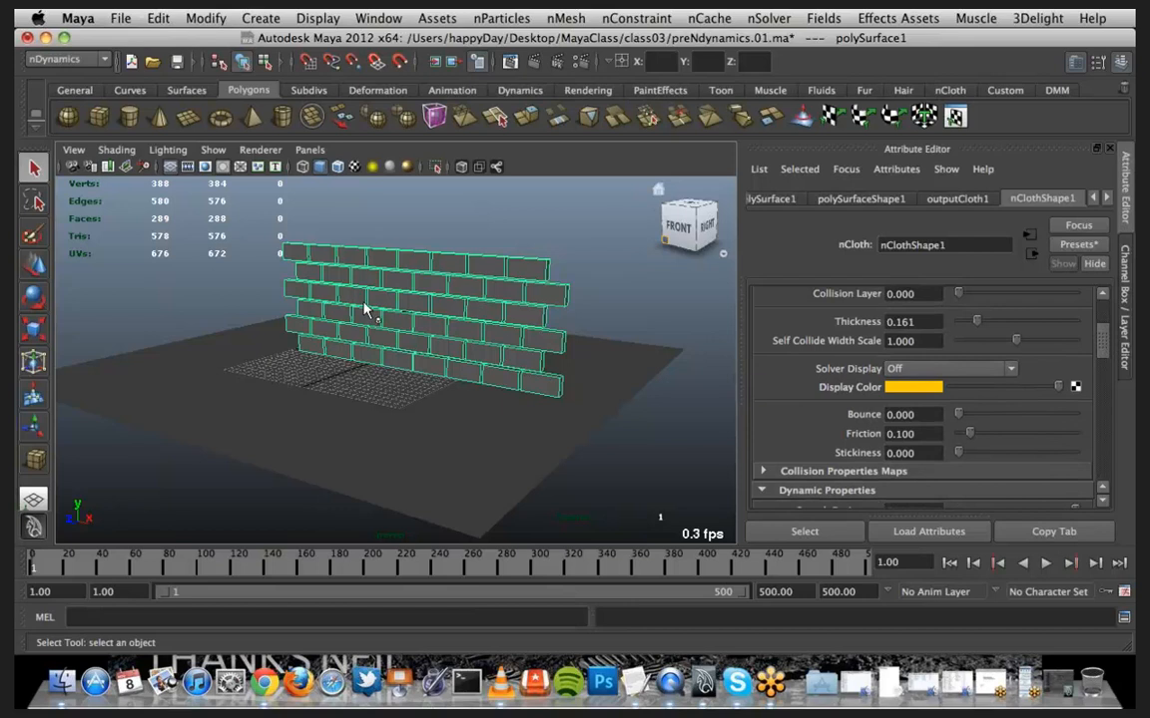
scroll(367, 309, up, 5)
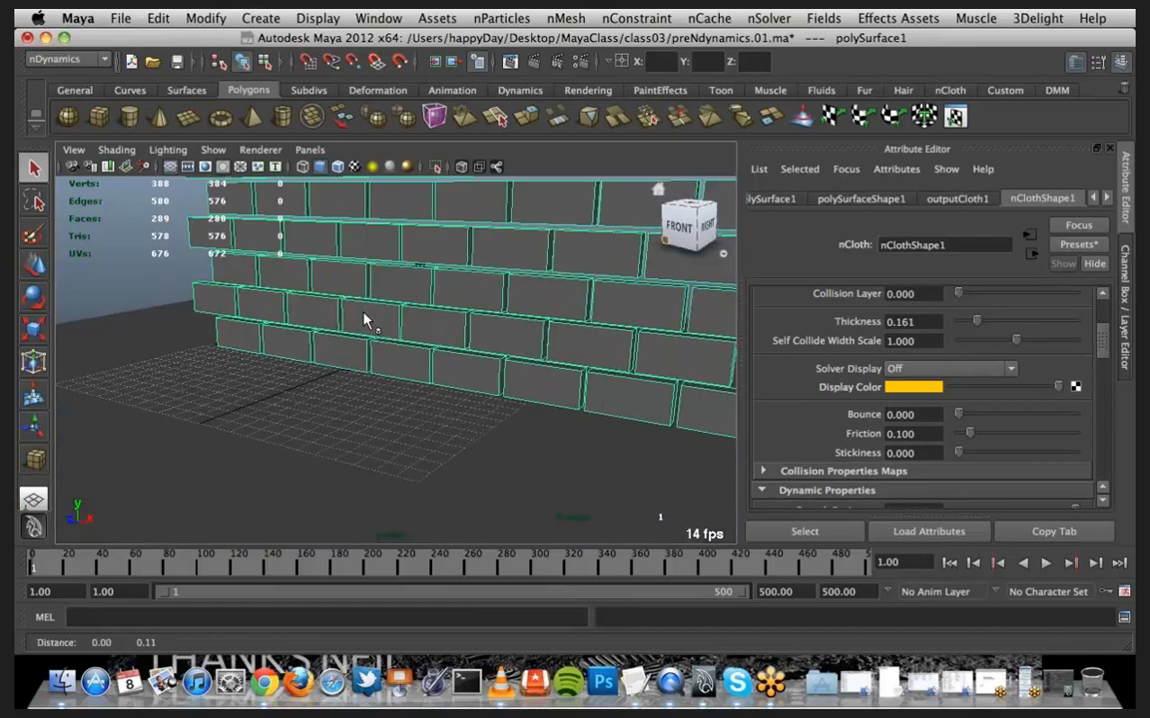
alt+drag(354, 369, 330, 371)
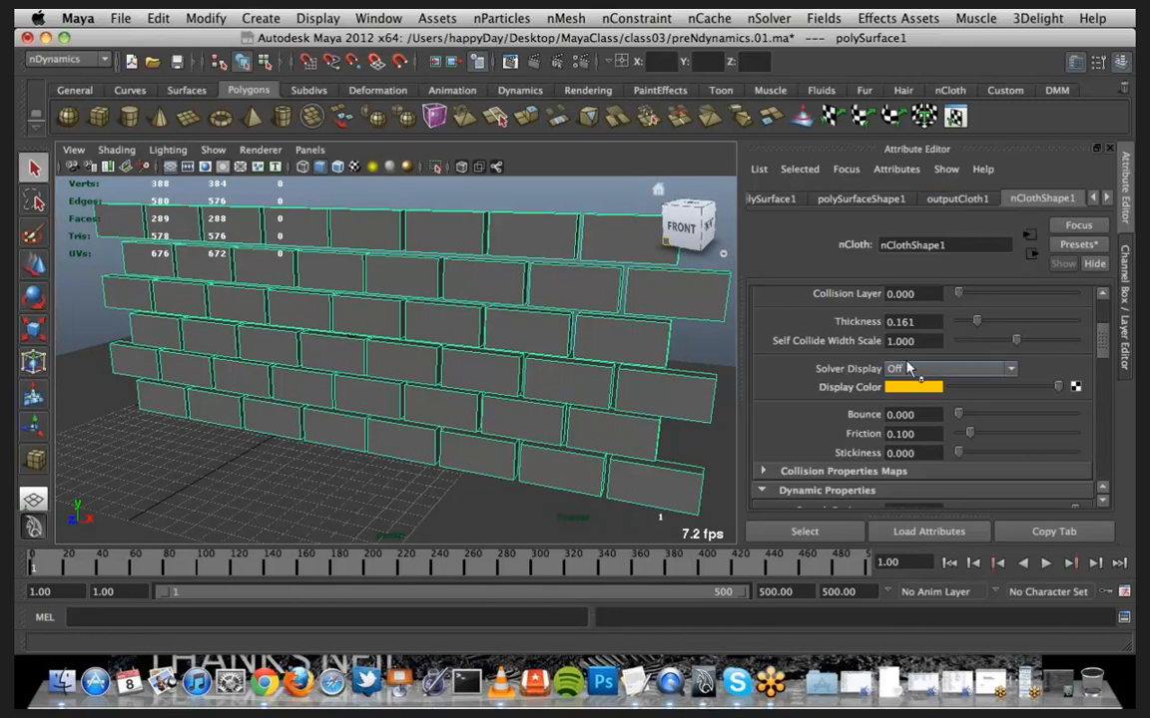
click(1008, 371)
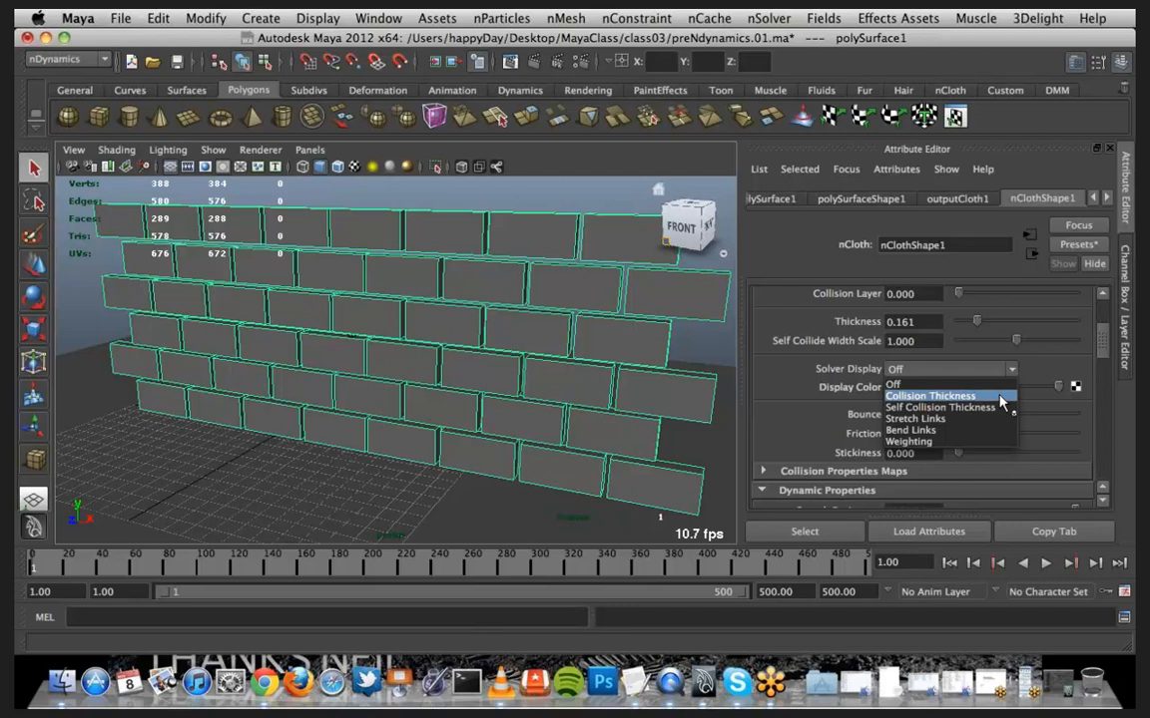
click(1001, 398)
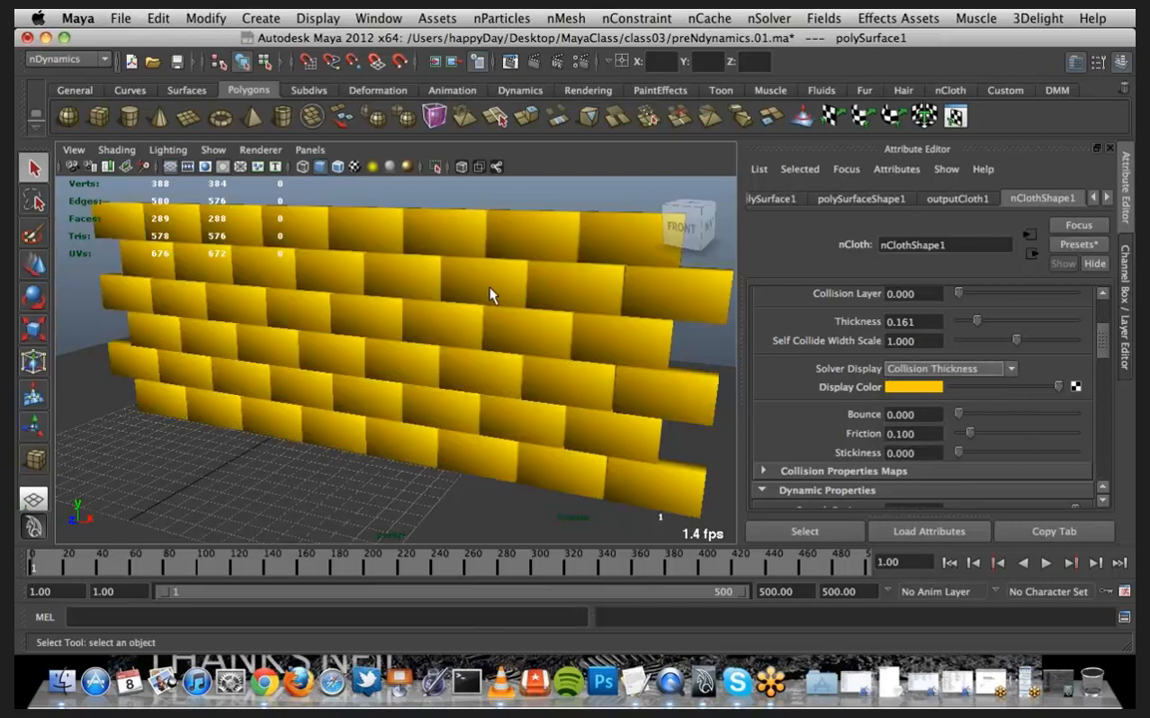
Reduce the brick wall nCloth's collision Thickness to about 0.105
alt+drag(585, 341, 619, 329)
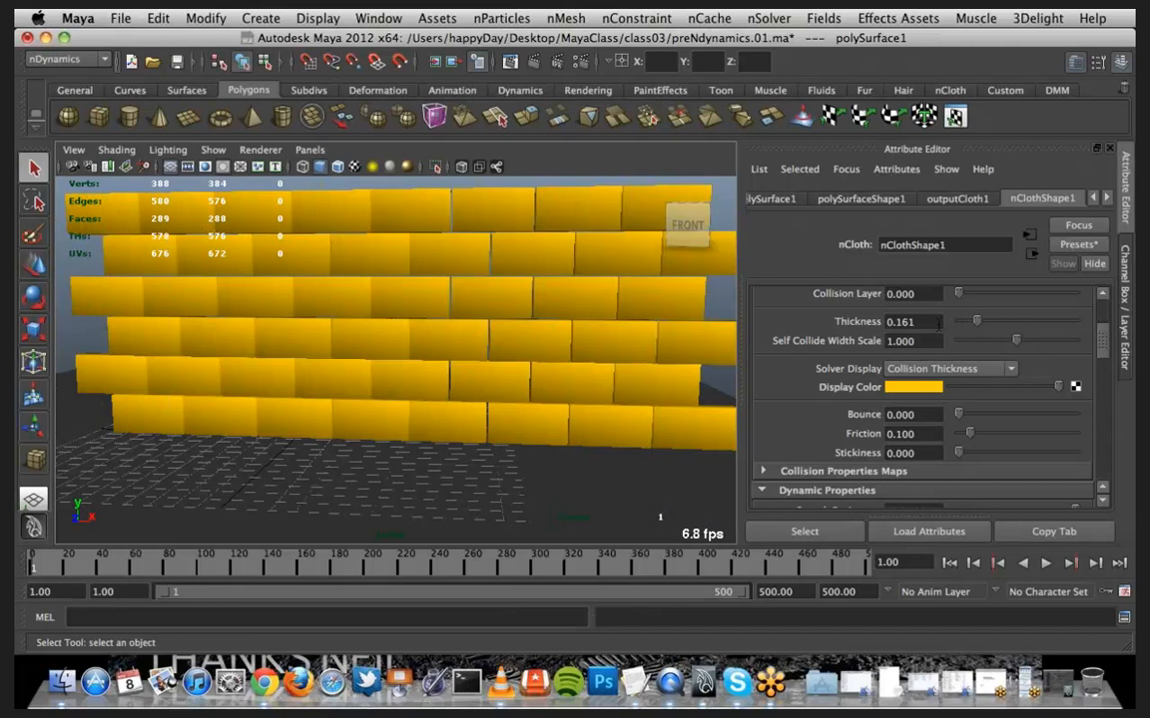
click(932, 322)
drag(976, 321, 973, 329)
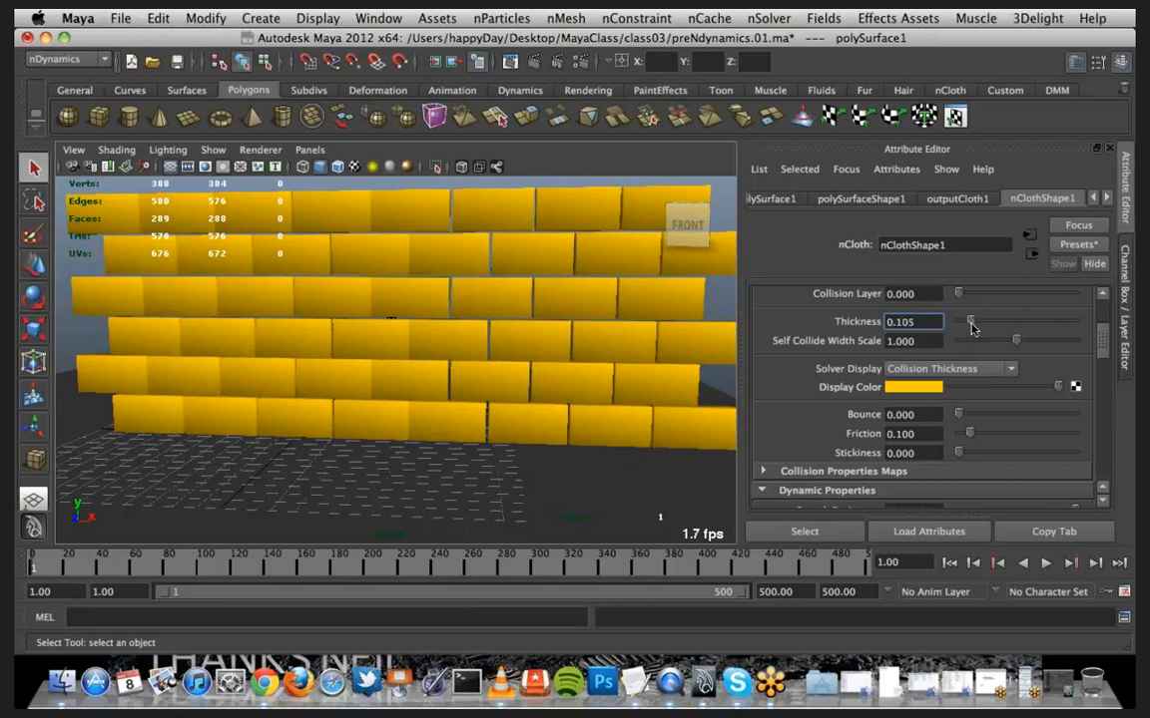
Preview the brick wall nCloth's Self Collision Thickness and set its Solver Display to Off
click(1011, 371)
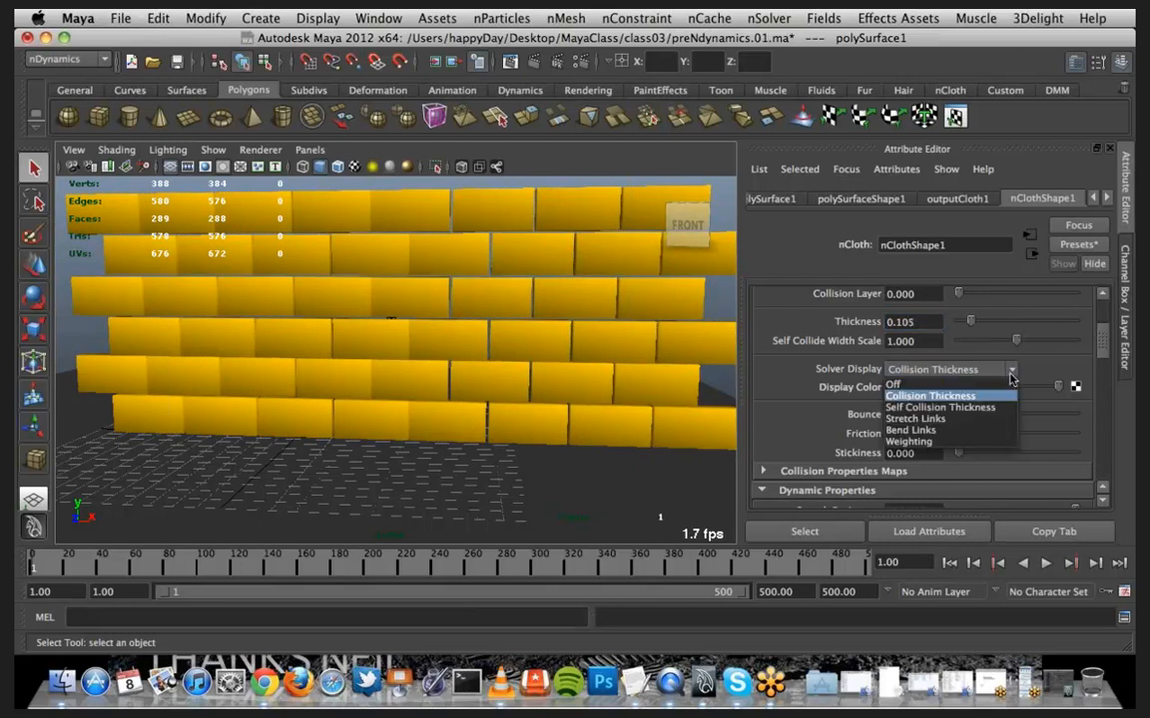
click(1002, 410)
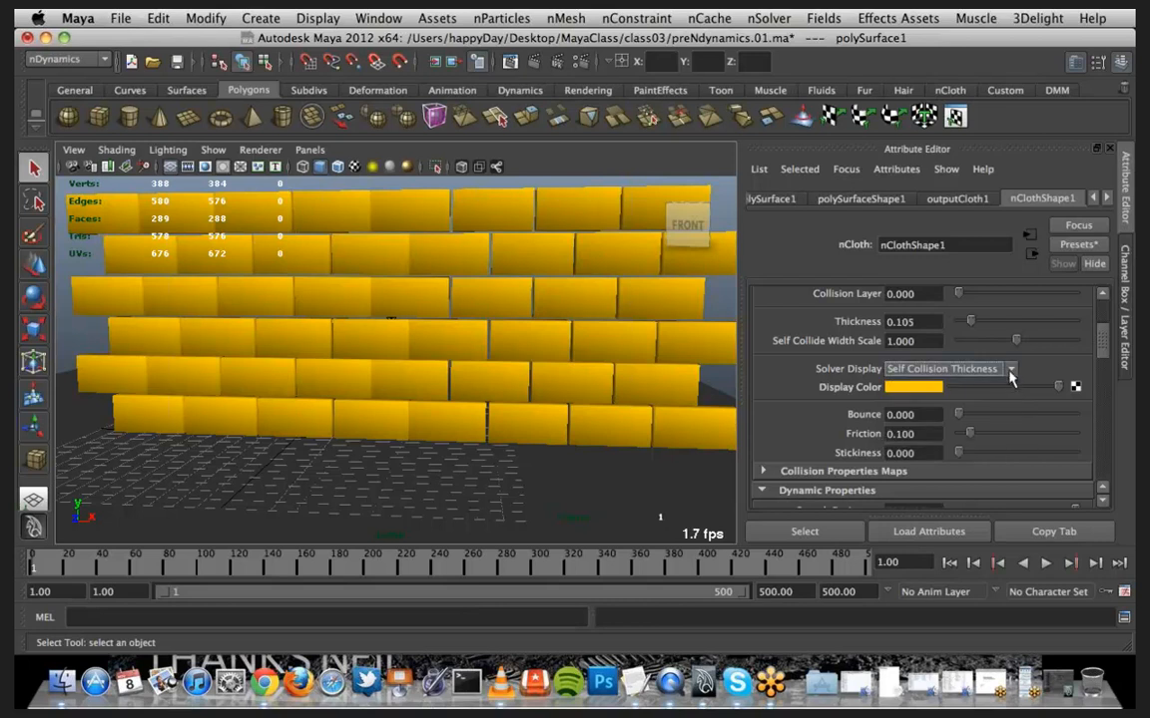
click(1010, 371)
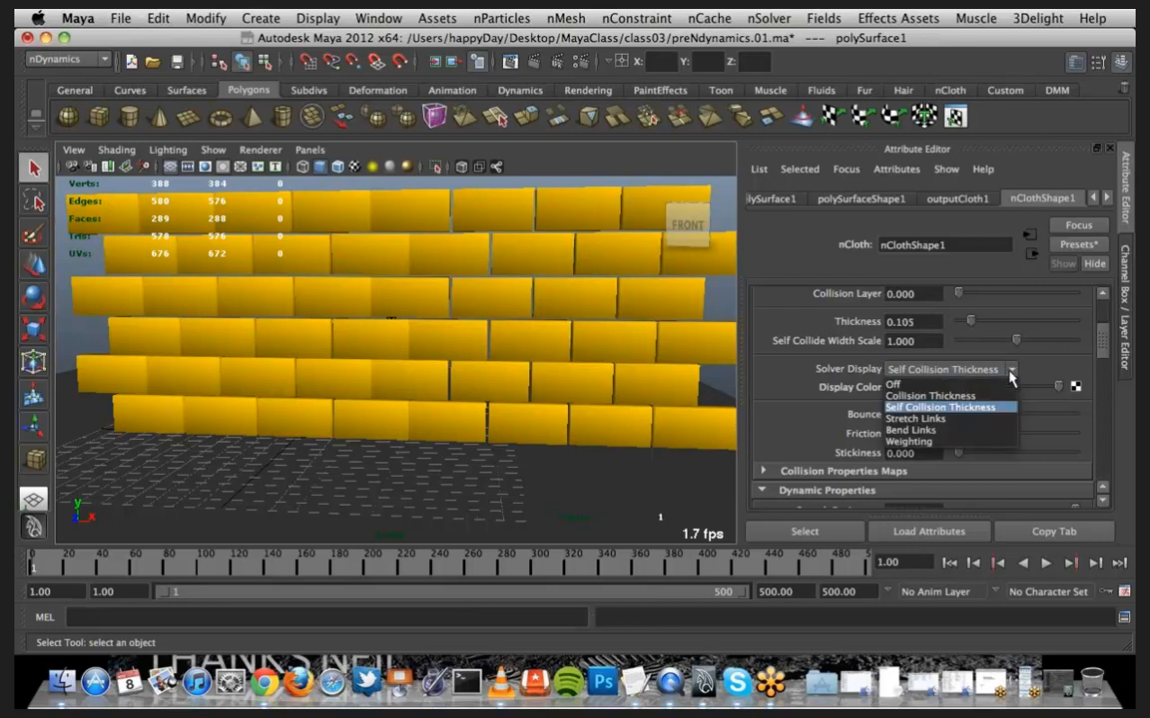
click(979, 386)
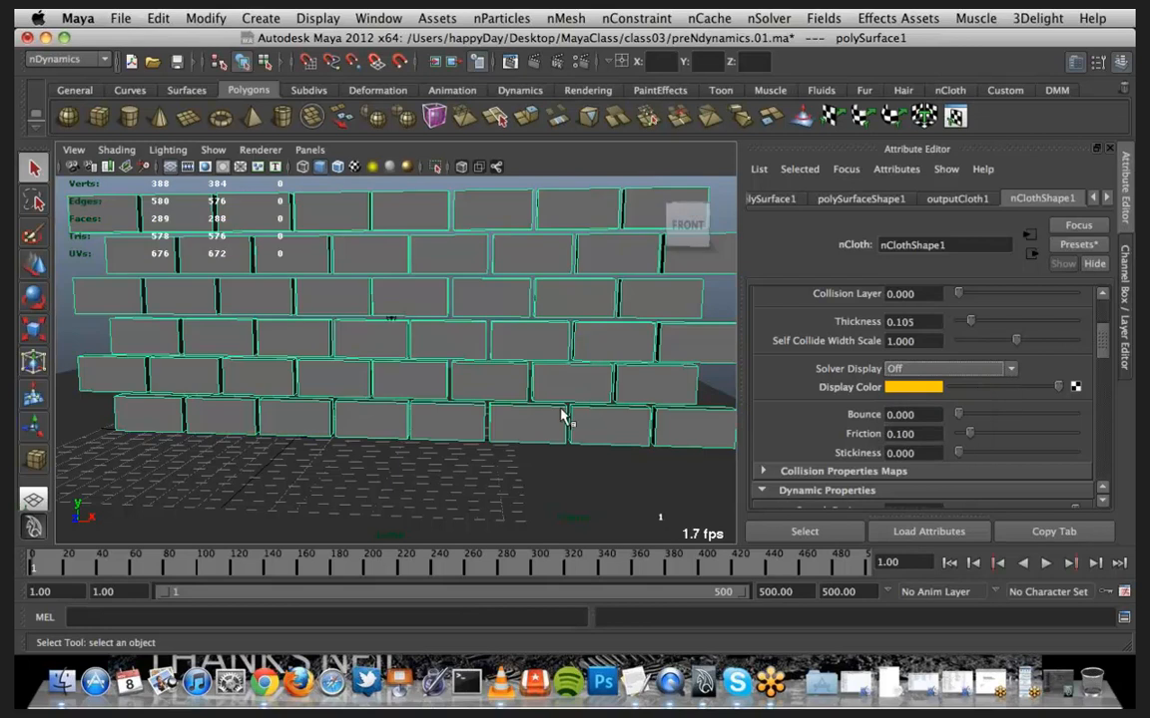
Play the wall collapse simulation to check how the bricks fall, and return to the first frame
mouse_move(547, 410)
alt+mouse_down()
mouse_move(516, 413)
mouse_move(559, 392)
mouse_move(510, 401)
mouse_move(555, 387)
alt+mouse_up()
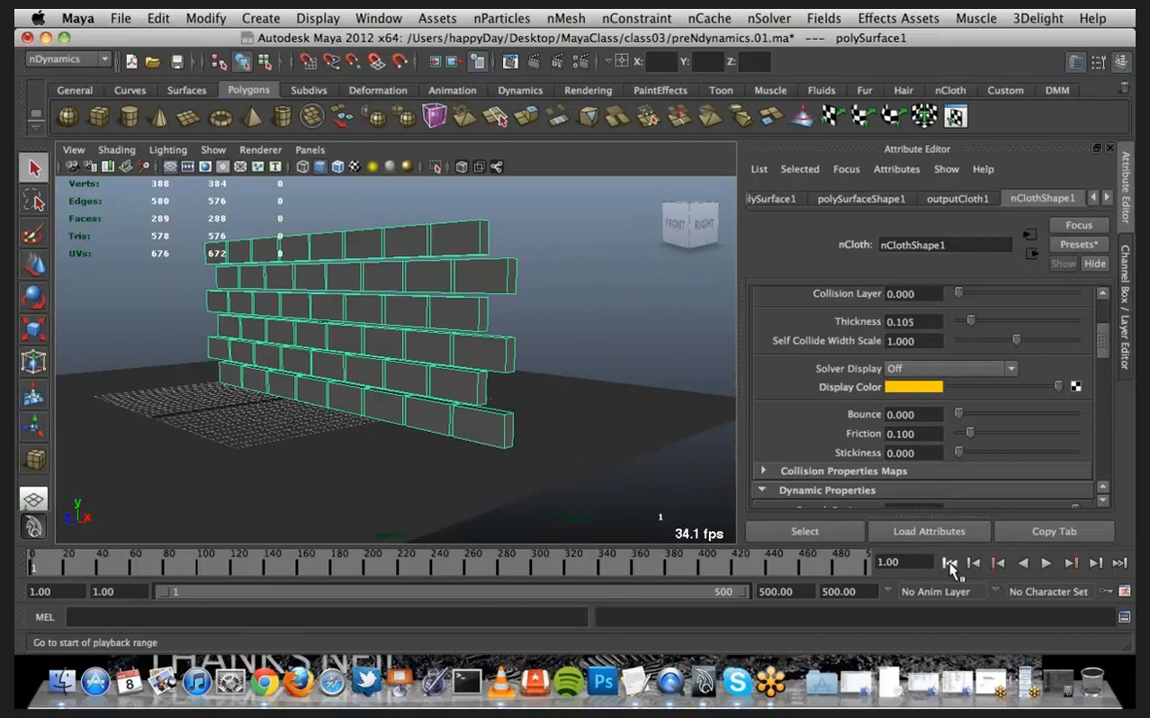
click(1047, 563)
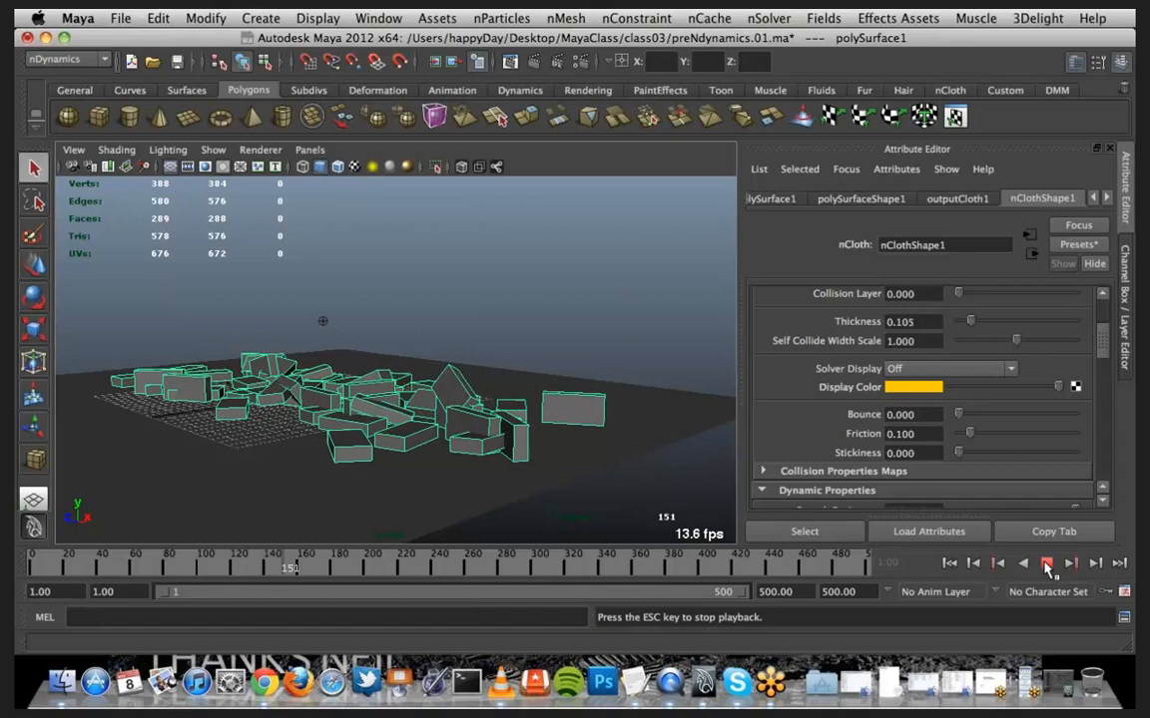
click(1046, 565)
key(alt+shift+v)
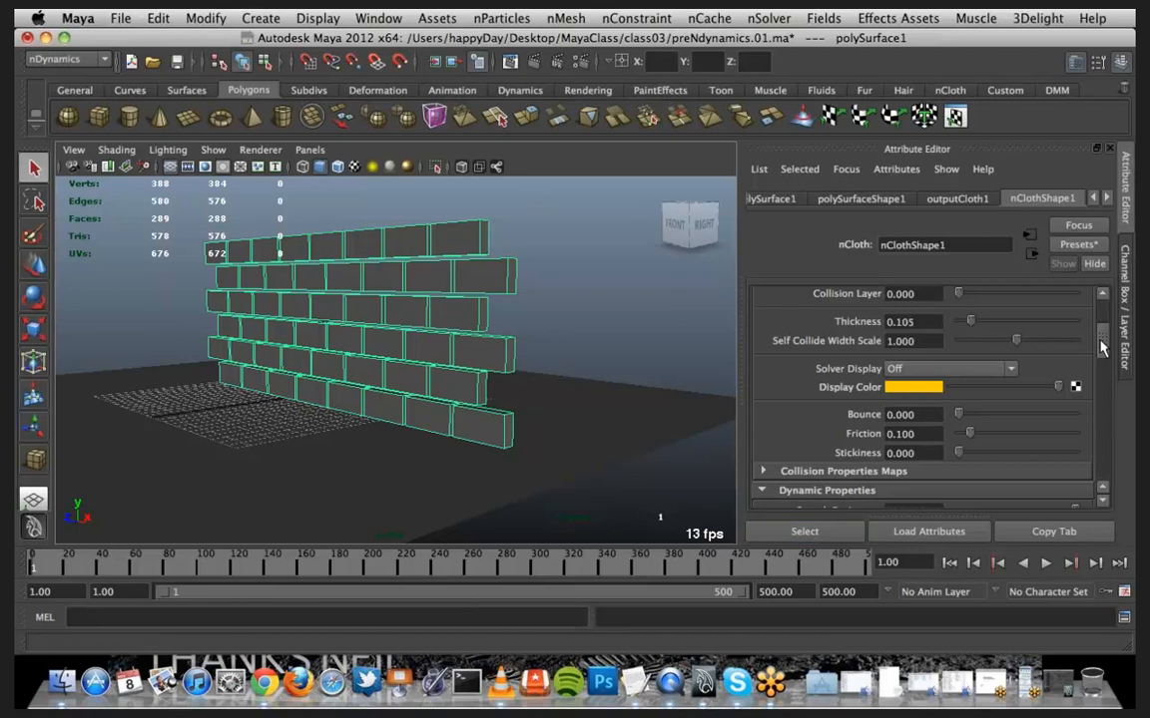
Try a Rigidity of 0.1 on the brick wall nCloth and play the simulation
drag(1101, 345, 1106, 391)
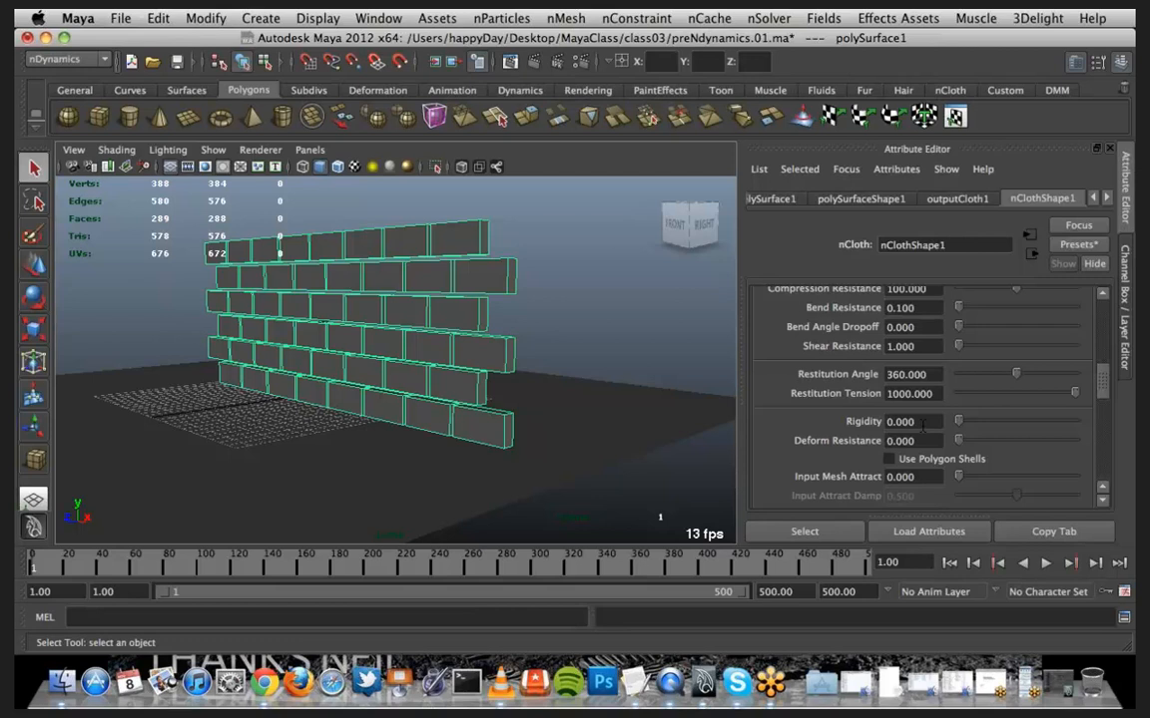
click(910, 421)
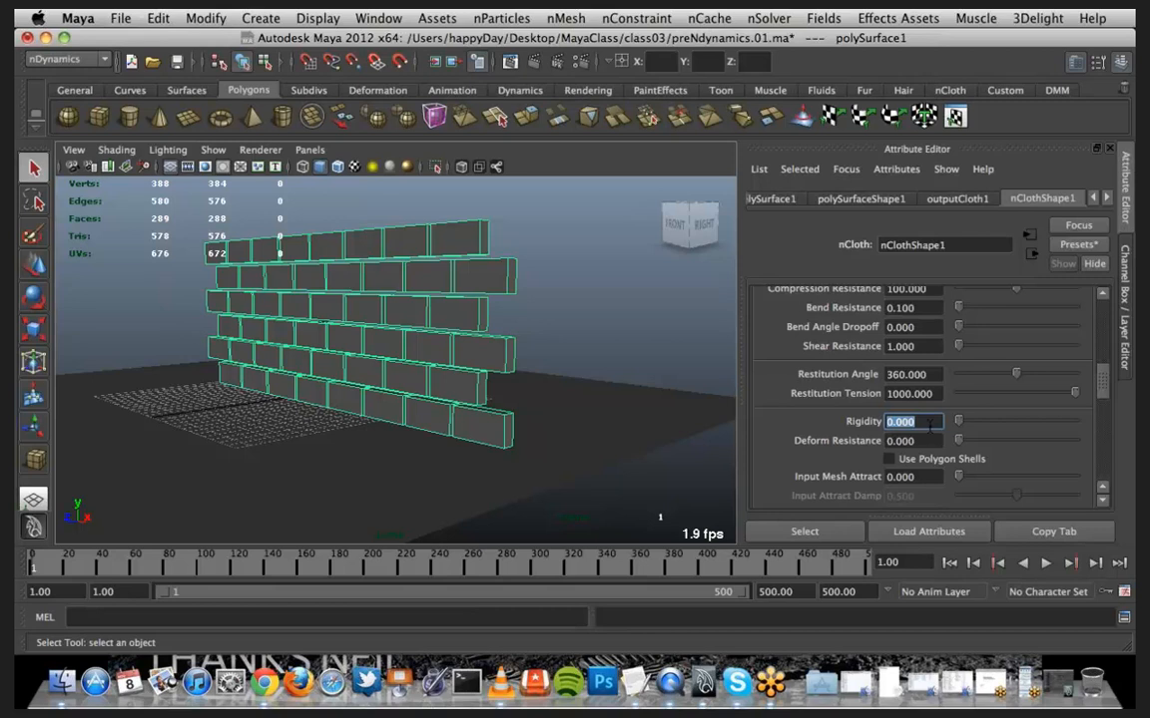
text(1)
key(Return)
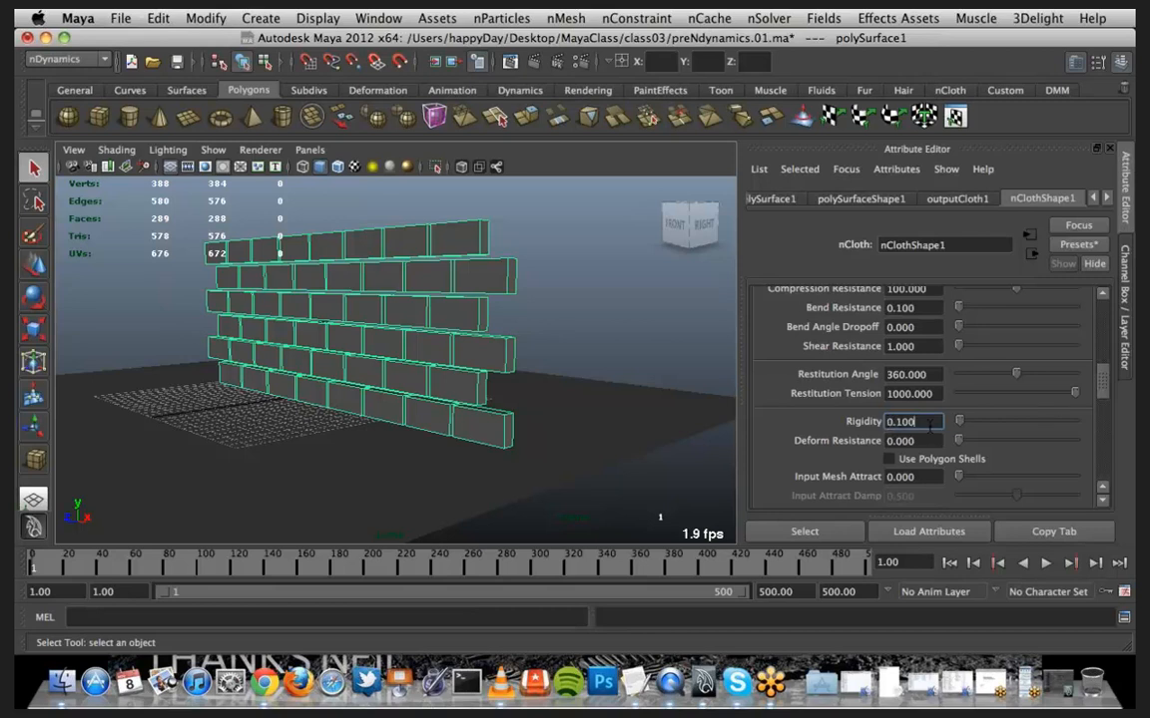
click(1046, 565)
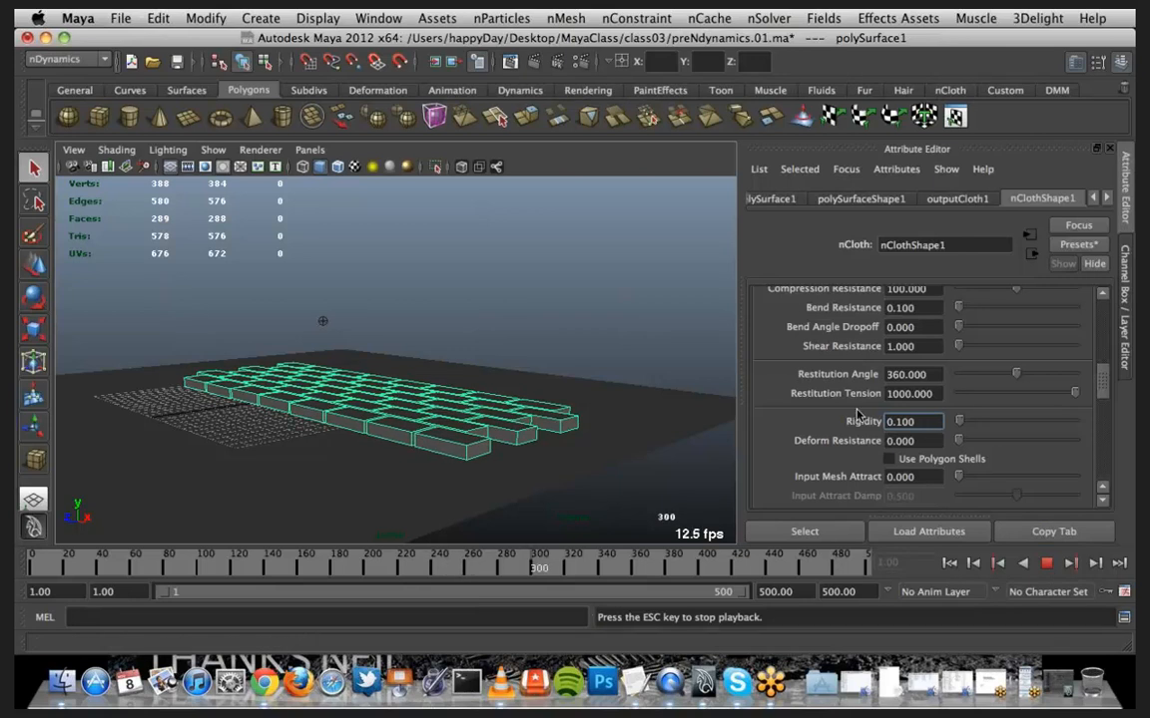
Reset the brick wall nCloth's Rigidity to 0, stop playback and return to frame 1
double_click(938, 421)
text(0)
key(Return)
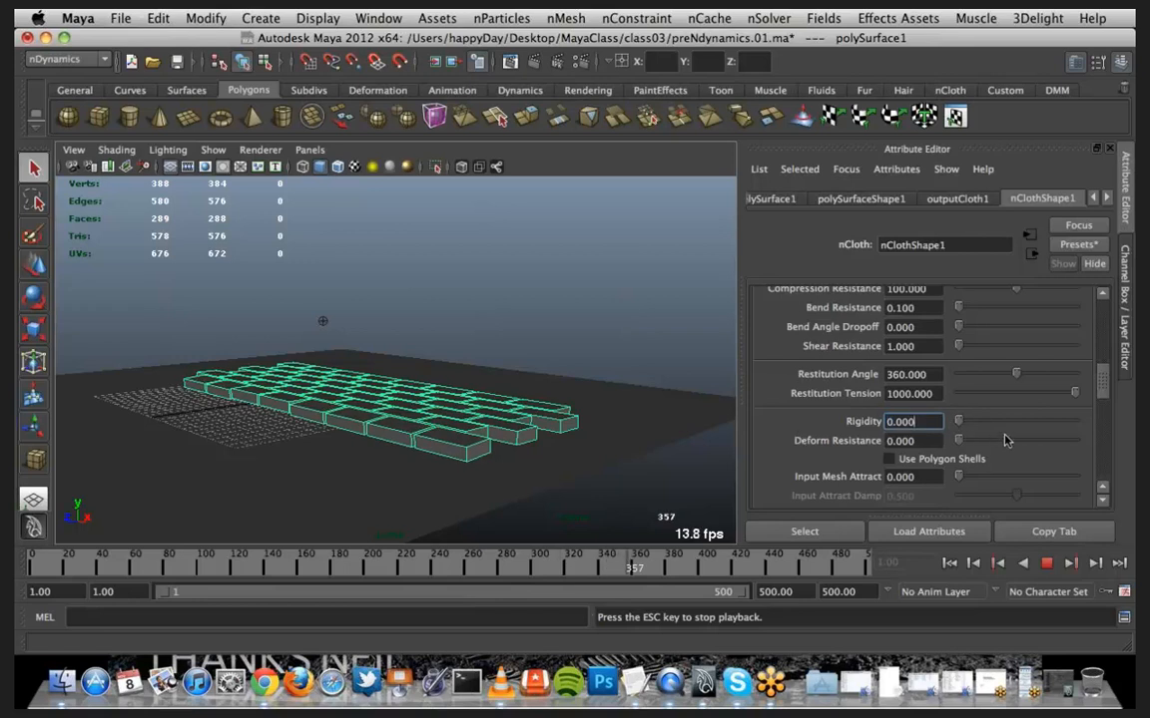
click(1045, 563)
click(949, 564)
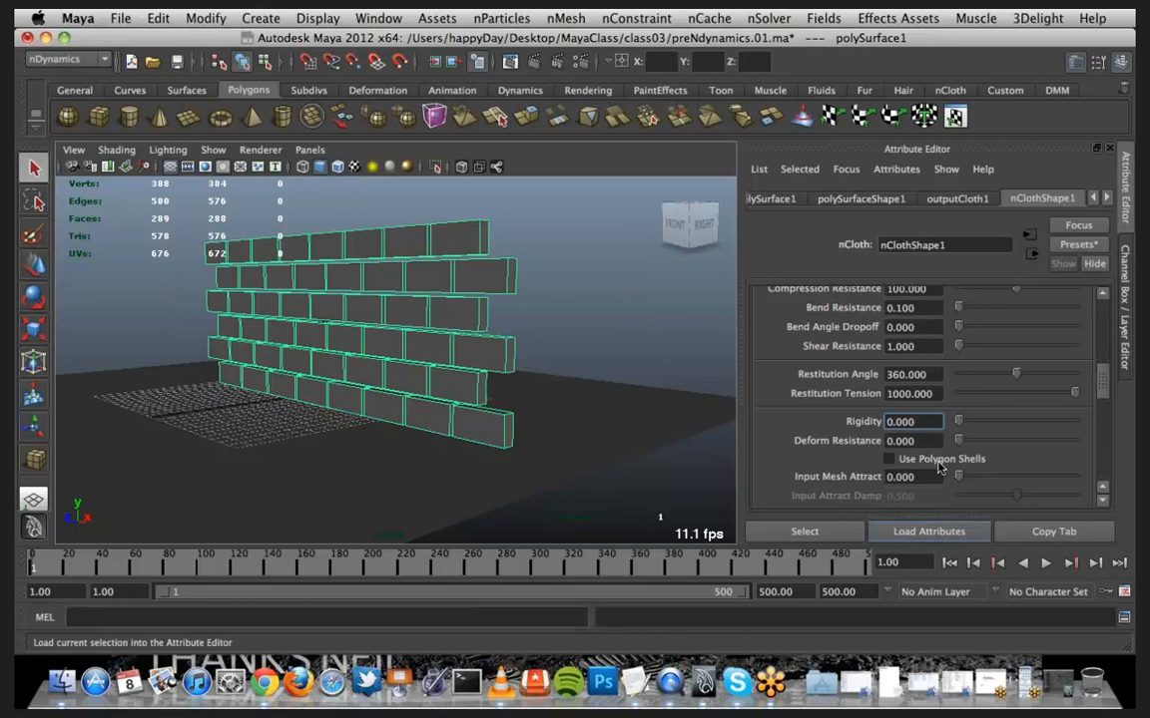
Review the nCloth's collision and dynamic properties and the attributes of the nucleus1 solver
drag(1105, 386, 1113, 336)
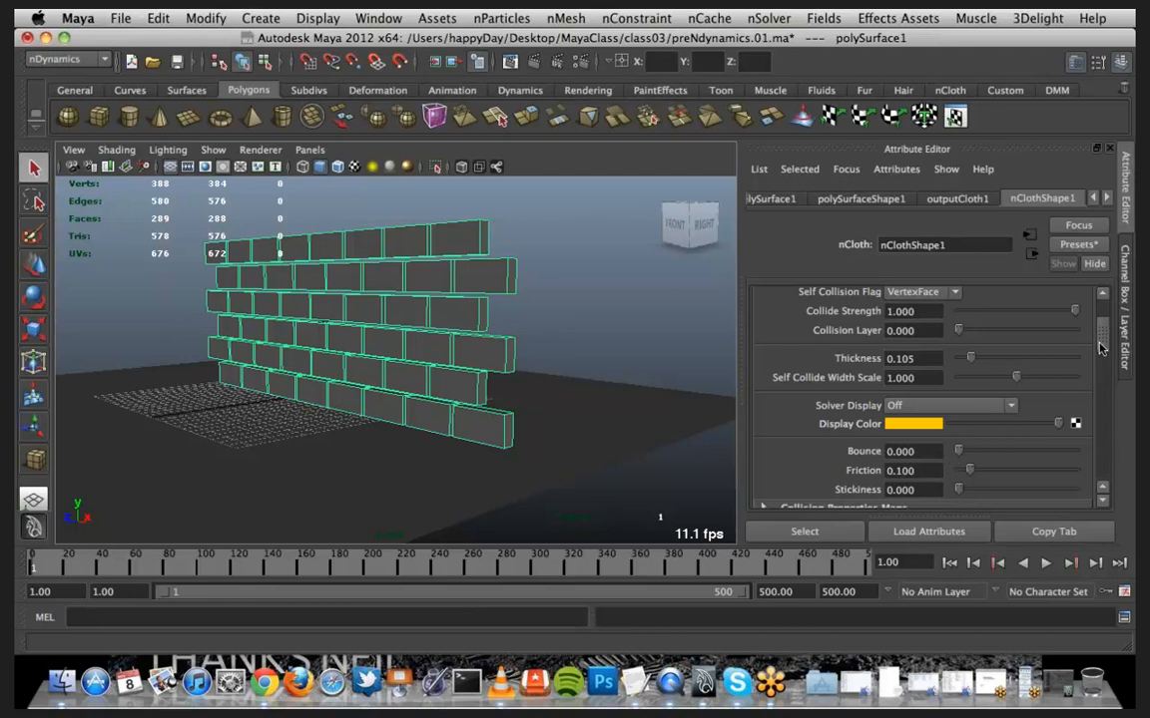
drag(1101, 347, 1105, 377)
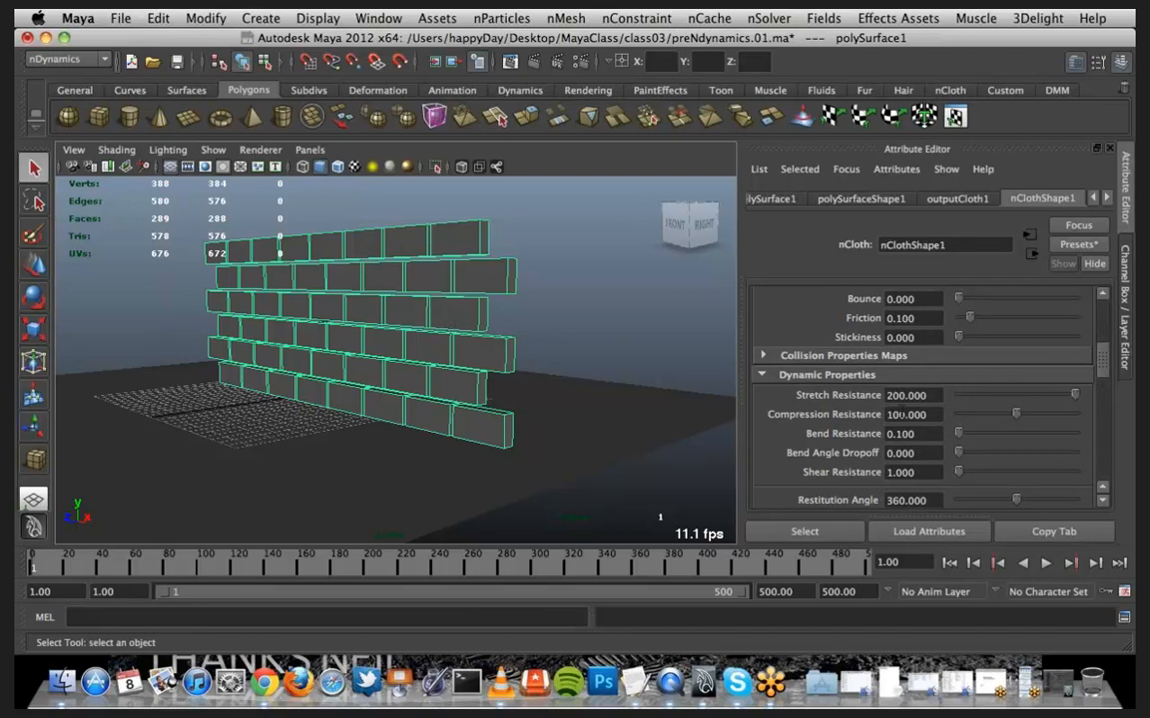
scroll(983, 418, up, 3)
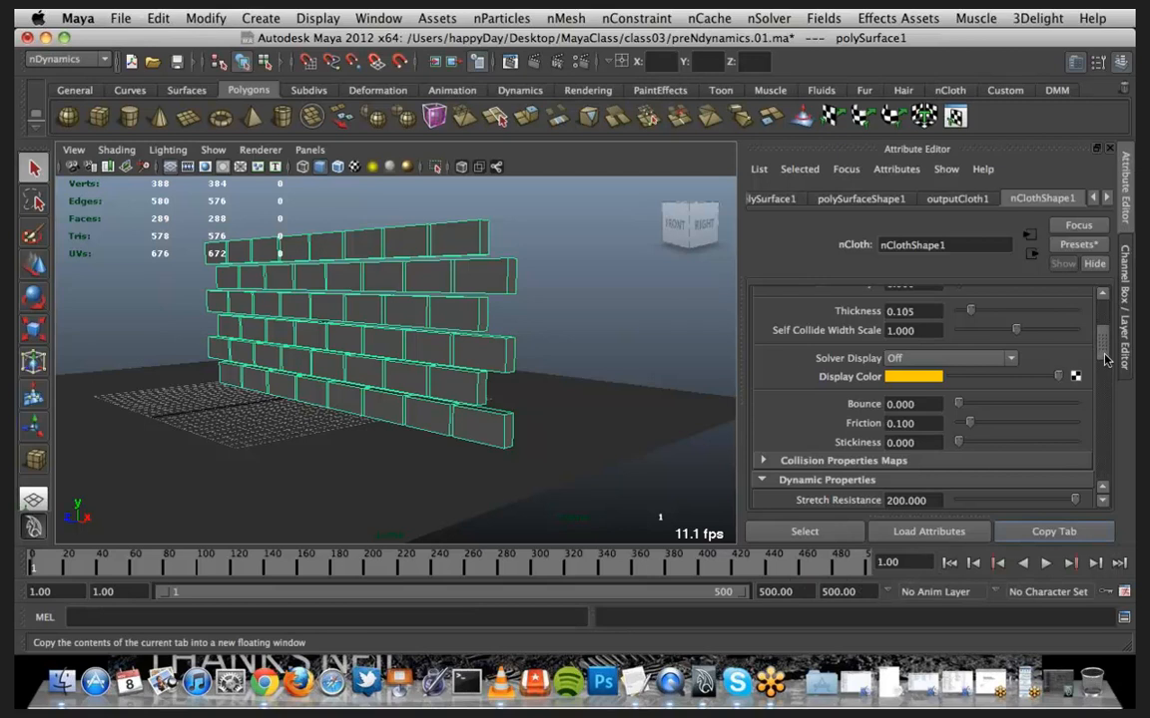
scroll(1105, 361, up, 1)
scroll(1105, 361, up, 5)
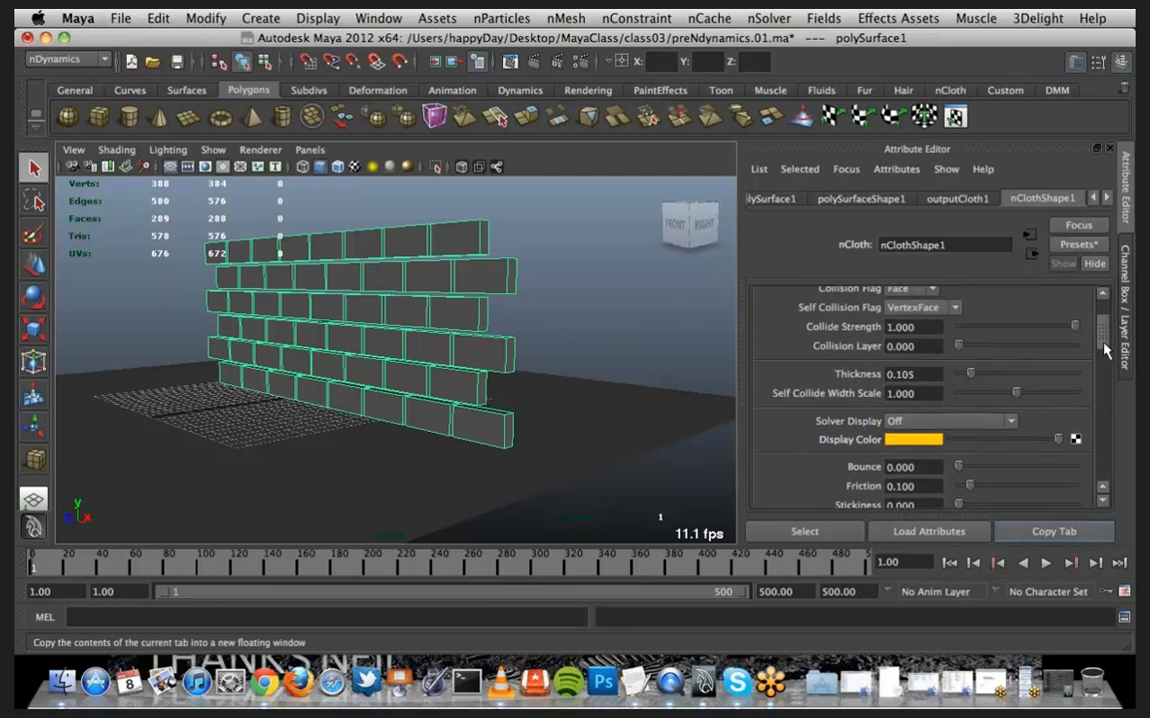
drag(1106, 344, 1104, 290)
click(1106, 199)
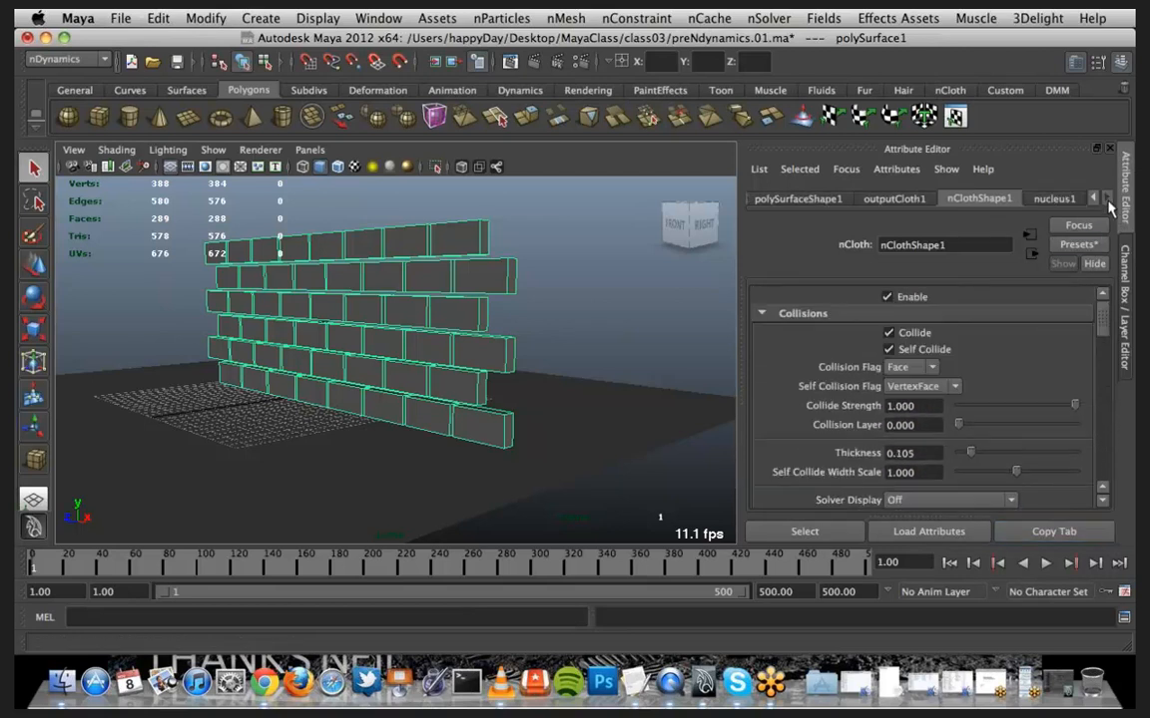
click(1055, 200)
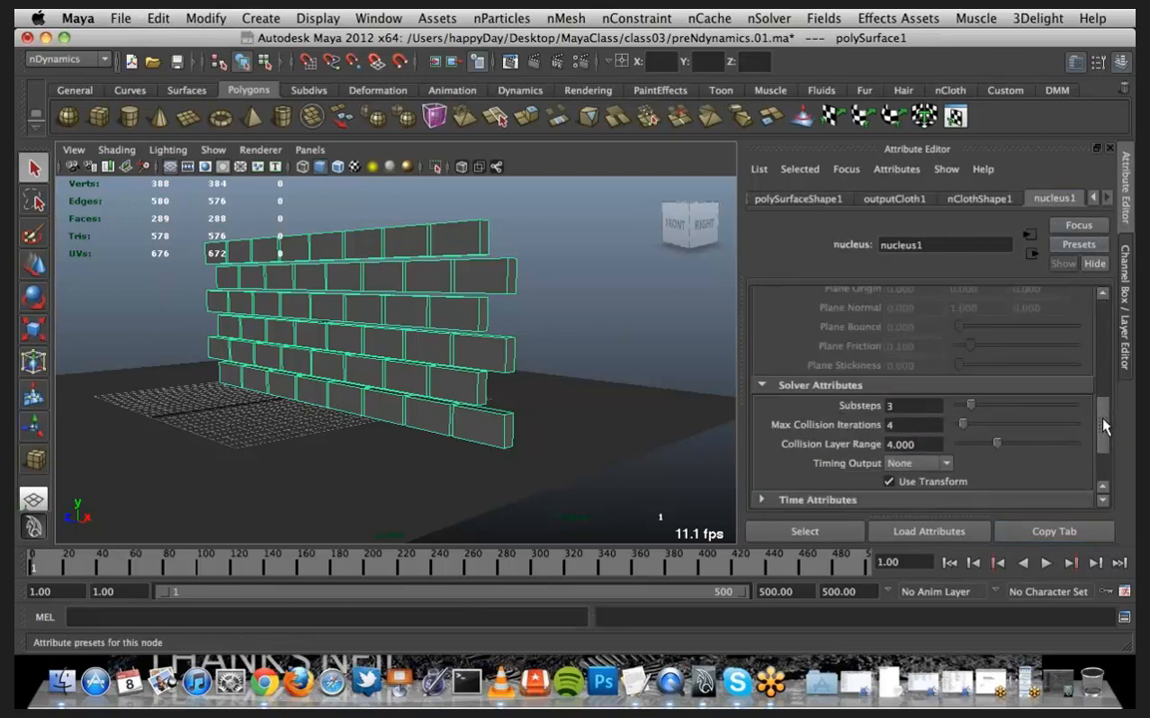
drag(1104, 427, 1122, 287)
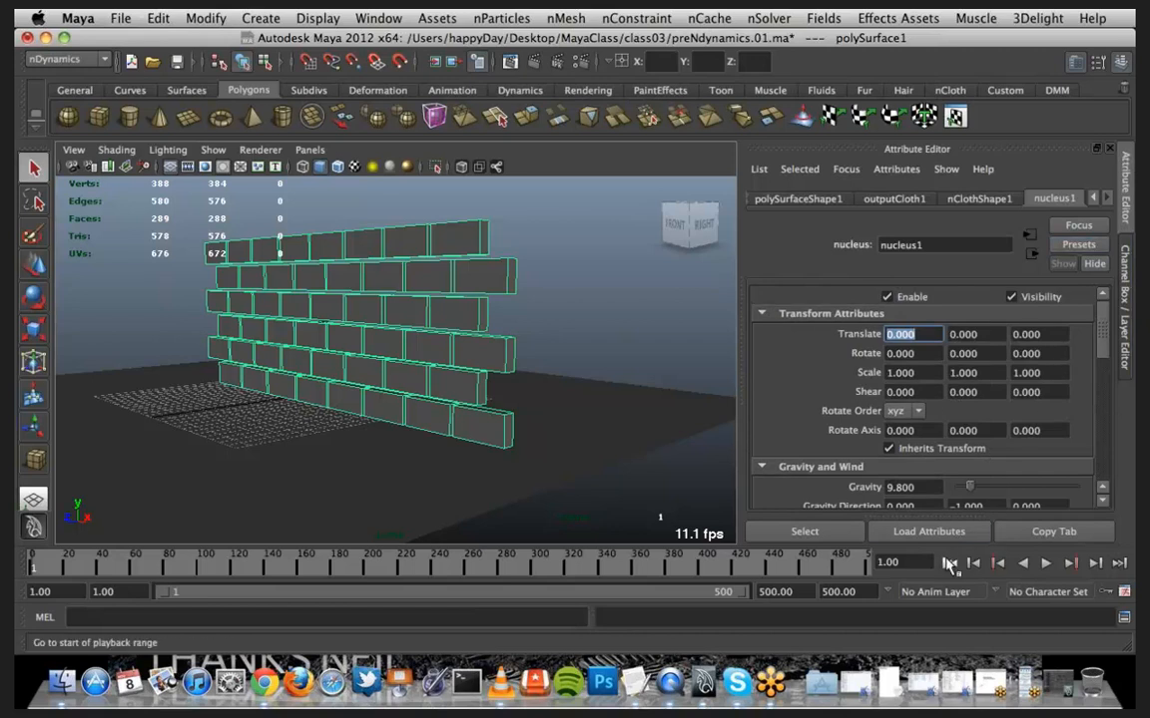
Replay the brick wall collapse with the current nCloth and nucleus settings, and return to the first frame
click(1045, 564)
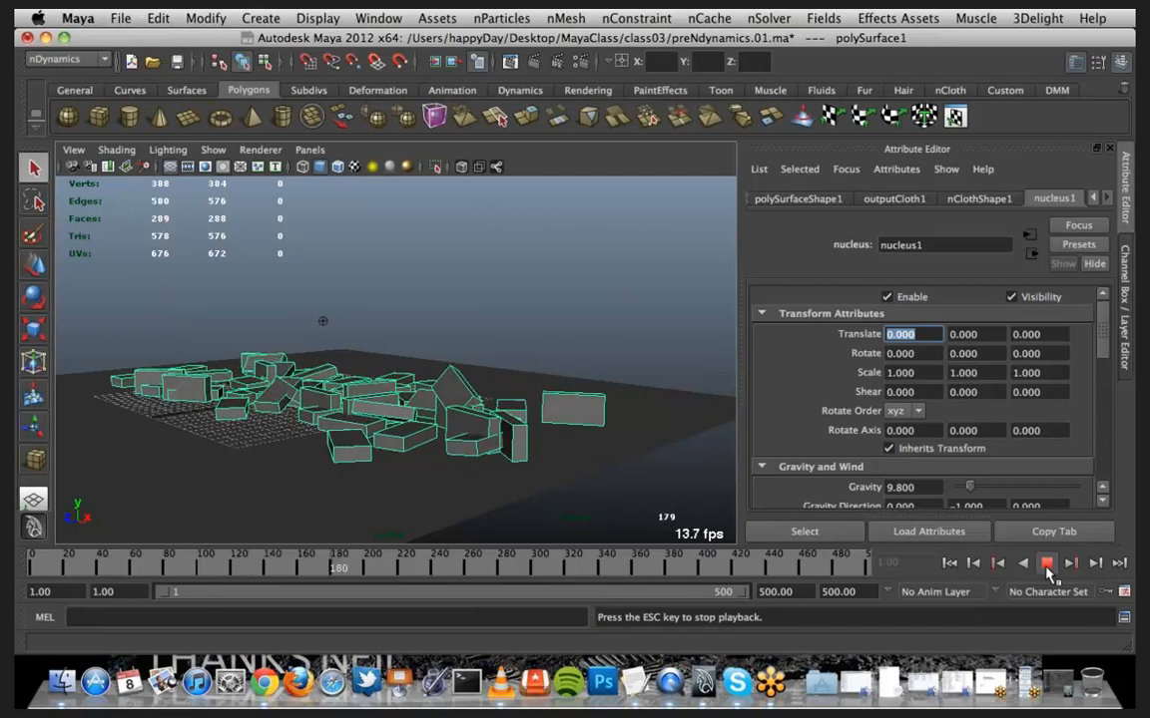
click(1045, 563)
click(949, 563)
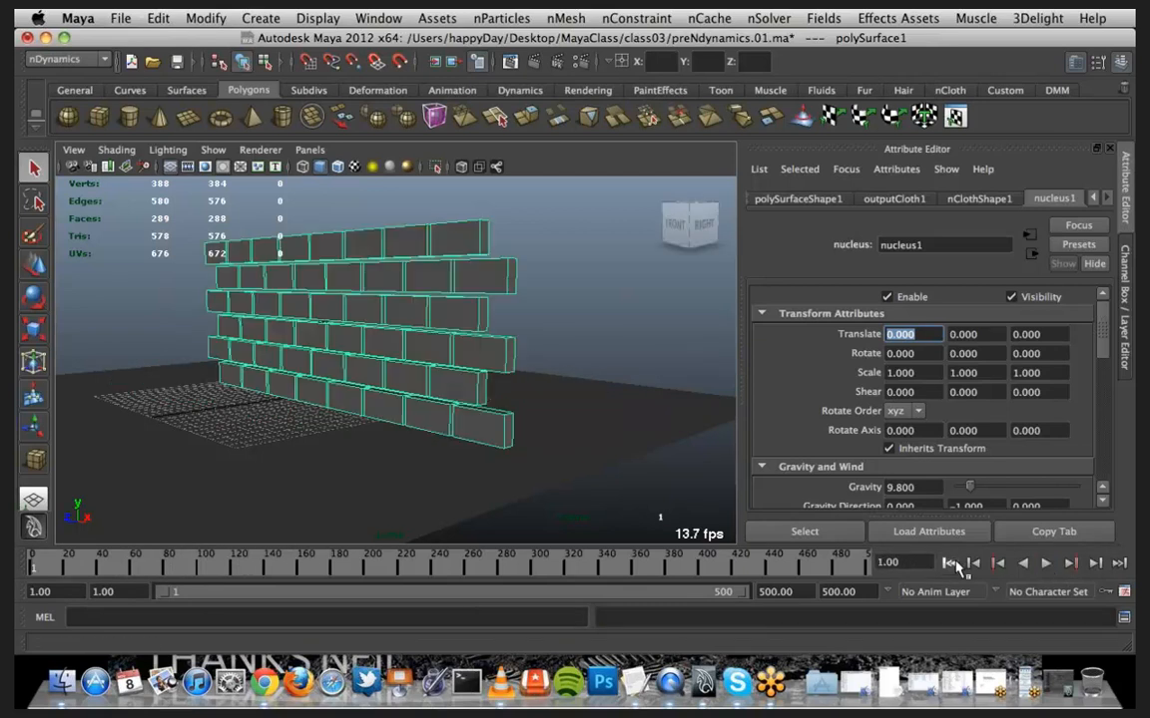
Create a polygon sphere on one side of the brick wall and raise it to about Y 7.6
alt+drag(505, 380, 442, 299)
key(space)
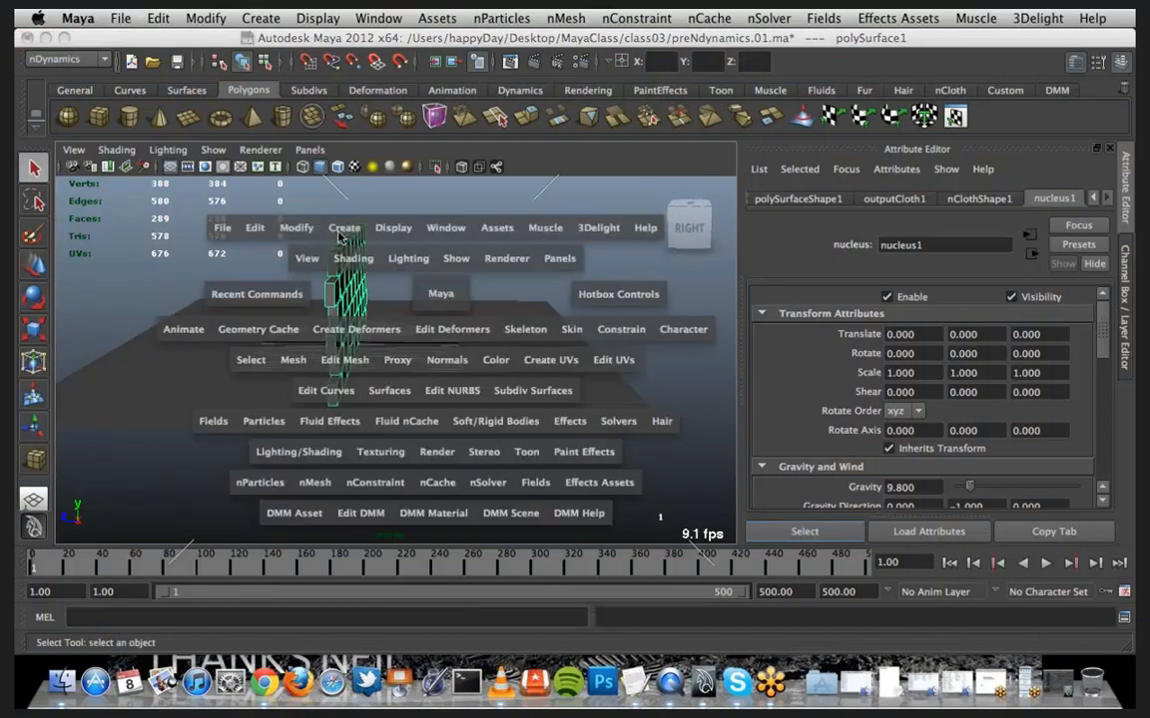
click(344, 231)
mouse_move(419, 274)
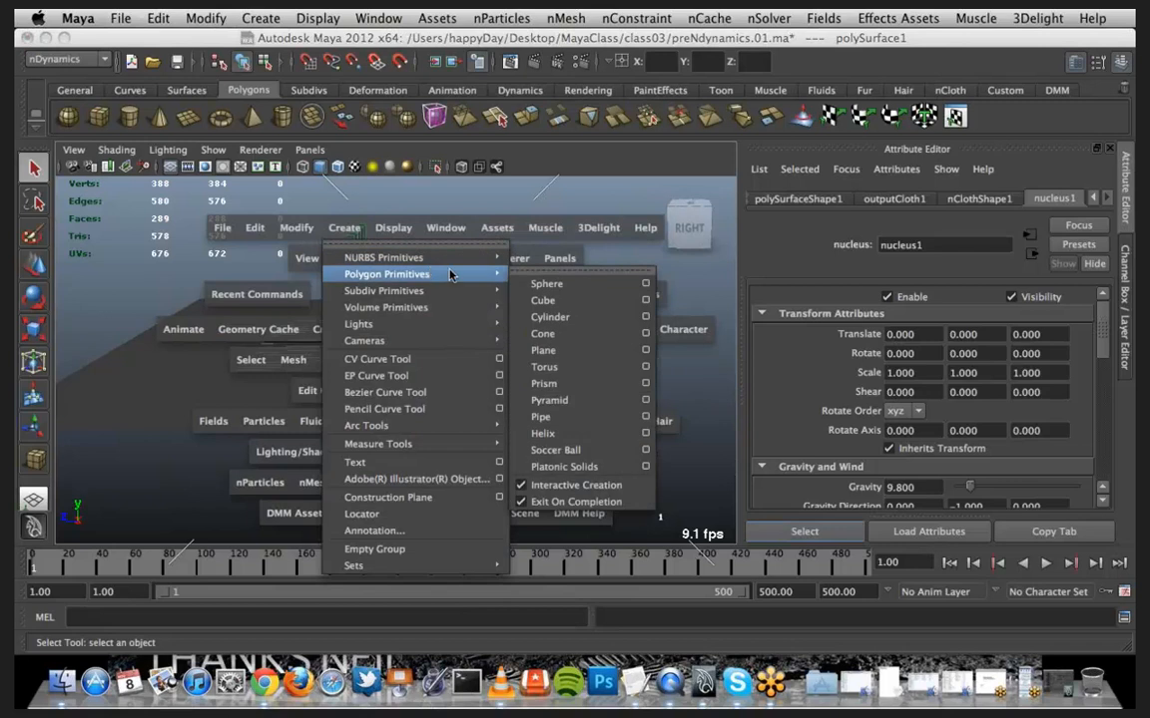
click(548, 285)
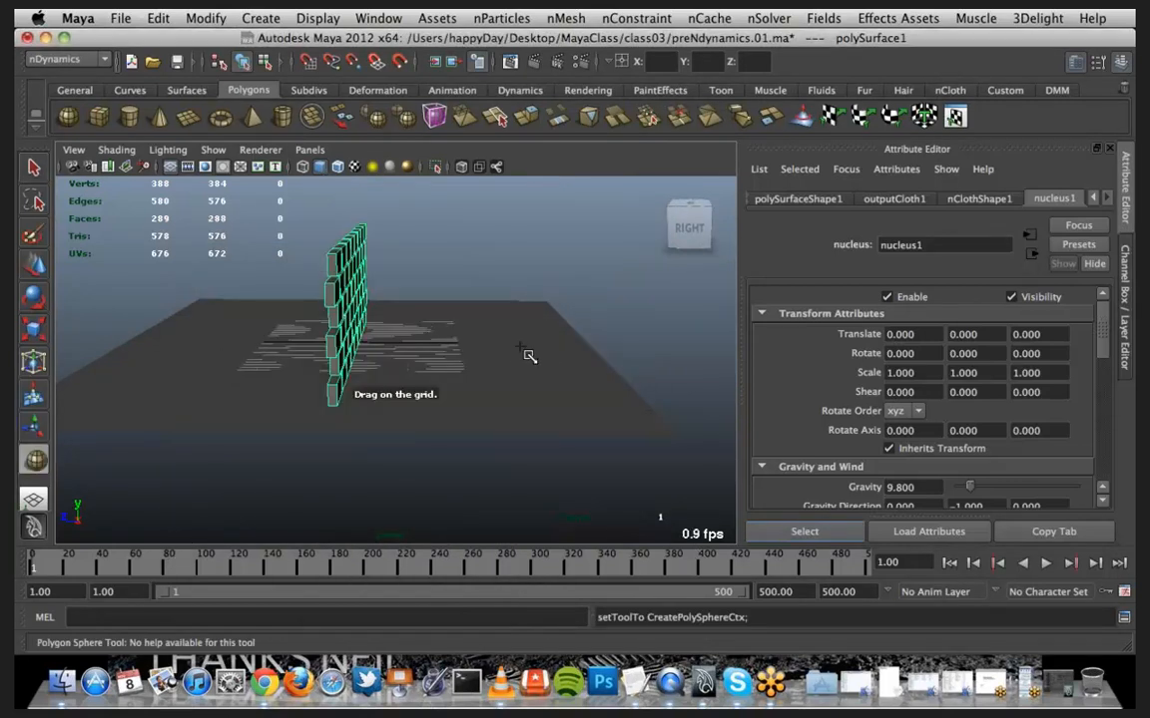
drag(528, 374, 522, 235)
key(w)
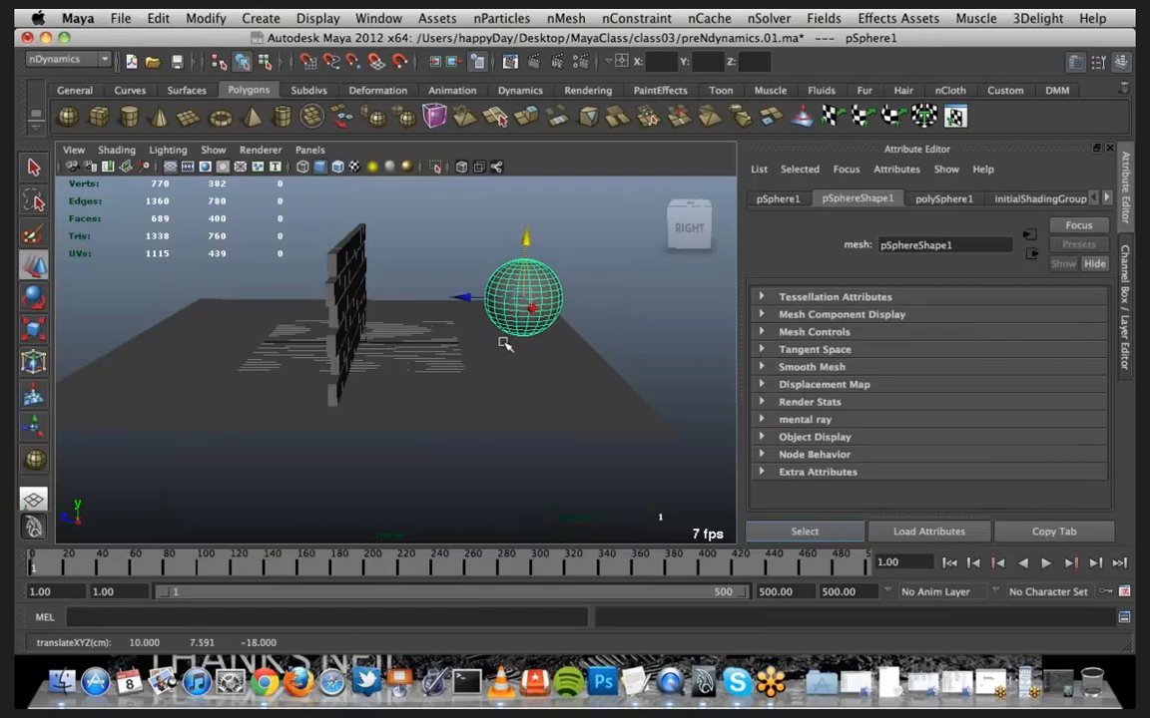
Line the sphere up with the brick wall at about X 4.03, Y 7.09, keeping Z at -18
alt+drag(454, 315, 545, 312)
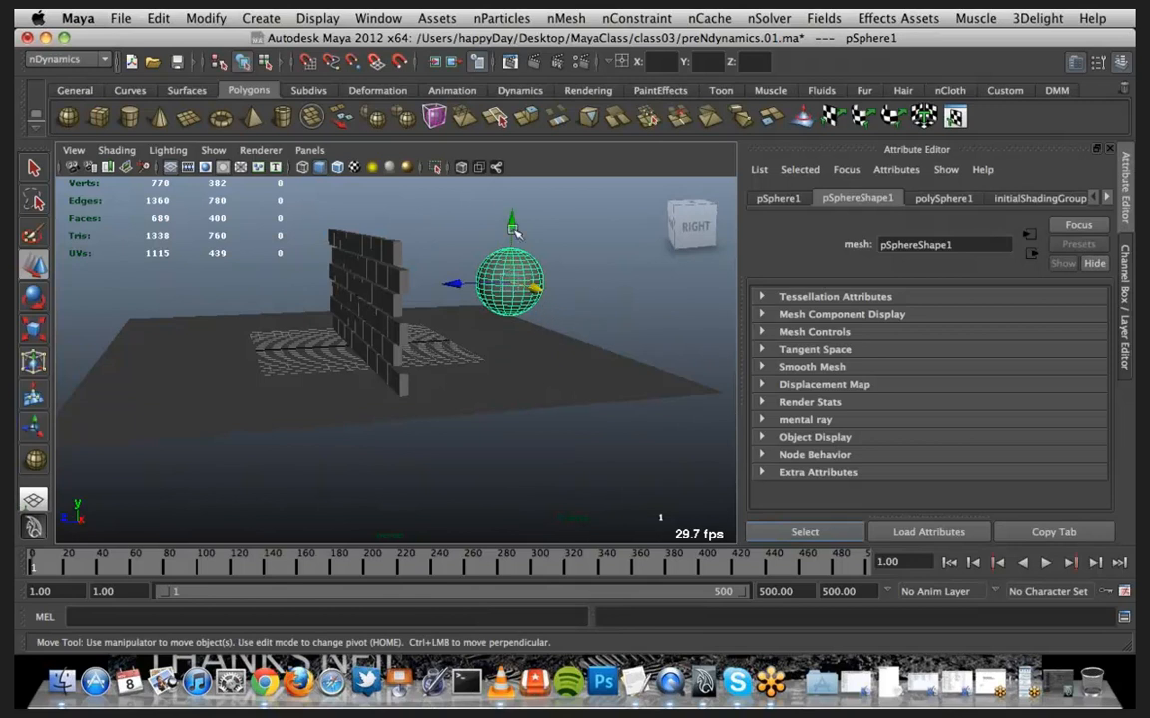
key(t)
key(w)
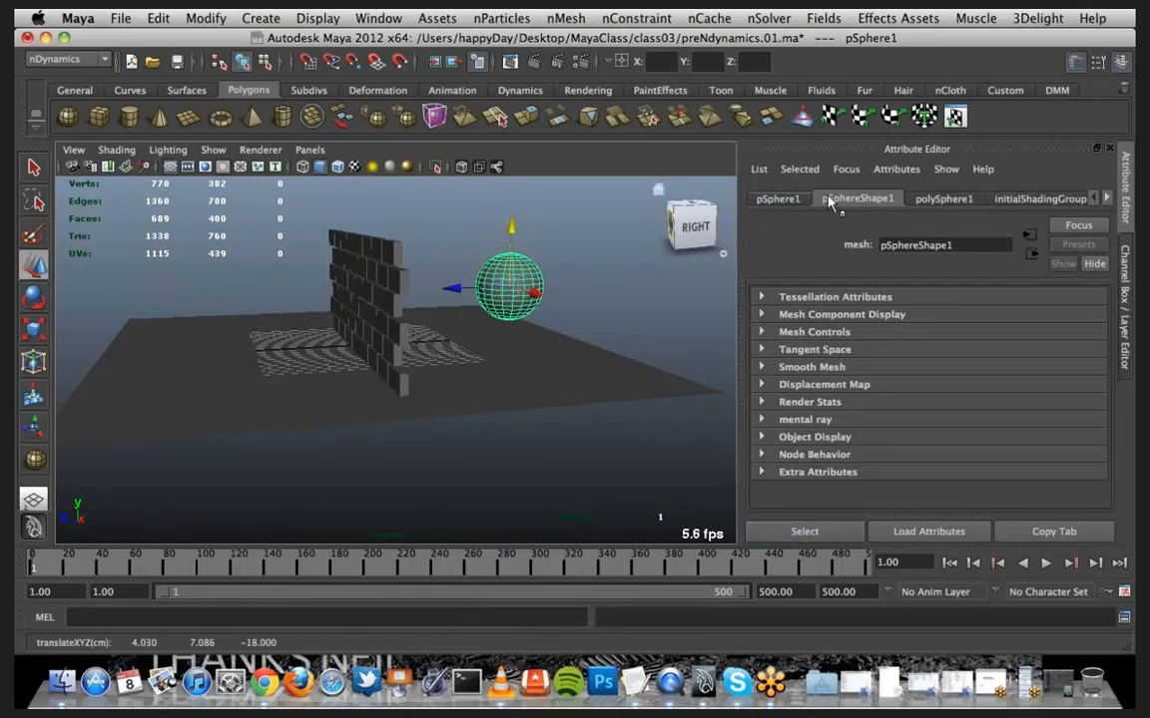
Key the sphere's Translate X, Y and Z channels at frame 1
click(1127, 261)
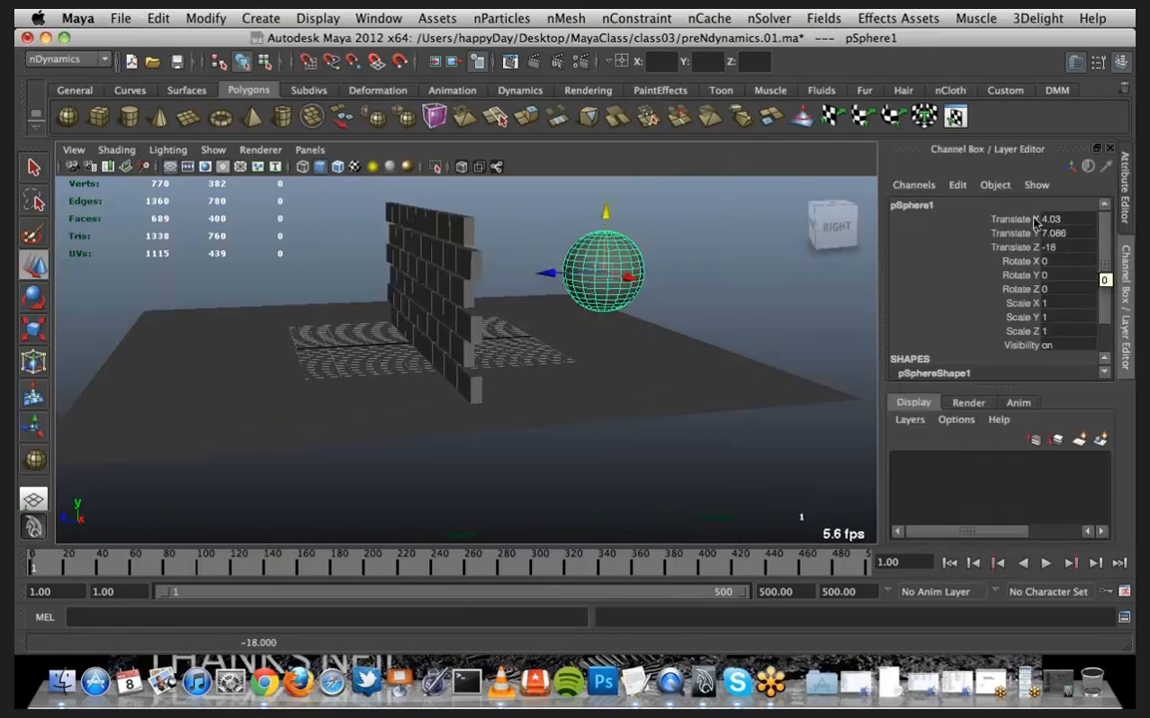
drag(976, 219, 968, 253)
right_click(966, 253)
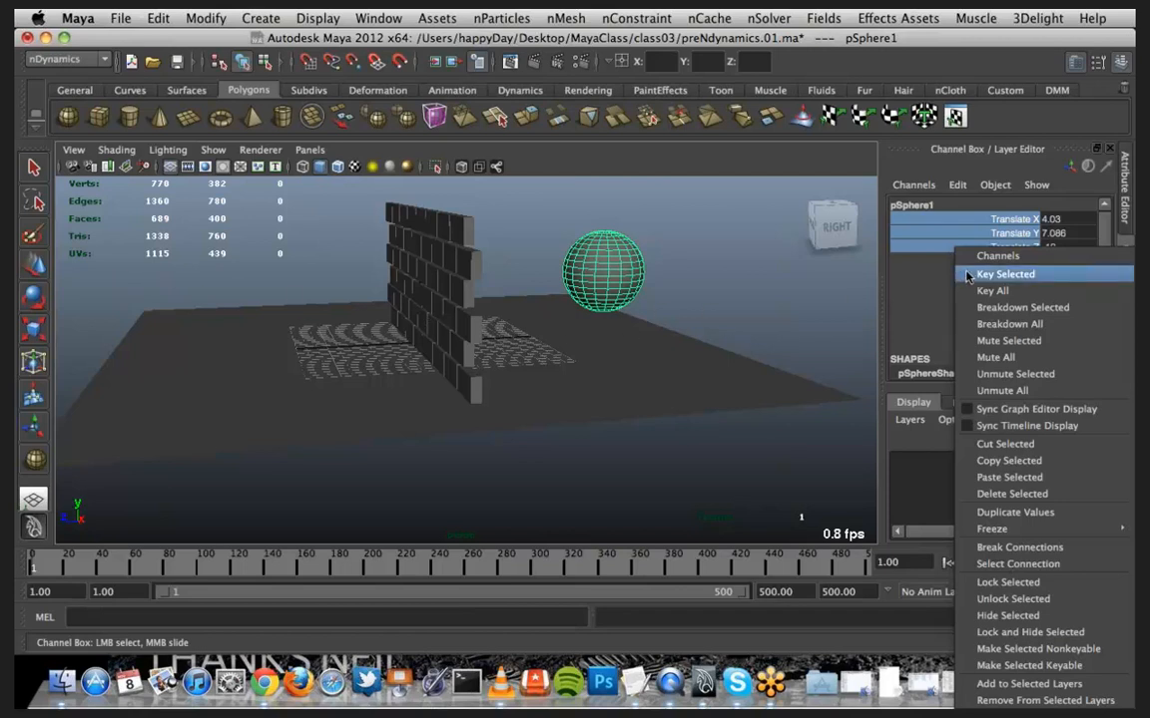
click(1002, 275)
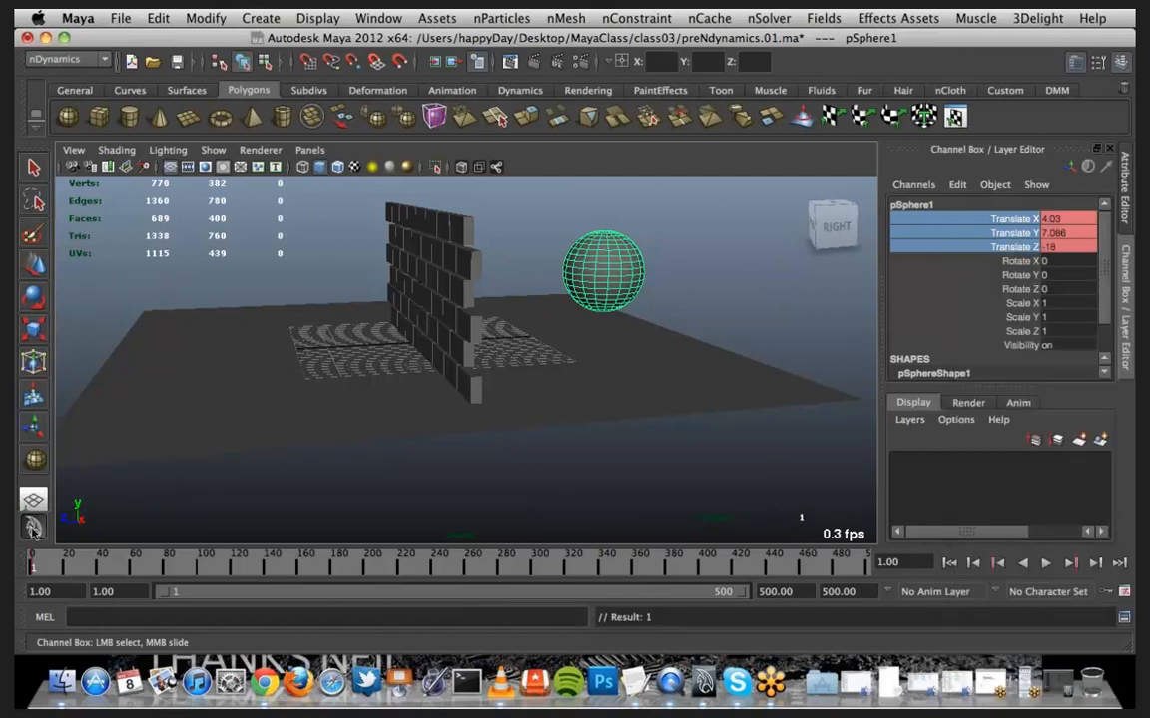
At frame 20, move the sphere through the wall to about Z 30.16 and key its Translate X, Y and Z channels
click(68, 569)
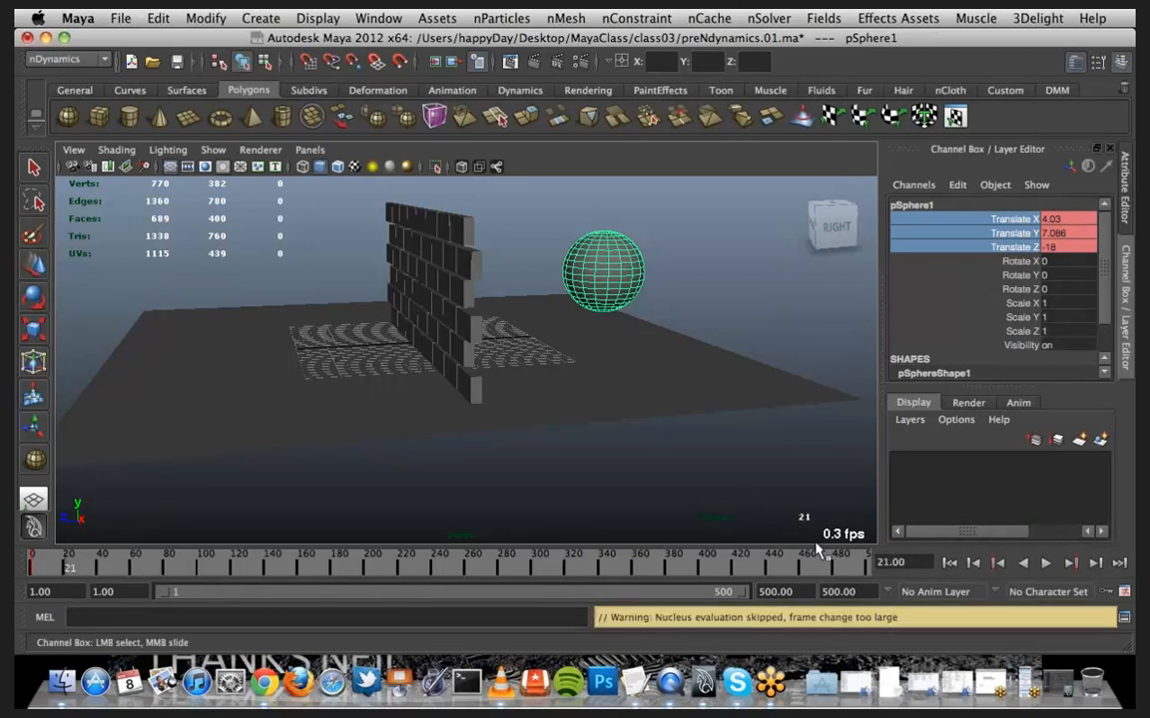
click(976, 564)
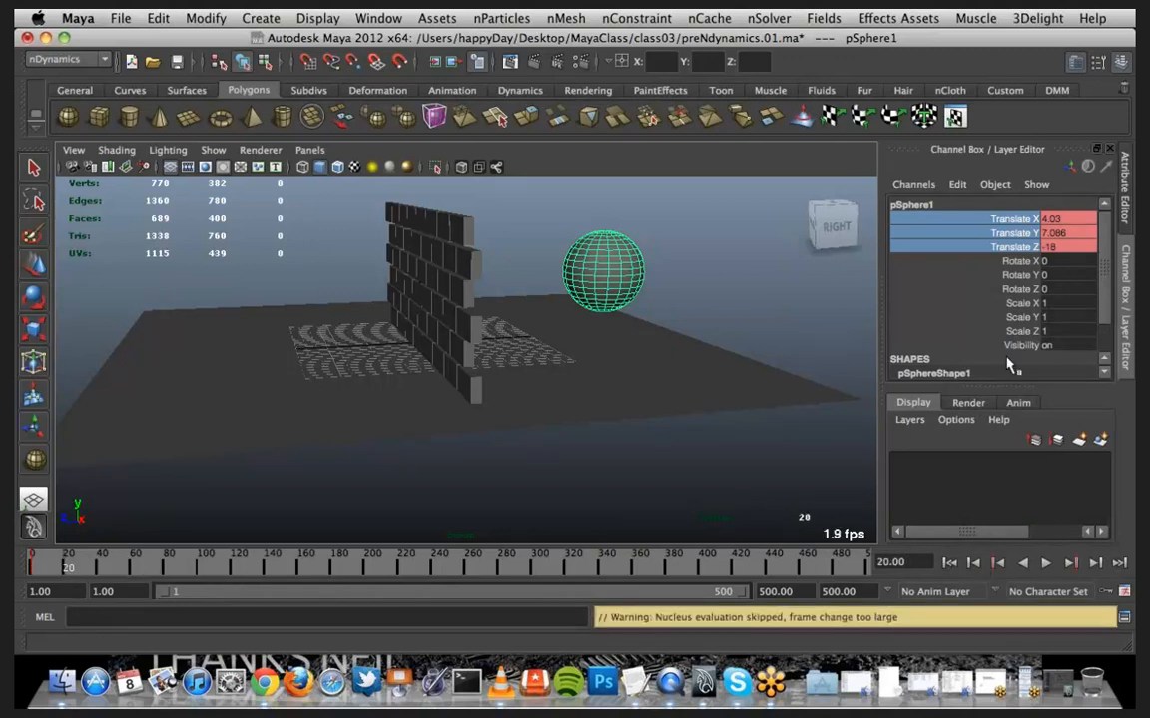
key(w)
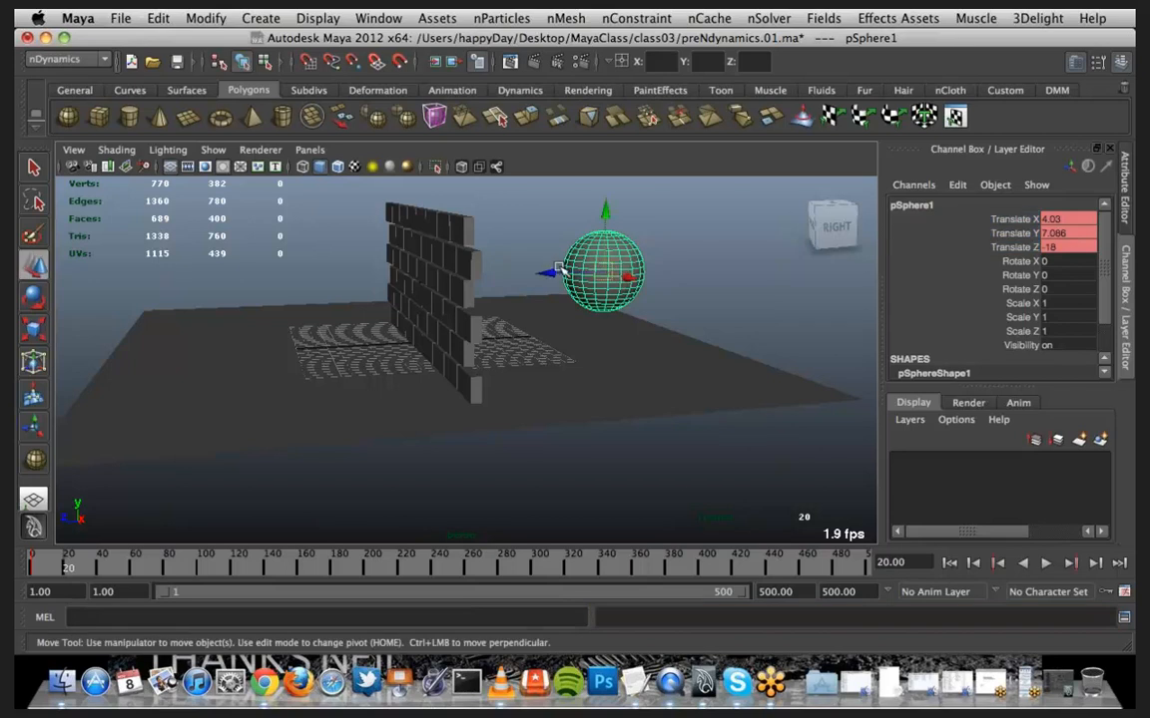
drag(550, 276, 40, 284)
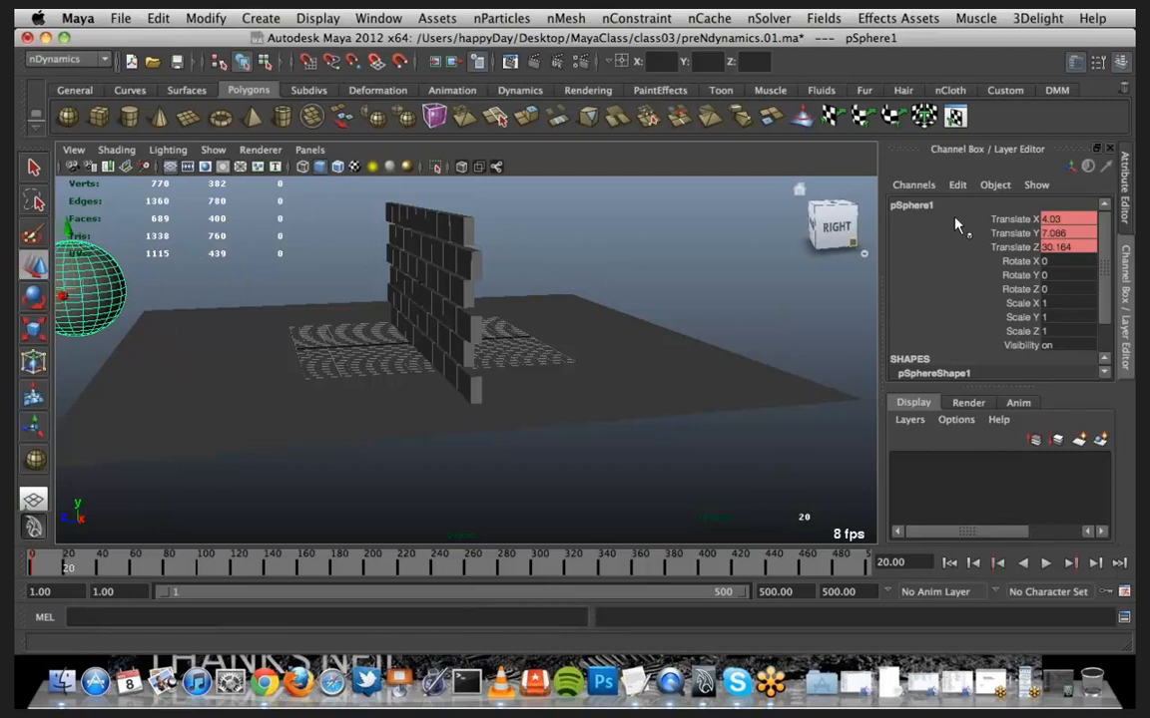
drag(964, 219, 966, 252)
right_click(964, 252)
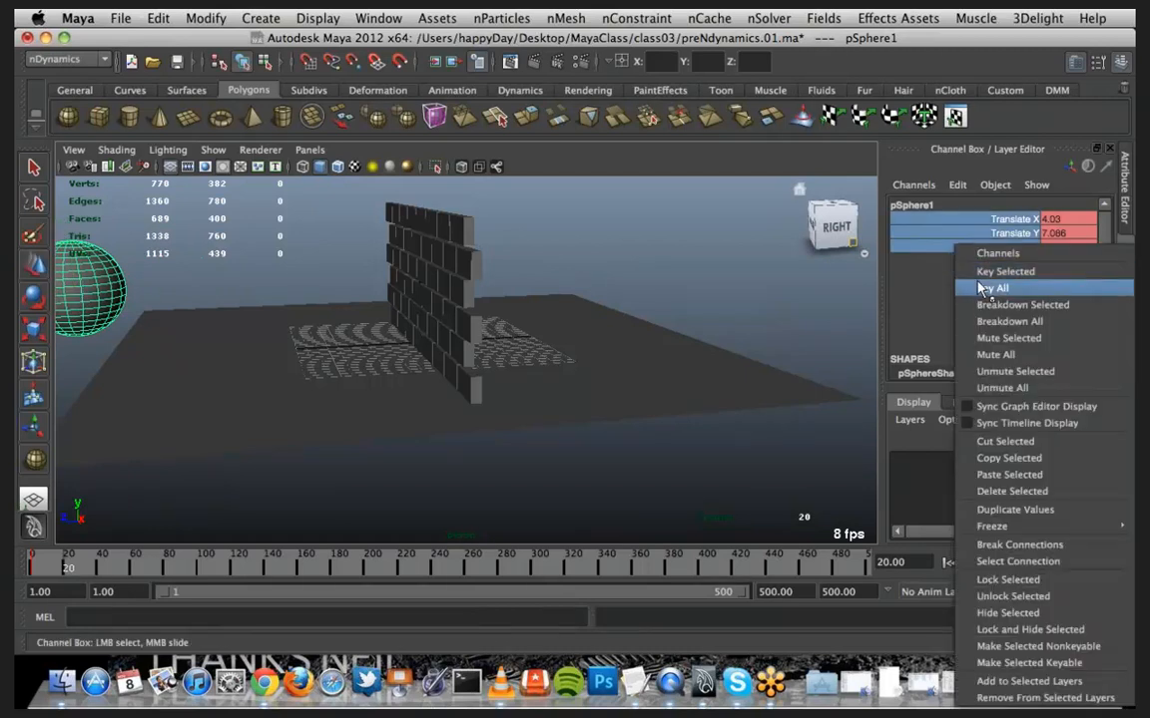
click(984, 274)
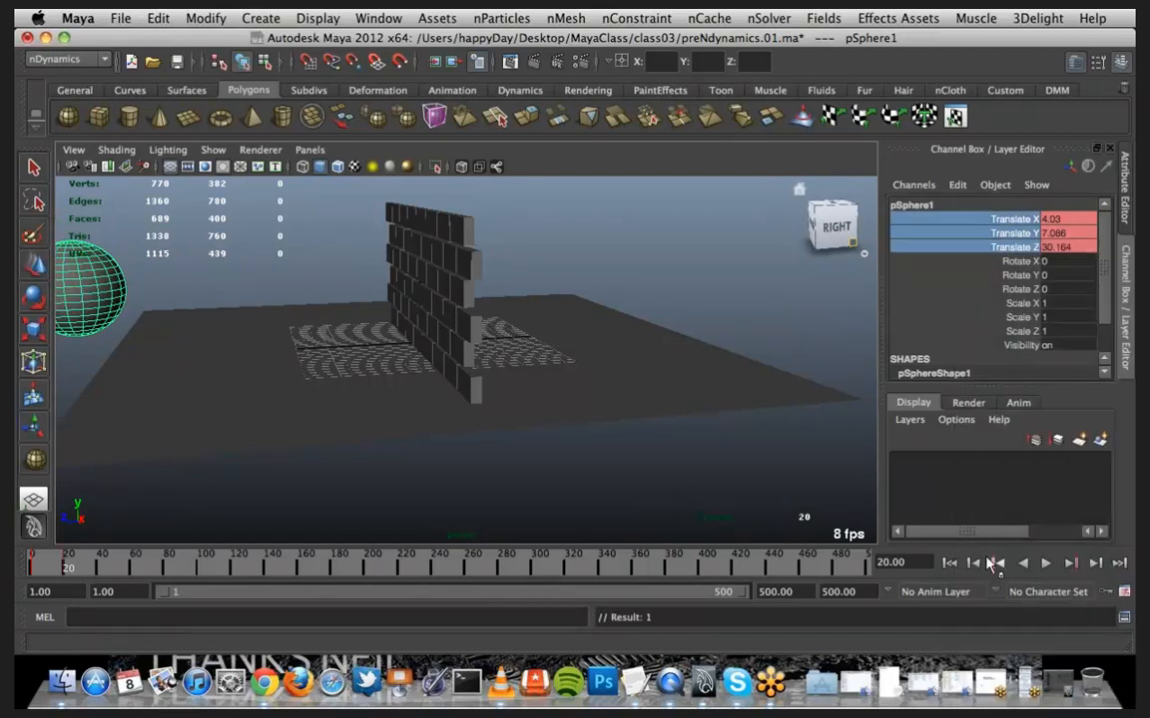
Play the simulation from the first frame to check the sphere's pass through the brick wall, and rewind to the start
click(947, 563)
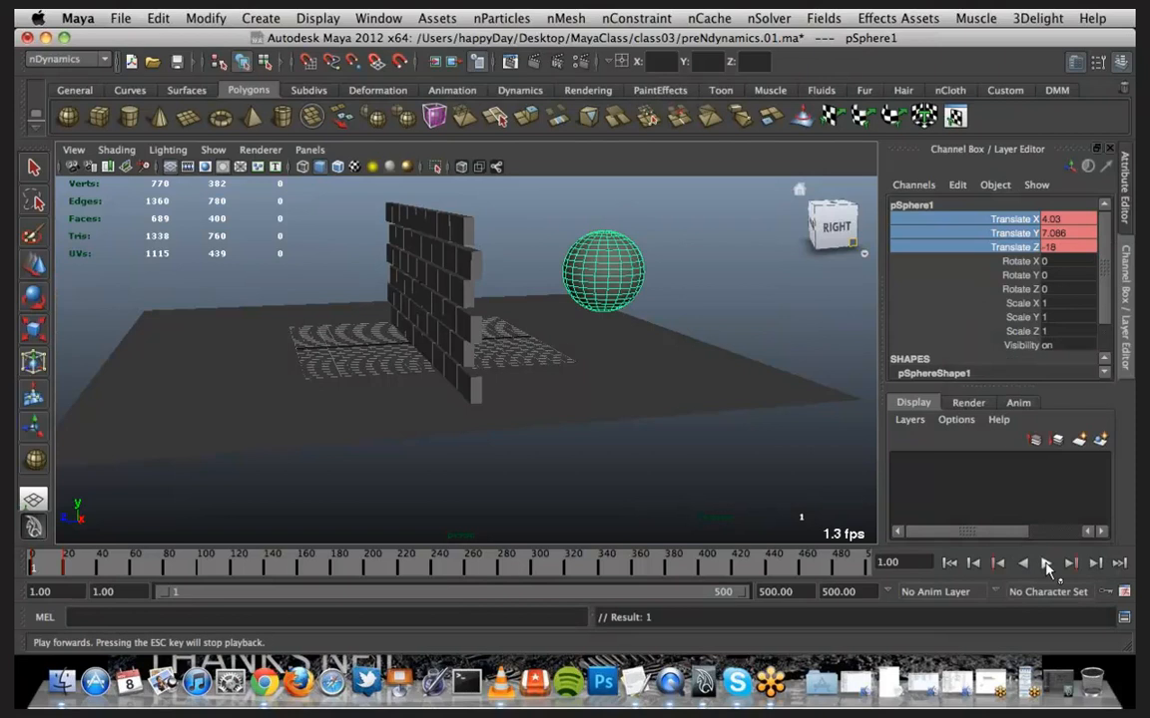
click(1045, 564)
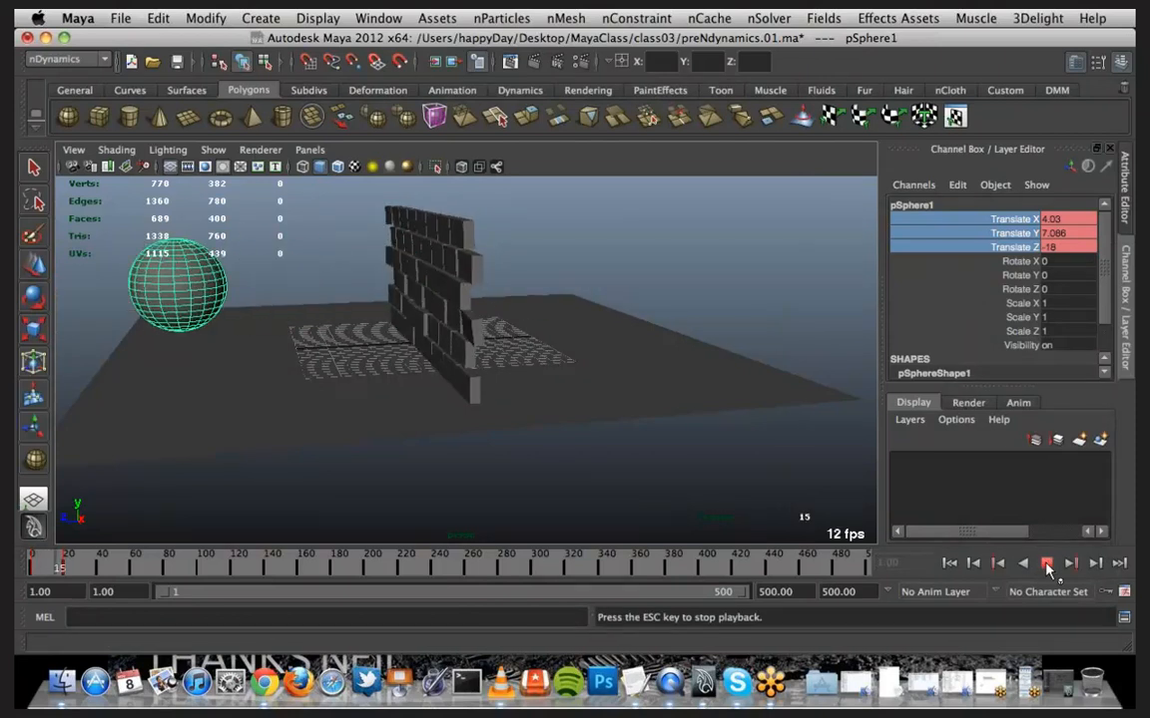
click(1045, 564)
click(948, 563)
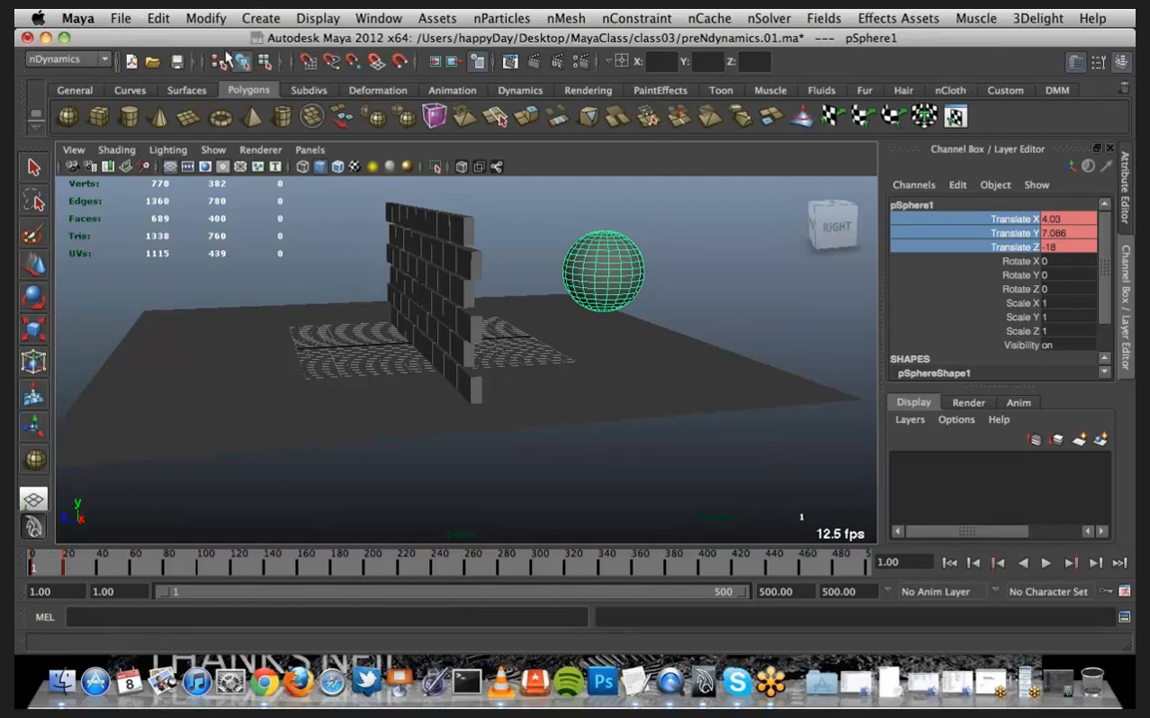
Switch to the Dynamics menu set and make the sphere an active rigid body, keeping the timeline at frame 1
click(100, 60)
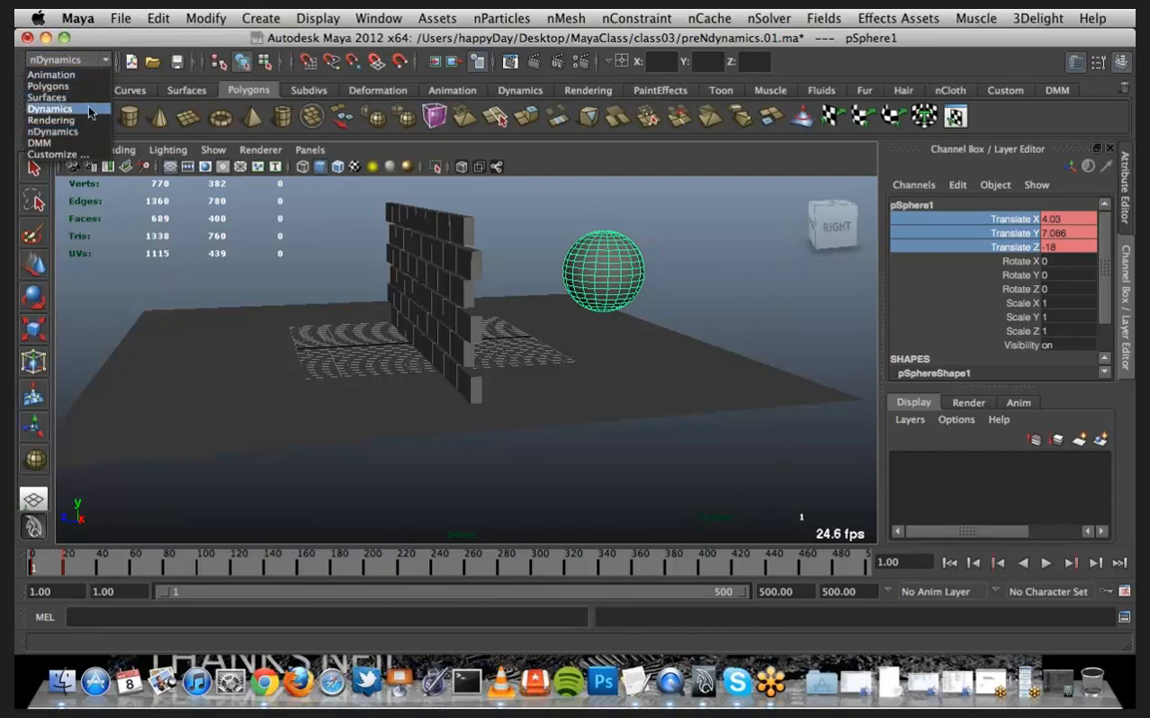
click(50, 109)
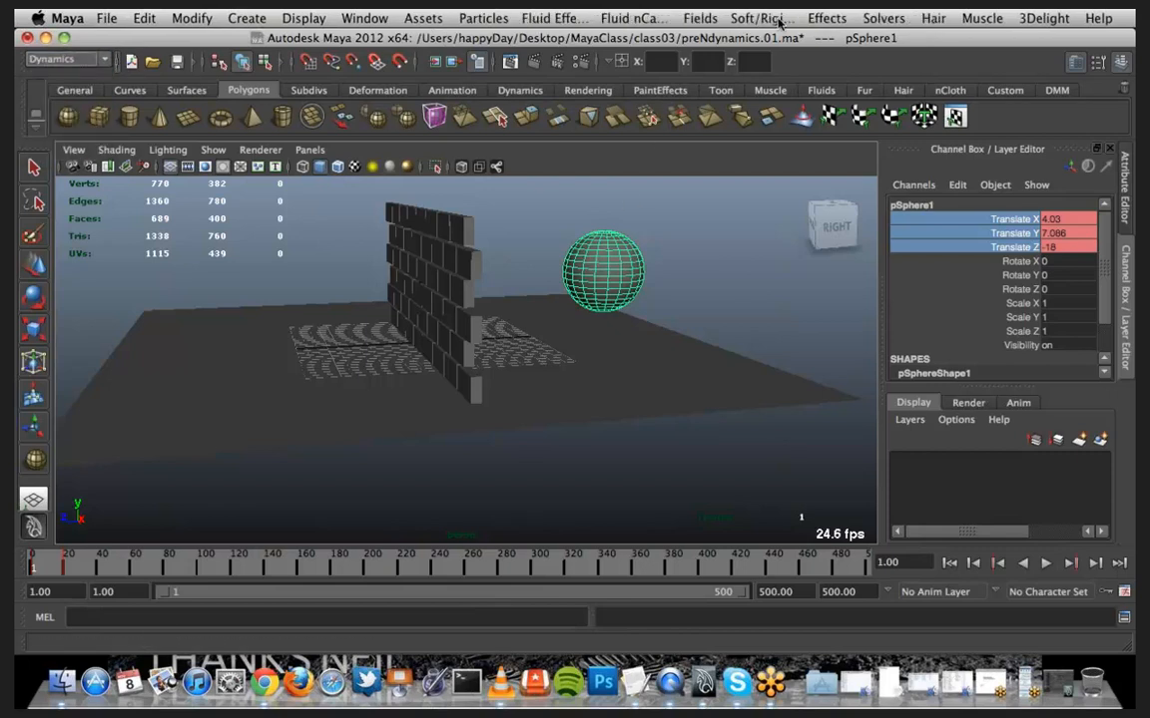
click(779, 18)
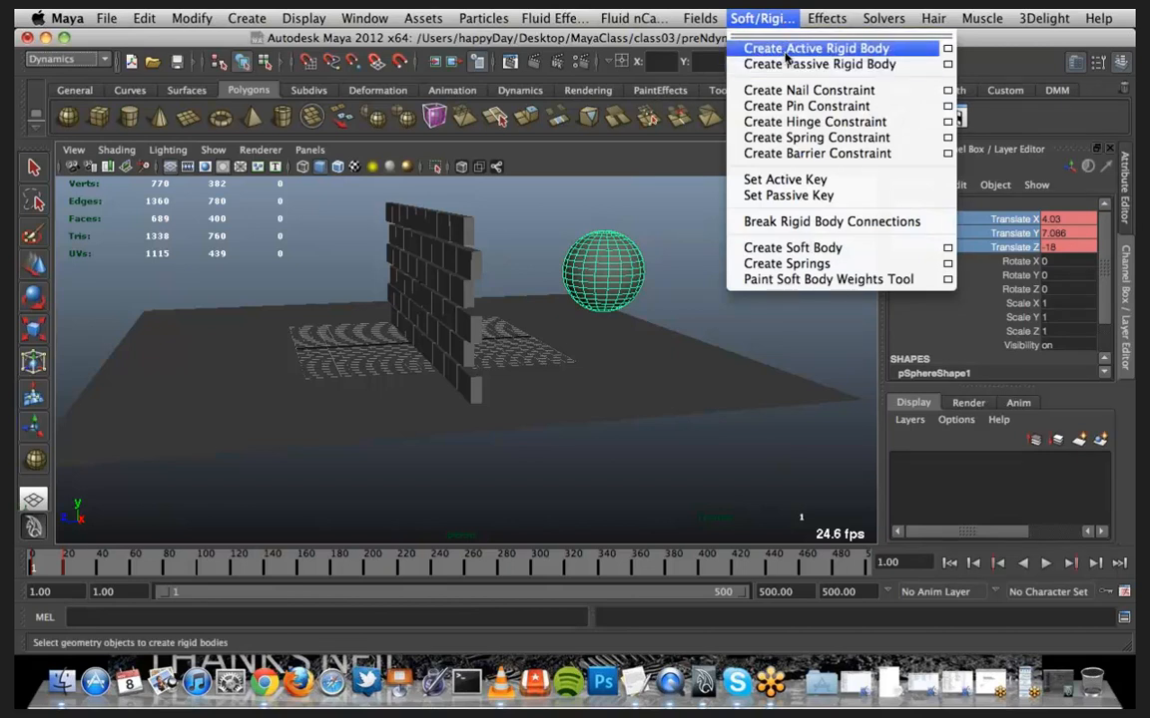
click(787, 50)
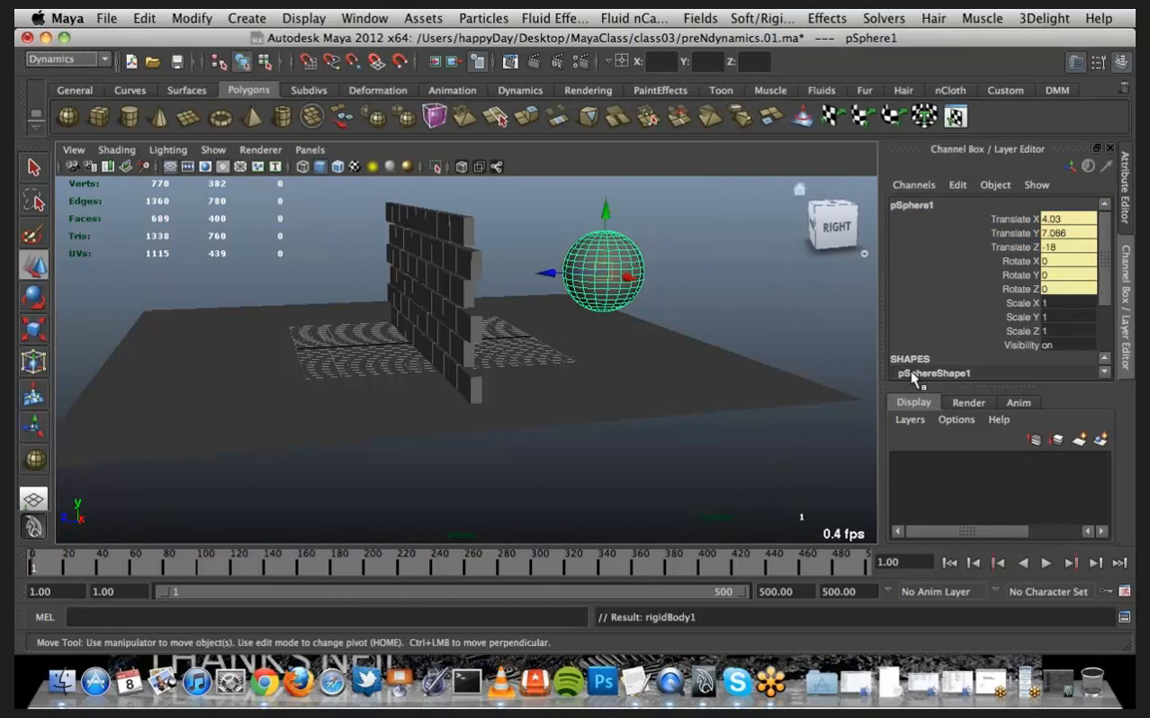
click(948, 562)
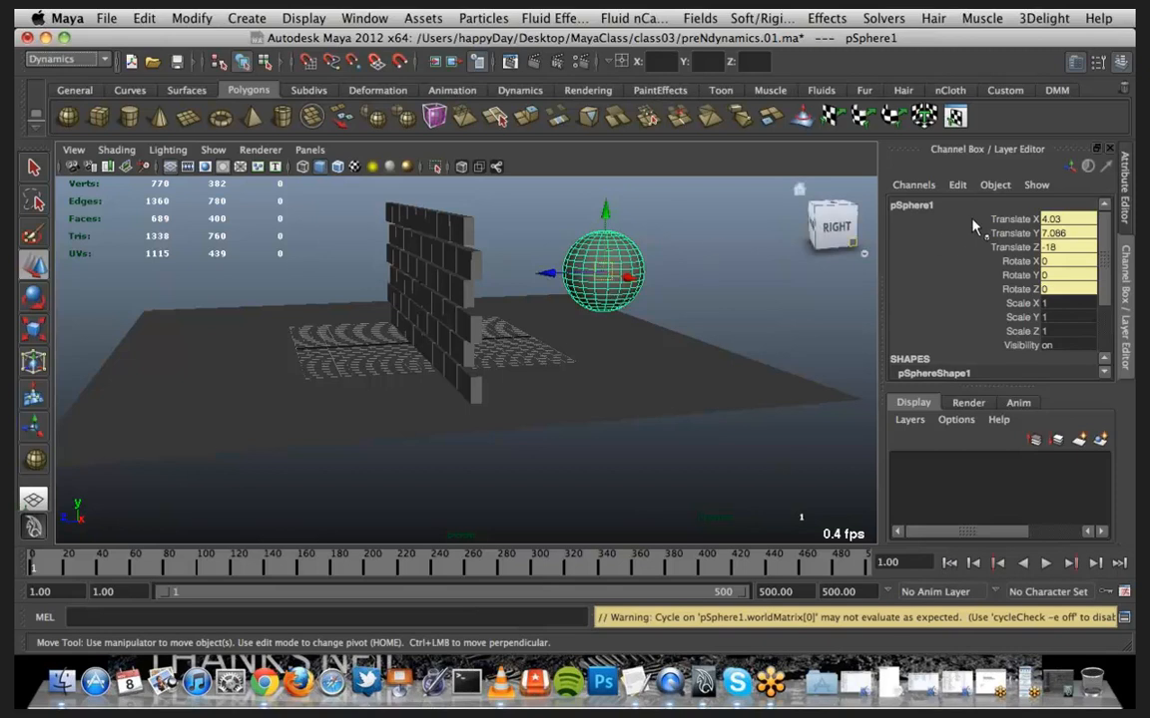
Try to break the connections on the sphere's Translate X, Y and Z channels
drag(974, 225, 980, 235)
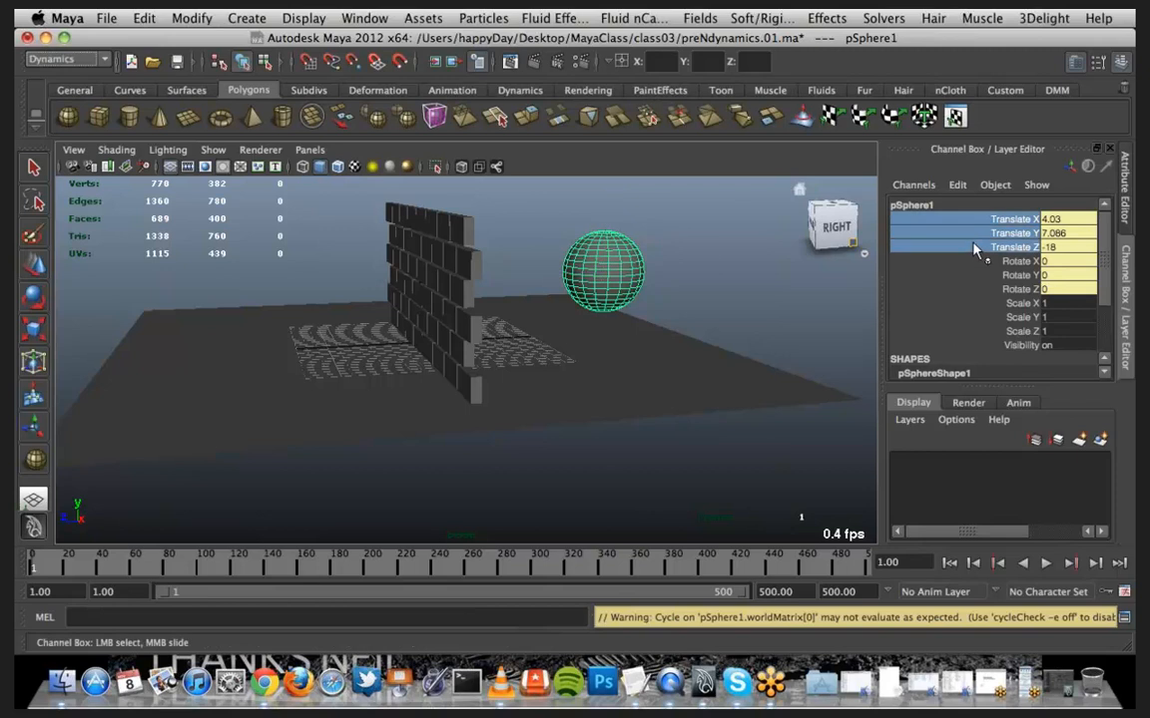
right_click(967, 249)
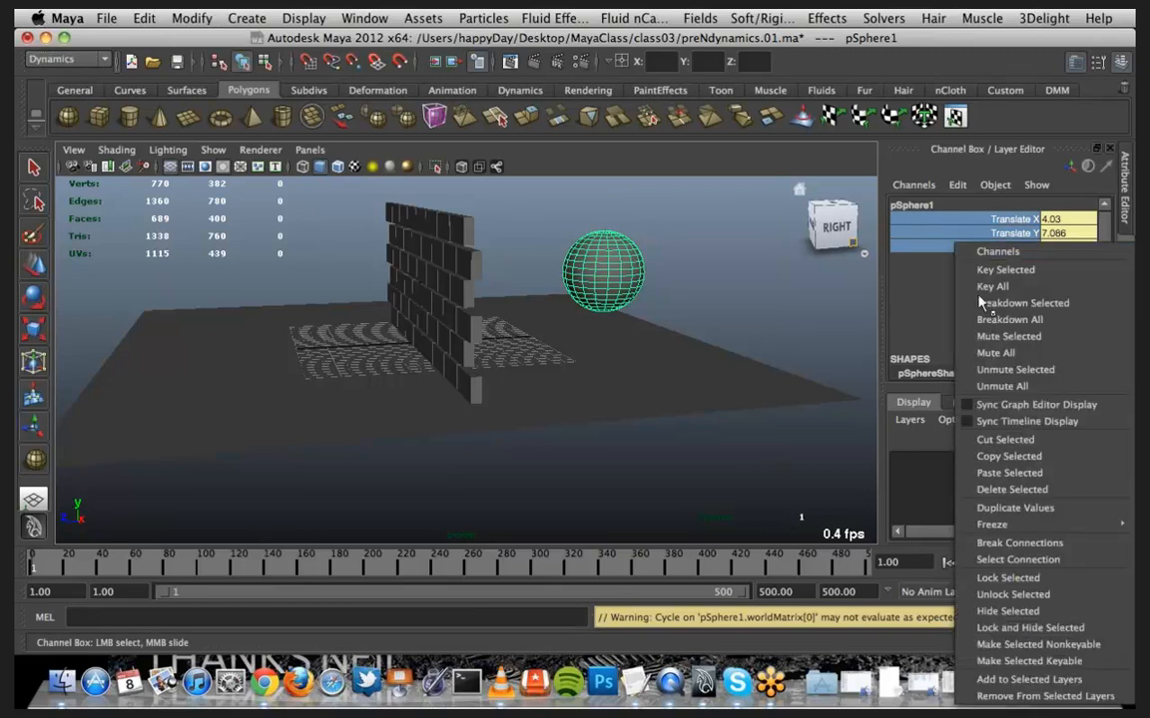
click(918, 226)
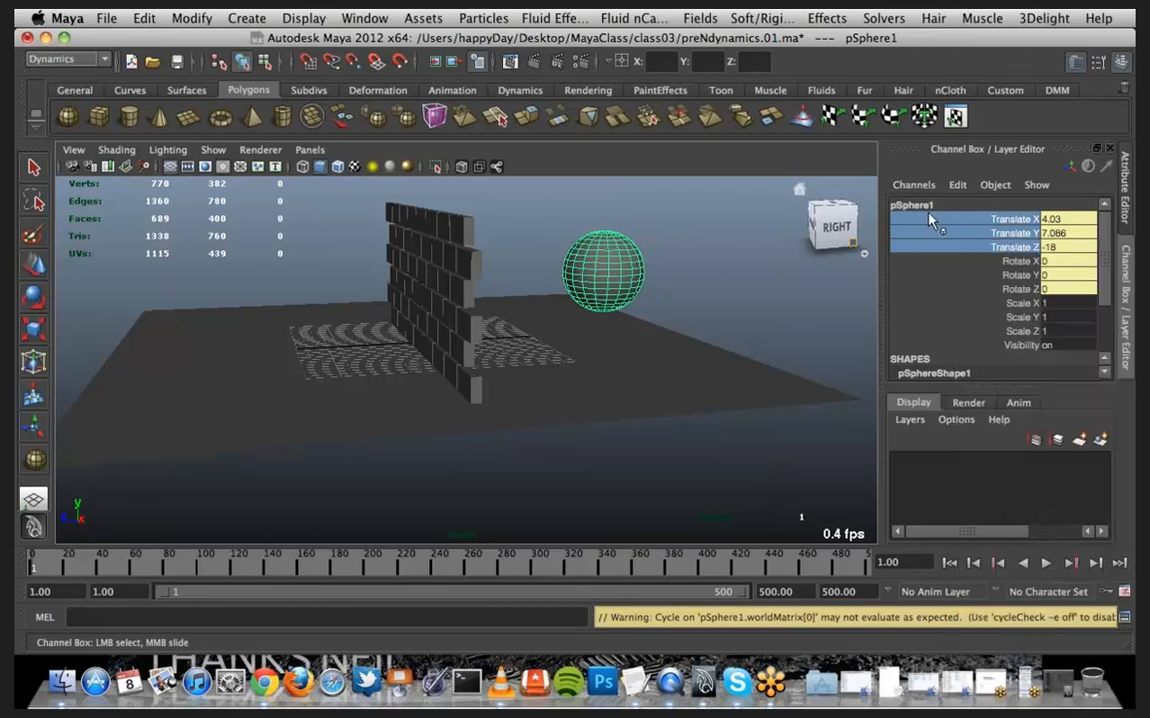
right_click(933, 221)
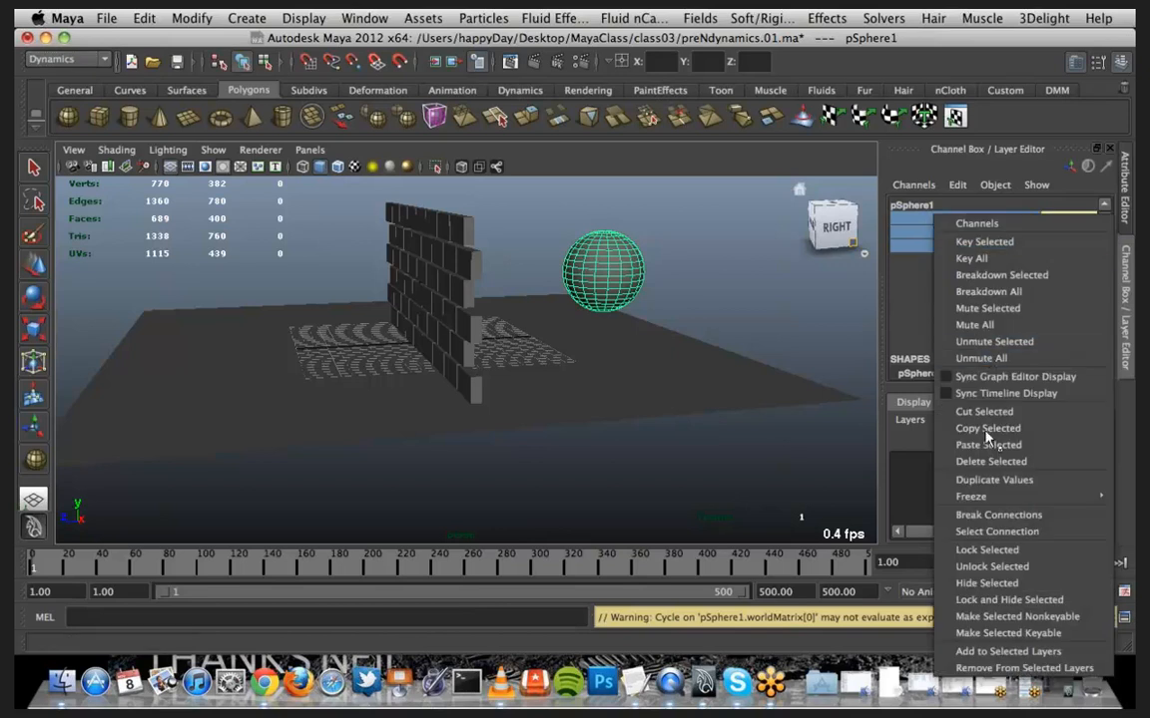
click(991, 515)
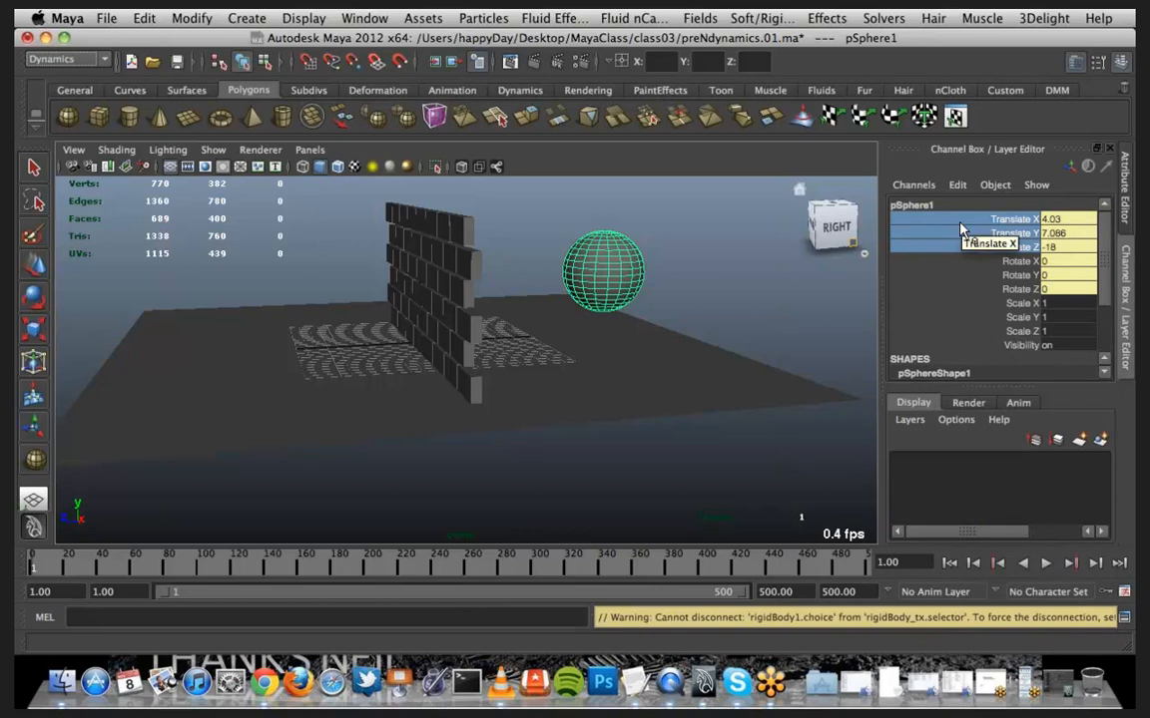
right_click(935, 228)
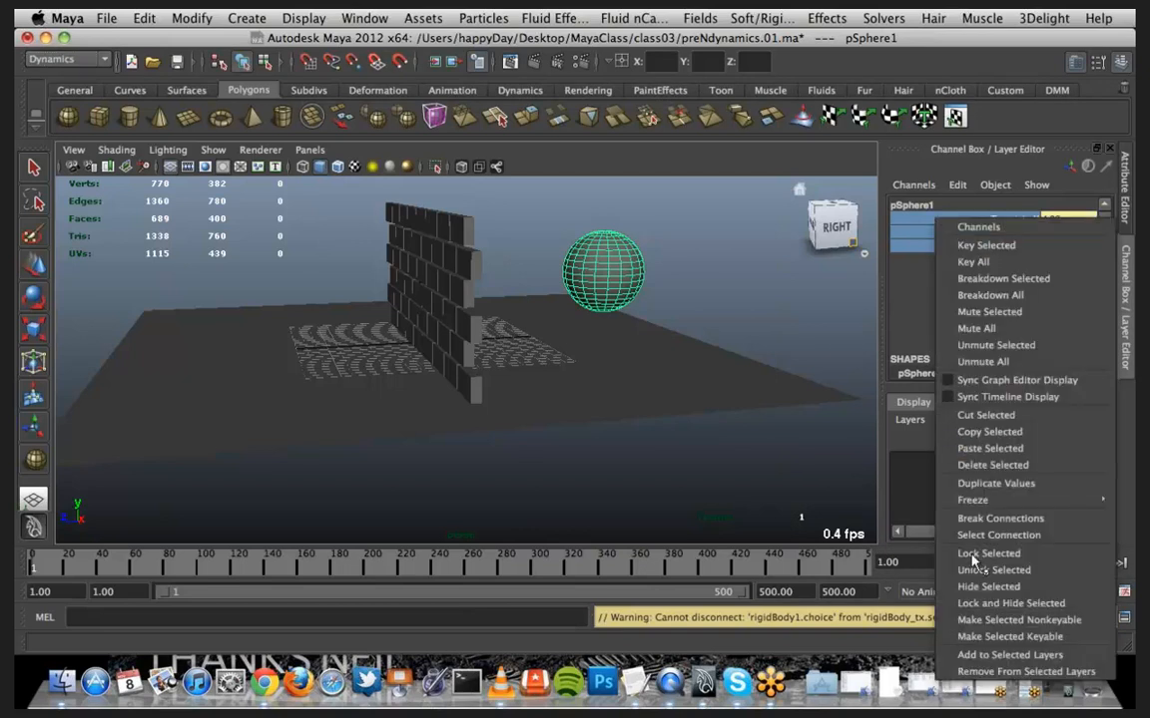
click(993, 518)
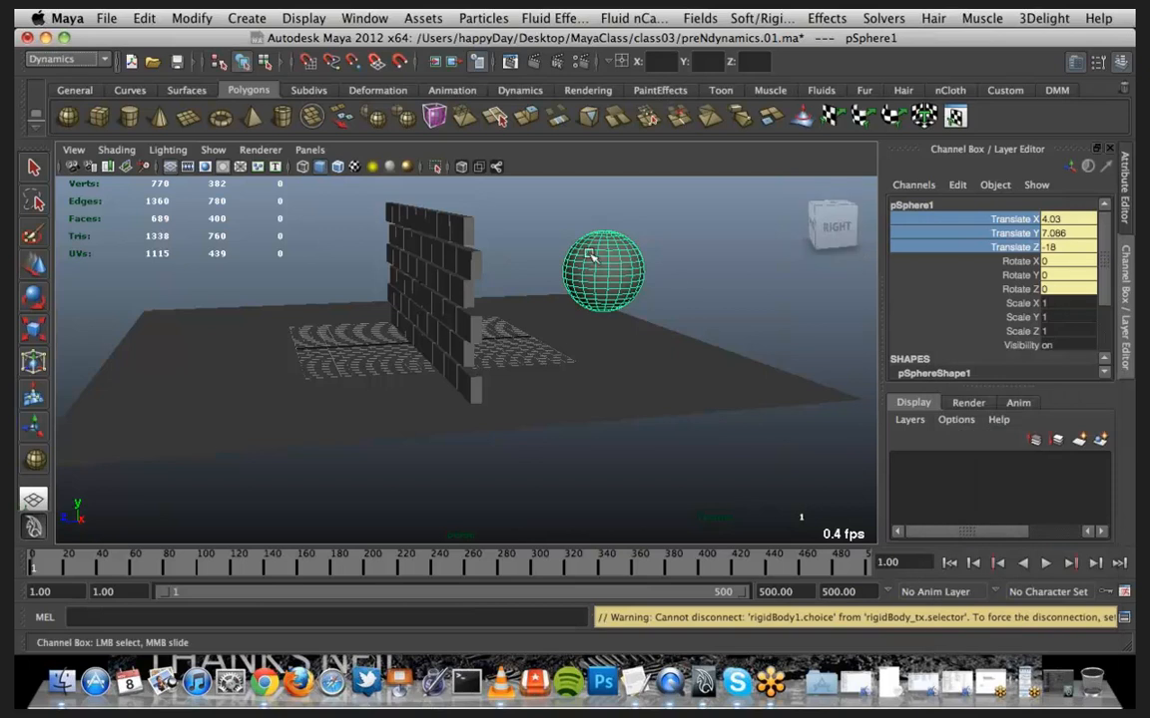
Scrub the first frames to check whether the sphere moves, and delete the sphere
key(w)
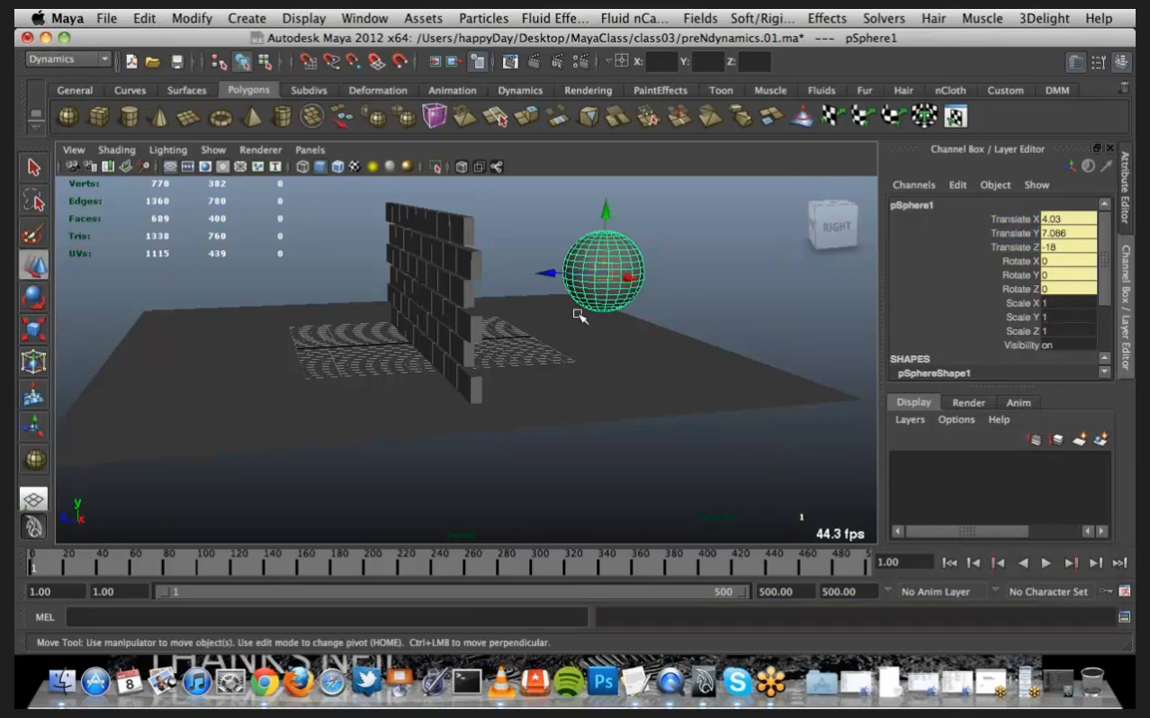
mouse_move(48, 565)
mouse_down()
mouse_move(71, 558)
mouse_move(30, 556)
mouse_up()
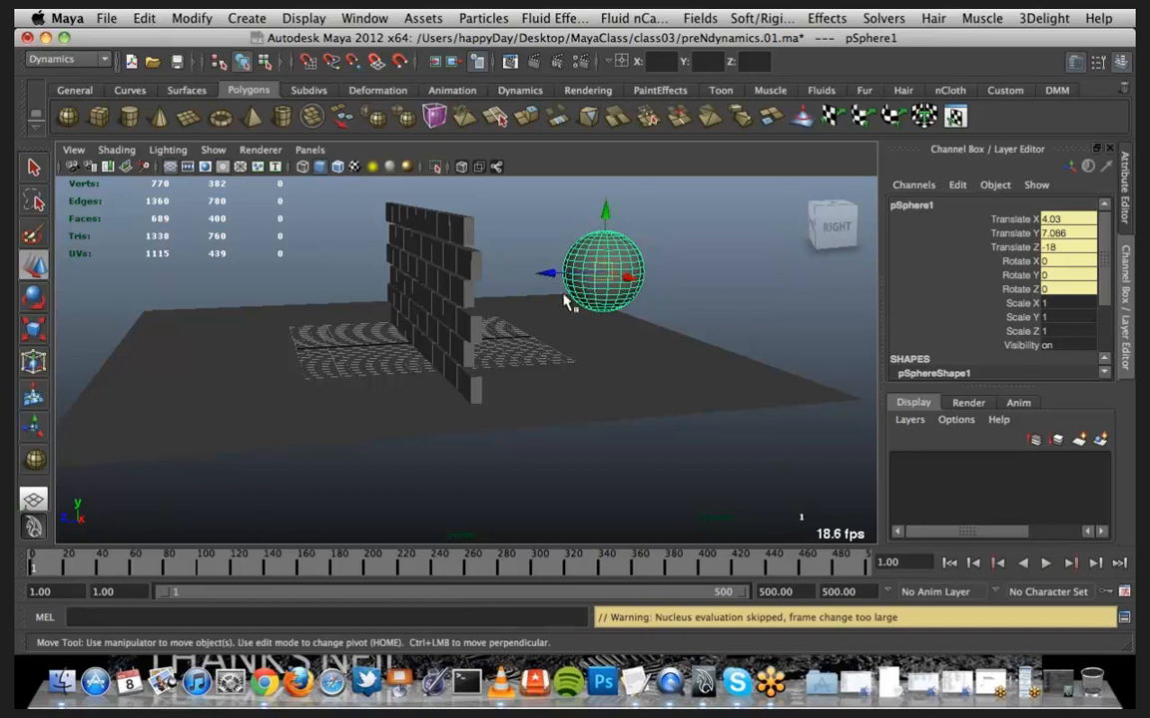
key(Delete)
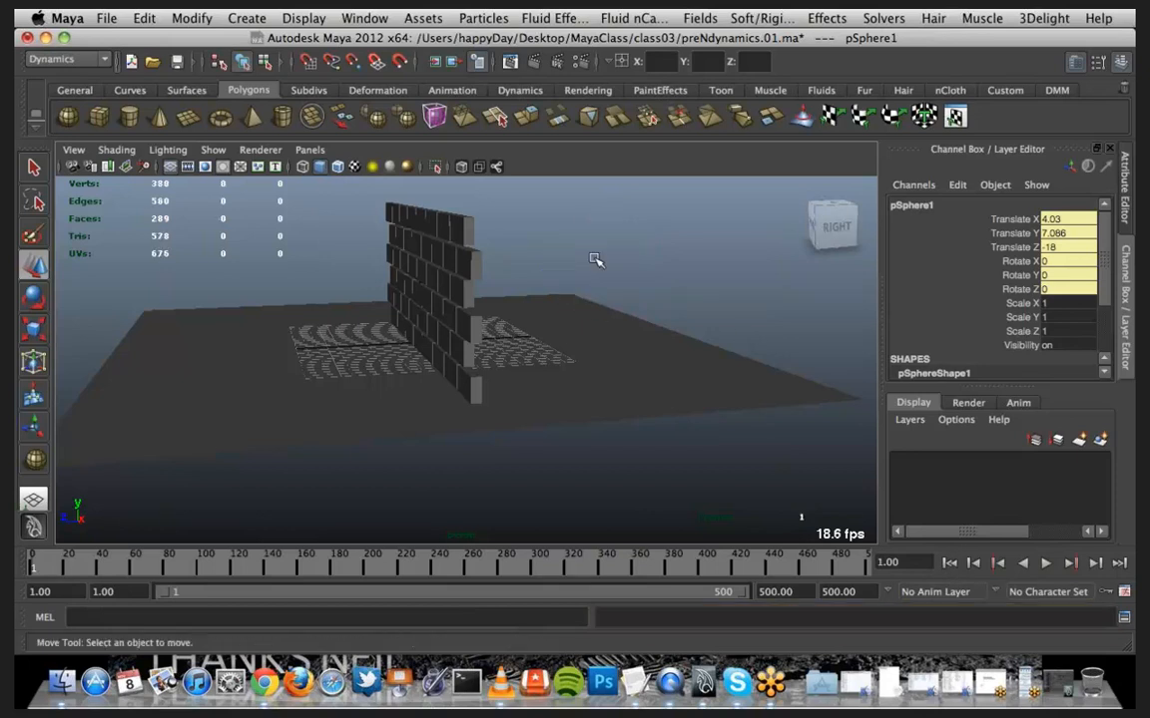
Create a polygon sphere on the ground behind the brick wall at about X 2.7, Z -21.3
key(space)
click(496, 195)
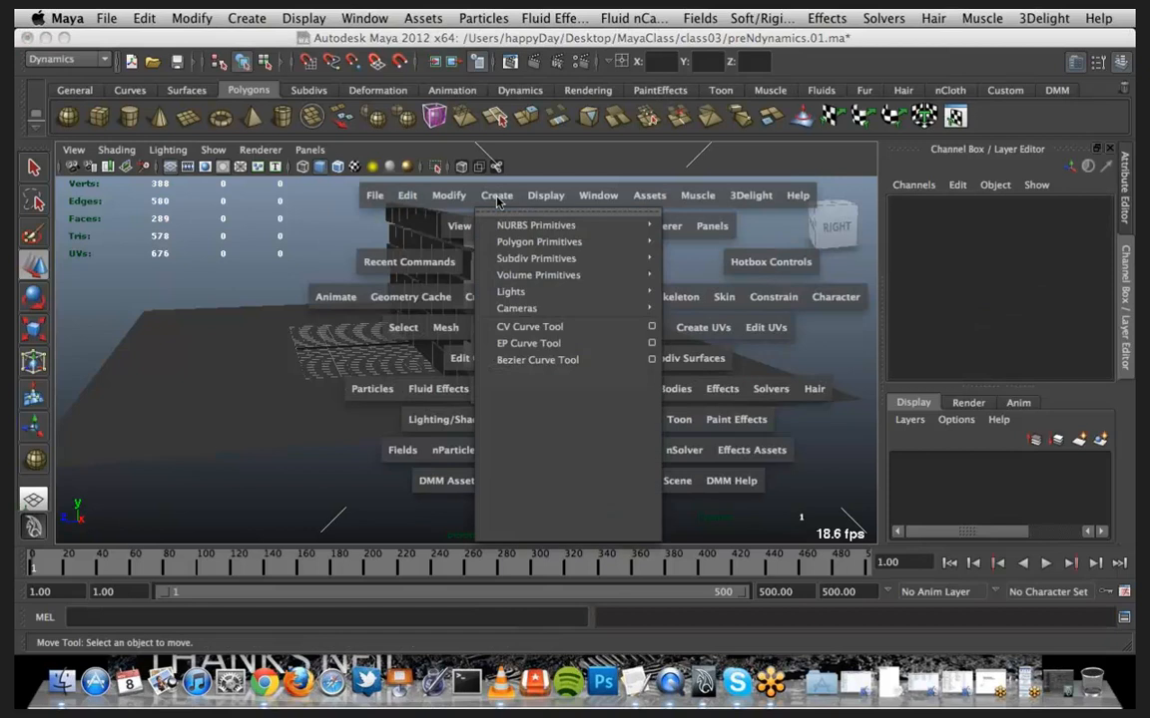
mouse_move(599, 242)
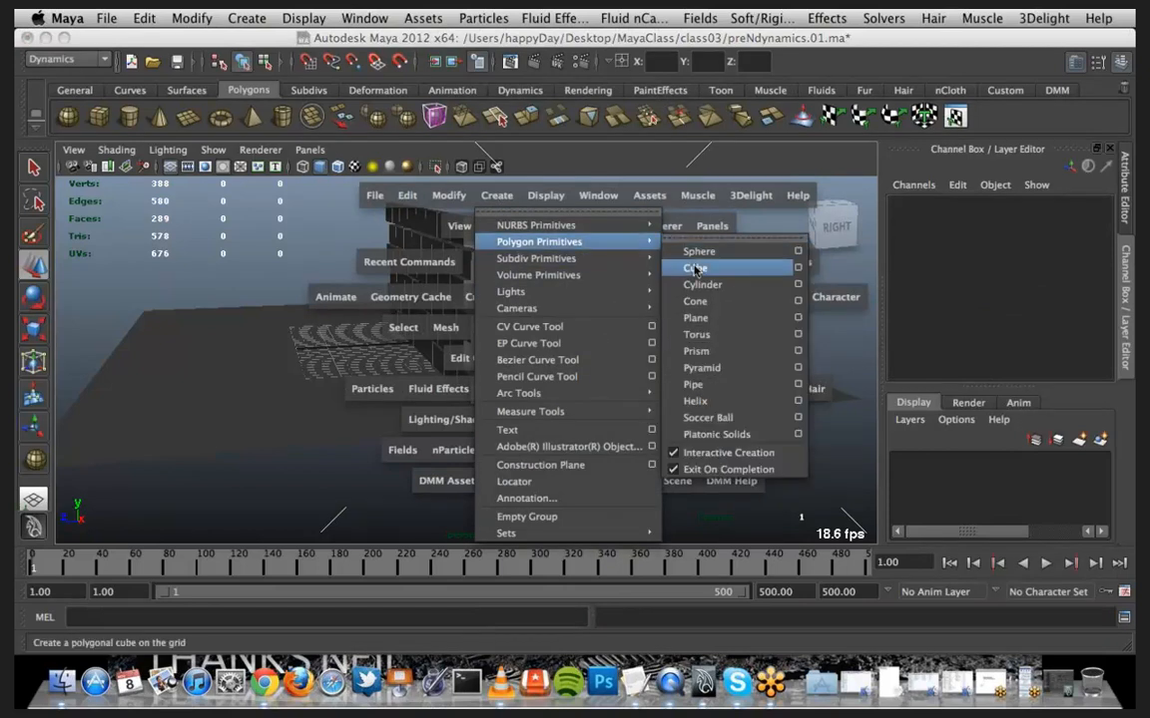
click(691, 266)
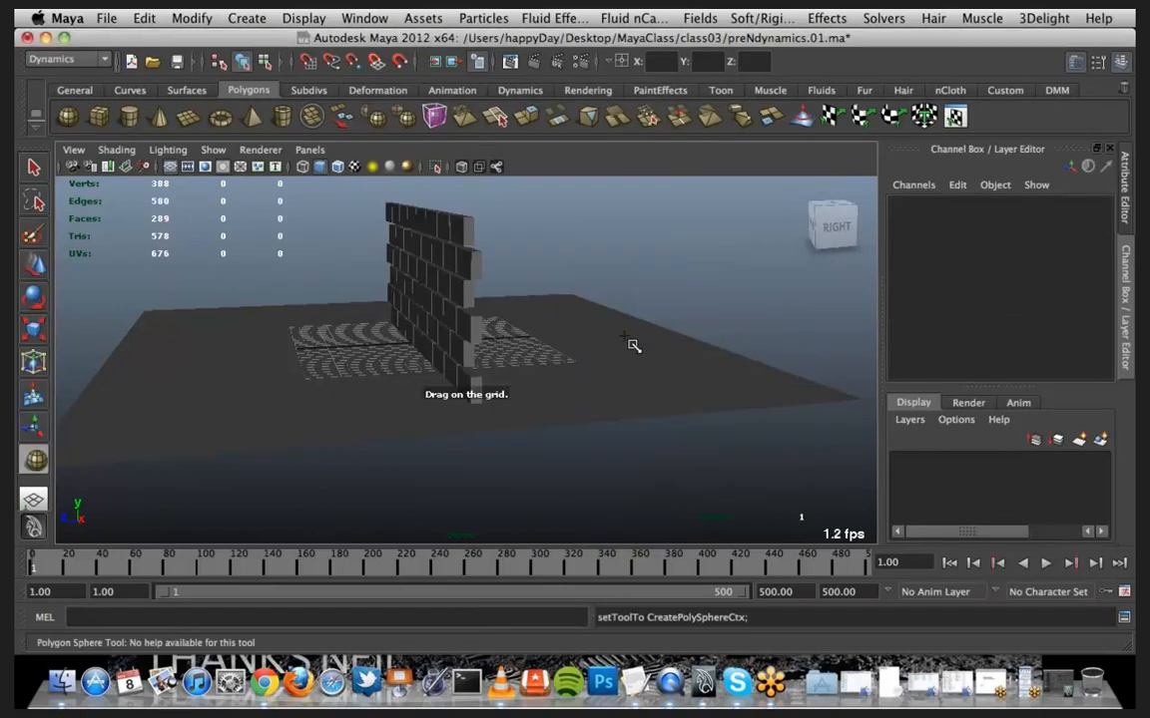
drag(626, 334, 663, 345)
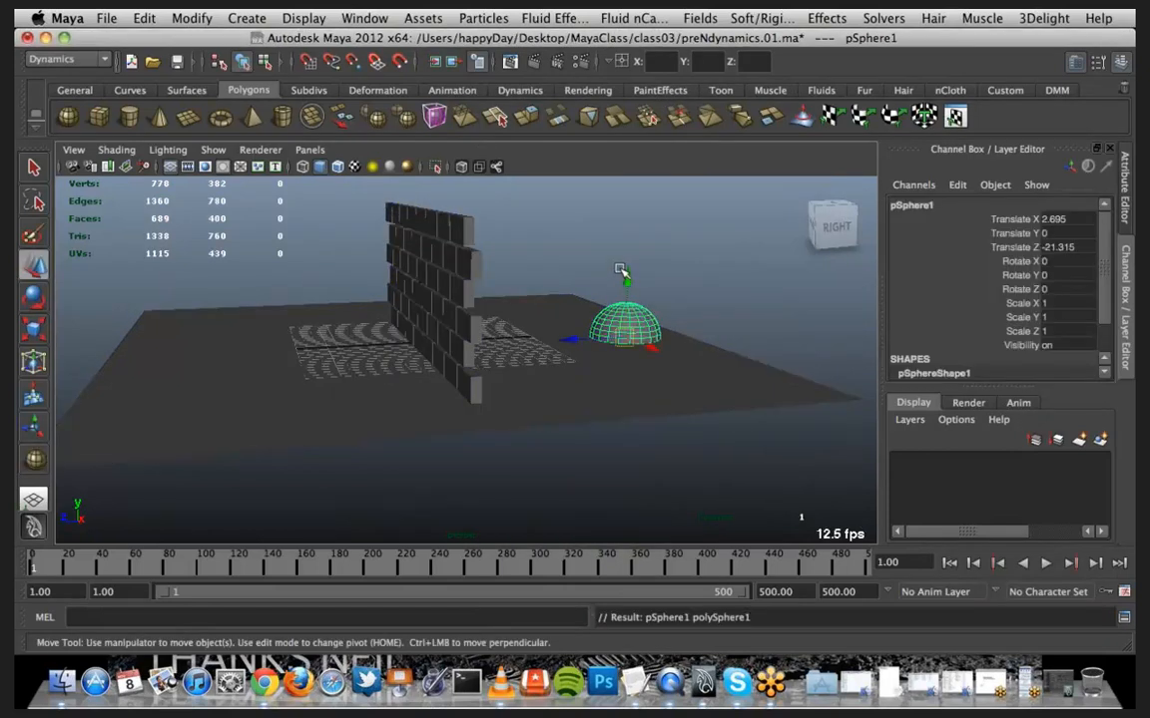
Raise the new sphere to about Y 6.44 and scale it uniformly to about 1.34
drag(621, 271, 631, 217)
key(r)
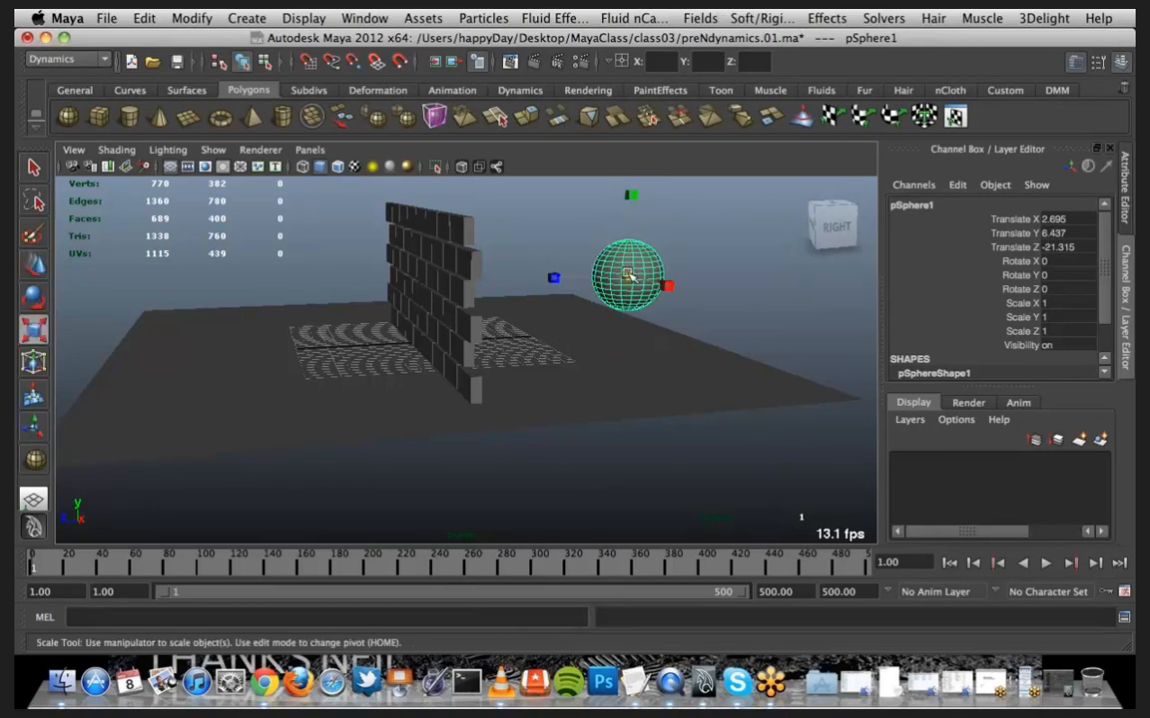
drag(628, 276, 668, 272)
Make the new sphere an active rigid body and try to break the connections on its Translate X, Y and Z channels
click(760, 18)
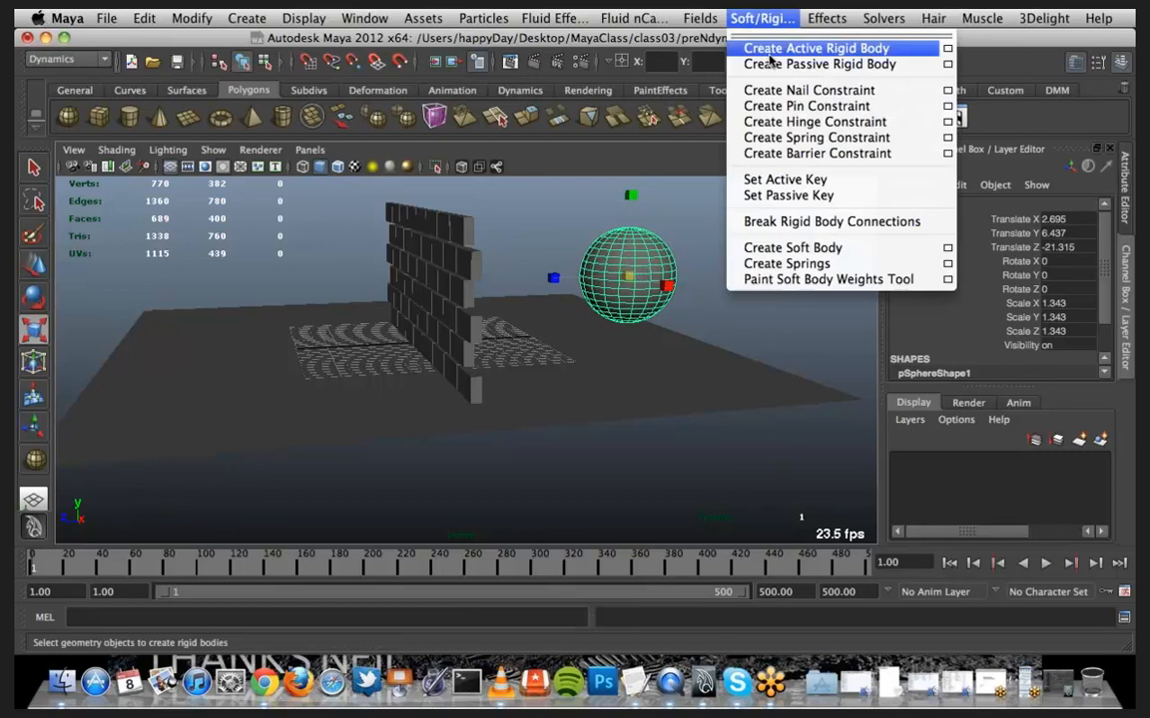
click(771, 52)
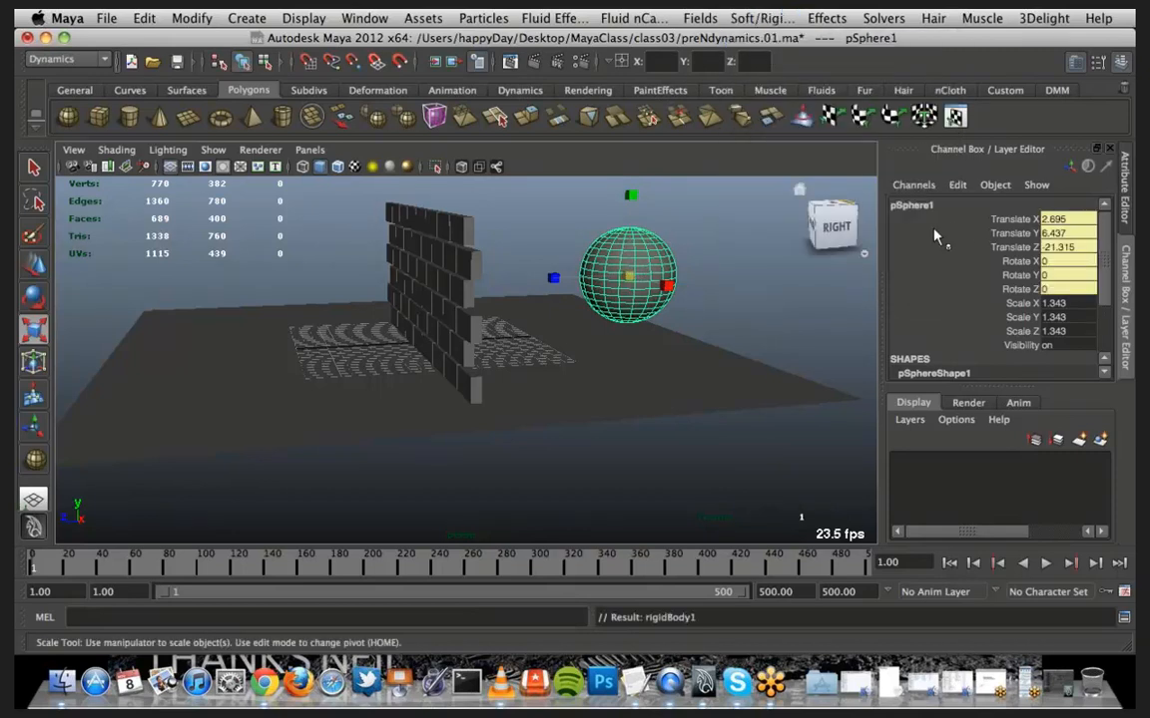
drag(963, 225, 966, 250)
right_click(958, 252)
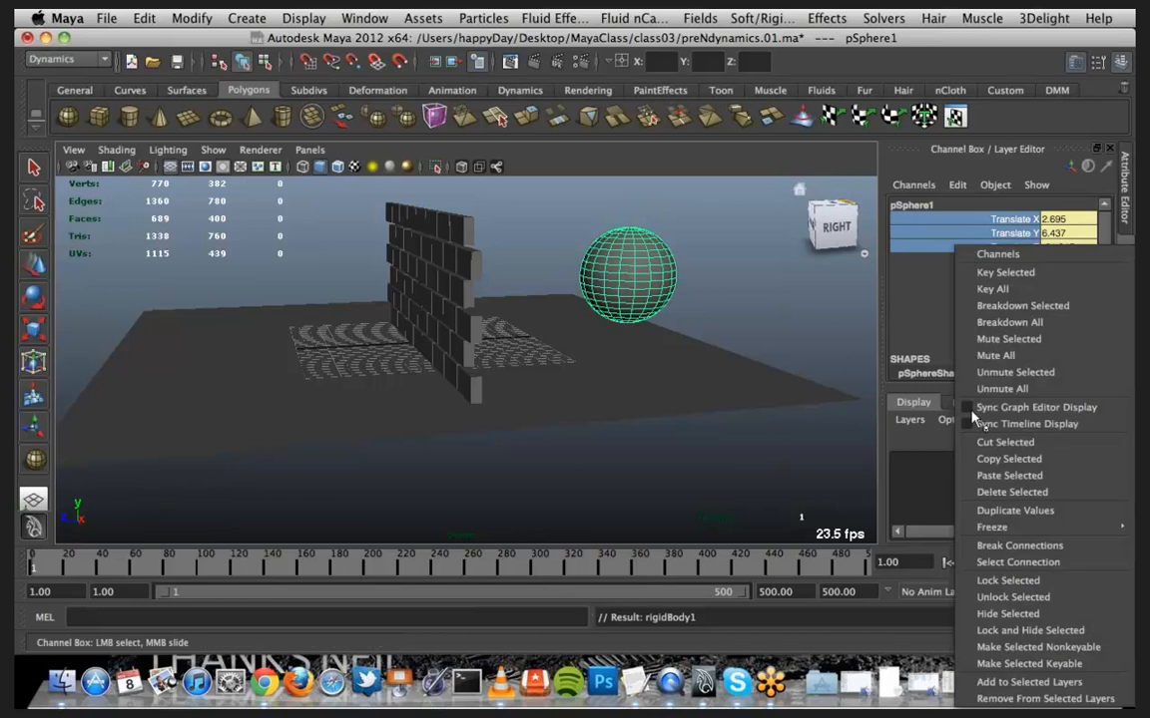
click(985, 547)
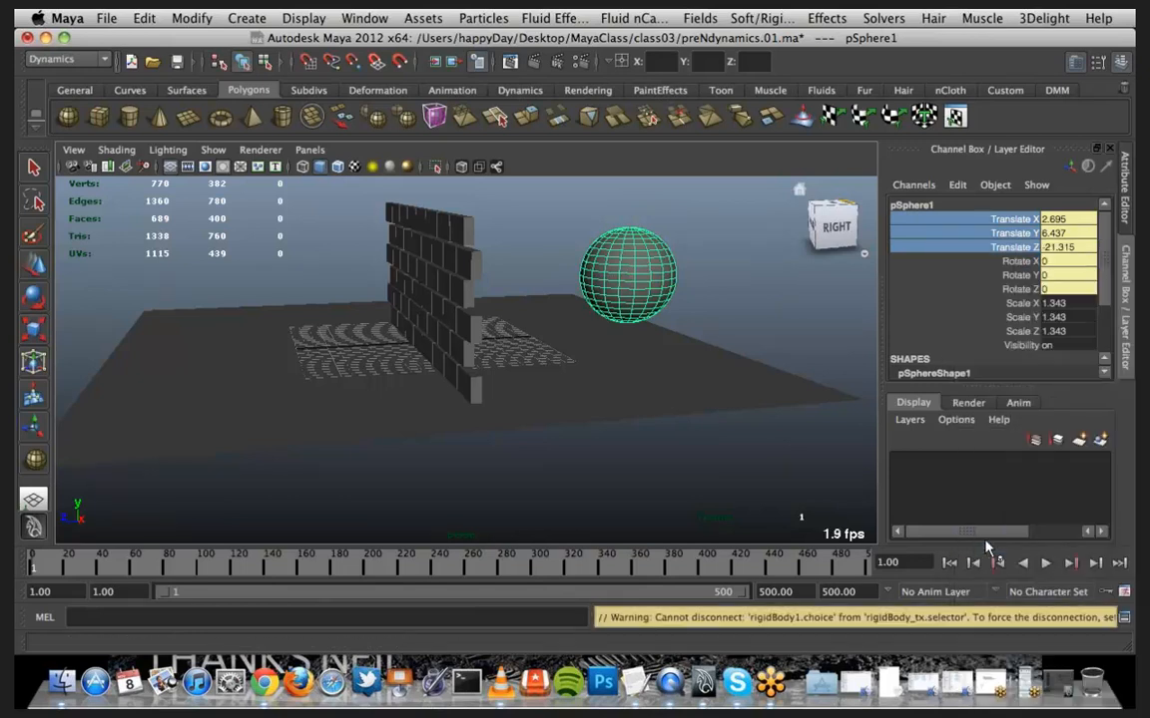
right_click(966, 249)
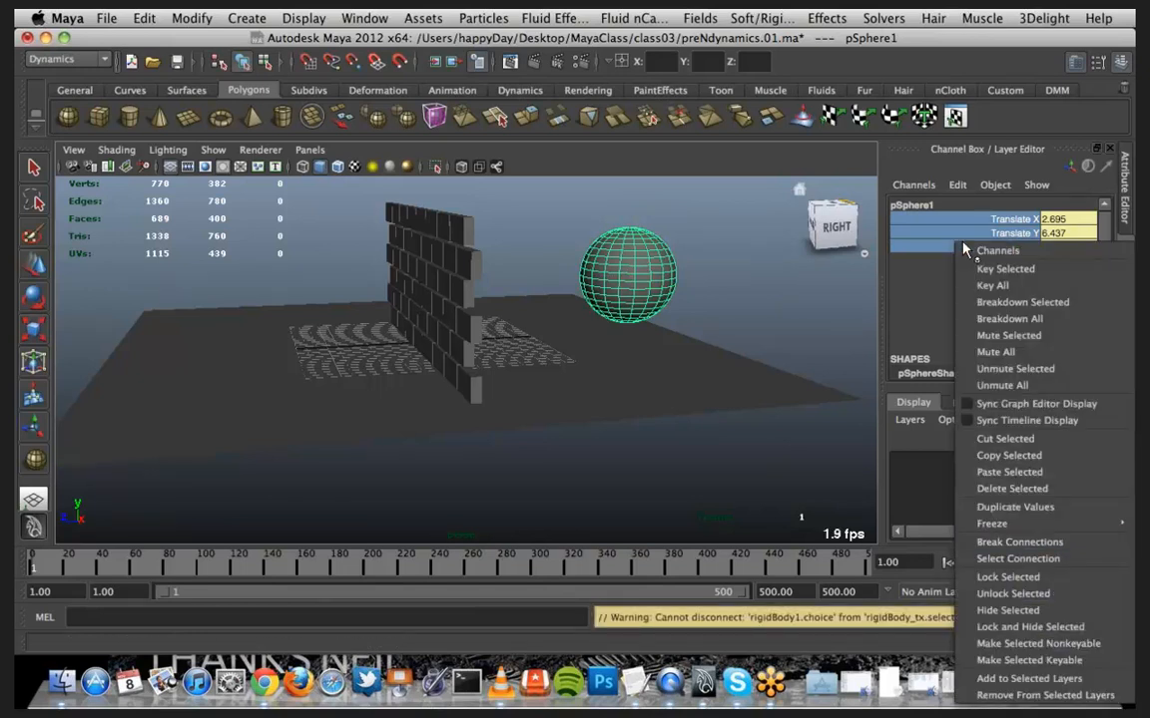
click(1018, 542)
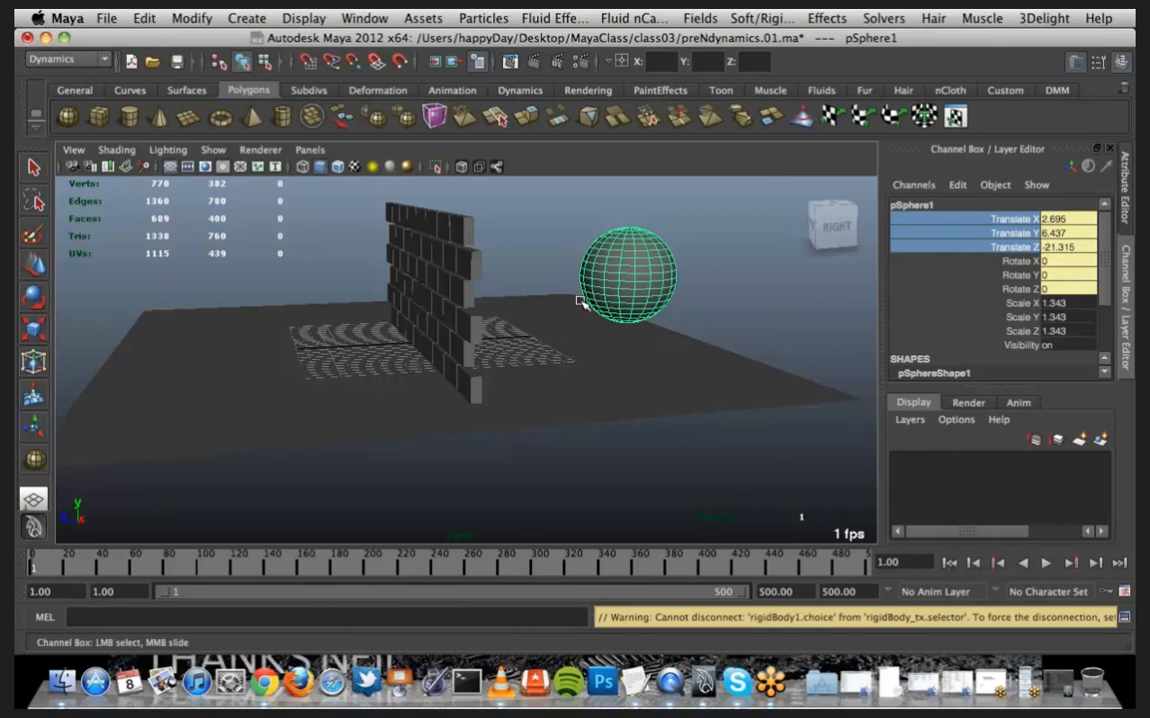
Try again to break the connections on the sphere's Translate X, Y and Z channels
alt+drag(565, 308, 482, 300)
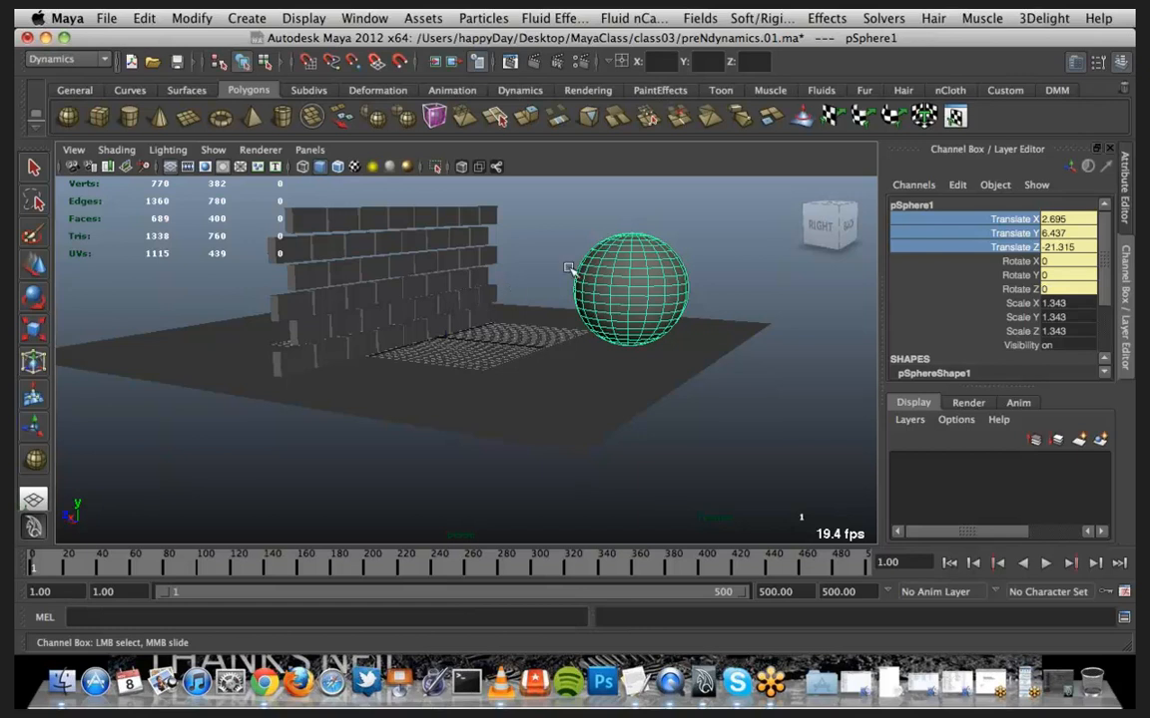
alt+drag(559, 250, 703, 272)
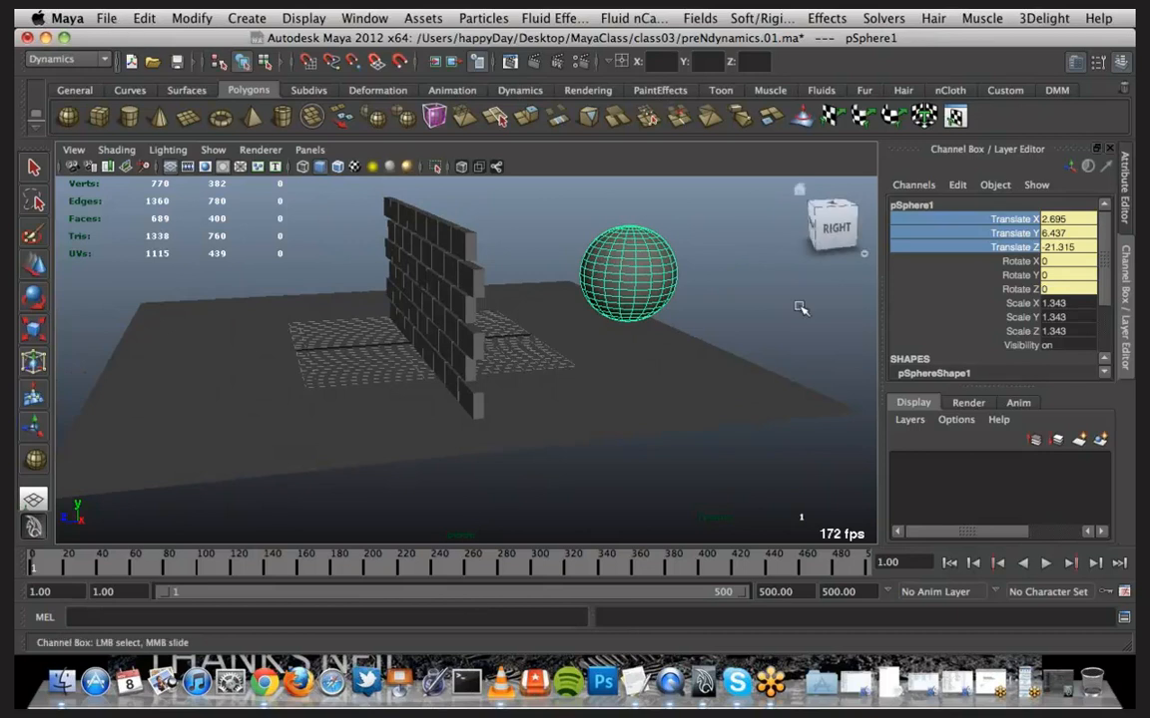
right_drag(983, 248, 973, 539)
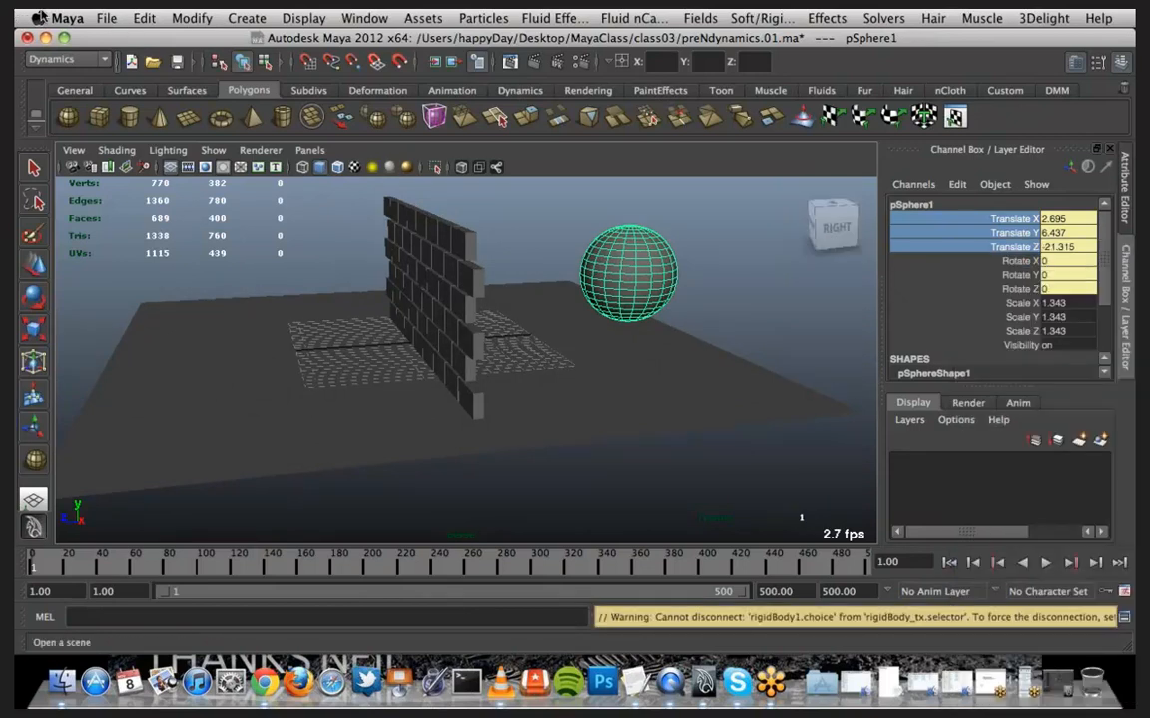
Delete the rigid-body sphere behind the brick wall
click(107, 19)
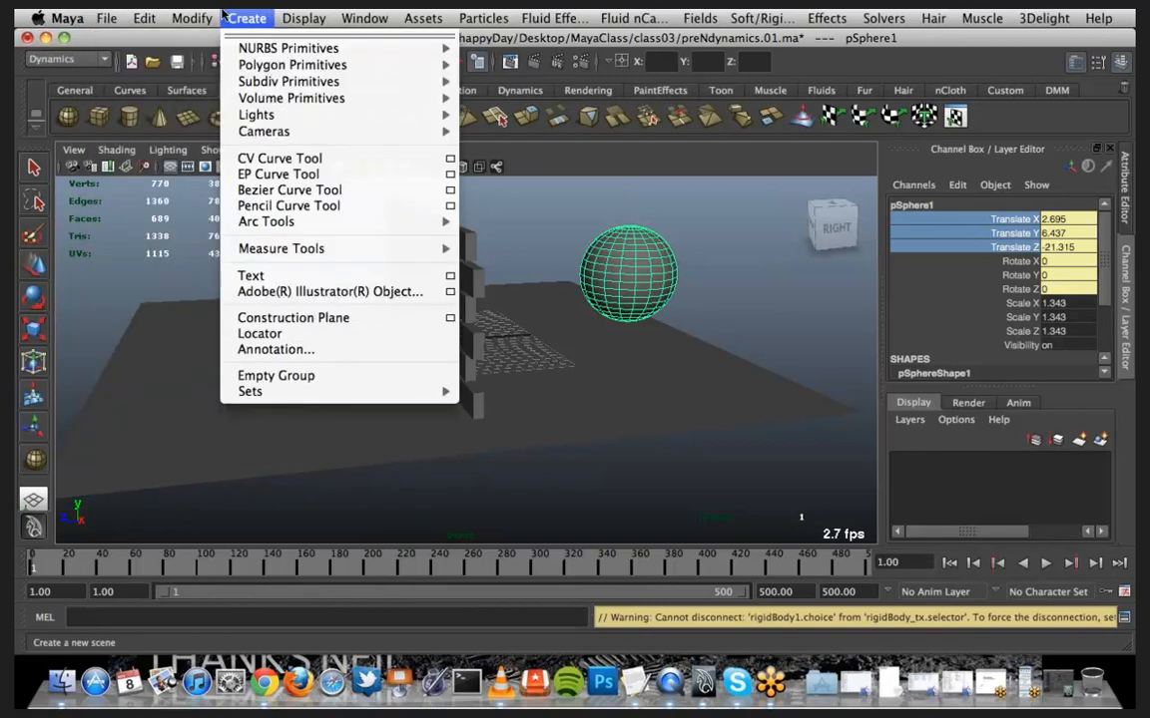
click(141, 18)
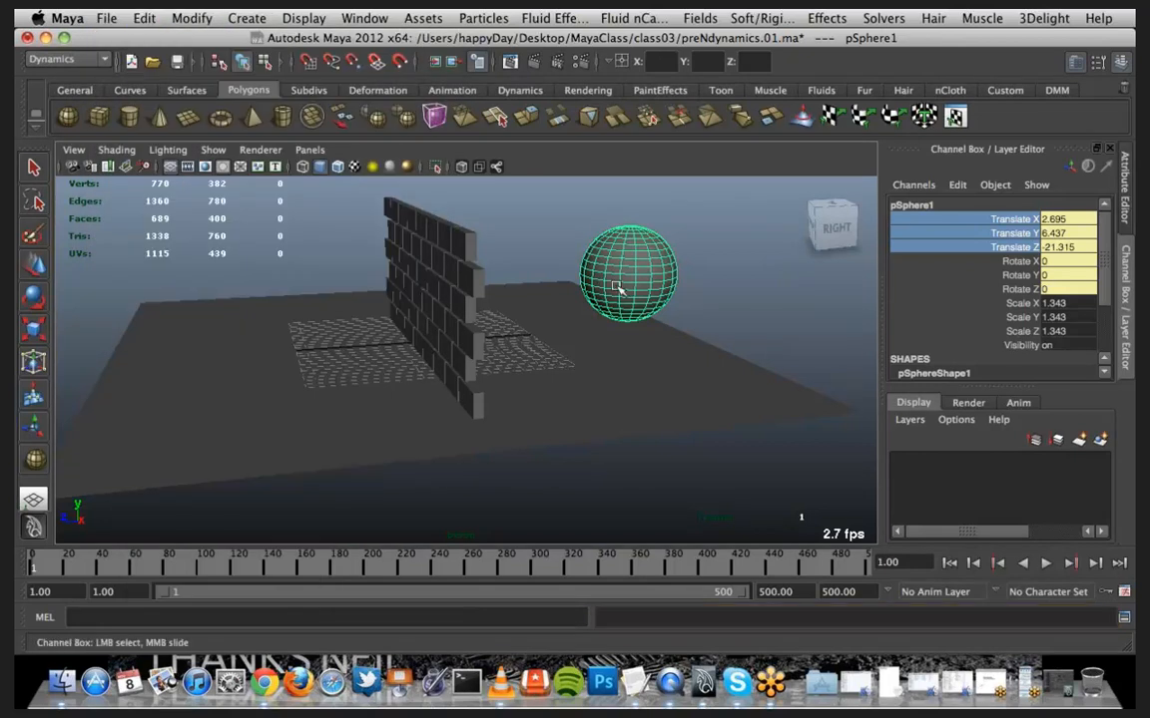
alt+drag(552, 278, 570, 308)
key(Delete)
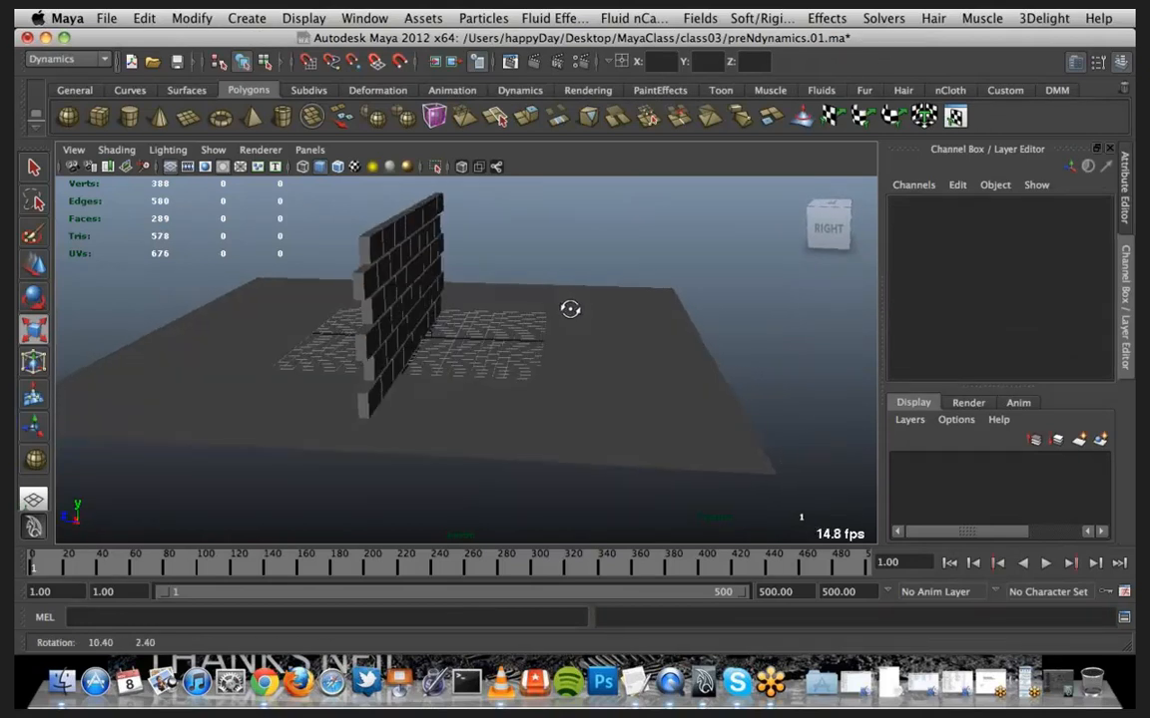
Create a polygon sphere with a radius of about 4 on the ground behind the brick wall at X 5, Z -19
key(r)
key(space)
drag(521, 230, 721, 288)
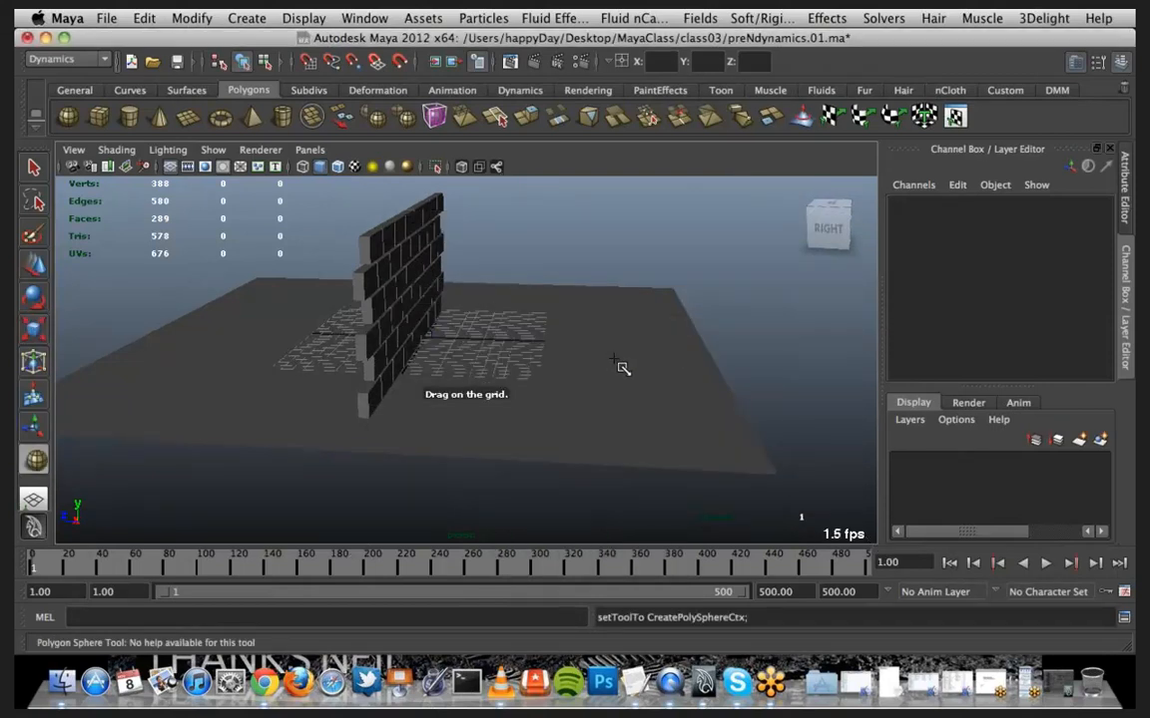
drag(621, 367, 666, 370)
key(w)
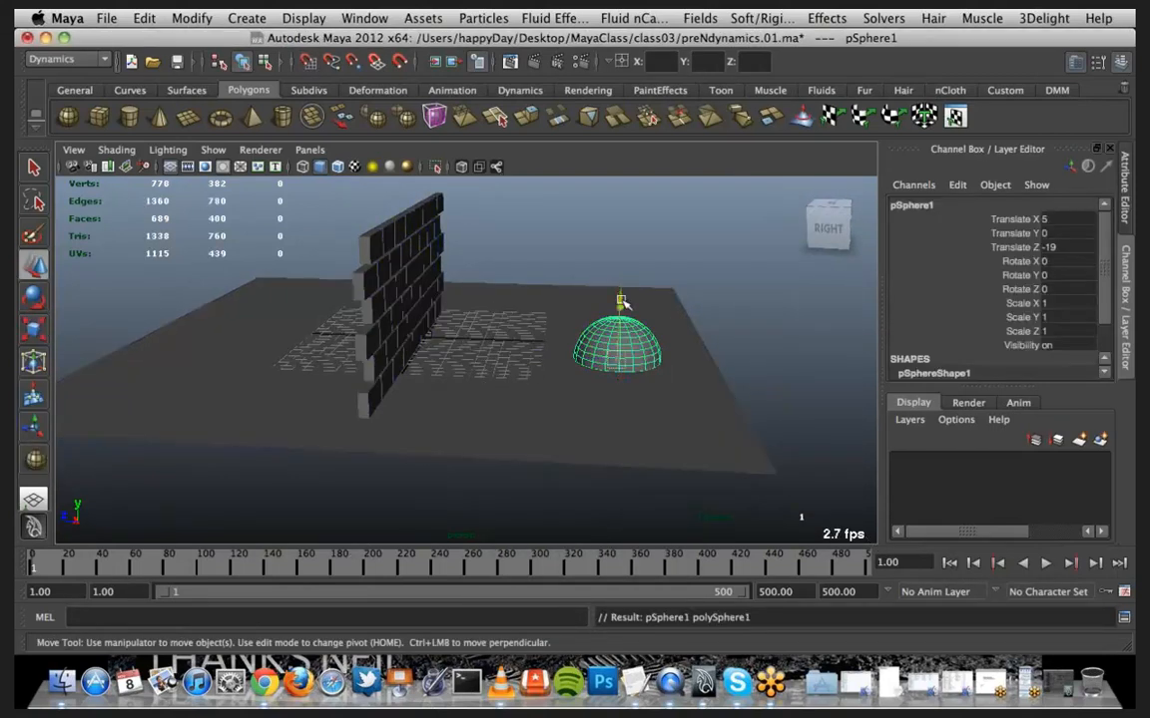
Raise the new sphere to about Y 6.84 and make it a passive rigid body
drag(616, 334, 622, 224)
mouse_move(557, 337)
alt+mouse_down()
mouse_move(432, 318)
mouse_move(578, 345)
mouse_move(558, 343)
alt+mouse_up()
click(761, 18)
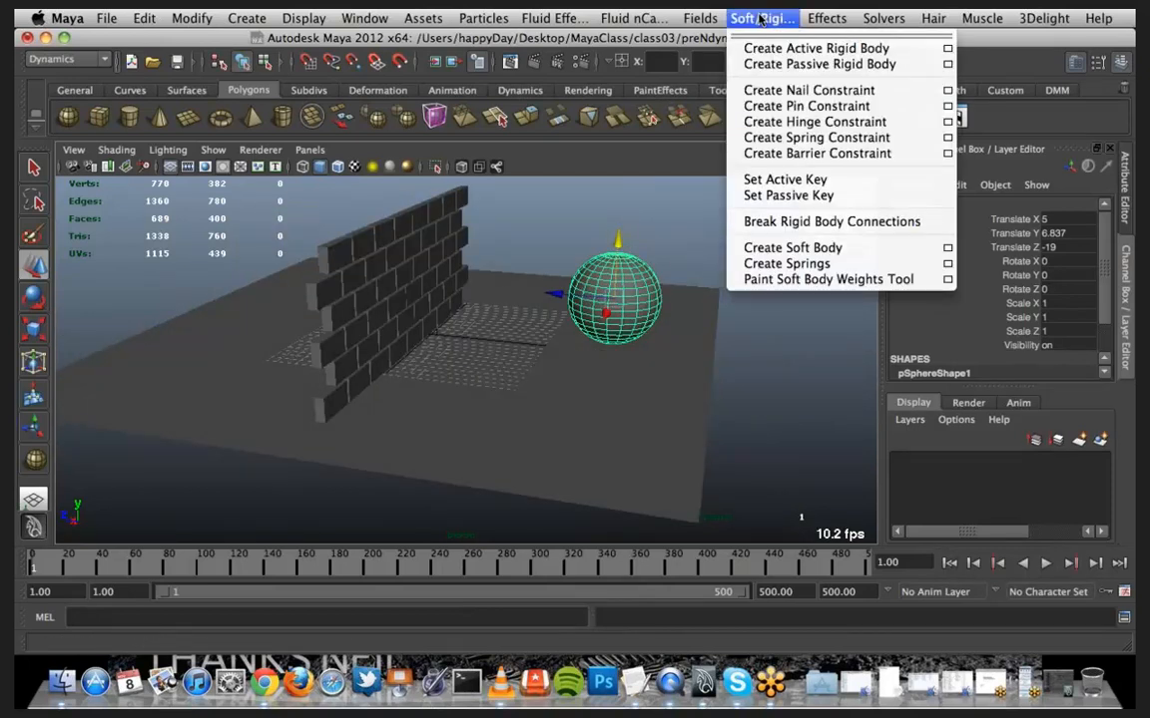
click(791, 64)
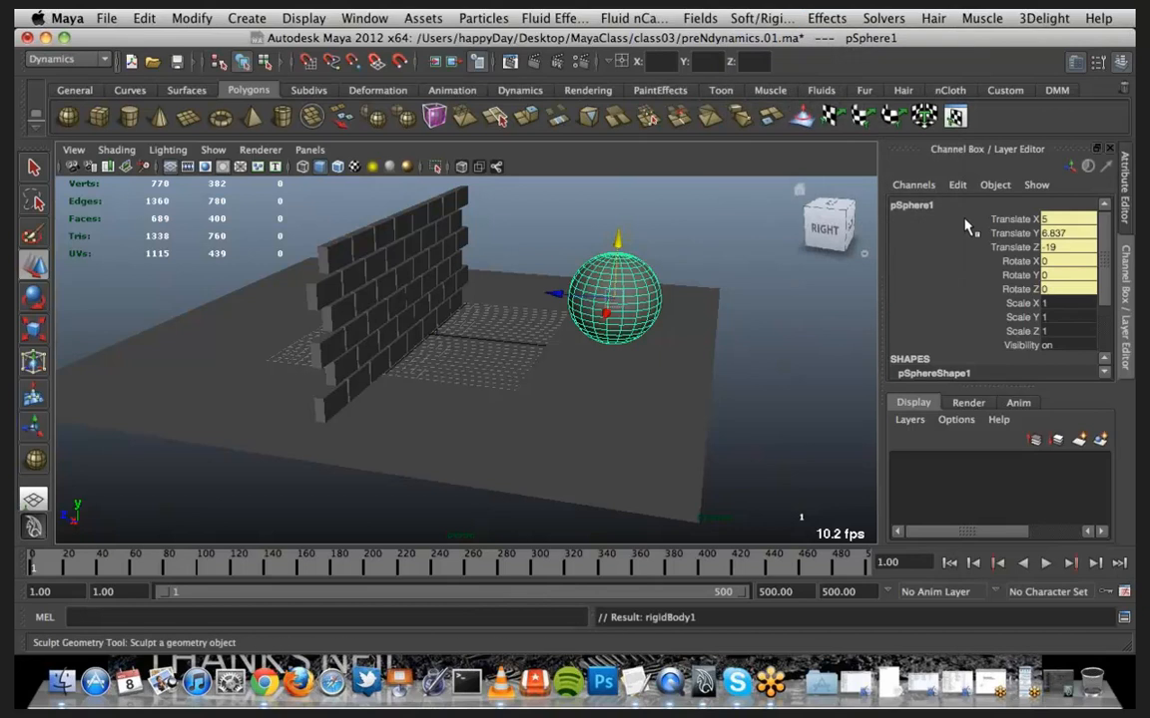
Try to break the connections on the passive sphere's Translate X, Y and Z channels and key them at frame 1
drag(970, 218, 970, 247)
right_click(970, 248)
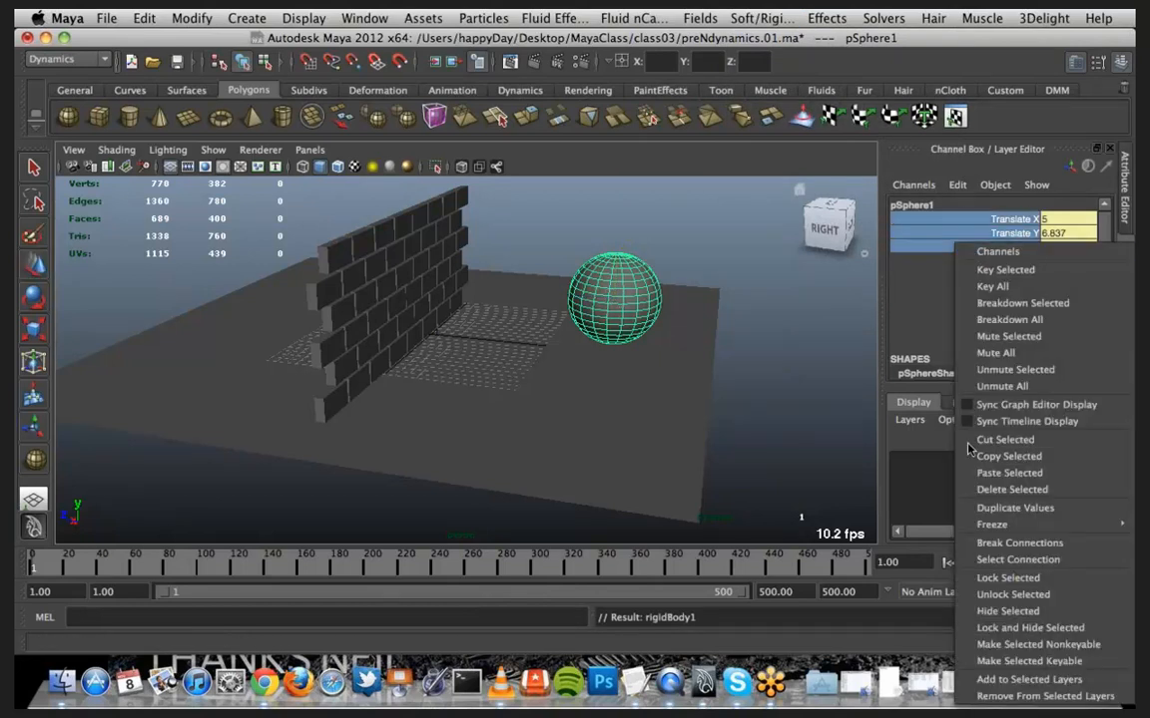
click(972, 545)
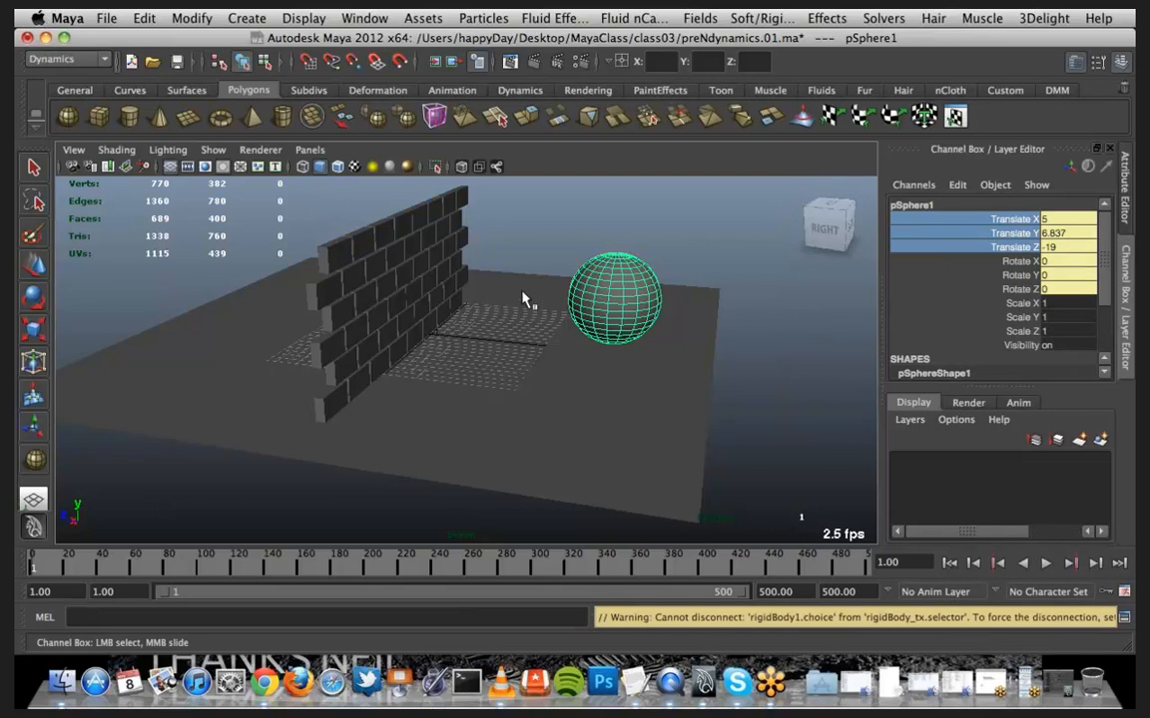
alt+drag(548, 312, 649, 359)
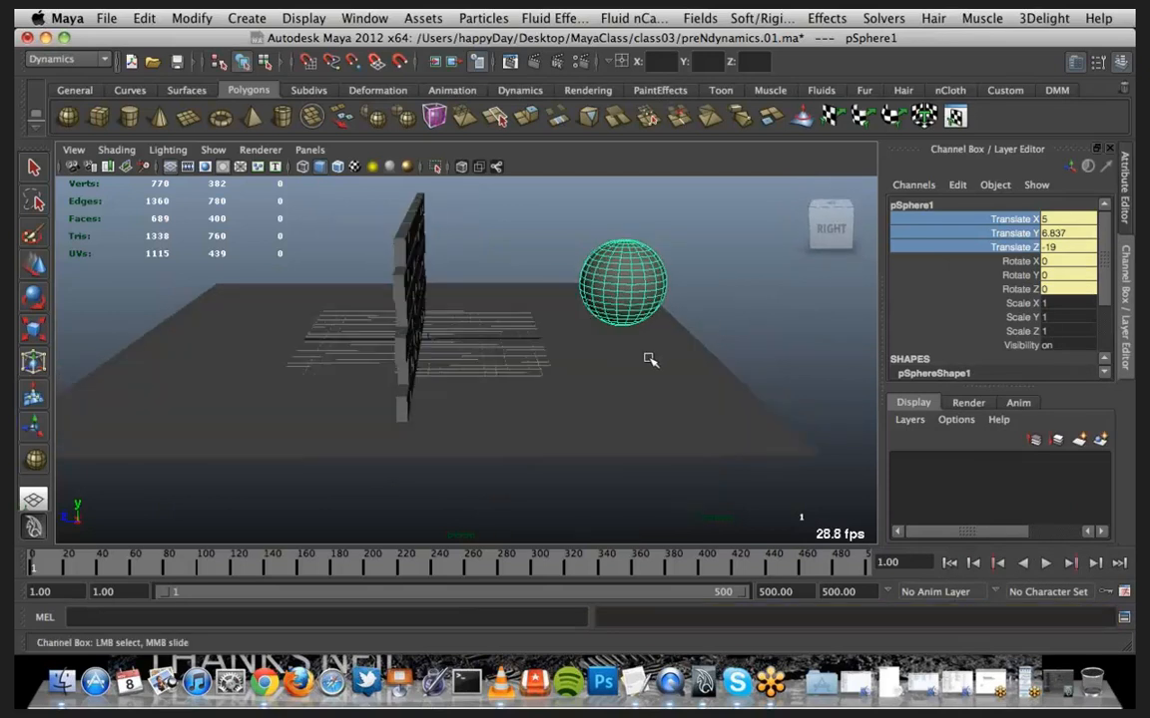
right_click(942, 256)
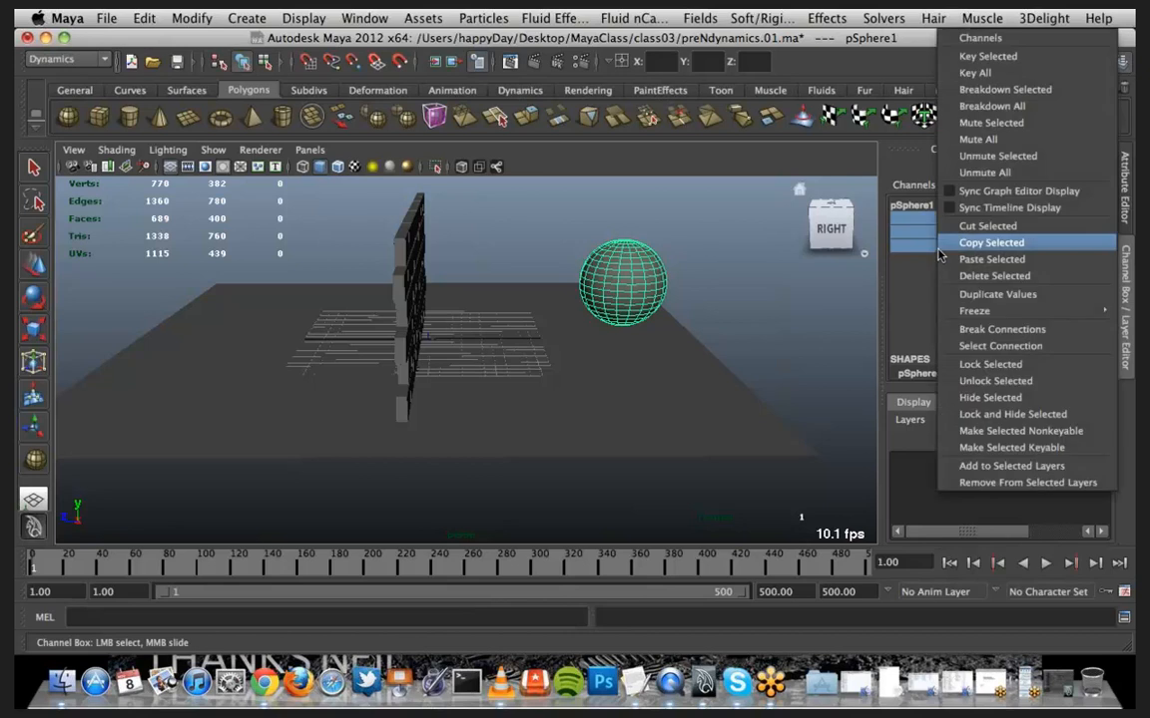
click(988, 72)
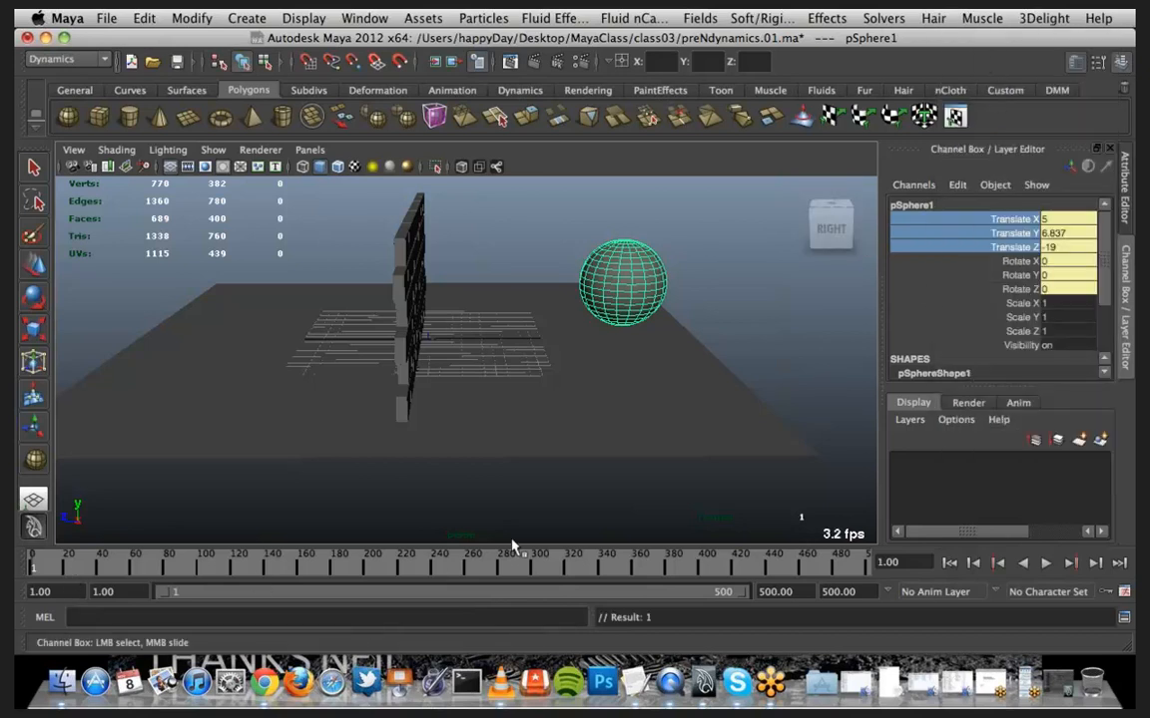
Undo the keying, the passive rigid body and the raise of the sphere, keeping the sphere itself
key(e)
click(584, 224)
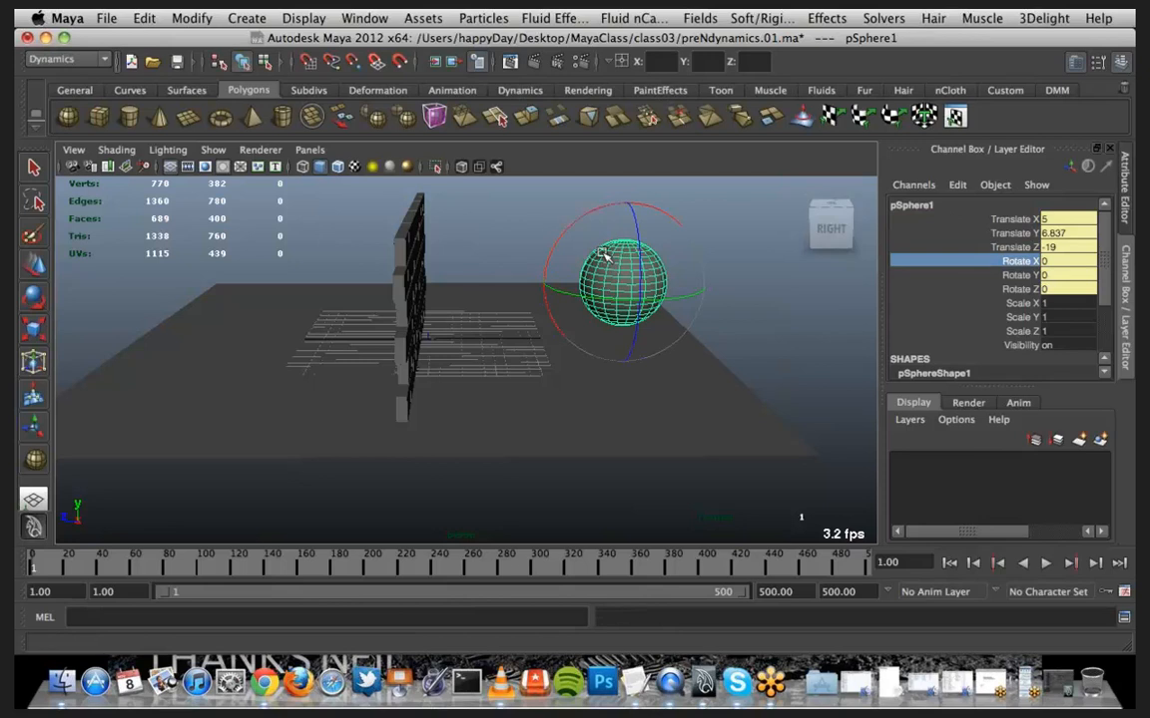
key(q)
key(z)
key(z)
key(z)
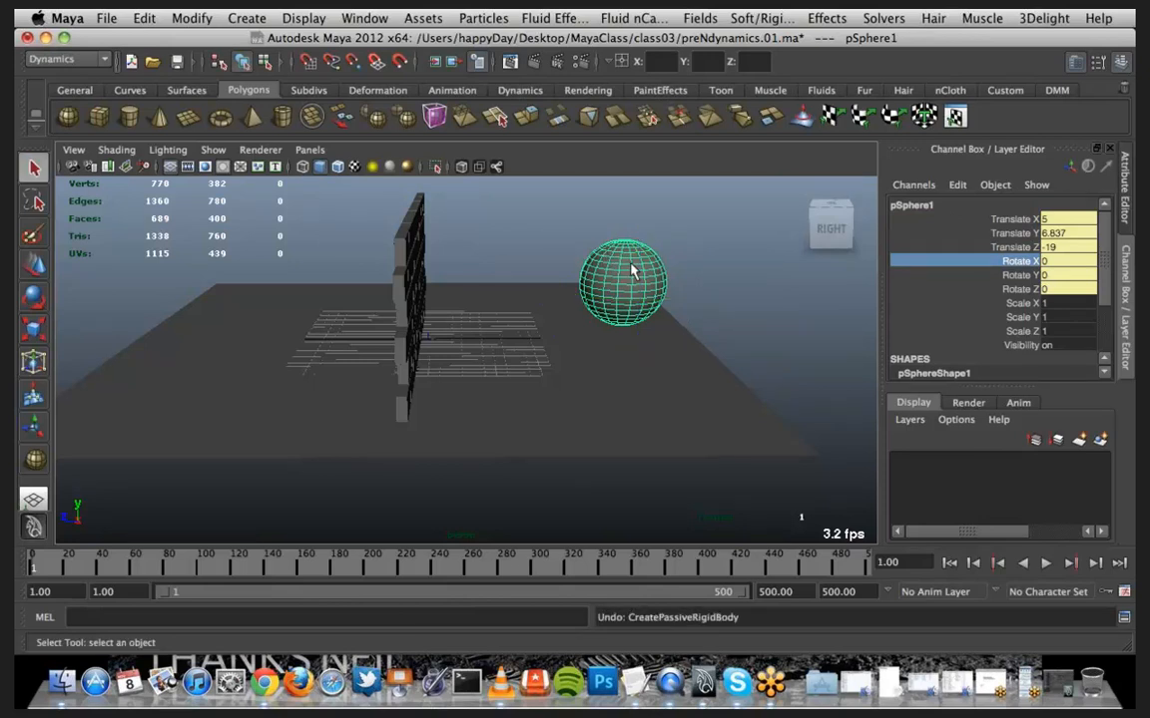
click(145, 18)
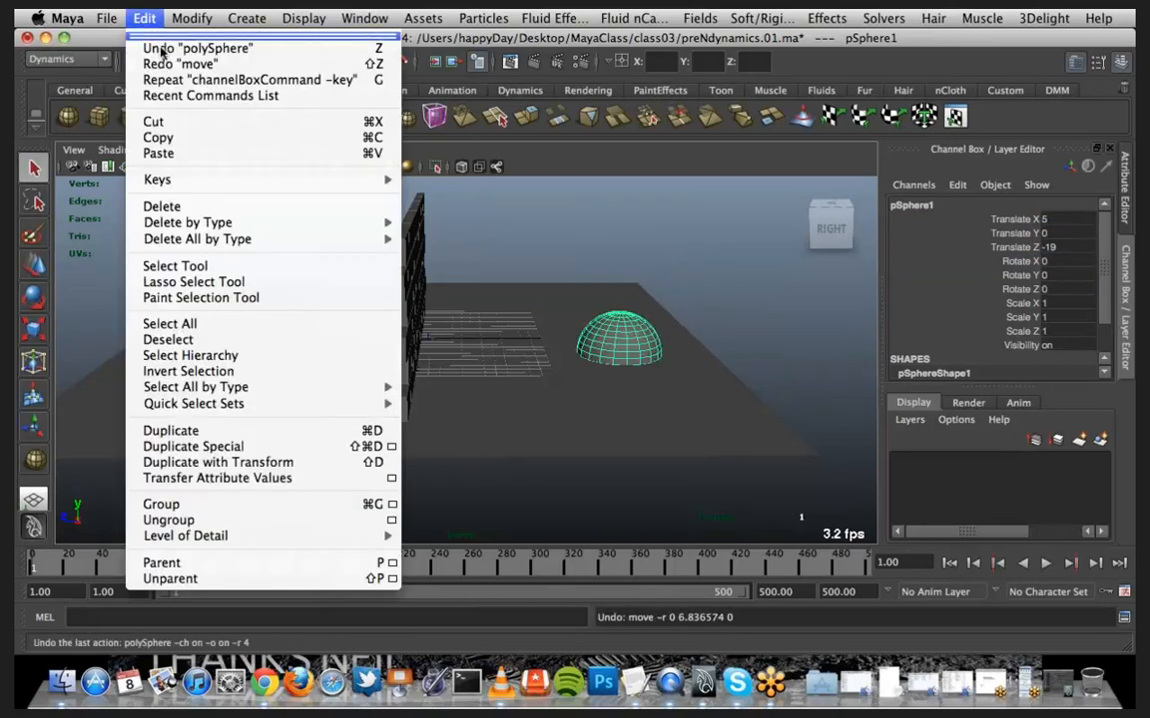
click(694, 172)
Raise the sphere to about Y 6.73 and make it an active rigid body
key(w)
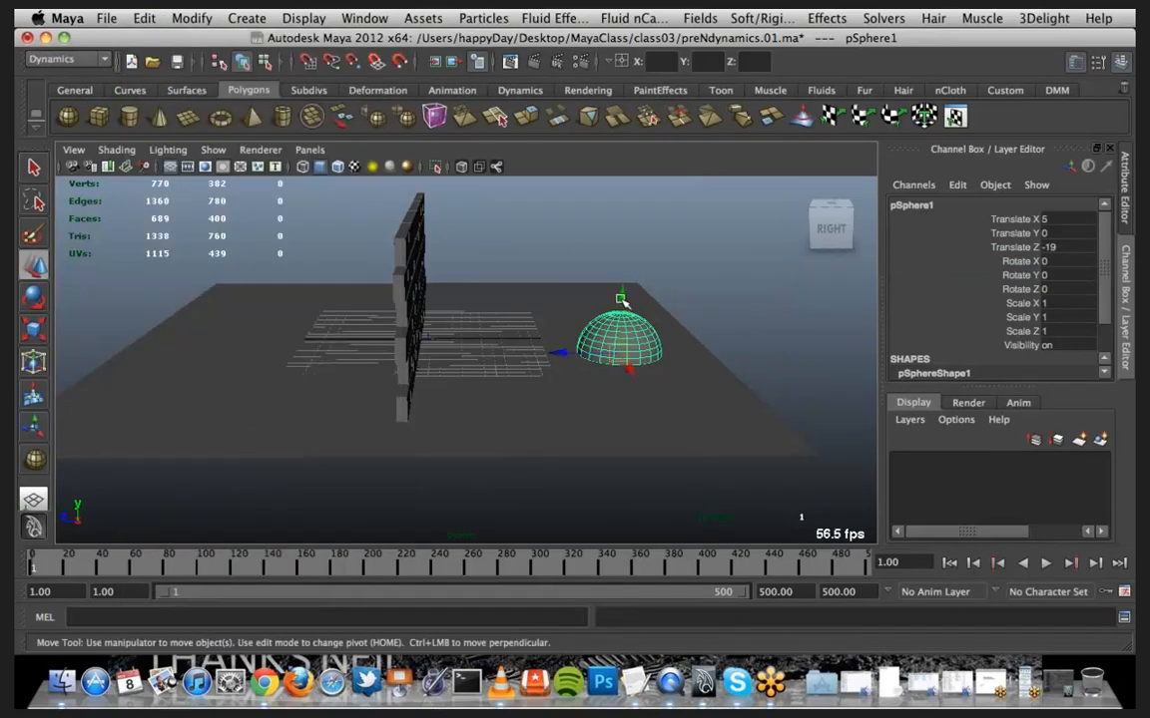
drag(618, 300, 615, 165)
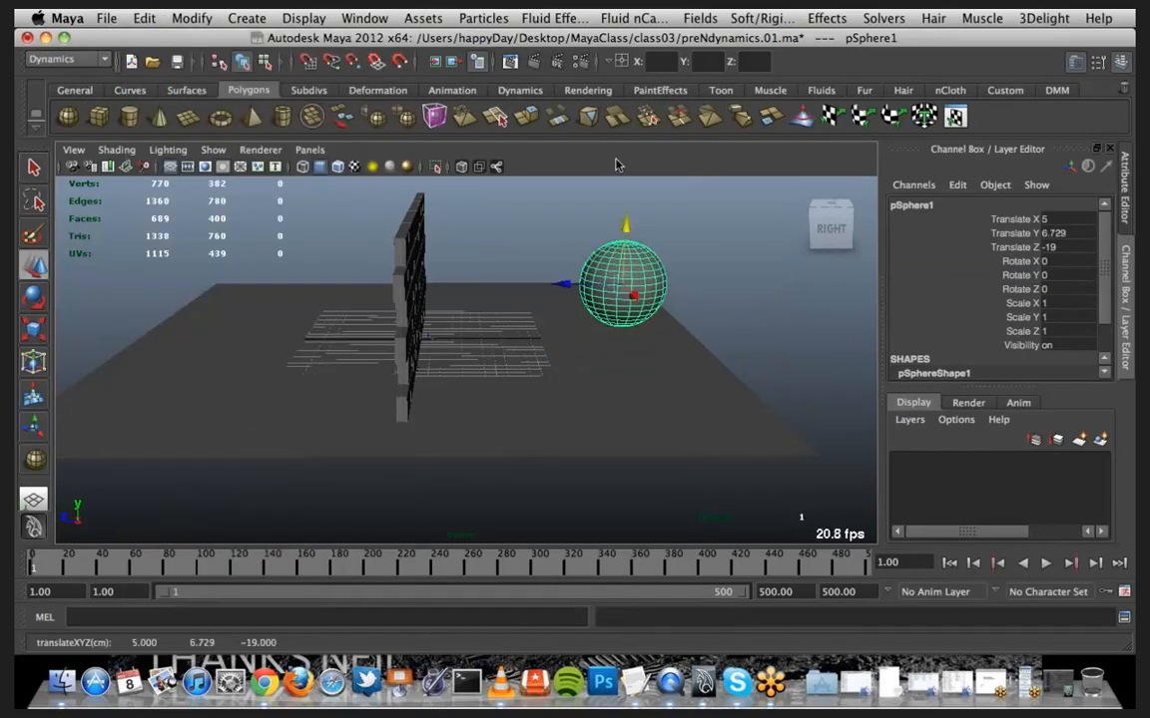
click(739, 18)
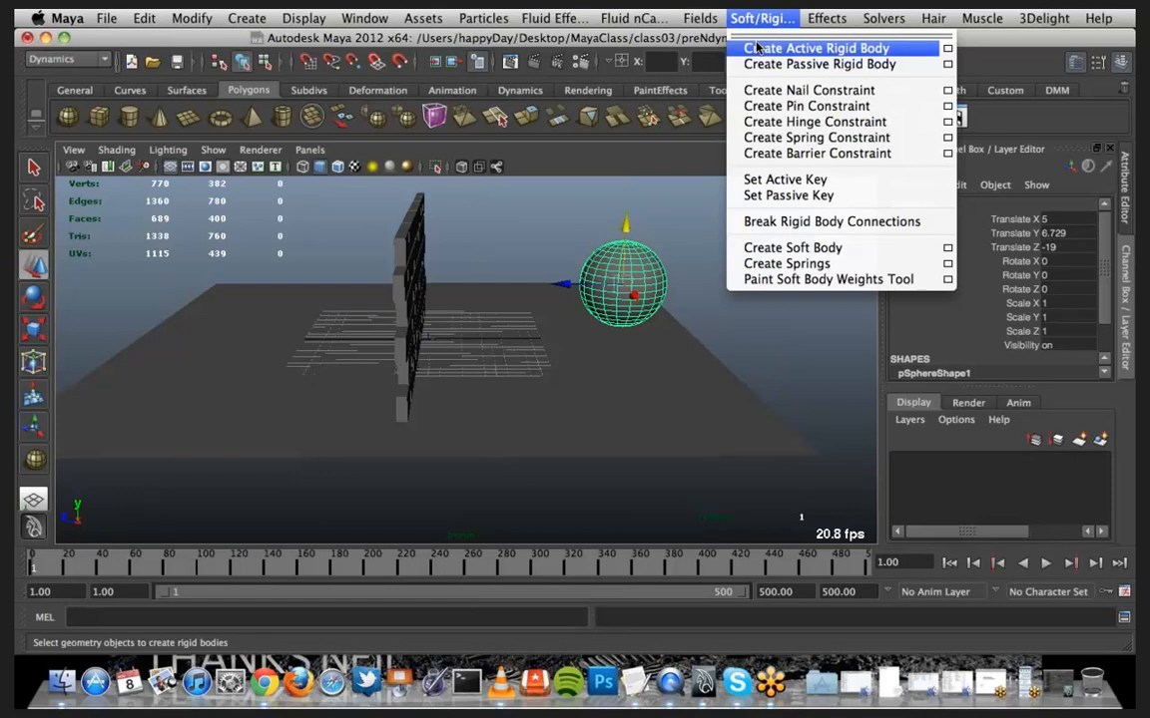
click(756, 47)
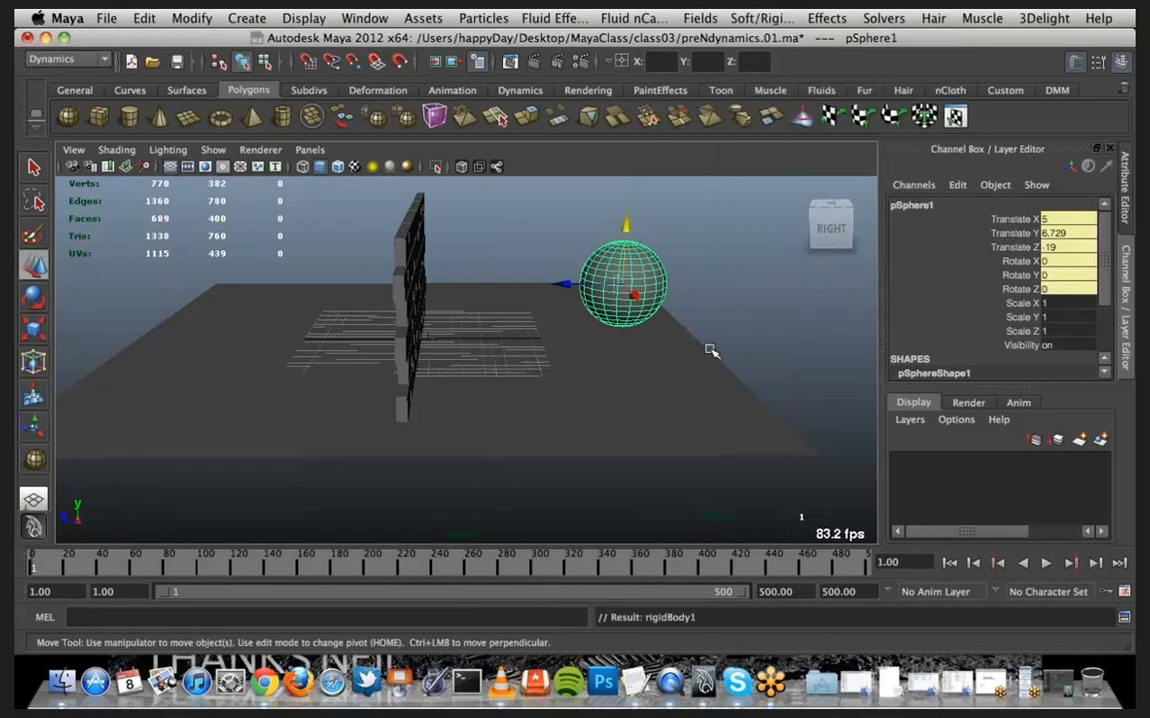
Key the active sphere's Translate X, Y and Z channels at frame 1
drag(951, 221, 949, 248)
right_click(949, 248)
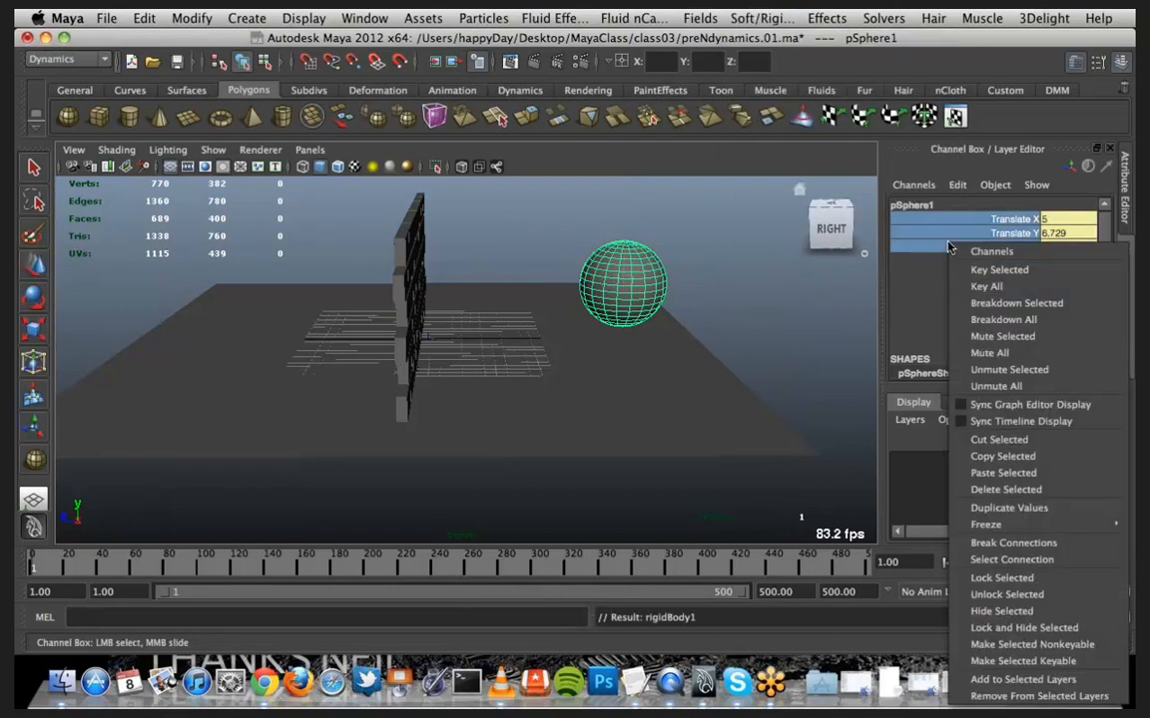
click(951, 268)
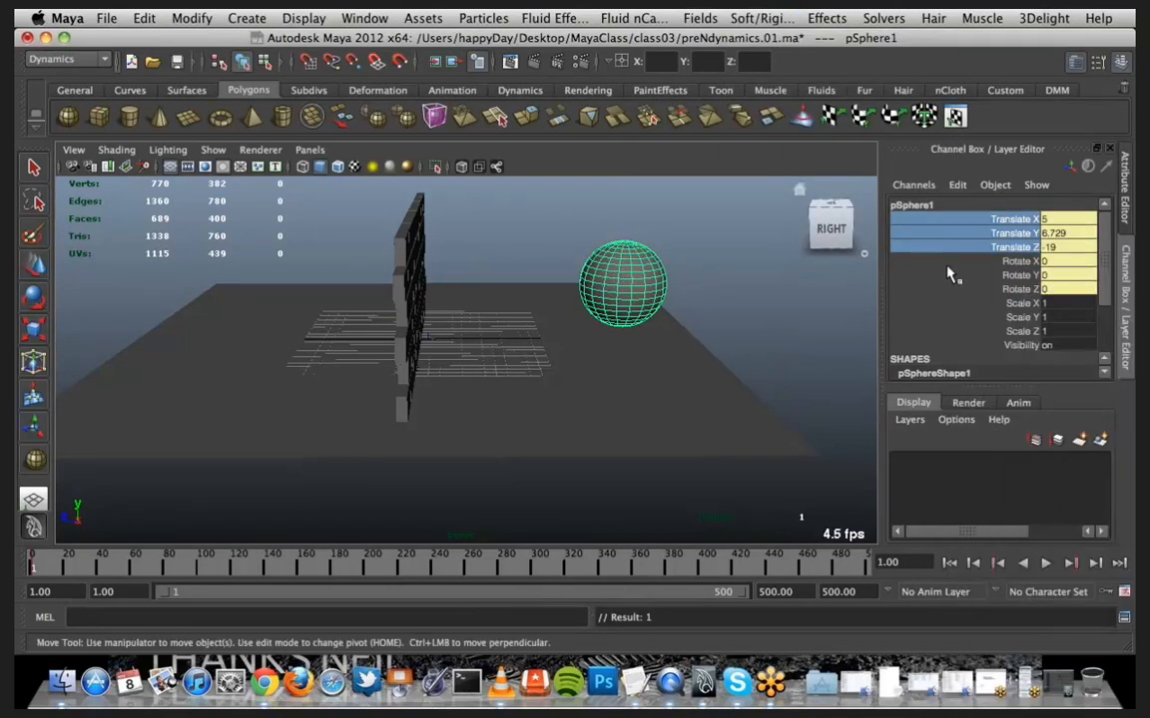
Break the connections on the sphere's Translate X, Y and Z channels at frame 21 and return to frame 1
click(69, 567)
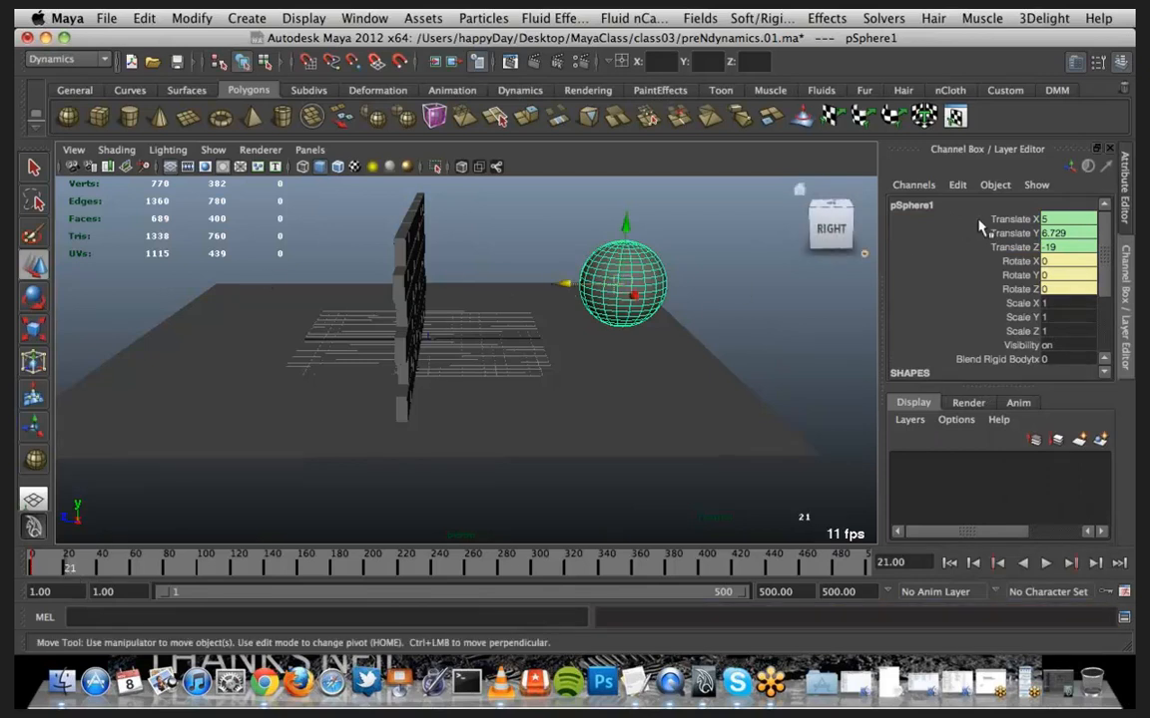
drag(983, 219, 978, 247)
right_click(975, 249)
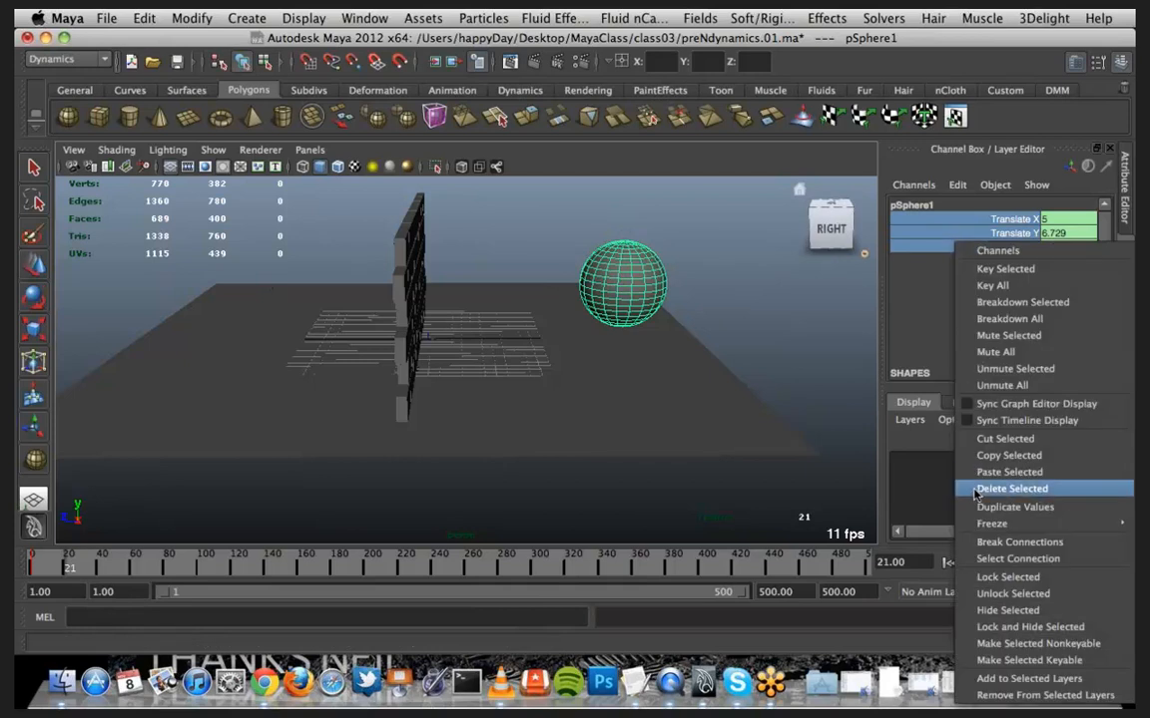
click(1008, 542)
key(w)
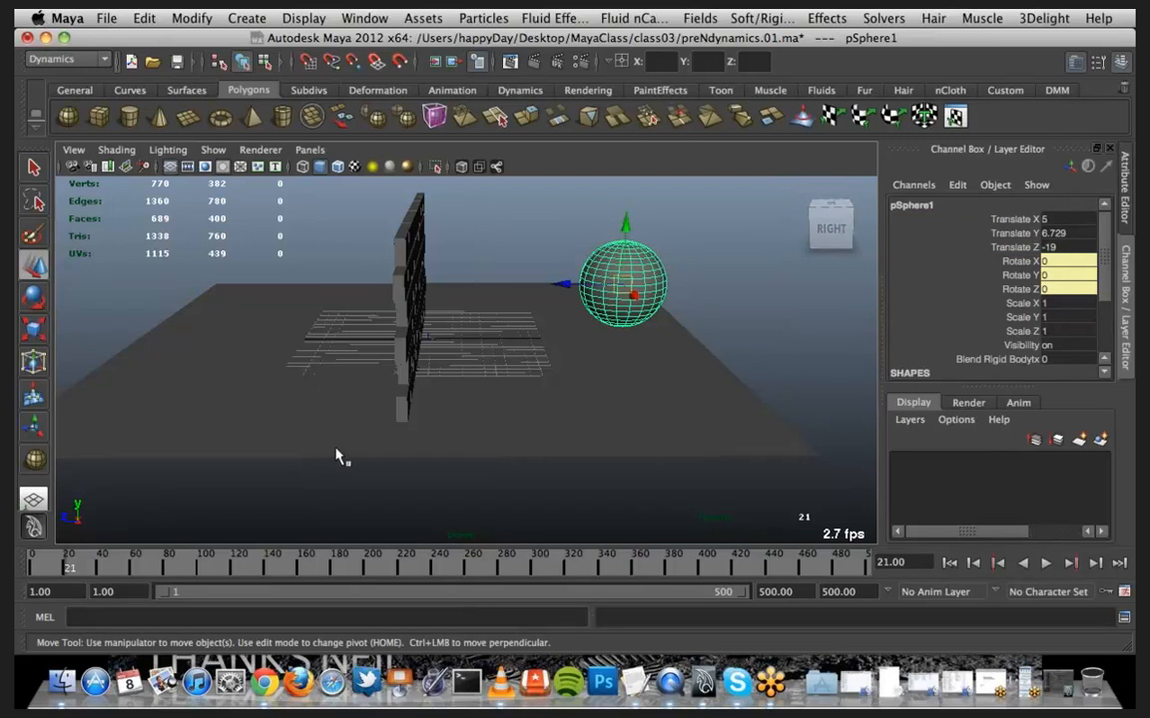
key(alt+v)
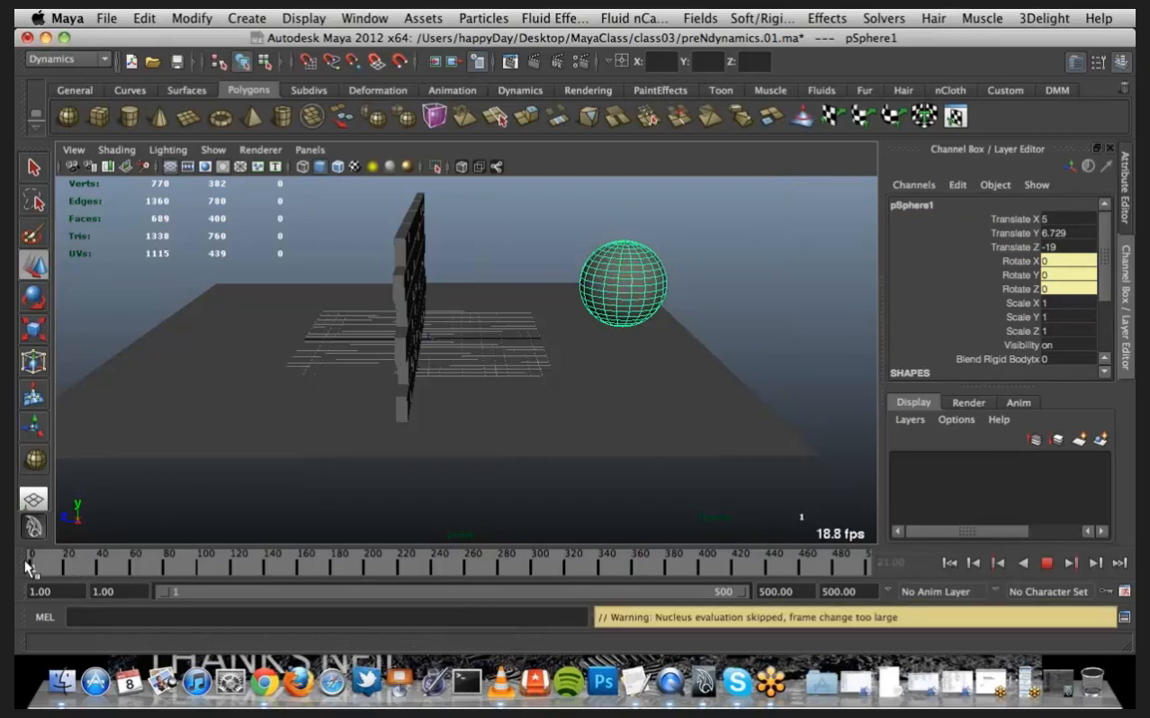
click(32, 568)
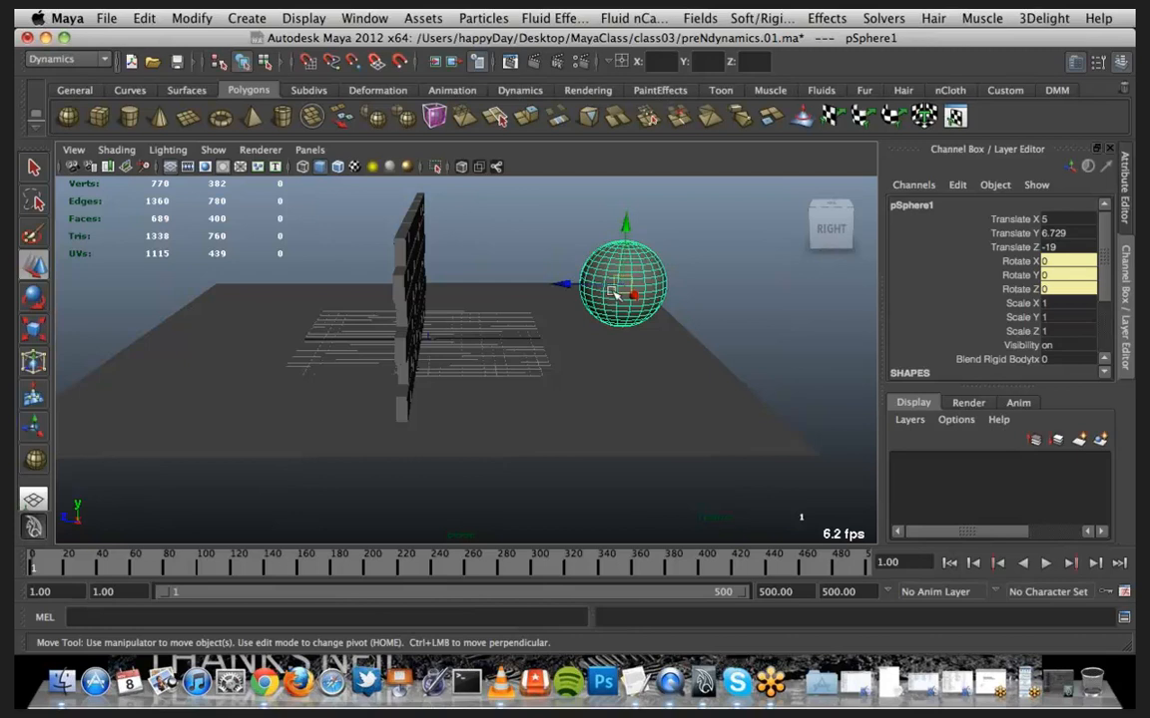
Break any remaining connections on the sphere's Translate X, Y and Z channels and key these channels at frame 1
click(963, 220)
shift+click(970, 248)
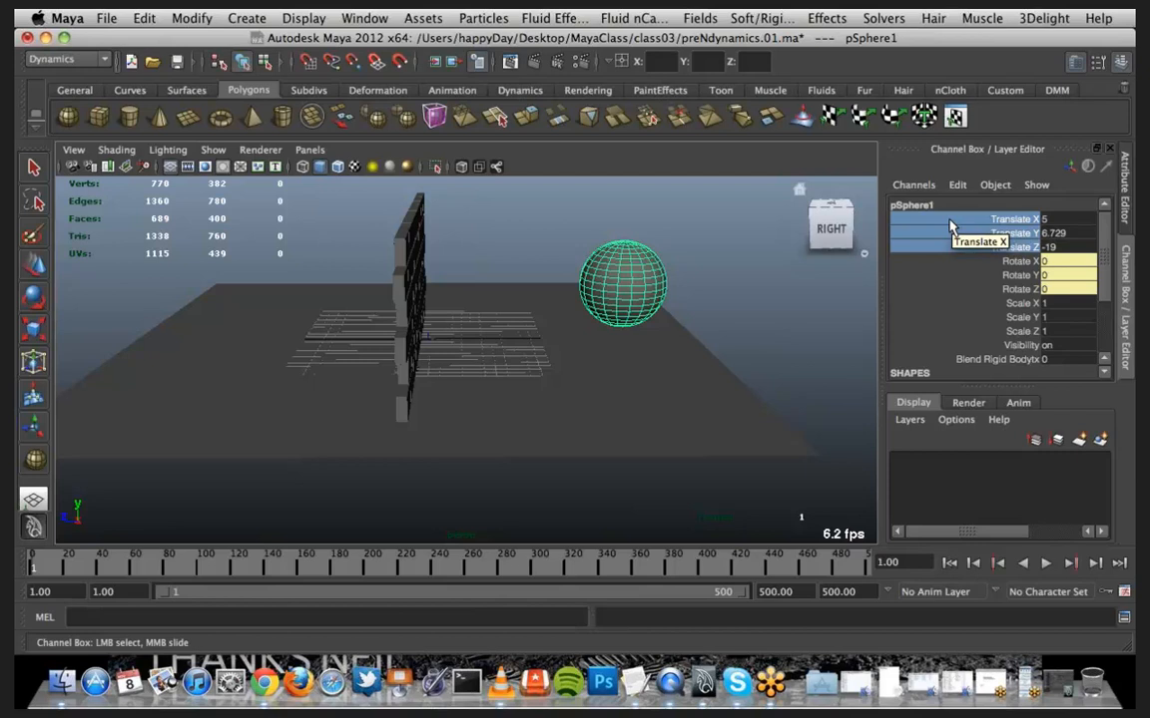
right_click(950, 227)
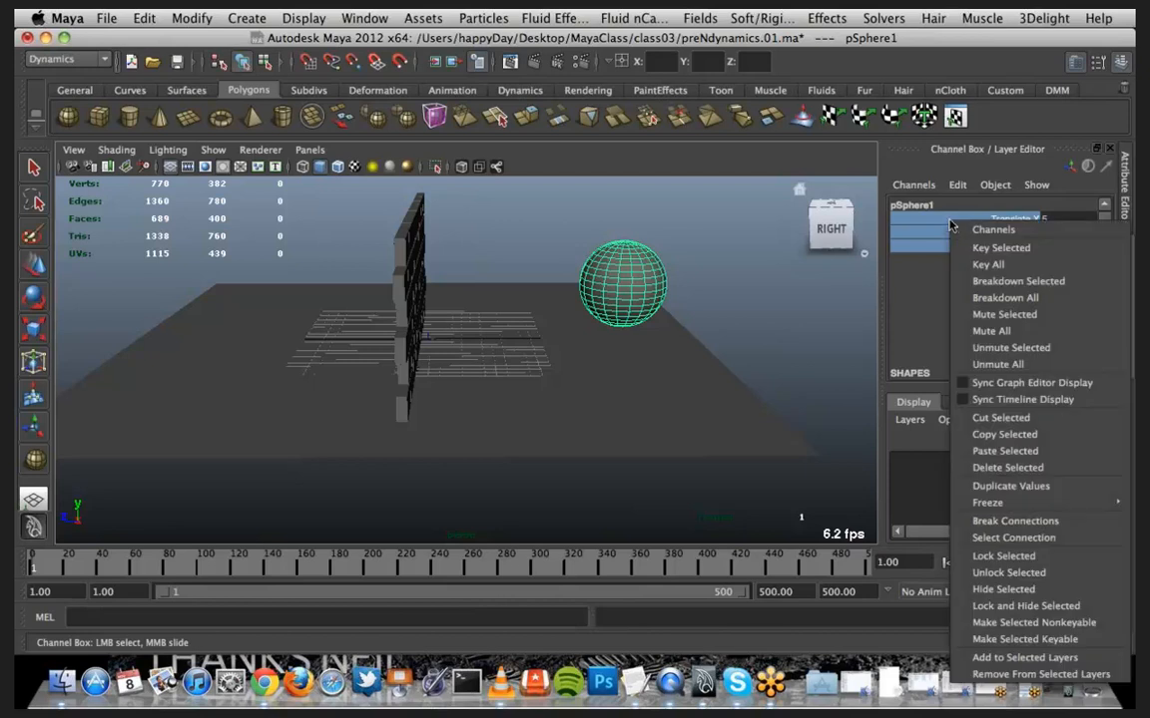
click(982, 525)
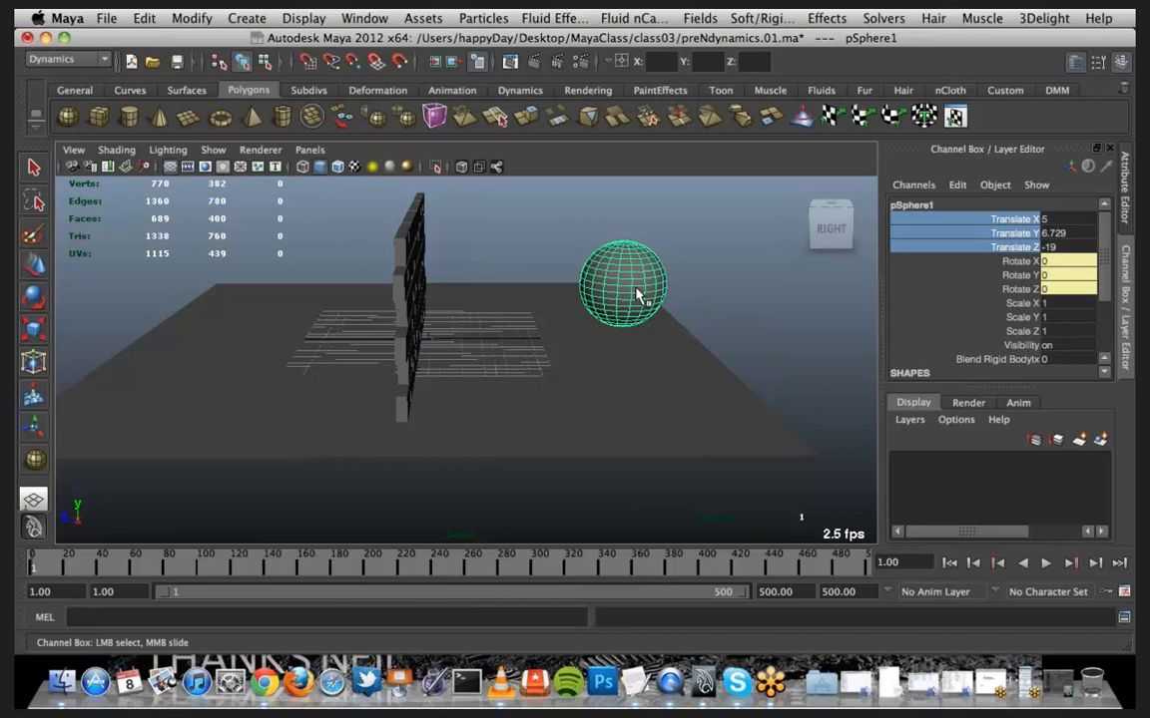
right_click(962, 246)
click(983, 266)
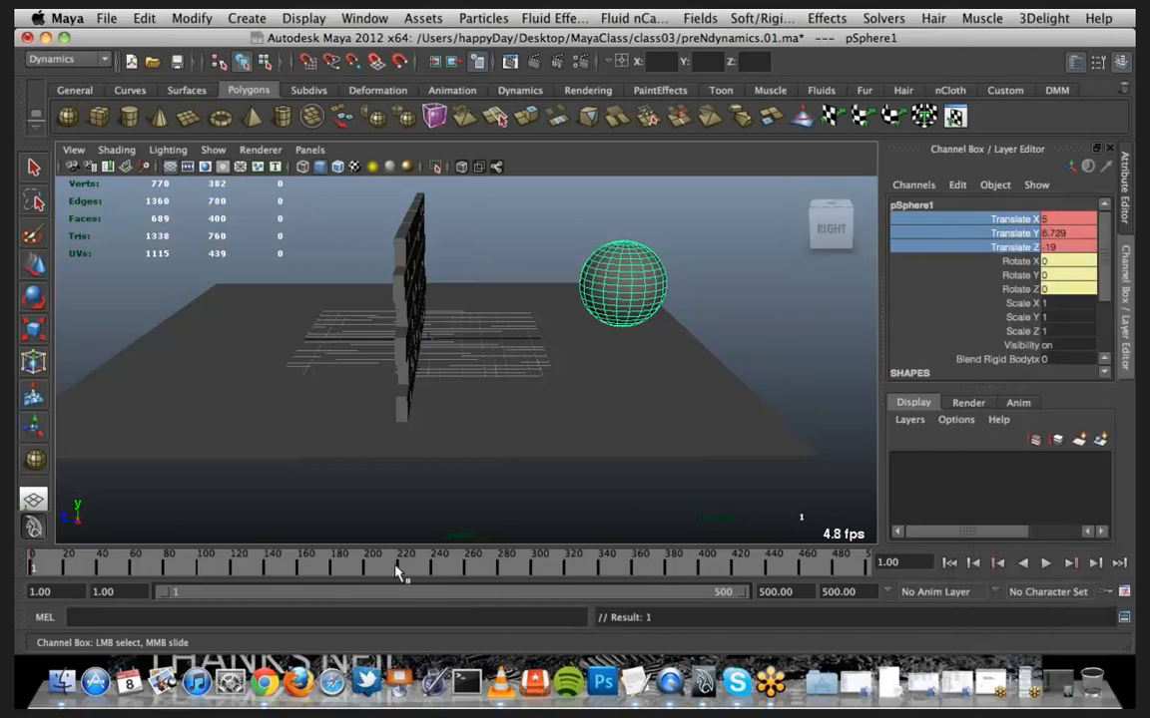
click(70, 566)
key(w)
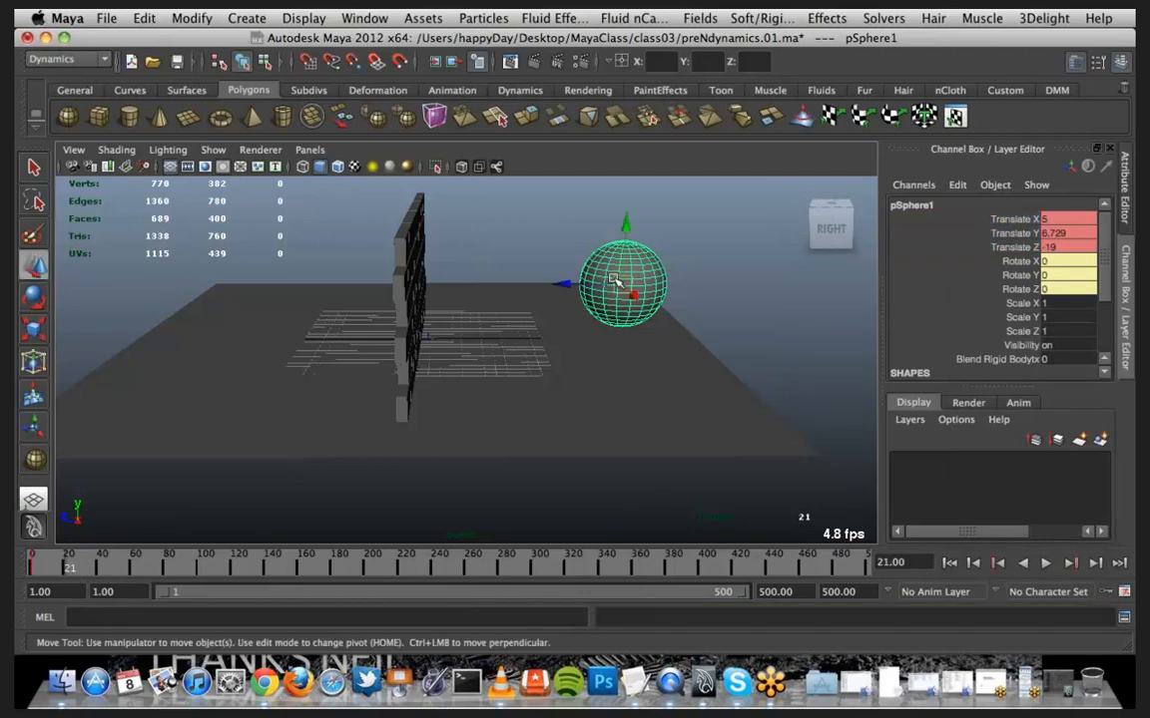
drag(570, 284, 30, 289)
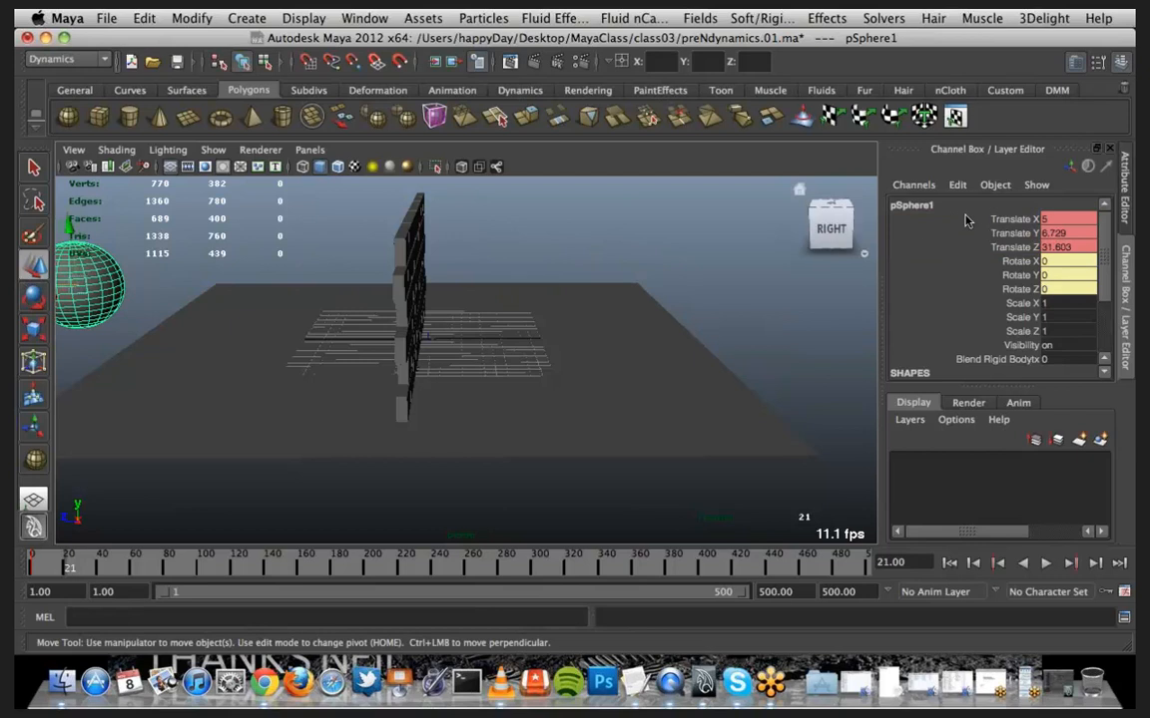
At frame 20, move the sphere through the wall to about Z 33.18 and key its Translate X, Y and Z channels
click(973, 562)
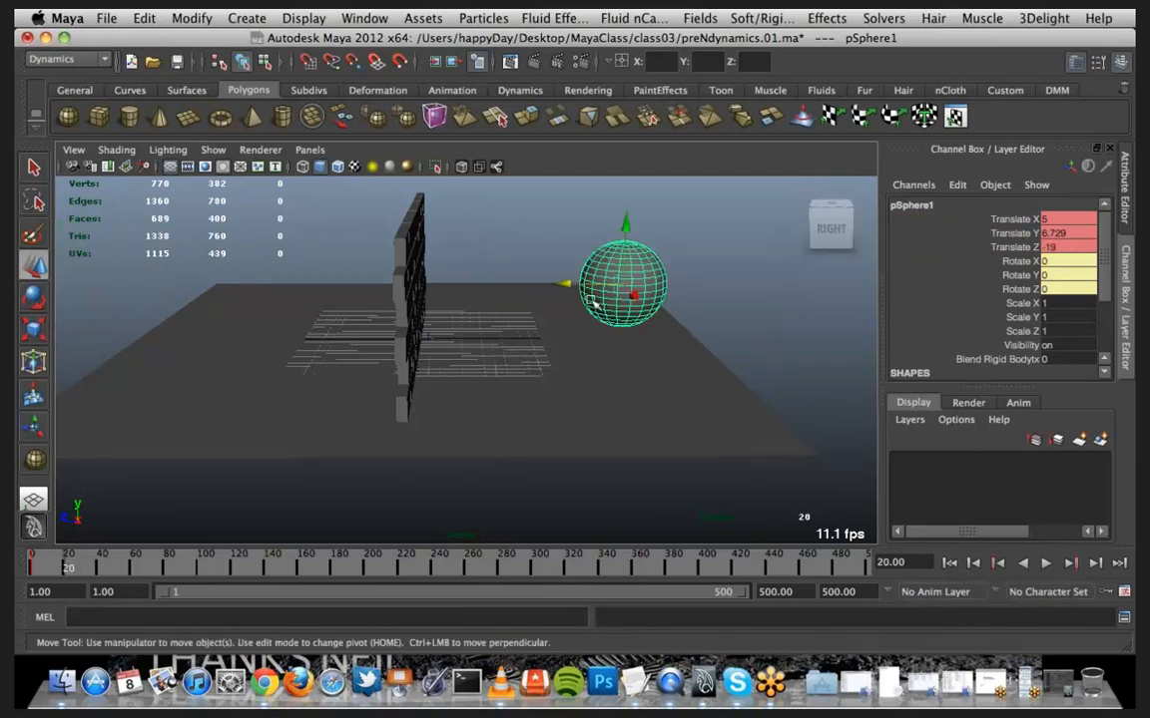
drag(562, 285, 18, 270)
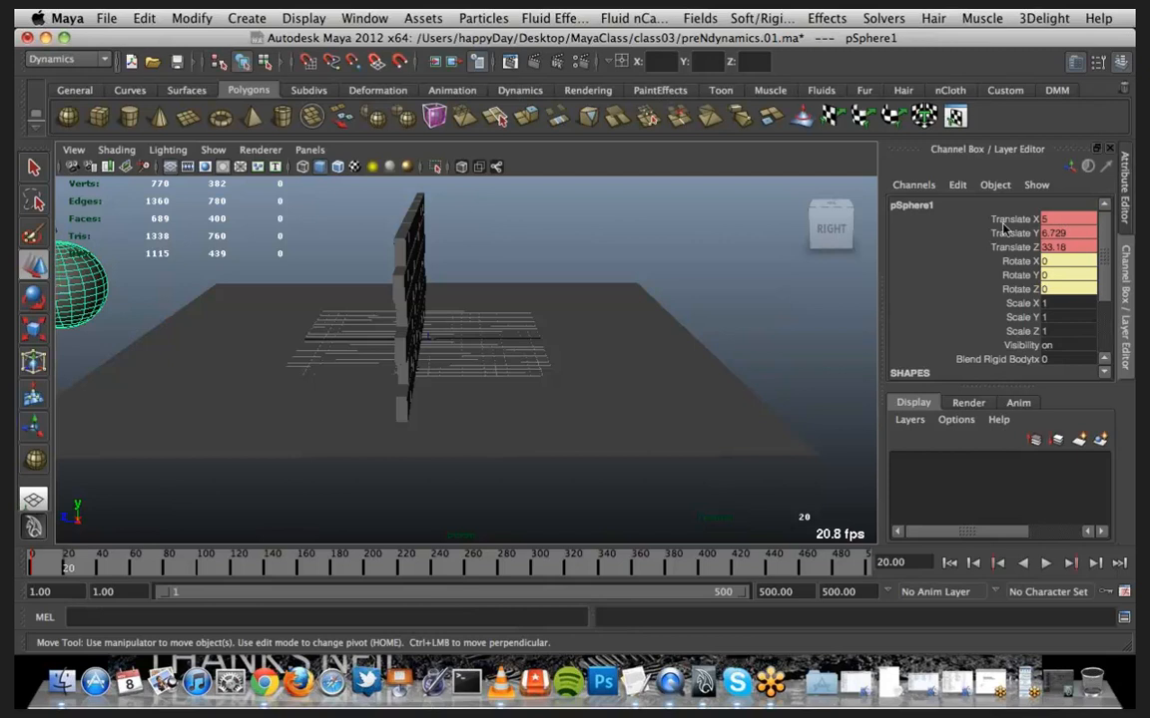
drag(898, 213, 953, 253)
right_click(953, 252)
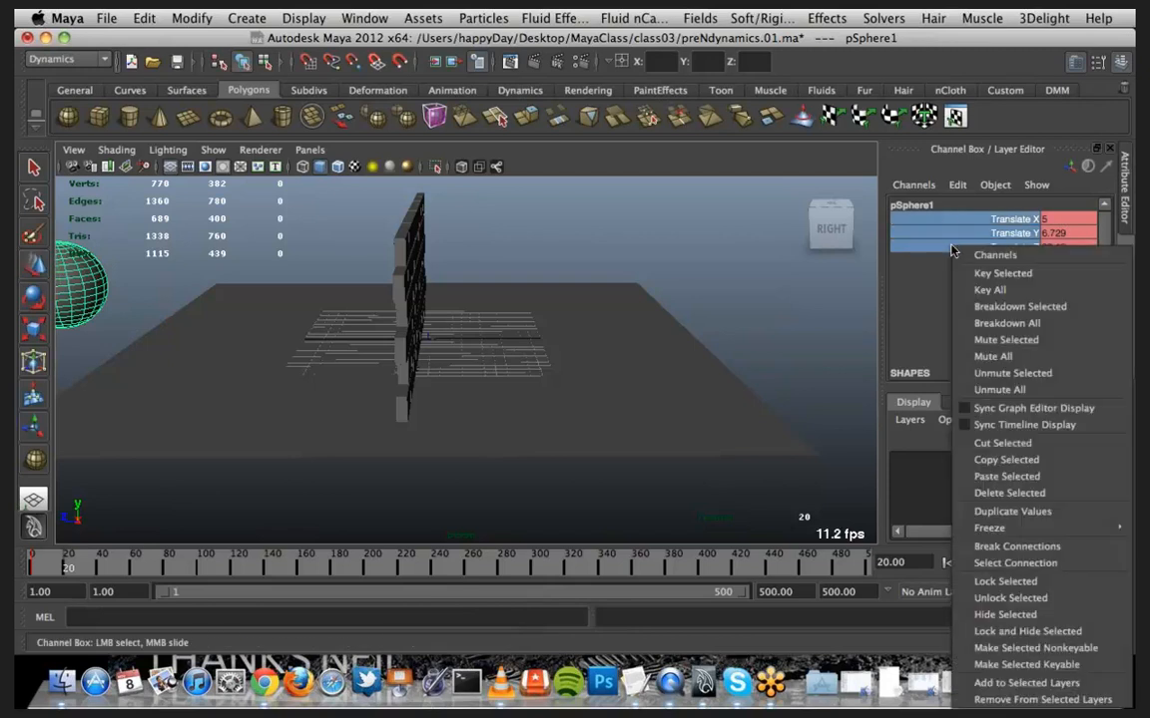
click(983, 272)
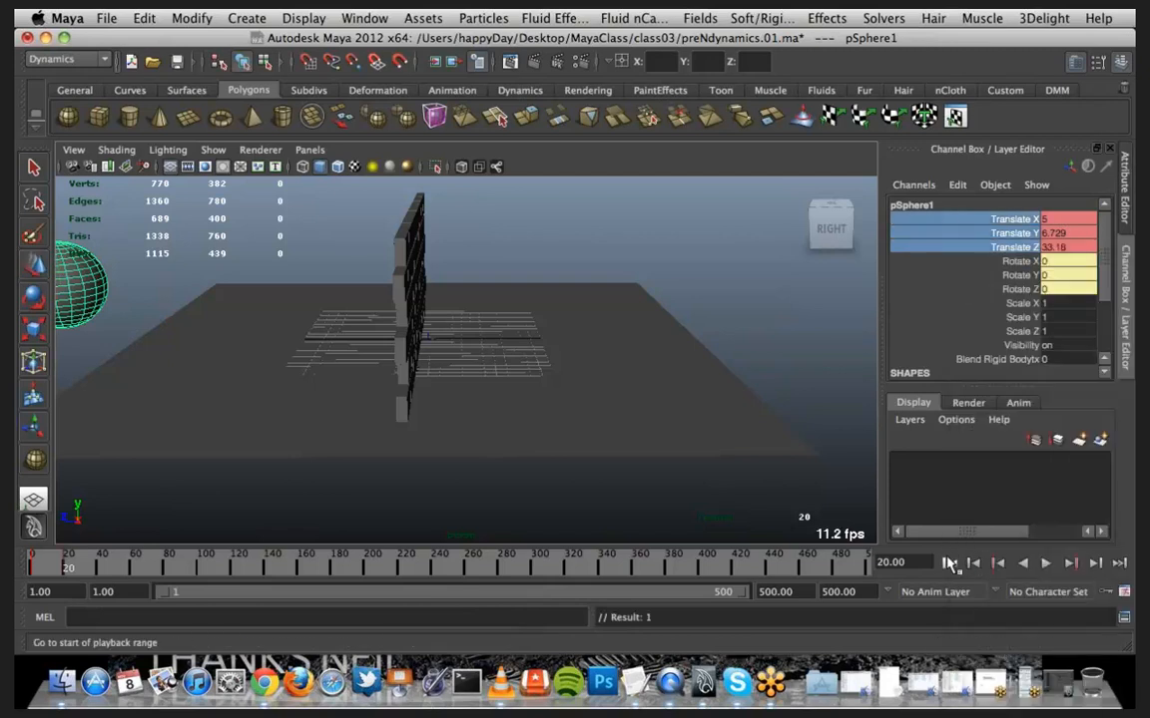
Play the simulation from frame 1 to check the sphere's impact on the wall, and return to frame 1
click(949, 563)
click(1044, 563)
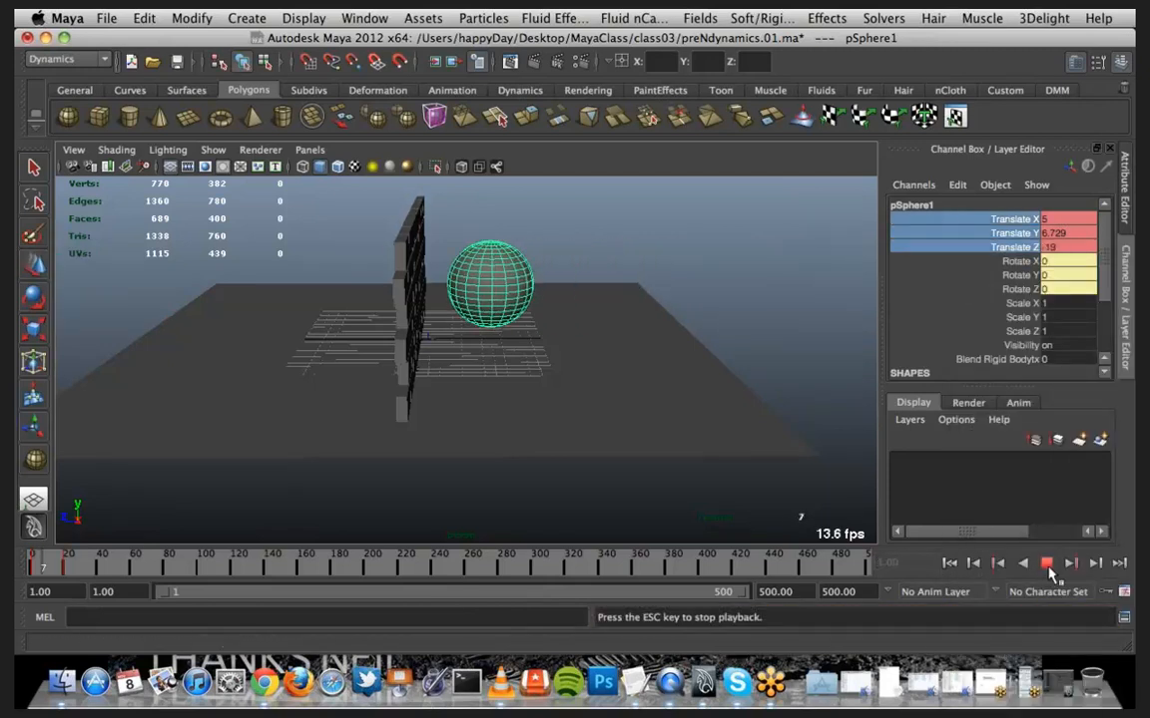
click(1046, 565)
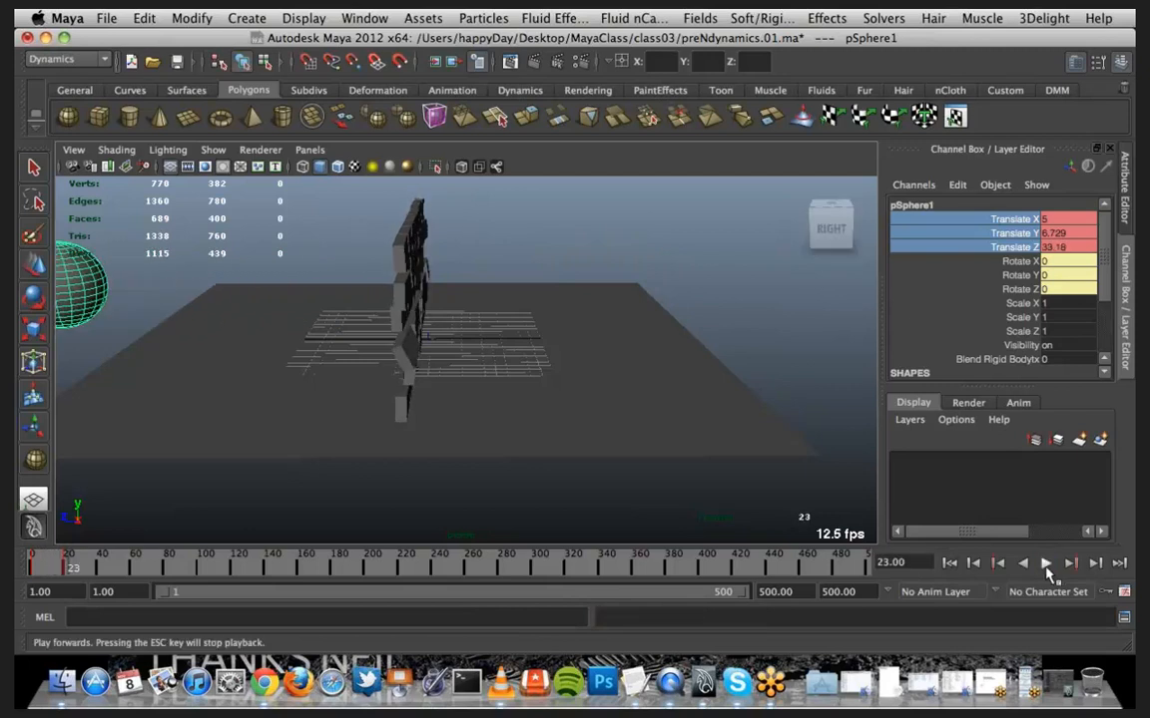
click(949, 563)
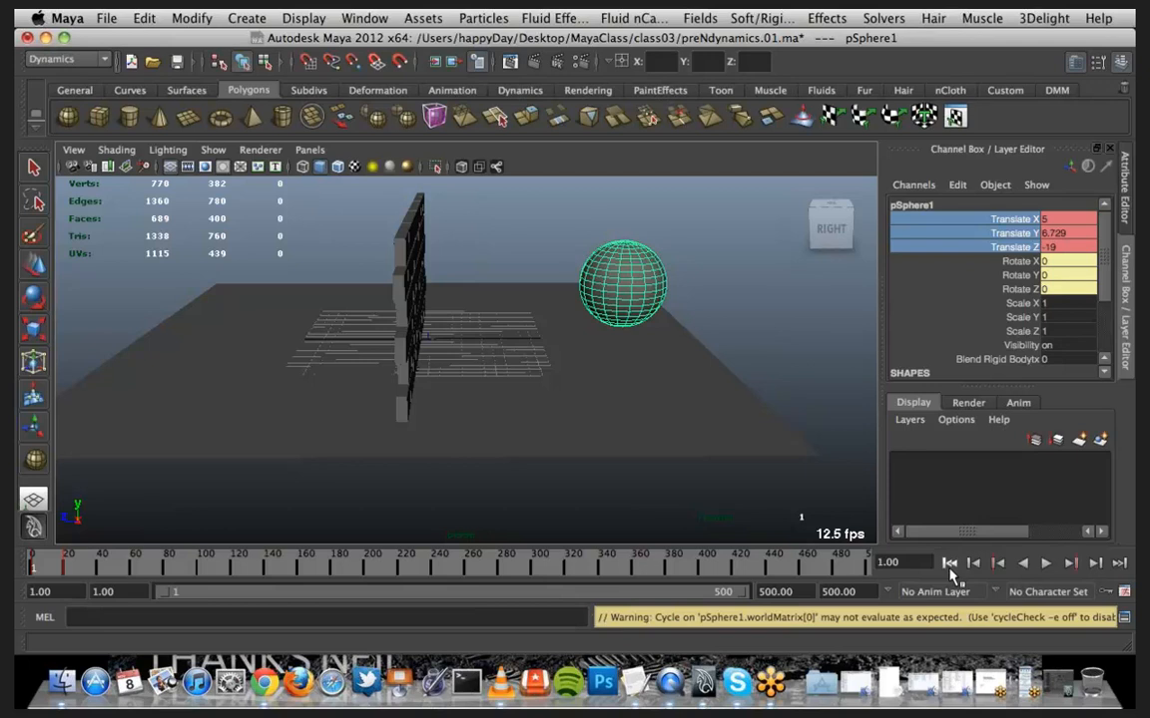
Check the Time Slider playback preferences, save them and return to the Maya scene
click(1029, 683)
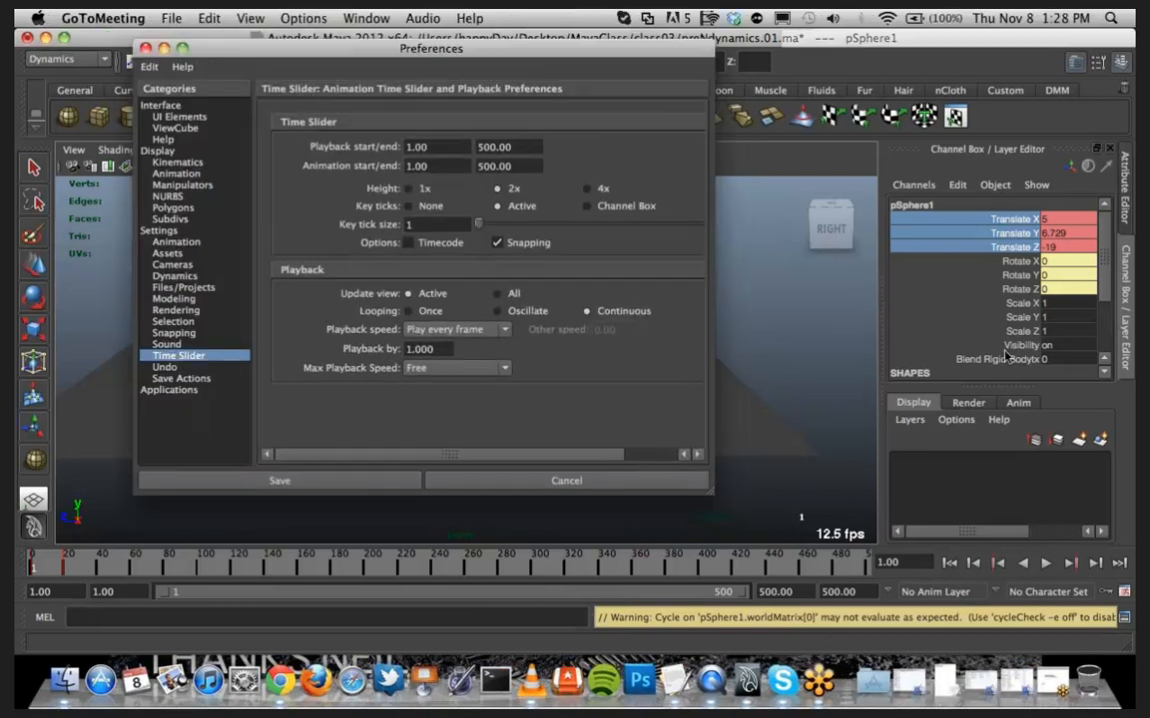
key(Return)
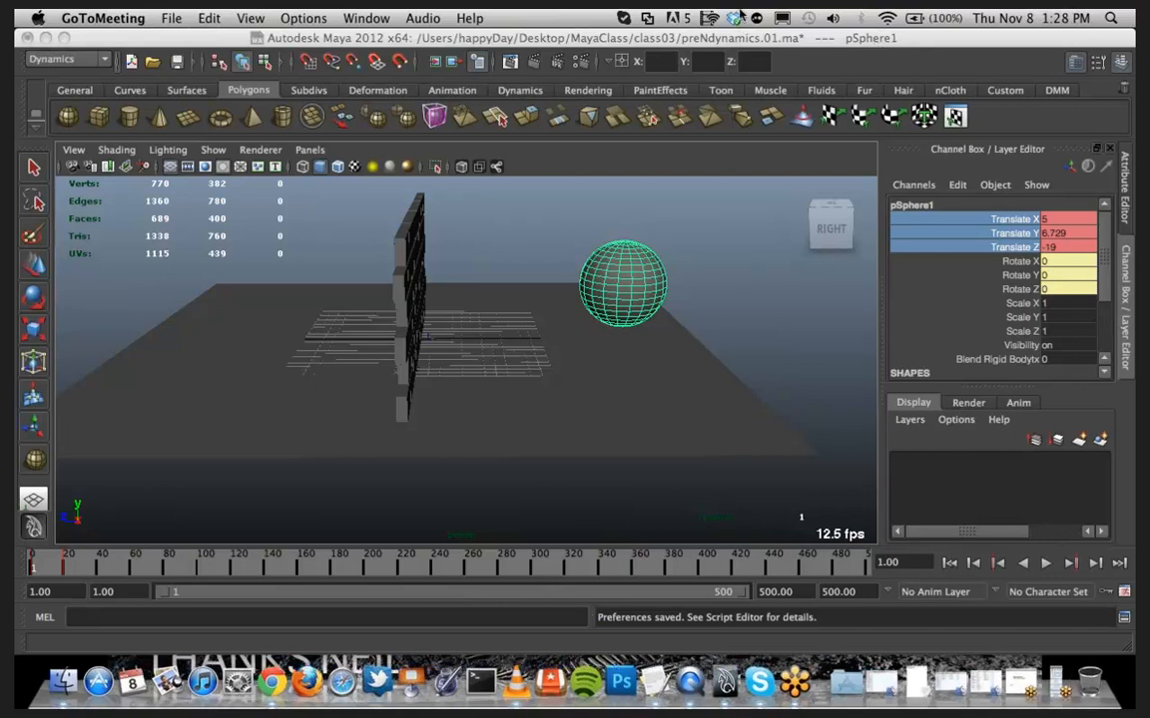
click(449, 40)
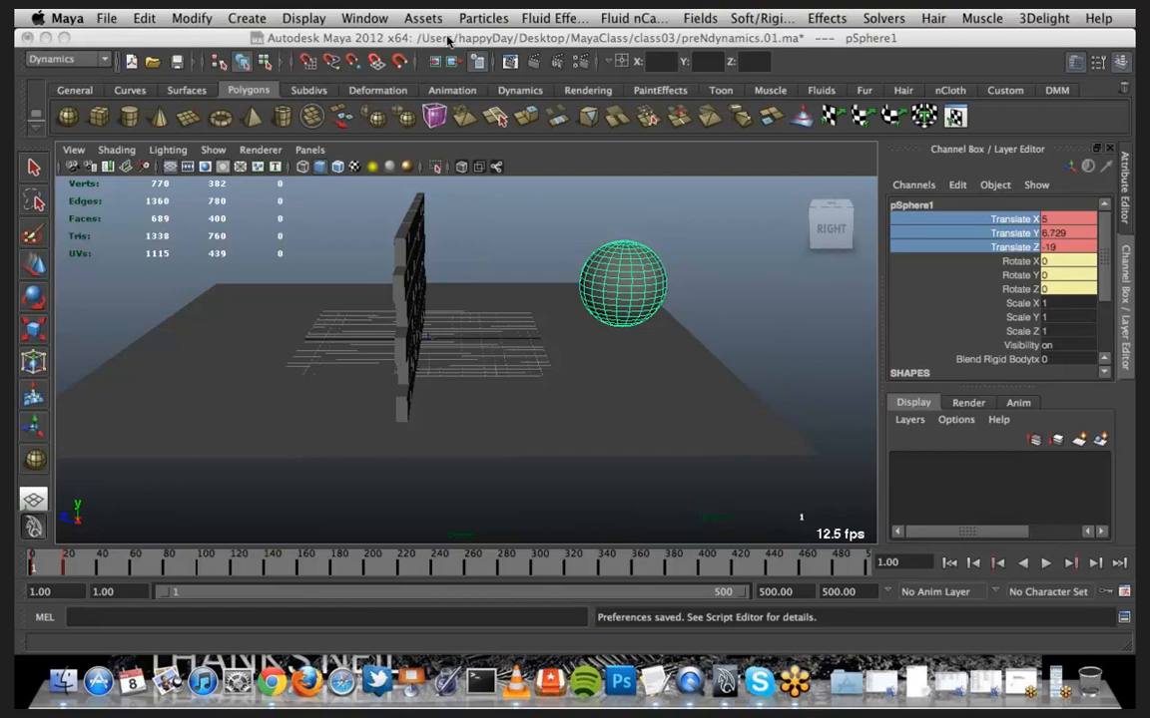
Review the Create Active Rigid Body command and the keying commands for the sphere's Translate X, Y and Z channels
click(761, 17)
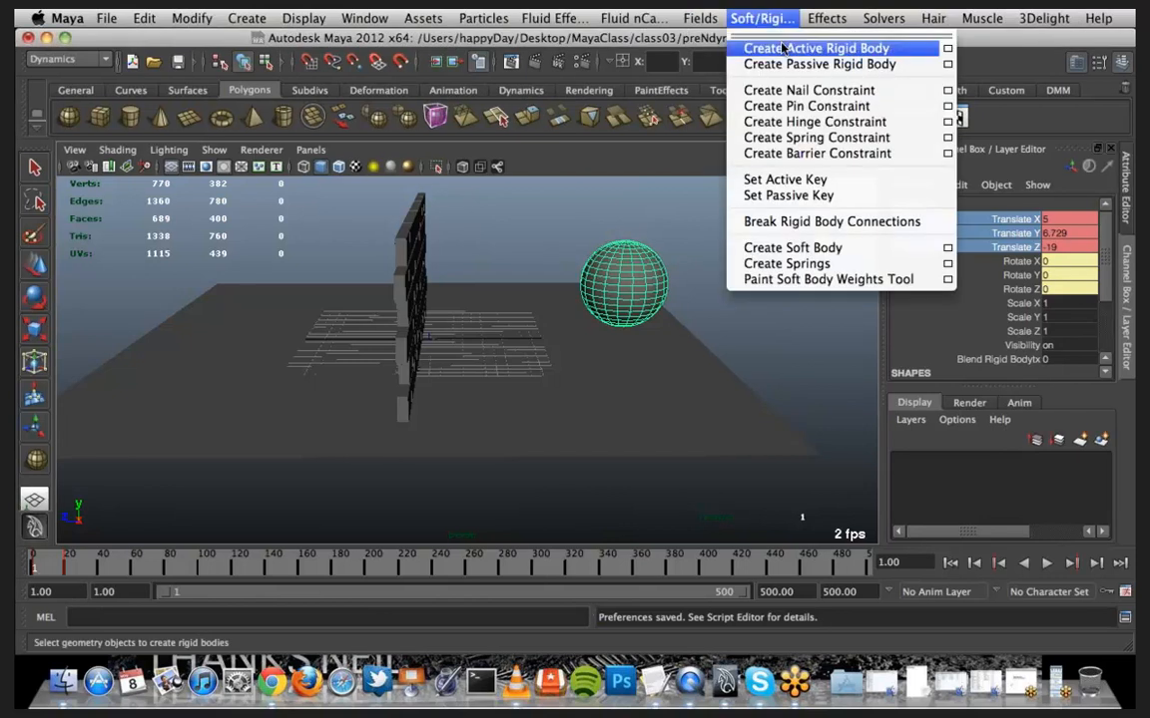
click(719, 45)
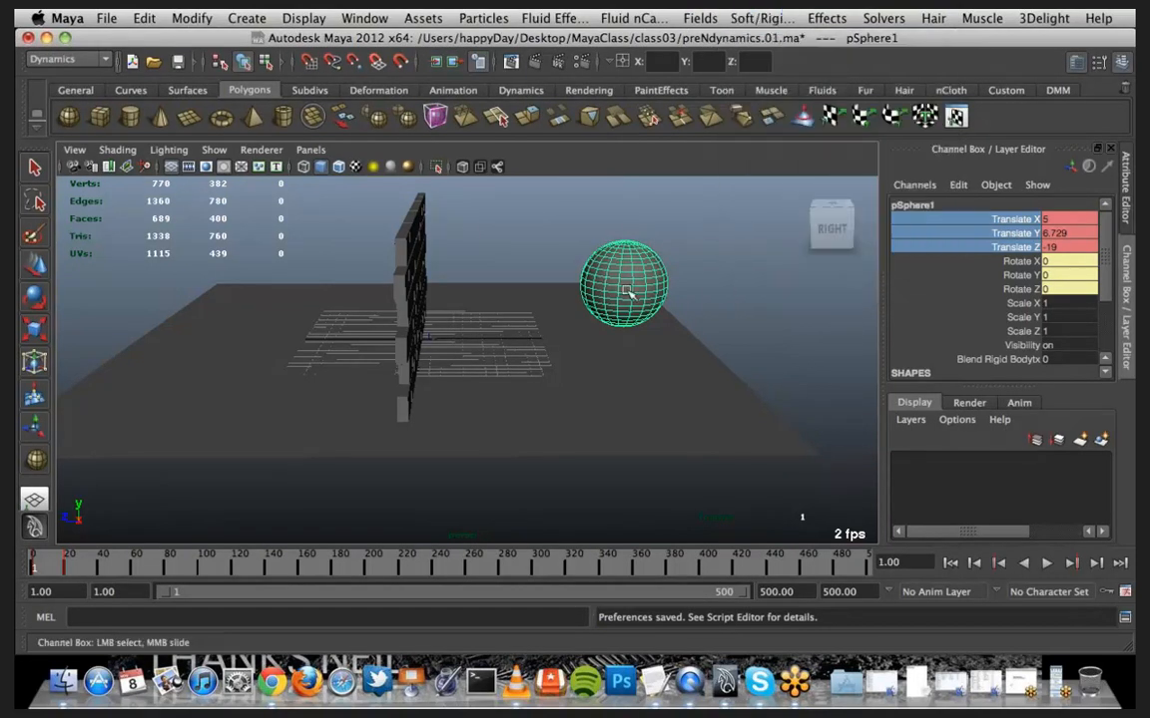
drag(968, 222, 978, 251)
right_click(978, 255)
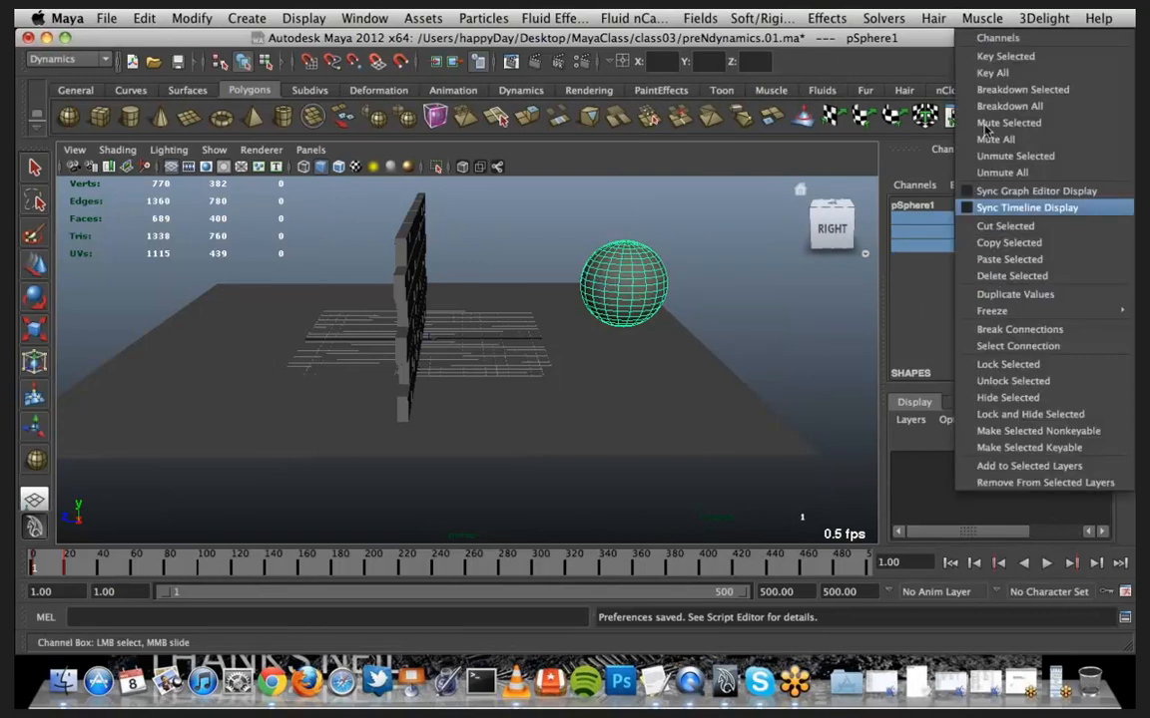
click(968, 57)
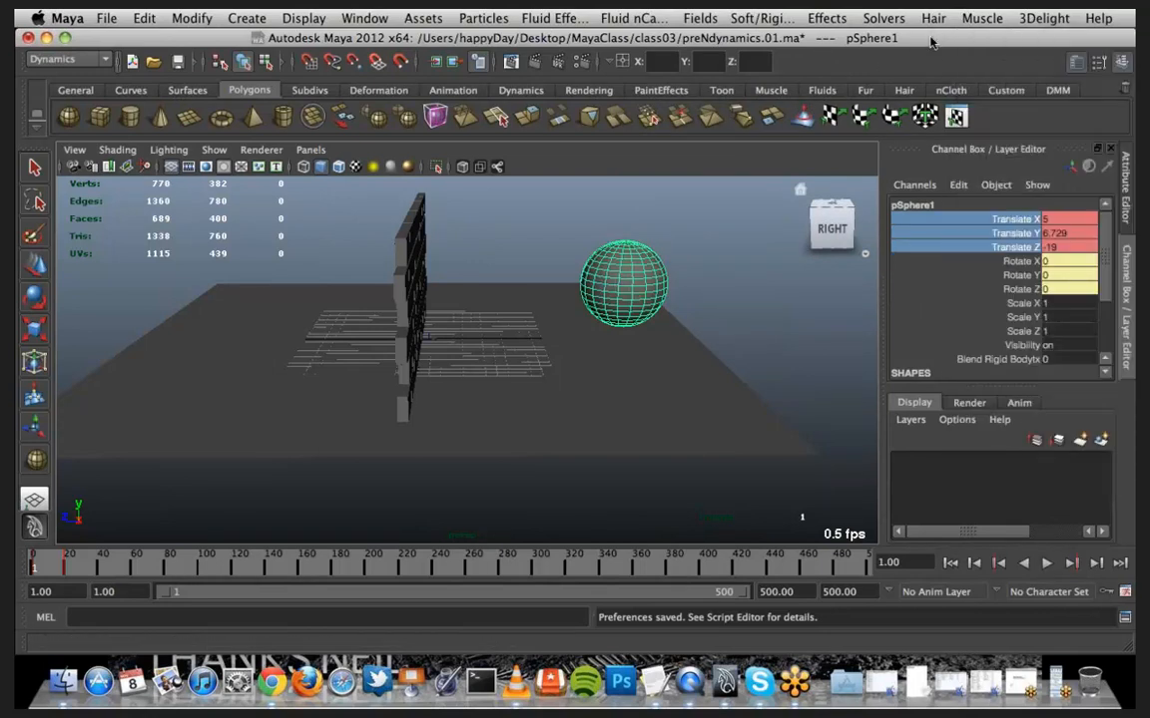
right_click(973, 247)
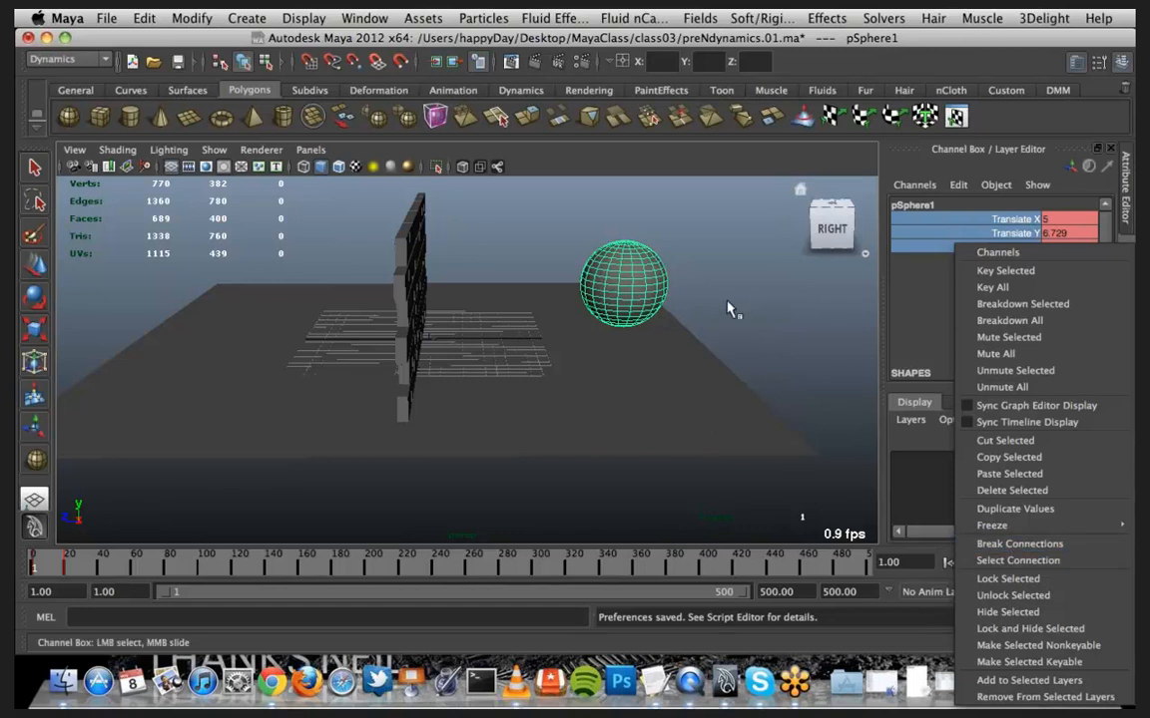
key(Escape)
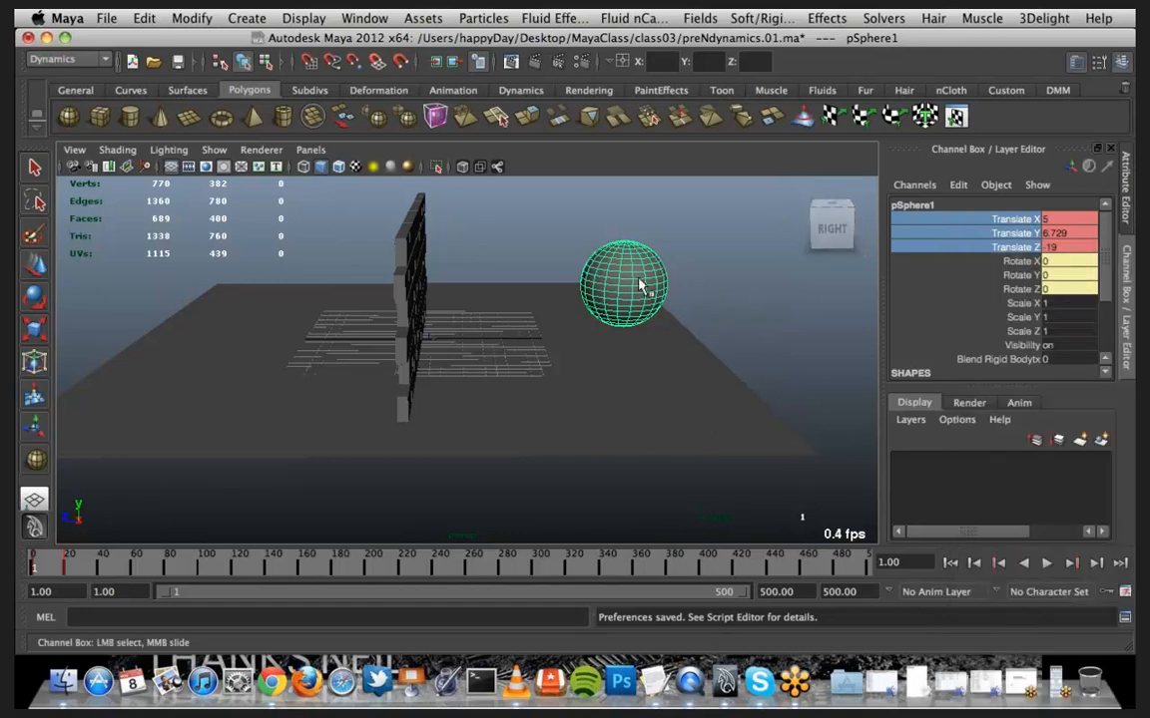
Play the simulation from frame 1 to watch the sphere knock down the brick wall, stopping at frame 74
key(w)
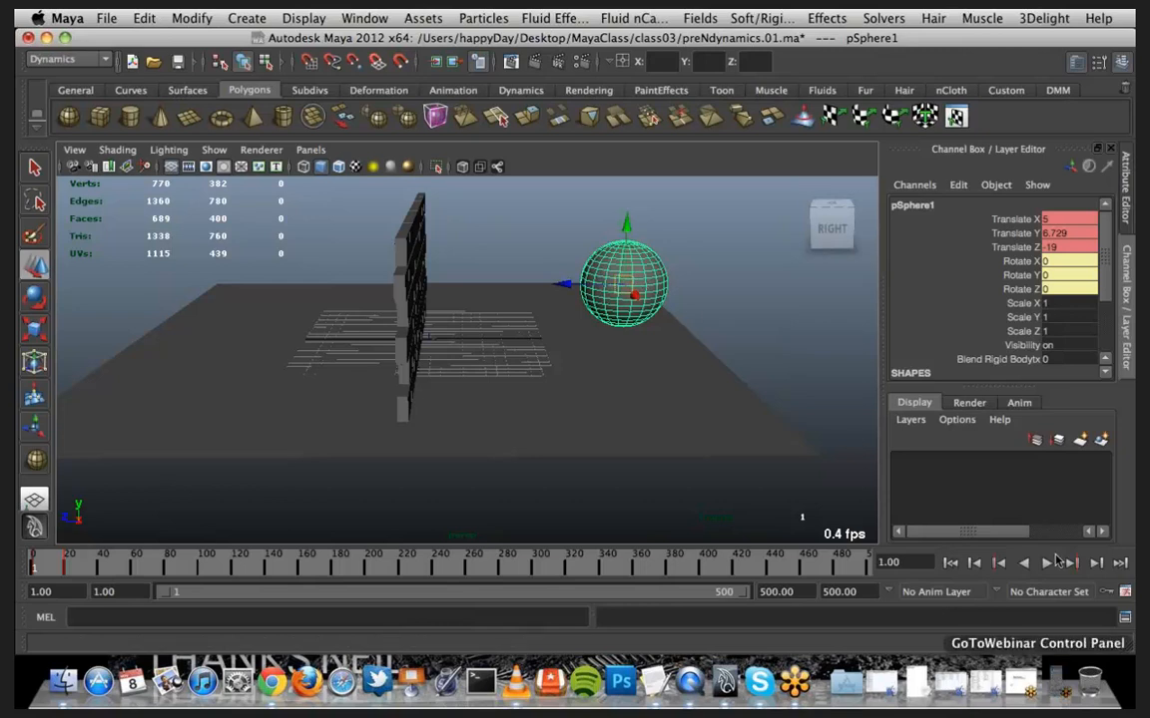
click(1059, 686)
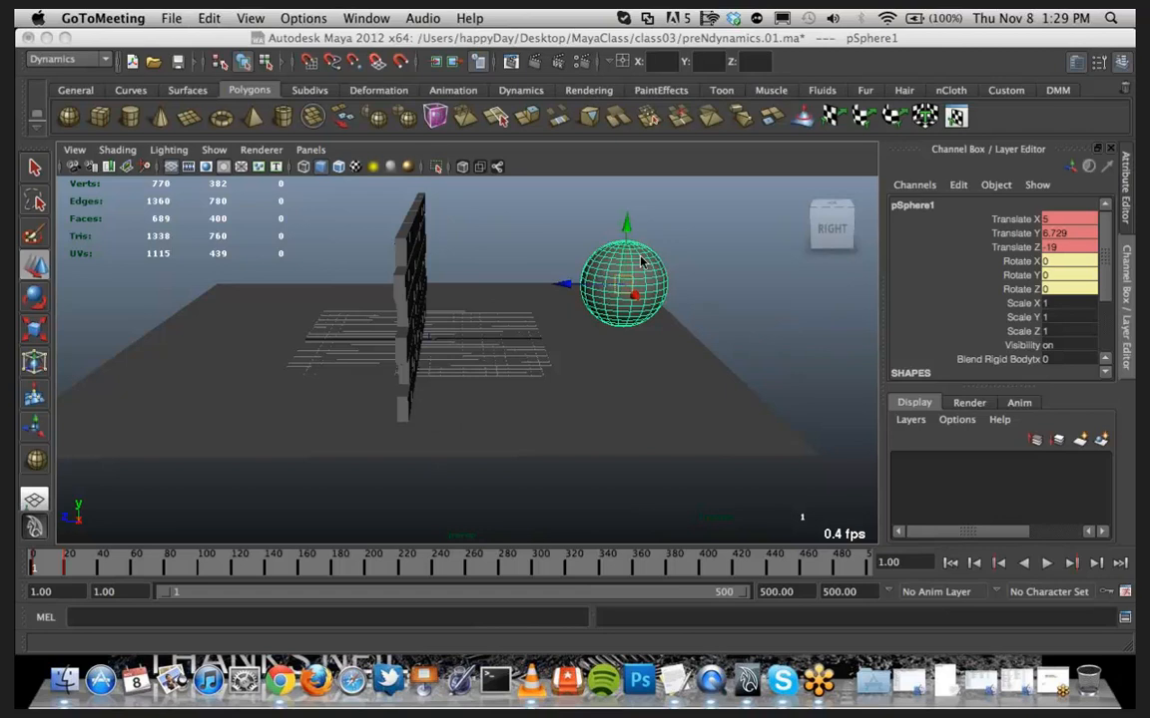
click(1046, 563)
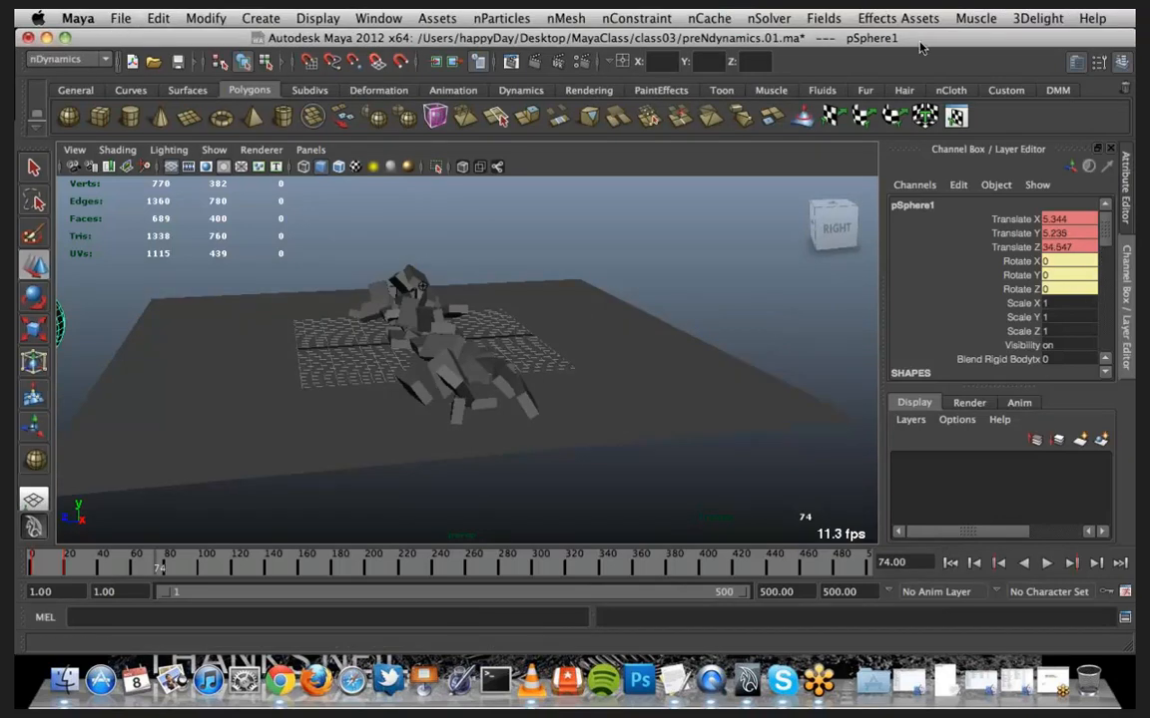
drag(920, 47, 82, 305)
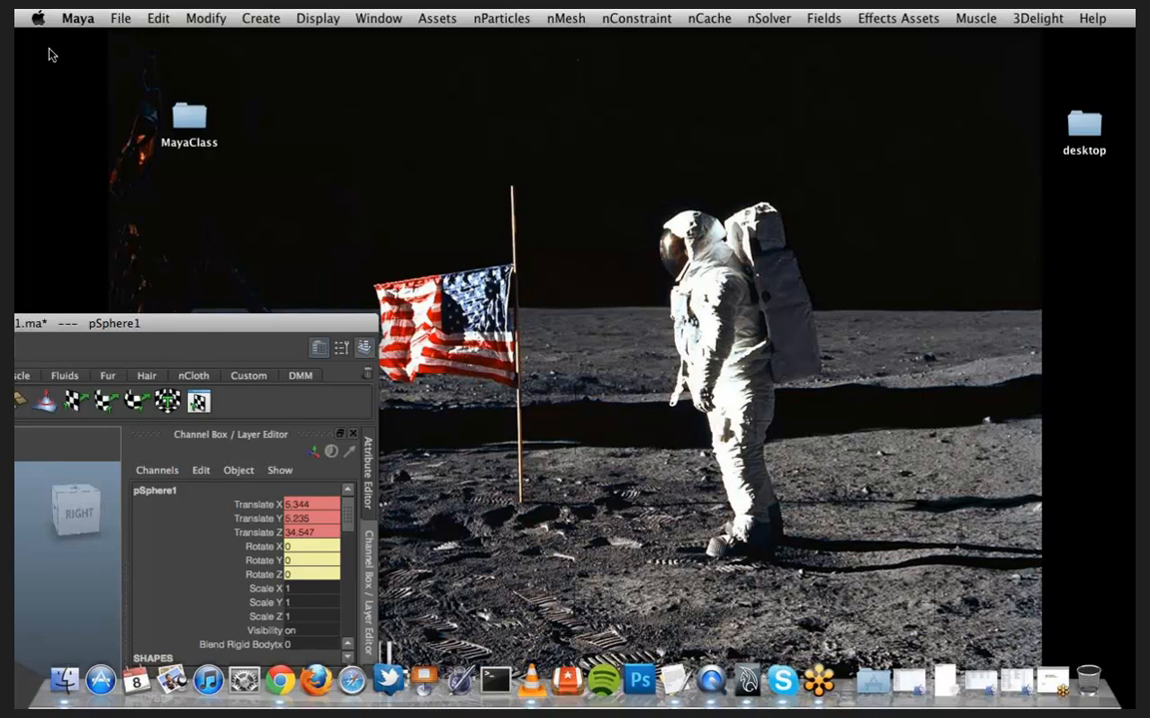
drag(60, 323, 155, 30)
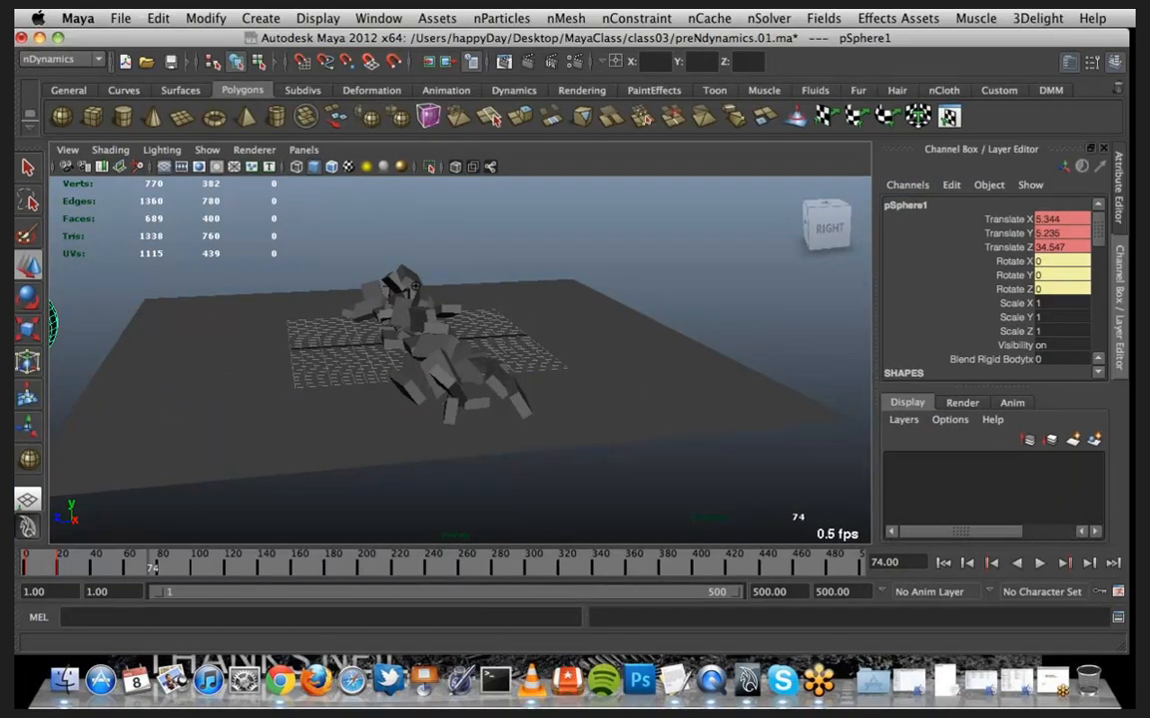
Review the Play every frame playback speed in the Time Slider preferences and close them
click(1117, 592)
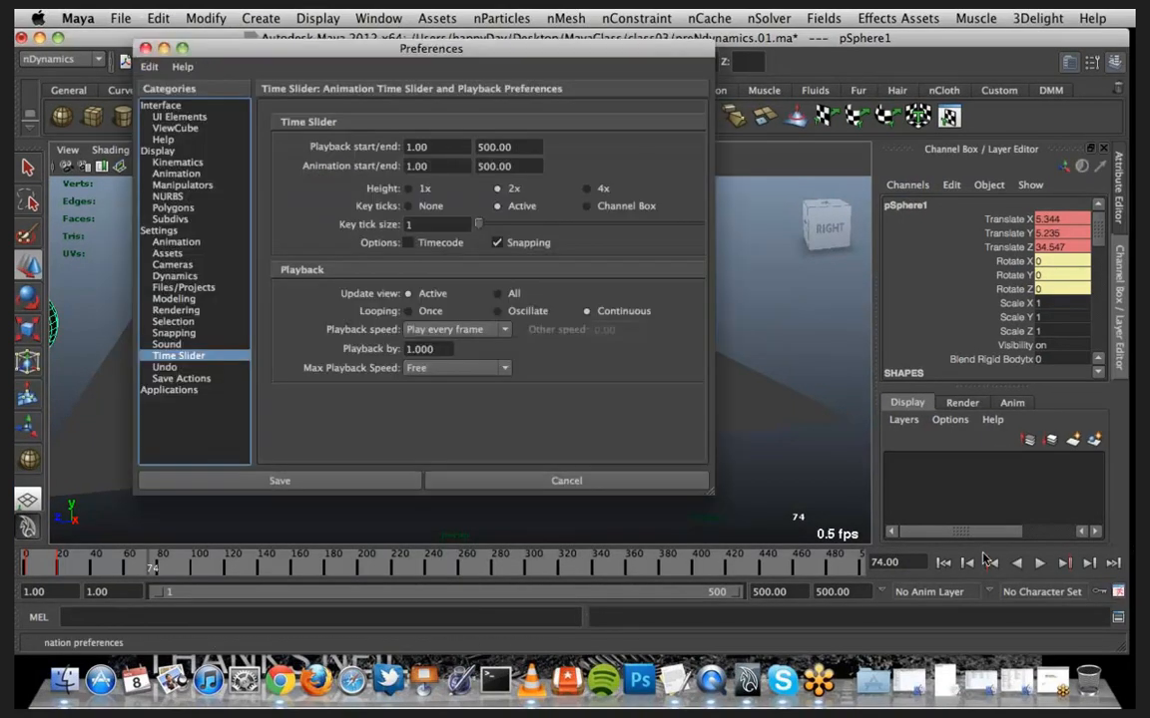
drag(404, 50, 342, 97)
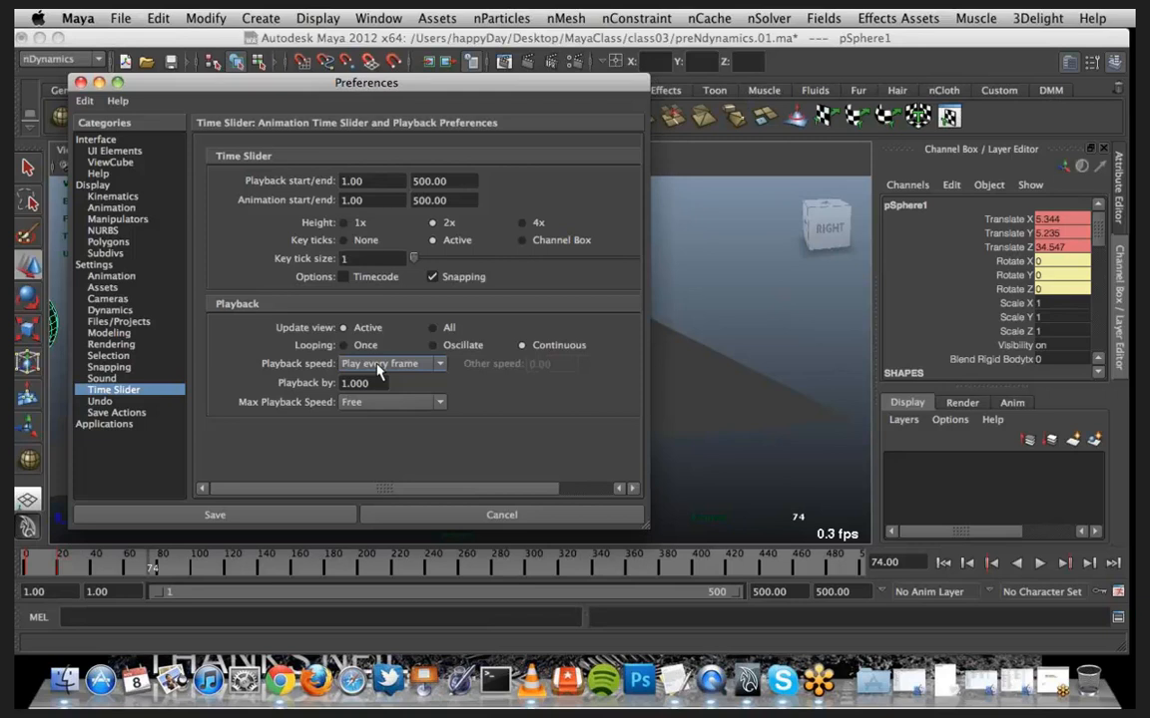
click(81, 84)
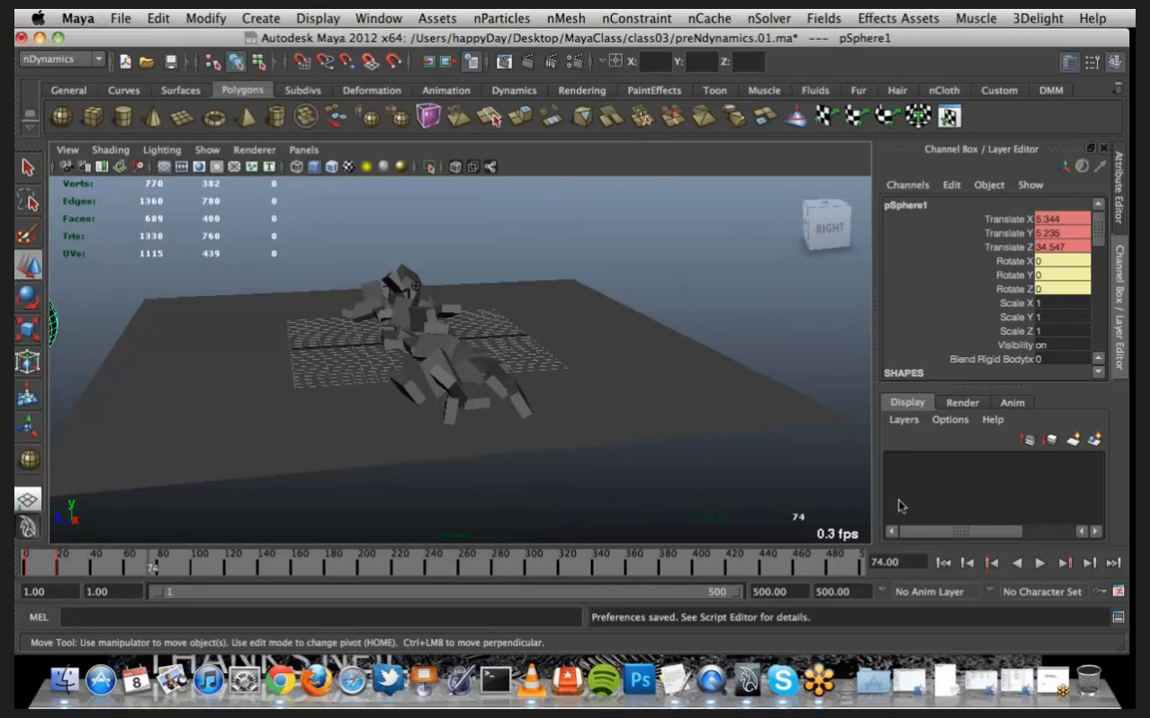
Return the simulation to frame 1 and inspect the intact brick wall and sphere from different angles
click(943, 564)
alt+drag(488, 381, 559, 403)
alt+middle_drag(559, 403, 606, 356)
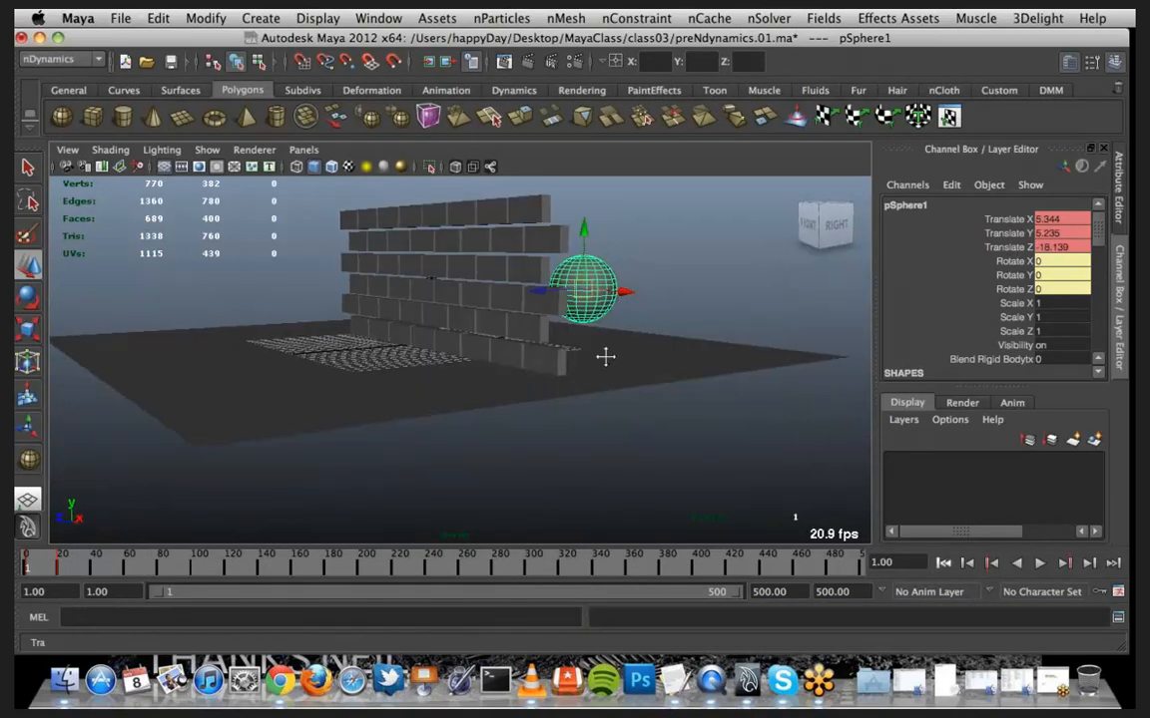
alt+drag(605, 356, 523, 386)
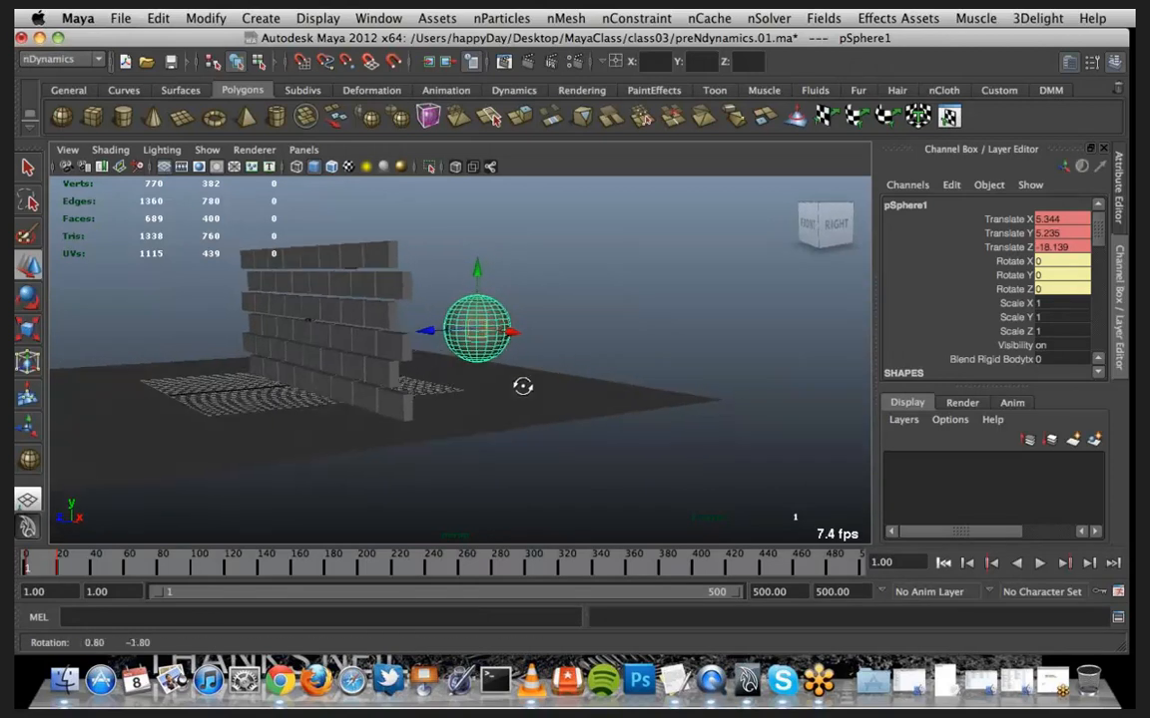
alt+drag(267, 305, 312, 333)
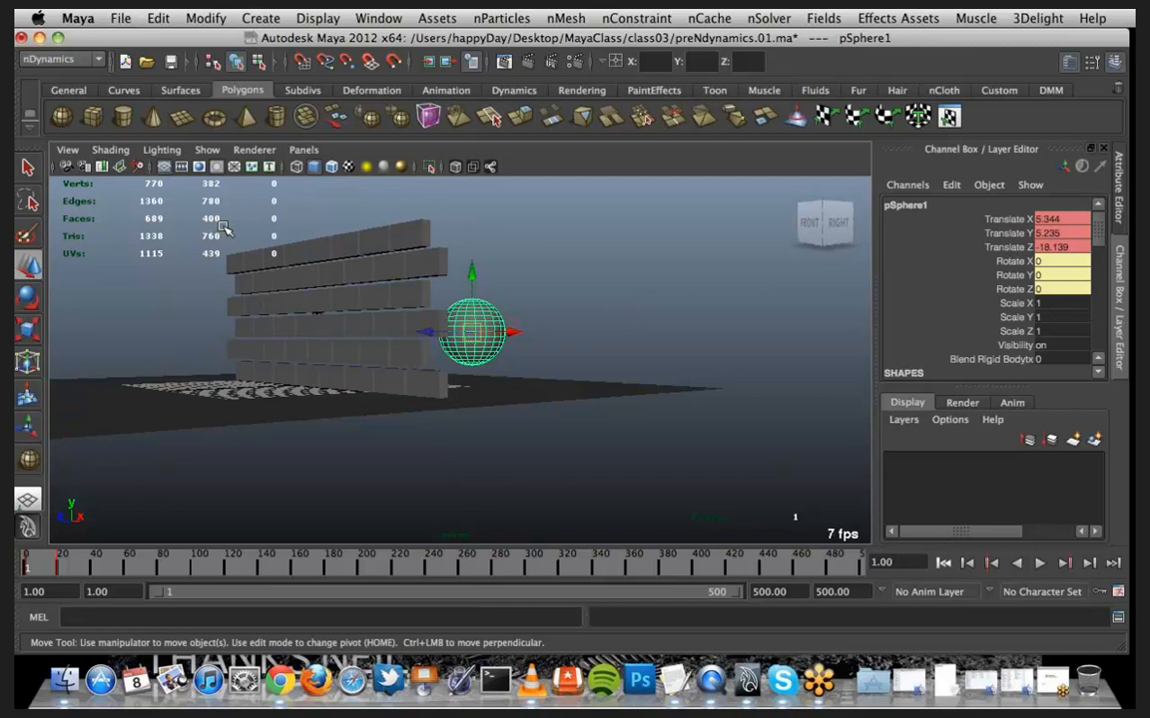
Select the brick wall and review its nCloth collision and dynamic properties down to Rigidity
click(432, 389)
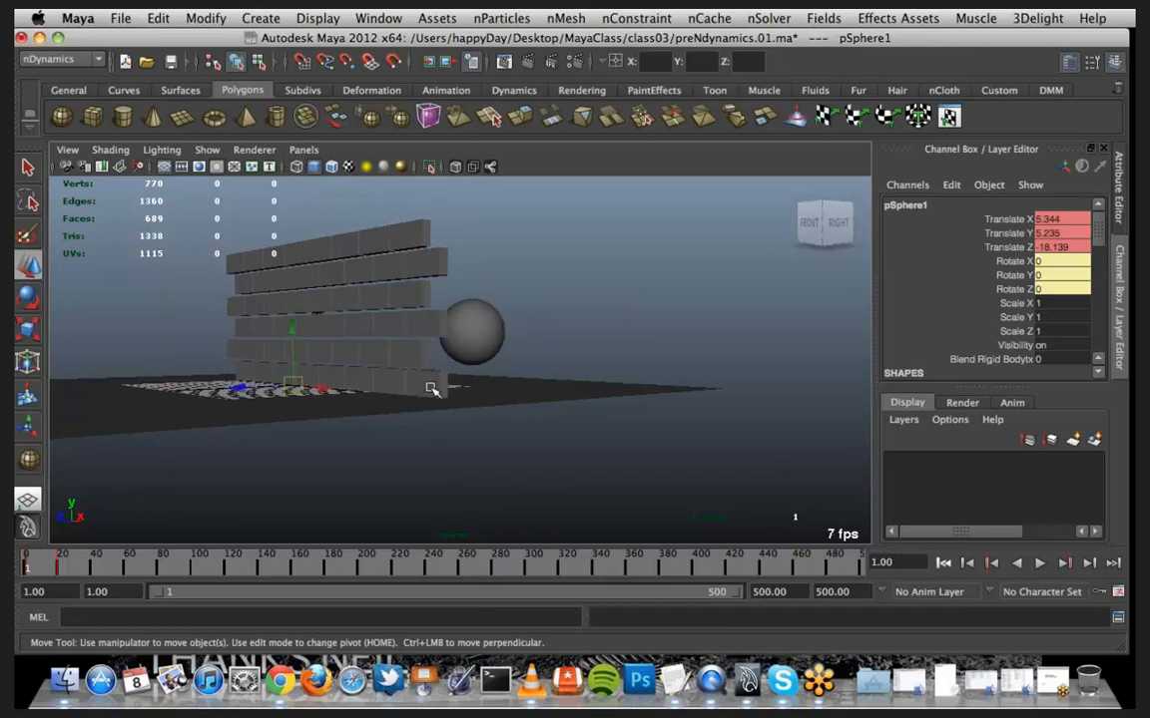
click(379, 319)
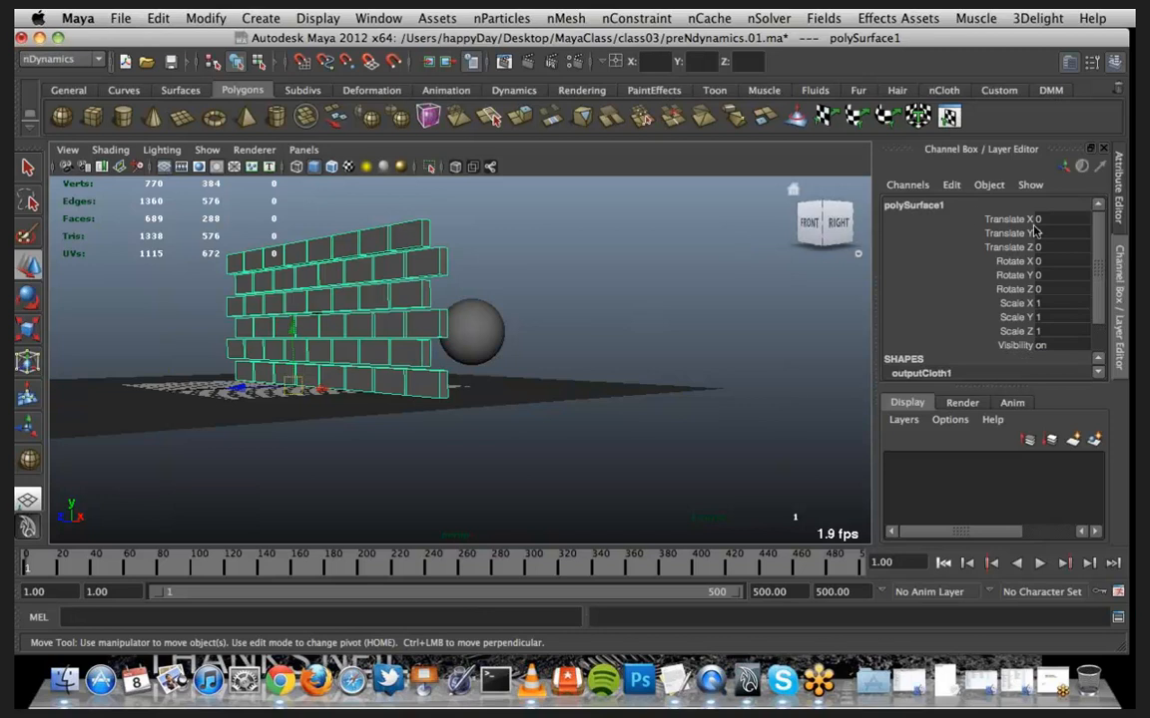
click(1117, 192)
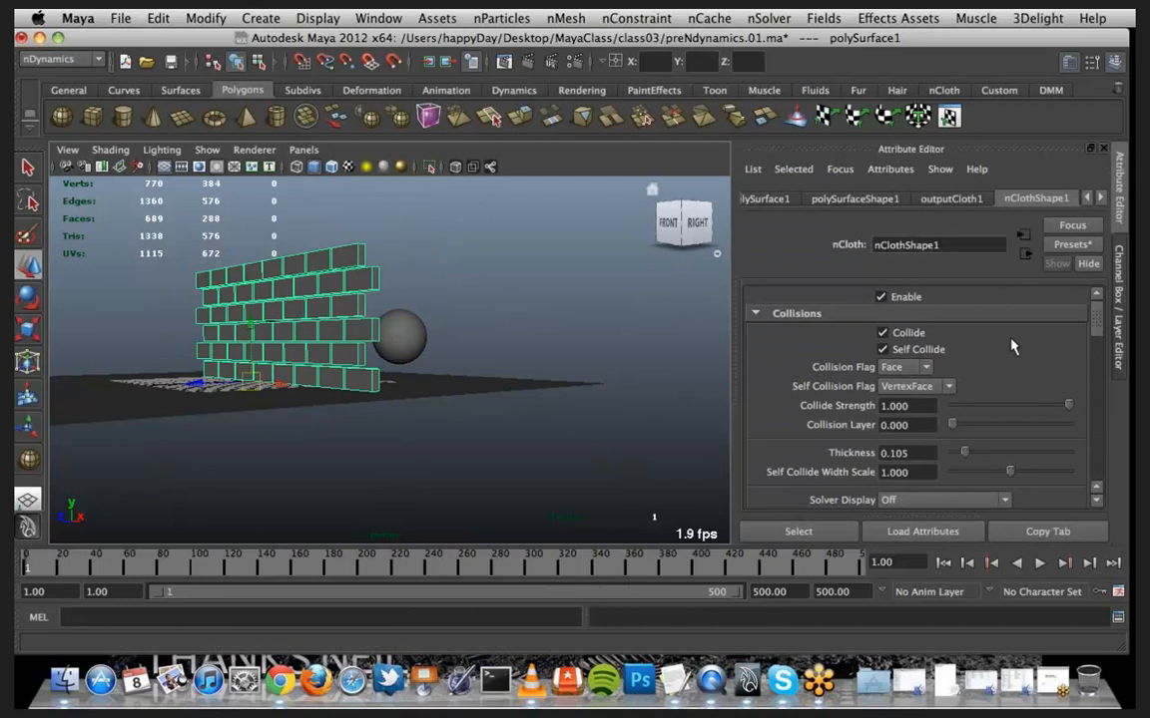
scroll(1011, 340, down, 3)
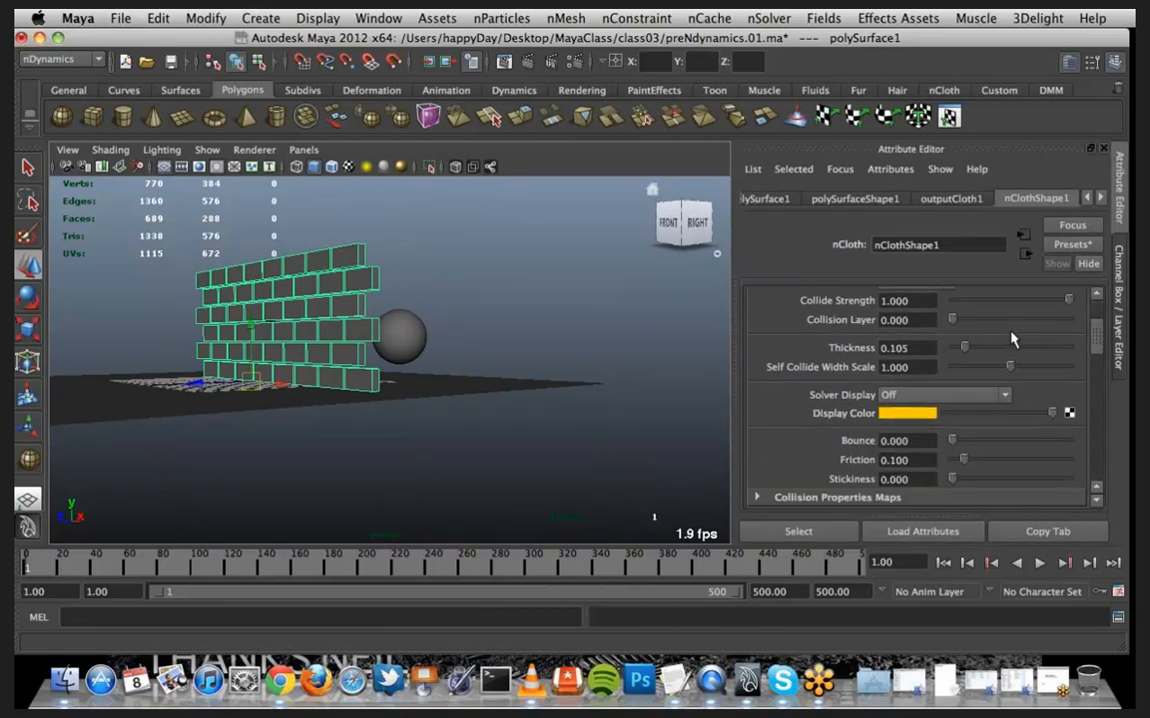
scroll(1010, 344, down, 2)
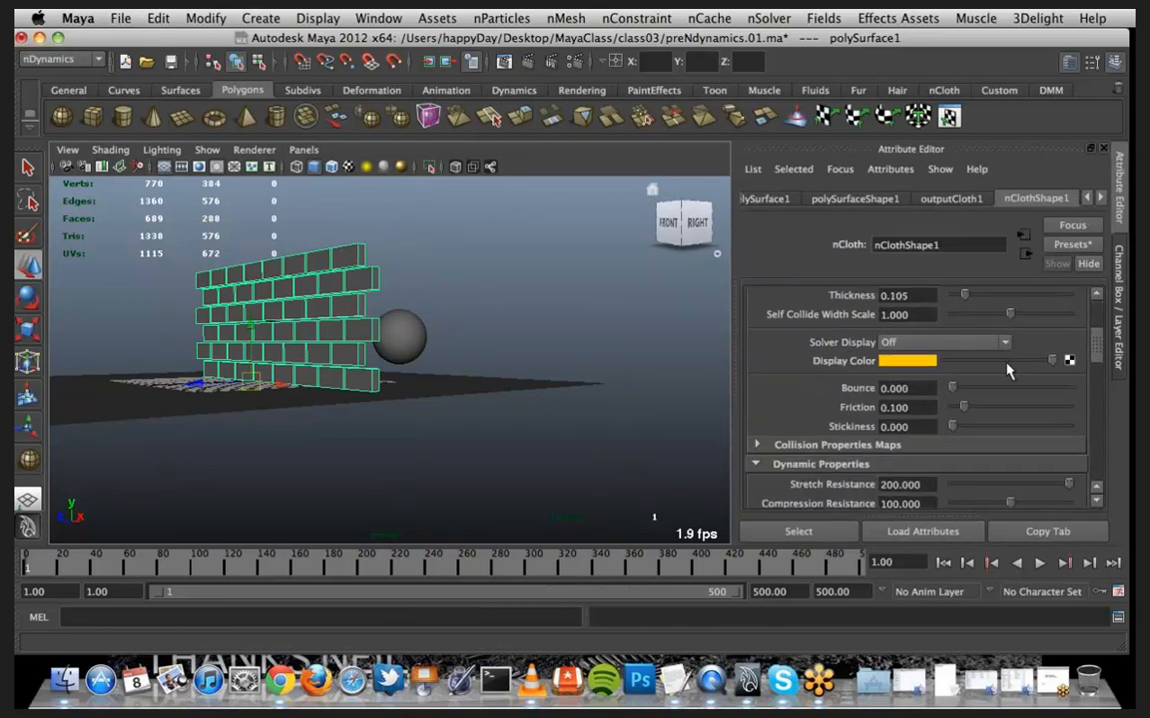
scroll(1006, 369, down, 6)
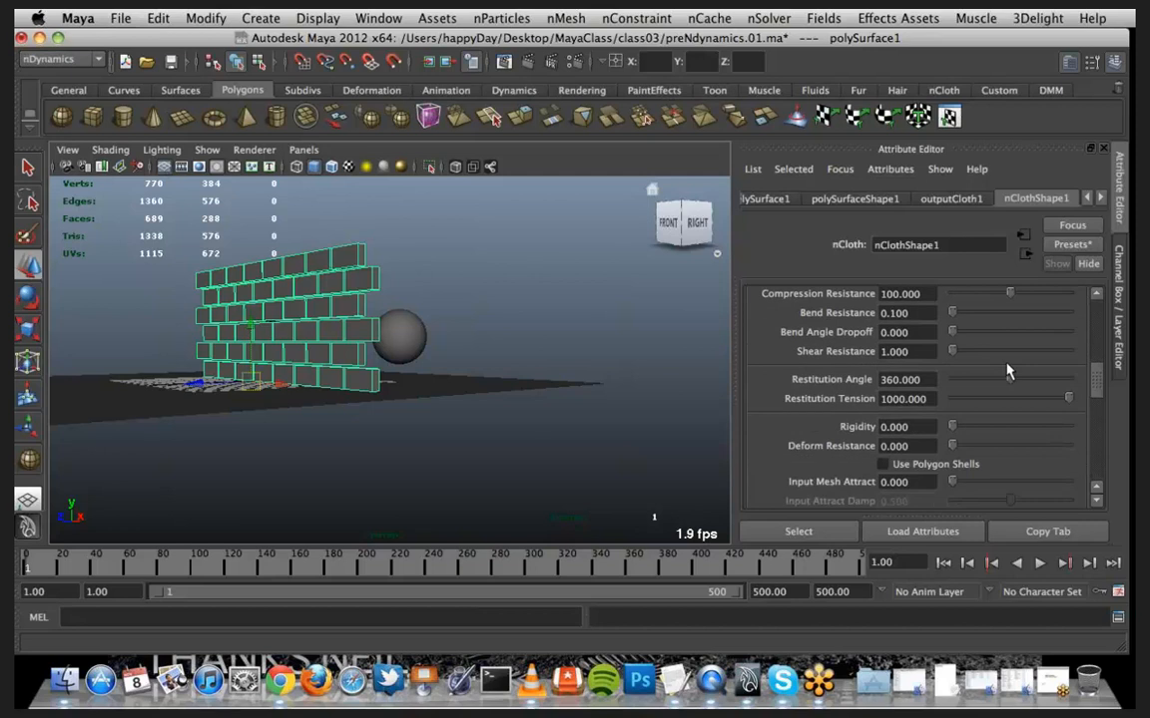
drag(933, 426, 847, 431)
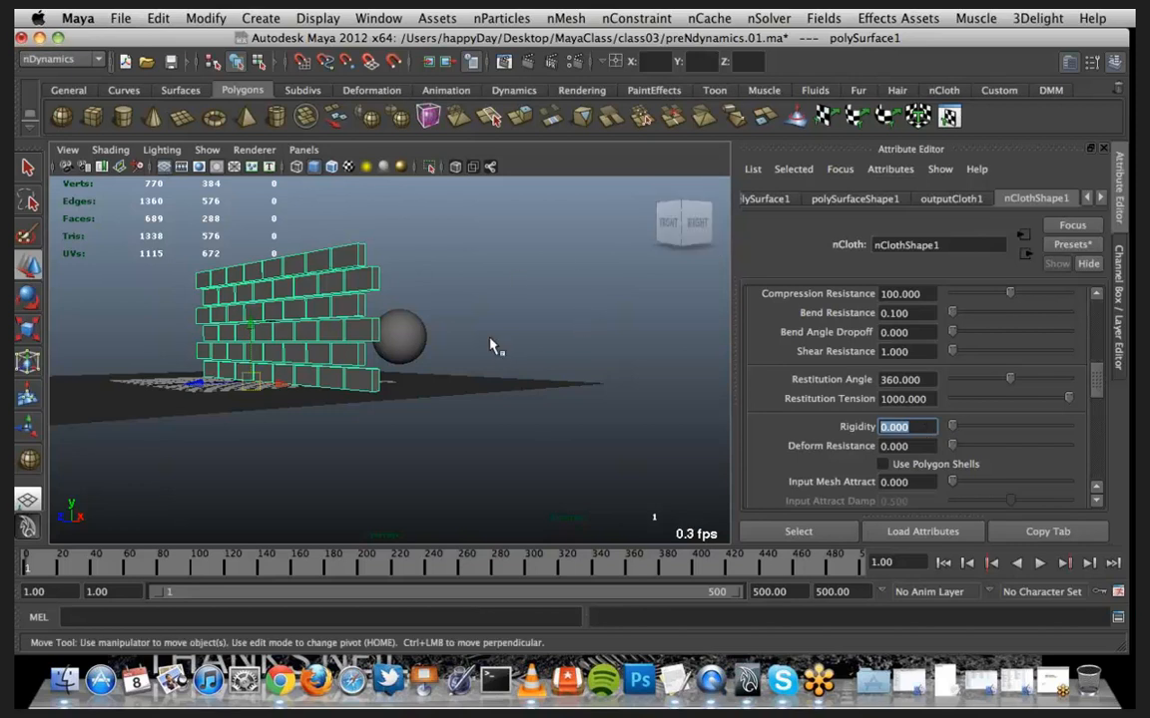
Play the simulation briefly from frame 1, stop it, return to the first frame and select the sphere
alt+drag(499, 350, 519, 369)
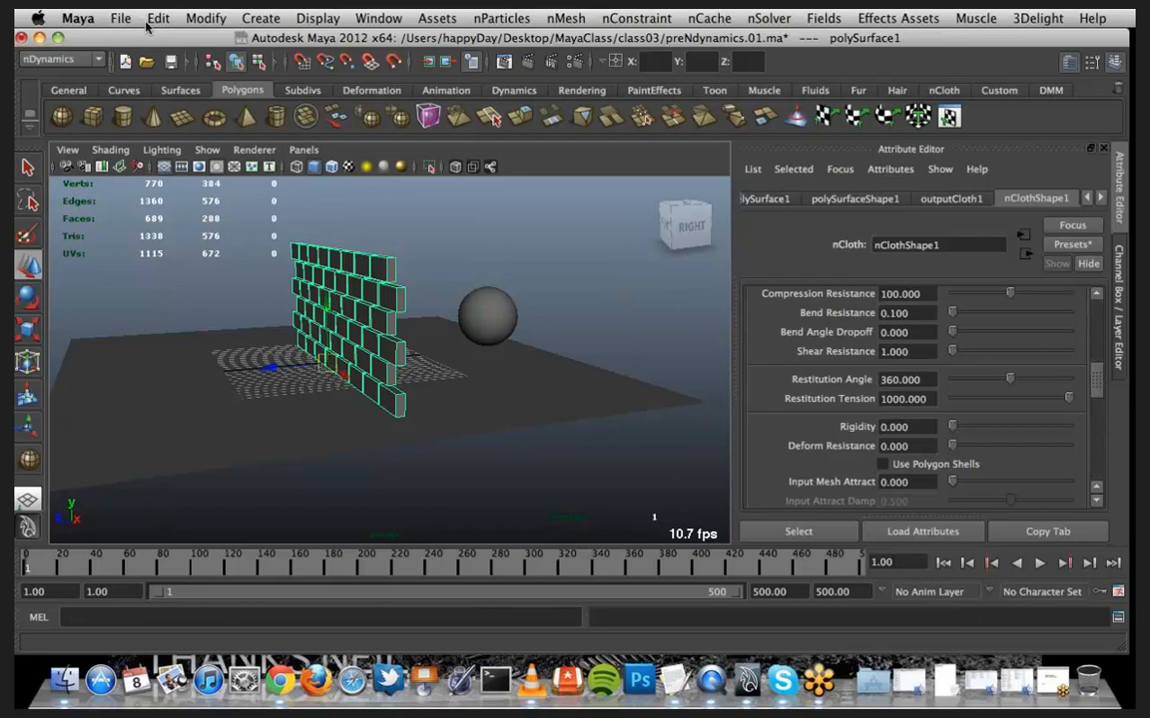
click(1040, 565)
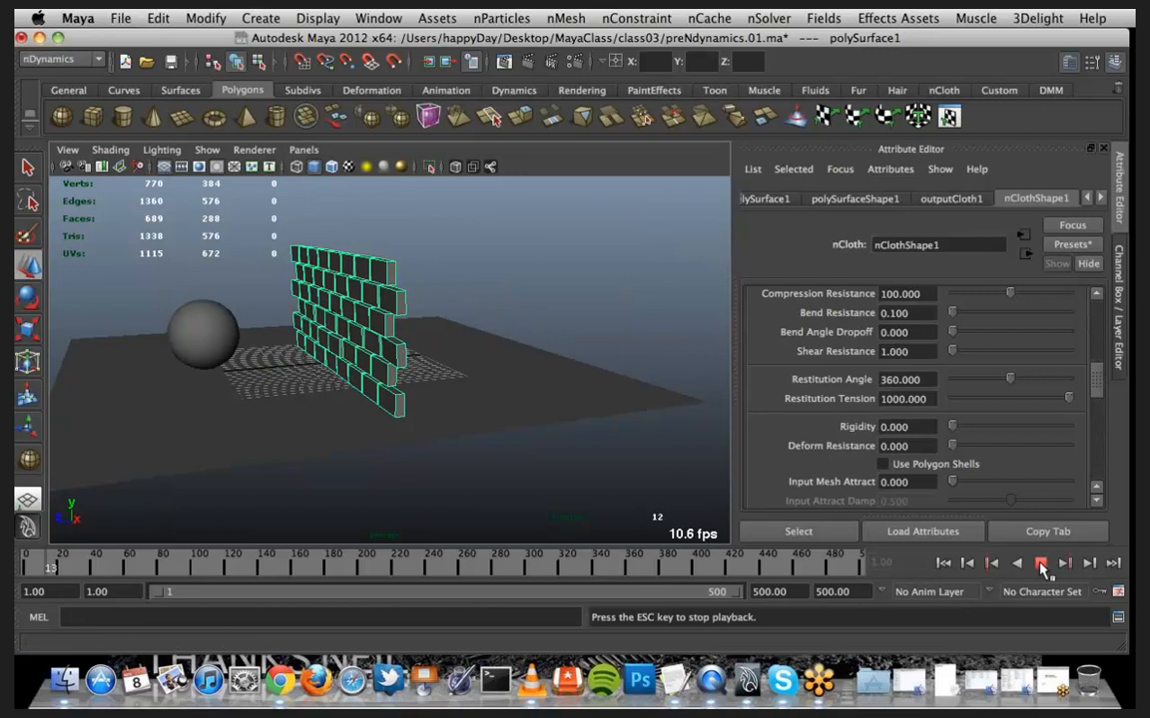
click(1040, 564)
click(944, 563)
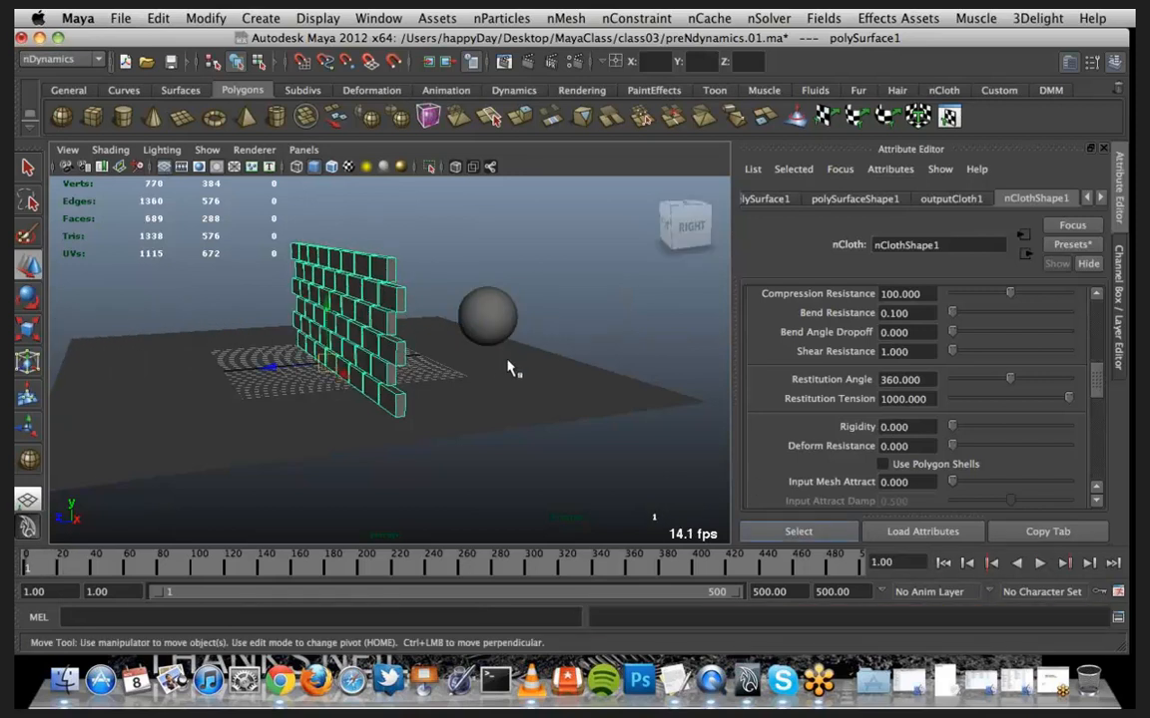
click(488, 317)
mouse_move(504, 365)
alt+mouse_down()
mouse_move(493, 364)
mouse_move(504, 362)
alt+mouse_up()
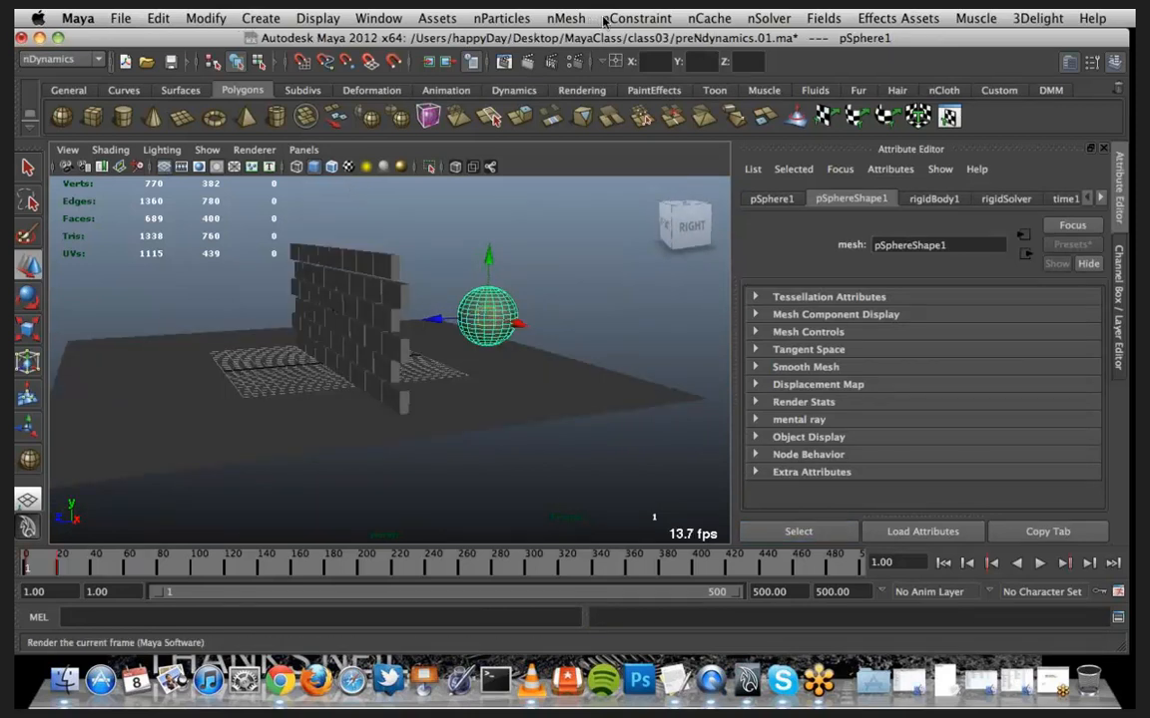
click(588, 18)
mouse_move(562, 15)
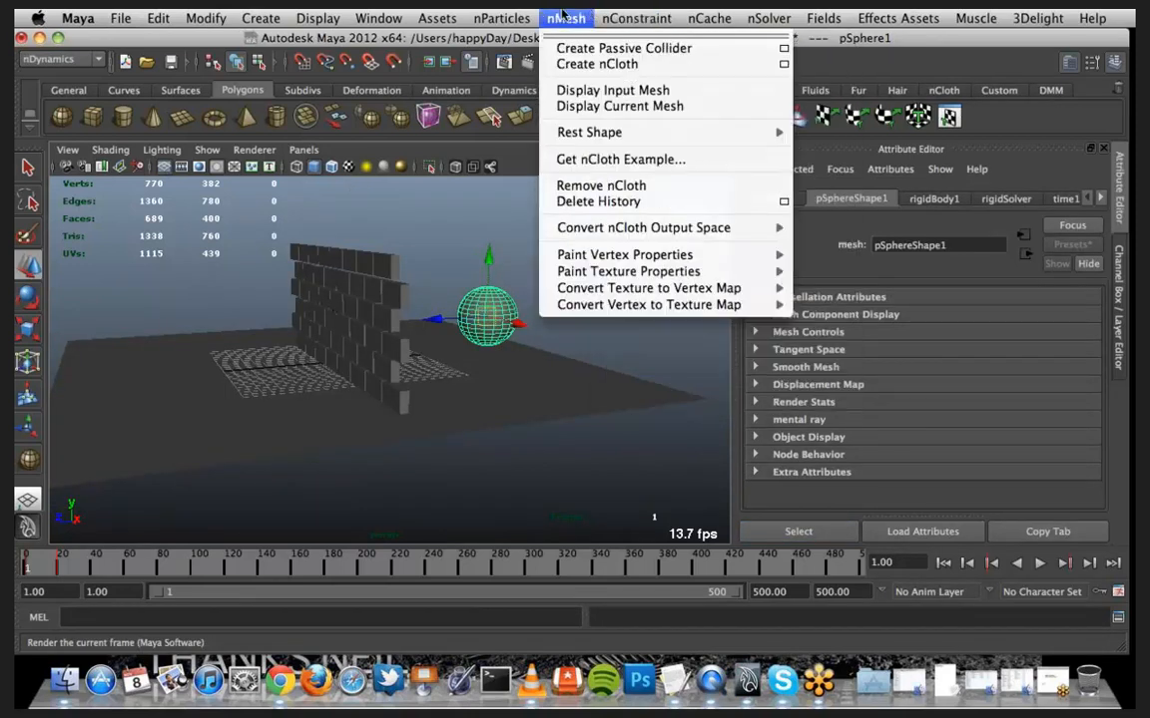
mouse_move(502, 16)
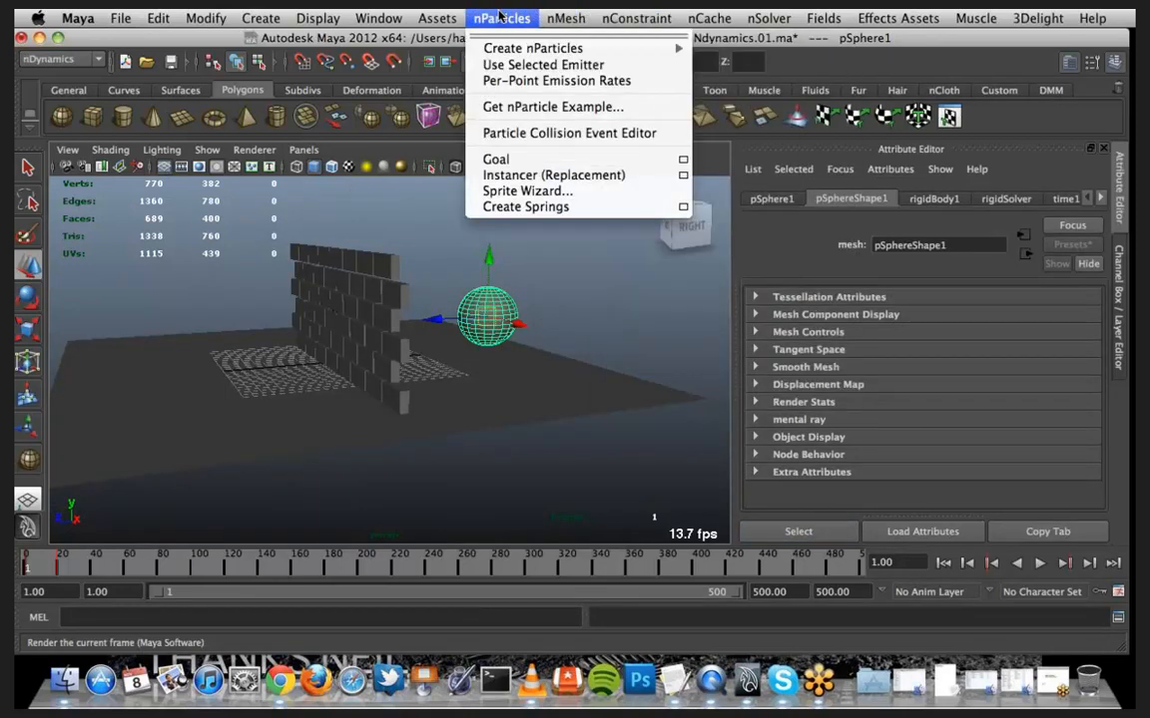
mouse_move(437, 18)
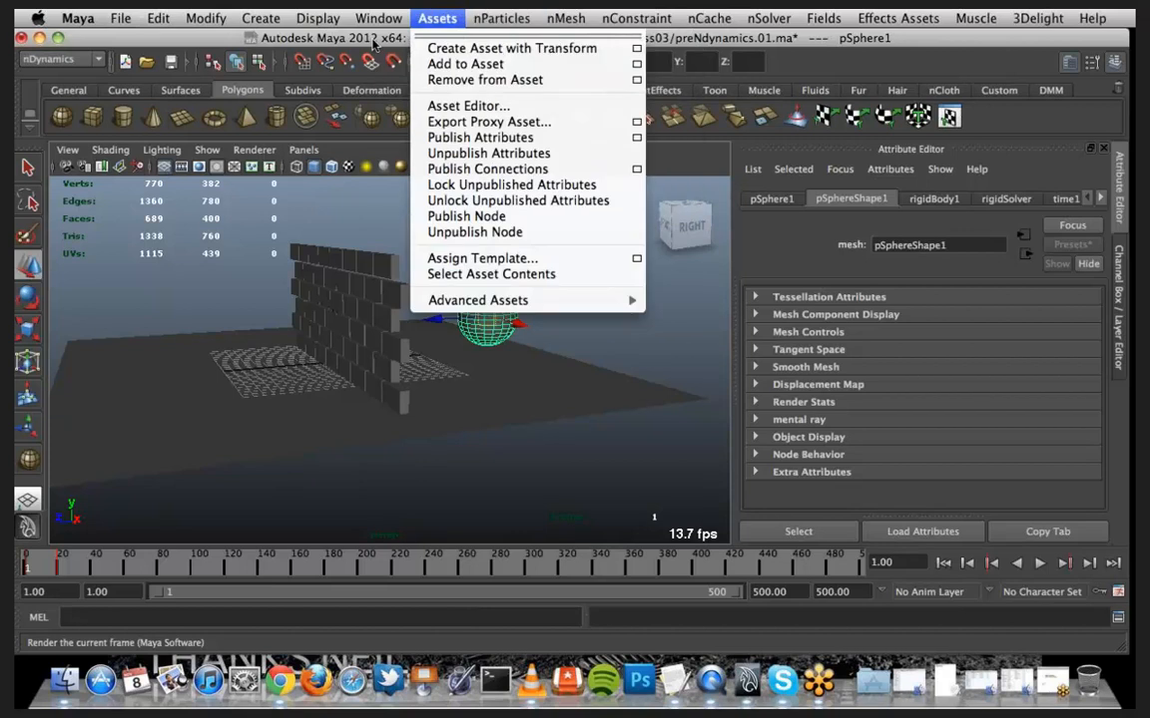
key(XF86PowerOff)
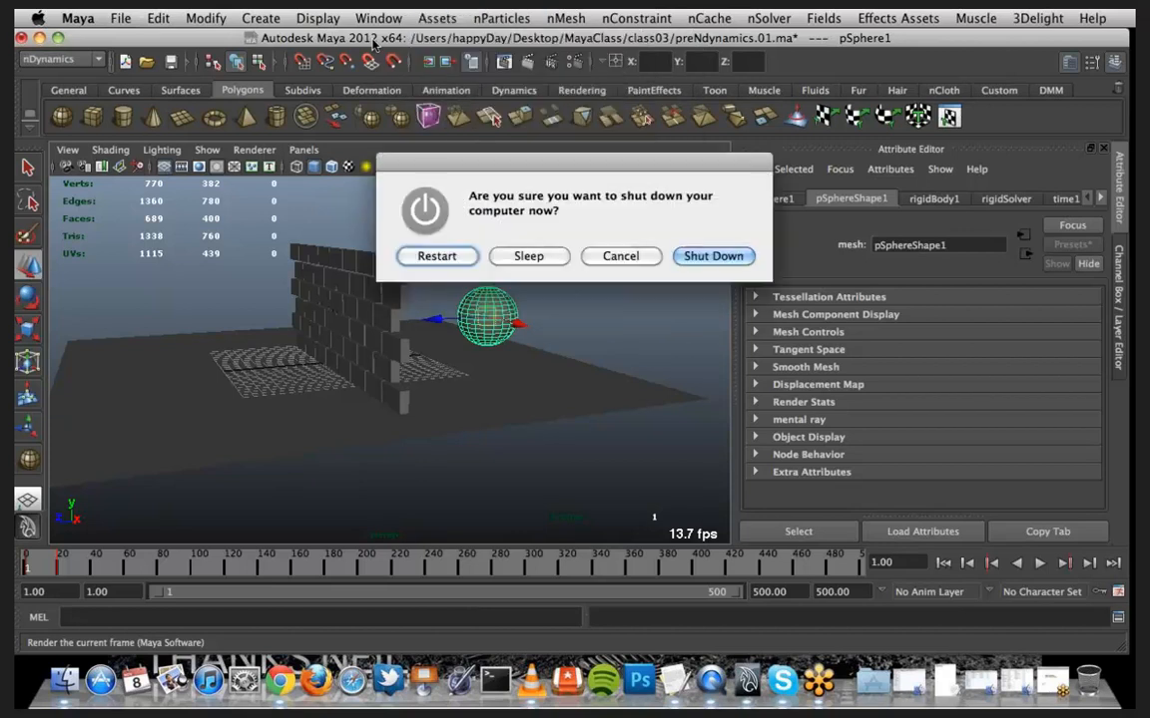
click(611, 256)
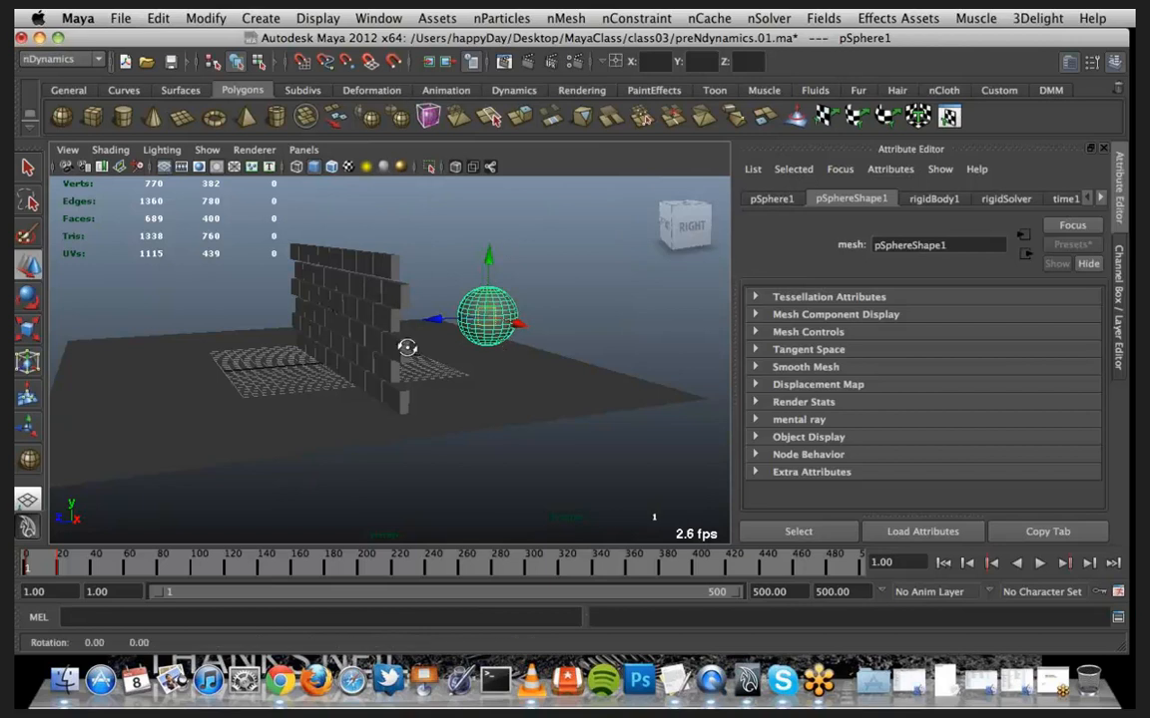
Examine the sphere's rigid body attributes, switch briefly to TextEdit and return to the Maya scene
alt+drag(403, 341, 459, 351)
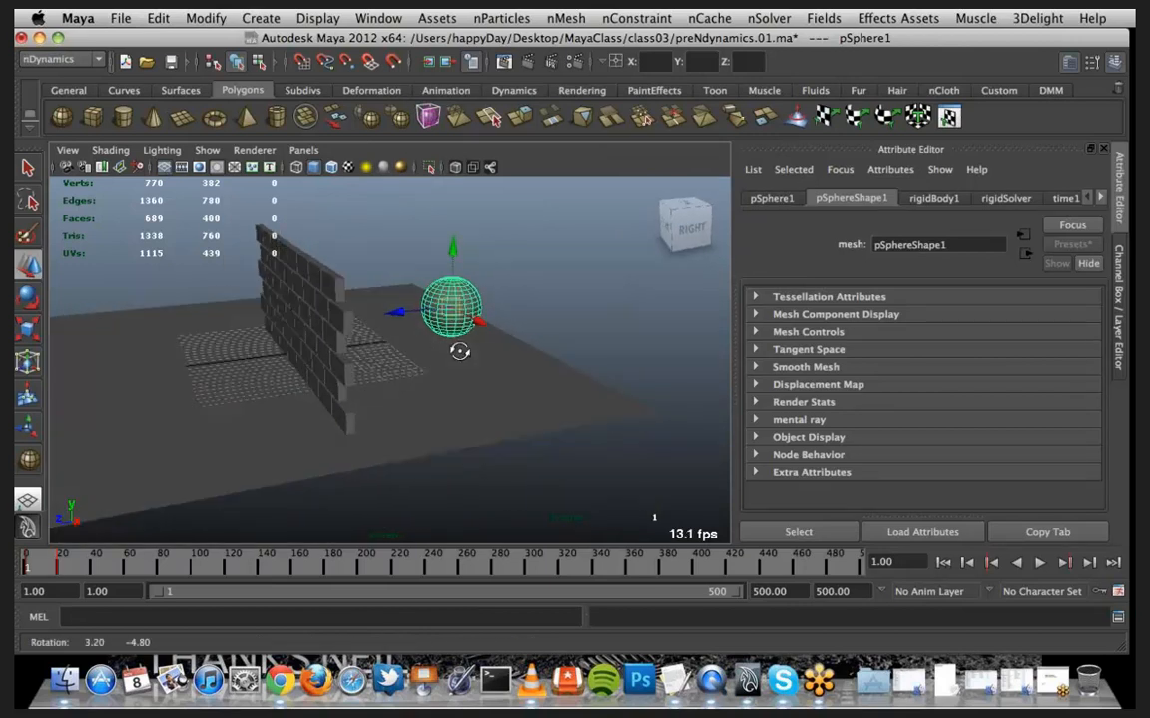
click(936, 200)
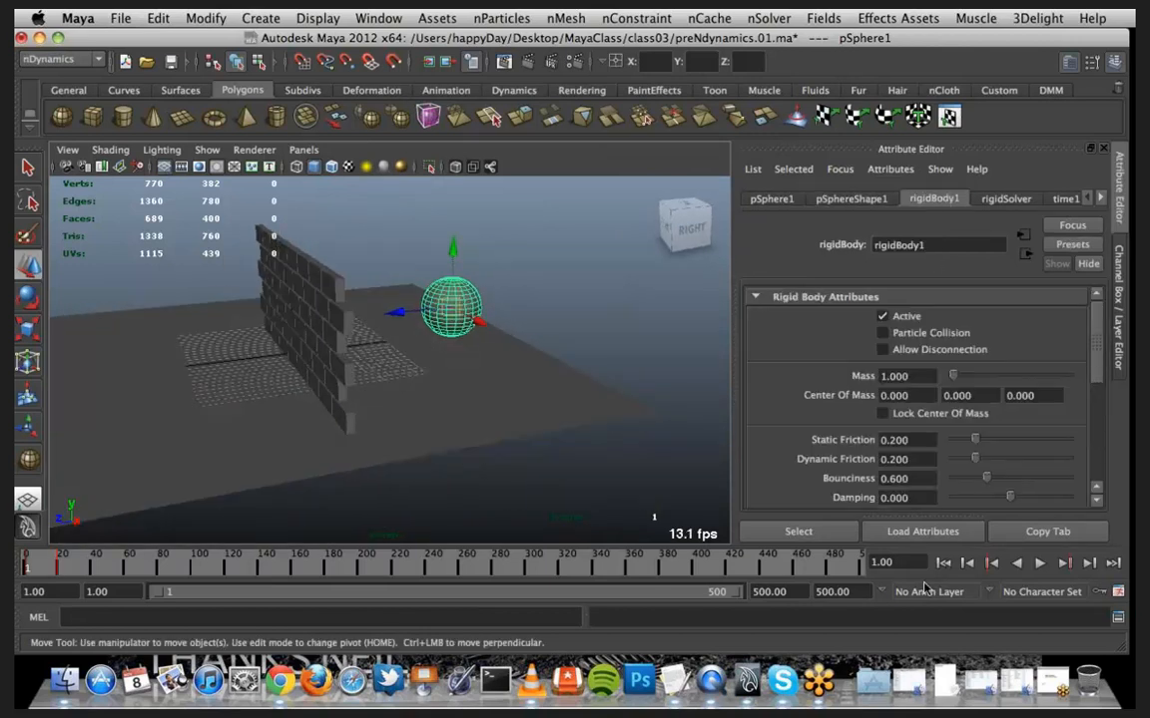
click(671, 683)
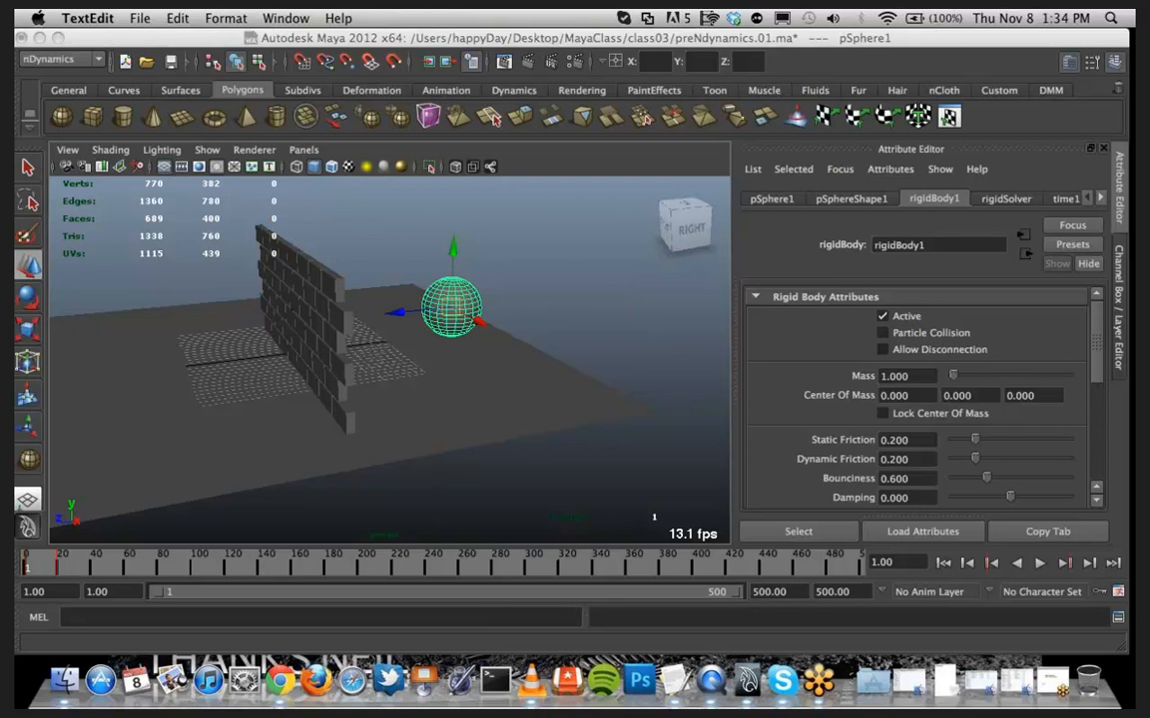
click(100, 43)
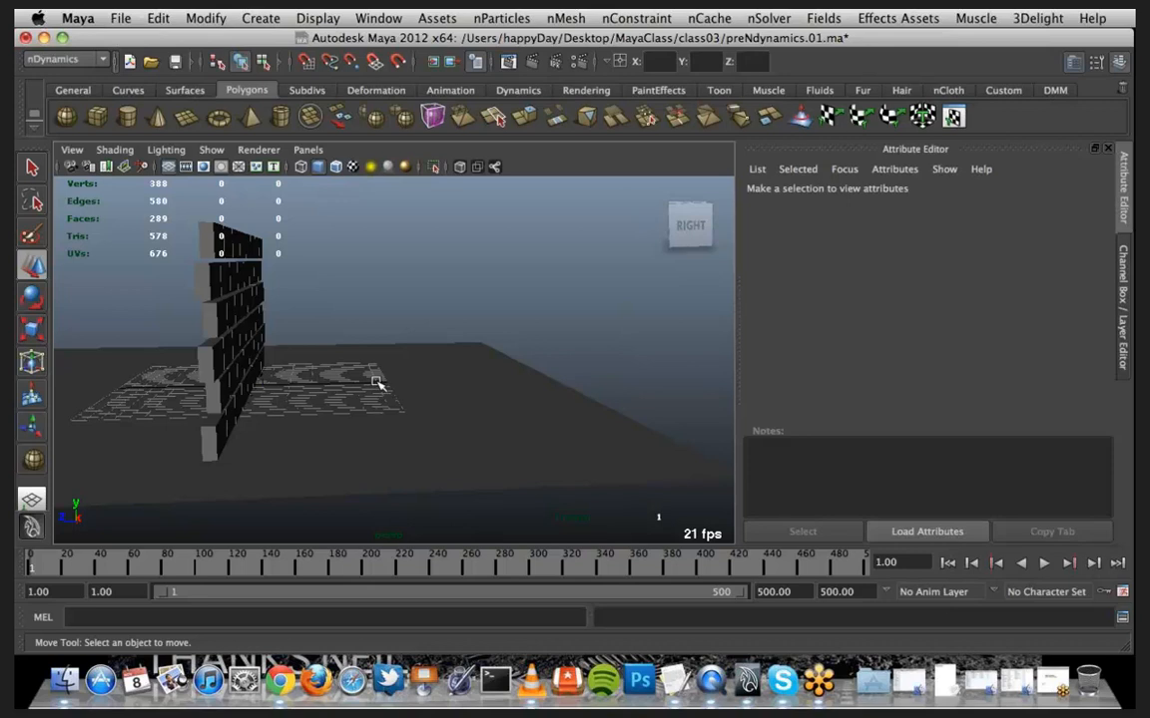
Create a polygon sphere, scale it uniformly to about 1.88 and place it facing the wall at about X 5.1, Y 6.4, Z -13
alt+drag(375, 379, 414, 381)
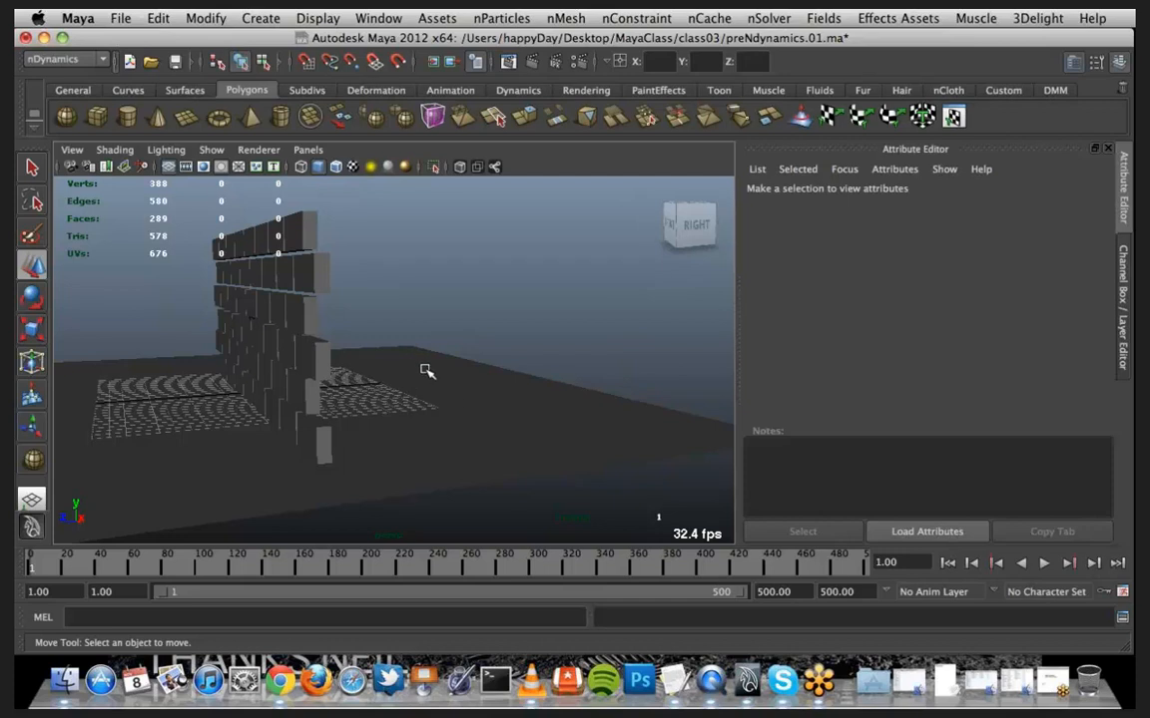
key(space)
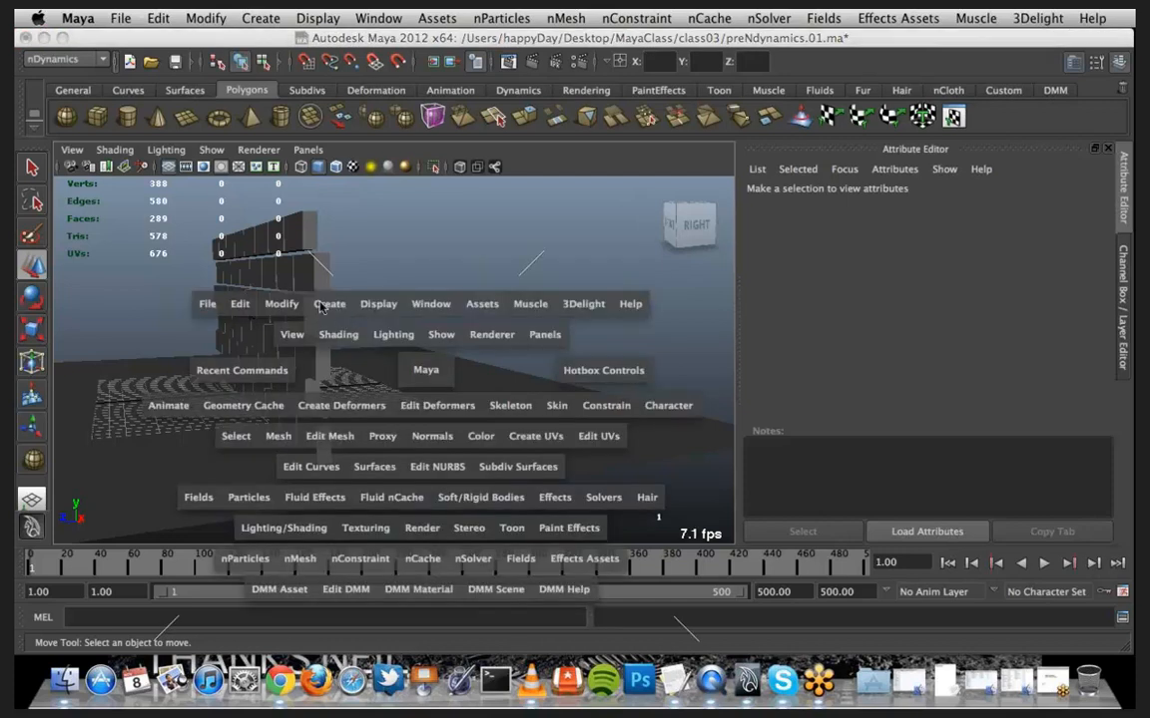
drag(329, 304, 436, 423)
key(r)
key(w)
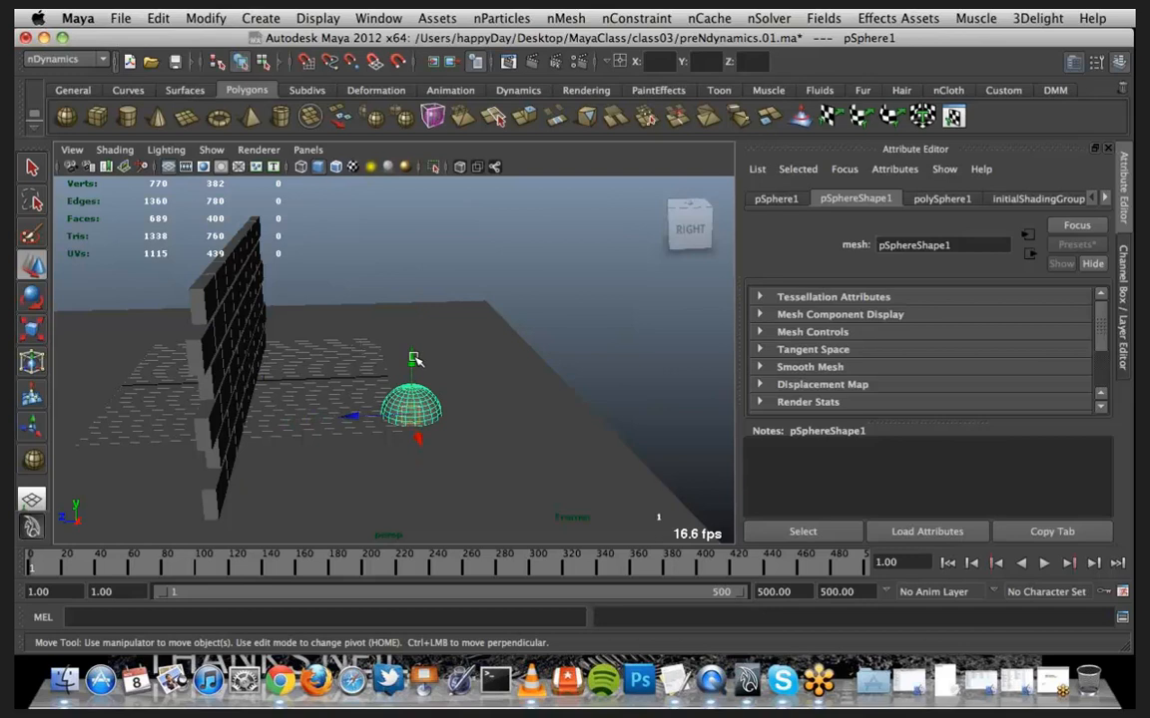
drag(414, 338, 371, 248)
alt+drag(299, 390, 302, 319)
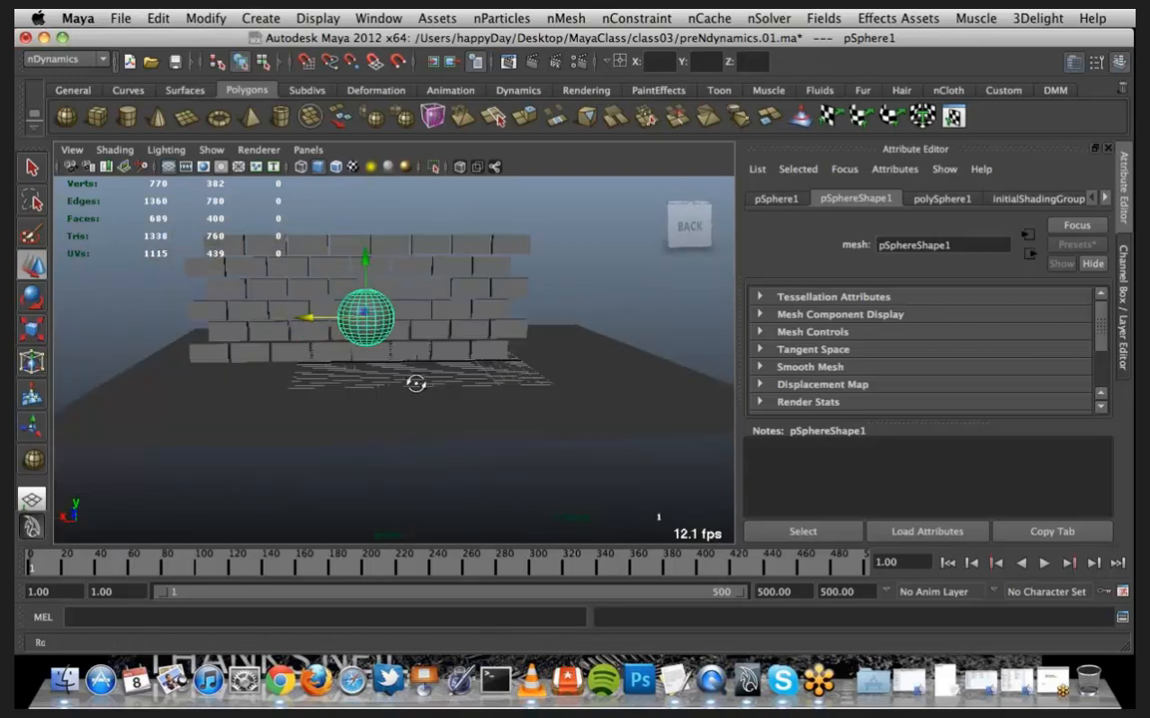
alt+drag(410, 385, 547, 375)
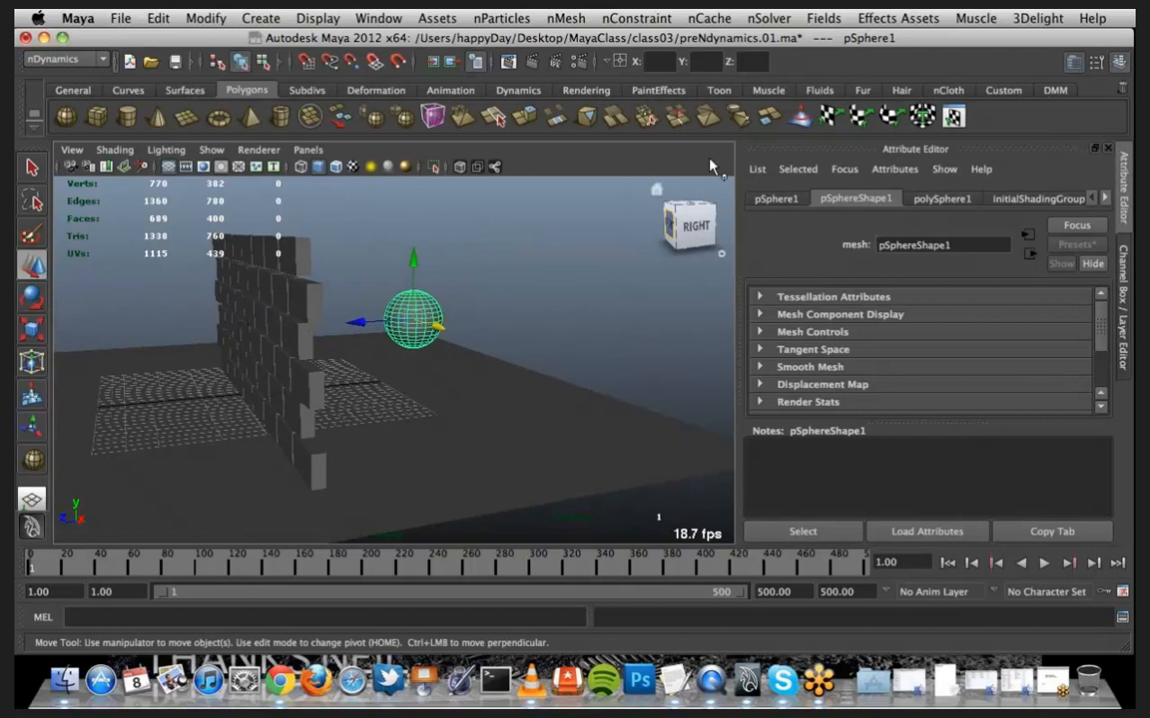
Make the new sphere an nCloth object
click(557, 19)
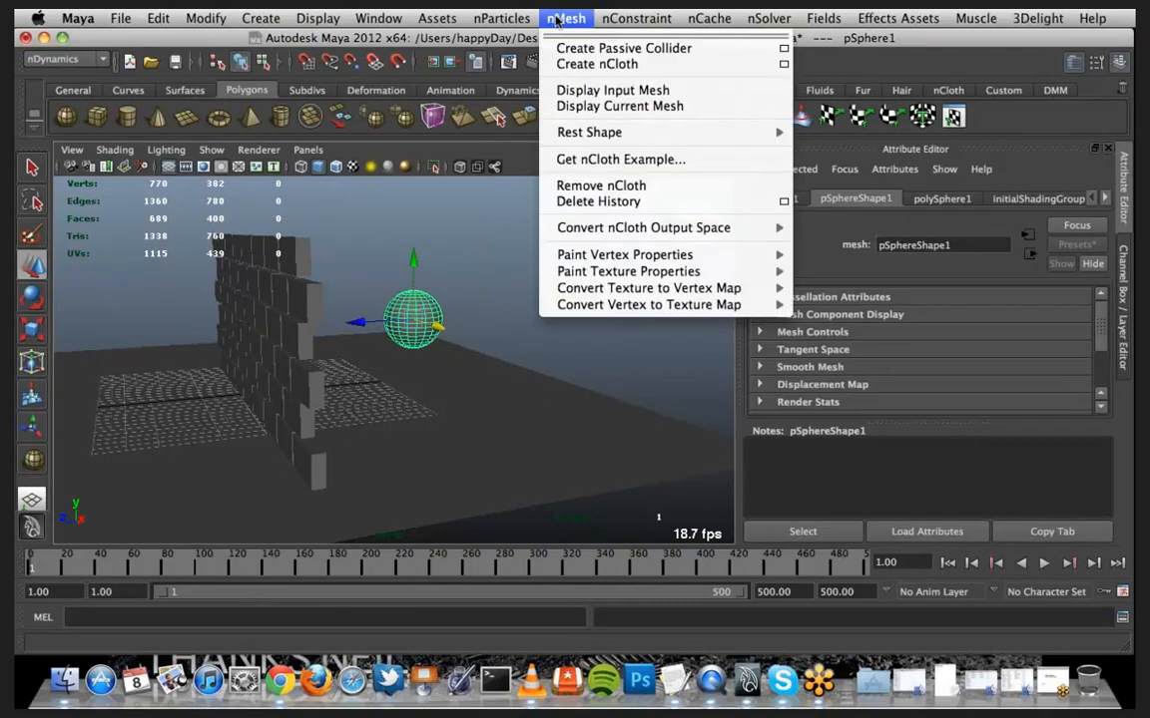
click(608, 66)
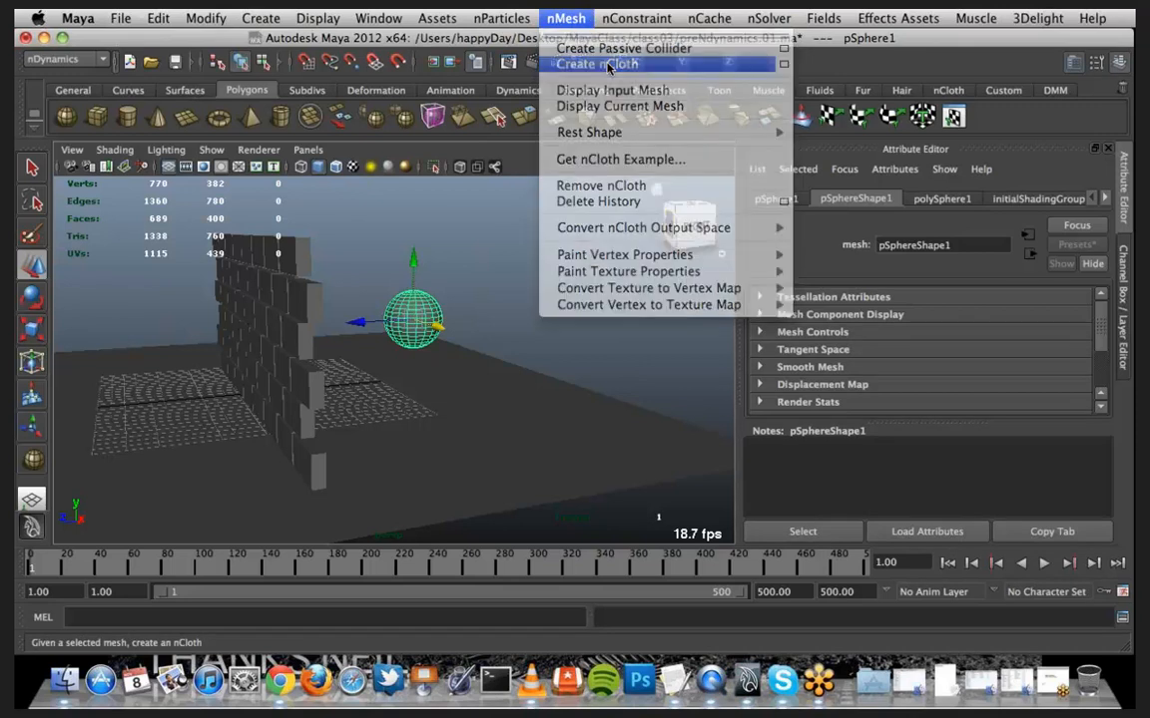
click(390, 324)
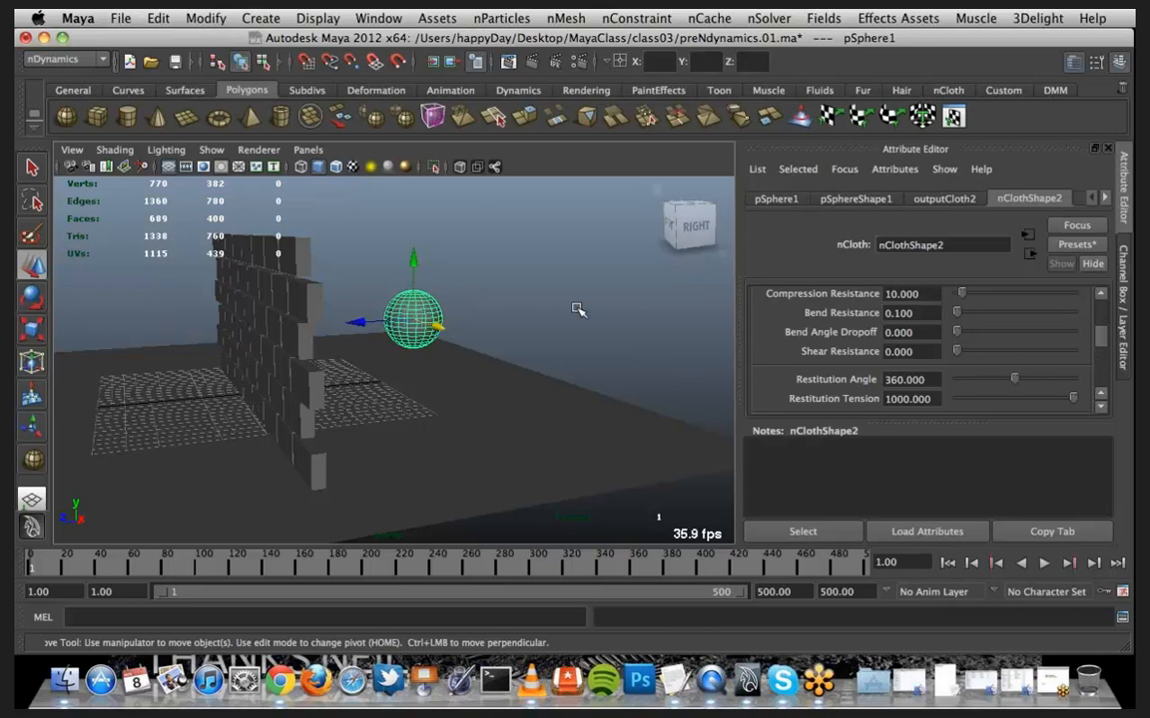
Key the sphere's Translate X, Y and Z channels at frame 1 and activate the Move tool
key(ctrl+a)
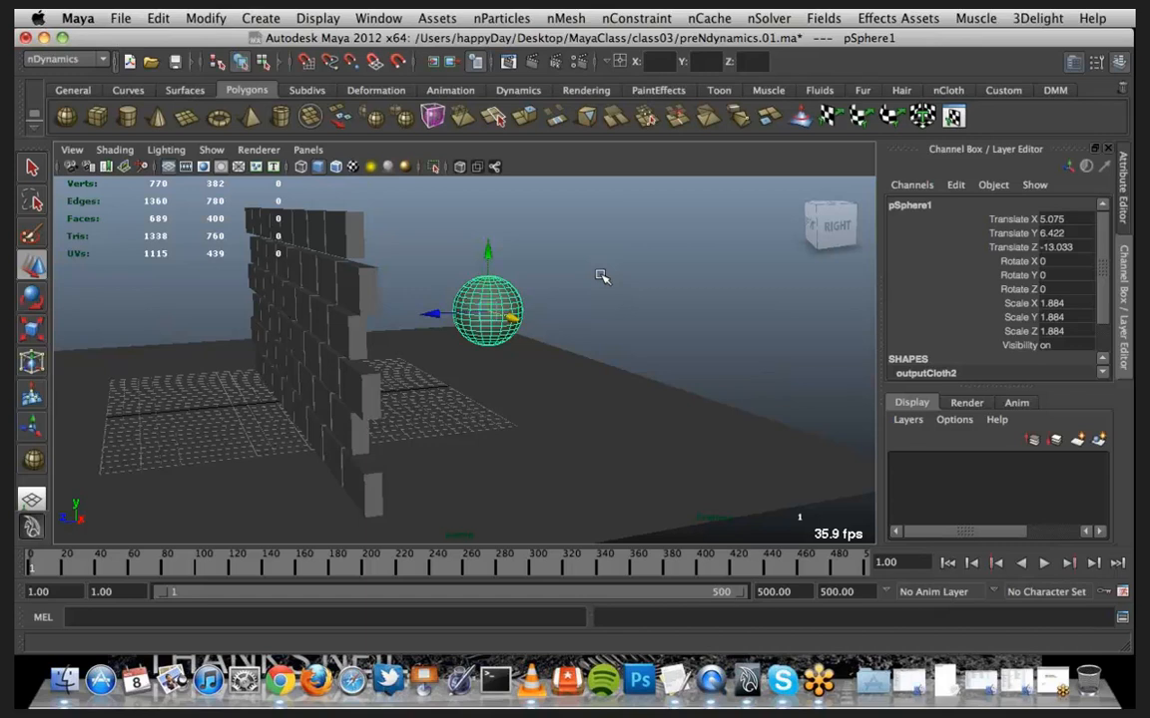
drag(963, 219, 966, 247)
right_click(966, 247)
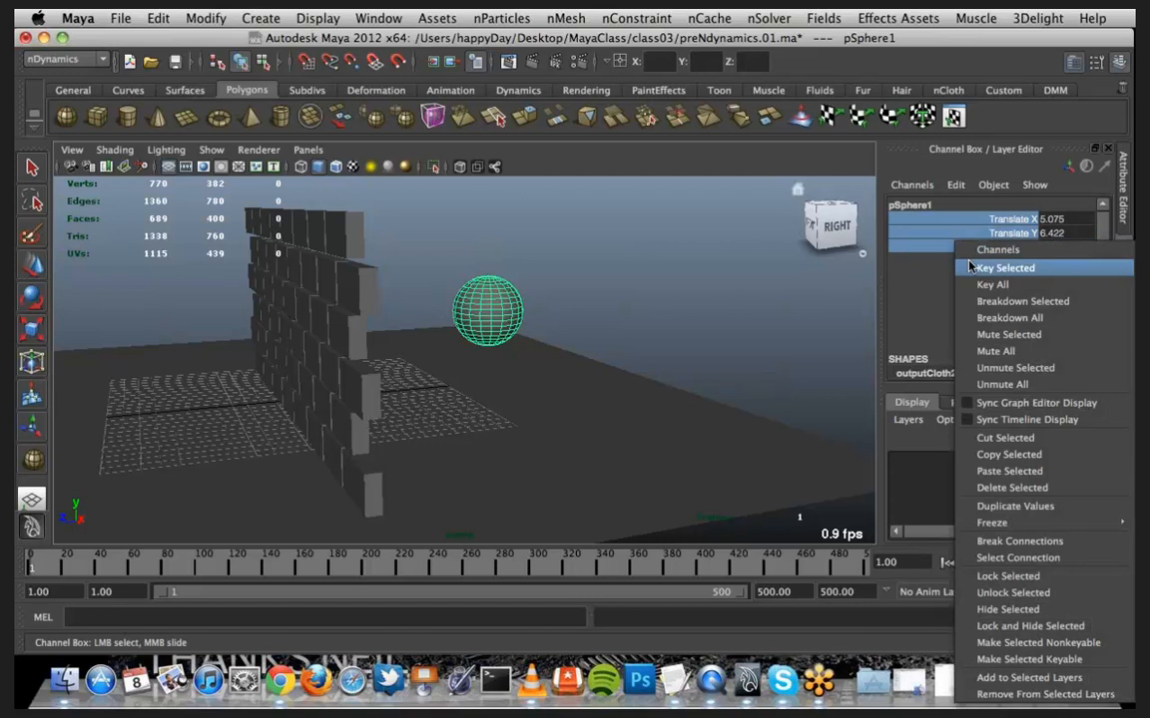
click(968, 267)
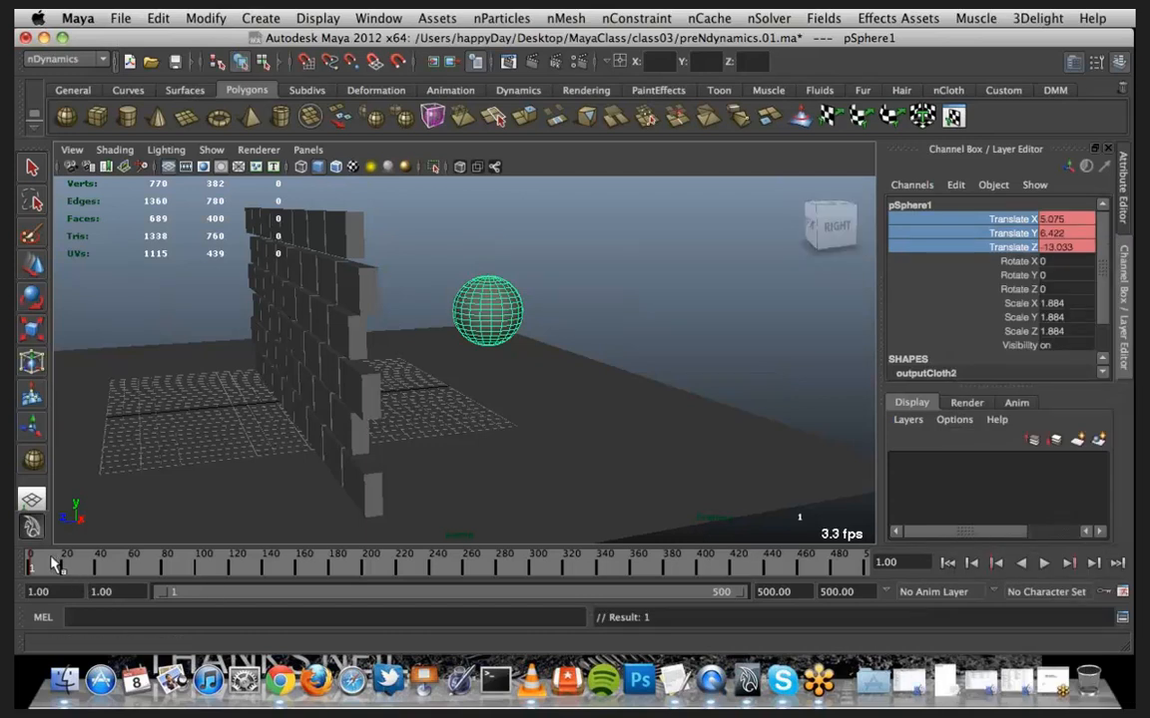
key(w)
click(516, 297)
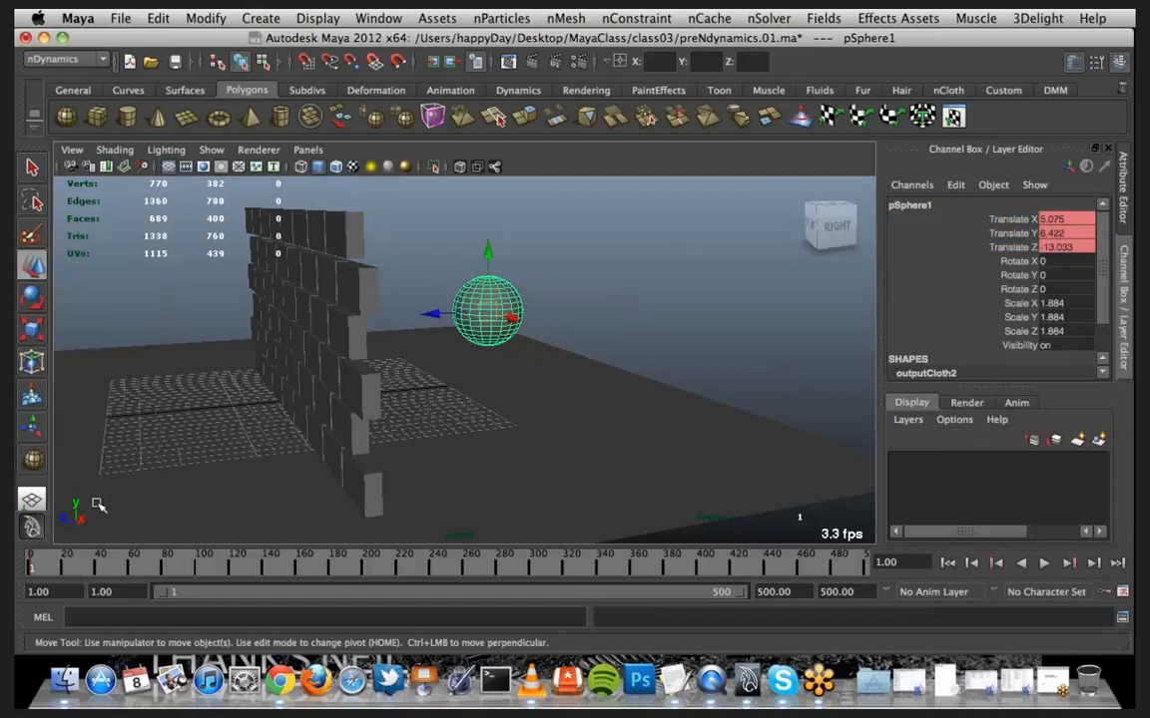
Try to move the sphere along Z through the wall at frame 20, and undo the move
click(64, 567)
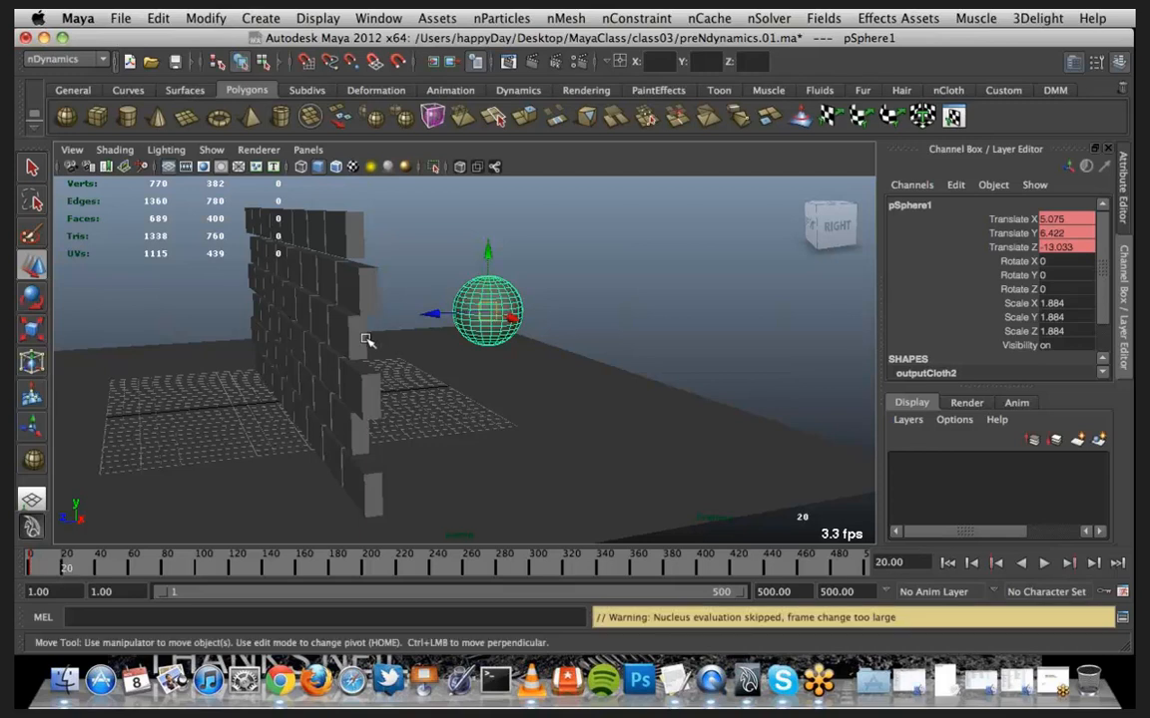
drag(429, 317, 133, 311)
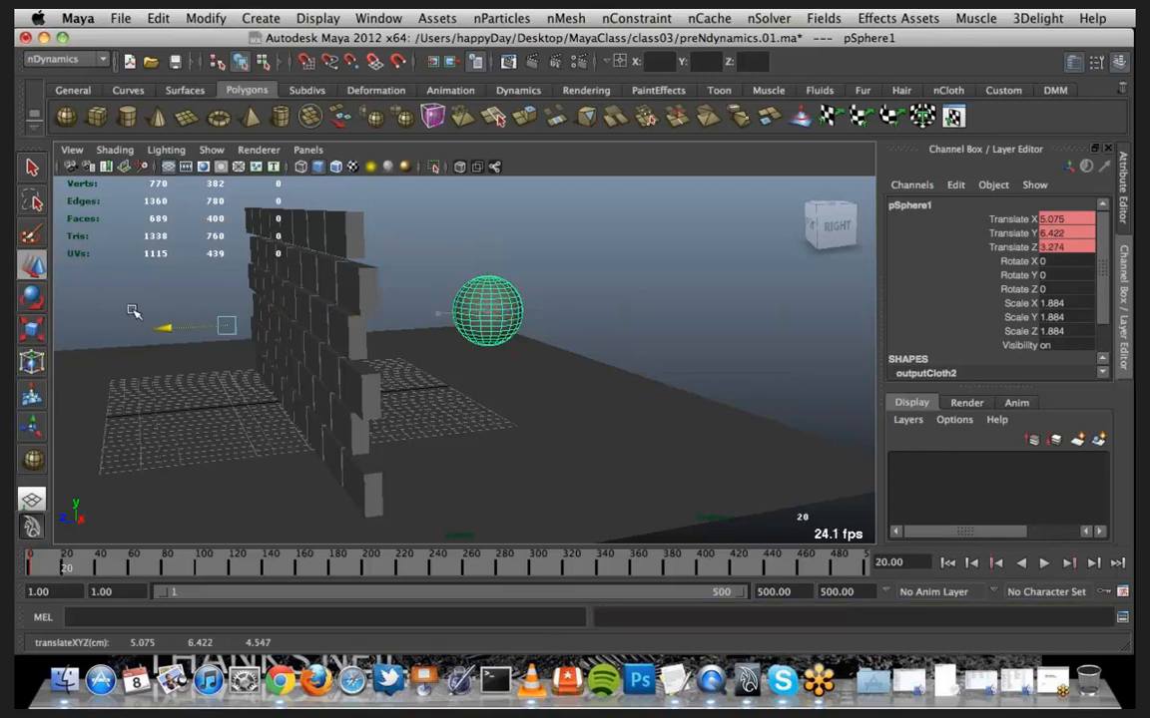
key(z)
key(z)
key(z)
key(z)
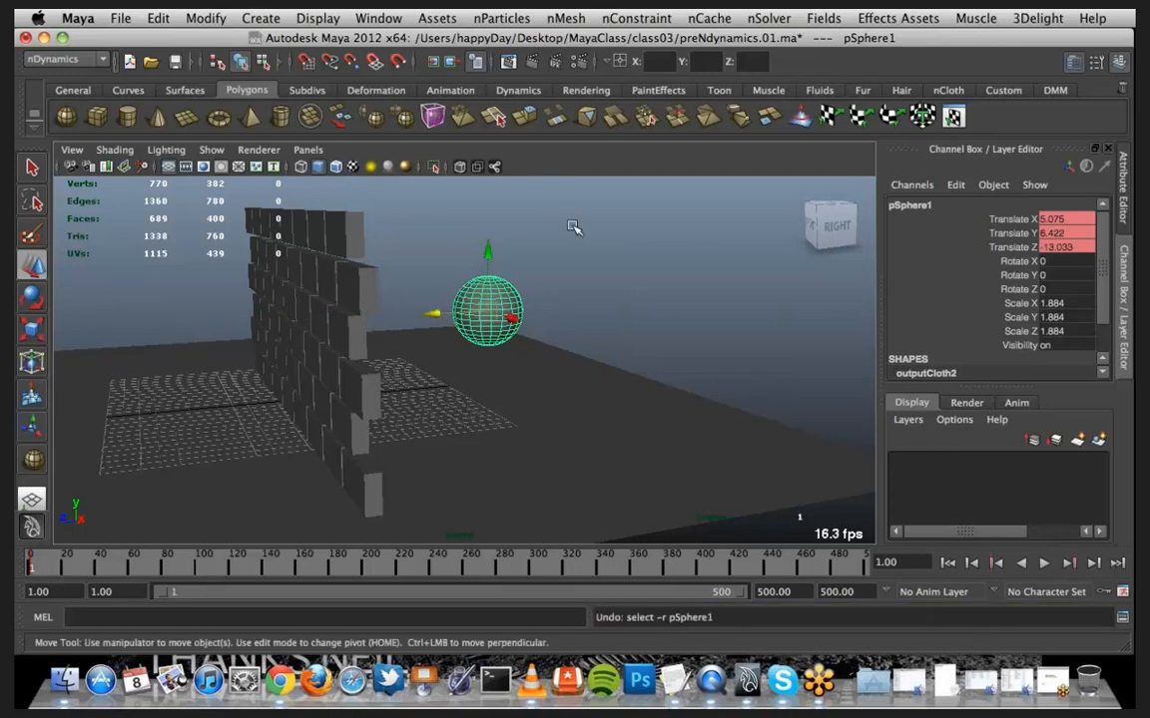
Undo the sphere's translate keys and its nCloth conversion
key(z)
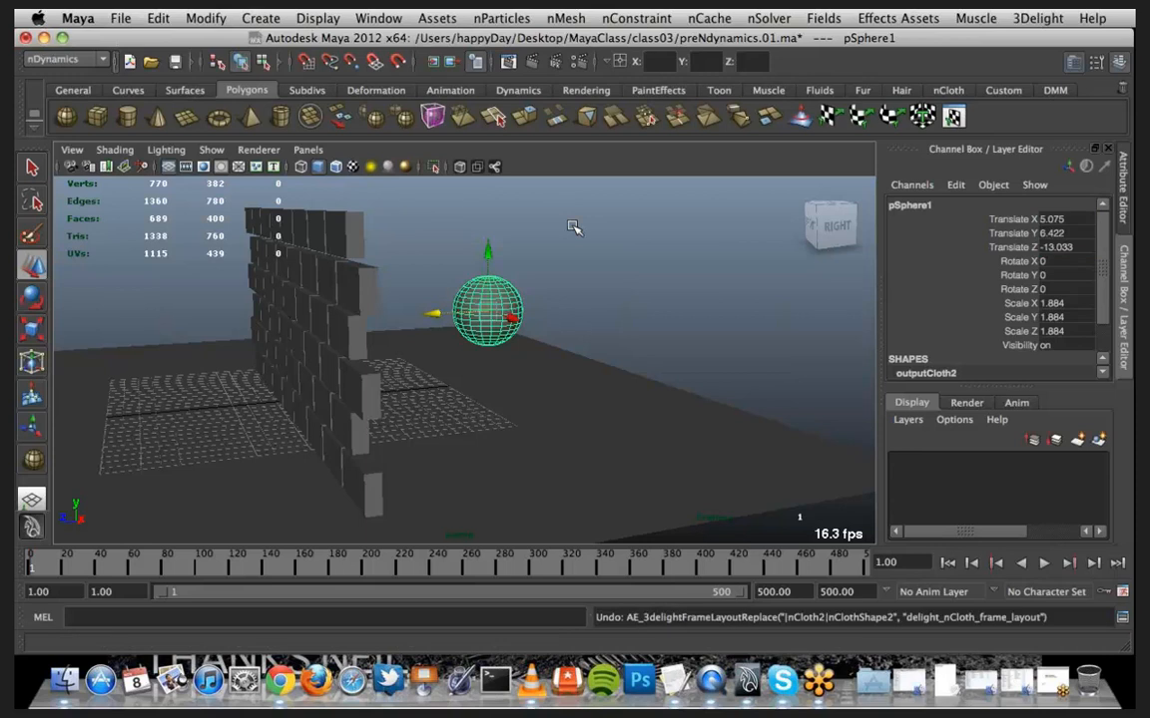
key(z)
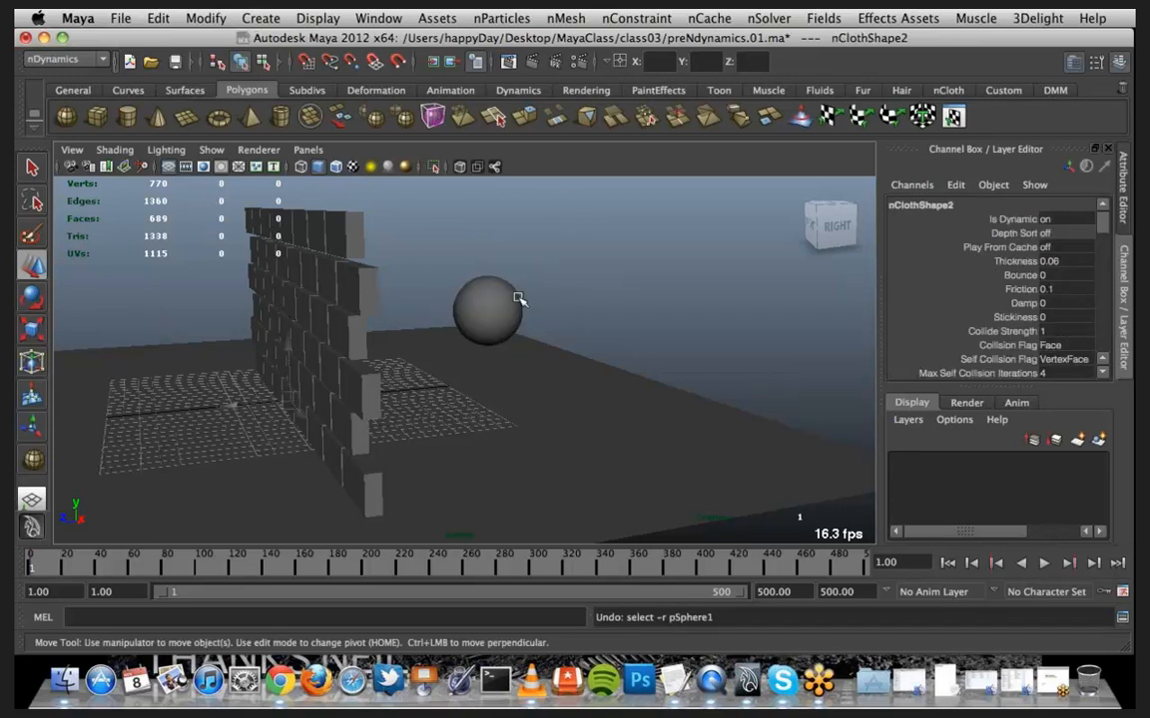
key(z)
key(z)
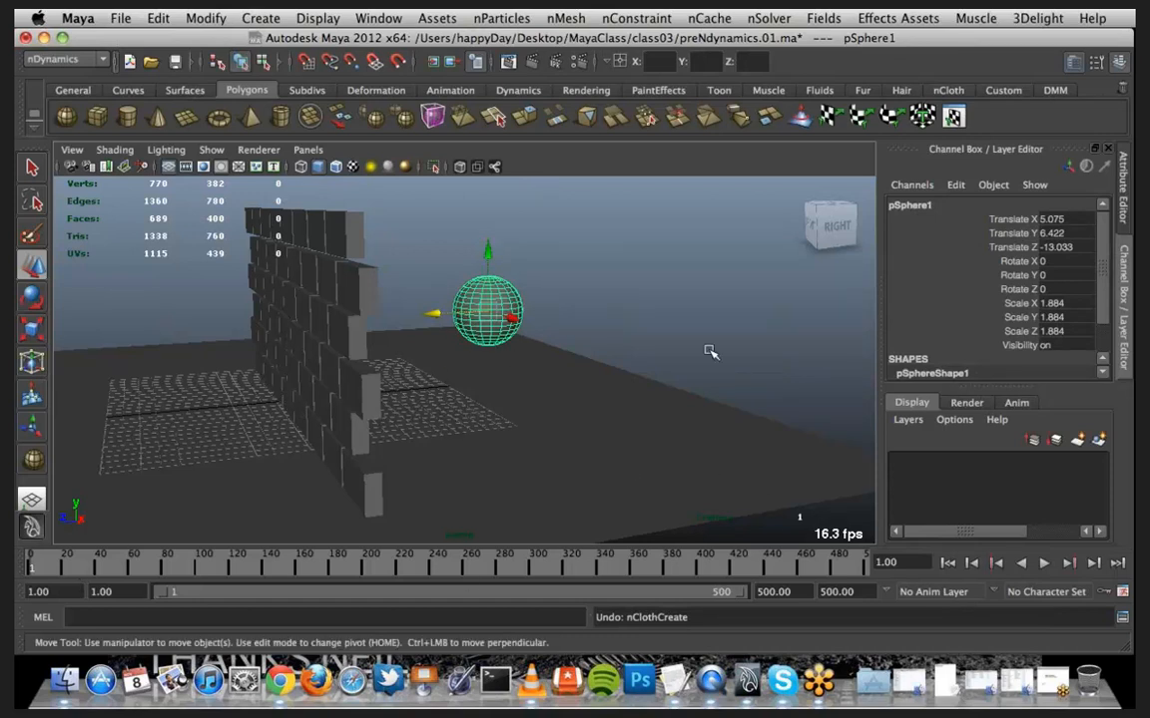
Key the plain polygon sphere's Translate X, Y and Z channels at frame 1
drag(1010, 219, 980, 249)
click(978, 207)
right_click(977, 247)
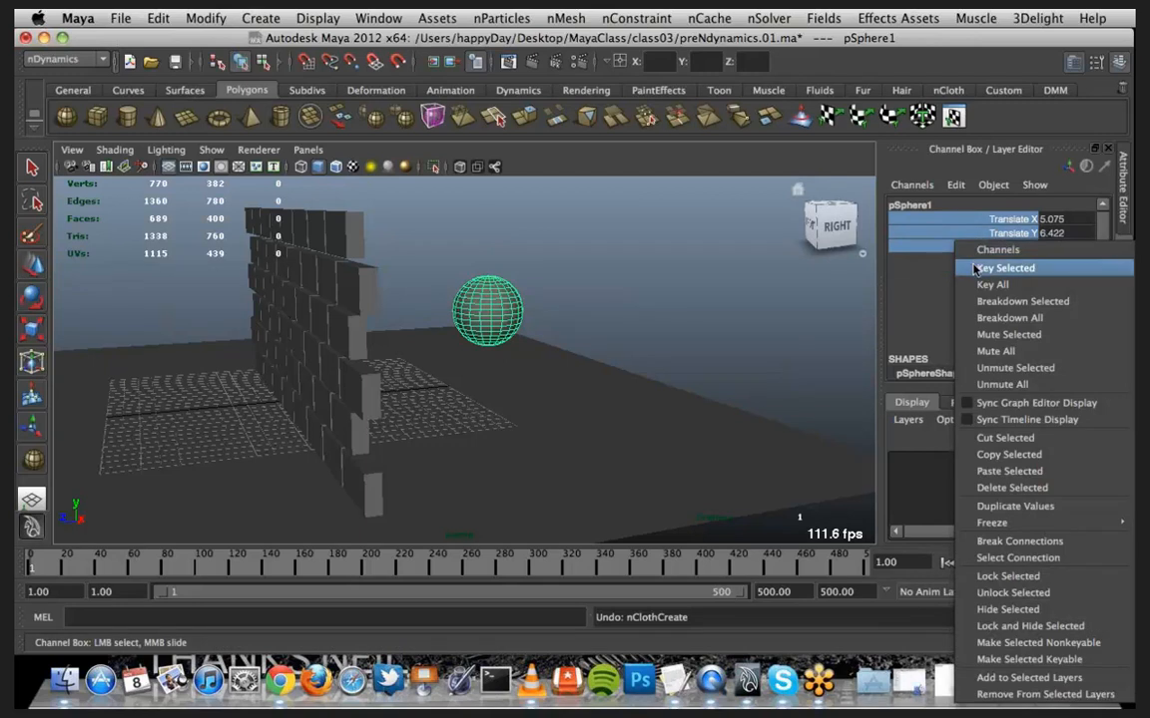
click(963, 264)
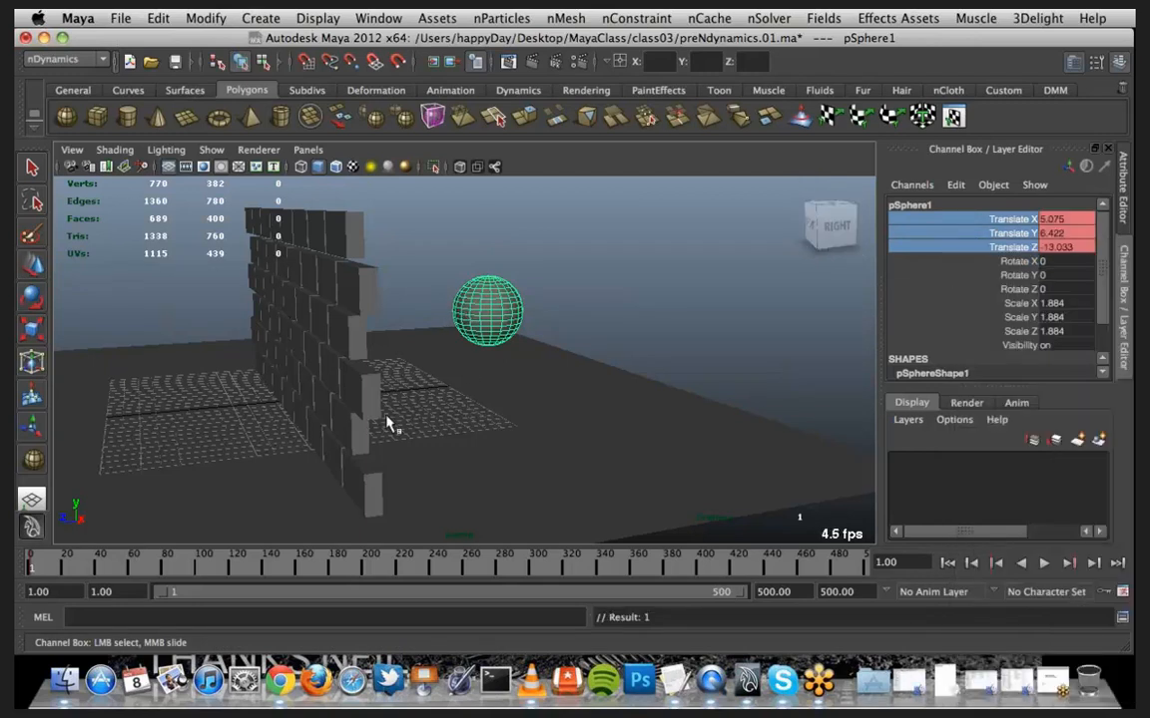
At frame 20, move the sphere through the wall to about Z 12.6 and key its Translate X, Y and Z channels
click(63, 568)
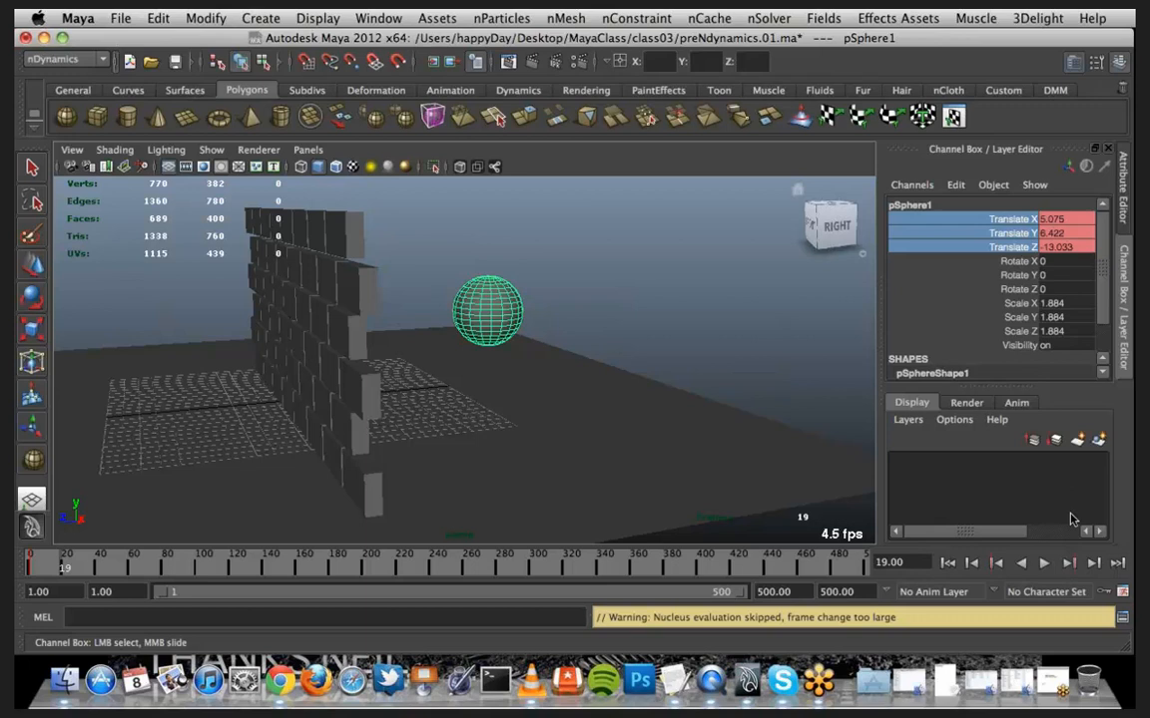
click(1093, 563)
key(w)
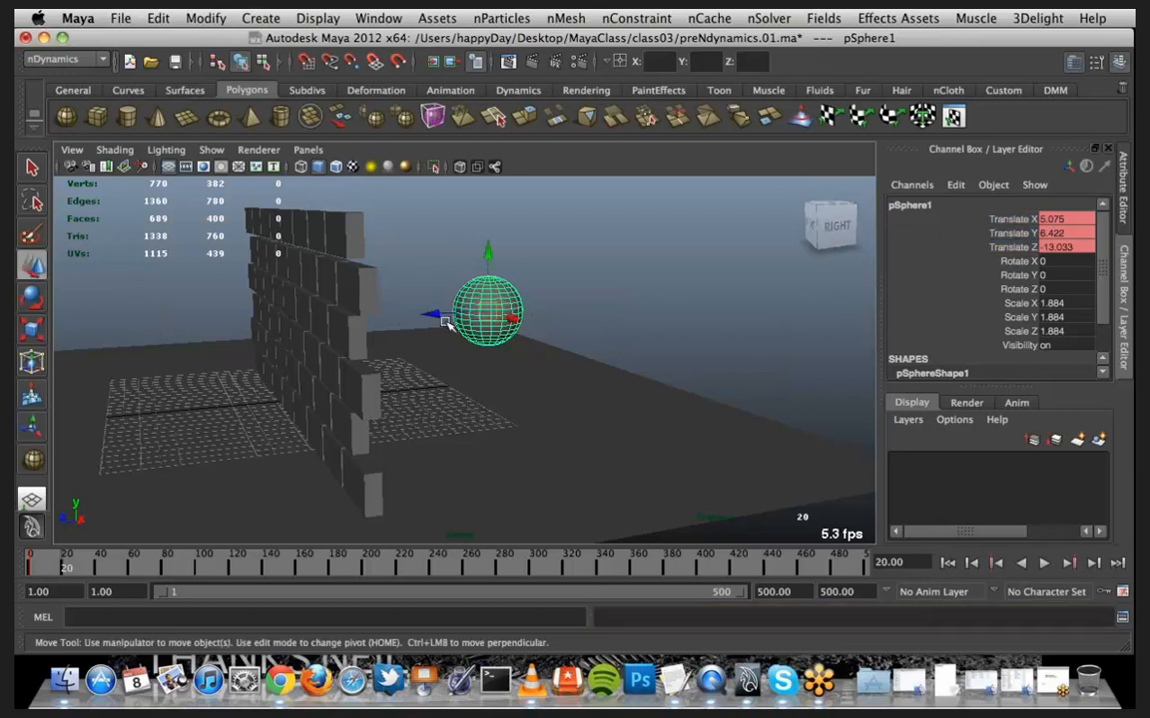
drag(397, 287, 24, 313)
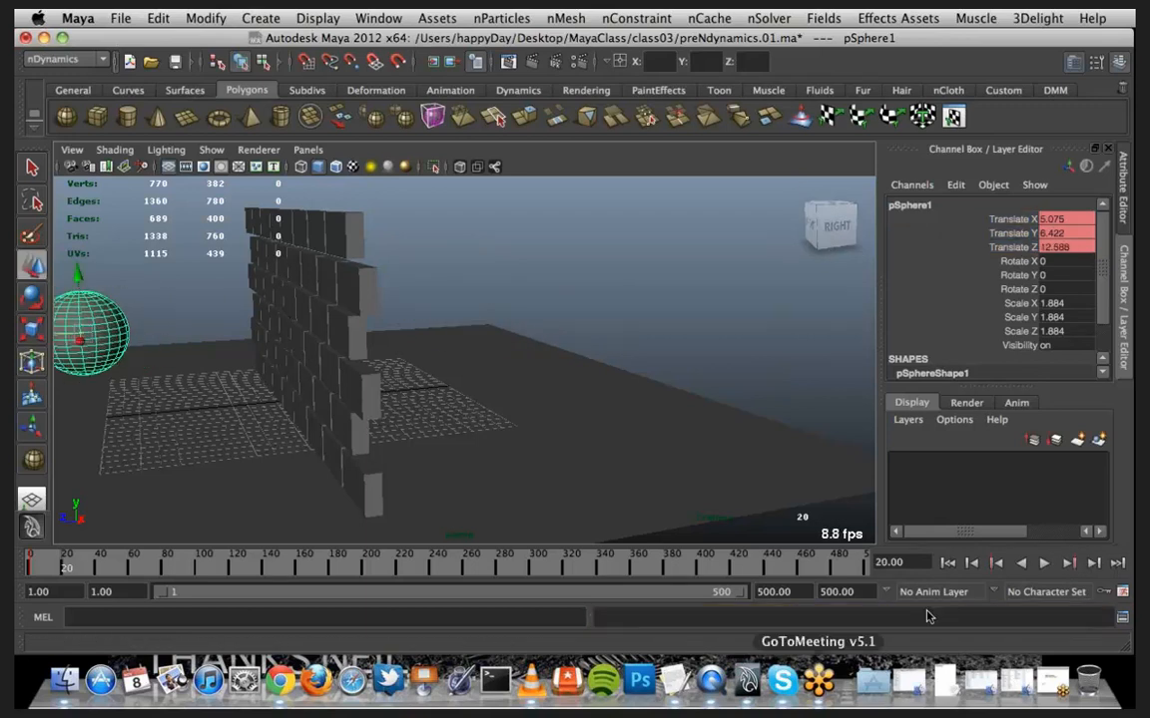
drag(978, 228, 983, 247)
right_click(958, 230)
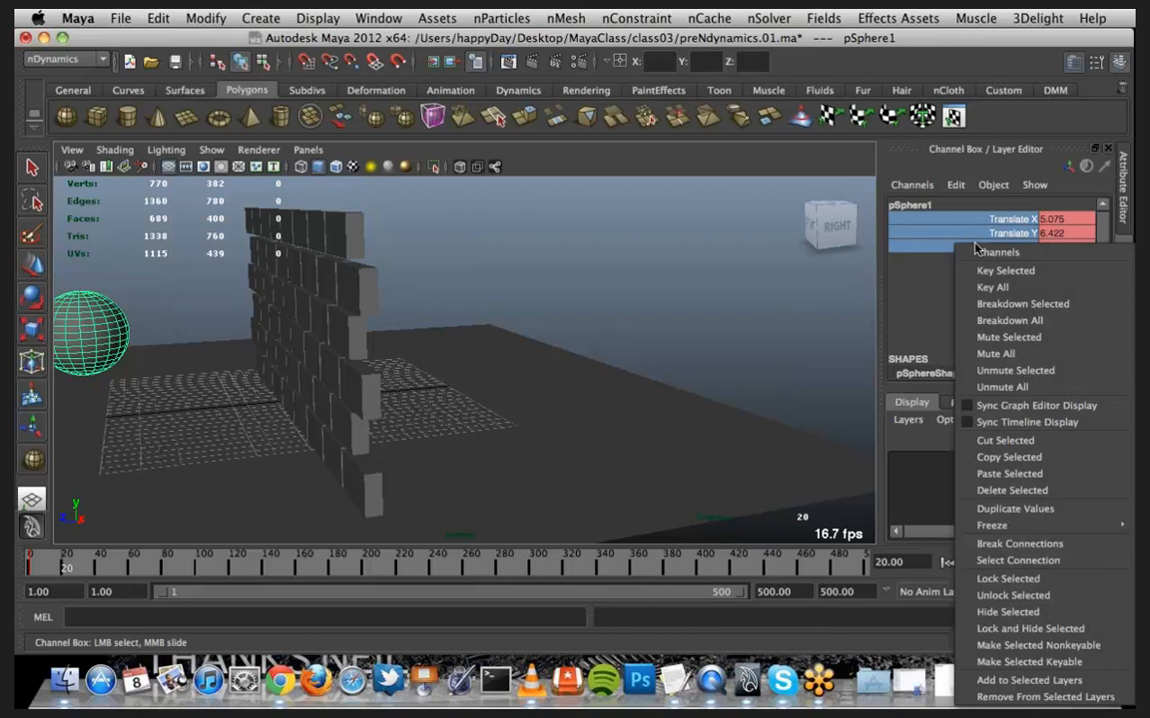
click(973, 247)
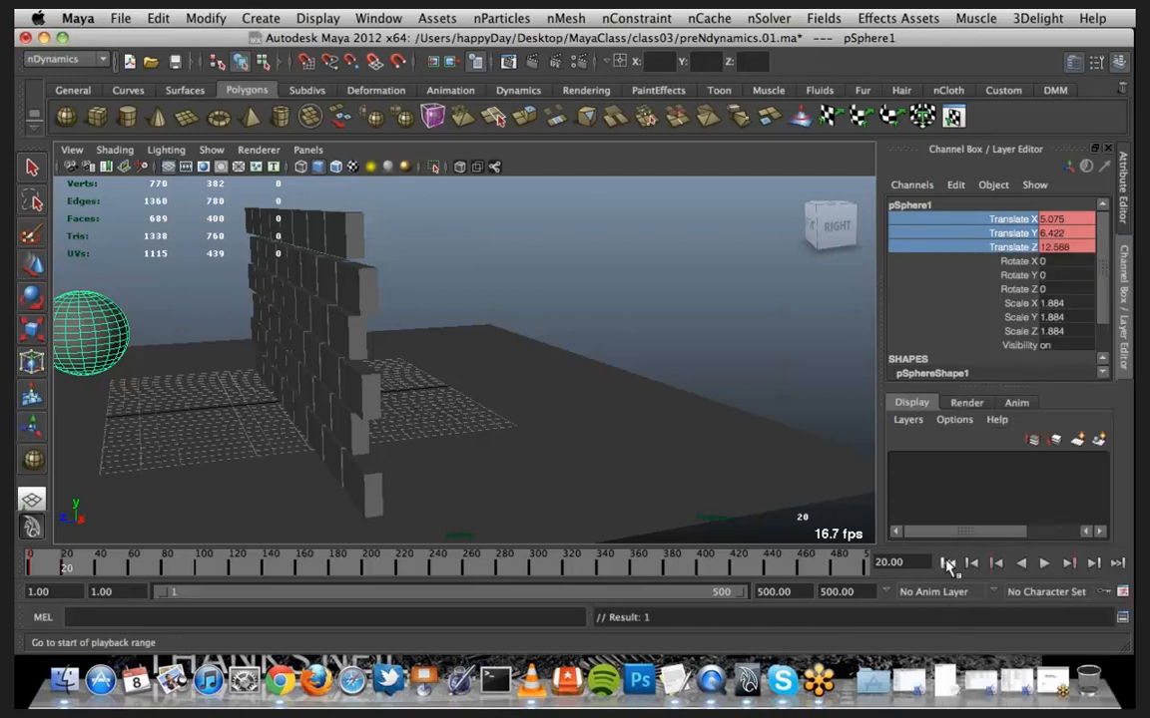
Play the animation from the first frame to check the sphere's keyed motion, and return to the start
click(971, 563)
click(1044, 562)
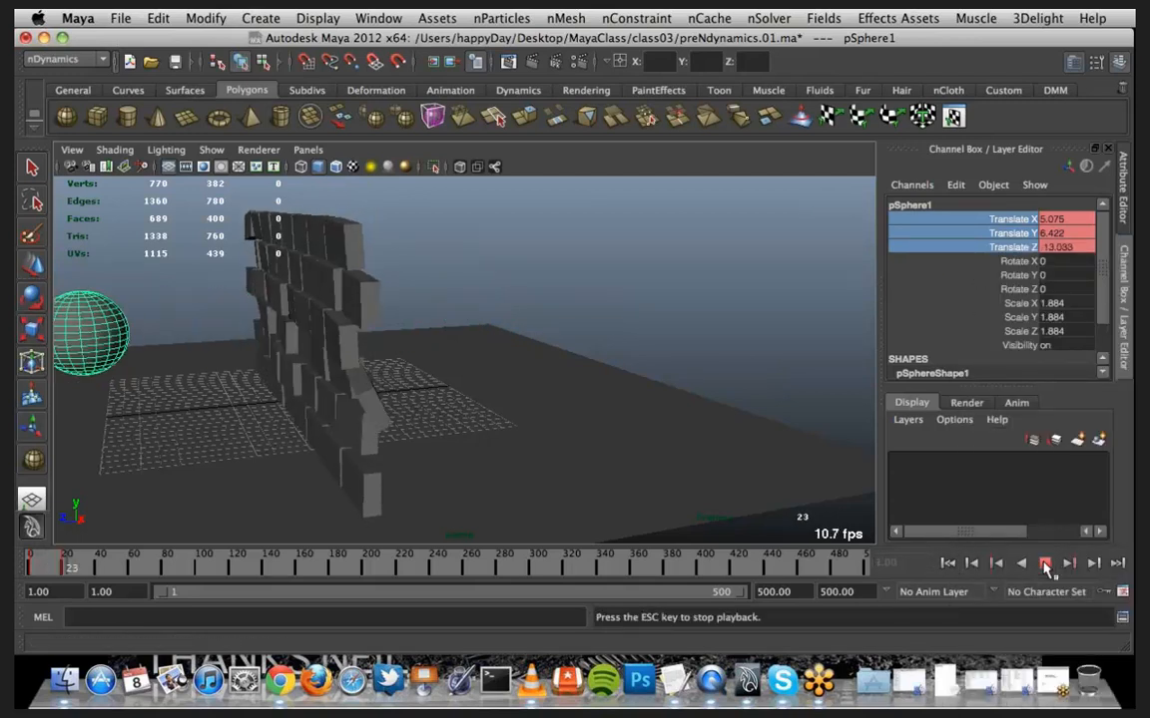
click(1044, 563)
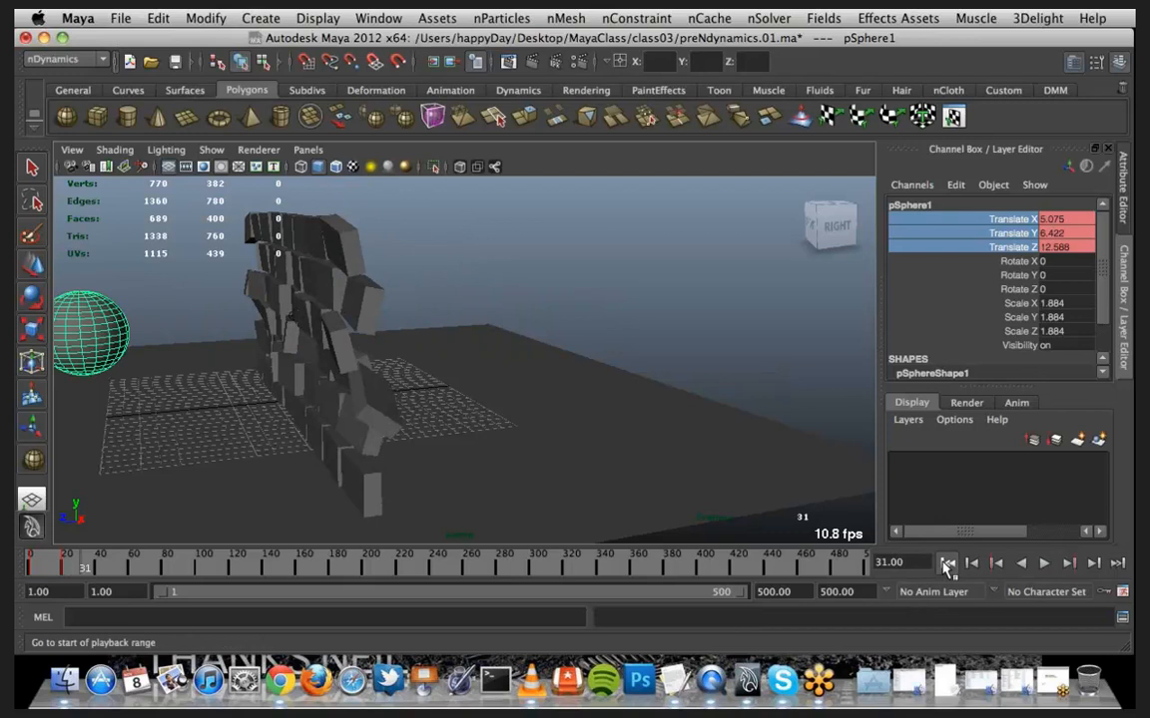
click(947, 563)
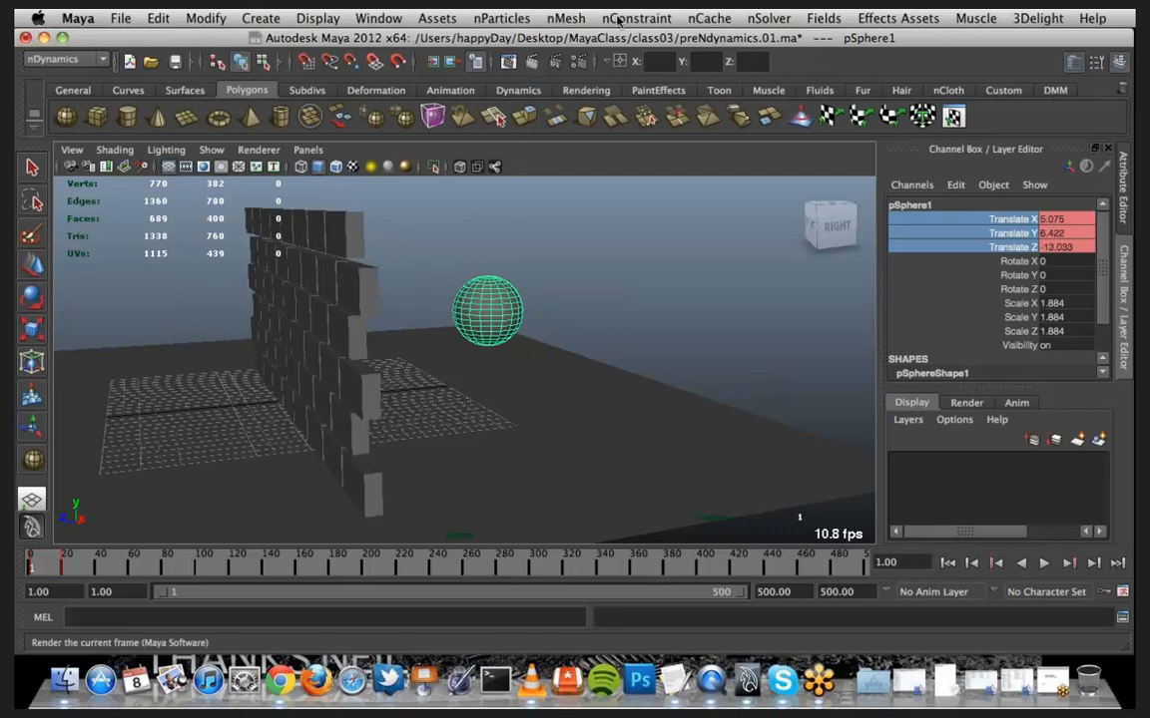
Convert the keyed sphere to nCloth, test the playback and return to frame 1
click(567, 19)
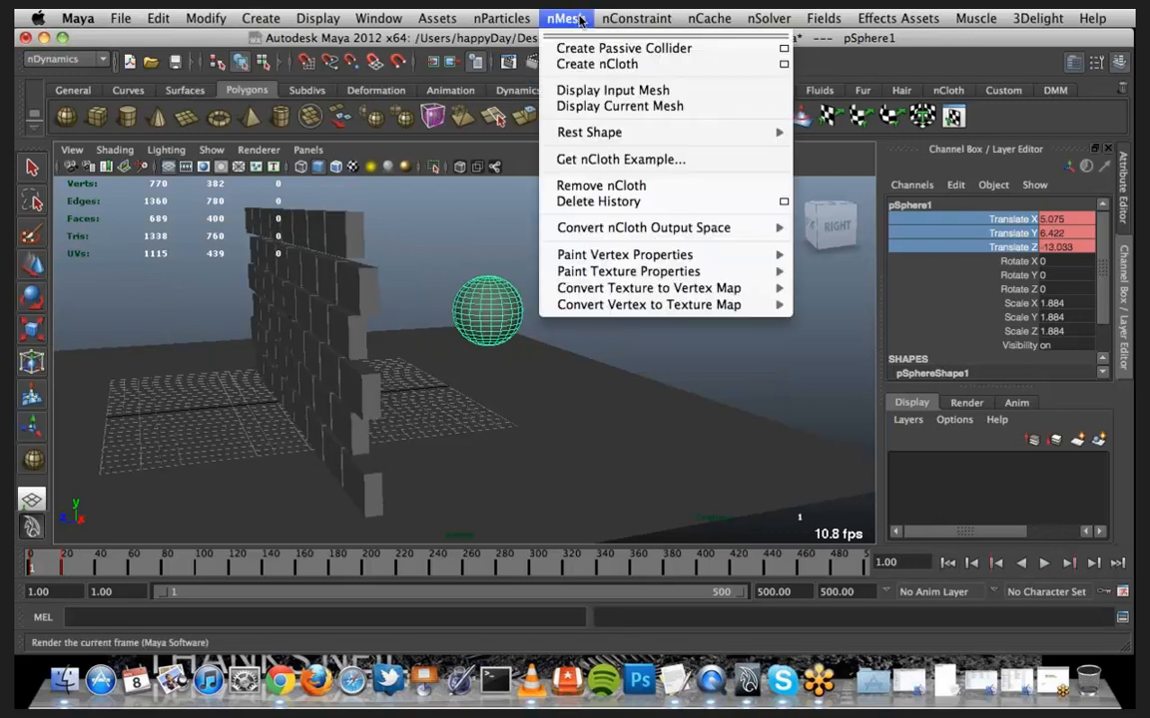
click(596, 64)
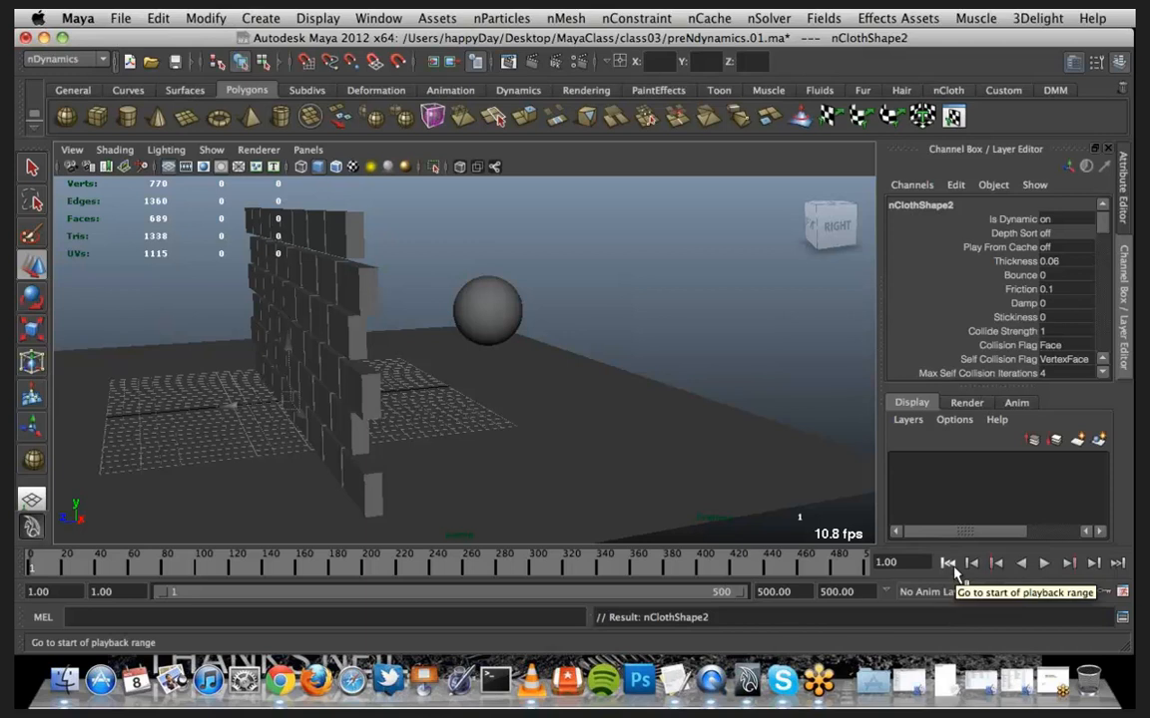
click(1045, 565)
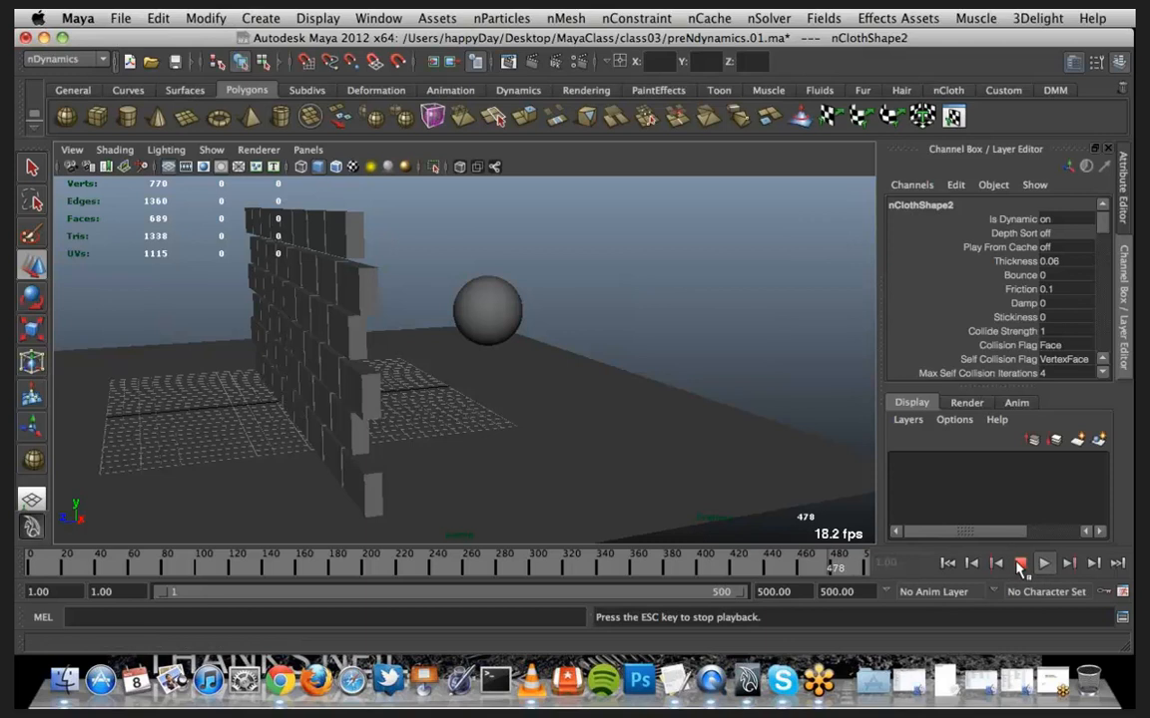
click(1020, 563)
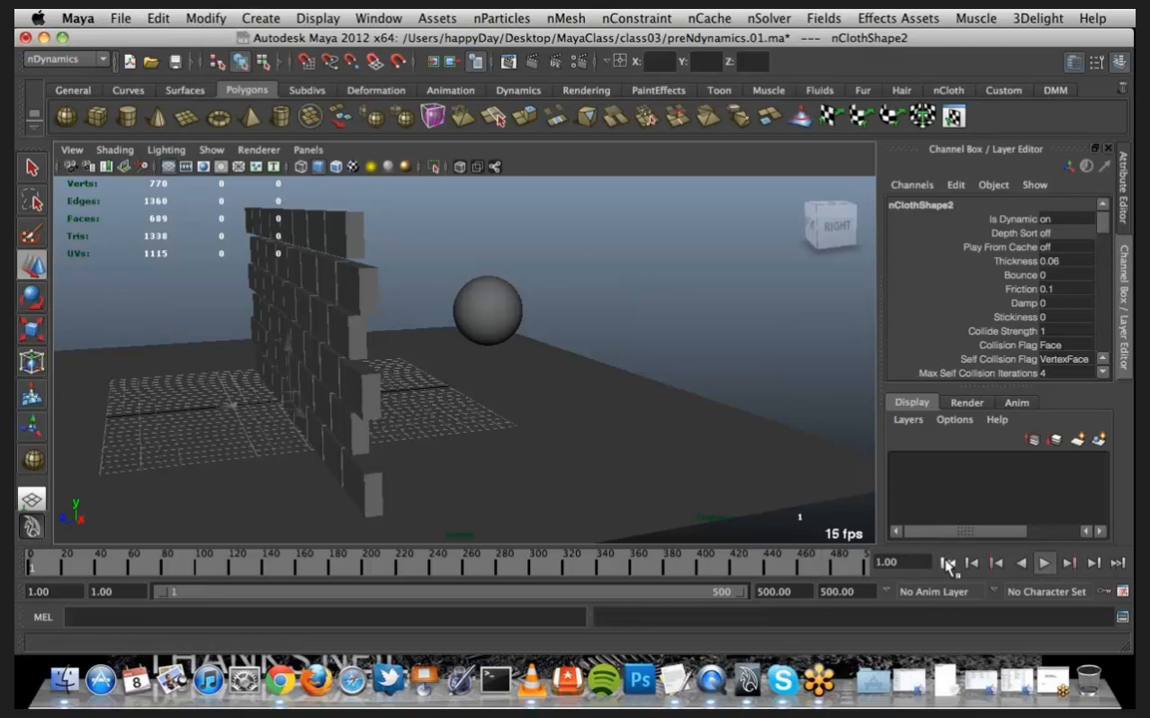
click(947, 562)
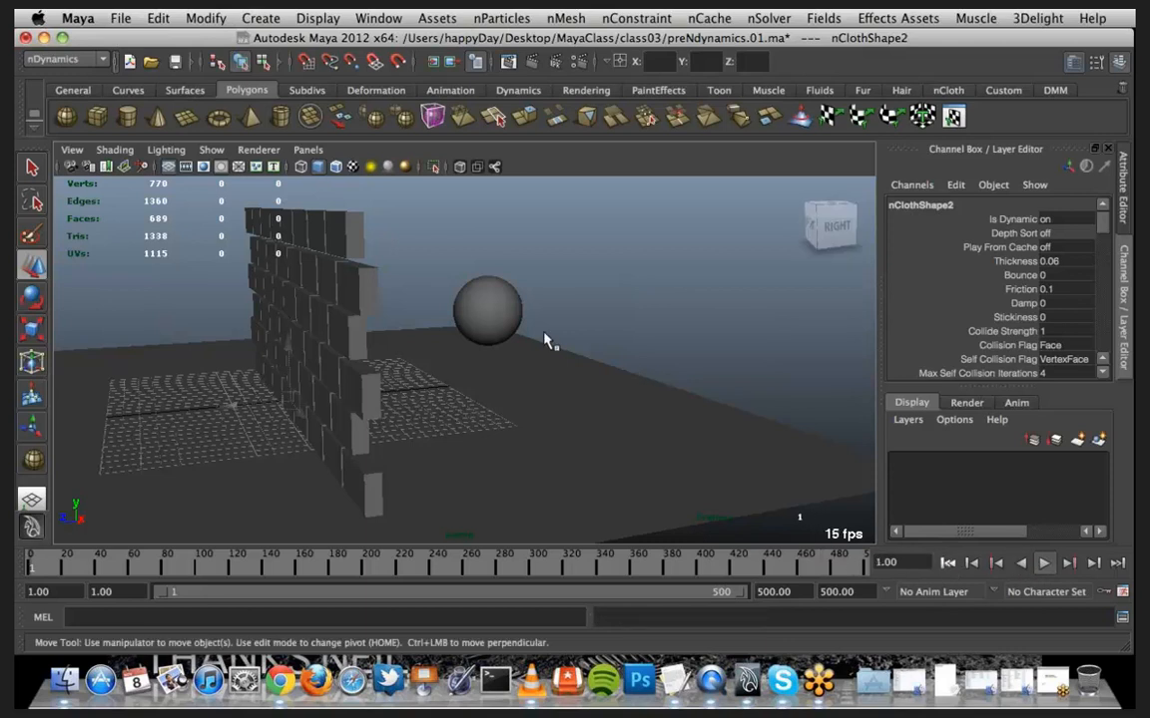
Open the sphere's nCloth attributes at the Input Mesh Attract and Input Motion Drag settings
click(489, 312)
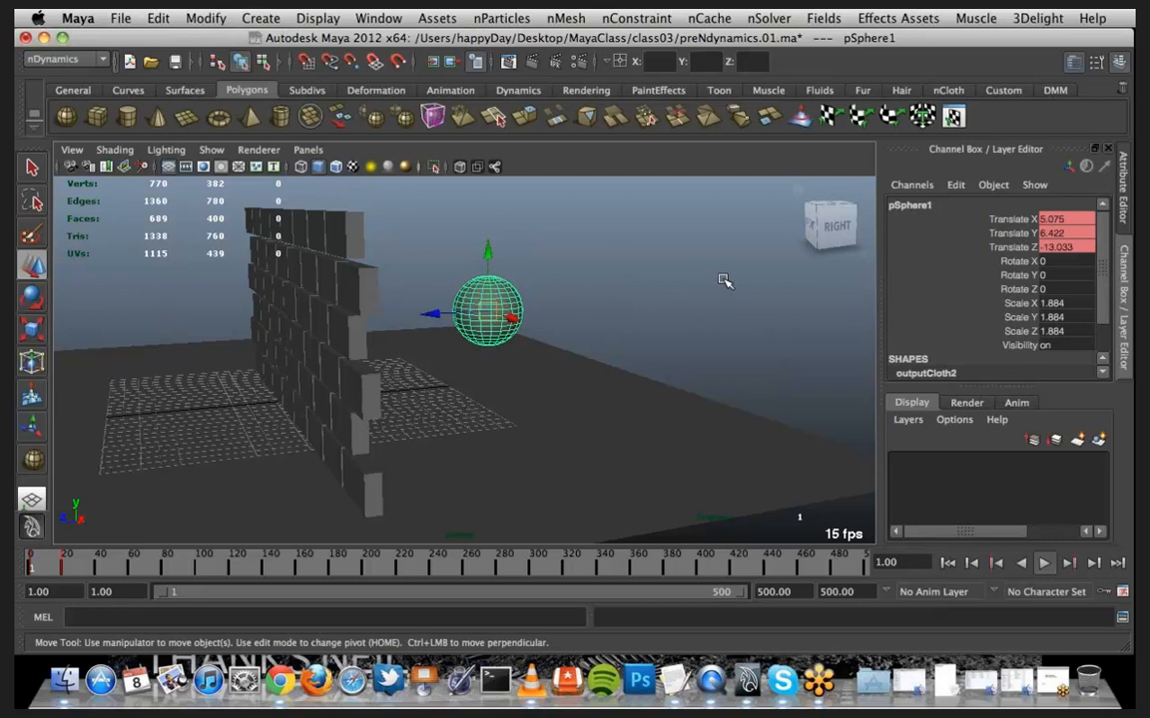
key(ctrl+a)
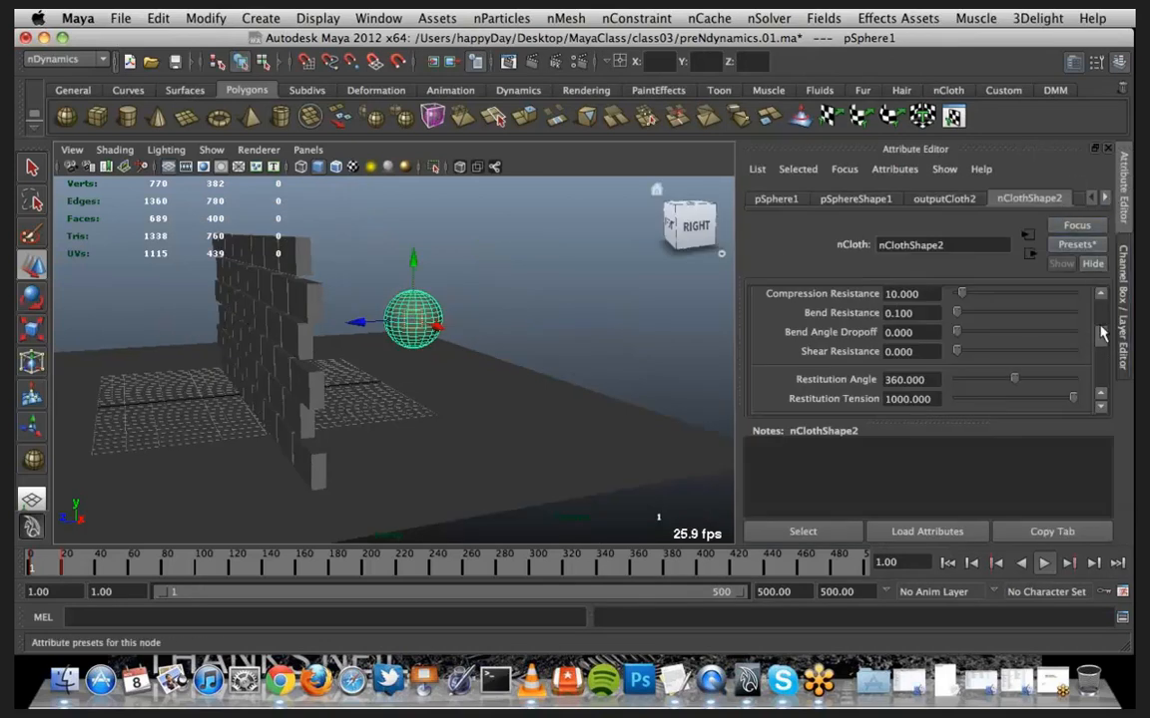
scroll(1102, 346, down, 5)
scroll(1101, 345, down, 1)
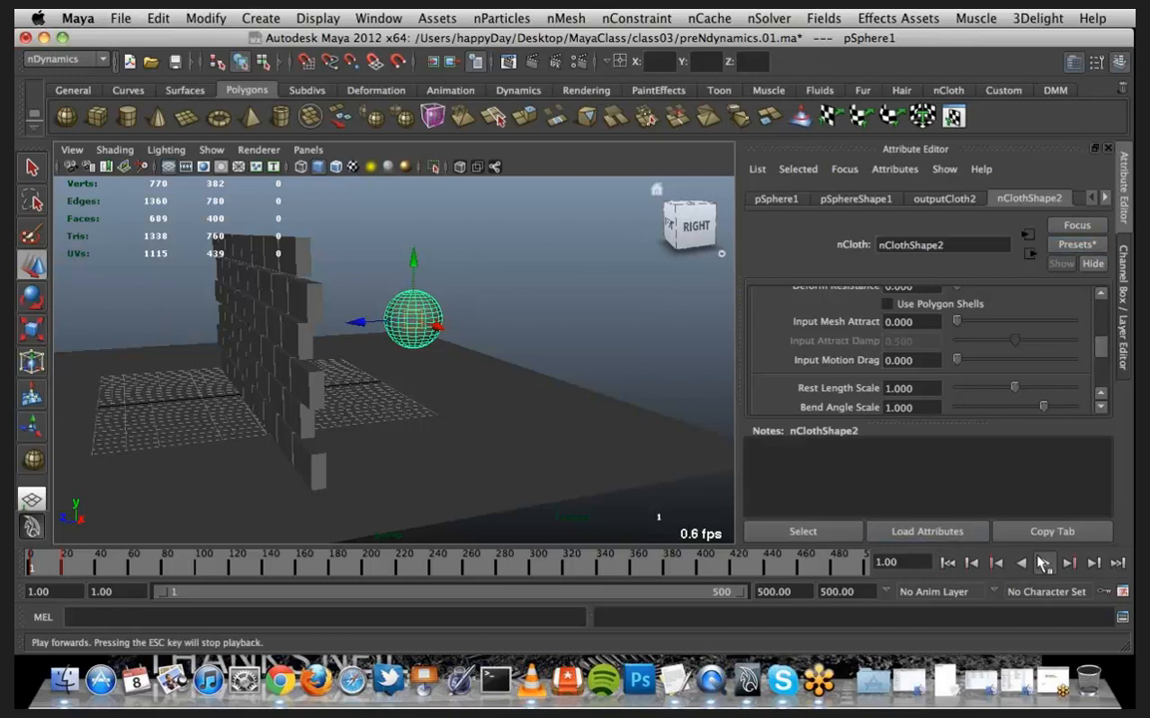
Play the simulation to watch how the nCloth sphere and the wall behave, and return to the first frame
click(1044, 565)
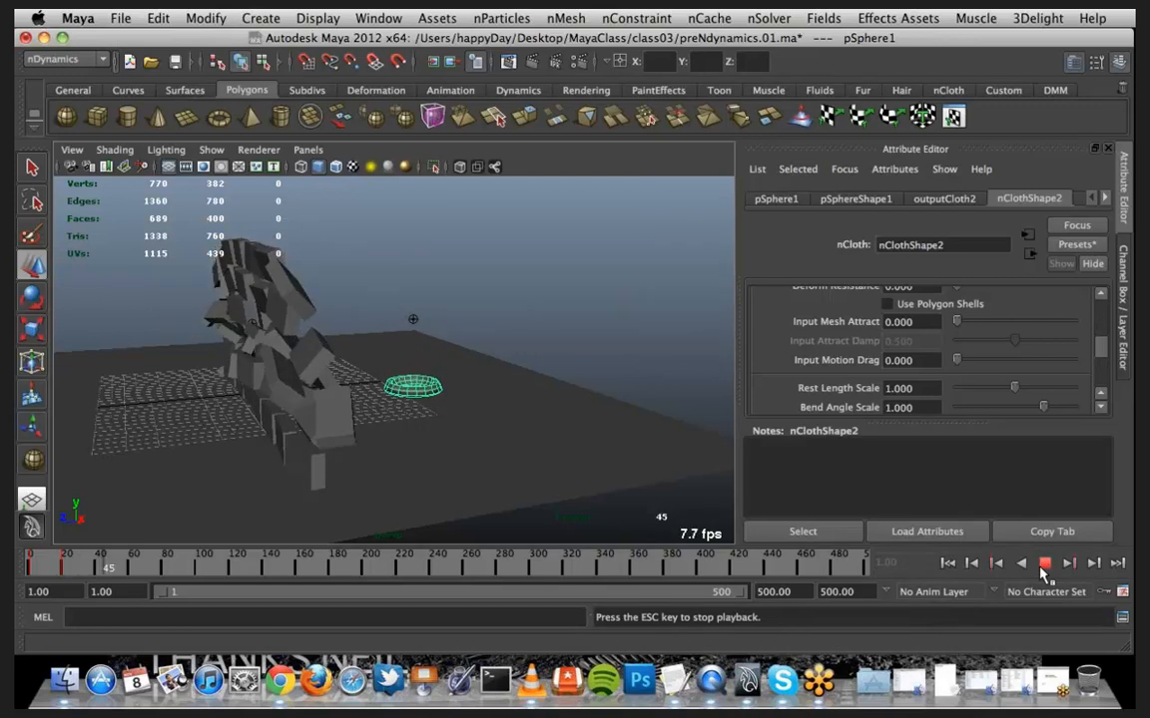
click(1044, 565)
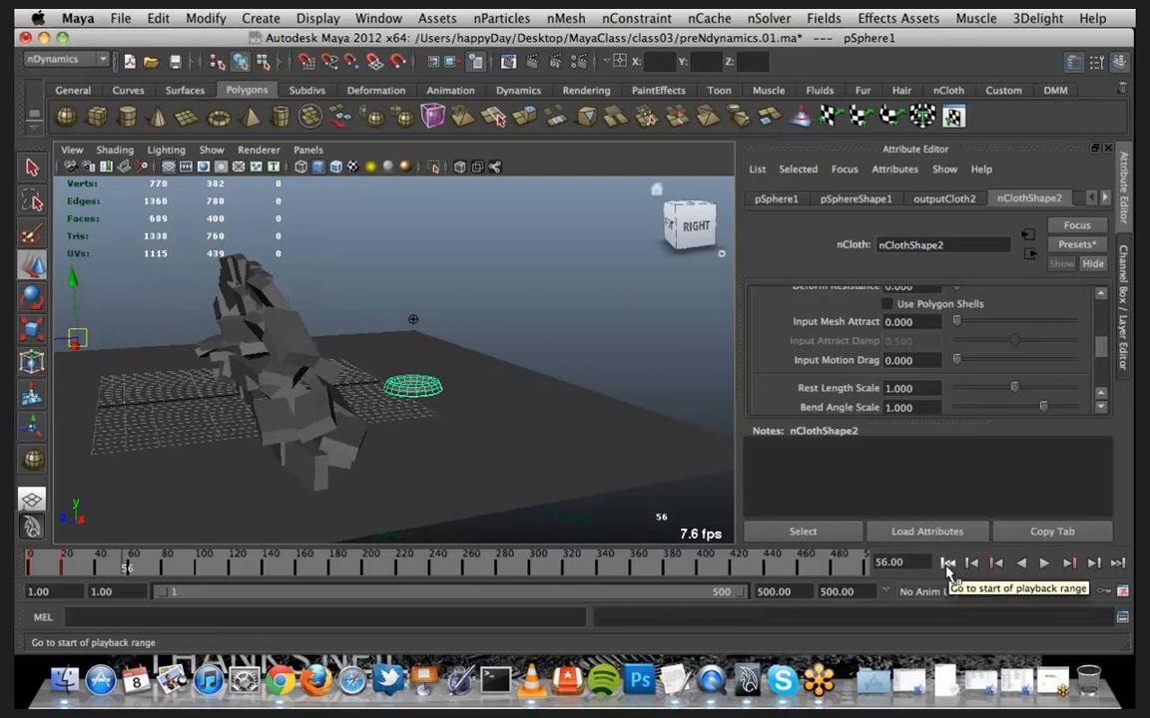
click(1044, 565)
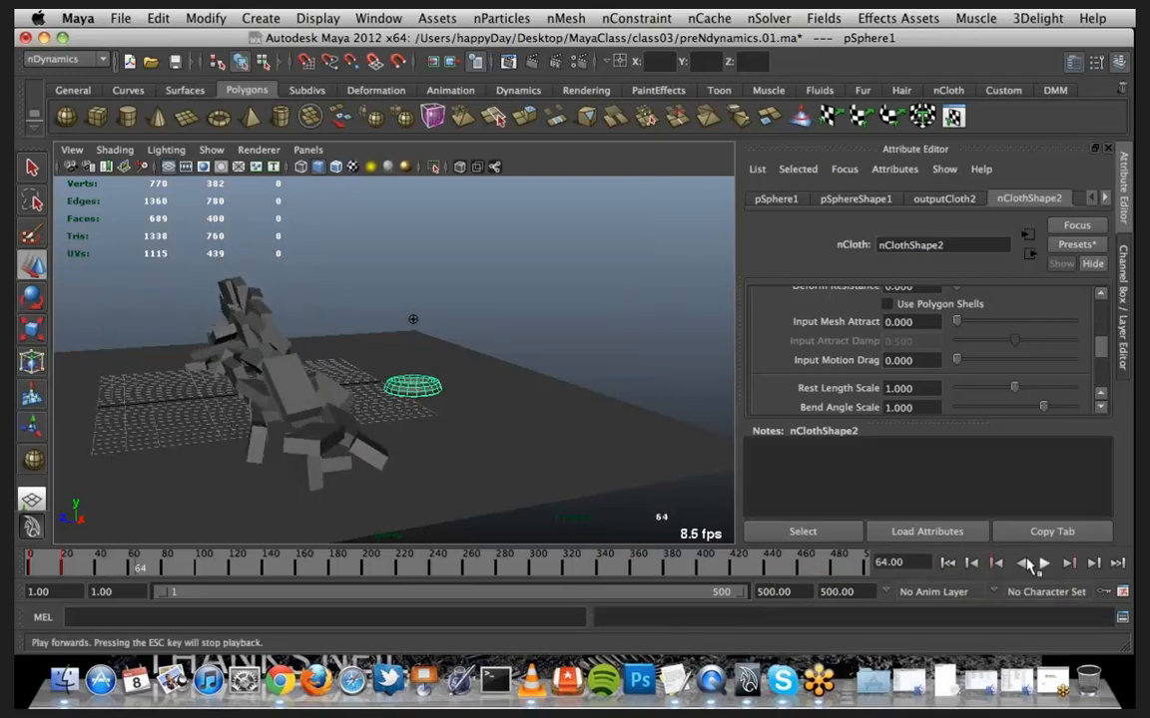
click(1044, 564)
click(948, 564)
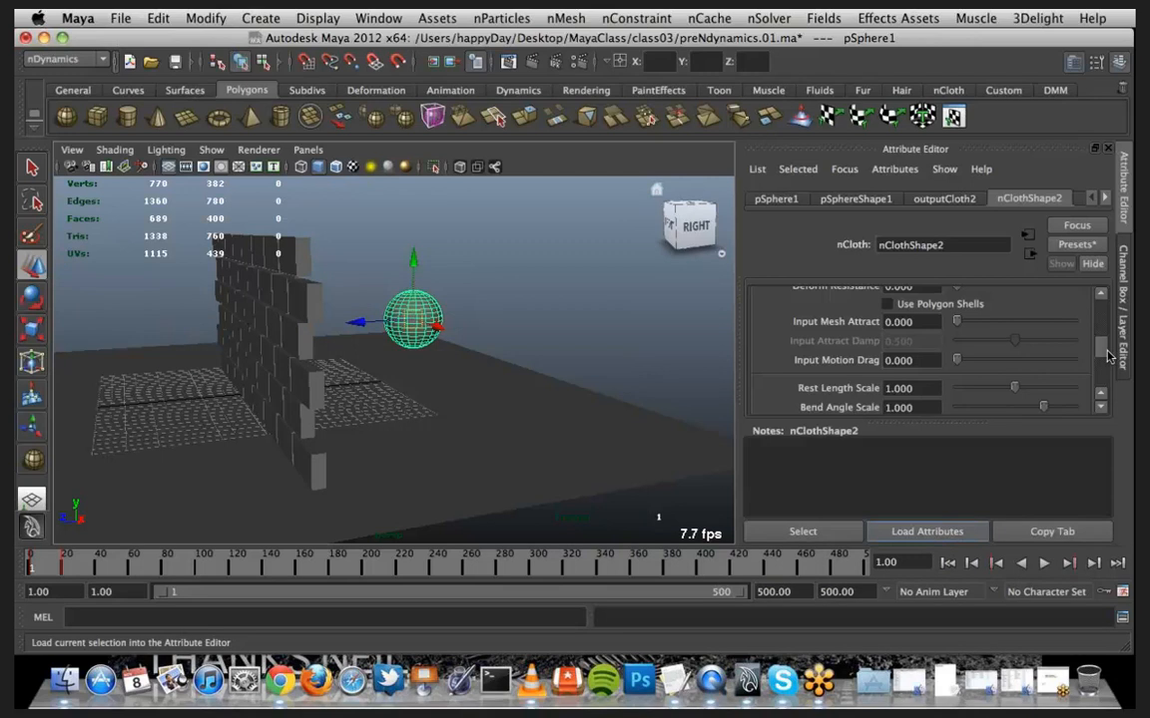
Set the sphere's nCloth Rigidity to 1, replay the simulation and return to the first frame
drag(1107, 356, 1107, 351)
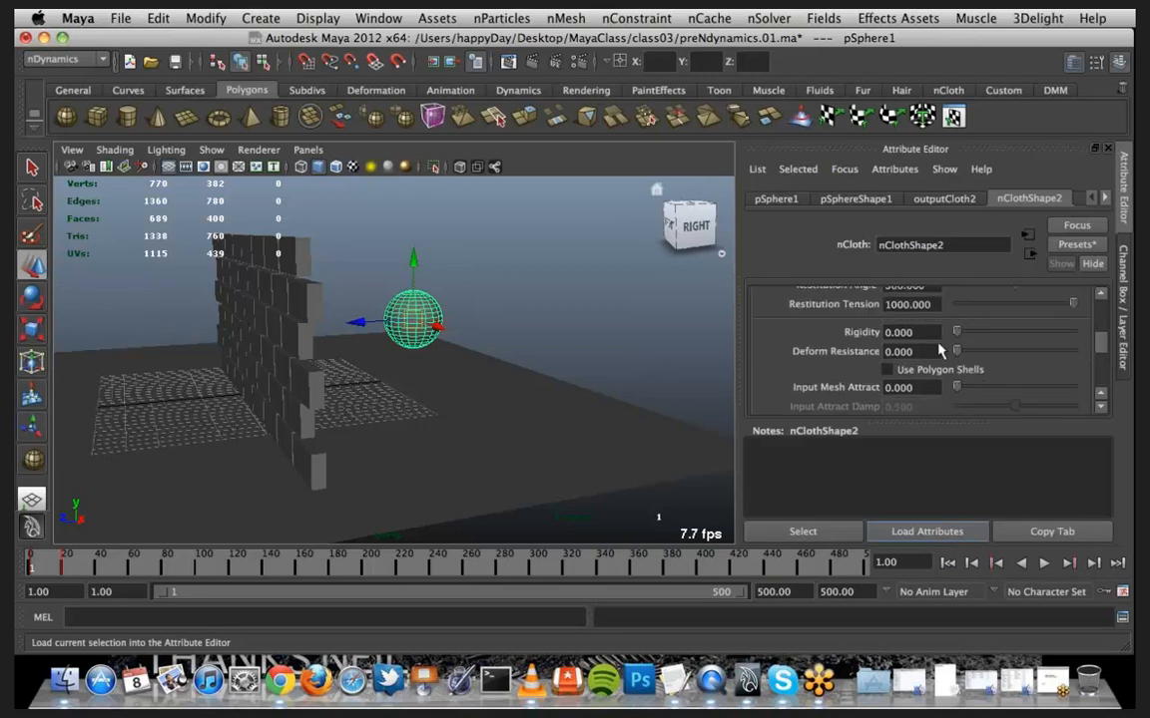
double_click(923, 333)
text(1)
key(Return)
click(1043, 563)
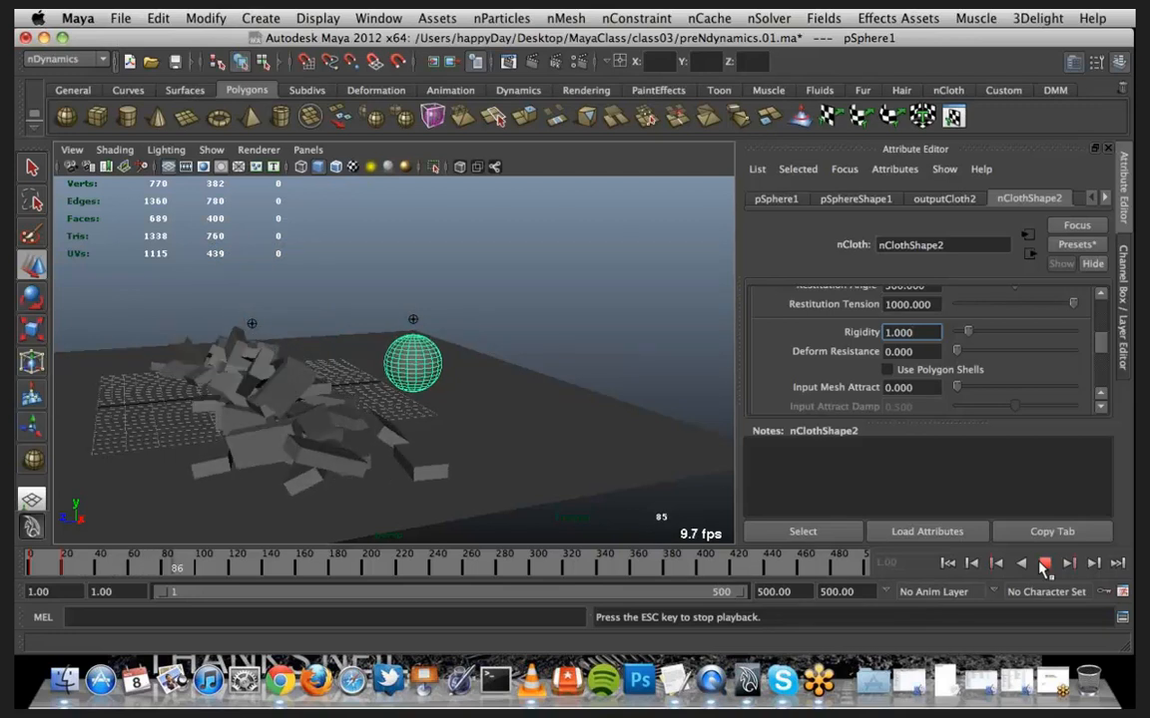
click(1045, 564)
click(947, 563)
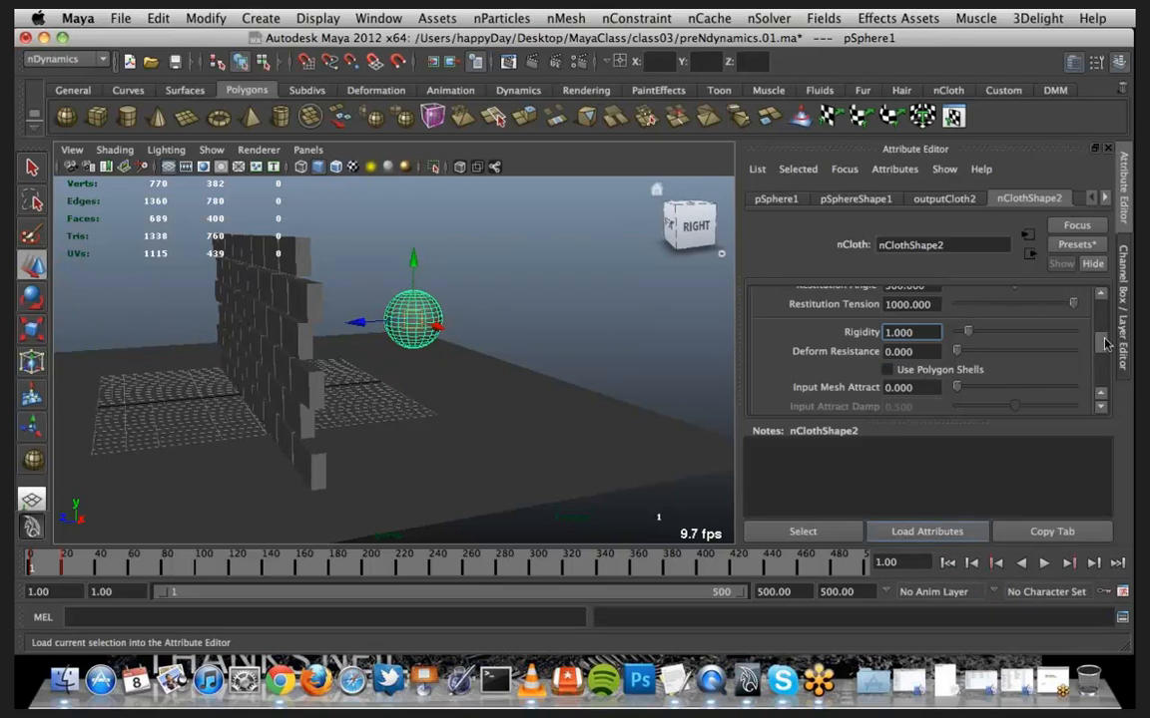
Enlarge the attribute area and review the sphere's nCloth collision and dynamic properties
mouse_move(1103, 342)
mouse_down()
mouse_move(1104, 365)
mouse_move(1104, 342)
mouse_up()
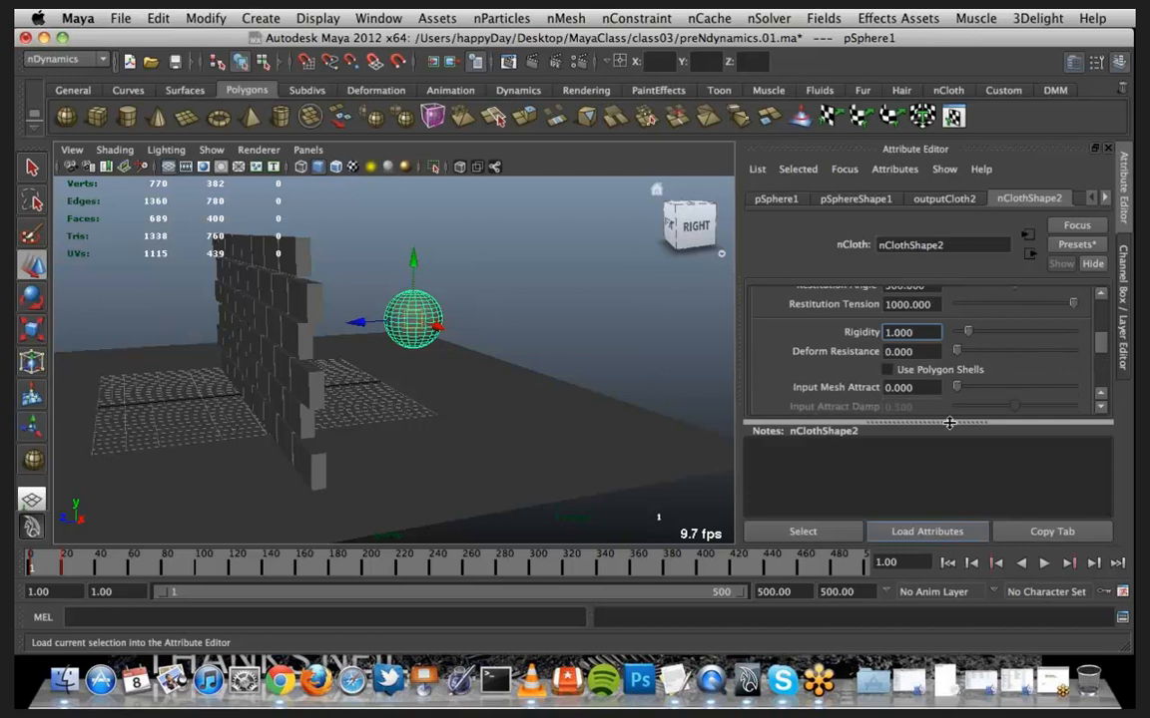
drag(949, 423, 954, 511)
scroll(1041, 384, up, 6)
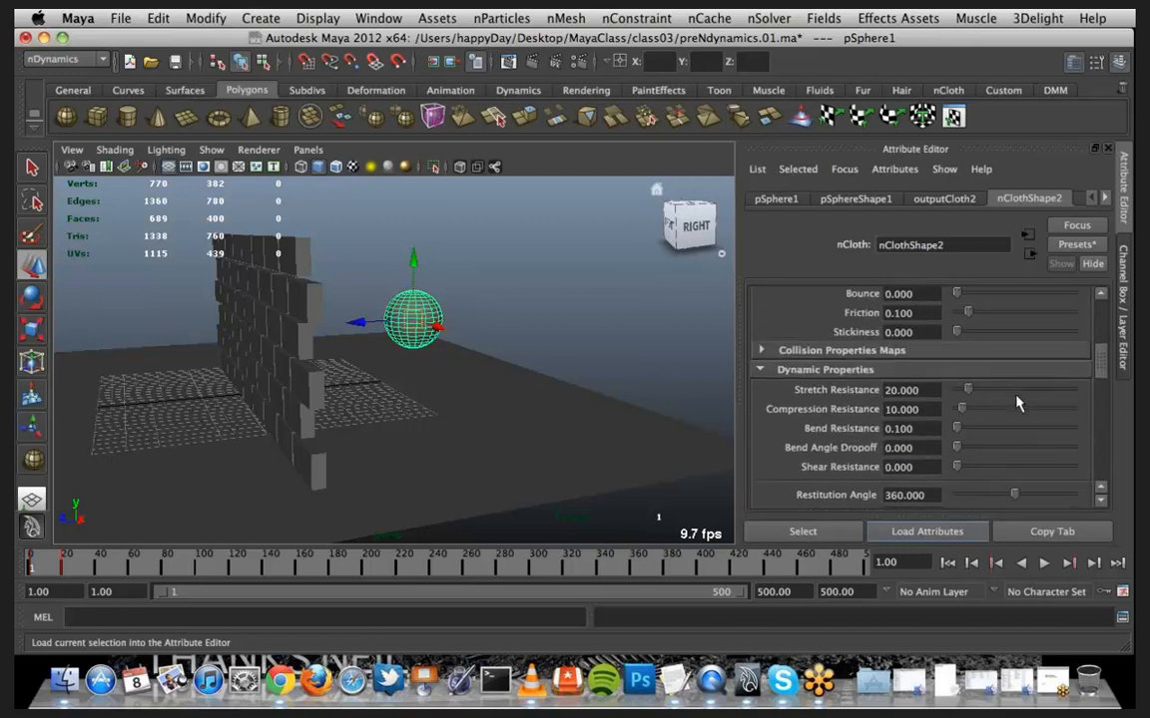
scroll(1017, 403, up, 2)
scroll(1016, 403, down, 5)
scroll(913, 355, down, 4)
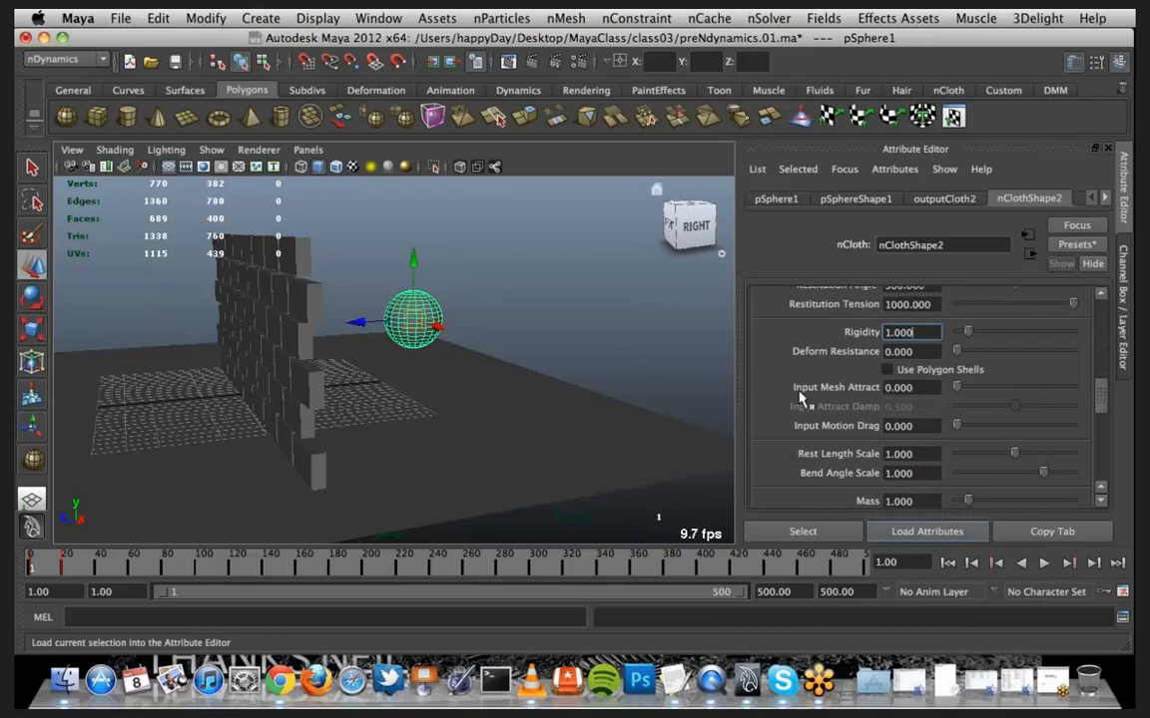
Open the sphere's connections in the Hypergraph and inspect its transform, nClothShape2 and polySphere1 nodes
click(379, 19)
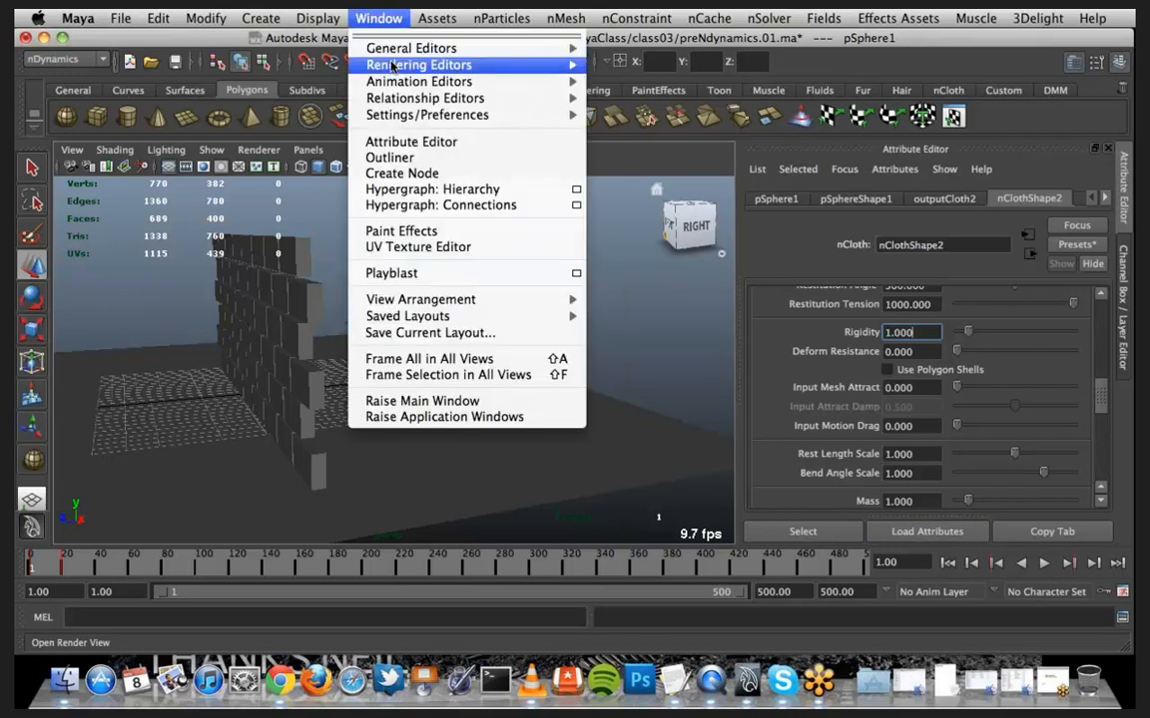
click(452, 206)
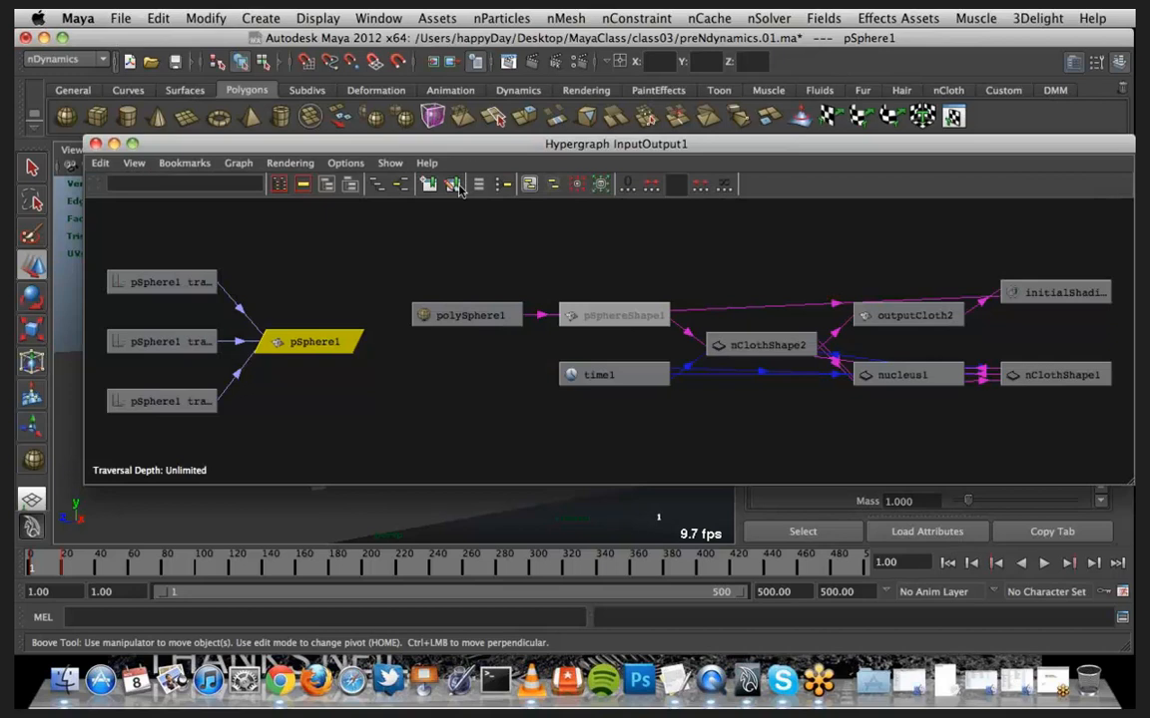
drag(558, 143, 524, 37)
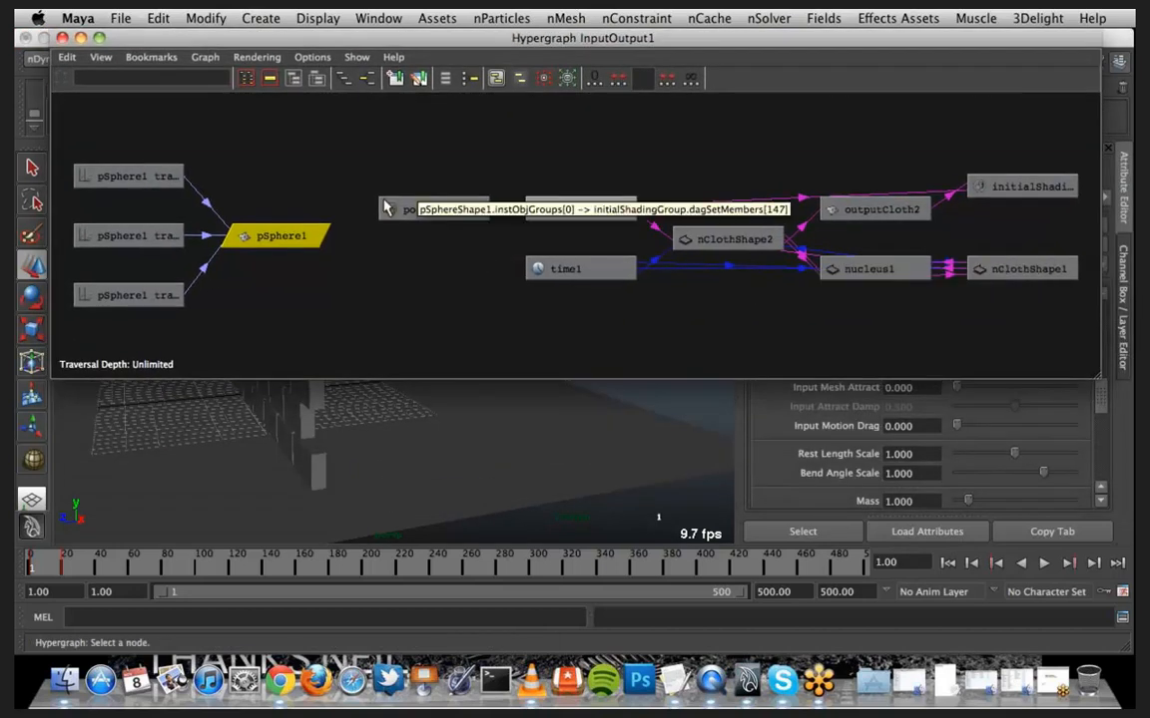
click(271, 237)
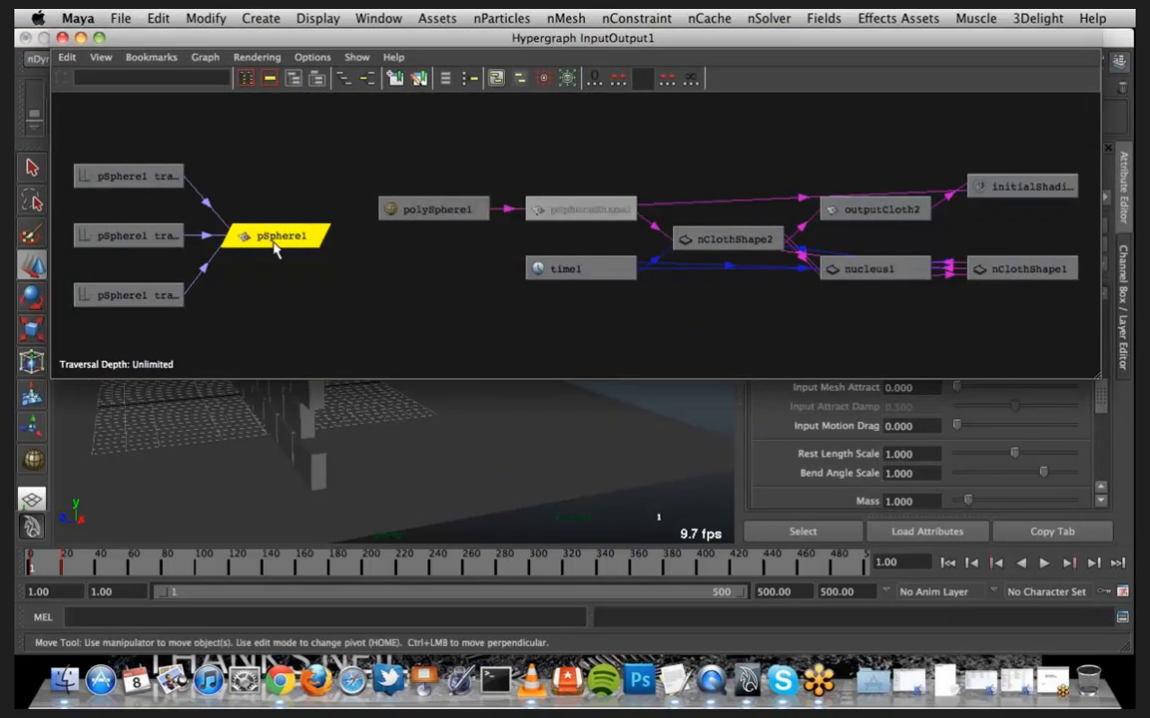
click(726, 240)
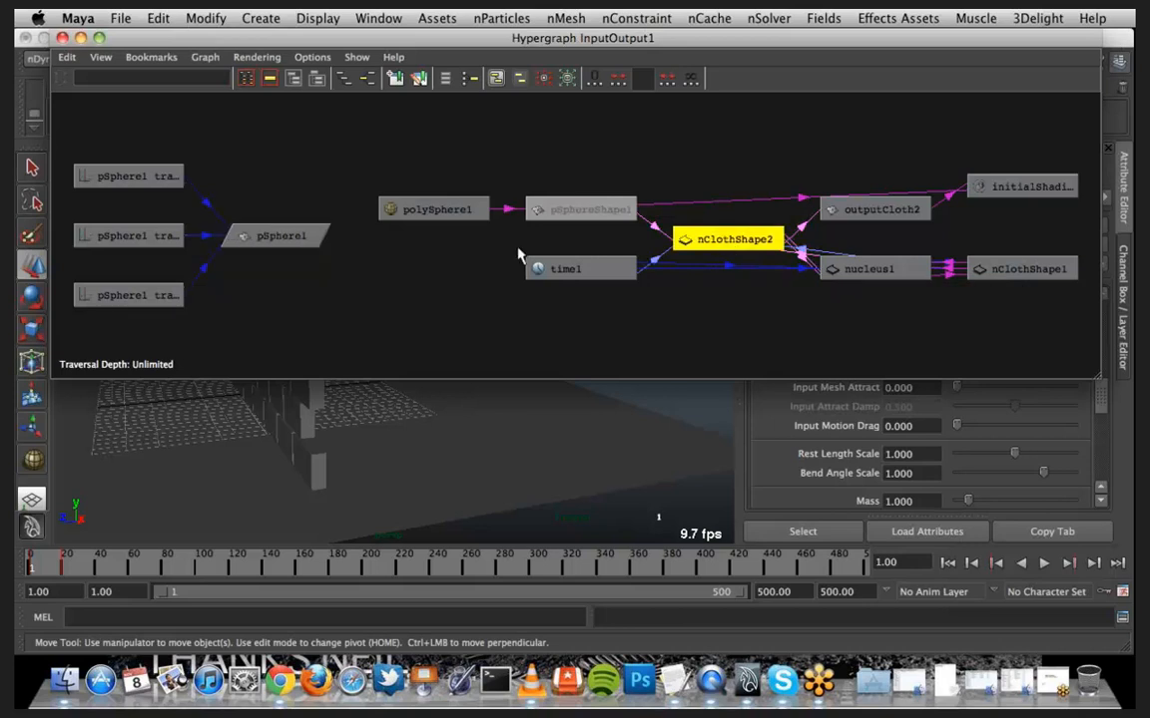
click(439, 211)
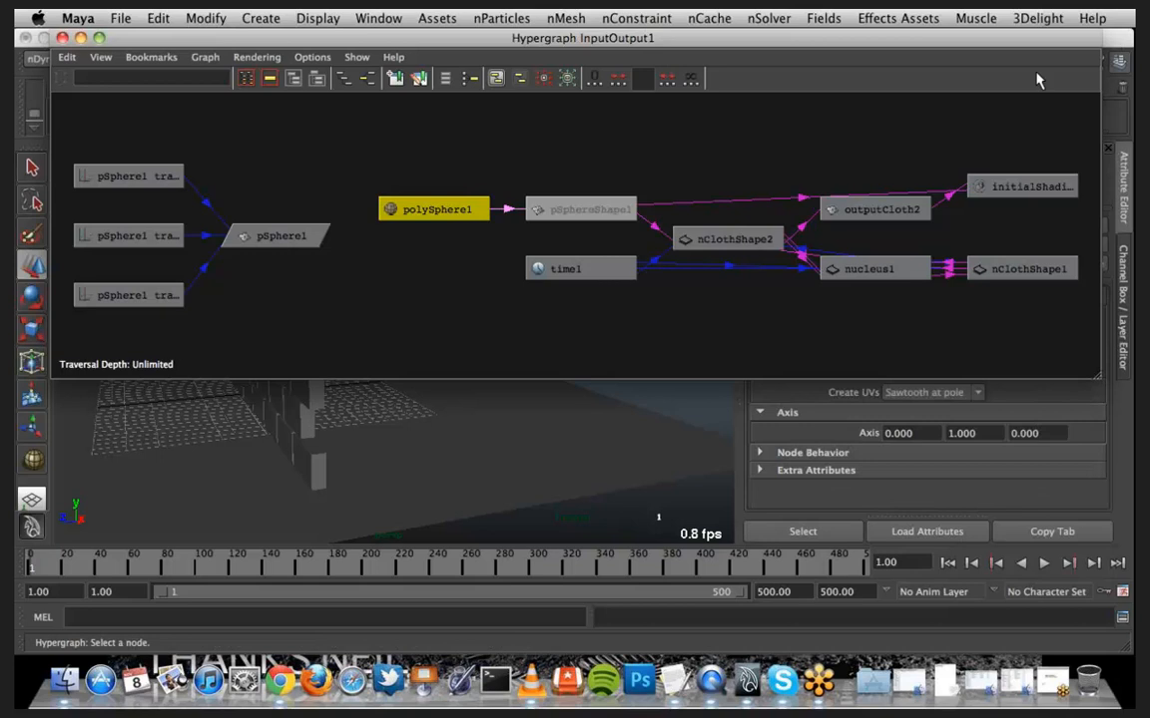
Trace the sphere's node chain from polySphere1 through pSphereShape1 to nClothShape2, check the nodes' attributes, and minimize the Hypergraph
drag(916, 38, 557, 35)
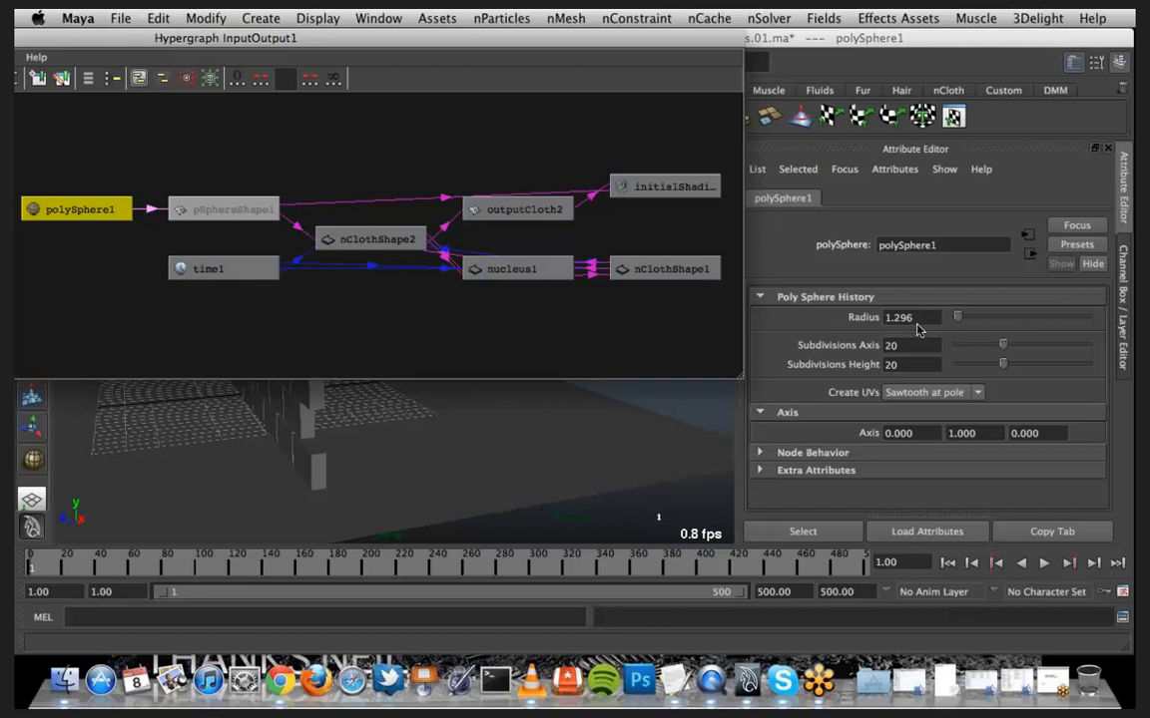
click(108, 204)
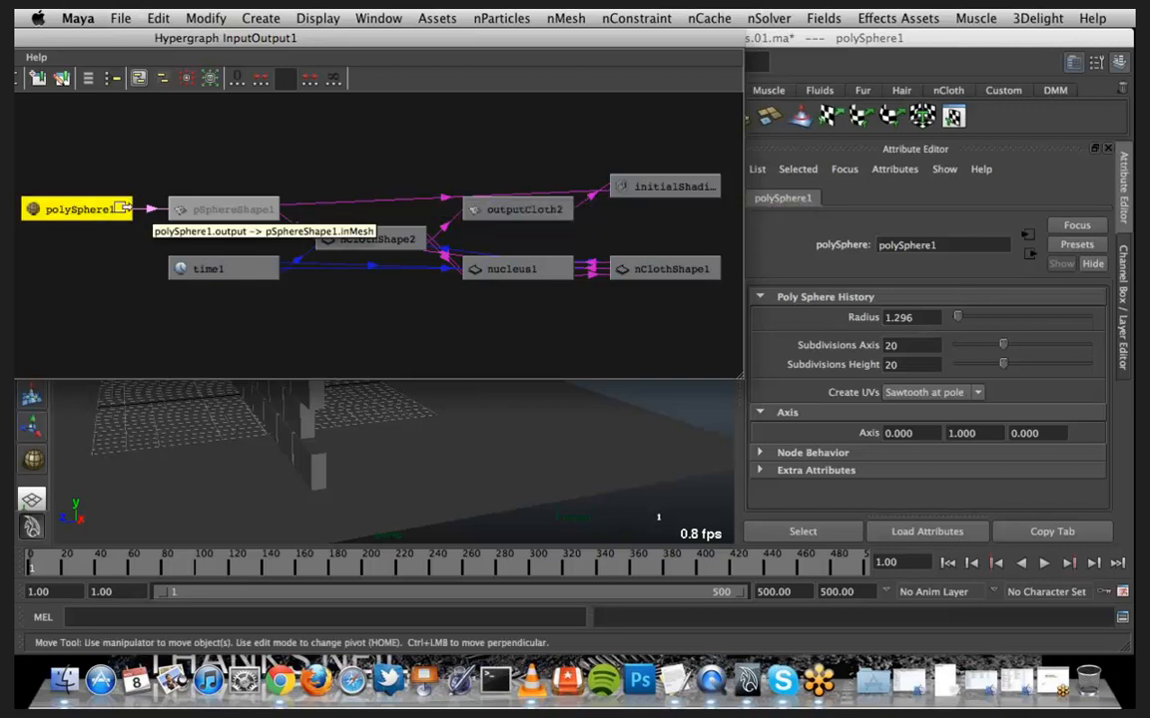
click(224, 211)
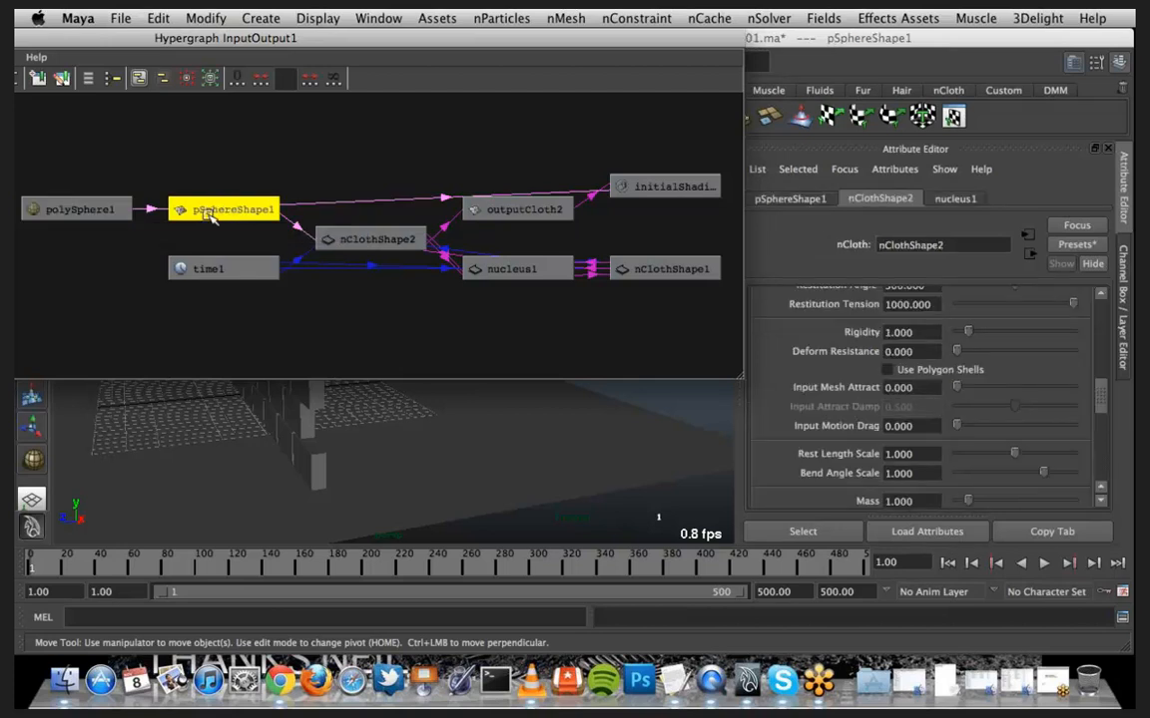
click(362, 239)
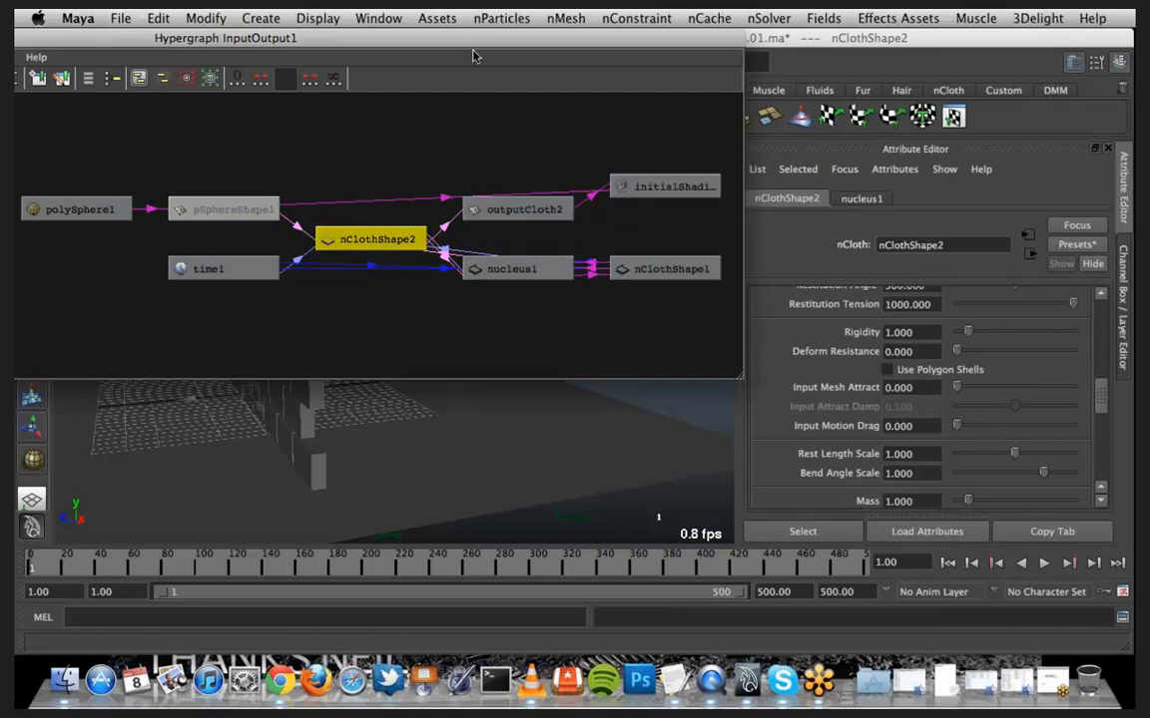
drag(474, 56, 689, 198)
click(441, 360)
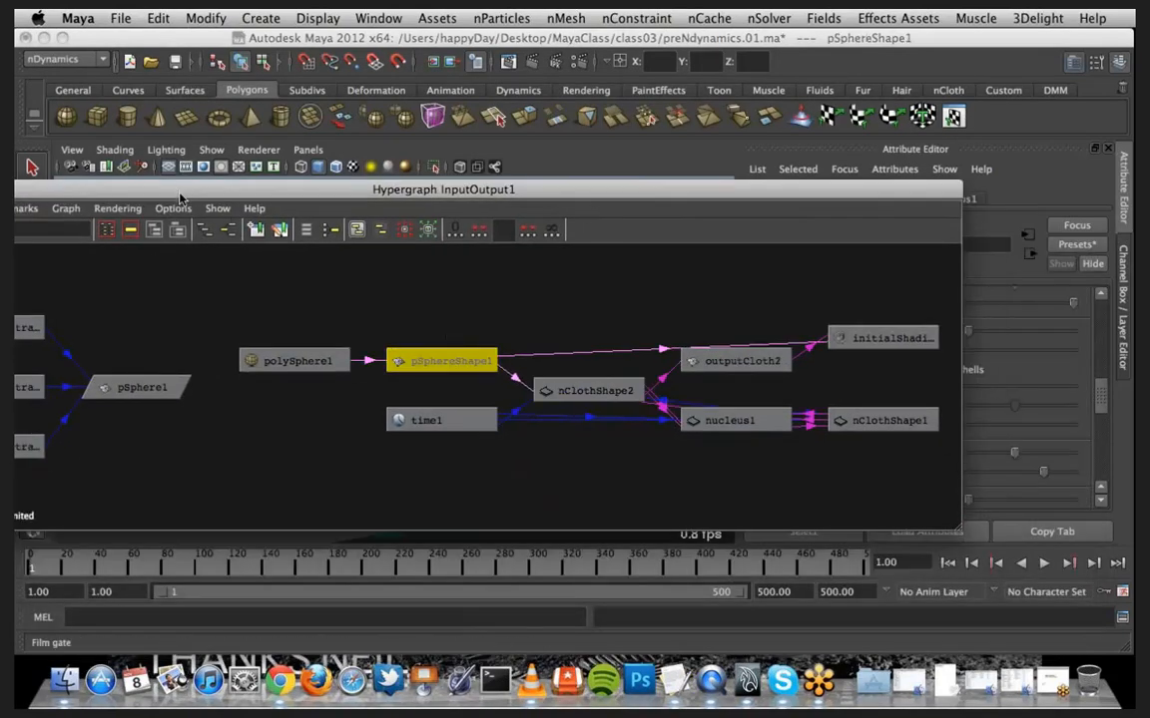
drag(181, 199, 321, 173)
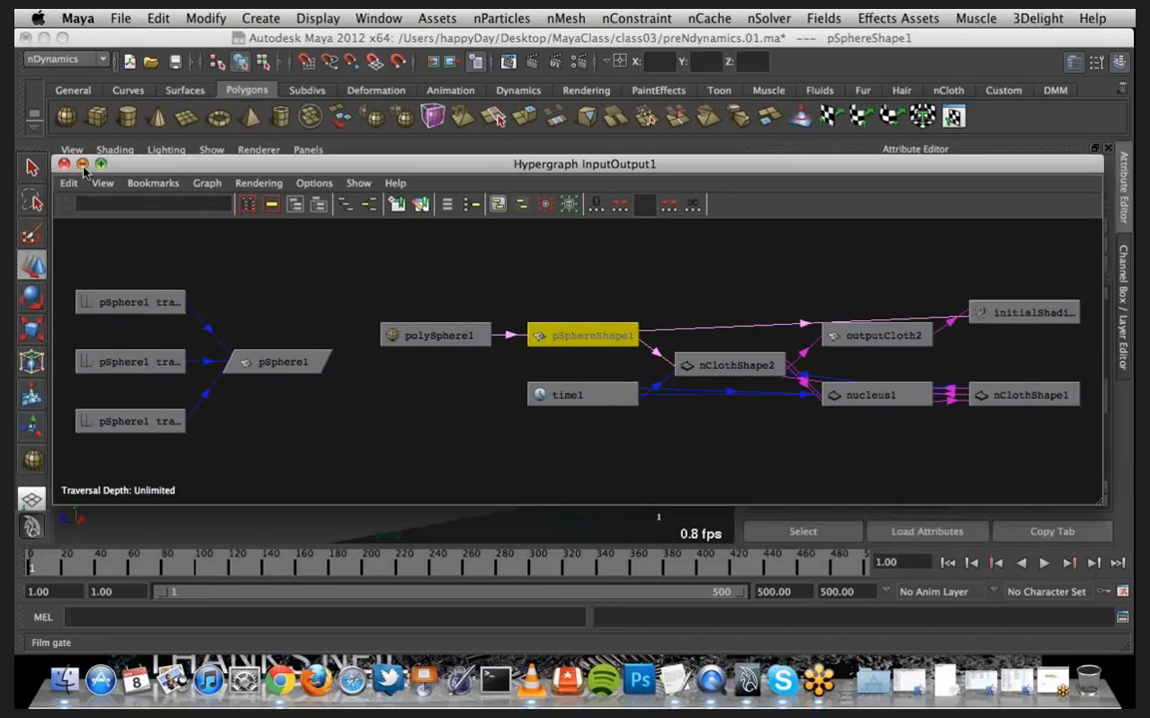
click(81, 164)
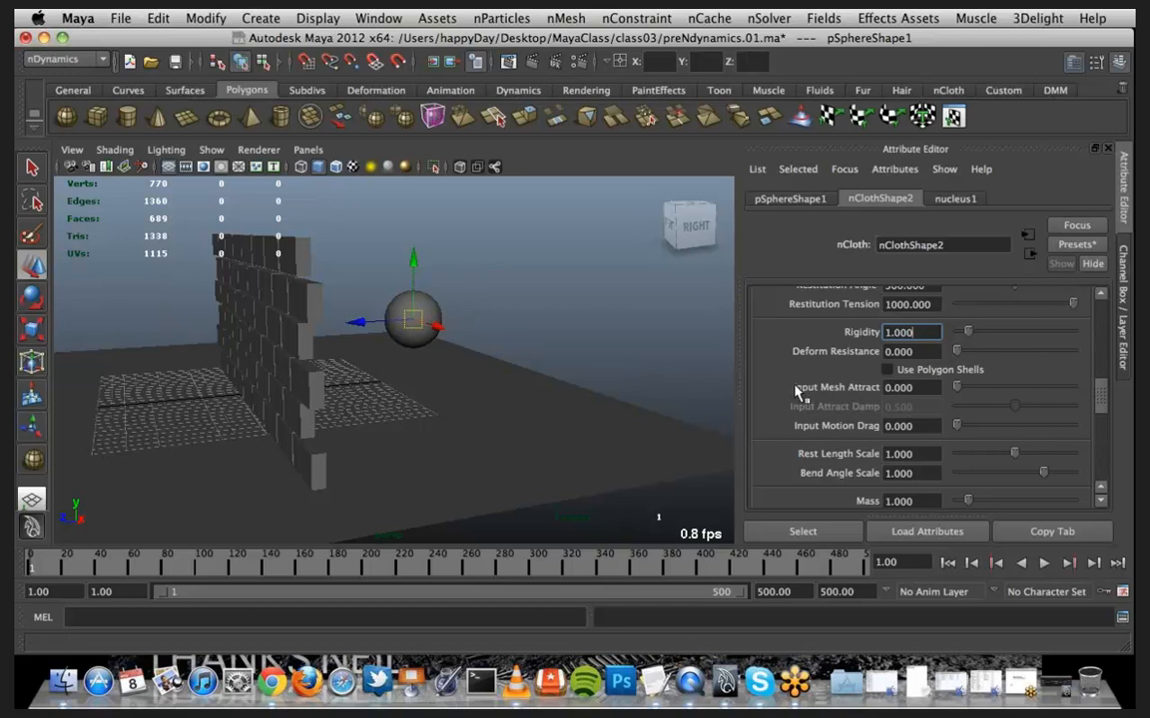
Set the sphere's nCloth Input Mesh Attract to 1
click(927, 393)
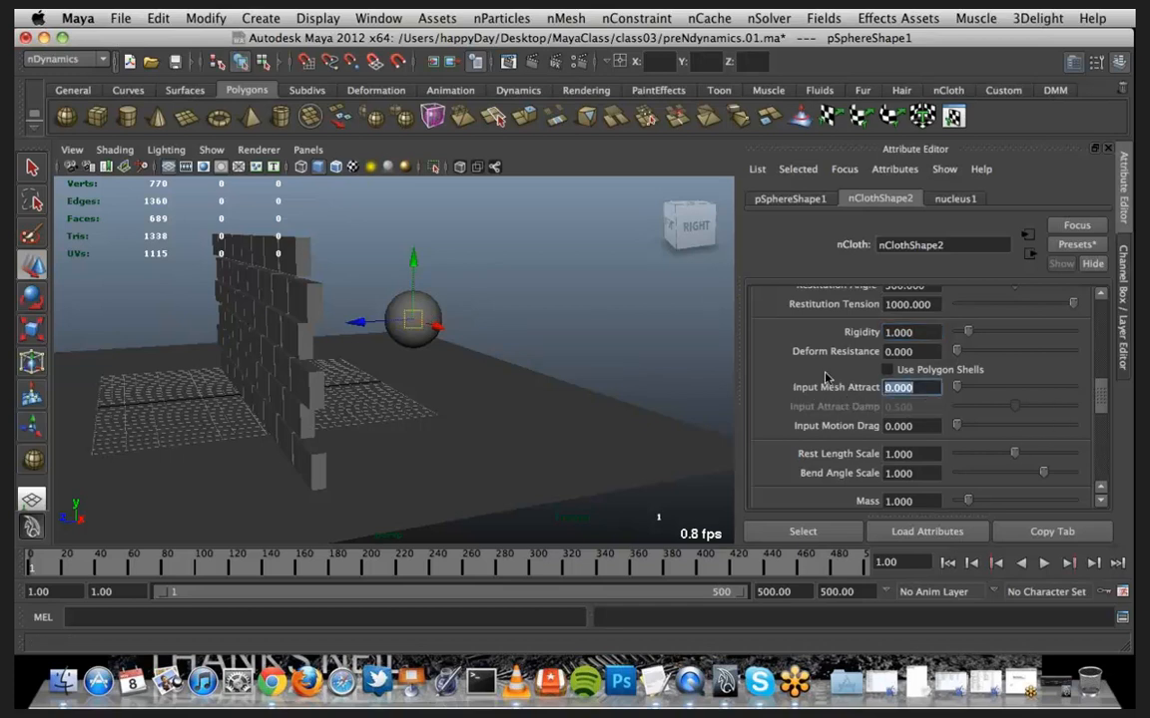
text(1)
key(Return)
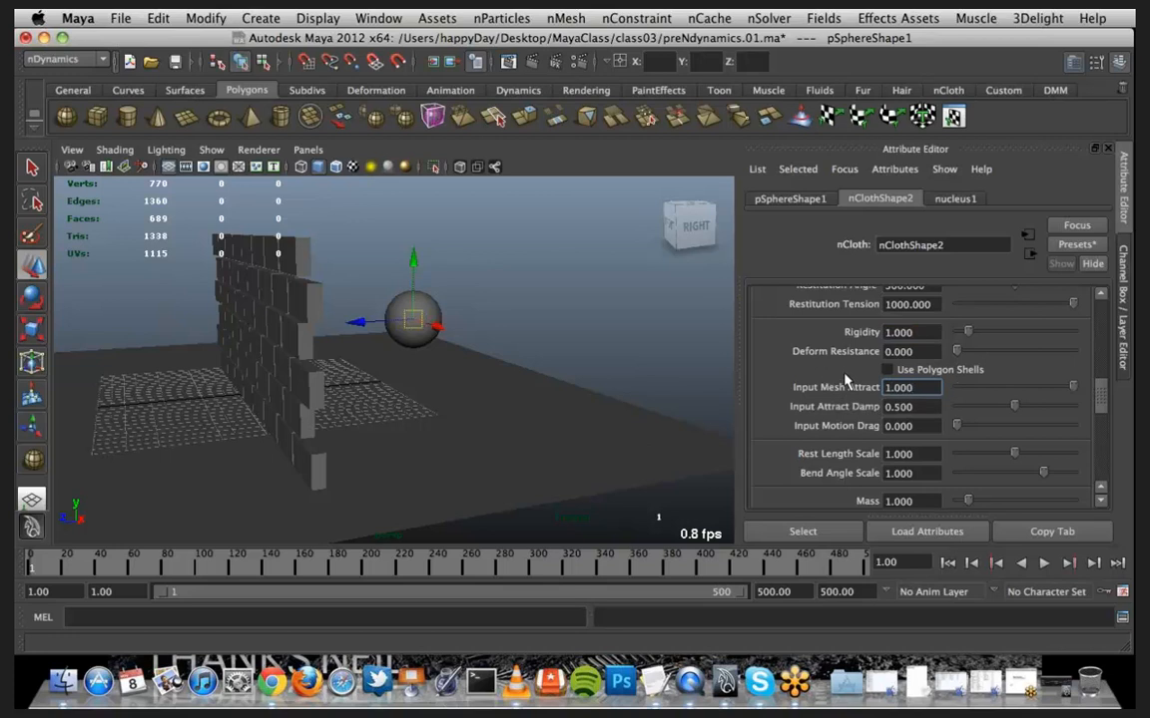
Play the simulation to watch the sphere smash through the brick wall, stop it, and return to the first frame
click(1043, 565)
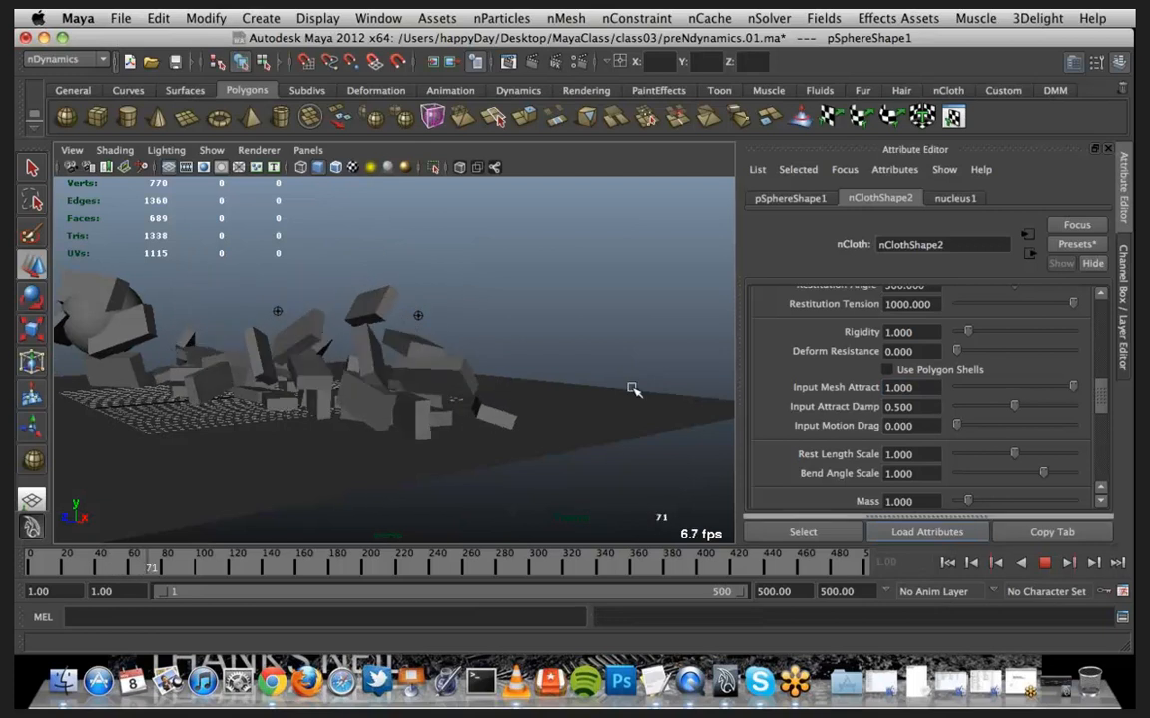
click(1045, 565)
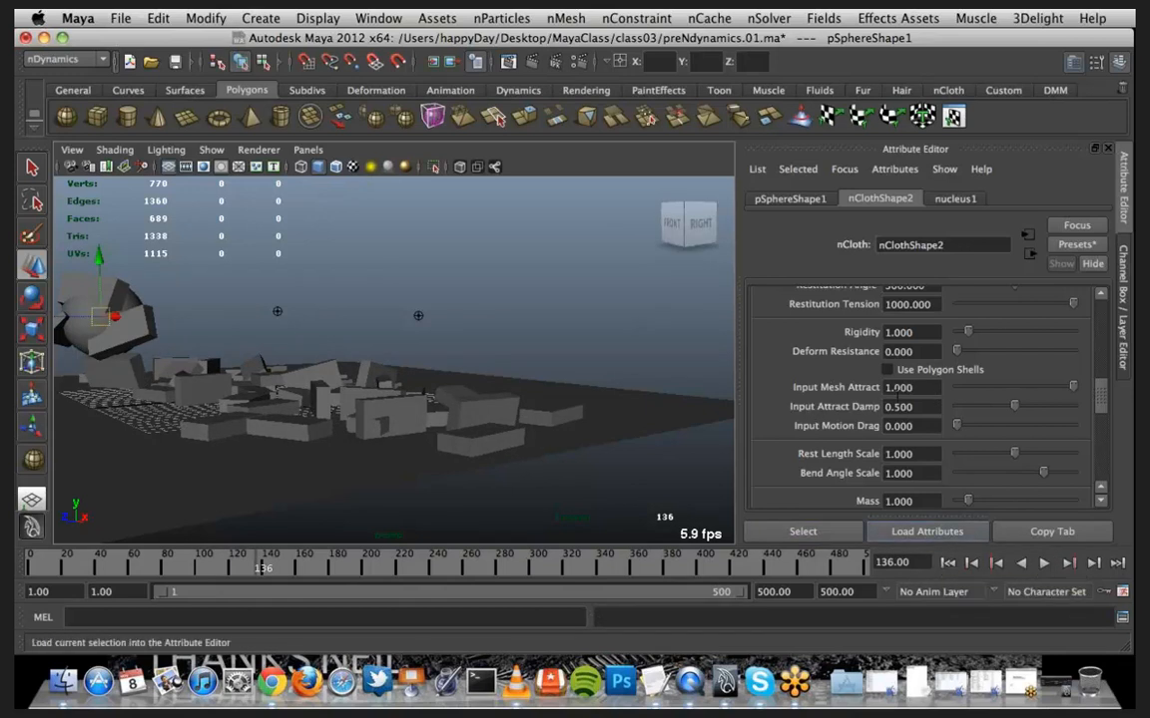
click(947, 565)
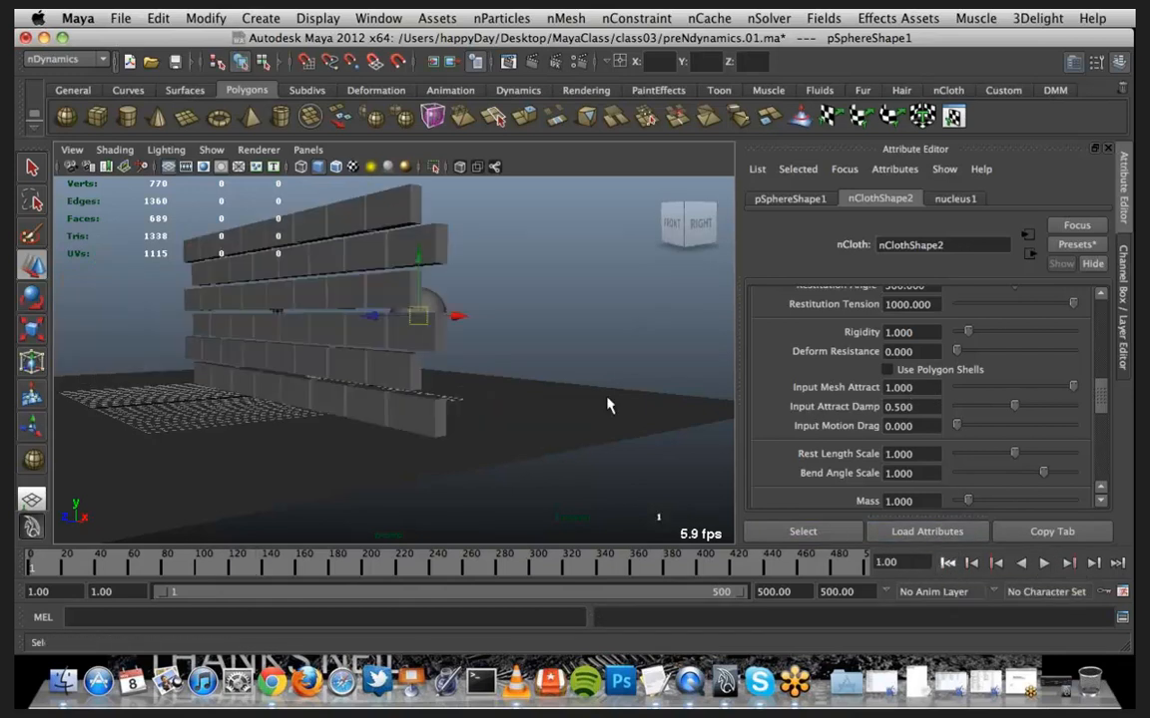
mouse_move(485, 379)
alt+mouse_down()
mouse_move(505, 381)
mouse_move(487, 385)
alt+mouse_up()
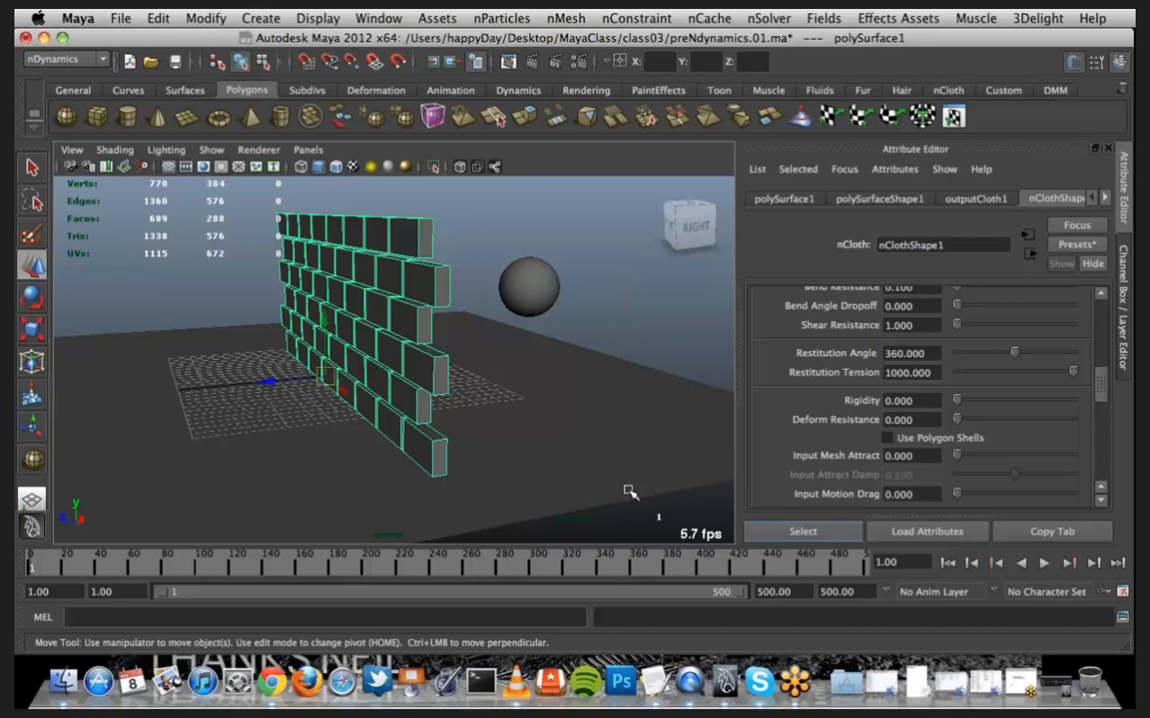
Play the simulation of the sphere hitting the brick wall, stop it and return to frame 1
click(585, 344)
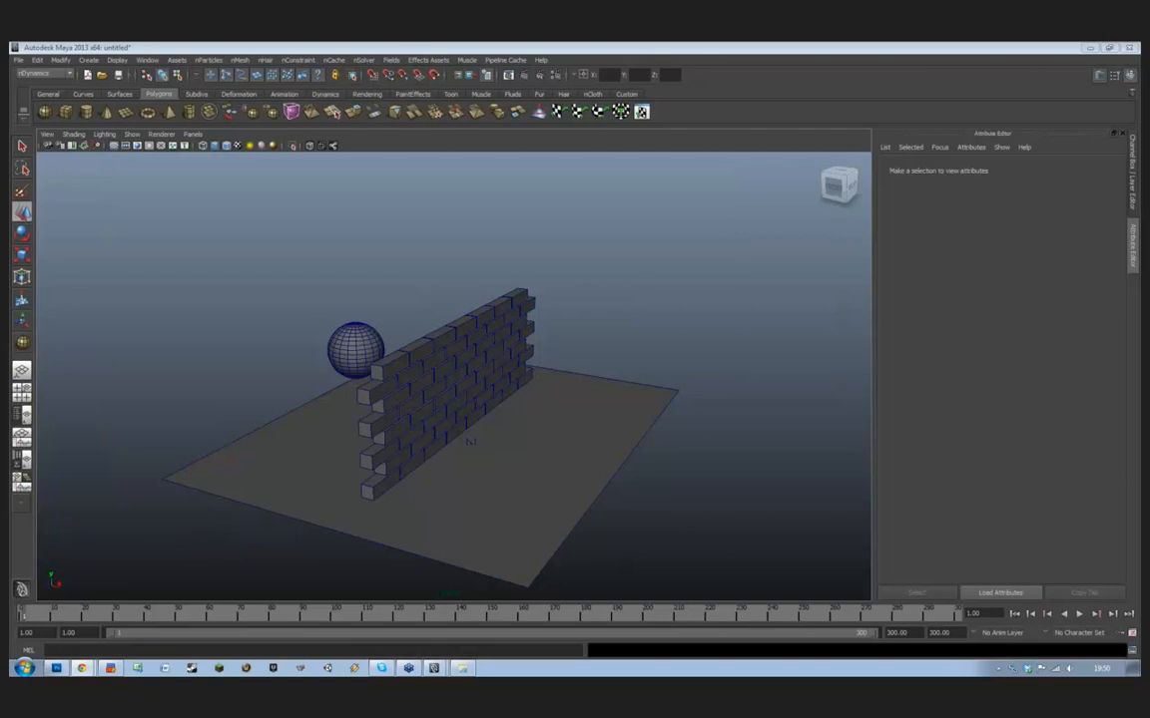
click(1080, 615)
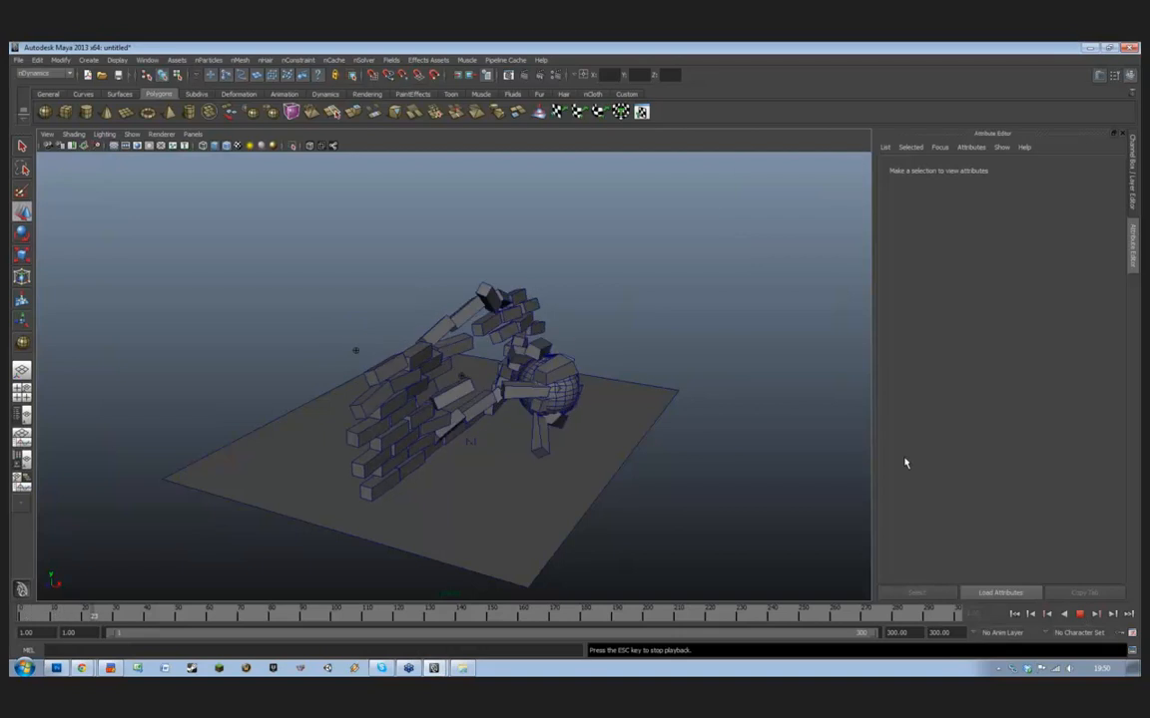
click(1080, 615)
click(1080, 615)
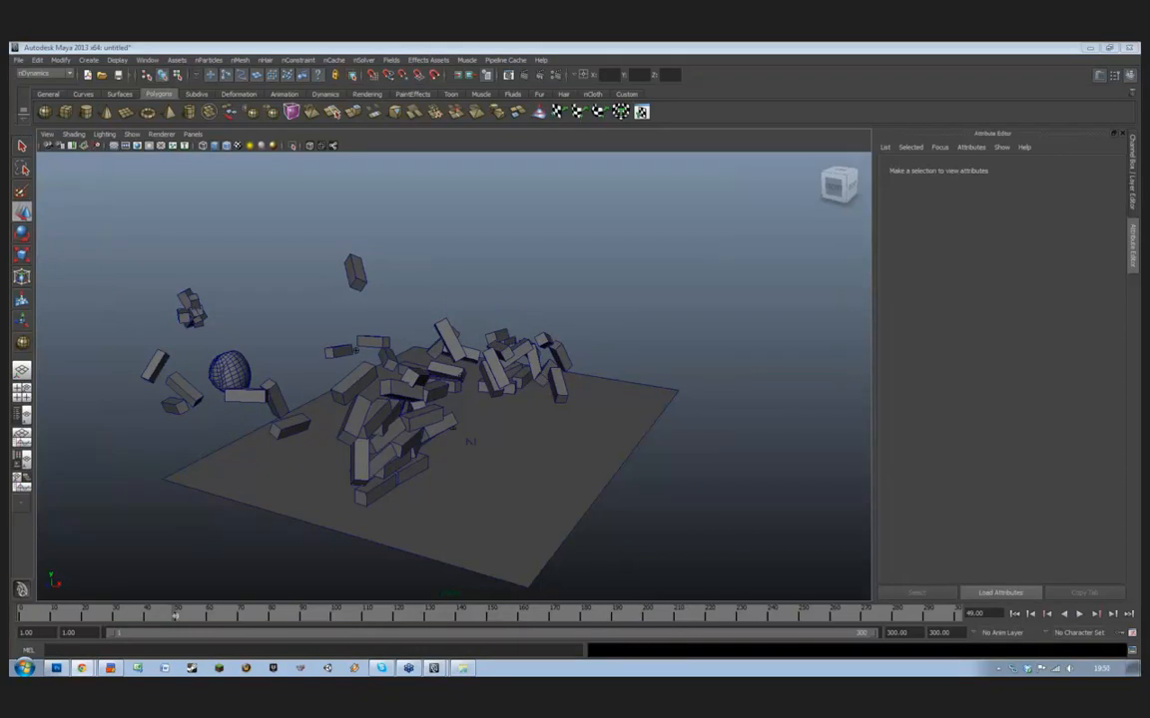
click(1014, 614)
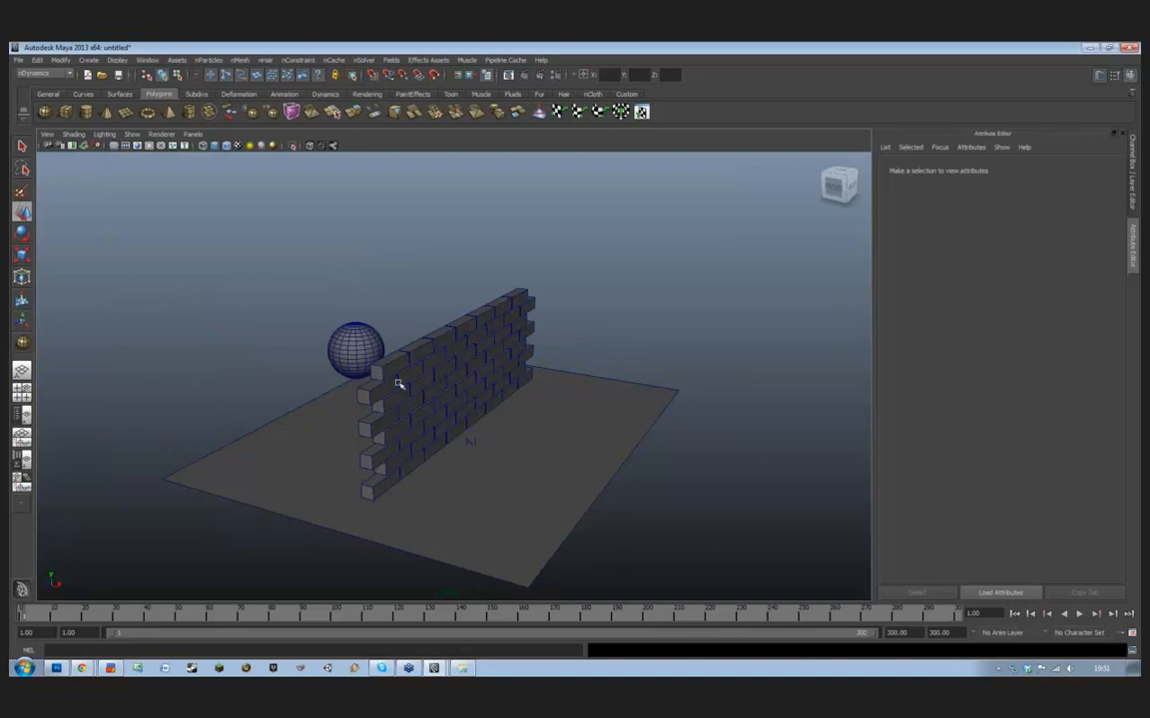
Set the Rigidity of the sphere's nCloth to 1
click(364, 351)
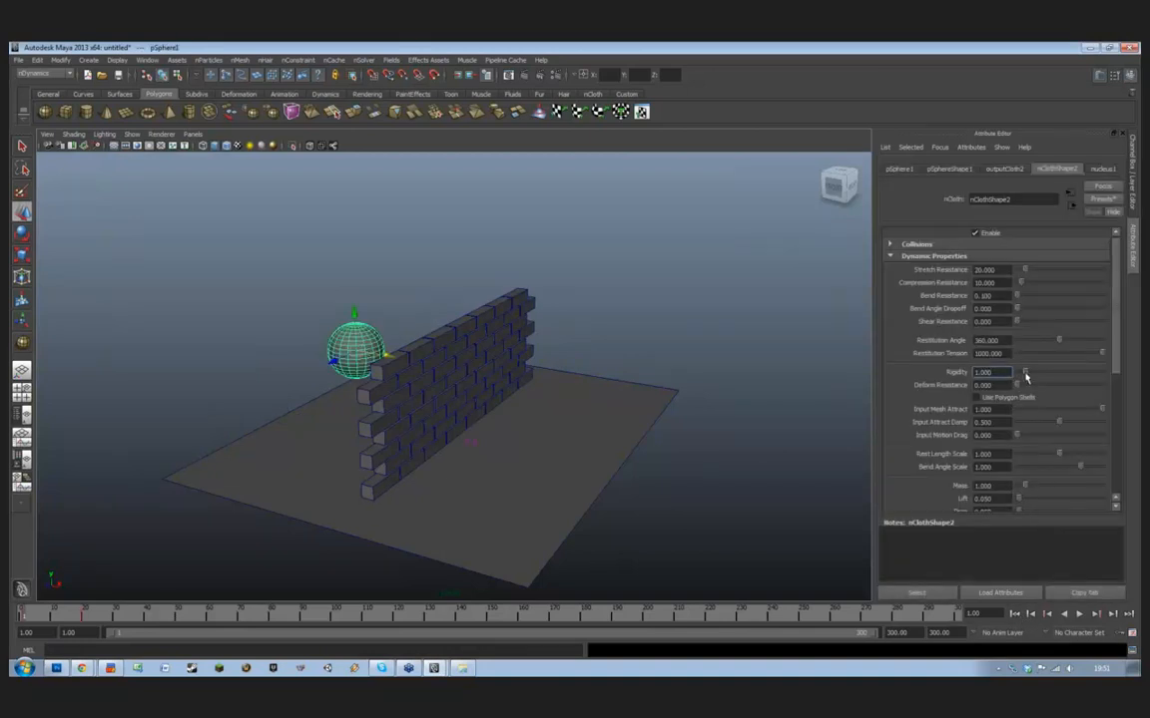
key(Tab)
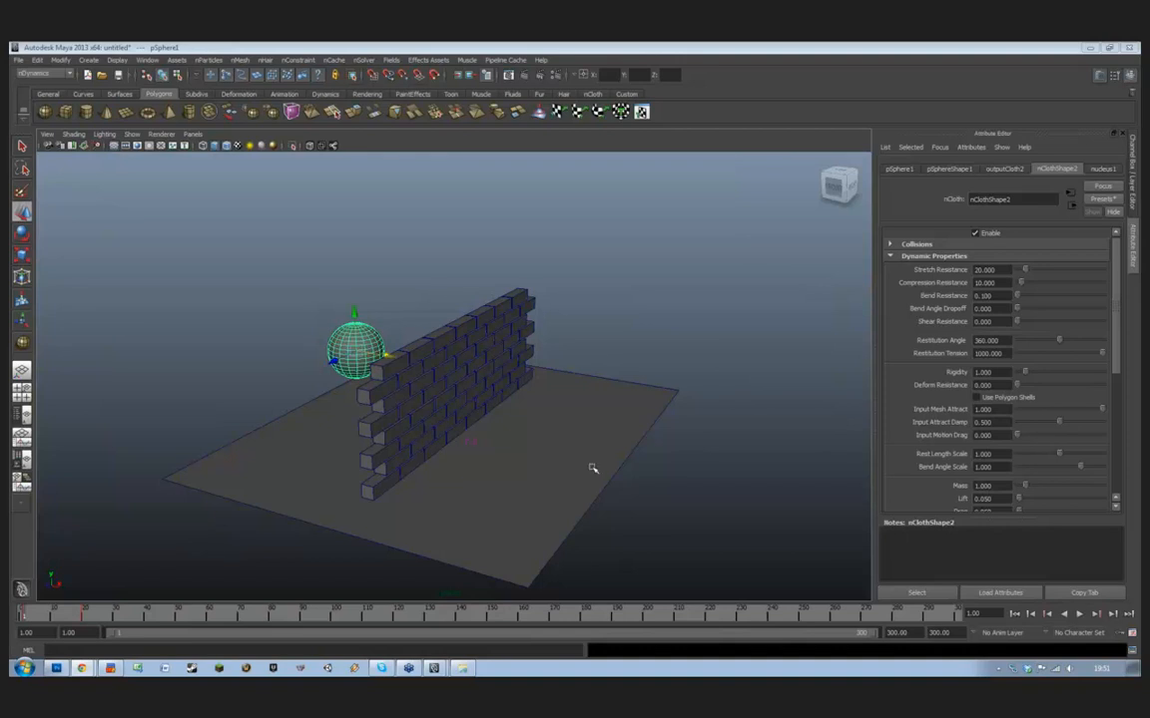
Lower the brick wall's nCloth Compression Resistance to about 86.9 and its Stretch Resistance to about 99.3
click(503, 360)
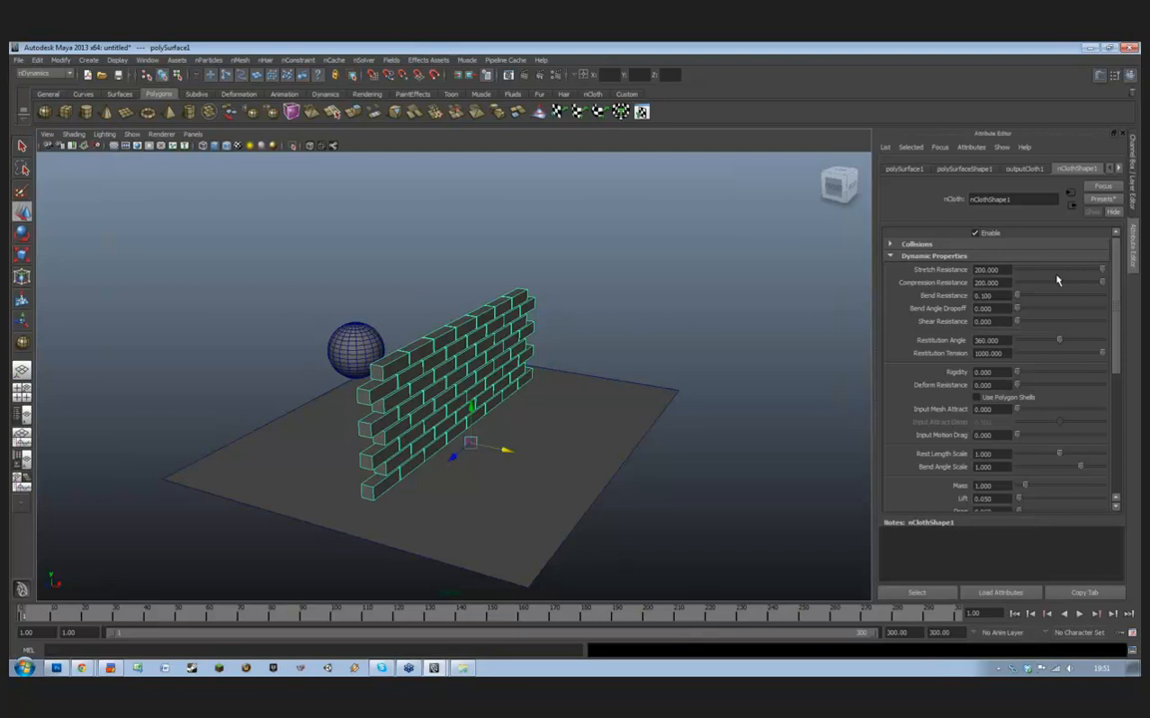
click(1055, 282)
click(1058, 270)
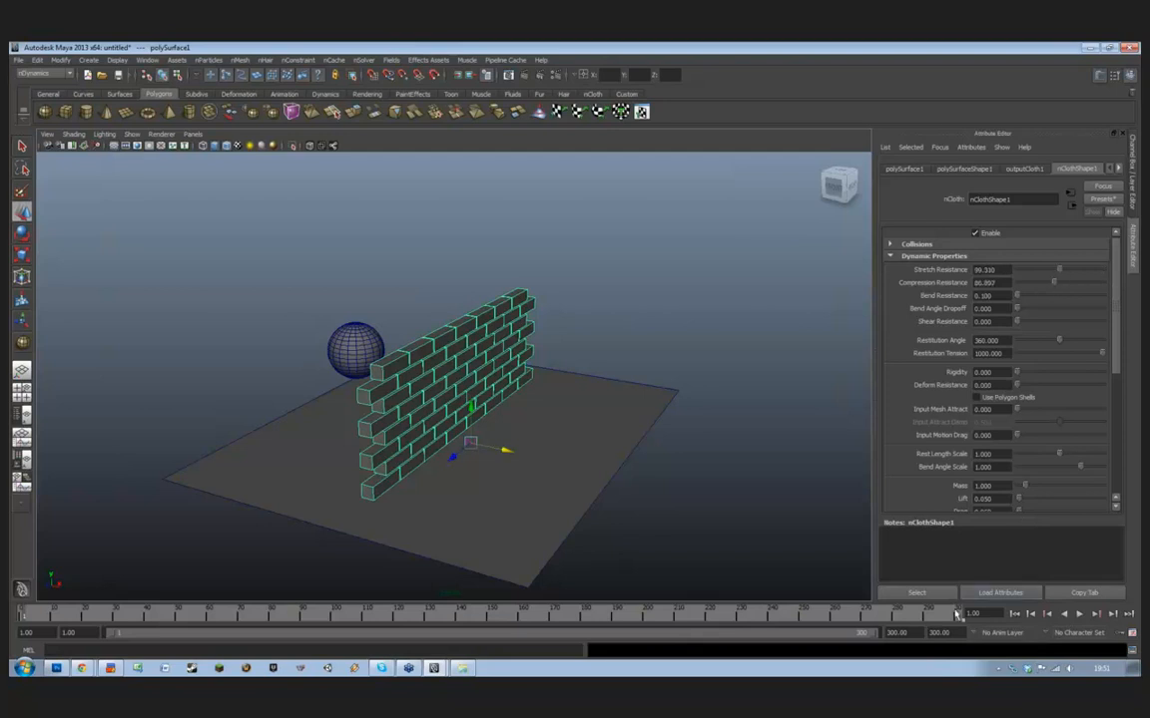
Replay the simulation, rewind to frame 1 and review the rest of the wall's nCloth dynamic properties
click(1078, 615)
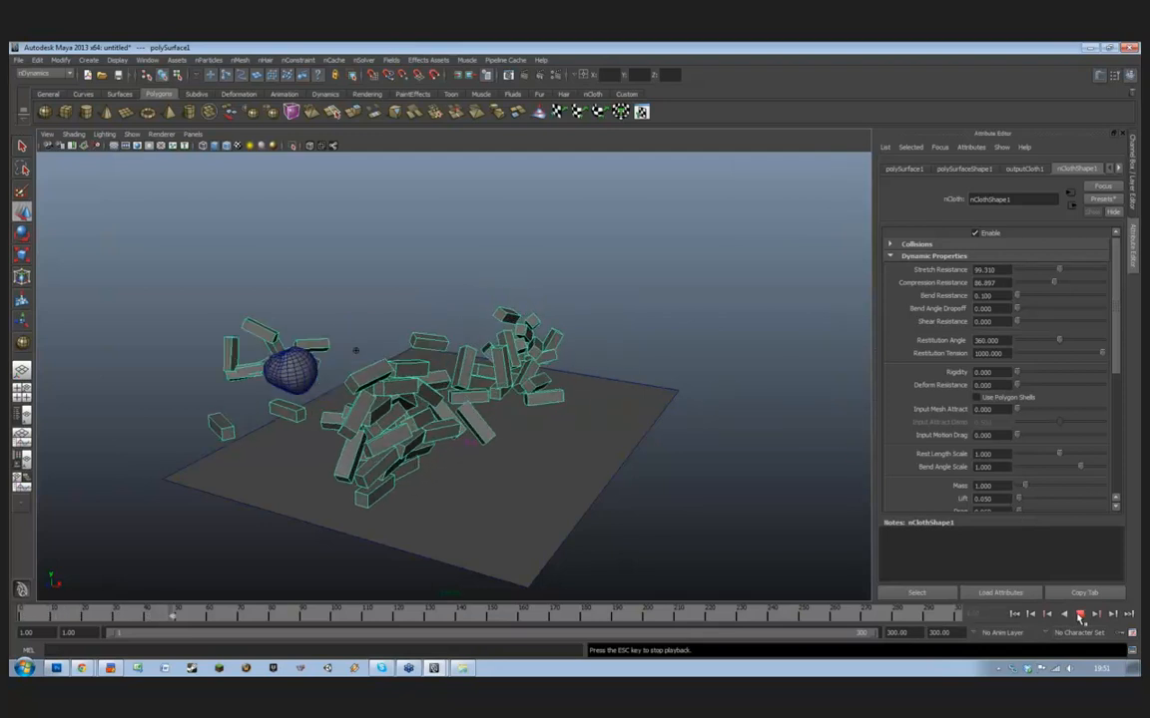
click(1078, 614)
click(1014, 615)
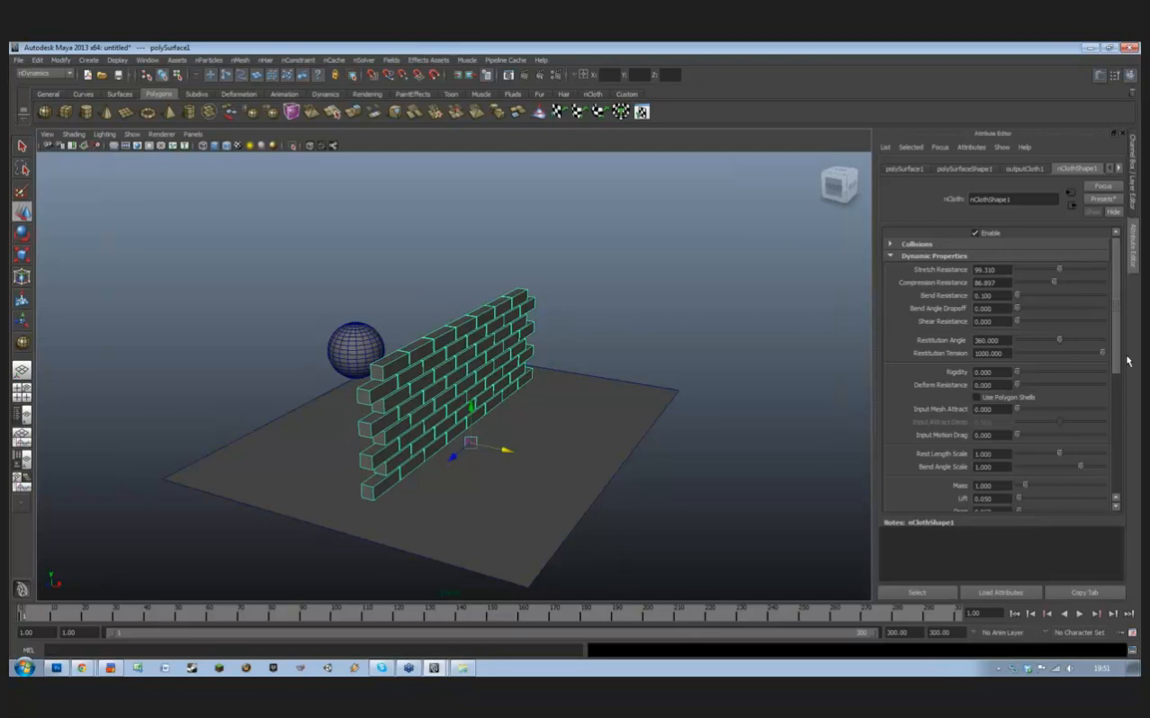
scroll(1116, 346, down, 3)
scroll(1128, 402, down, 1)
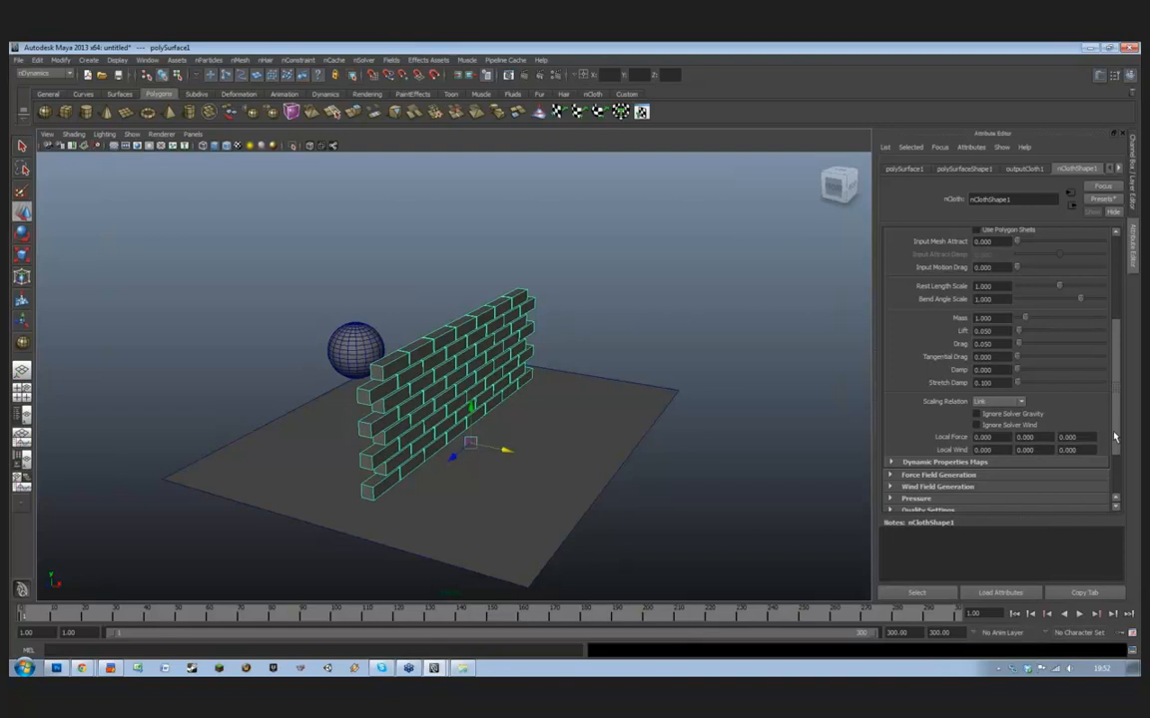
drag(1116, 437, 1128, 396)
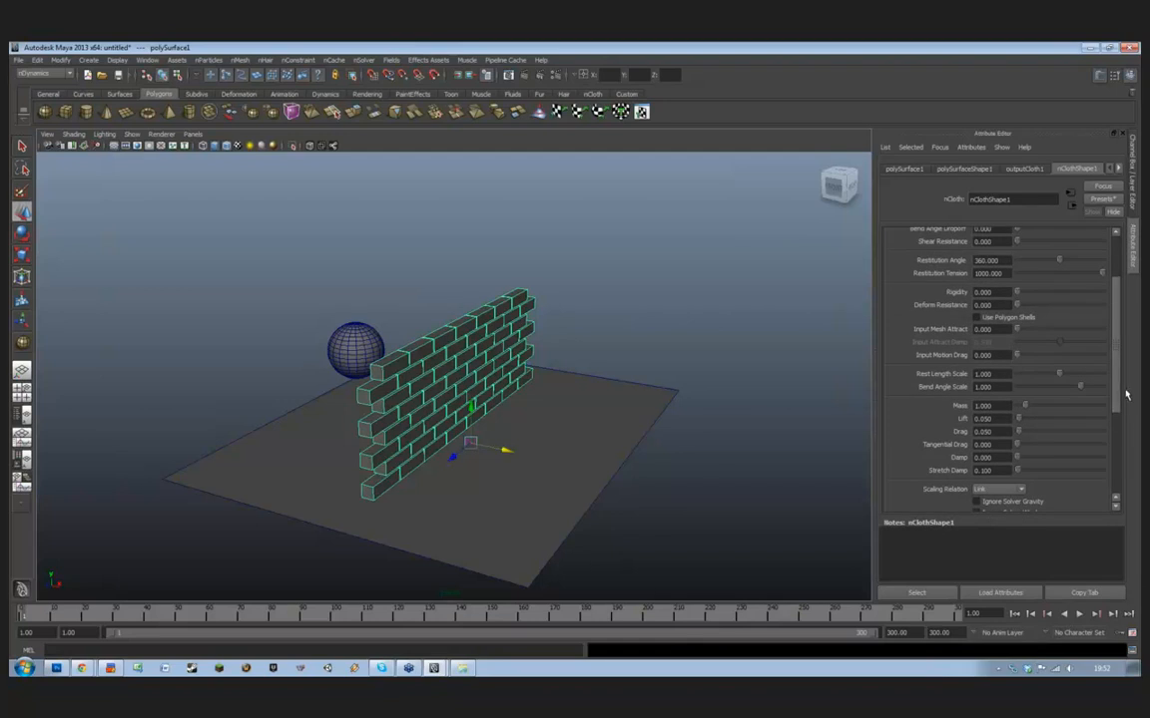
Move the brick wall away from the ground plane, clear of the sphere's path
click(562, 297)
click(444, 451)
key(ctrl+z)
key(ctrl+z)
key(ctrl+z)
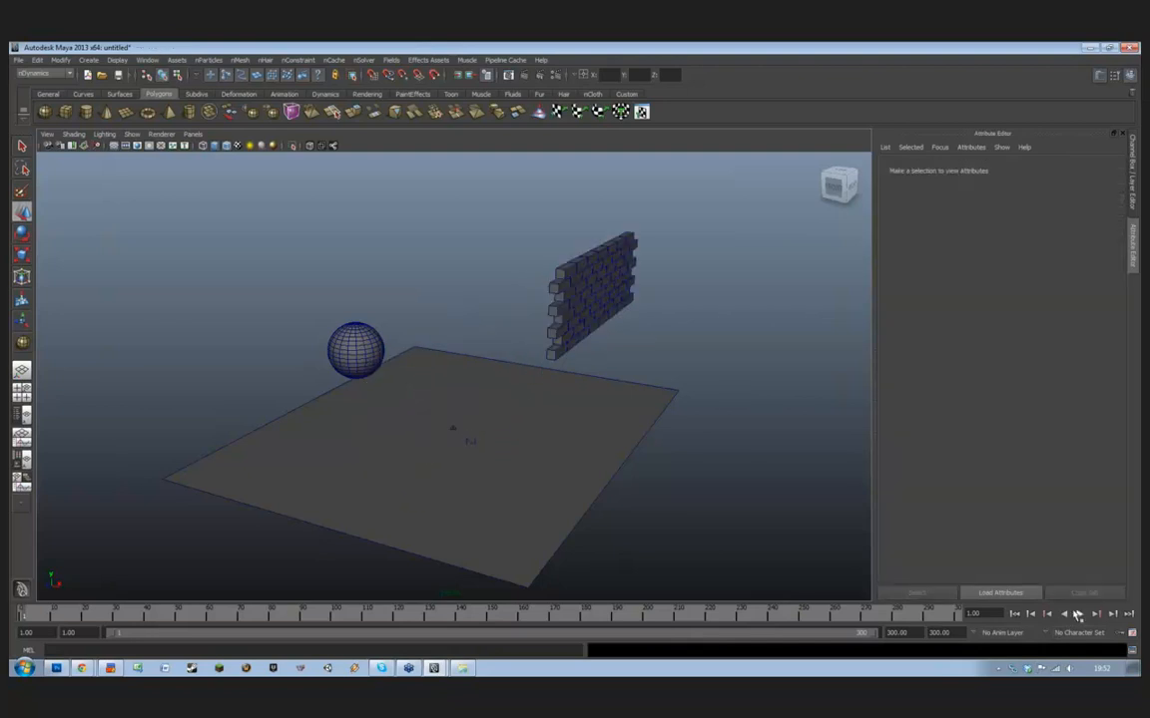
Play the simulation with the wall out of the sphere's way, stop it and return to frame 1
click(1078, 615)
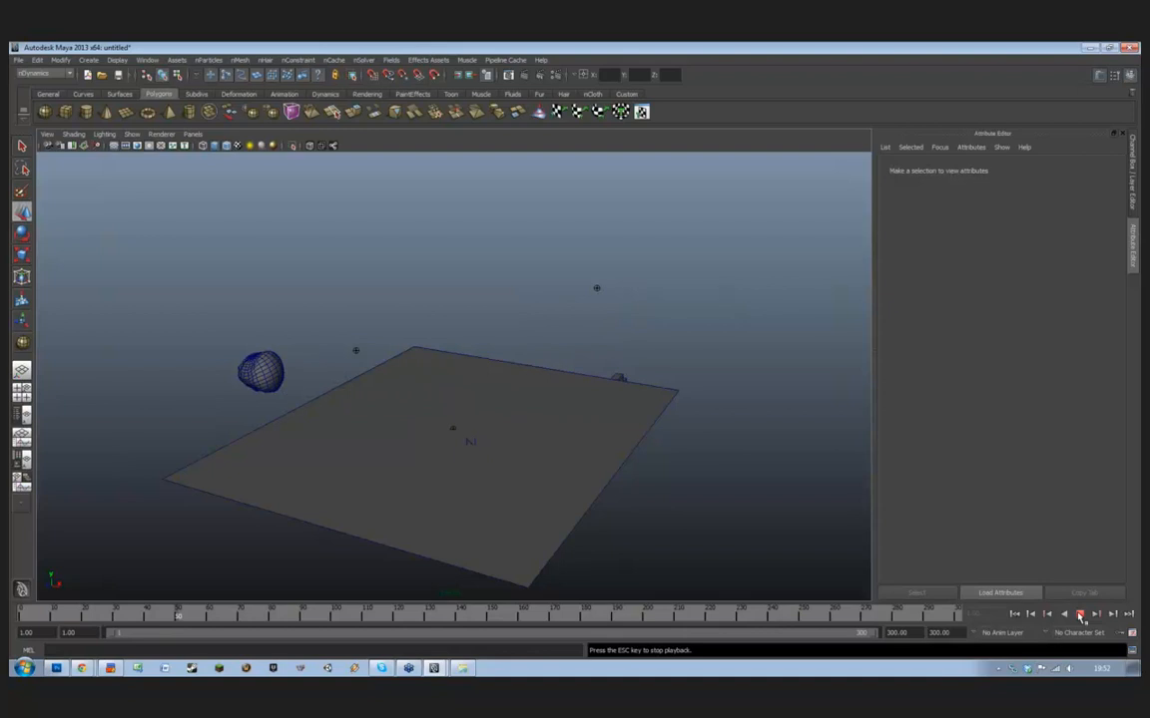
key(Escape)
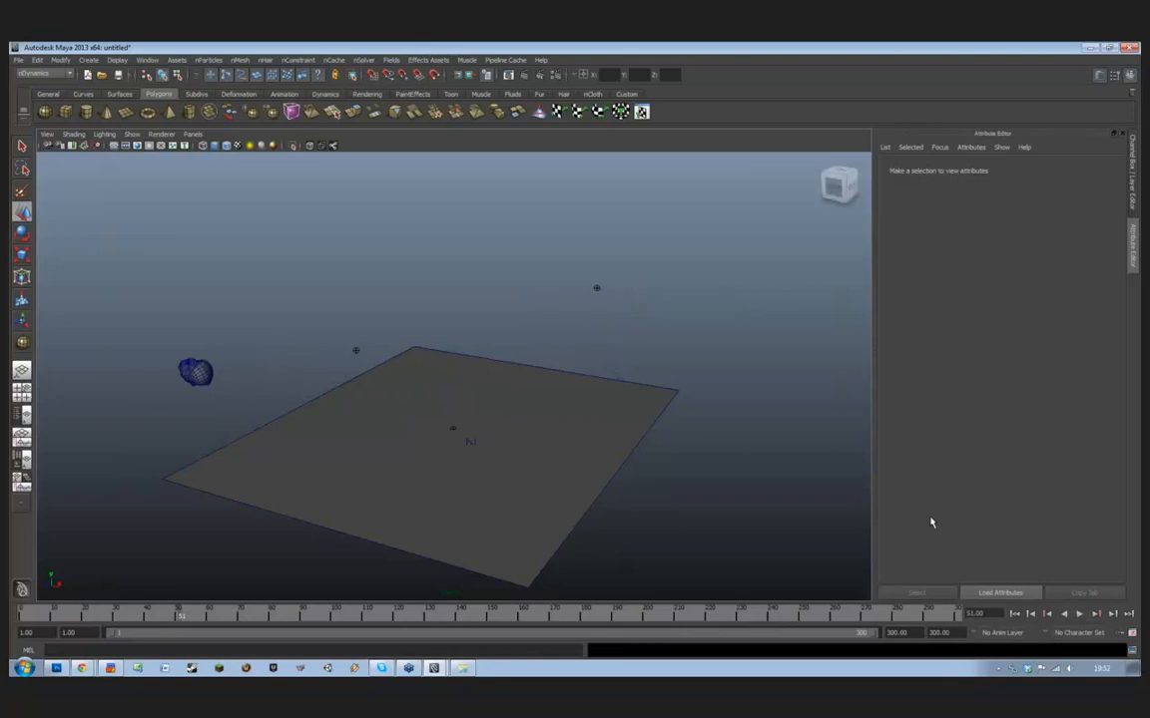
click(1013, 615)
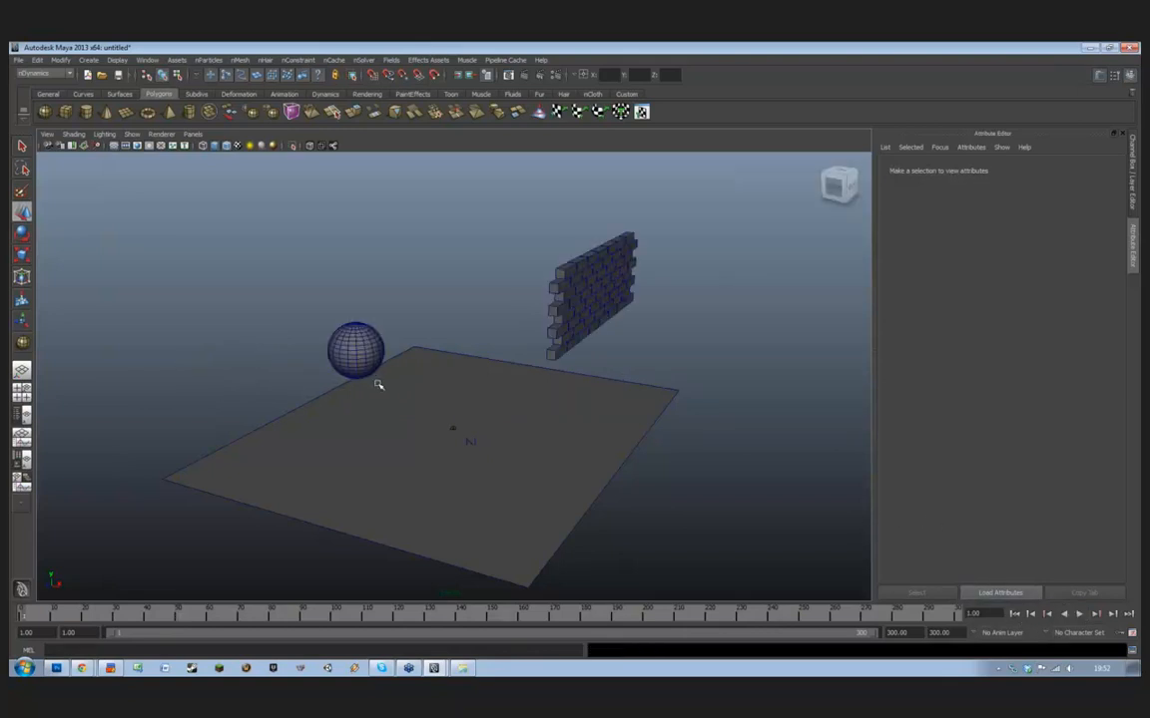
Inspect the ground's nRigid node, the sphere's nCloth attributes and the sphere's keyed Translate channels
click(455, 429)
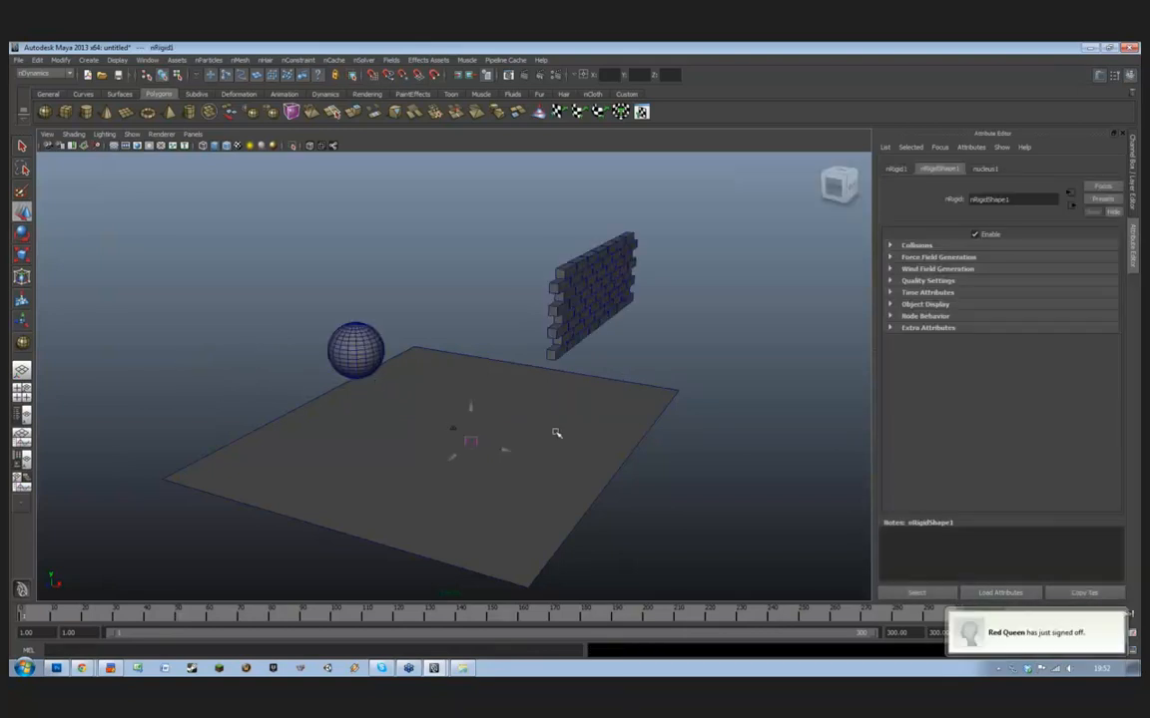
click(732, 436)
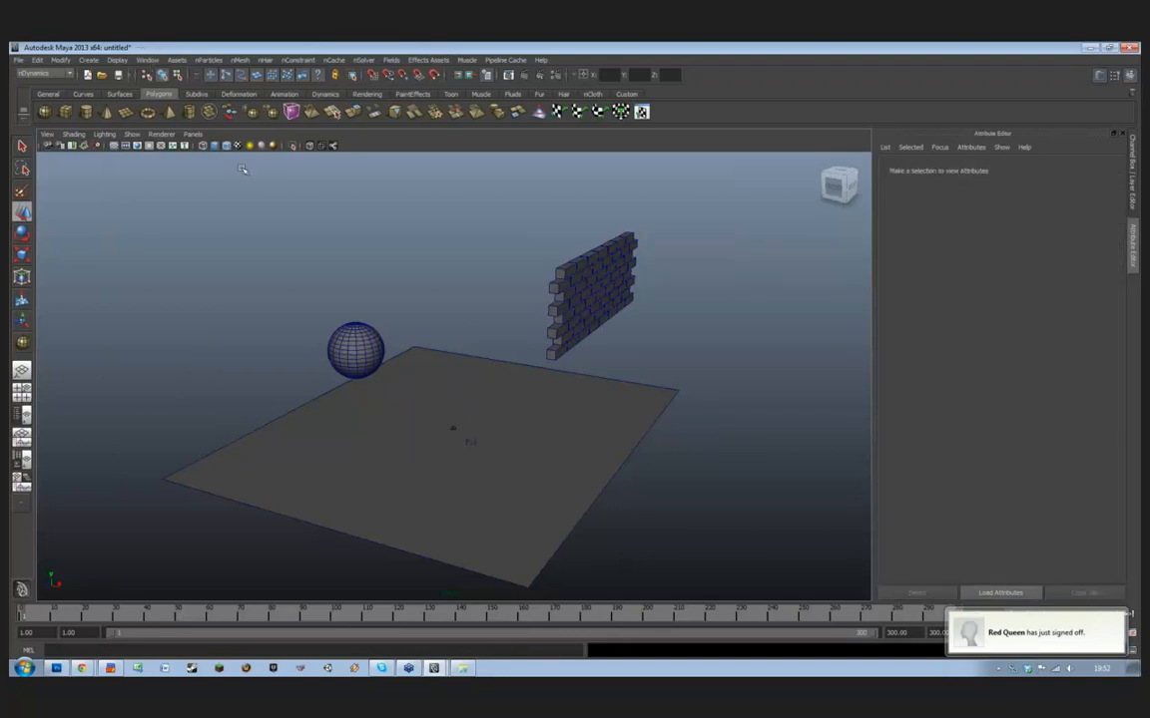
click(354, 342)
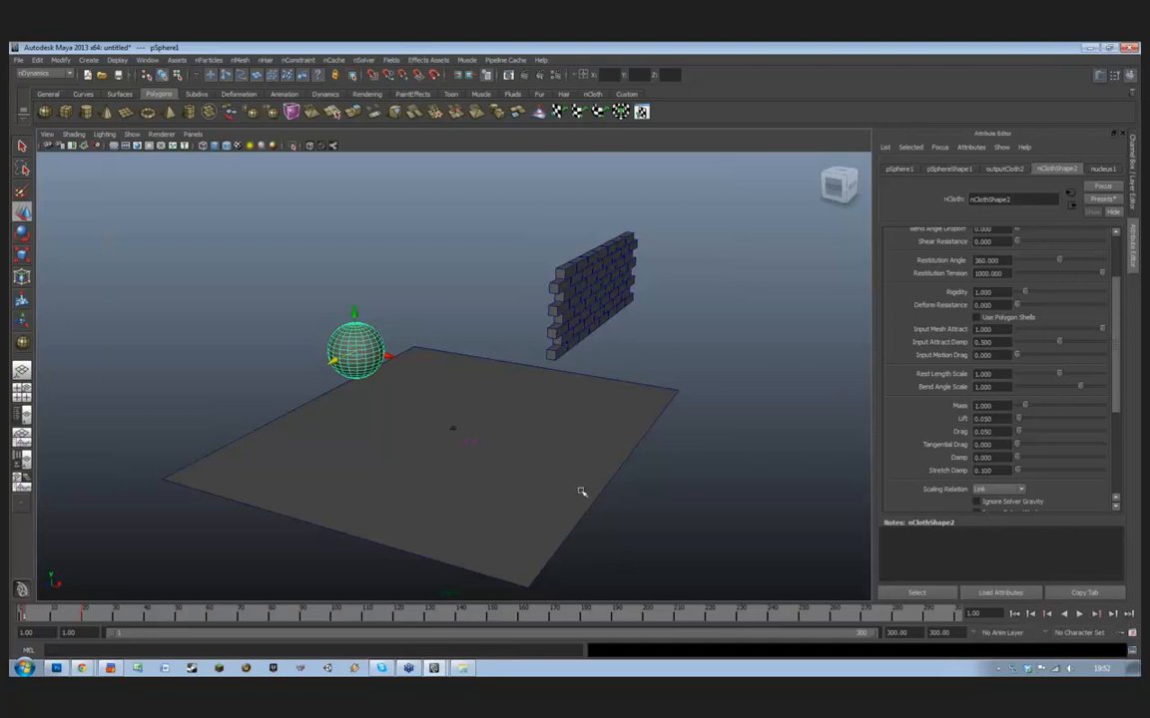
click(1131, 203)
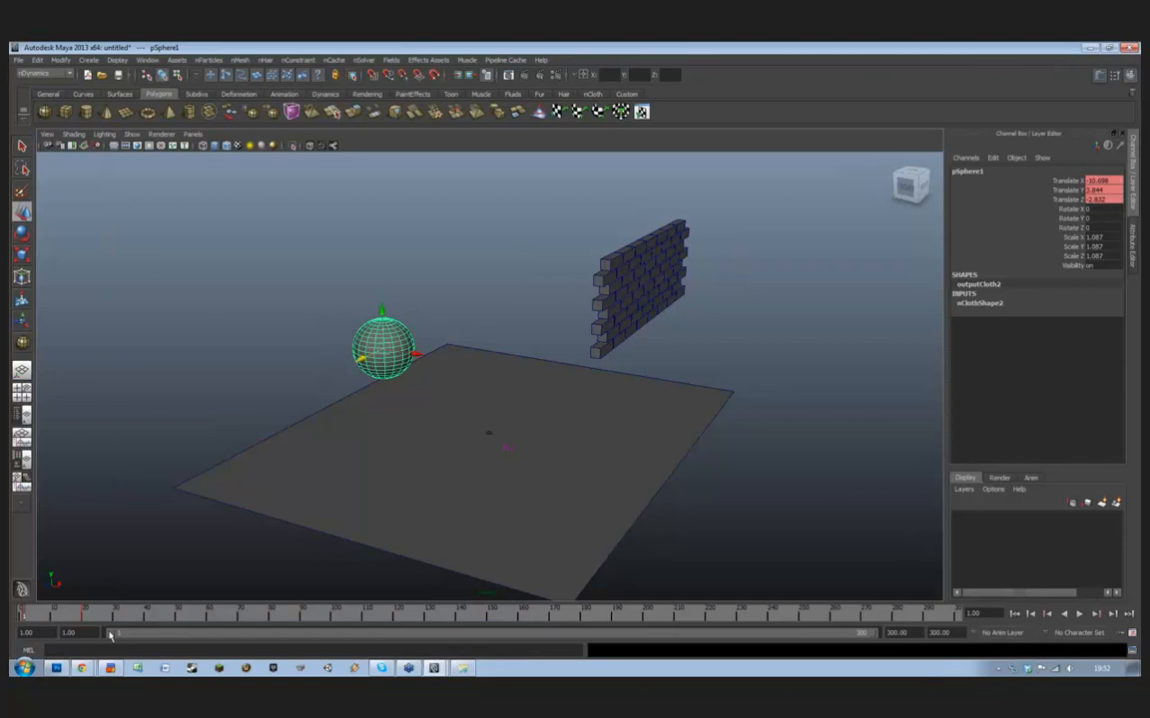
click(312, 342)
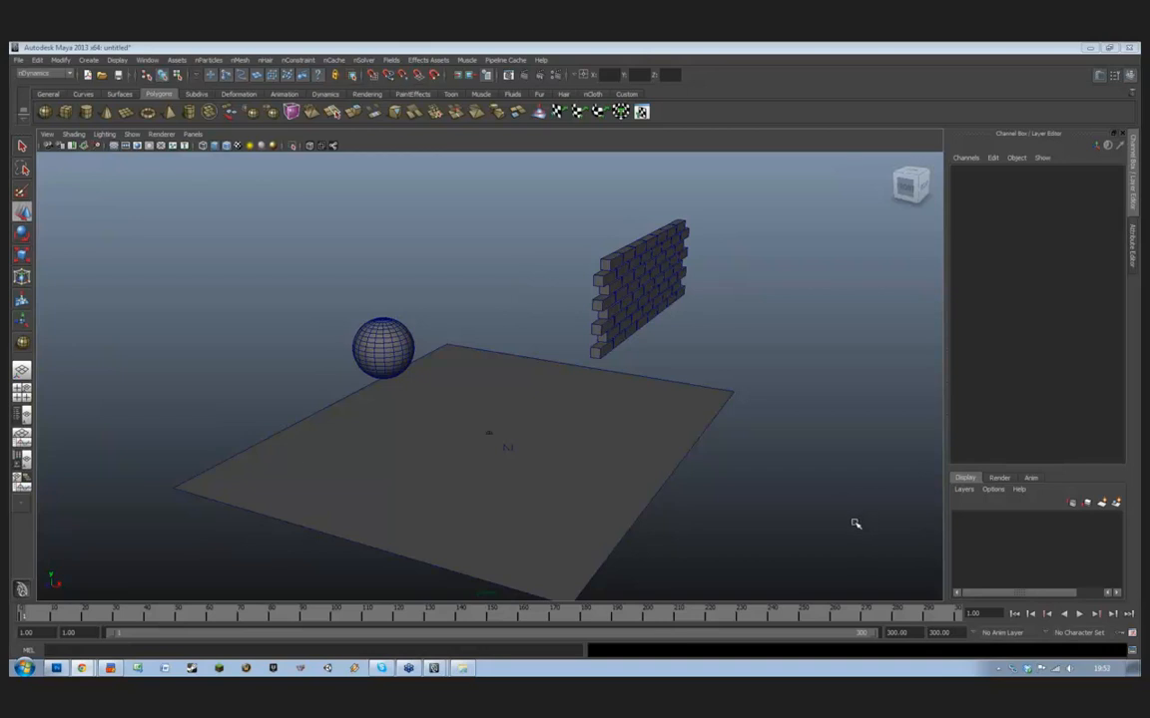
Move the brick wall back onto the ground plane beside the sphere
click(655, 303)
drag(644, 331, 485, 465)
Examine the sphere's node network in the Hypergraph connections view and close it
click(385, 345)
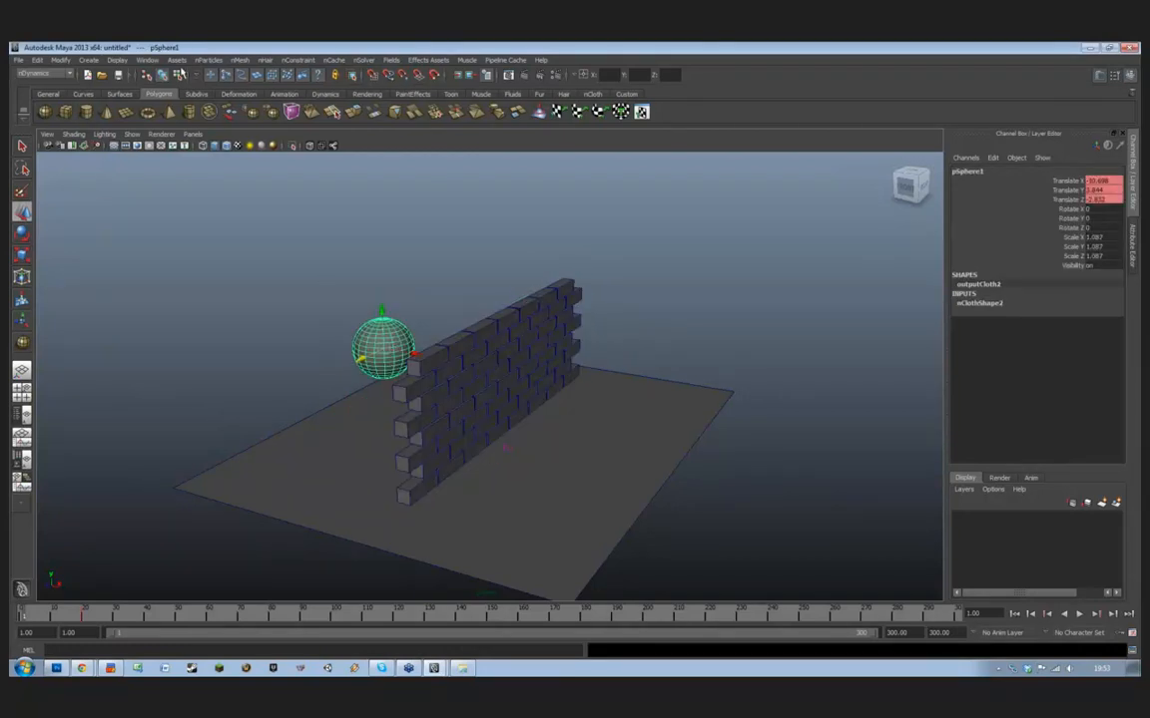
click(147, 60)
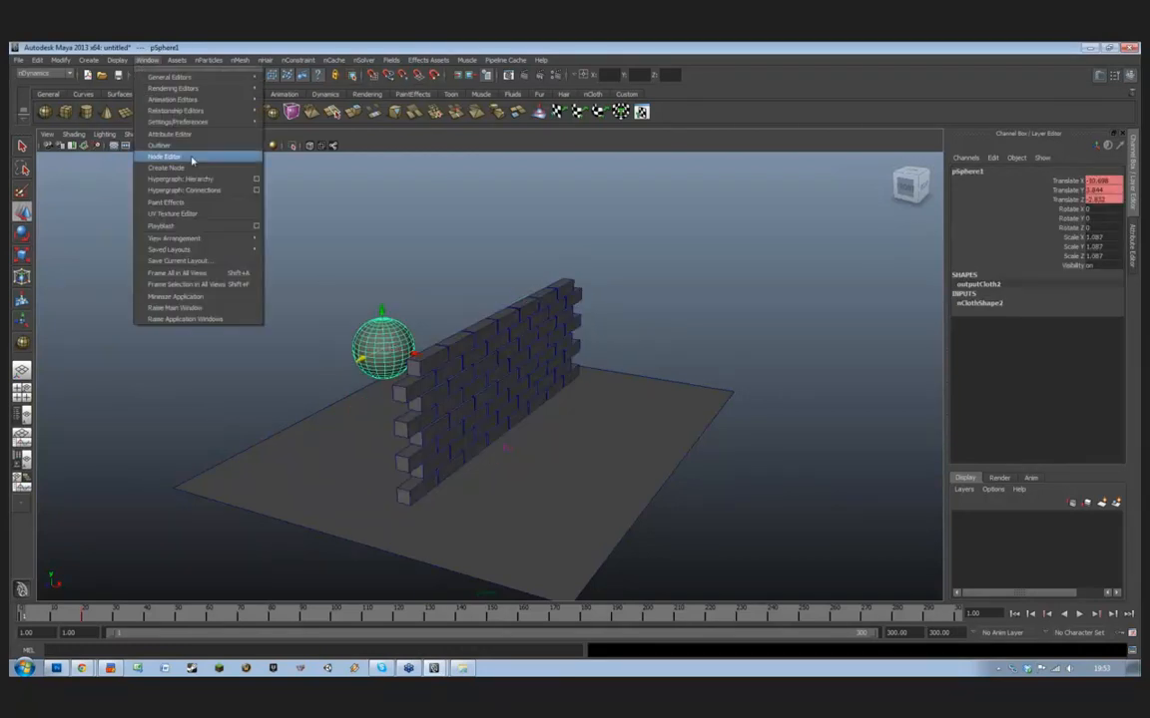
click(231, 190)
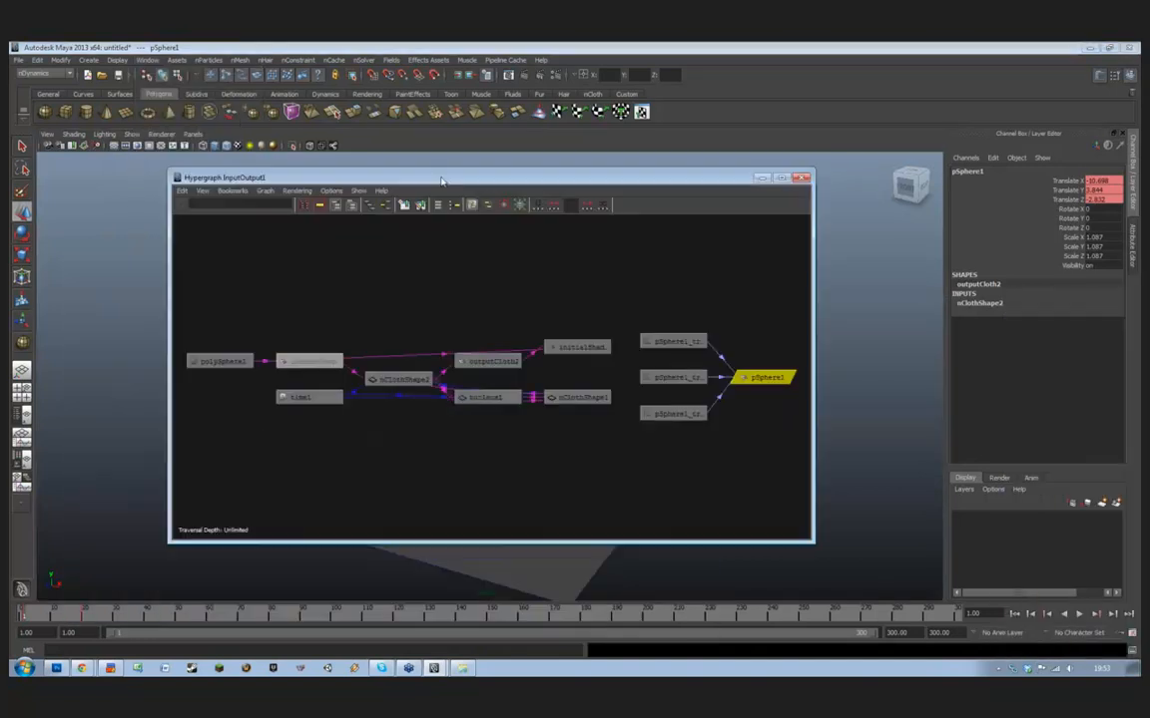
click(738, 467)
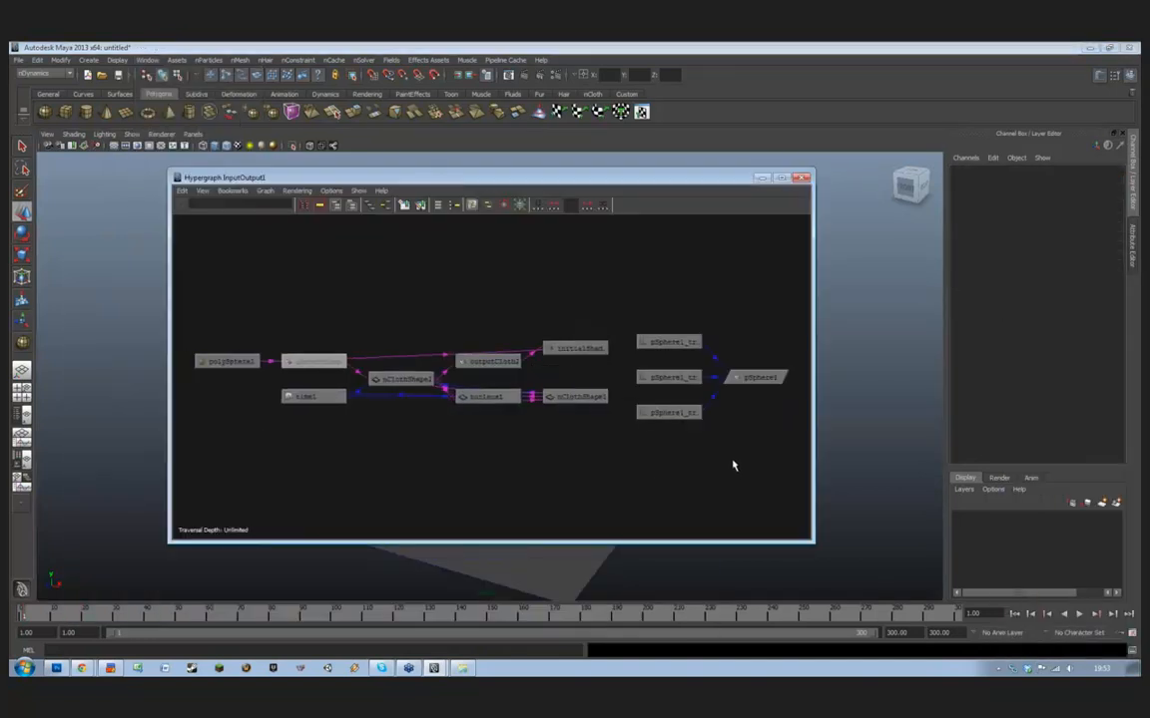
click(804, 179)
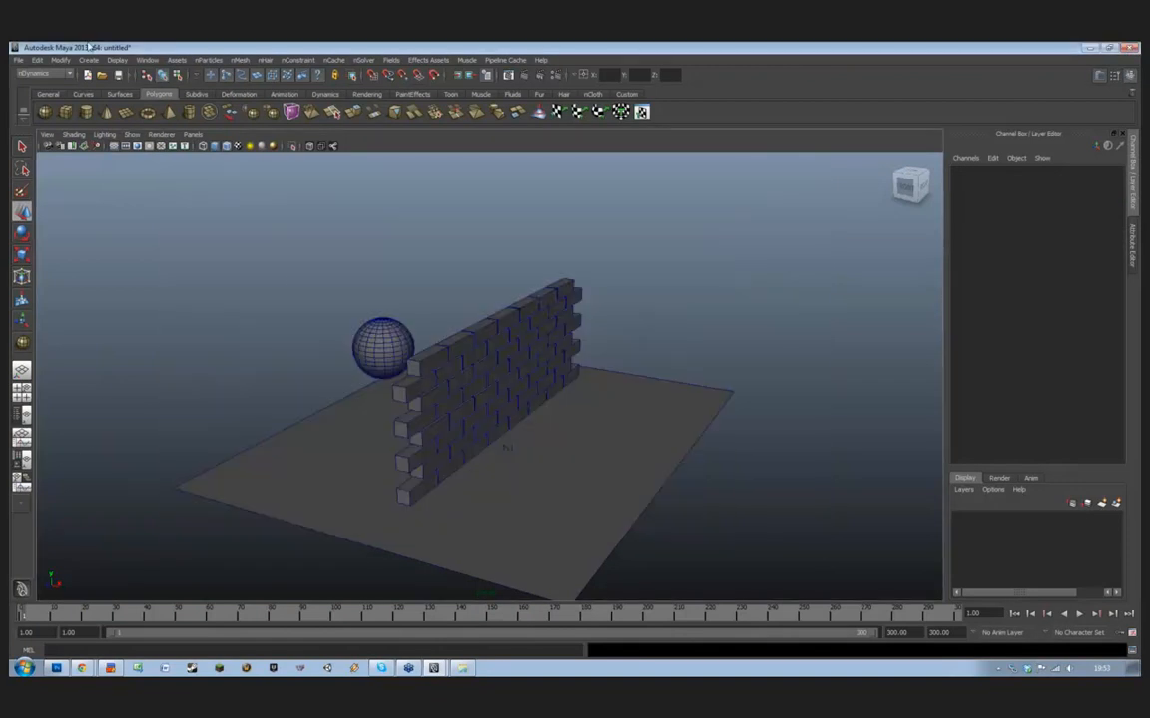
Switch the perspective view panel to the Graph Editor
click(141, 134)
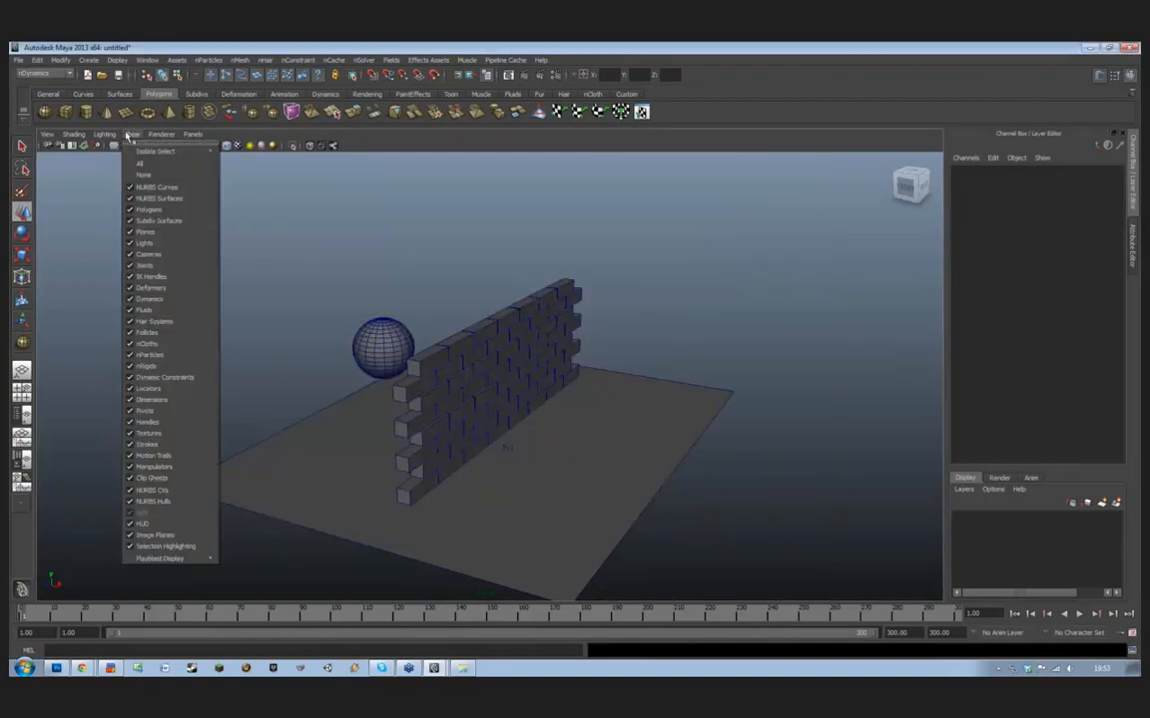
mouse_move(192, 135)
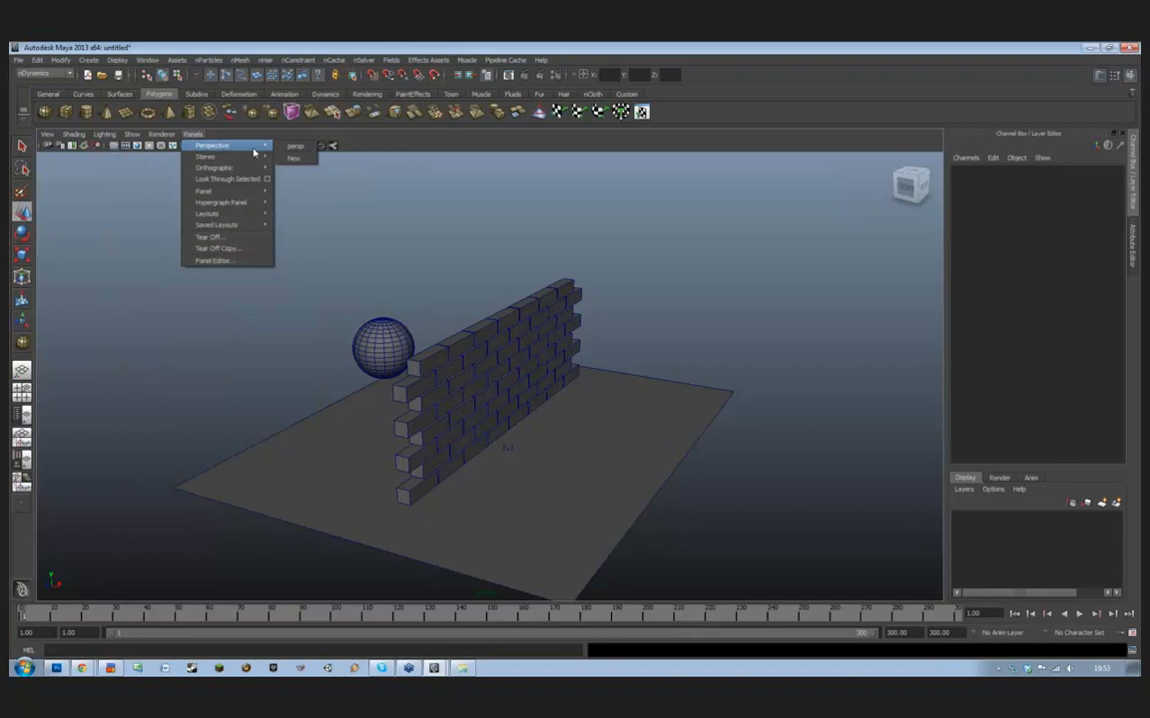
mouse_move(230, 190)
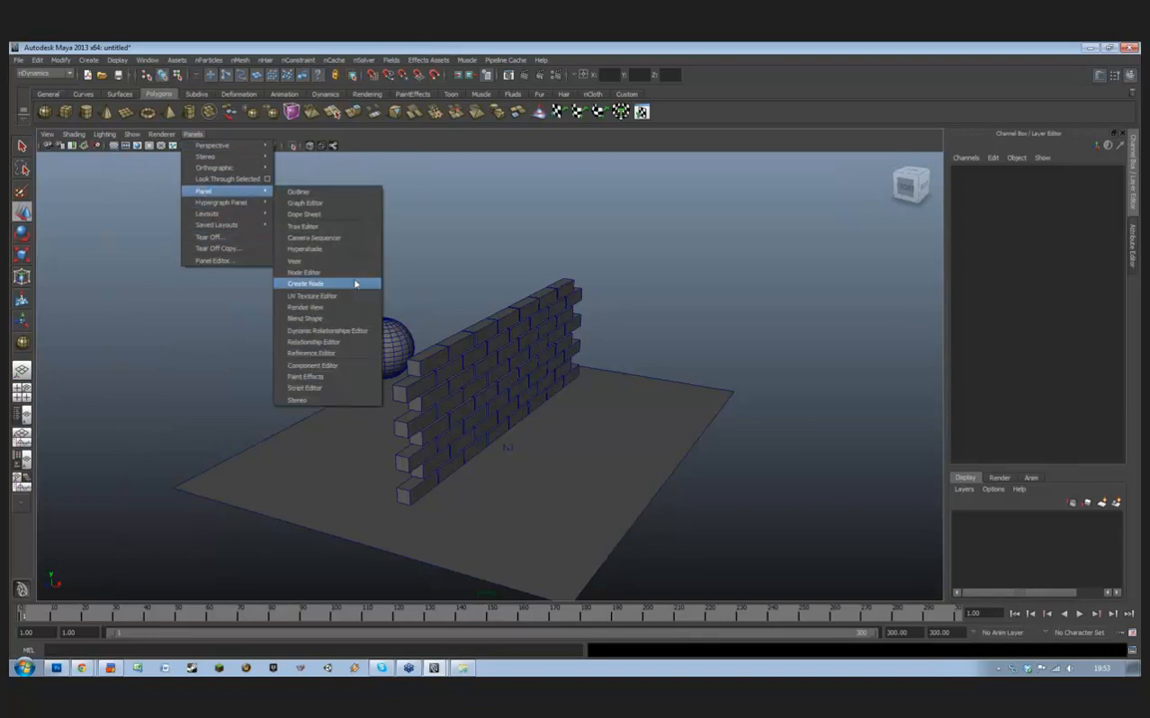
click(354, 204)
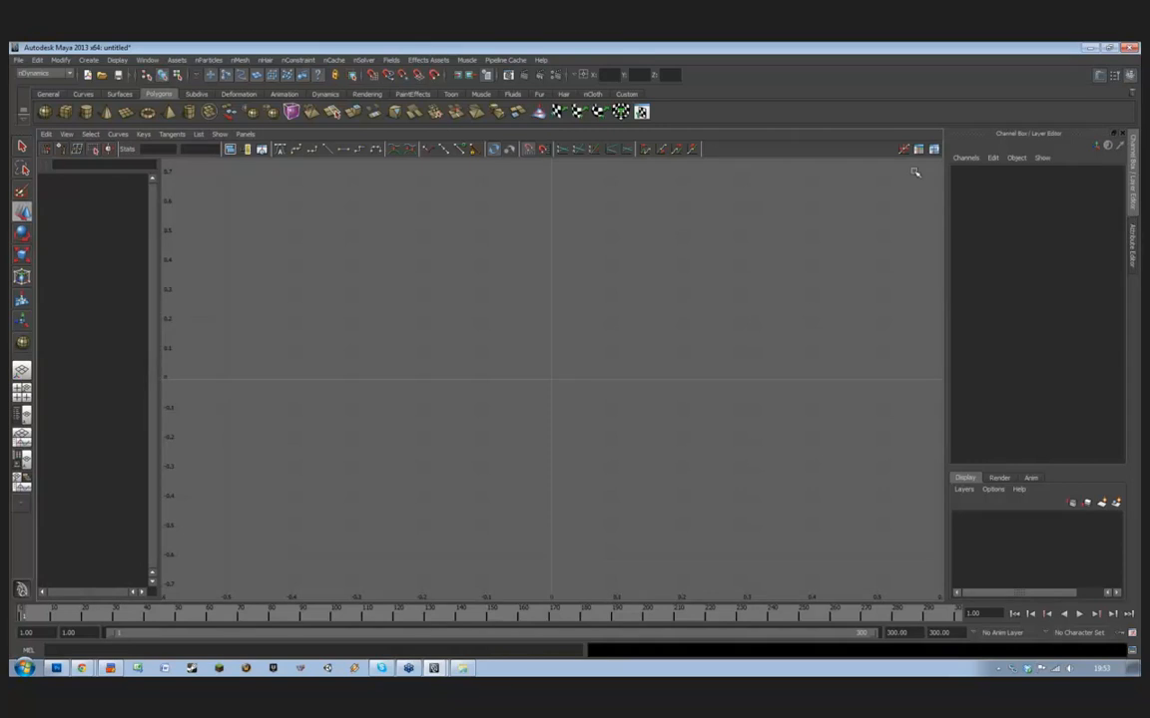
Open the Hypergraph Hierarchy and select the pSphere1 node near the end of the node row
click(147, 60)
mouse_move(166, 100)
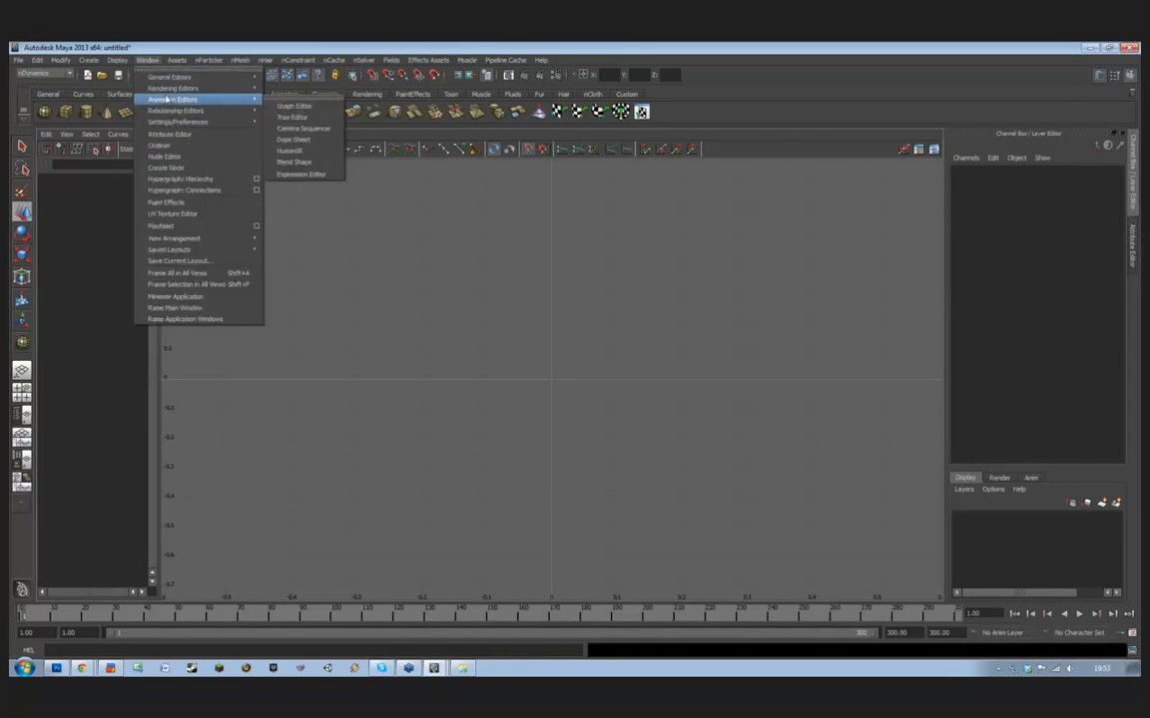
click(180, 178)
click(410, 379)
drag(486, 192, 425, 192)
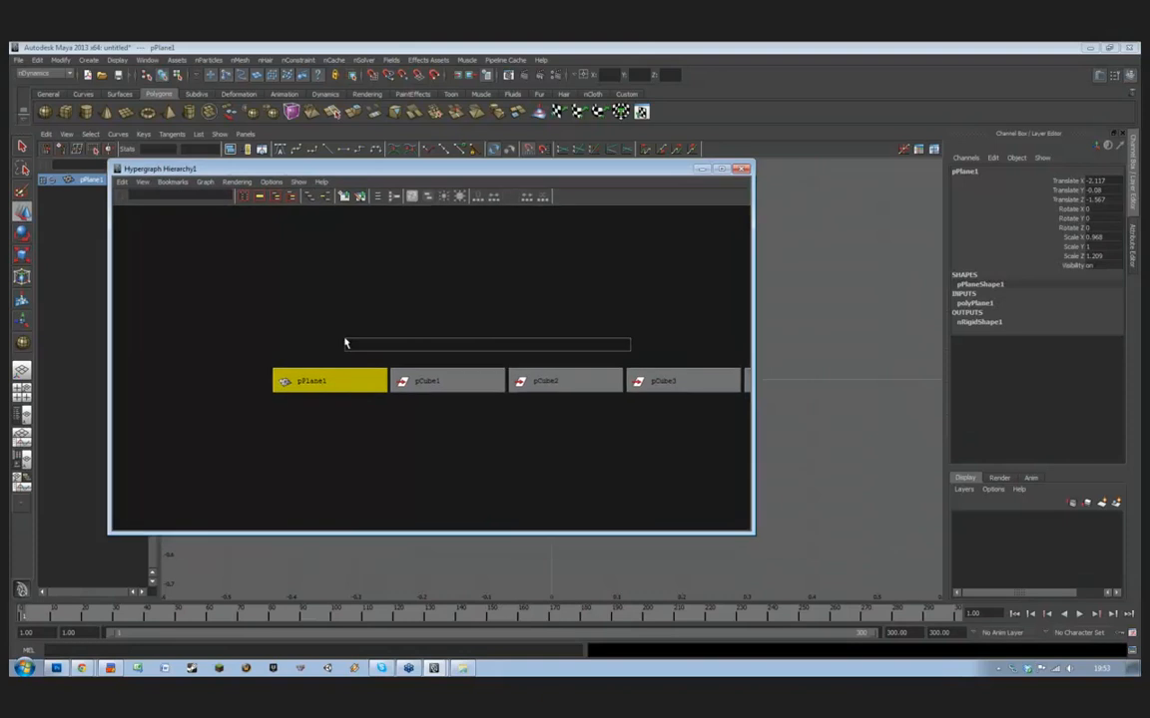
drag(344, 344, 610, 296)
scroll(611, 299, down, 5)
right_click(666, 304)
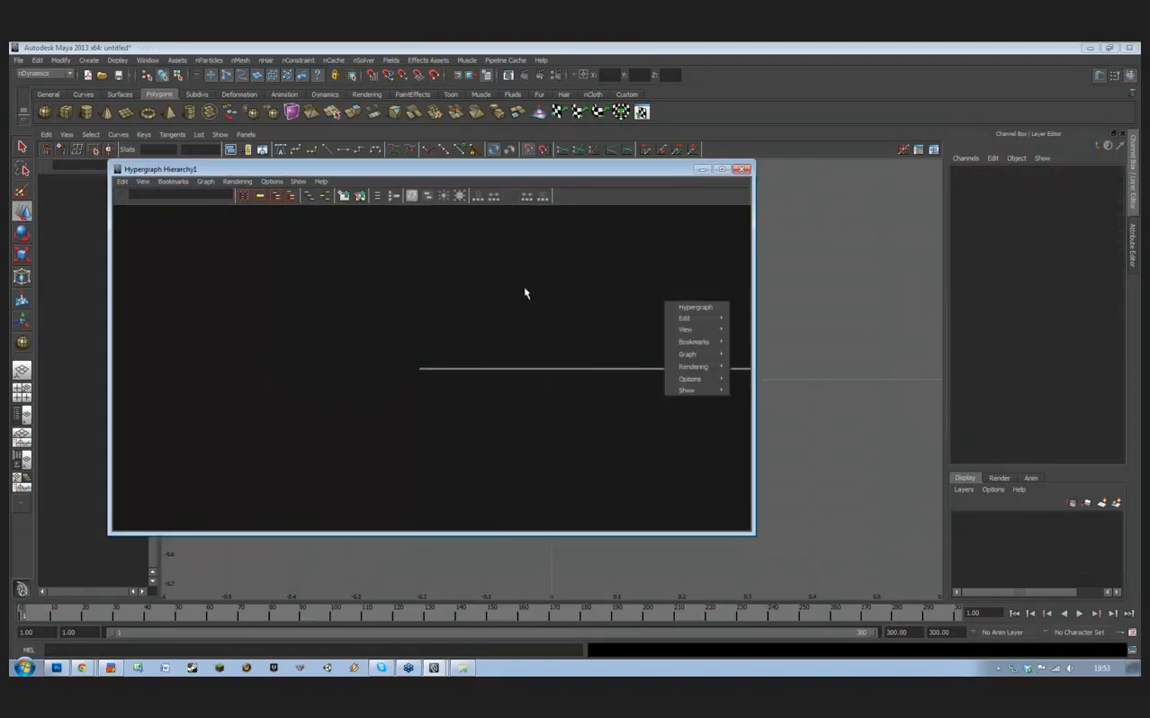
click(526, 294)
alt+middle_drag(541, 305, 215, 296)
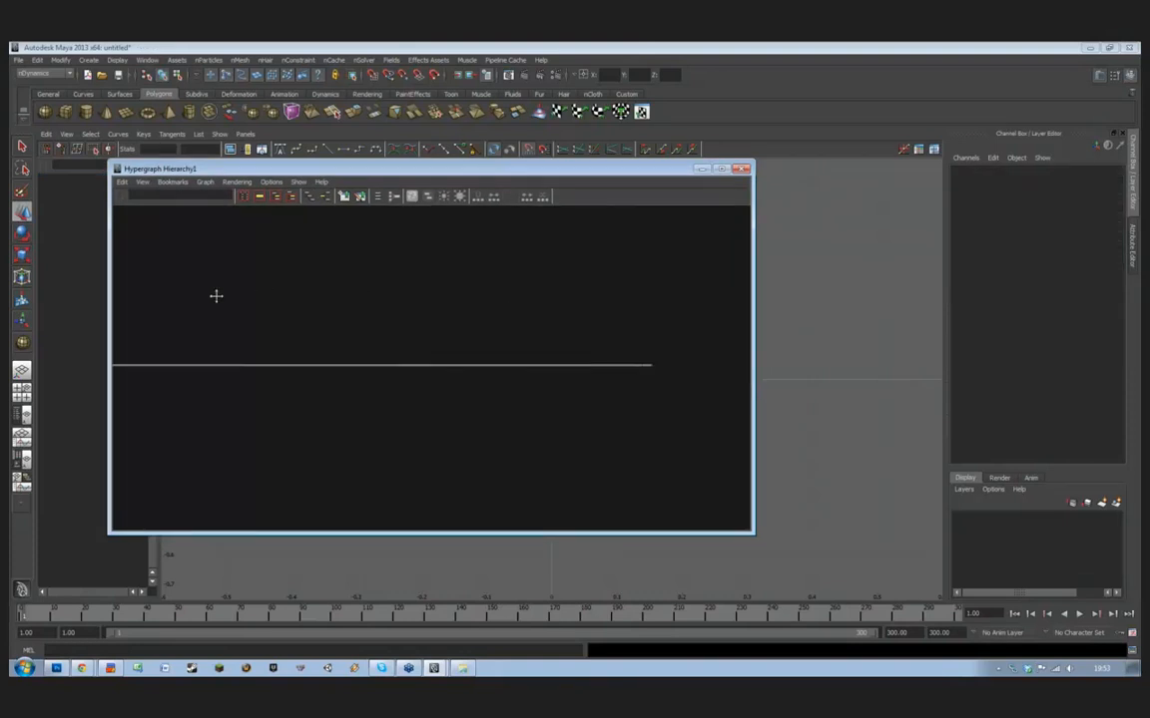
alt+middle_drag(656, 379, 449, 340)
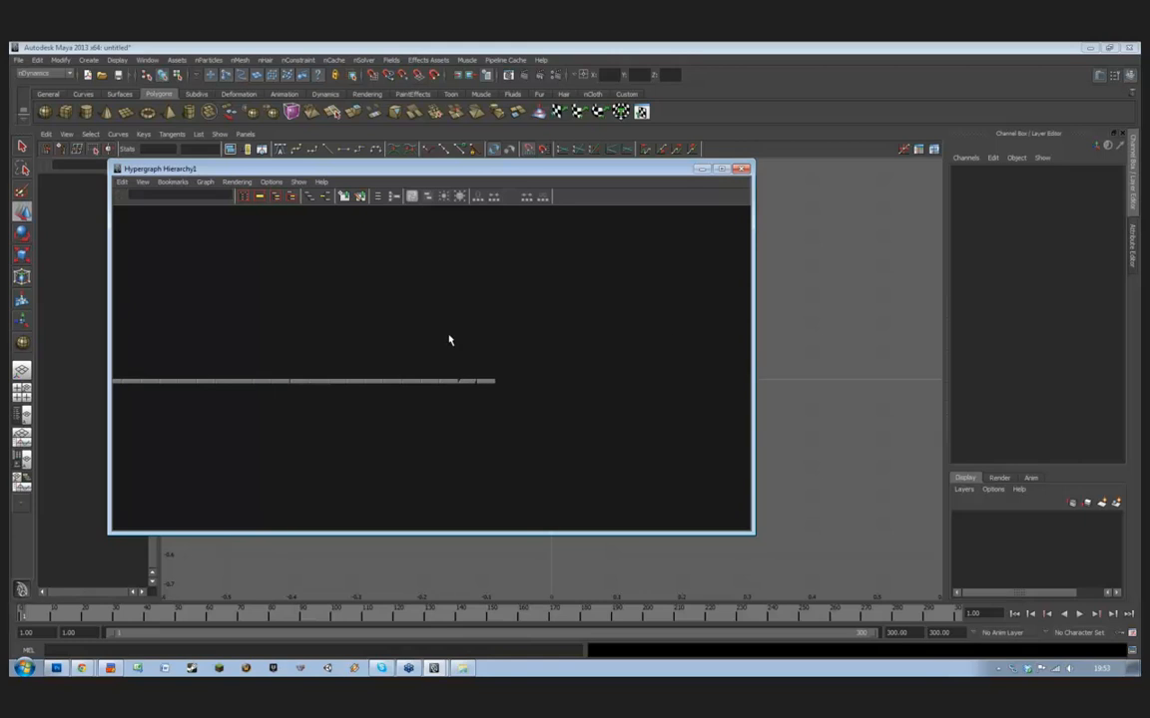
scroll(449, 341, up, 3)
scroll(403, 347, up, 2)
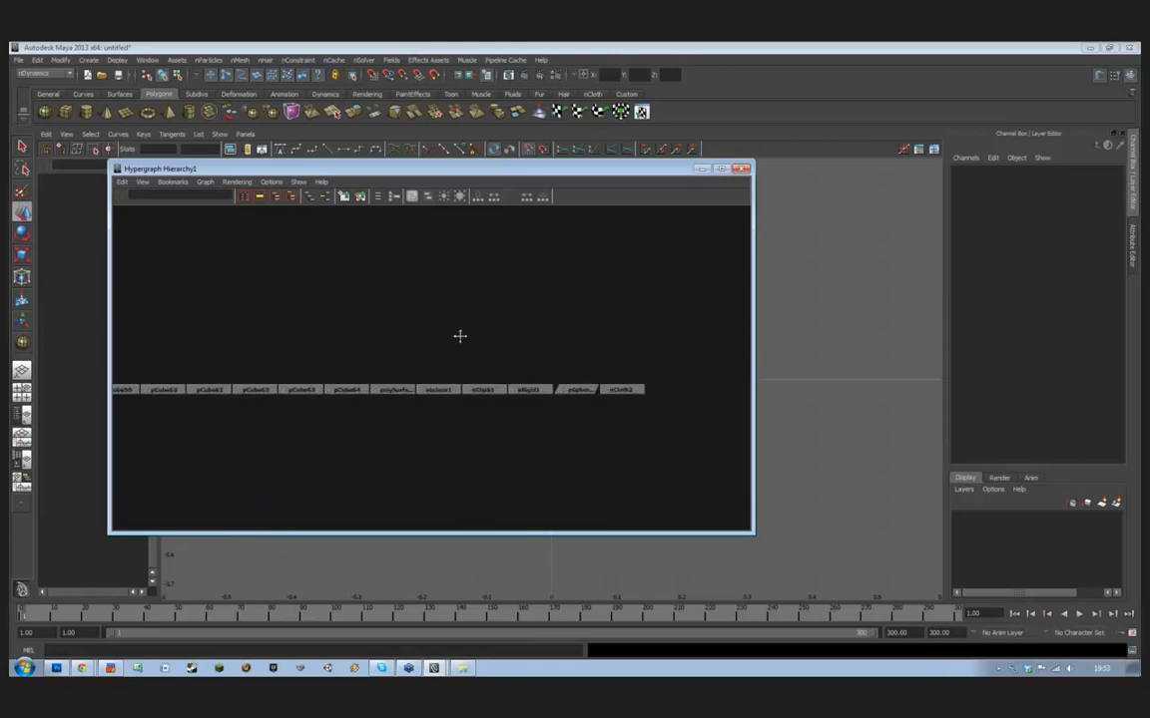
click(405, 385)
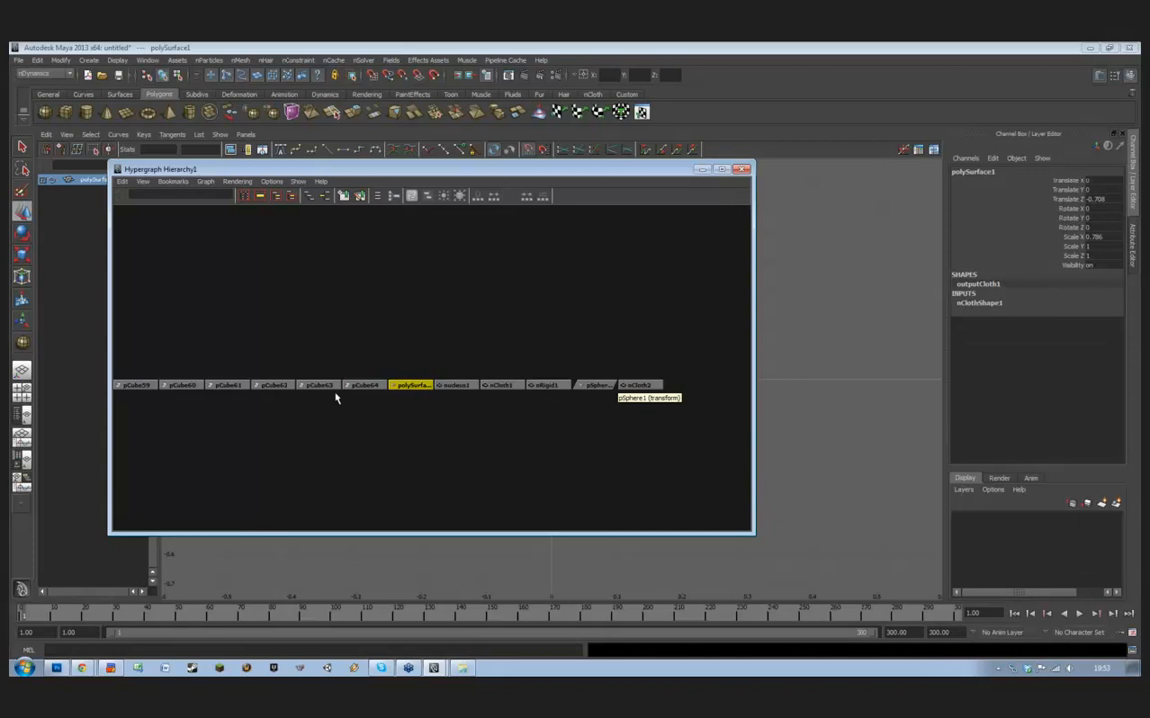
click(591, 385)
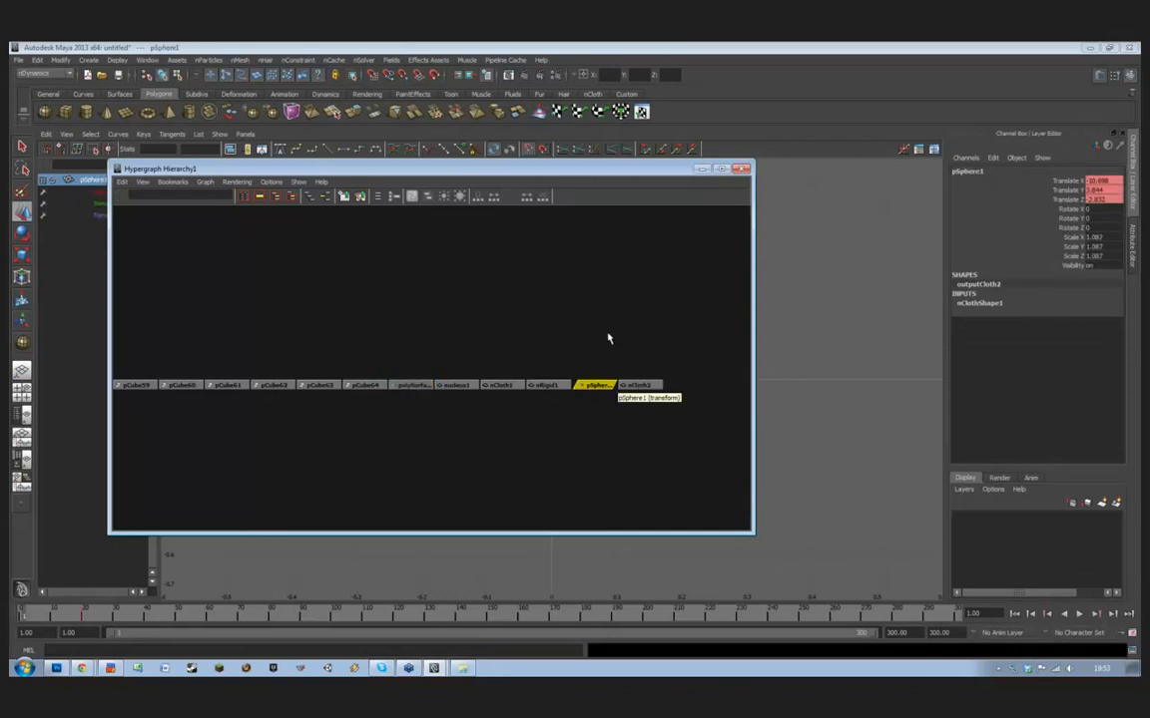
Uncover the Graph Editor and frame the sphere's Translate X, Y and Z animation curves for inspection
drag(599, 173, 1138, 176)
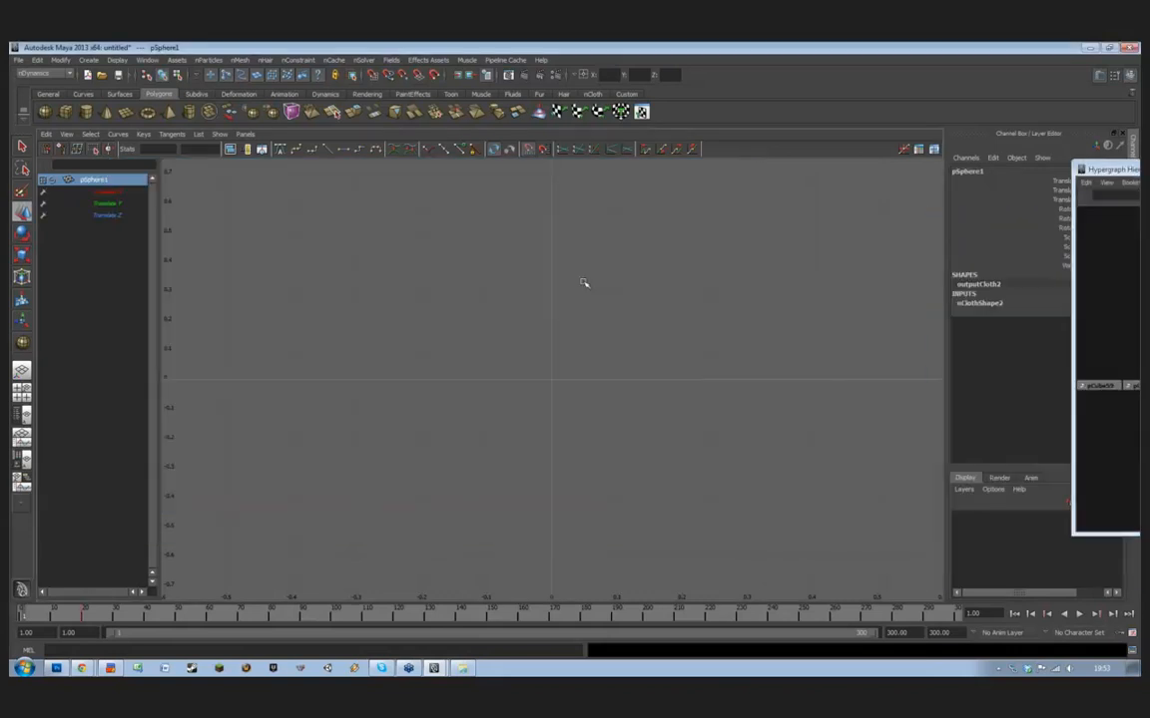
scroll(588, 283, down, 10)
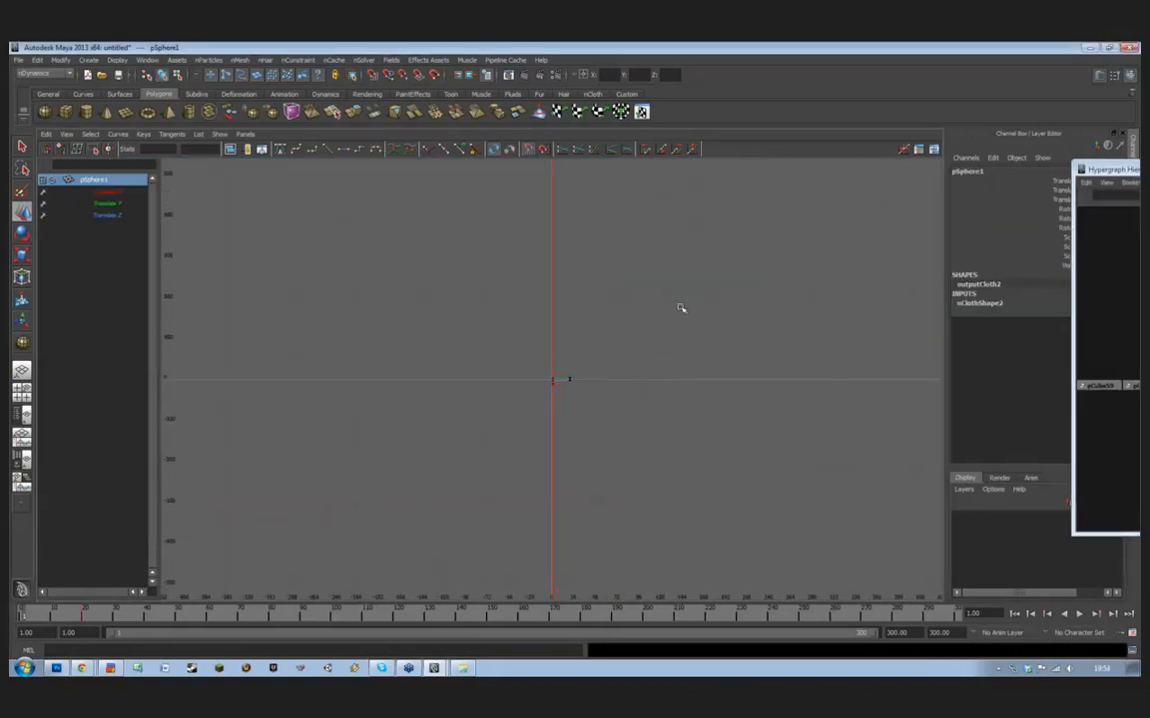
scroll(687, 306, up, 7)
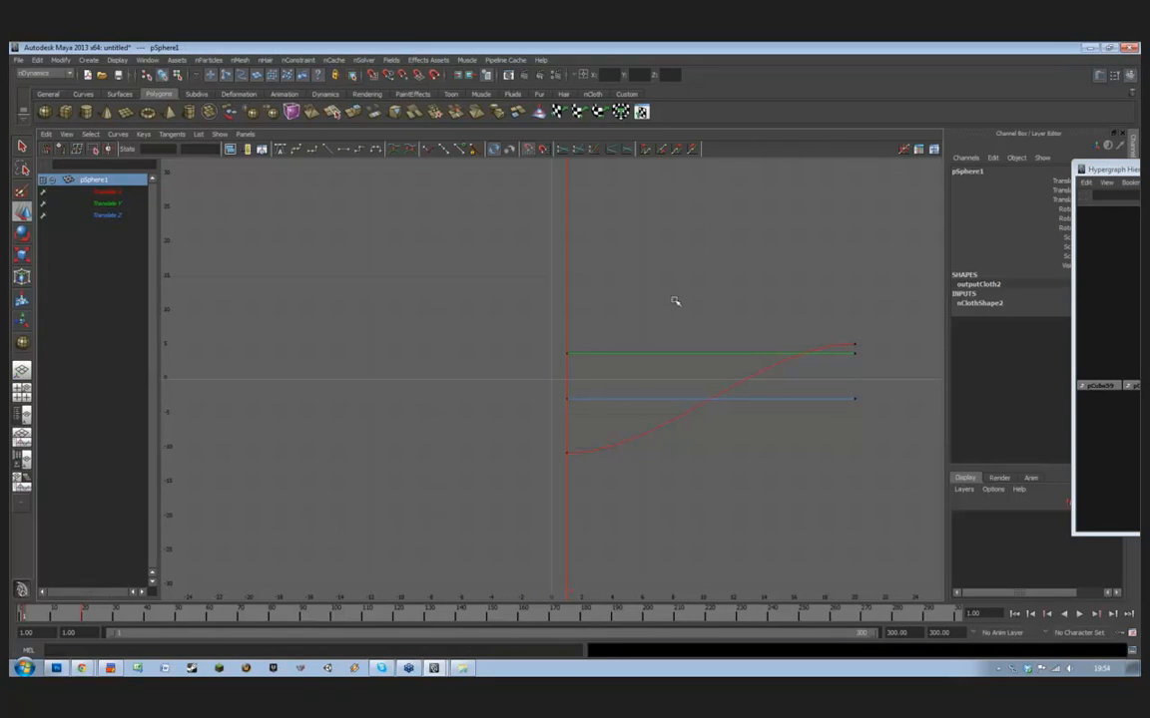
key(f)
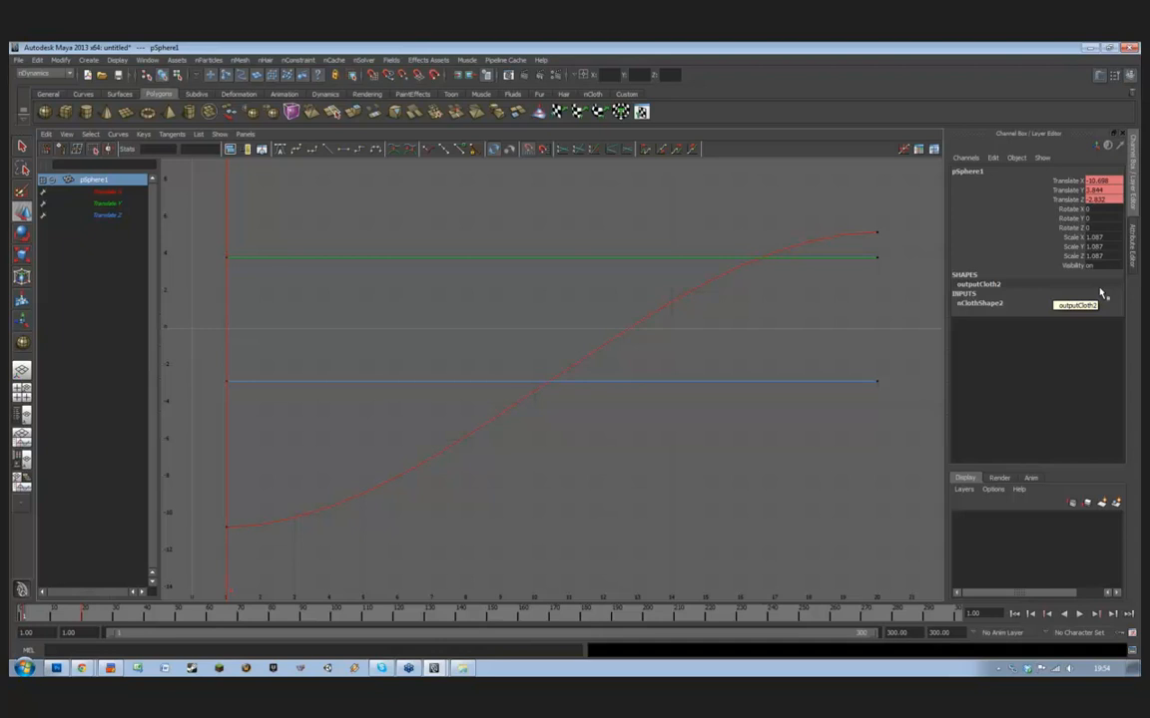
Return the panel to the persp view and show the whole scene smooth-shaded with nothing selected
click(243, 134)
mouse_move(285, 148)
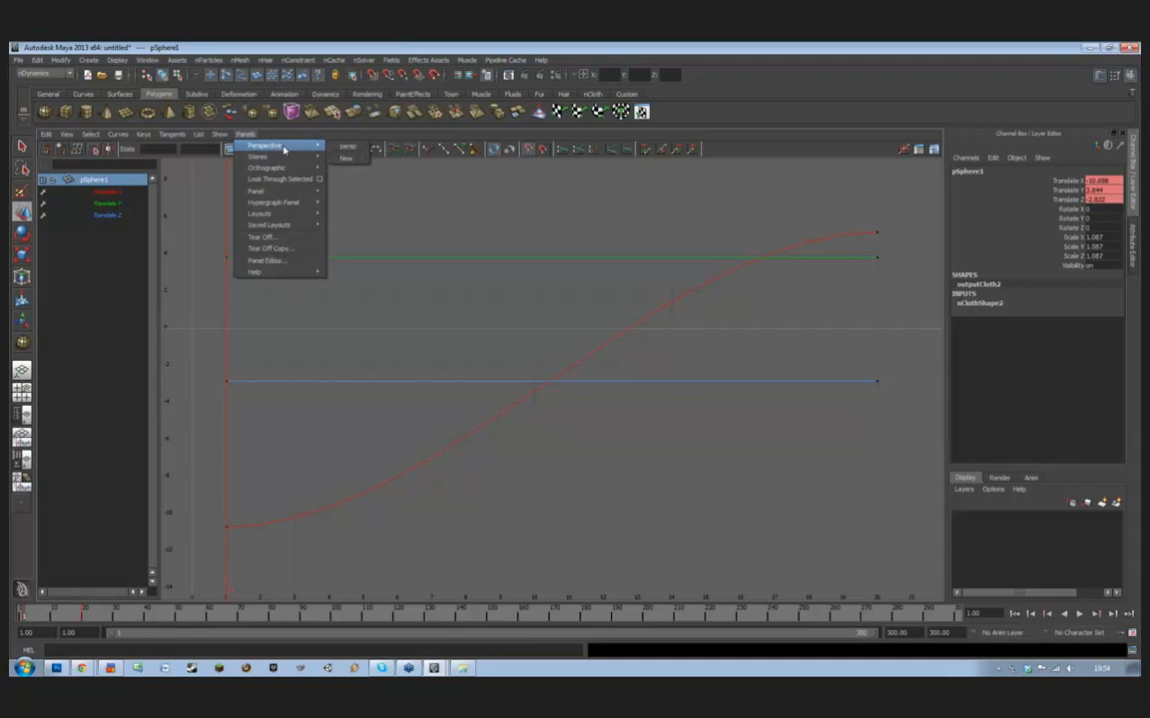
click(345, 149)
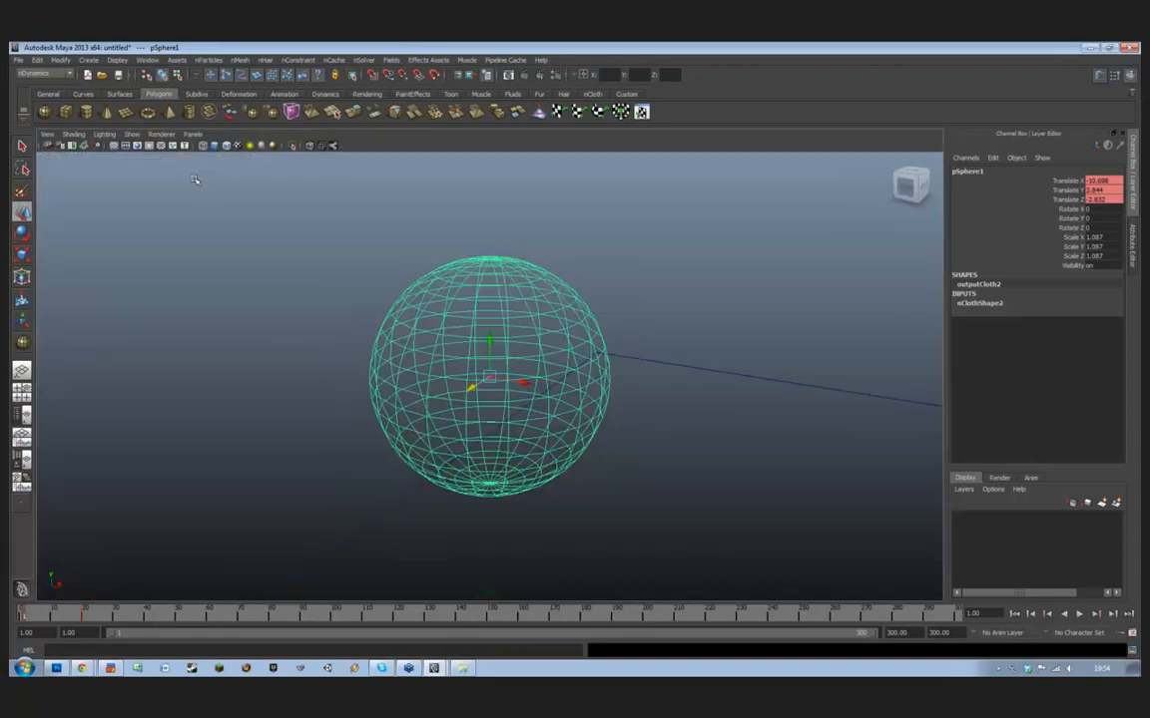
click(199, 181)
key(5)
scroll(320, 208, down, 6)
alt+drag(328, 218, 350, 214)
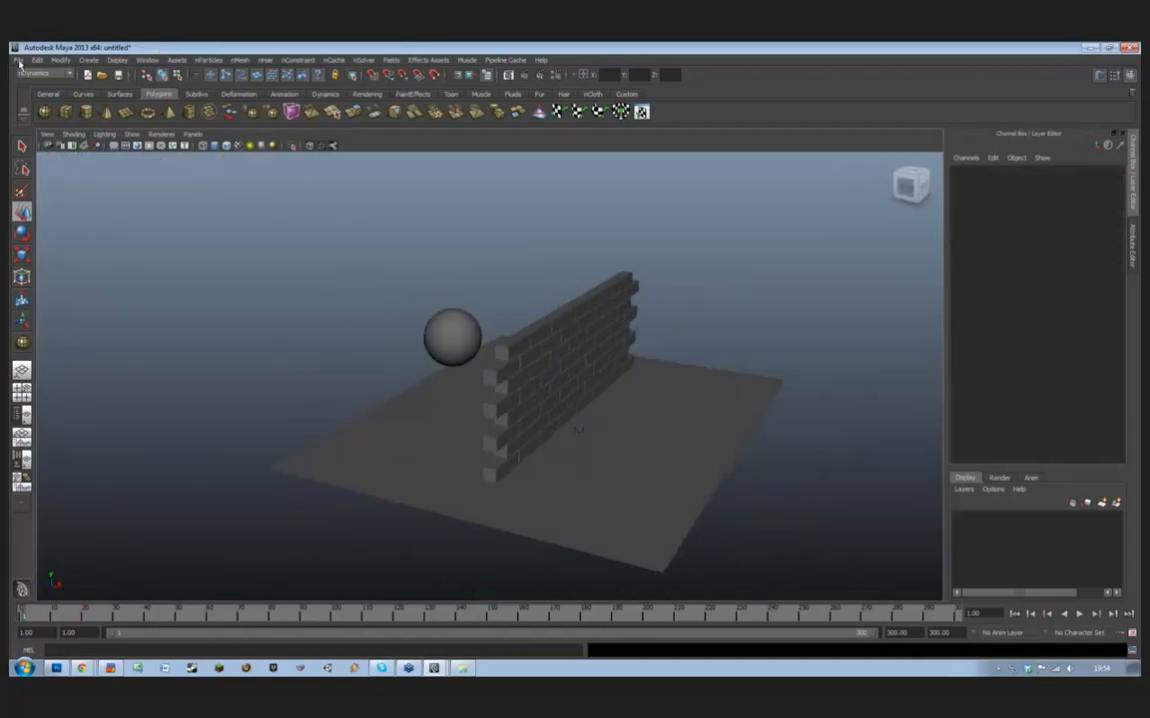
Save the scene as a Maya Binary file in the default scenes folder, naming it "For" plus the recipient's first name
click(18, 60)
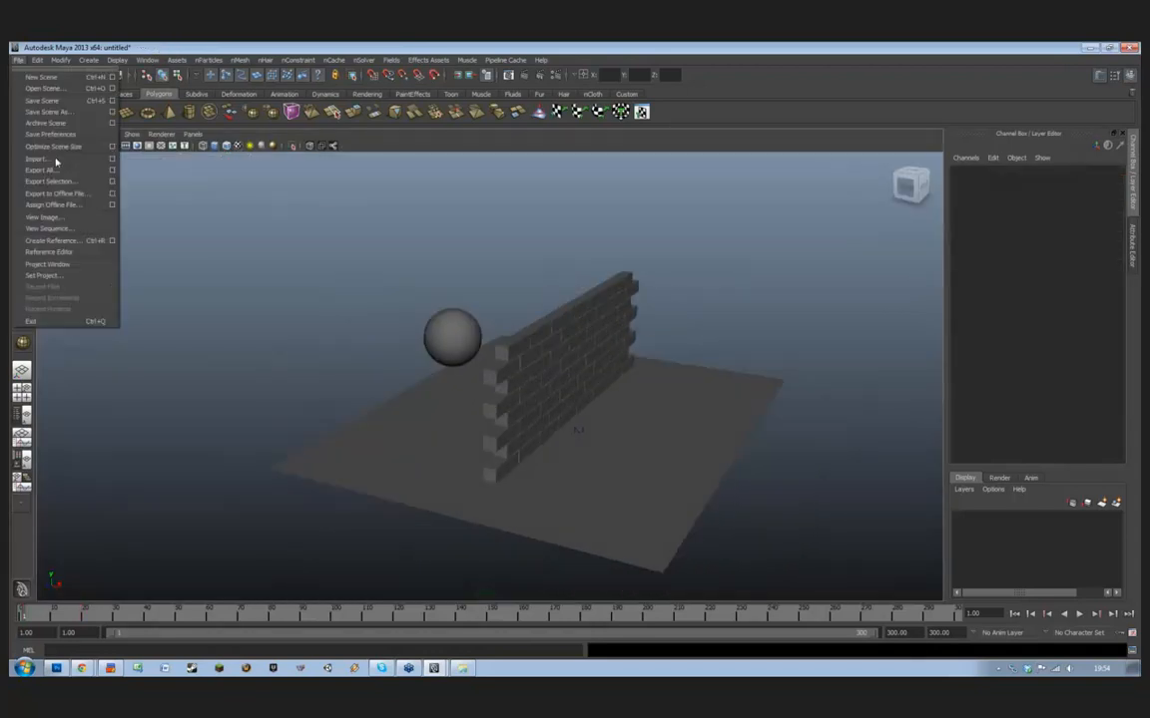
click(90, 102)
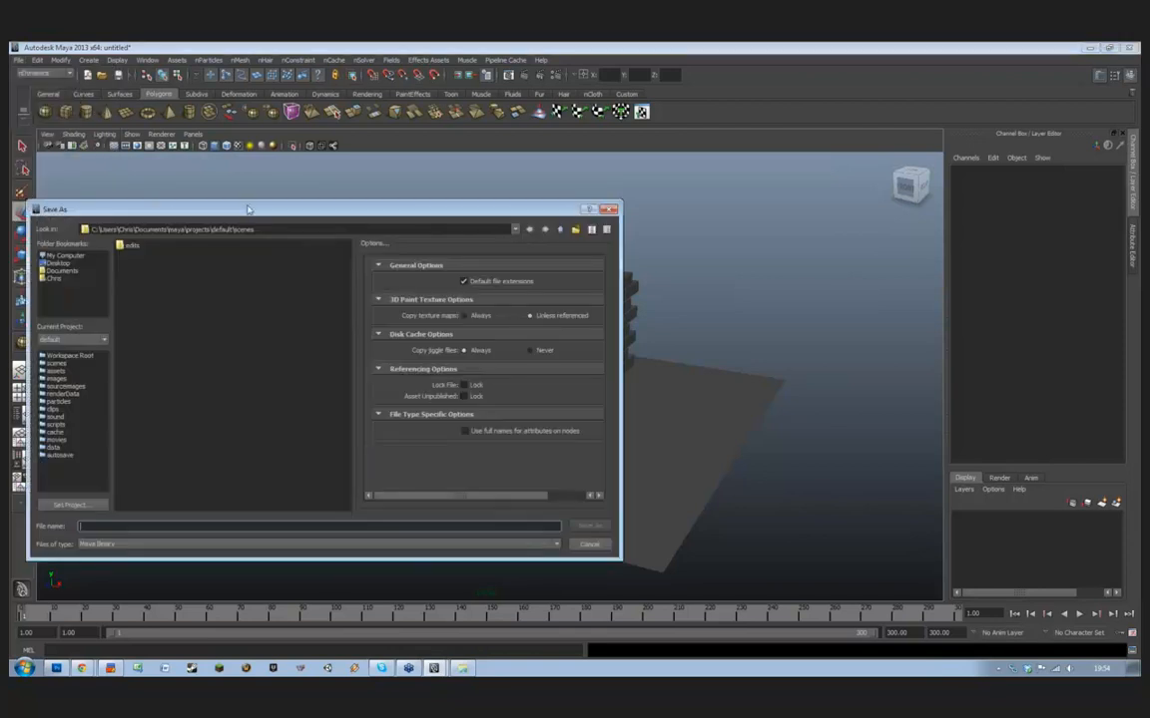
drag(248, 214, 255, 199)
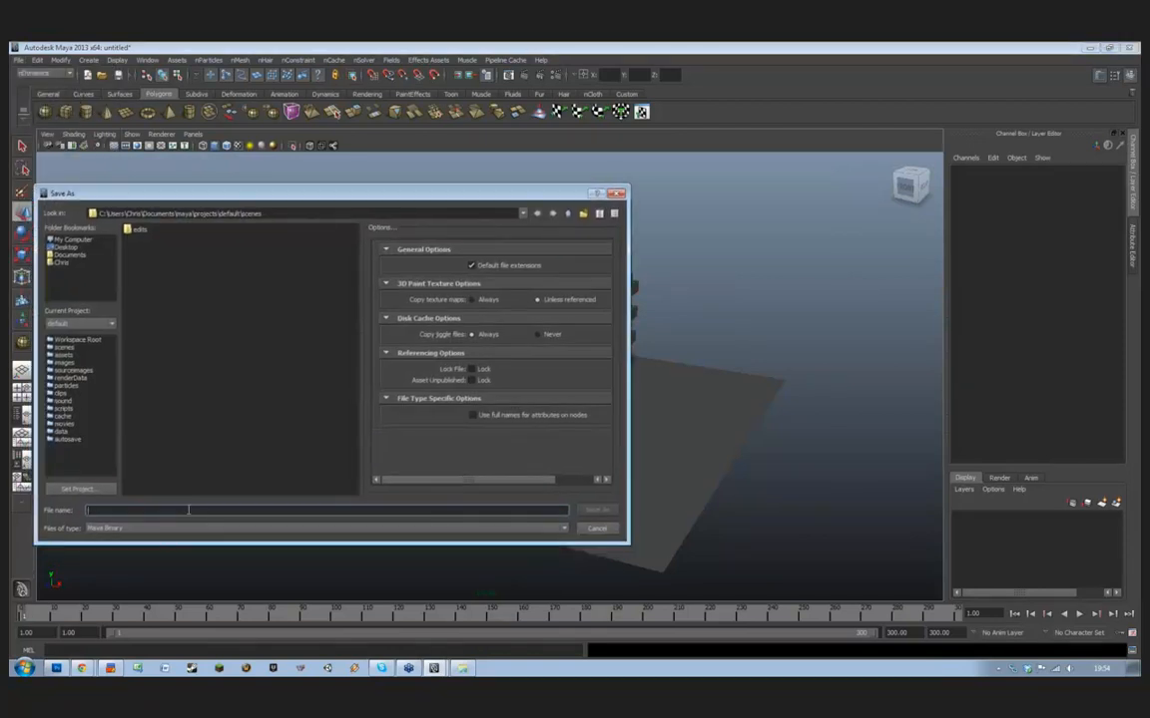
click(189, 510)
text(FOr)
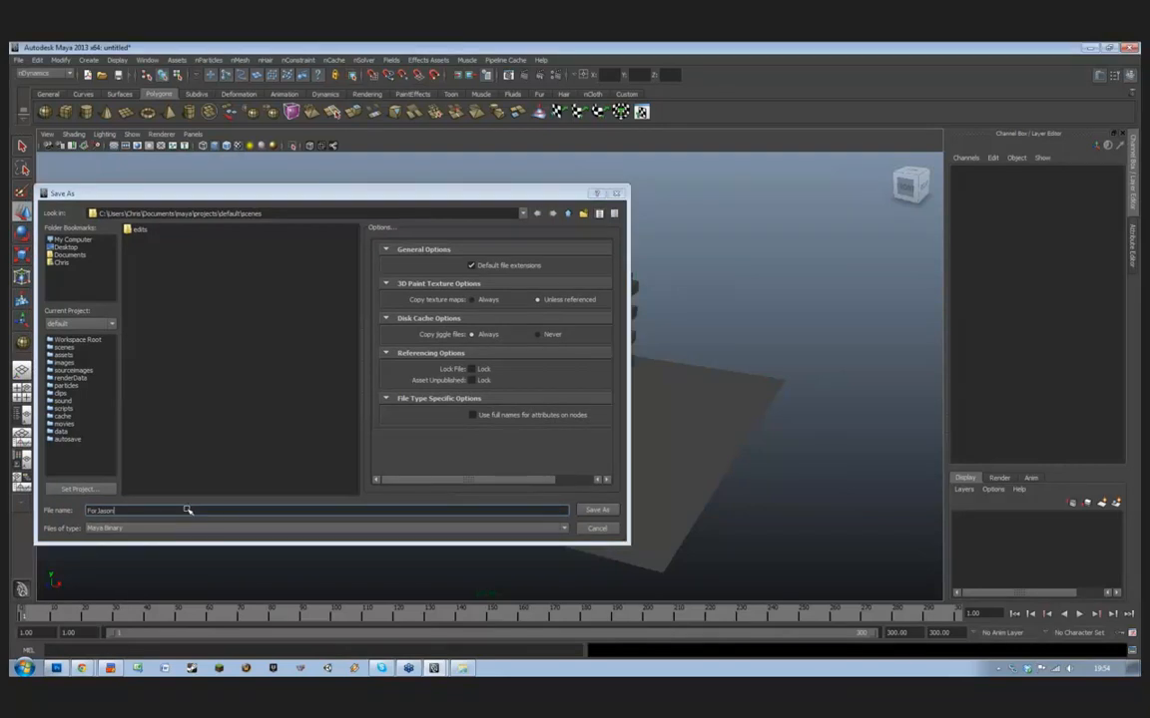
key(Return)
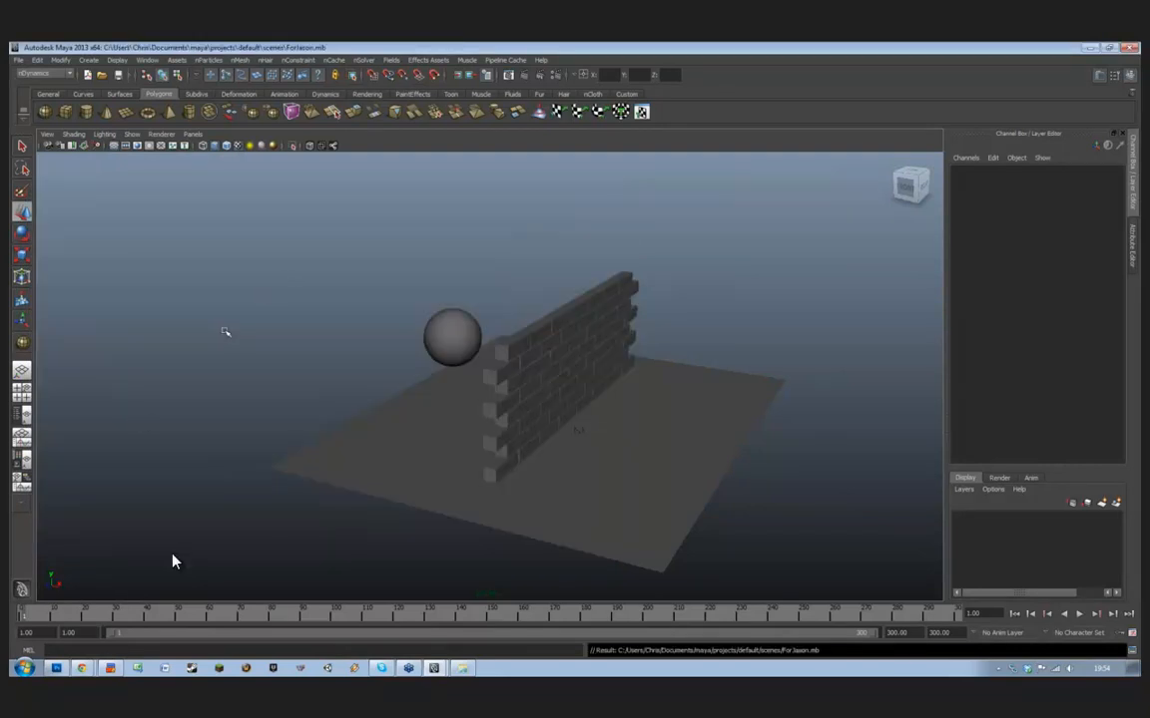
Turn on Wireframe on Shaded in the perspective view and hand the webinar presenter role to the other presenter
click(158, 135)
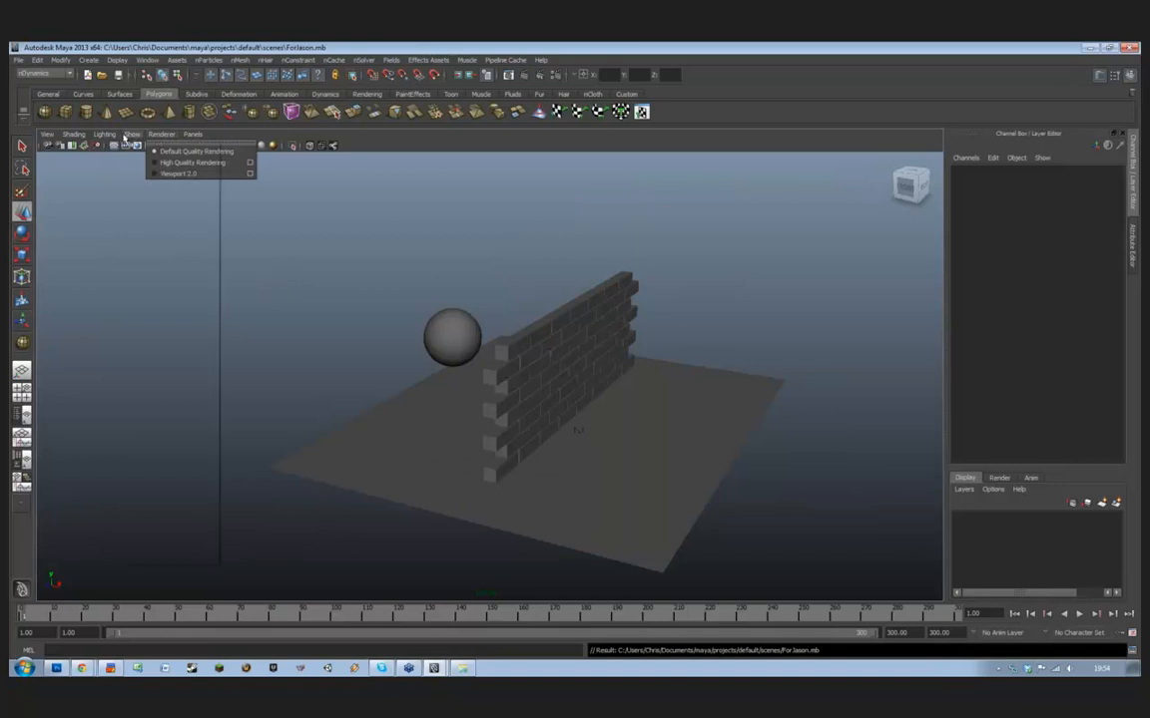
mouse_move(76, 135)
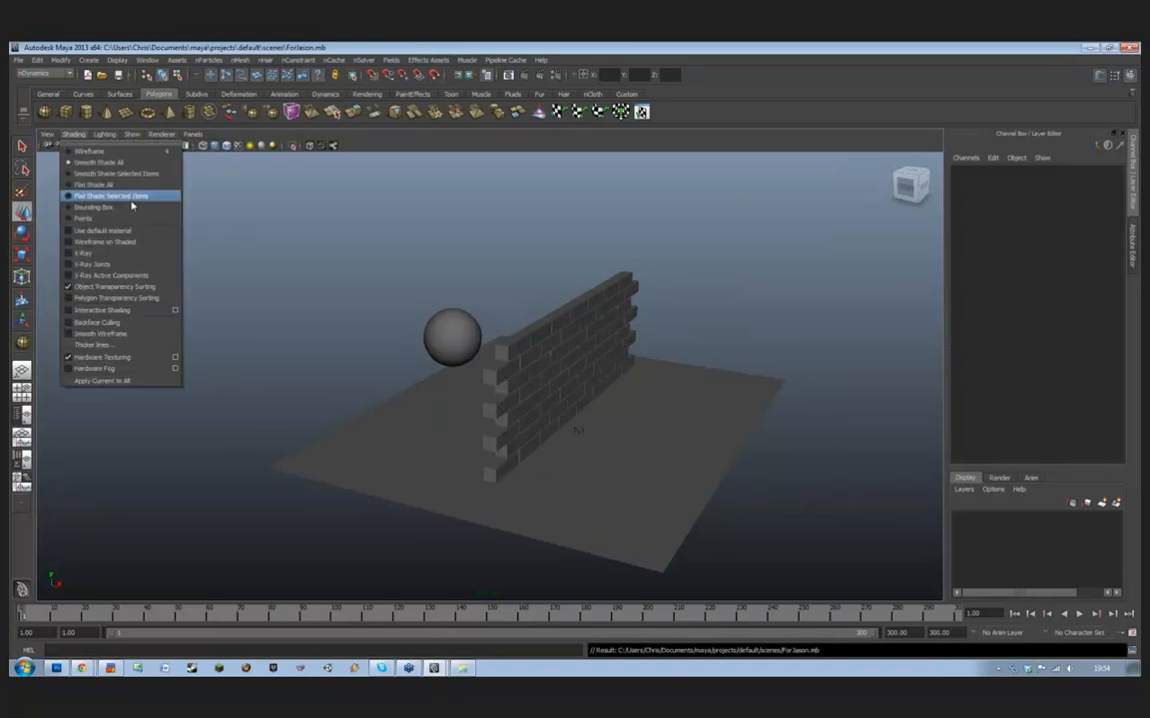
click(136, 244)
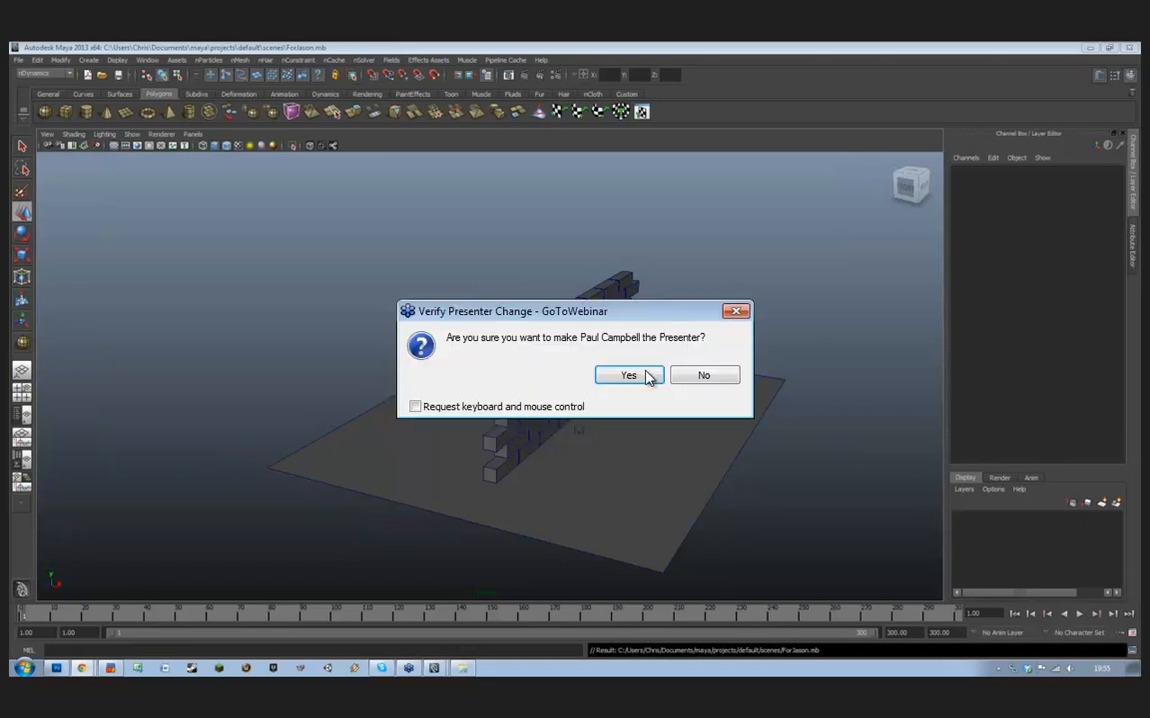
click(573, 342)
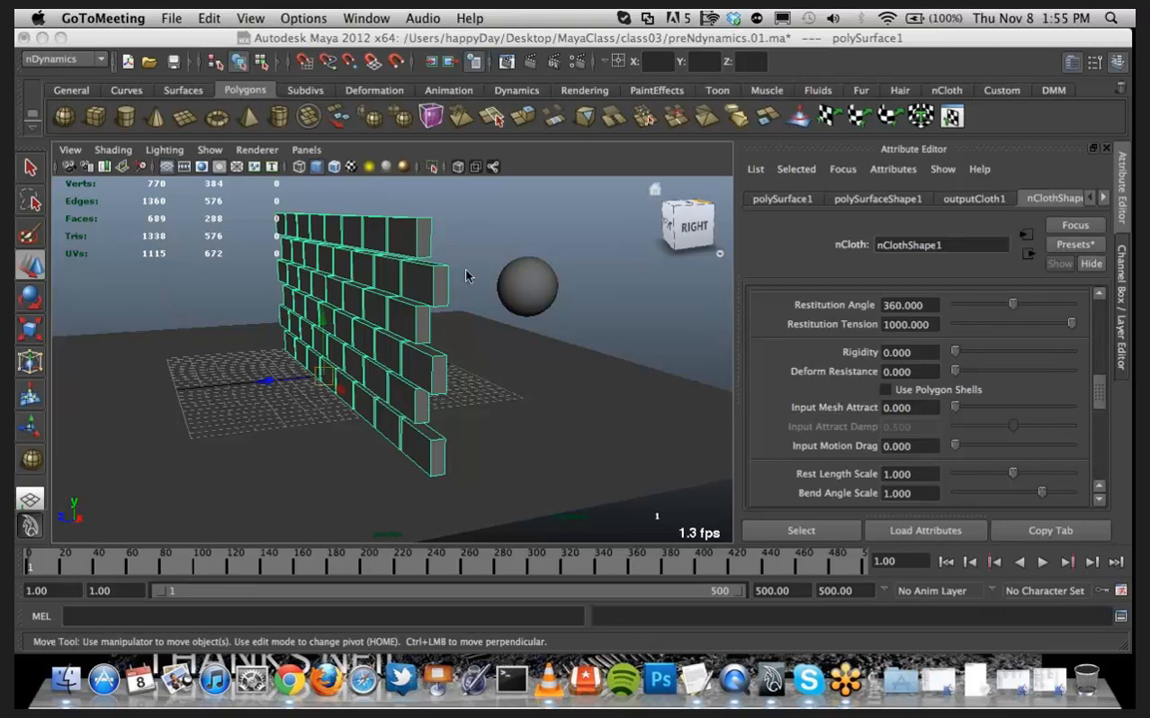
Select the sphere and check the Rigidity and Input Mesh Attract values of its nClothShape2 node
click(519, 275)
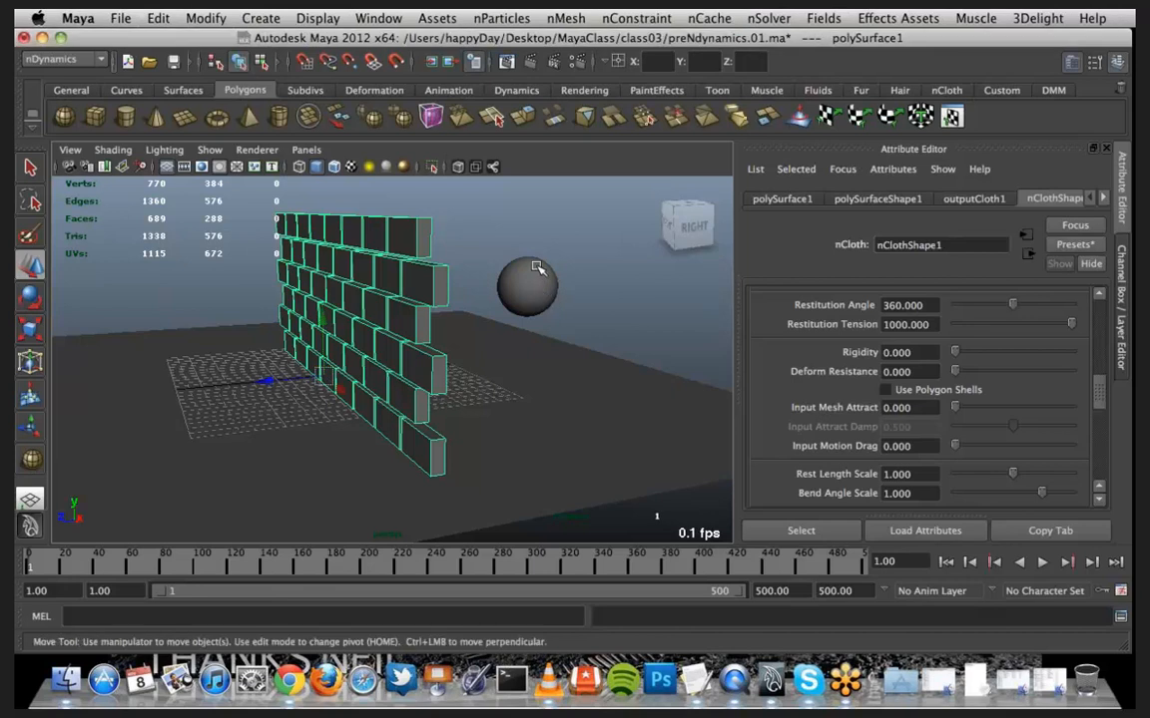
click(539, 273)
click(896, 352)
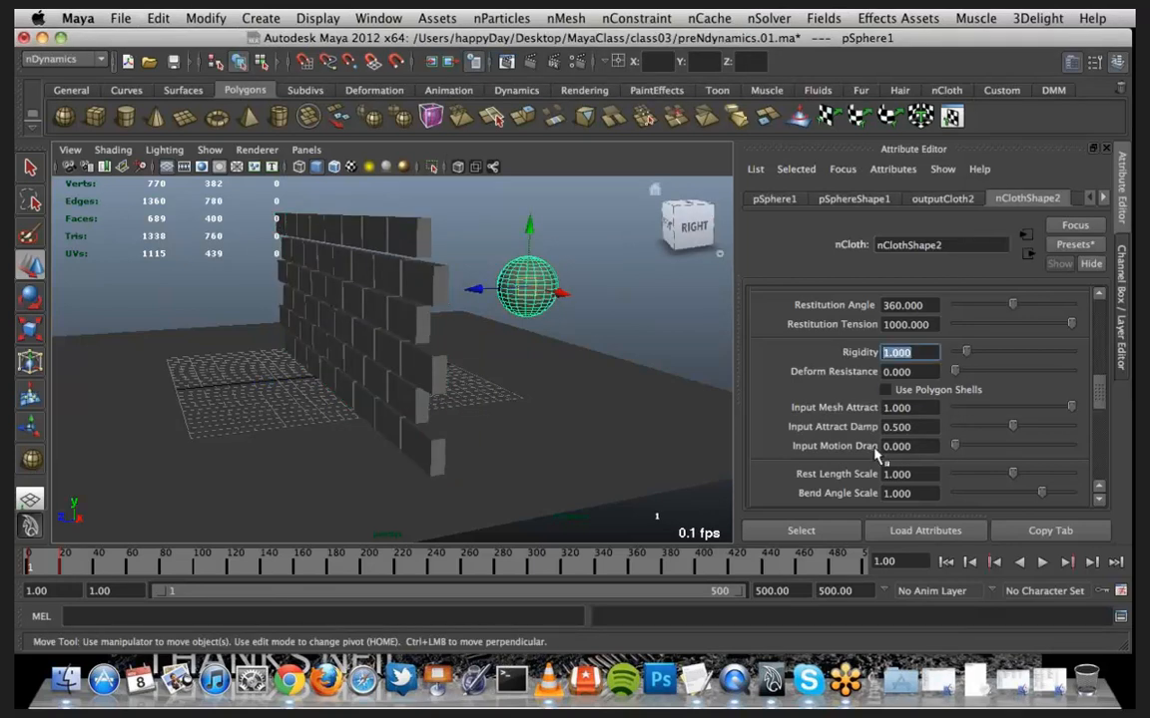
click(920, 408)
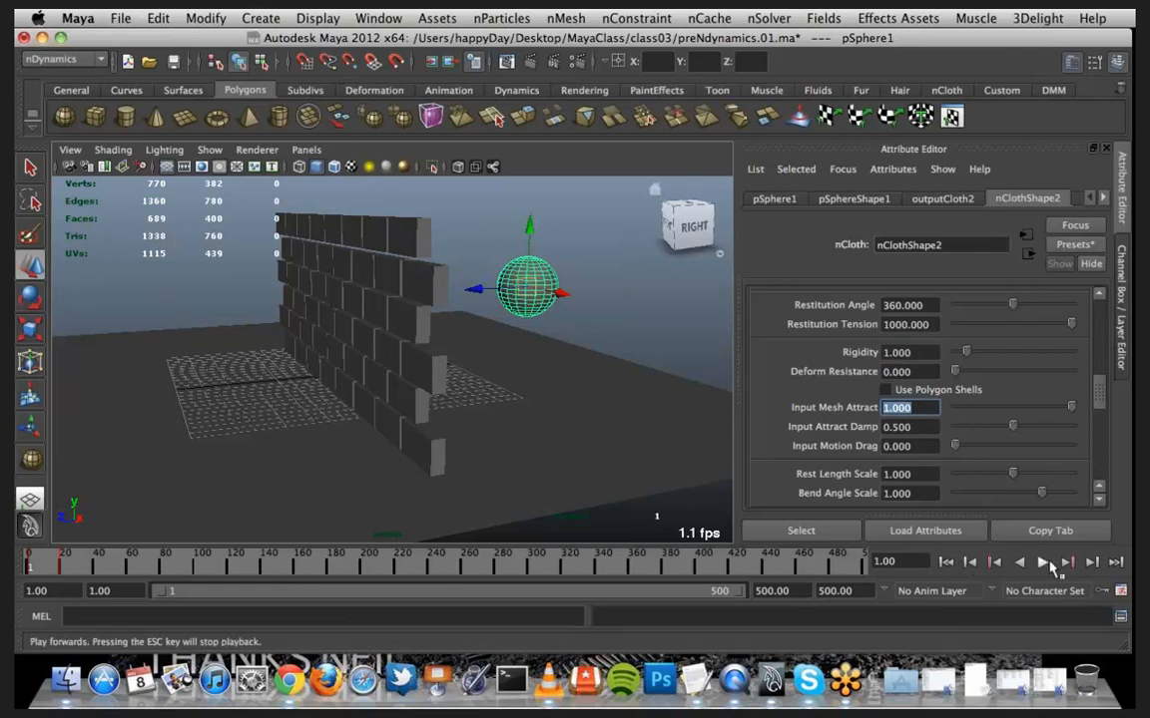
Play the wall-smashing simulation twice from the start, stopping and rewinding to frame 1 after each run
click(1043, 563)
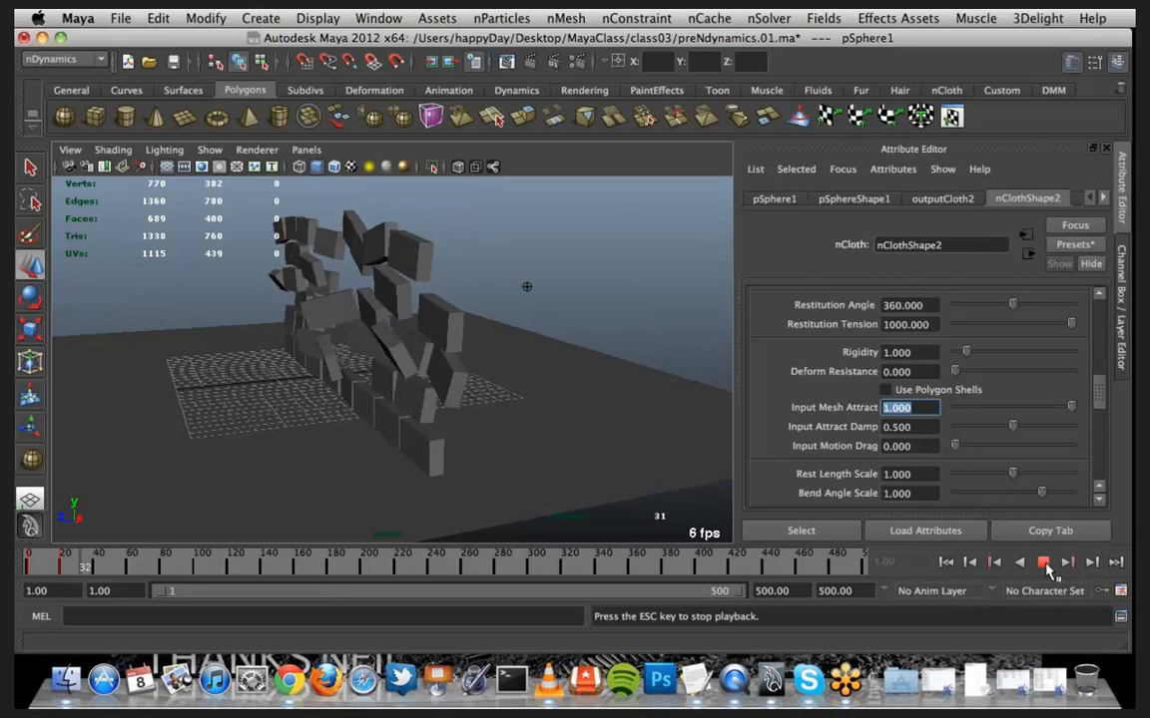
click(1043, 562)
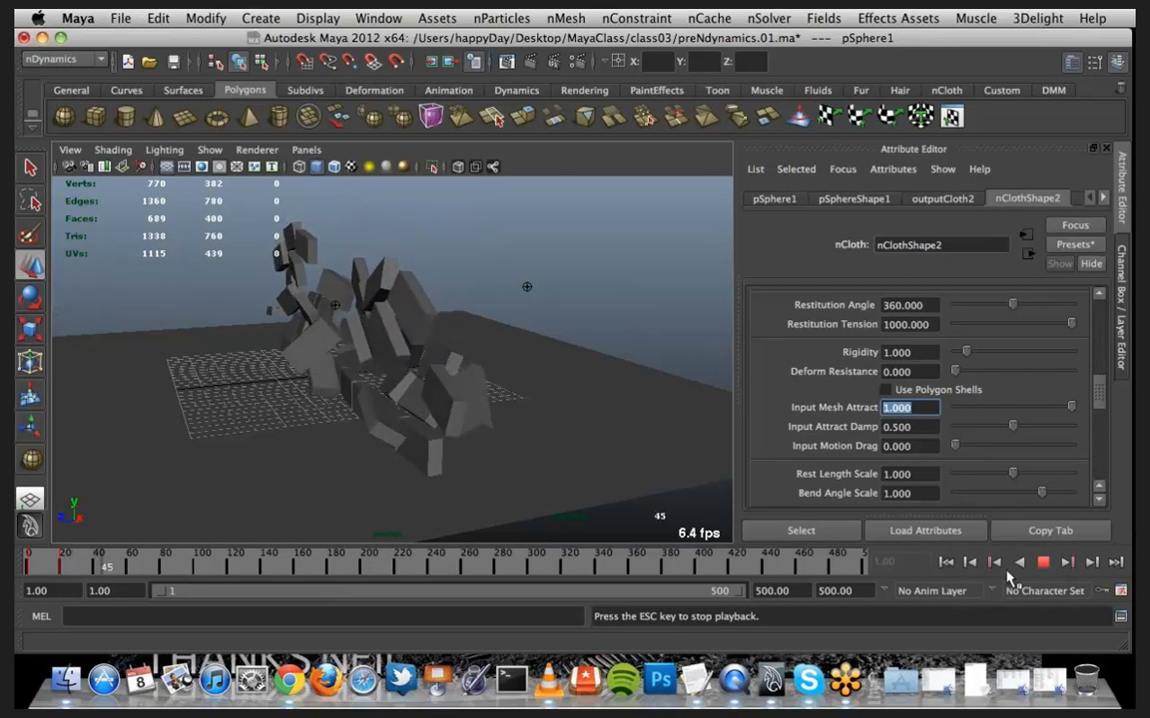
click(945, 562)
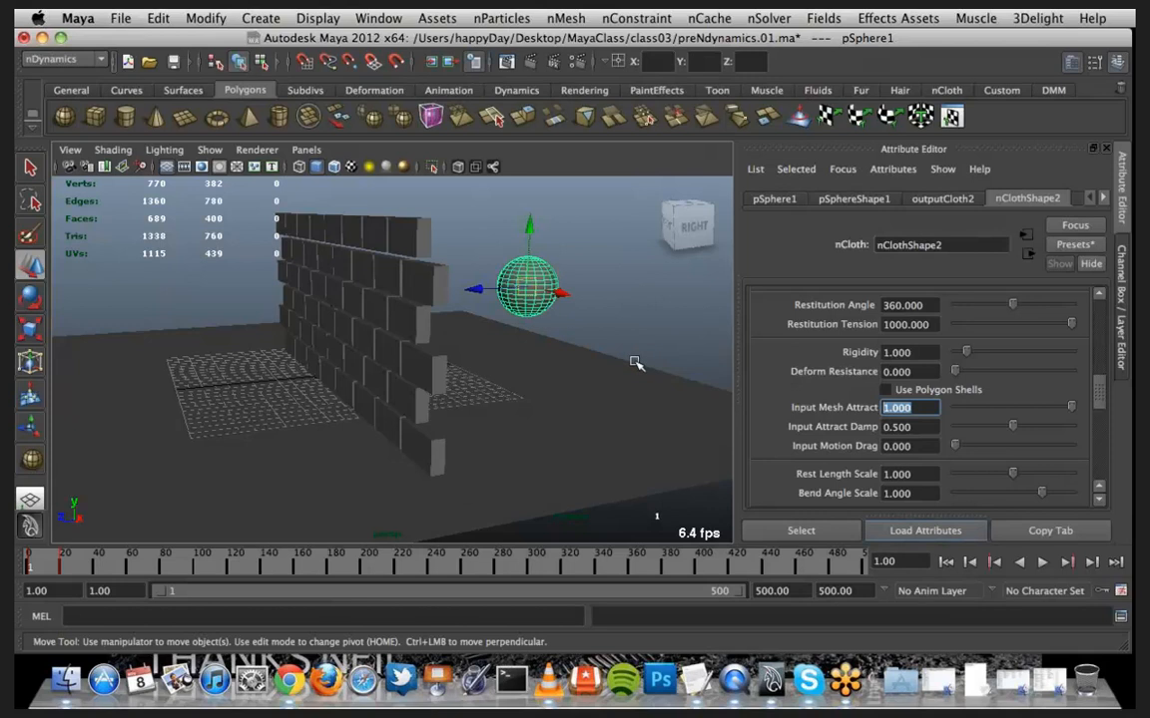
click(1043, 562)
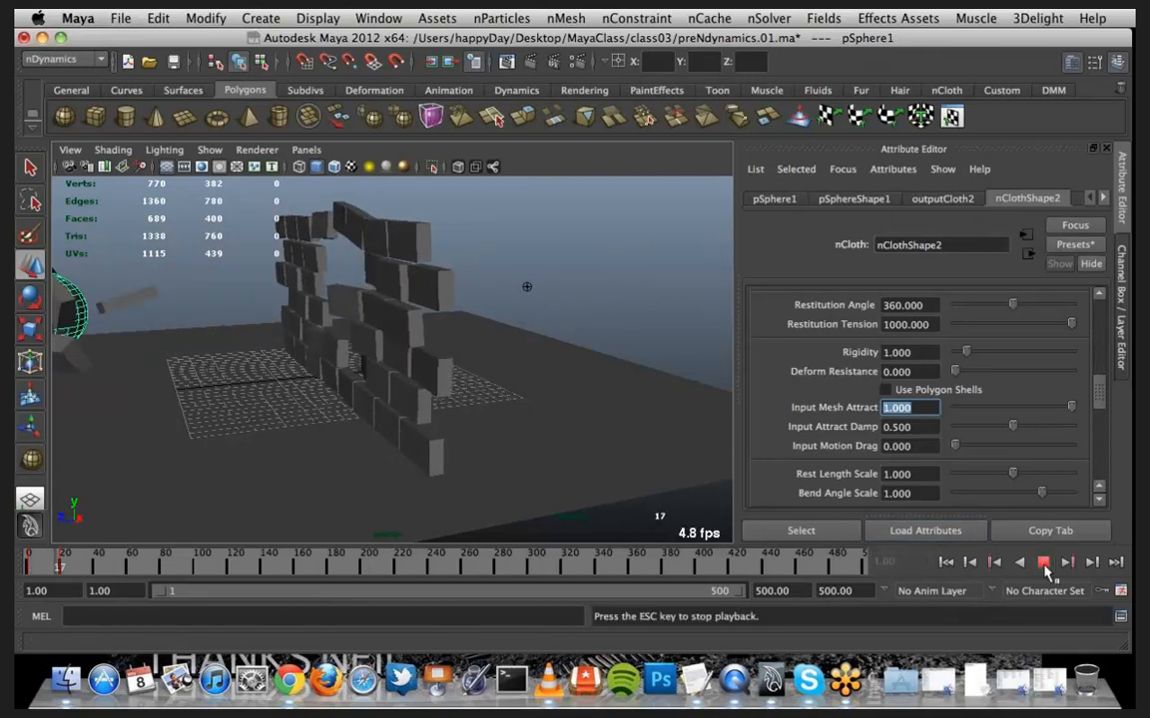
click(1043, 562)
click(946, 563)
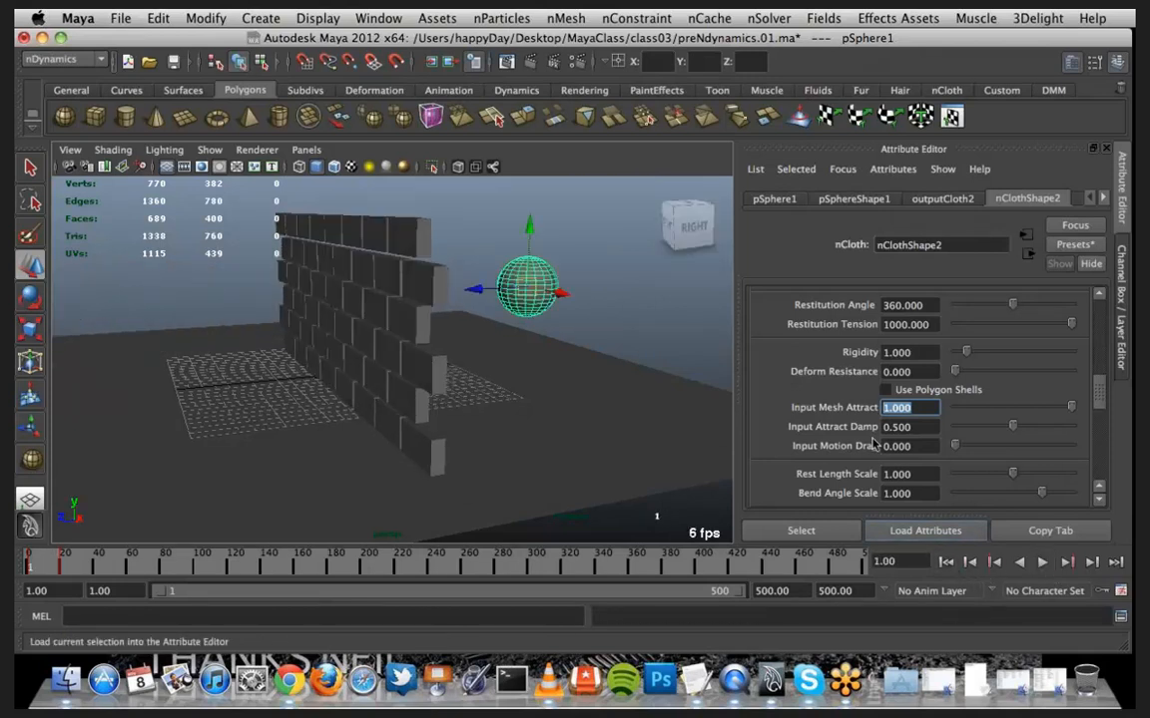
Bring up the nucleus1 node's Solver Attributes, including Substeps and Max Collision Iterations
click(1099, 199)
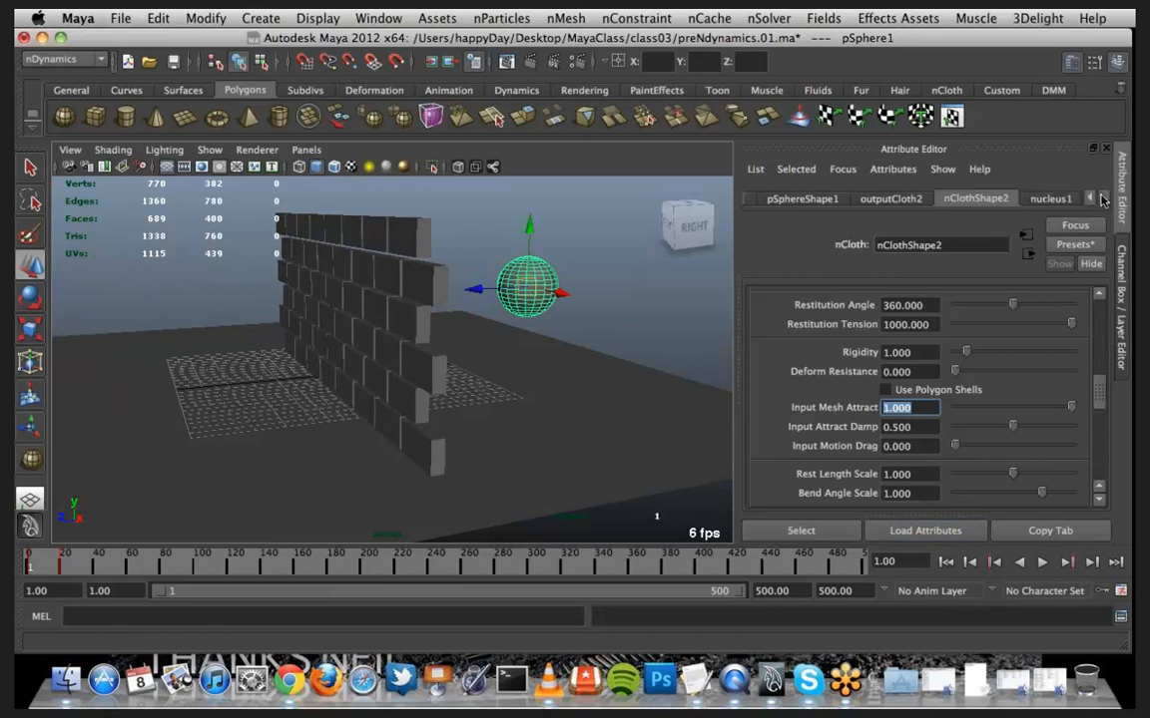
click(1050, 199)
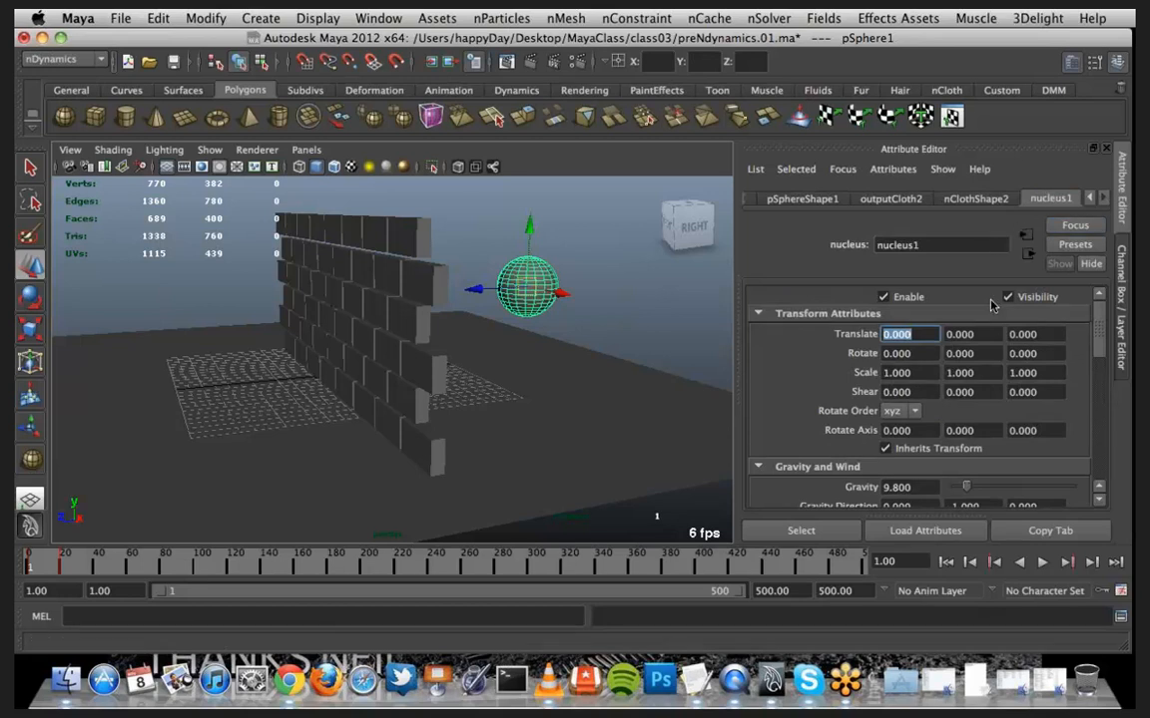
scroll(1101, 344, down, 1)
drag(1101, 344, 883, 452)
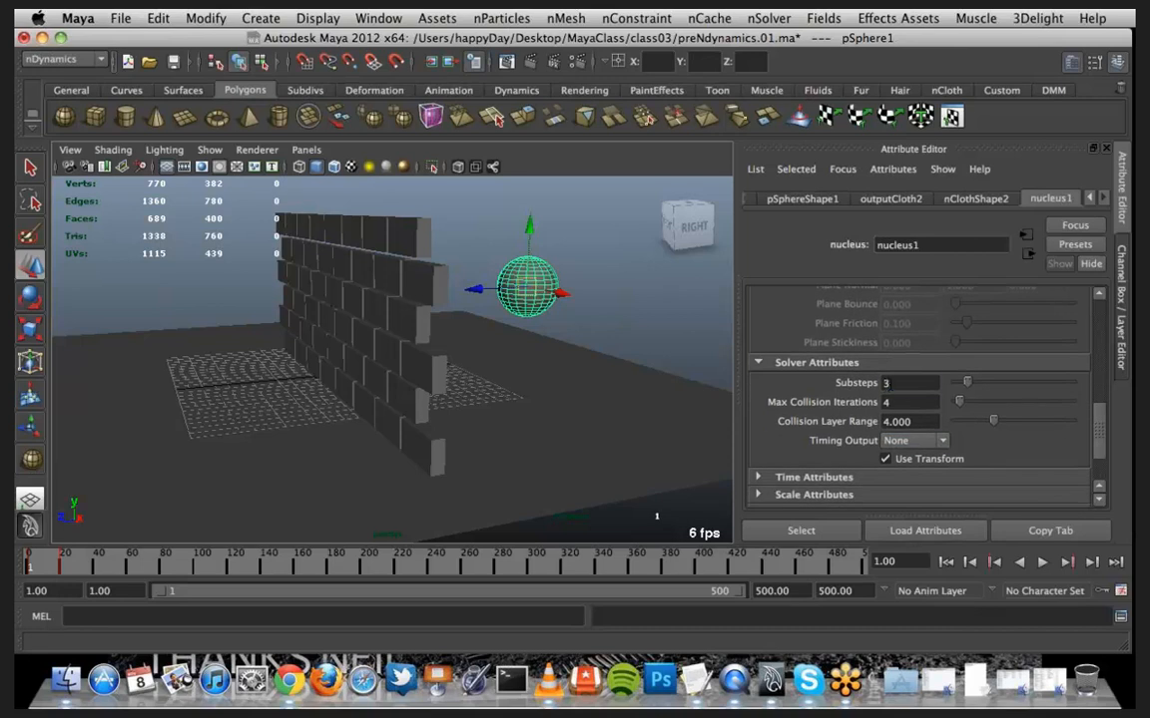
Run the wall-smashing simulation once, rewind to frame 1, and set nucleus1's Substeps to 16
double_click(898, 383)
click(1042, 563)
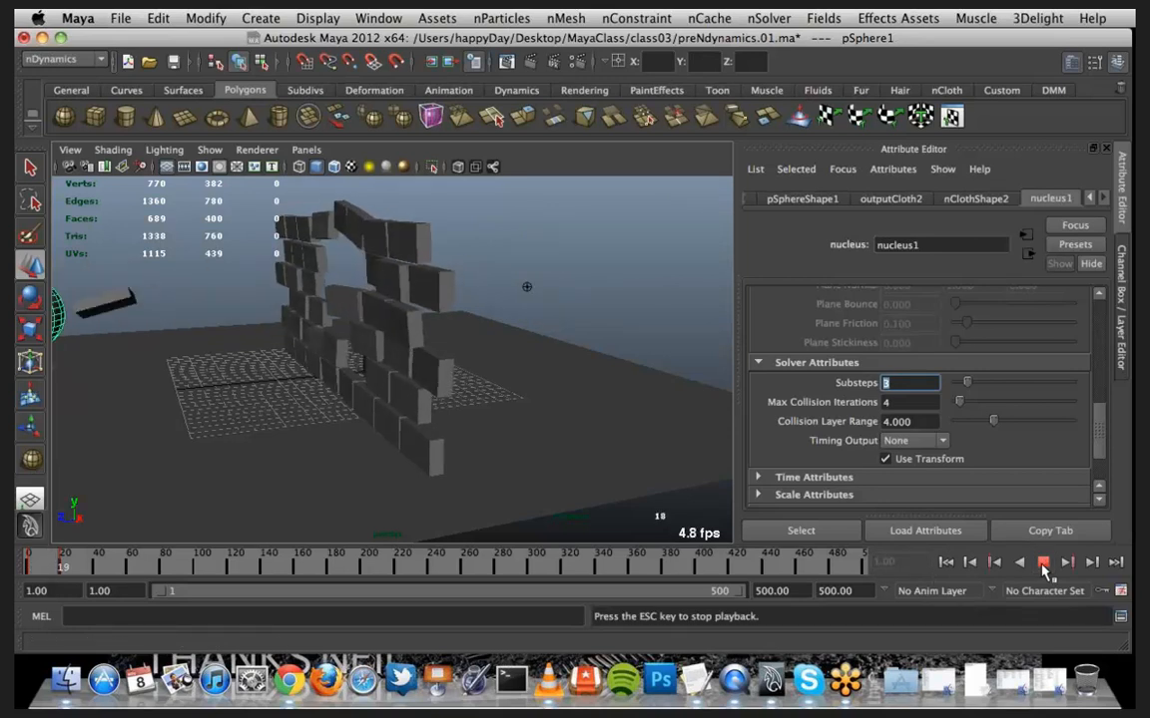
click(1041, 562)
click(946, 563)
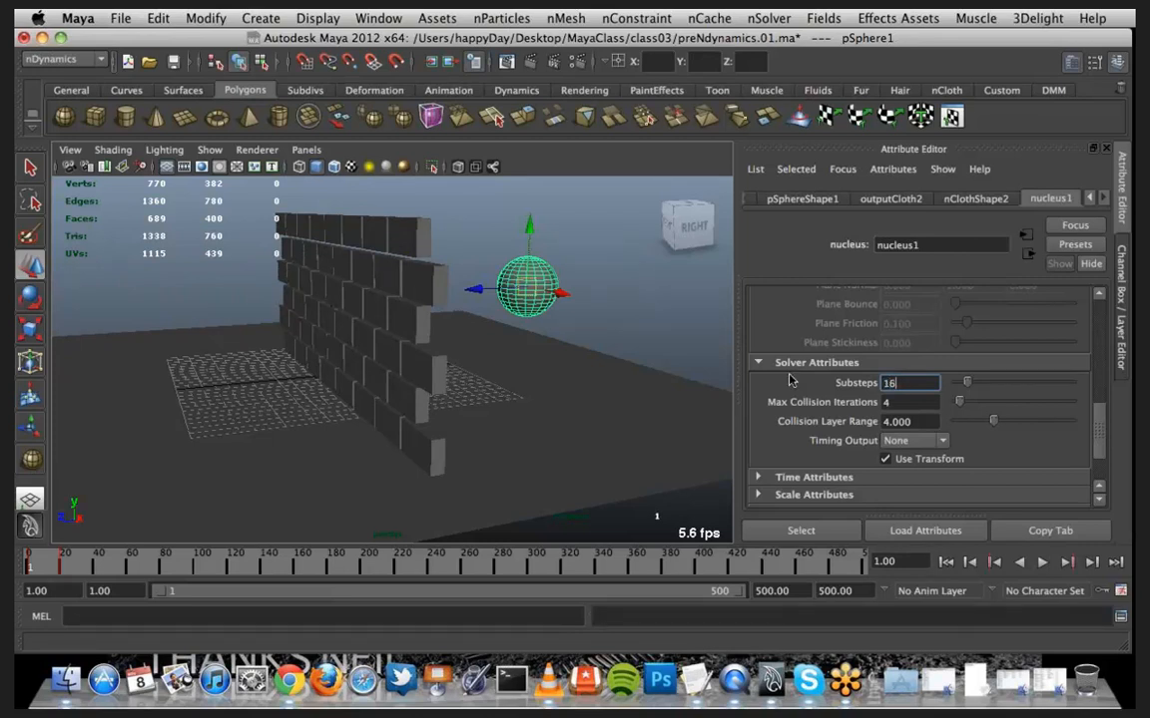
key(Return)
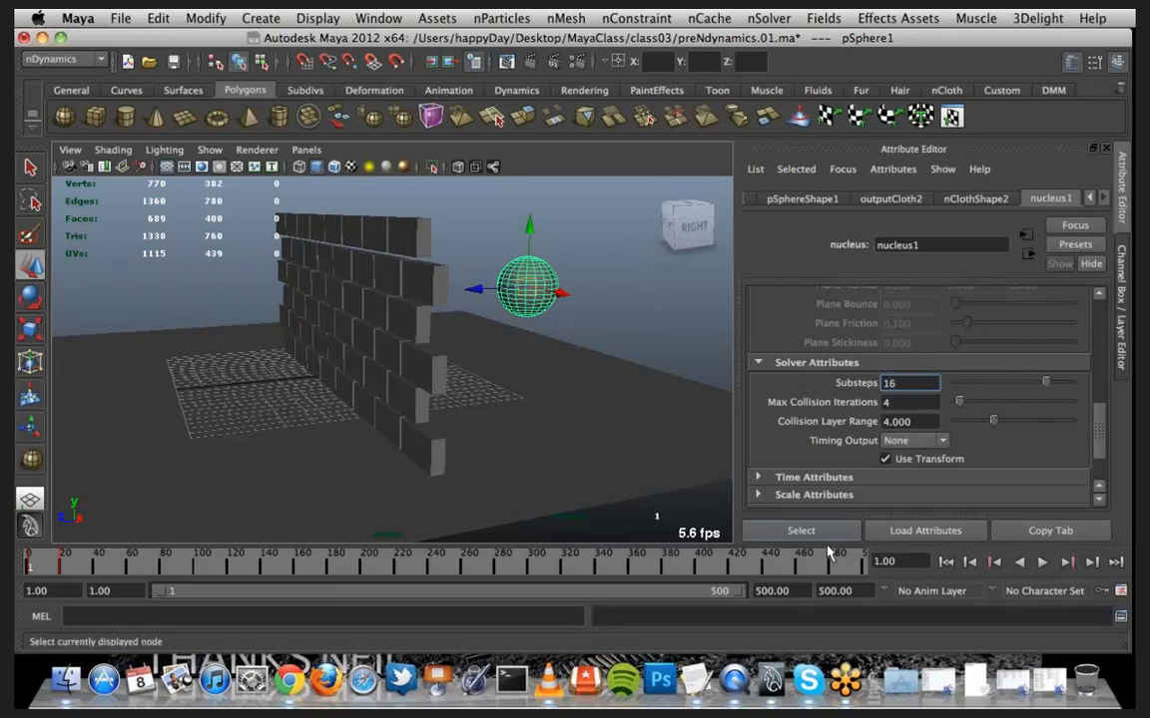
Play the simulation with the higher substeps, view the collapsing bricks from another angle, and rewind to frame 1
mouse_move(403, 374)
alt+mouse_down()
mouse_move(423, 369)
mouse_move(414, 362)
alt+mouse_up()
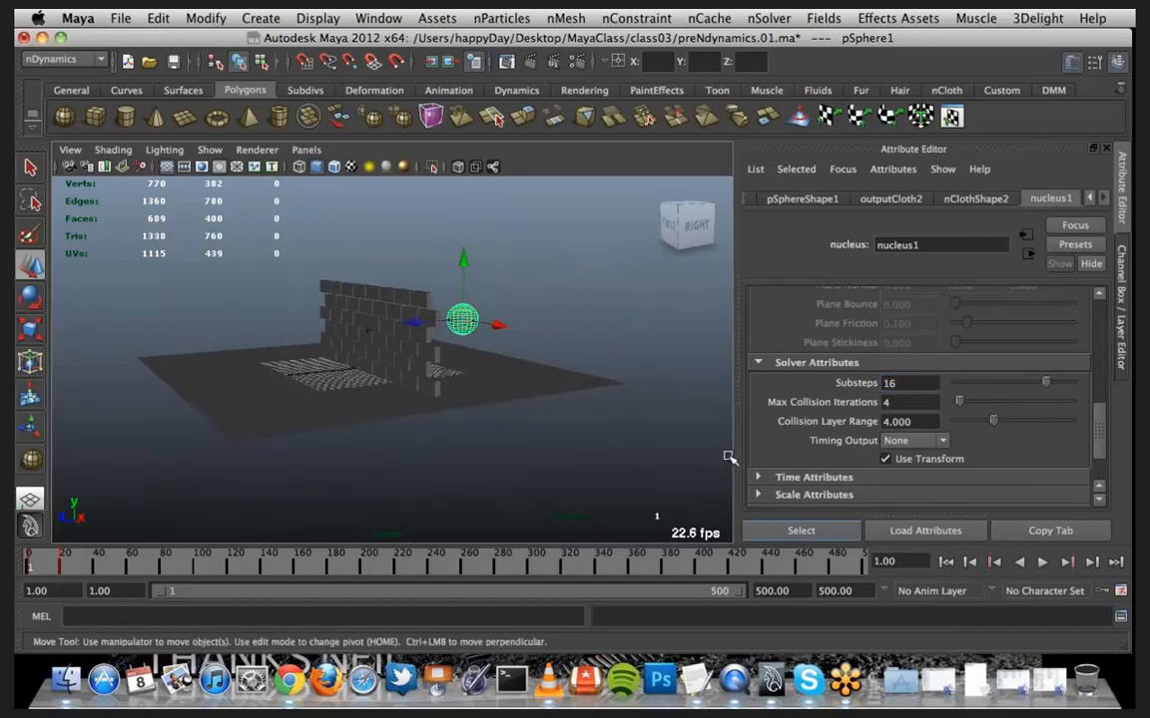
click(1043, 564)
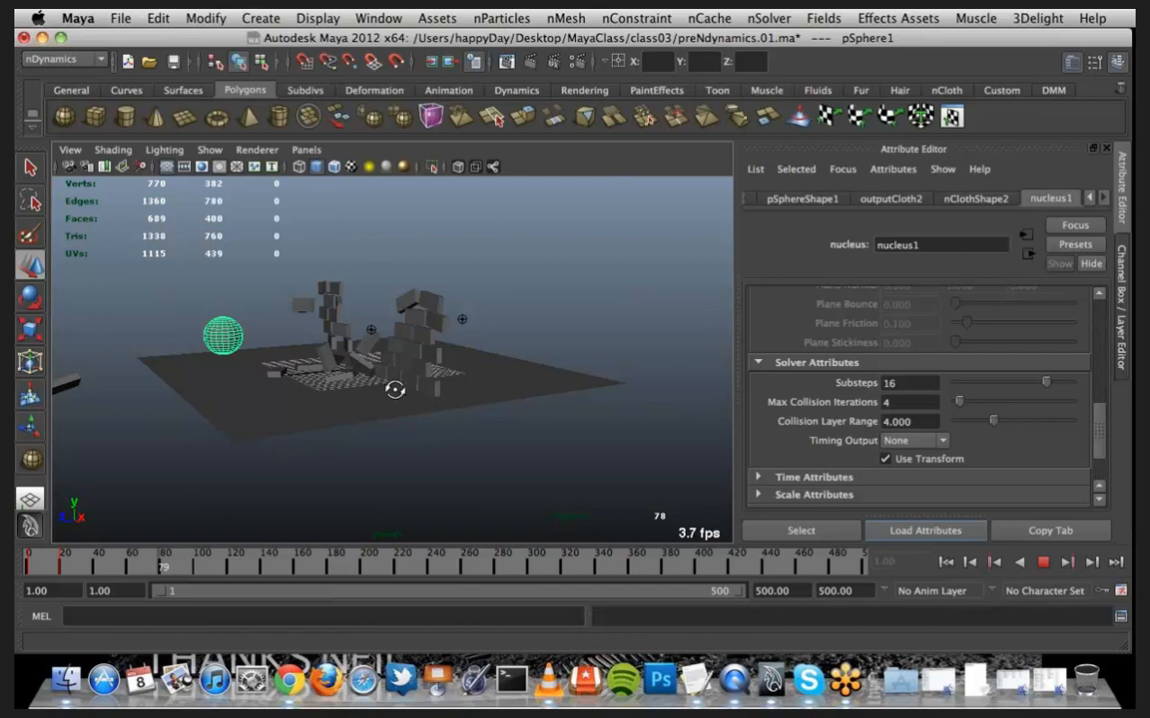
alt+drag(396, 391, 397, 391)
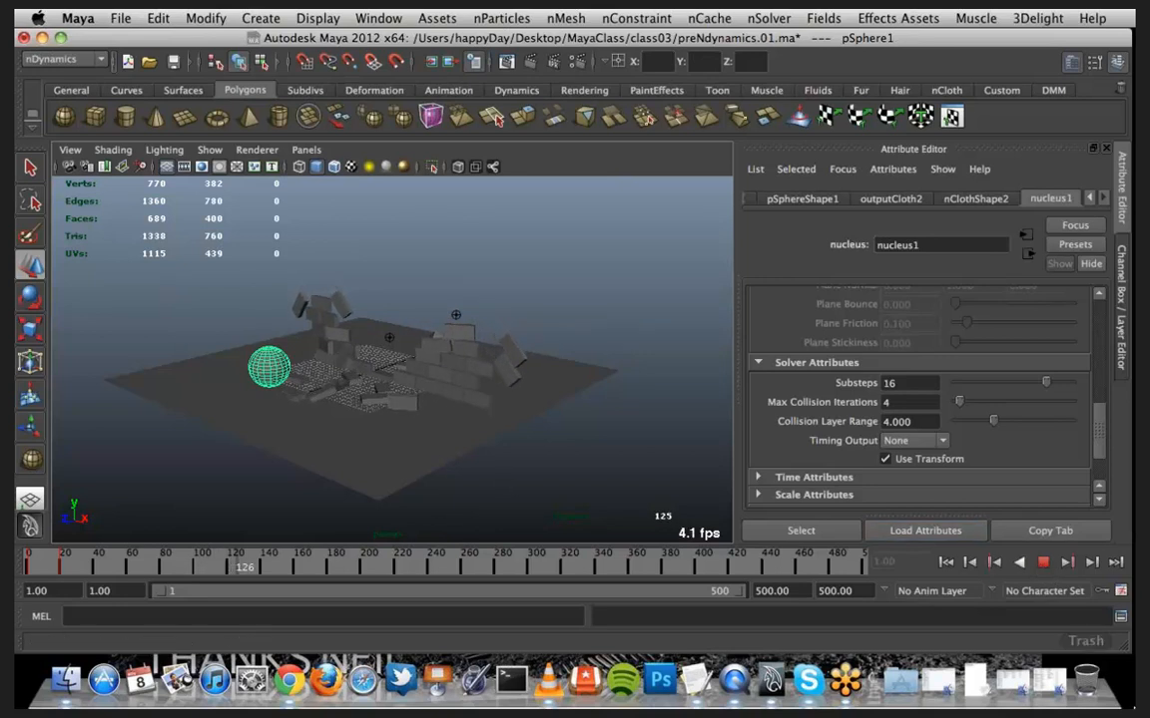
click(1043, 562)
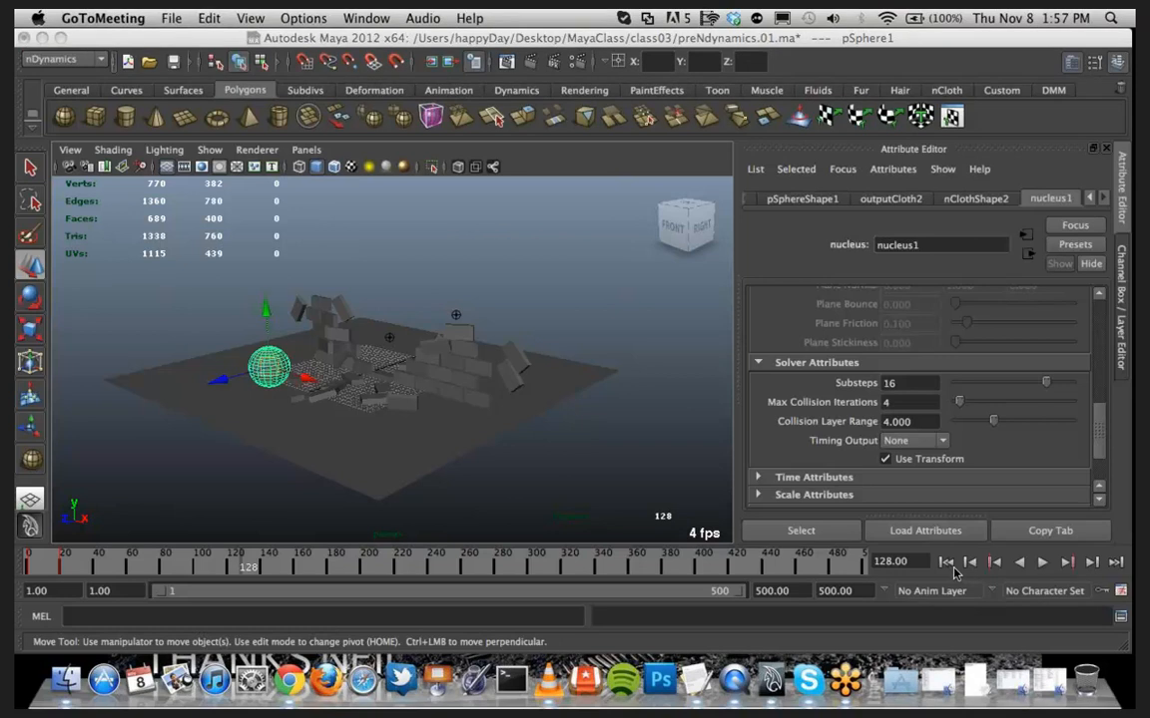
click(947, 563)
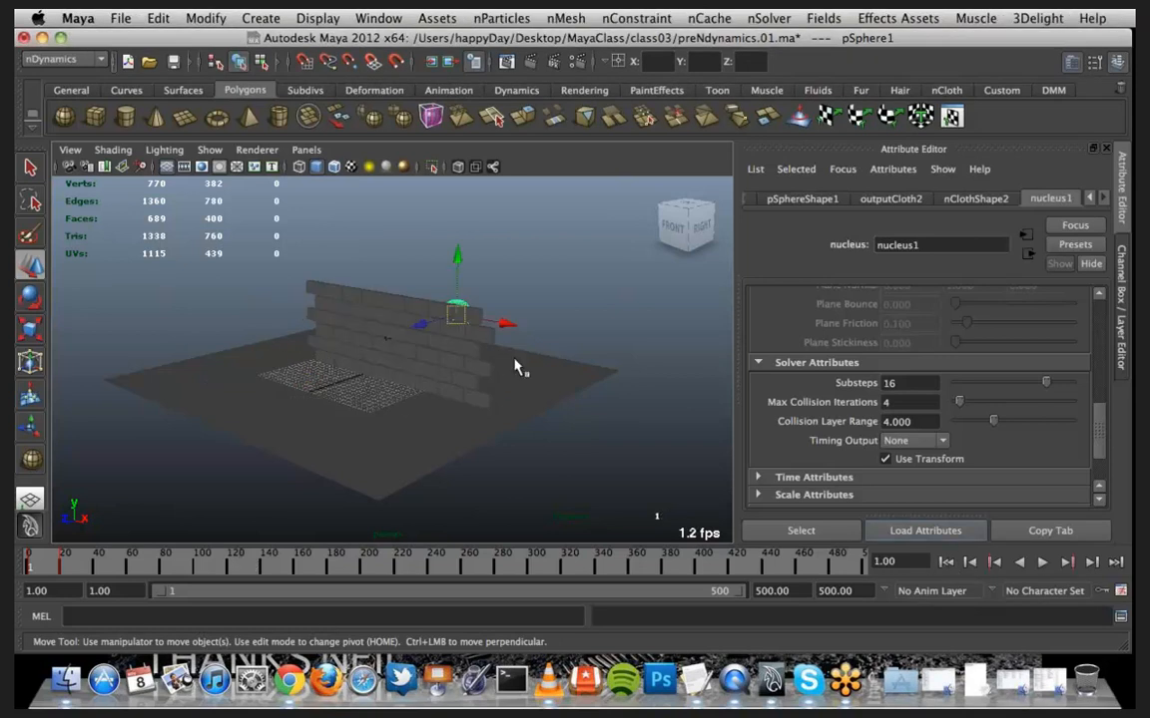
Select the brick wall and review nClothShape1's Self Collision Flag options, keeping Full Surface
click(364, 298)
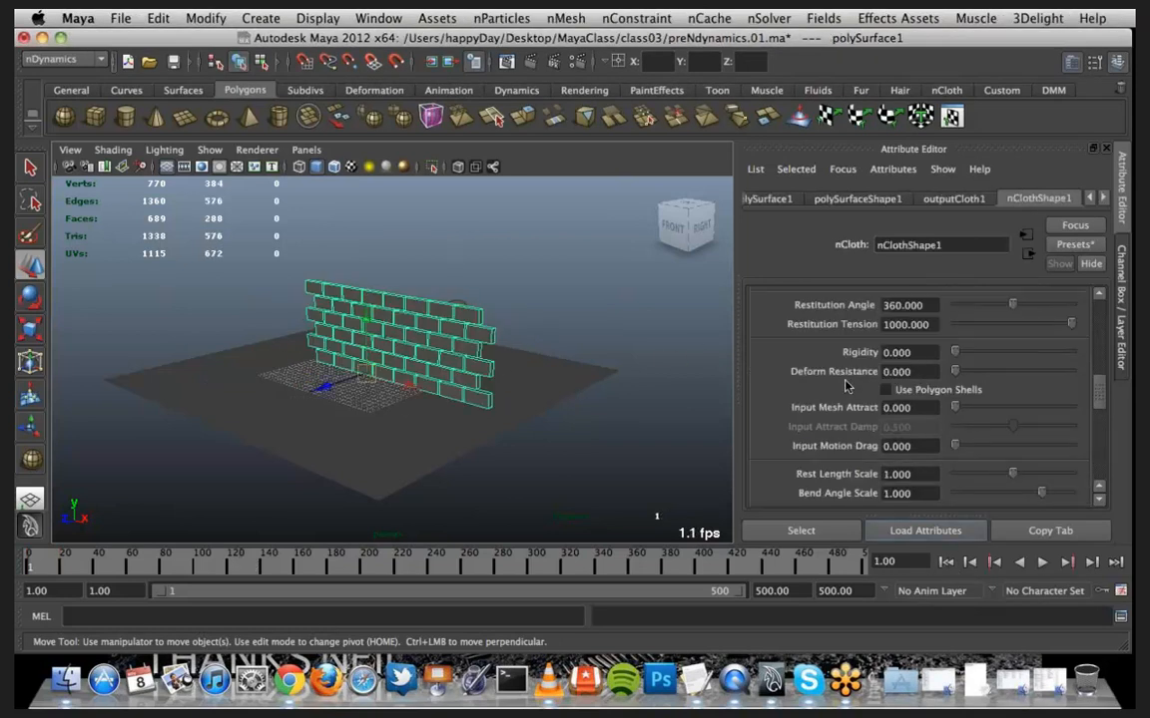
scroll(918, 400, up, 10)
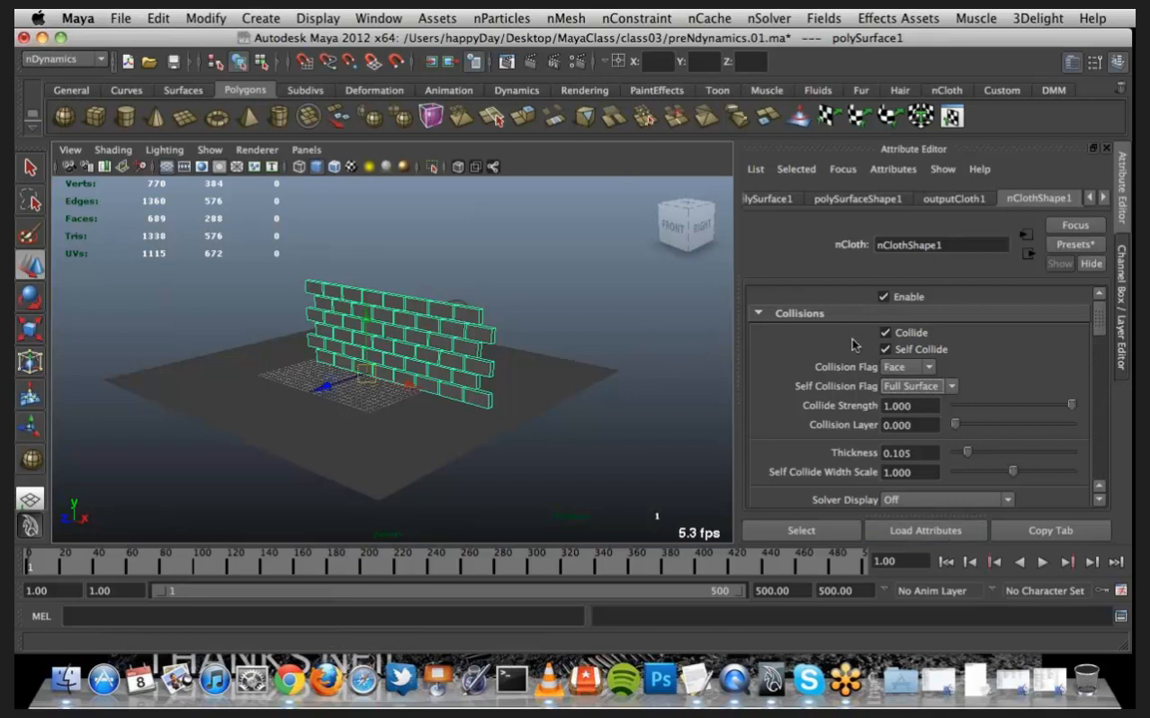
click(954, 387)
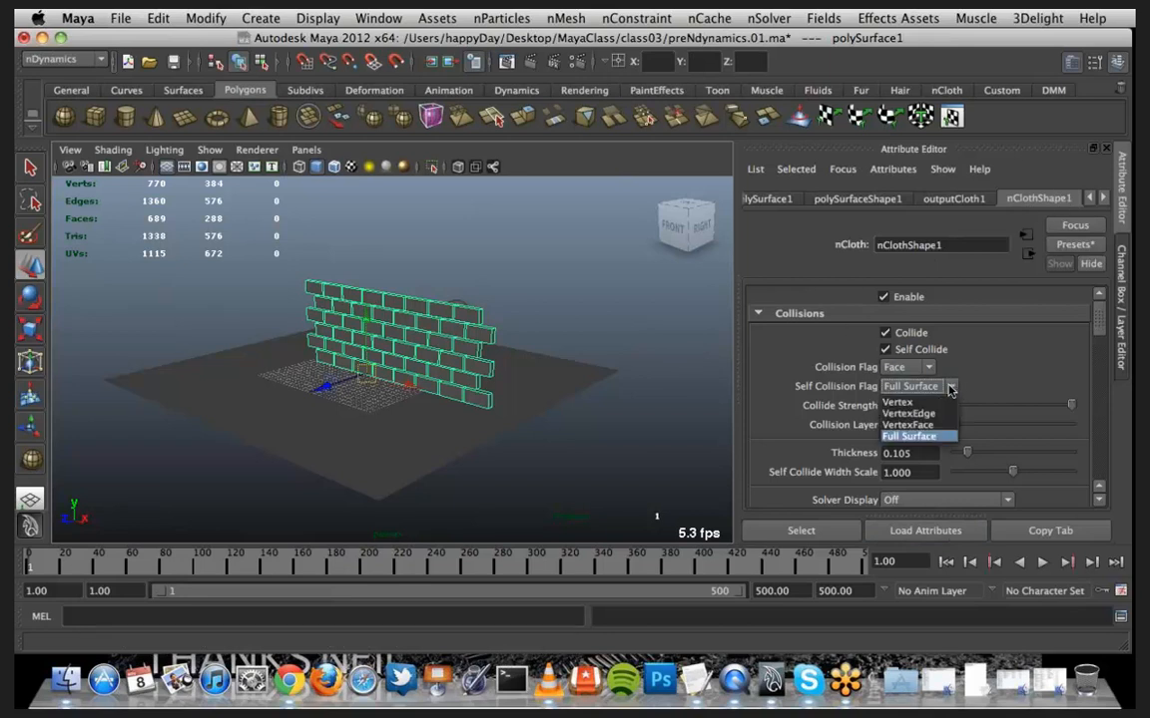
click(908, 436)
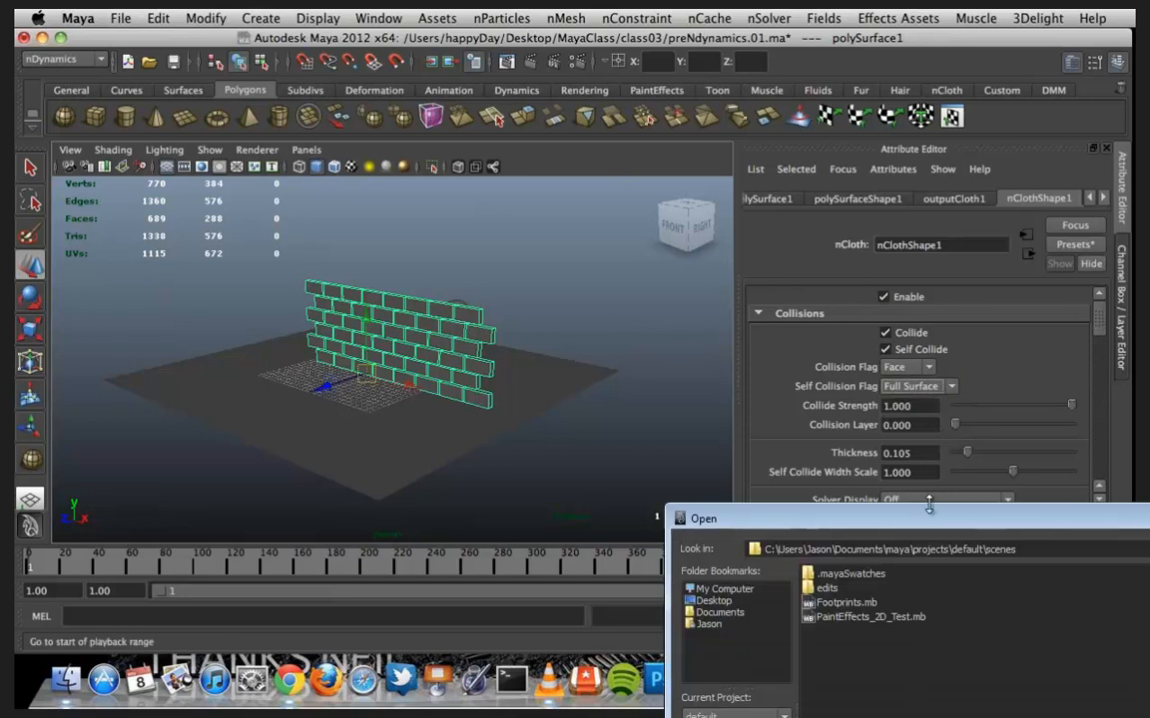
Play the simulation with the wall selected, rewind to frame 1, and replay it from a side-on angle
click(1043, 563)
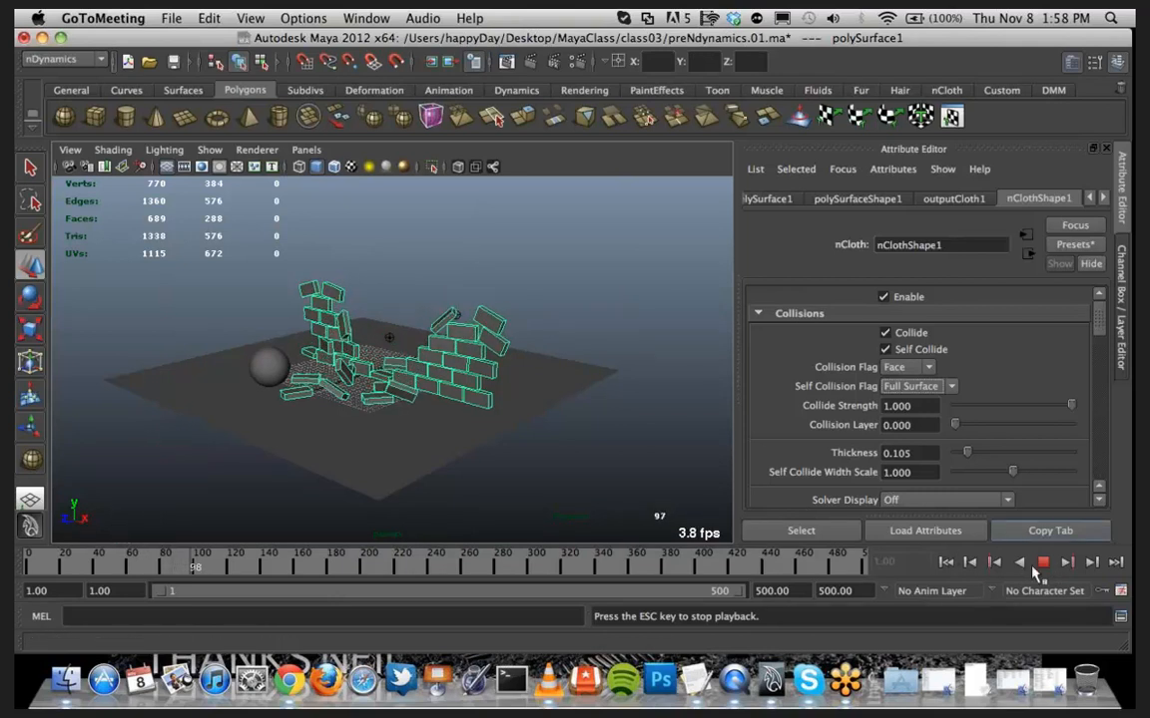
click(1043, 563)
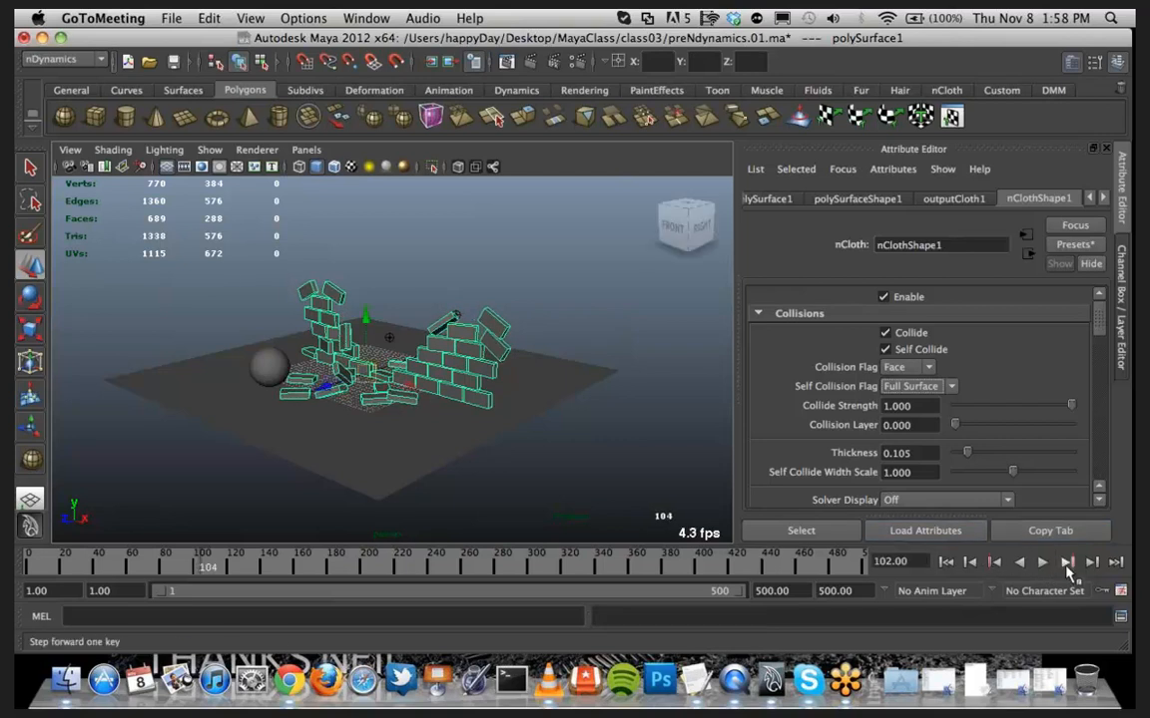
click(945, 563)
alt+drag(300, 365, 394, 367)
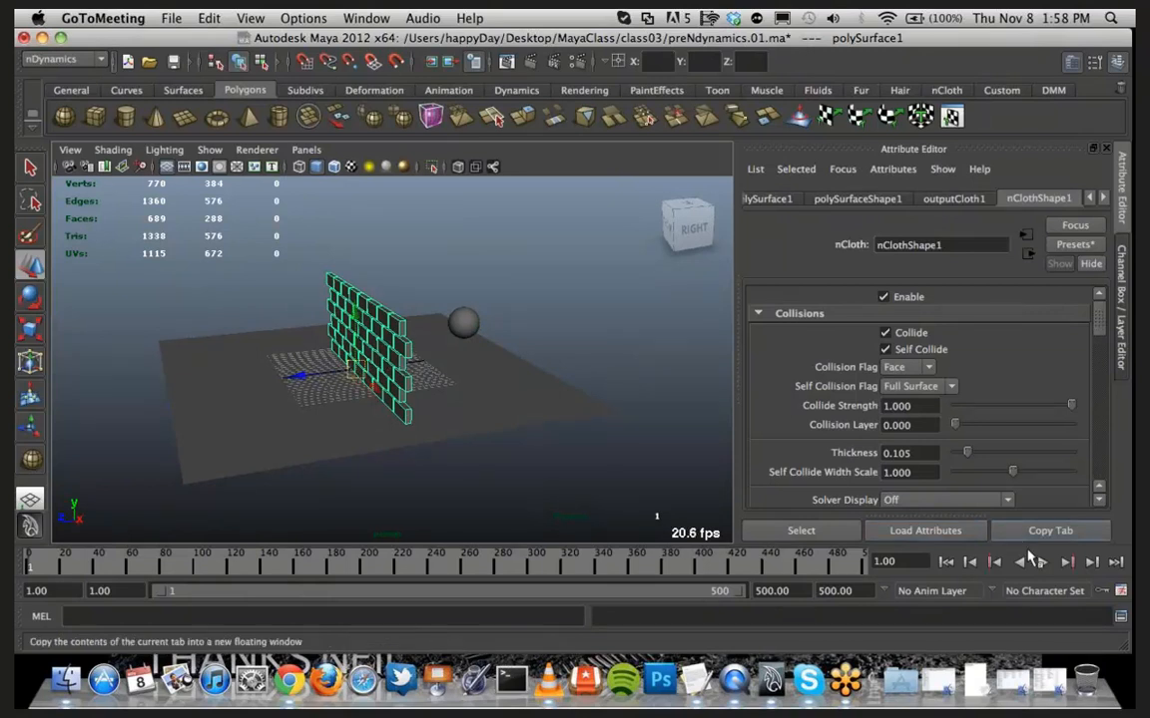
click(1043, 563)
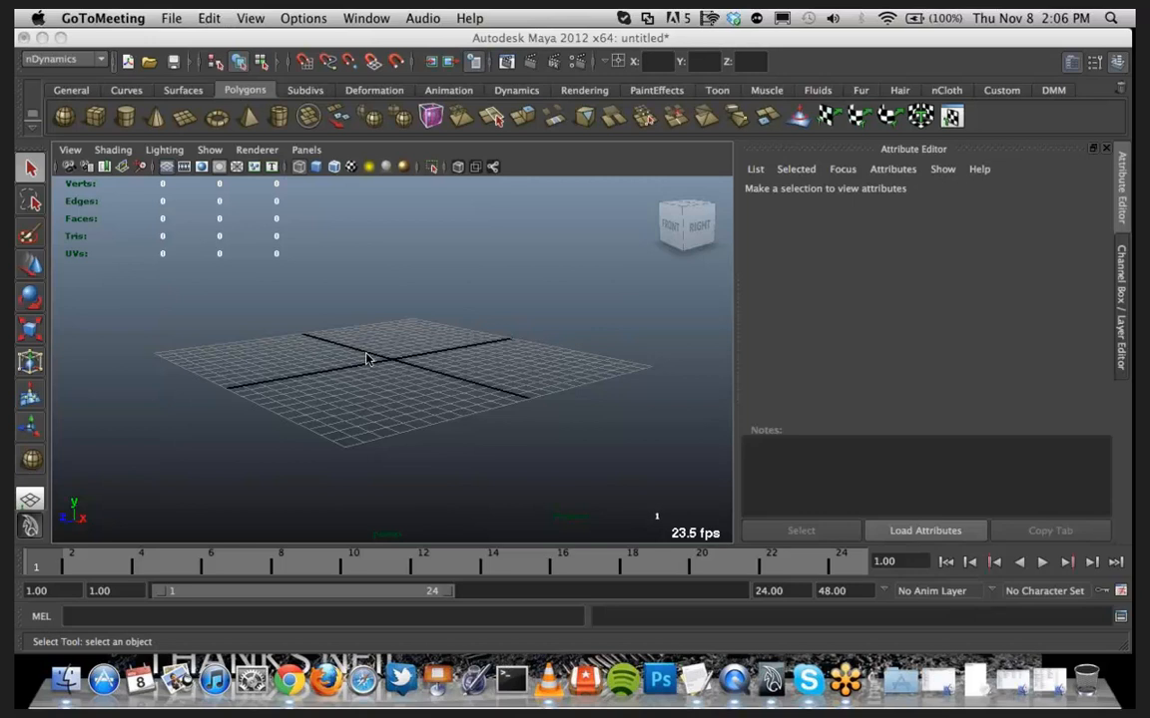
Create a polygon sphere at the centre of the grid in the empty scene
mouse_move(392, 377)
alt+mouse_down()
mouse_move(410, 390)
mouse_move(346, 368)
mouse_move(379, 371)
mouse_move(361, 344)
mouse_move(385, 349)
mouse_move(389, 363)
alt+mouse_up()
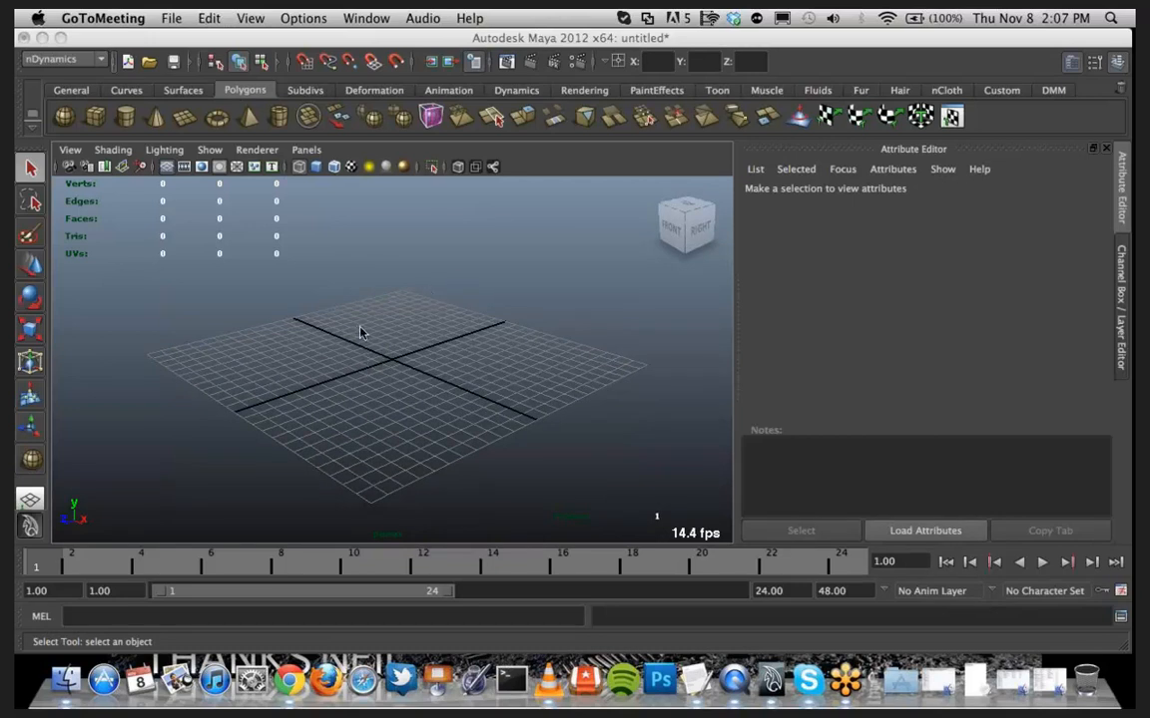
click(361, 332)
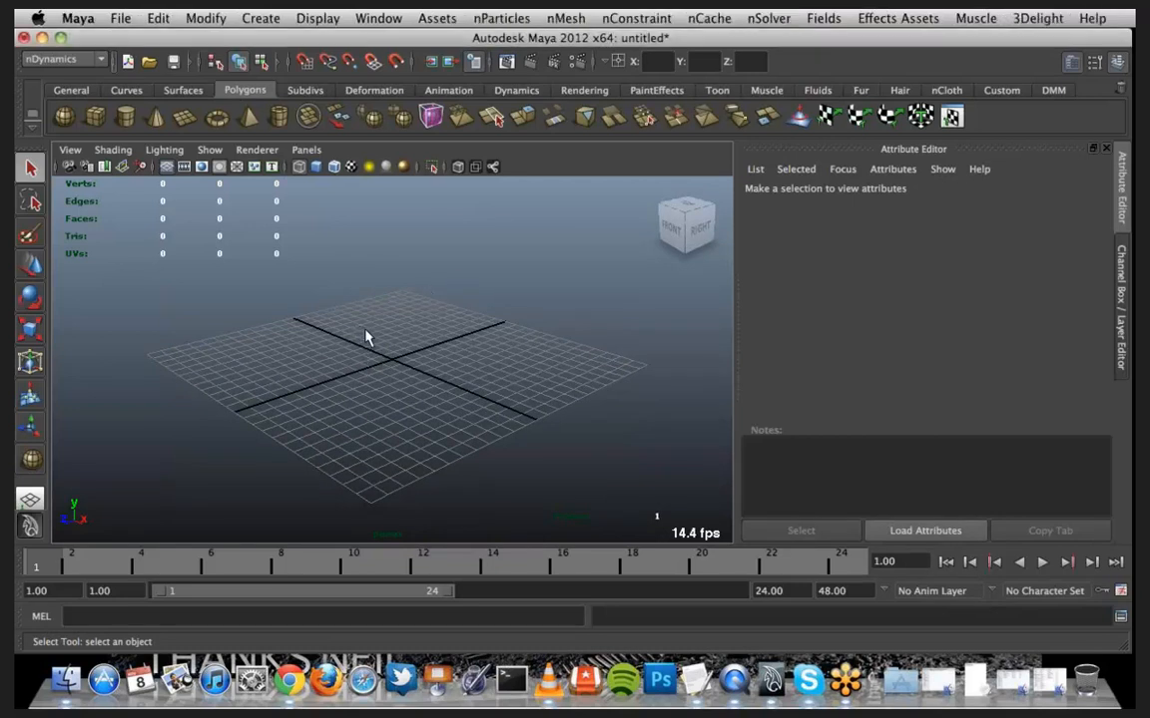
key(space)
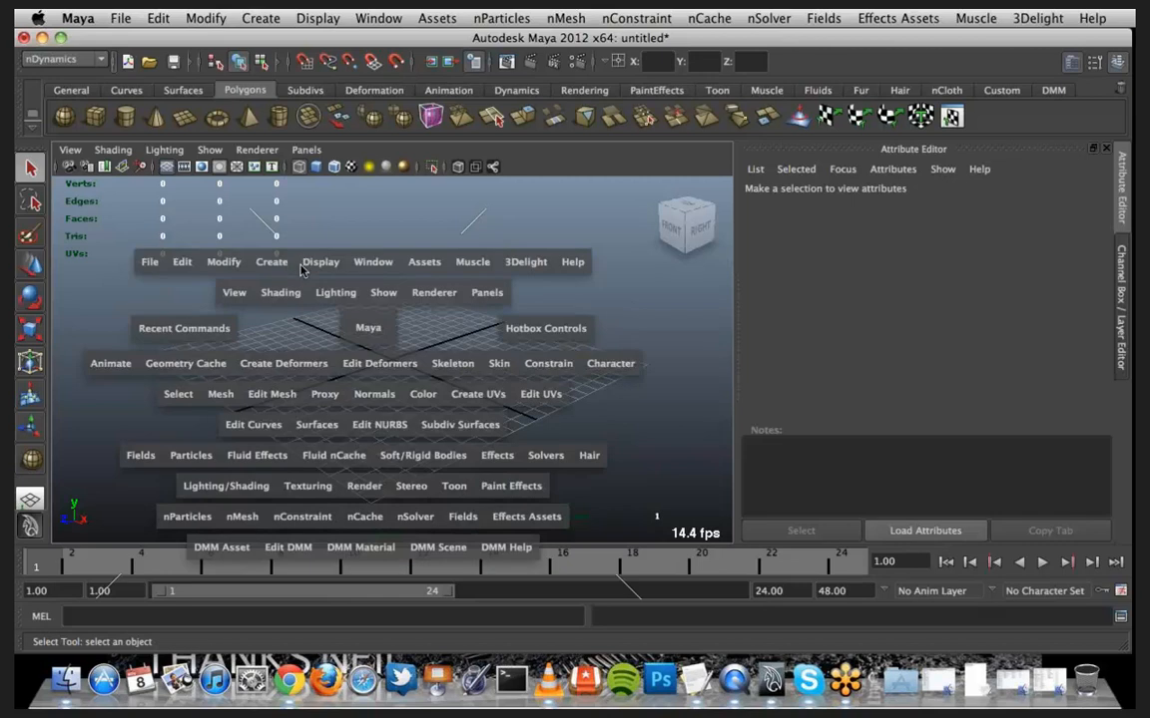
drag(271, 261, 477, 325)
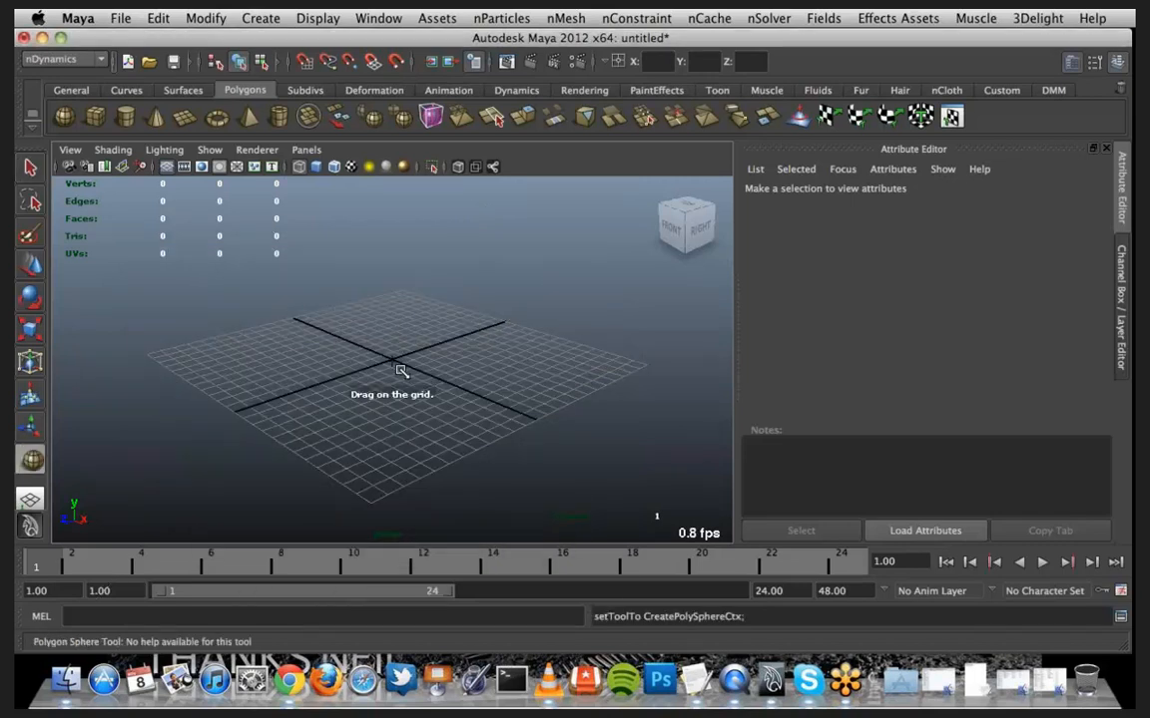
drag(396, 365, 449, 354)
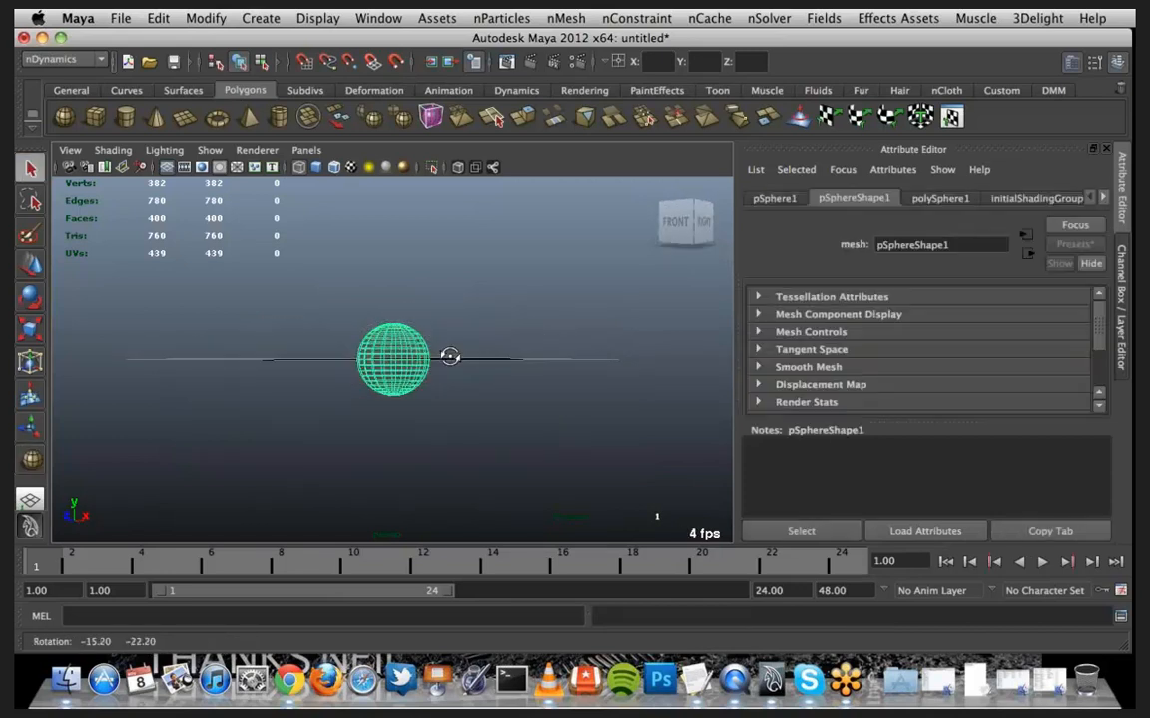
Delete the faces of the sphere's upper half, leaving an open hemisphere
right_click(384, 336)
drag(338, 296, 454, 359)
key(Delete)
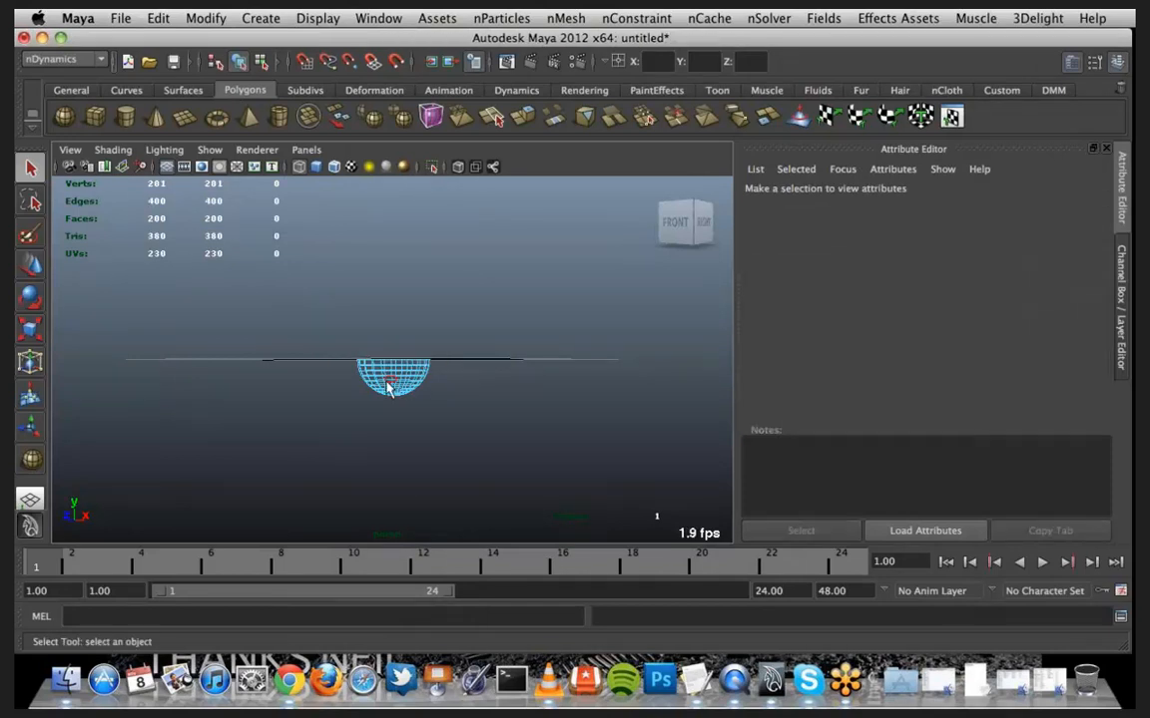
Return to object mode and move the hemisphere up to about 2.42 in Y so it rests on the grid
click(387, 389)
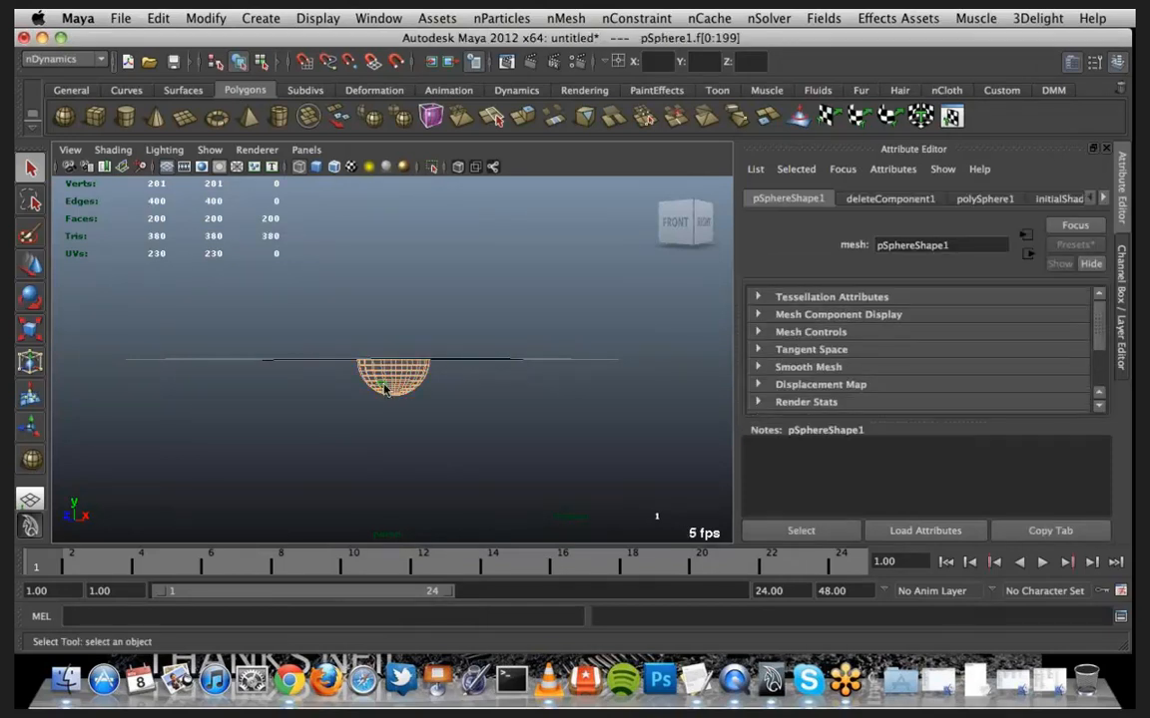
right_drag(384, 389, 409, 372)
click(407, 371)
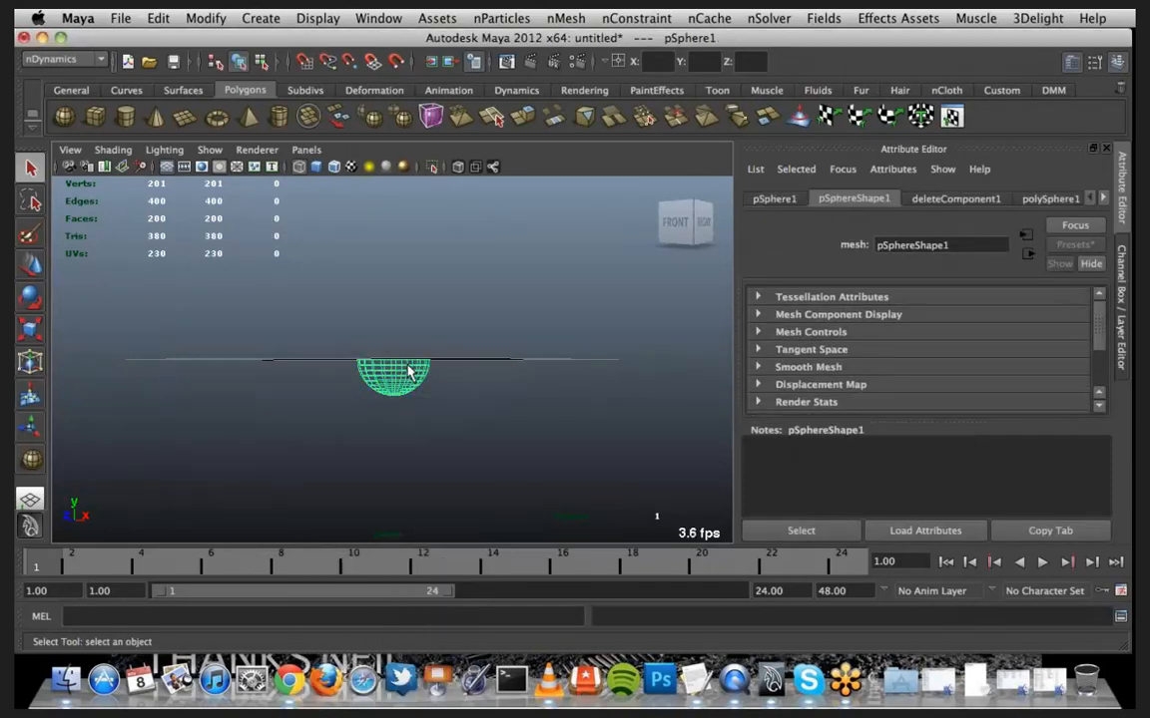
key(w)
drag(395, 305, 407, 270)
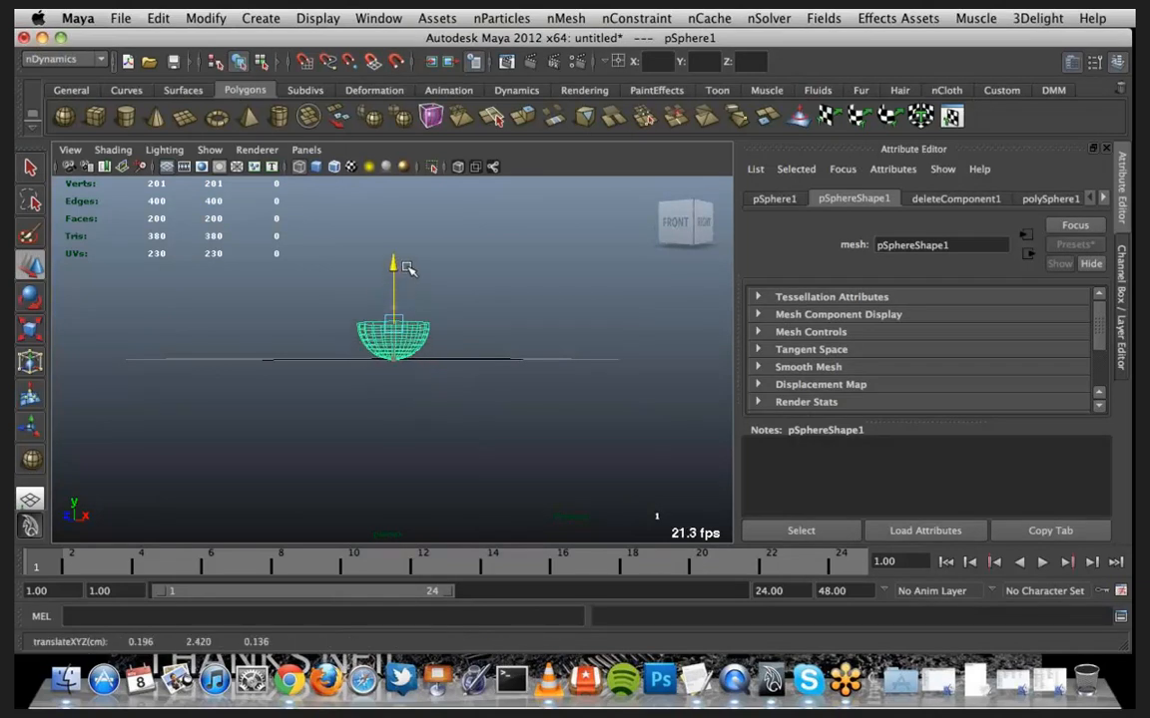
alt+drag(439, 332, 417, 355)
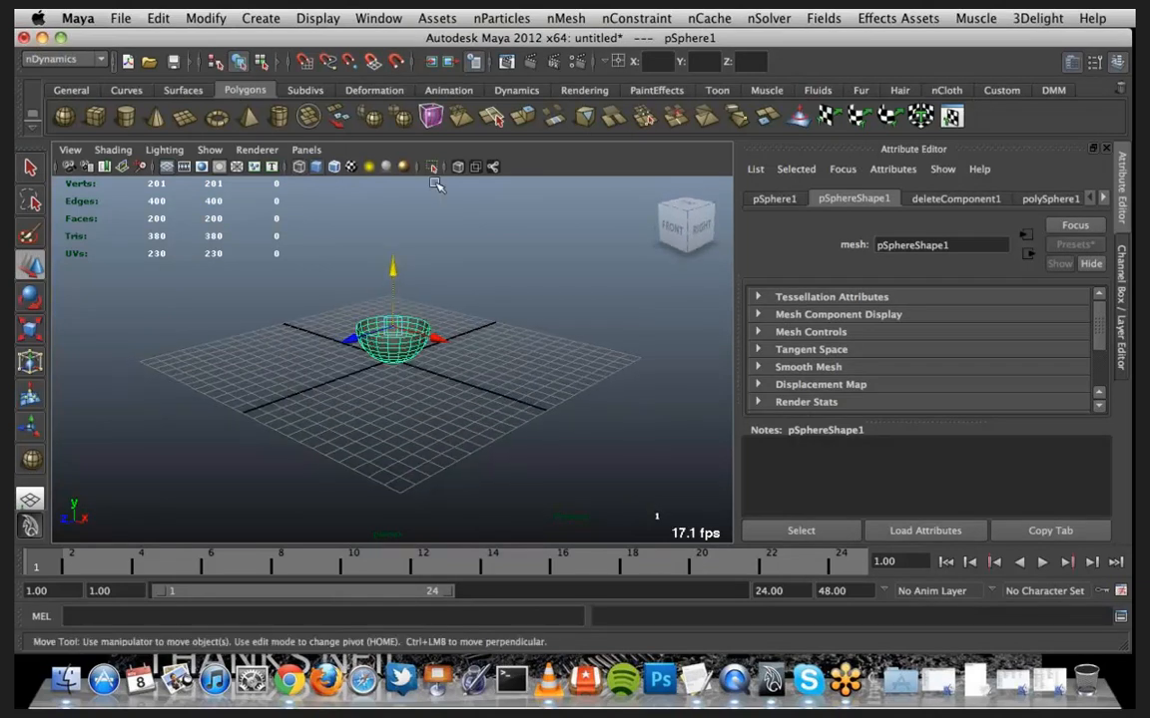
Extrude all the hemisphere's faces to give the bowl wall thickness, then return to object mode and deselect it
click(517, 119)
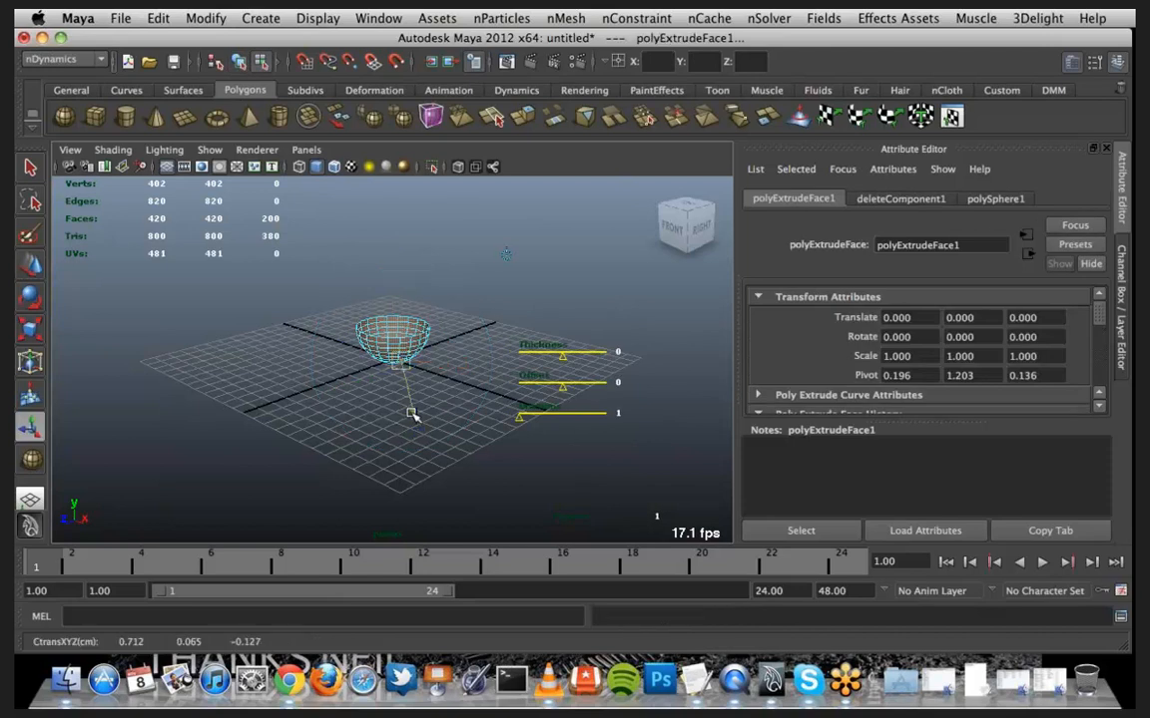
click(410, 408)
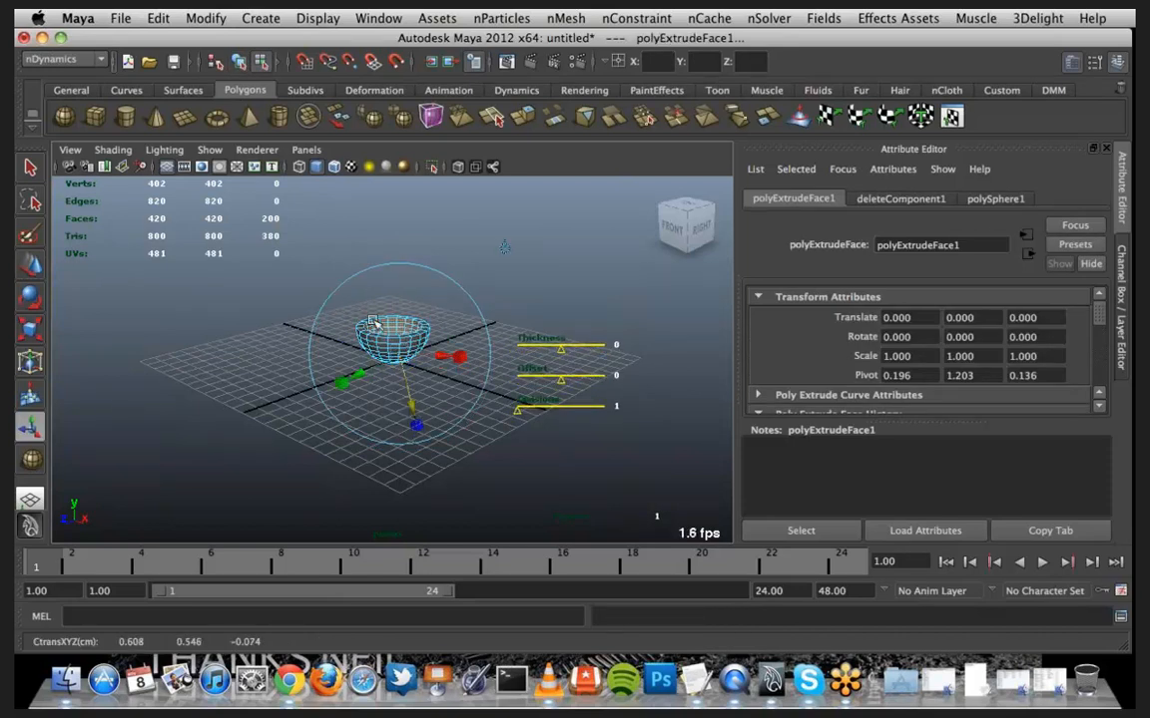
right_drag(375, 328, 363, 326)
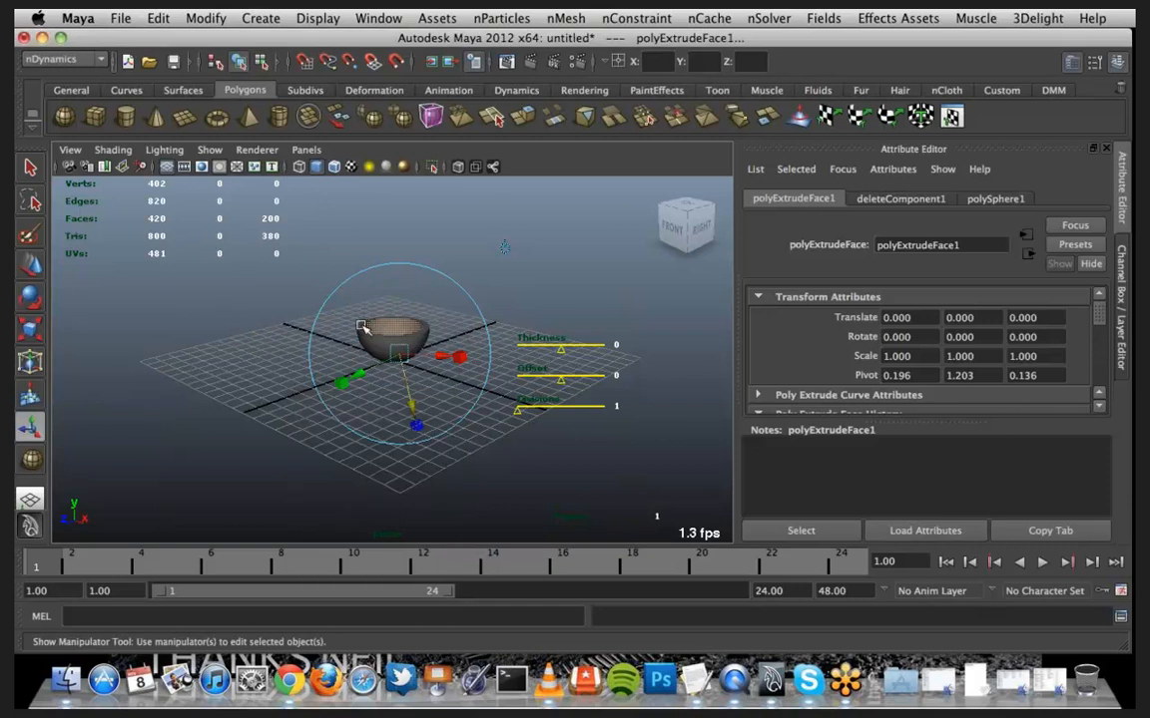
click(244, 313)
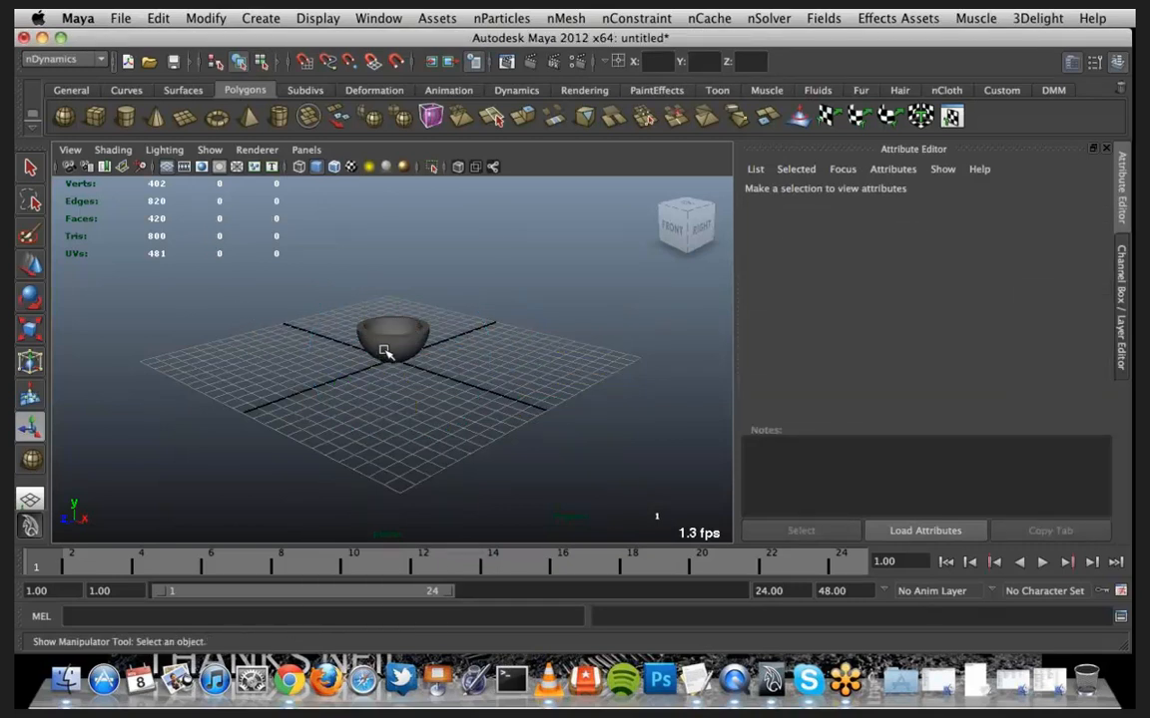
Scale the bowl up slightly and raise it so its base sits on the grid
click(384, 352)
key(r)
drag(399, 335, 399, 304)
key(w)
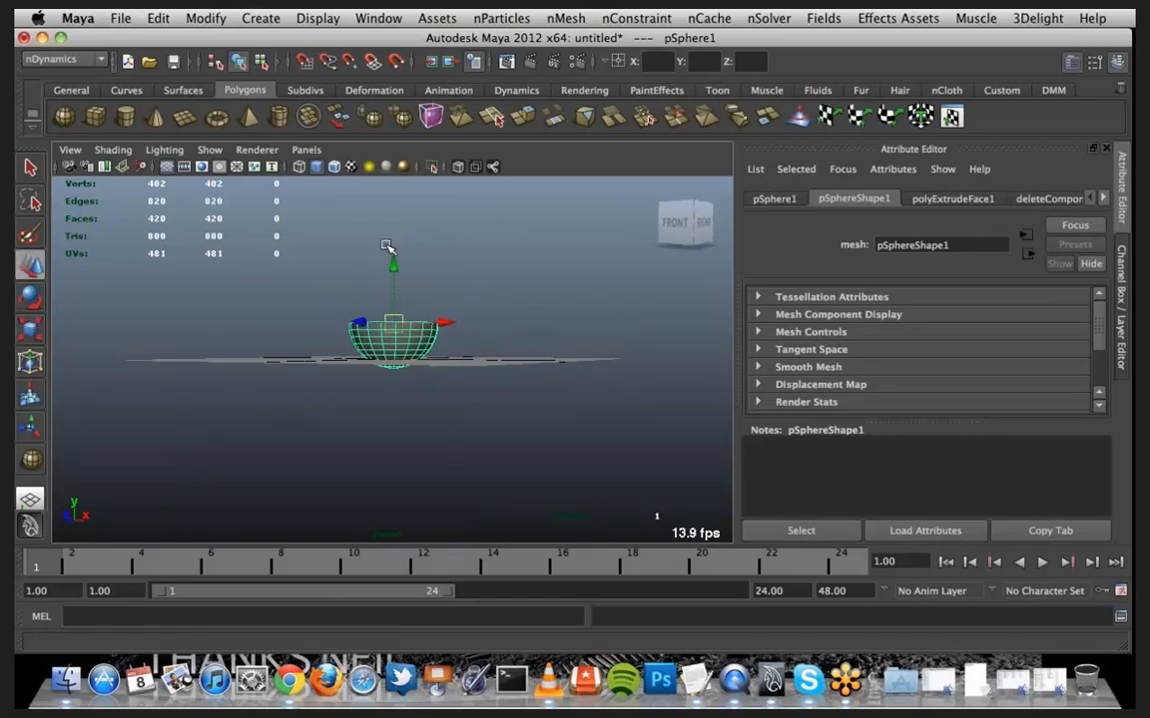
drag(392, 262, 496, 402)
key(r)
key(w)
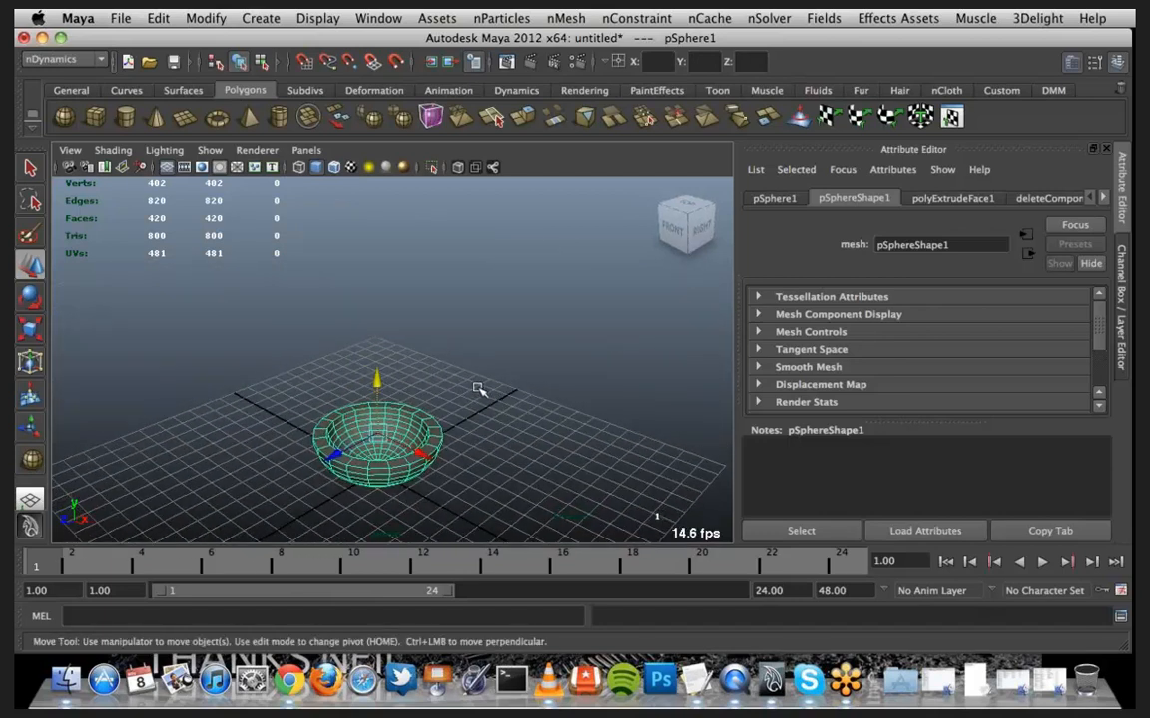
alt+drag(499, 343, 383, 259)
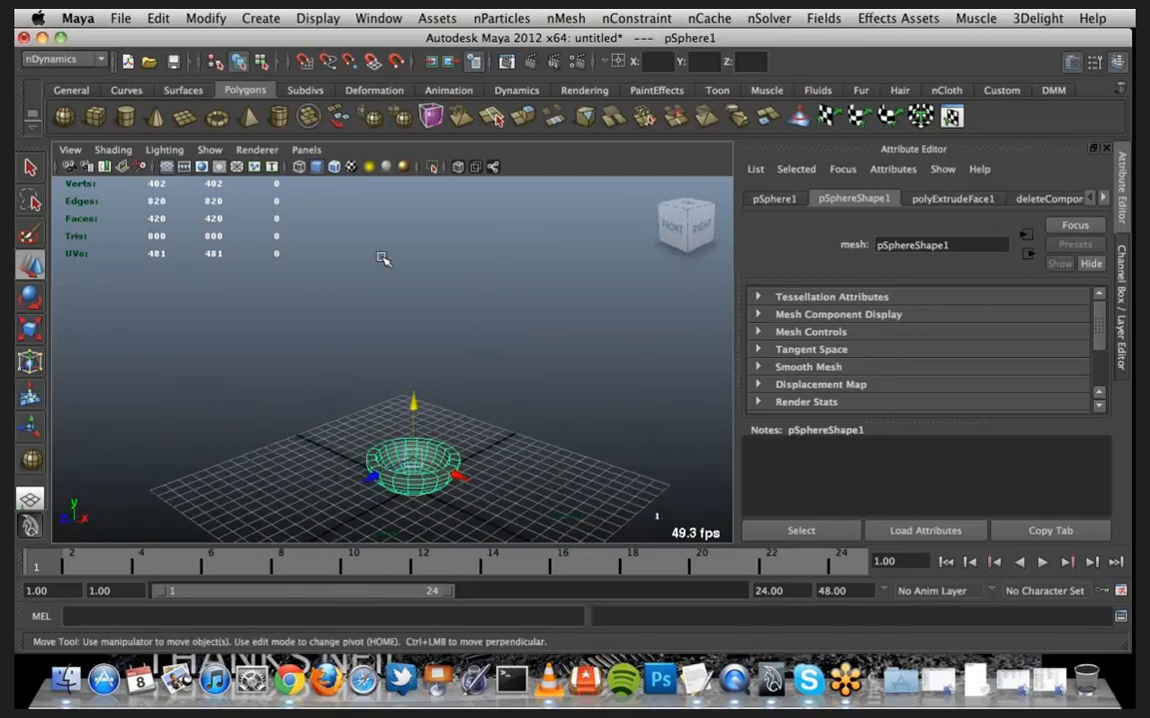
Set the nParticle creation style to Balls
click(496, 17)
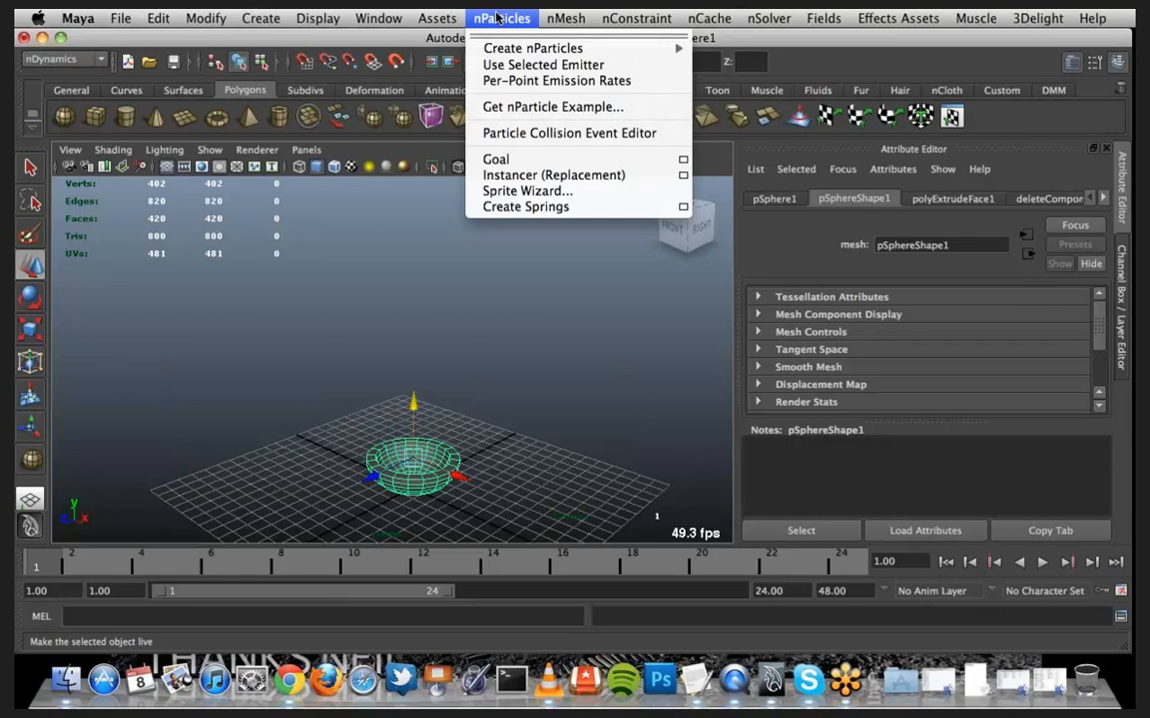
mouse_move(539, 48)
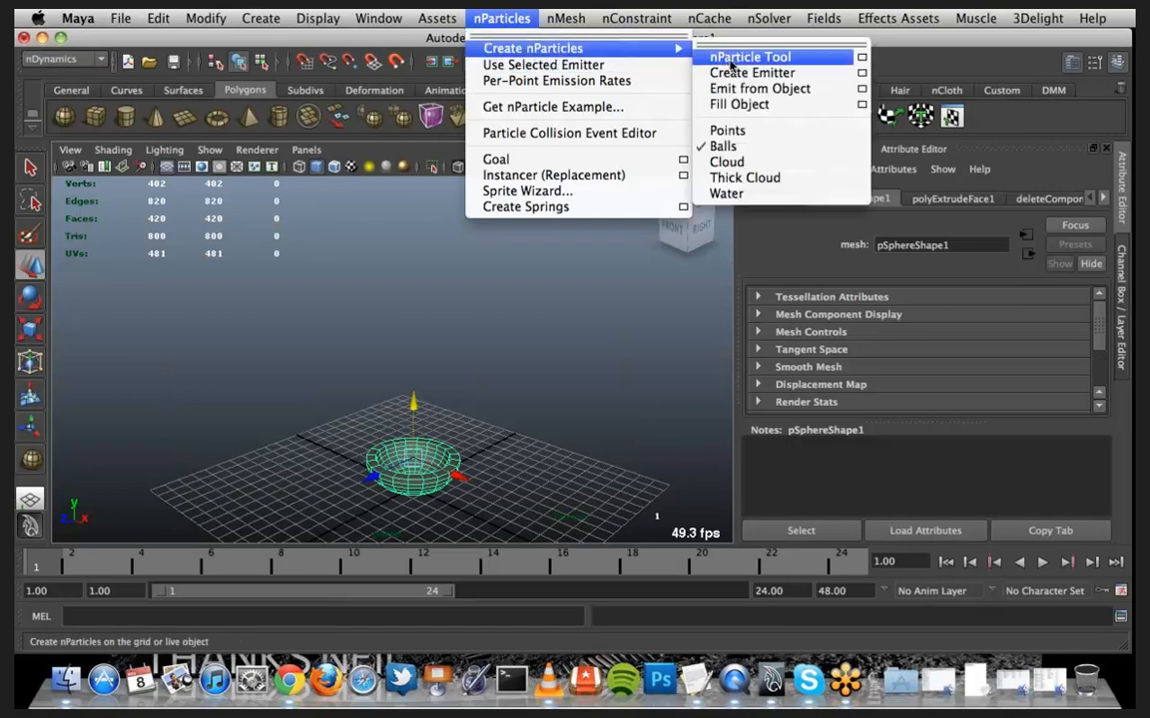
click(756, 151)
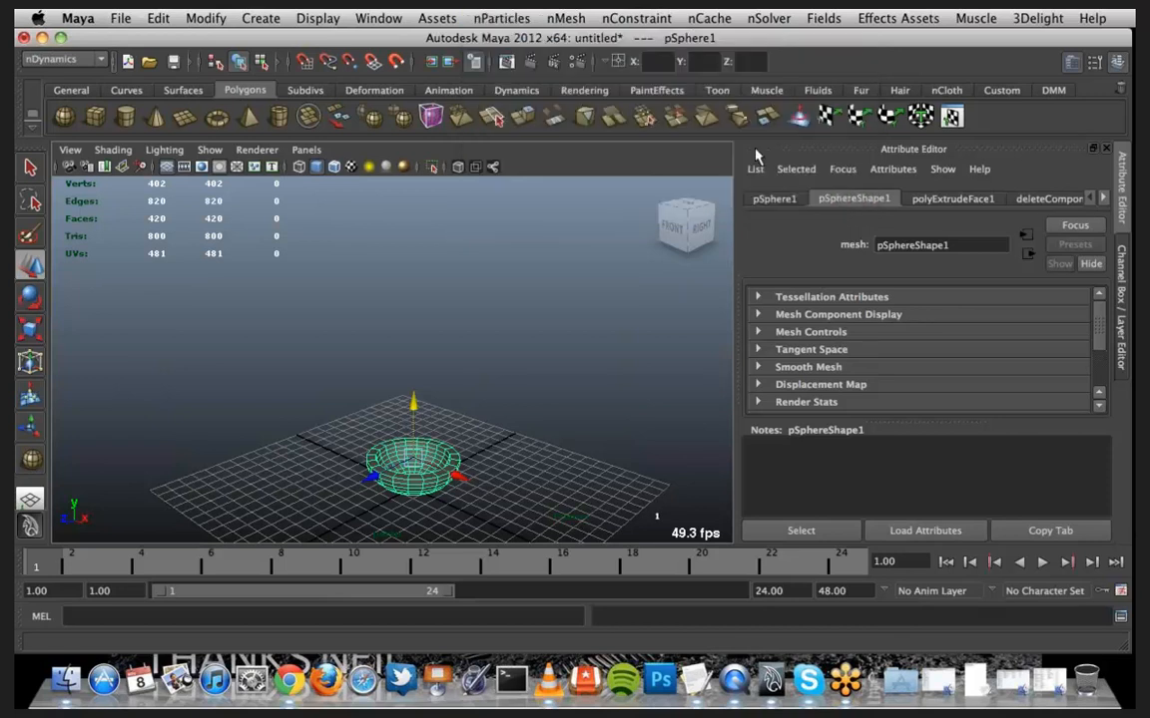
Create an nParticle emitter and move it up to about 11.46 in Y, directly above the bowl
click(499, 18)
mouse_move(642, 57)
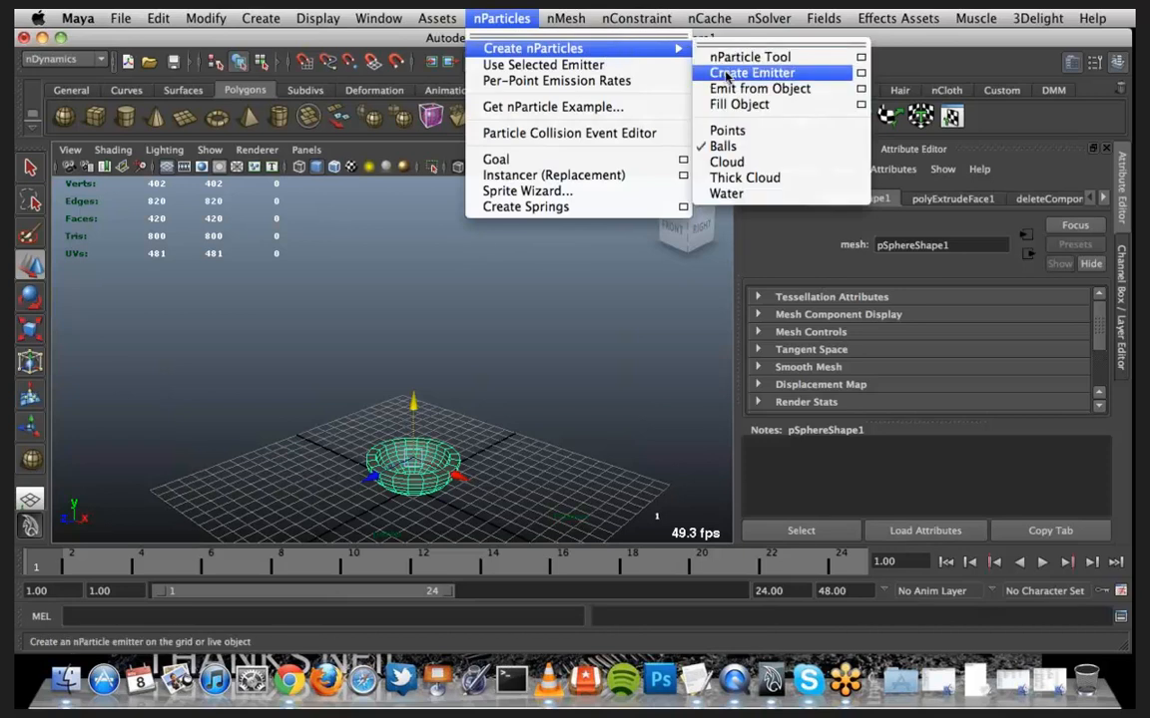
click(726, 76)
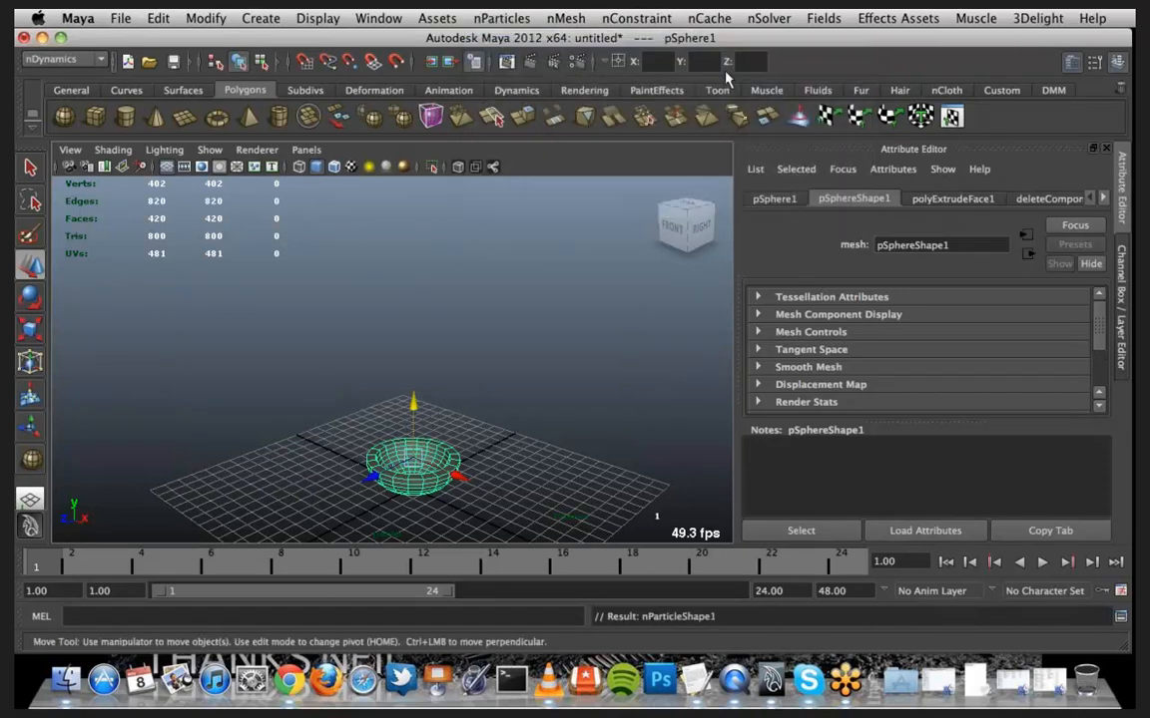
click(414, 434)
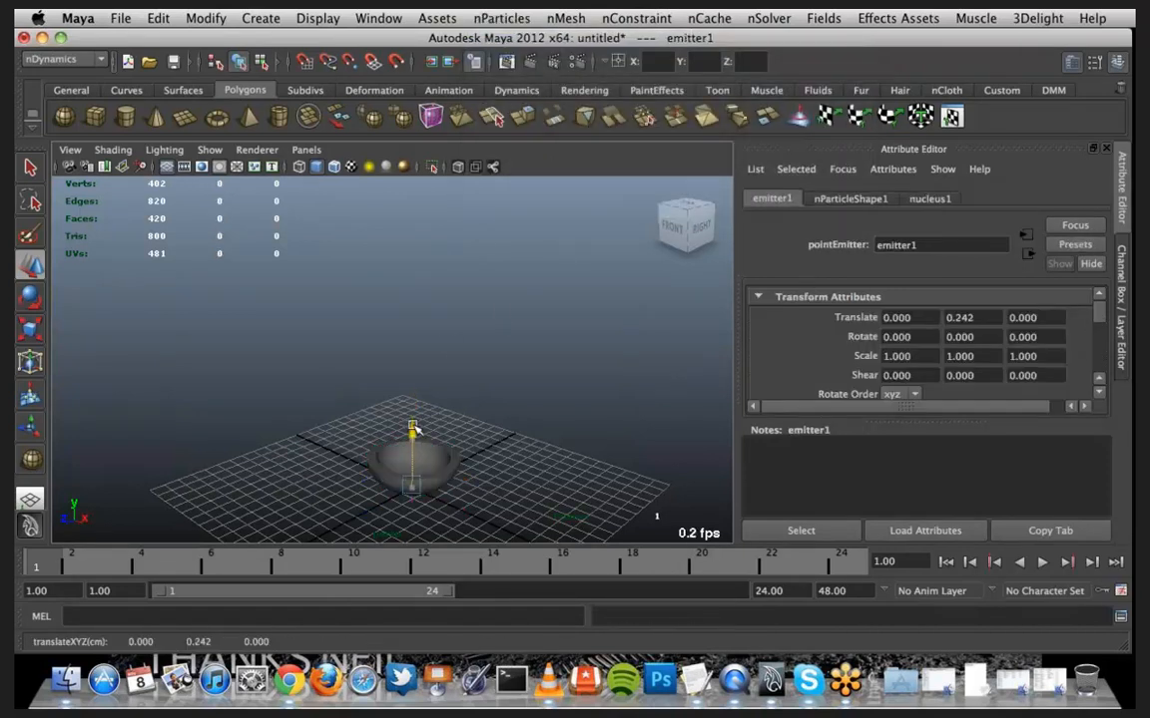
drag(414, 429, 442, 245)
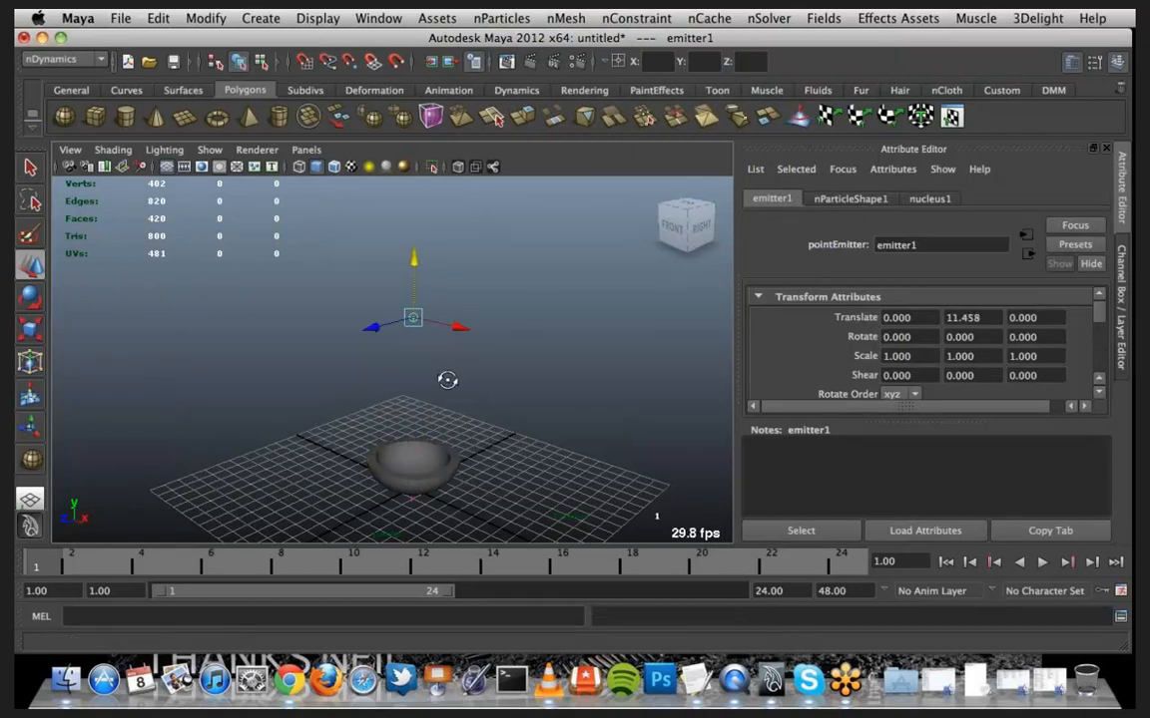
Set the end of the playback range to frame 500
alt+drag(447, 380, 444, 365)
alt+right_drag(444, 364, 422, 346)
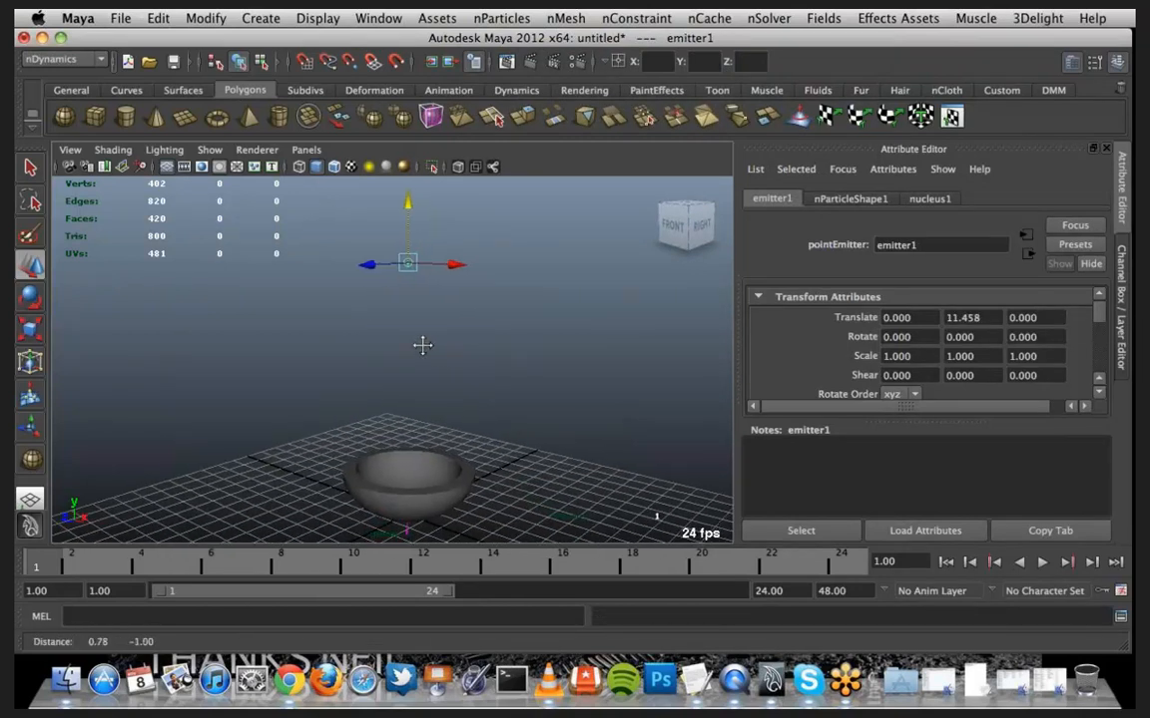
alt+middle_drag(422, 346, 405, 341)
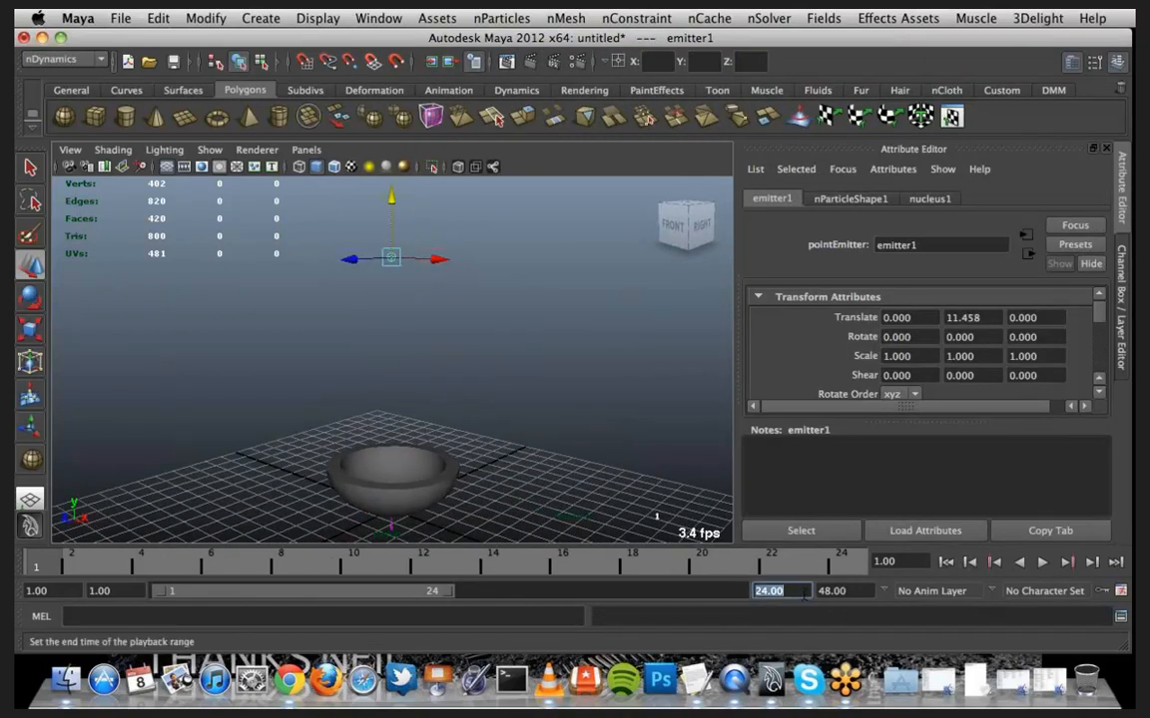
text(500)
key(Return)
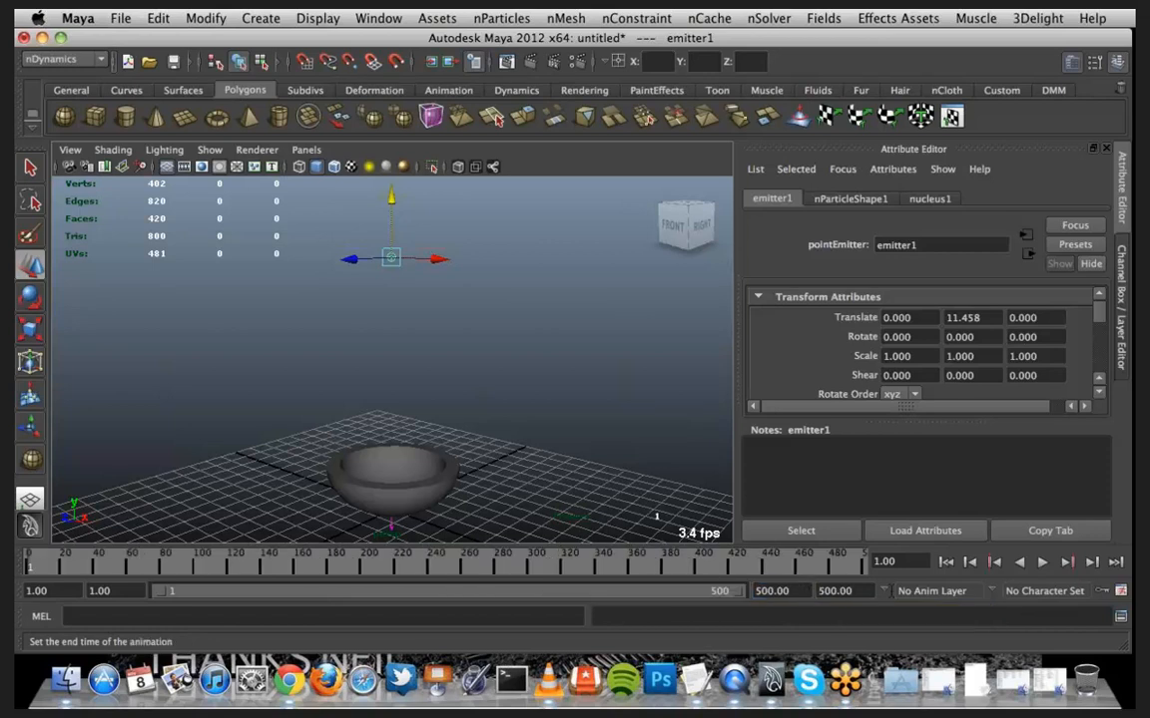
Play the emitter simulation for about 100 frames, stop it, and return to the first frame
click(1041, 563)
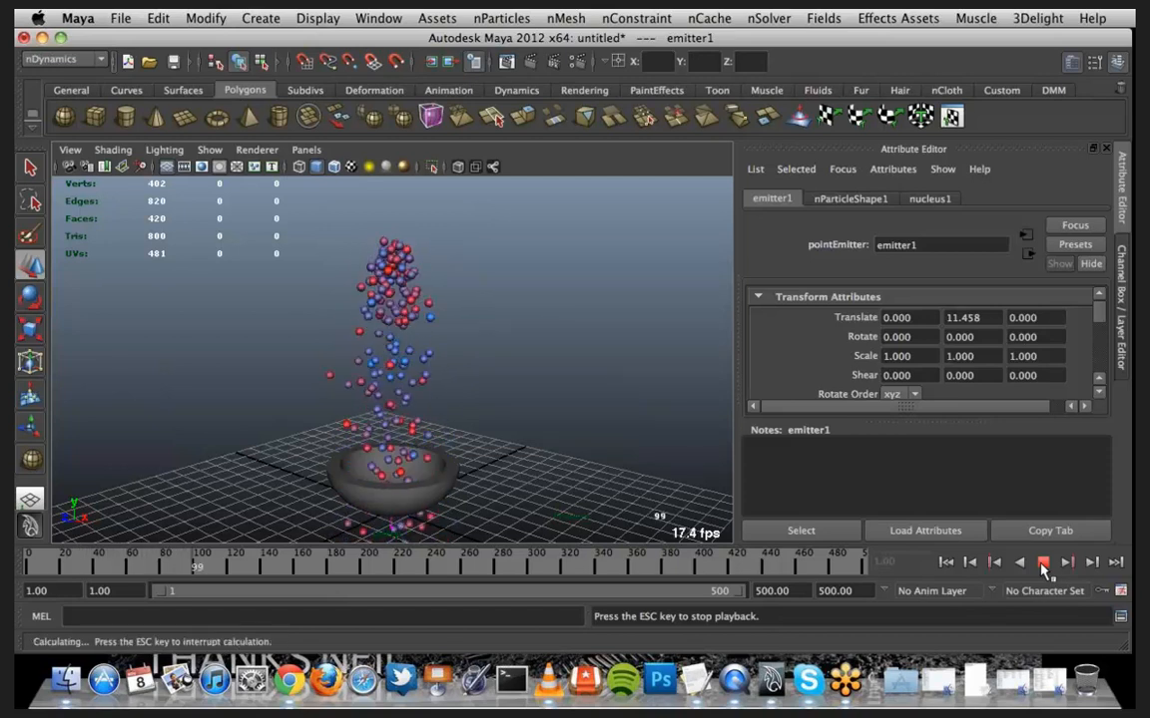
click(1043, 564)
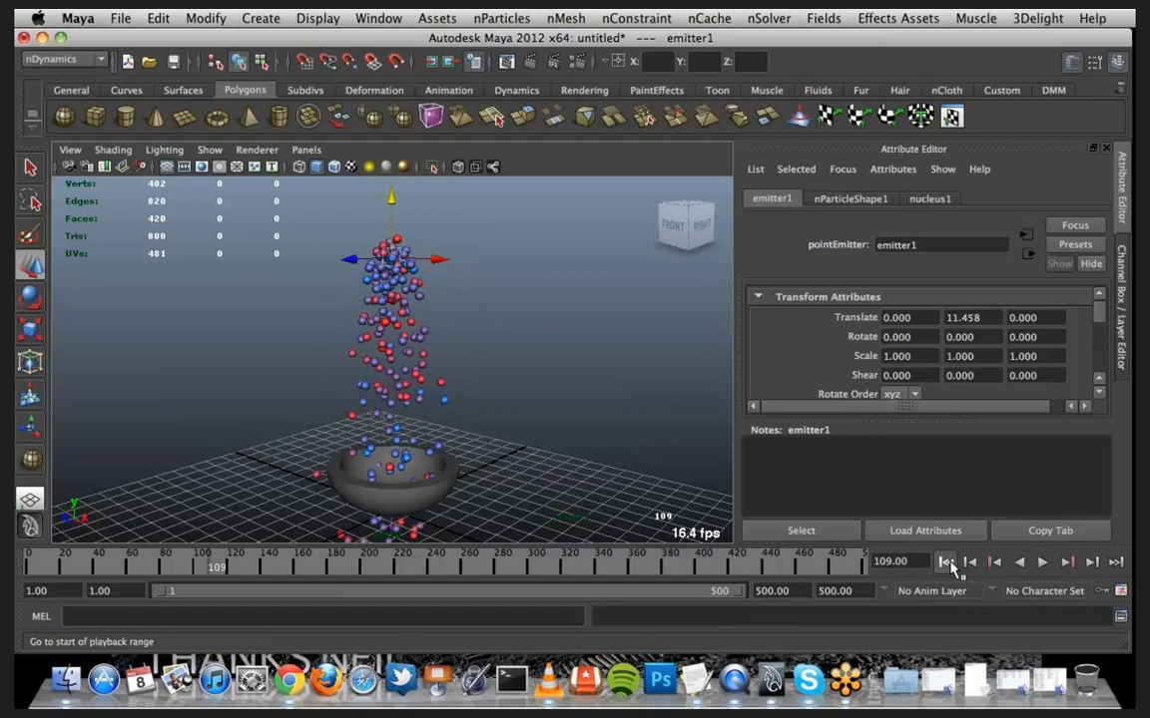
click(946, 563)
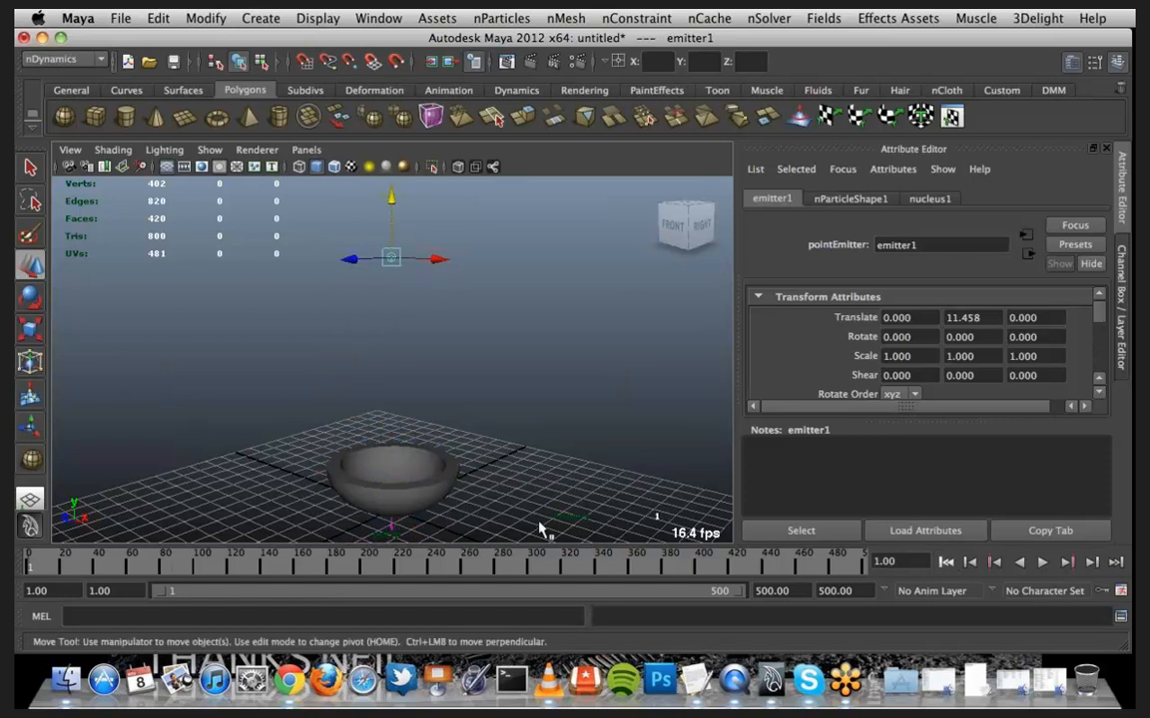
Make the bowl a passive collider for the nParticles
click(433, 491)
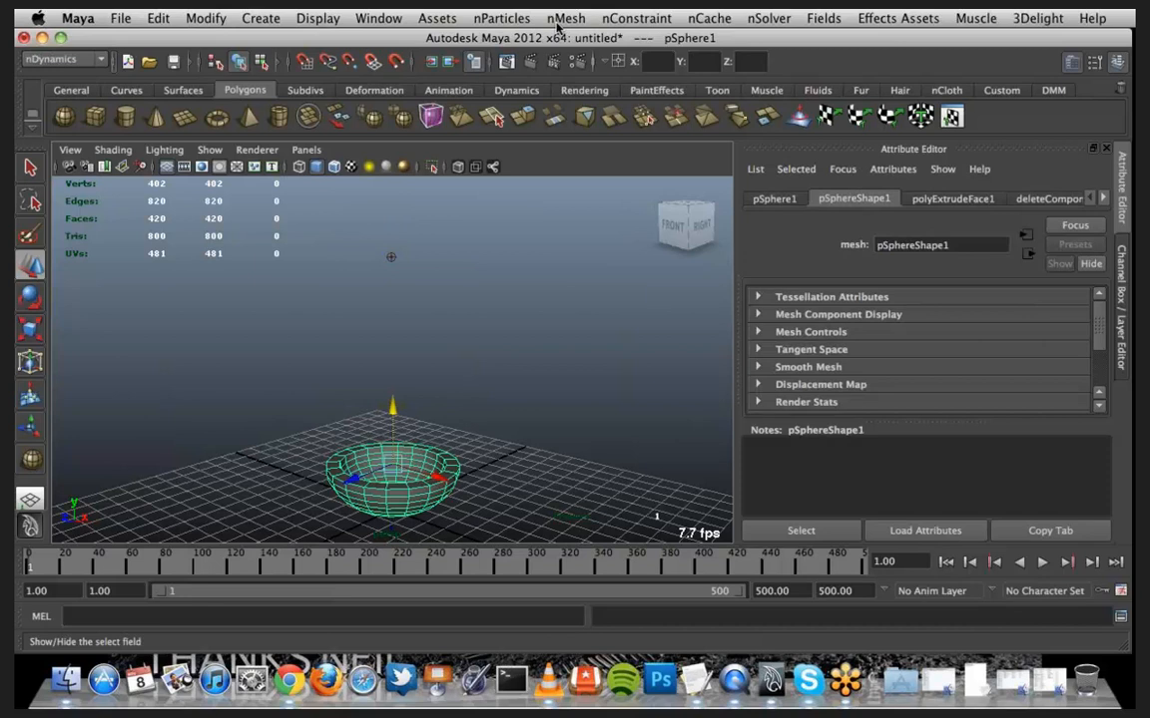
click(514, 18)
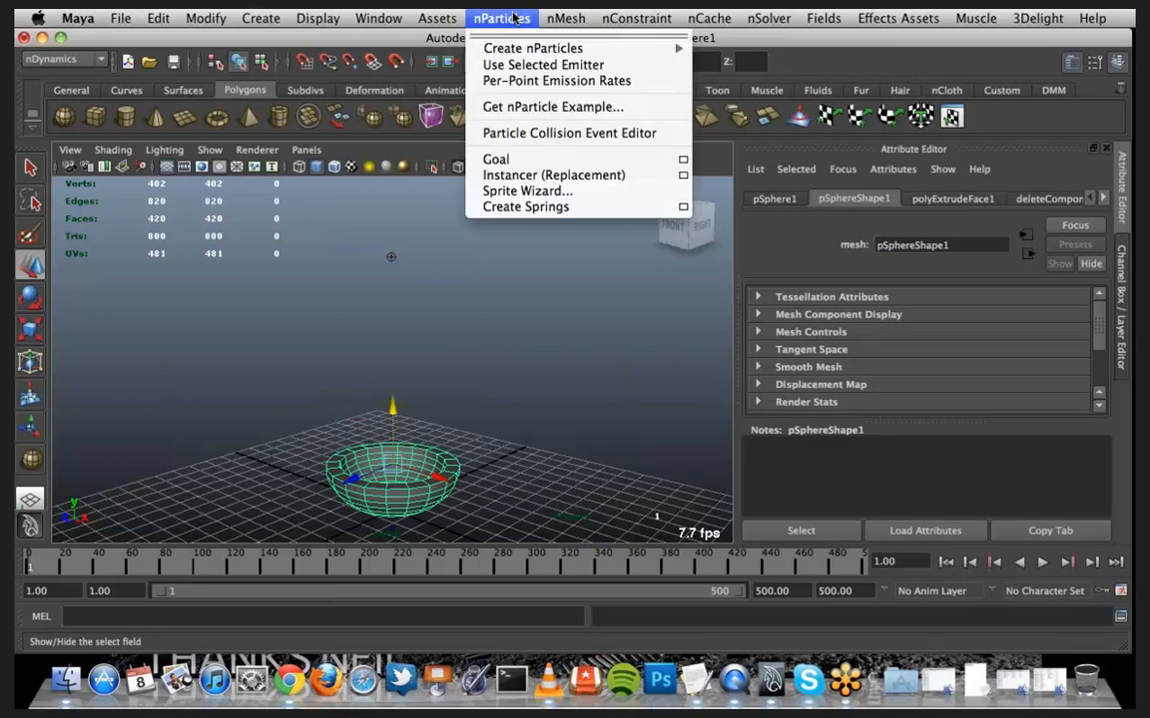
mouse_move(546, 14)
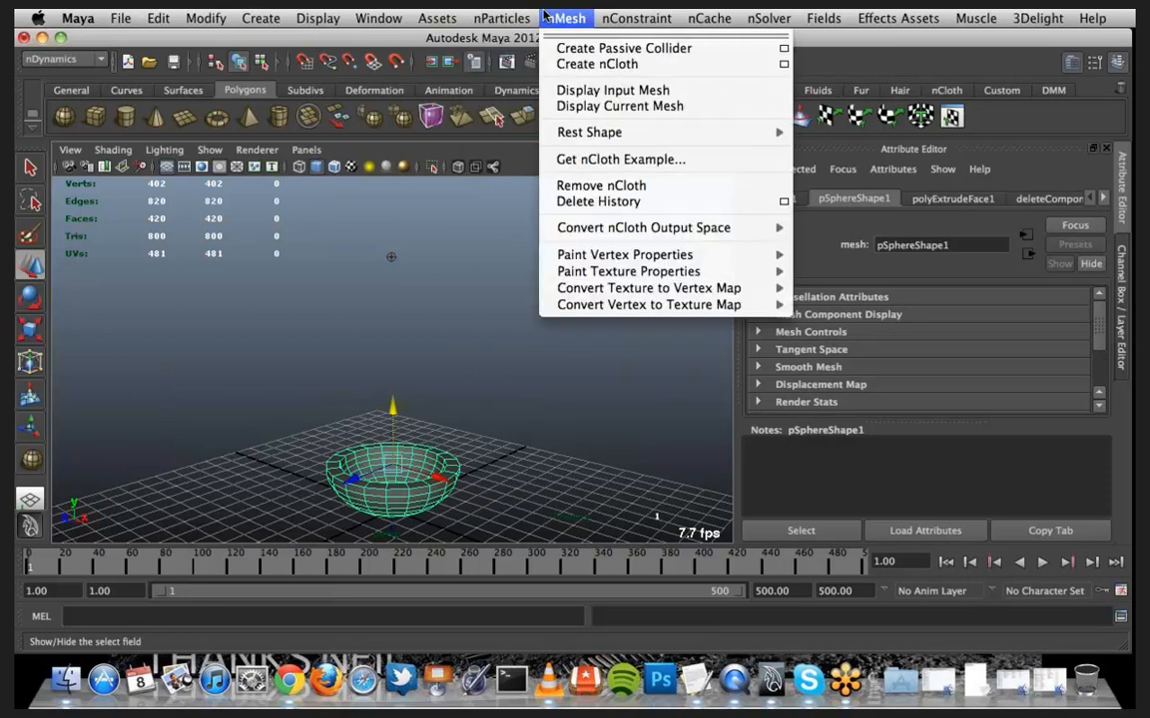
click(587, 49)
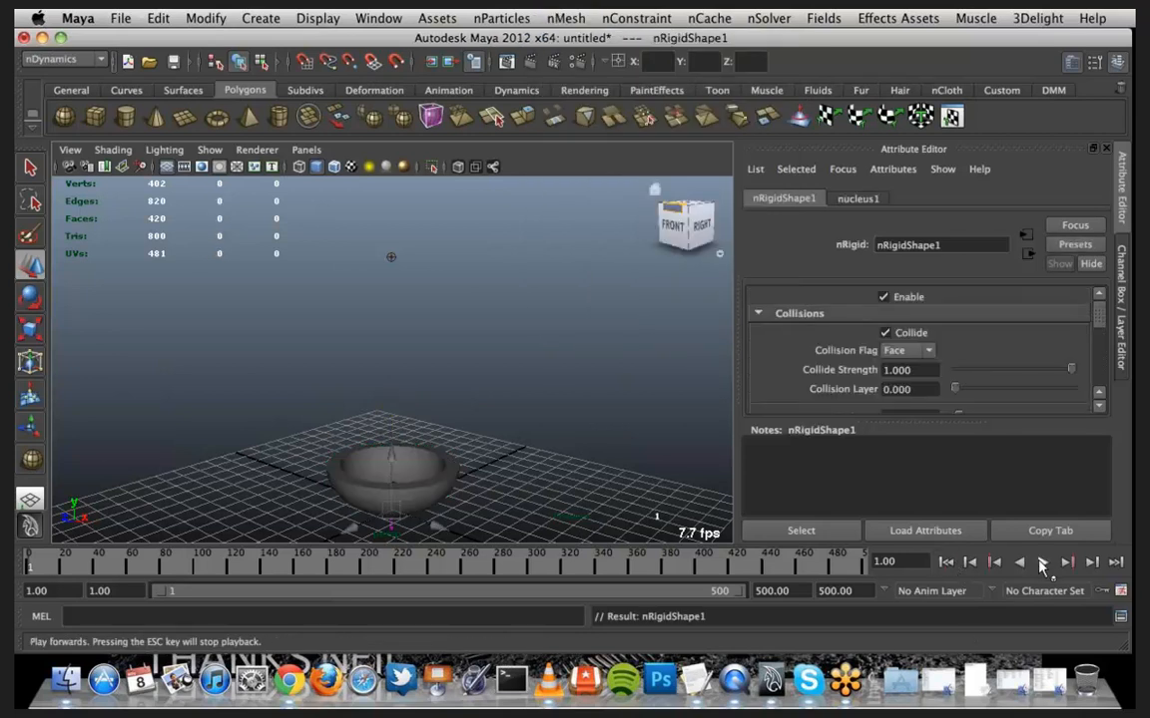
Play the simulation to frame 112 and examine from several angles how the balls collide with the bowl
click(1039, 562)
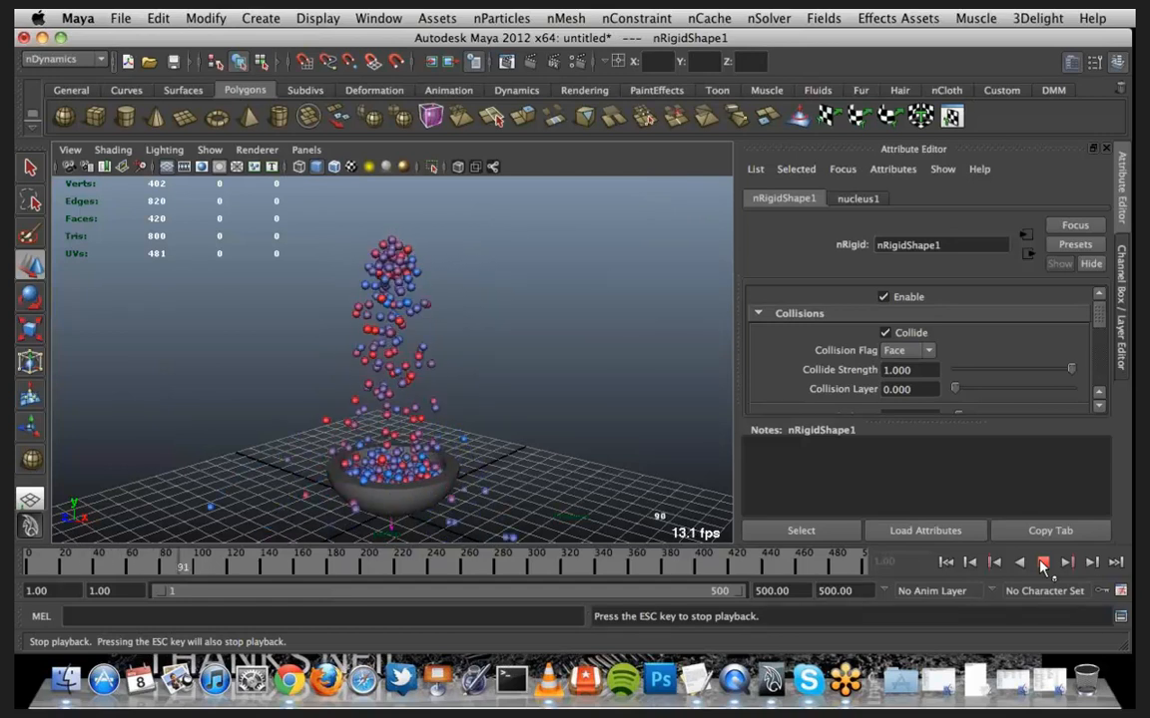
click(1042, 565)
alt+drag(538, 389, 495, 389)
alt+middle_drag(495, 389, 513, 411)
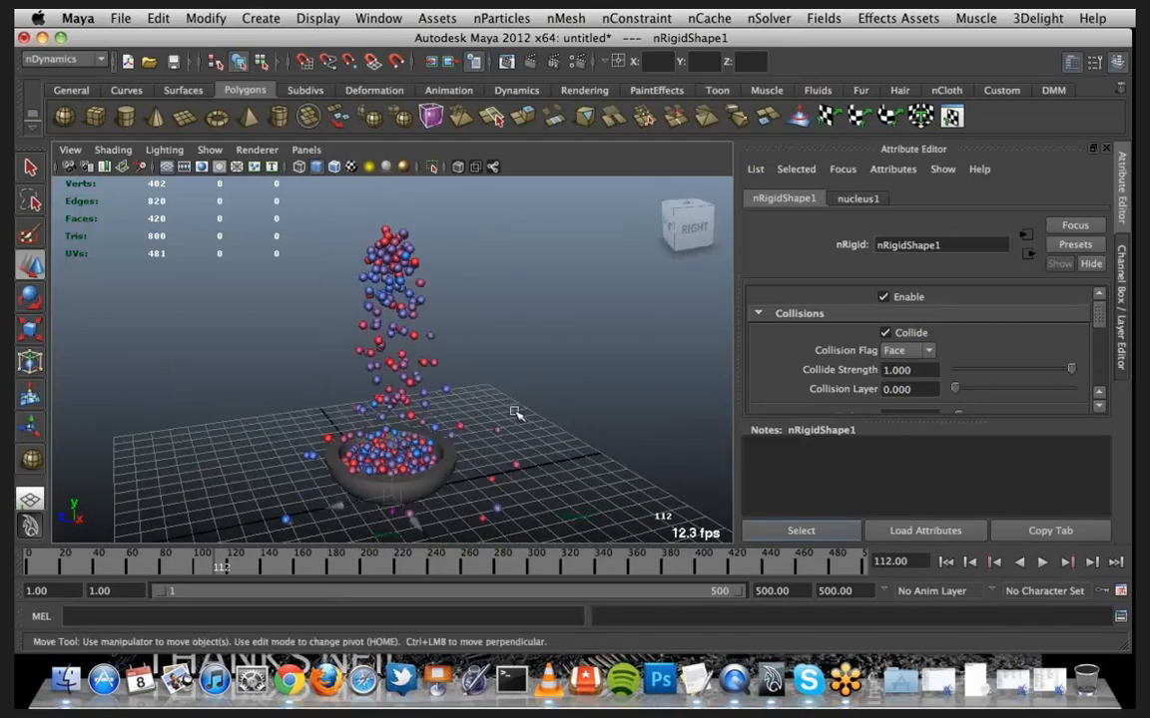
alt+drag(504, 412, 535, 405)
alt+middle_drag(528, 405, 529, 395)
alt+drag(529, 394, 545, 423)
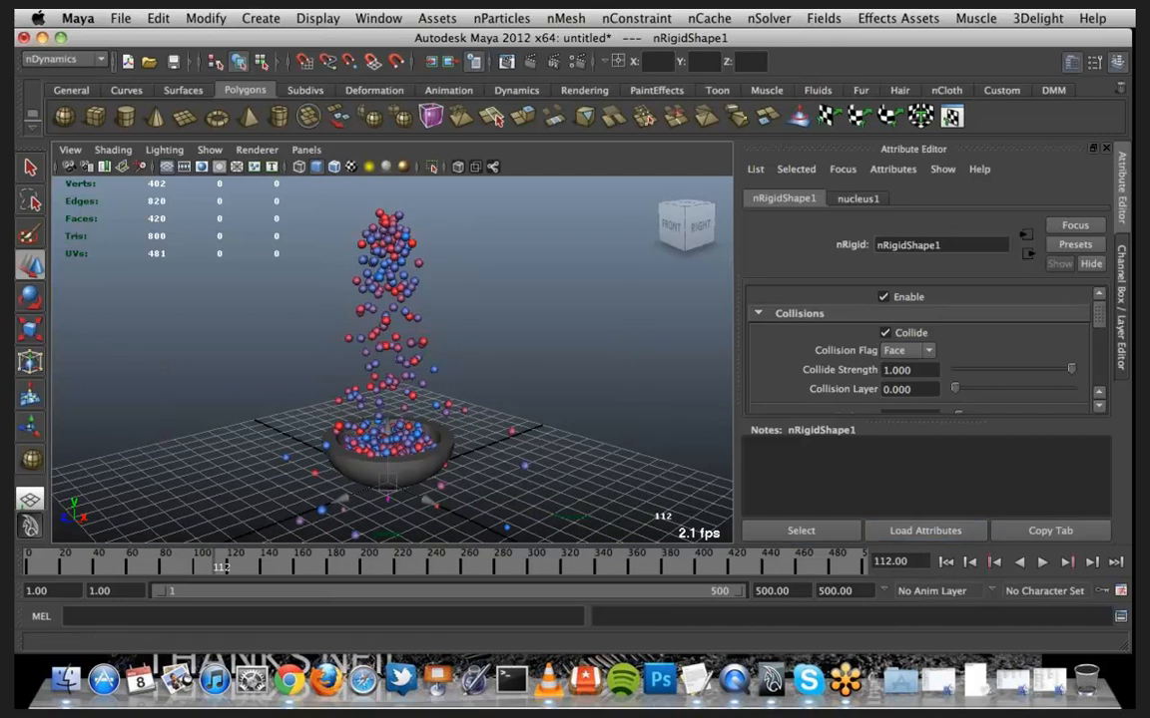
key(super+Tab)
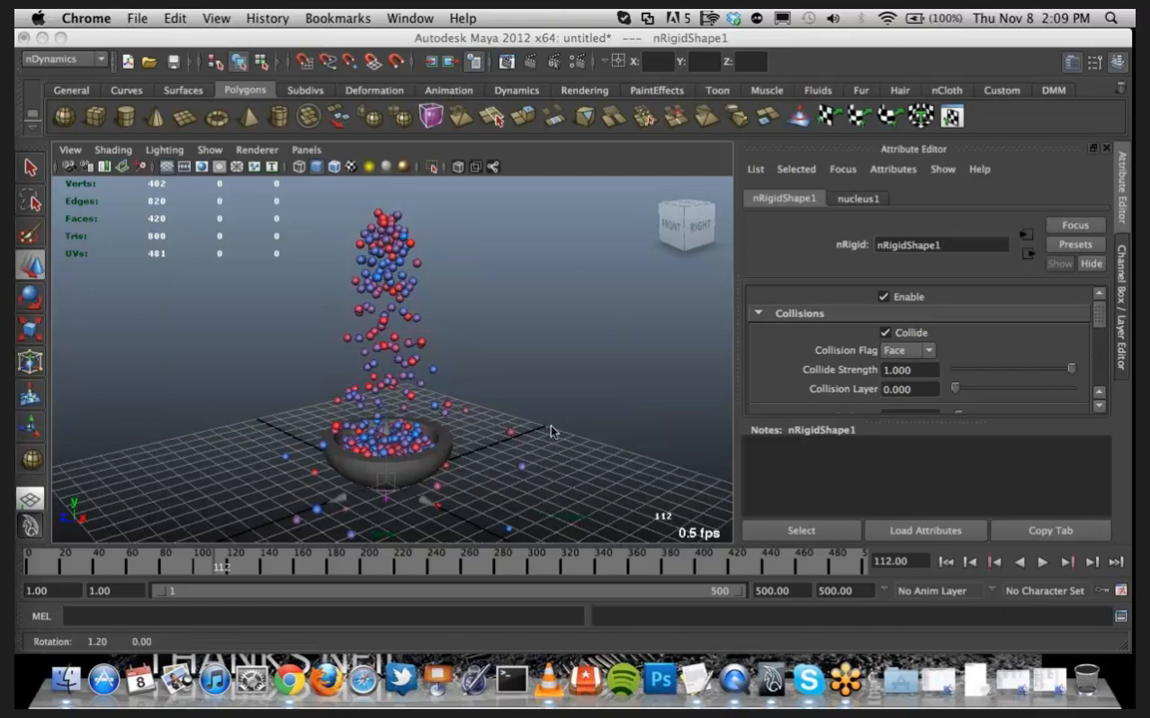
Play the simulation again from the start and stop it at frame 70
click(1042, 563)
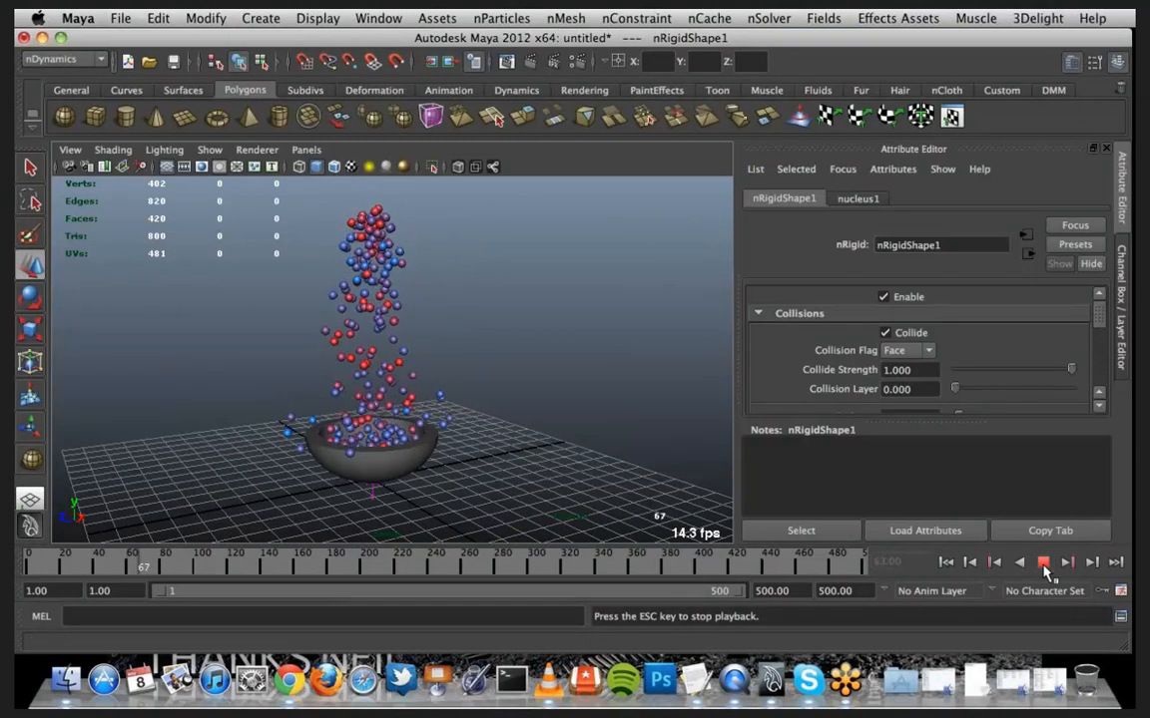
click(1041, 563)
alt+drag(565, 385, 371, 311)
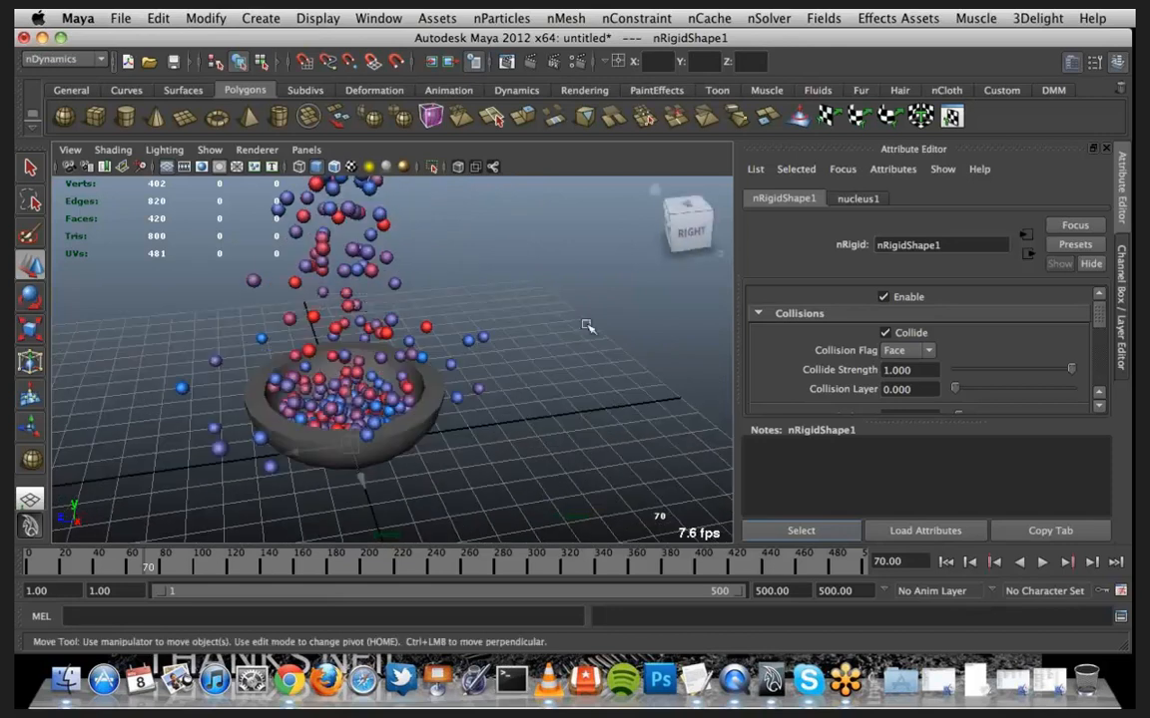
click(370, 309)
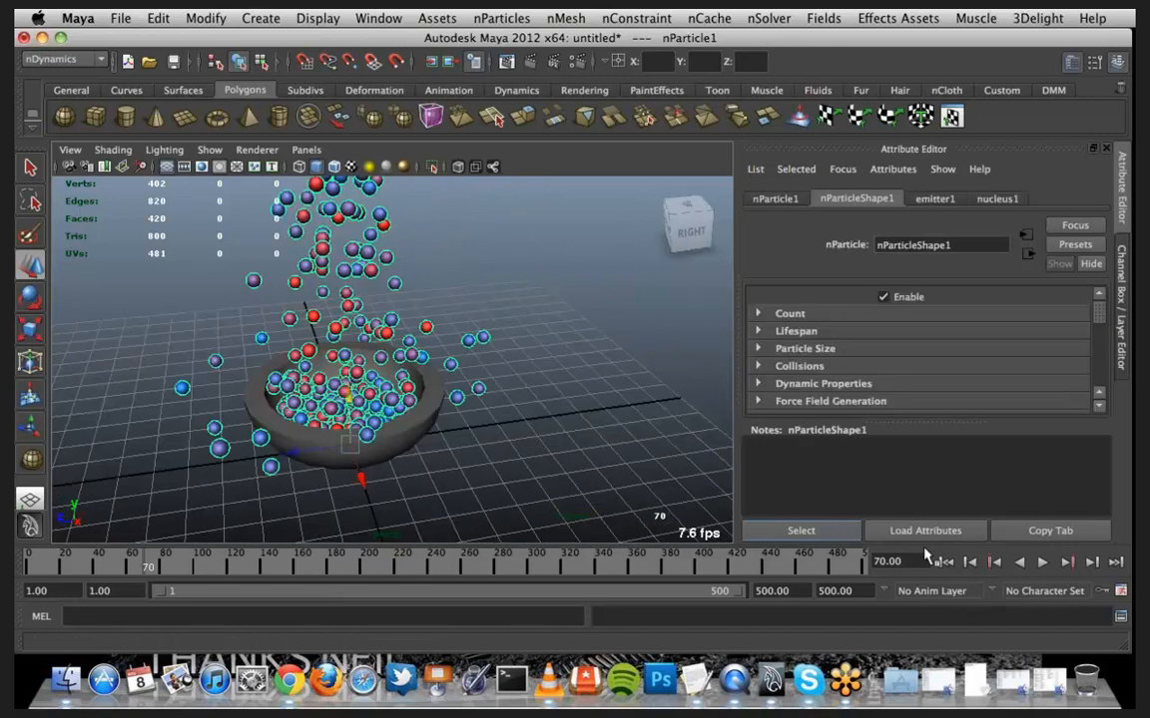
click(765, 18)
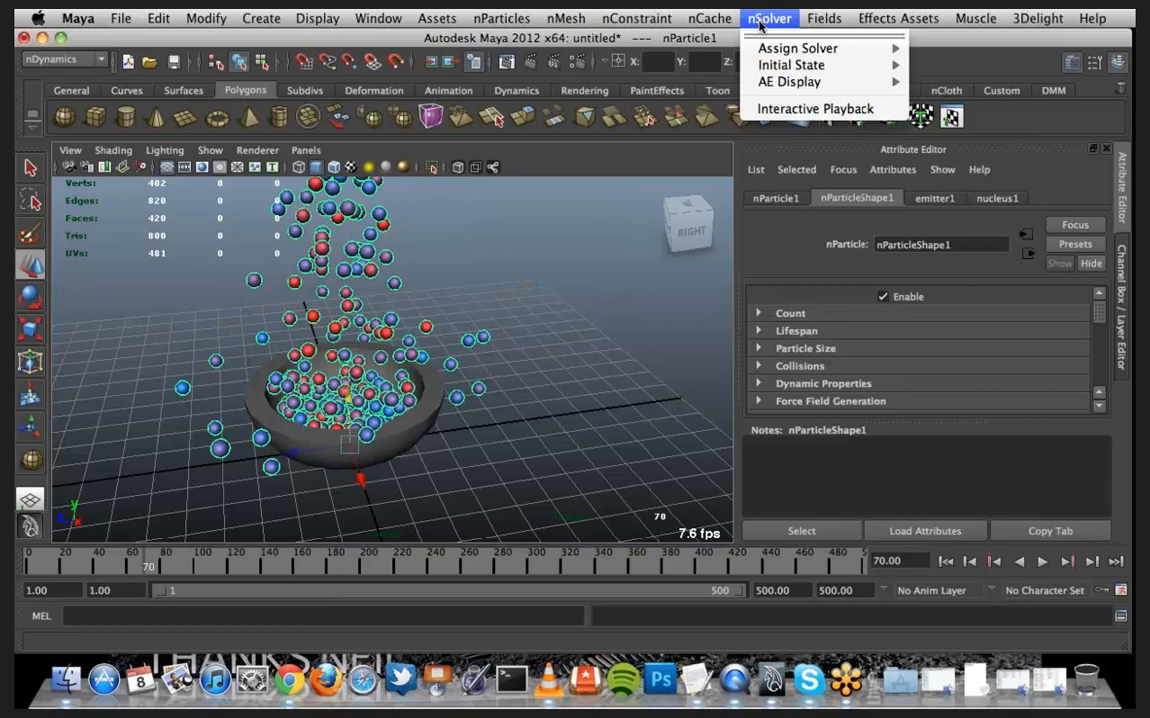
mouse_move(710, 18)
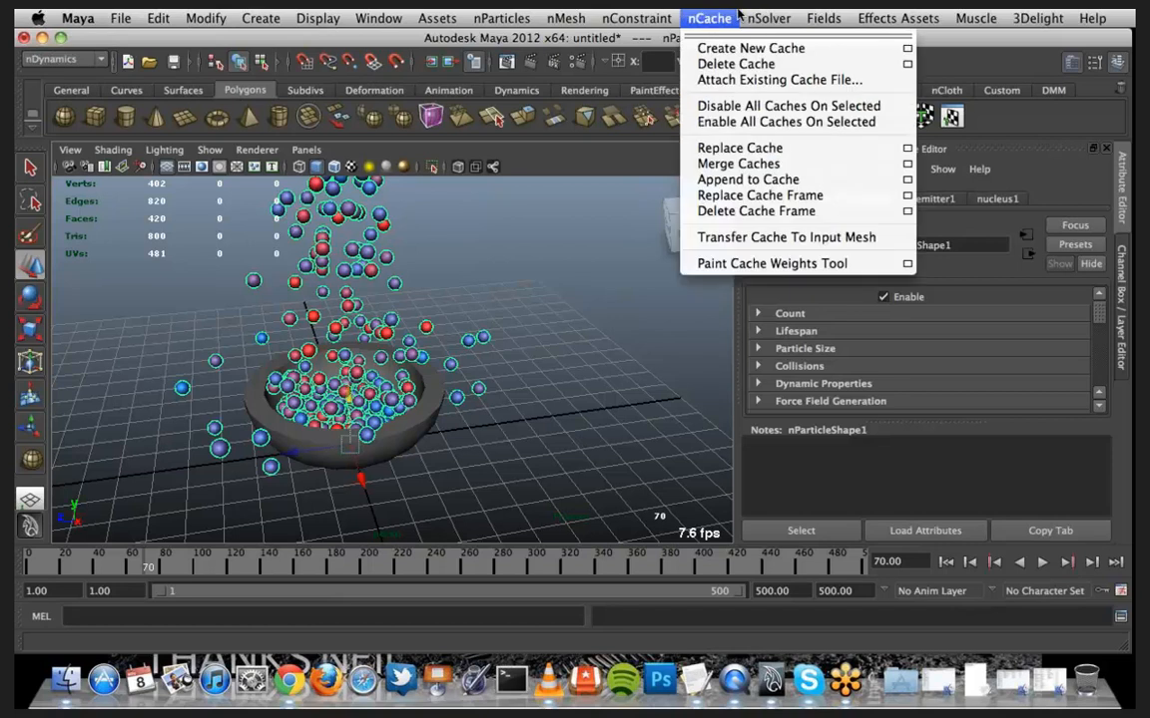
click(584, 340)
click(544, 405)
alt+drag(544, 406, 559, 393)
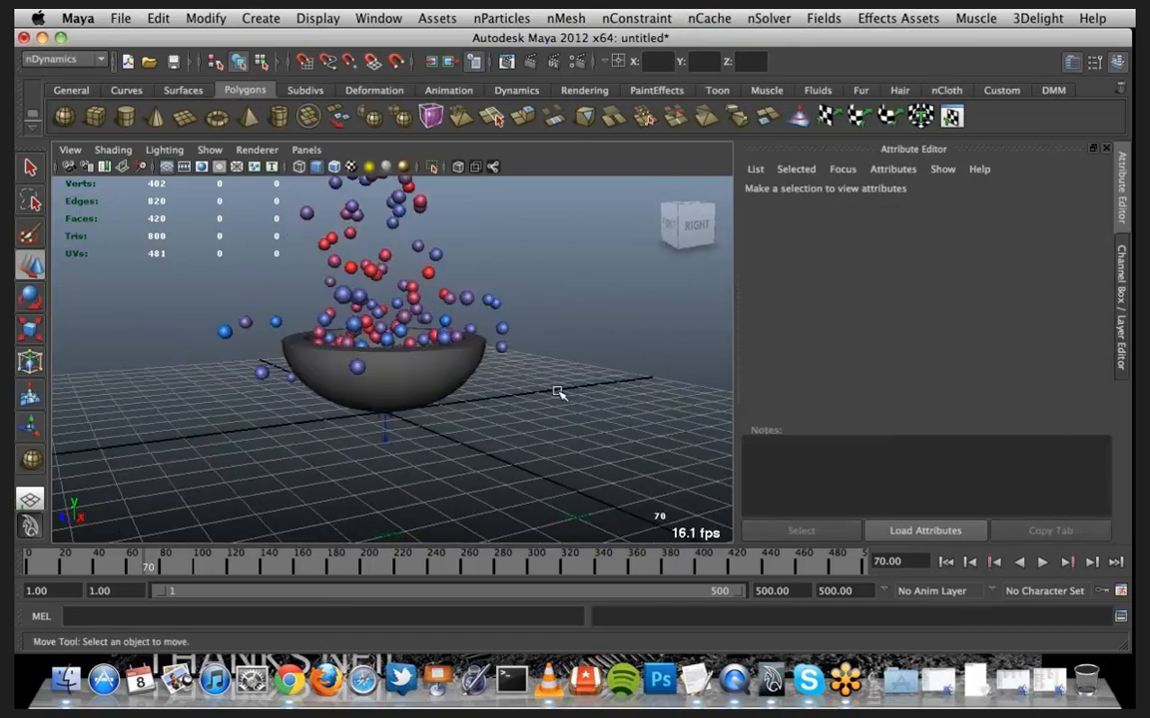
alt+middle_drag(559, 392, 524, 431)
alt+drag(524, 431, 491, 450)
Select the nParticles and set their initial state from the current frame
click(340, 273)
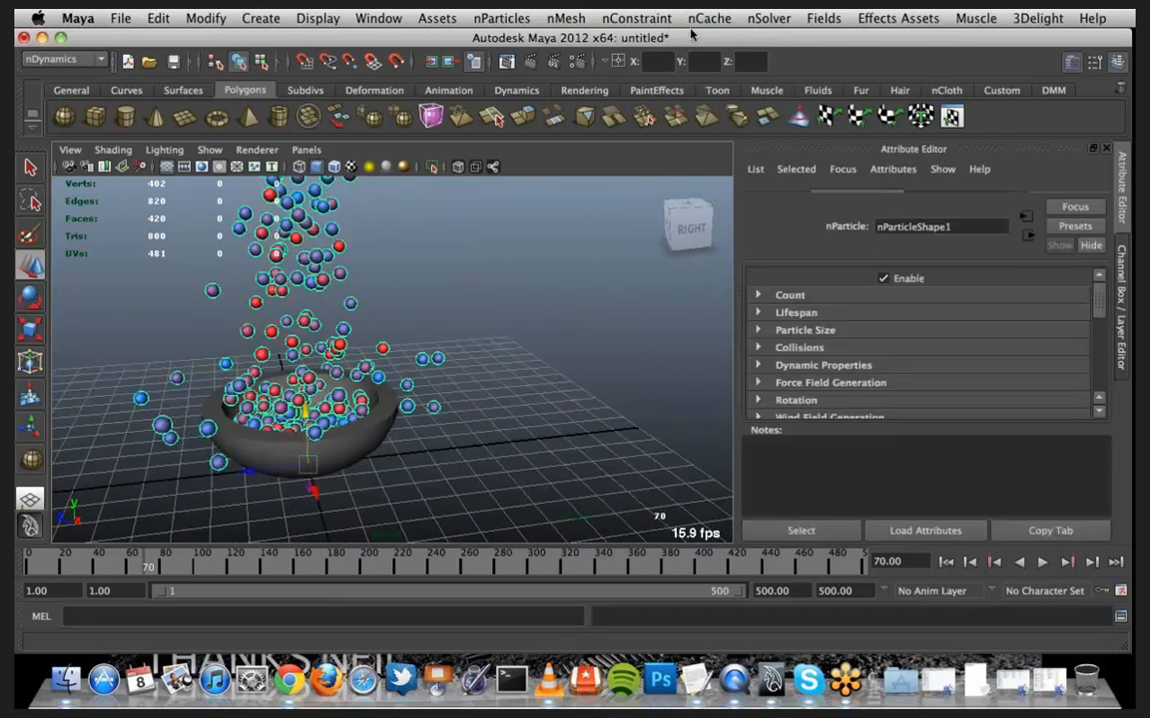
click(768, 18)
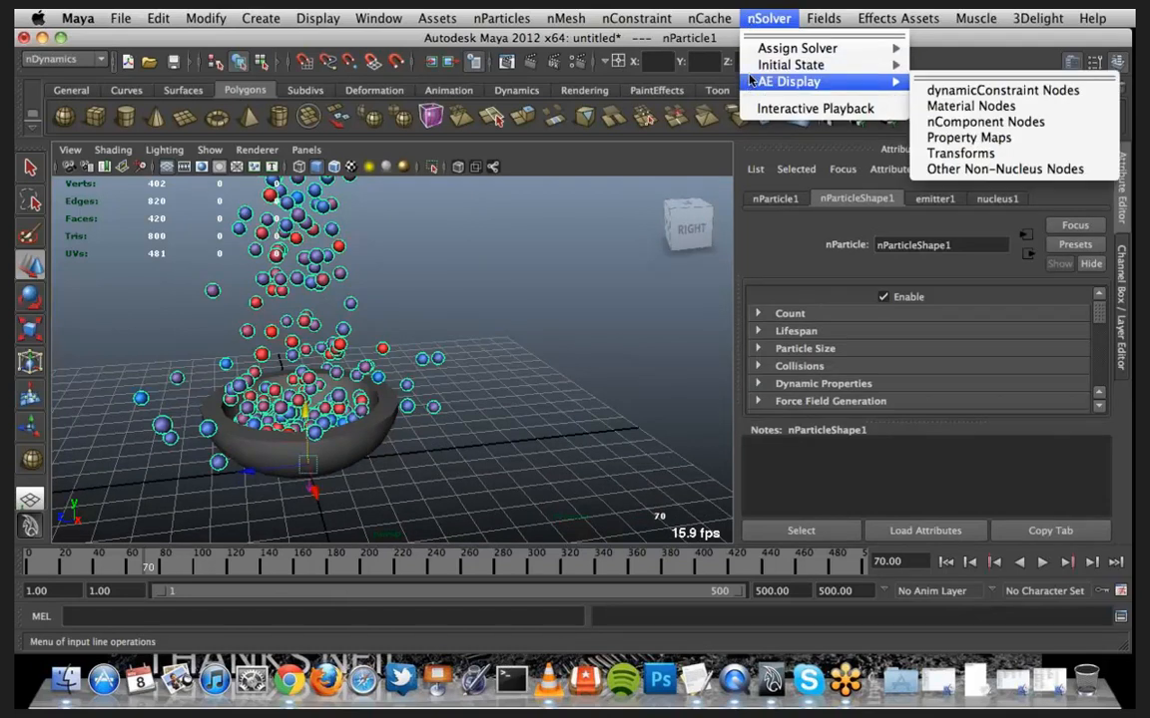
mouse_move(788, 65)
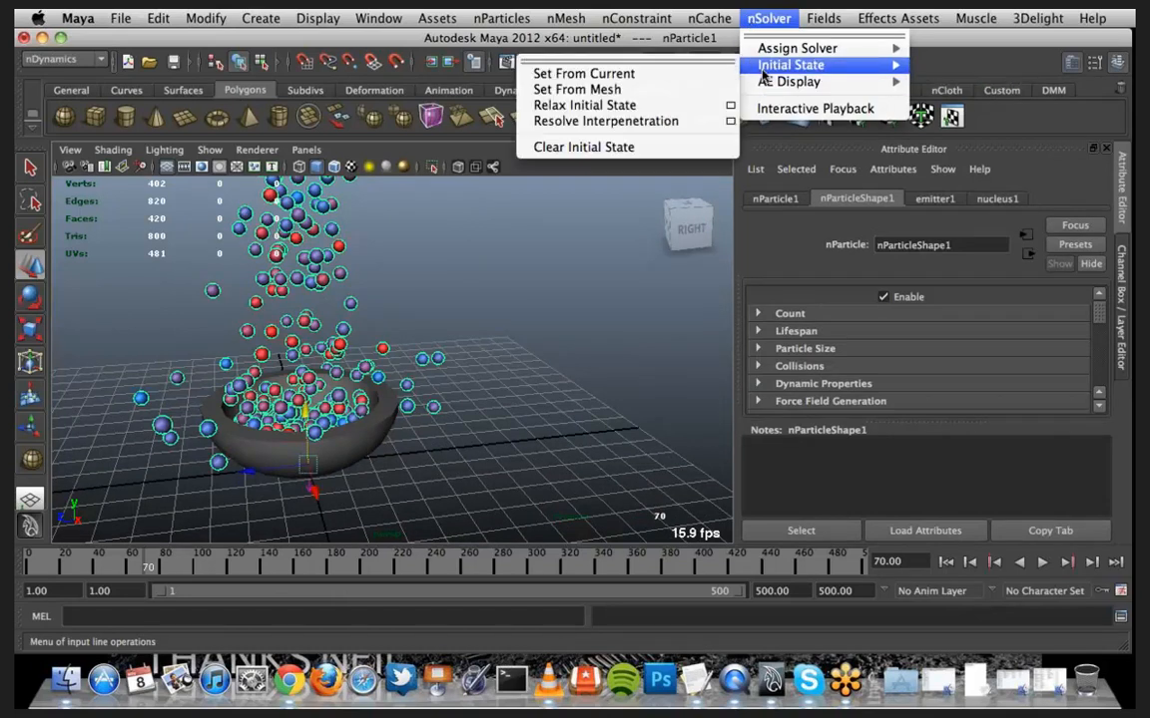
click(639, 78)
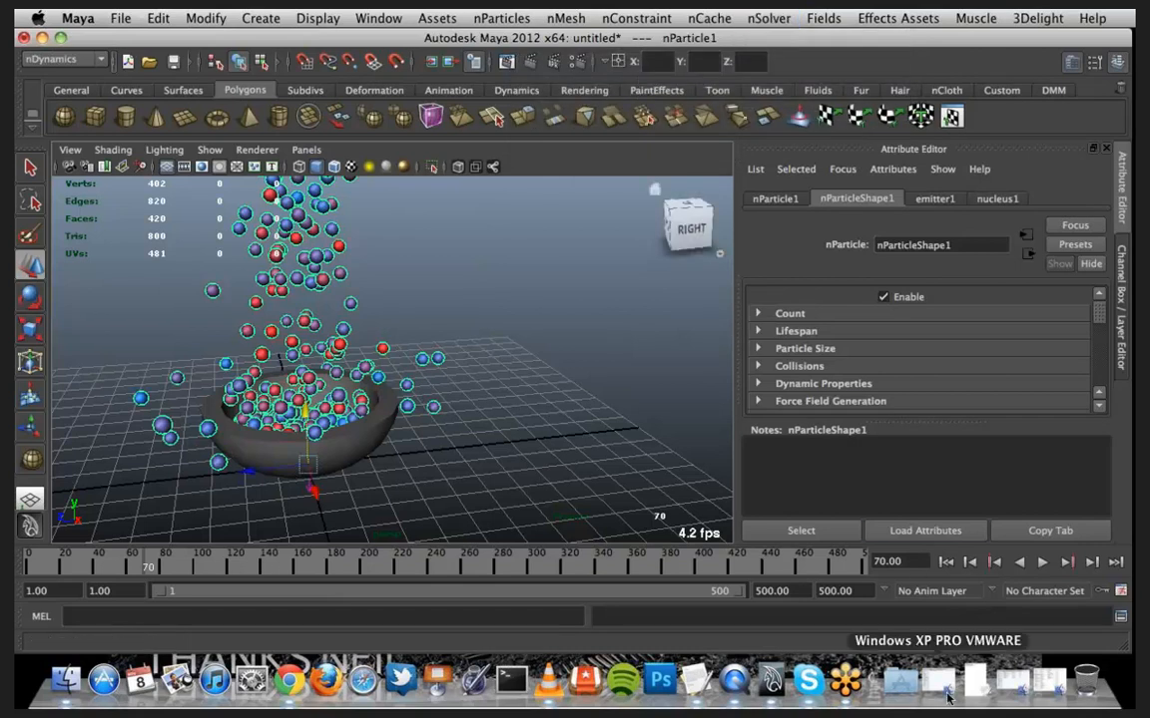
Return to the first frame and briefly play the simulation to check the particles' new initial state
click(945, 563)
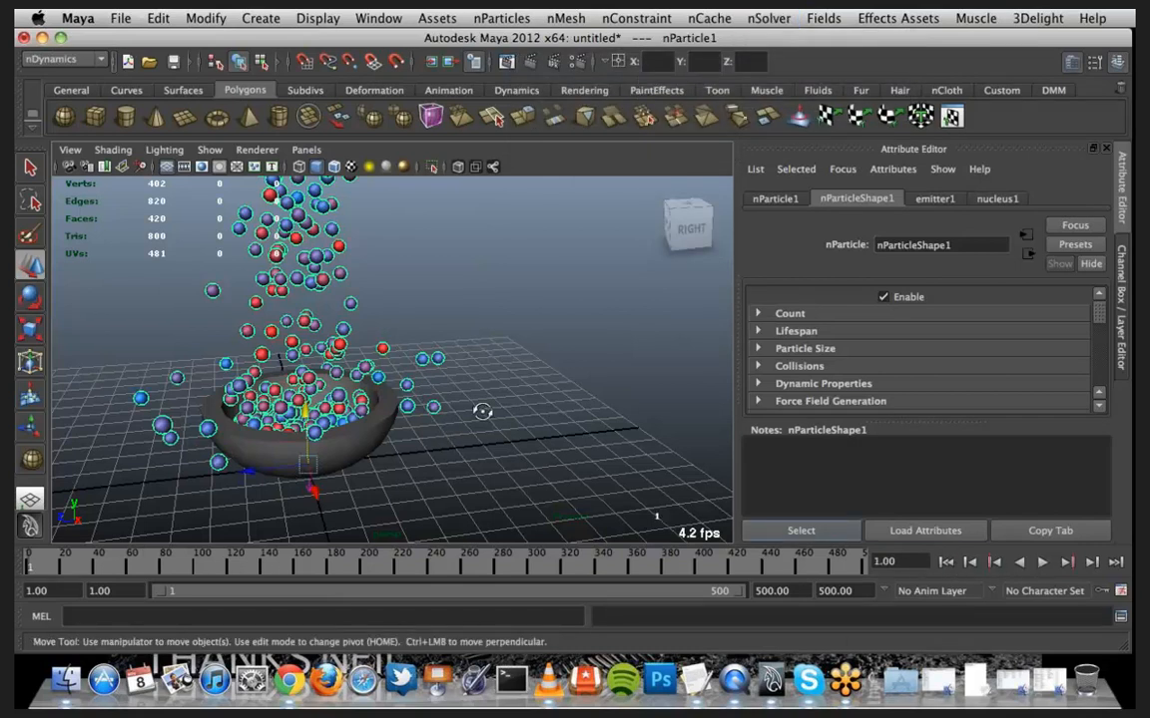
alt+drag(482, 412, 449, 394)
click(1042, 563)
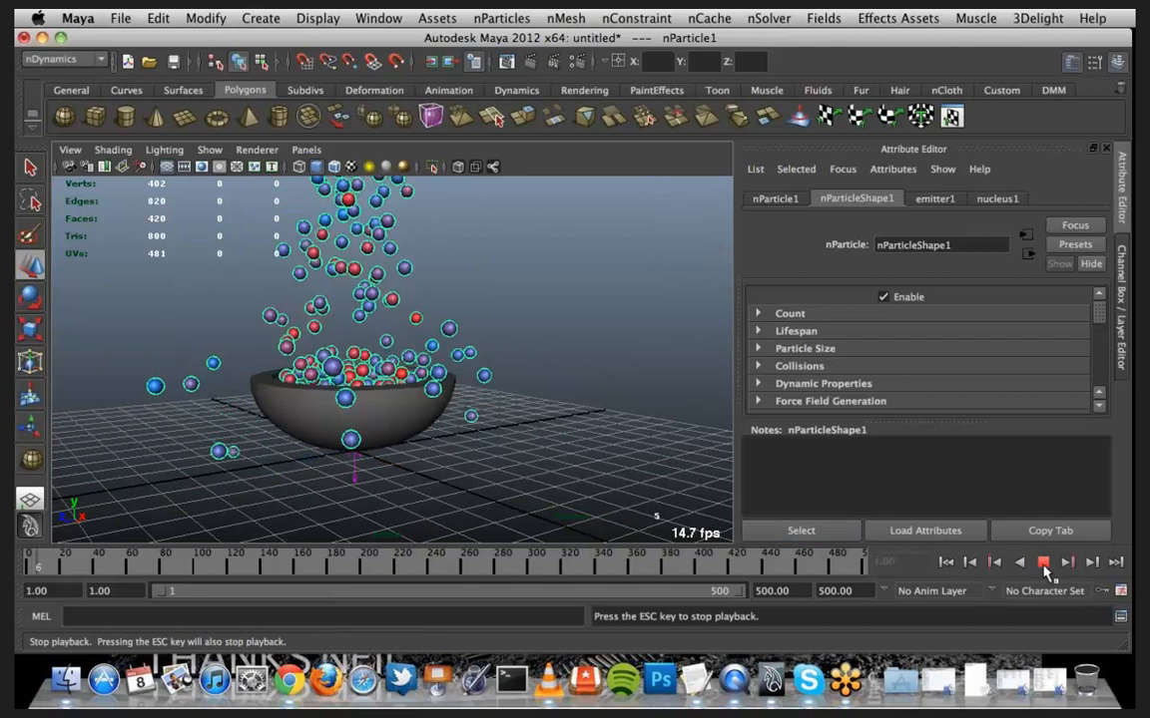
click(1042, 563)
alt+drag(619, 409, 509, 427)
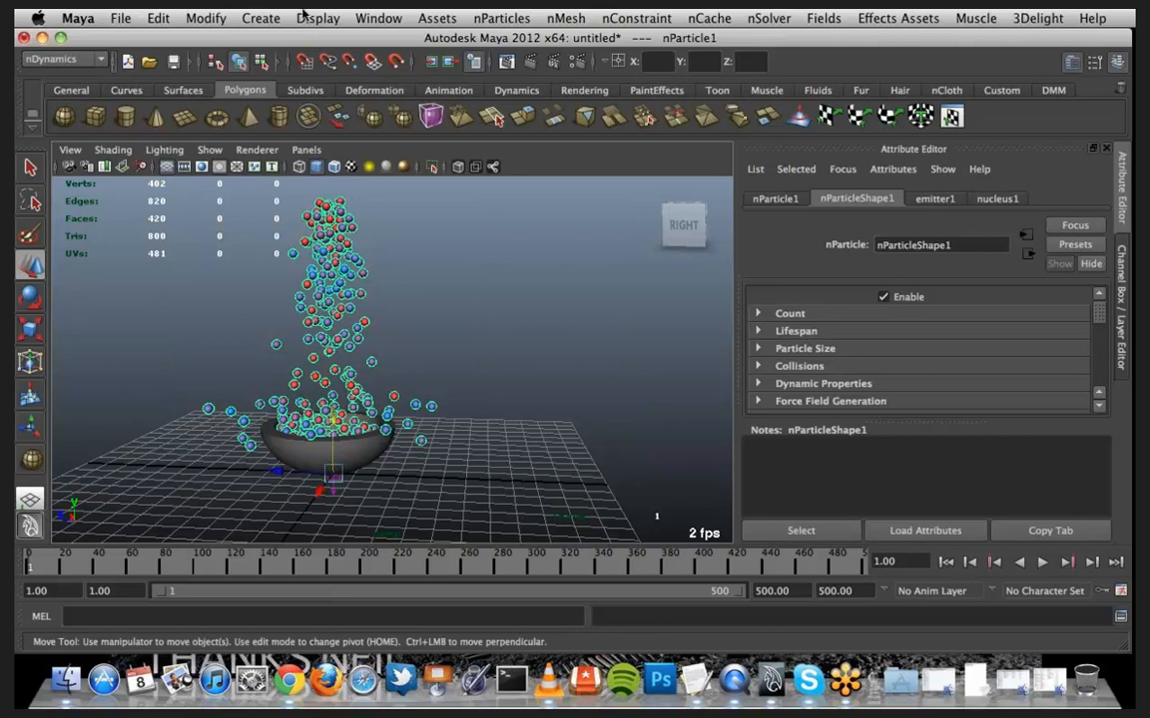
Open the Outliner, select emitter1 and bring its Basic Emitter Attributes into view
click(378, 18)
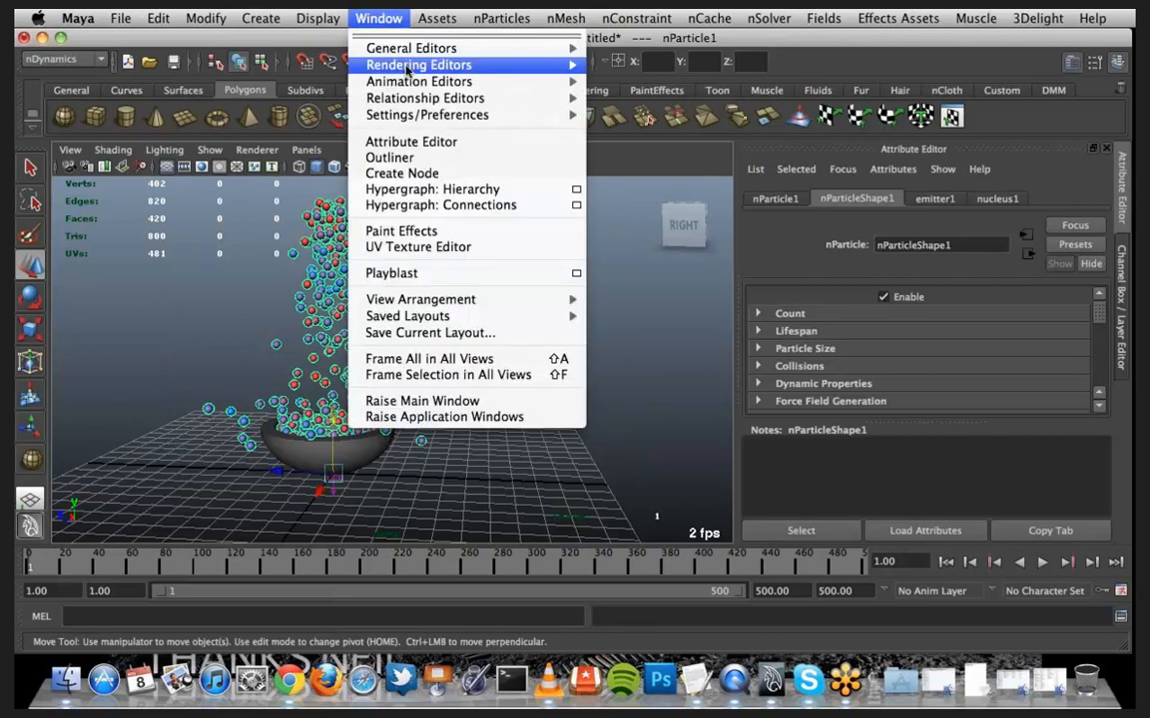
click(404, 160)
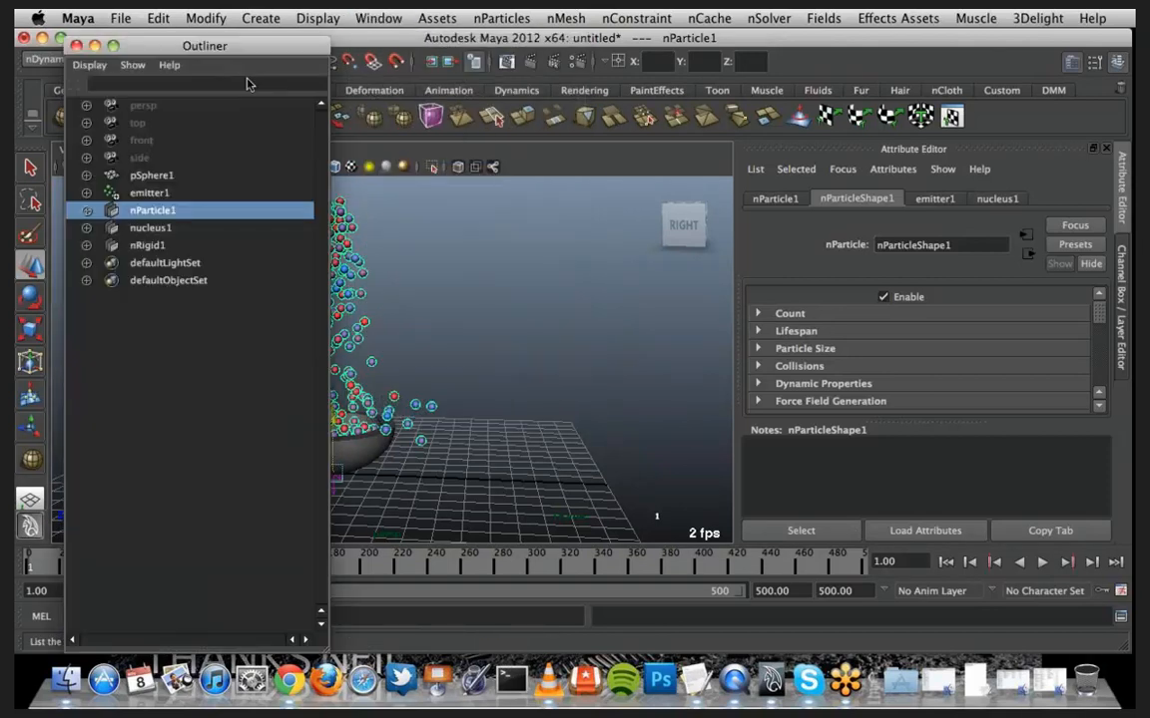
drag(235, 52, 178, 43)
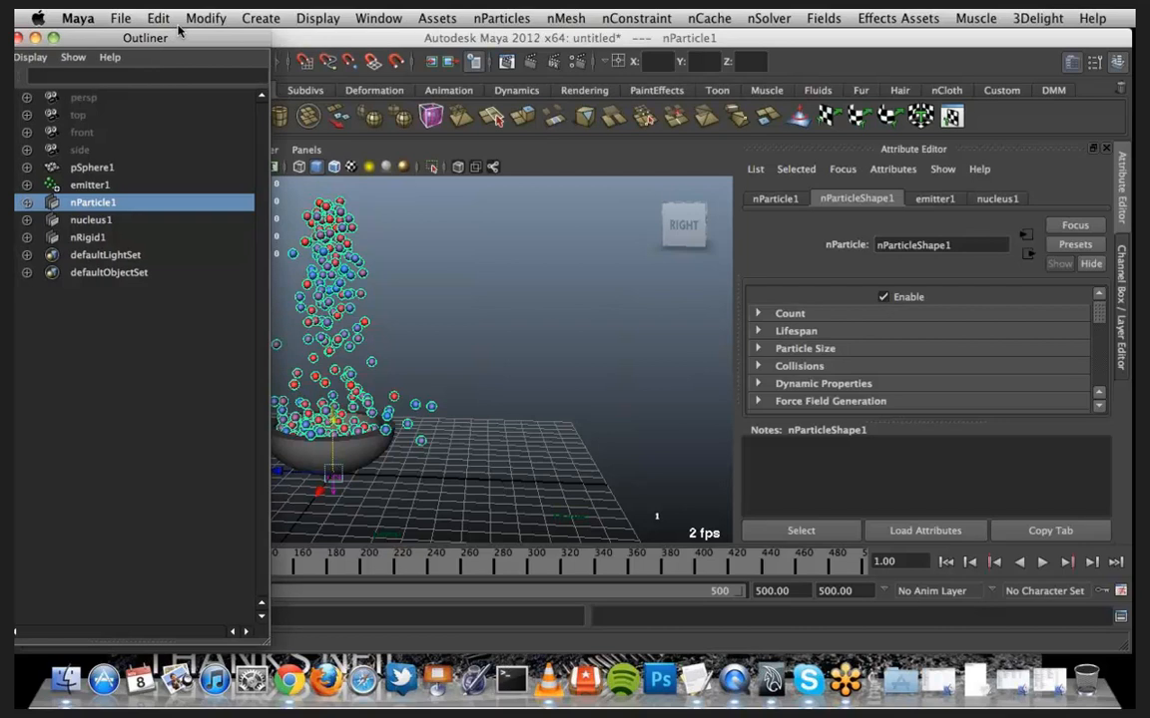
click(96, 190)
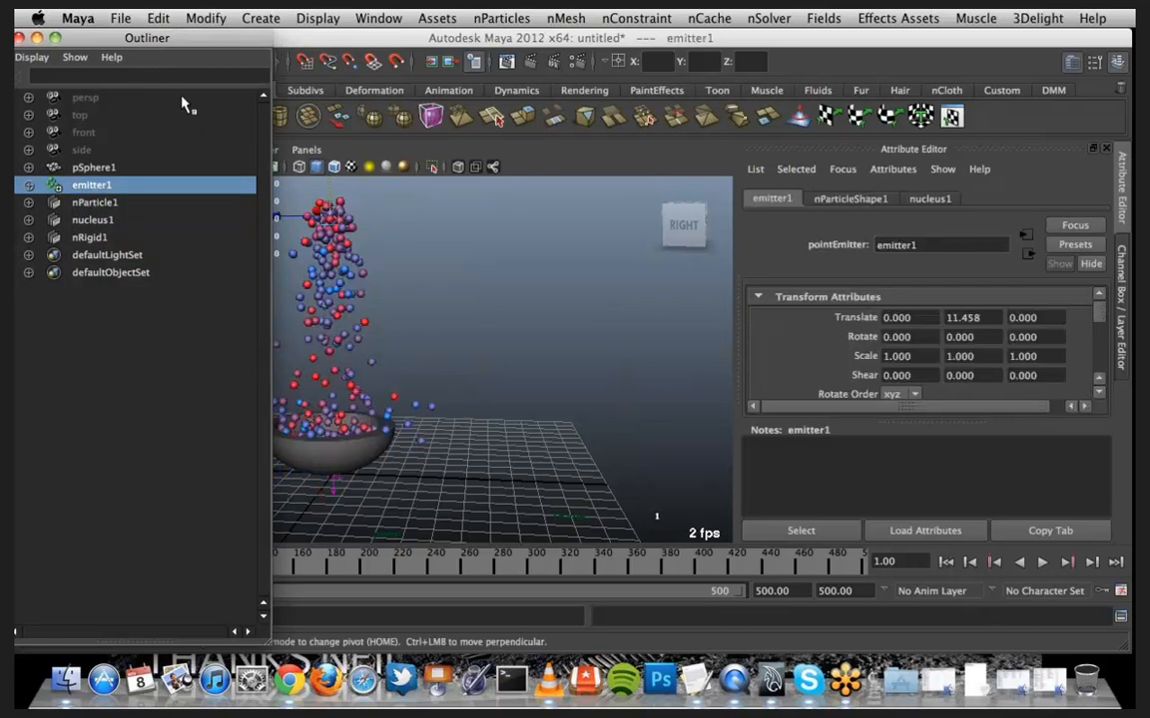
drag(172, 39, 649, 54)
scroll(802, 374, down, 3)
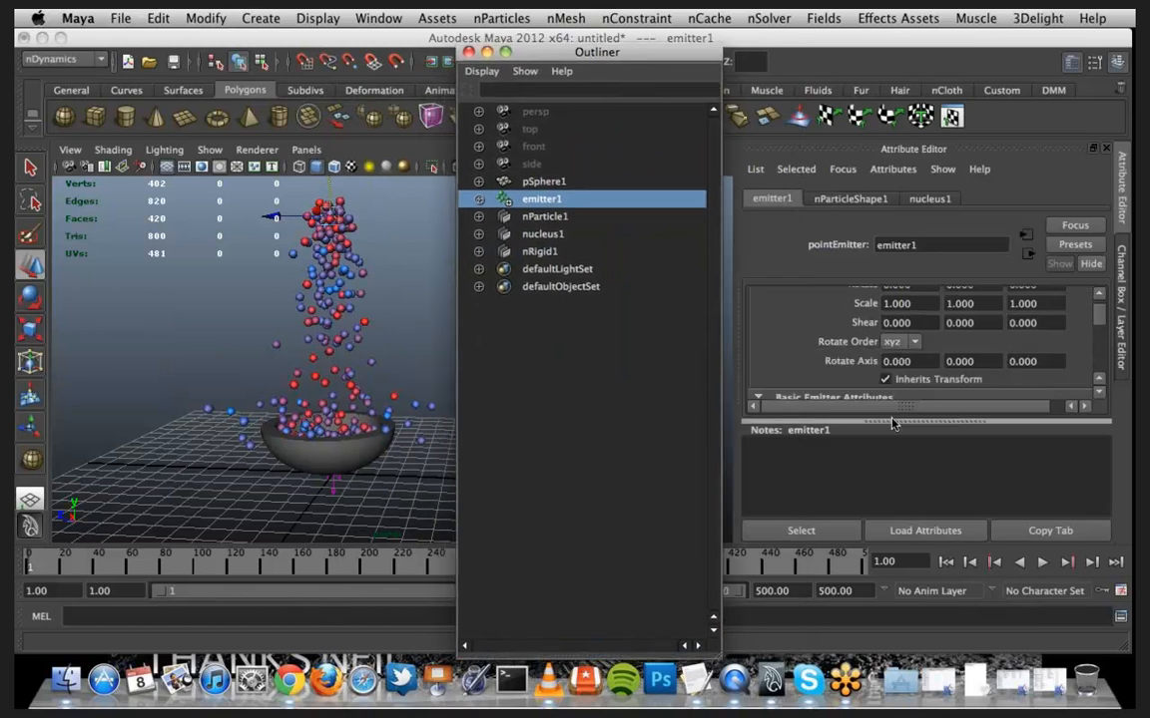
click(893, 424)
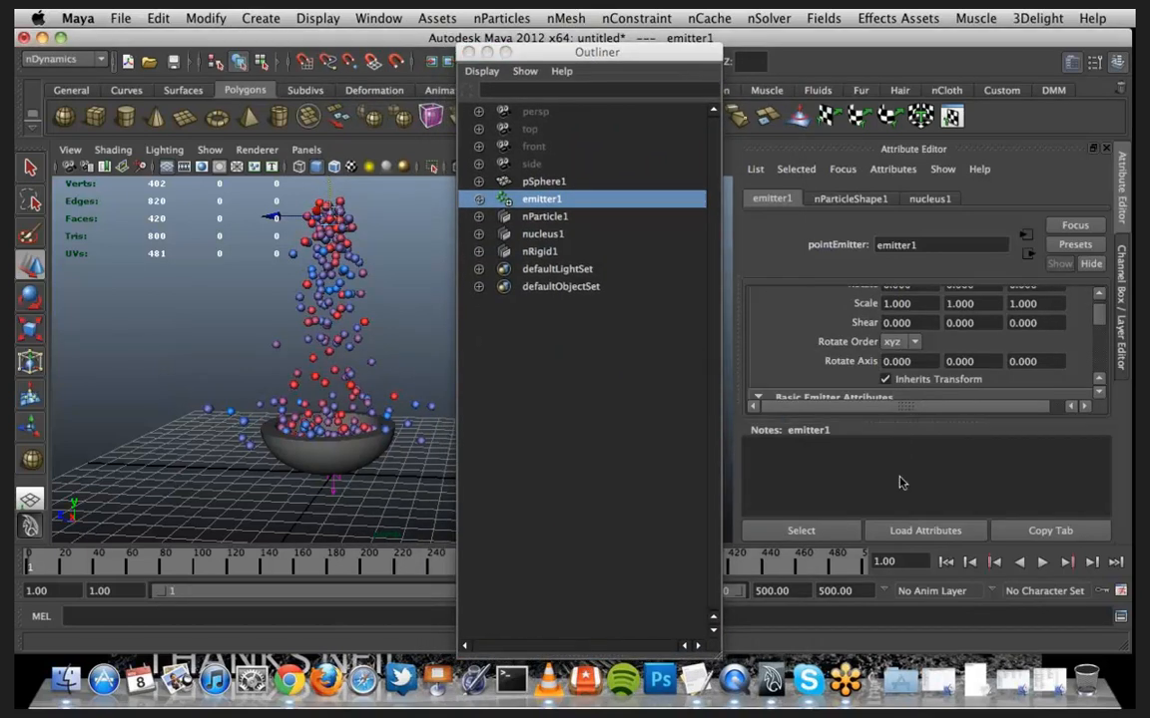
drag(898, 416, 898, 511)
scroll(958, 399, up, 1)
scroll(983, 402, down, 2)
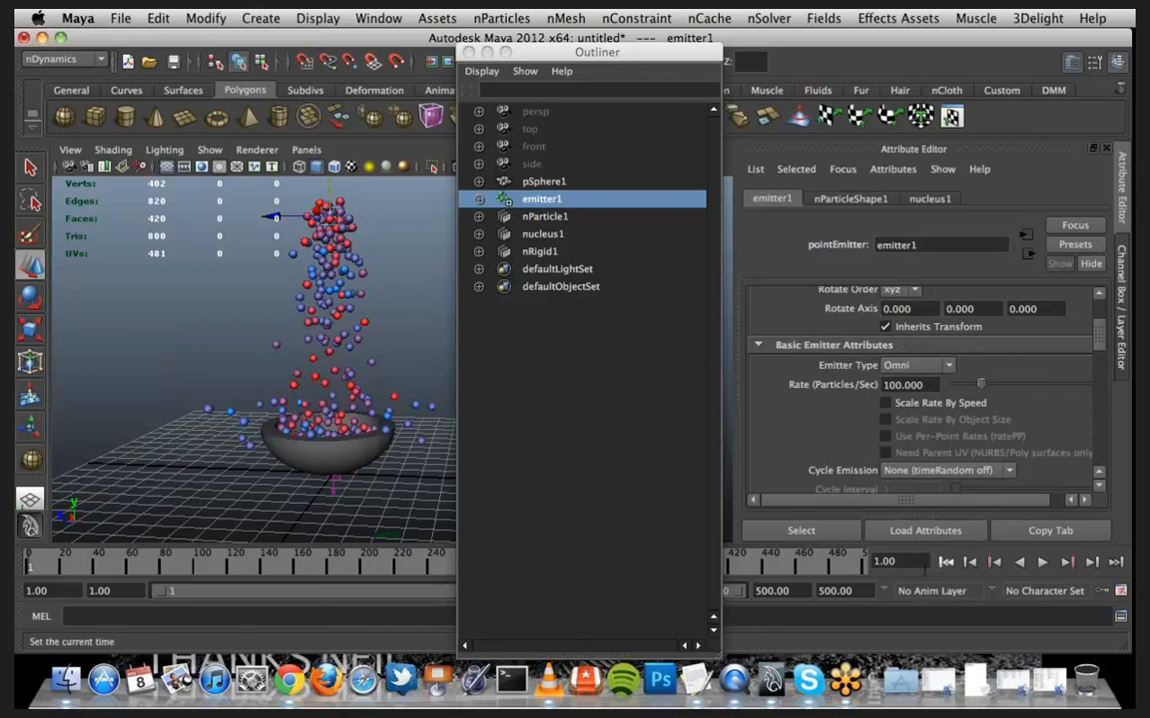
Key the emitter's rate of 100 particles per second at frames 1 and 10
click(915, 562)
key(Return)
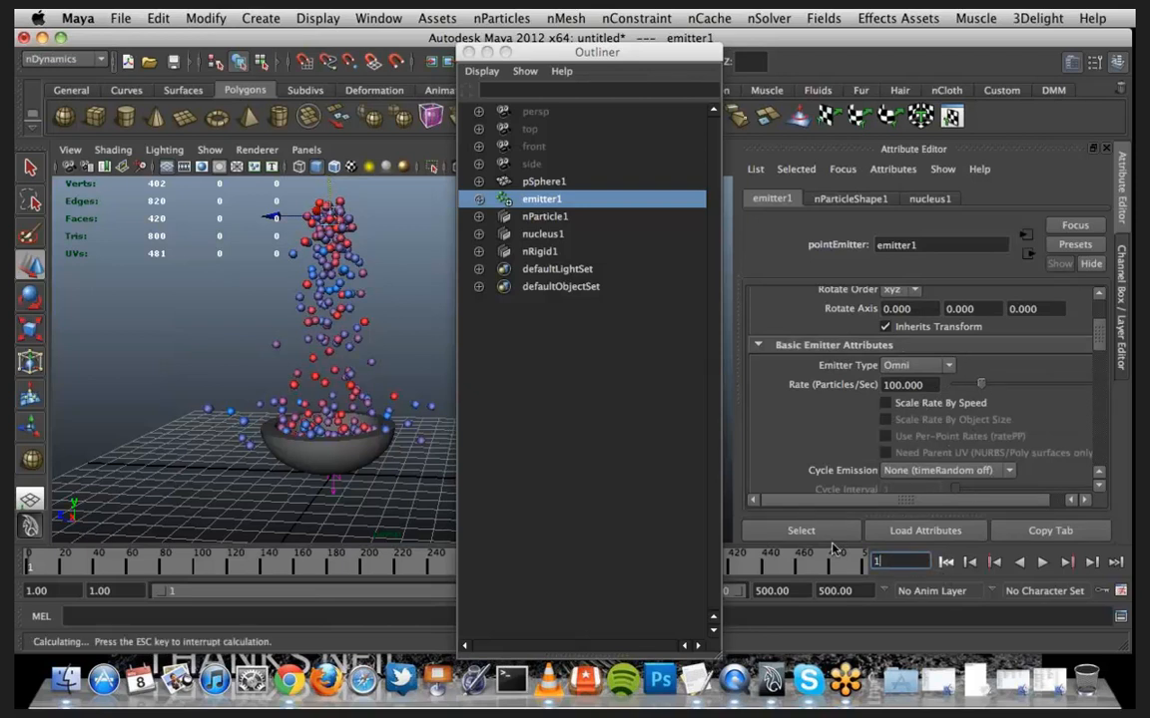
right_click(843, 392)
click(813, 439)
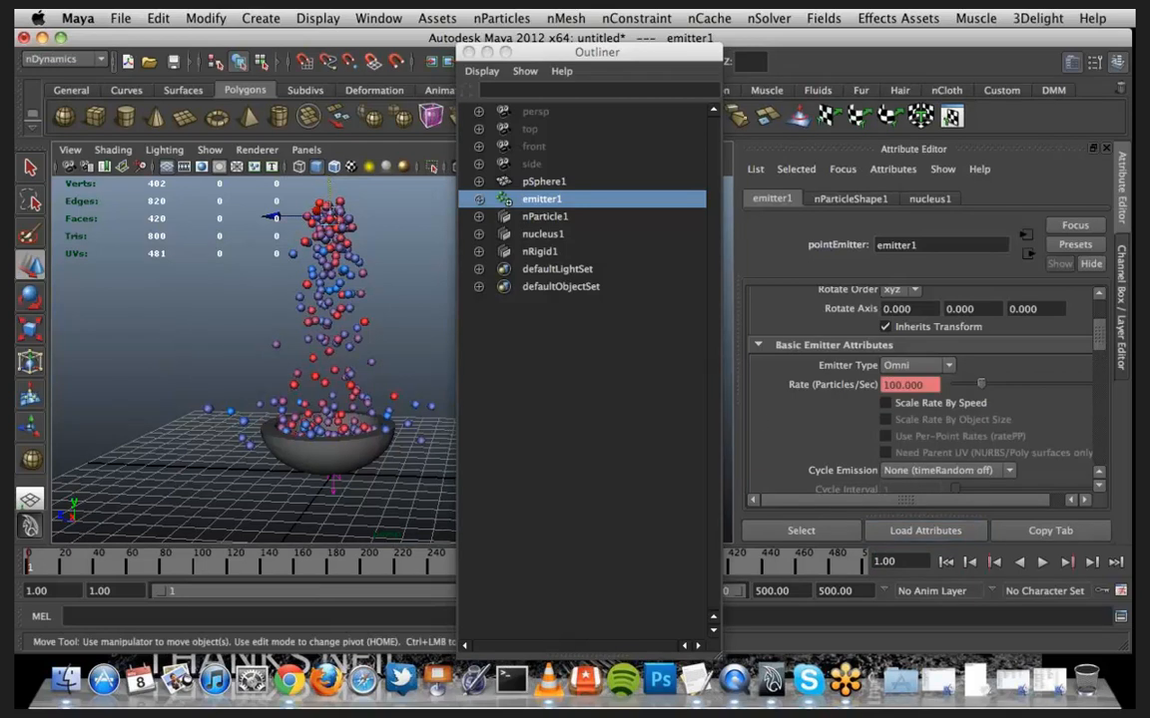
click(45, 568)
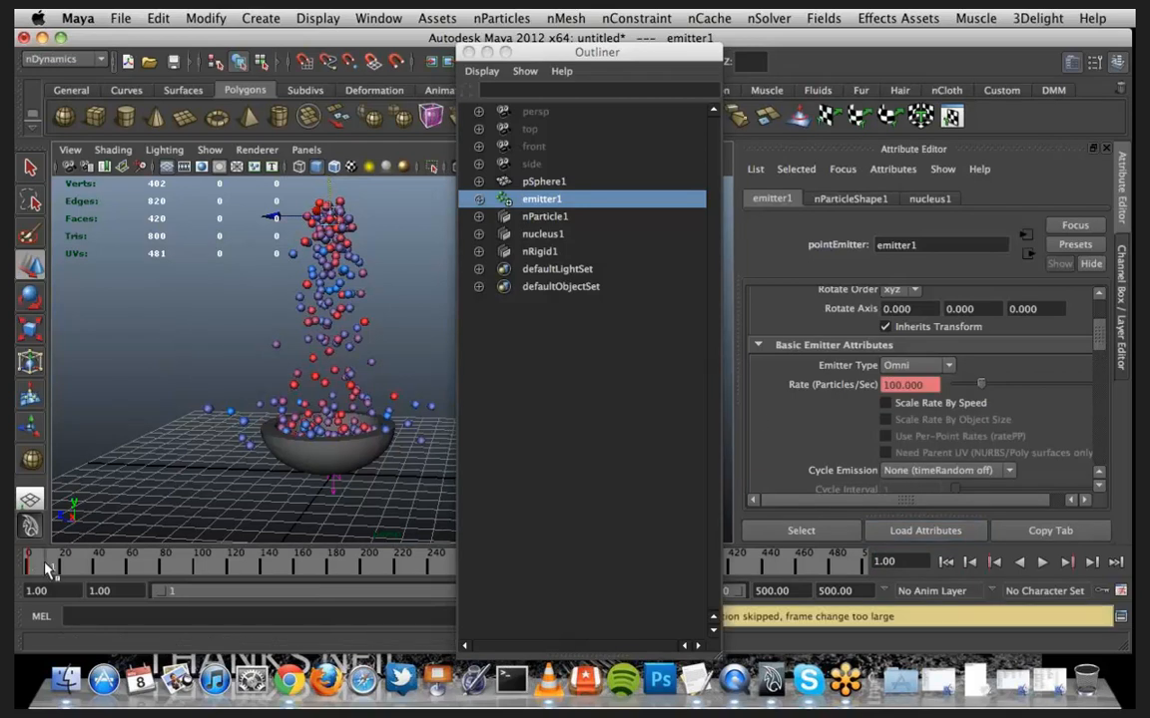
right_click(831, 389)
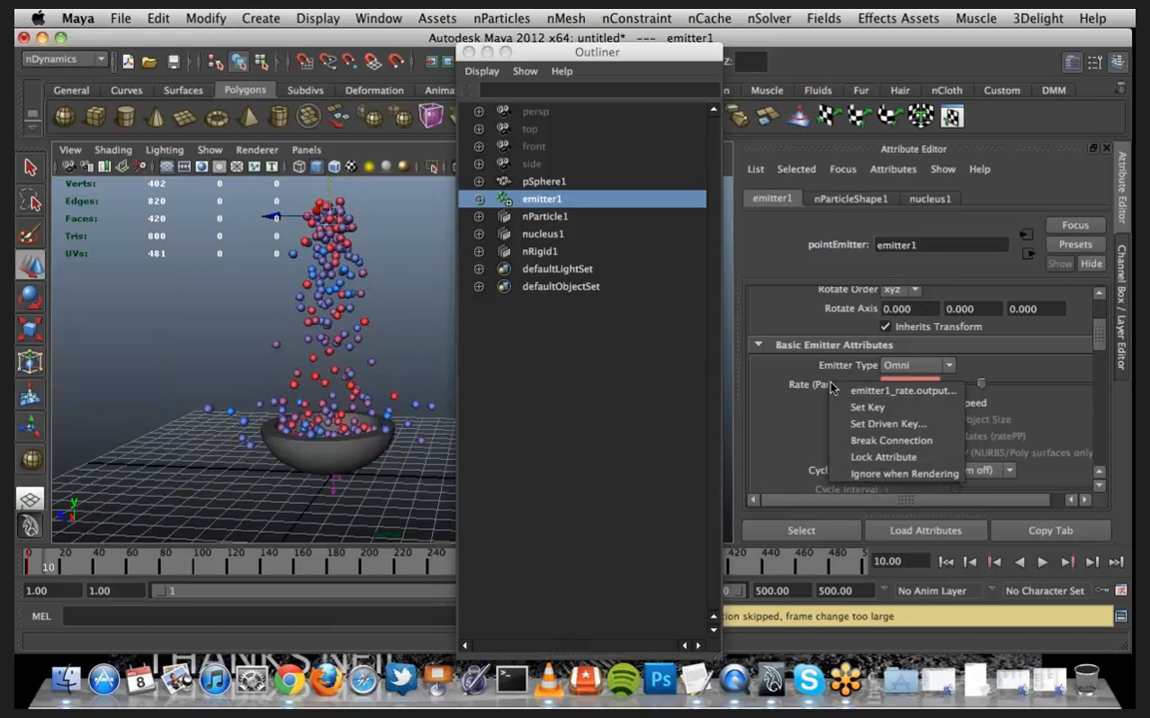
click(846, 405)
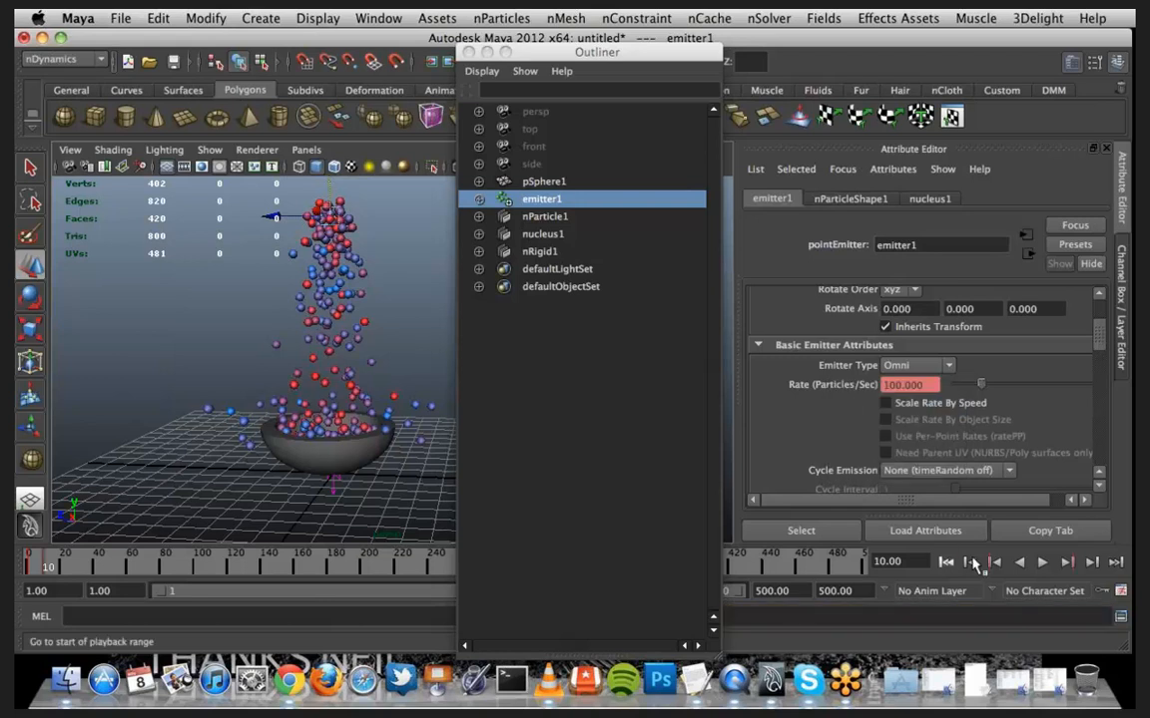
Advance to frame 11, set the emitter's rate to 0 particles per second and key it there
click(1066, 562)
right_click(831, 387)
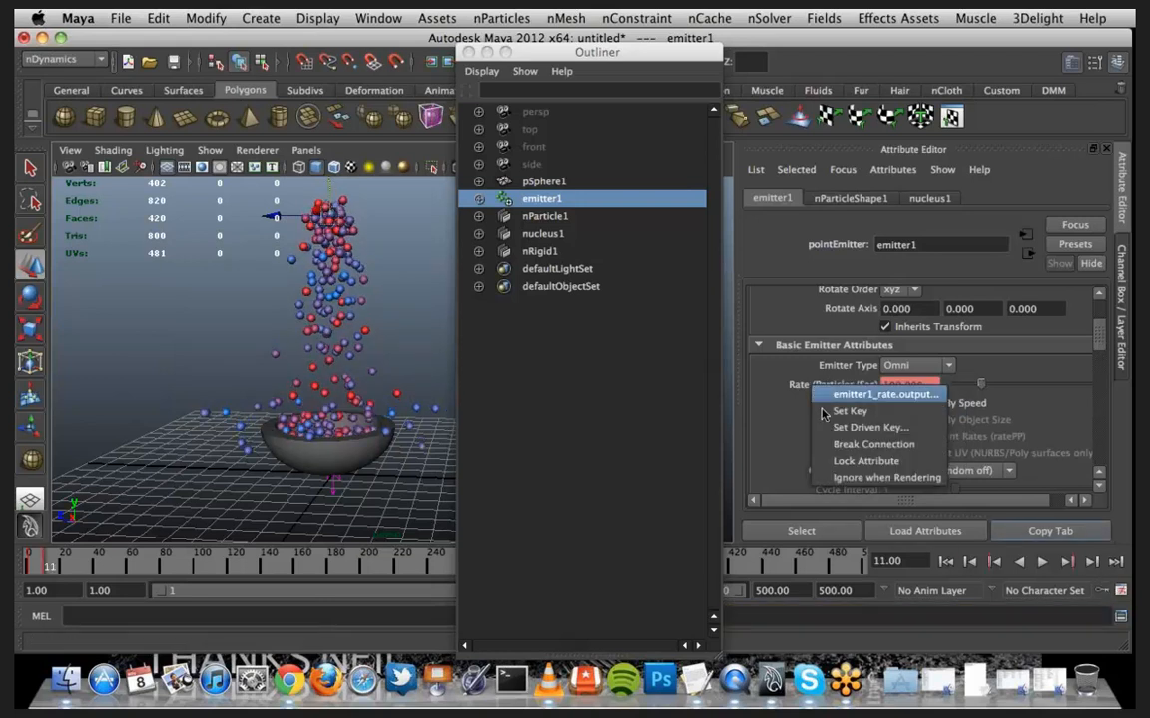
click(782, 388)
double_click(923, 386)
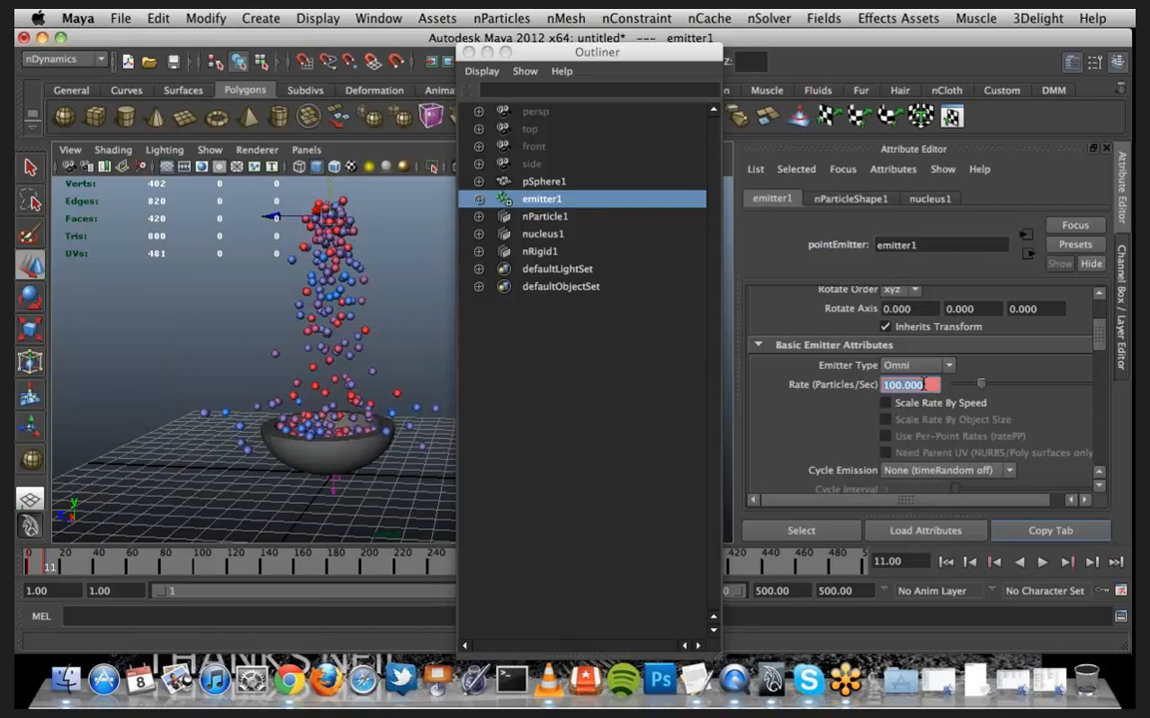
key(Return)
right_click(811, 389)
click(843, 406)
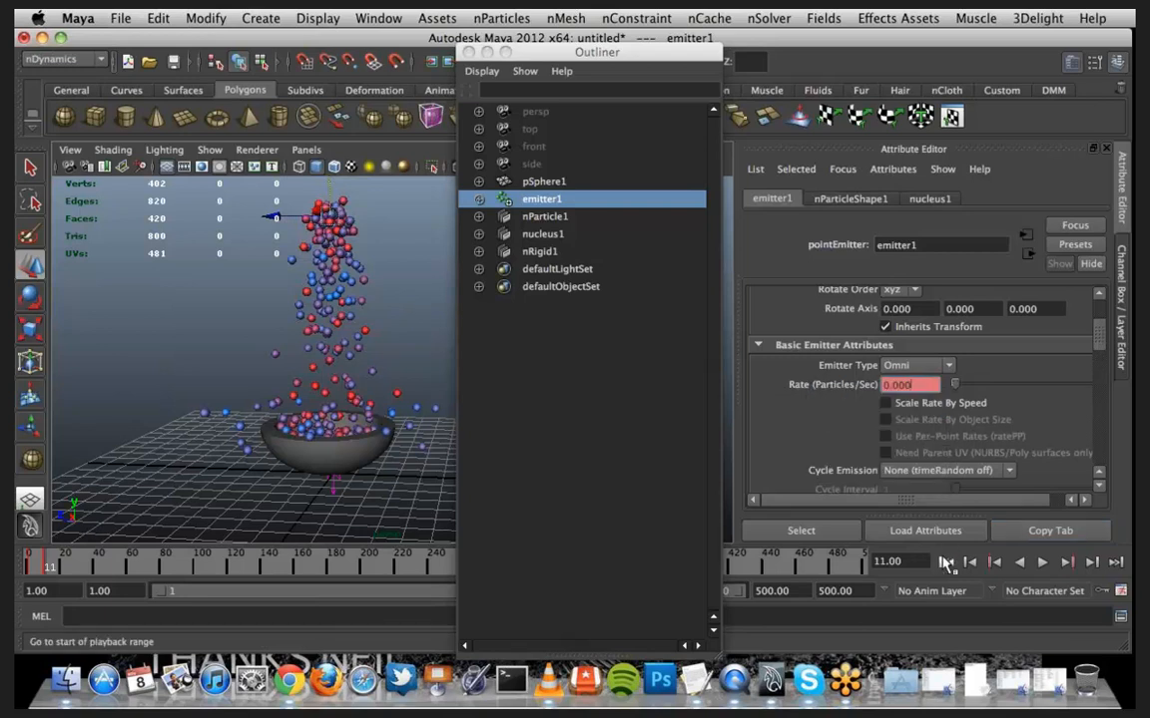
Play the simulation from the first frame to frame 136, minimizing the Outliner along the way
click(945, 564)
click(1042, 564)
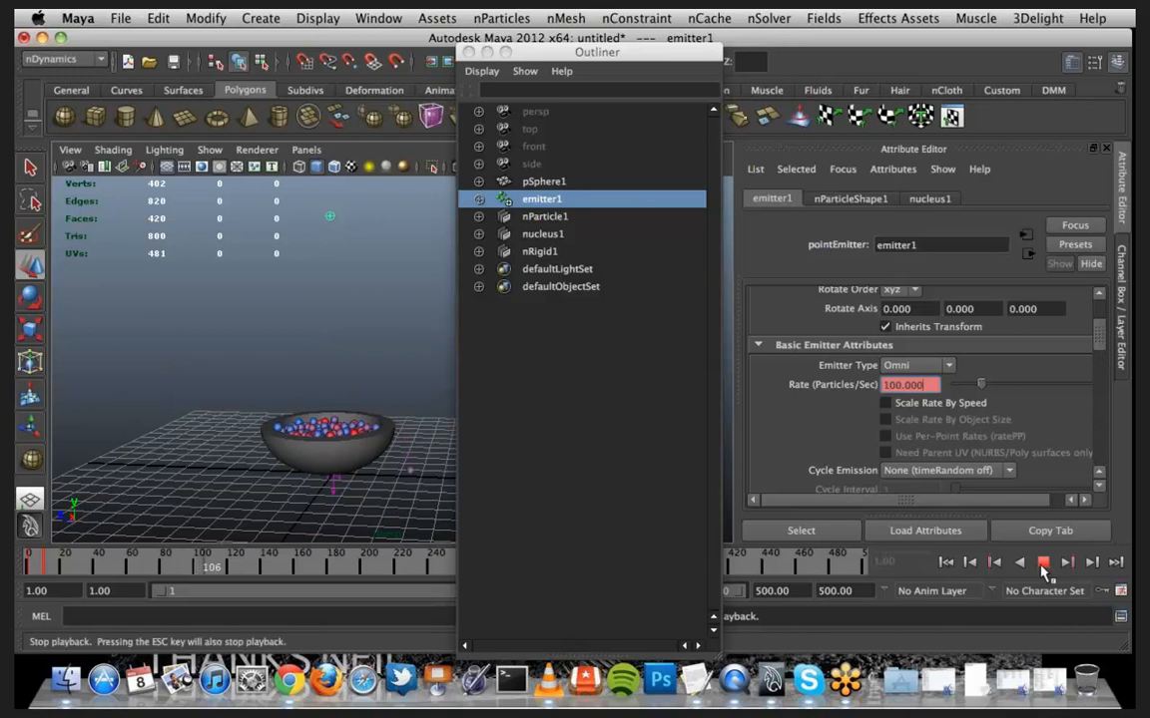
click(1043, 564)
click(439, 47)
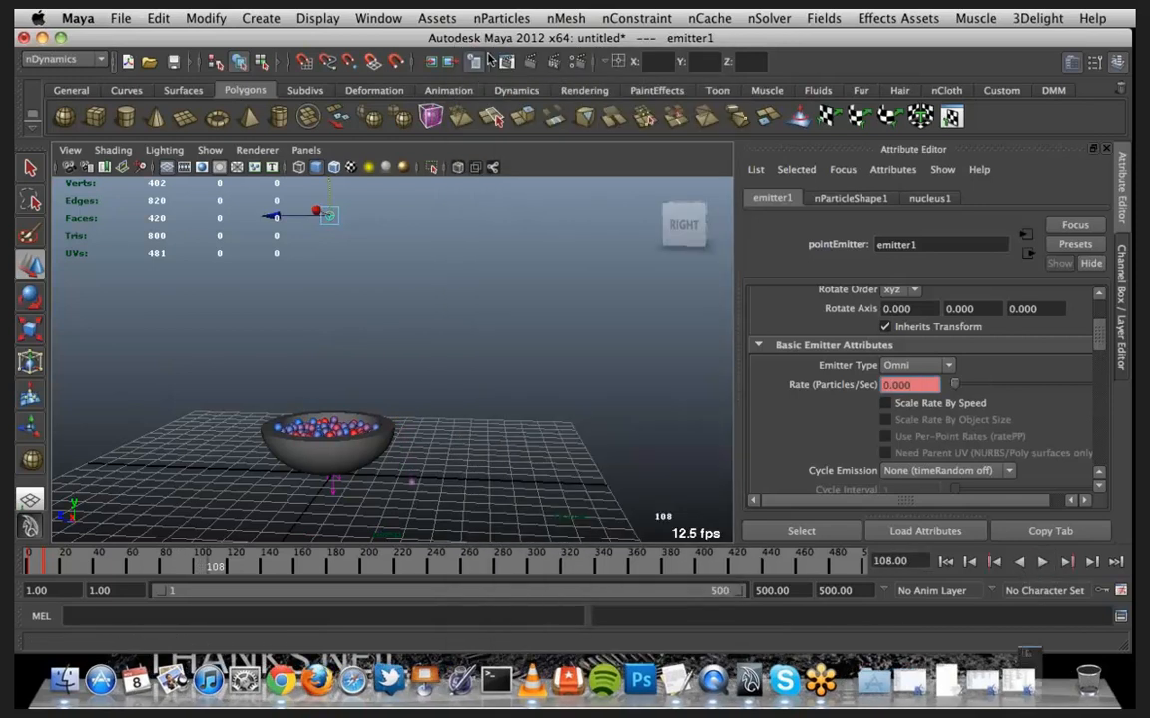
click(1041, 562)
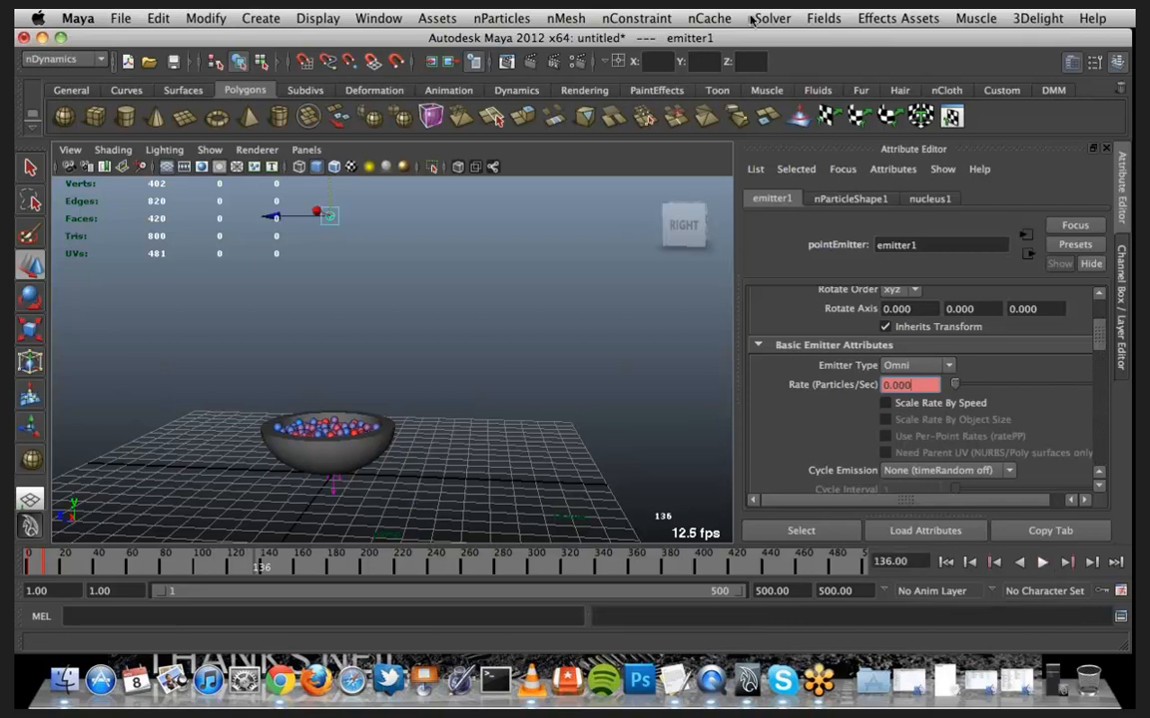
click(1044, 563)
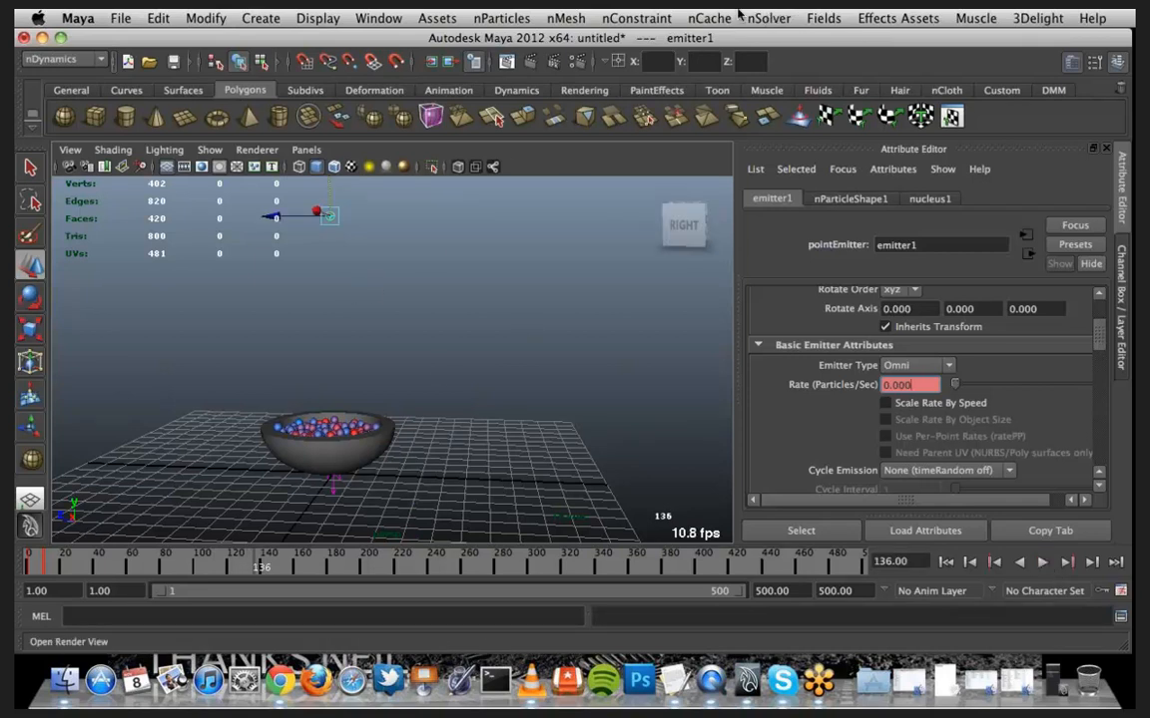
Select the balls in the bowl and set their initial state from the current frame 136
click(345, 431)
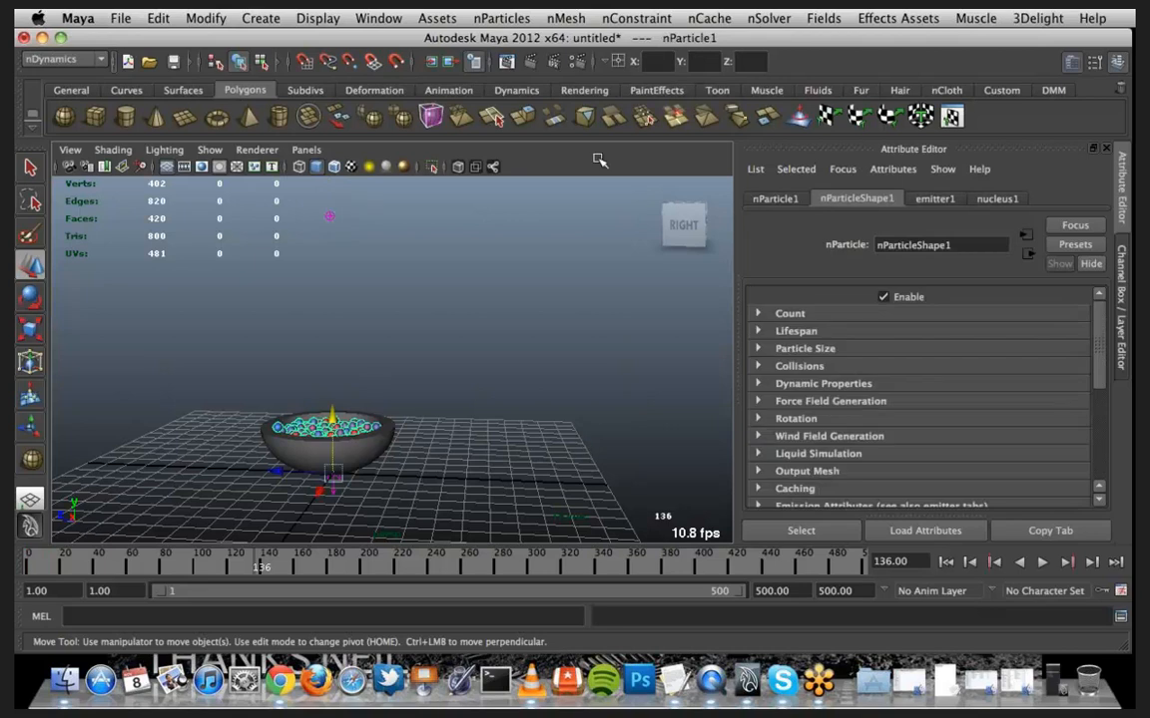
click(767, 19)
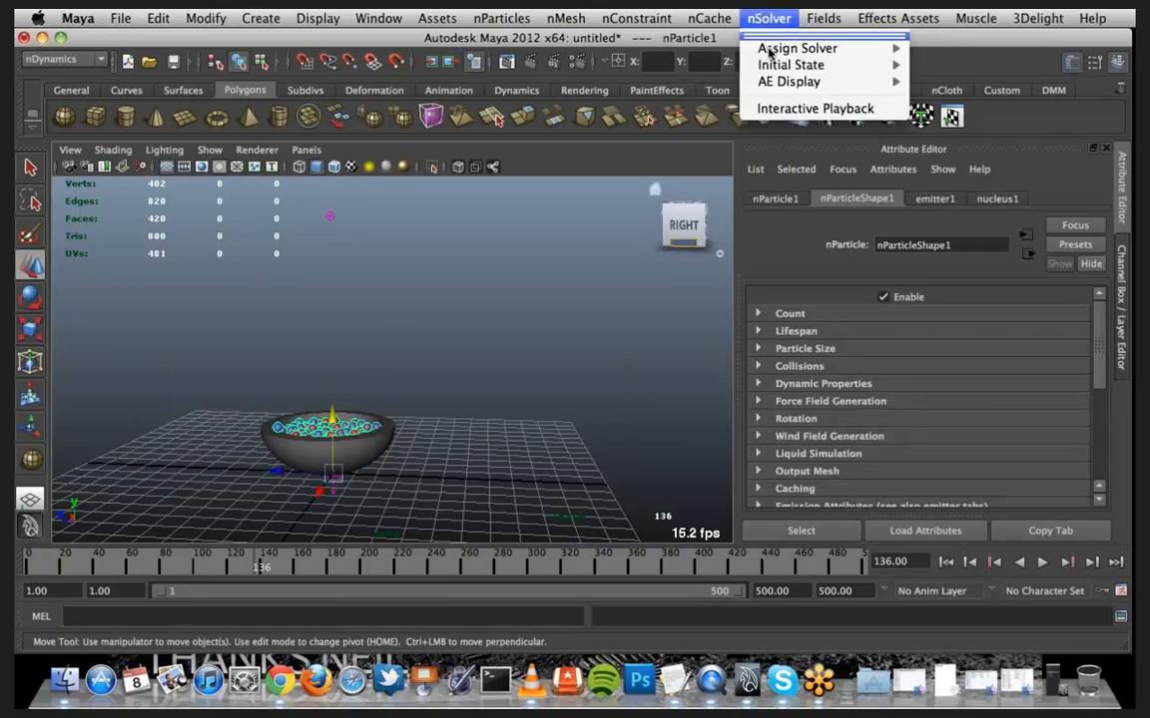
mouse_move(770, 70)
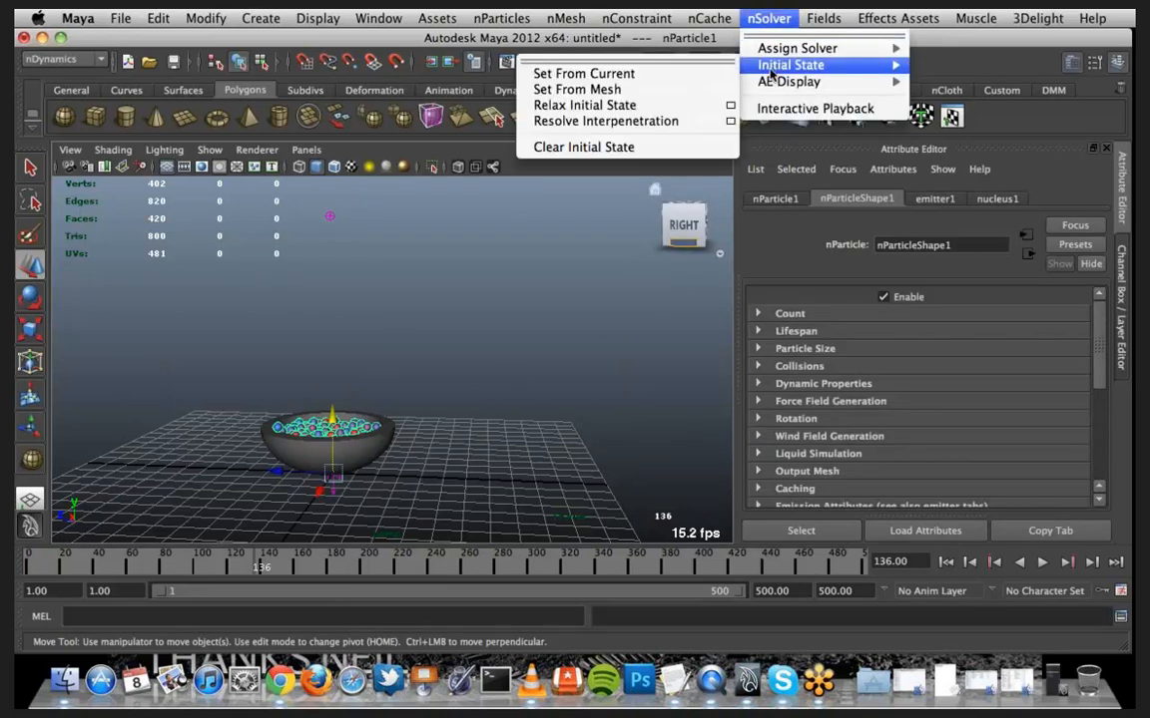
click(630, 75)
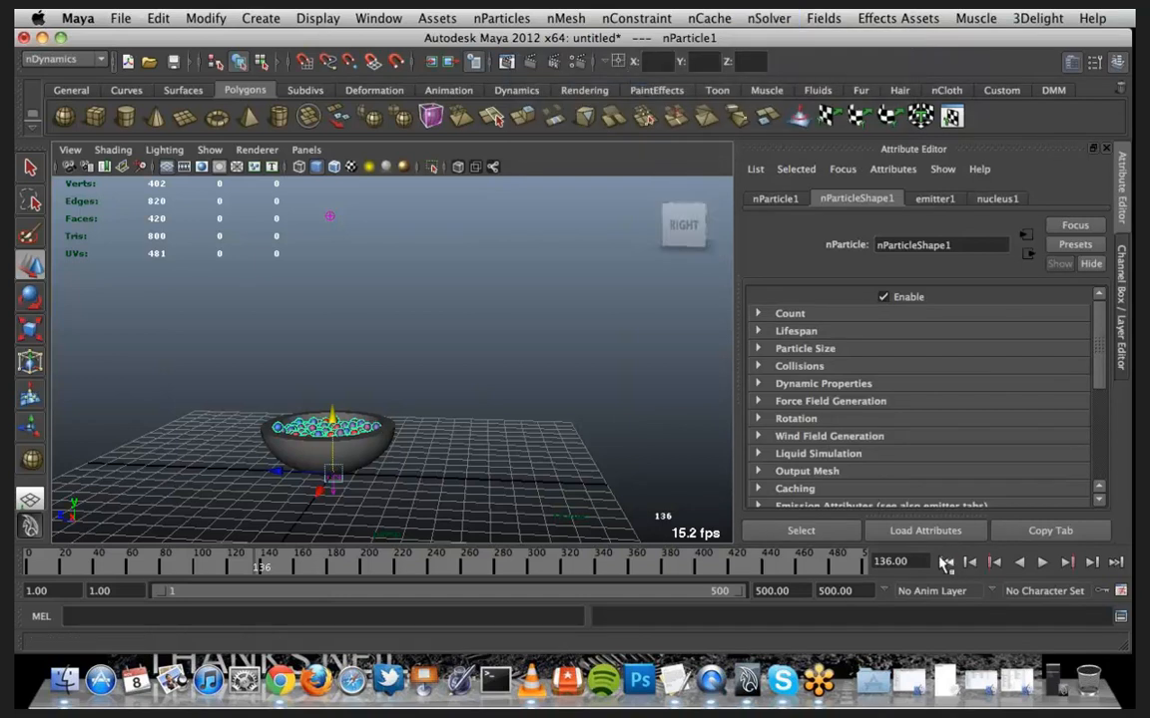
Replay the simulation from the first frame, examine up close how the balls settle in the bowl, and rewind
key(alt+shift+v)
alt+drag(451, 437, 424, 391)
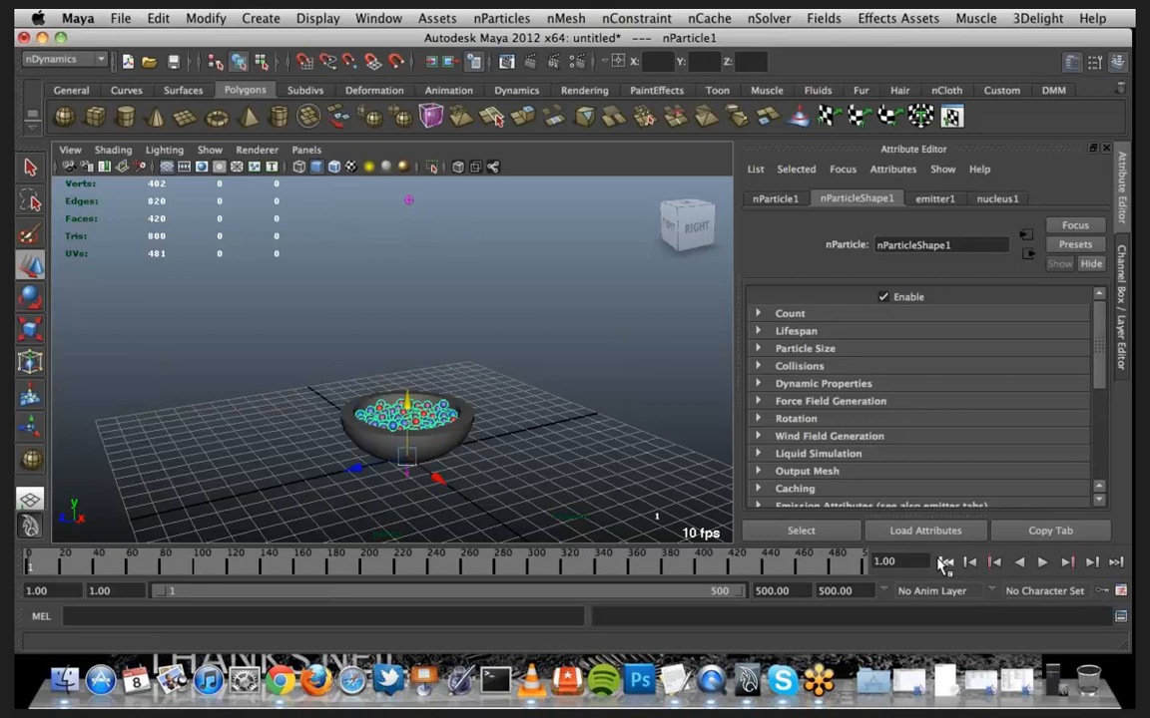
click(1042, 562)
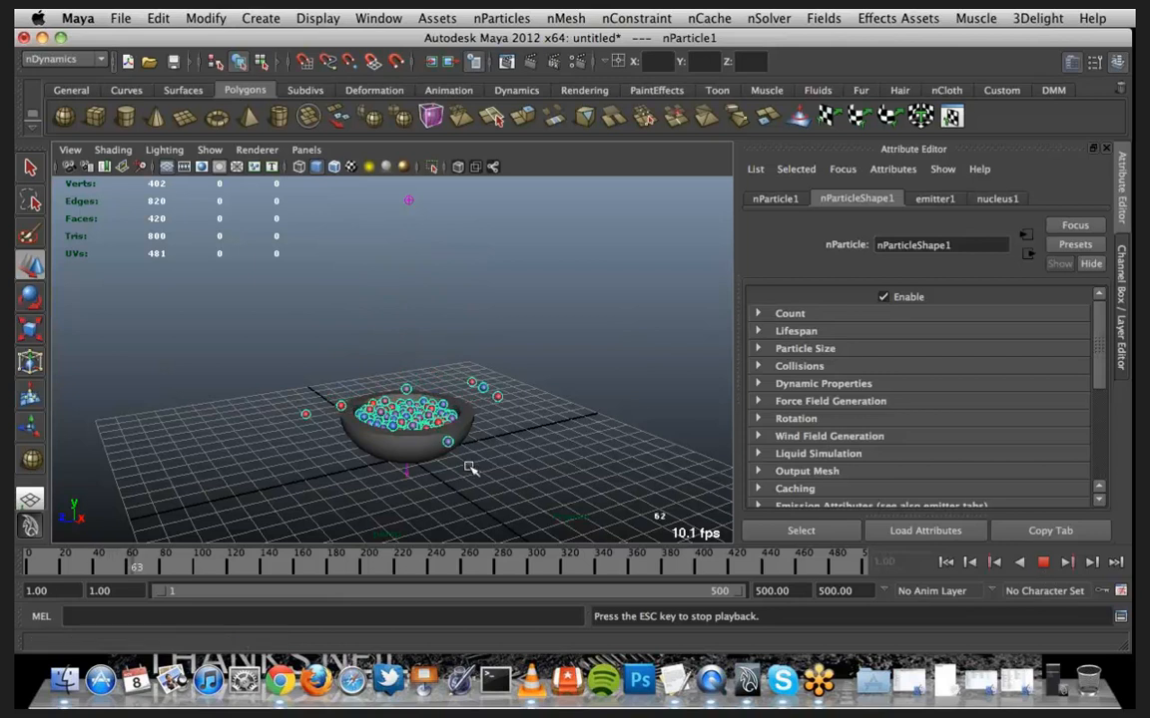
scroll(473, 466, up, 7)
alt+middle_drag(465, 422, 397, 315)
click(1020, 565)
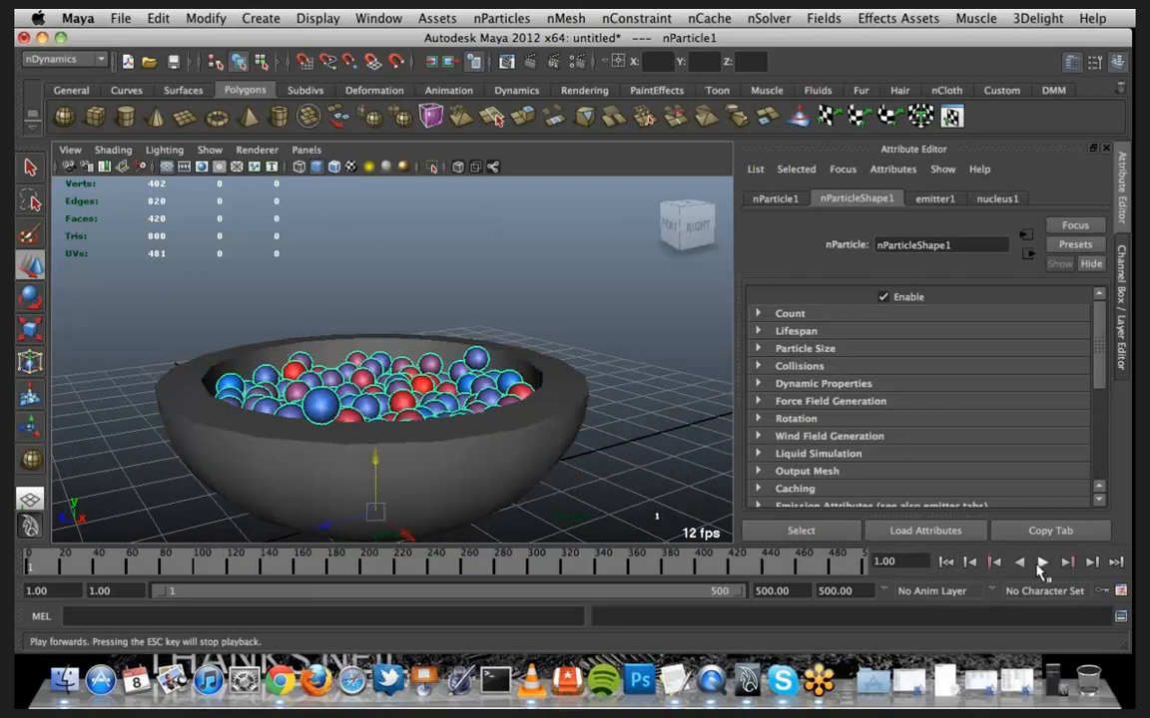
click(1042, 563)
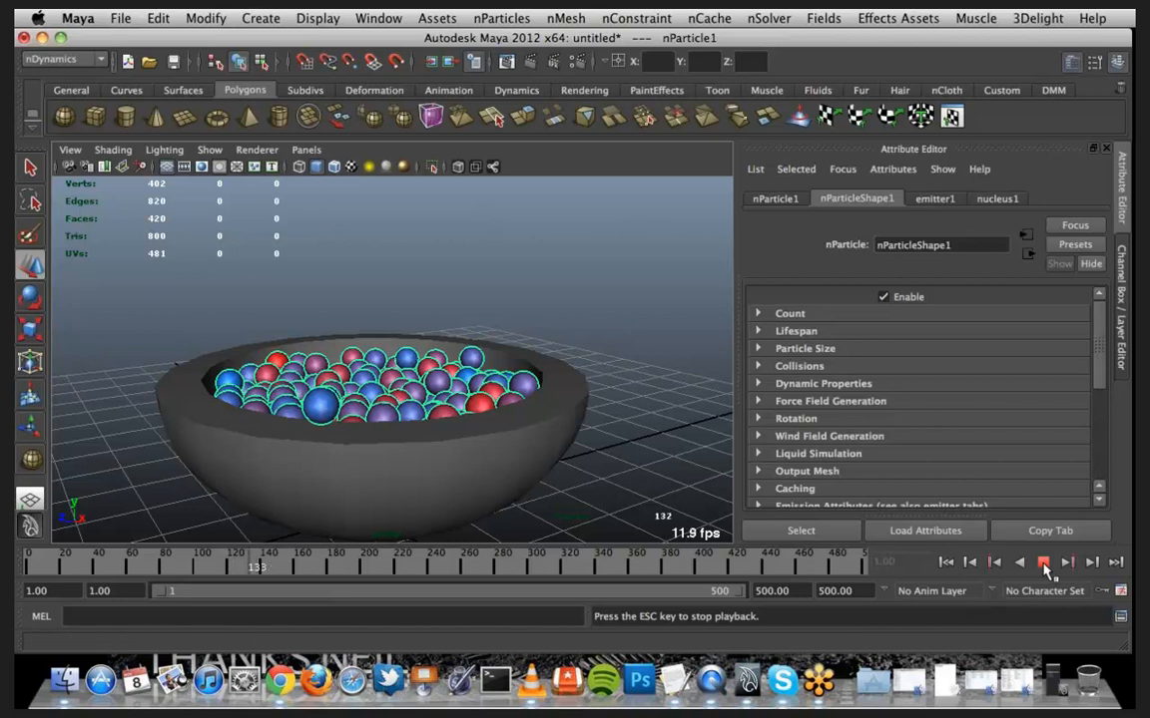
click(1045, 565)
click(945, 562)
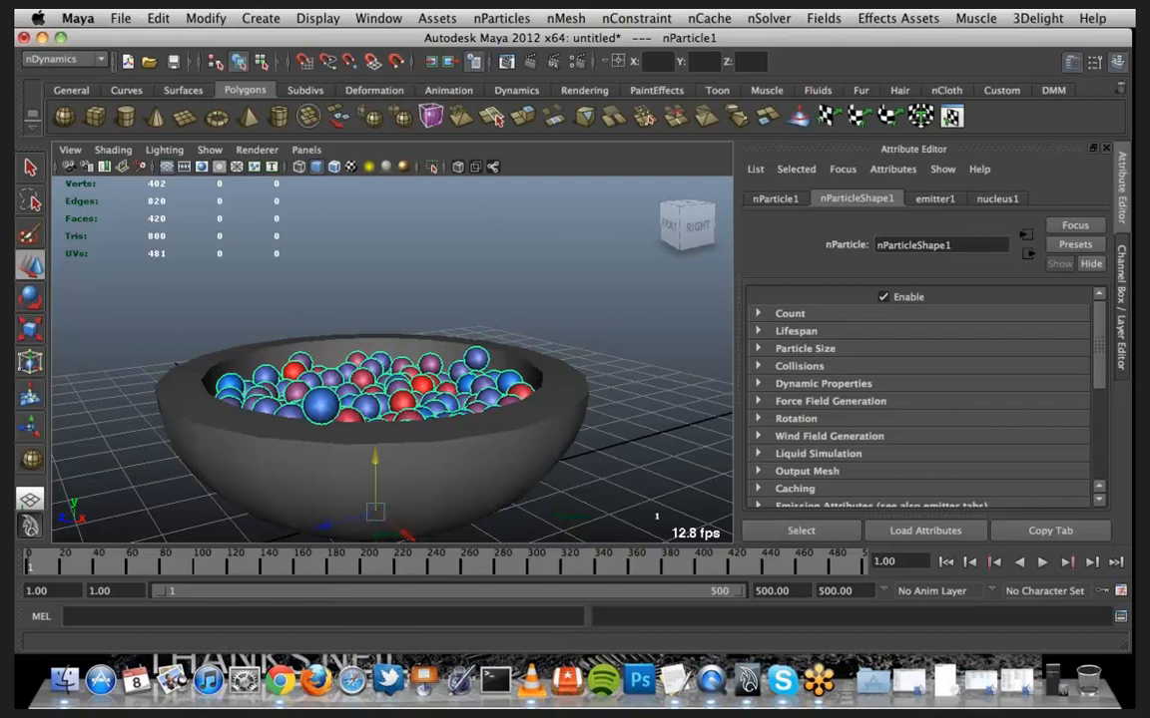
Close the Outliner and start a new empty scene
click(1053, 681)
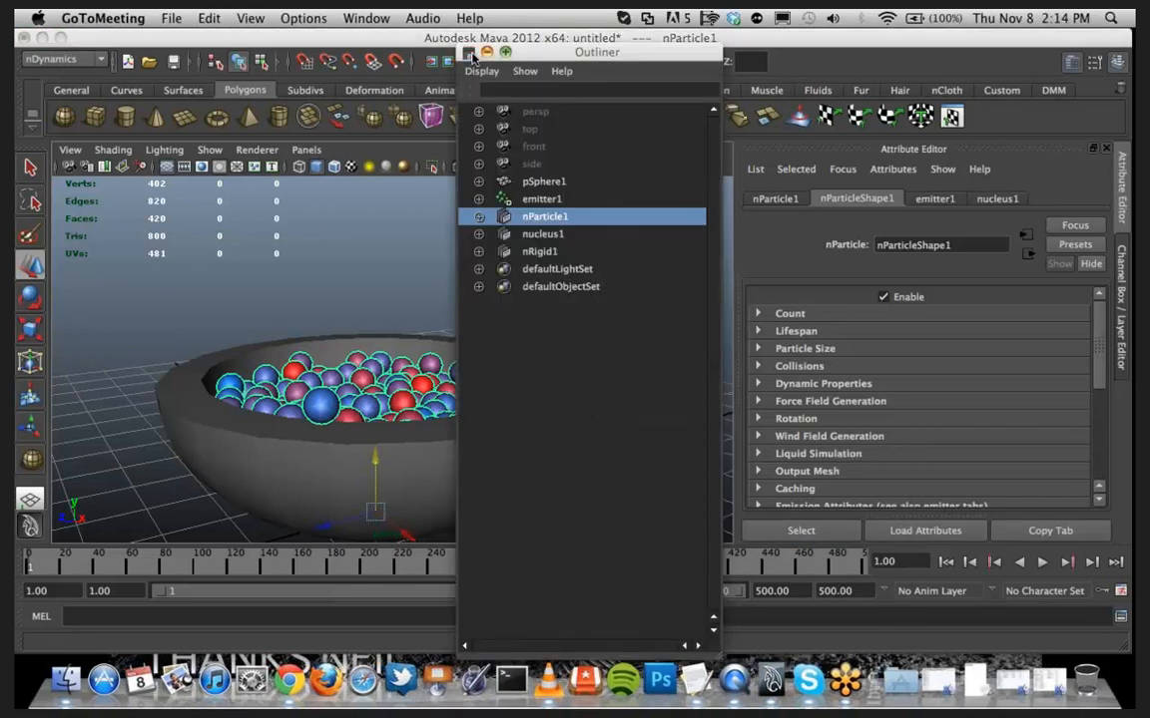
click(469, 52)
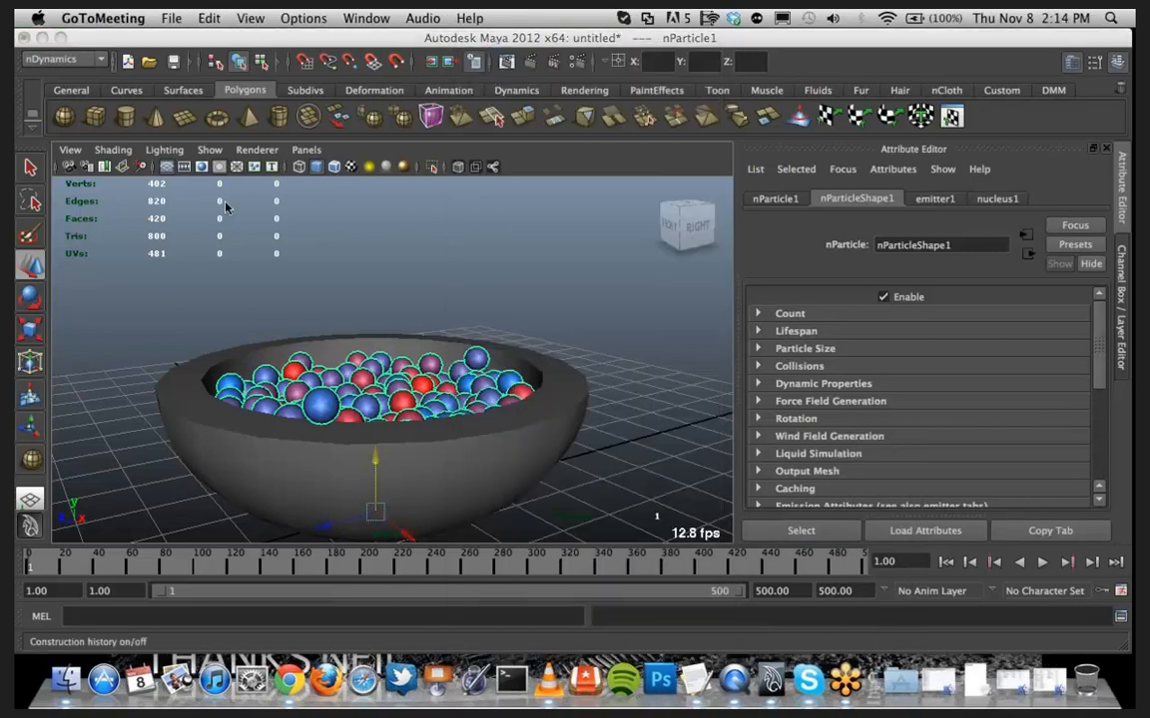
click(114, 40)
click(118, 19)
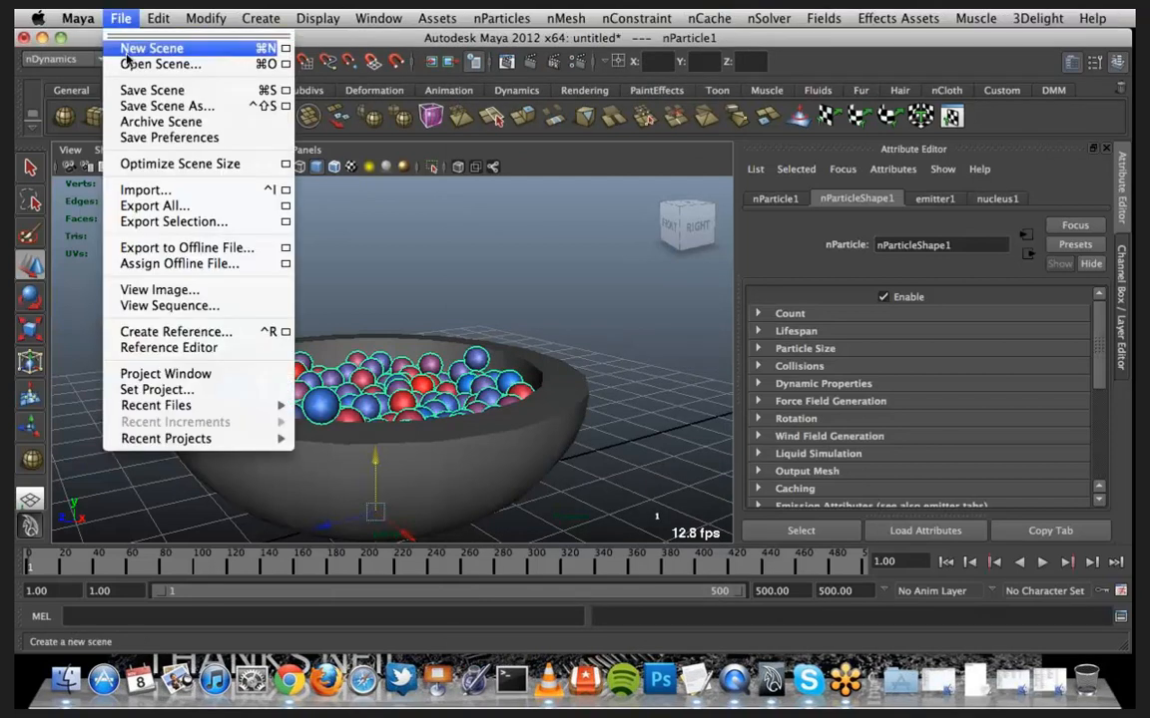
click(127, 49)
click(557, 373)
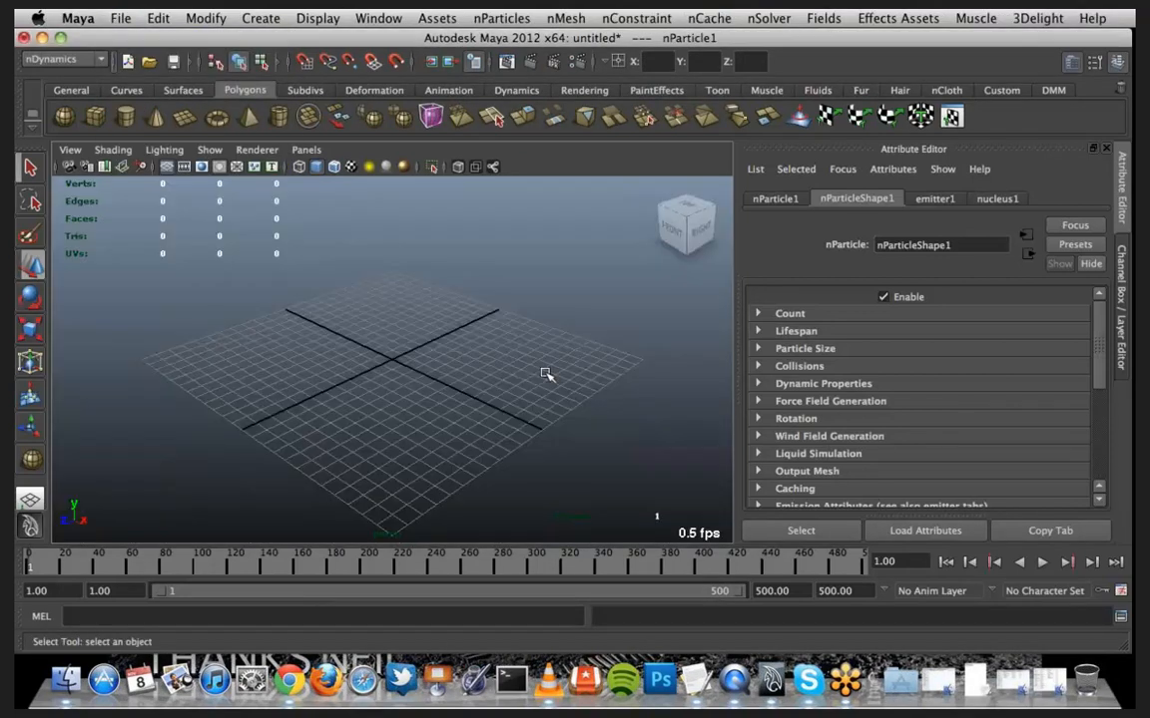
Create a polygon plane that covers the whole grid
alt+drag(336, 391, 419, 291)
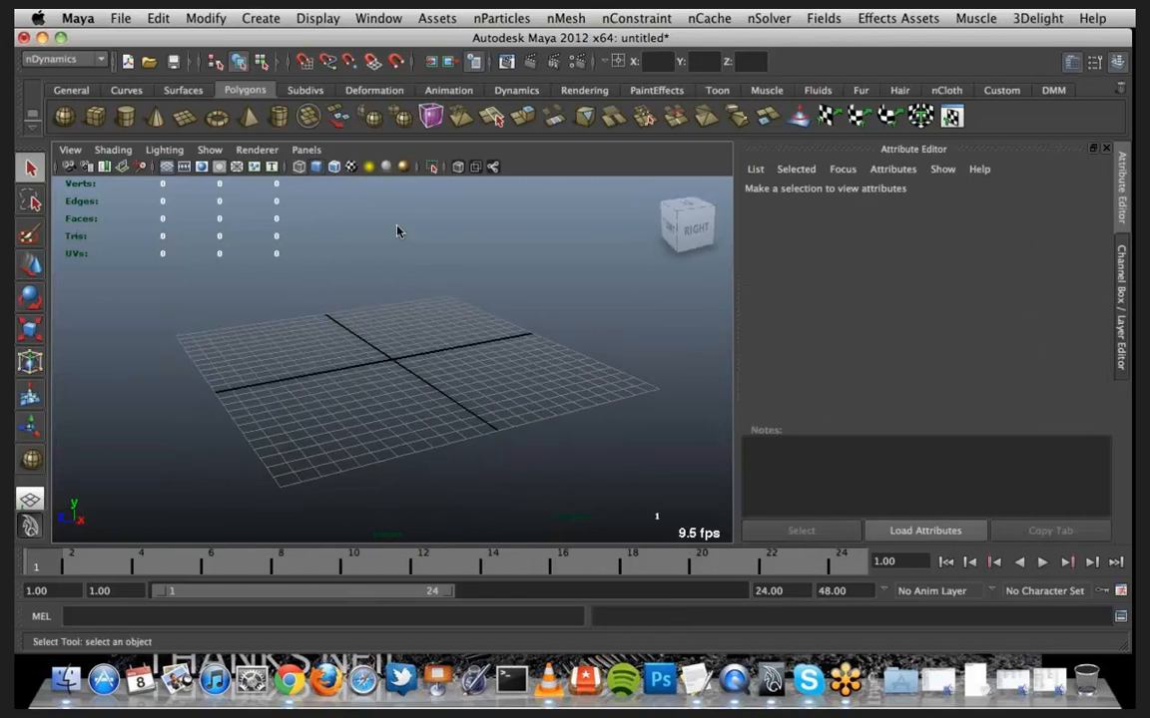
key(space)
drag(300, 160, 529, 283)
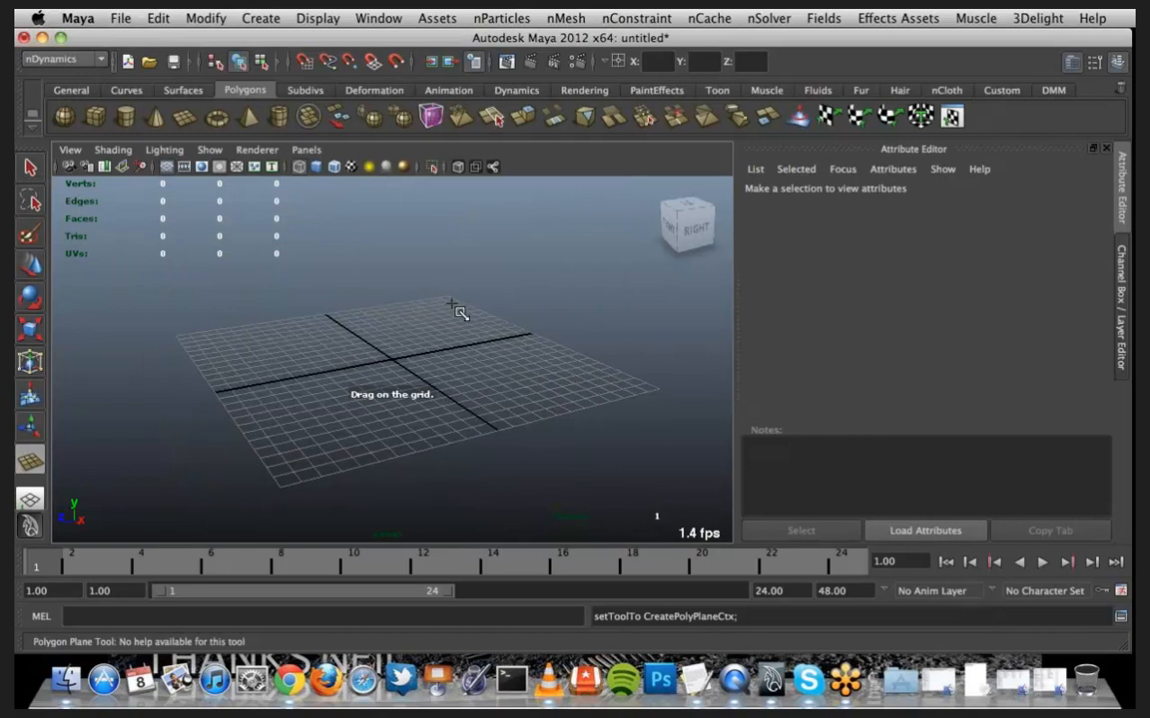
drag(449, 297, 283, 489)
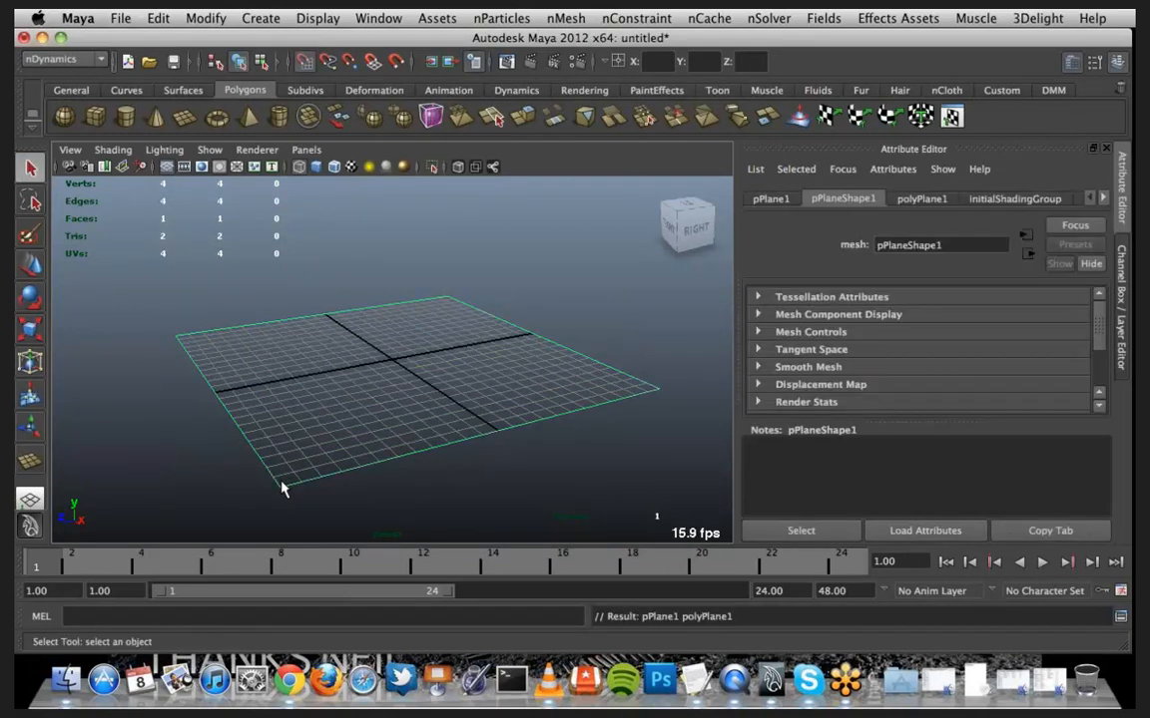
Raise the polygon plane to about 24 units above the grid
key(w)
alt+drag(329, 404, 367, 392)
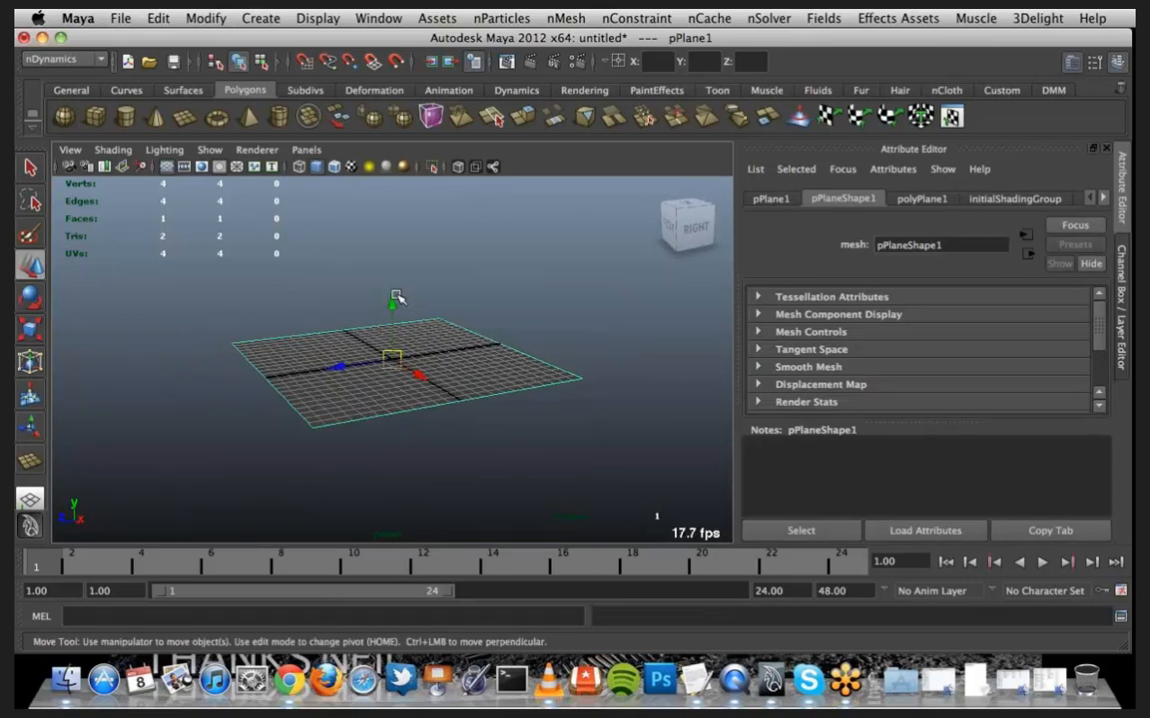
drag(392, 301, 404, 162)
scroll(403, 260, down, 4)
alt+drag(403, 259, 398, 264)
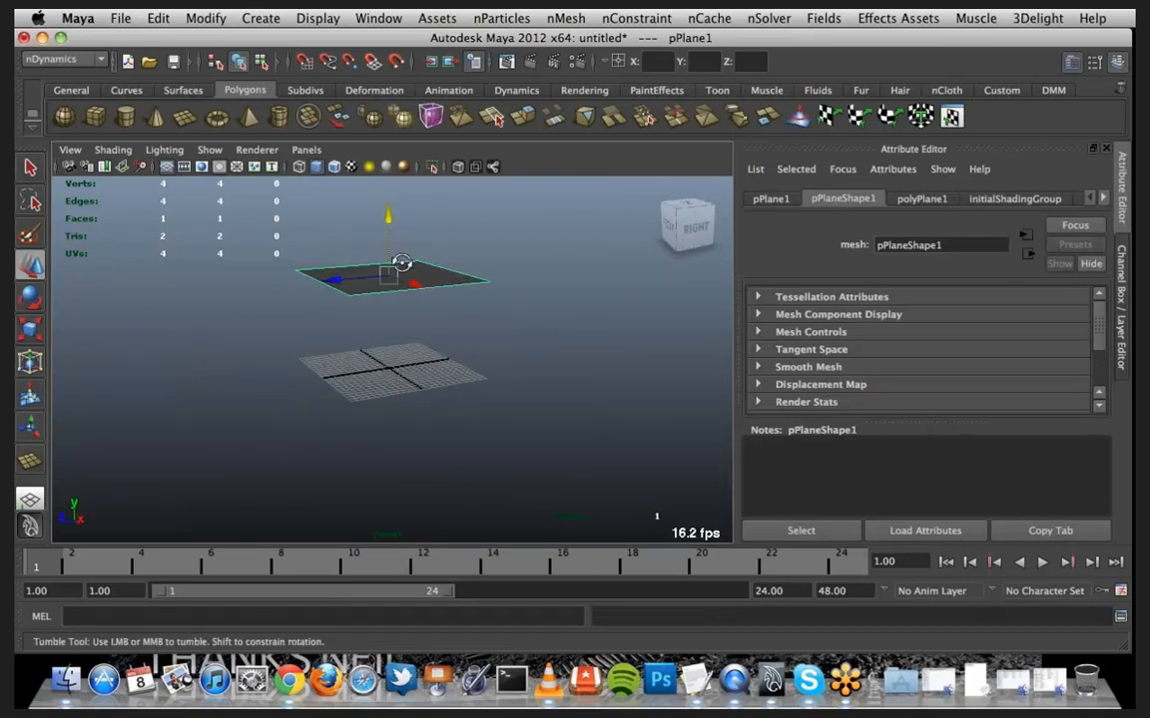
drag(390, 217, 392, 160)
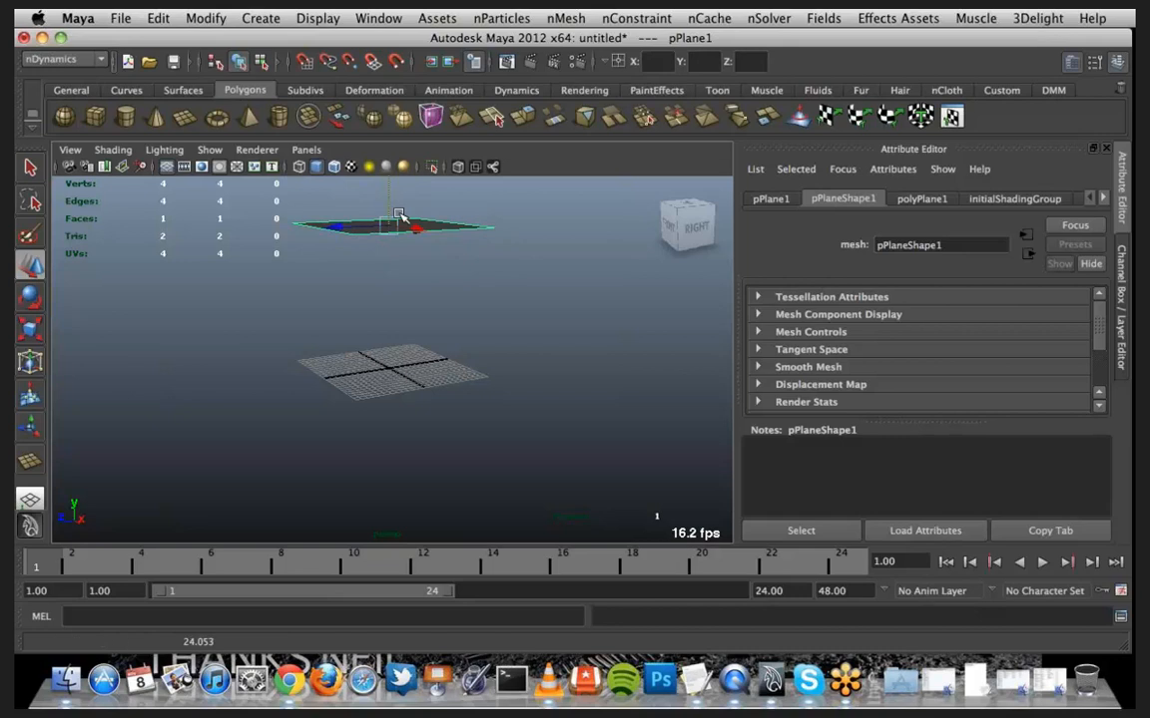
alt+middle_drag(387, 323, 357, 396)
Create a polygon cube on the grid and duplicate it, moving the copy to about X -1.3, Z -8.45
key(space)
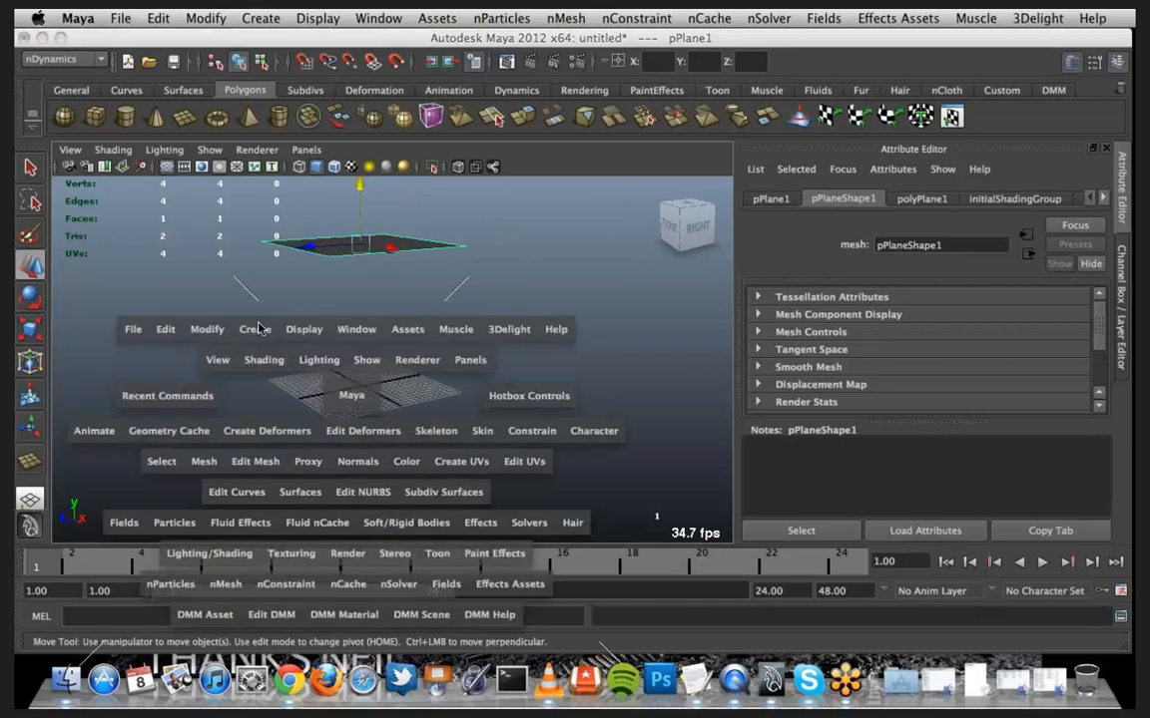
click(255, 329)
mouse_move(299, 375)
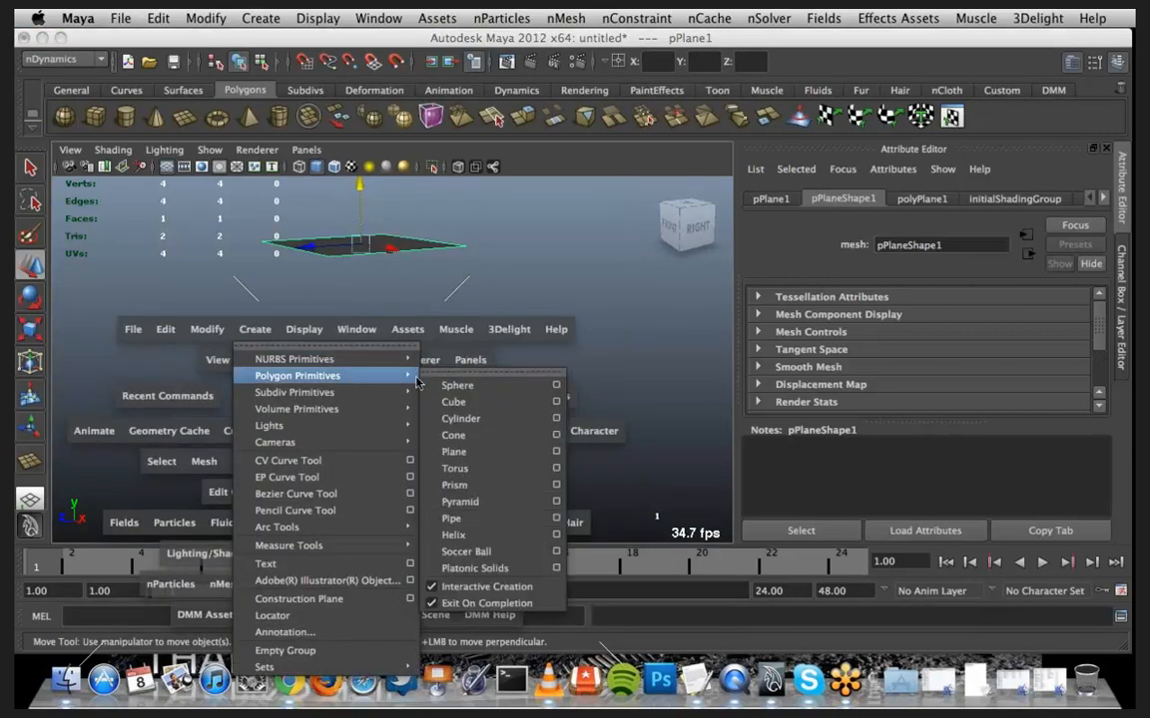
click(454, 402)
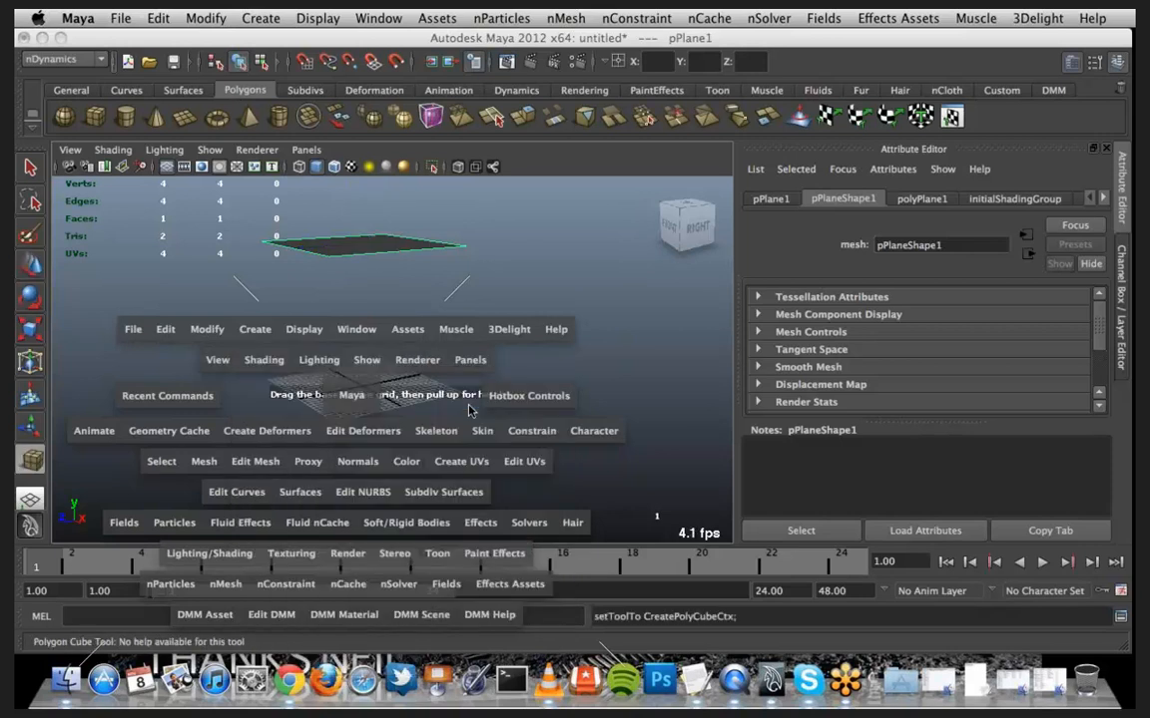
drag(309, 349, 405, 397)
key(ctrl+d)
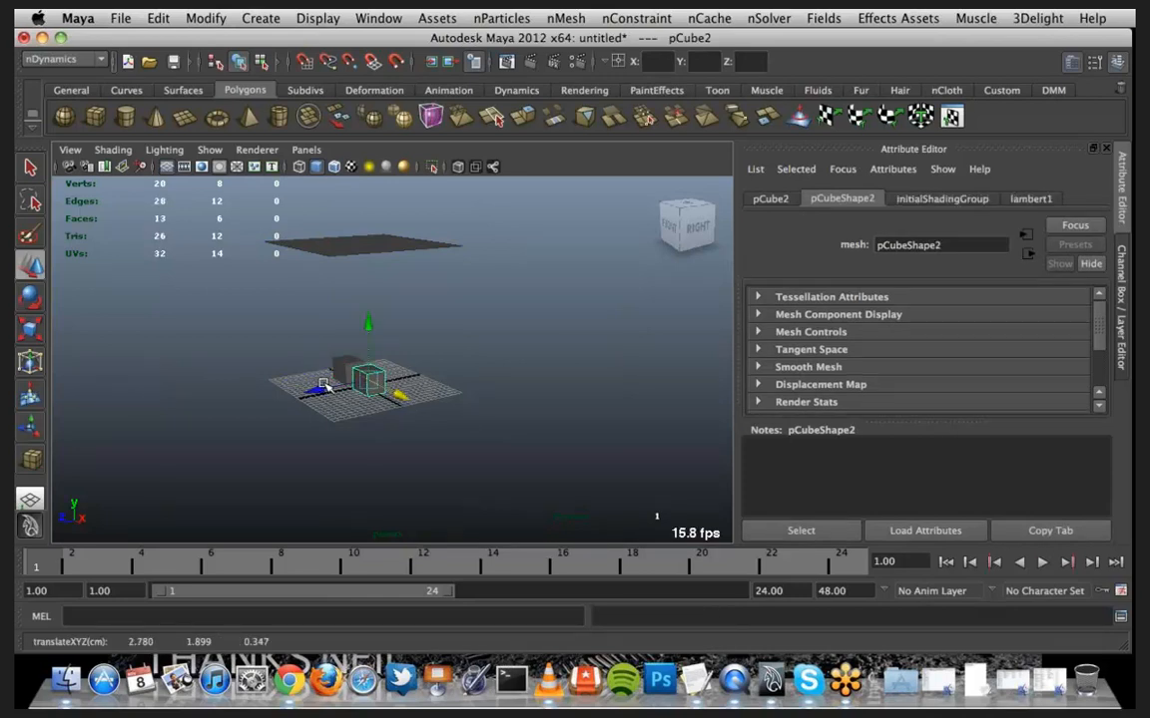
drag(322, 390, 427, 380)
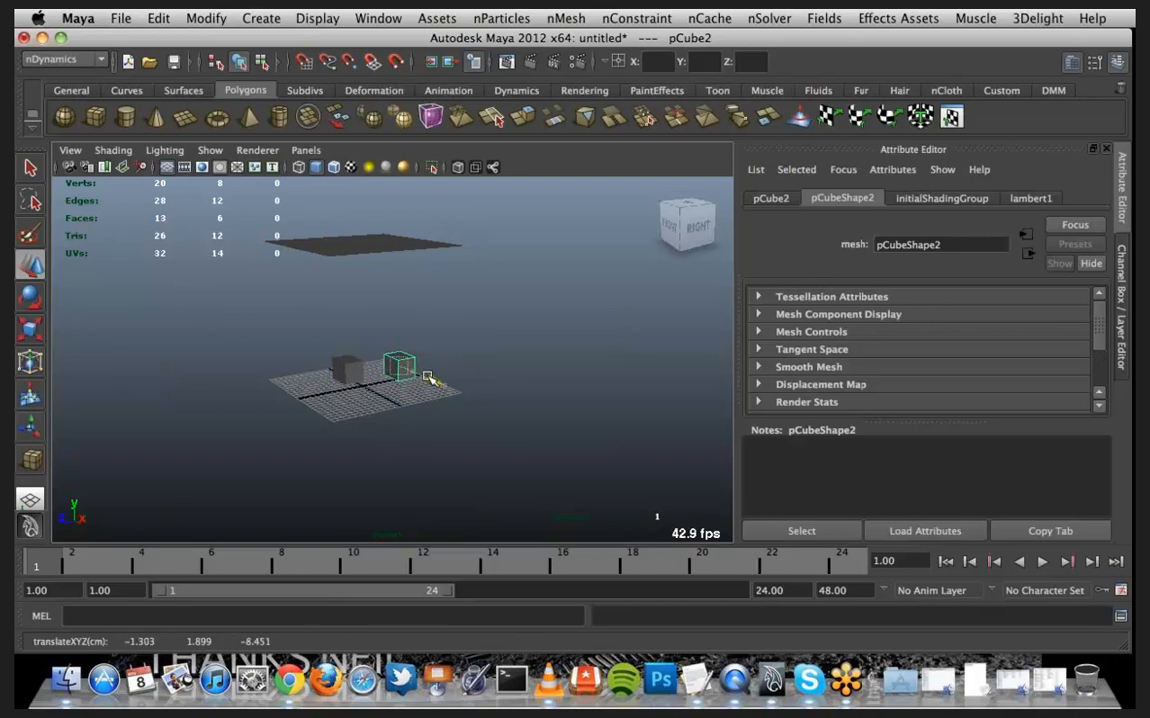
Stretch the cube copy vertically into a taller block and raise it to about Y 4.2 so it stands on the grid
key(r)
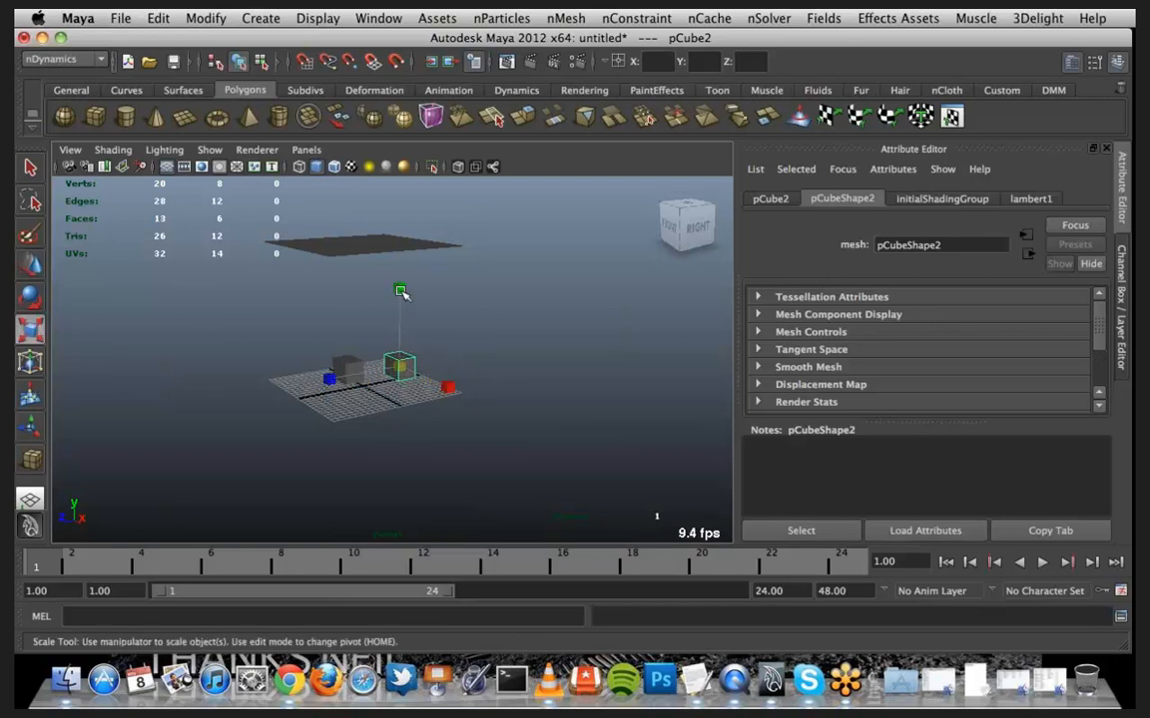
drag(400, 291, 403, 179)
key(w)
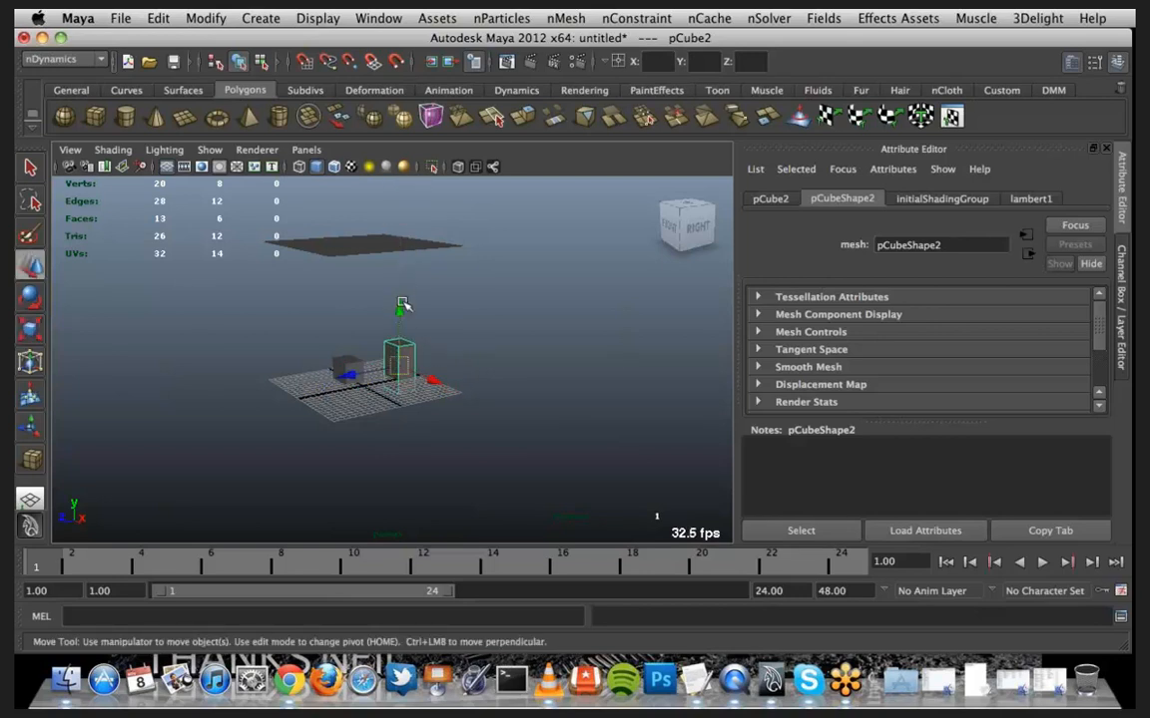
drag(403, 304, 399, 292)
Create a polygon pyramid in front of the two blocks and raise it to about Y 2.27 so its base rests on the grid
key(space)
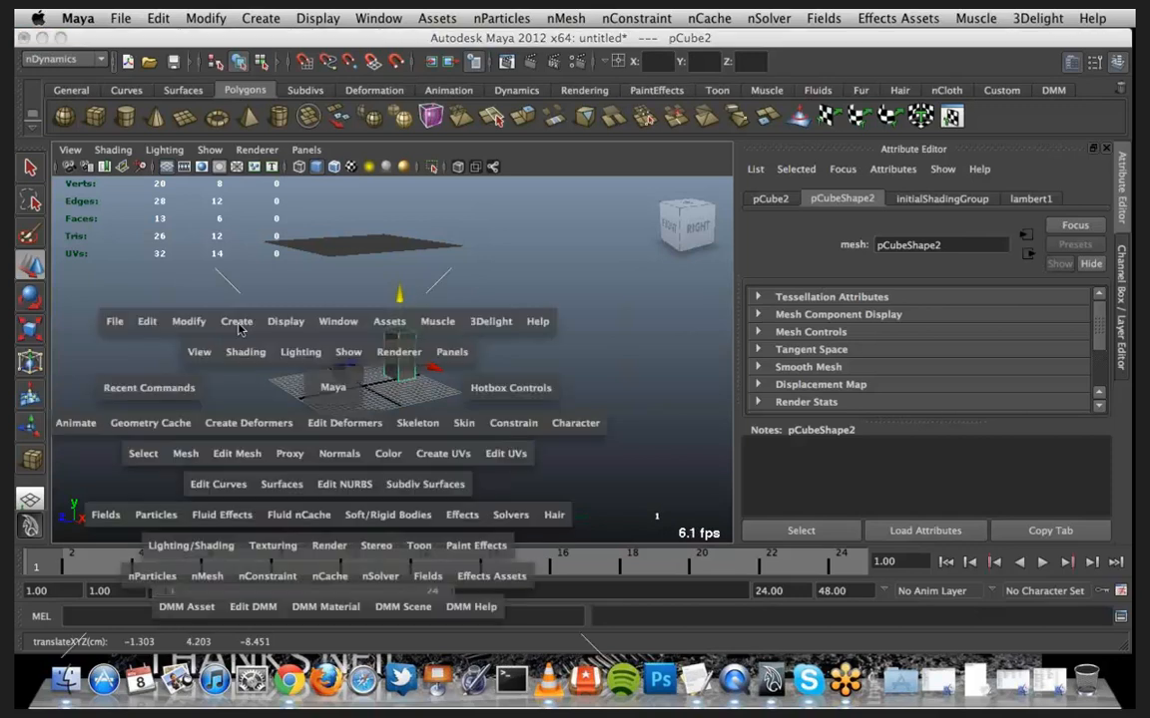
click(237, 322)
mouse_move(299, 368)
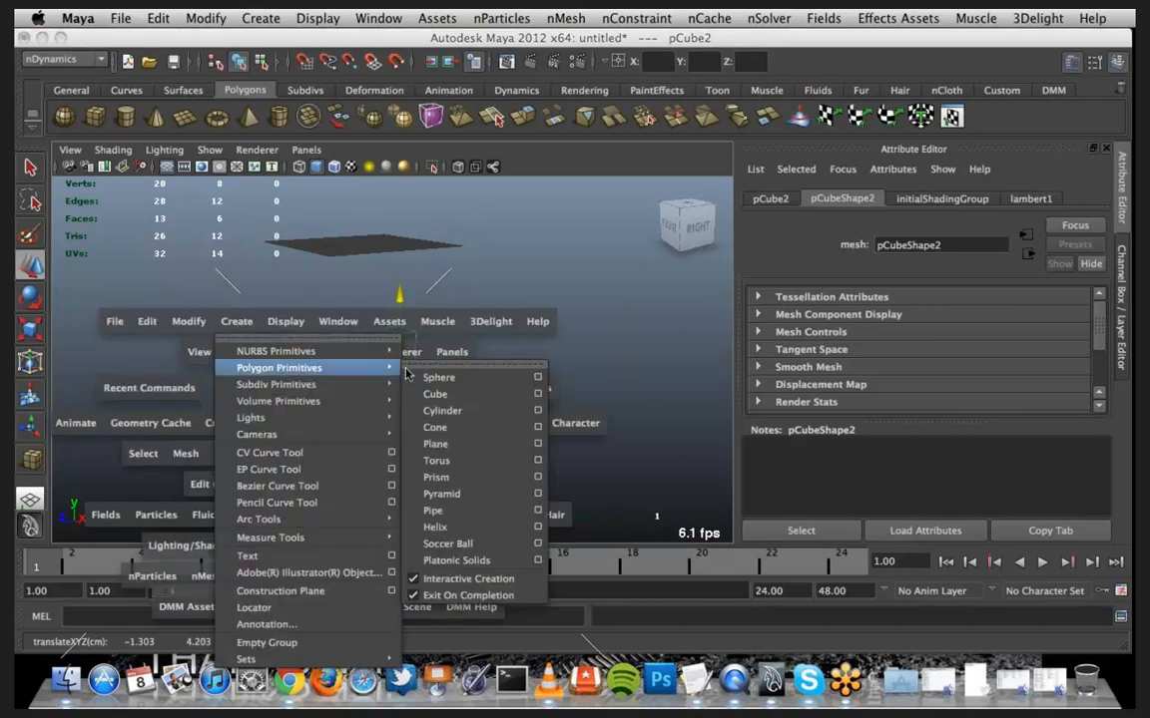
click(441, 494)
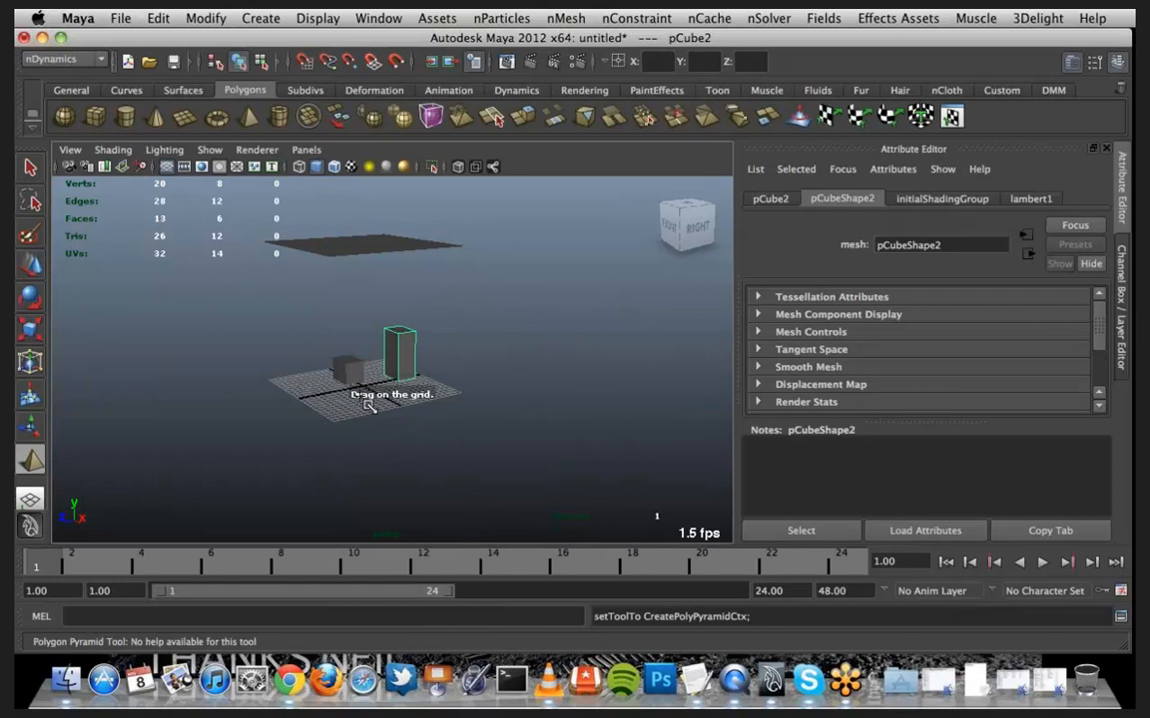
drag(368, 402, 359, 410)
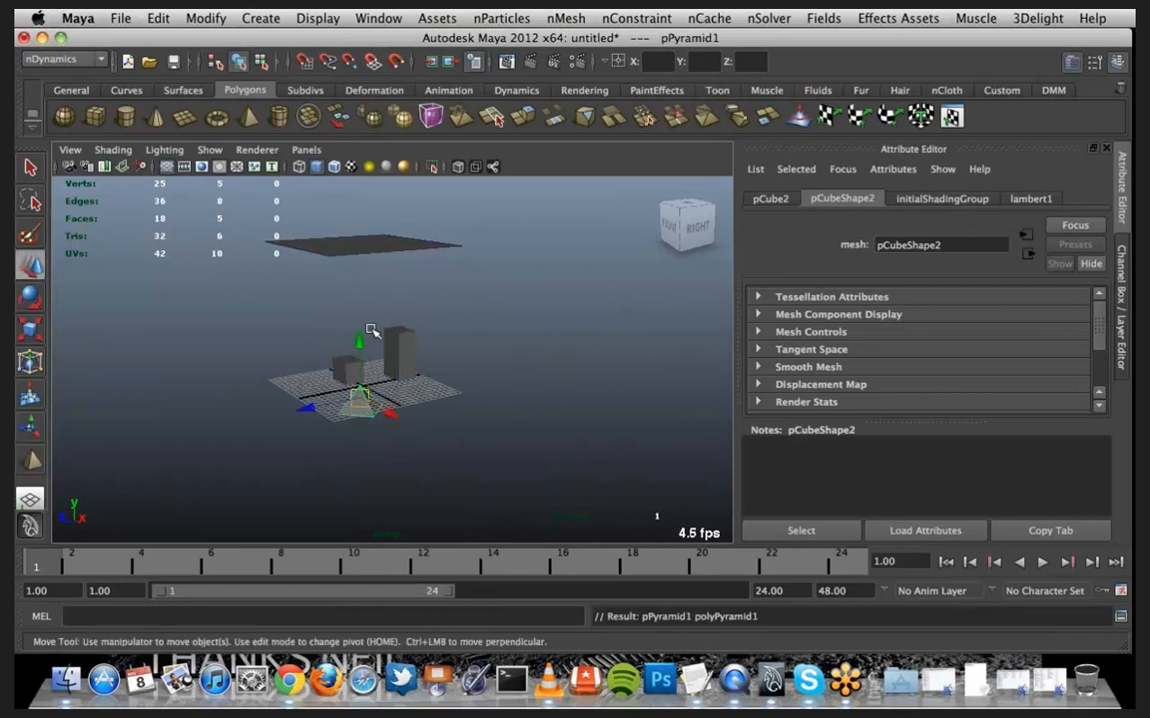
drag(359, 341, 363, 325)
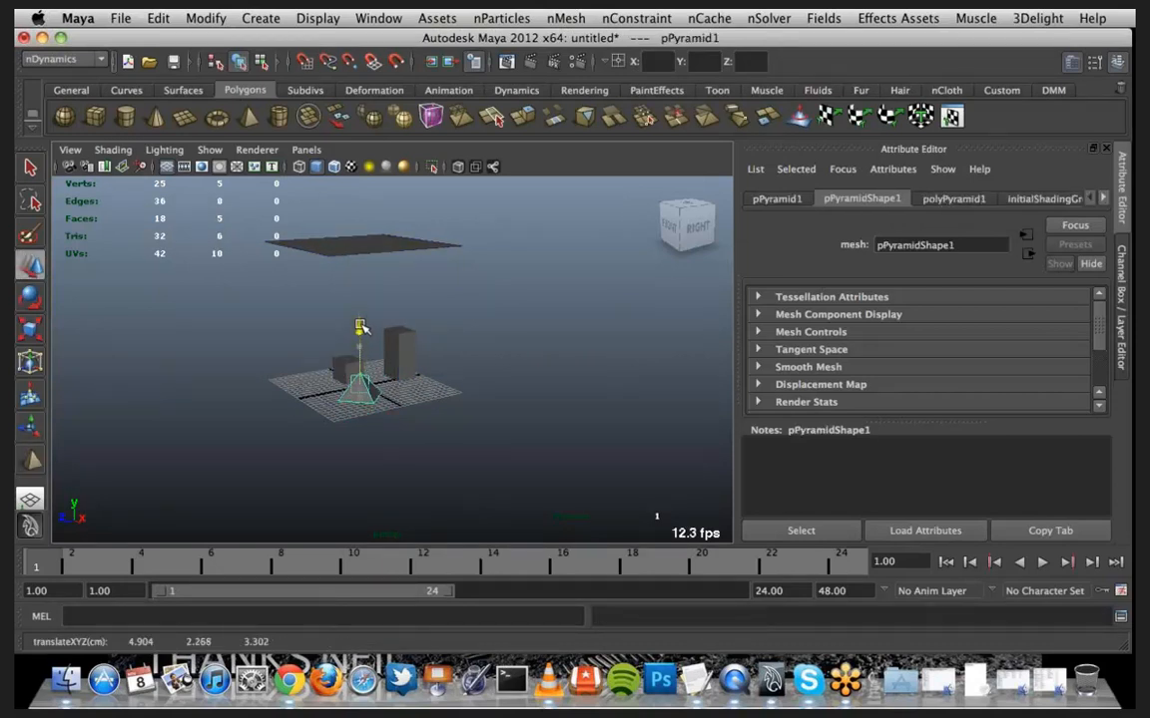
scroll(429, 499, up, 10)
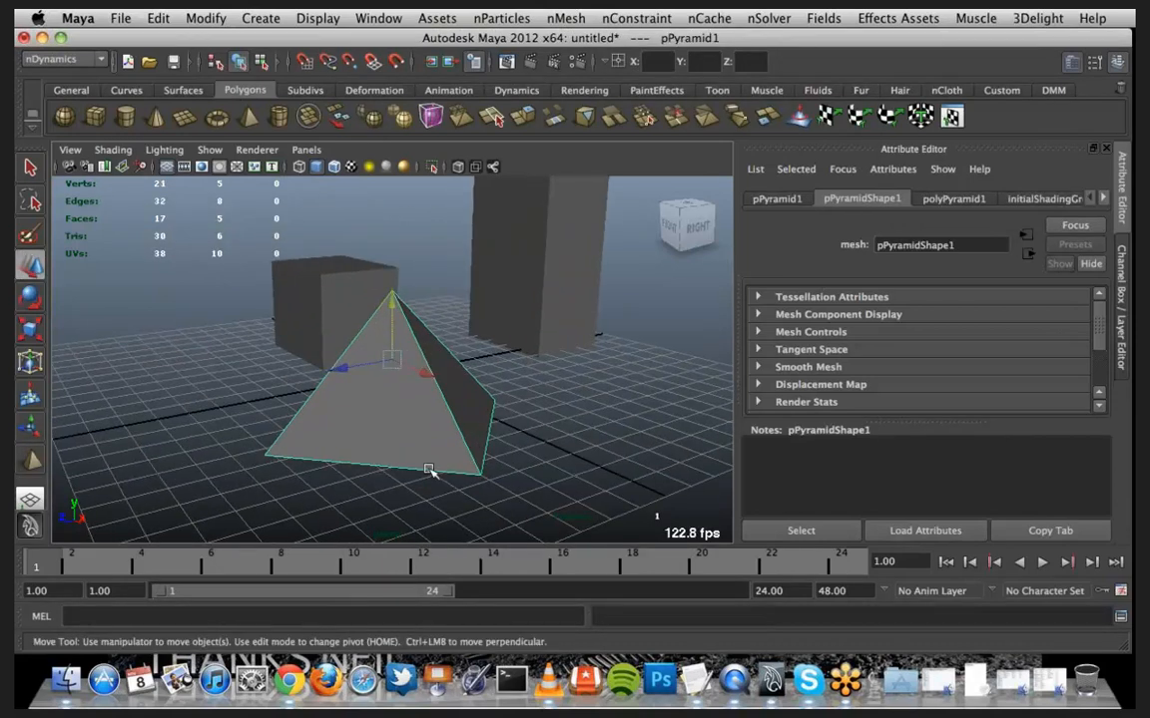
alt+drag(429, 470, 399, 320)
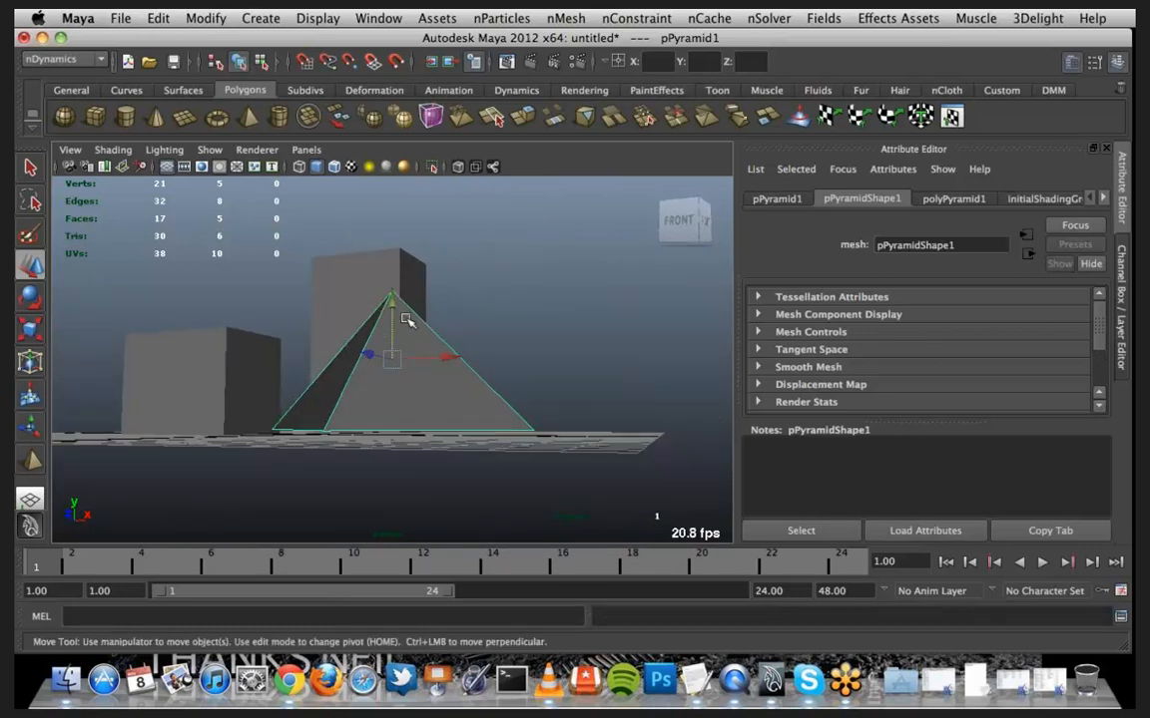
click(1120, 591)
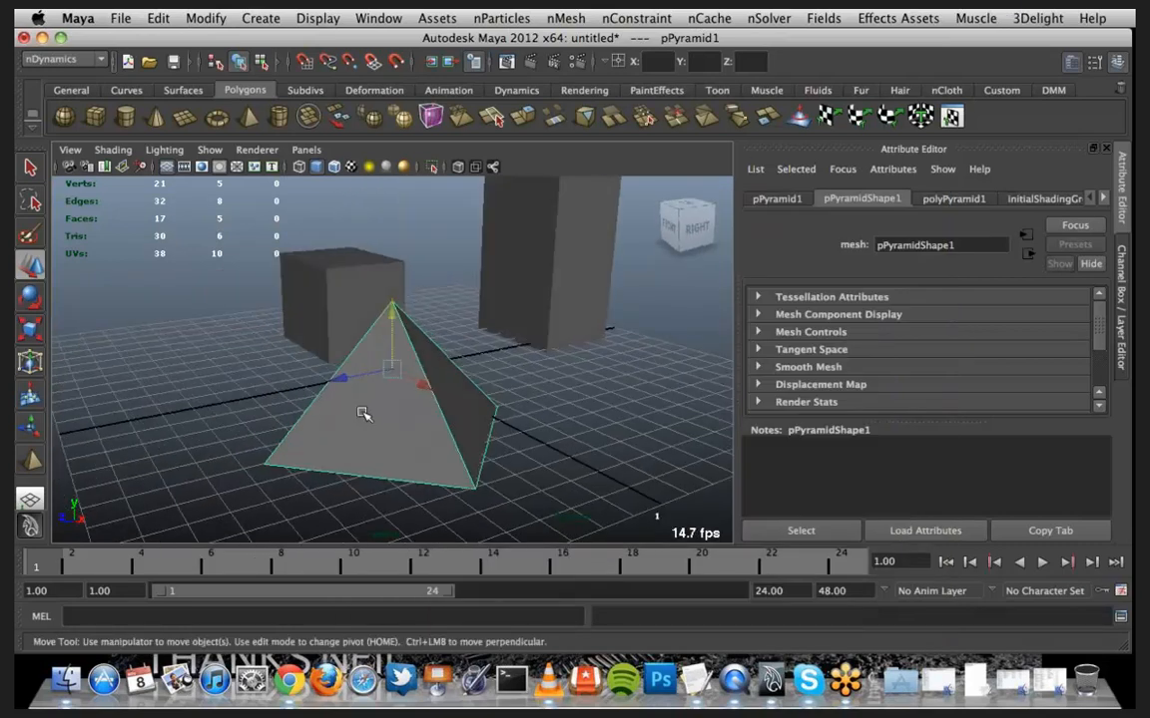
Scale the raised plane uniformly to about twice its size so it extends well beyond the shapes below
scroll(363, 414, down, 6)
alt+drag(416, 431, 341, 448)
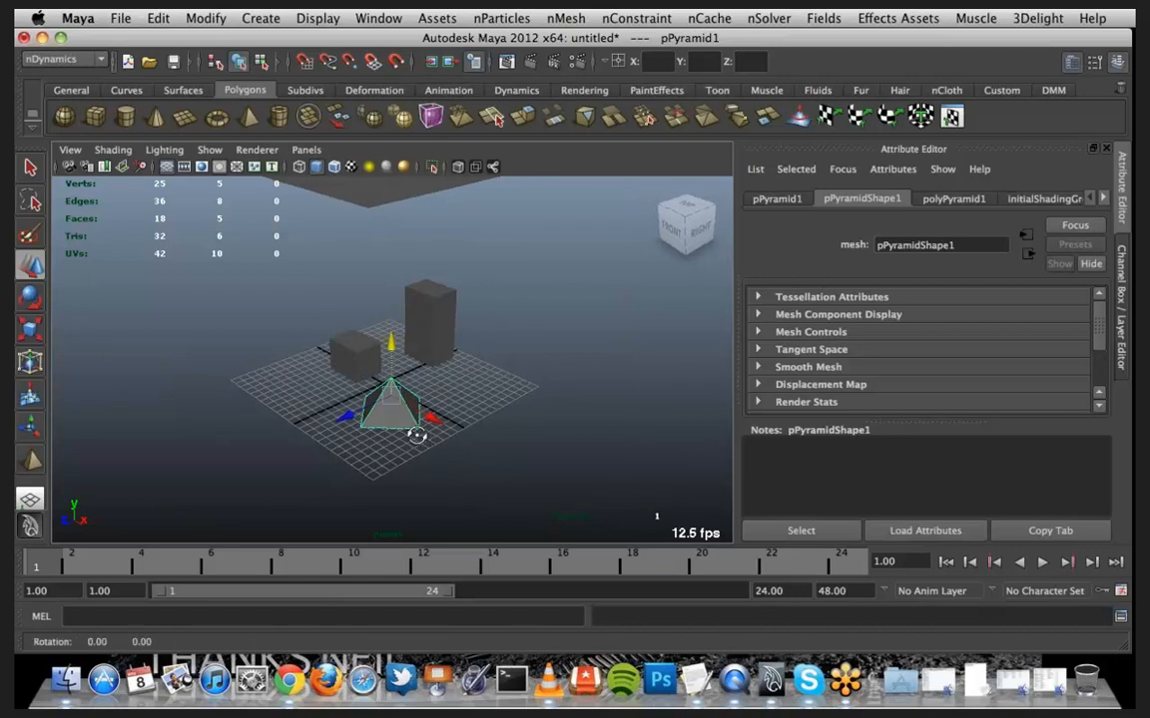
alt+drag(381, 392, 478, 384)
click(396, 288)
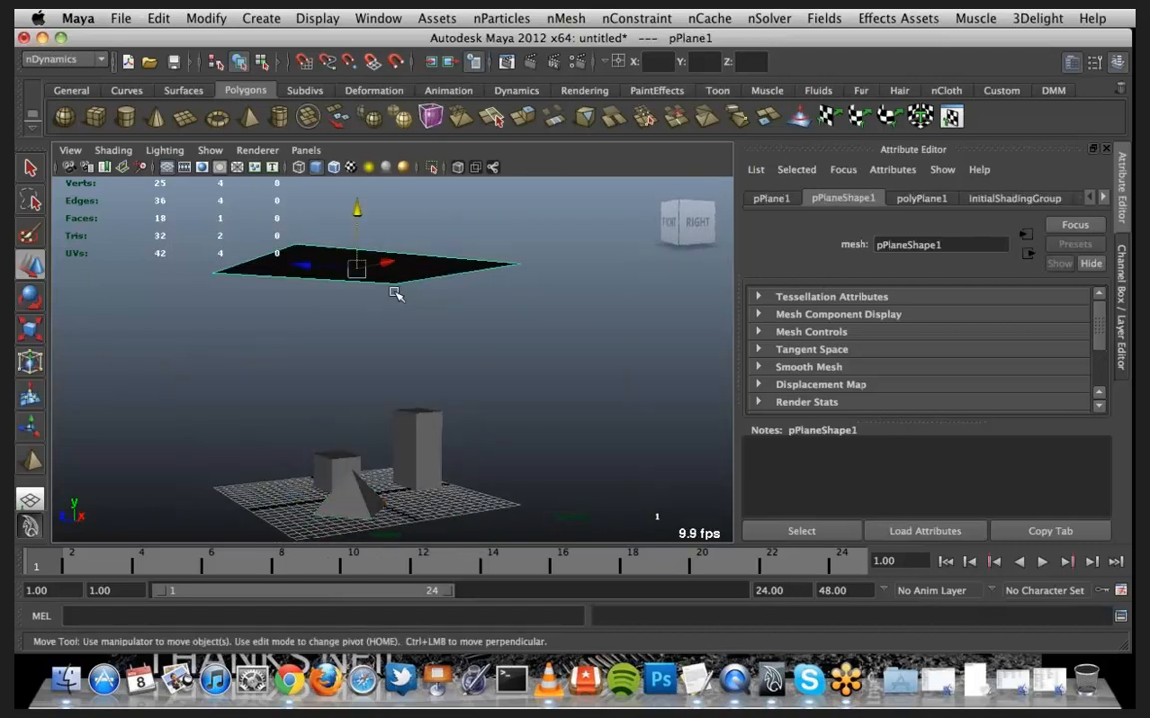
alt+drag(397, 292, 380, 194)
alt+drag(431, 343, 440, 343)
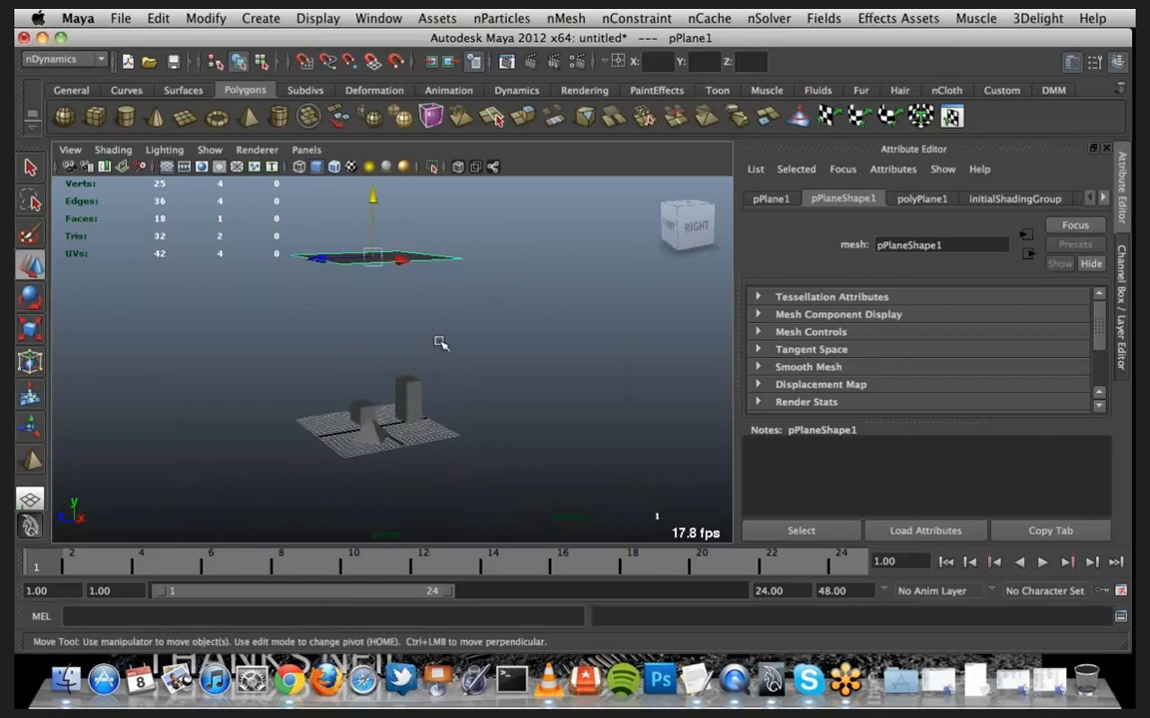
key(r)
drag(374, 258, 469, 281)
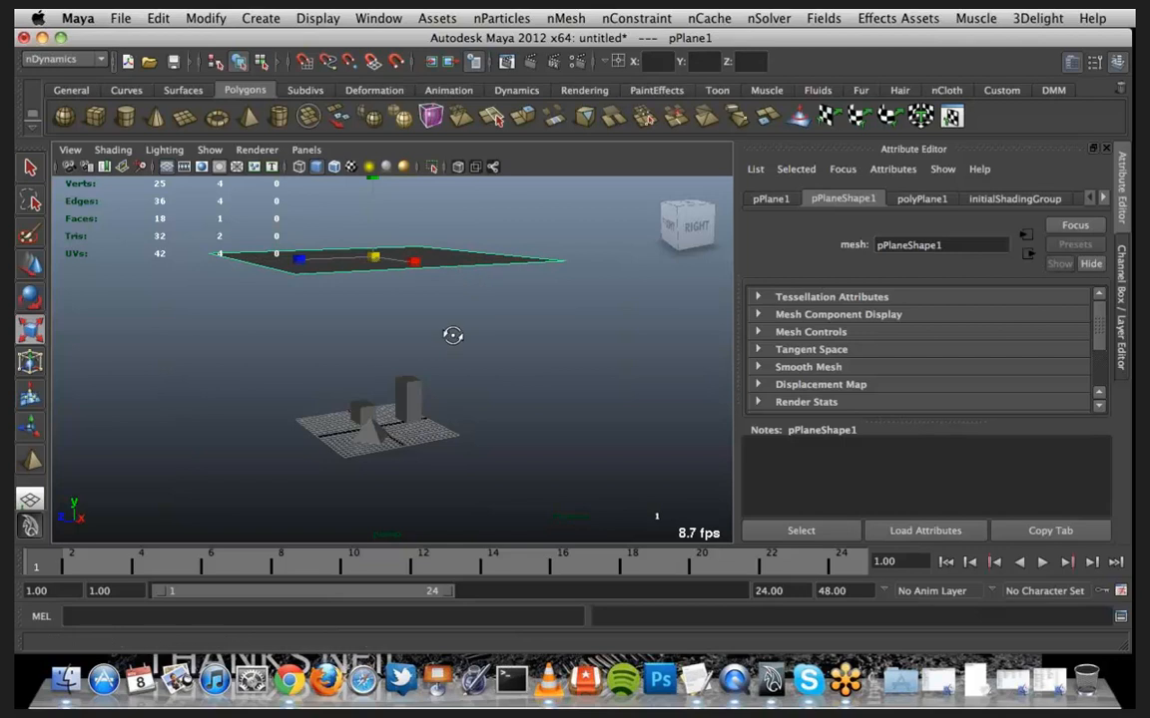
Create an nParticle emitter on the raised plane with Emit from Object
alt+drag(451, 333, 502, 343)
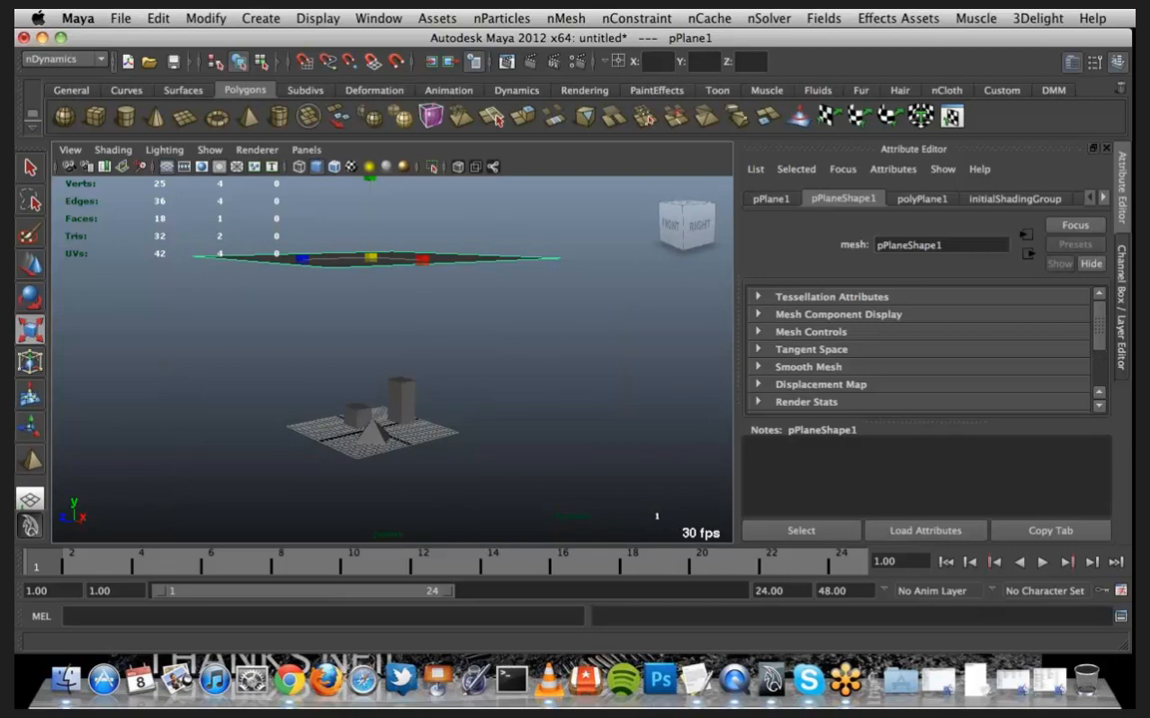
alt+drag(500, 351, 446, 326)
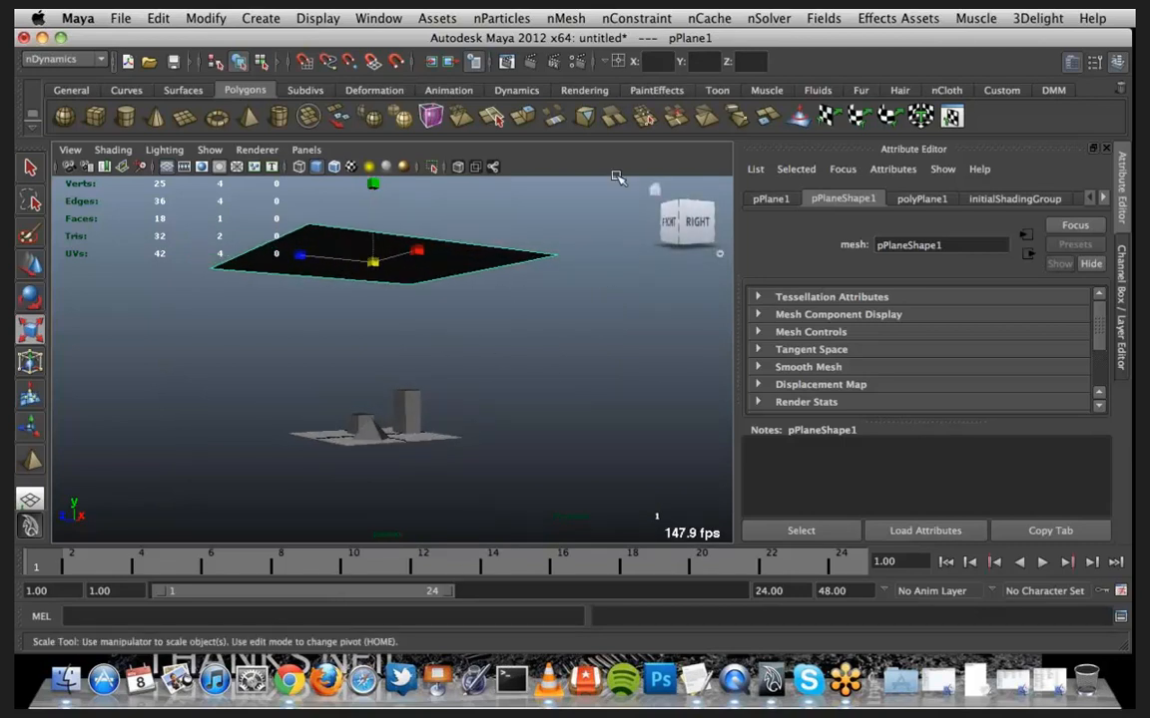
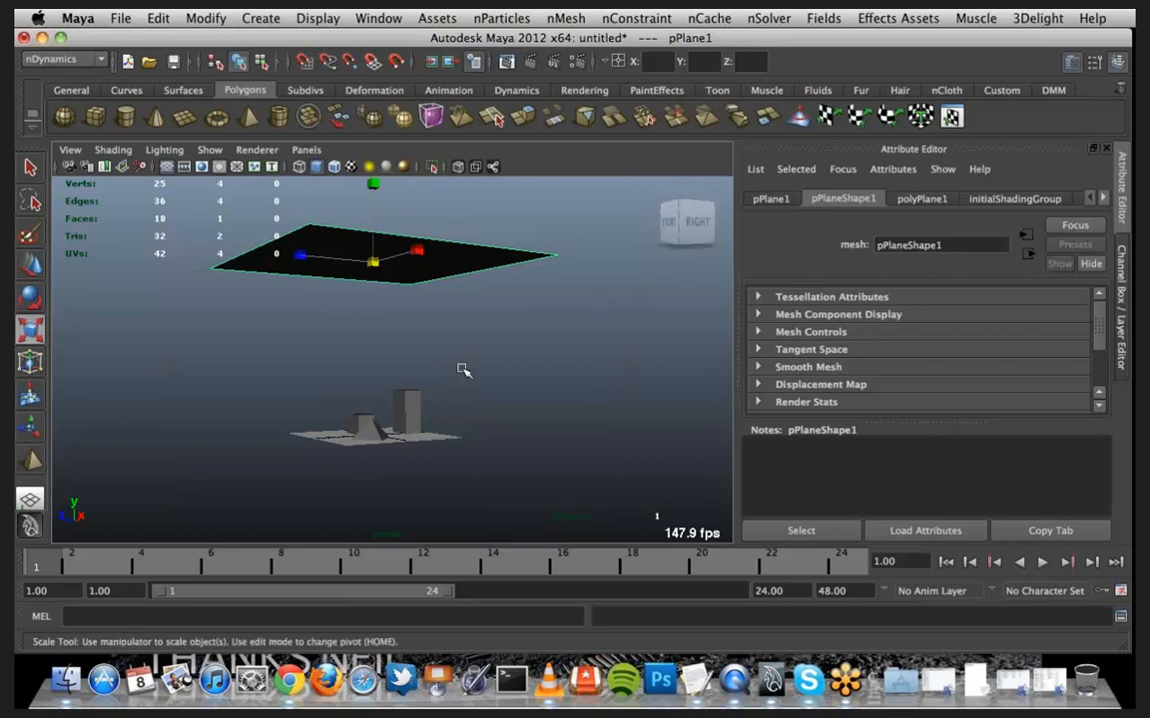
mouse_move(464, 367)
alt+mouse_down()
mouse_move(472, 374)
mouse_move(445, 374)
mouse_move(451, 367)
alt+mouse_up()
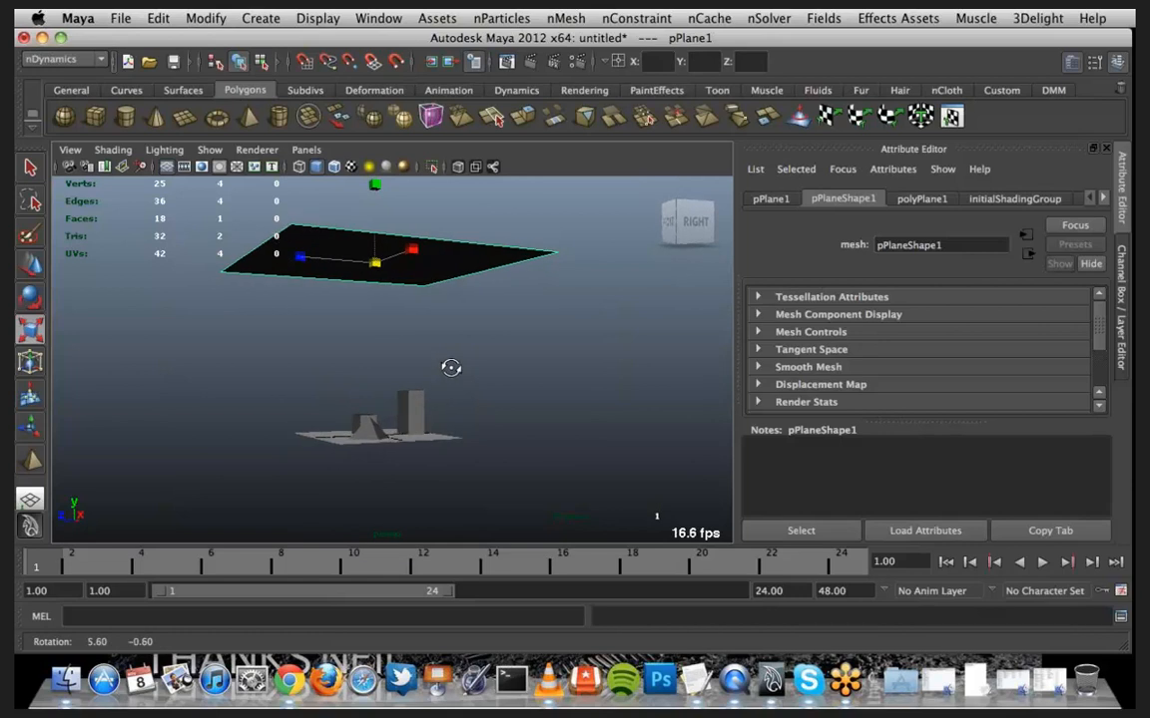
click(488, 20)
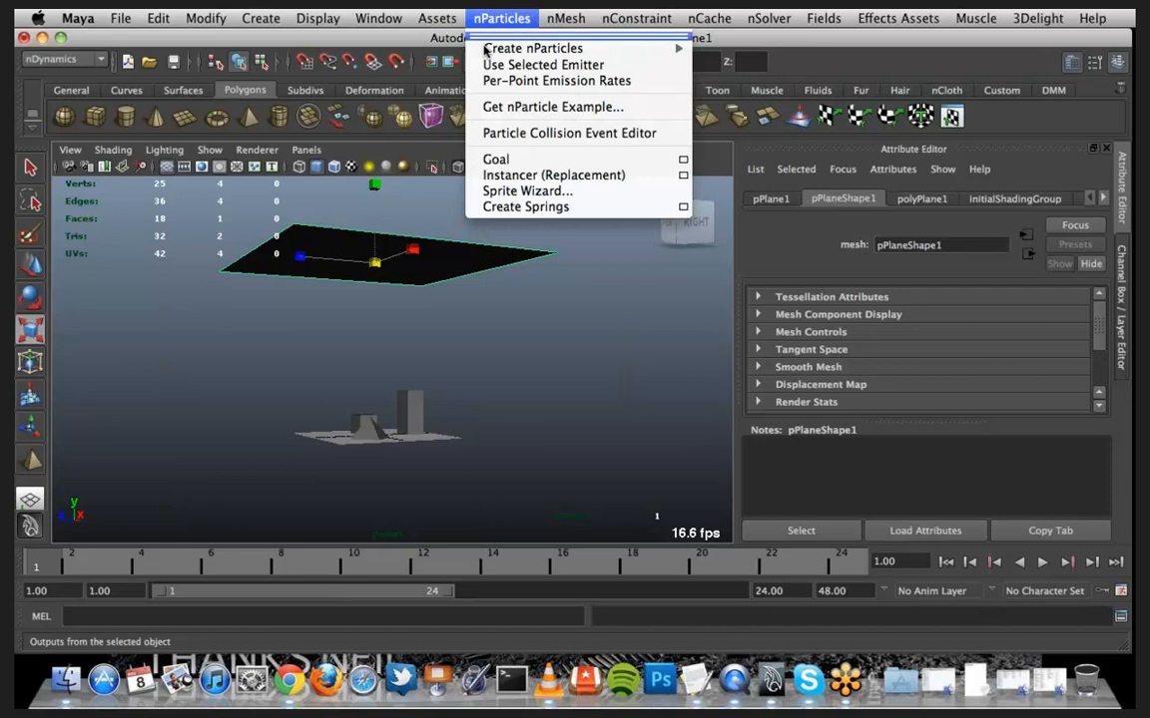
mouse_move(486, 50)
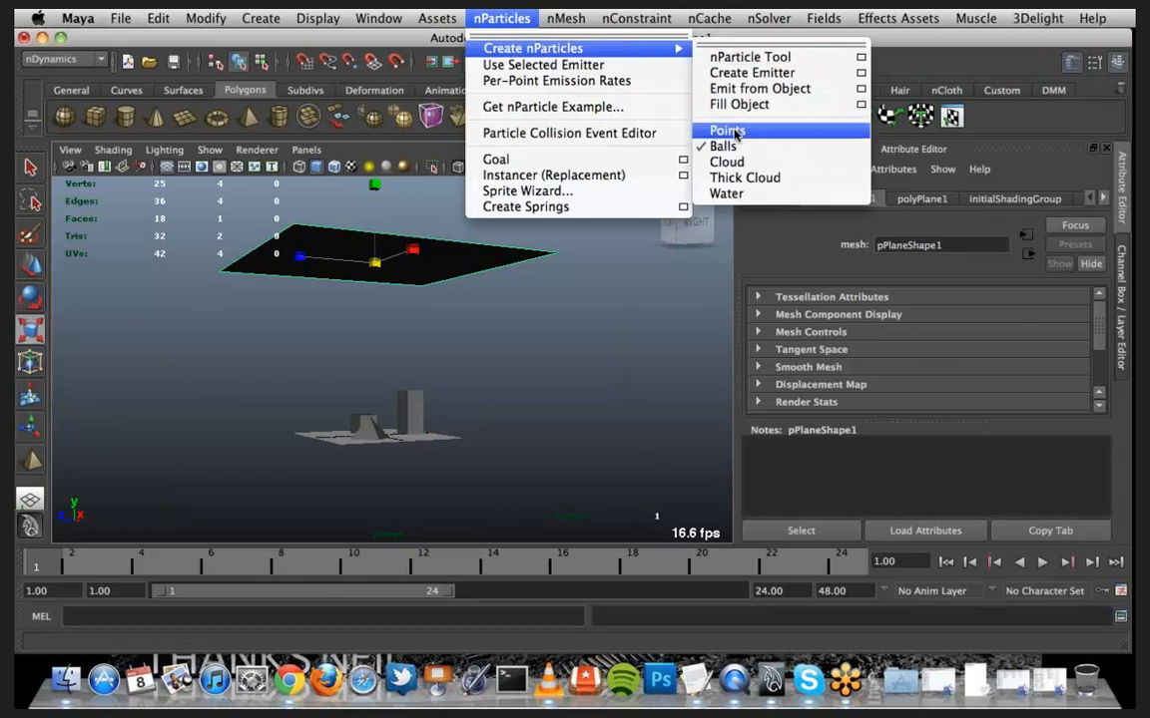
click(767, 90)
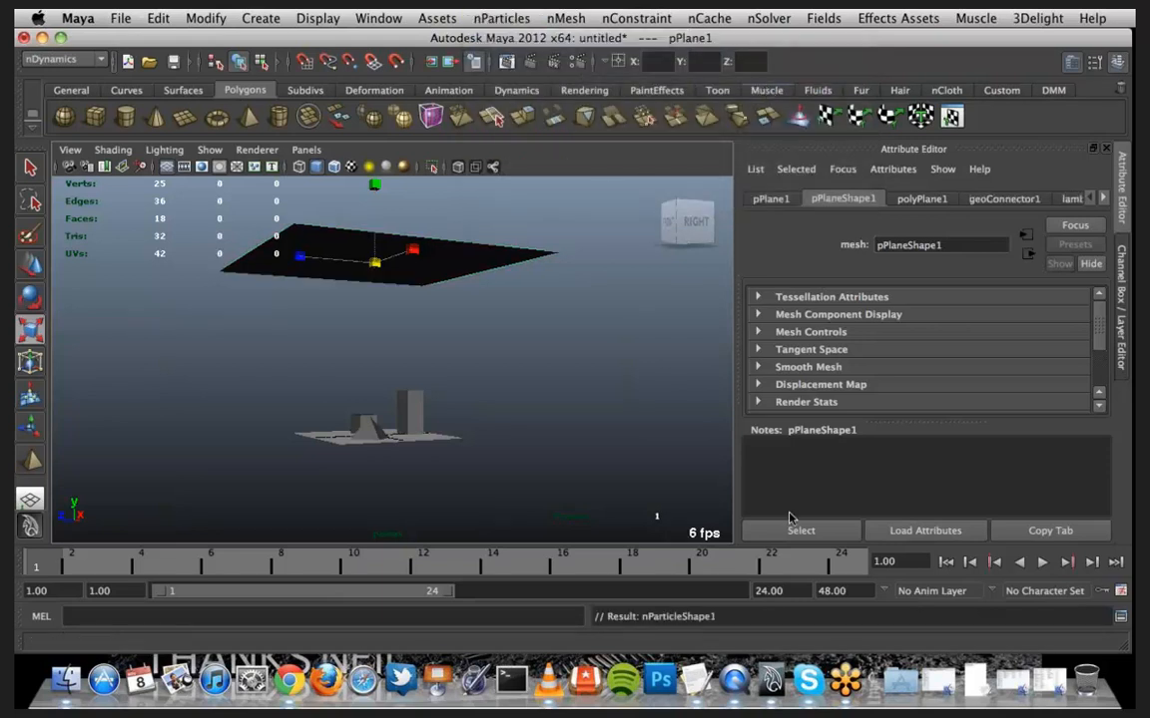
Set the end of the playback range to frame 500
double_click(769, 591)
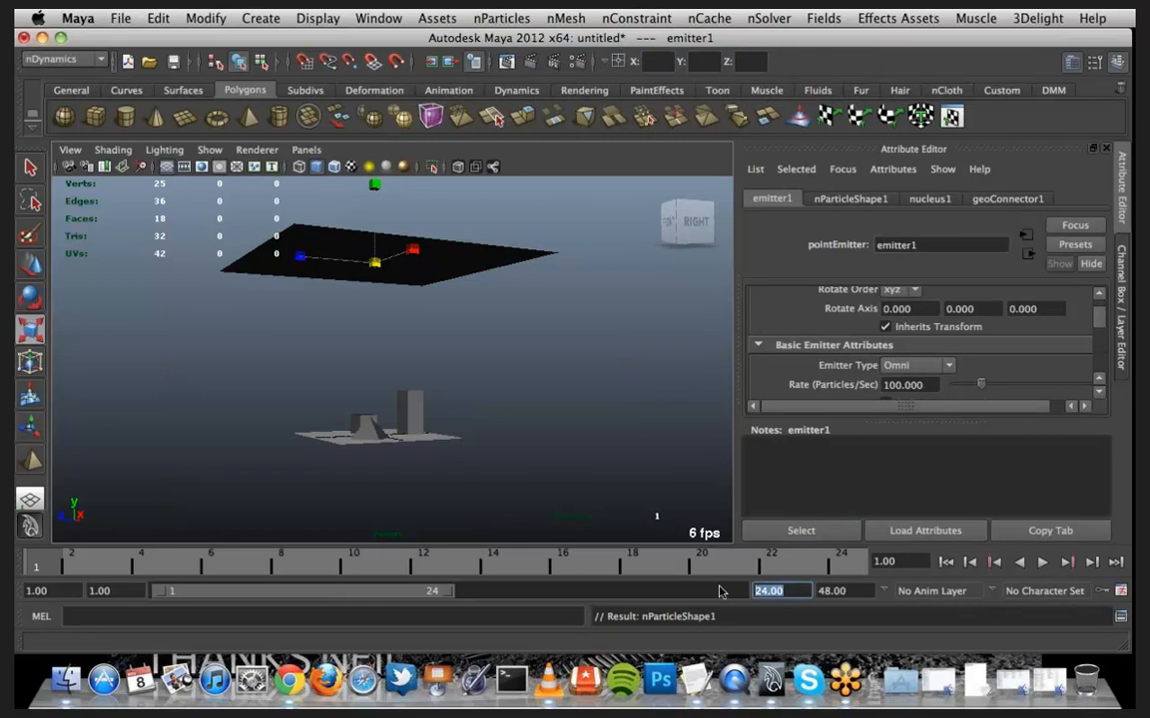
text(500)
key(Return)
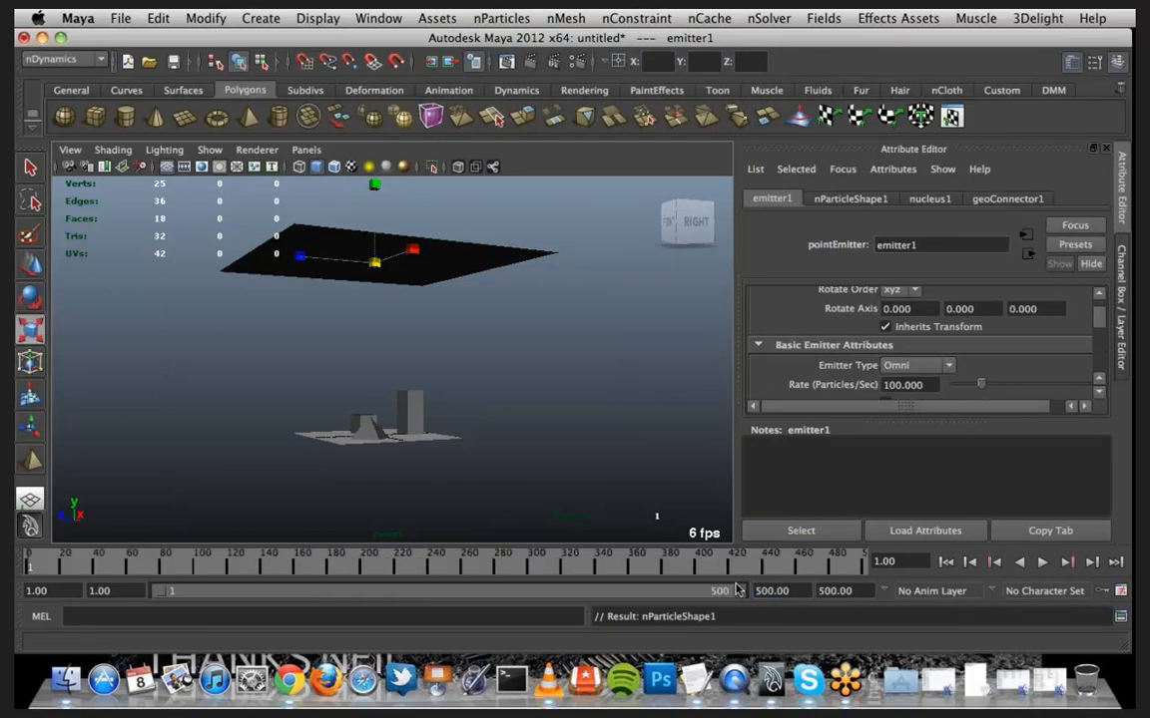
Play the particle simulation to about frame 60, stop it, and open the nParticleShape1 attributes
click(1042, 564)
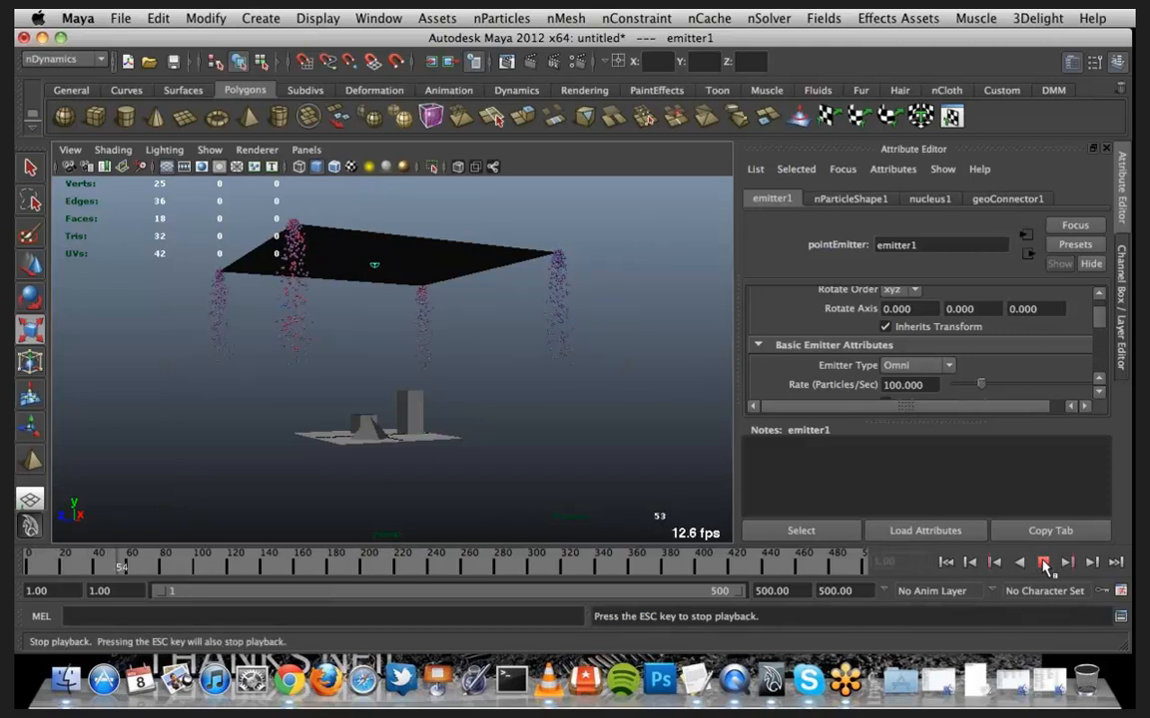
click(1043, 564)
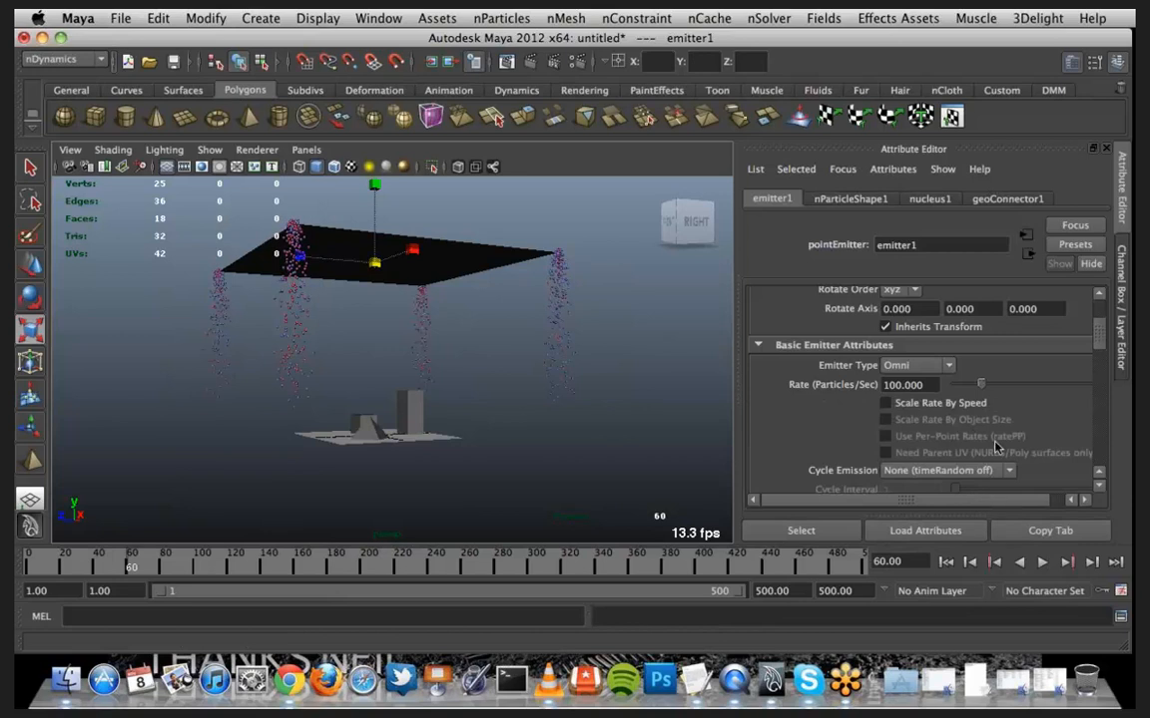
scroll(995, 446, up, 3)
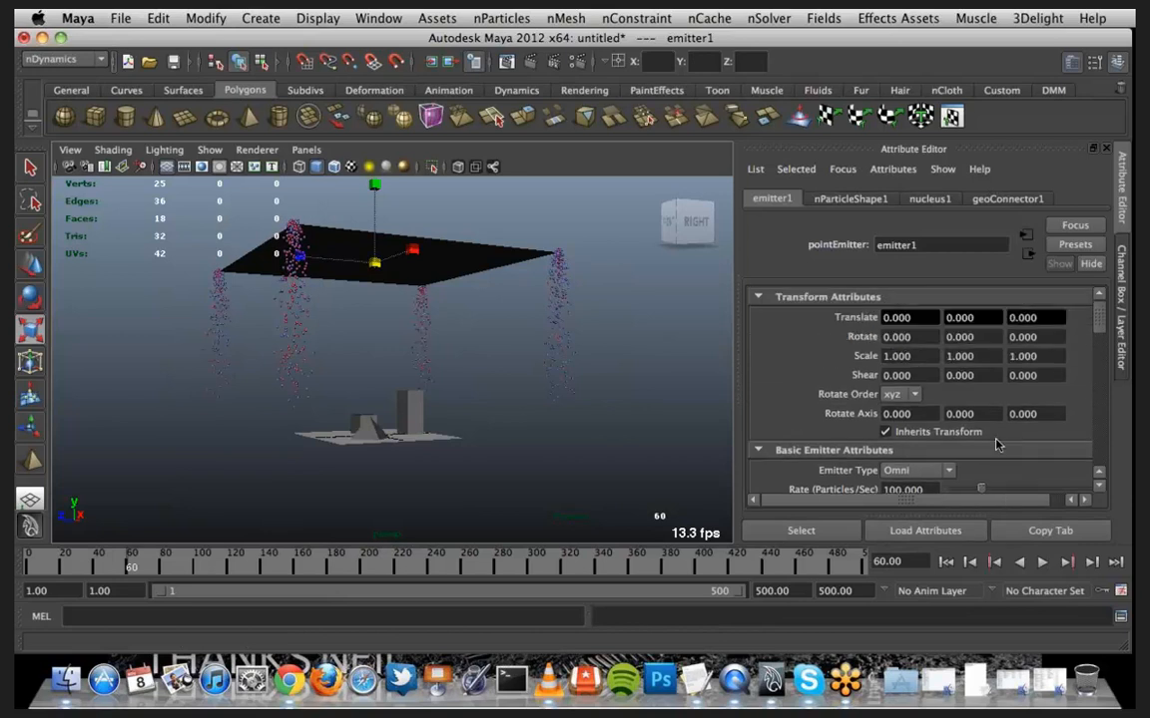
click(848, 200)
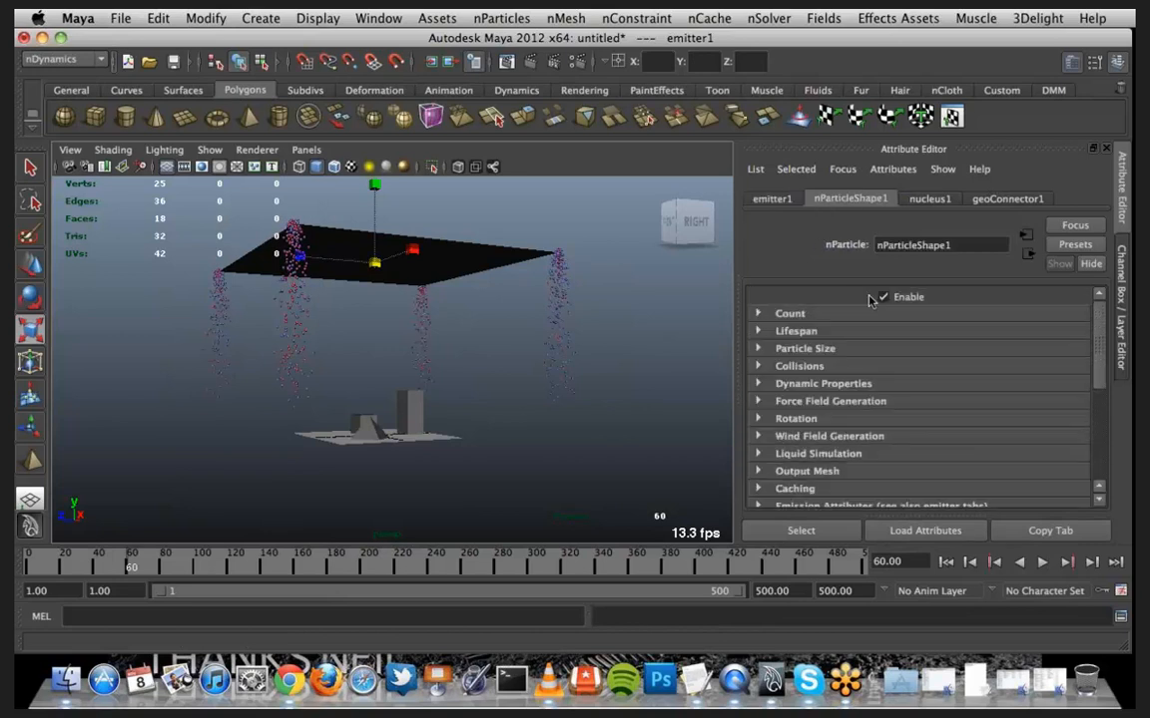
Examine the Count and Lifespan settings of nParticleShape1
click(758, 315)
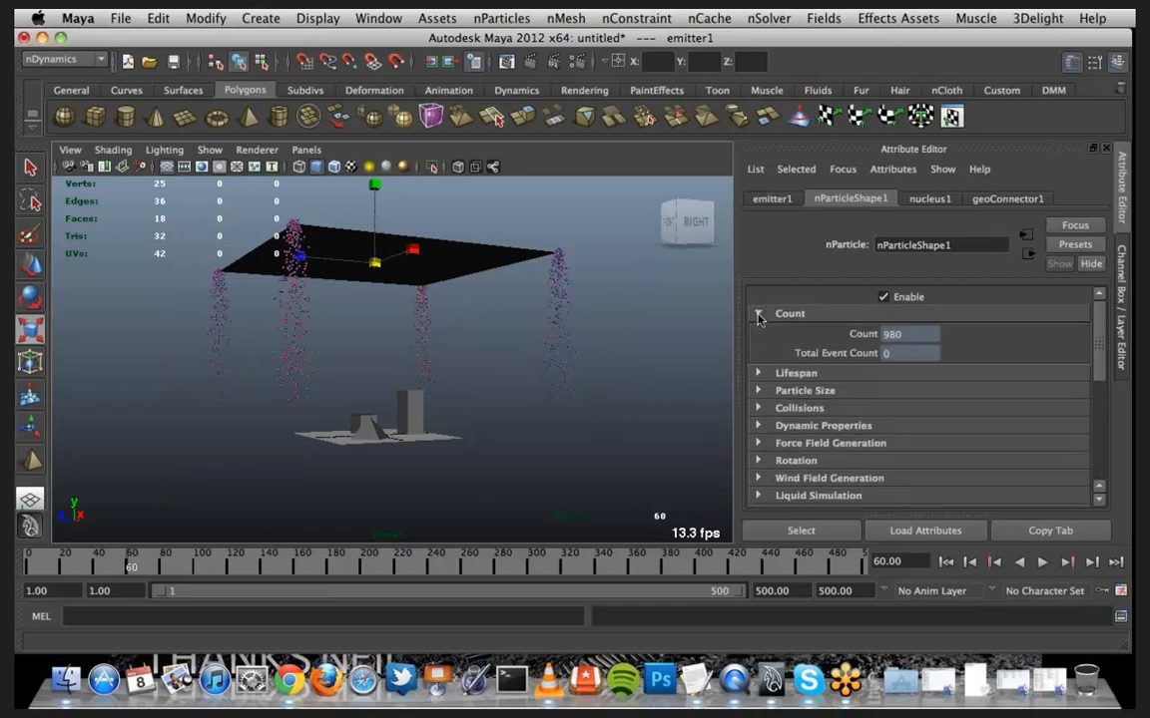
click(760, 373)
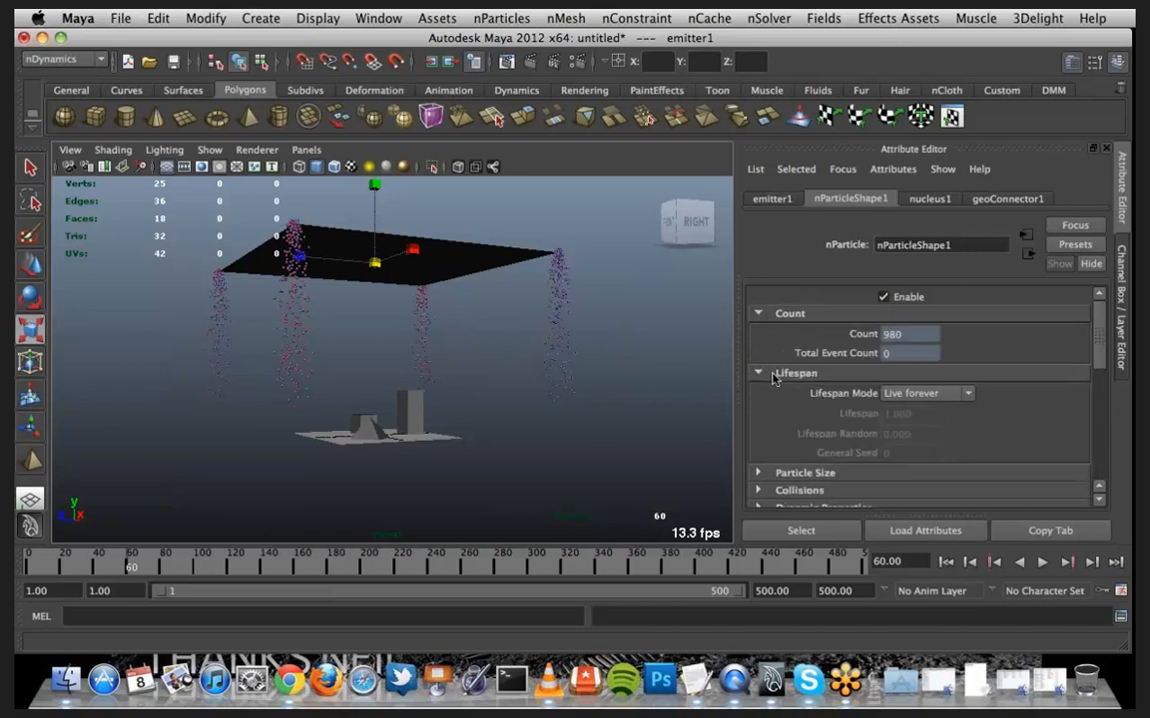
scroll(838, 379, down, 3)
scroll(838, 319, up, 2)
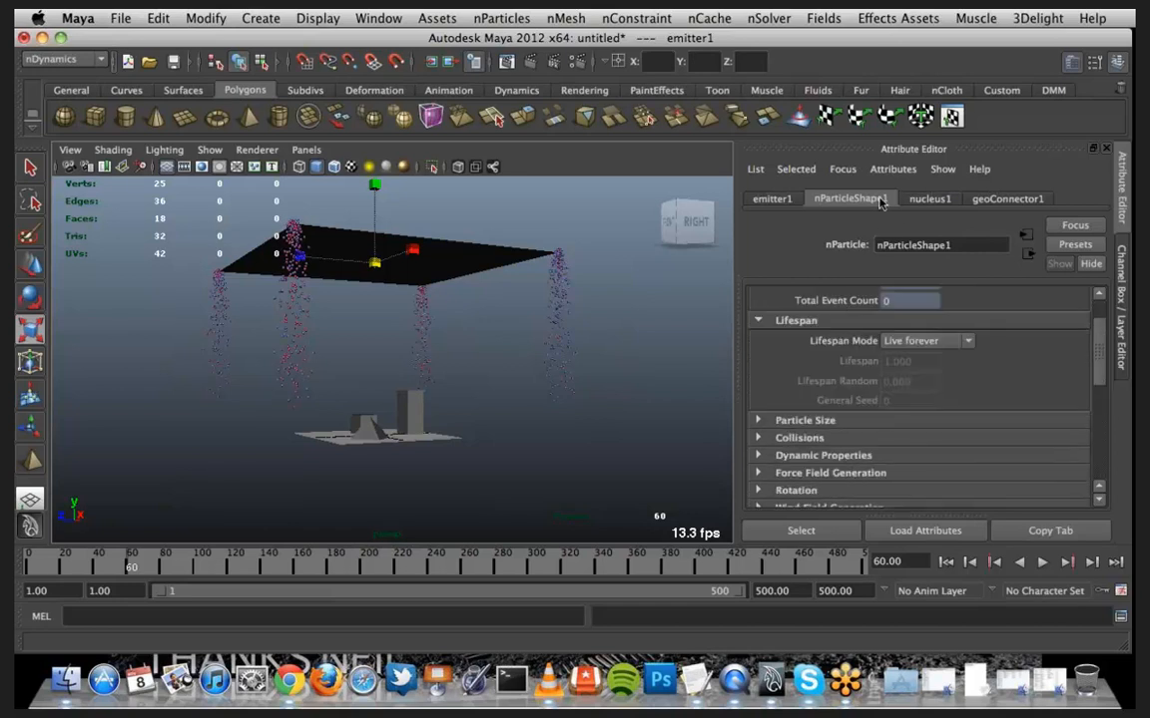
Look through emitter1's attributes, from the emitter type and rate down to the texture emission settings
click(772, 200)
scroll(981, 423, down, 3)
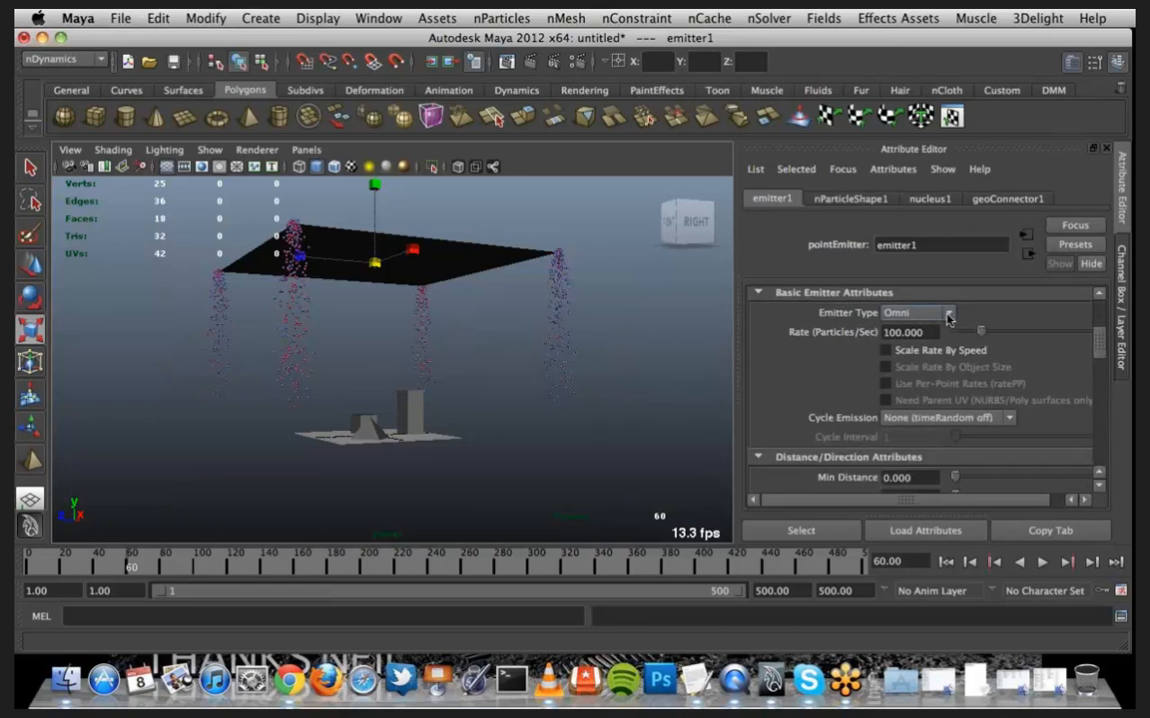
click(948, 315)
click(943, 344)
scroll(998, 380, down, 5)
scroll(1034, 401, down, 10)
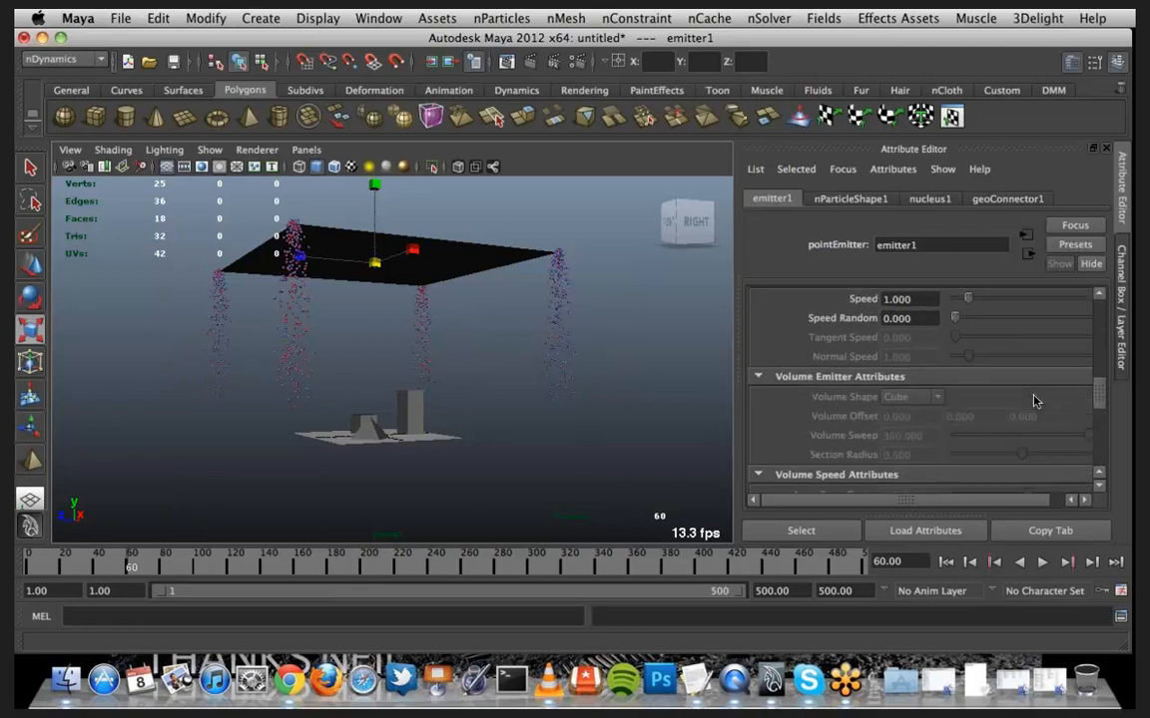
scroll(1034, 401, down, 1)
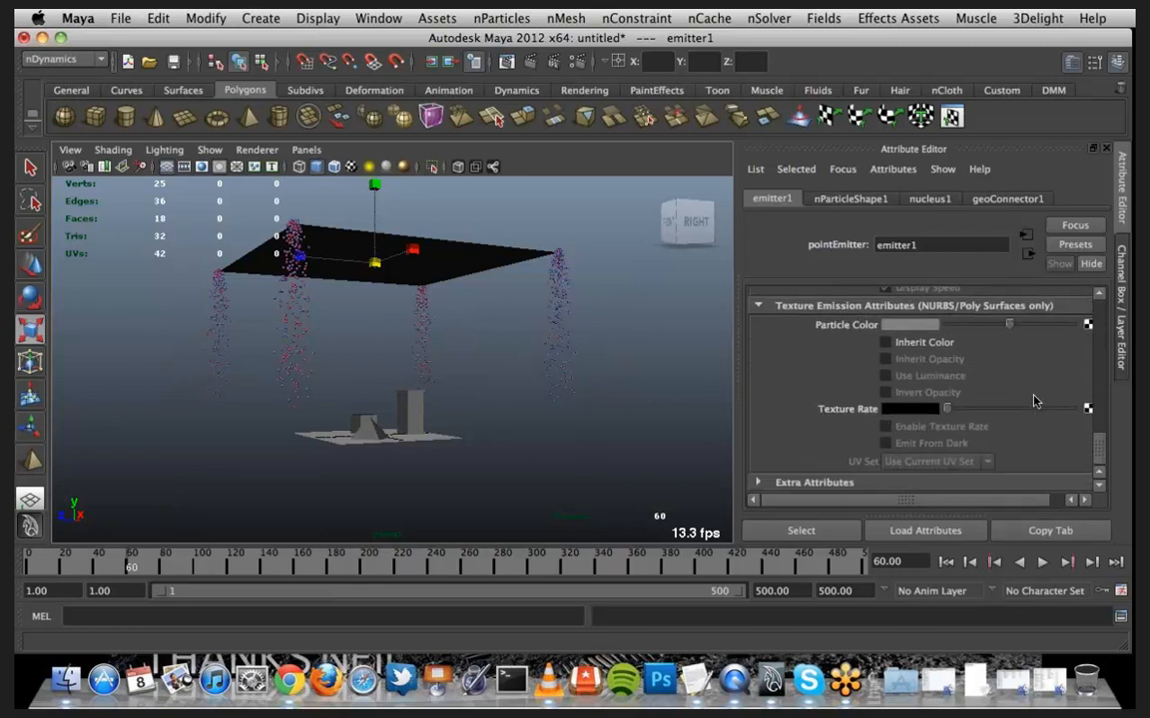
scroll(1034, 401, up, 15)
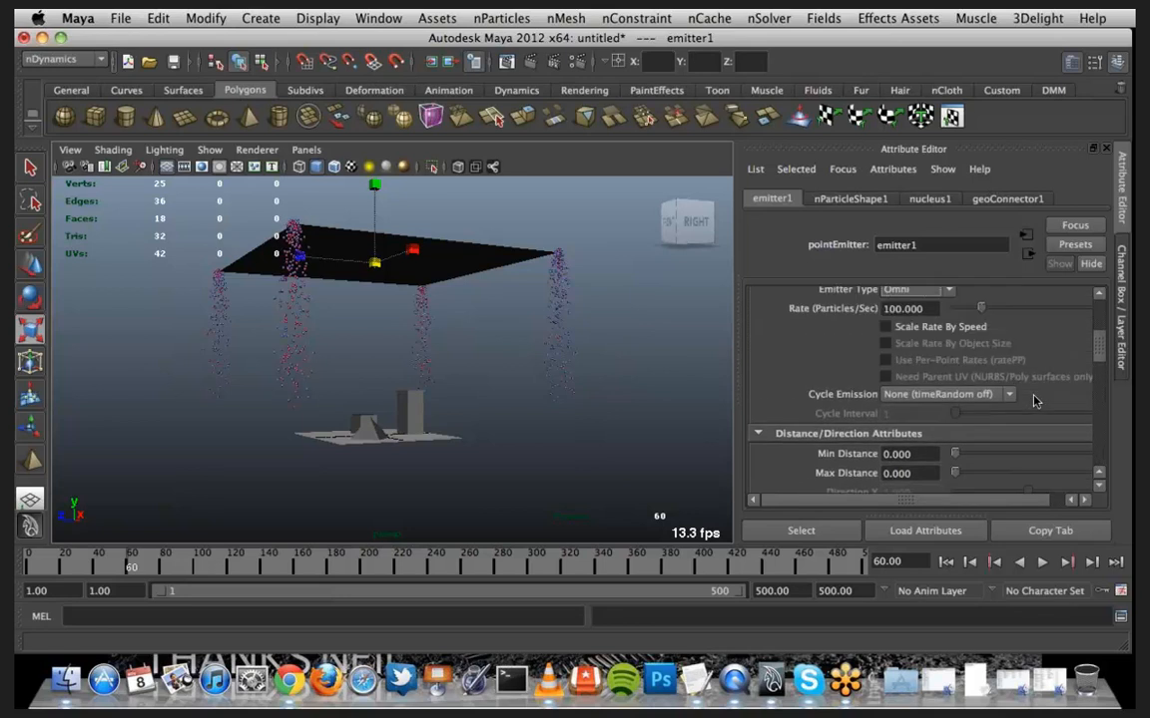
scroll(1034, 401, up, 5)
scroll(1034, 400, down, 2)
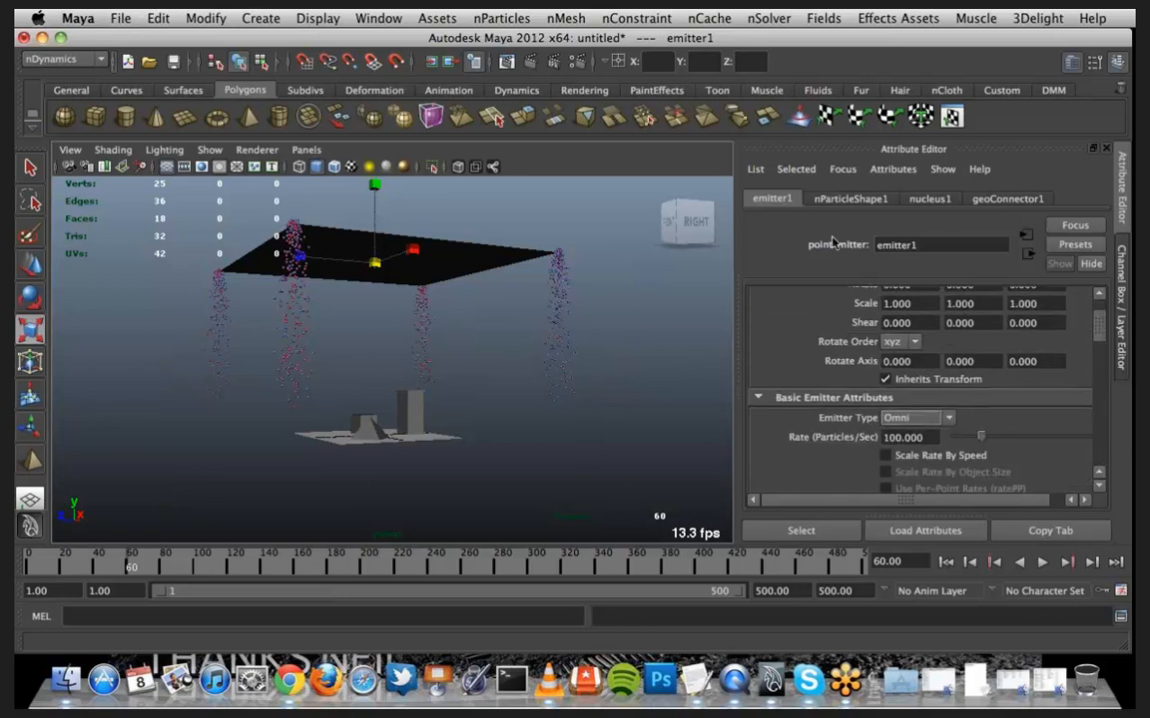
Look through nParticleShape1's attribute sections and expand its Force Field Generation settings
click(846, 200)
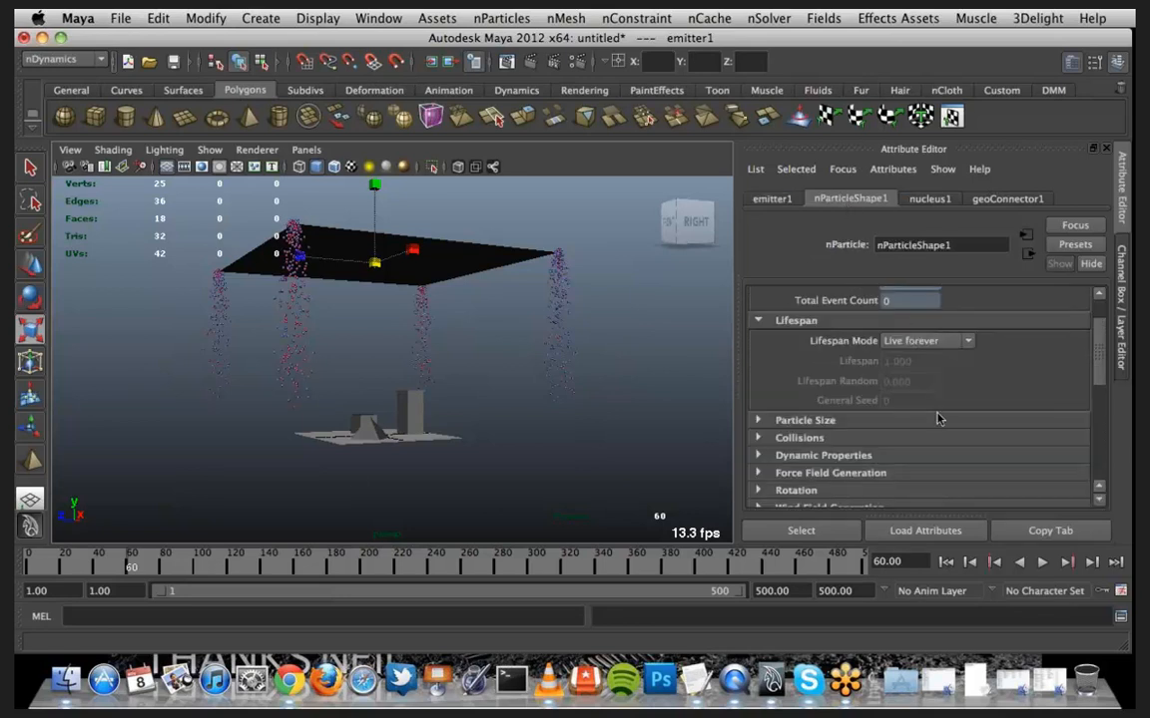
scroll(939, 419, up, 2)
scroll(939, 419, down, 2)
scroll(939, 417, down, 4)
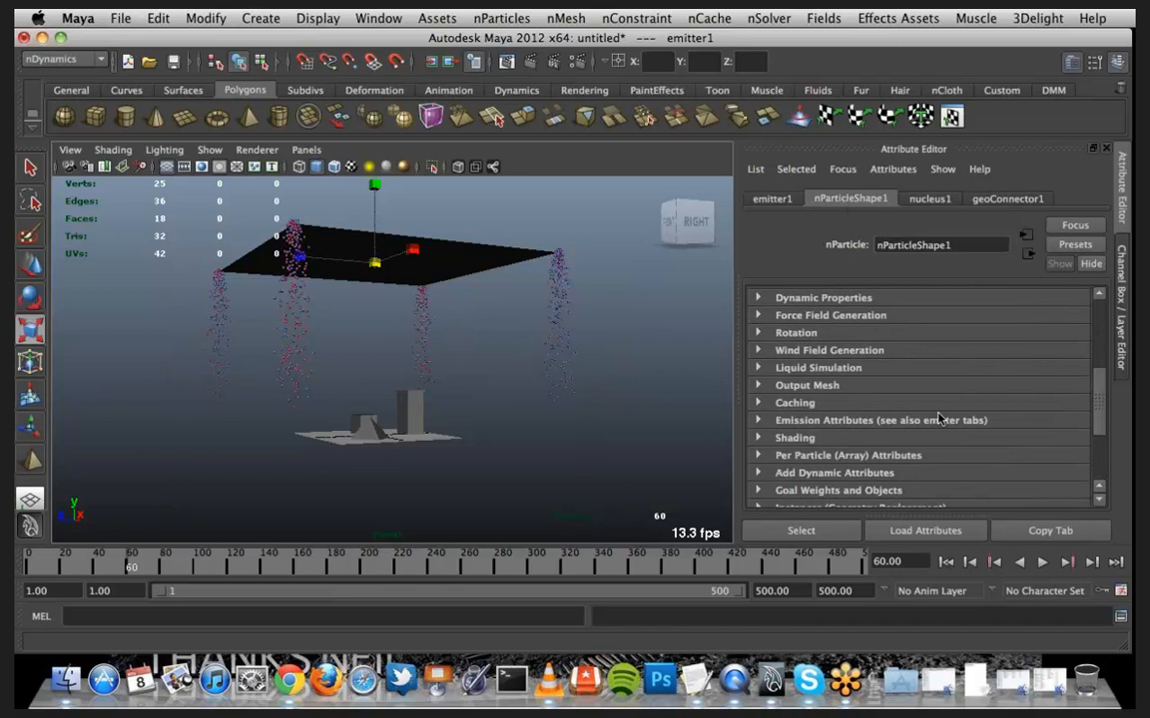
scroll(918, 409, up, 1)
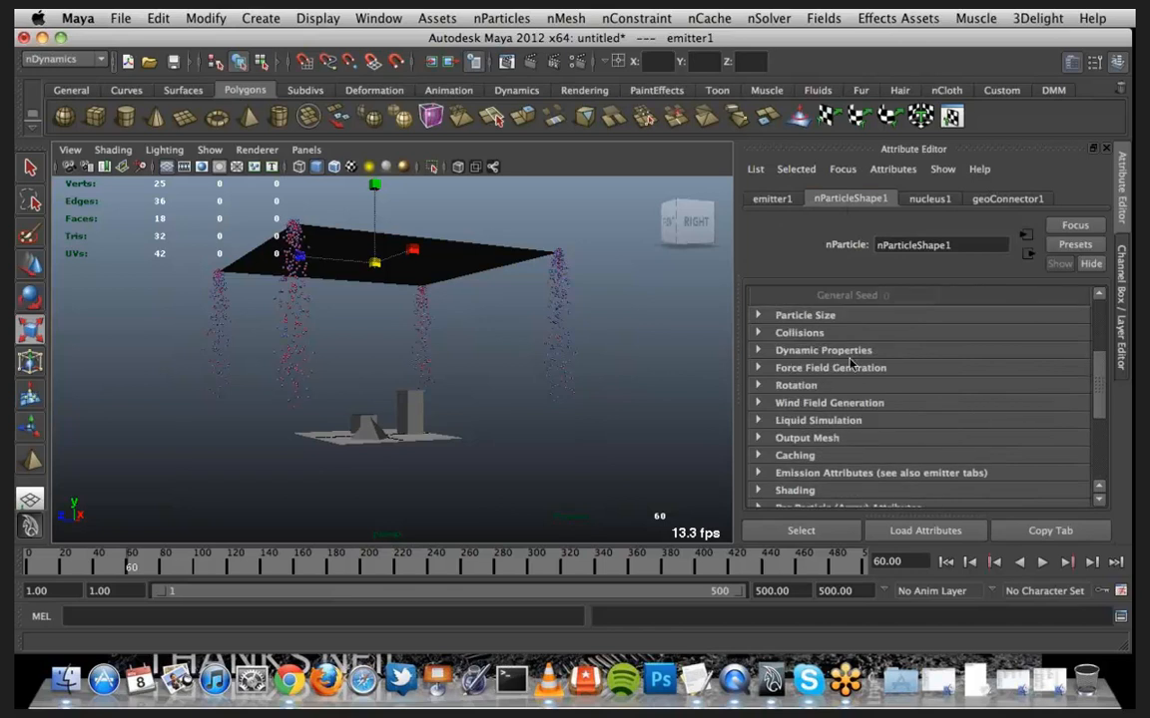
click(758, 369)
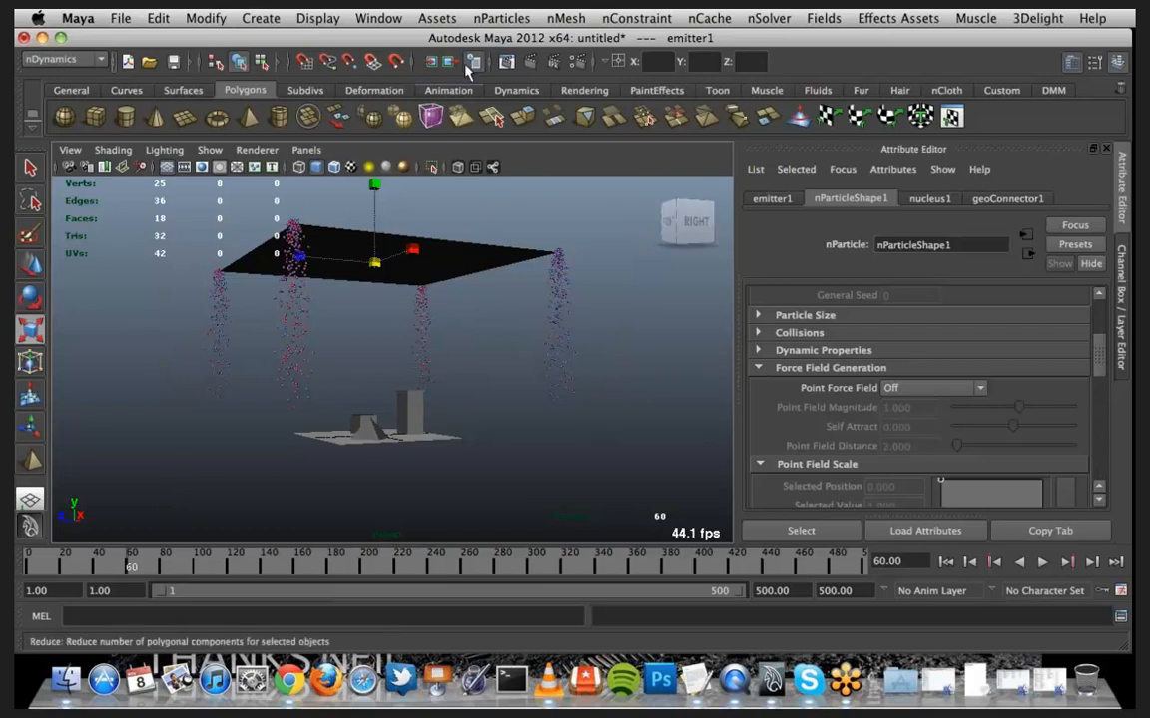
Check the nParticle style options, and undo back past the last playback to frame 1
click(501, 18)
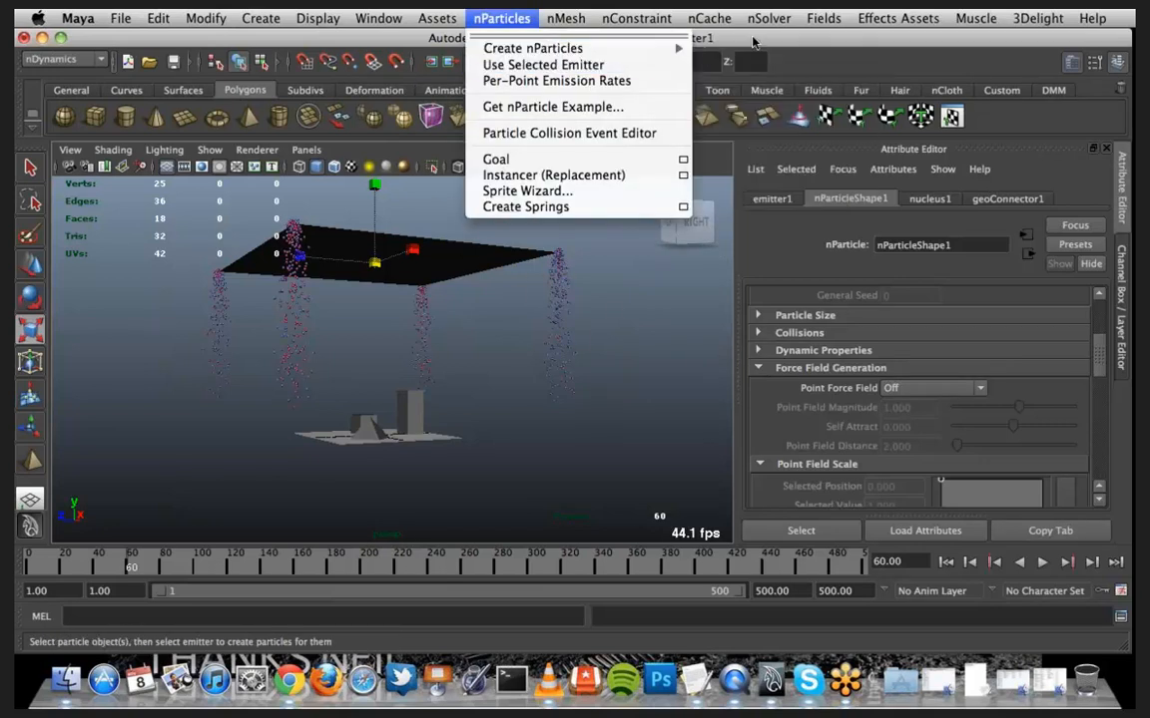
mouse_move(587, 47)
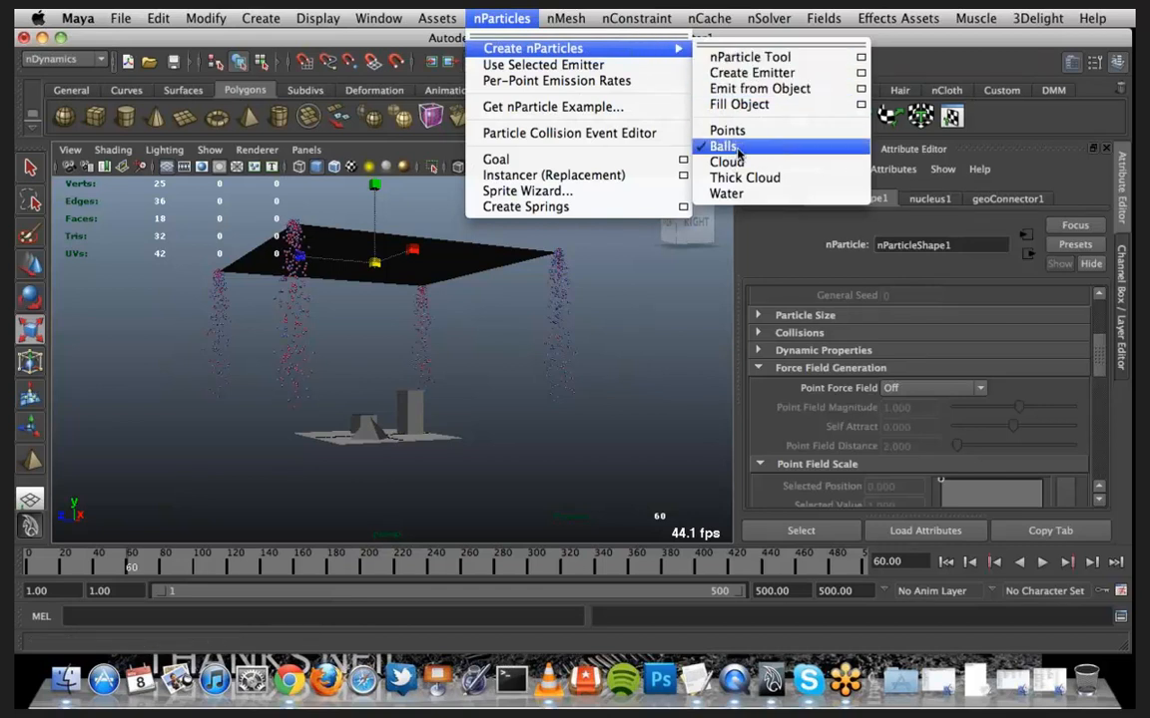
click(658, 360)
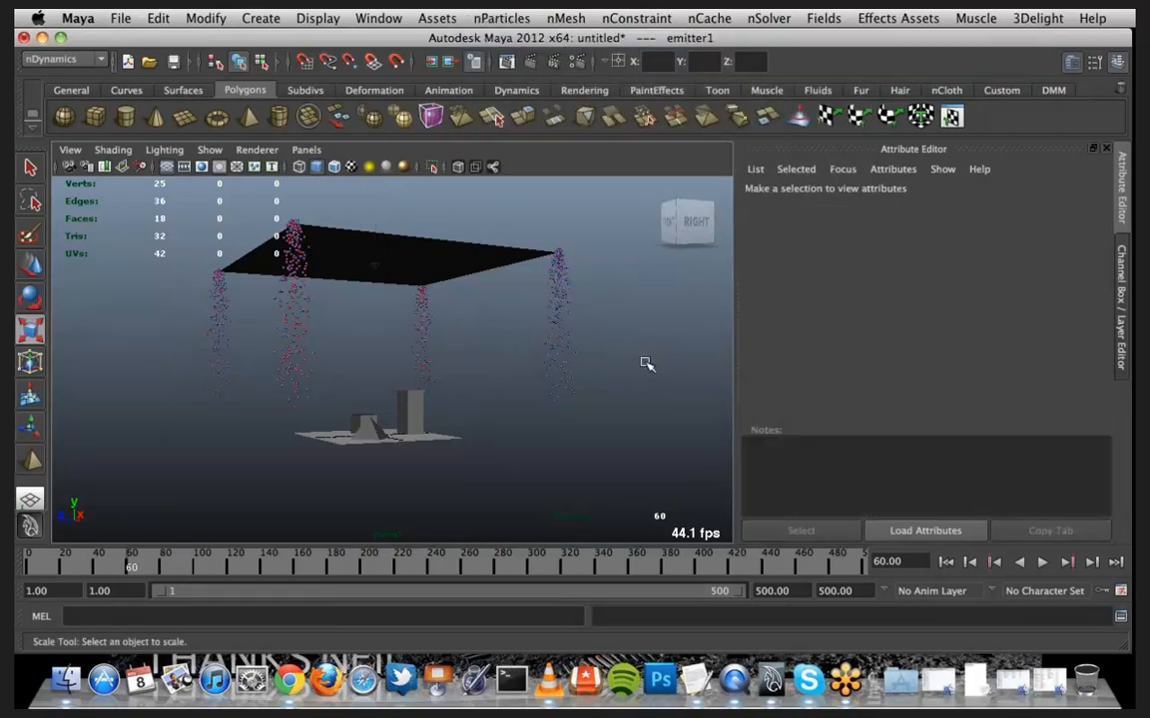
click(570, 285)
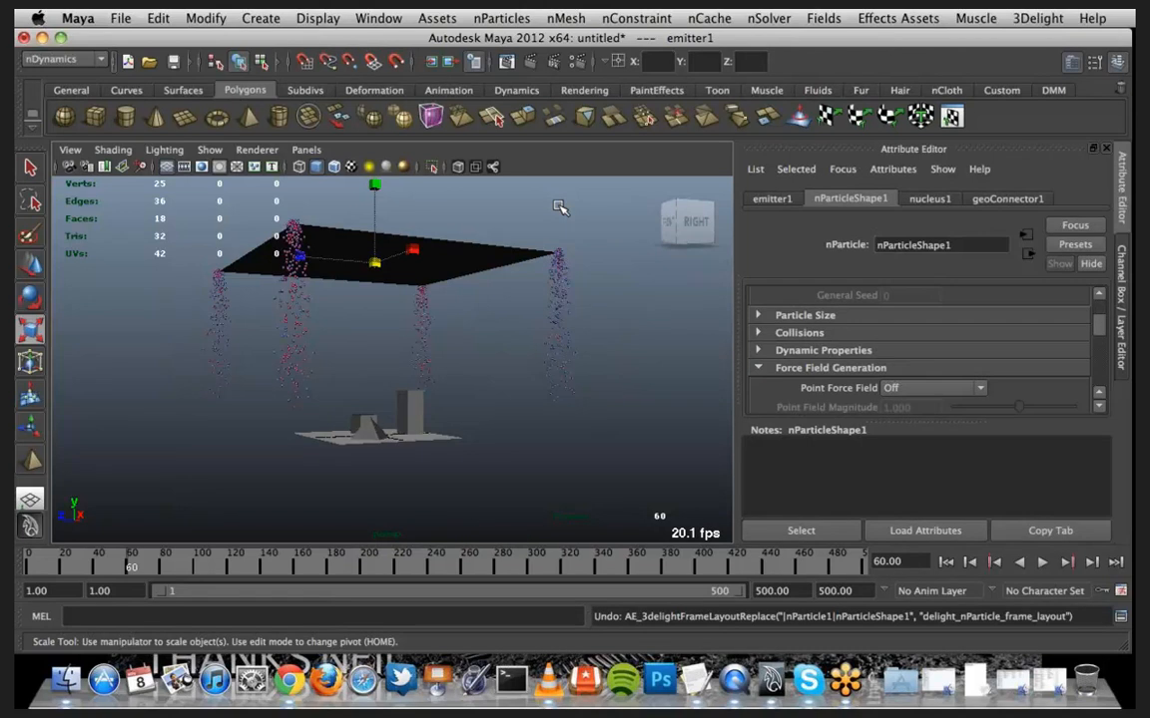
key(alt+shift+v)
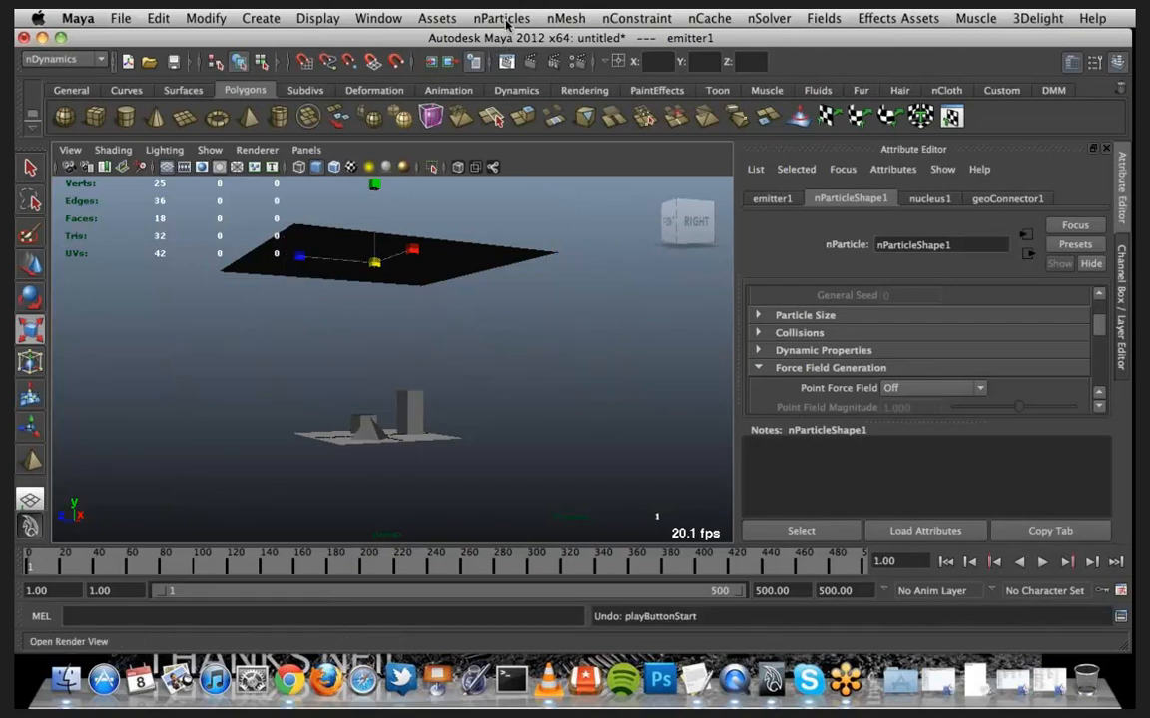
Create another nParticle emitter on the raised plane with Emit from Object, keeping the Omni type and a rate of 100 particles/sec
click(505, 20)
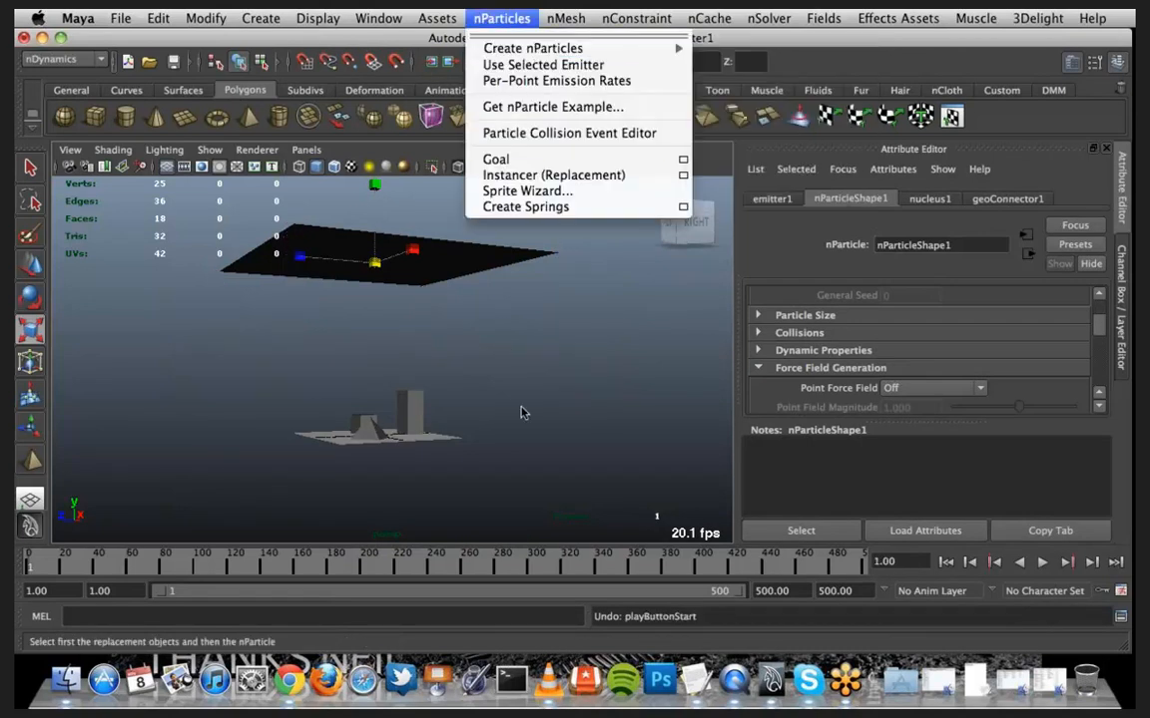
click(389, 254)
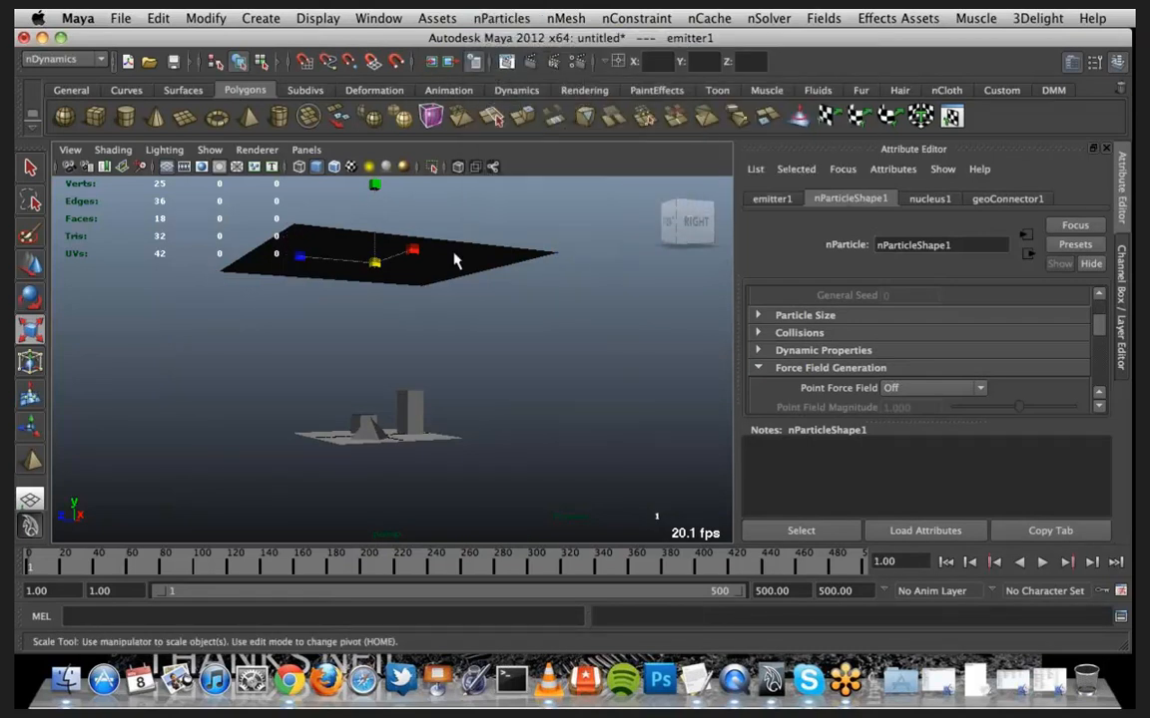
click(479, 20)
mouse_move(679, 47)
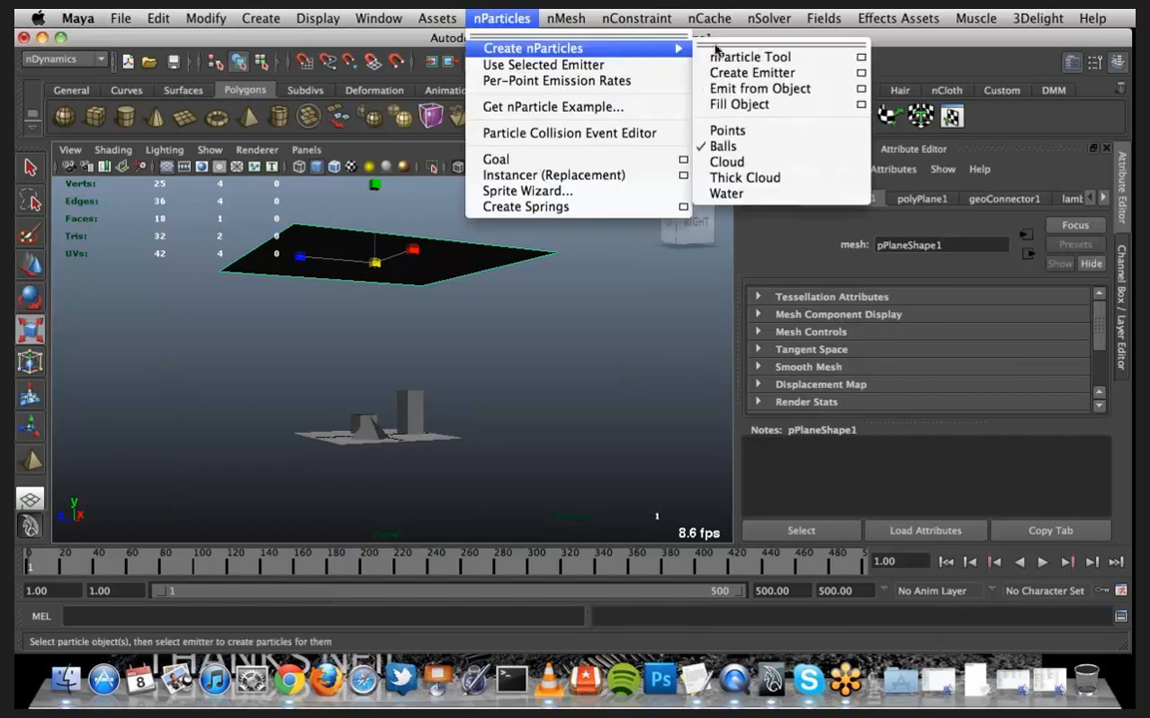
click(859, 92)
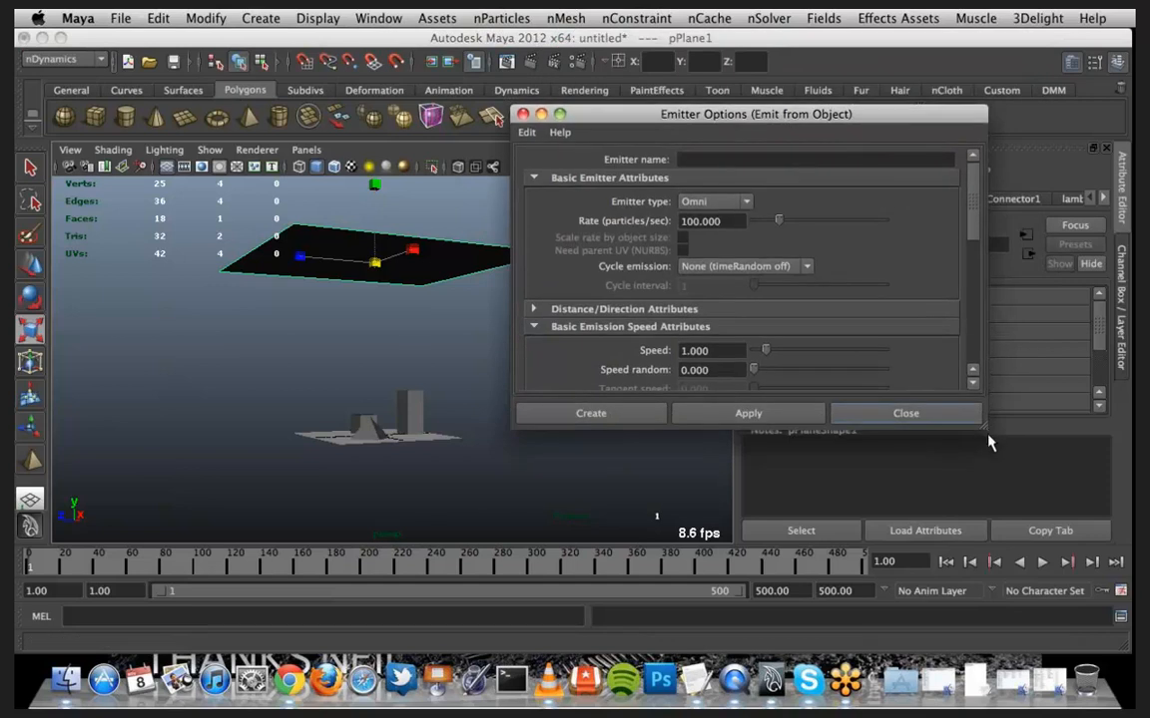
drag(988, 443, 1098, 587)
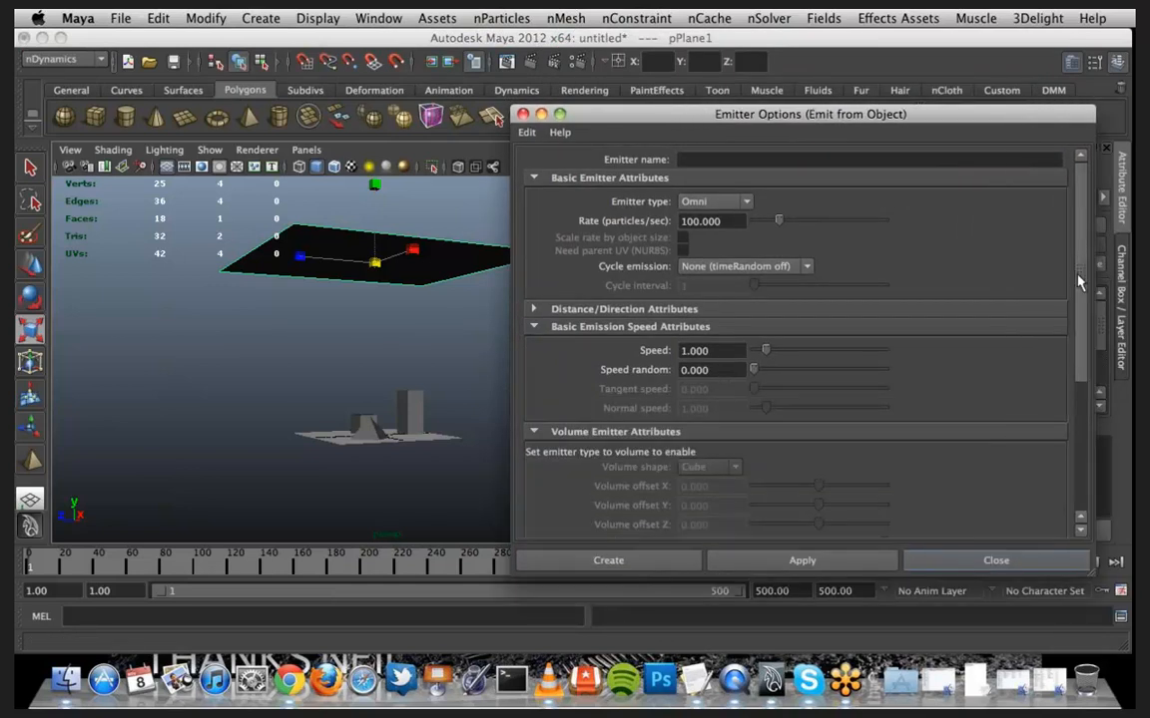
drag(1077, 282, 1090, 199)
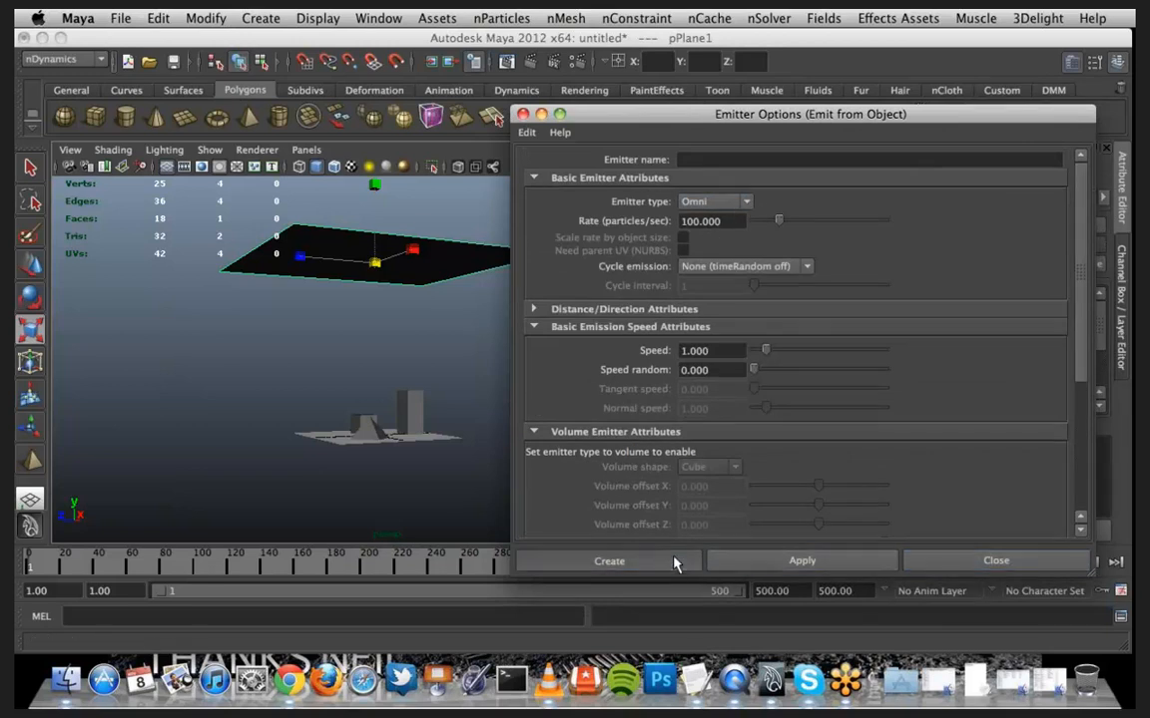
click(545, 312)
click(545, 310)
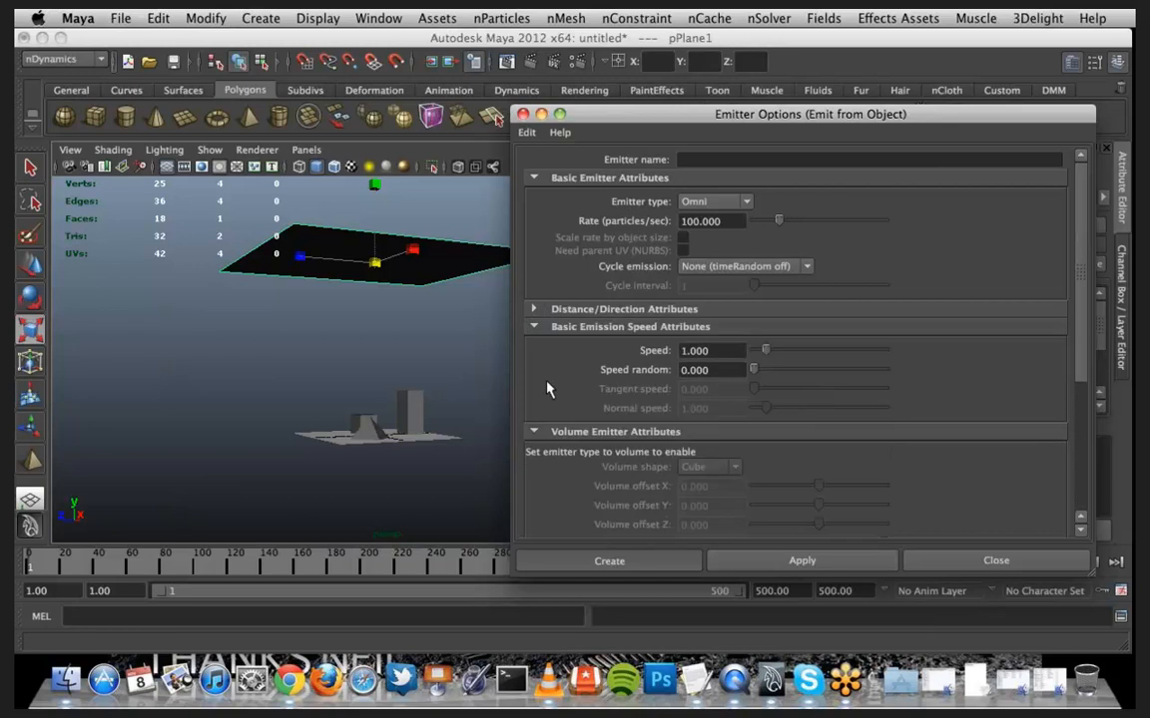
click(625, 562)
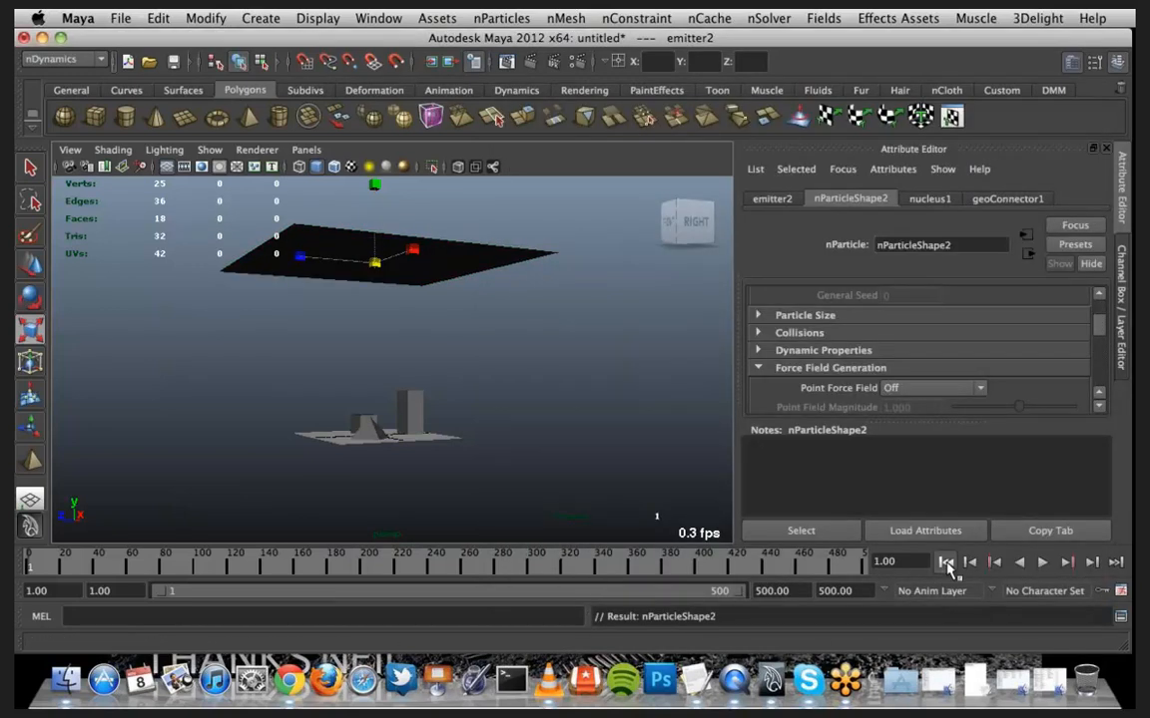
Play the particle simulation while viewing the scene from above the ground grid, select the raised plane, and rewind to frame 1
click(1041, 563)
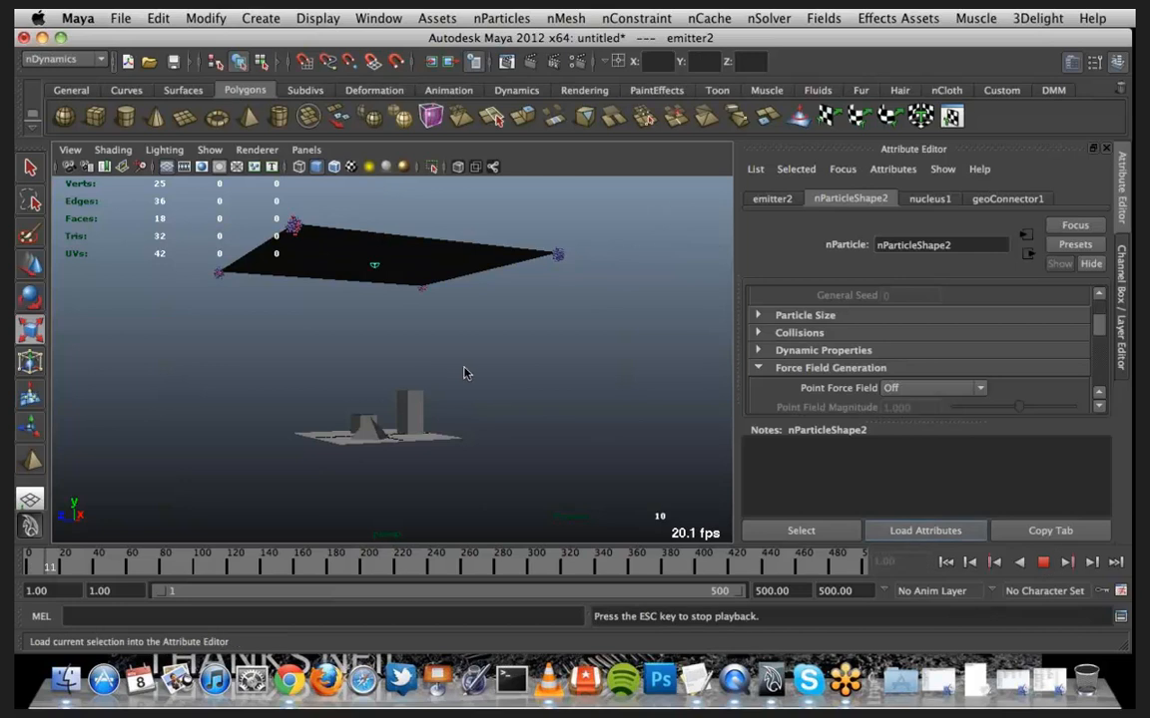
mouse_move(470, 392)
alt+mouse_down()
mouse_move(489, 412)
mouse_move(487, 398)
alt+mouse_up()
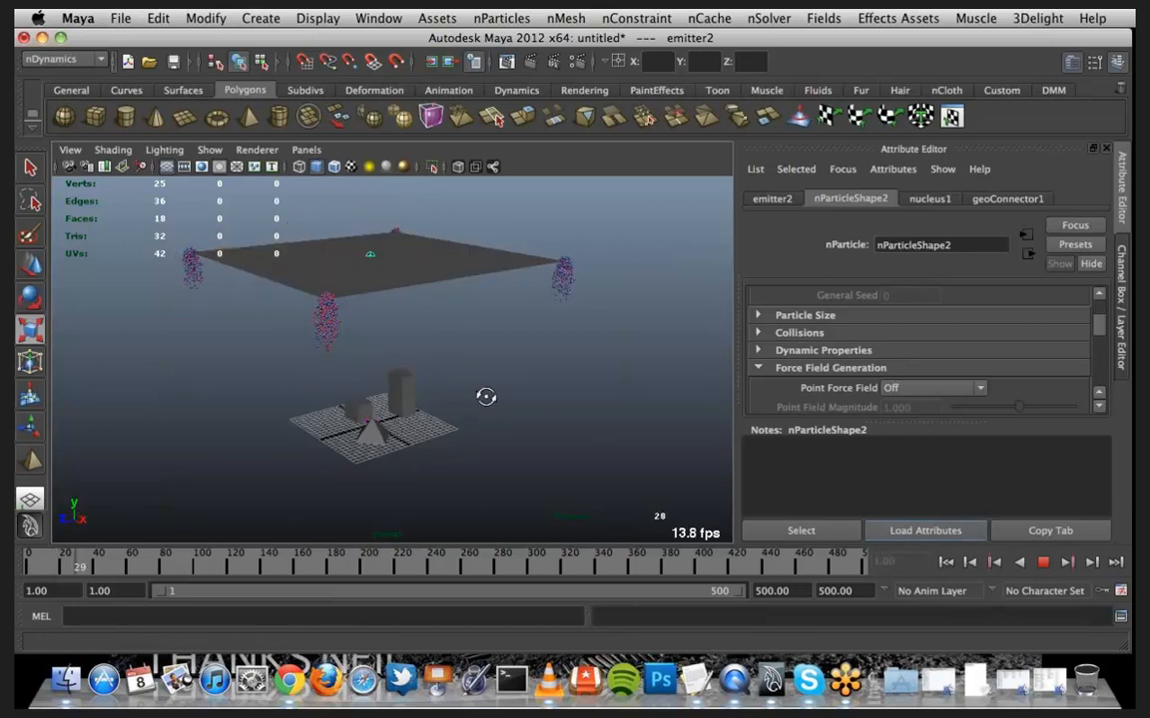
click(417, 282)
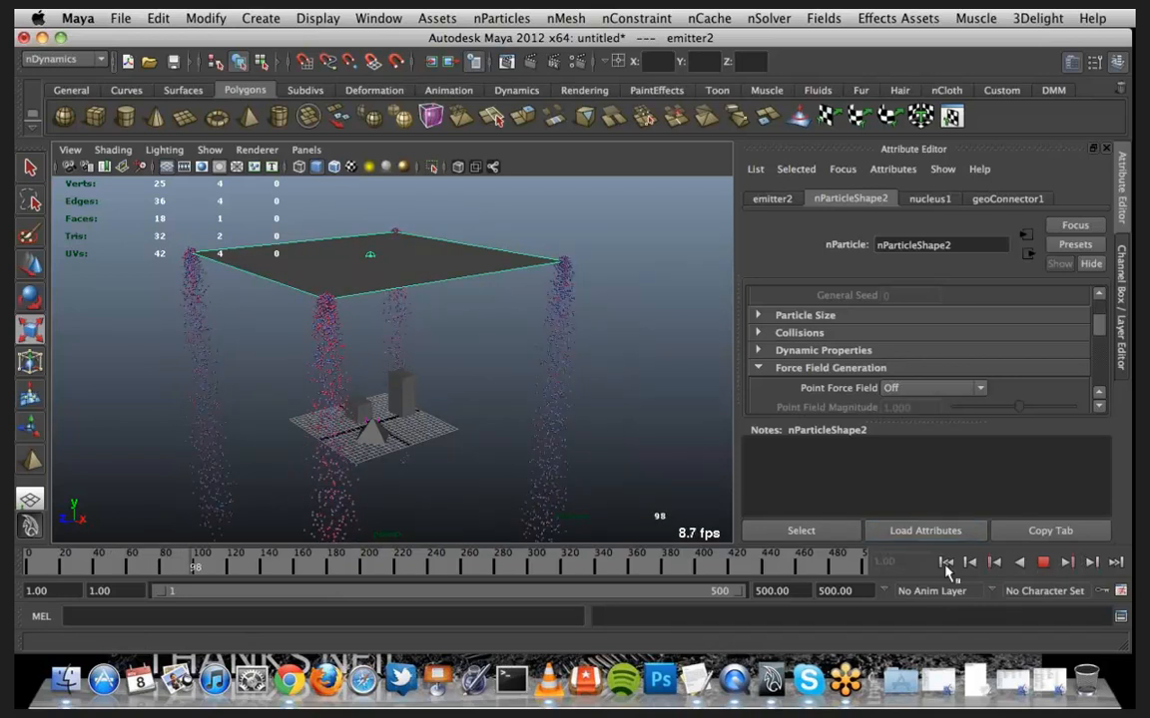
click(1043, 563)
click(1043, 563)
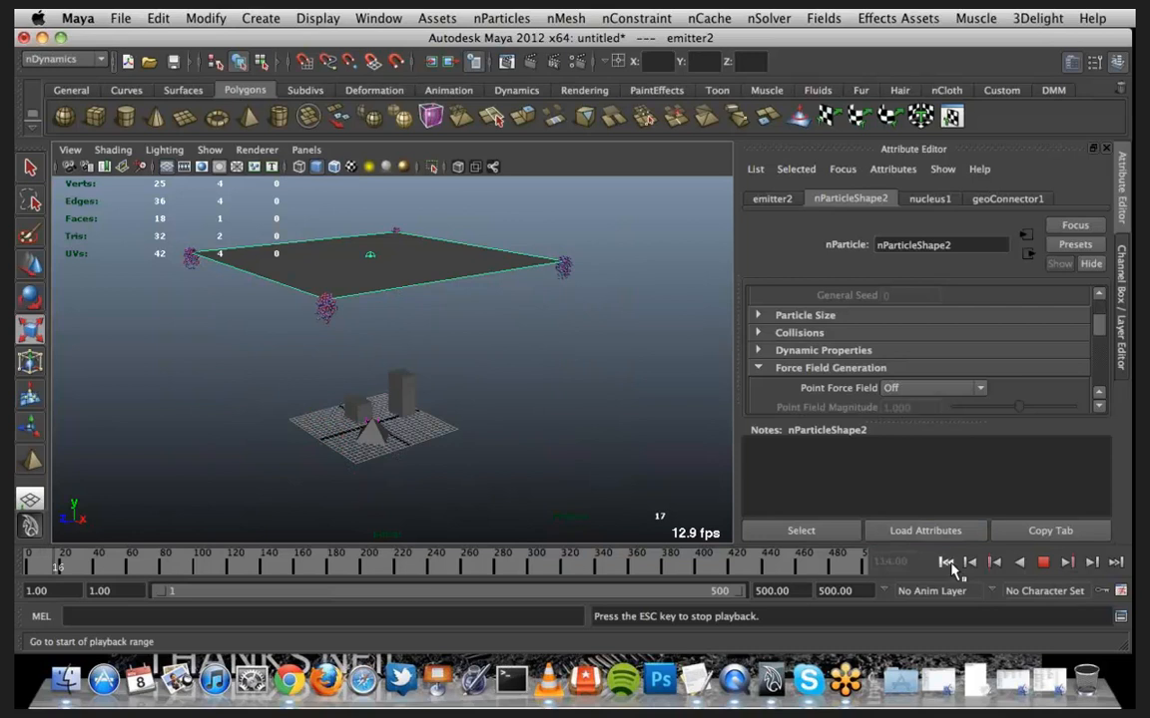
click(945, 562)
key(Up)
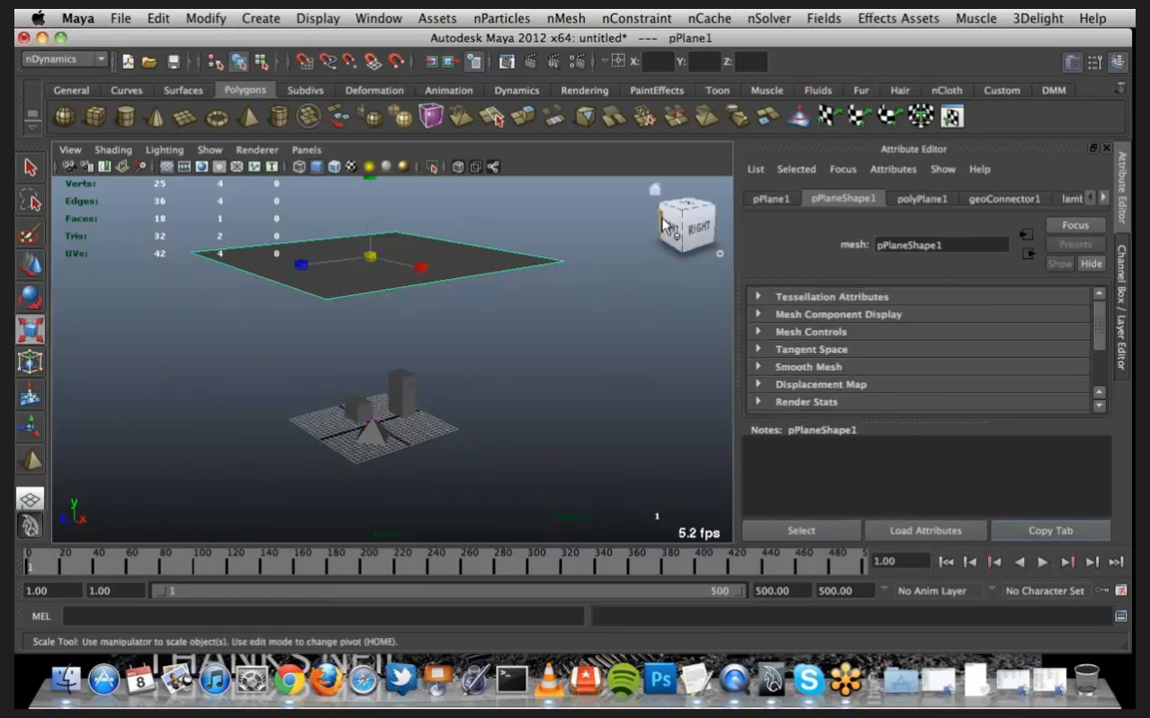
Examine the raised plane's polyPlane1 history, shape and transform attributes
click(1099, 198)
click(1088, 198)
click(921, 199)
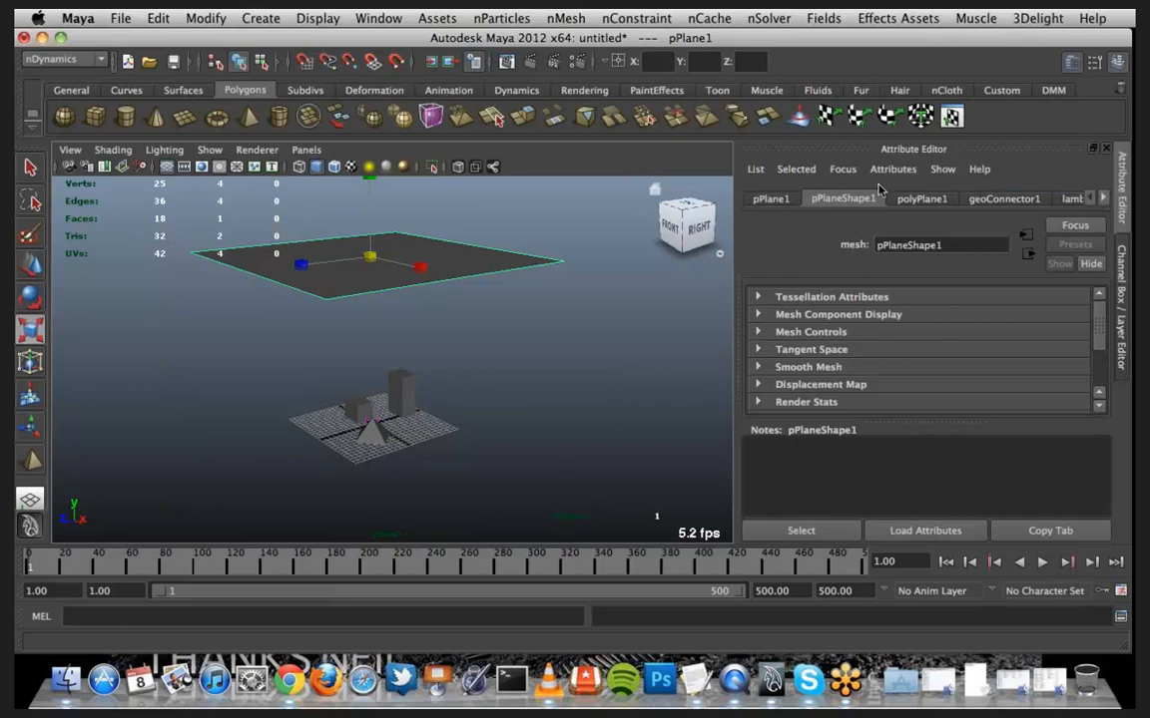
scroll(878, 329, down, 3)
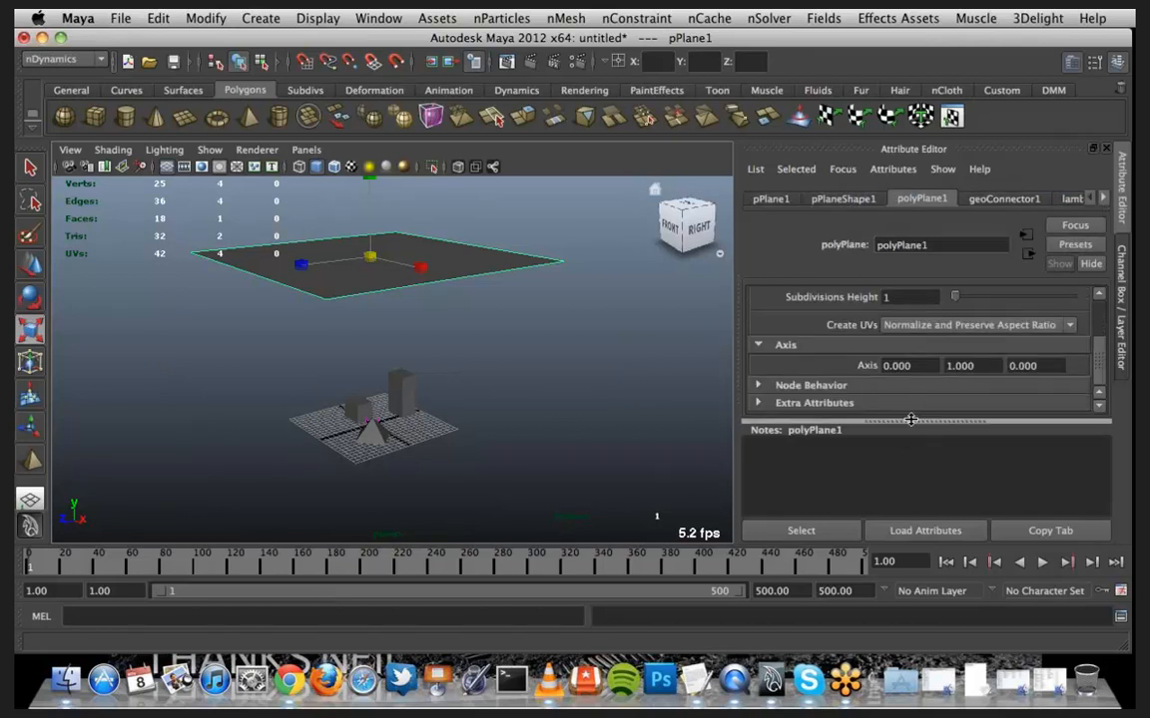
drag(911, 423, 911, 513)
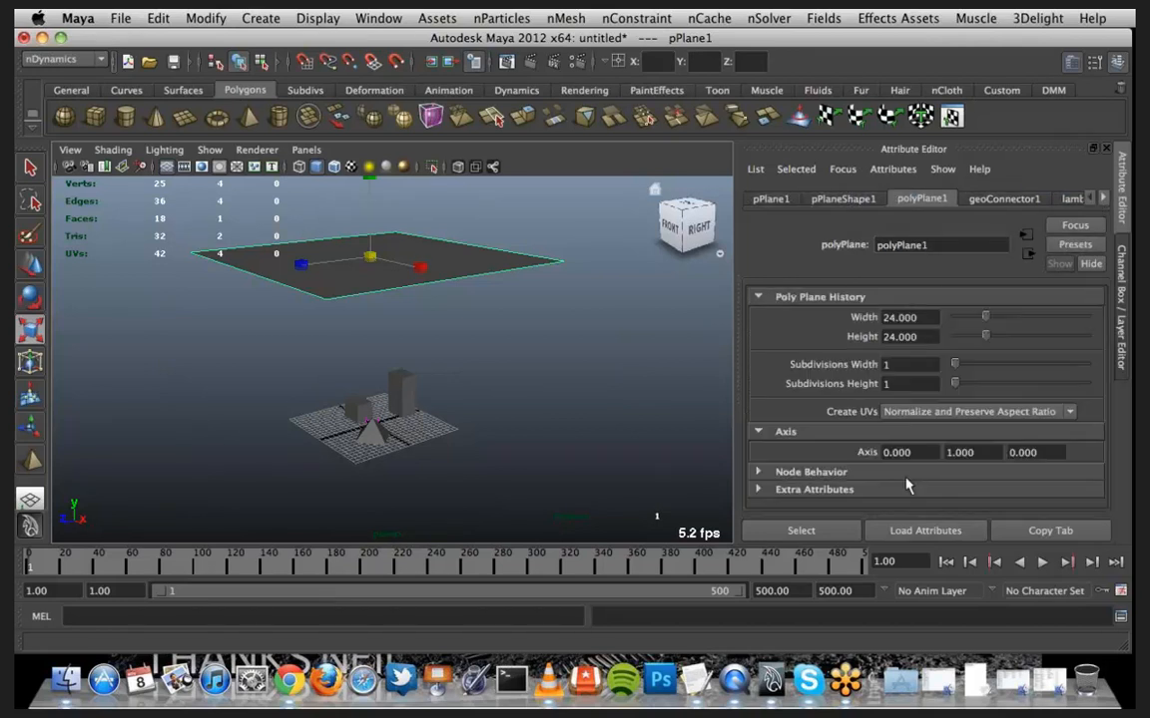
click(844, 198)
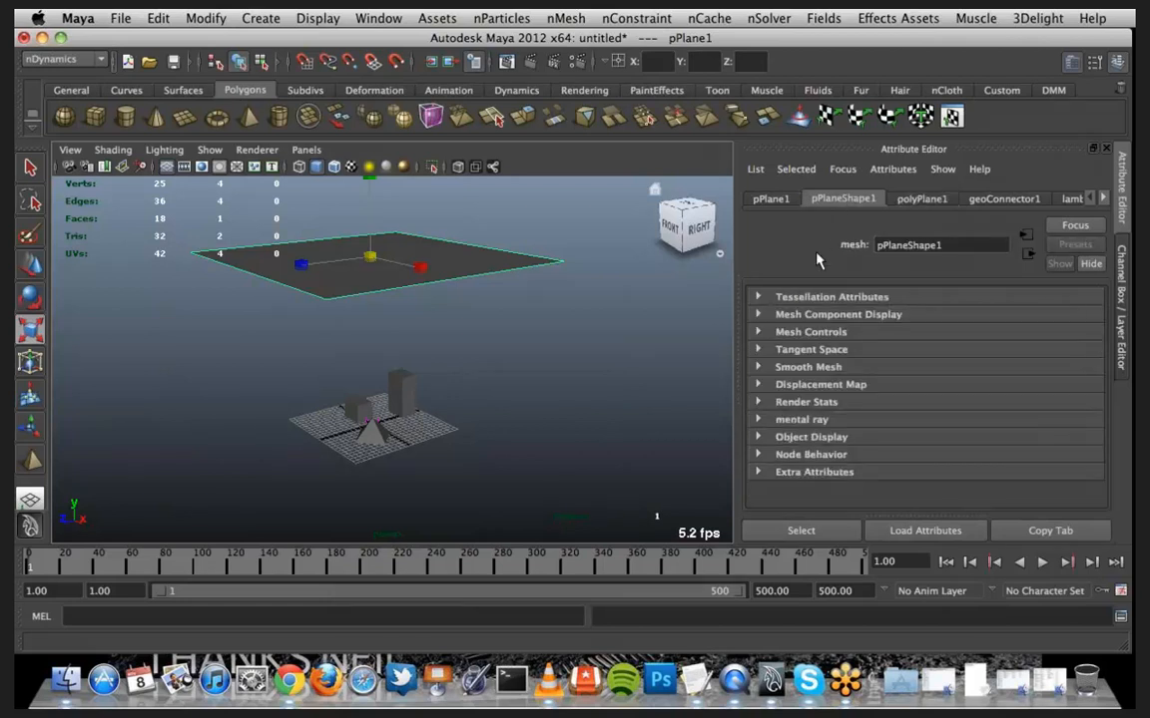
click(769, 200)
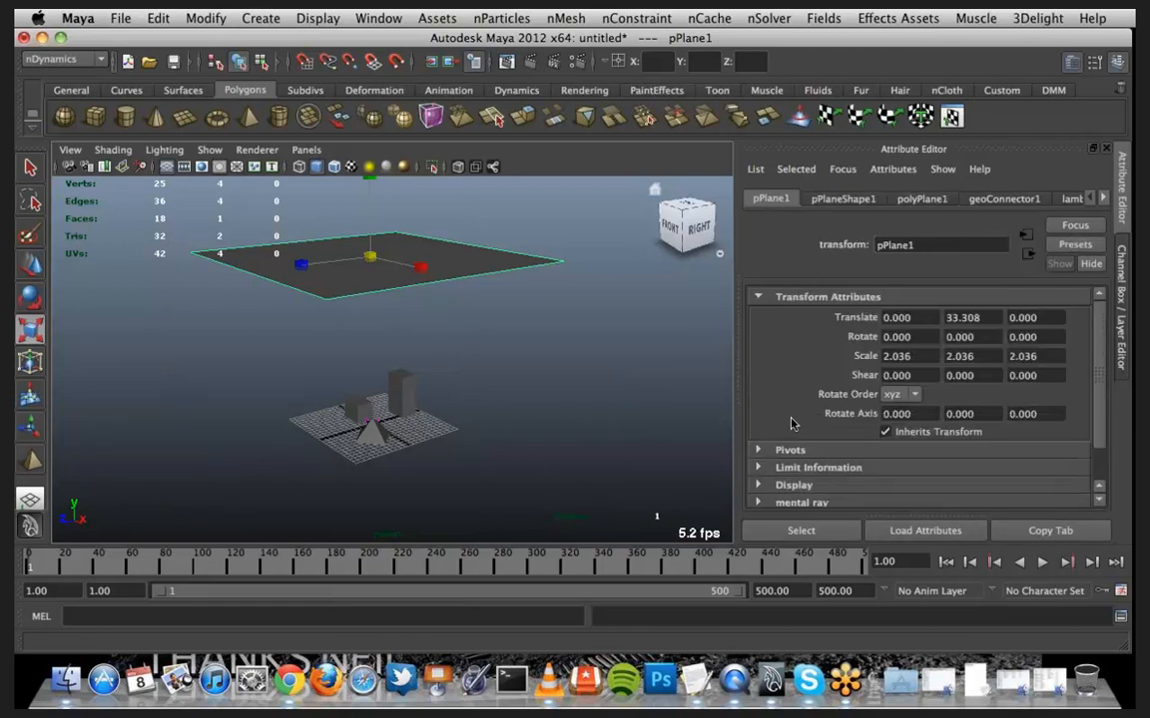
Examine the raised plane's transform attributes, tangent space and mesh controls, polyPlane1 history and geoConnector1 attributes
scroll(792, 423, down, 1)
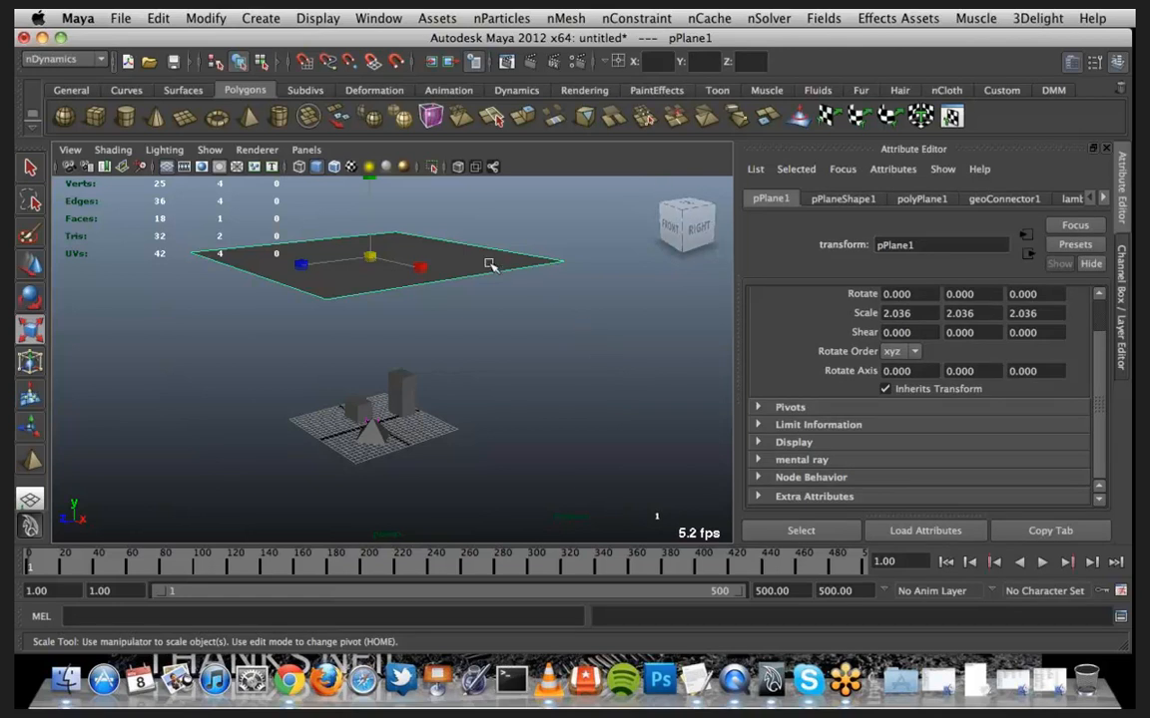
scroll(1102, 319, up, 1)
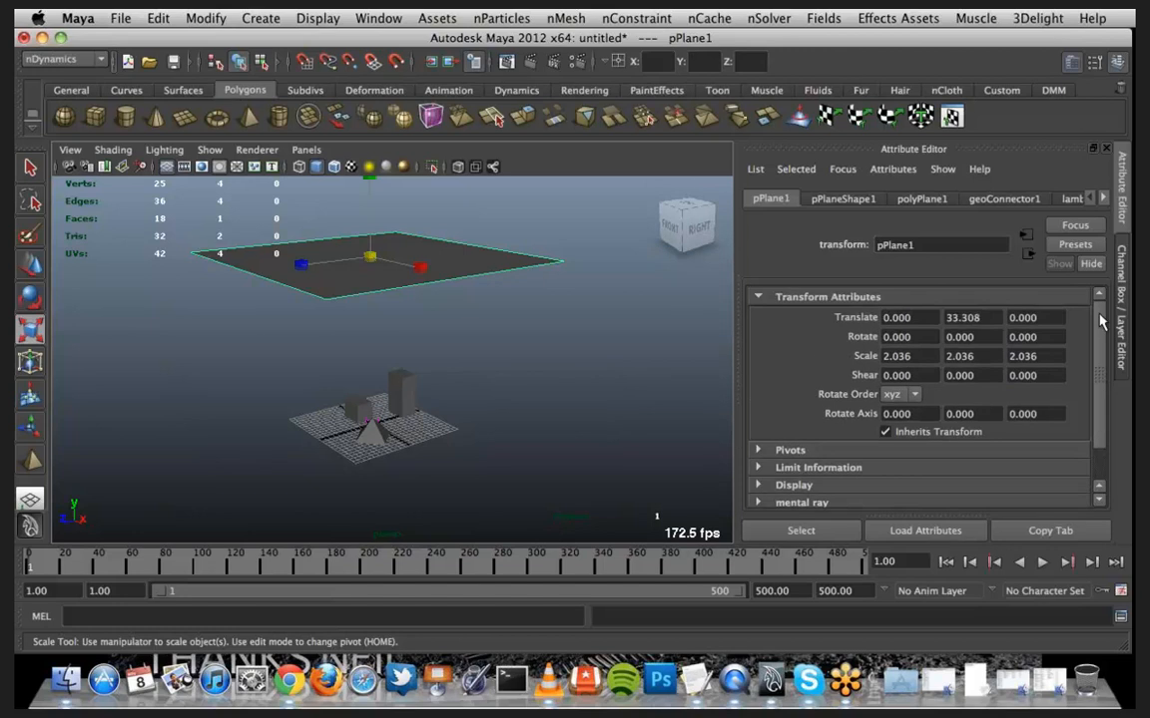
click(843, 198)
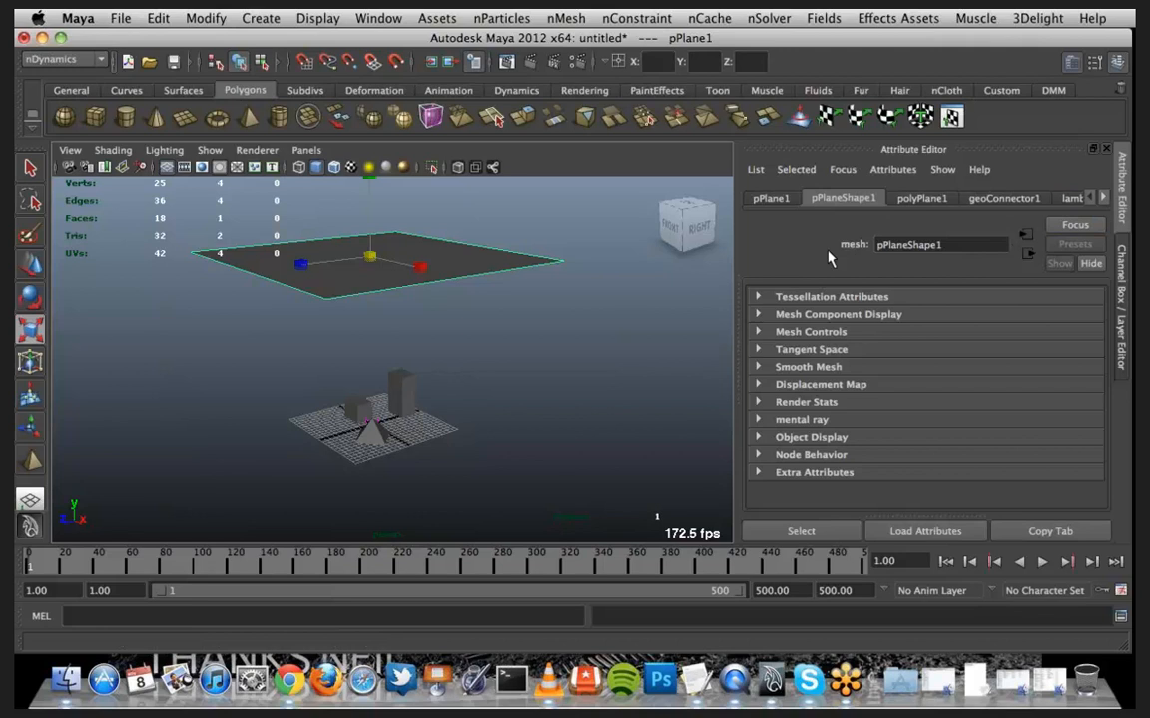
click(756, 349)
click(756, 349)
click(758, 332)
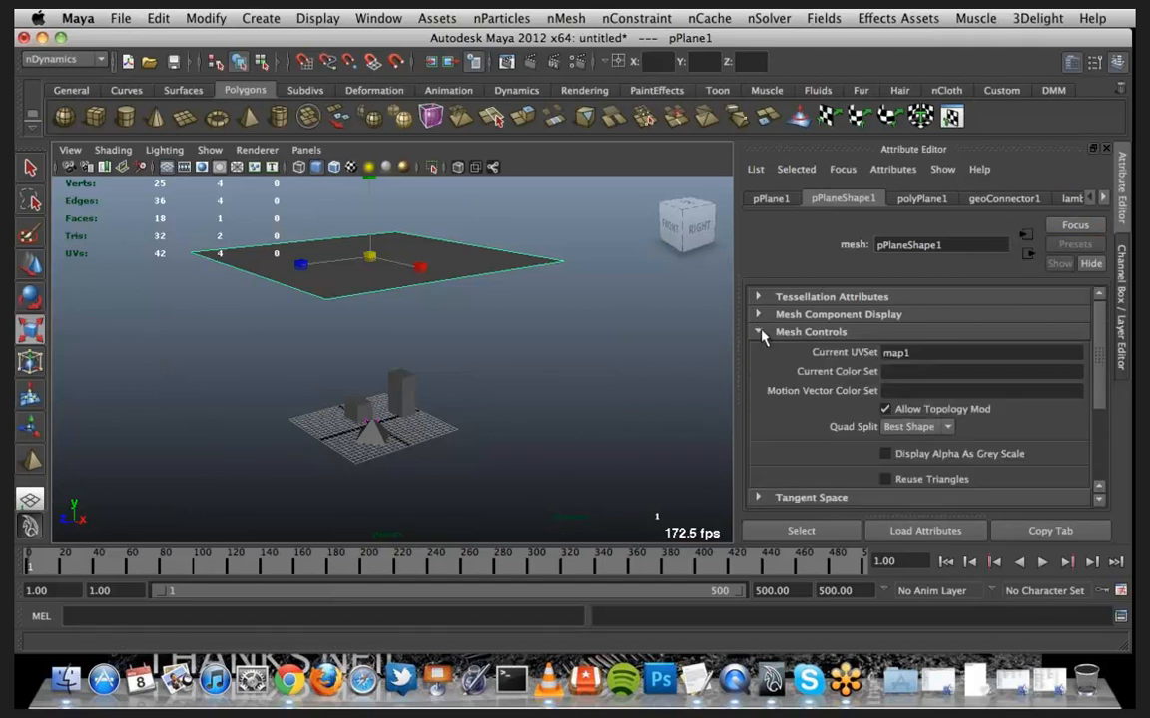
click(757, 332)
click(900, 200)
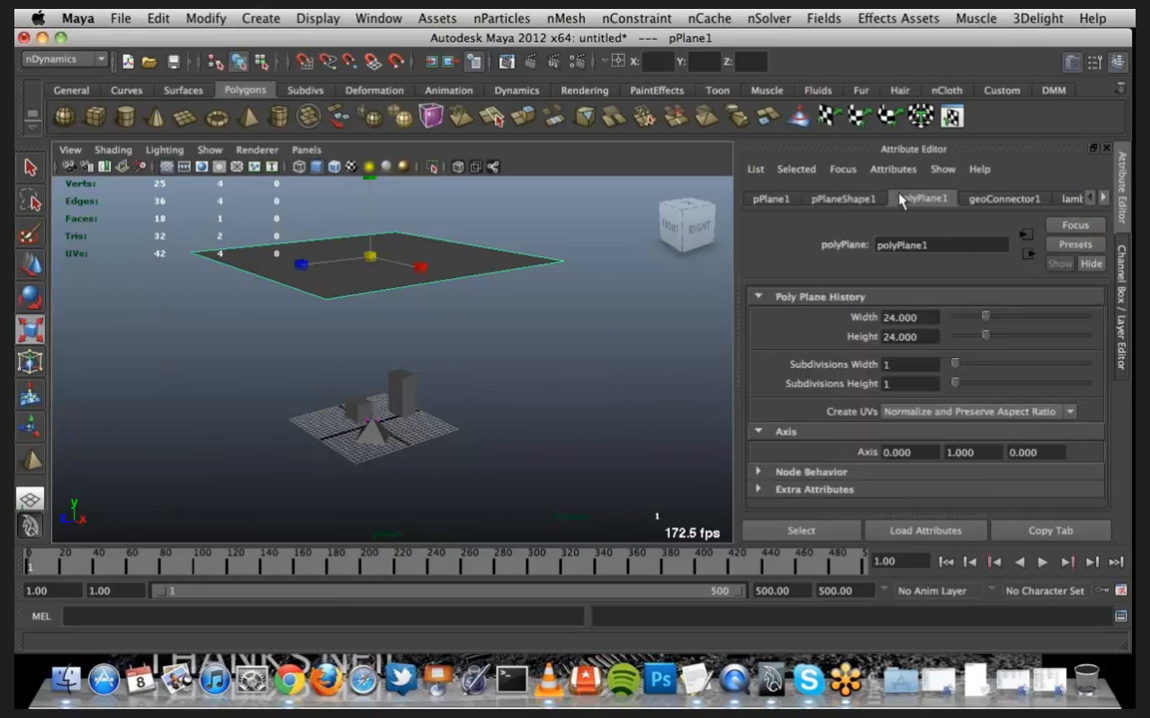
click(983, 199)
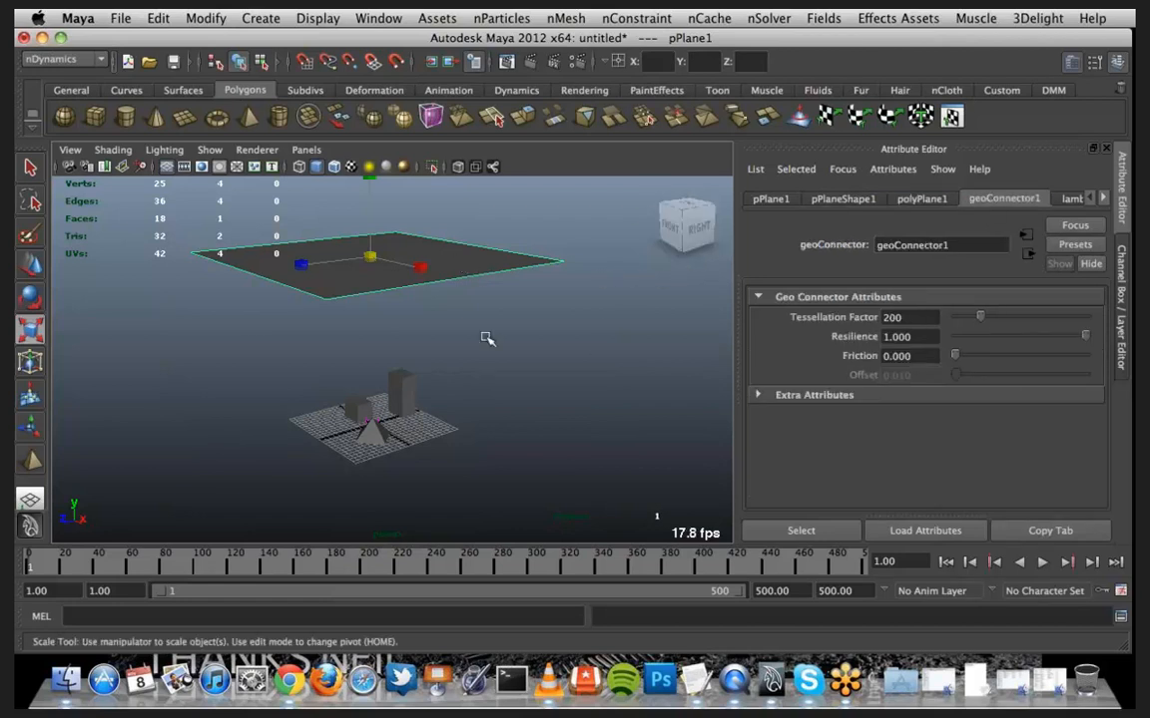
Recheck the raised plane's Mesh Component Display and Mesh Controls sections, and review its remaining transform attributes
click(764, 199)
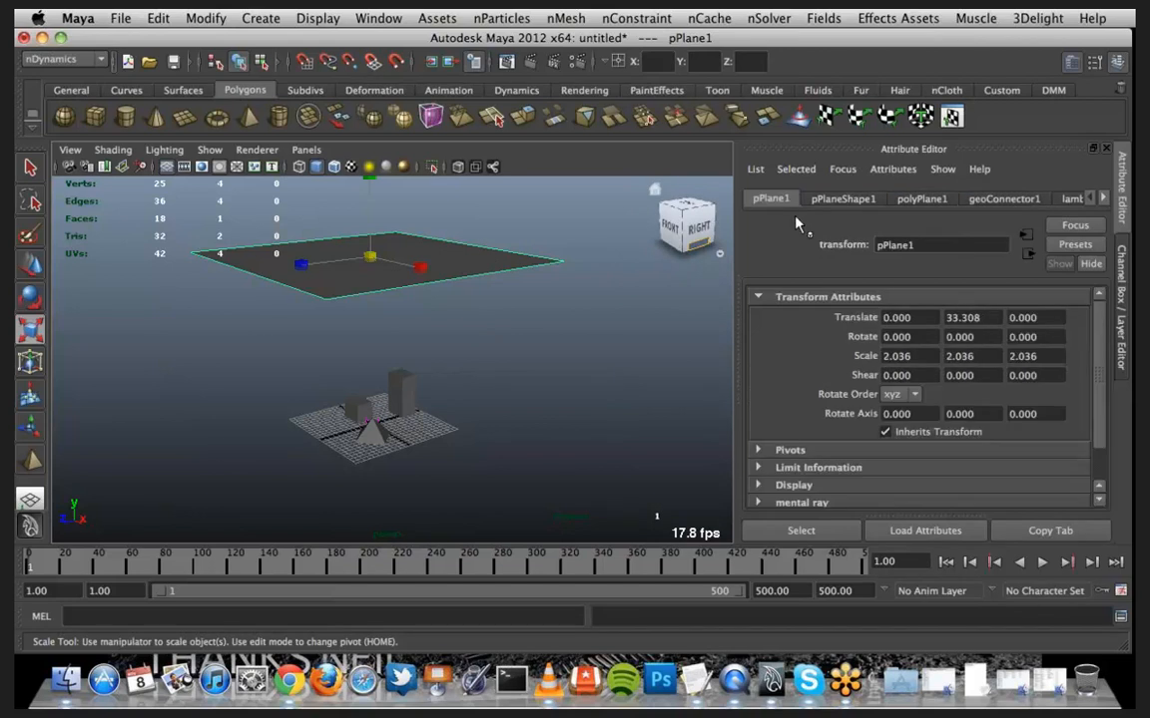
click(850, 200)
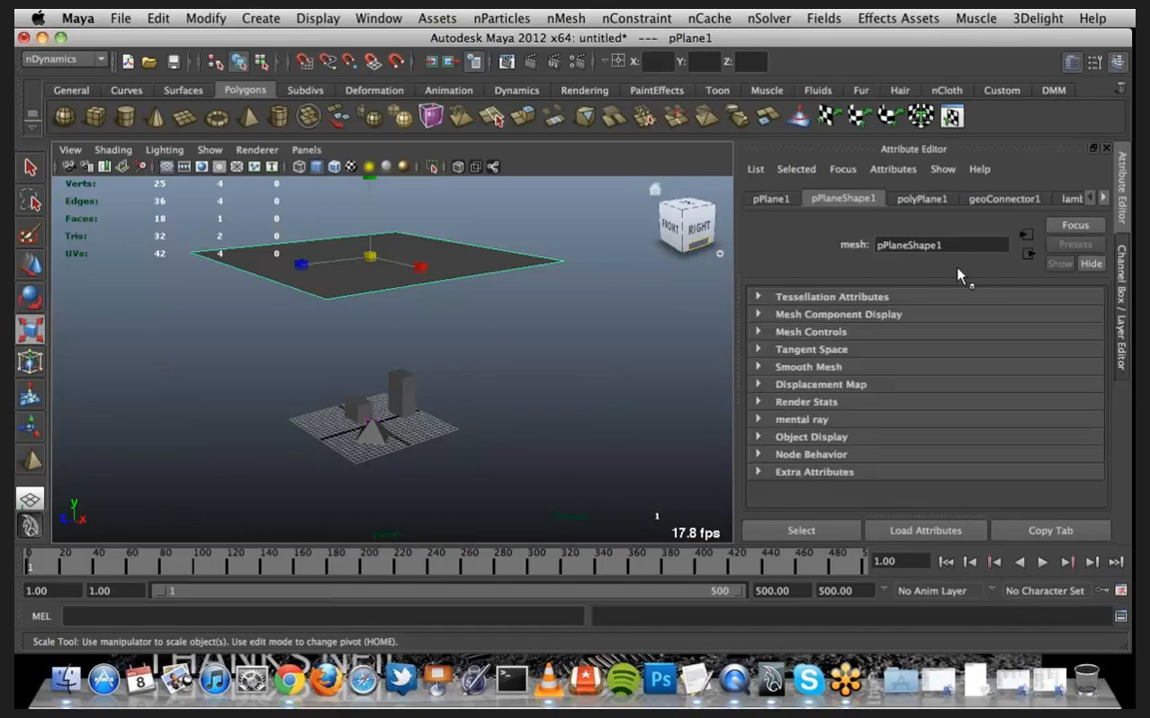
click(759, 314)
click(760, 315)
click(758, 332)
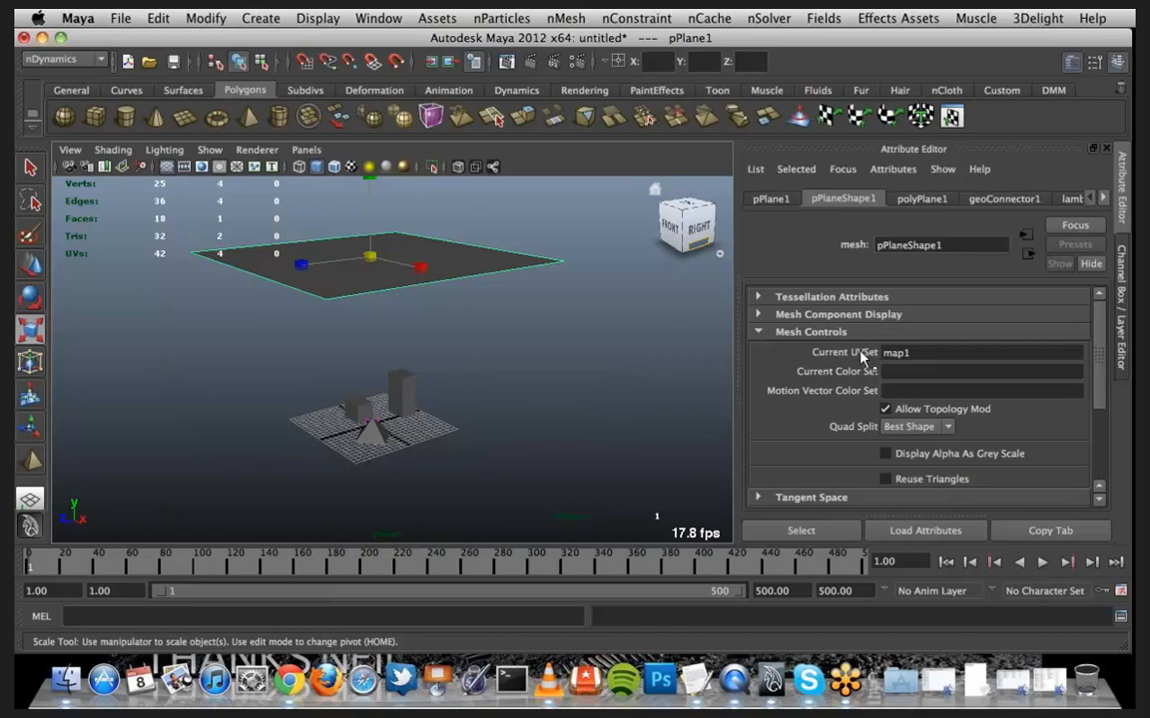
click(757, 331)
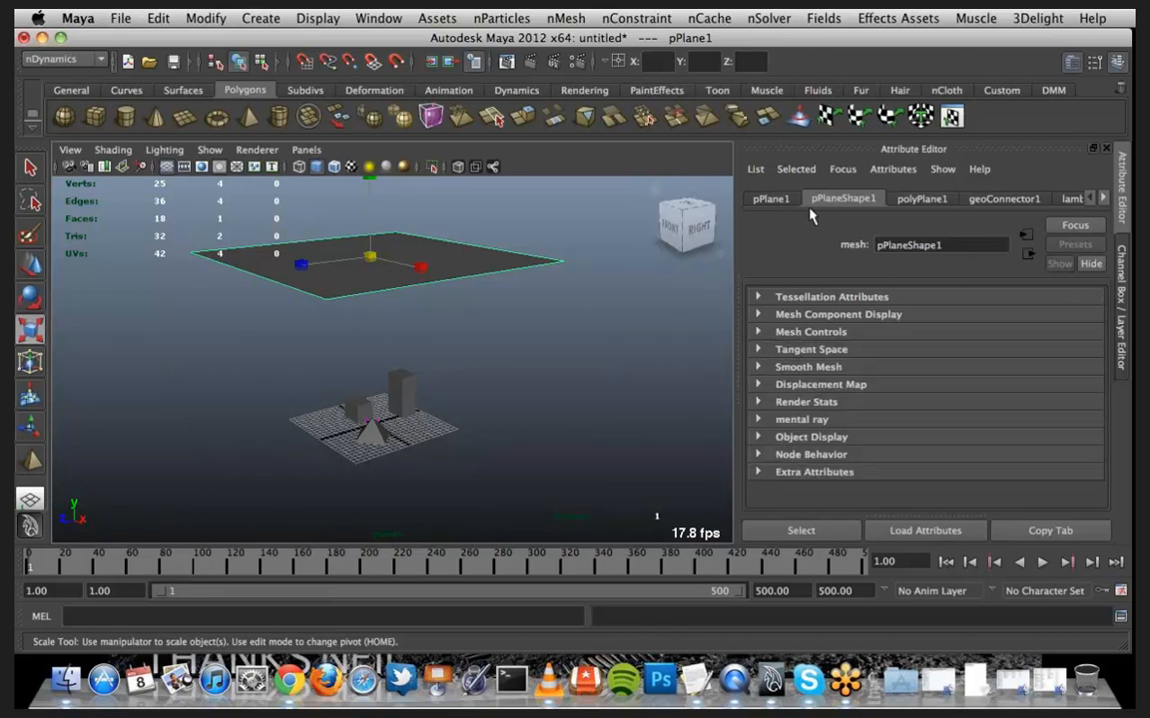
click(783, 197)
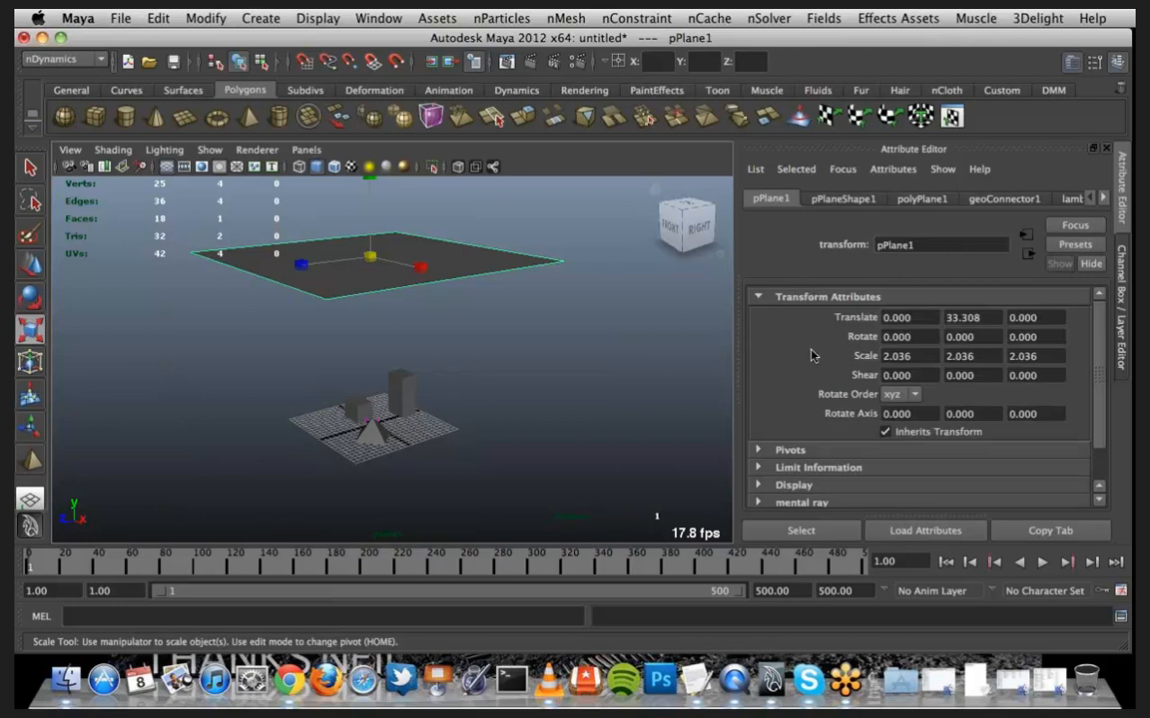
scroll(809, 379, down, 2)
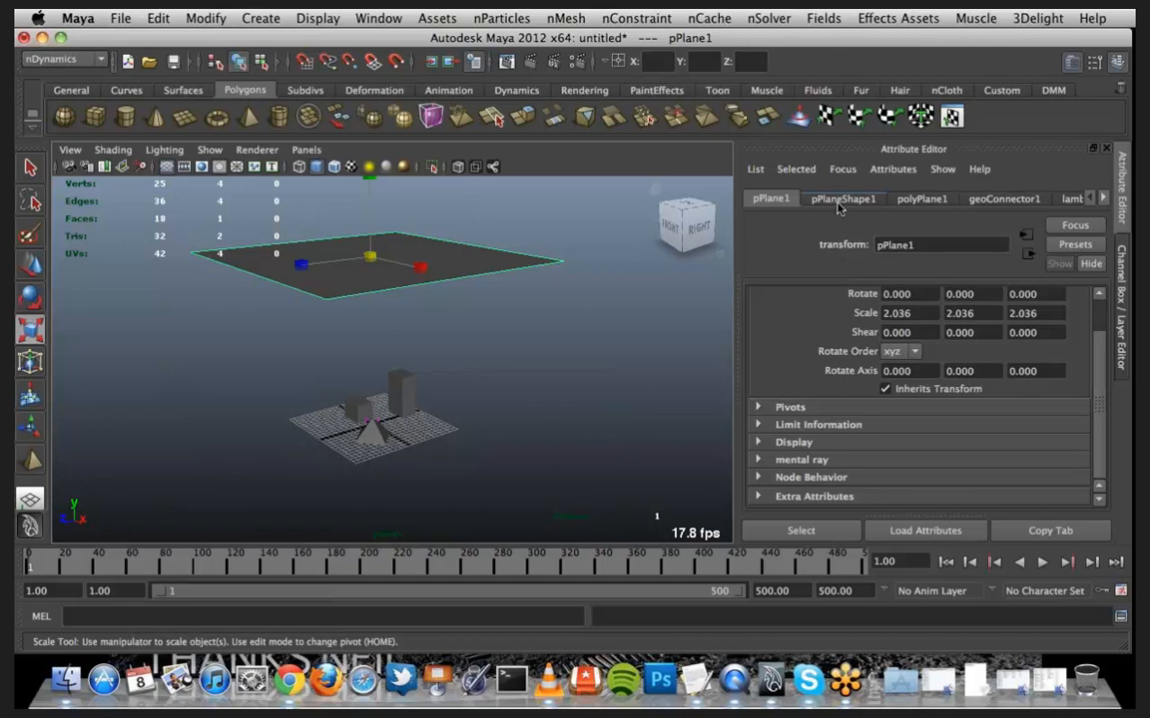
click(120, 20)
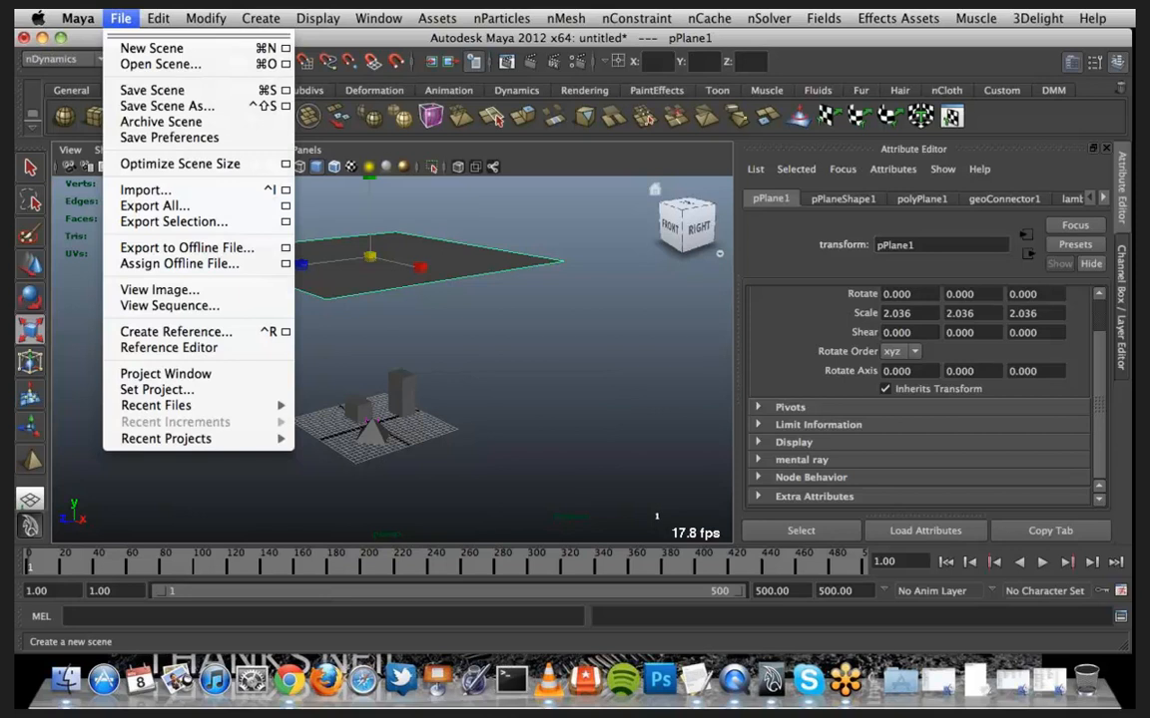
key(super+Tab)
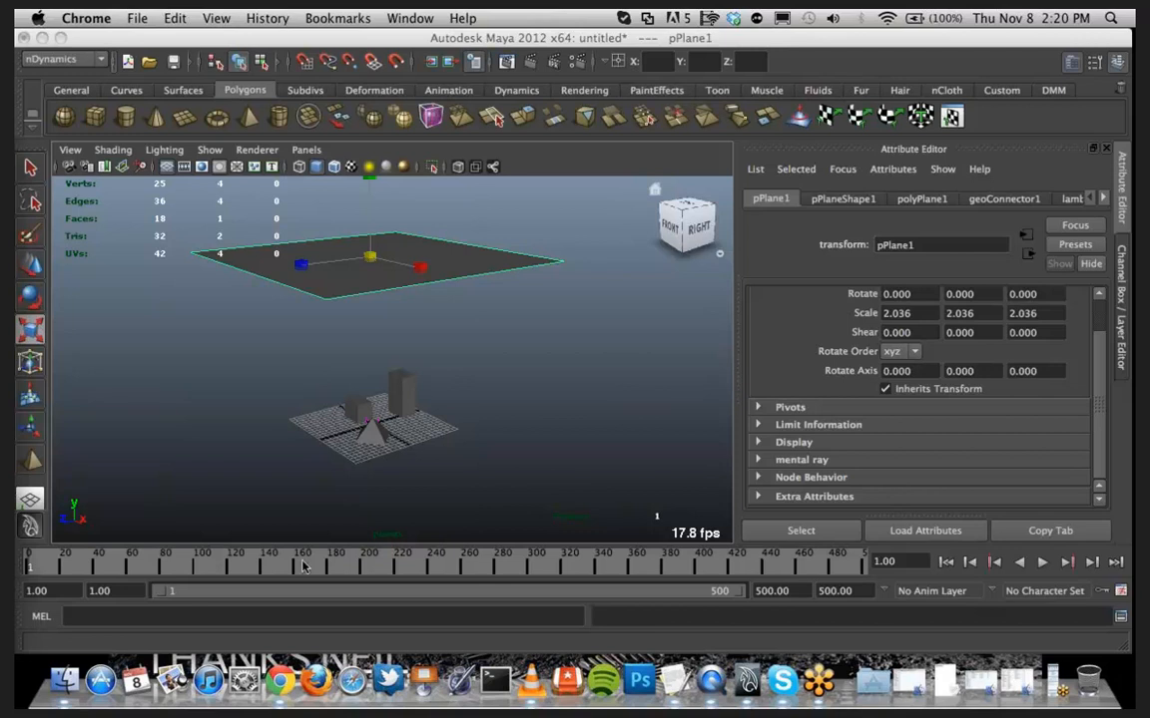
click(404, 377)
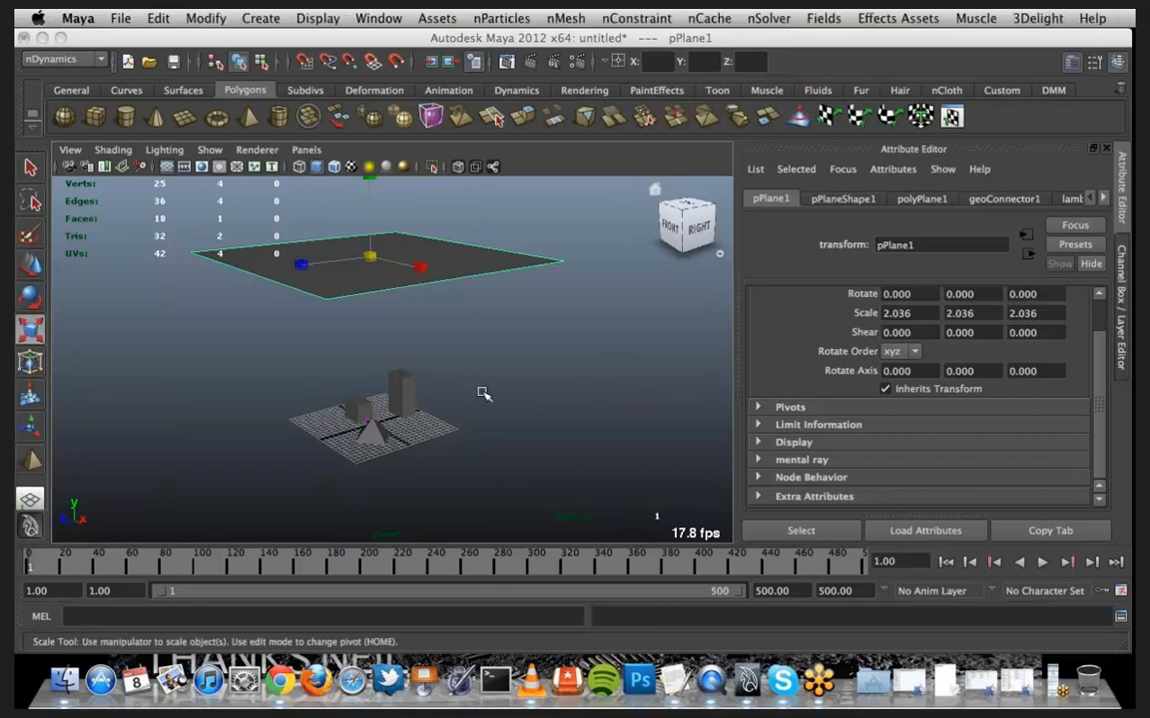
Select the tall block on the ground grid and turn it into an nCloth object
click(436, 355)
alt+drag(354, 446, 337, 452)
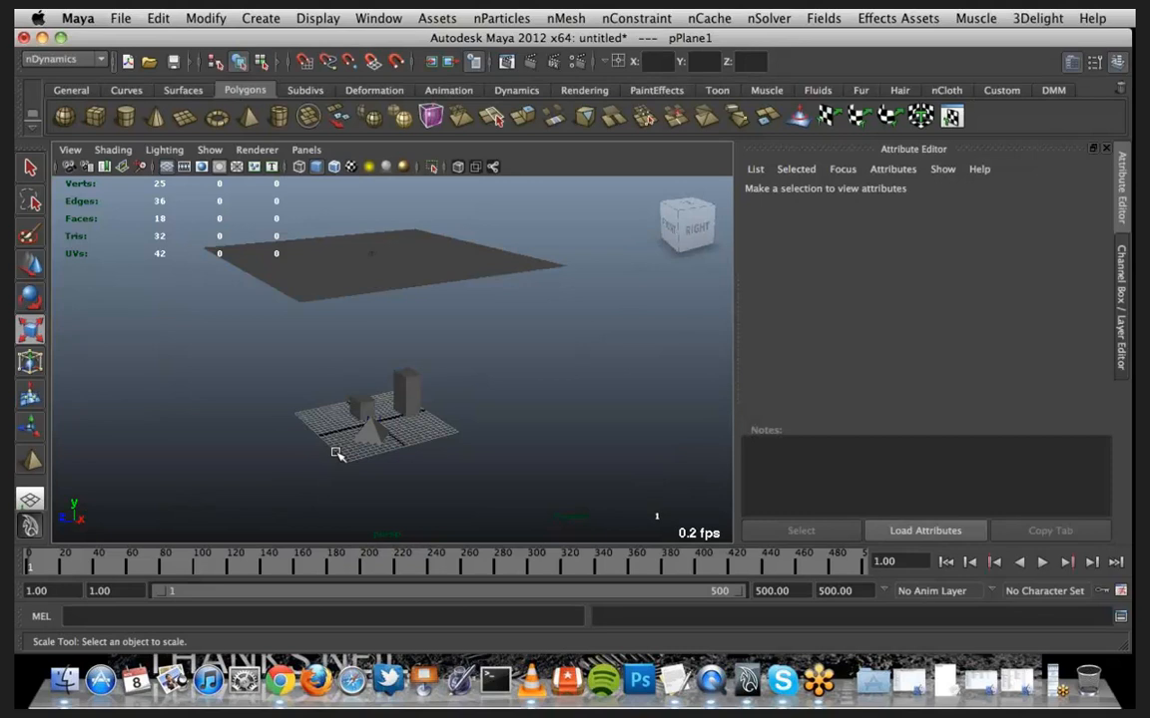
scroll(333, 452, up, 3)
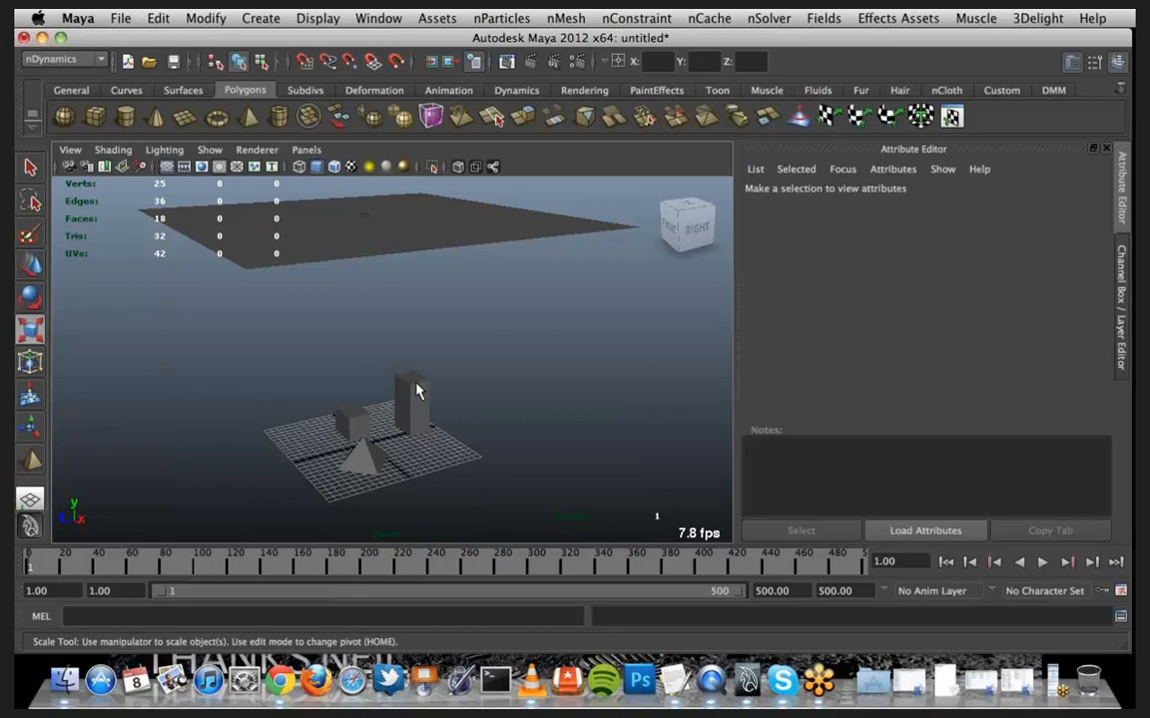
click(416, 388)
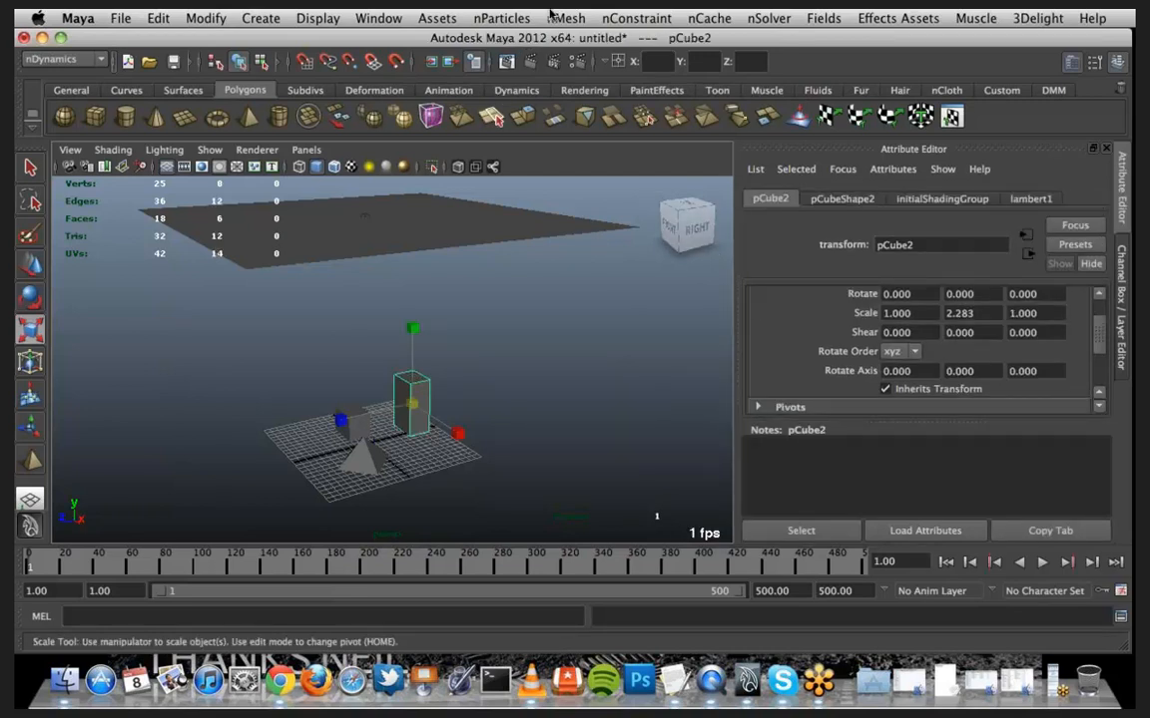
click(559, 19)
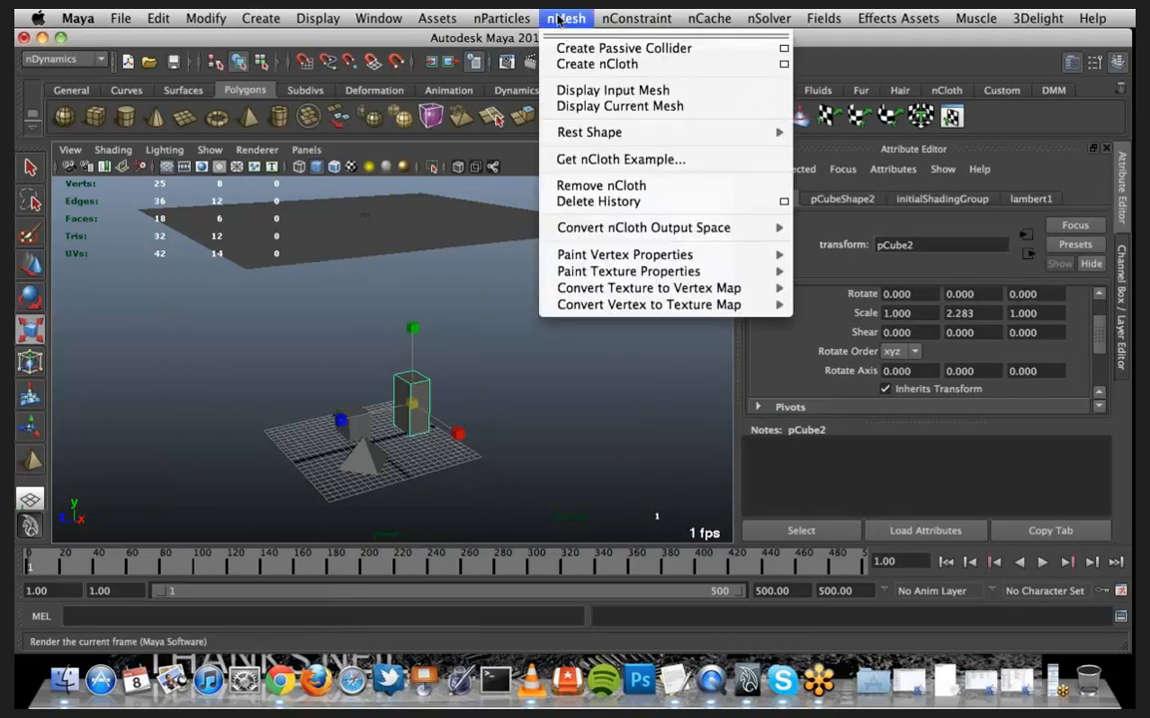
click(576, 63)
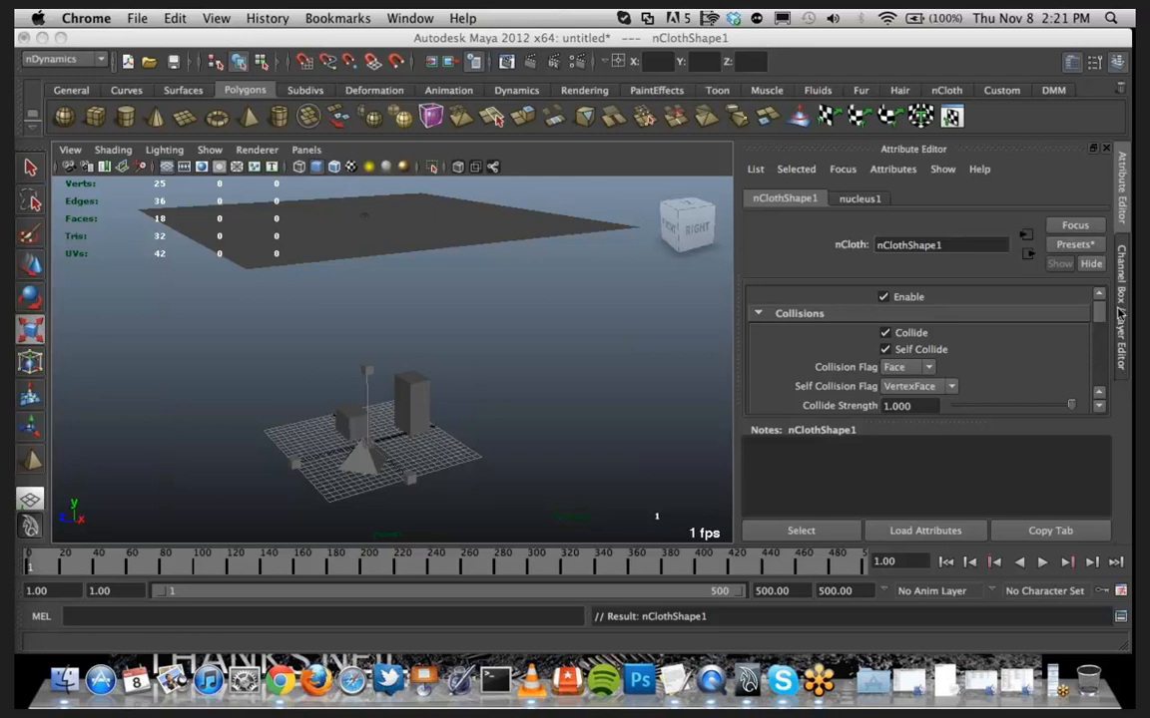
Examine the tall block's nCloth collision and dynamic properties, down to Rigidity and Deform Resistance
click(949, 430)
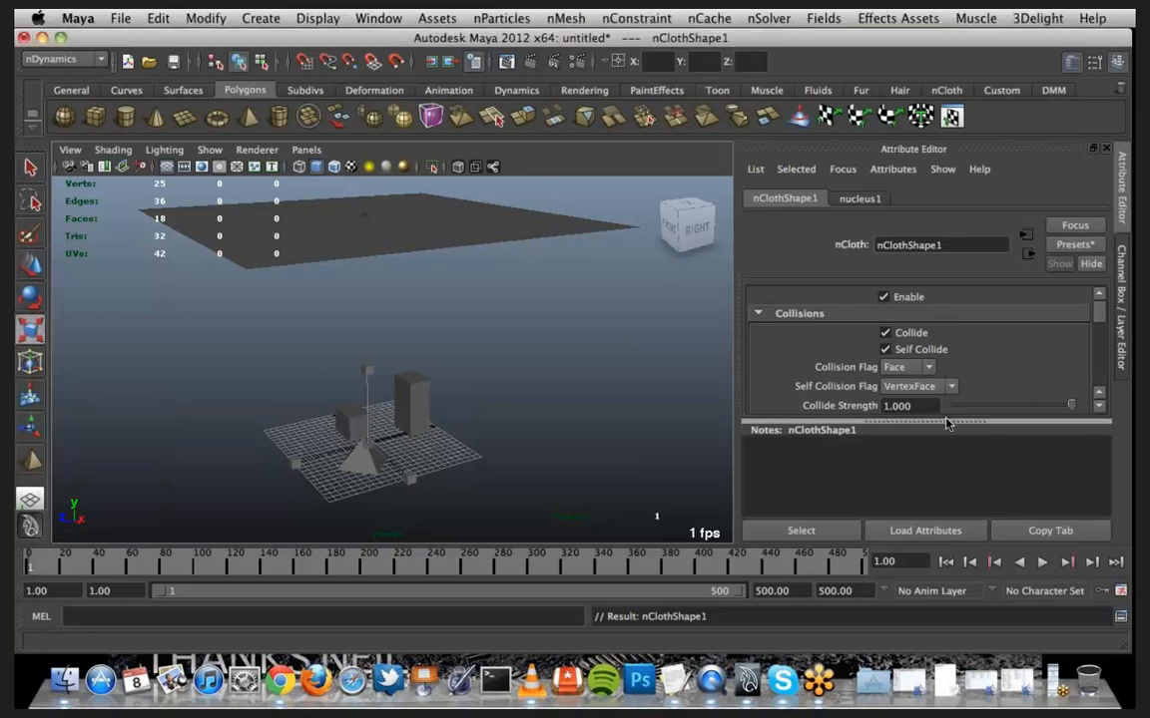
drag(944, 483, 944, 519)
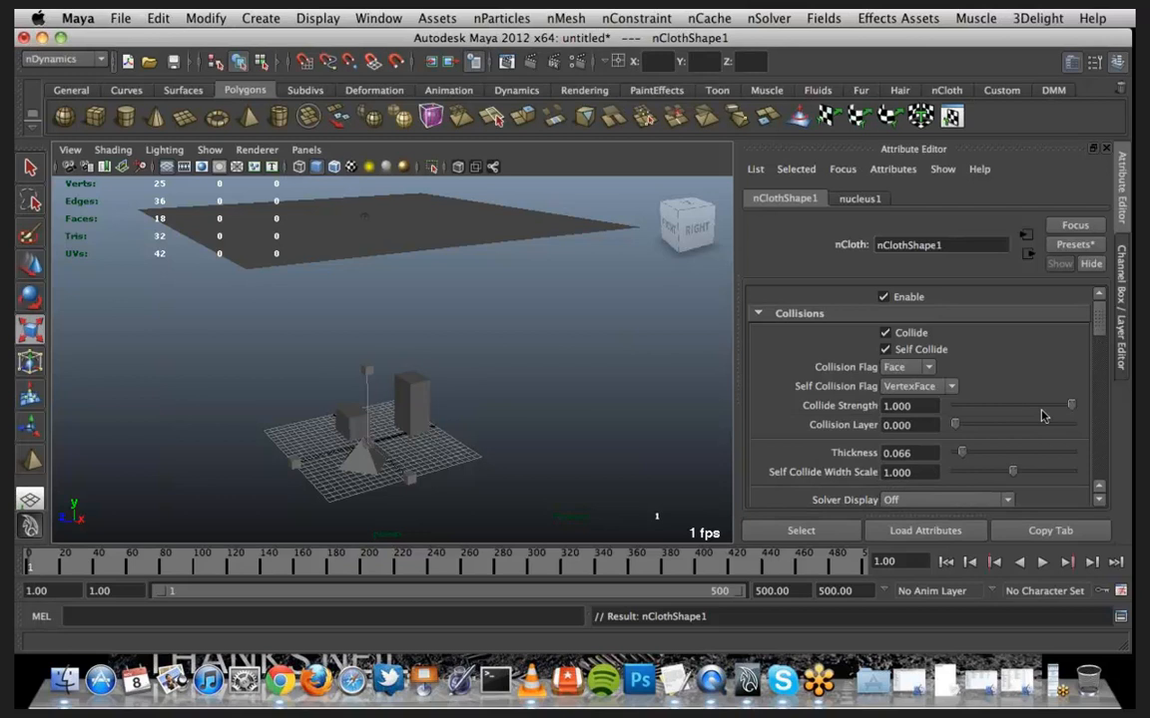
scroll(1042, 414, down, 5)
scroll(1044, 425, down, 4)
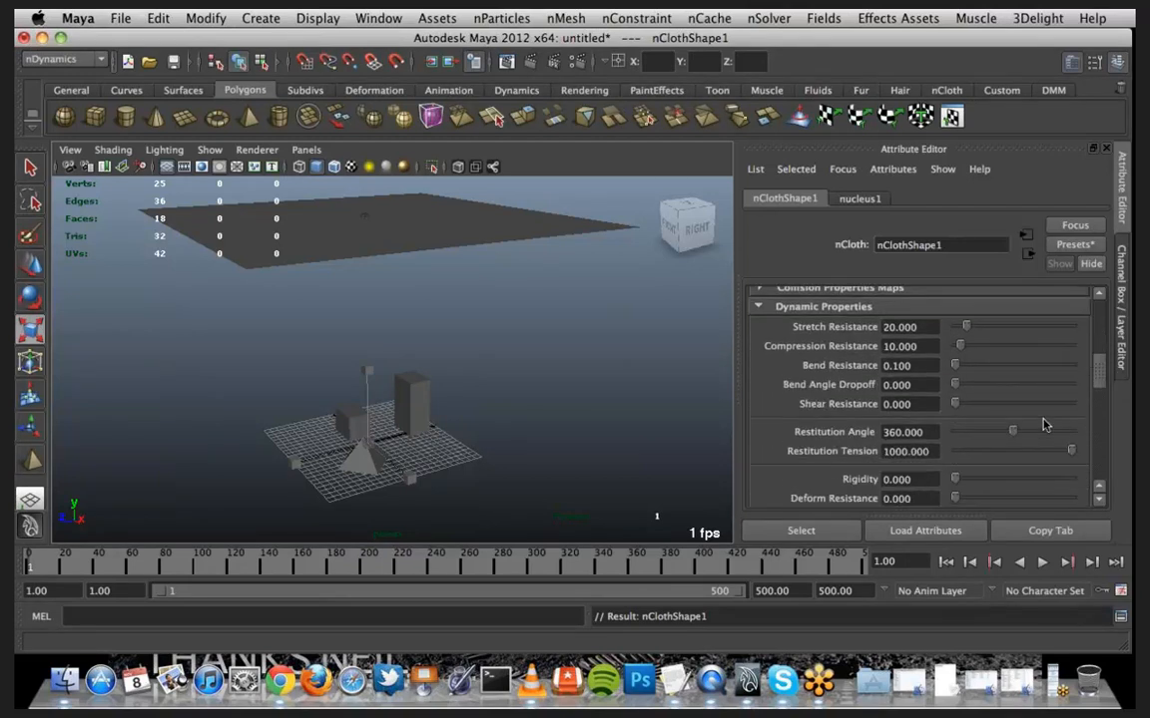
scroll(1044, 426, down, 2)
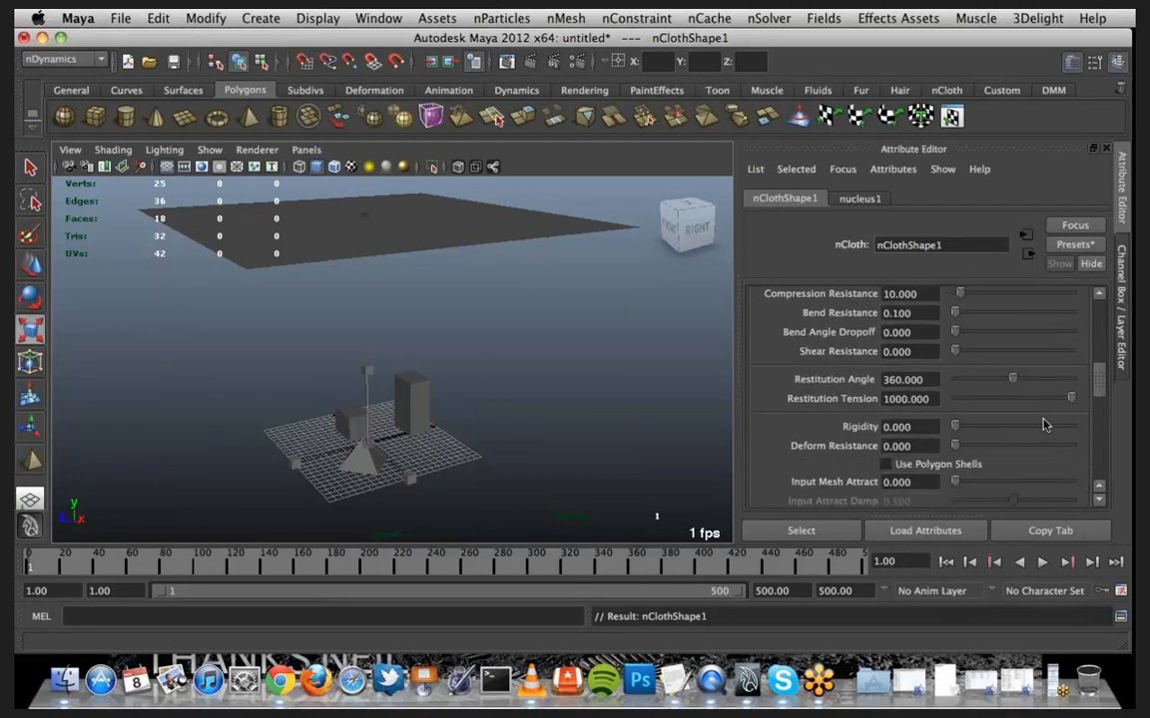
click(927, 446)
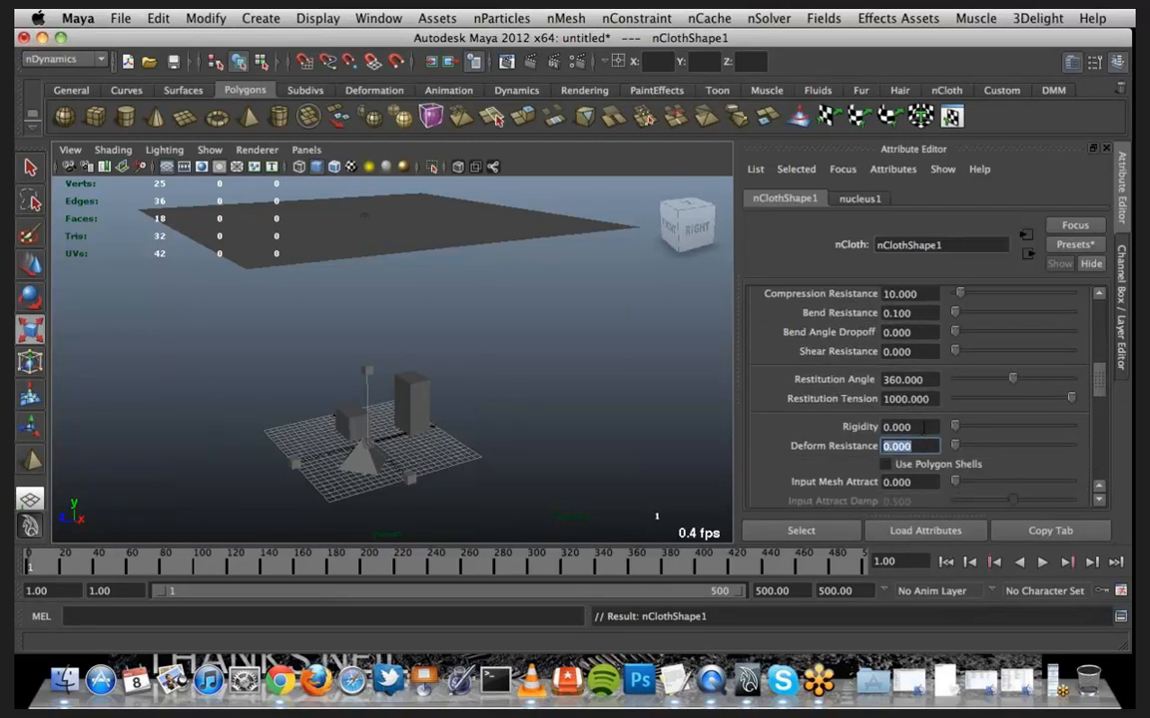
click(931, 447)
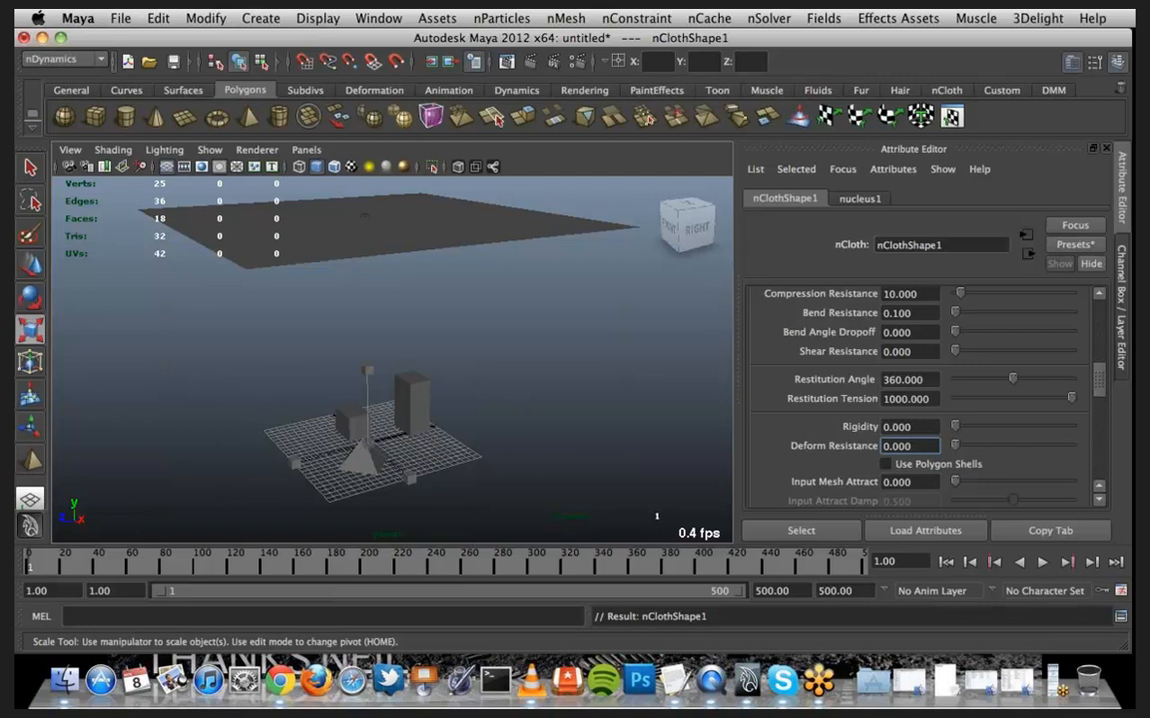
Select the raised plane and play the particle simulation, stopping at about frame 25
key(super+Tab)
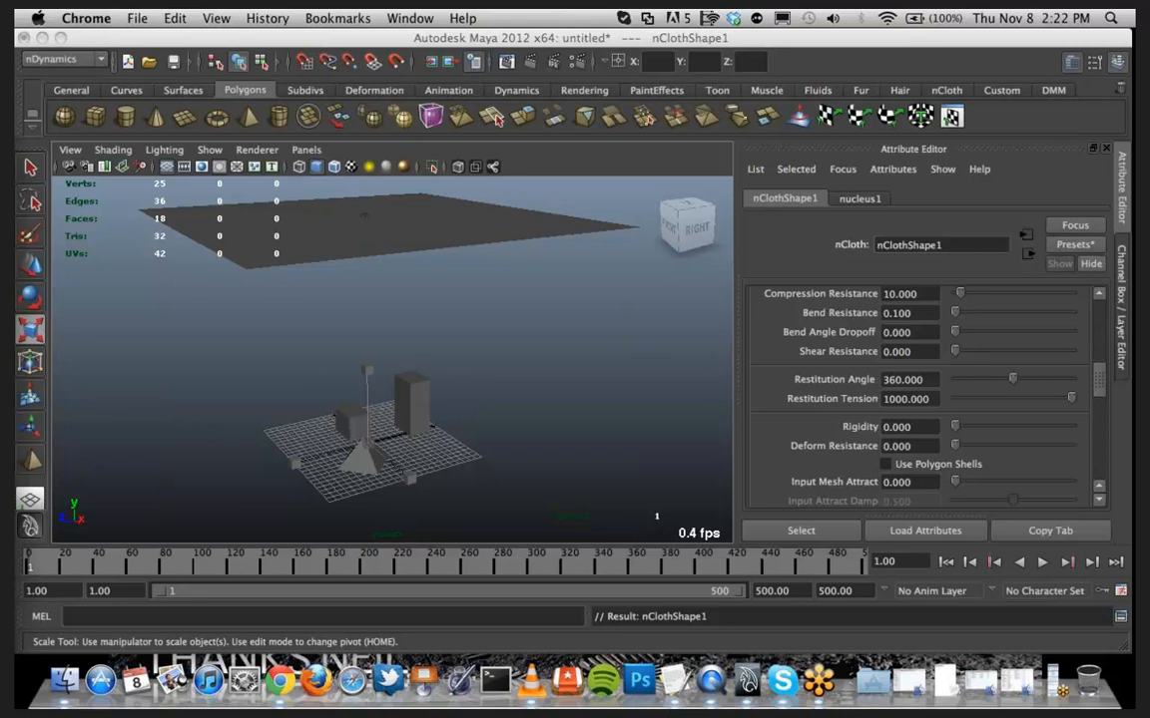
click(420, 230)
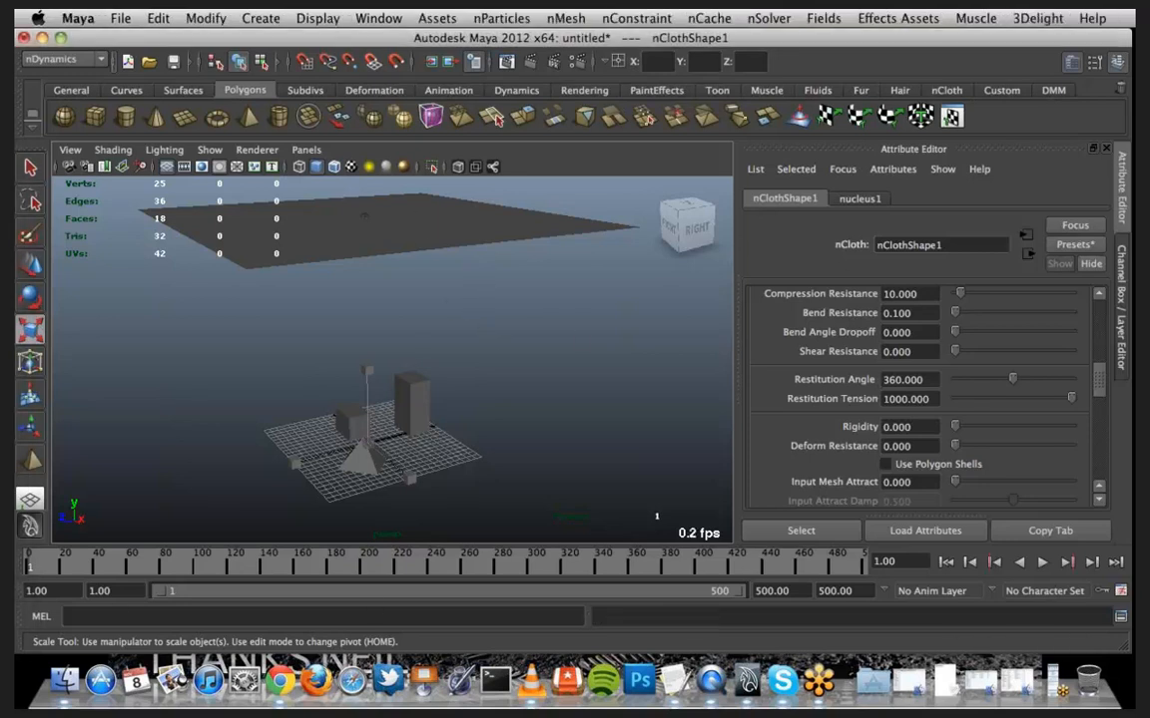
click(364, 215)
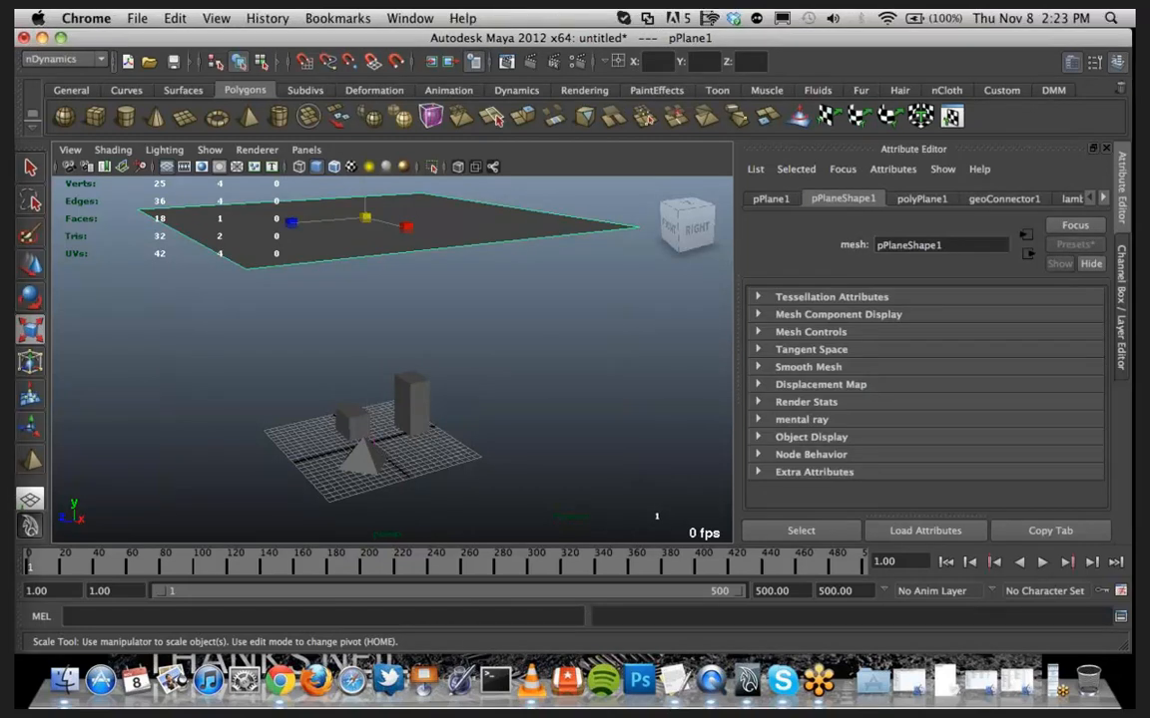
alt+drag(485, 314, 489, 295)
click(1042, 562)
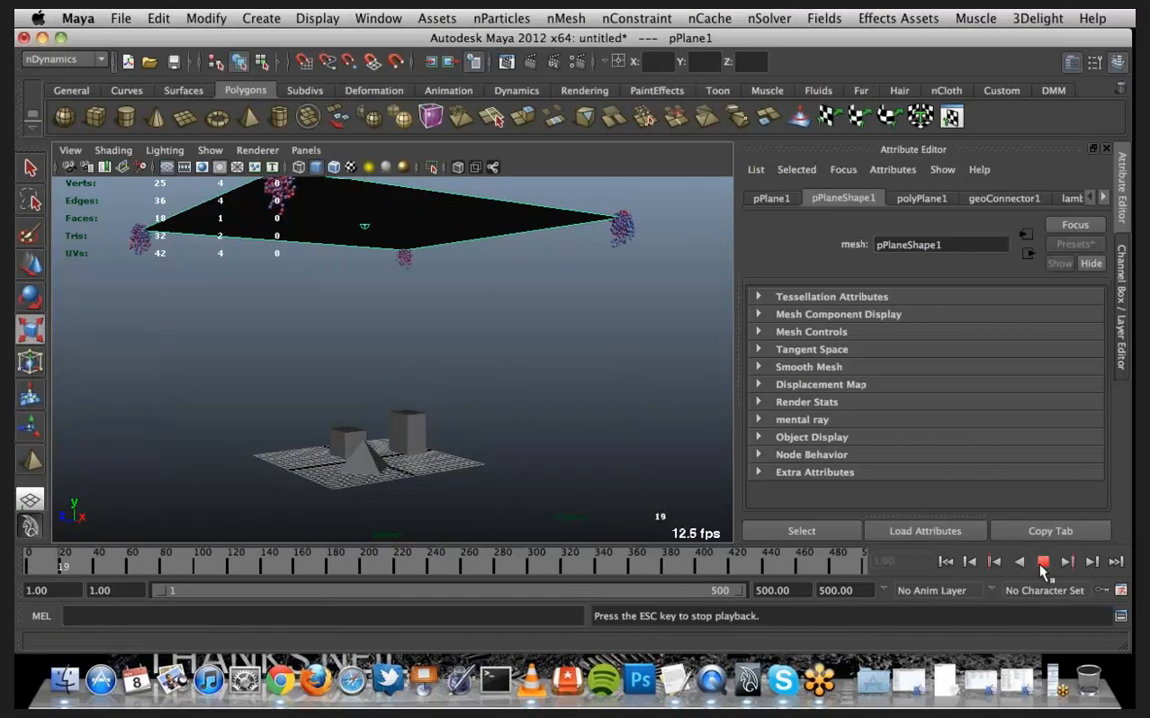
click(1042, 562)
Check the raised plane's polyPlane1 history, geoConnector1 and shape attributes for emission settings
click(921, 199)
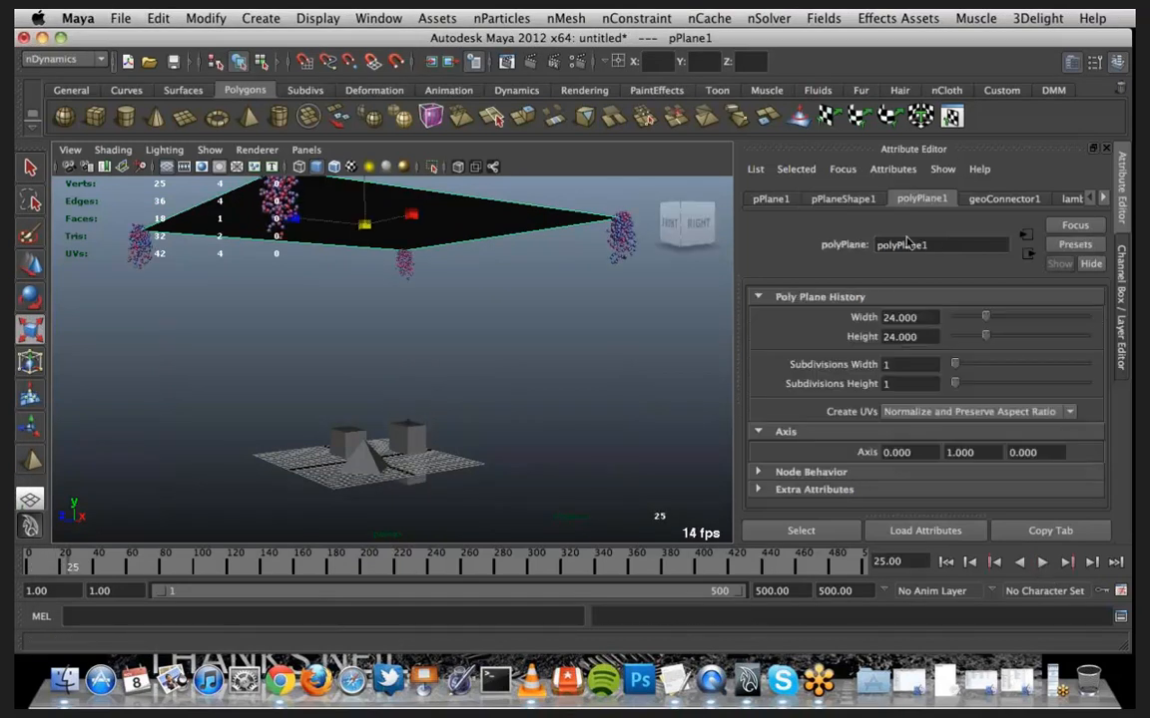
click(987, 201)
click(843, 199)
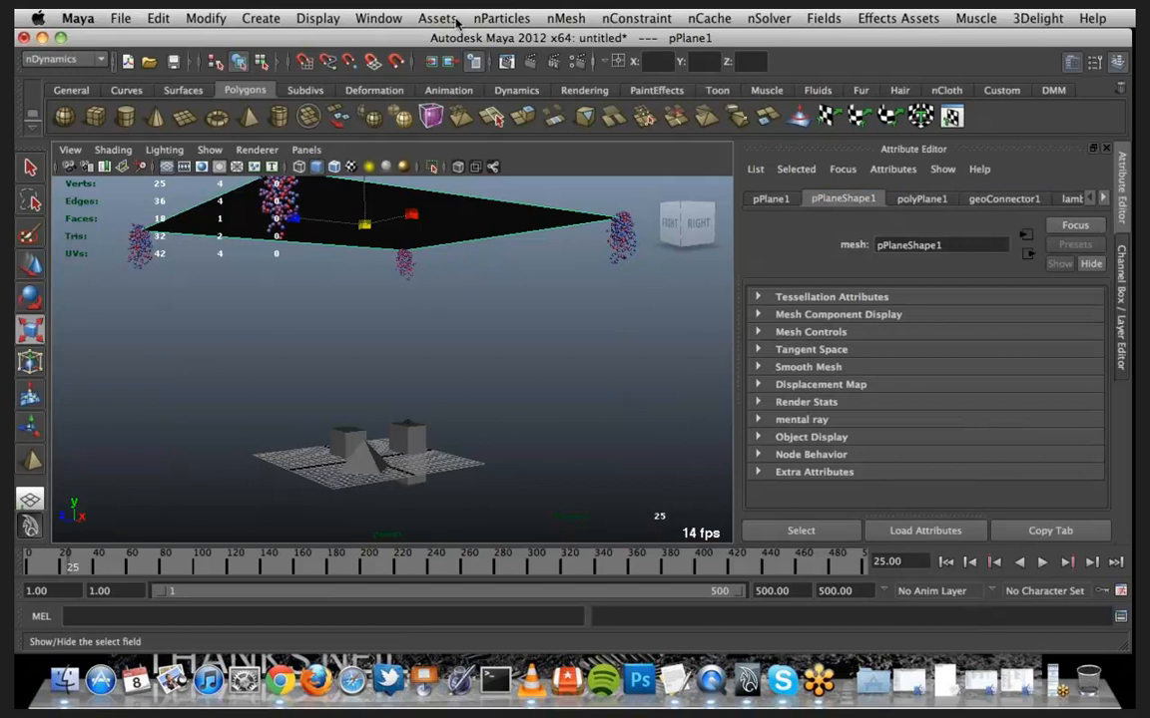
Open the Outliner, expand pPlane1 and select the second emitter beneath it
click(379, 18)
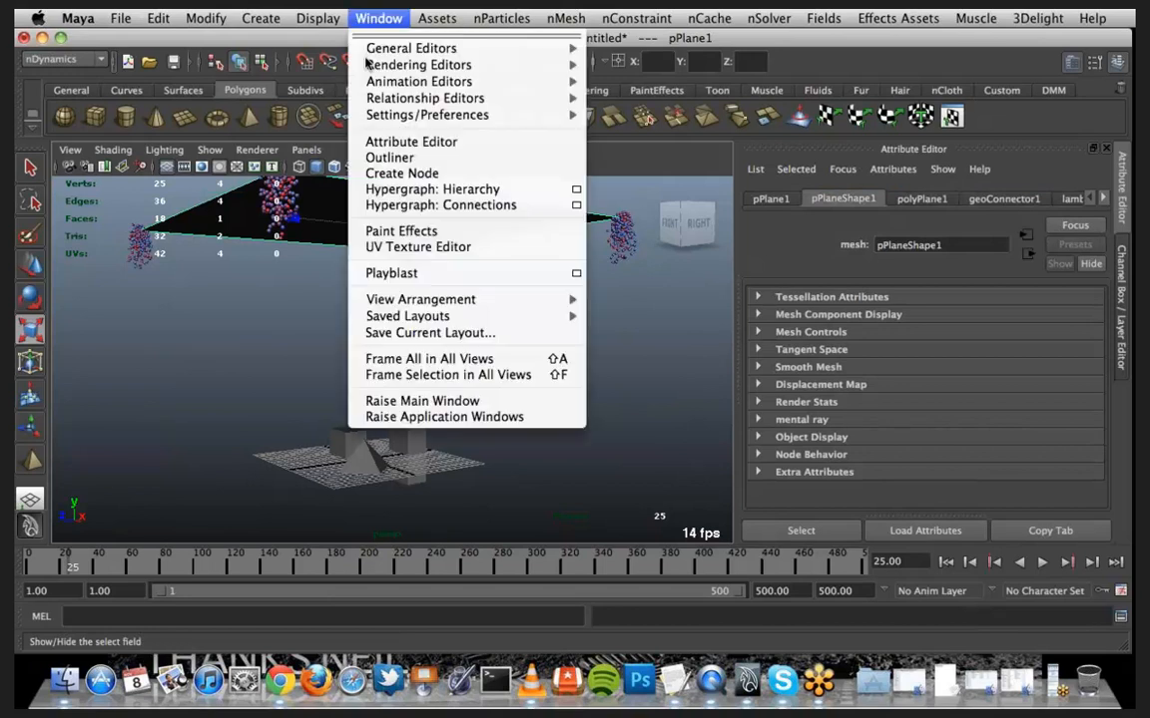
click(399, 160)
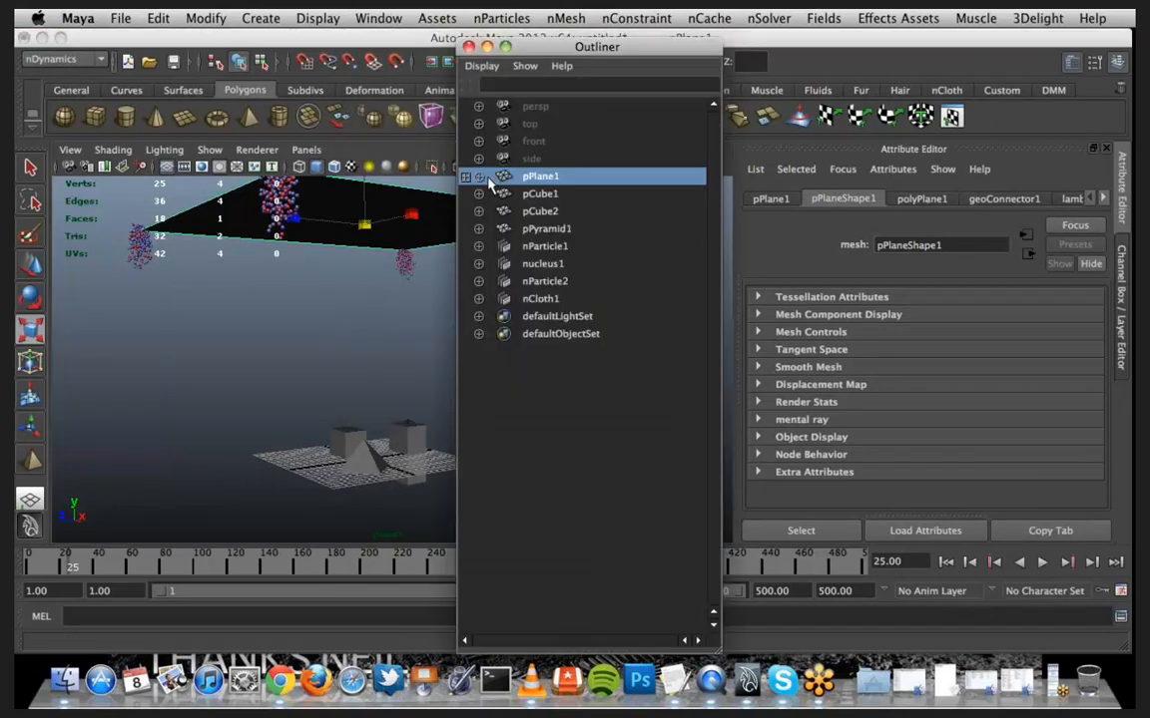
click(478, 176)
click(573, 211)
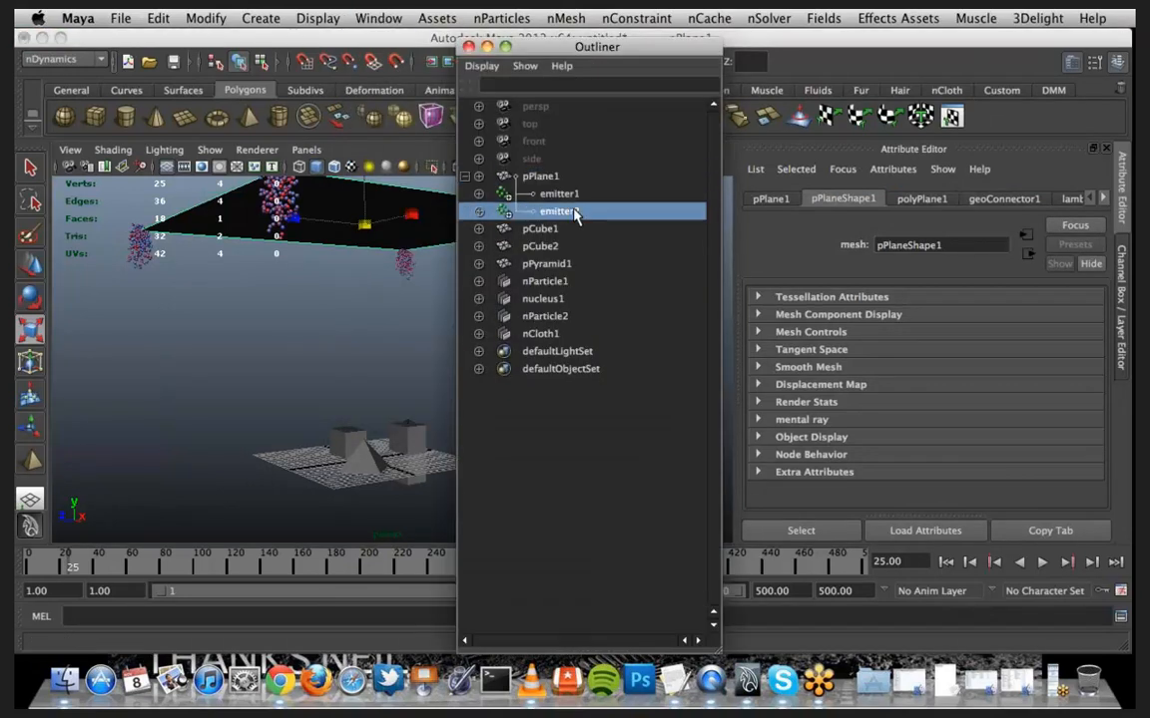
Delete the second emitter beneath pPlane1 and select the remaining emitter1
key(Delete)
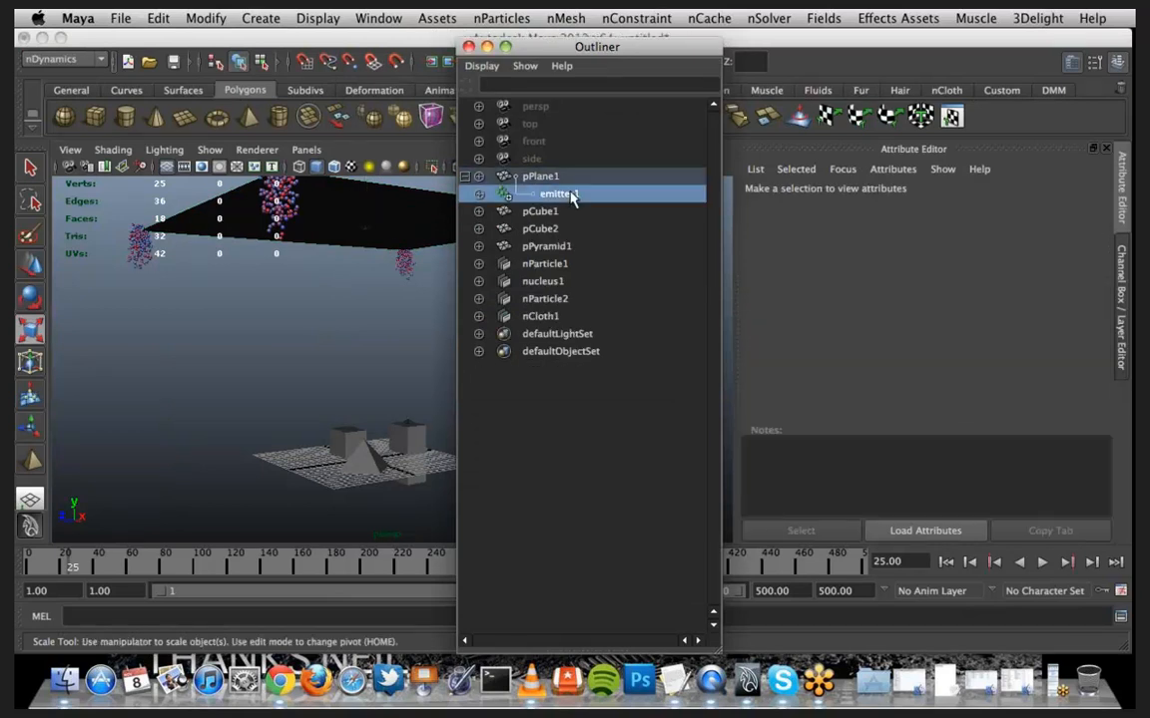
click(572, 198)
drag(574, 47, 548, 50)
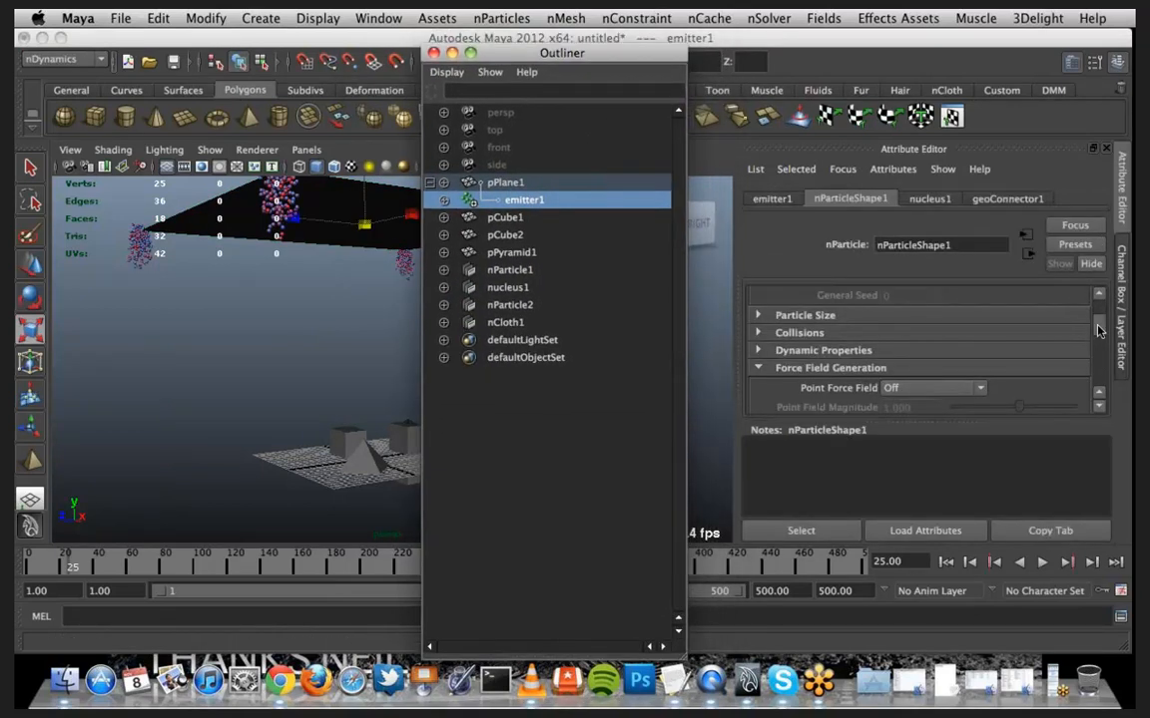
Examine the nParticleShape1 attributes of emitter1, from Count and Lifespan down to Point Field Dropoff
drag(1099, 330, 1099, 306)
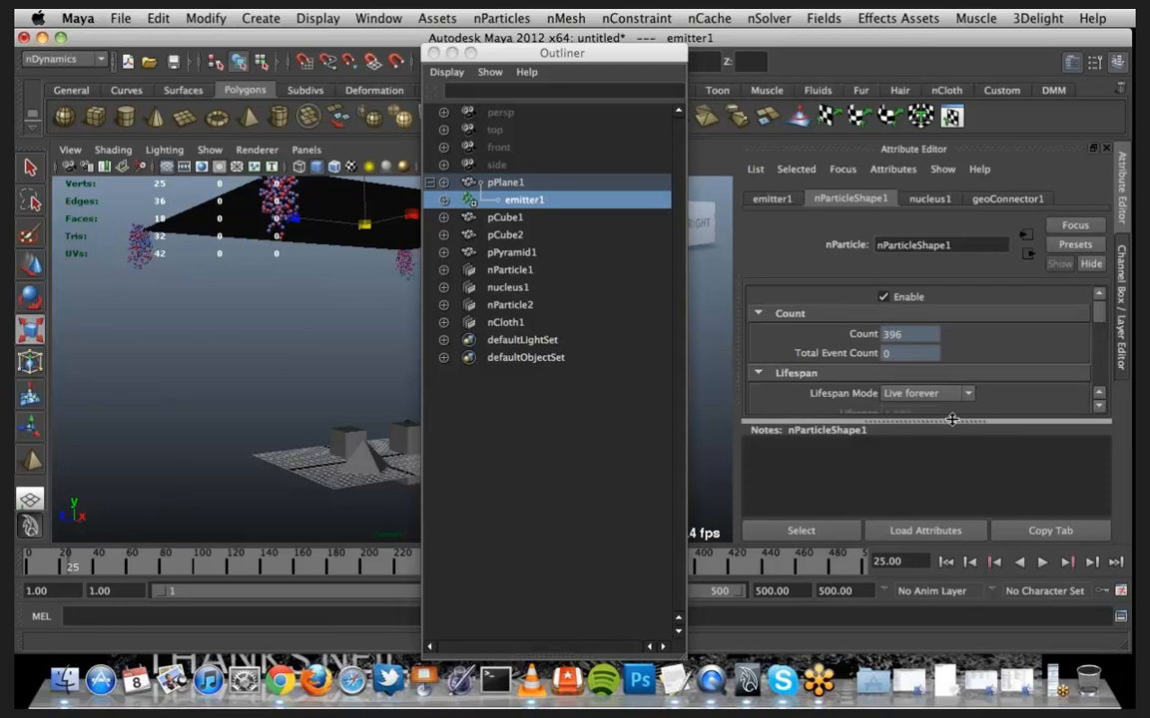
drag(952, 419, 949, 526)
scroll(899, 377, down, 2)
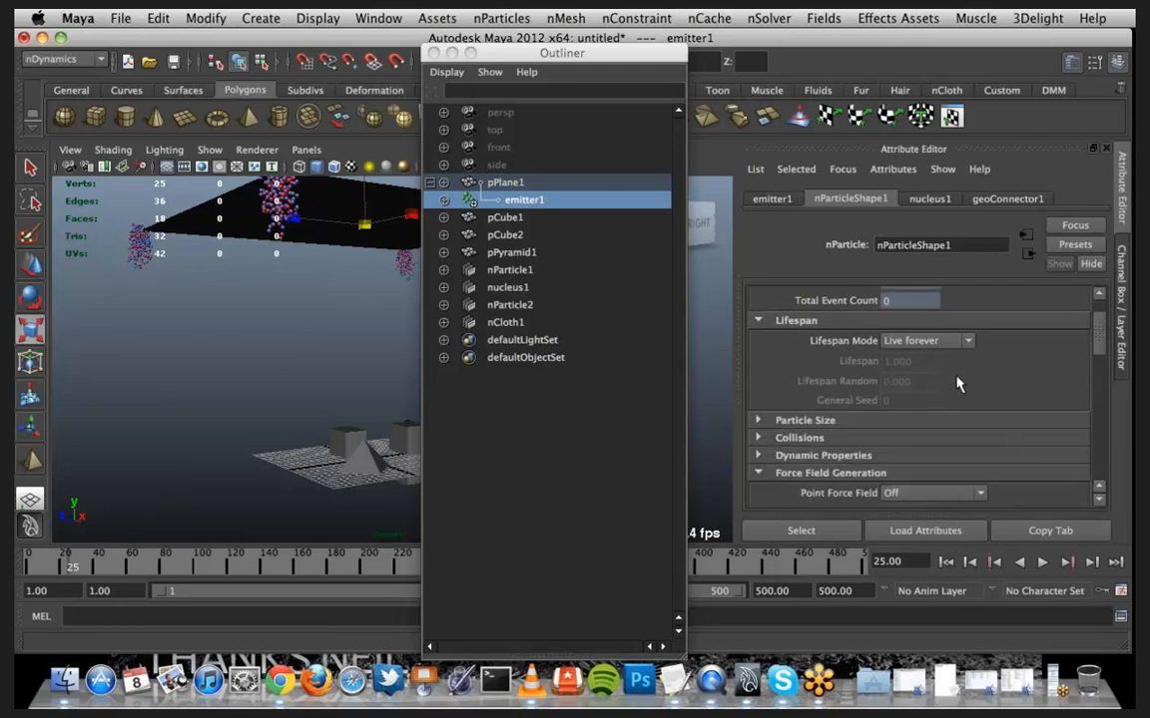
scroll(958, 386, up, 2)
scroll(956, 388, down, 4)
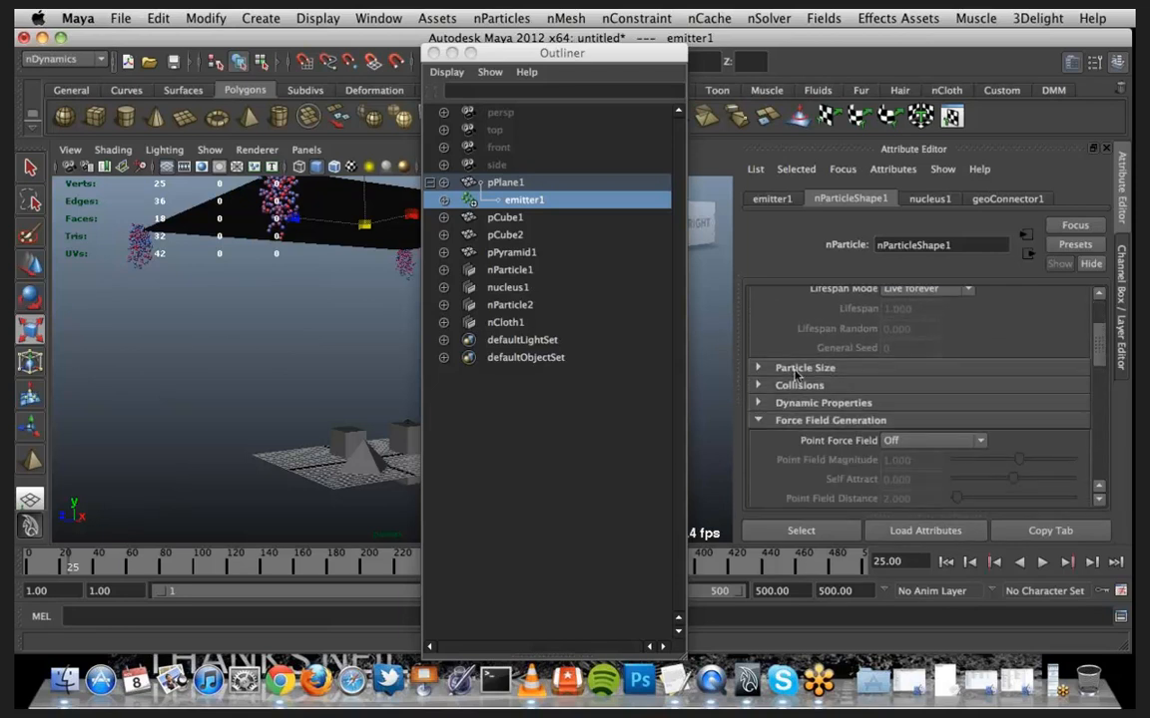
scroll(938, 384, down, 8)
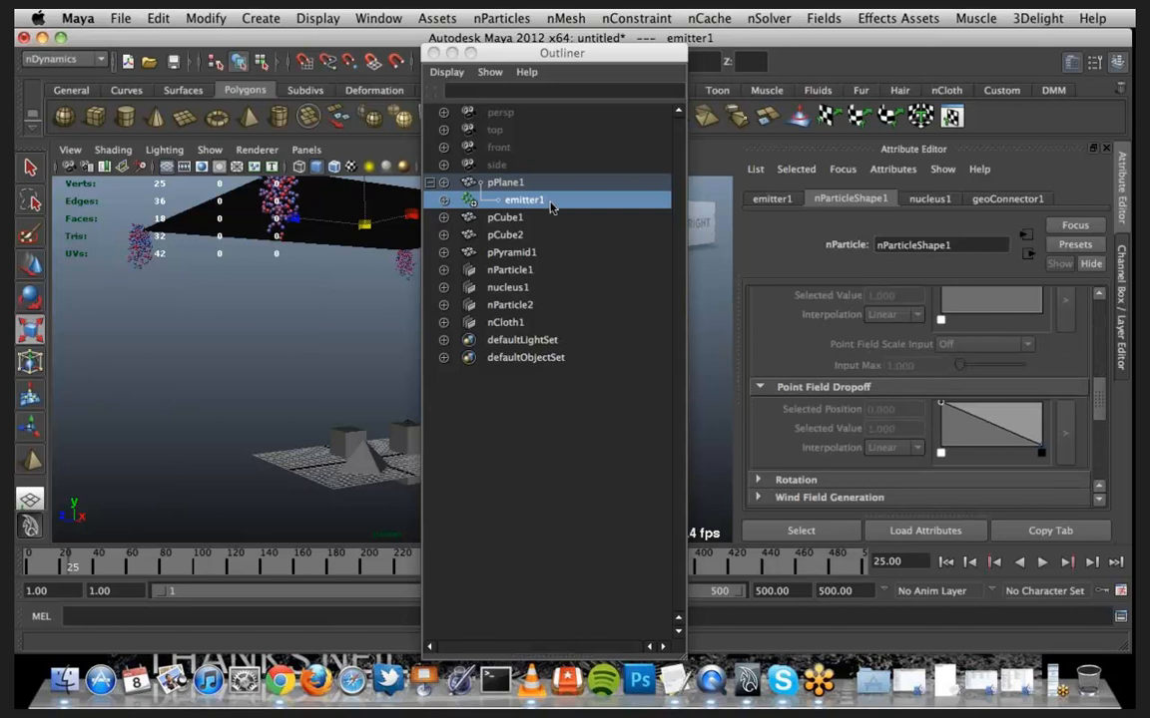
scroll(834, 400, up, 10)
scroll(834, 400, up, 3)
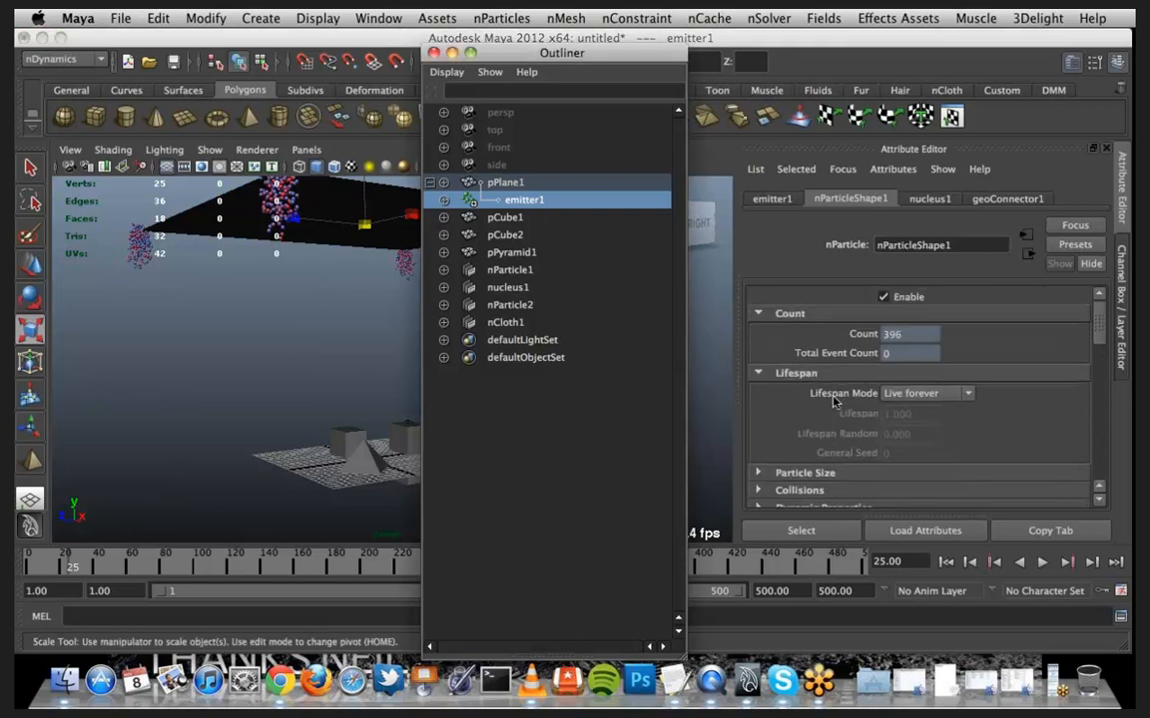
scroll(834, 400, down, 6)
scroll(788, 394, up, 6)
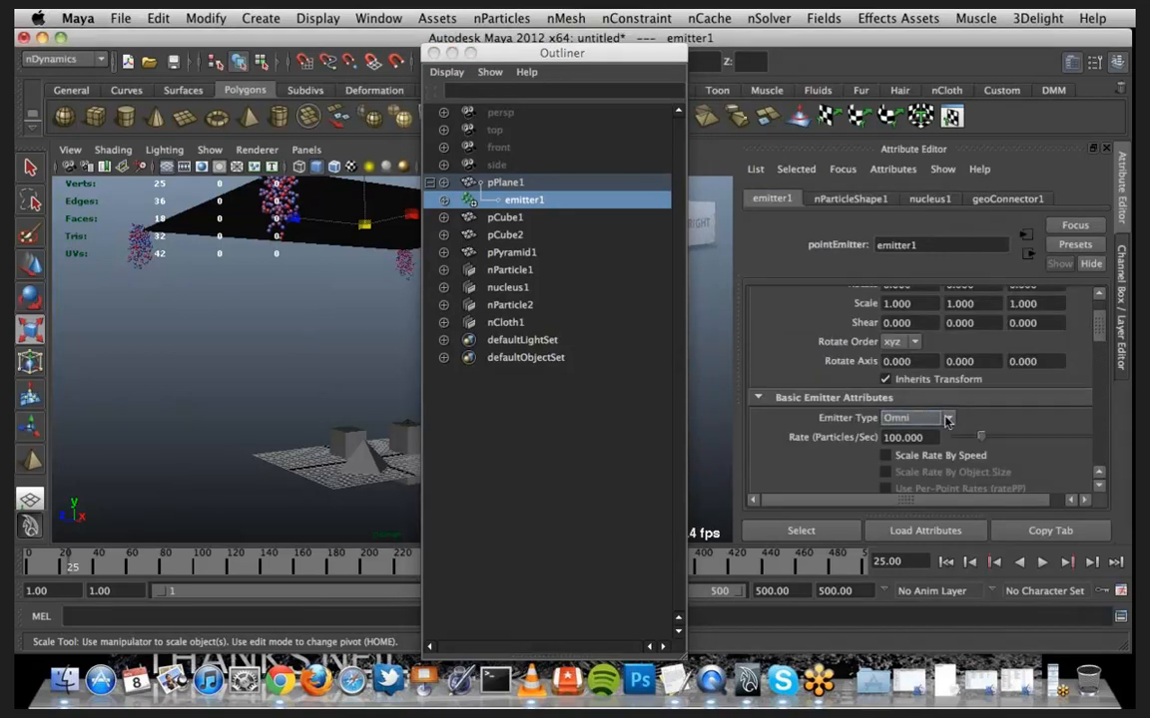
Set emitter1's Emitter Type to Surface and close the Outliner
click(946, 421)
click(898, 451)
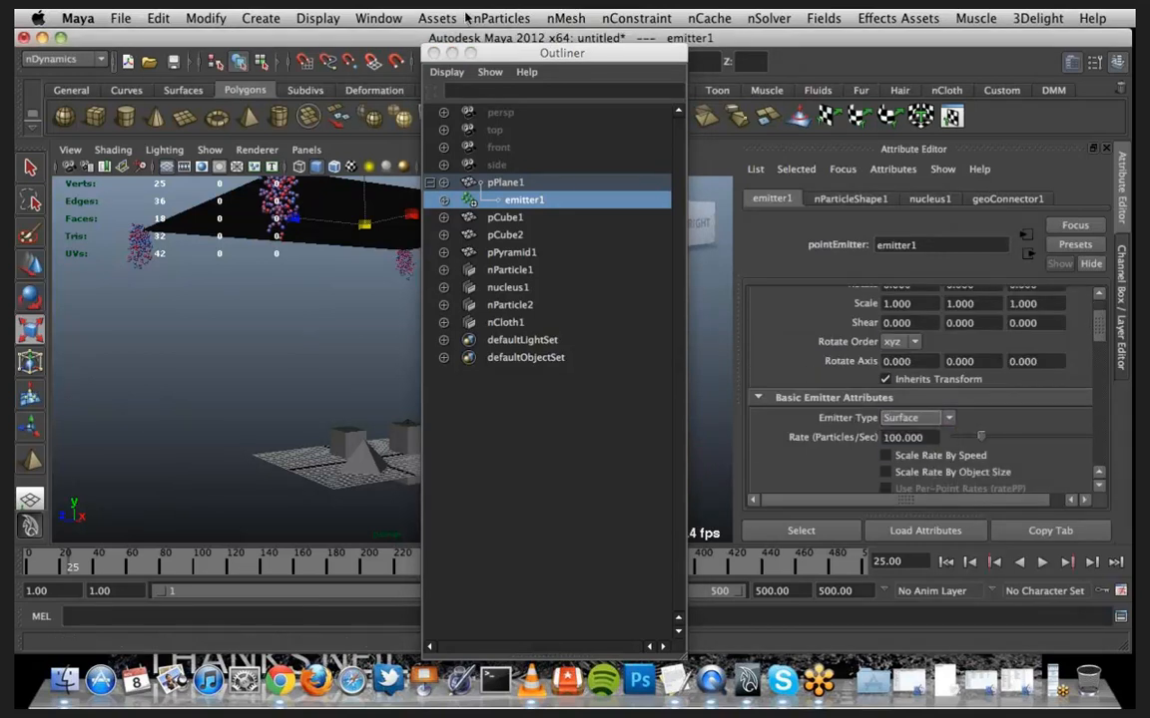
click(453, 54)
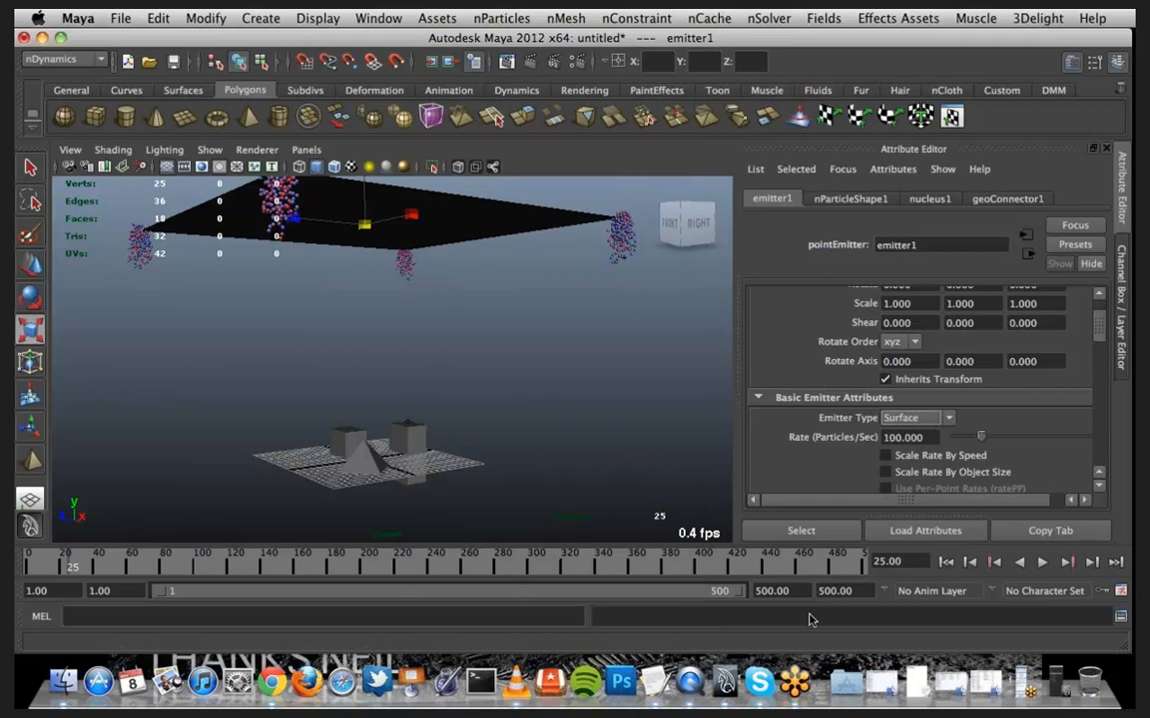
Play the particle simulation from the first frame to about frame 133 and rewind it to the start
click(946, 564)
click(1042, 564)
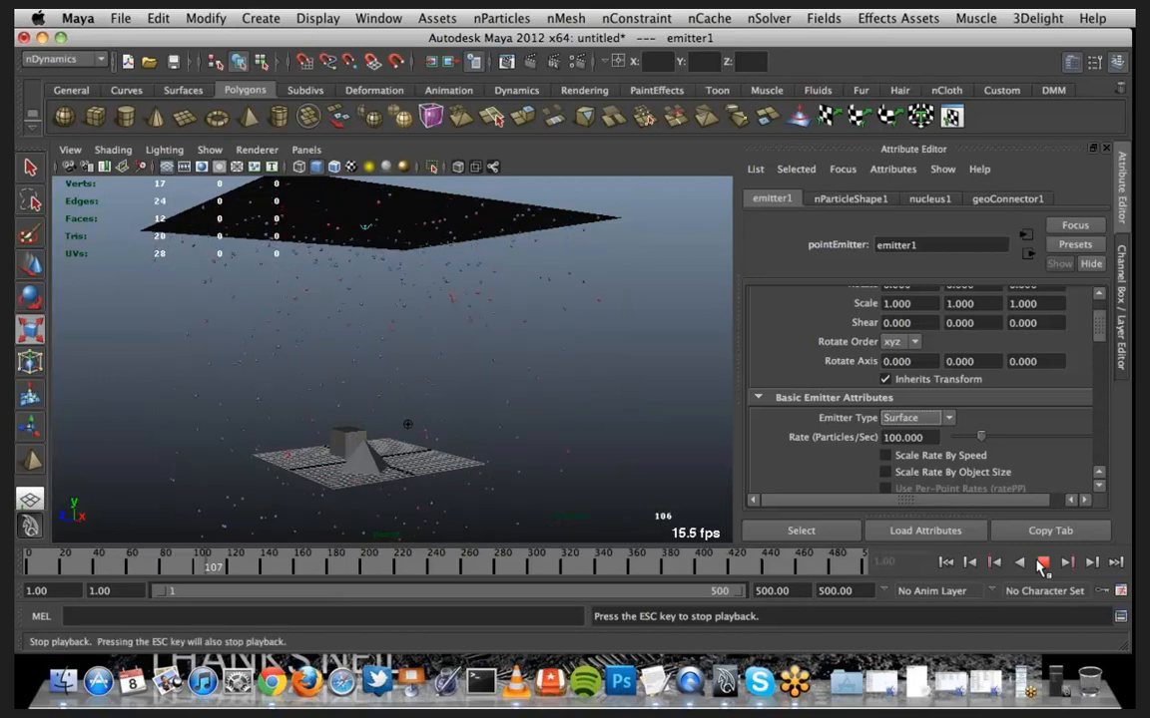
click(1042, 565)
click(946, 562)
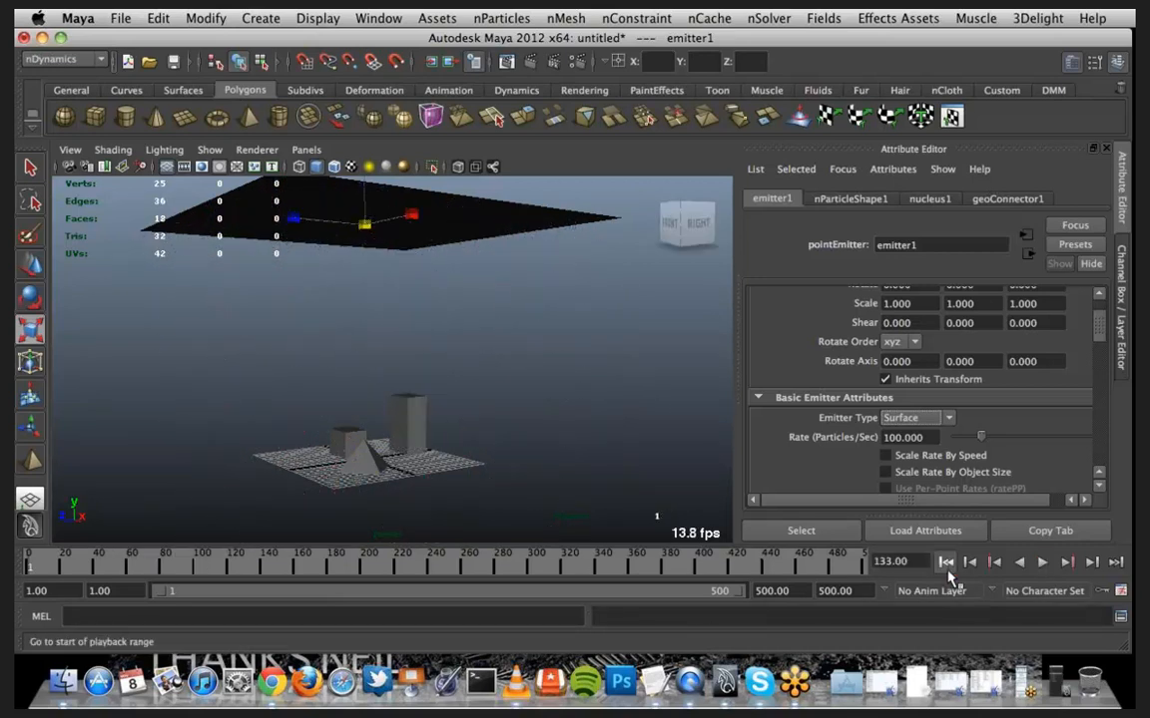
Delete the tall nCloth block
key(r)
click(415, 429)
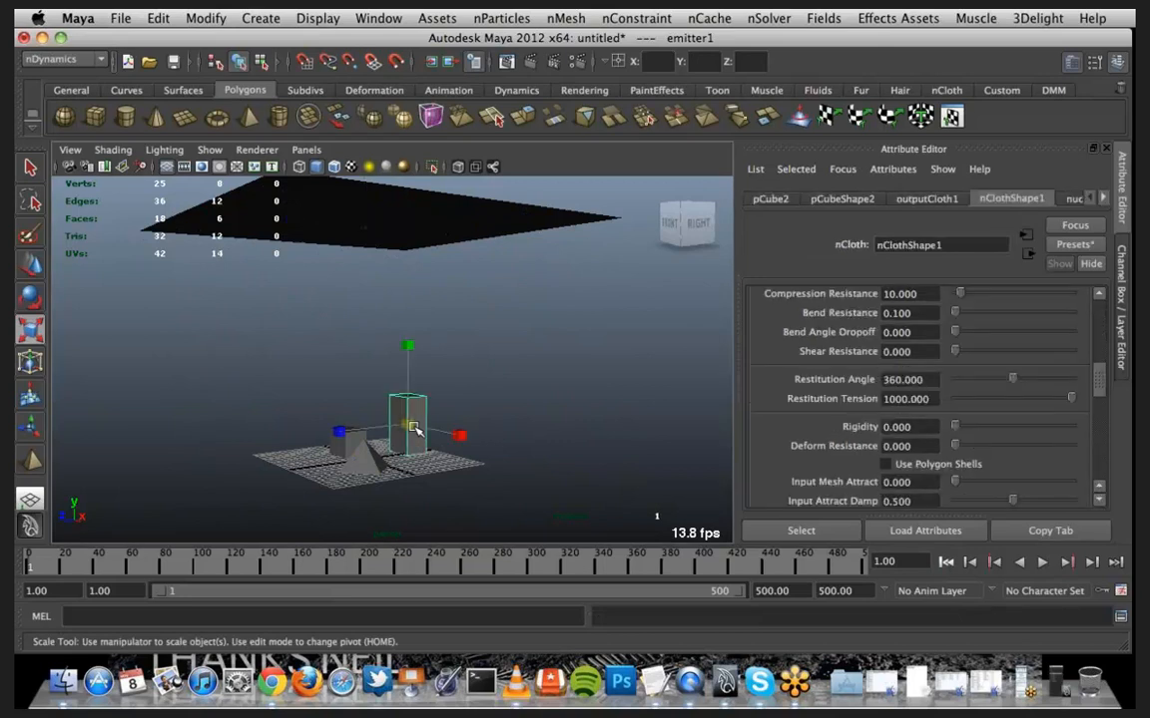
key(Delete)
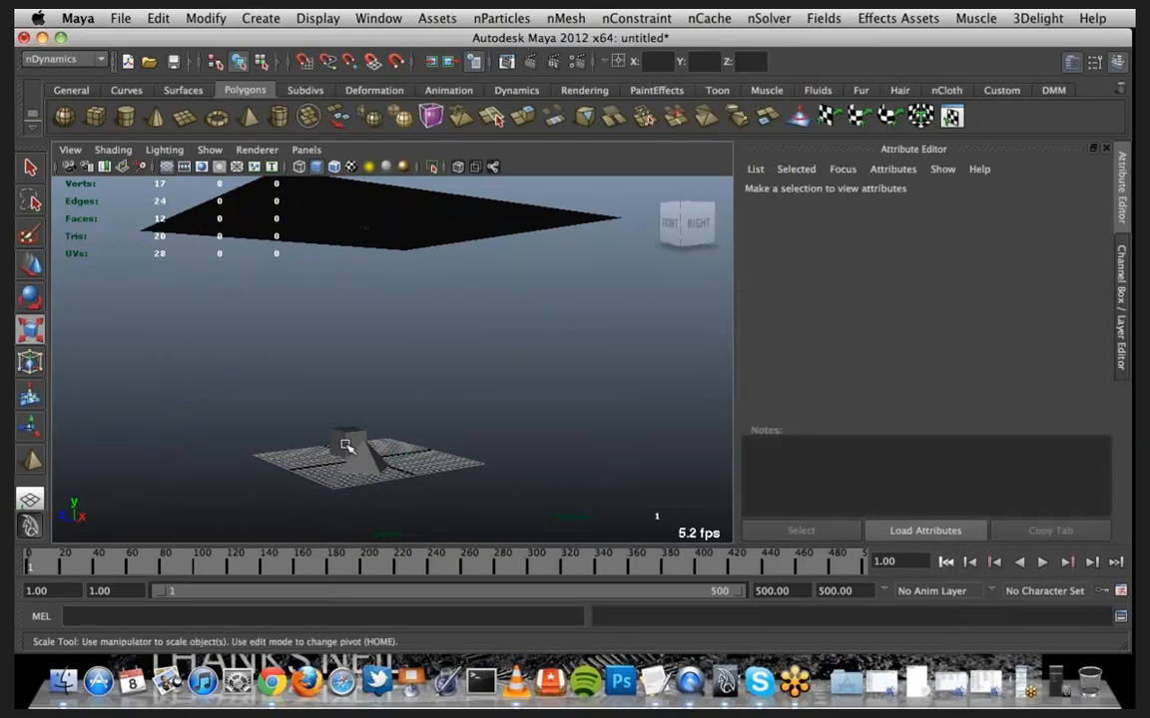
Duplicate the small block and move the copy to about X 6.1, Z -8.2, near the grid's opposite edge
click(347, 446)
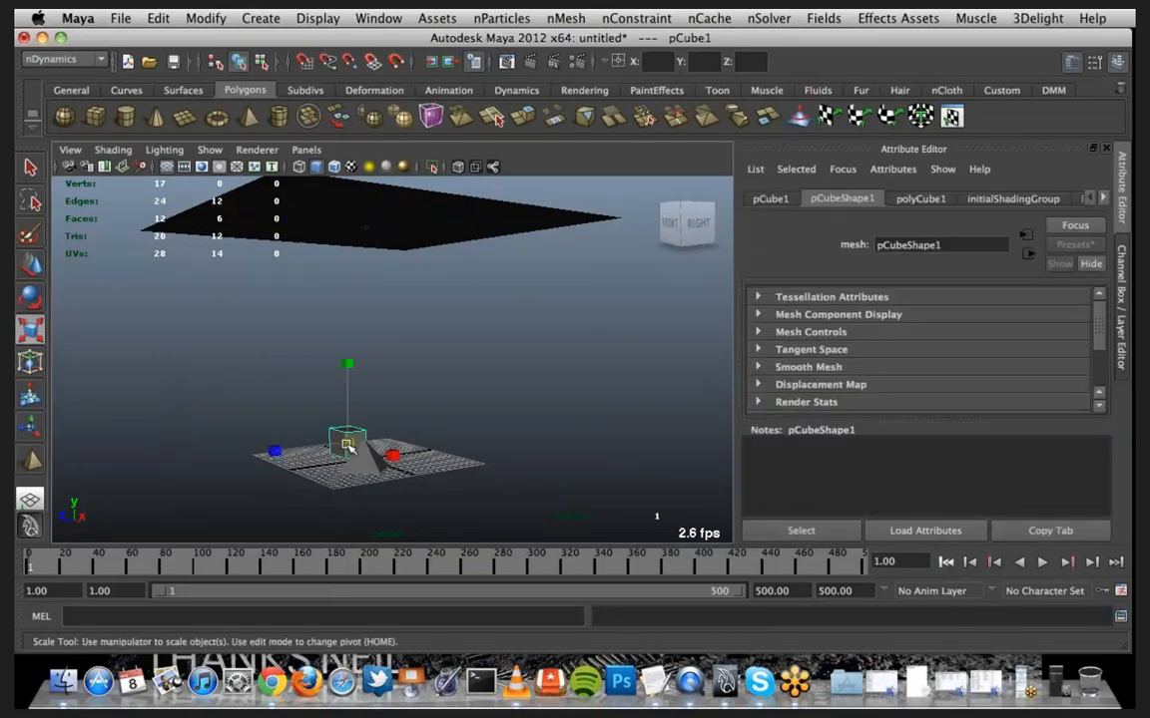
key(super+d)
key(w)
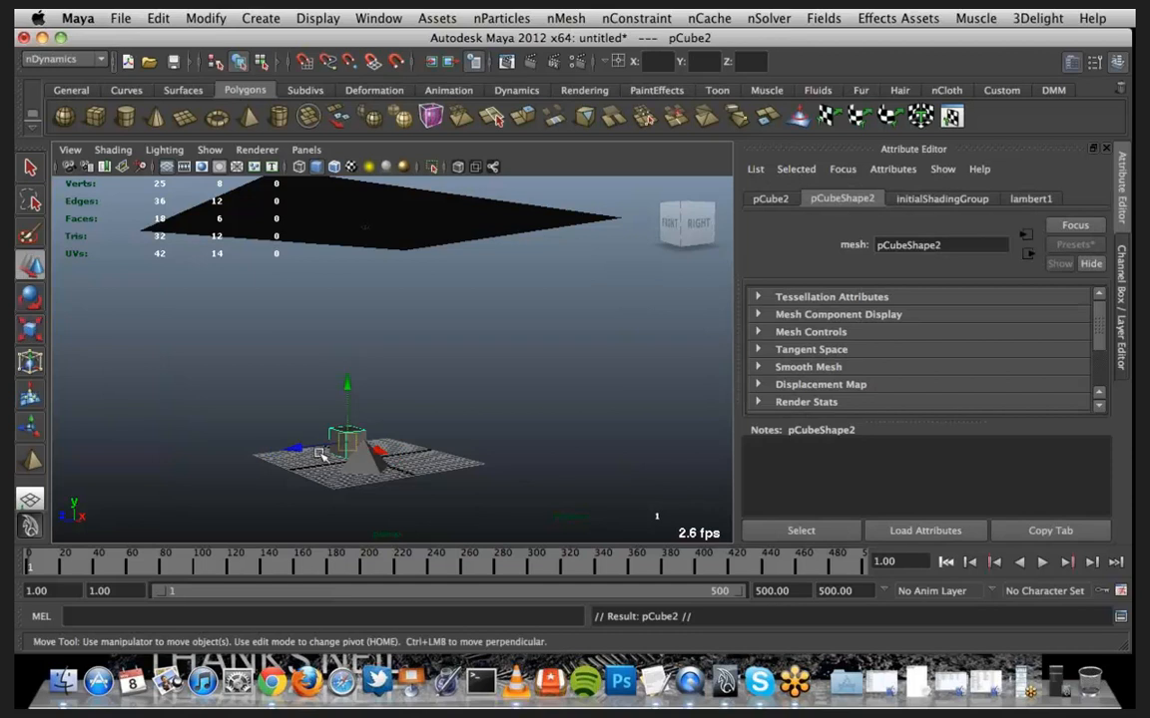
drag(298, 446, 464, 461)
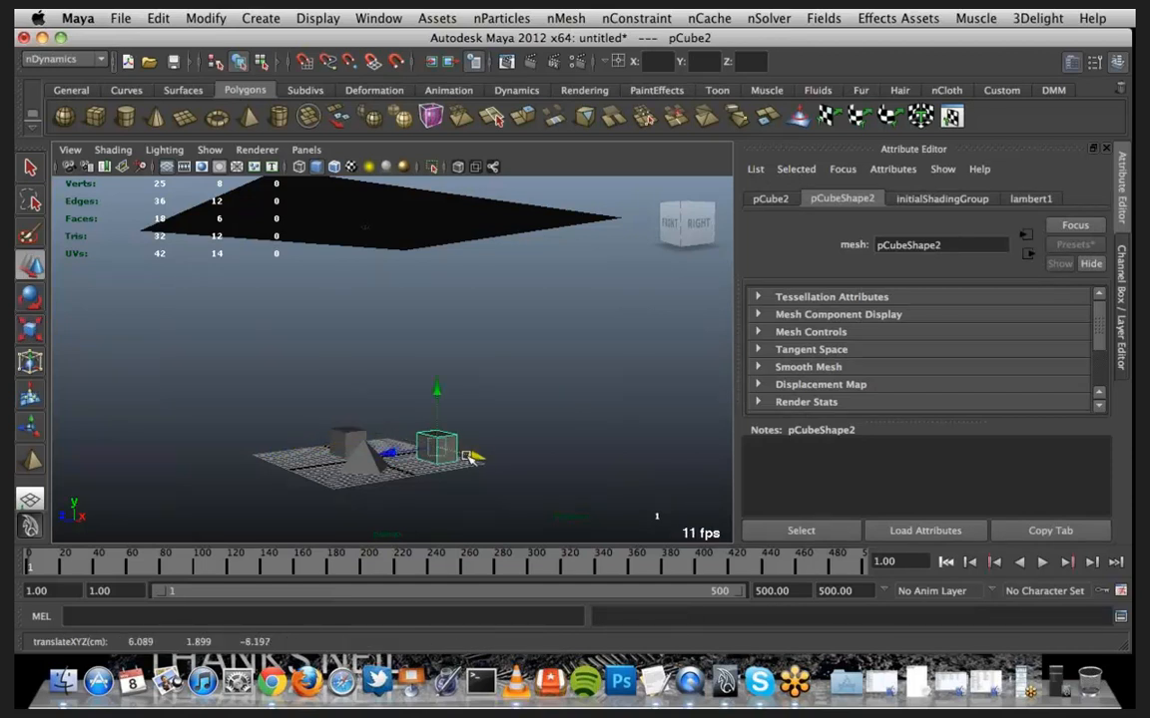
Scale the copied block's height by about 2.5 and raise it to about Y 5.0 so it stands on the grid
key(r)
drag(434, 370, 475, 257)
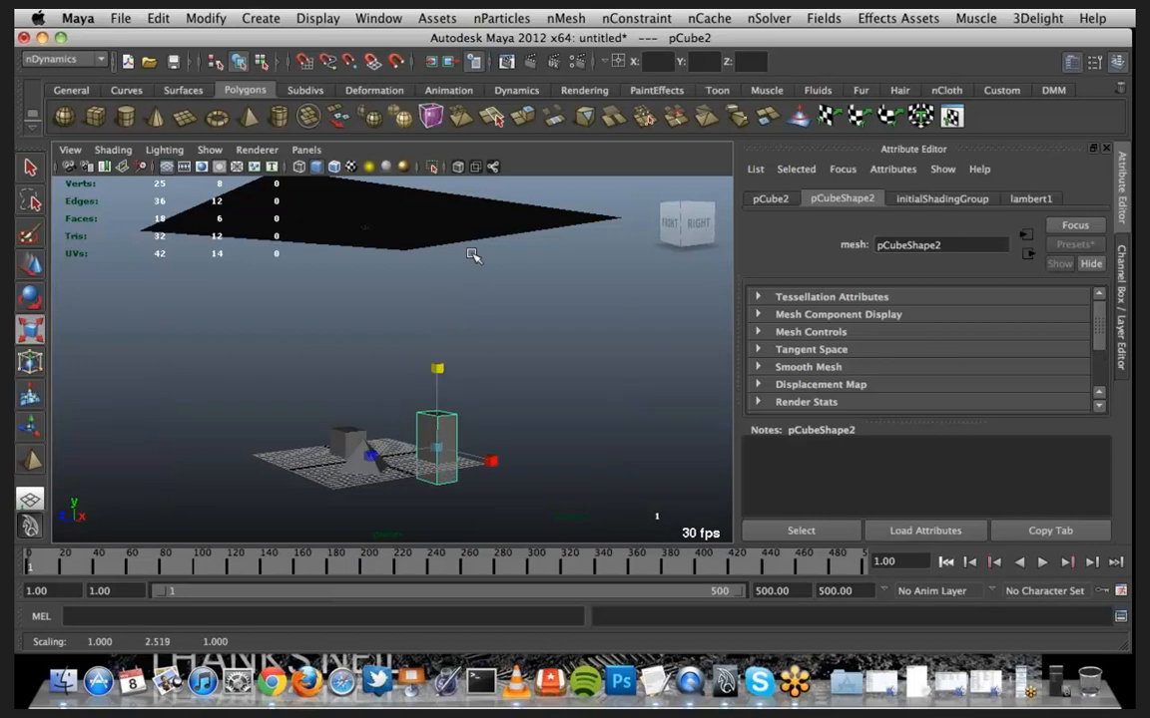
key(w)
drag(437, 363, 436, 368)
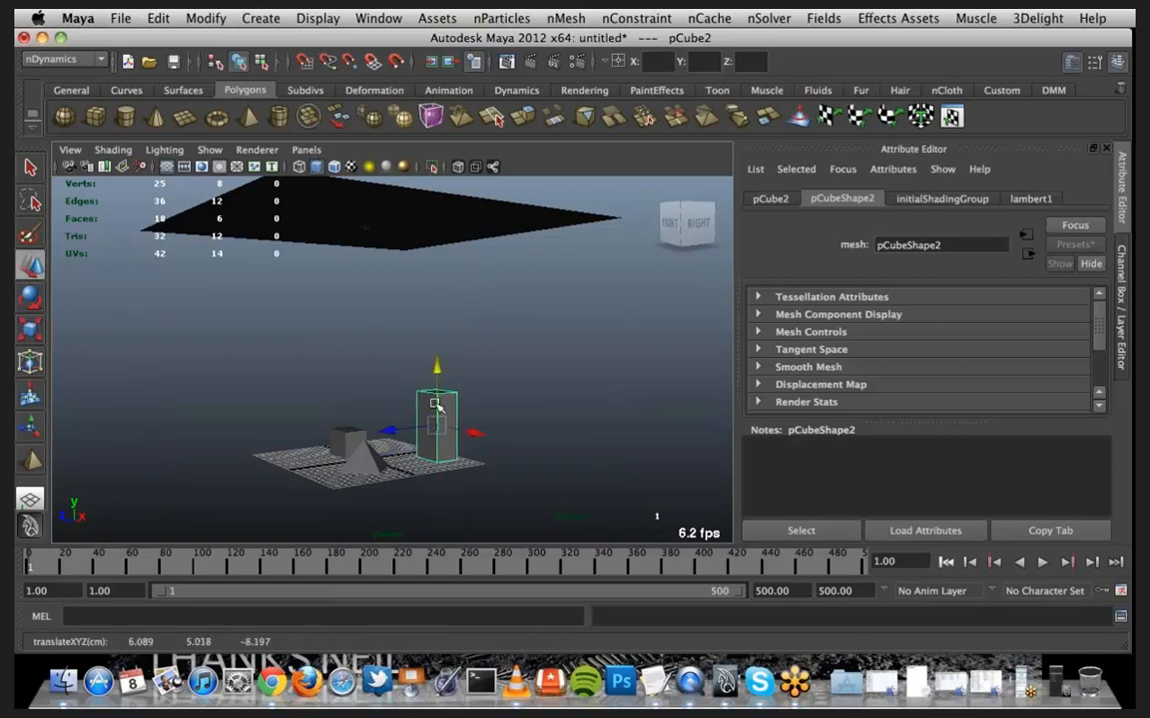
Make the two blocks and the pyramid passive colliders
shift+click(351, 436)
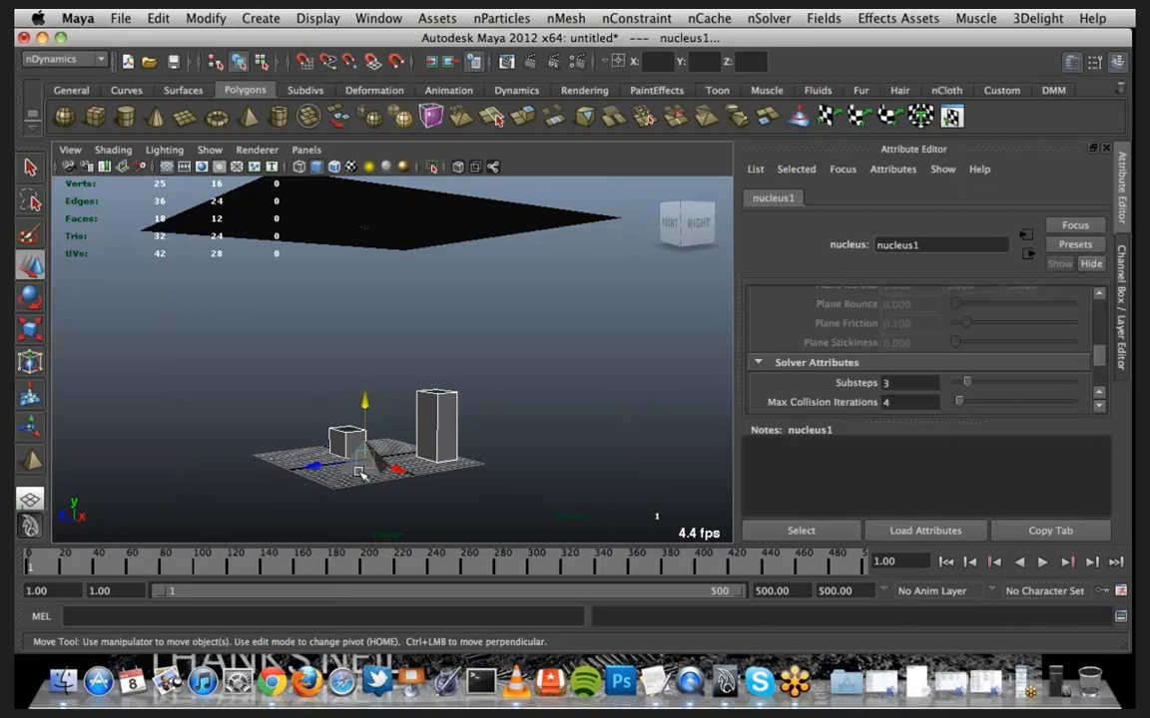
key(q)
click(361, 467)
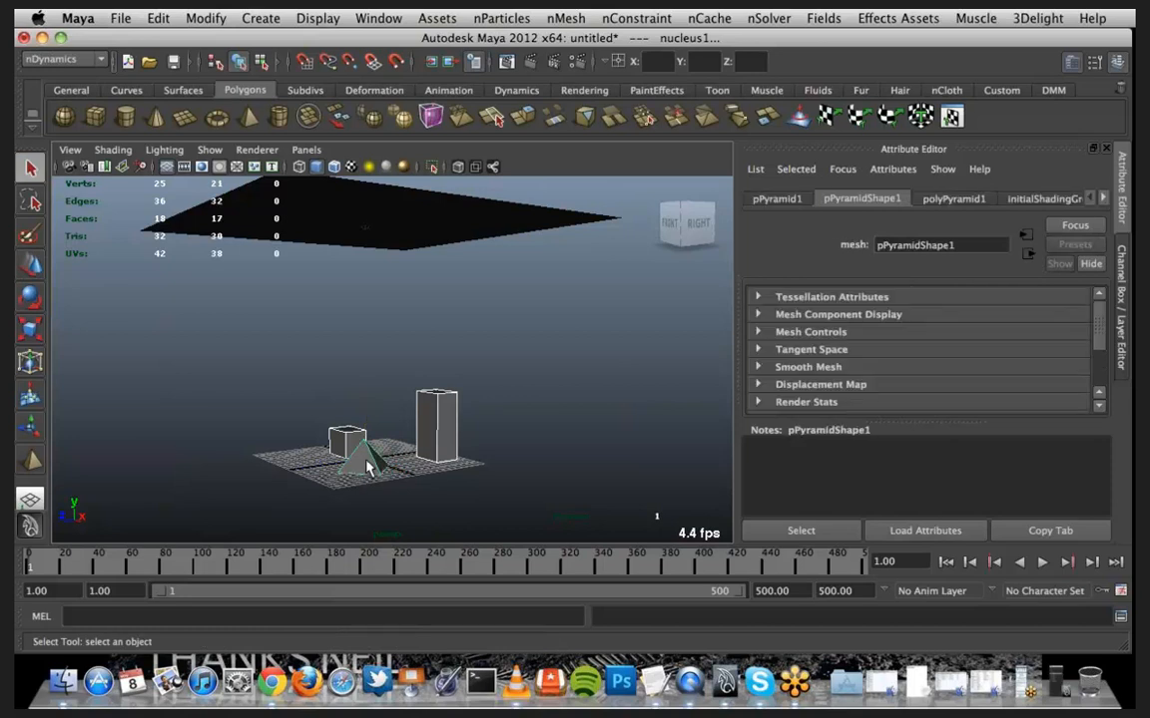
click(569, 18)
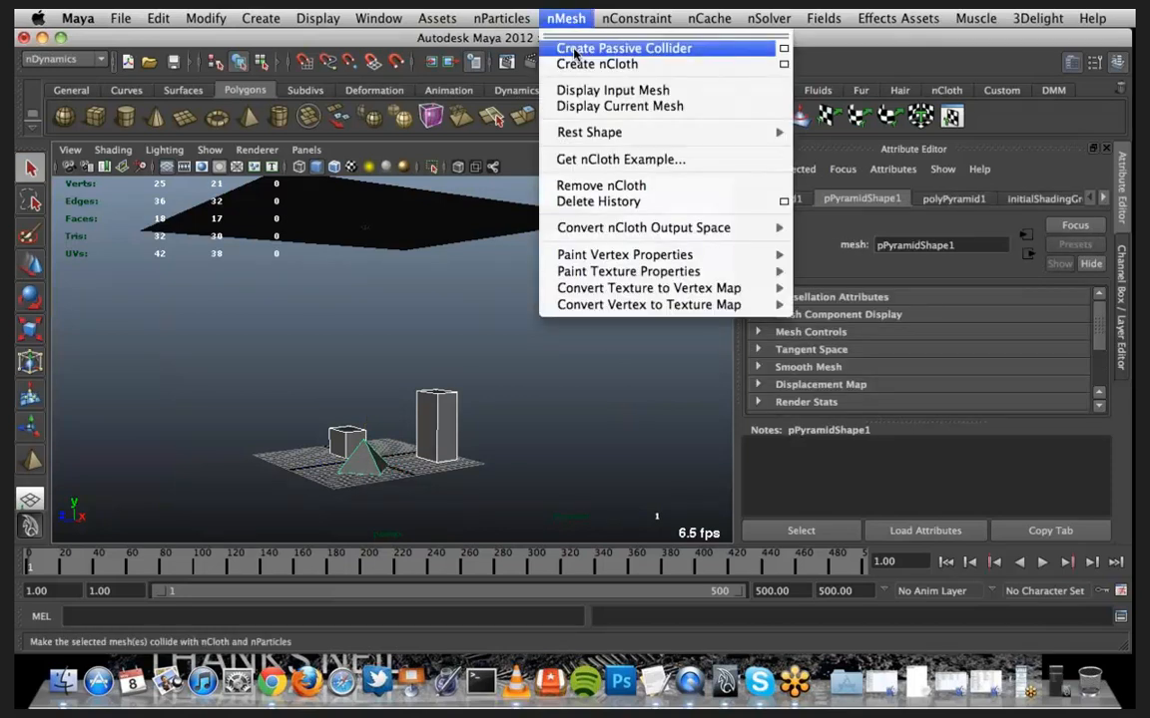
click(576, 49)
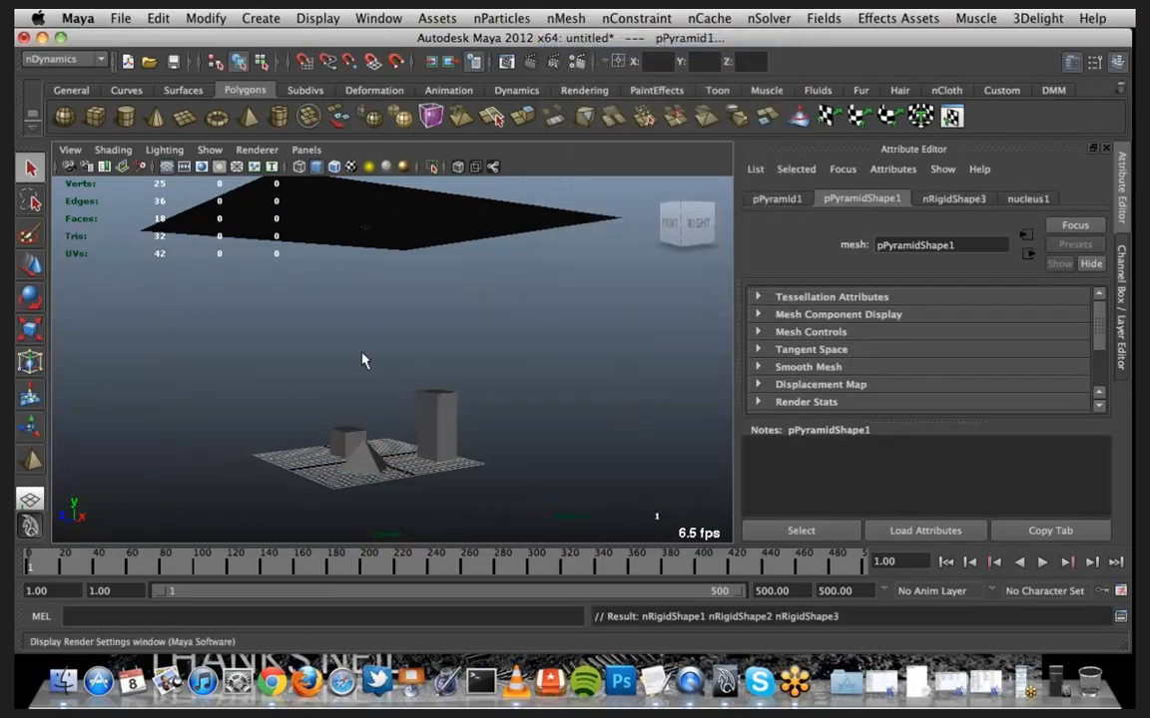
Play the particle simulation and watch up close how the particles meet the blocks and pyramid
alt+drag(372, 475, 354, 367)
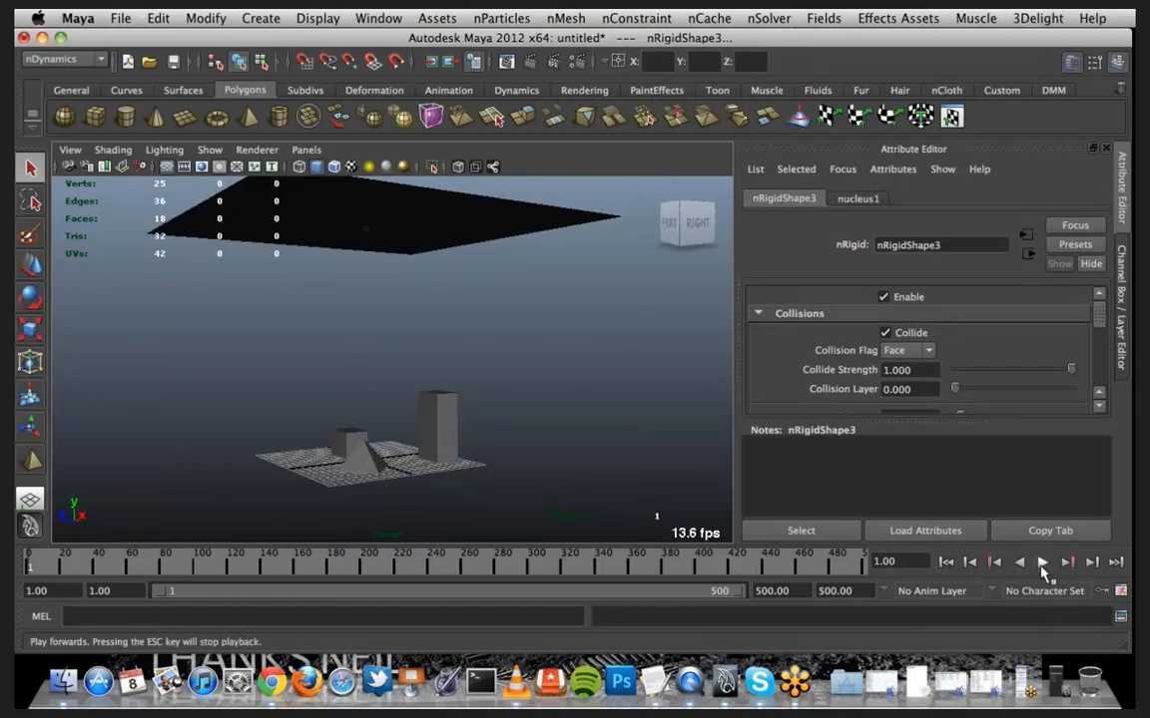
click(1042, 563)
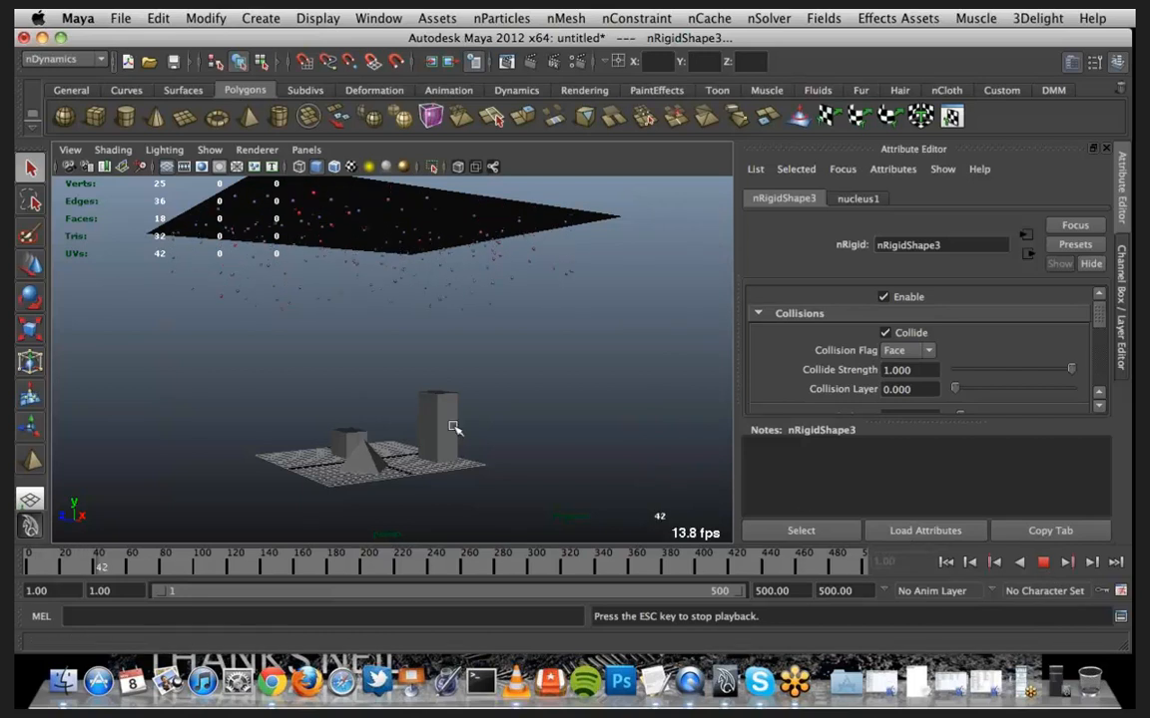
scroll(415, 423, up, 3)
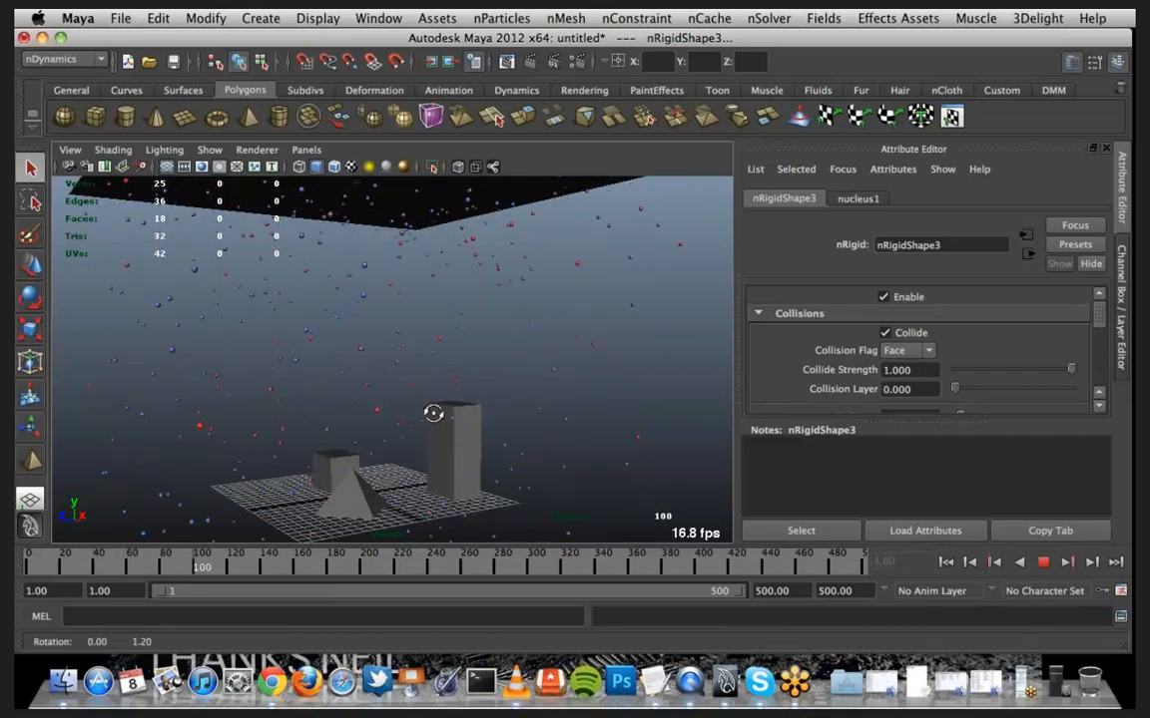
alt+drag(436, 418, 436, 448)
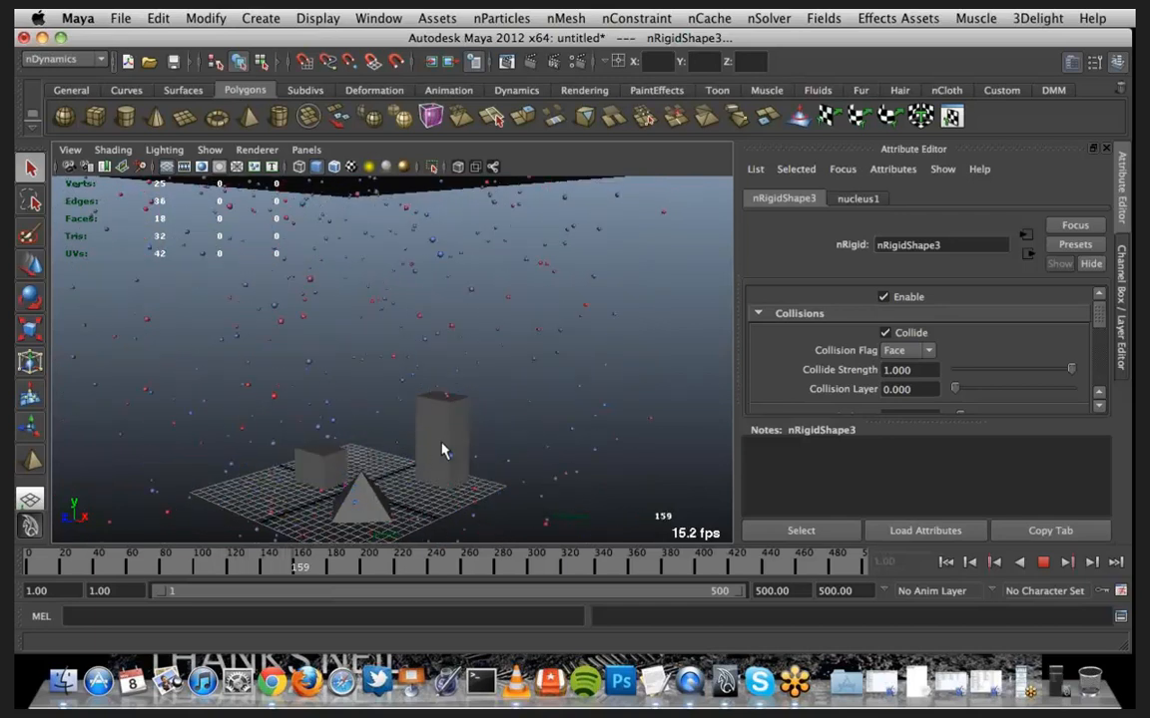
Stop and rewind the simulation, lengthen the small block along Z and shift it along X away from the pyramid
click(315, 464)
key(r)
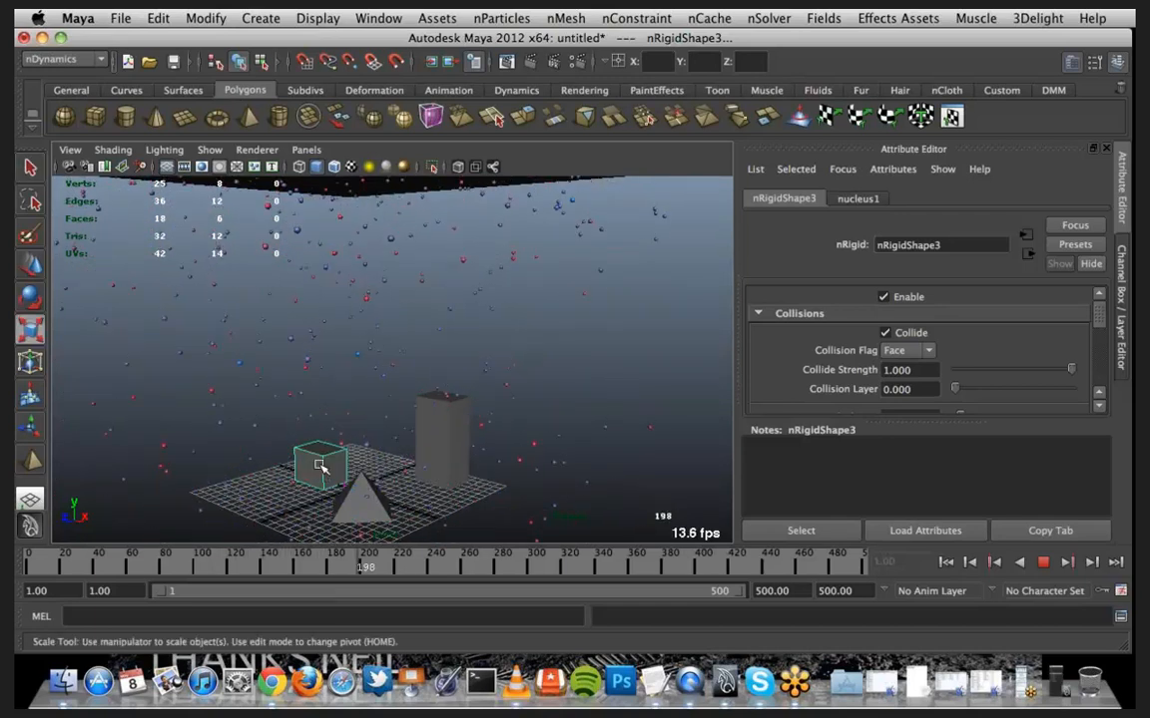
click(1044, 564)
click(945, 562)
key(r)
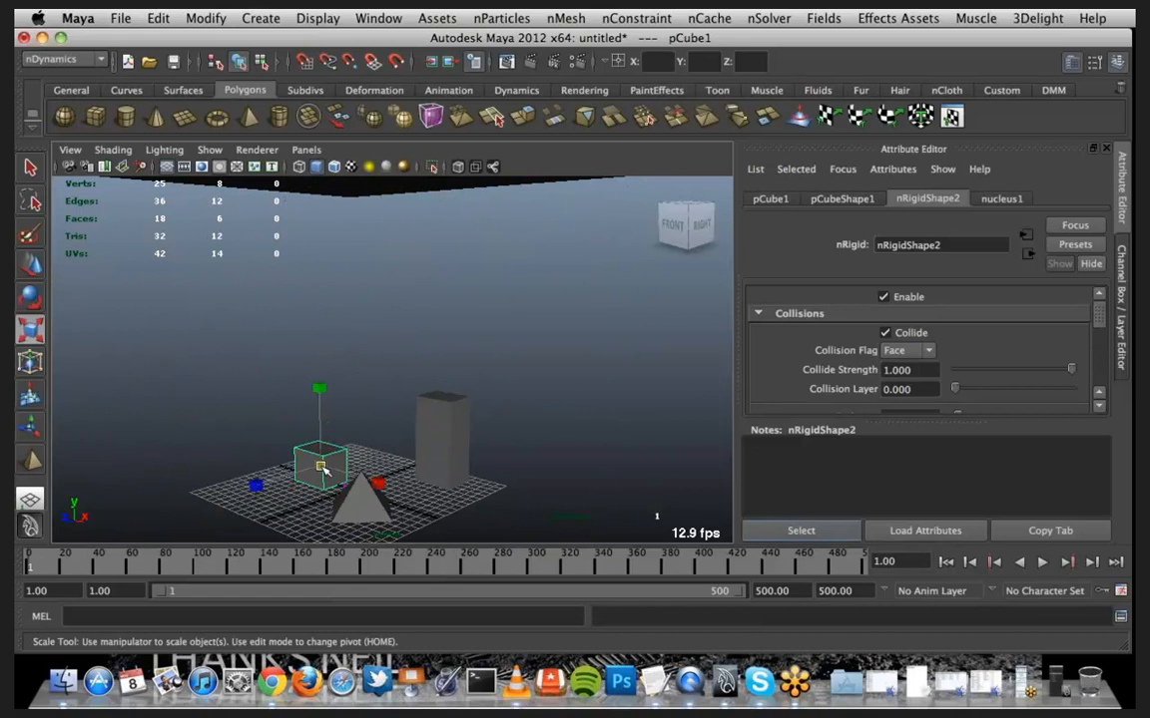
drag(319, 464, 95, 484)
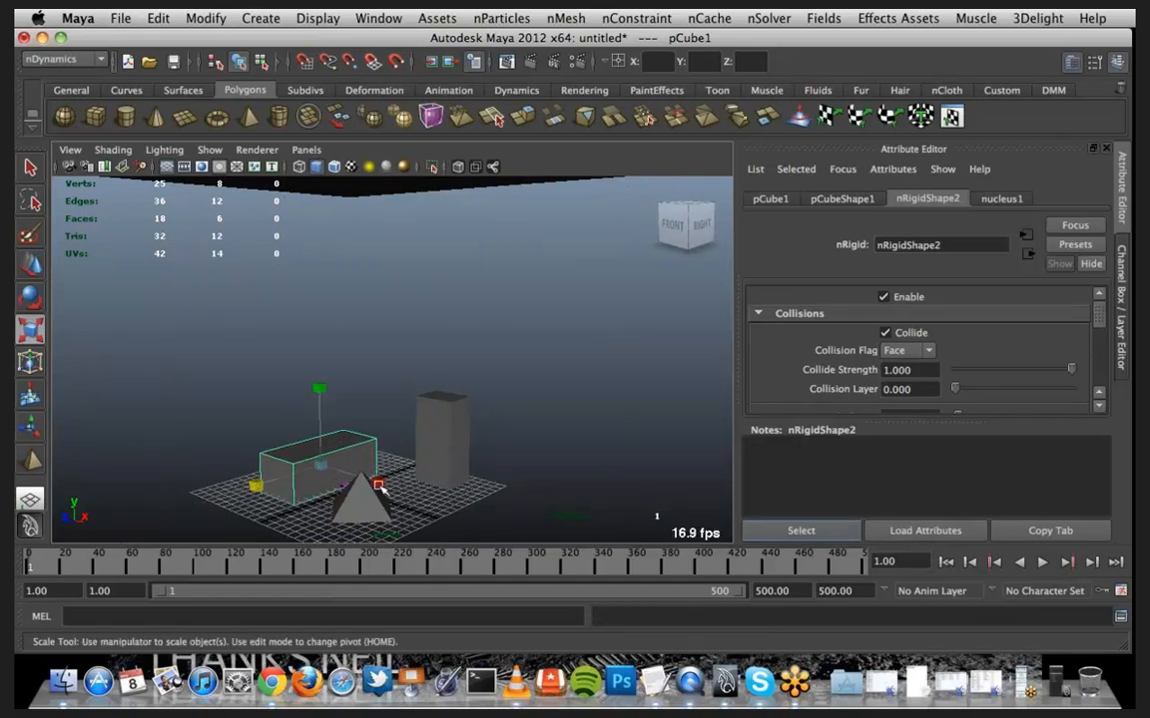
key(w)
drag(362, 482, 339, 476)
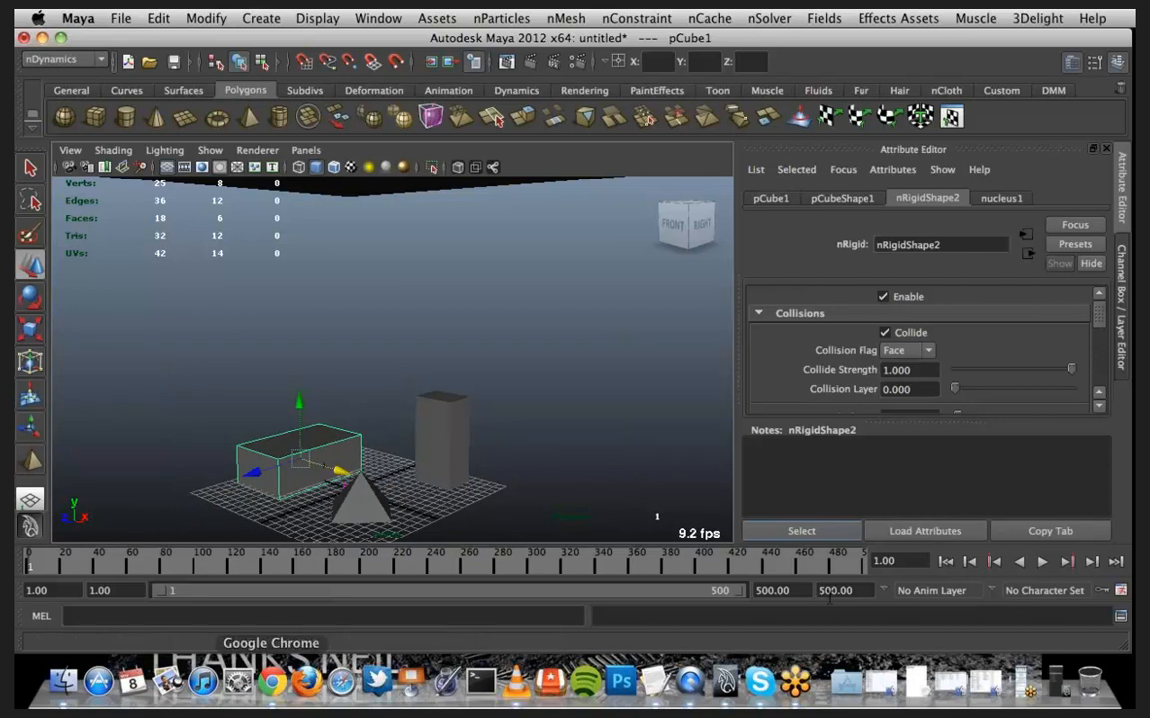
Play the simulation with the lengthened block past frame 160, watching it from several distances, and rewind it to the start
click(1042, 562)
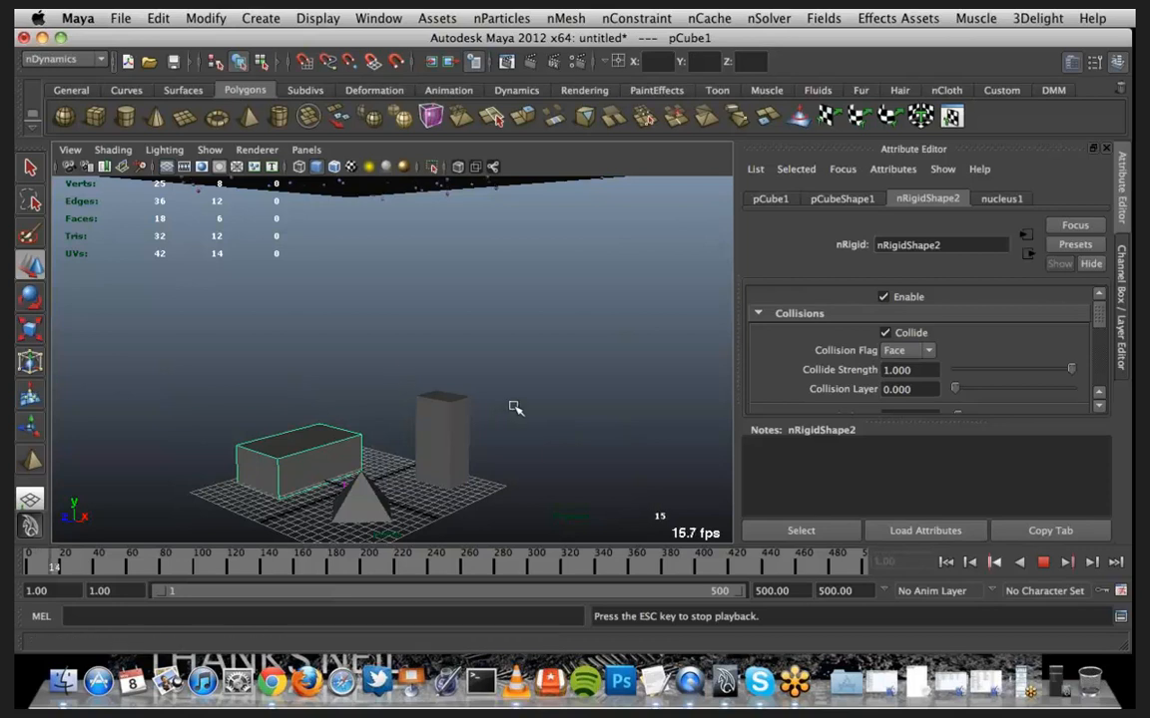
scroll(531, 400, down, 5)
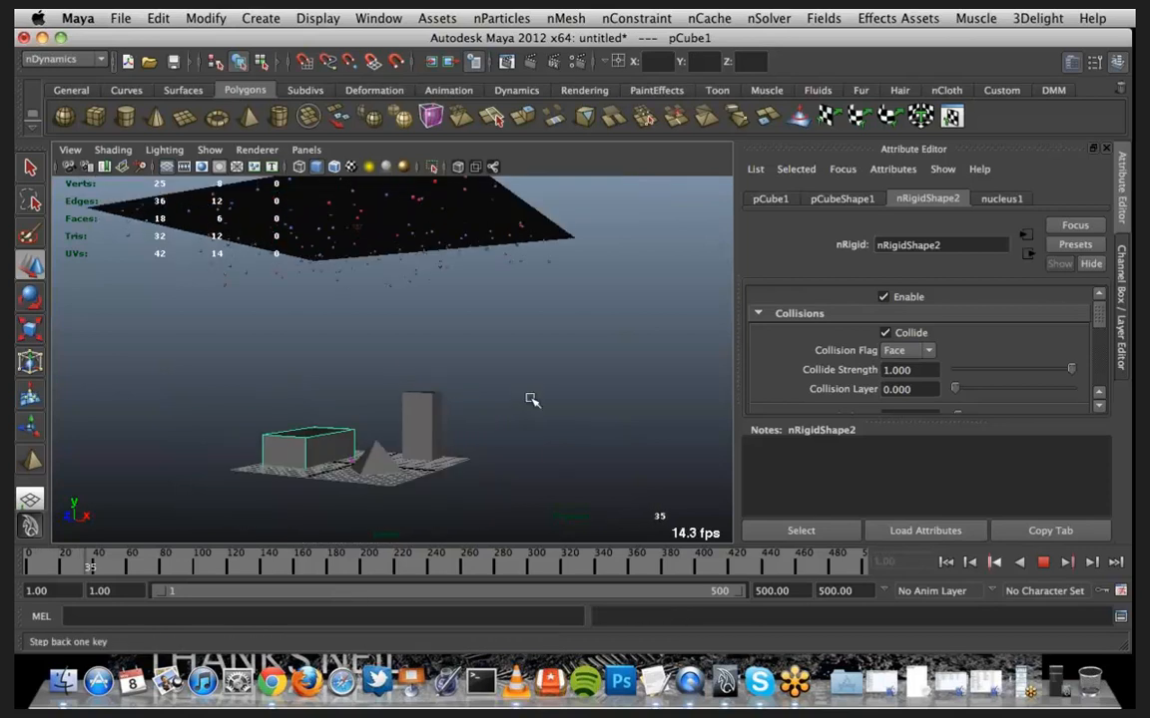
alt+drag(532, 399, 512, 436)
scroll(526, 401, up, 5)
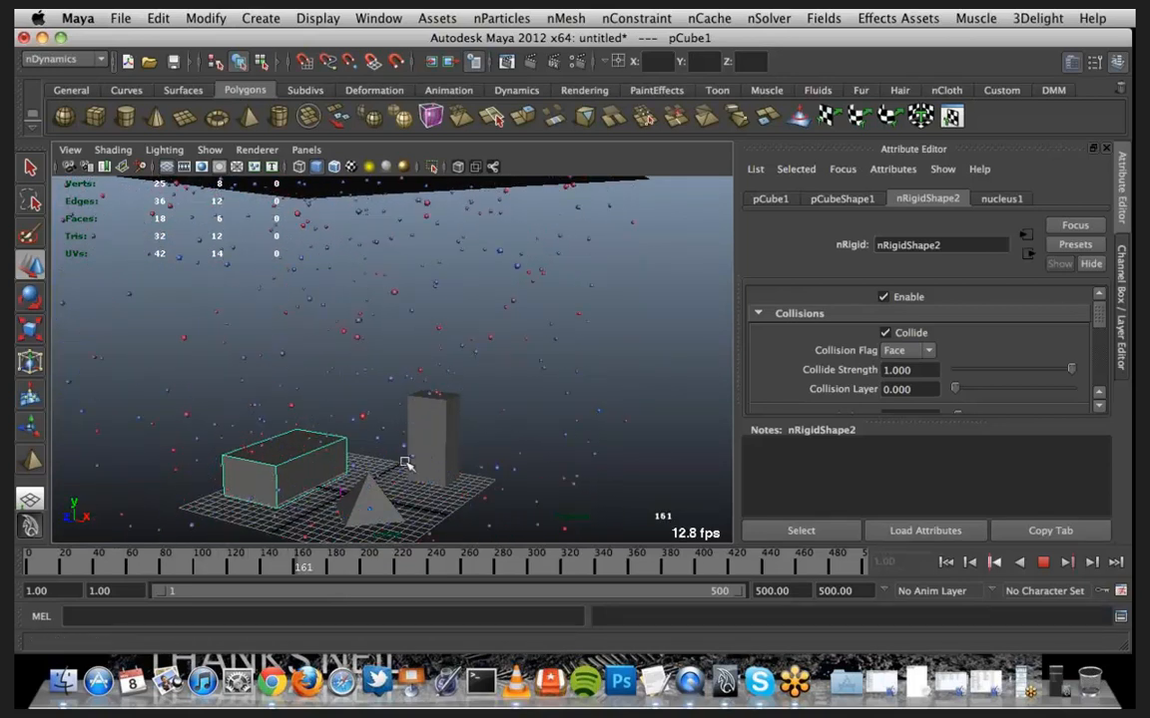
click(970, 562)
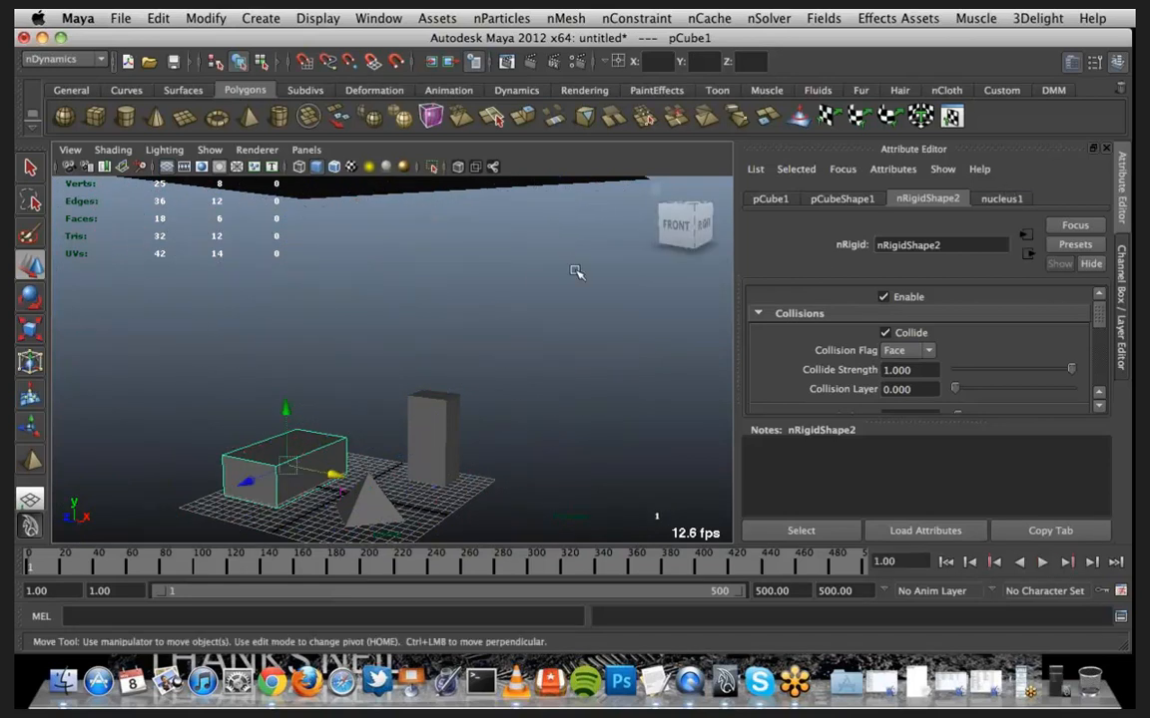
Select the tall block and bring up the attributes of its nucleus1 solver
alt+middle_drag(536, 272, 543, 317)
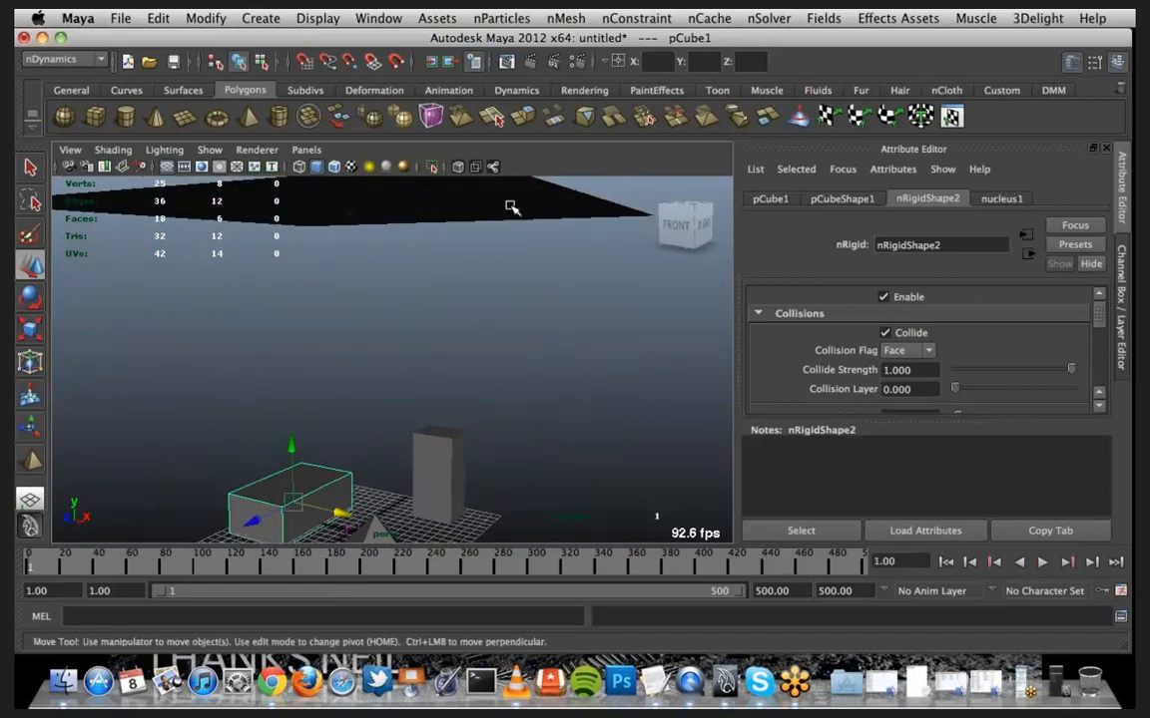
click(510, 207)
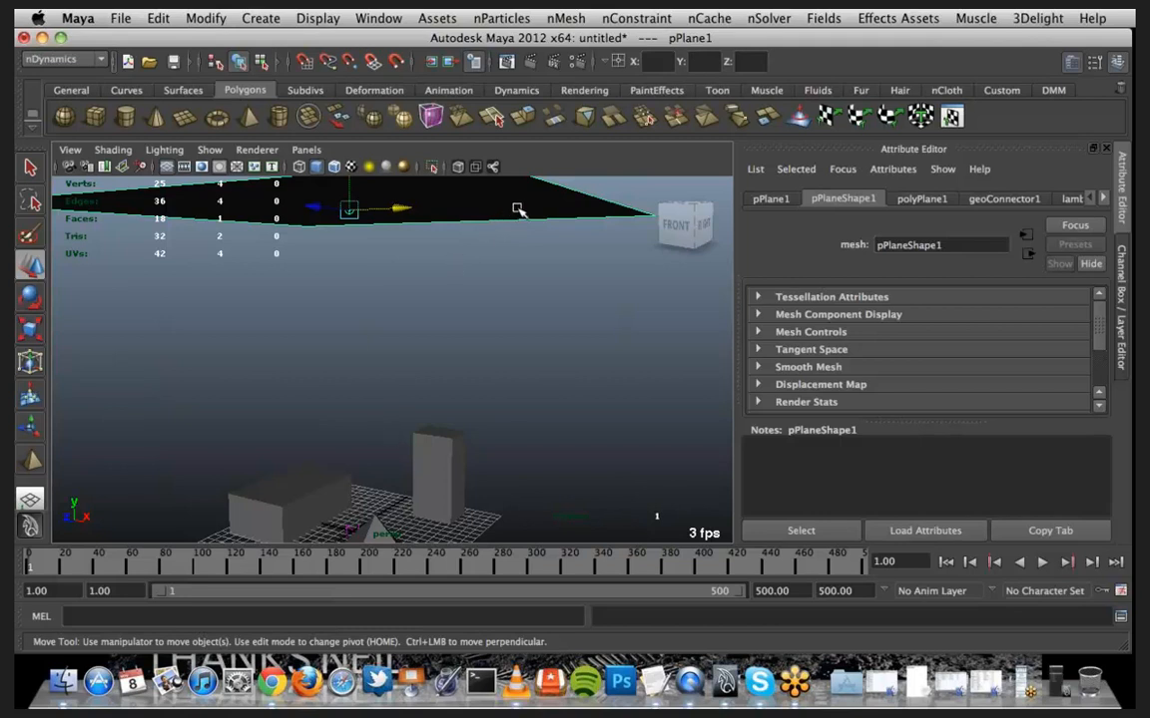
click(448, 452)
click(347, 509)
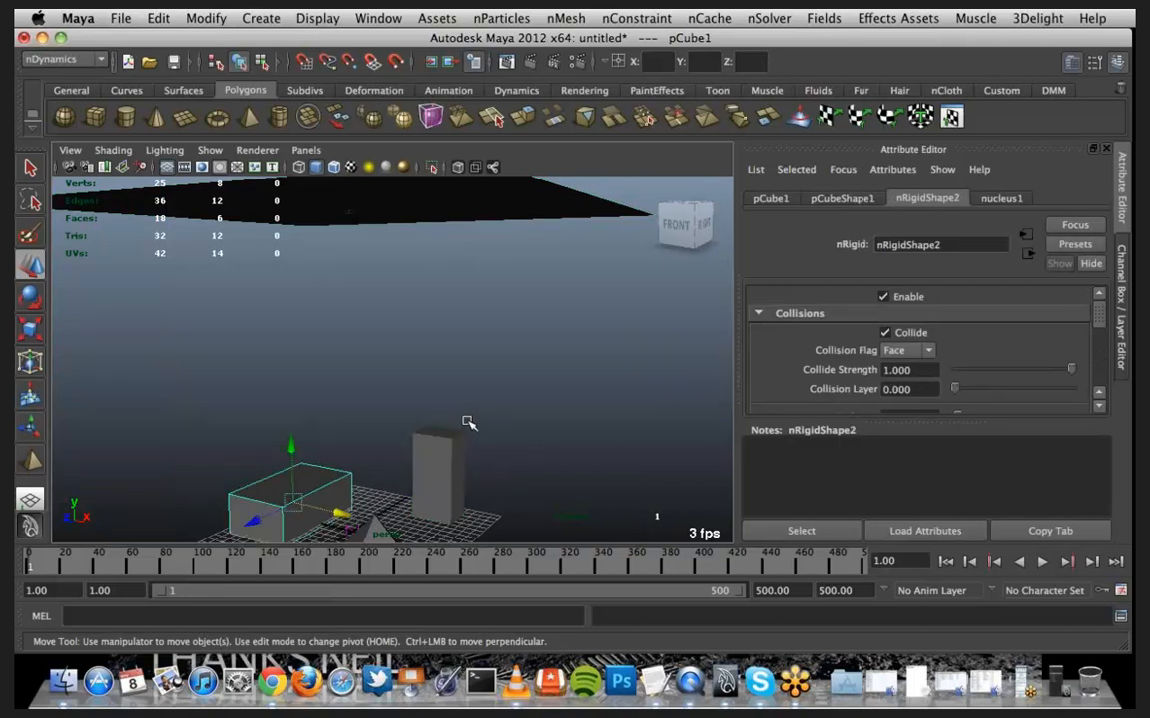
click(423, 442)
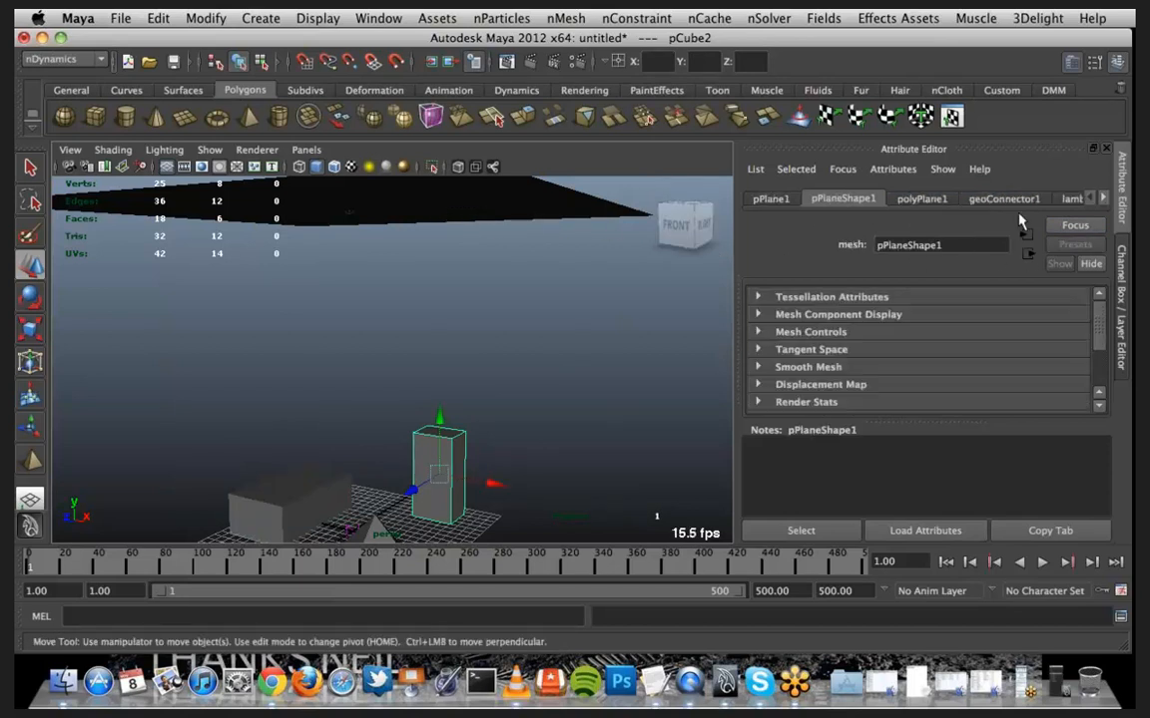
click(1102, 199)
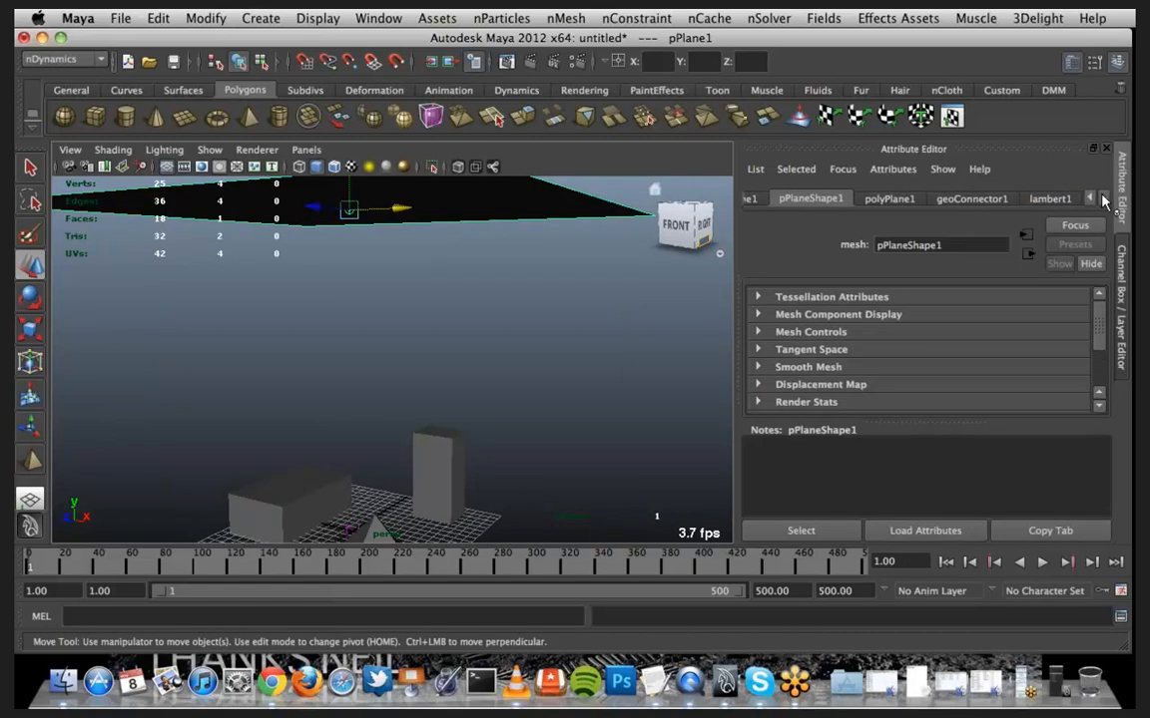
click(454, 441)
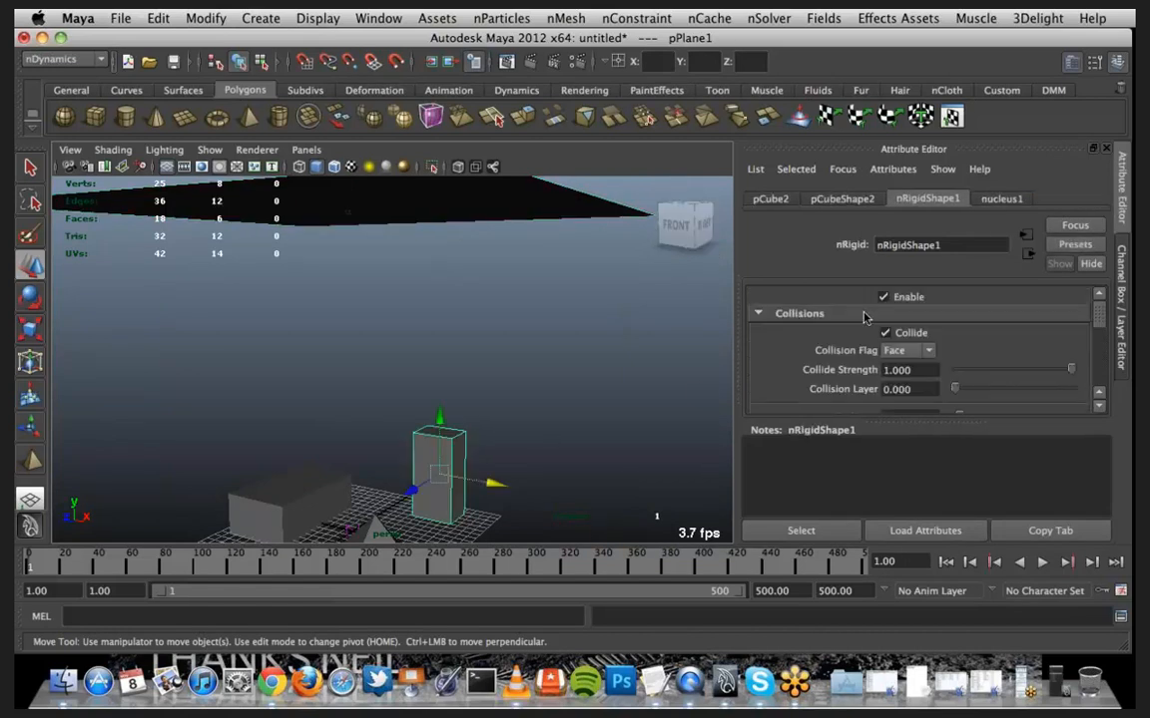
click(1001, 200)
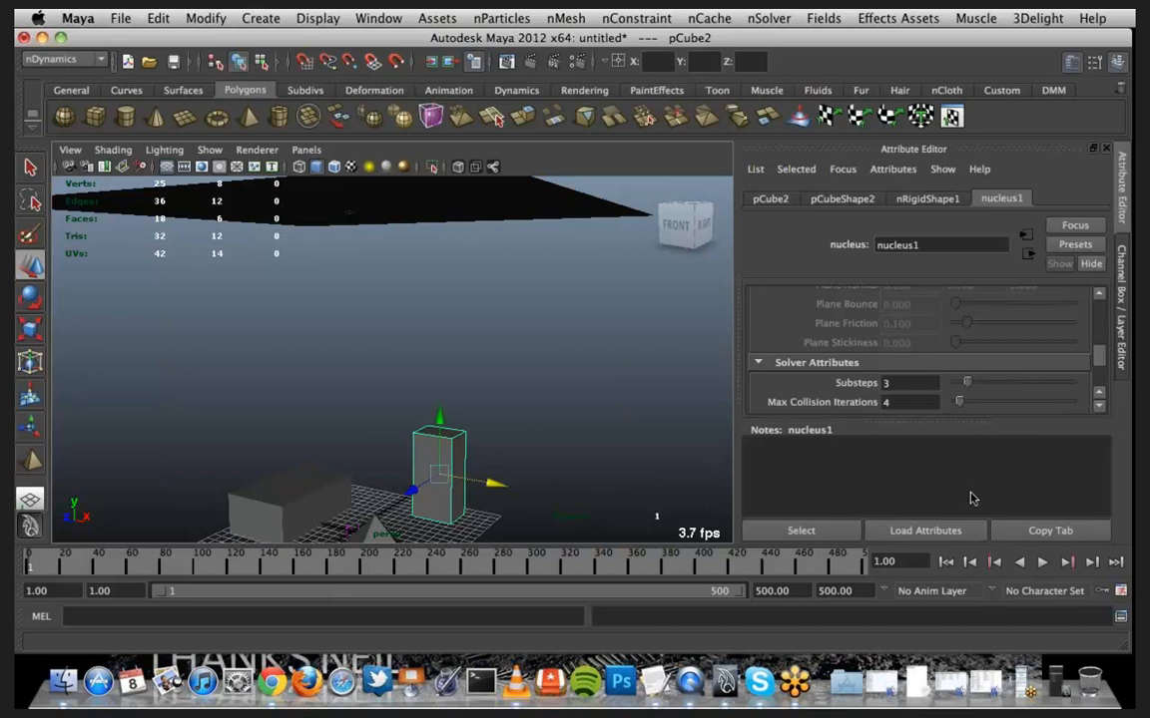
Set the nucleus1 solver's wind speed to 4.887 and its wind noise to 0.241
drag(973, 419, 970, 441)
scroll(1019, 406, up, 1)
scroll(1020, 405, up, 10)
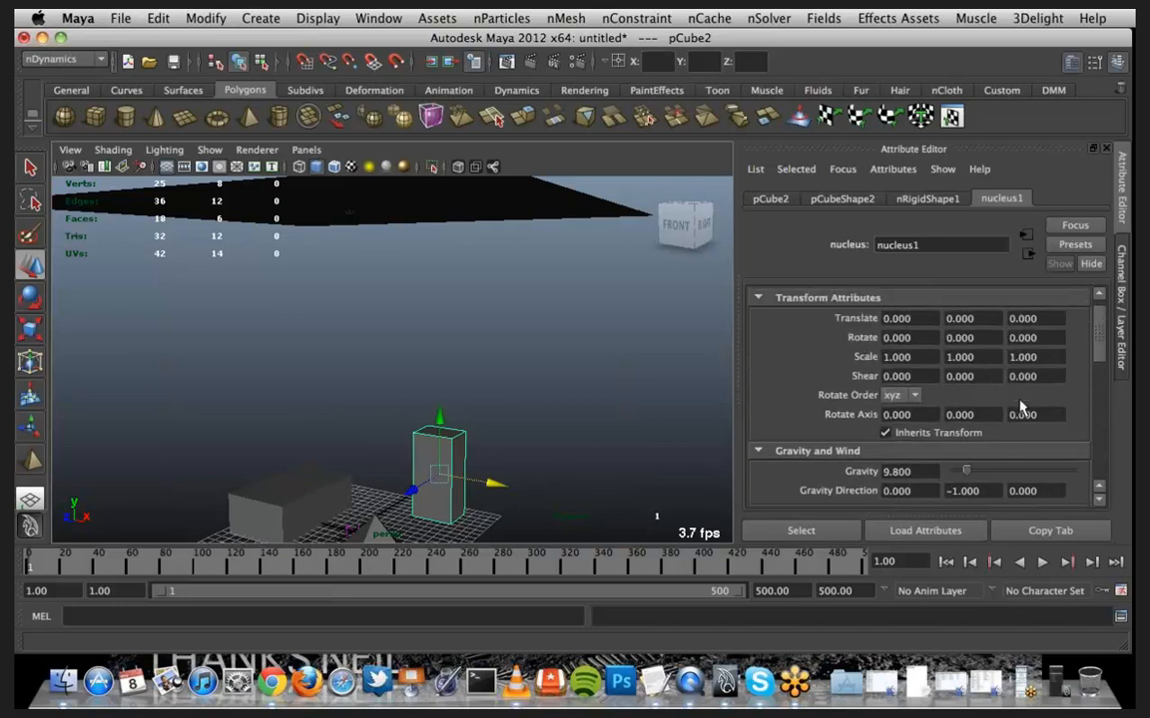
scroll(1079, 396, down, 2)
scroll(1079, 396, down, 1)
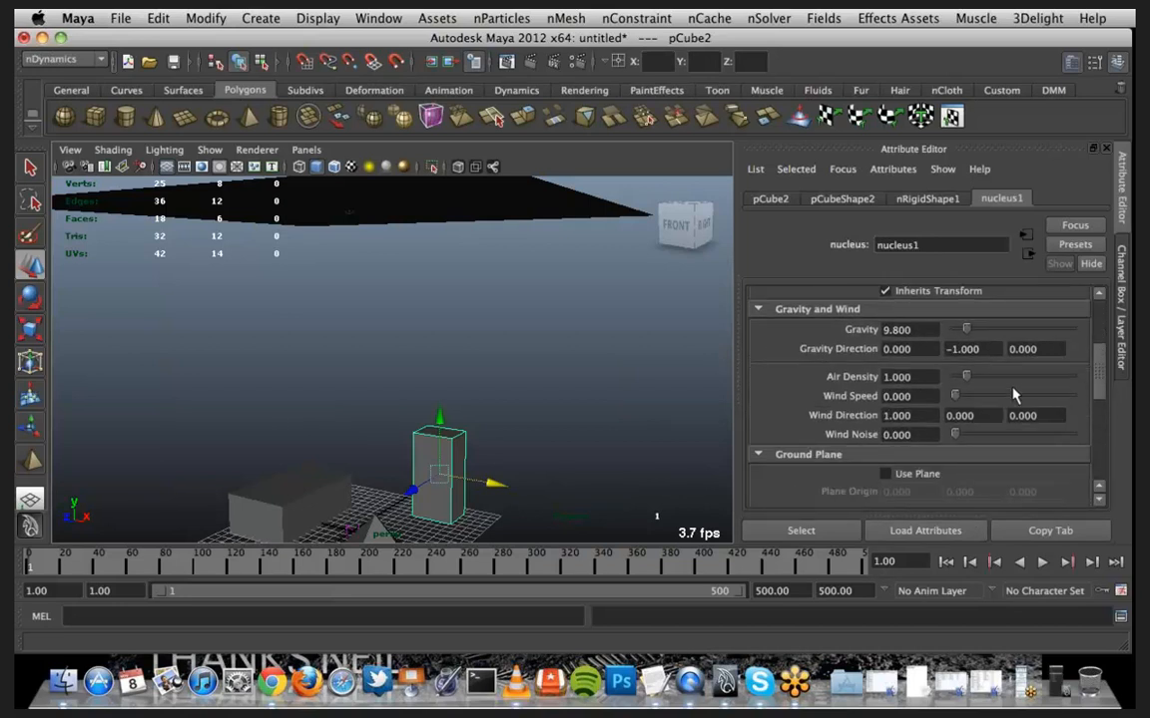
drag(953, 398, 974, 436)
Play the simulation past frame 120 from a slightly rotated view to watch the wind move the particles, then stop it
alt+drag(346, 416, 363, 402)
alt+drag(512, 337, 467, 377)
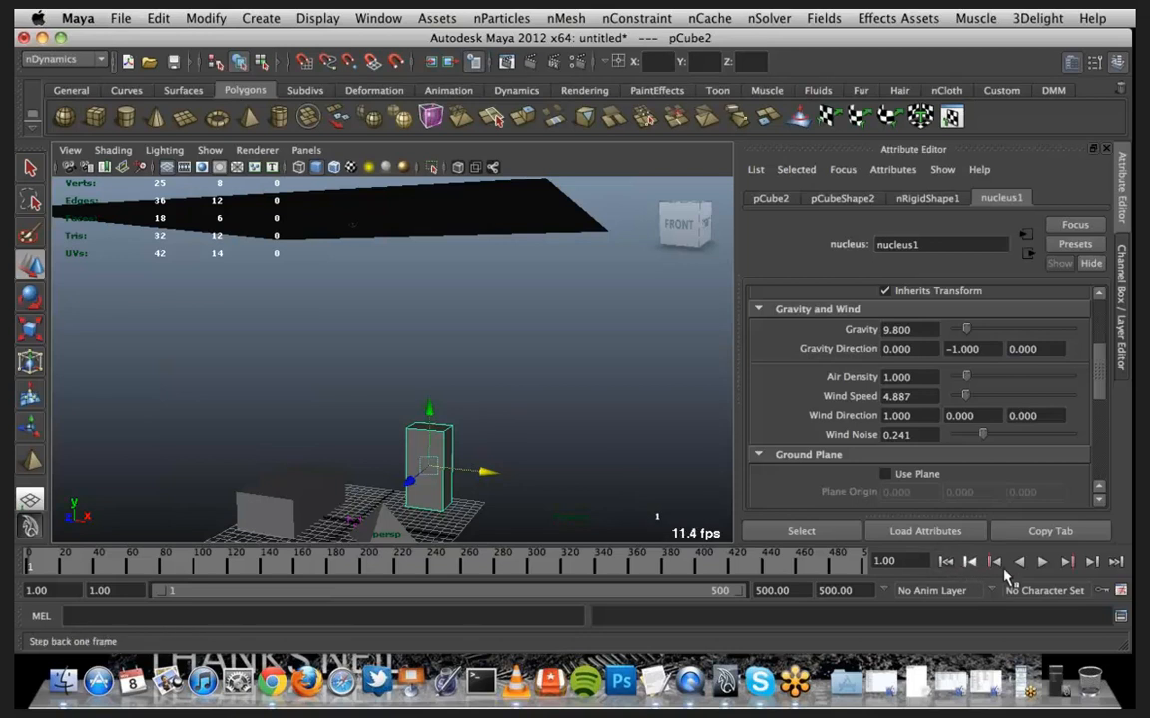
click(1042, 563)
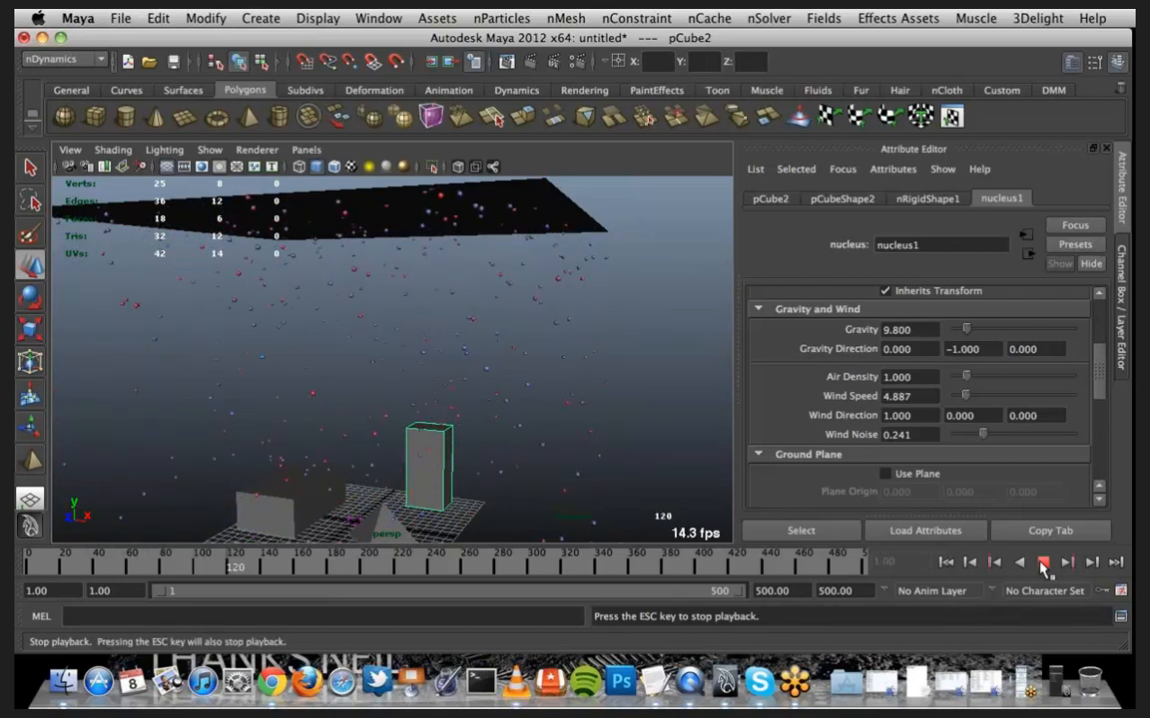
click(1043, 565)
Select the emitted nParticles and expand the Shading settings of nParticleShape1, checking the opacity and color ramps
drag(469, 265, 565, 317)
click(625, 351)
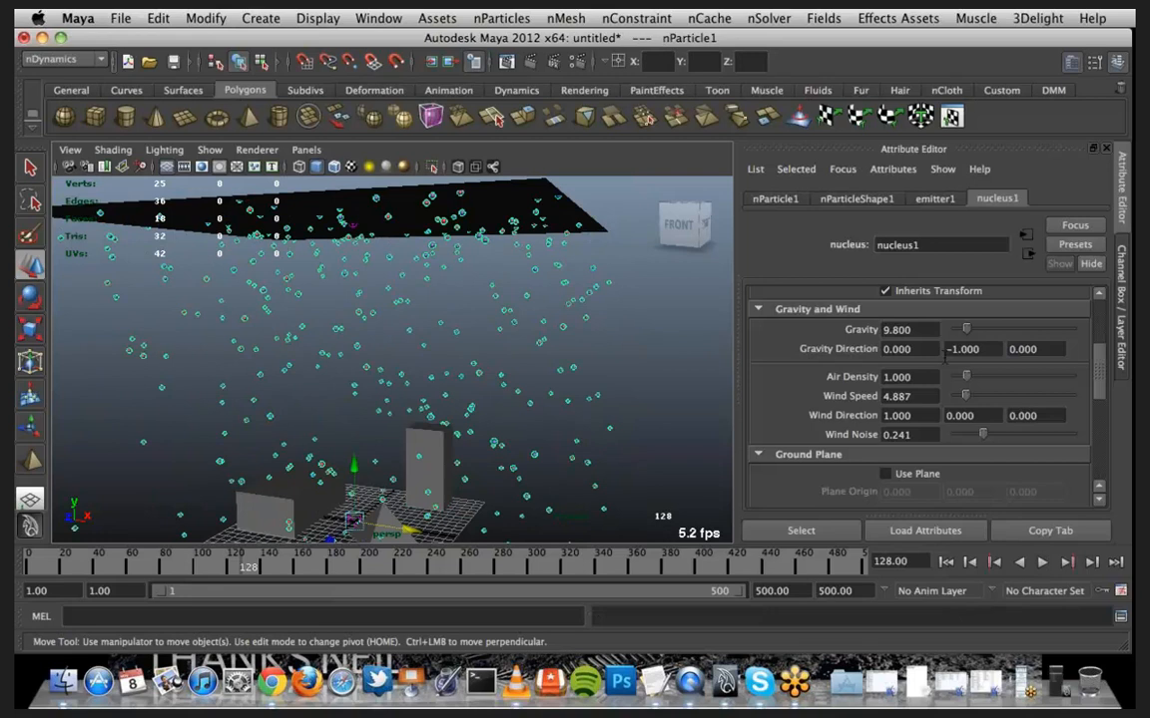
click(775, 199)
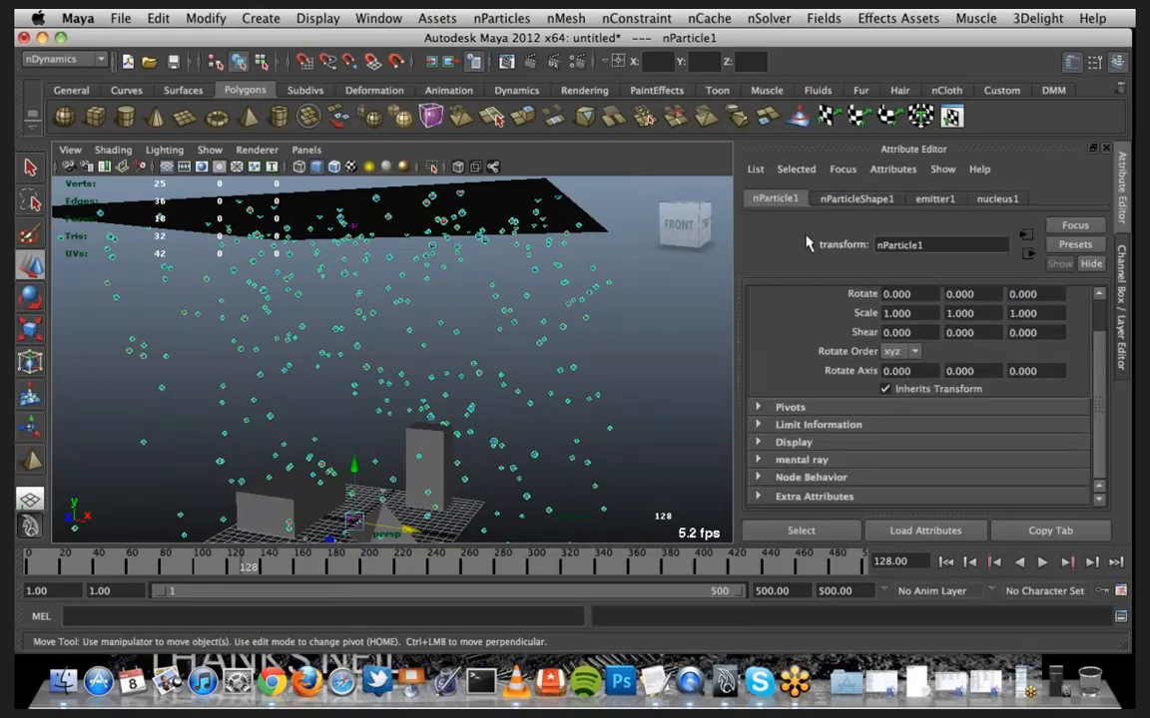
click(856, 199)
scroll(893, 409, down, 10)
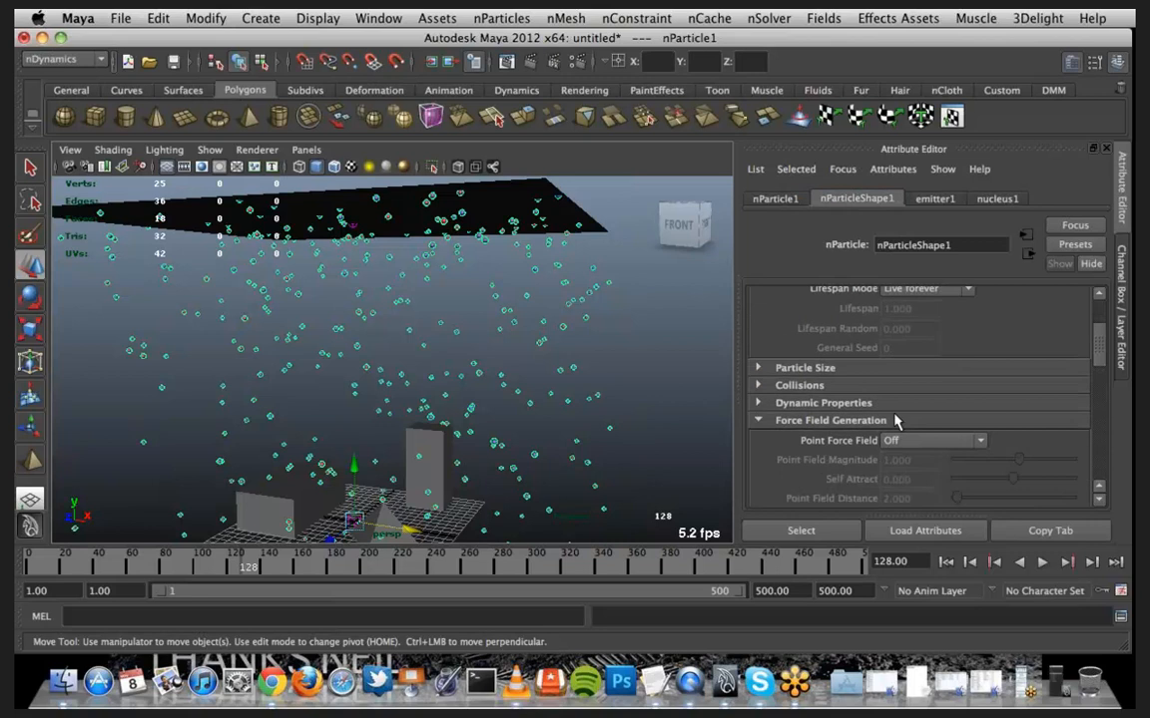
scroll(895, 416, down, 4)
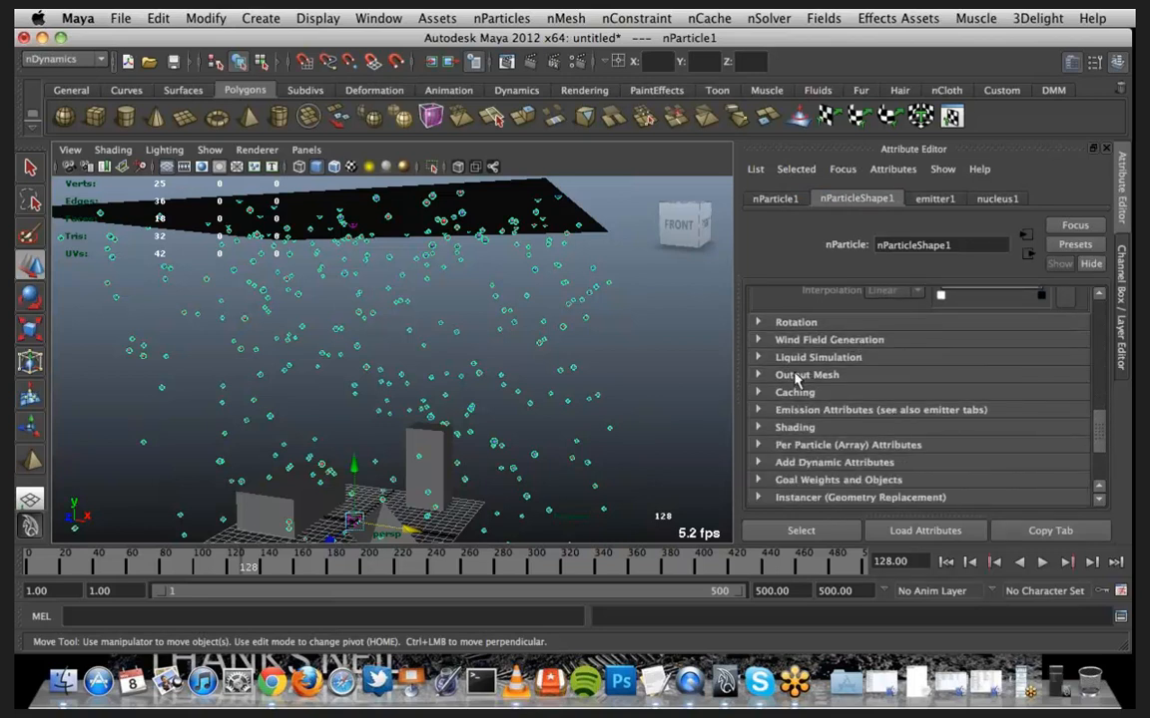
scroll(795, 378, down, 2)
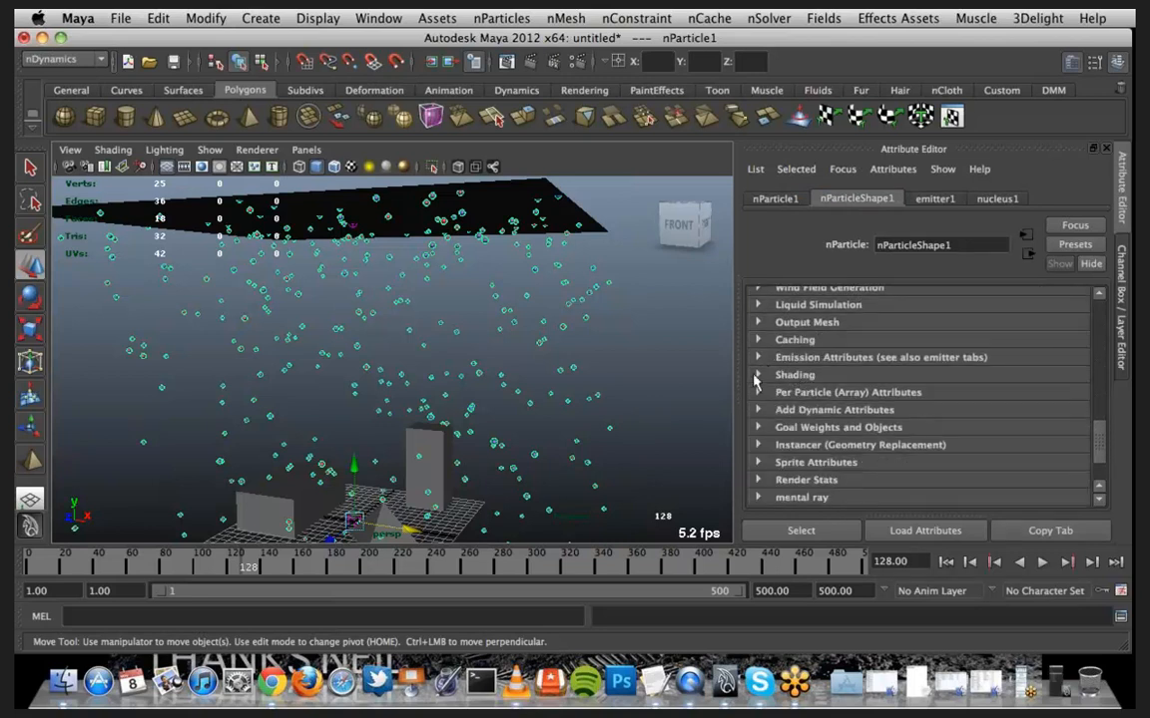
click(757, 375)
scroll(1007, 421, down, 5)
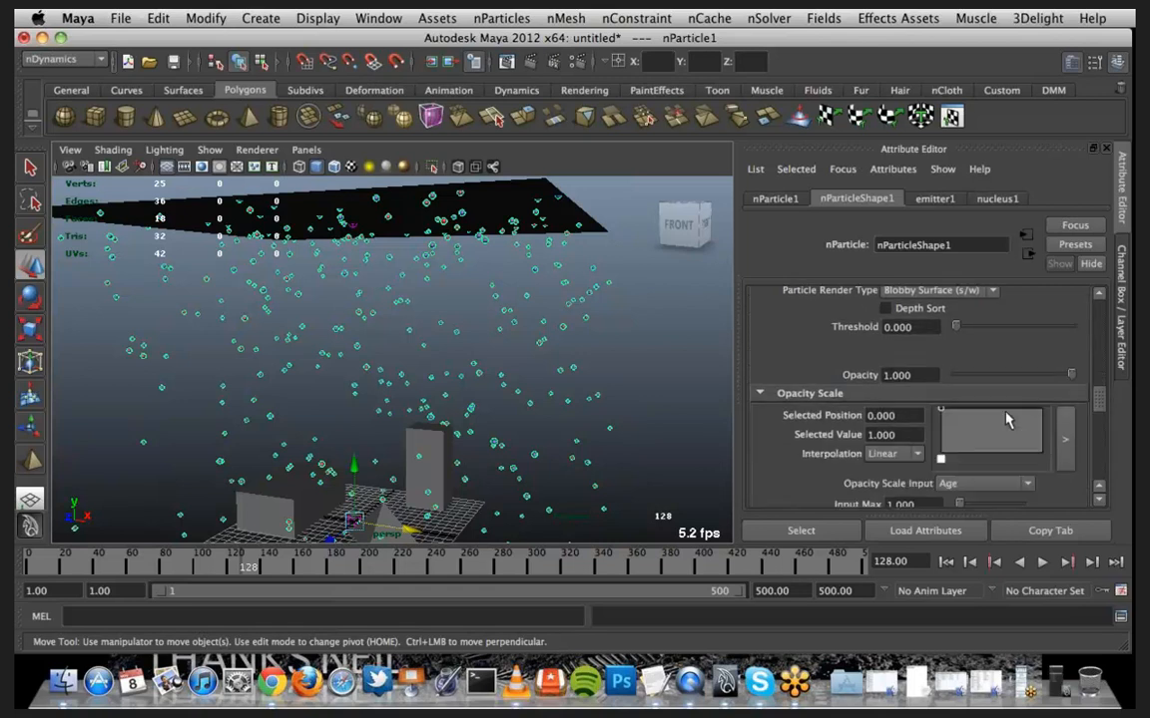
scroll(1007, 421, down, 2)
scroll(1008, 421, up, 4)
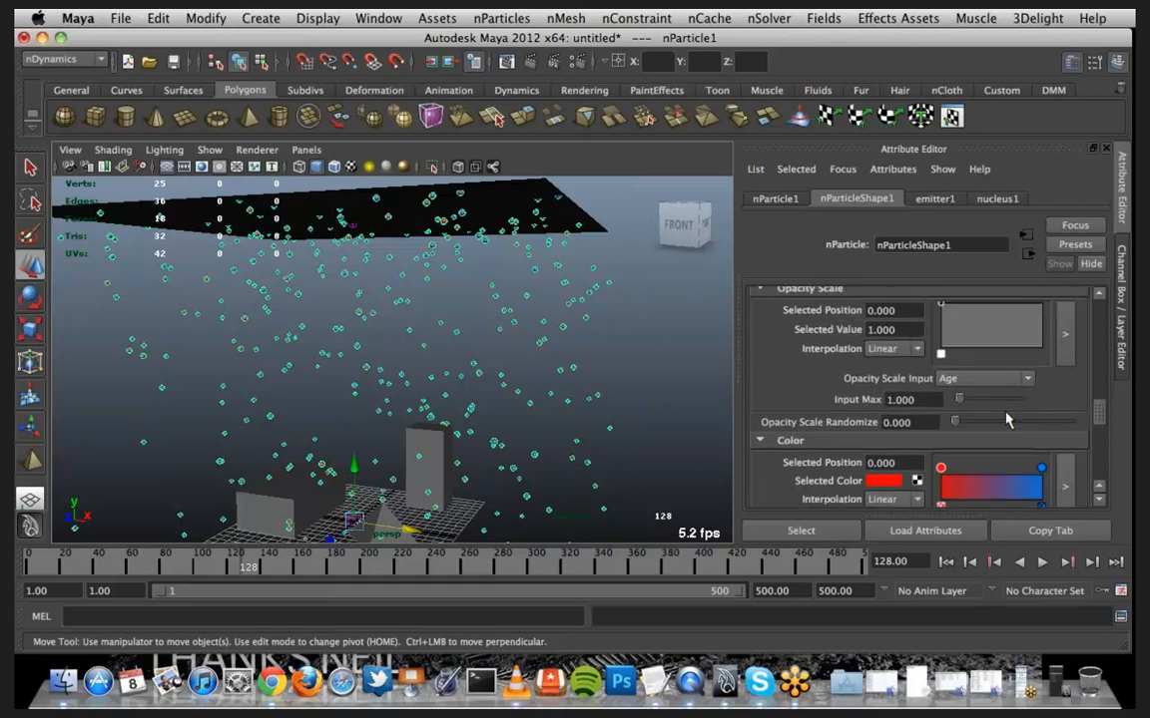
Open the Outliner and place it clear of the particle attributes to view the scene's objects
drag(476, 279, 607, 345)
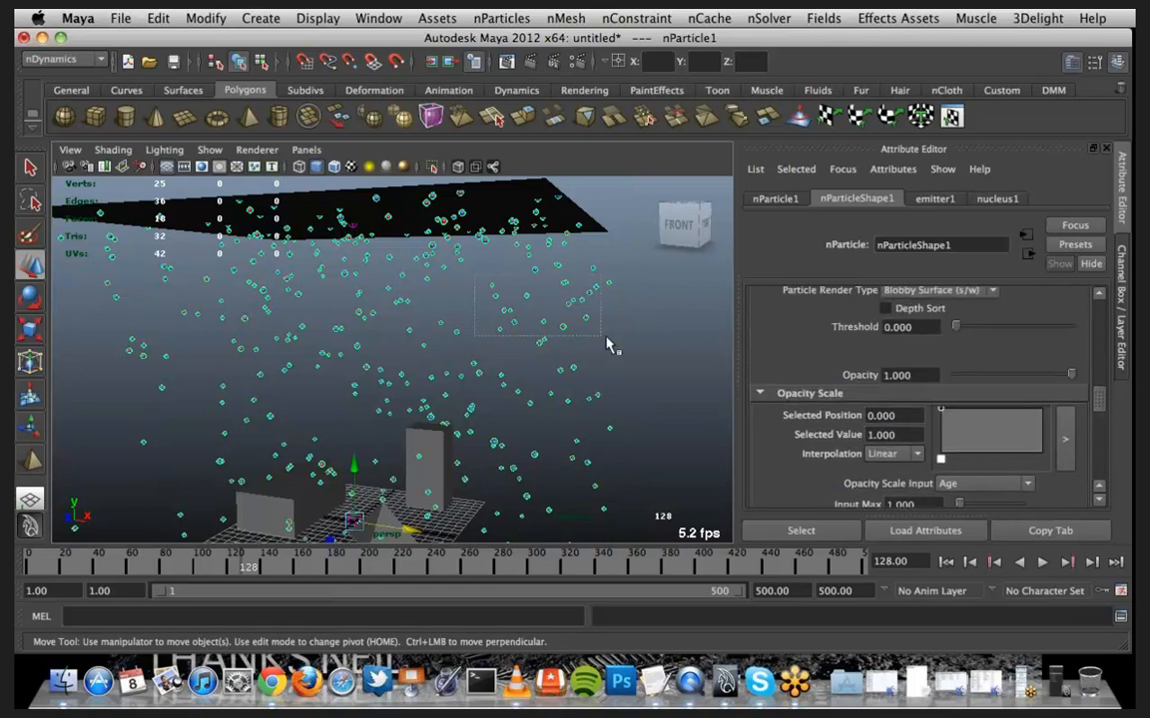
click(381, 19)
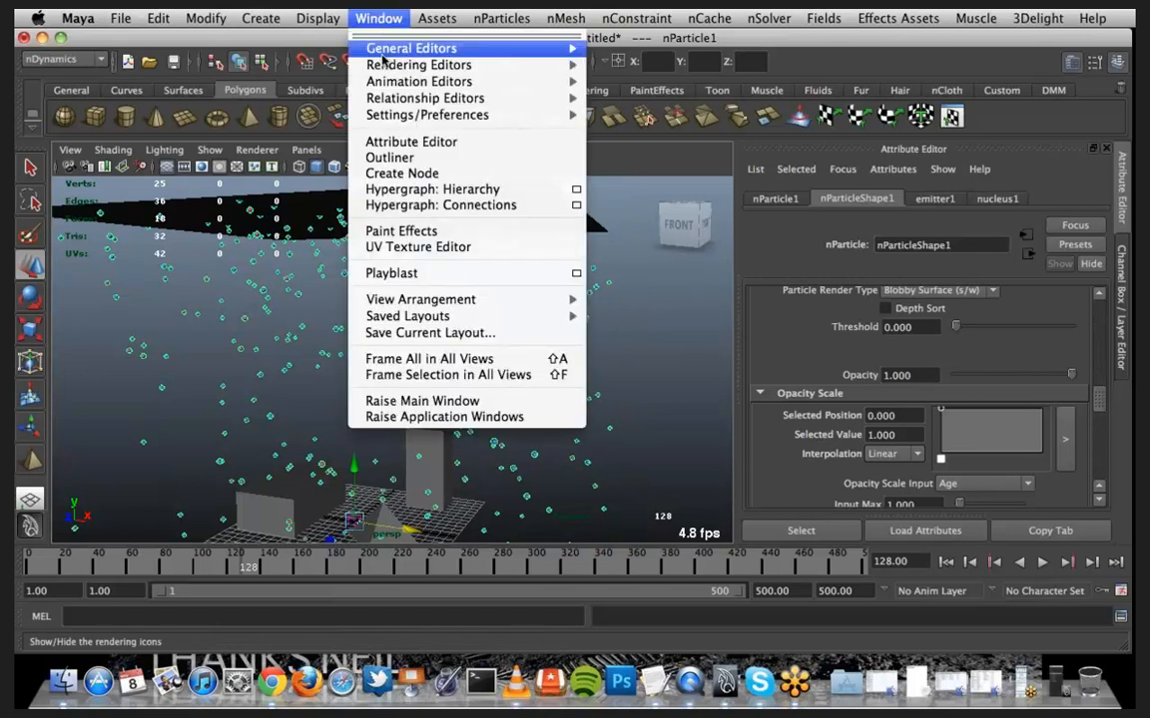
click(389, 157)
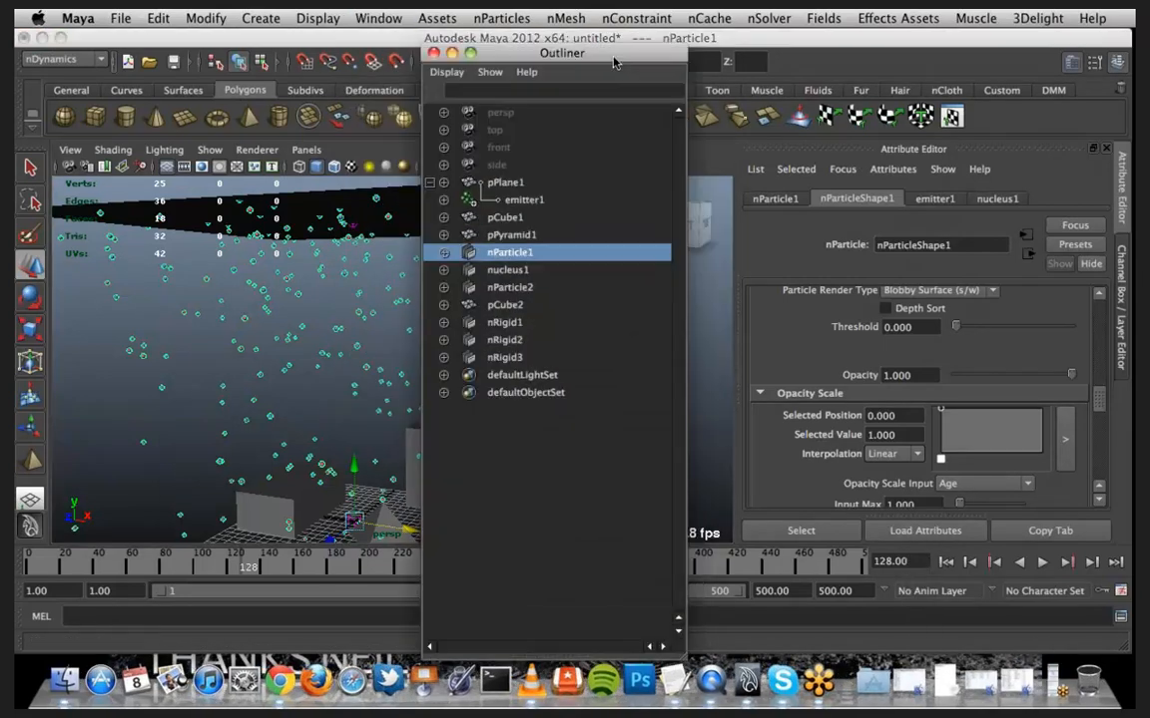
drag(556, 53, 246, 41)
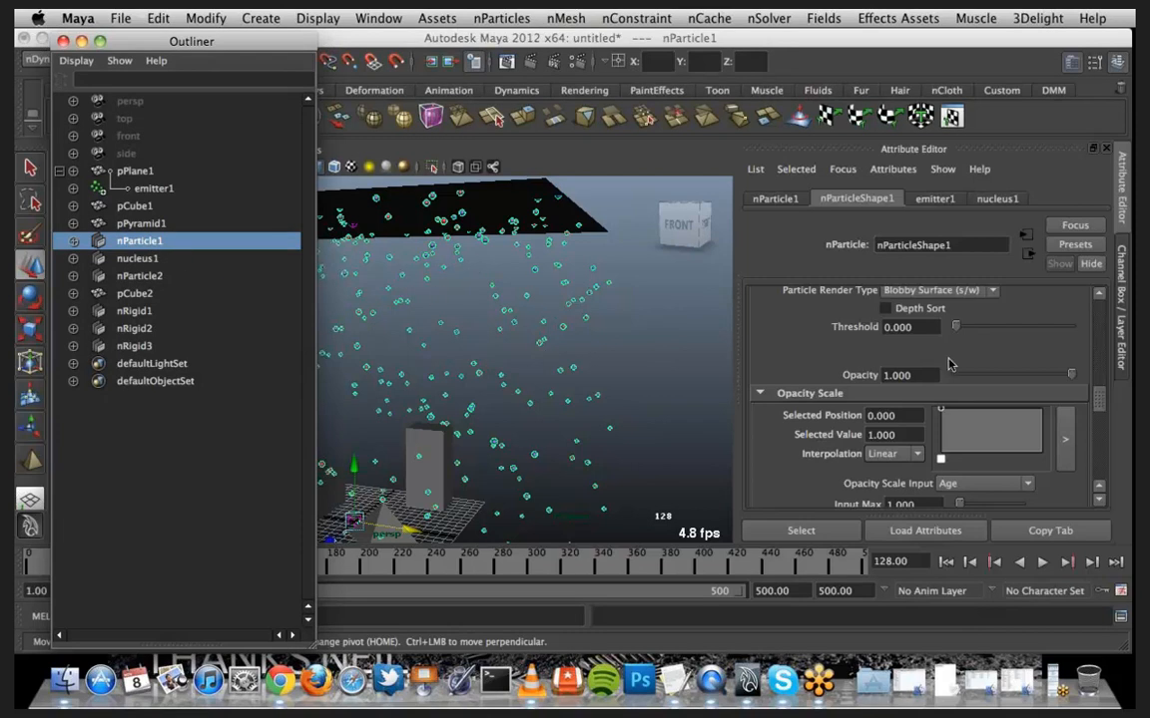
Remove the blue marker from the nParticles' color ramp, change the remaining red marker to white, and deselect the particles
mouse_move(1101, 400)
mouse_down()
mouse_move(1100, 376)
mouse_move(1102, 392)
mouse_up()
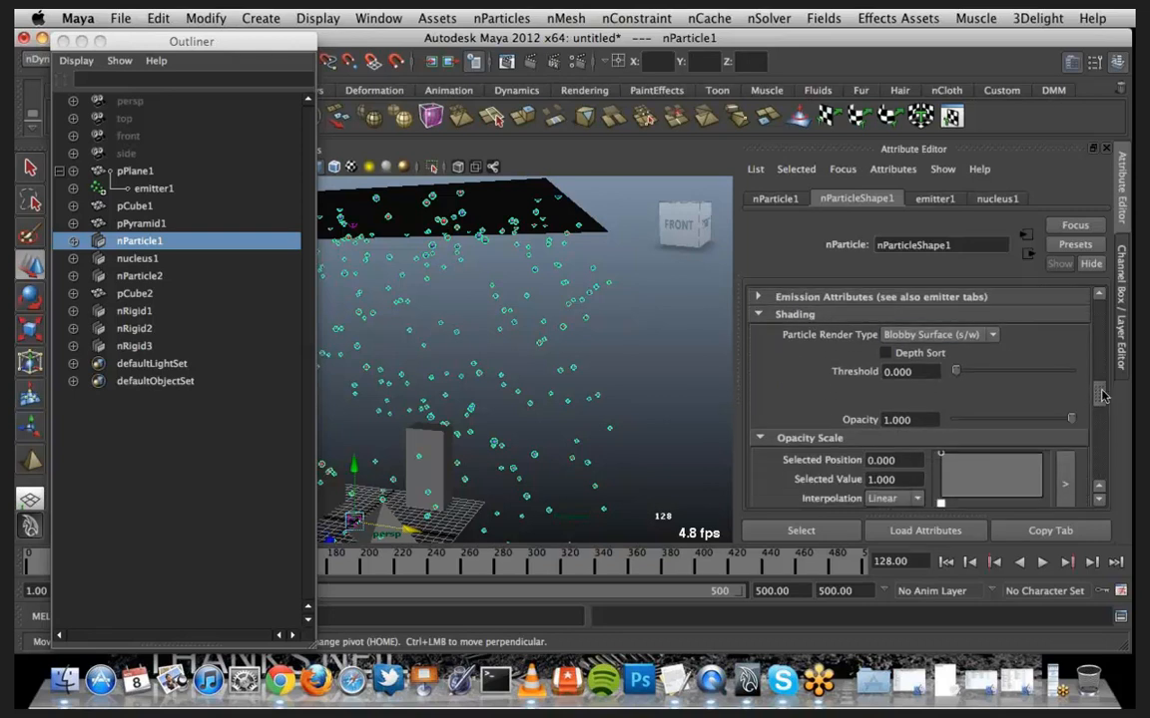
drag(1102, 395, 1101, 425)
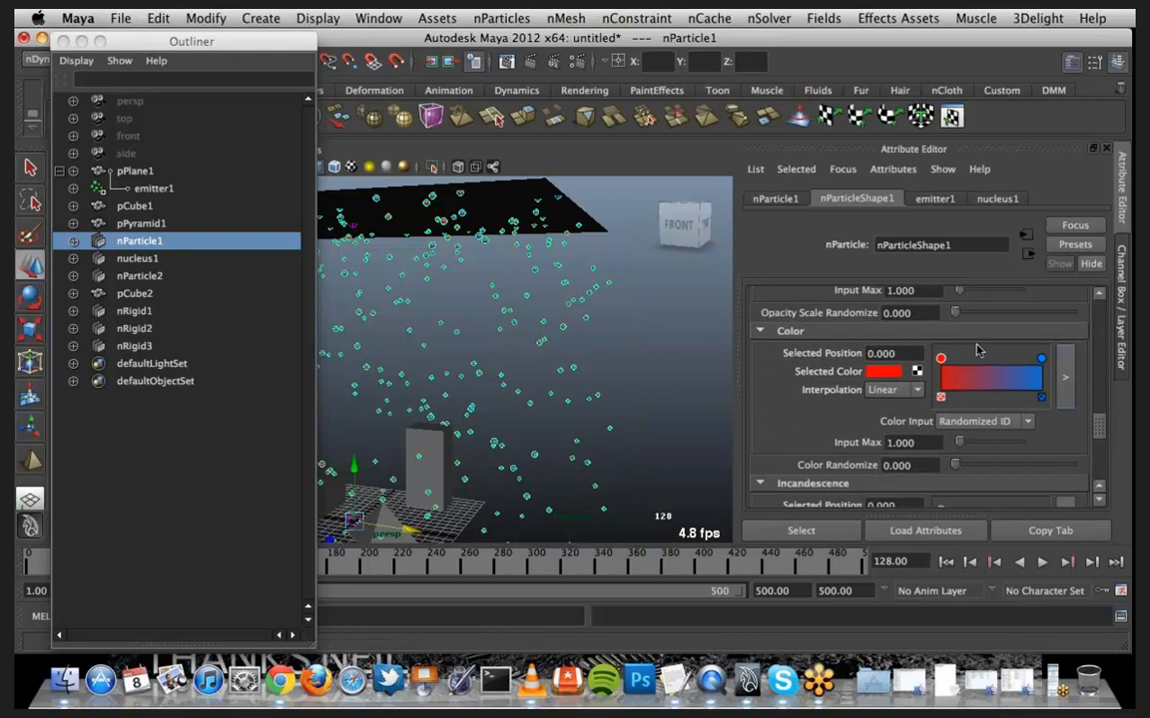
click(454, 307)
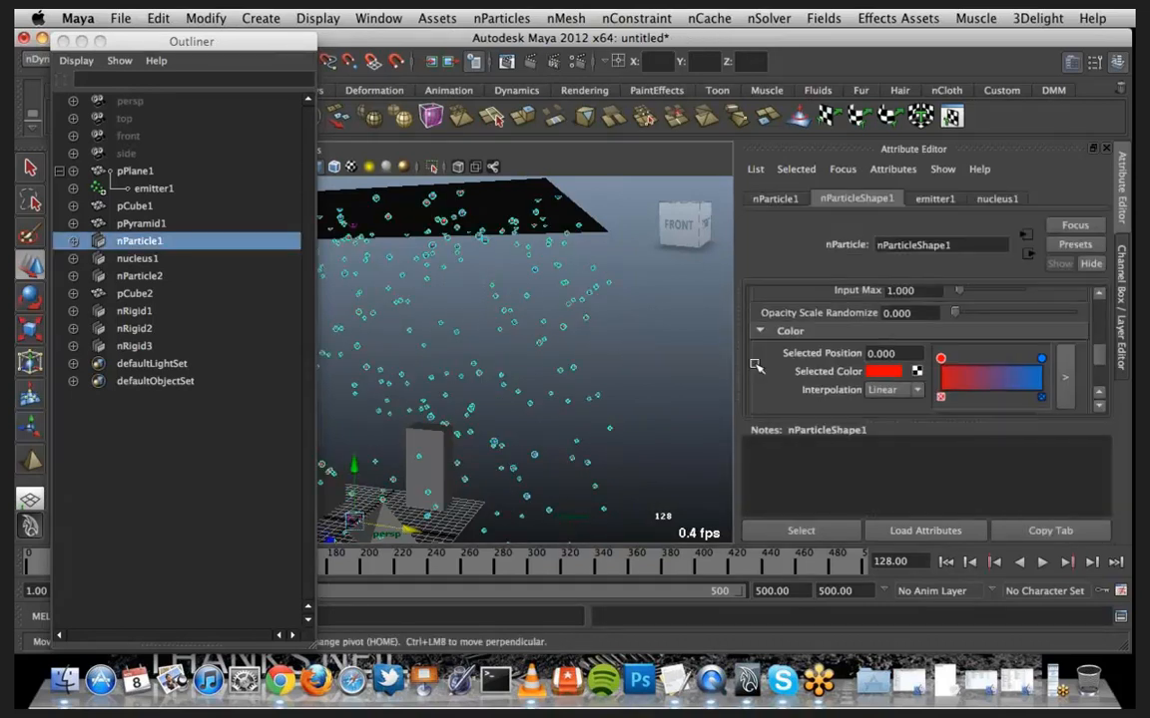
click(1099, 406)
click(1099, 406)
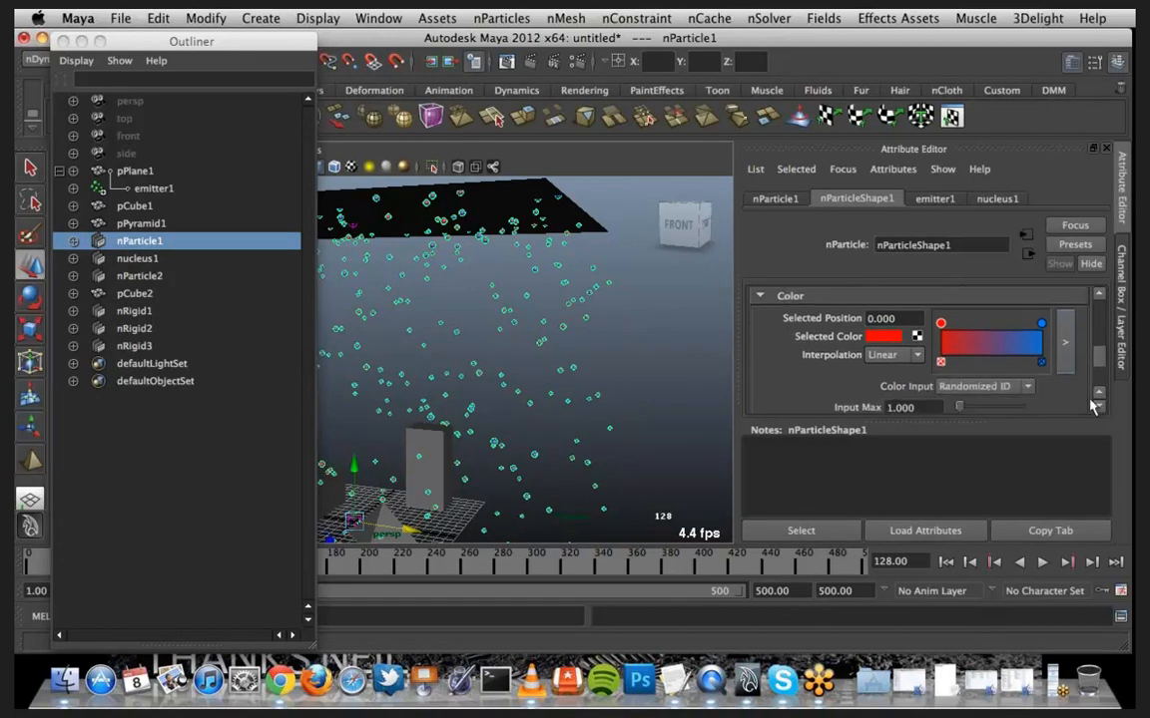
click(1042, 363)
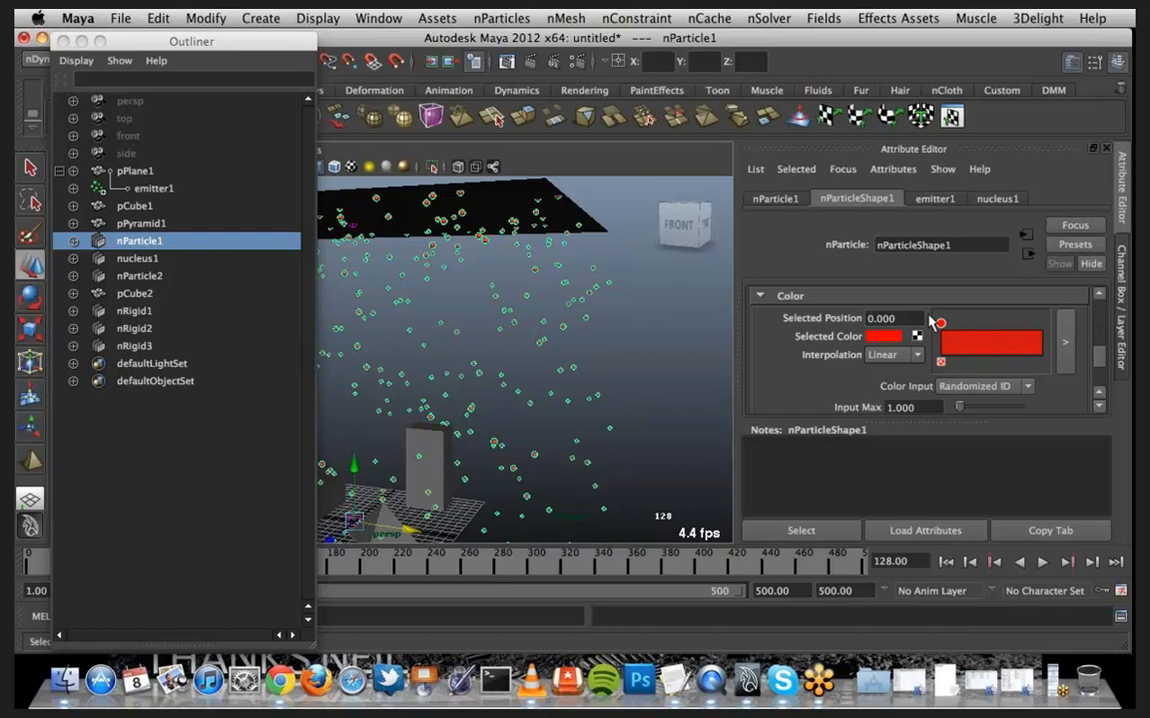
click(886, 337)
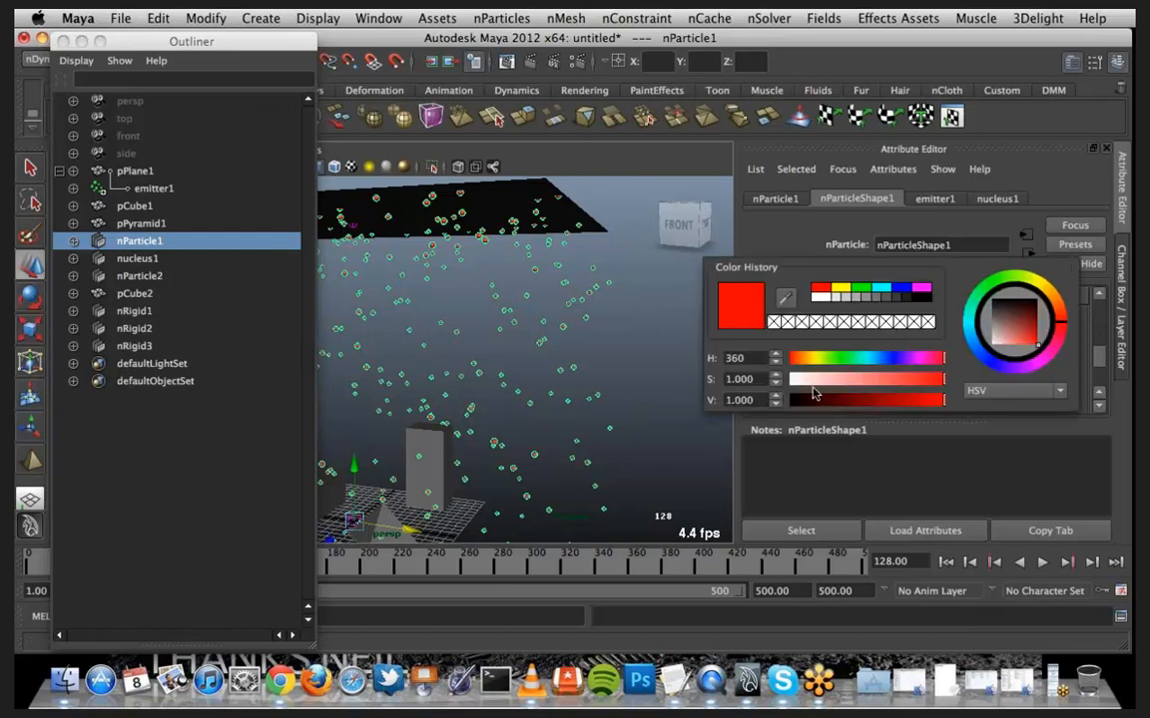
click(820, 298)
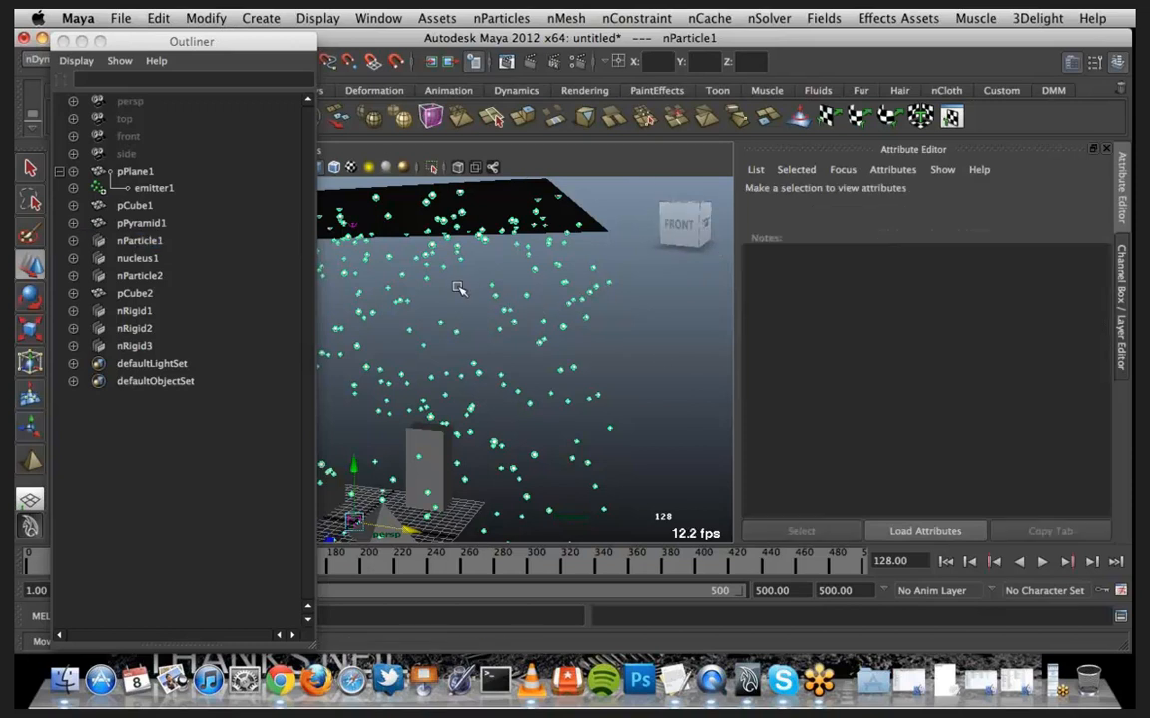
click(414, 260)
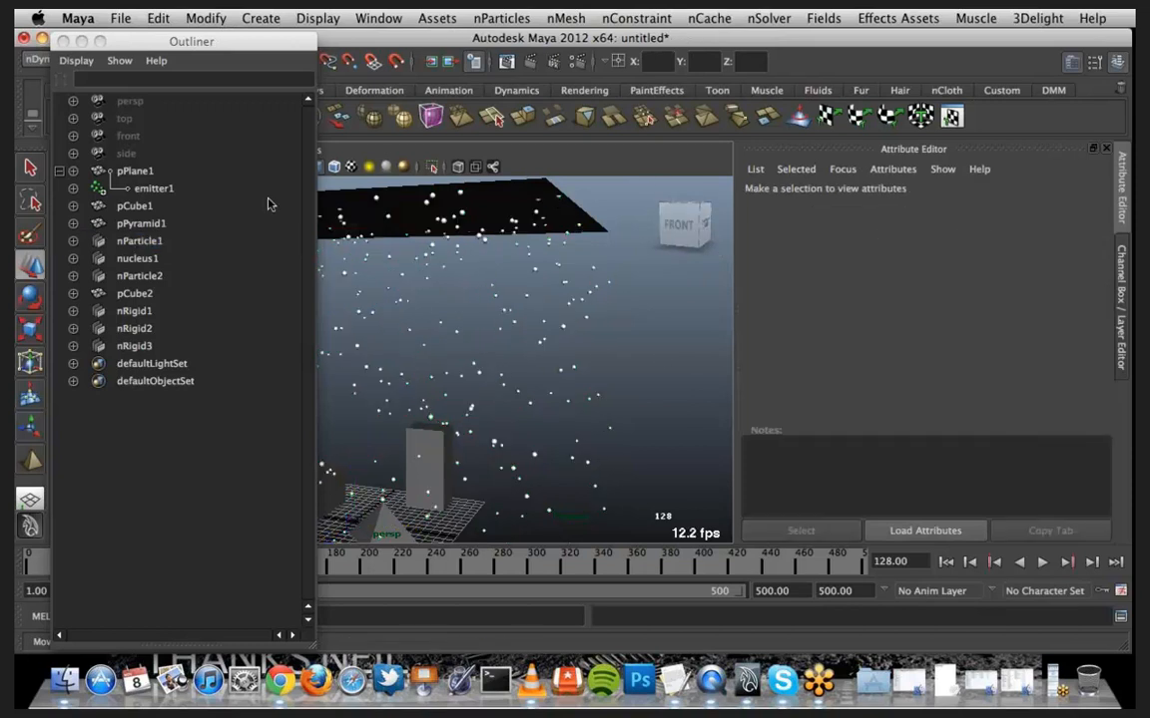
Put the Outliner away and replay the simulation from the first frame to frame 108 to watch the white particles
click(82, 42)
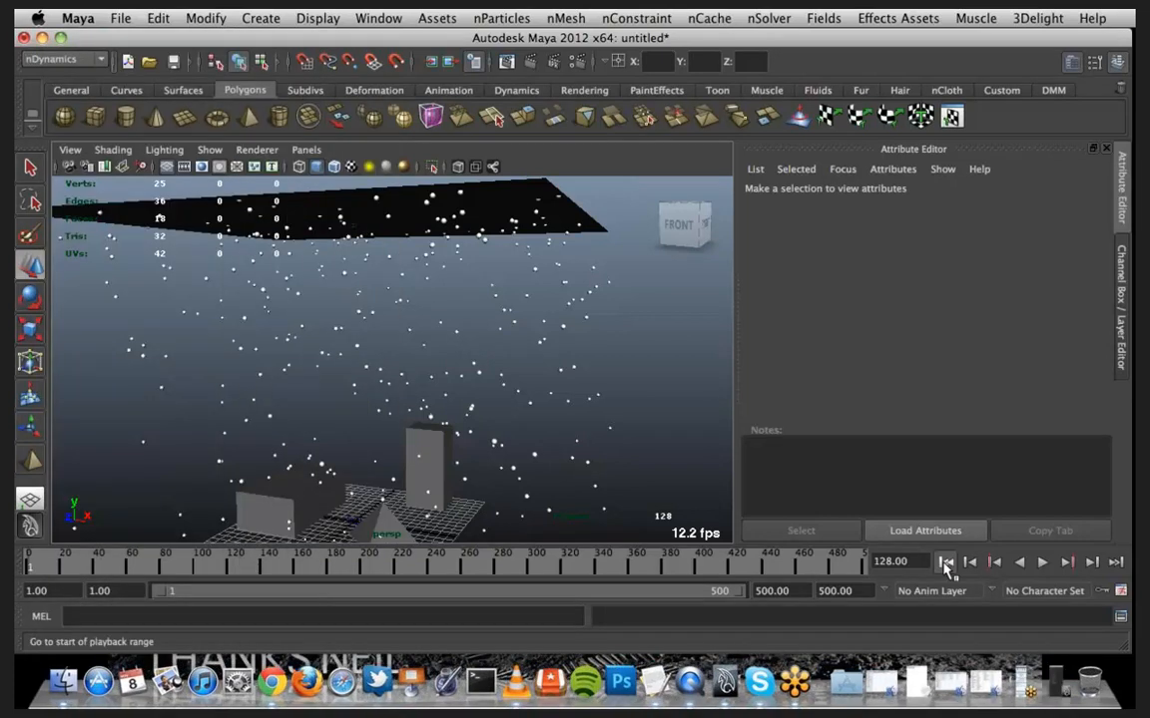
click(946, 562)
click(1041, 563)
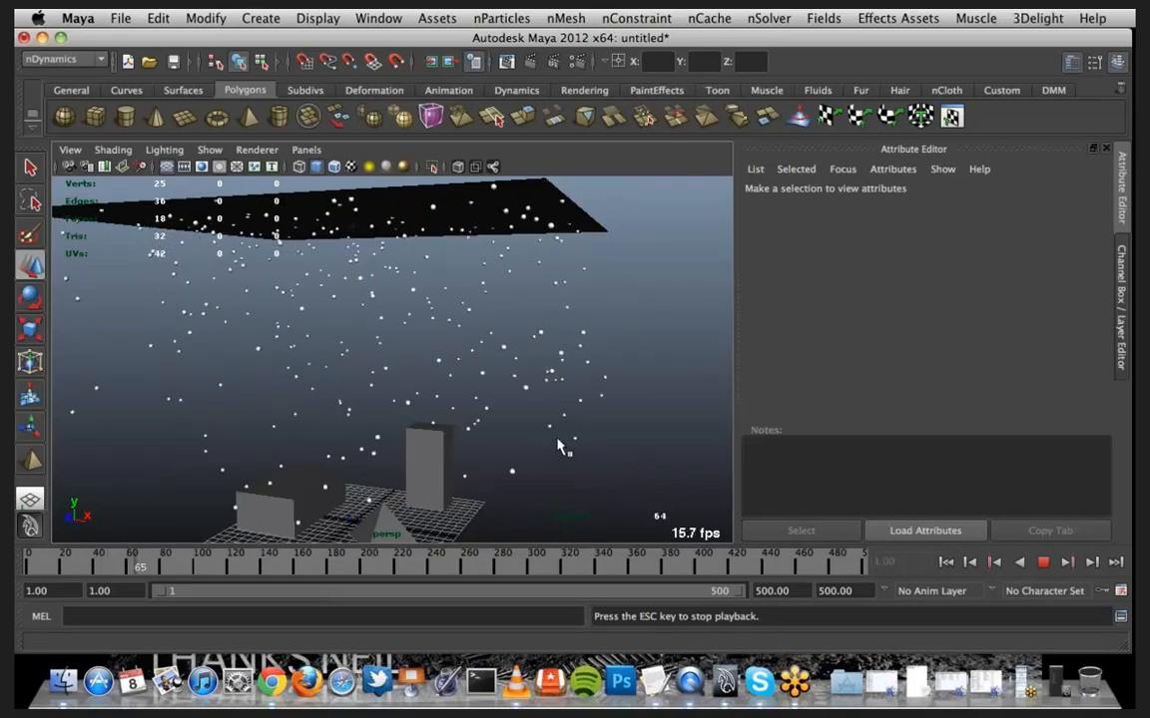
click(1044, 566)
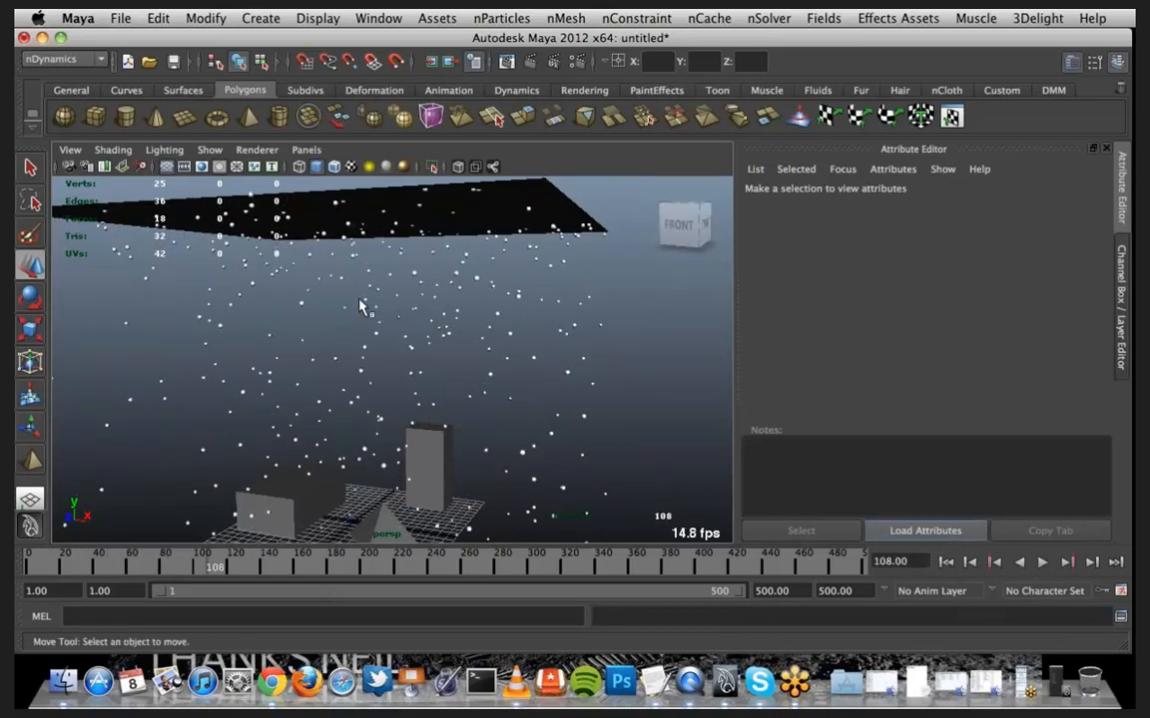
Select the nParticles, enable Use Plane in the Ground Plane settings of nucleus1, and return the simulation to the first frame
click(696, 283)
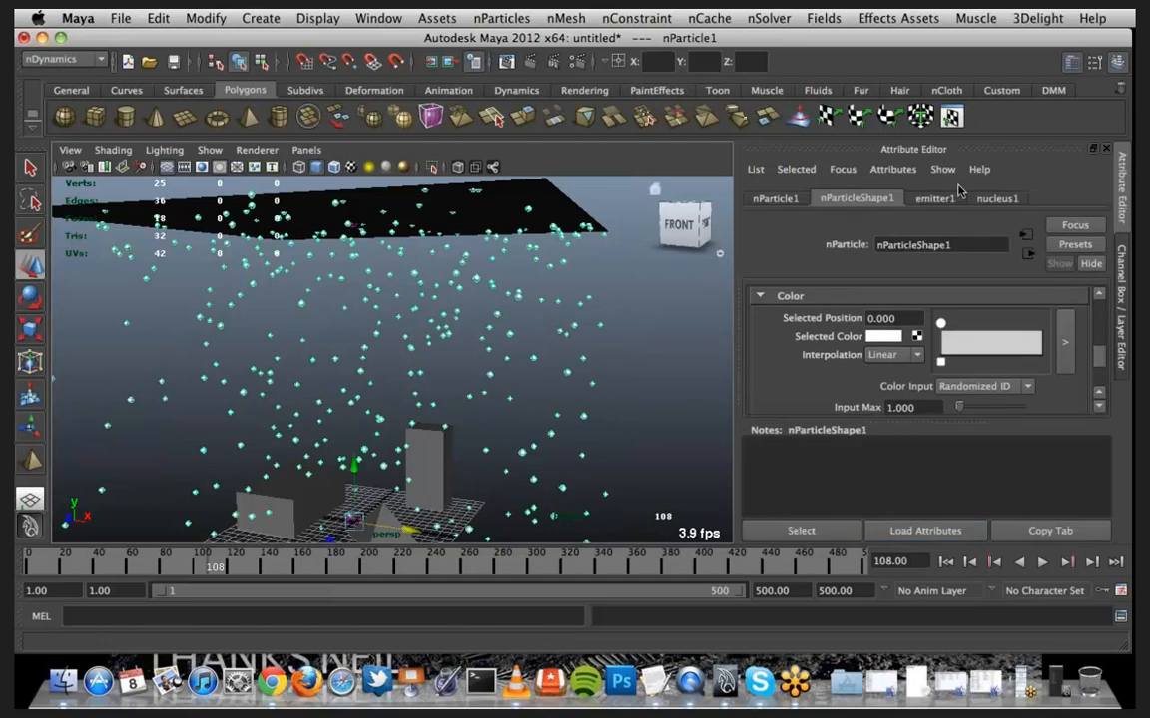
click(998, 199)
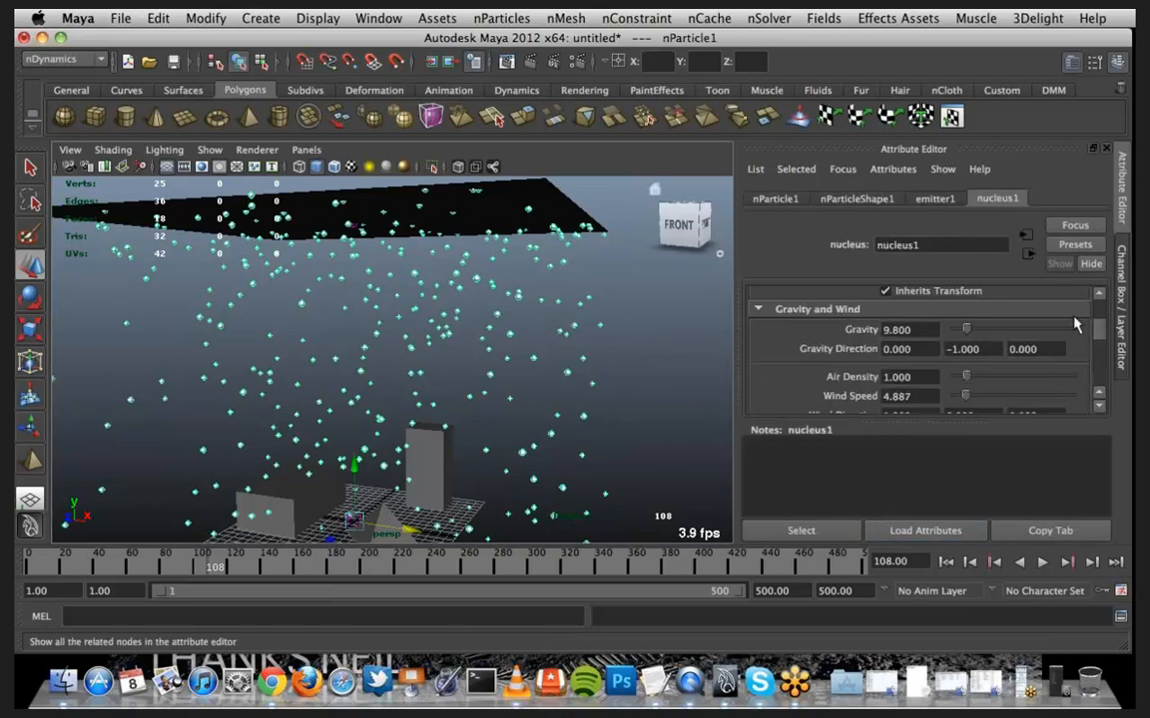
drag(1030, 422, 1030, 477)
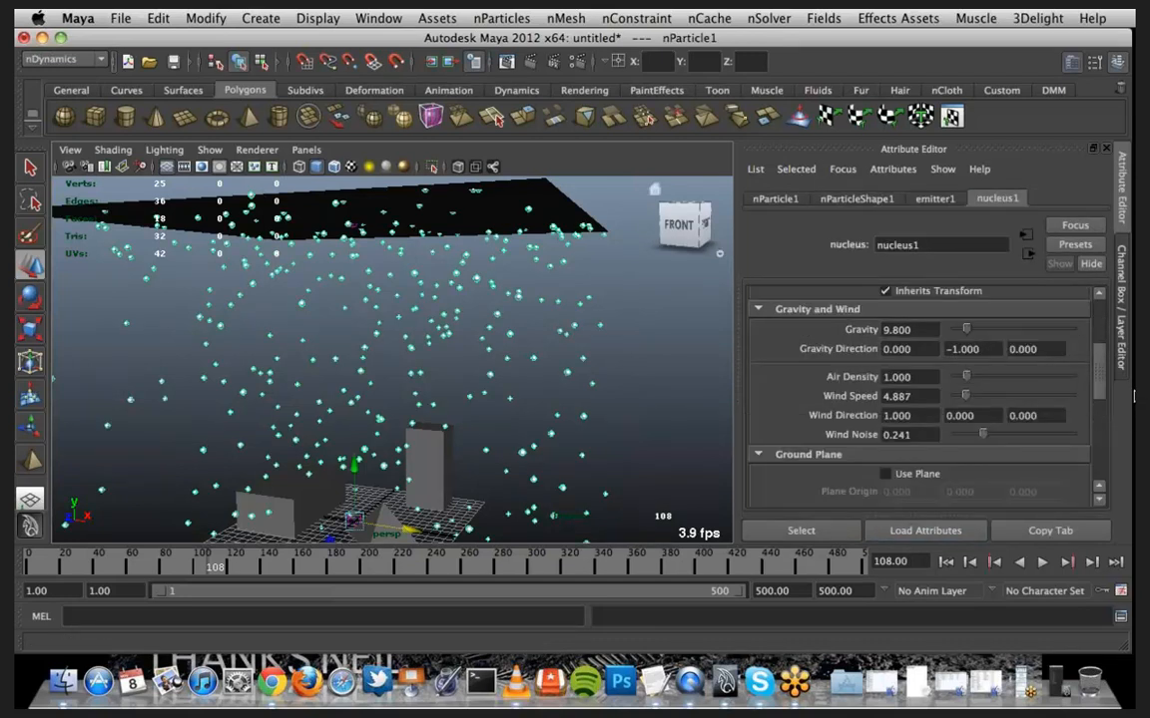
drag(1102, 381, 1103, 386)
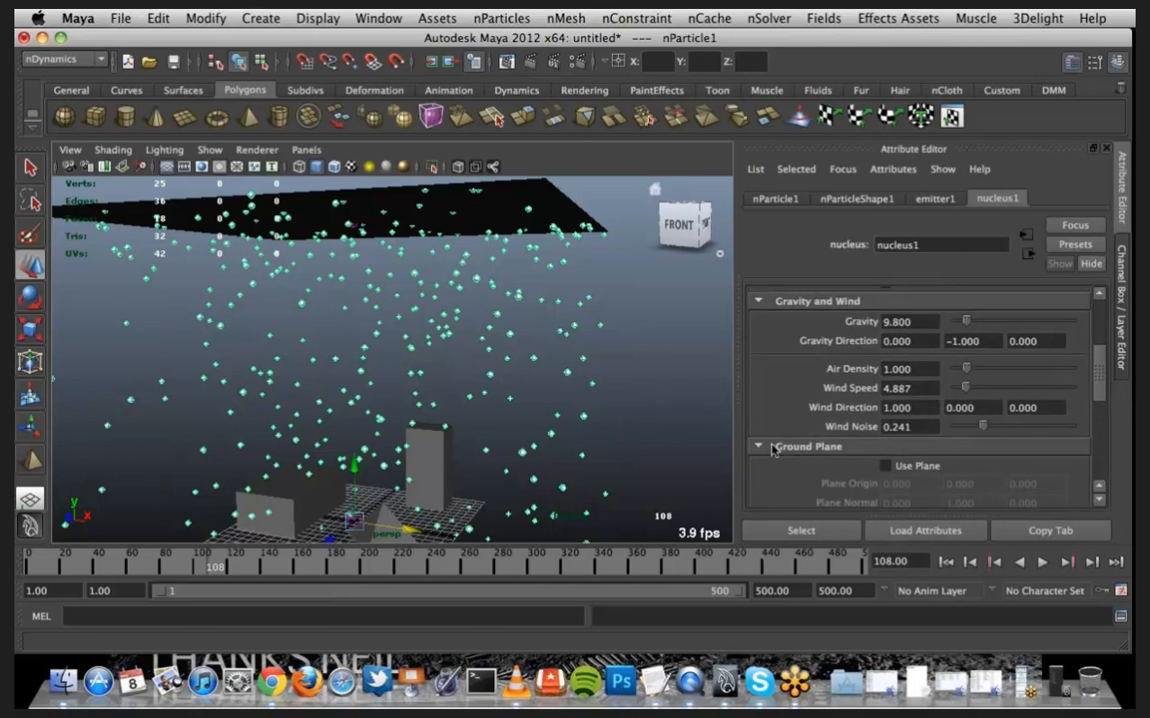
scroll(779, 456, down, 5)
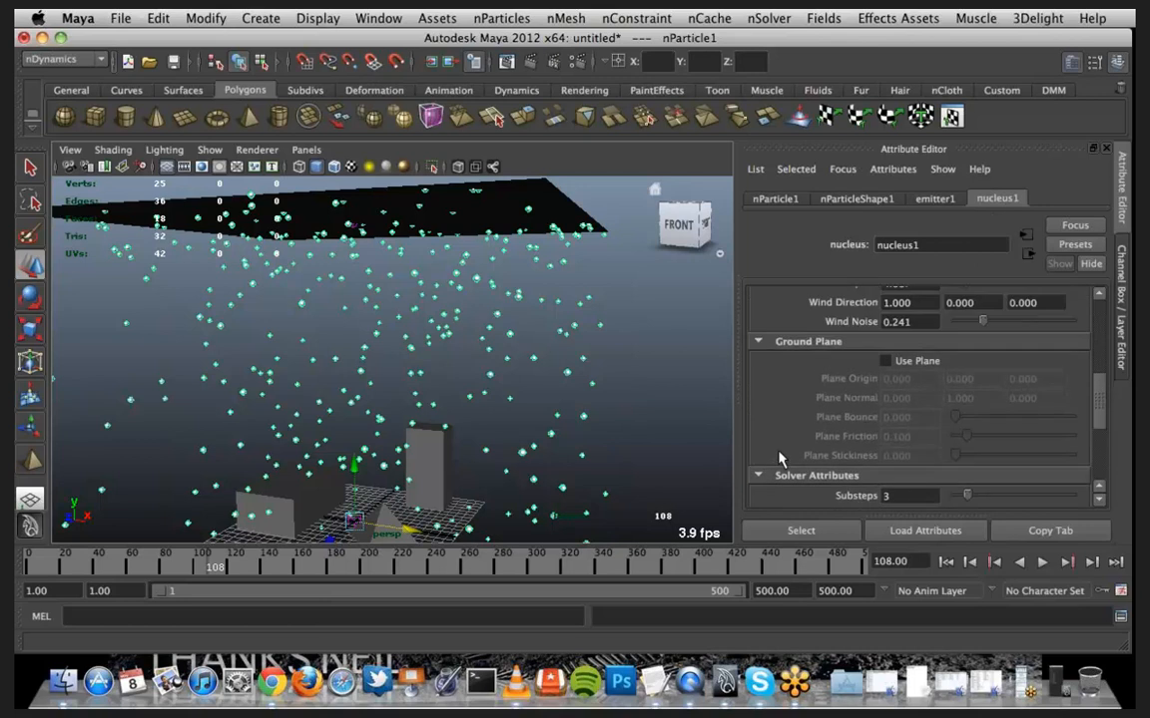
click(885, 362)
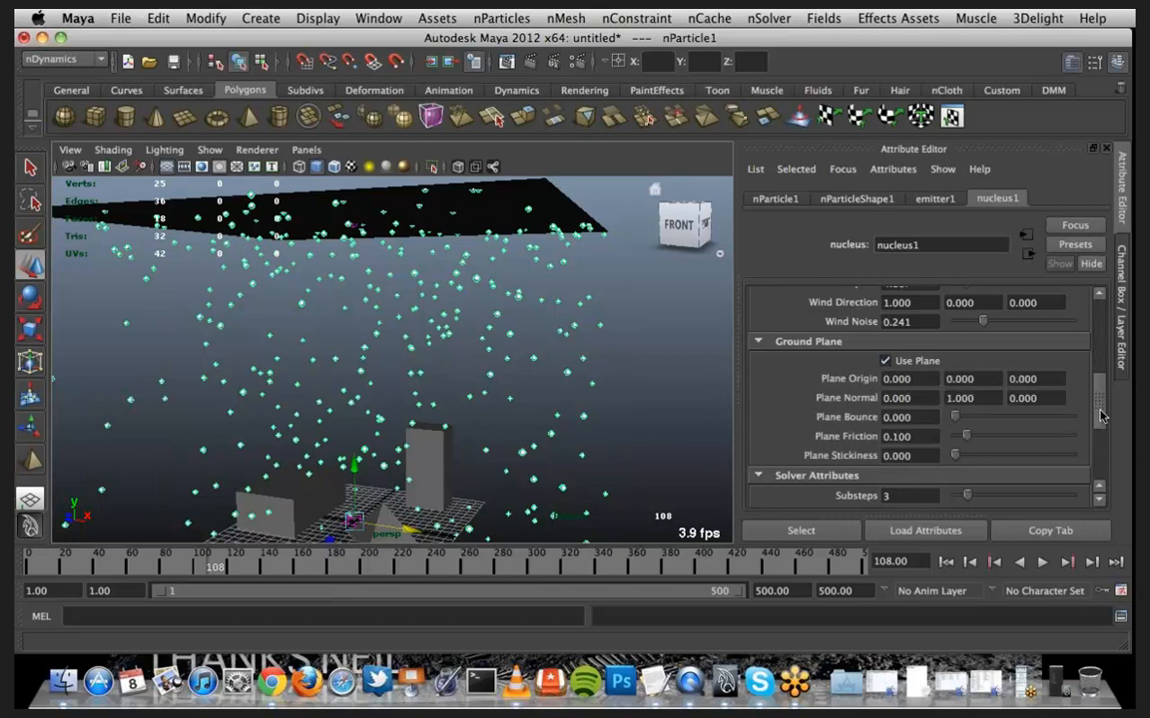
scroll(1101, 417, down, 1)
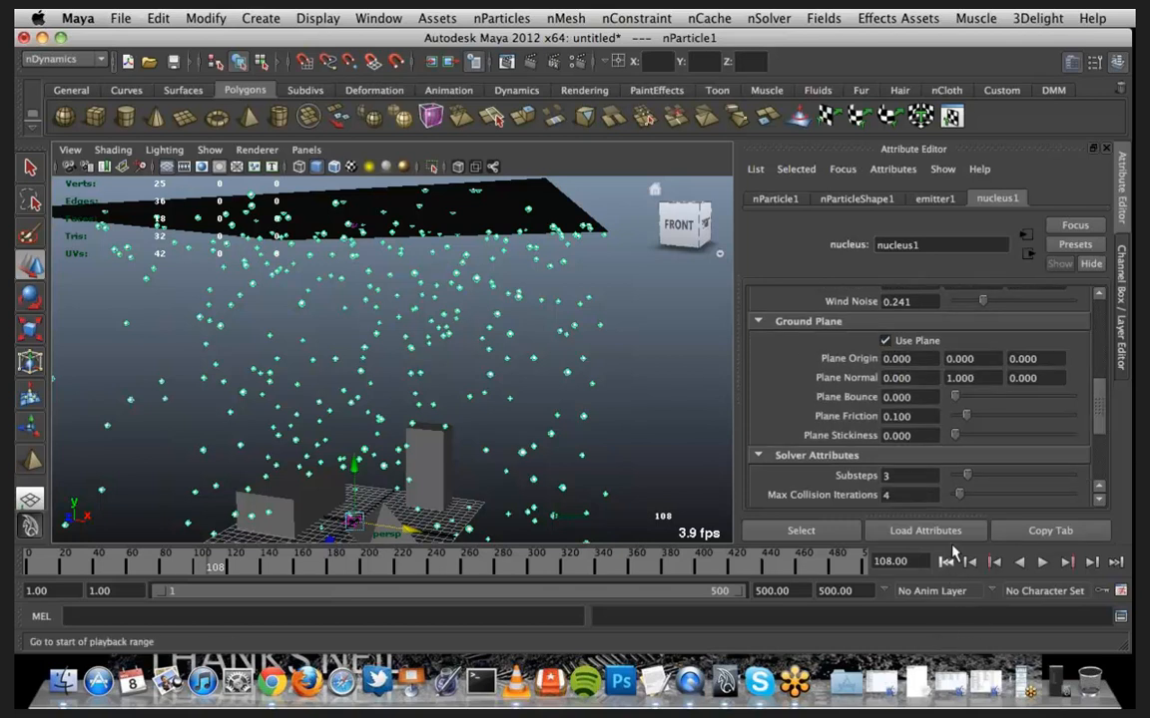
click(946, 565)
alt+drag(521, 471, 547, 437)
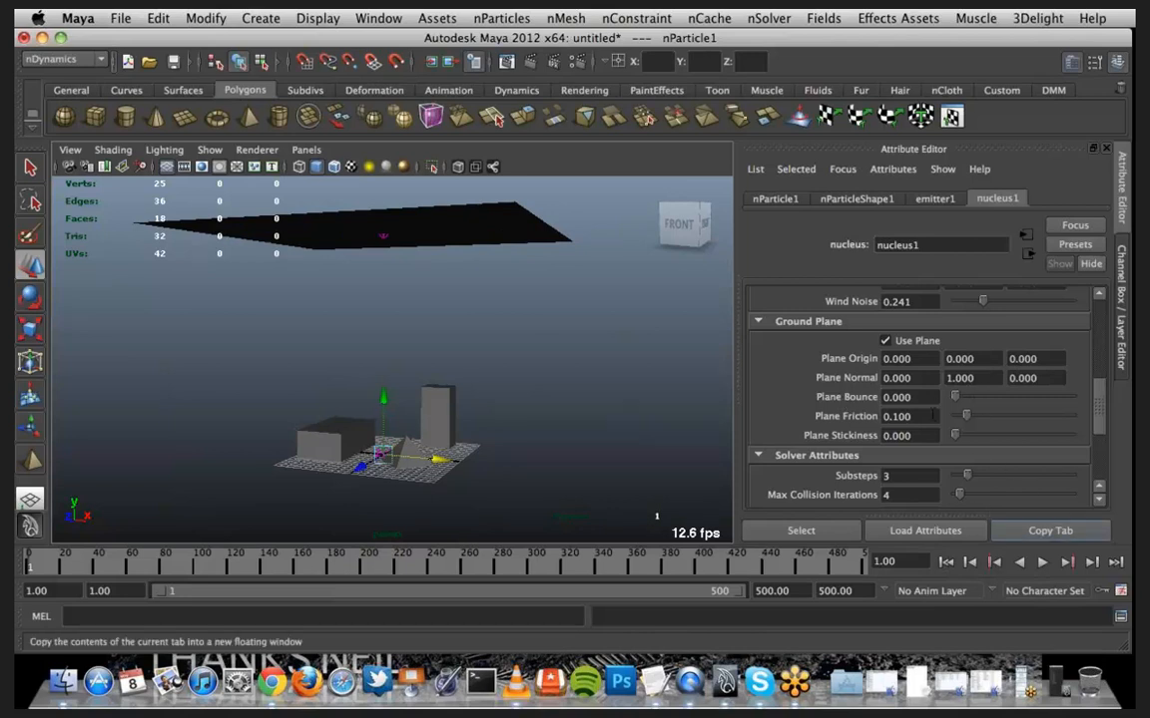
Play the particle simulation and return to the first frame
click(1042, 562)
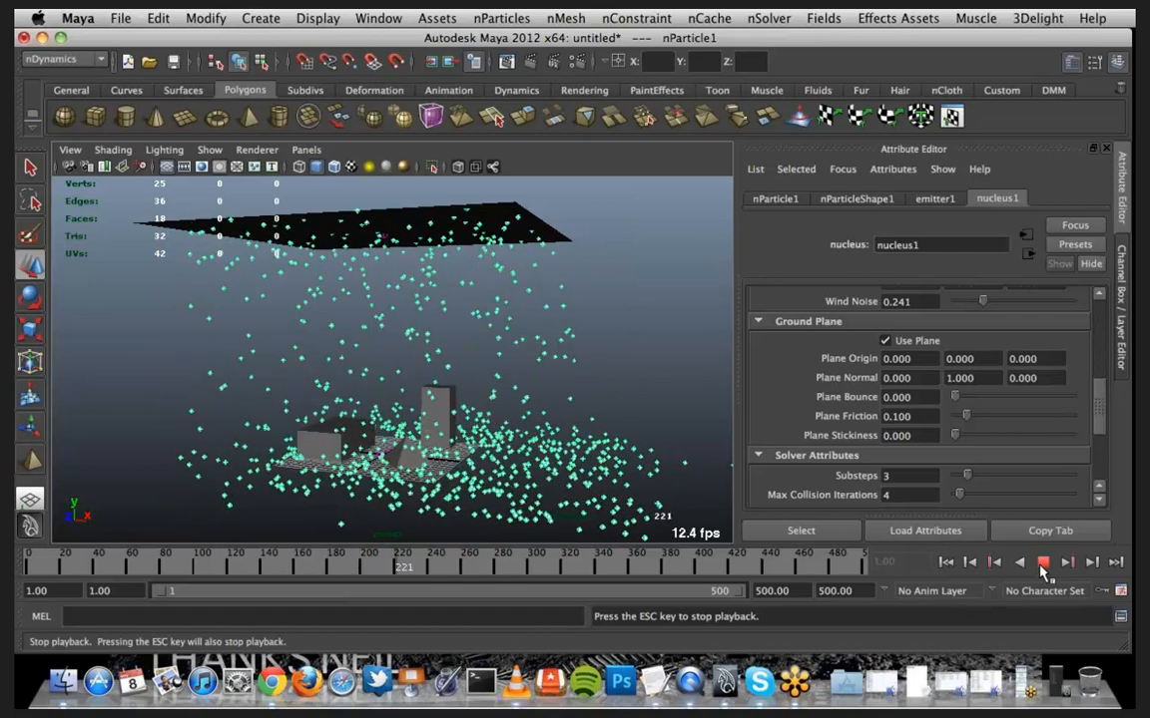
click(945, 562)
scroll(970, 366, up, 2)
scroll(970, 366, up, 5)
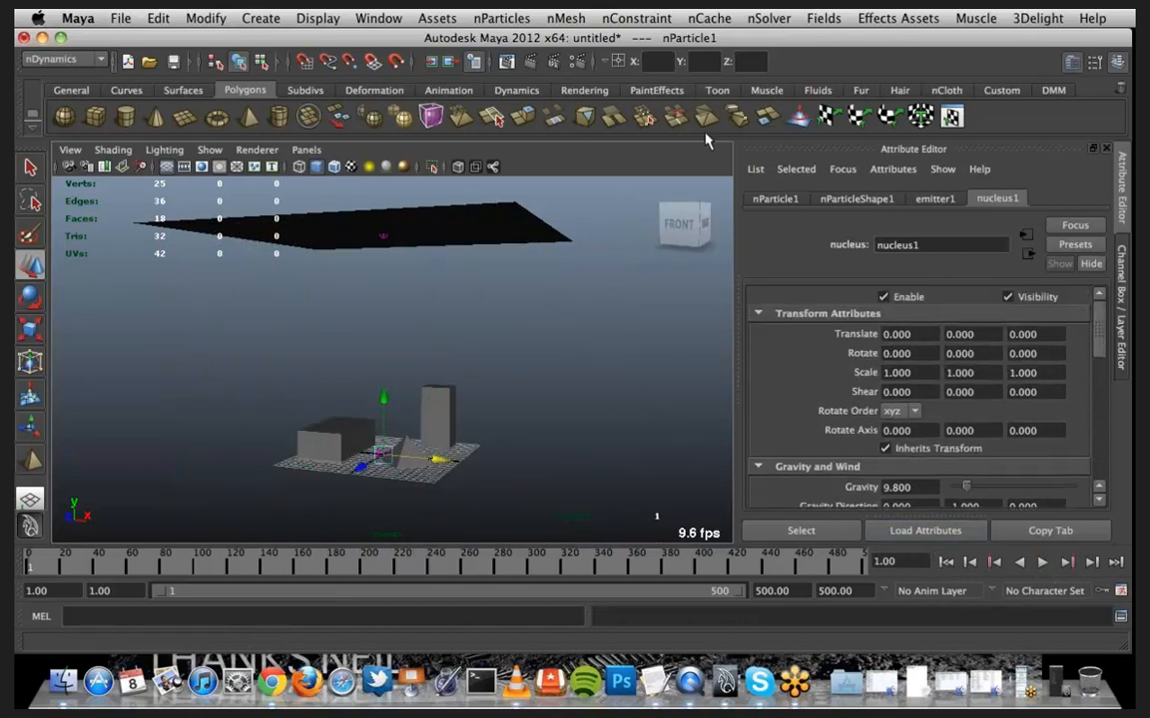
Add a Turbulence field to nParticle1 and show its Turbulence Field Attributes
click(824, 18)
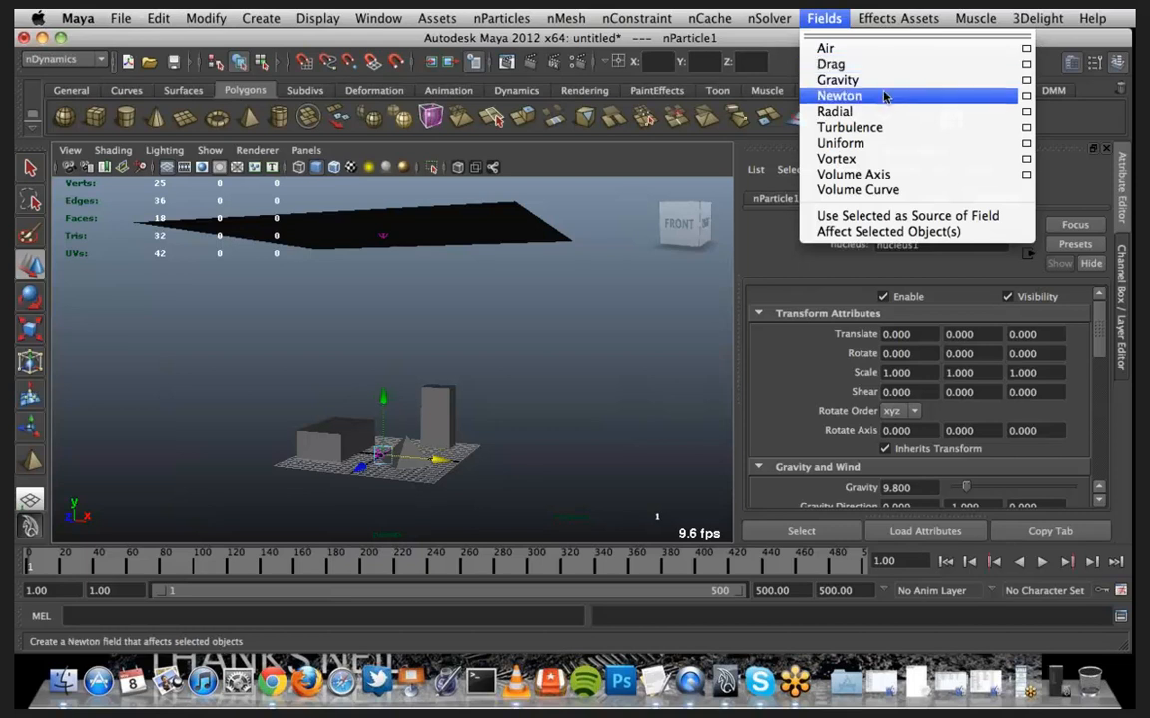
click(958, 127)
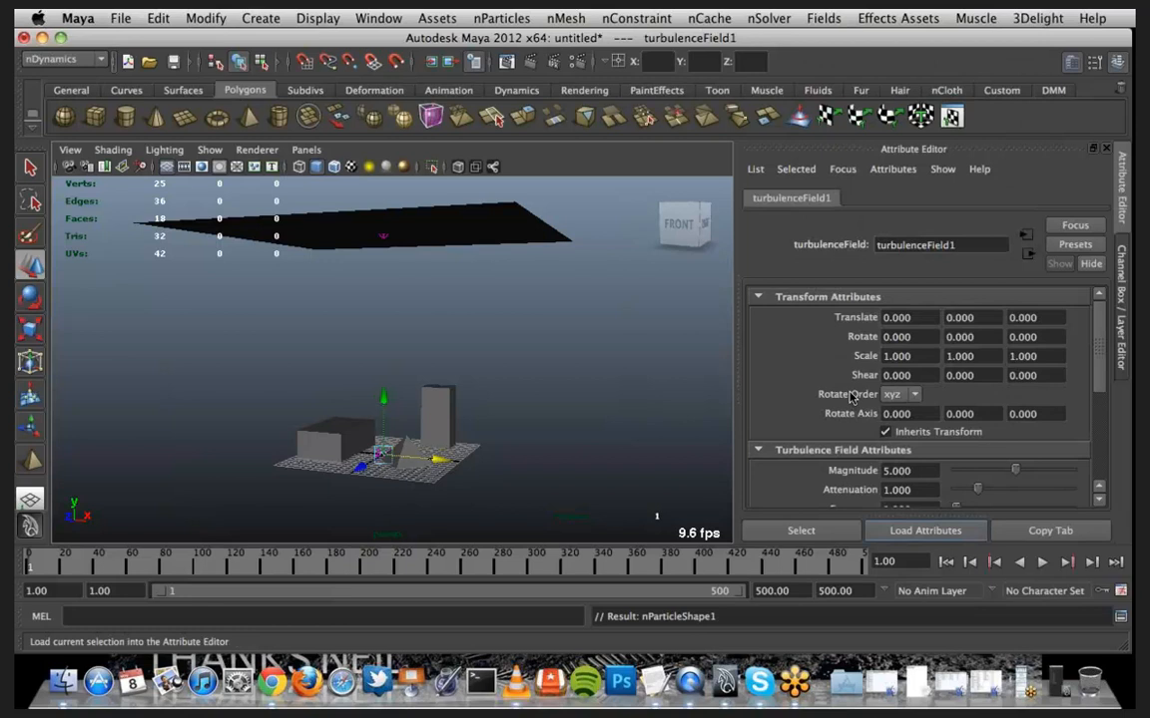
scroll(852, 397, down, 1)
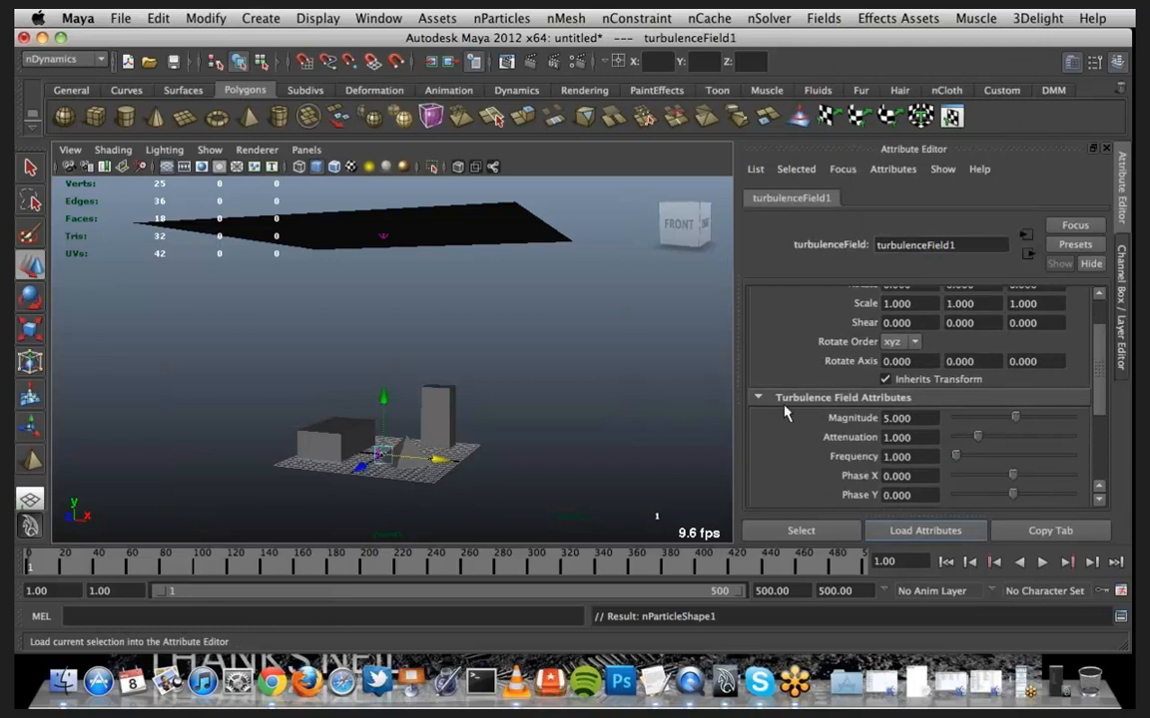
Play the simulation with the turbulence field's default magnitude and stop at about frame 137
click(925, 420)
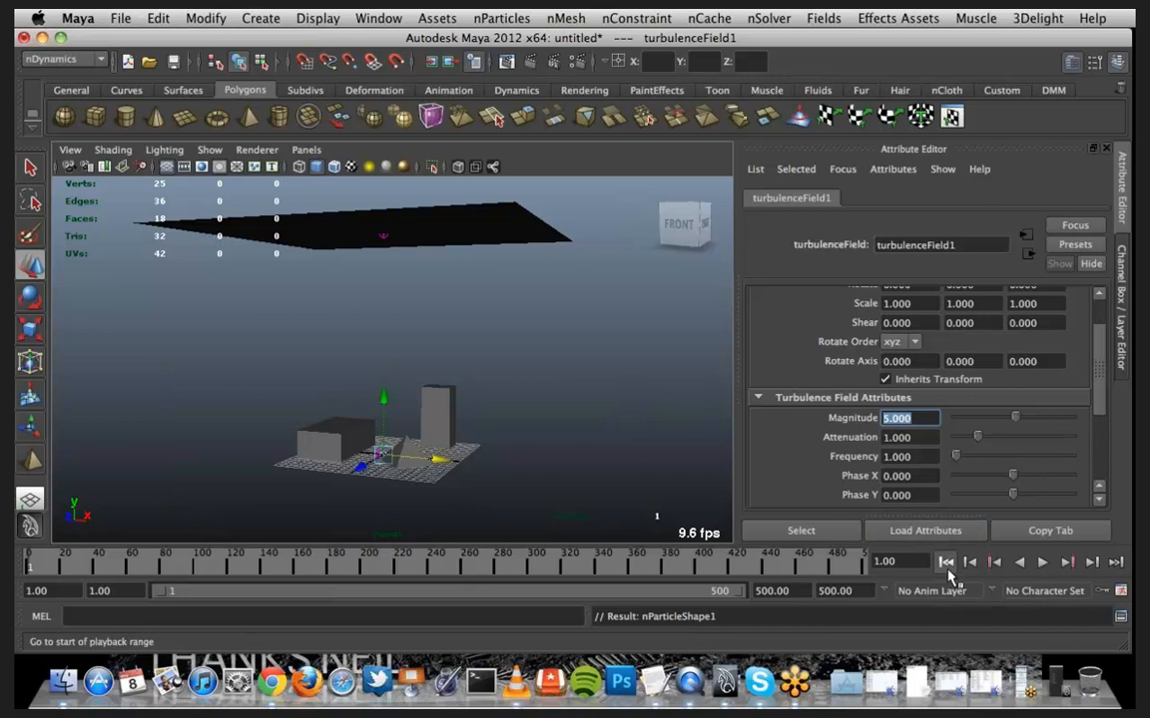
click(1041, 562)
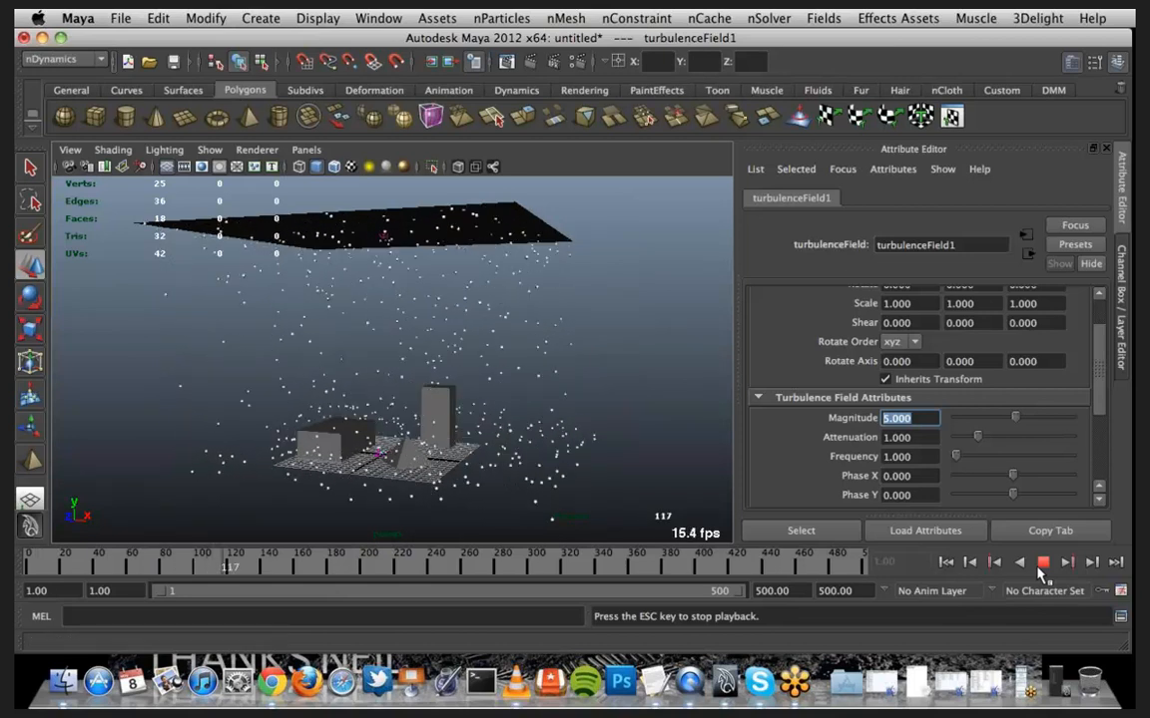
click(1043, 563)
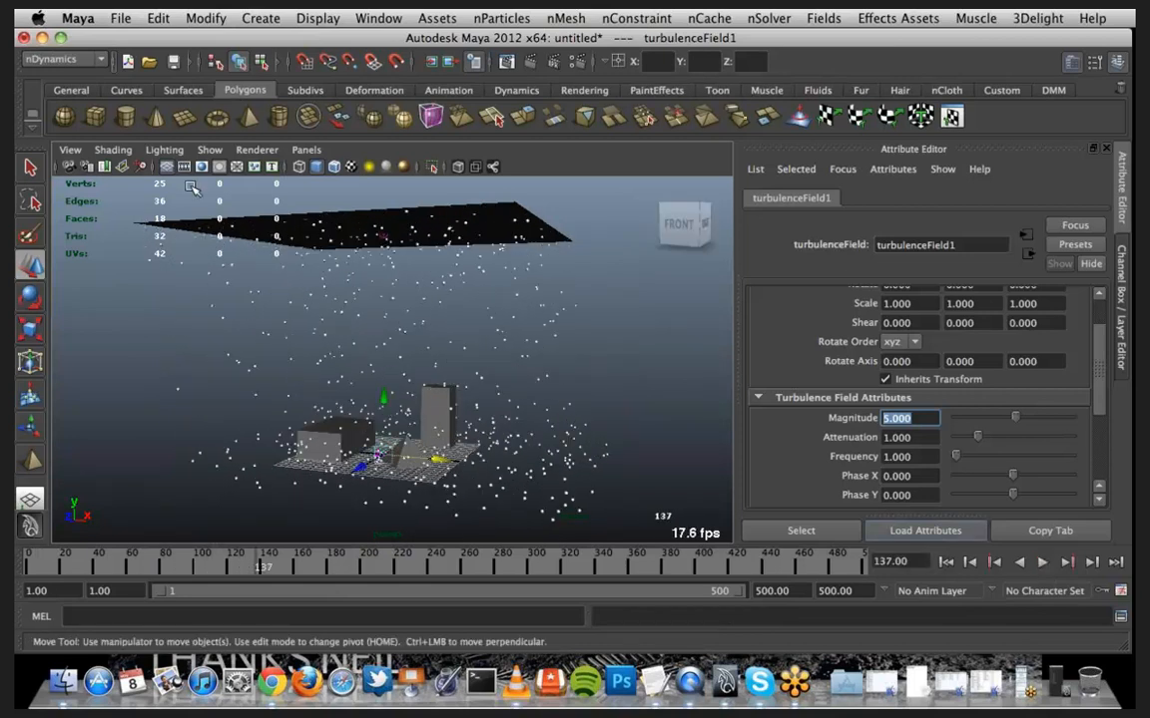
Open the Outliner and assign the turbulence field to the existing nucleus1 solver
click(376, 19)
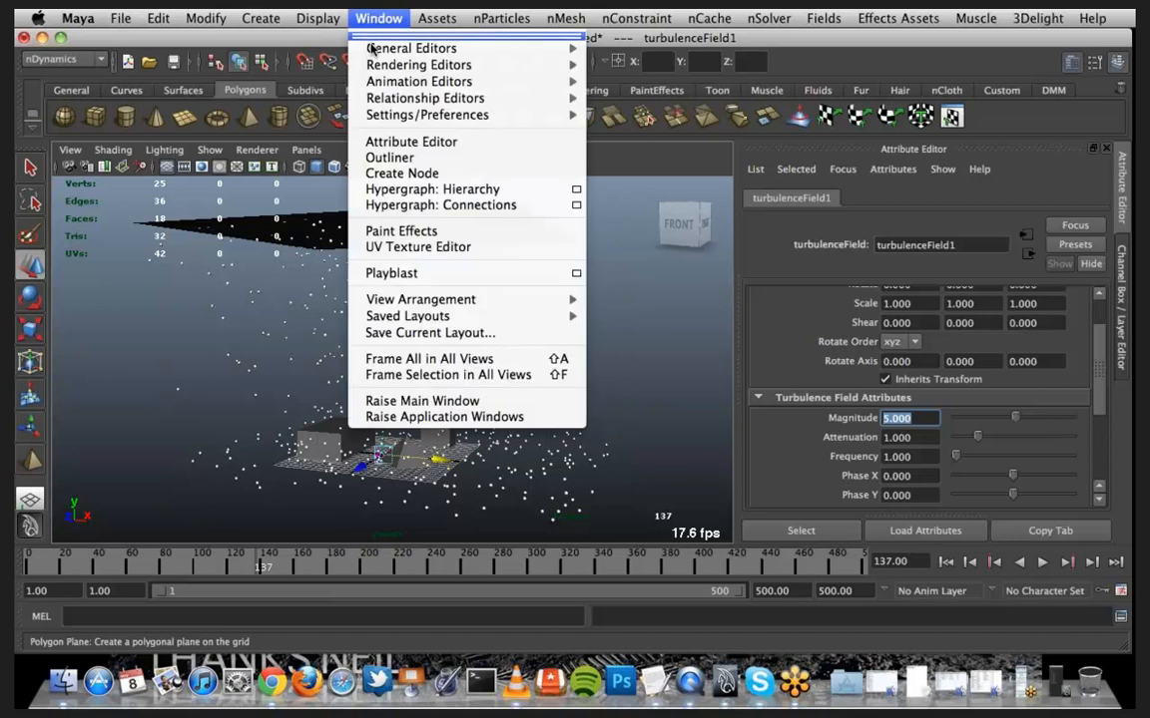
click(388, 158)
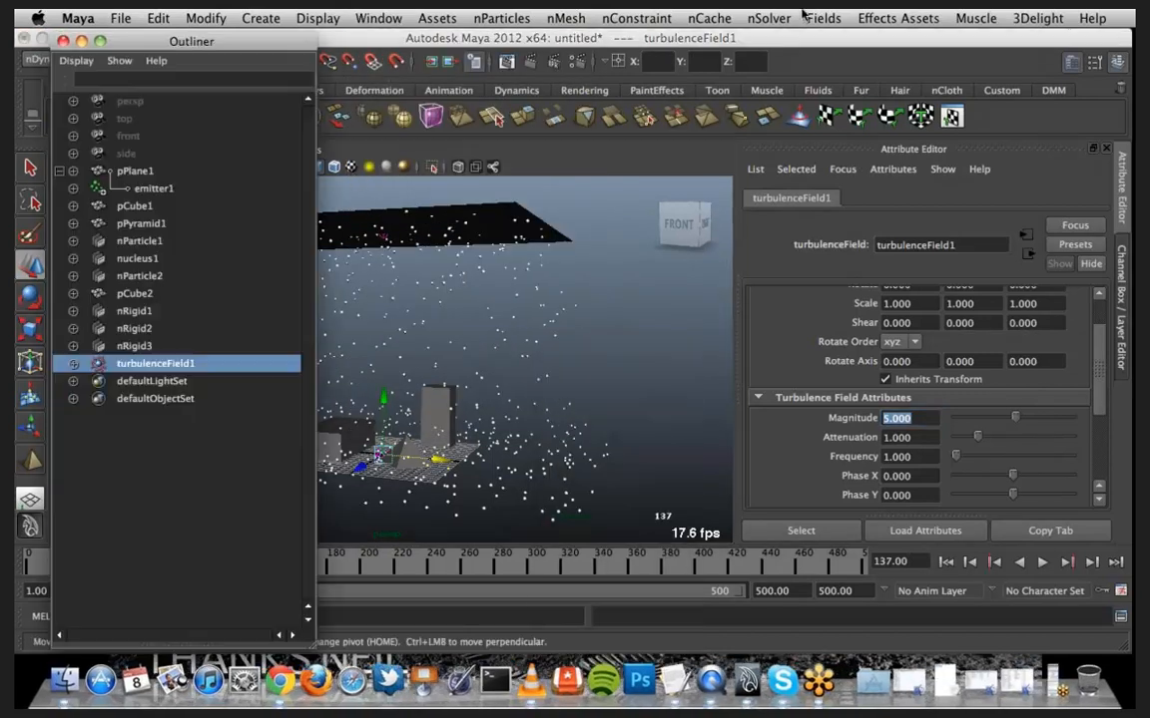
click(776, 19)
mouse_move(774, 47)
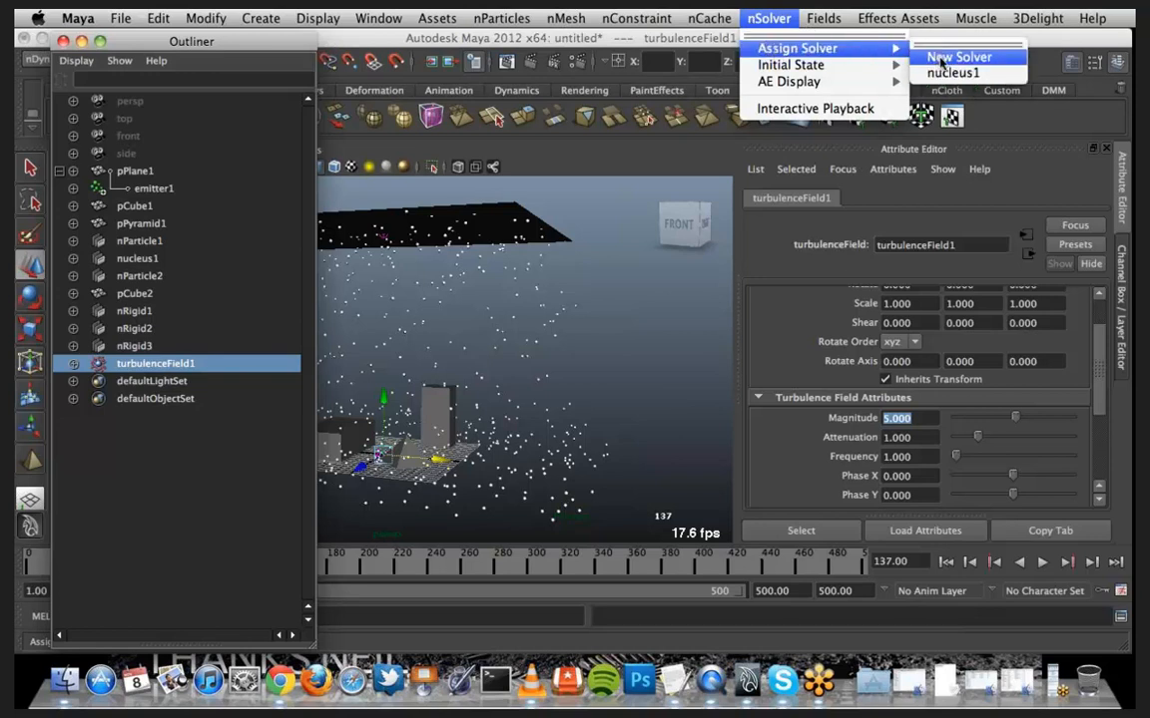
click(945, 73)
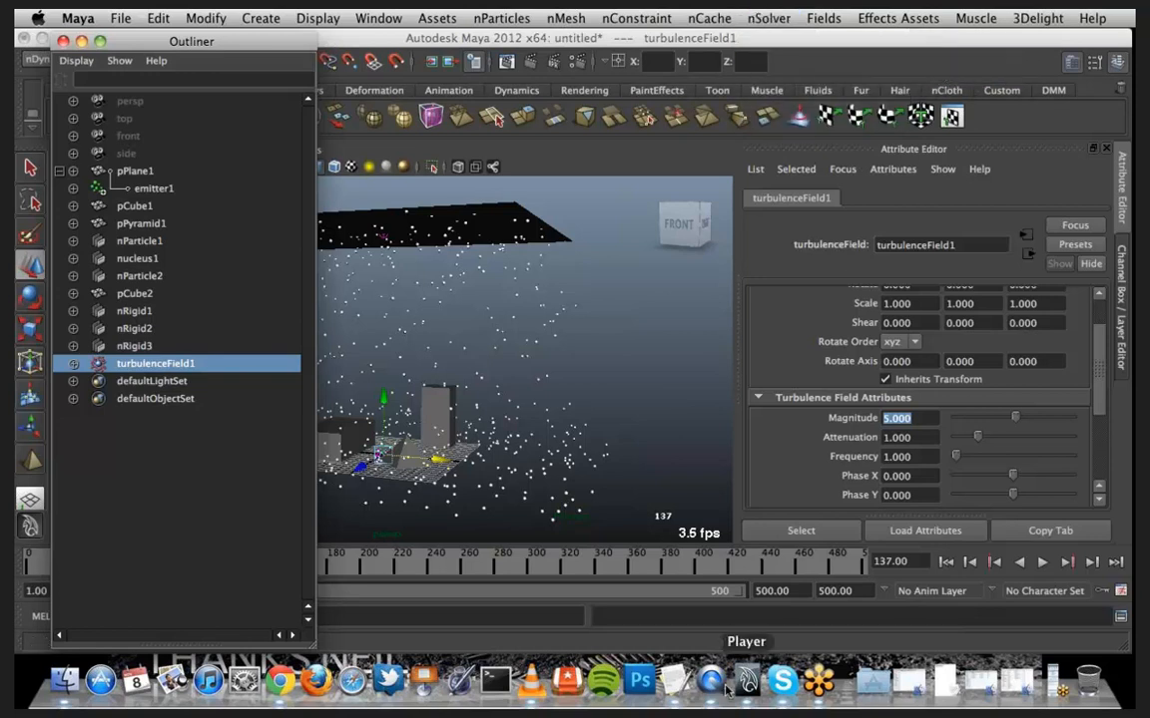
Set the turbulence field's Magnitude to 500
click(917, 420)
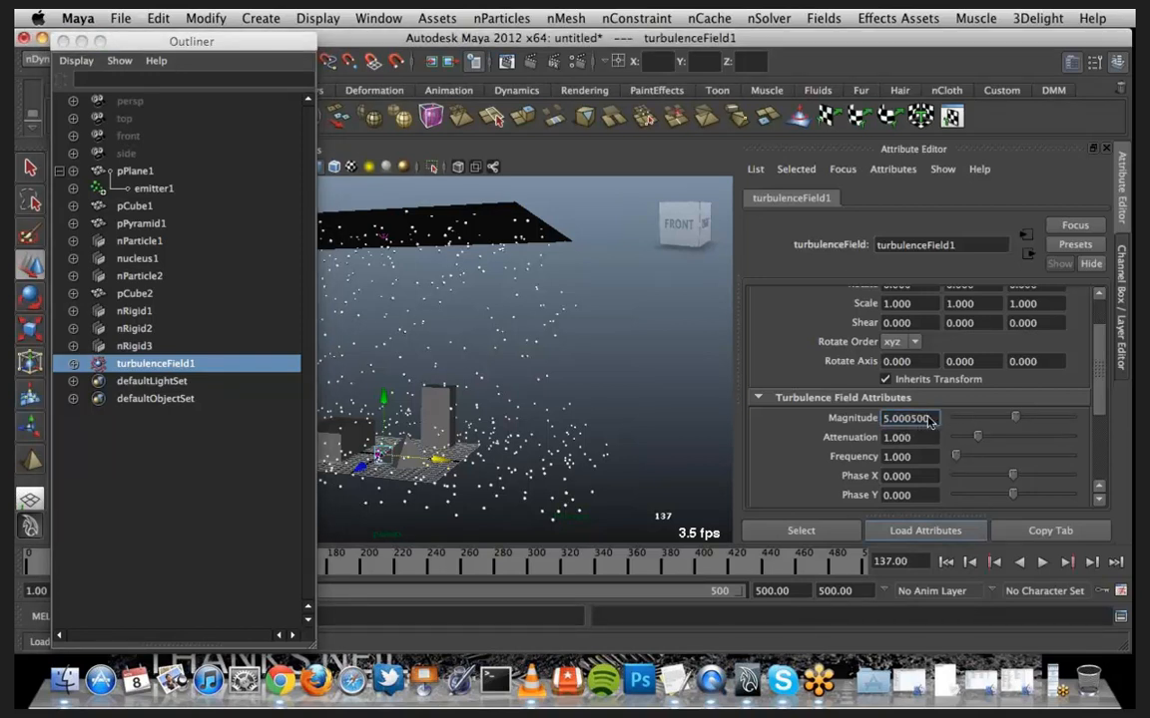
text(500)
double_click(929, 422)
text(50)
key(Return)
Play the simulation from the first frame and minimize the Outliner to watch the particles fall around the blocks
click(945, 561)
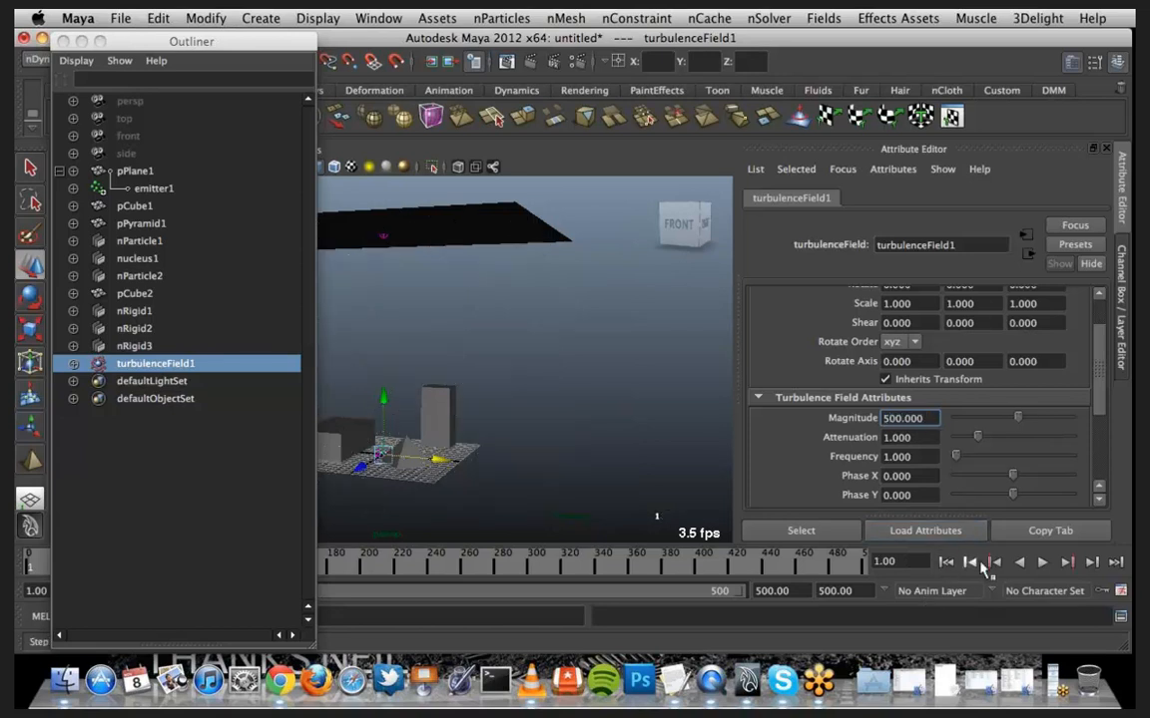
click(1041, 562)
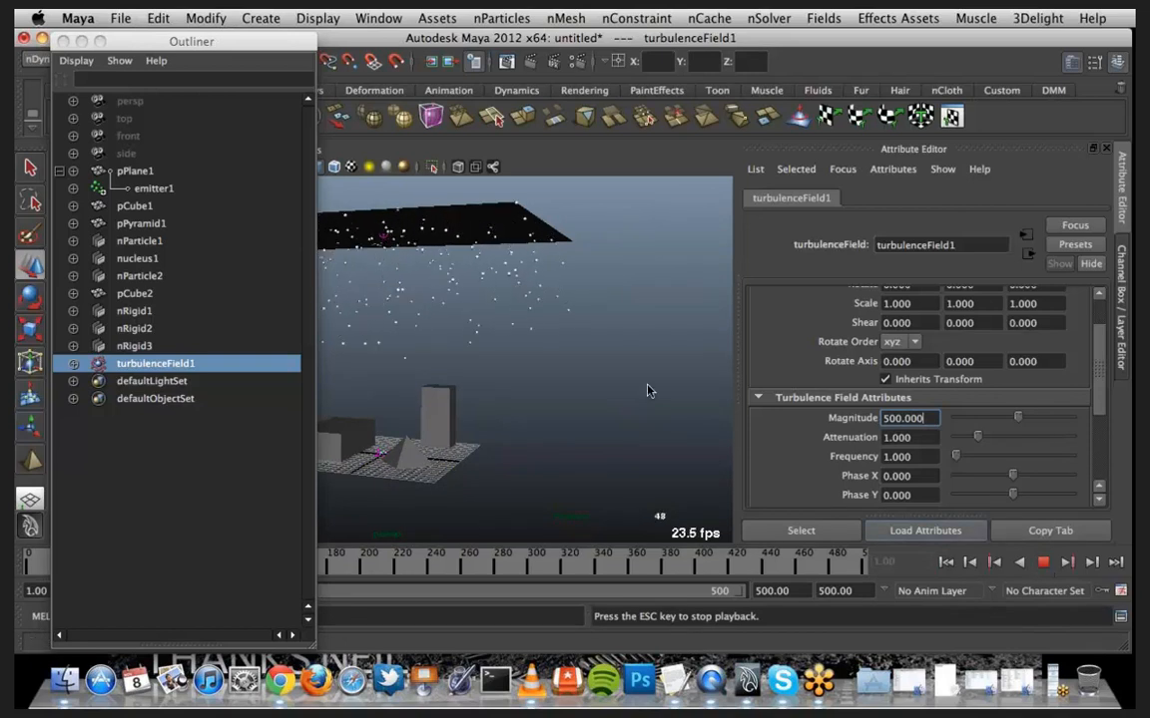
click(81, 41)
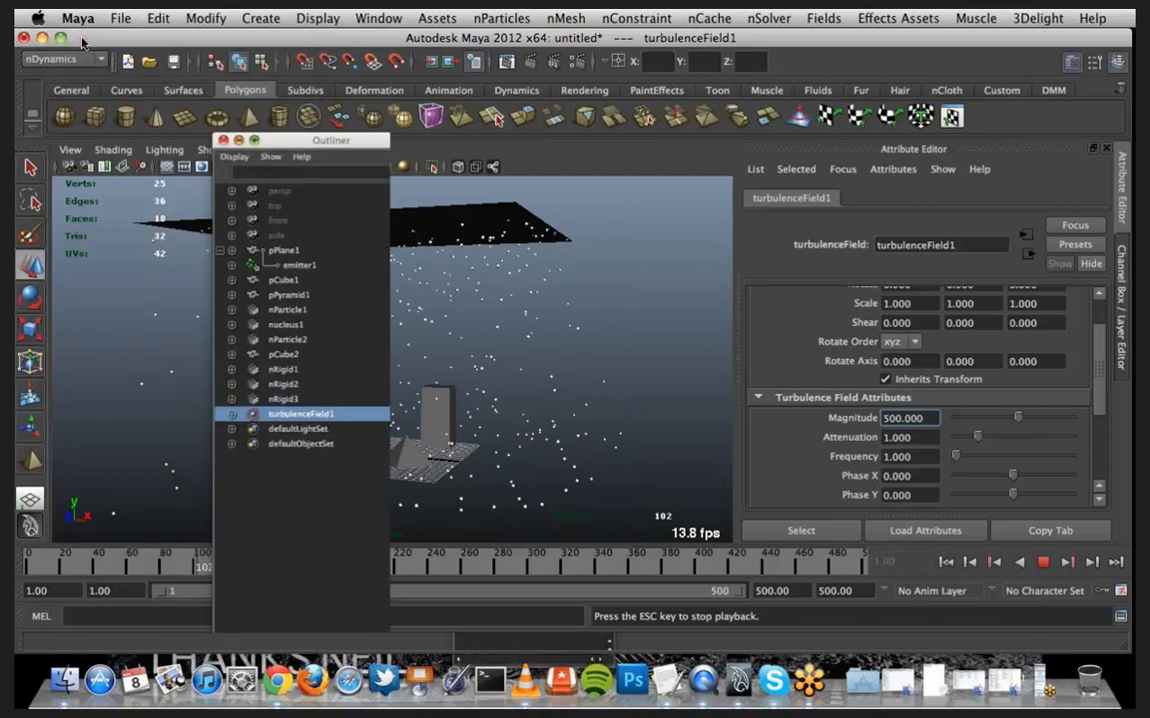
click(223, 140)
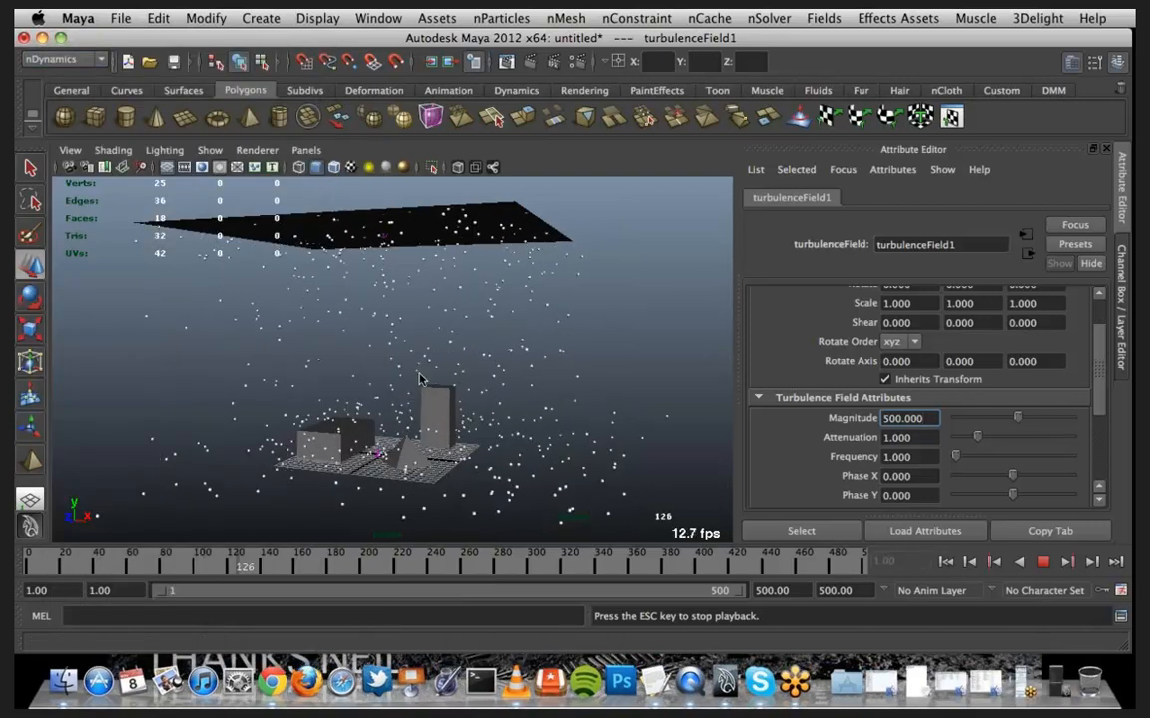
alt+drag(418, 349, 469, 349)
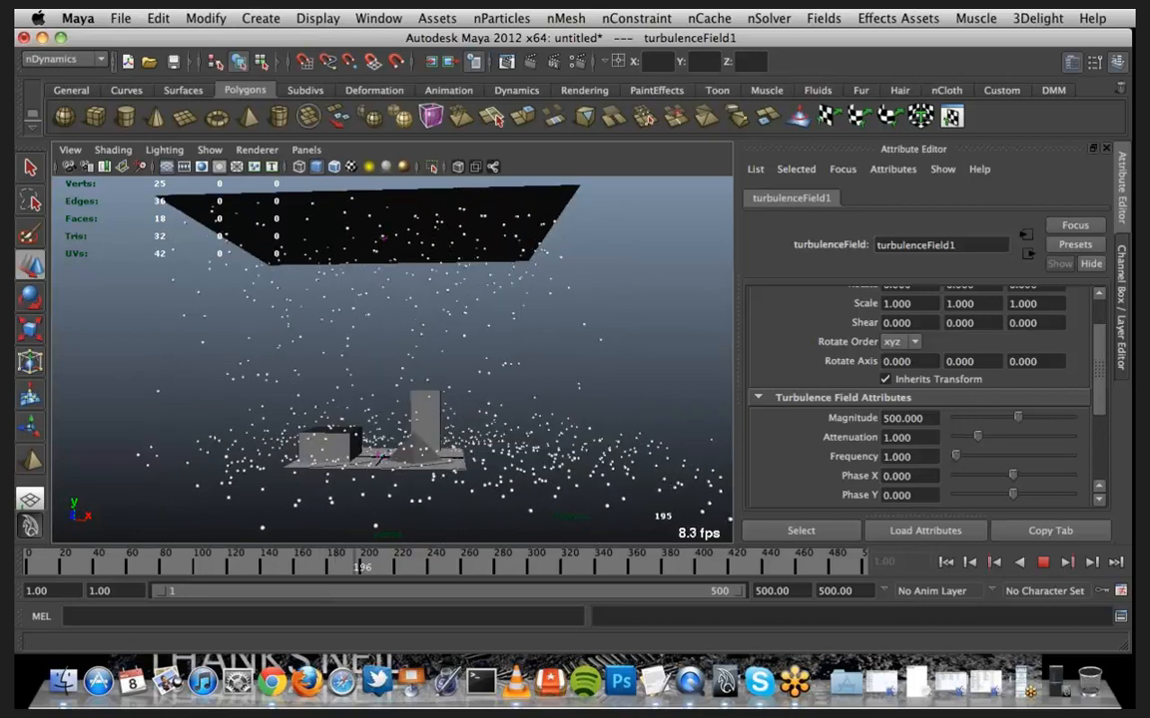
Restore the Outliner and replay the simulation from the first frame, stopping at about frame 70
key(super+Tab)
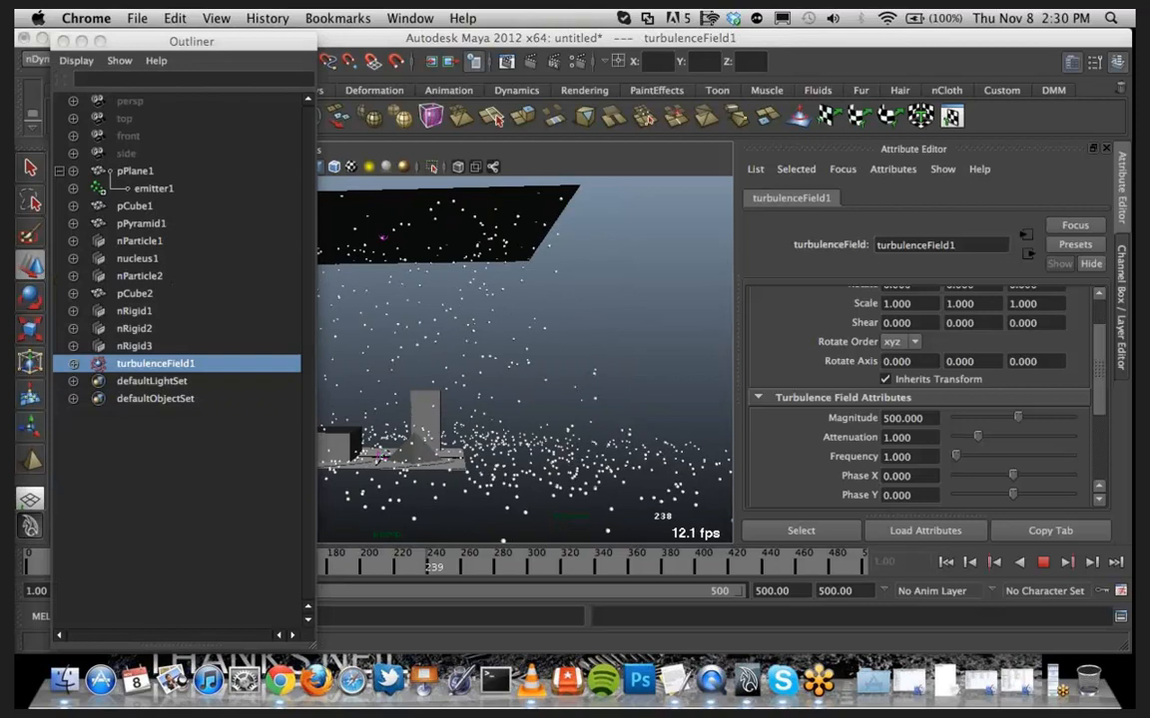
click(1043, 562)
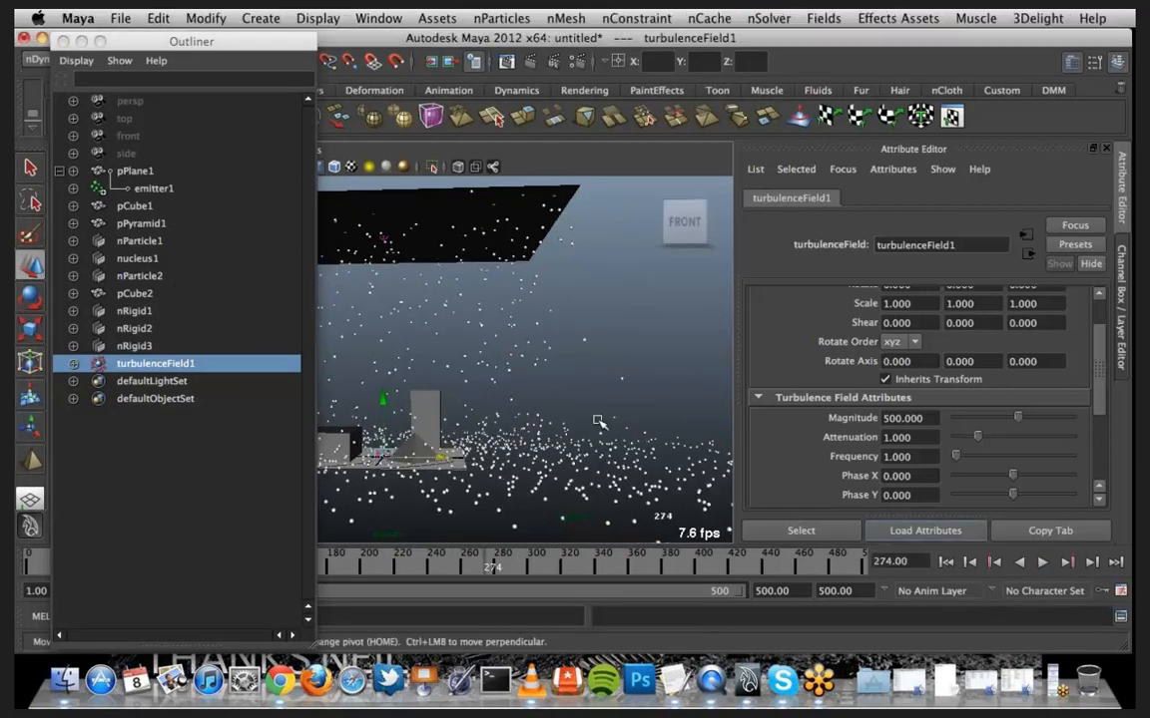
click(945, 562)
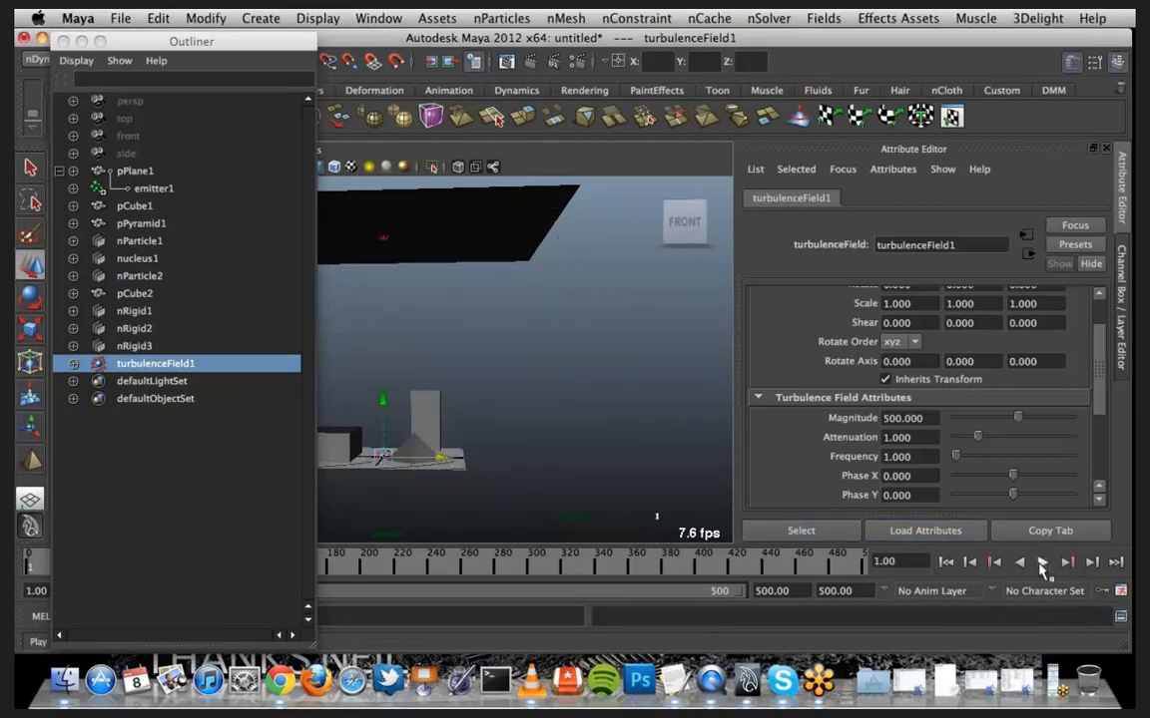
click(1042, 562)
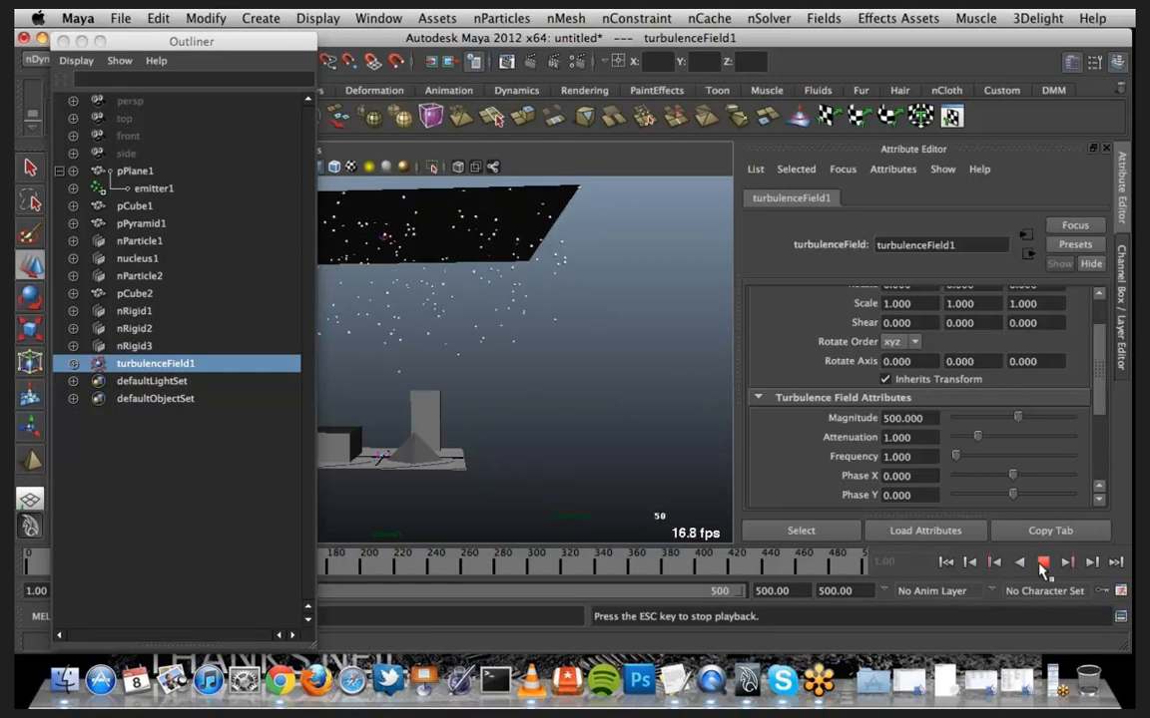
click(1040, 565)
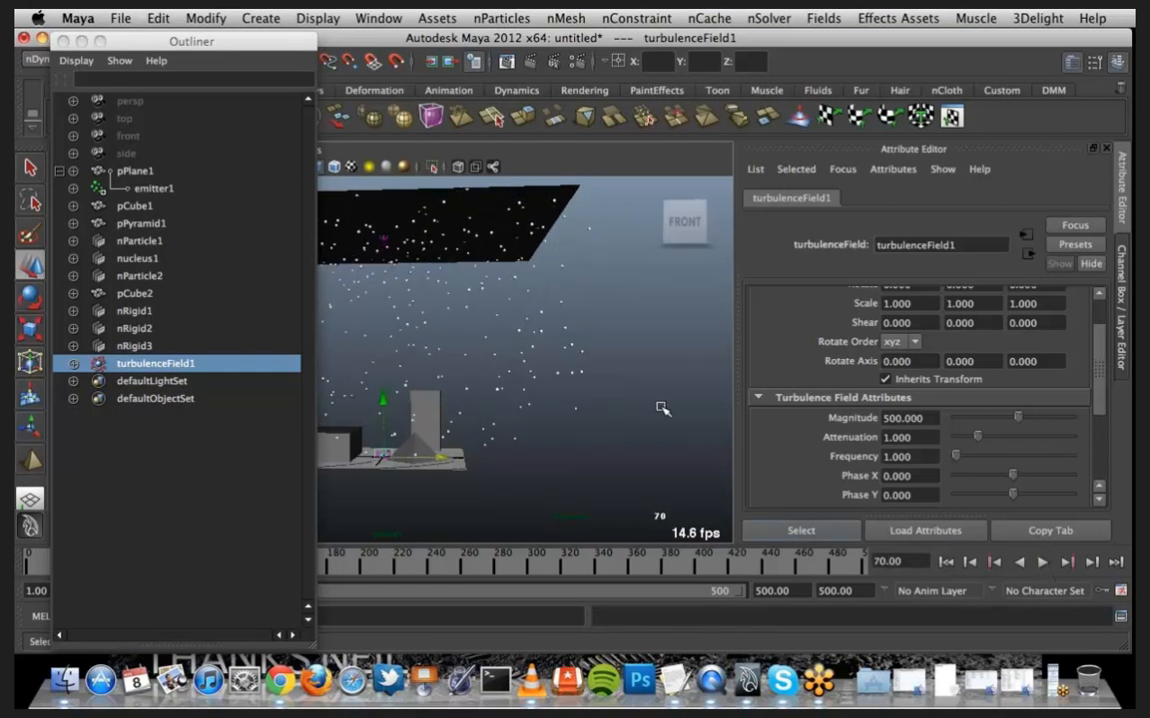
Set nParticle1's Lifespan Mode to Random range, with Lifespan 25 and Lifespan Random 10
click(585, 390)
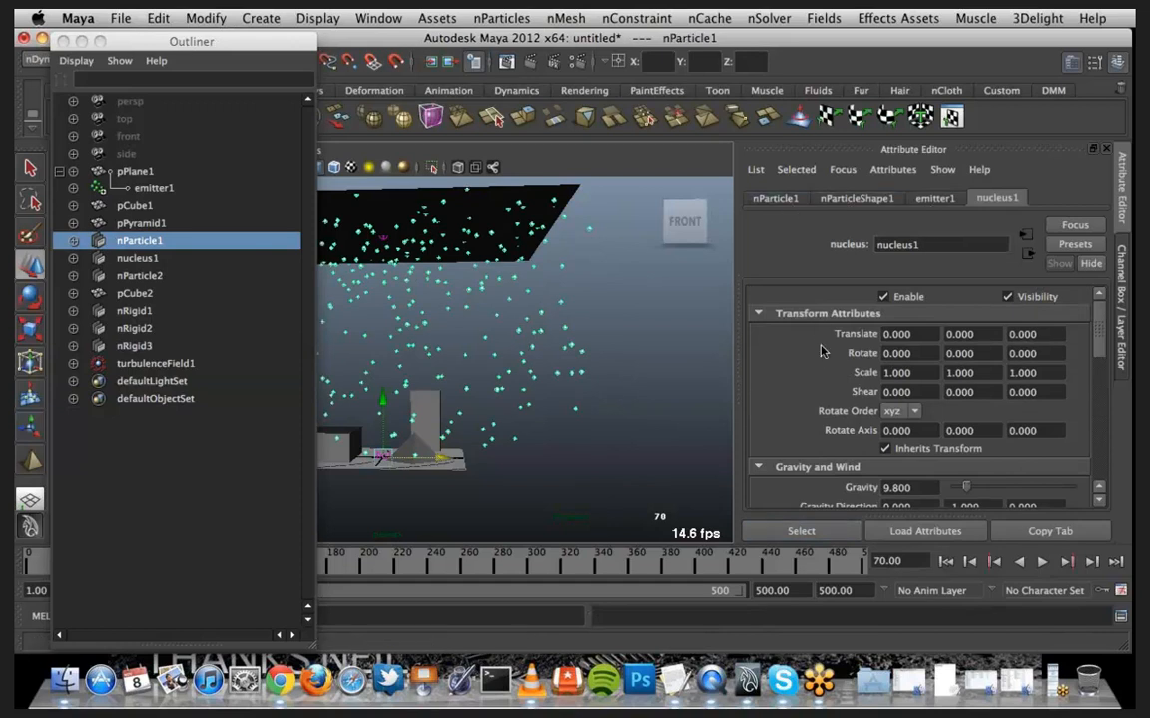
click(775, 198)
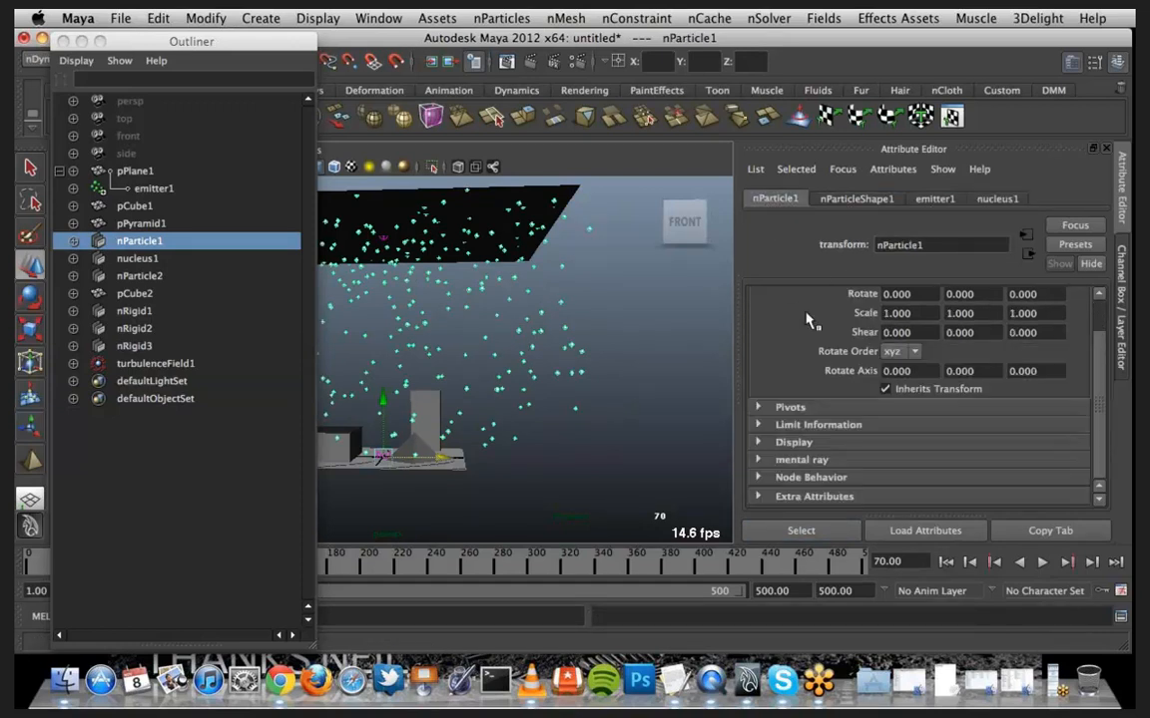
click(834, 200)
scroll(829, 379, up, 15)
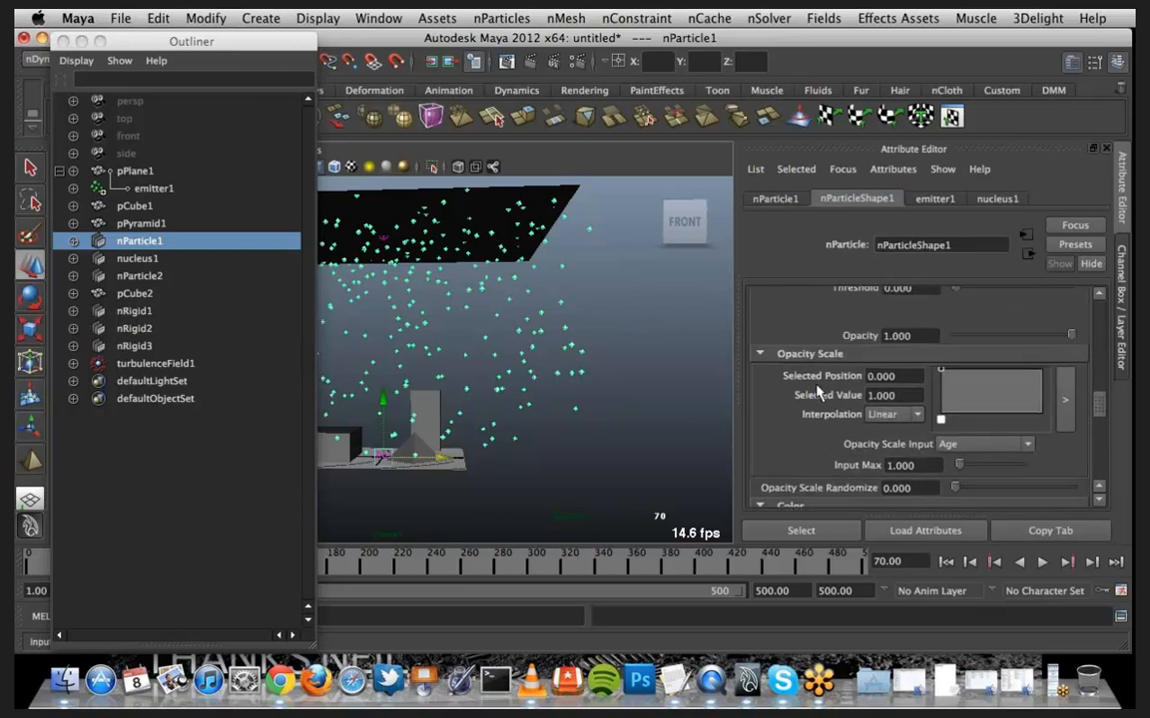
scroll(818, 395, up, 10)
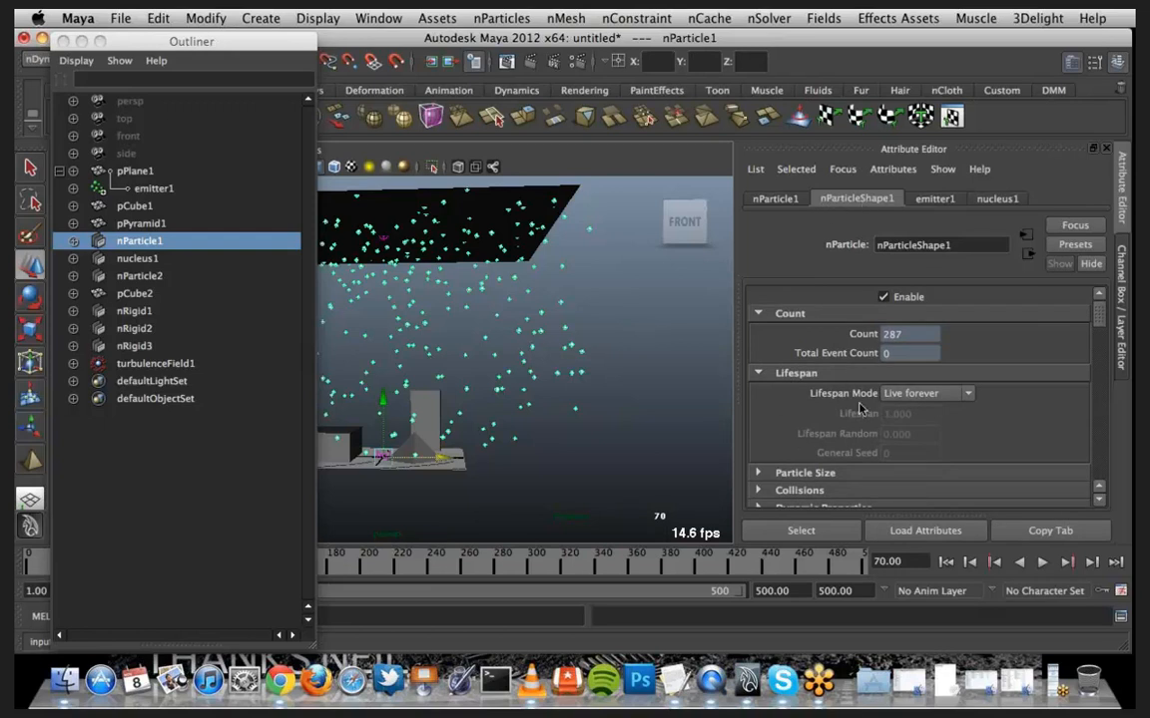
click(967, 394)
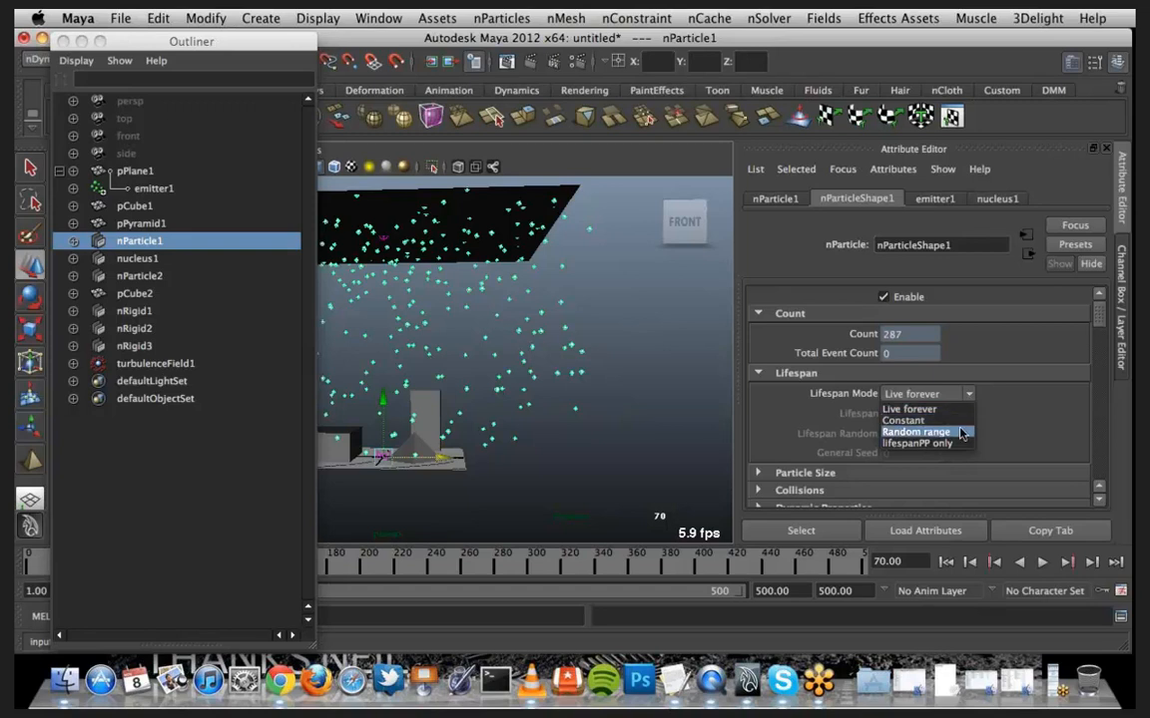
click(960, 433)
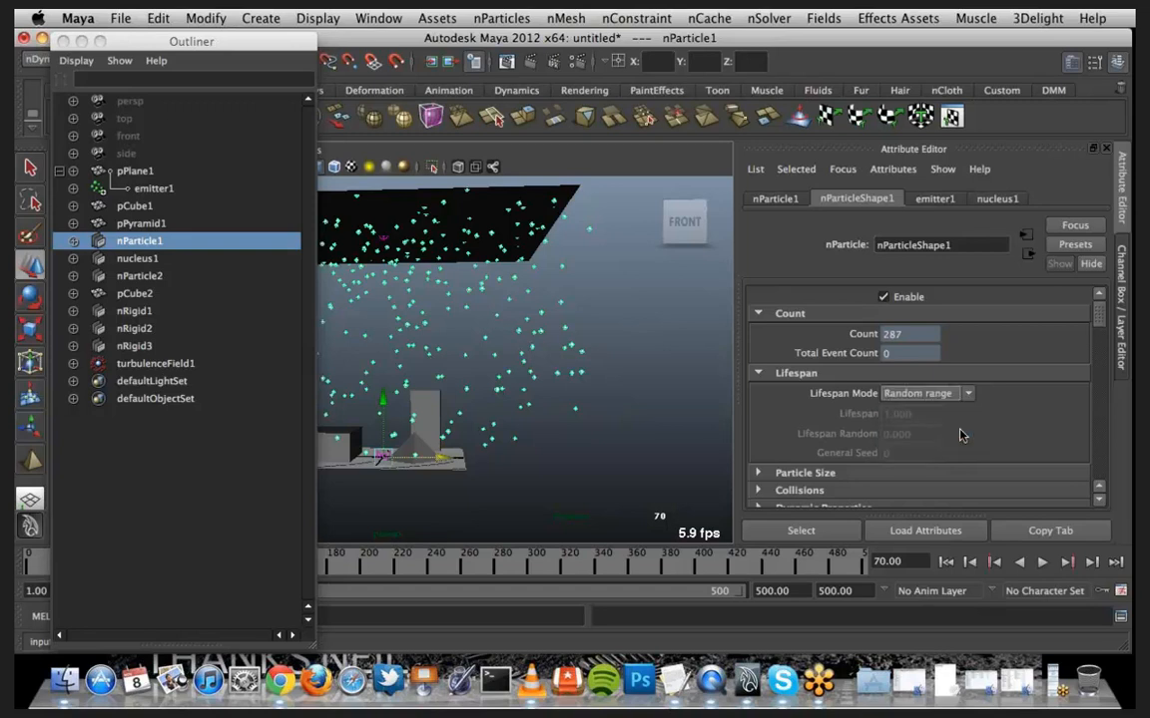
double_click(898, 414)
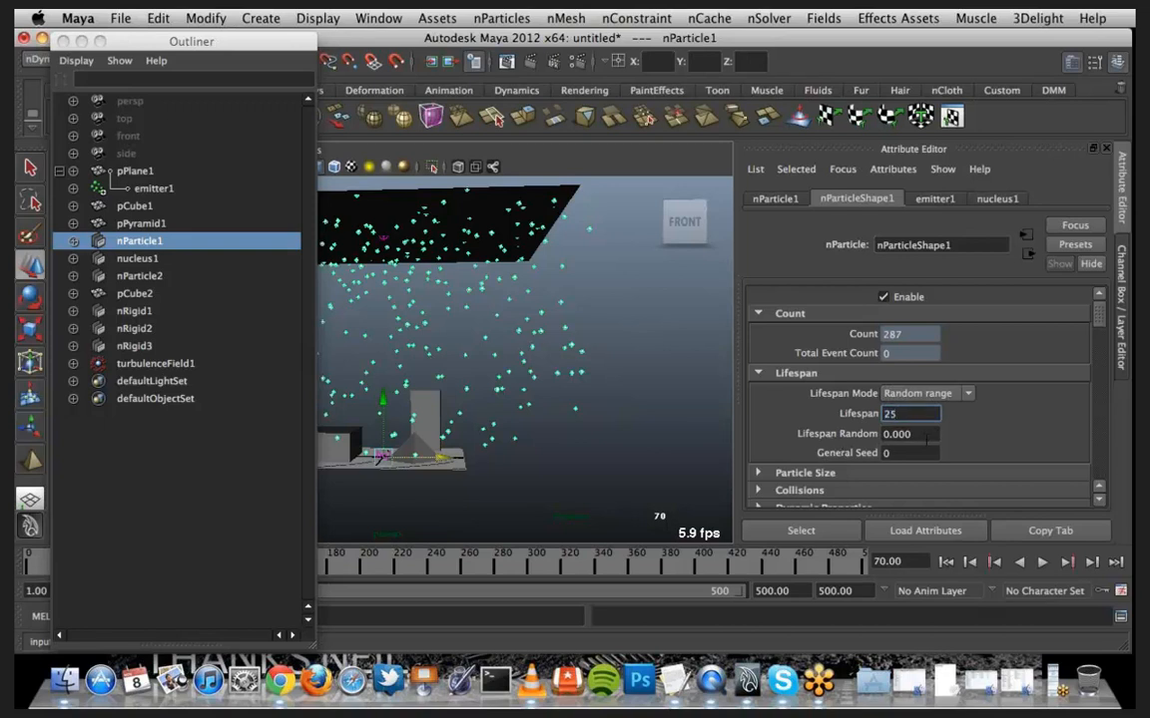
double_click(896, 433)
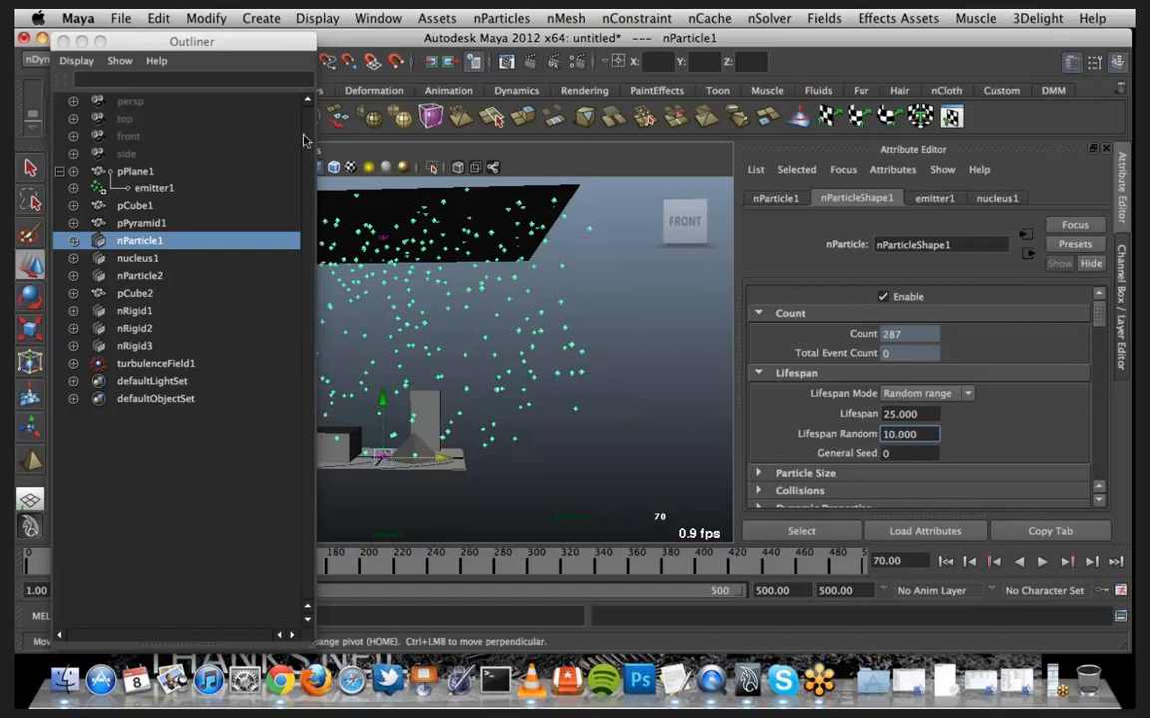
Minimize the Outliner and play the simulation from the first frame to check the new particle lifespan
click(82, 42)
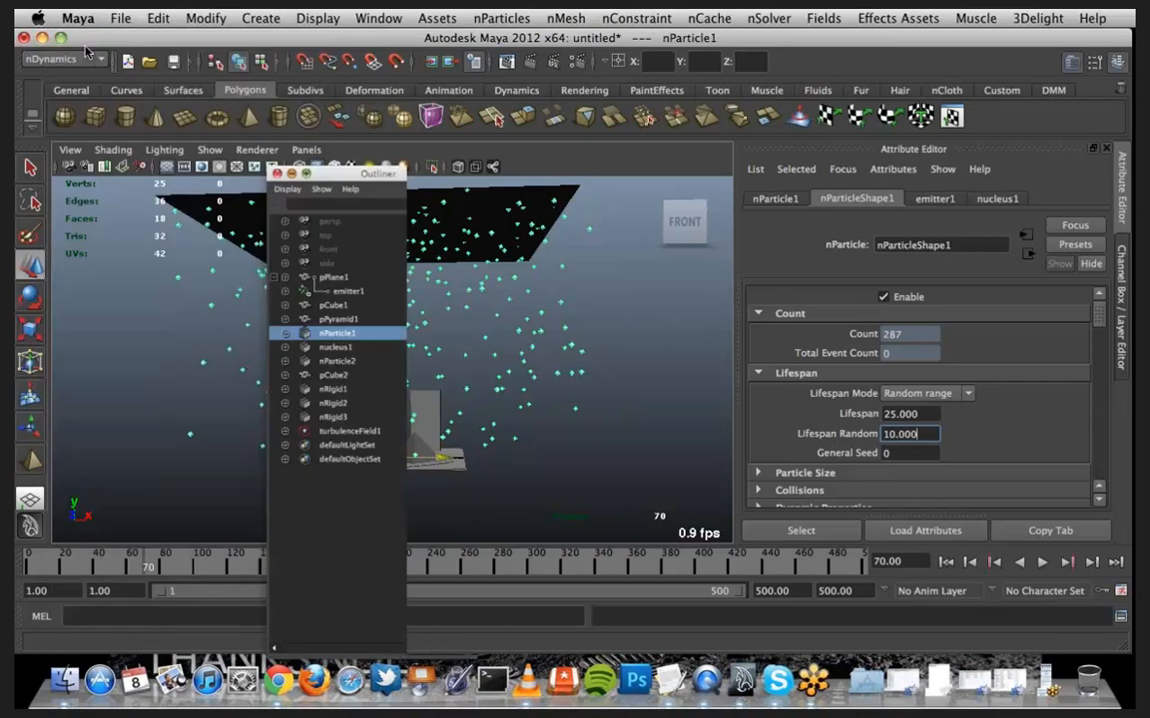
click(948, 562)
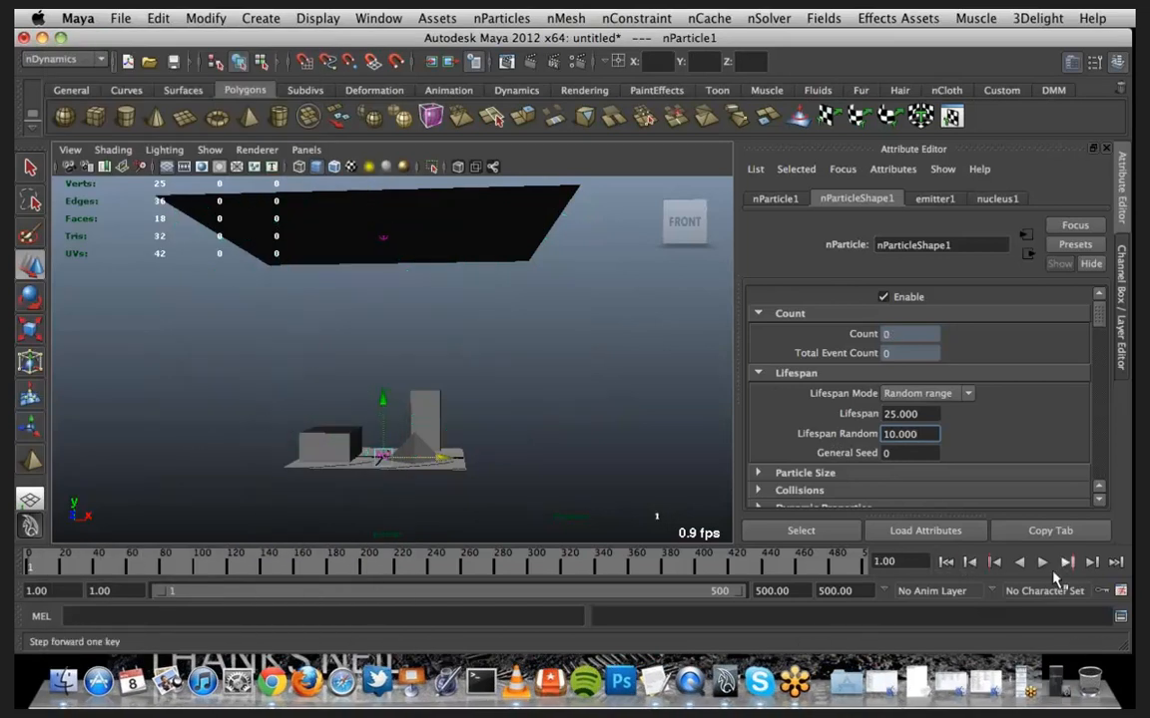
click(1042, 562)
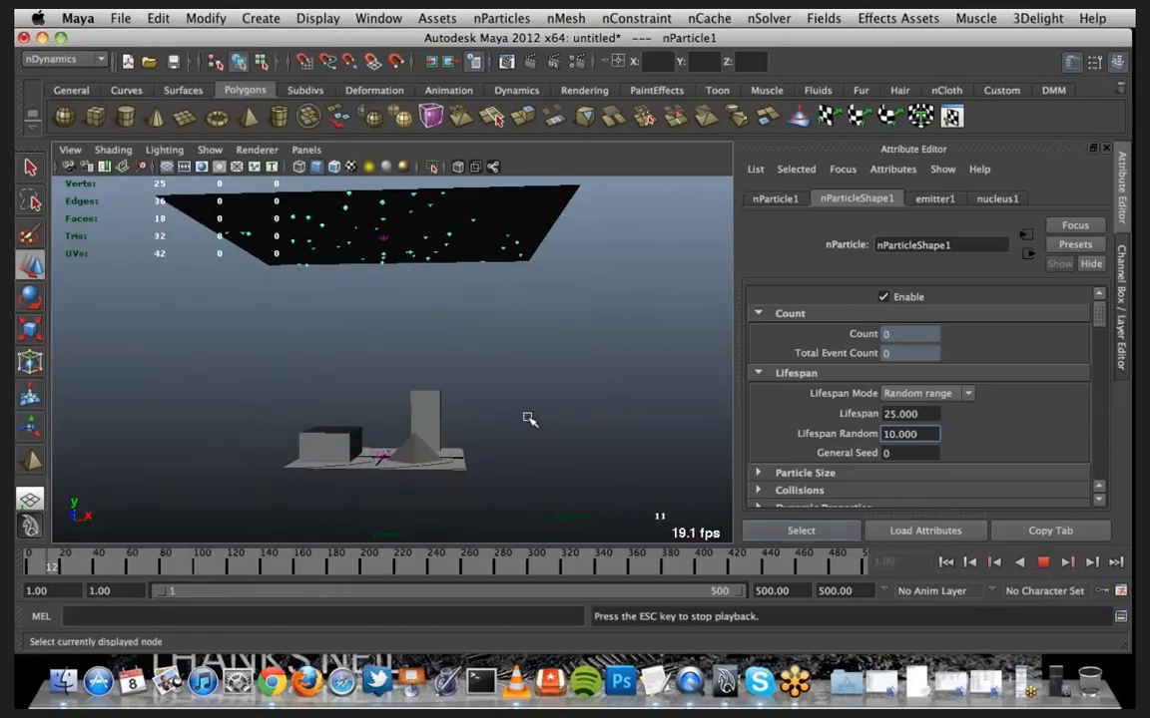
mouse_move(526, 426)
alt+mouse_down()
mouse_move(526, 436)
mouse_move(519, 428)
alt+mouse_up()
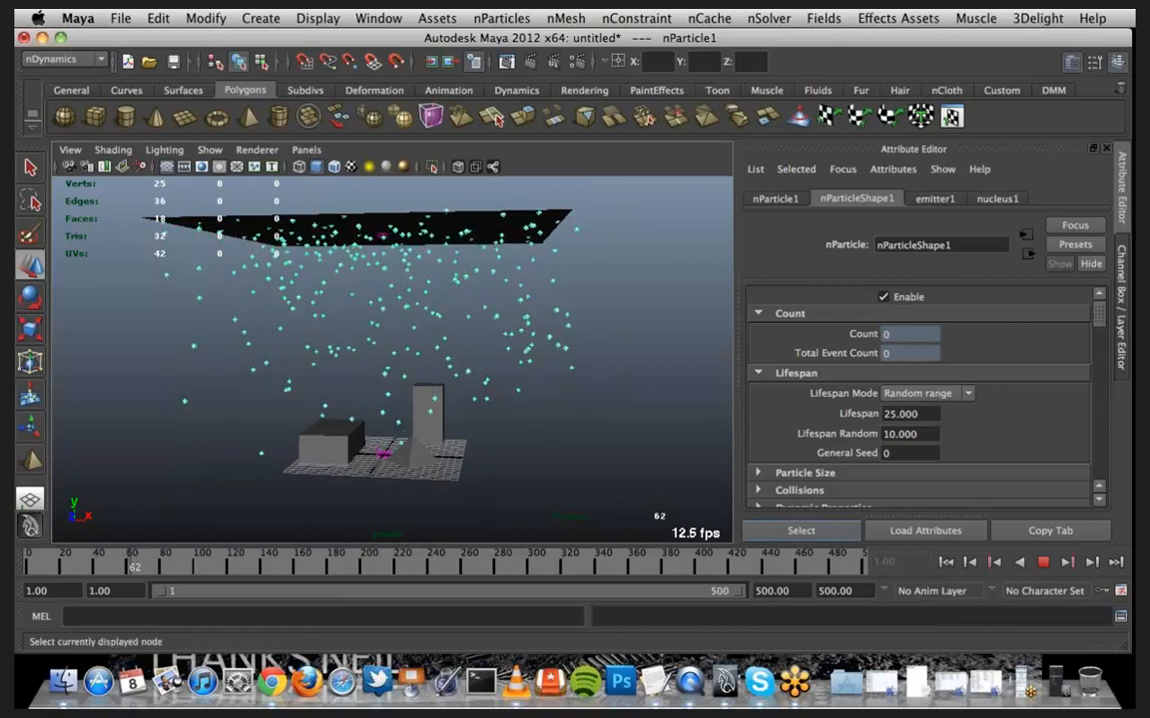
Stop the playback and examine the scattered particles around the blocks from several angles
key(super+Tab)
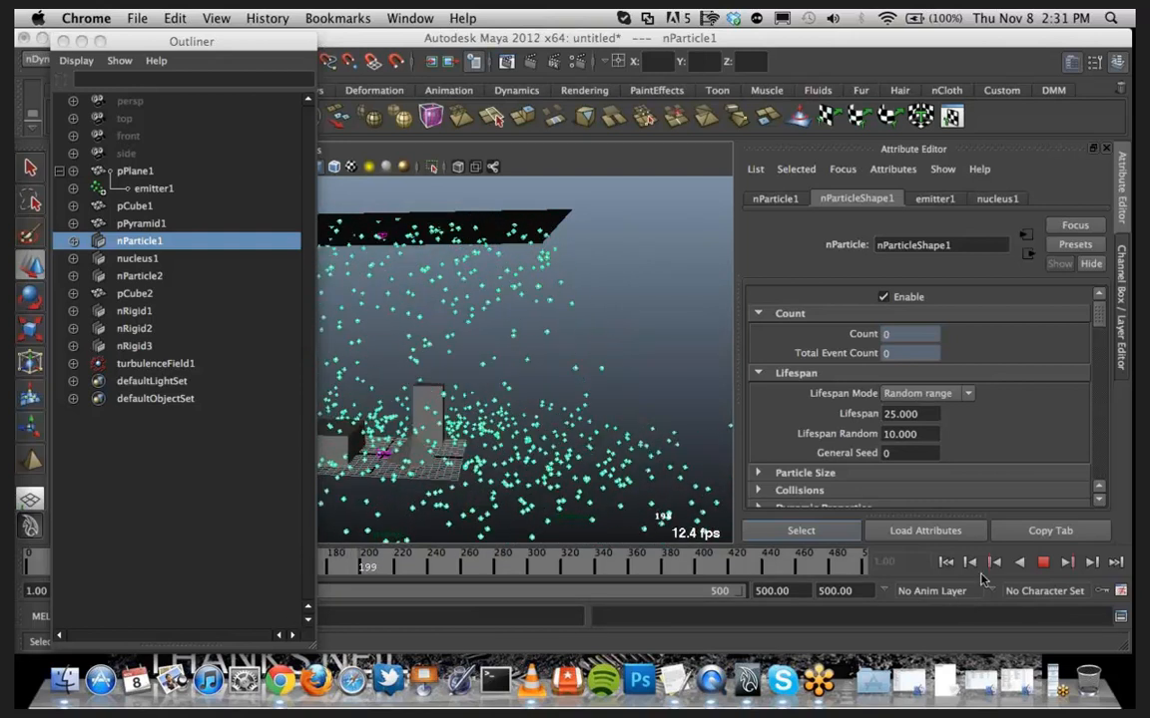
key(Escape)
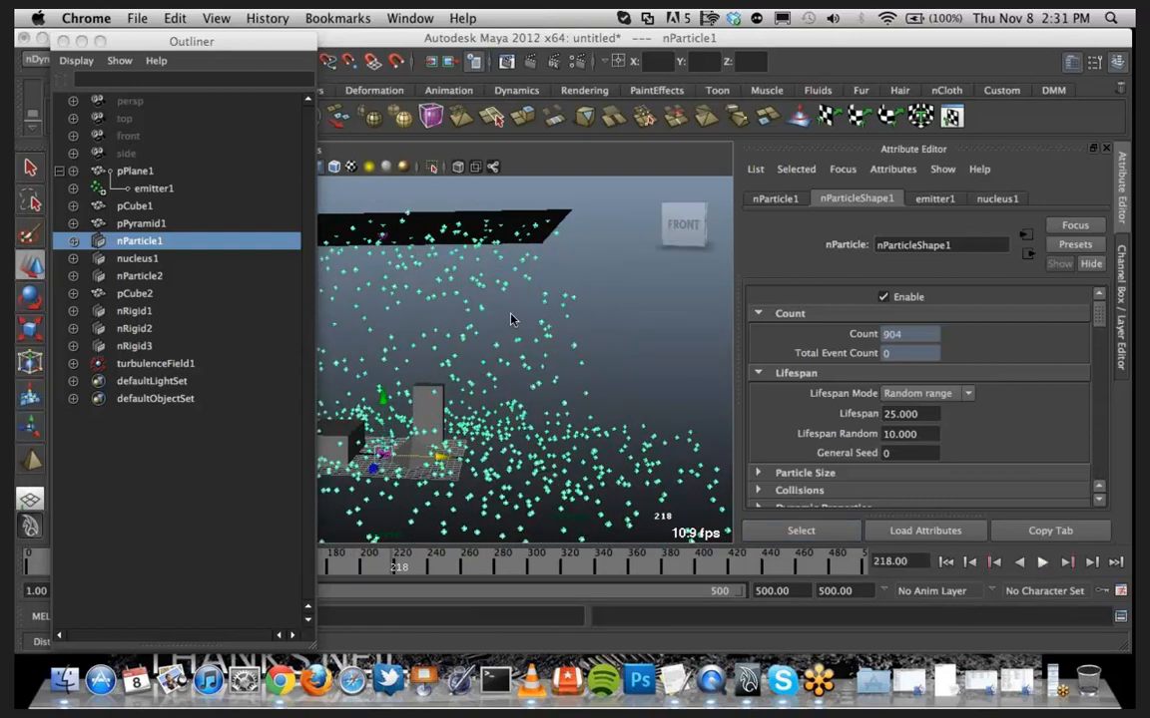
alt+drag(510, 319, 528, 341)
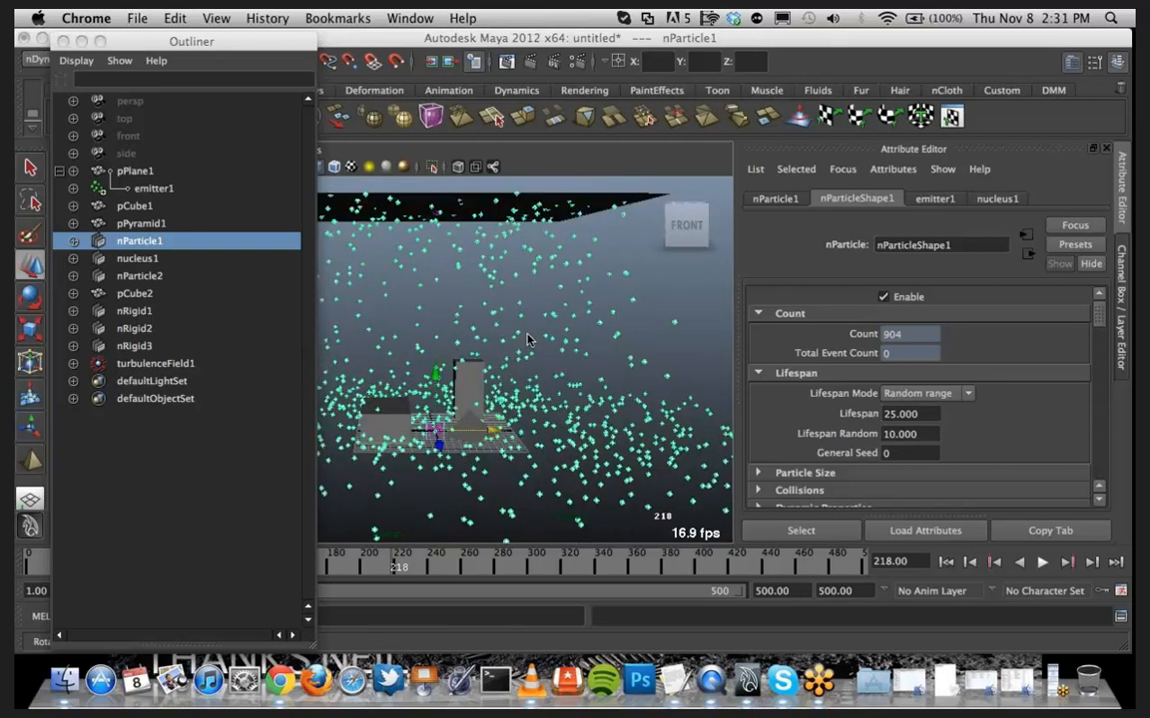
key(w)
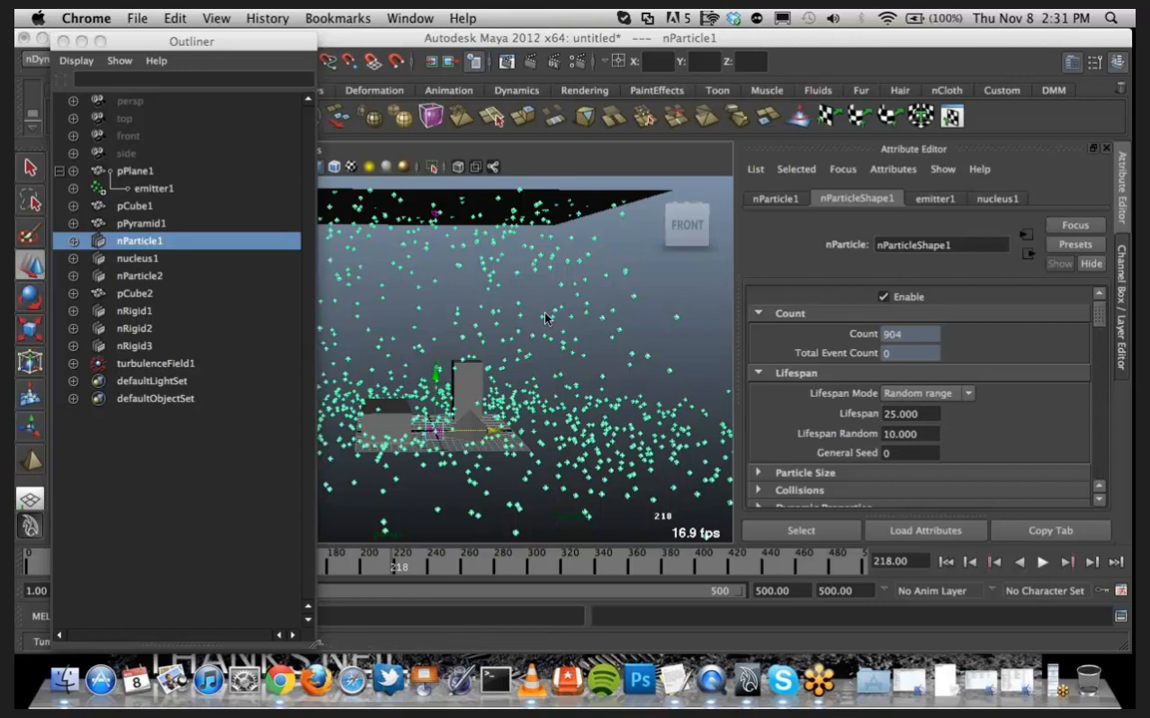
alt+drag(547, 316, 511, 359)
alt+middle_drag(510, 359, 509, 340)
alt+drag(509, 340, 542, 391)
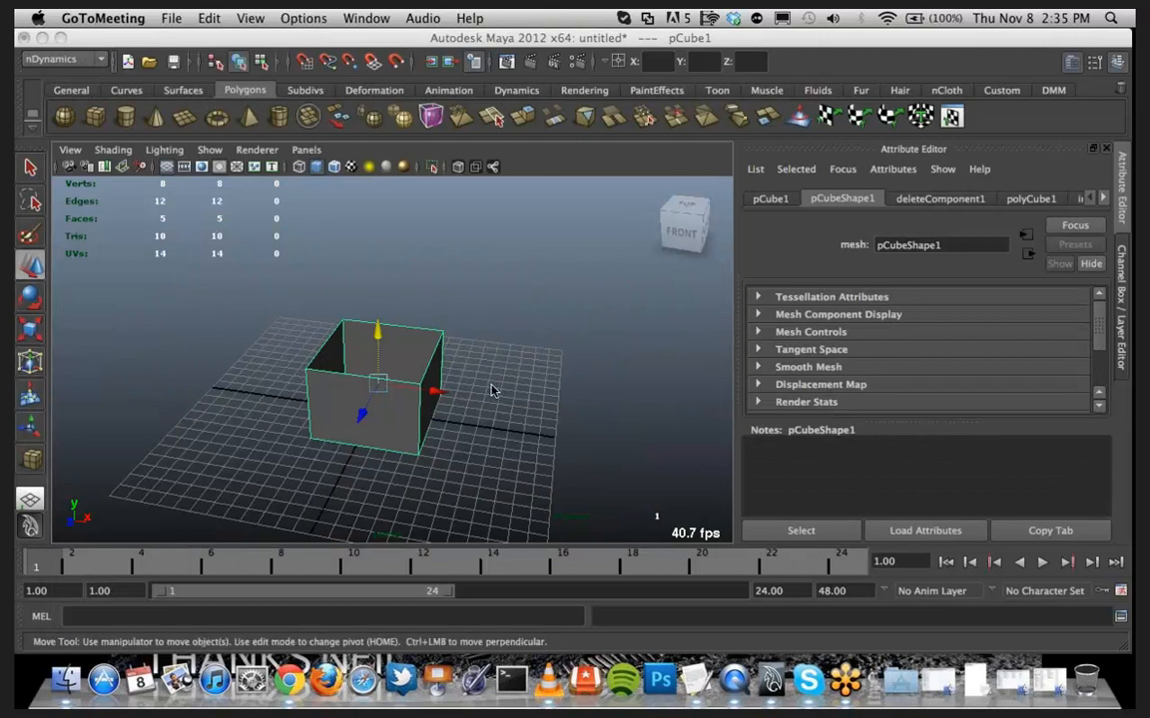
Deselect the open-topped cube, display the scene in wireframe and set the nParticle type to Water
alt+drag(493, 388, 387, 424)
click(578, 333)
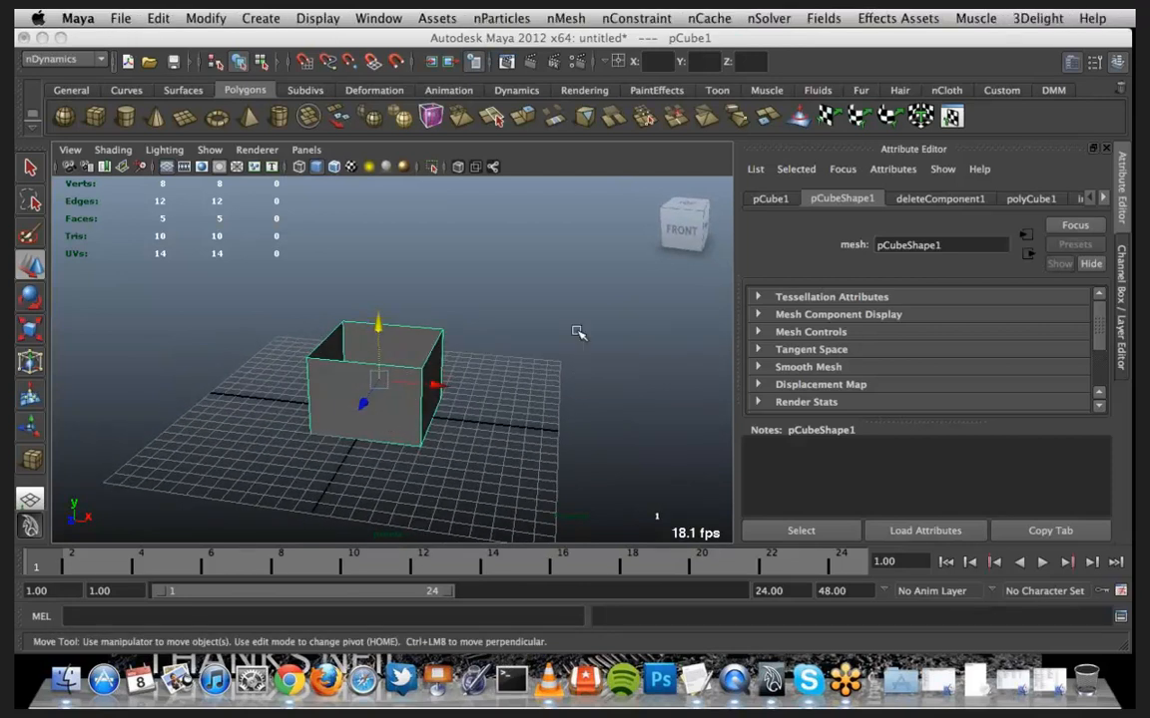
click(454, 394)
mouse_move(454, 394)
alt+mouse_down()
mouse_move(493, 380)
mouse_move(472, 385)
mouse_move(499, 361)
mouse_move(469, 391)
alt+mouse_up()
click(501, 18)
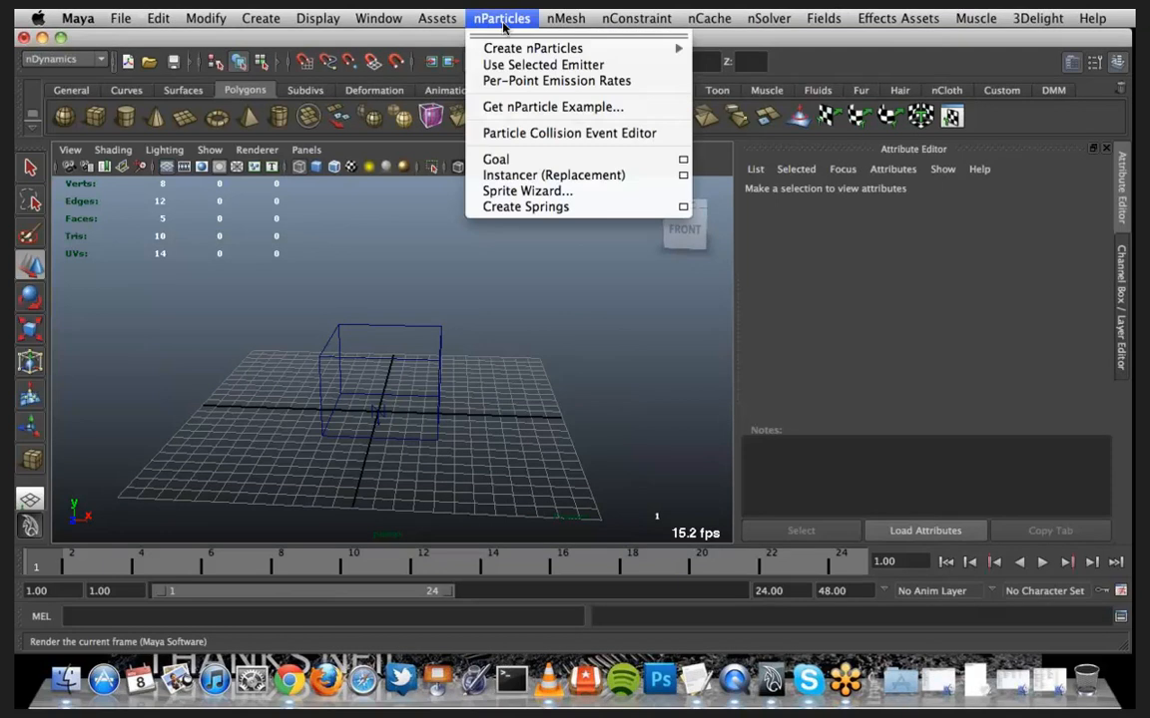
mouse_move(524, 47)
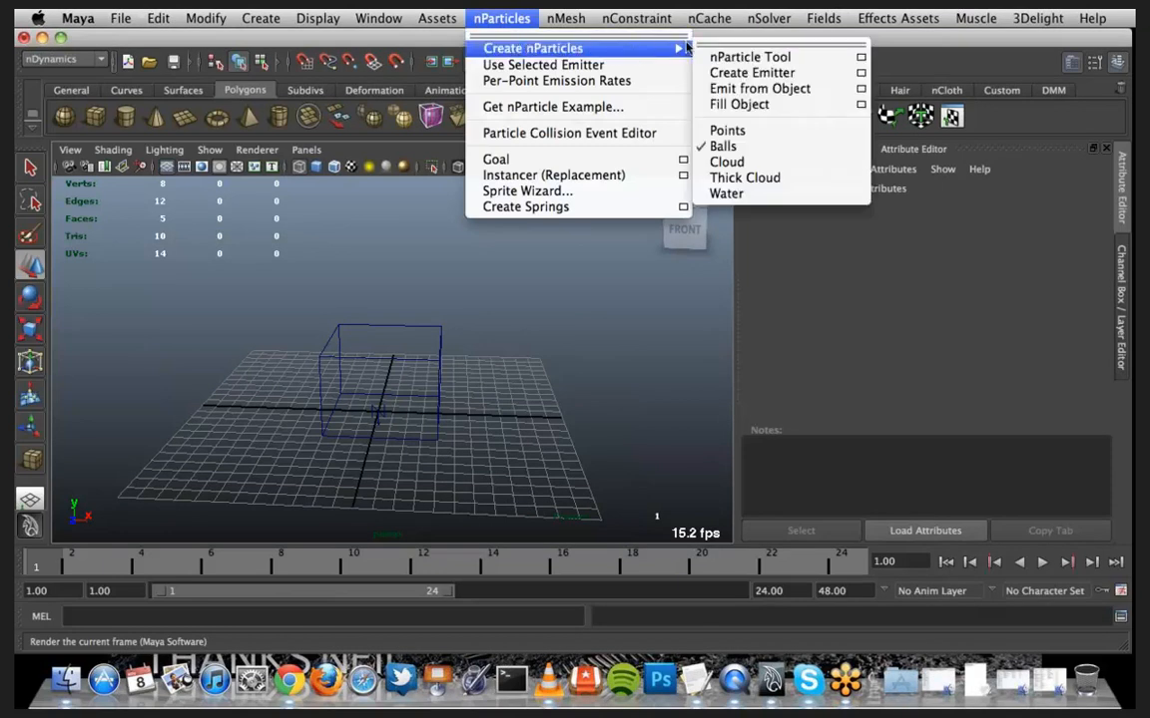
click(756, 195)
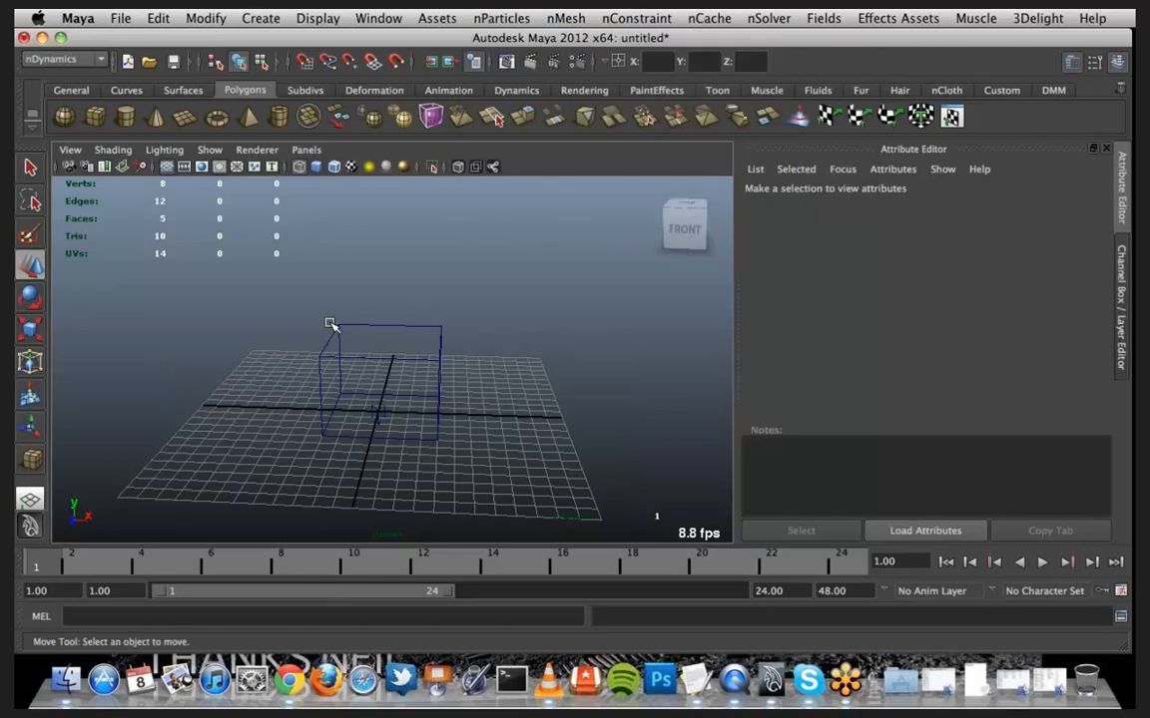
Raise the open-topped cube vertically so that it floats above the grid
click(458, 346)
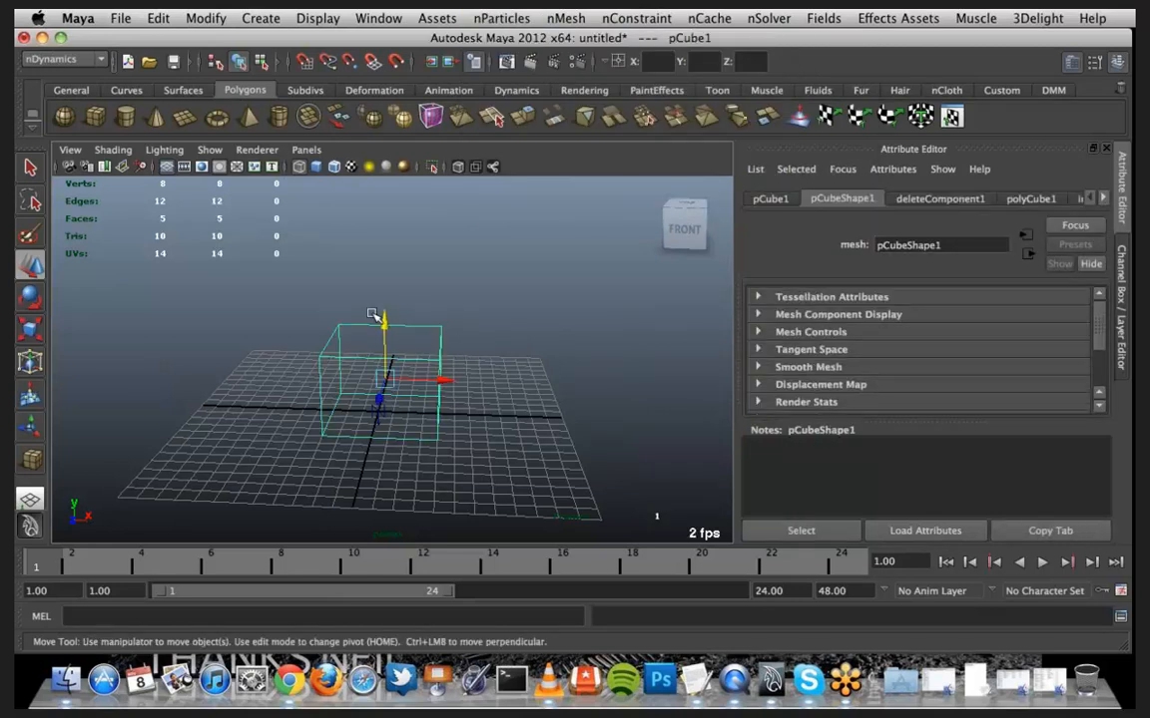
drag(384, 326, 385, 214)
alt+drag(415, 281, 434, 297)
Fill the raised cube with Water nParticles using Fill Object
click(501, 18)
mouse_move(633, 56)
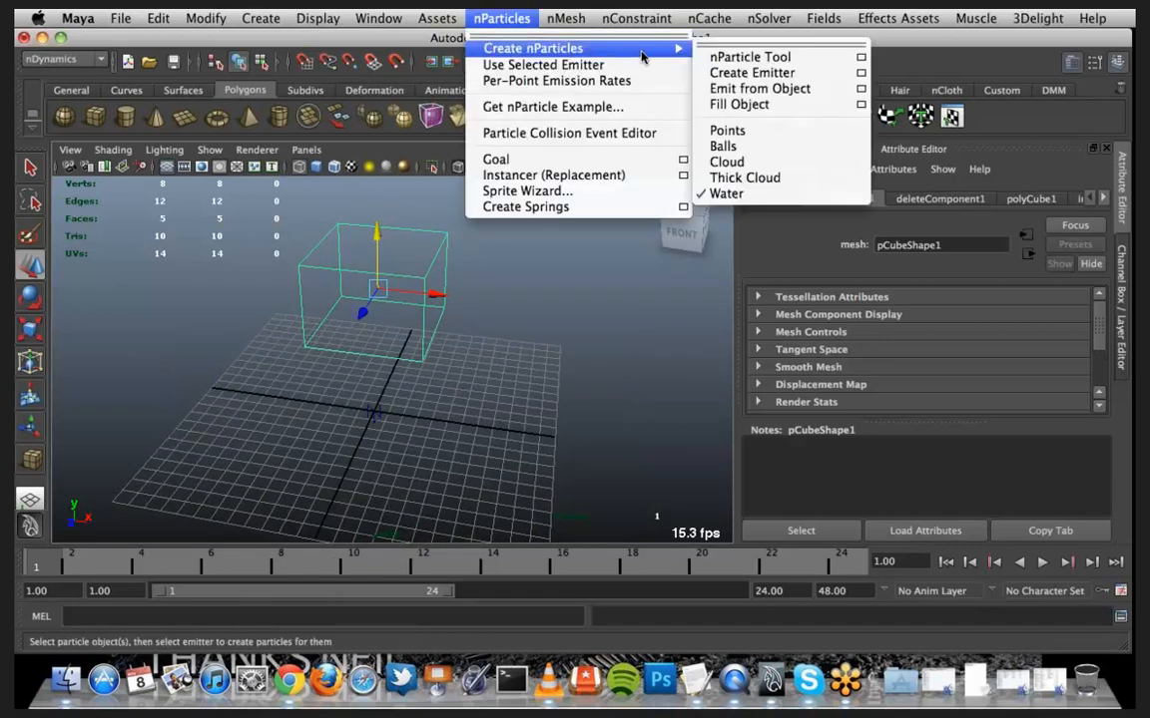
click(757, 106)
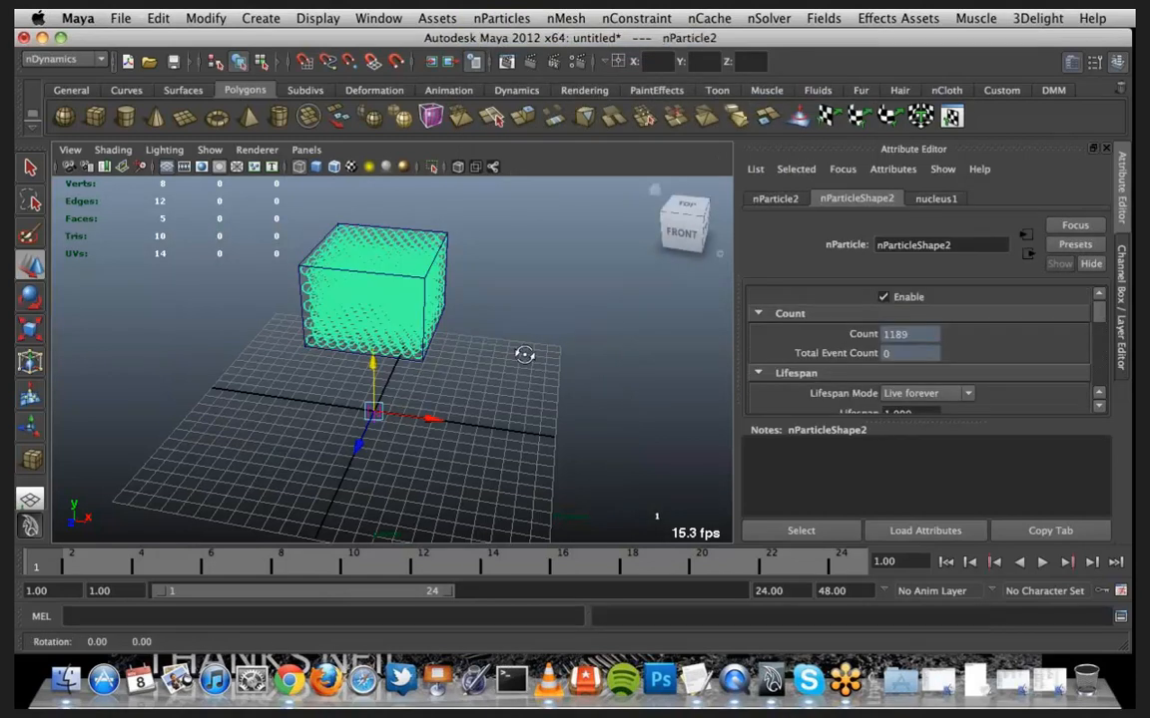
mouse_move(514, 337)
alt+mouse_down()
mouse_move(531, 341)
mouse_move(539, 320)
mouse_move(503, 337)
alt+mouse_up()
Set the playback end time to 500 and test-play the falling particles, returning to the first frame
click(781, 591)
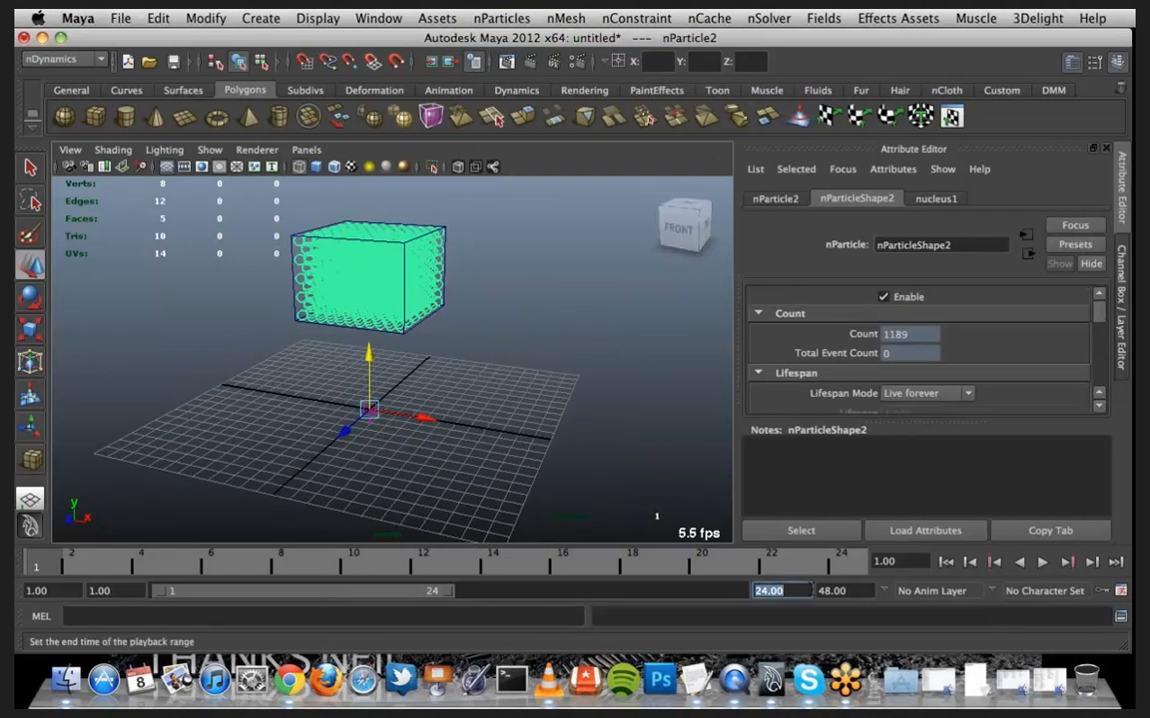
key(Return)
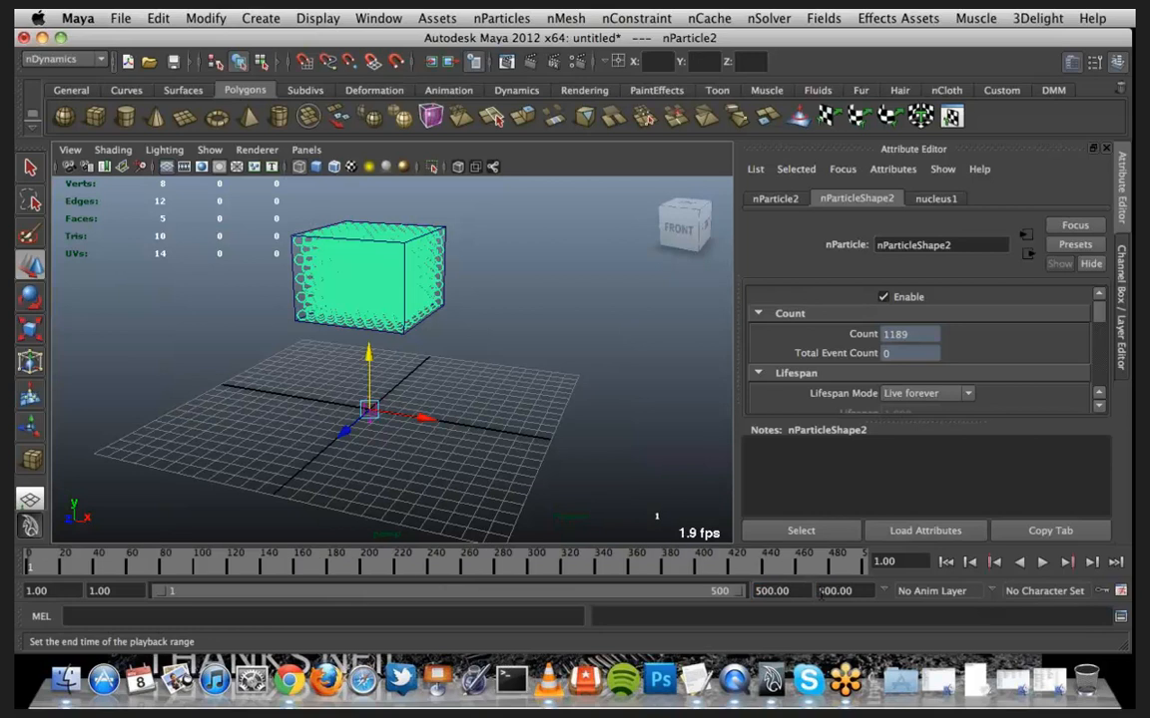
click(1041, 561)
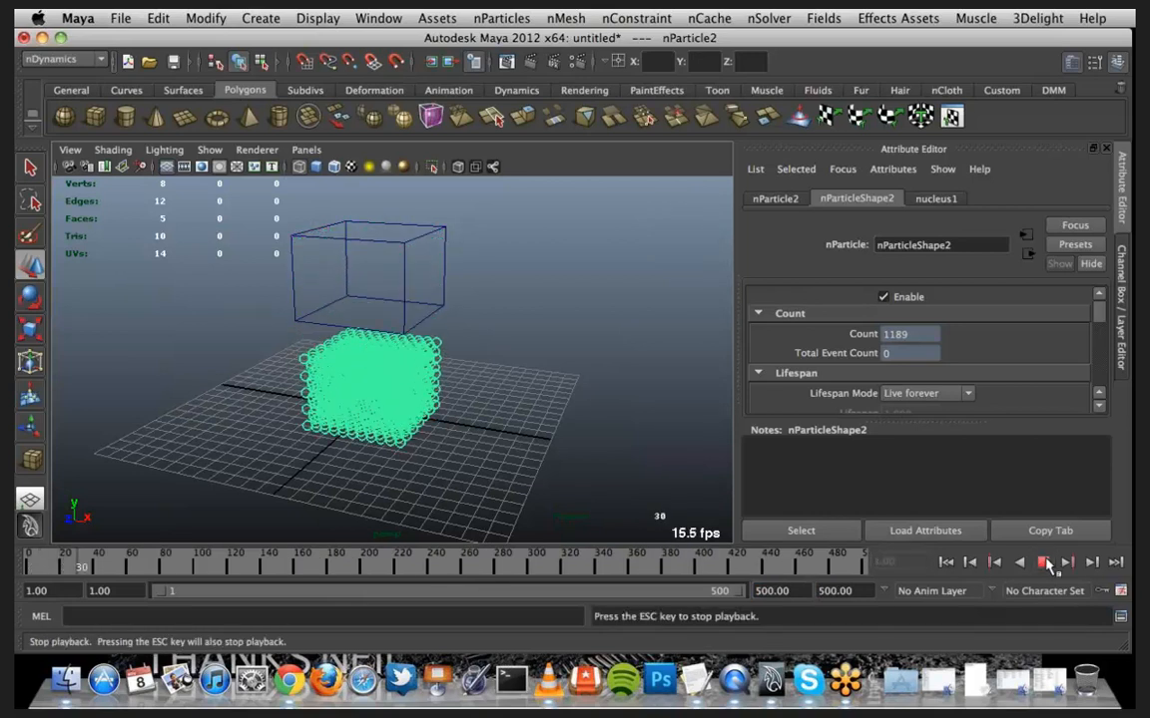
click(1044, 562)
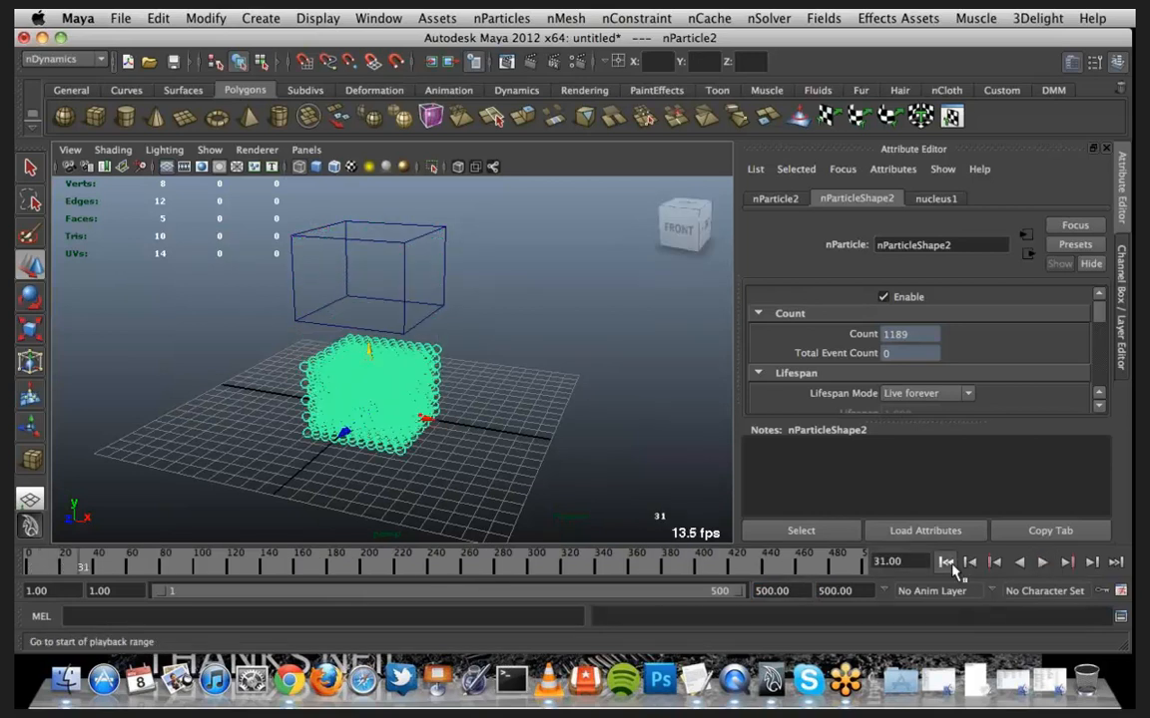
click(946, 562)
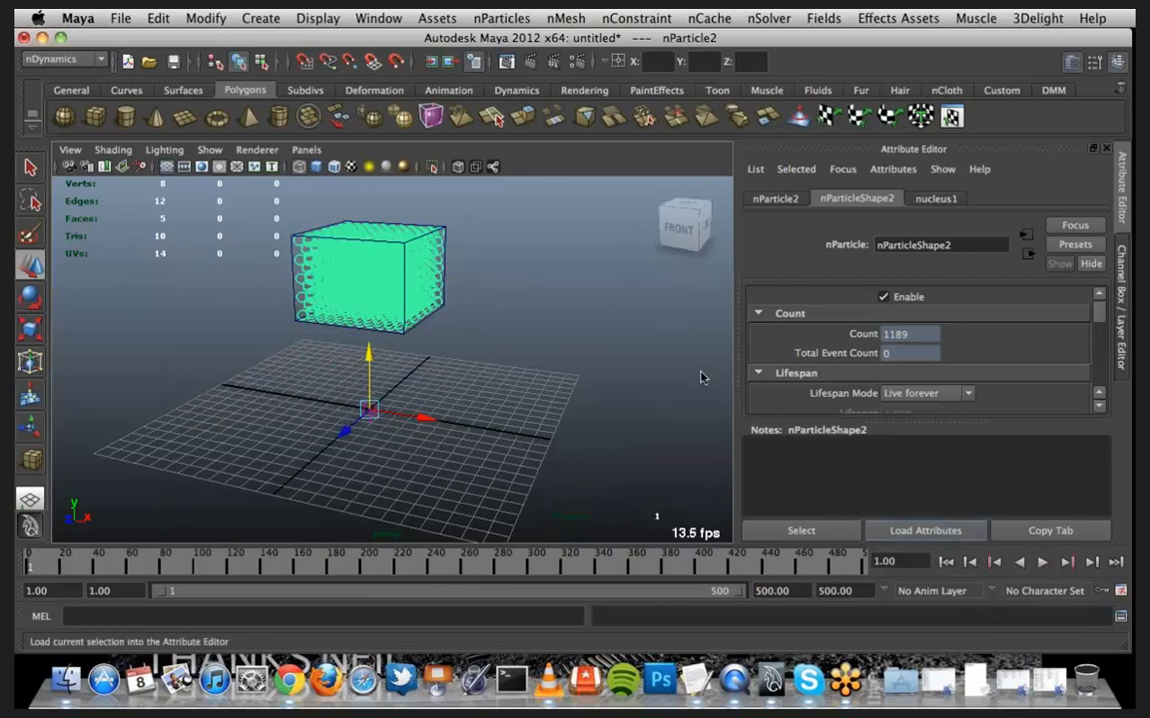
Make the open-topped cube a passive collider for the particles
click(291, 240)
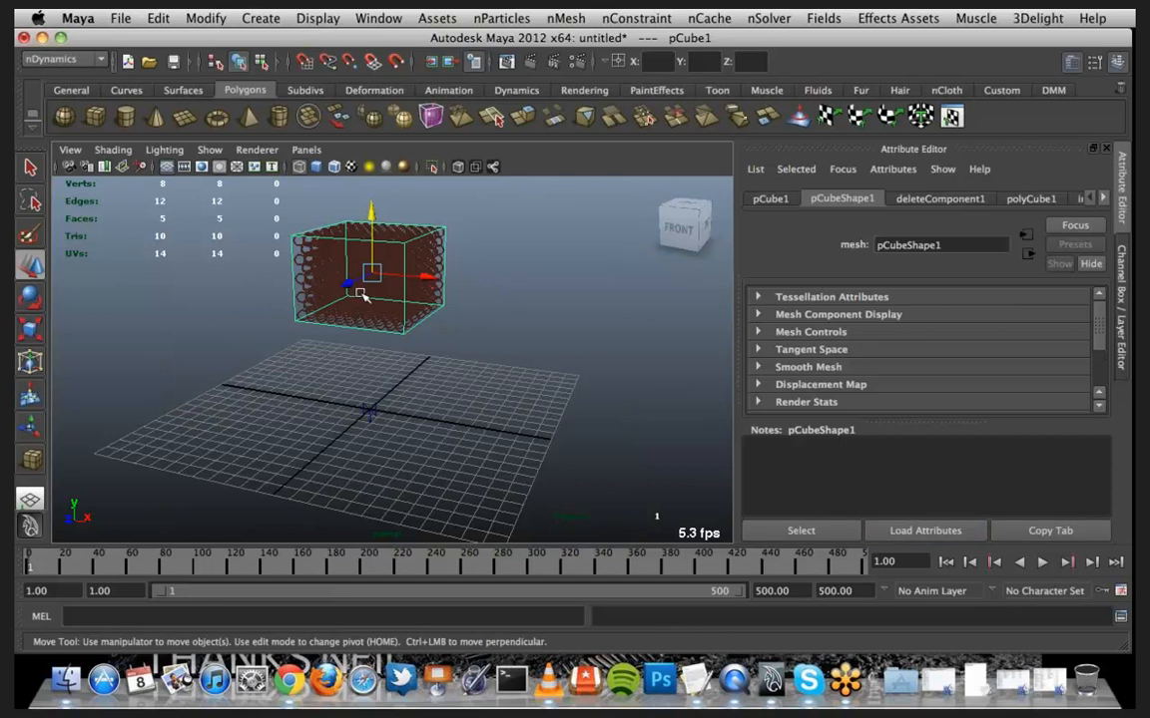
click(578, 20)
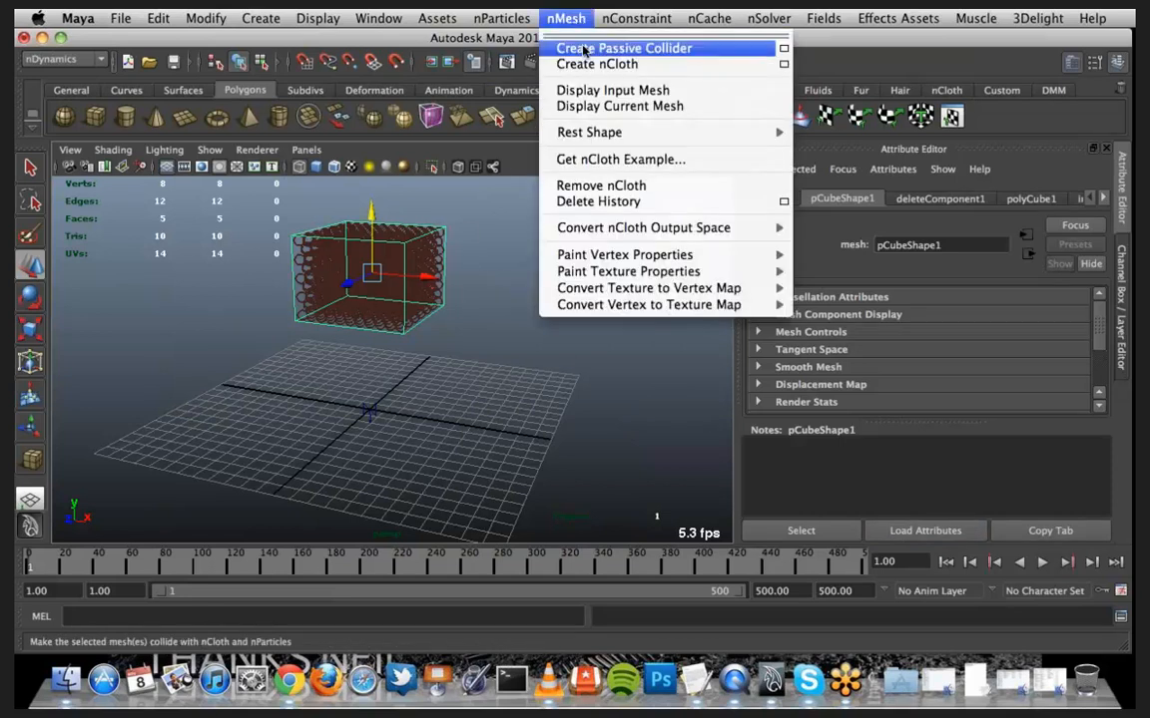
click(586, 50)
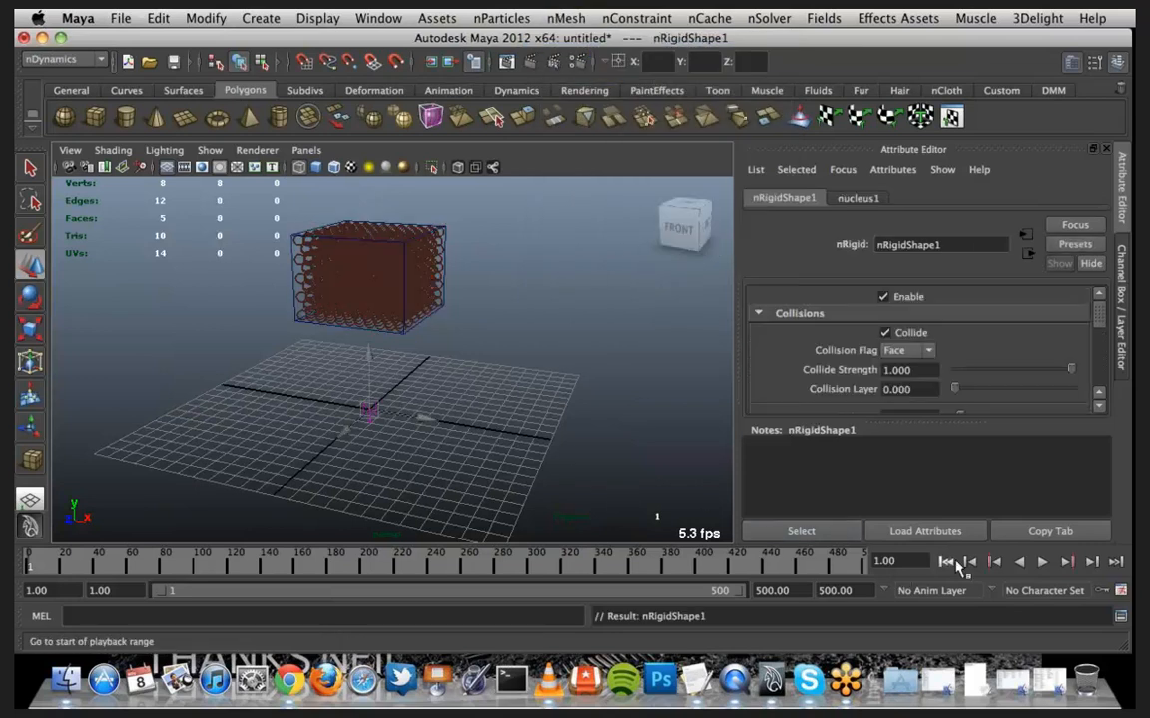
Play the simulation, examine the particles settling inside the cube up close, and return to the first frame
click(1043, 564)
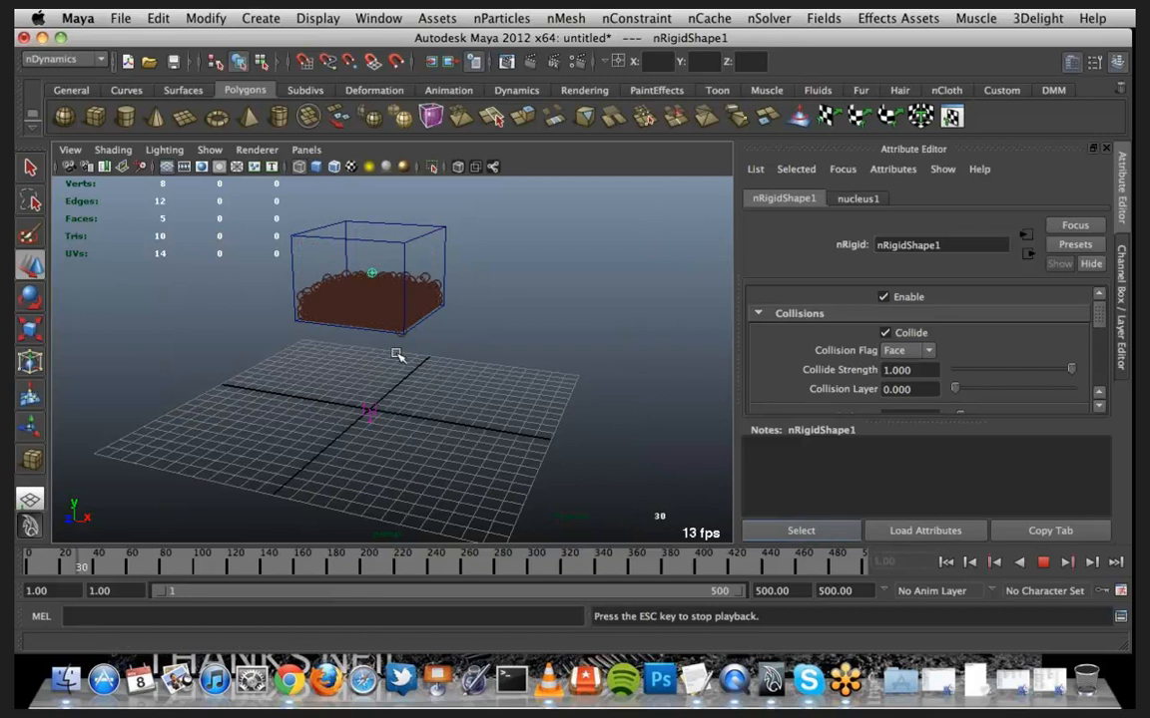
alt+drag(387, 355, 418, 395)
scroll(406, 369, up, 2)
alt+right_drag(418, 395, 416, 398)
alt+middle_drag(416, 398, 434, 389)
alt+drag(434, 389, 449, 436)
alt+middle_drag(449, 436, 456, 469)
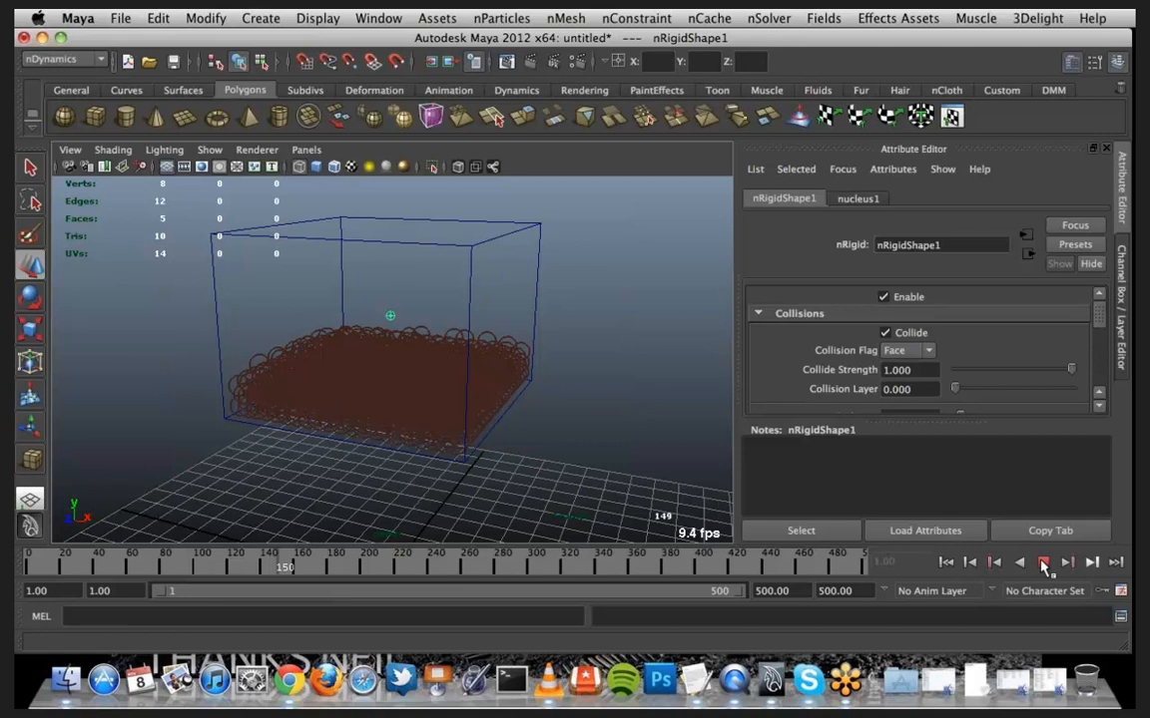
click(946, 563)
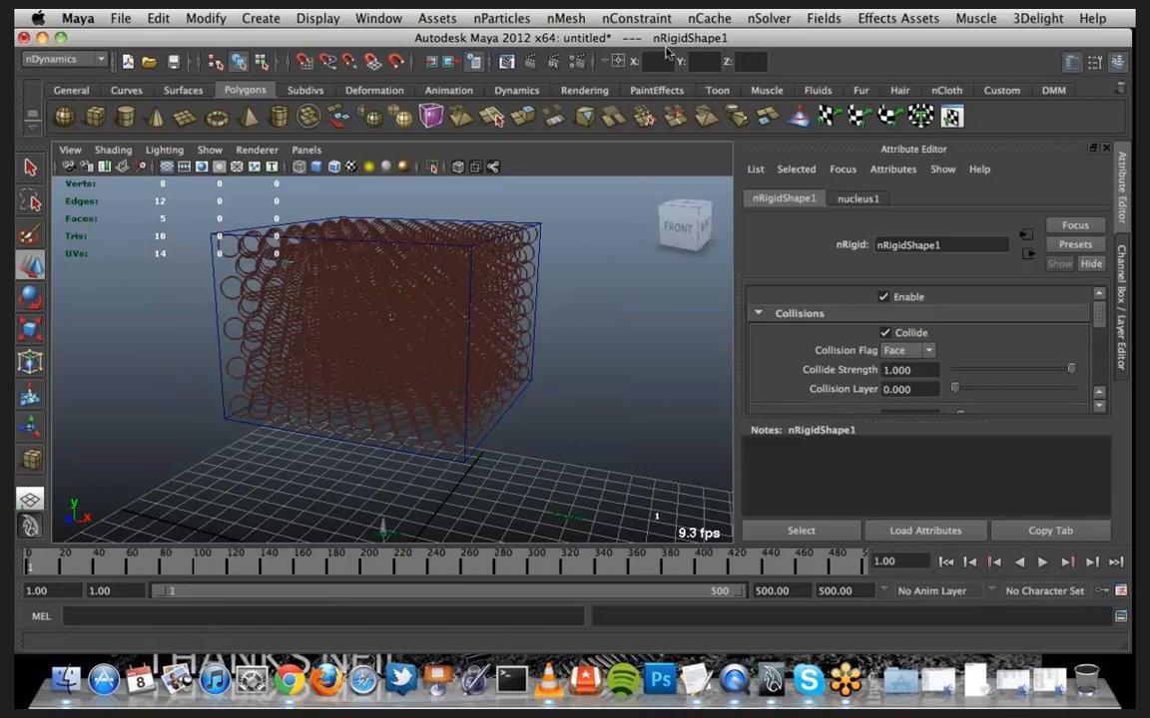
Play the simulation to about frame 105 and set the water particles' initial state from the current frame
click(1042, 563)
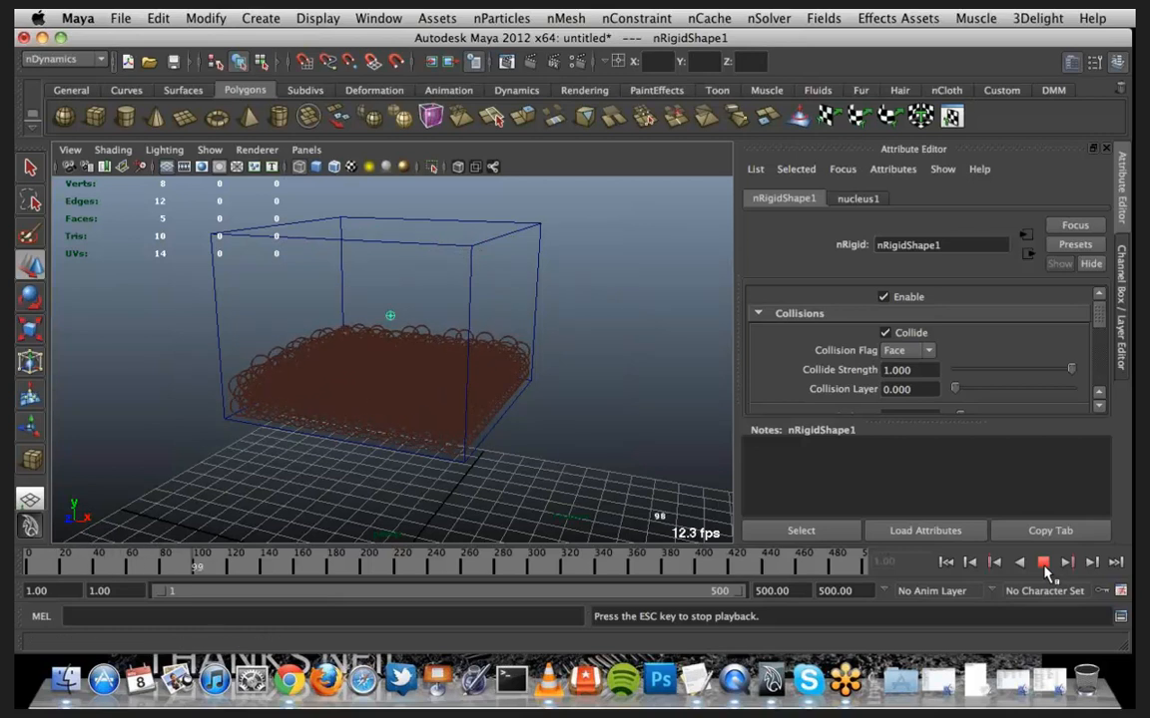
click(1043, 564)
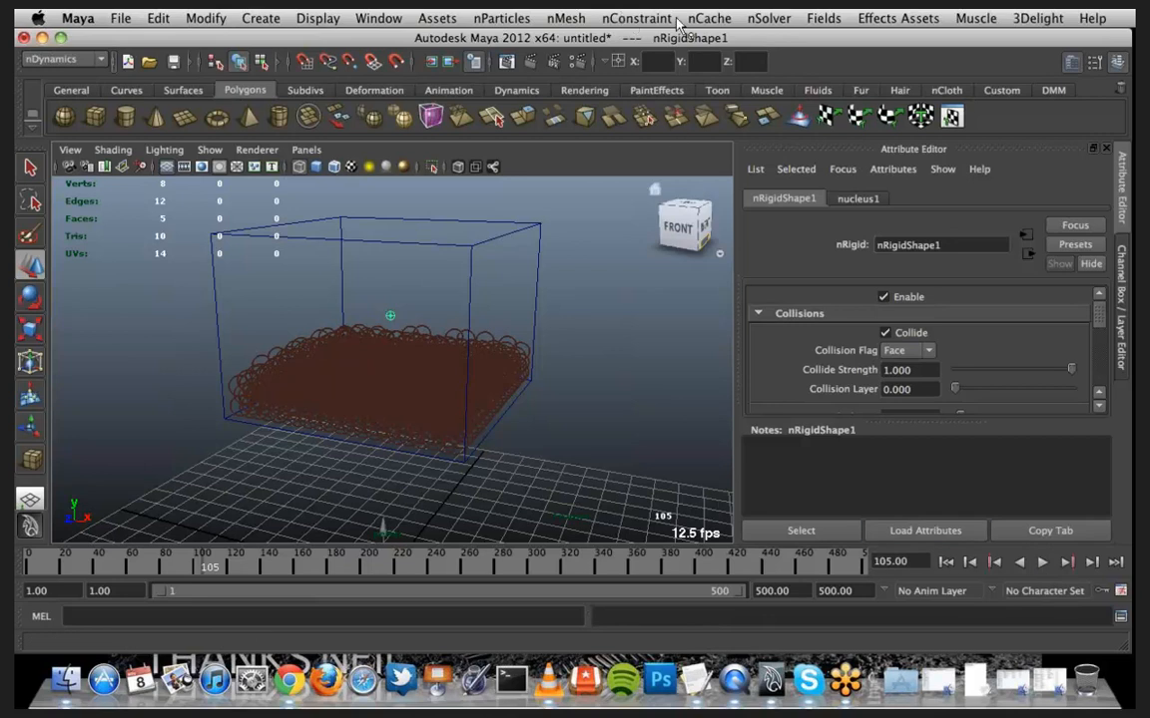
click(709, 18)
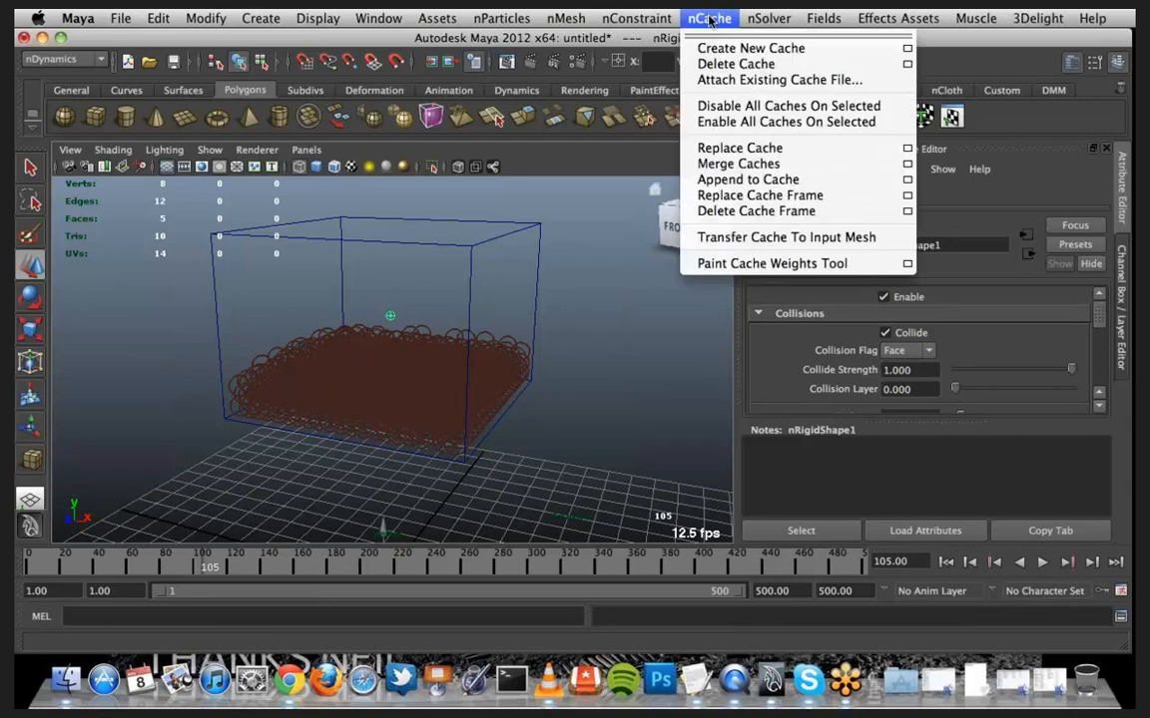
mouse_move(754, 13)
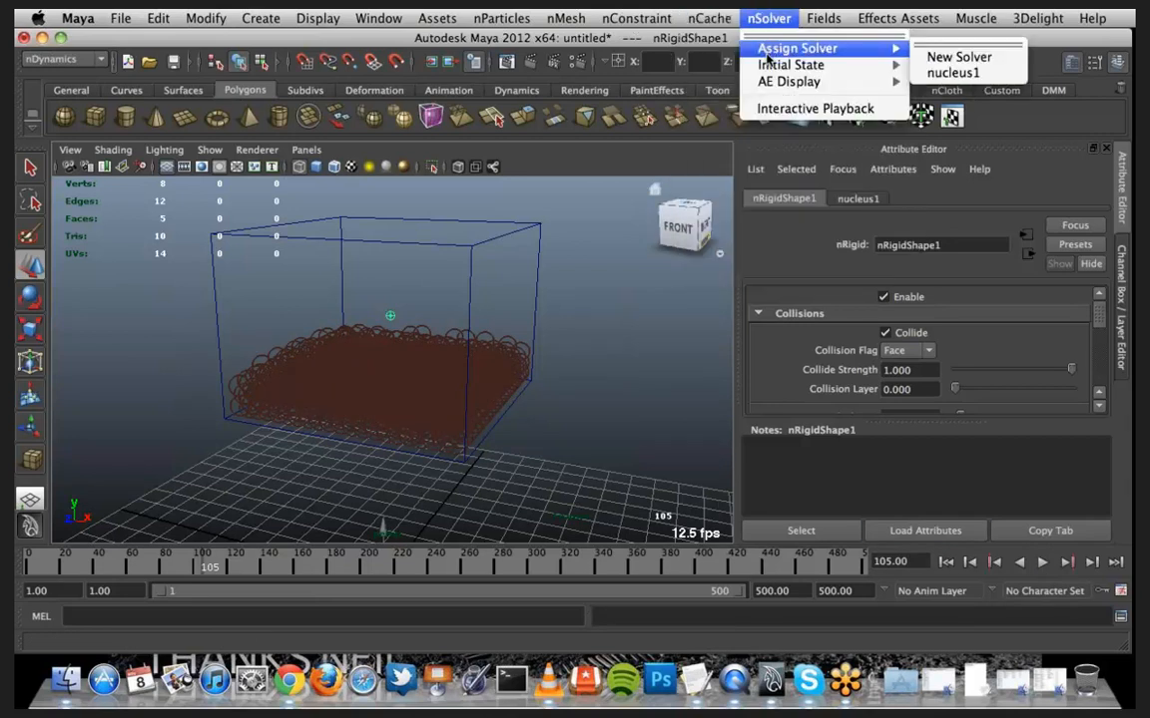
mouse_move(767, 66)
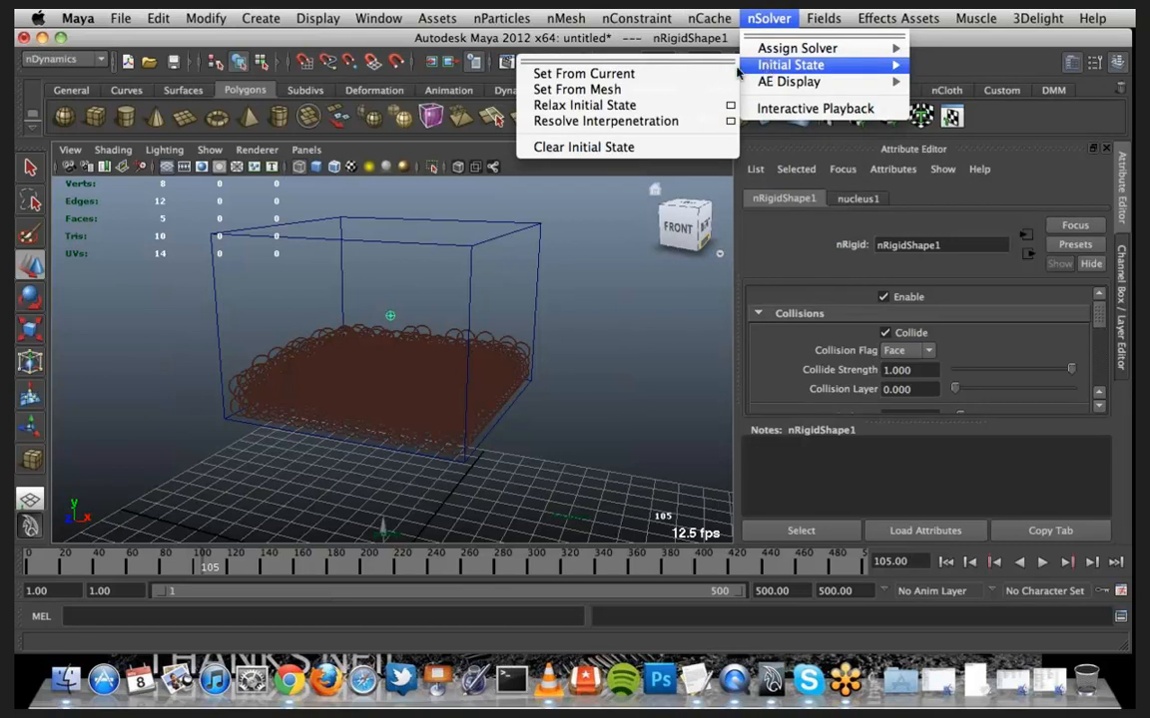
click(603, 73)
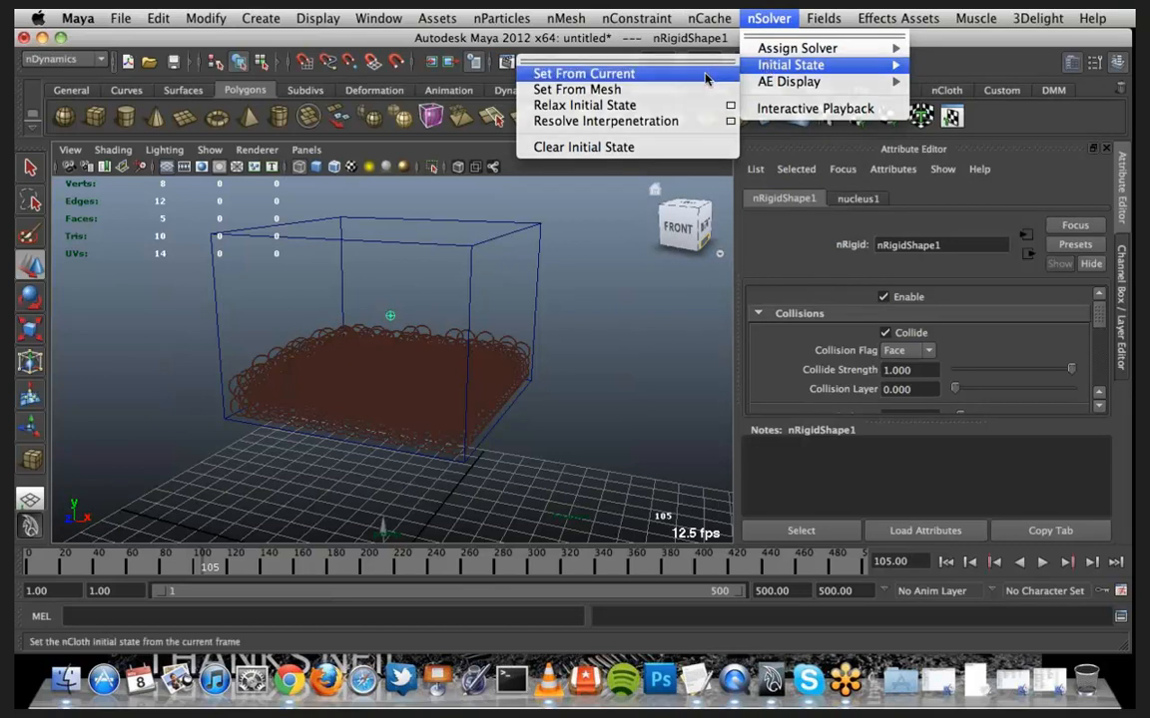
click(396, 383)
click(768, 17)
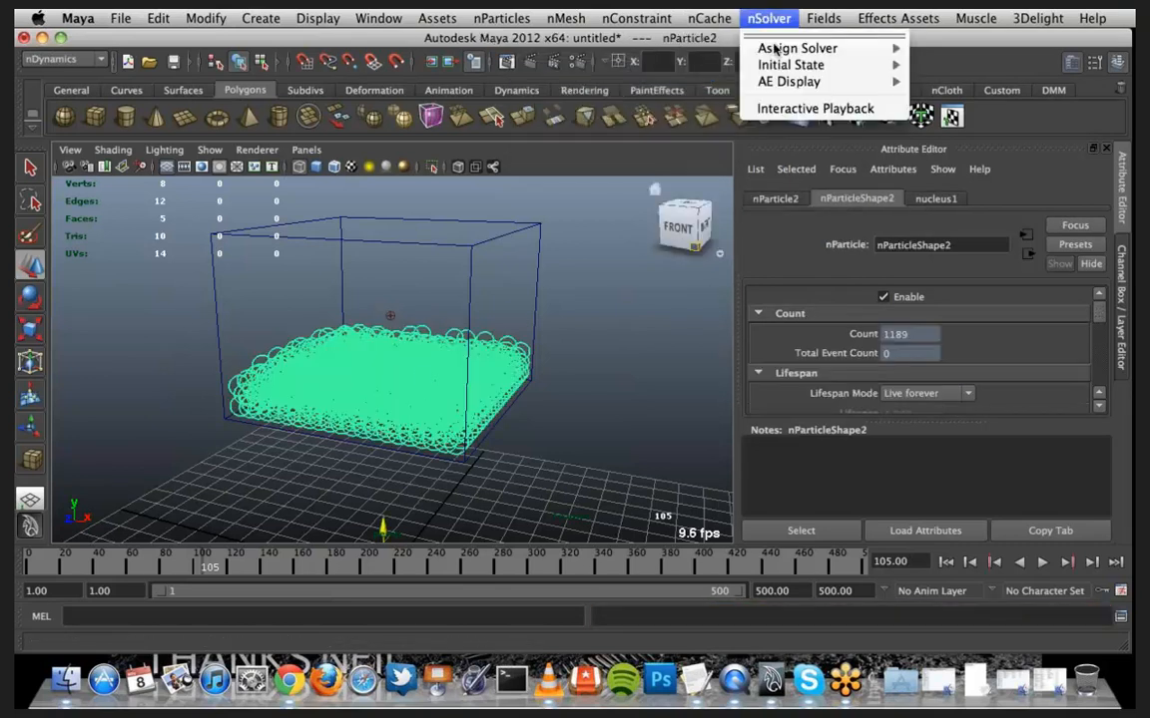
mouse_move(784, 65)
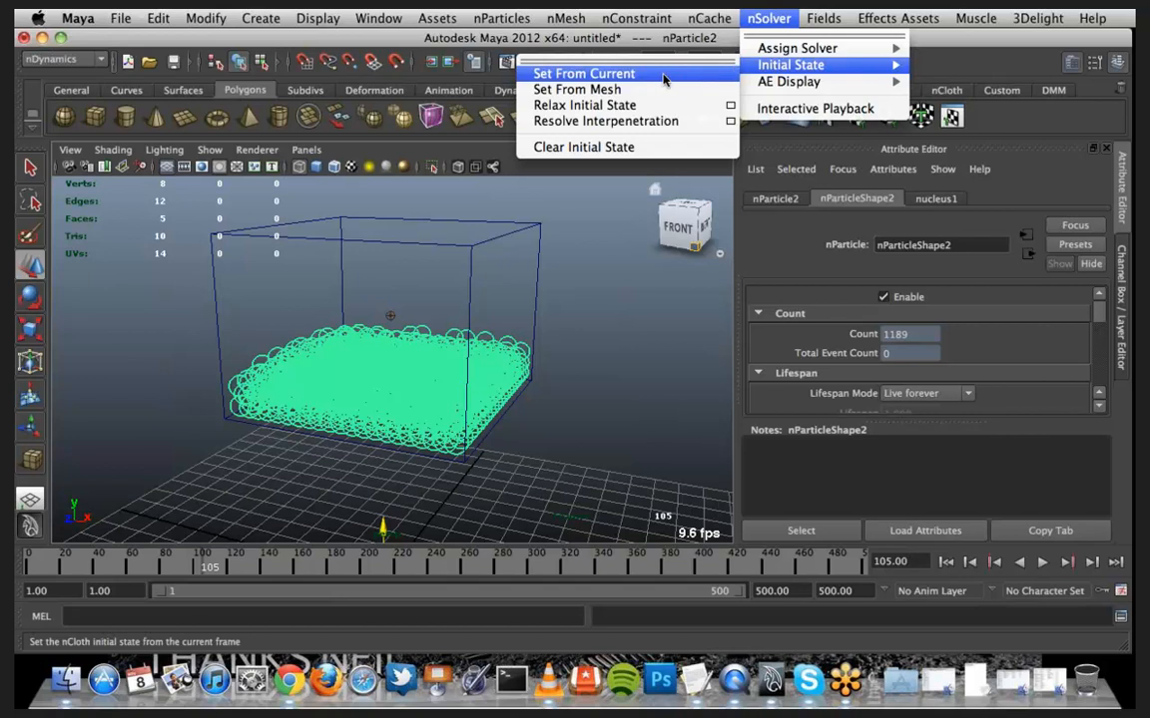
click(665, 75)
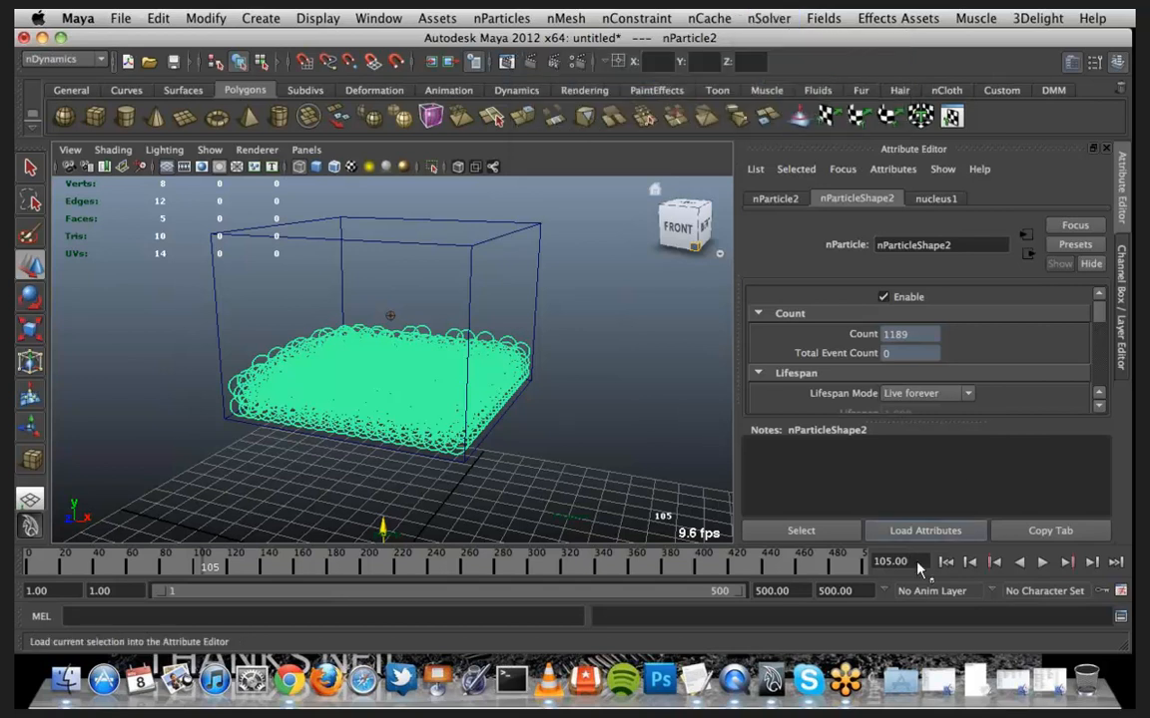
Play the simulation briefly from the first frame to check the particles' new initial state
click(945, 561)
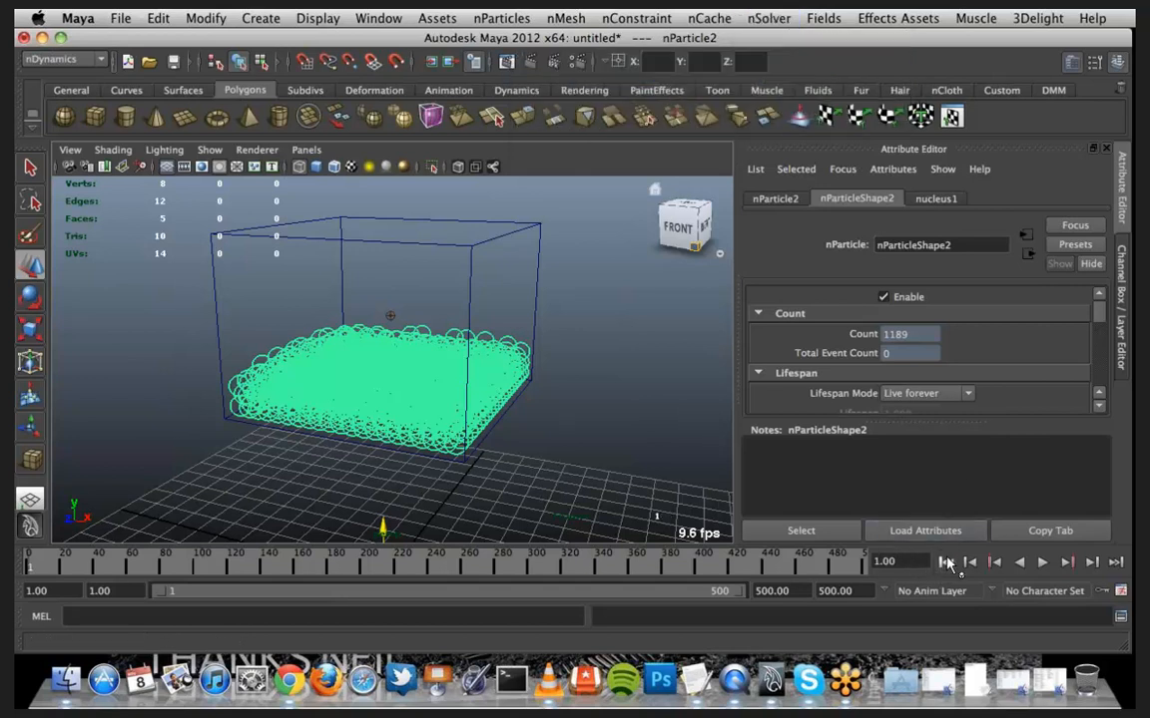
click(1042, 563)
click(1042, 563)
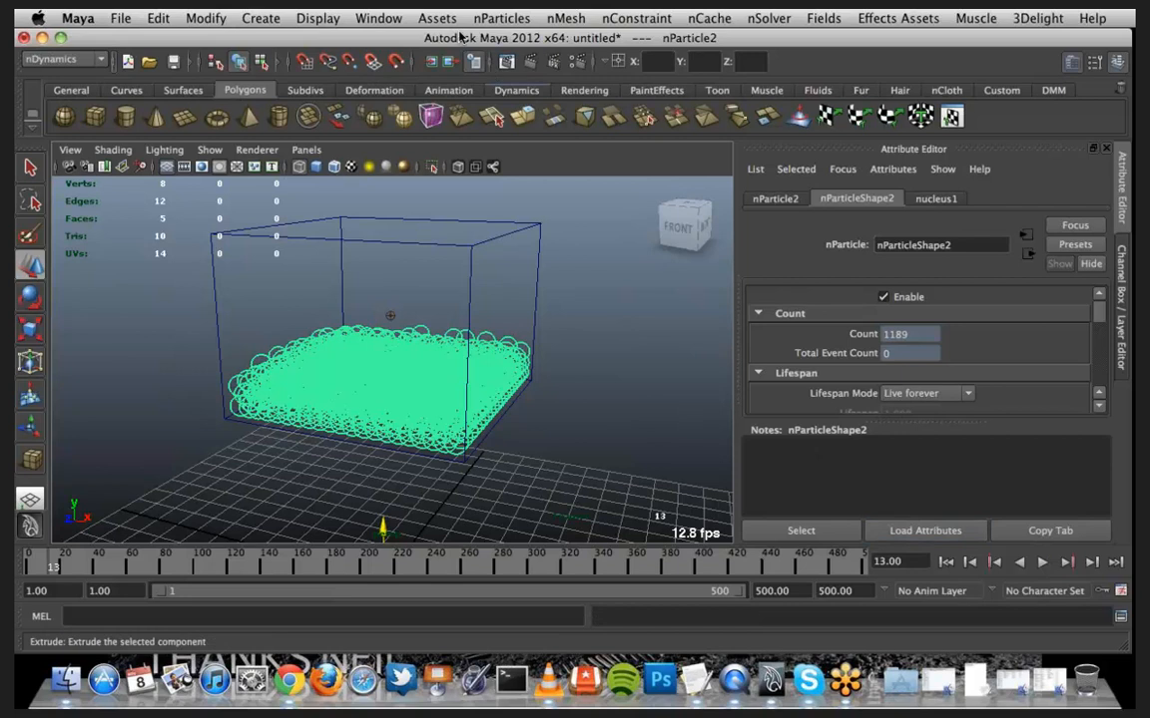
Create a new Lambert material in the Hypershade
click(360, 20)
mouse_move(369, 65)
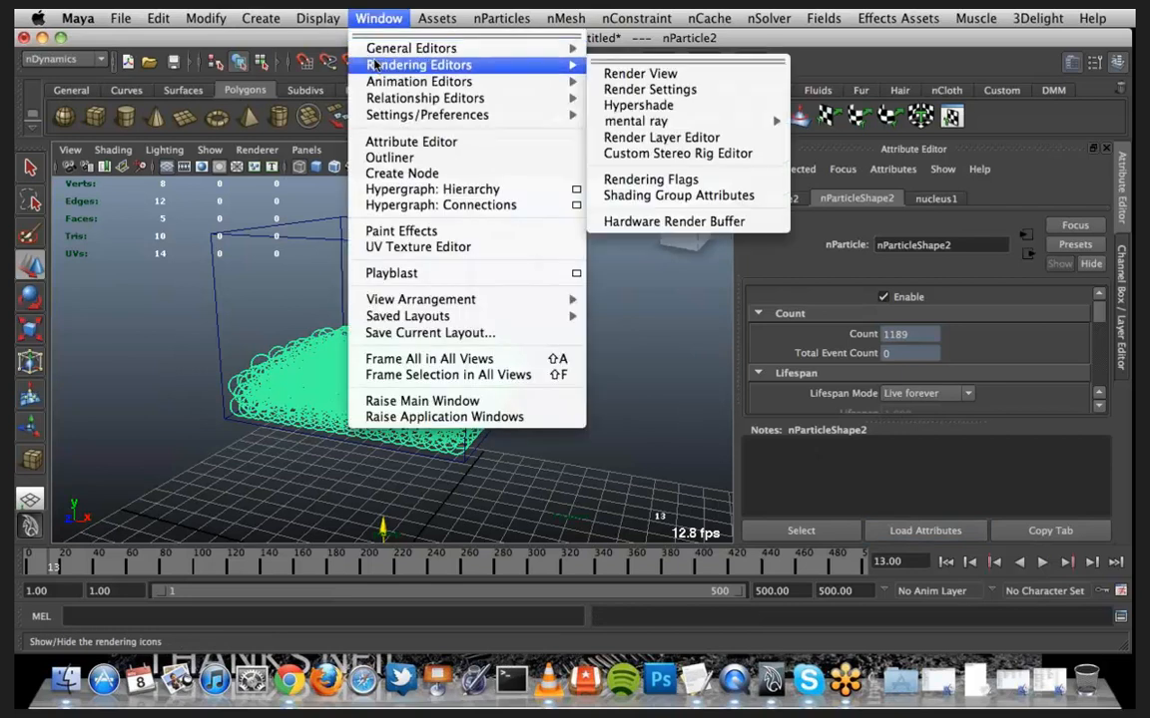
click(635, 106)
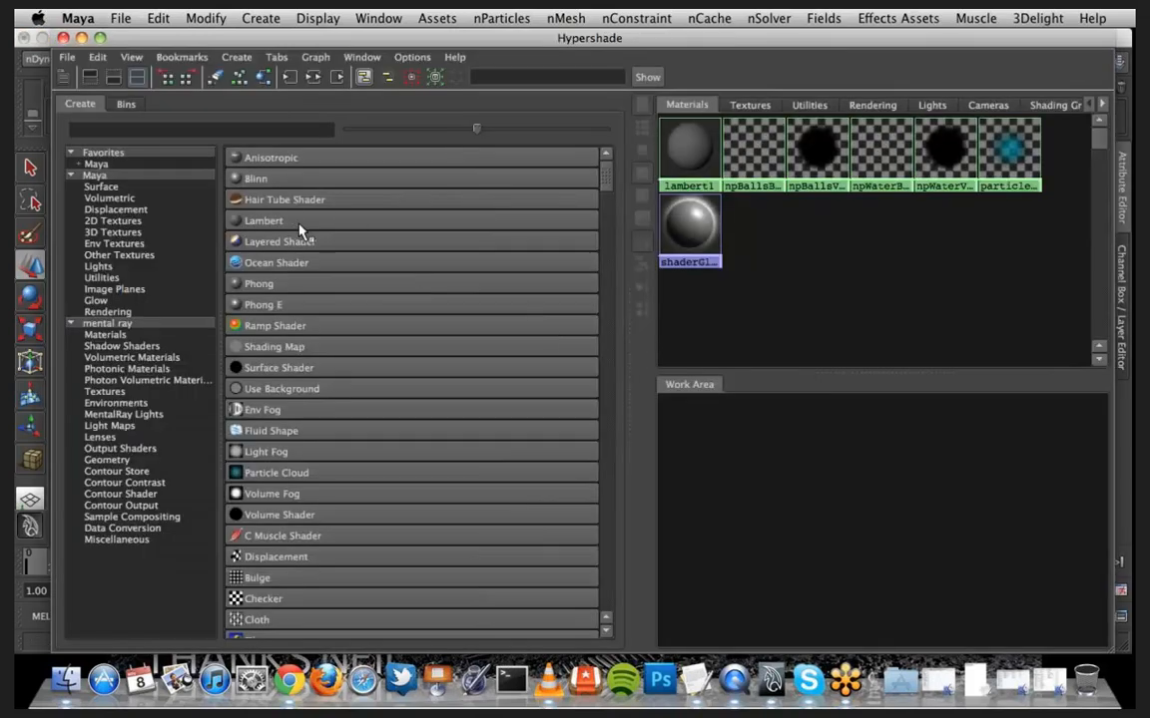
click(300, 224)
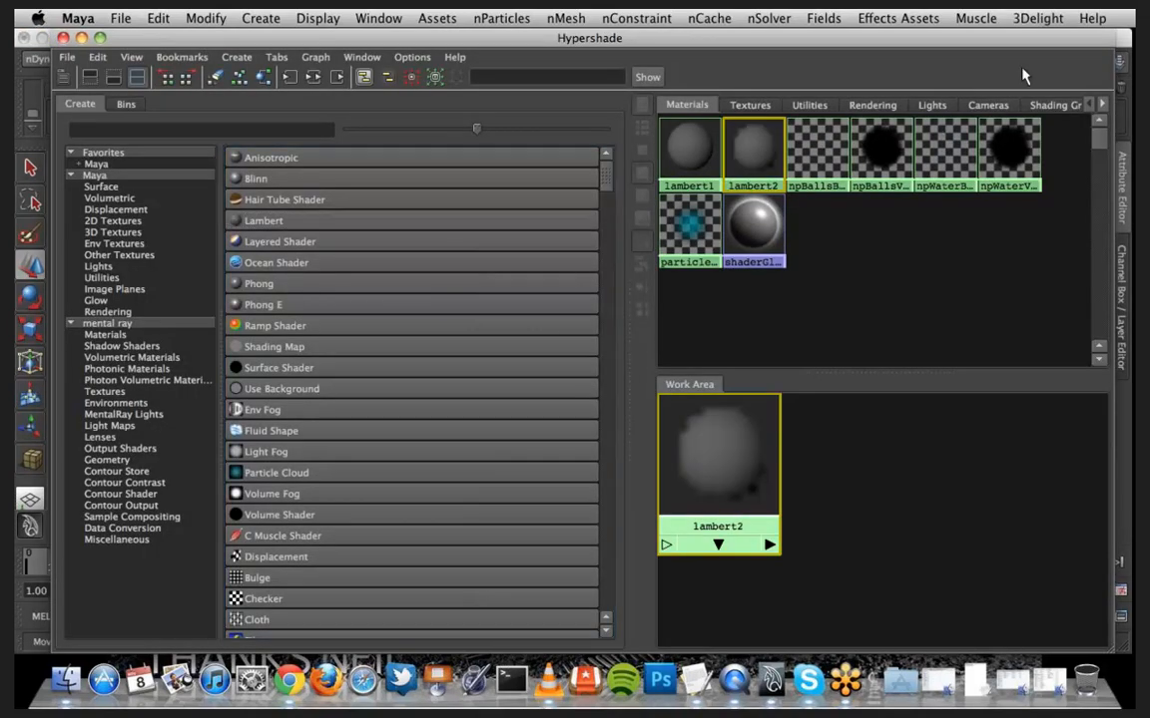
Make the new Lambert material partly transparent and set its color to a darker gray
drag(1012, 40, 558, 149)
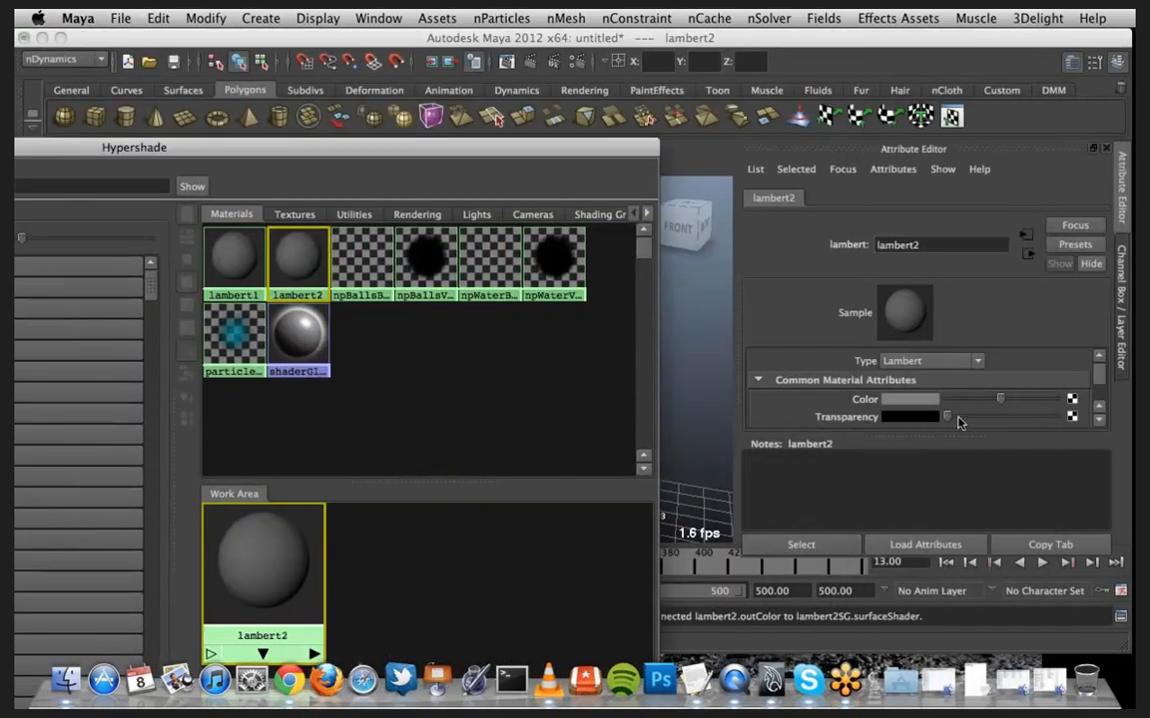
drag(945, 417, 975, 417)
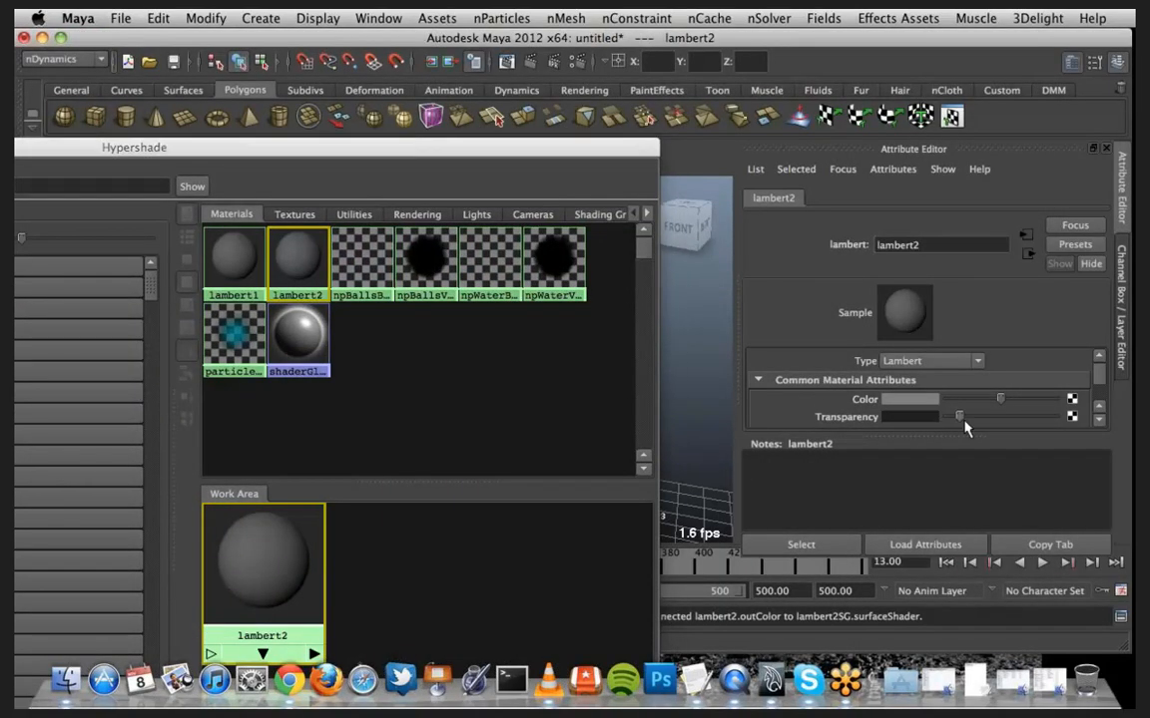
click(908, 401)
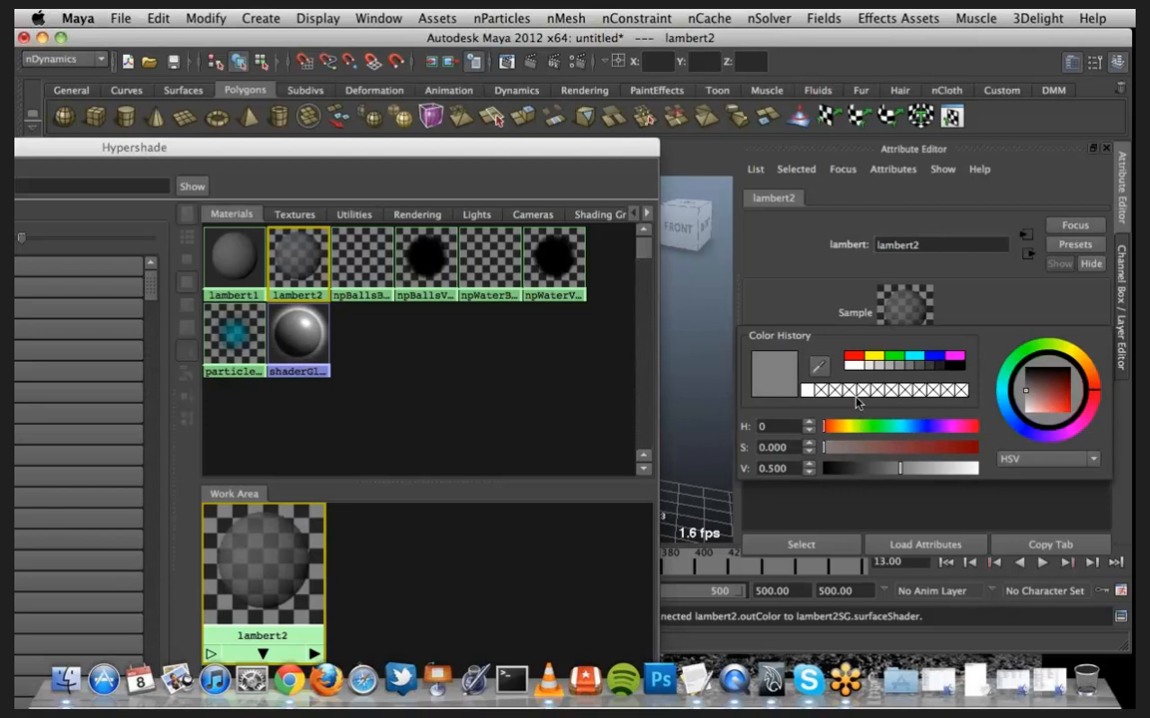
click(922, 370)
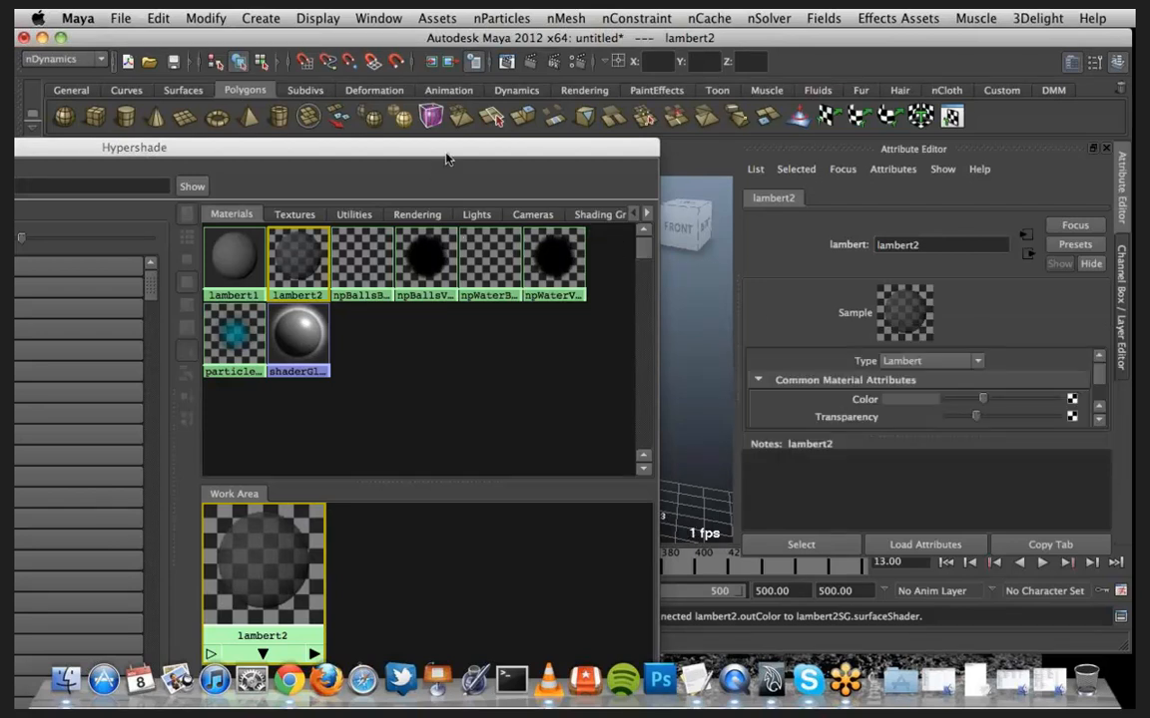
Raise the lambert2 material's transparency slightly further
drag(449, 152, 554, 257)
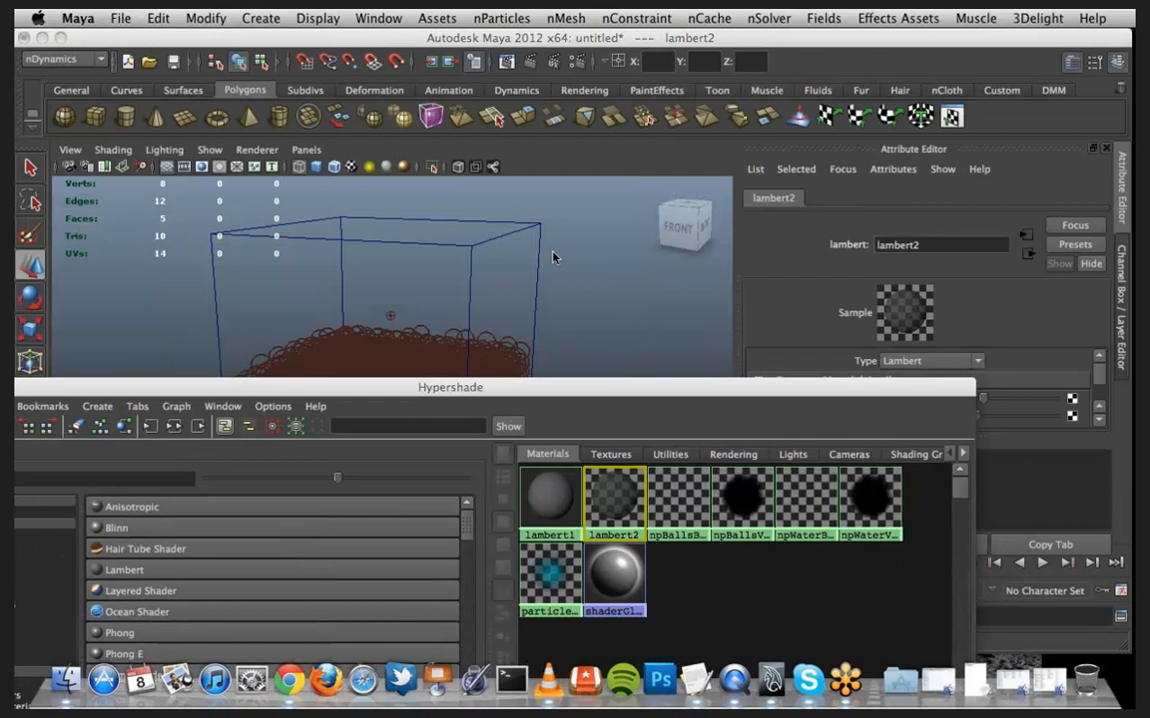
click(552, 257)
drag(632, 387, 632, 279)
right_drag(577, 451, 520, 409)
drag(766, 287, 619, 89)
click(402, 204)
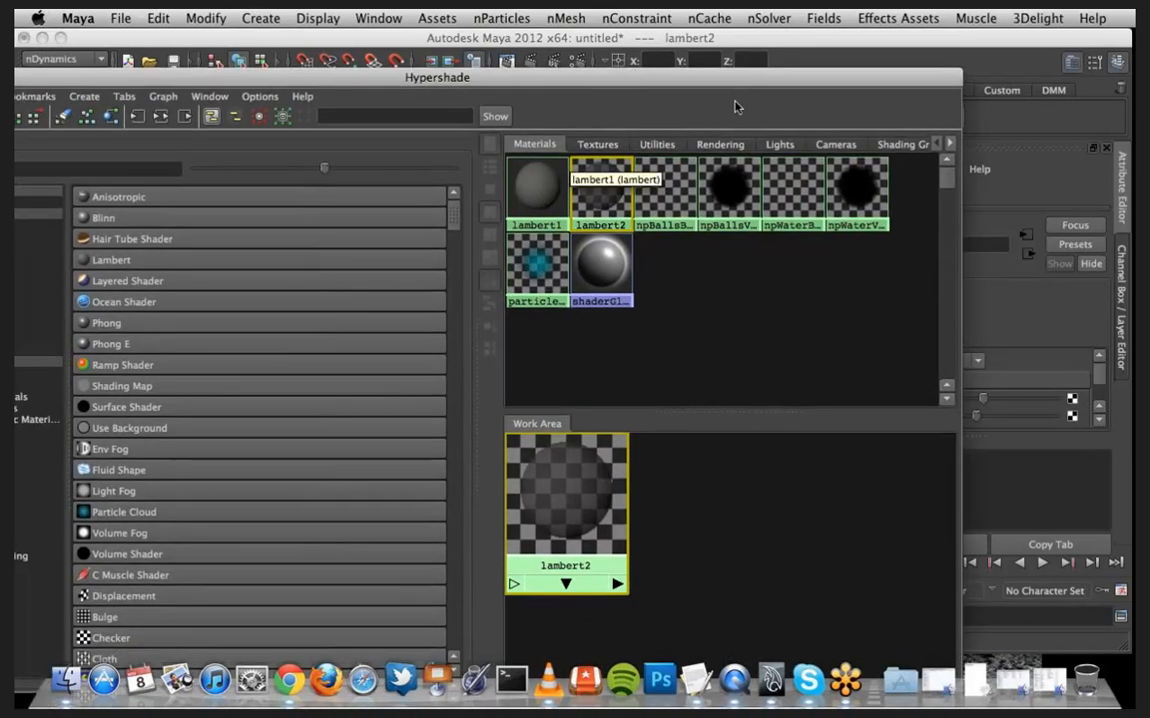
drag(734, 90, 526, 94)
drag(975, 419, 989, 416)
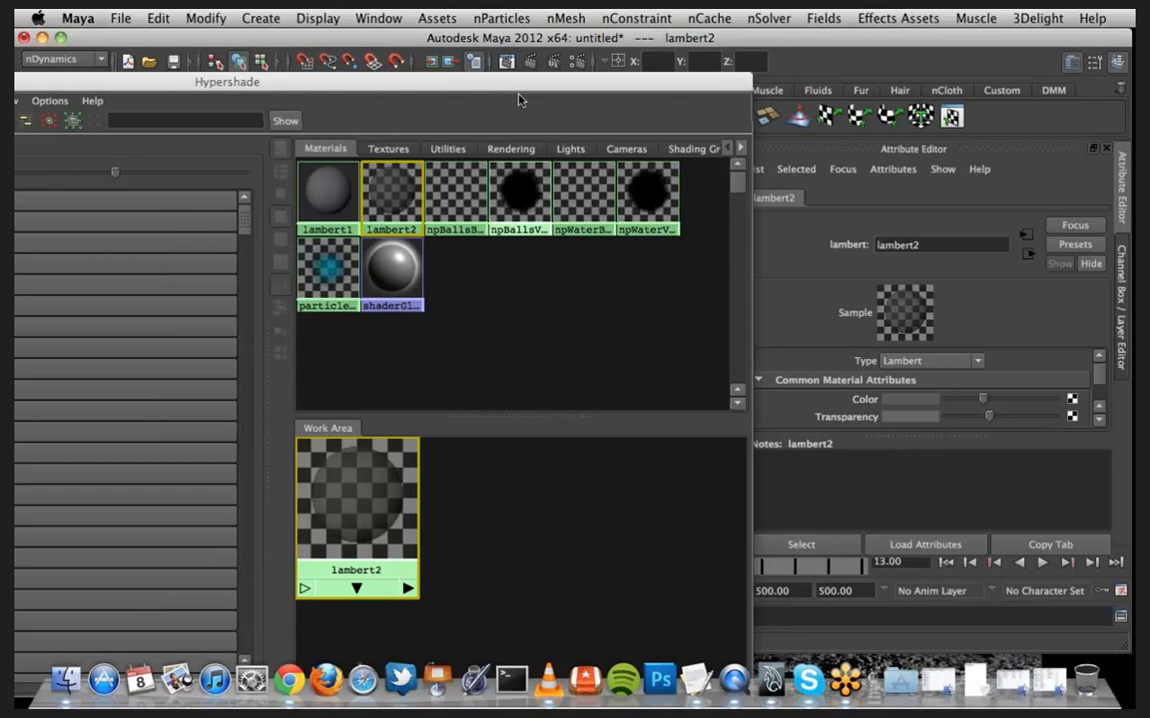
Assign the transparent lambert2 material to the open-topped cube, close the Hypershade, and display the scene shaded
drag(466, 84, 529, 267)
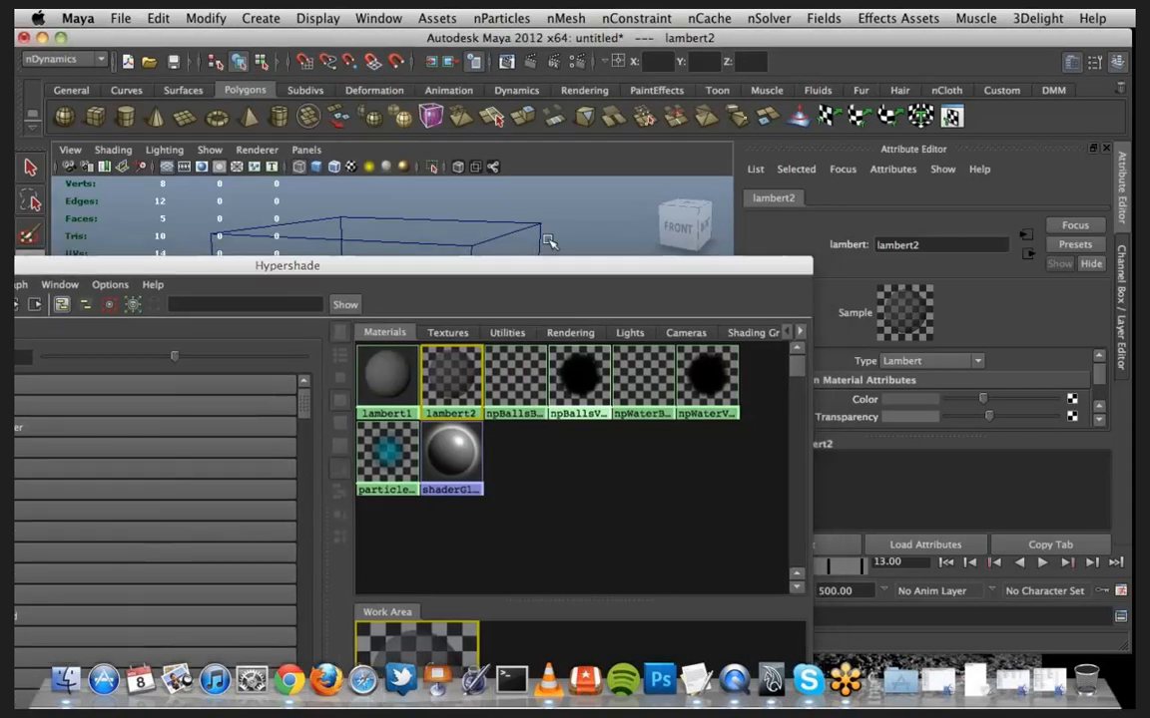
click(496, 225)
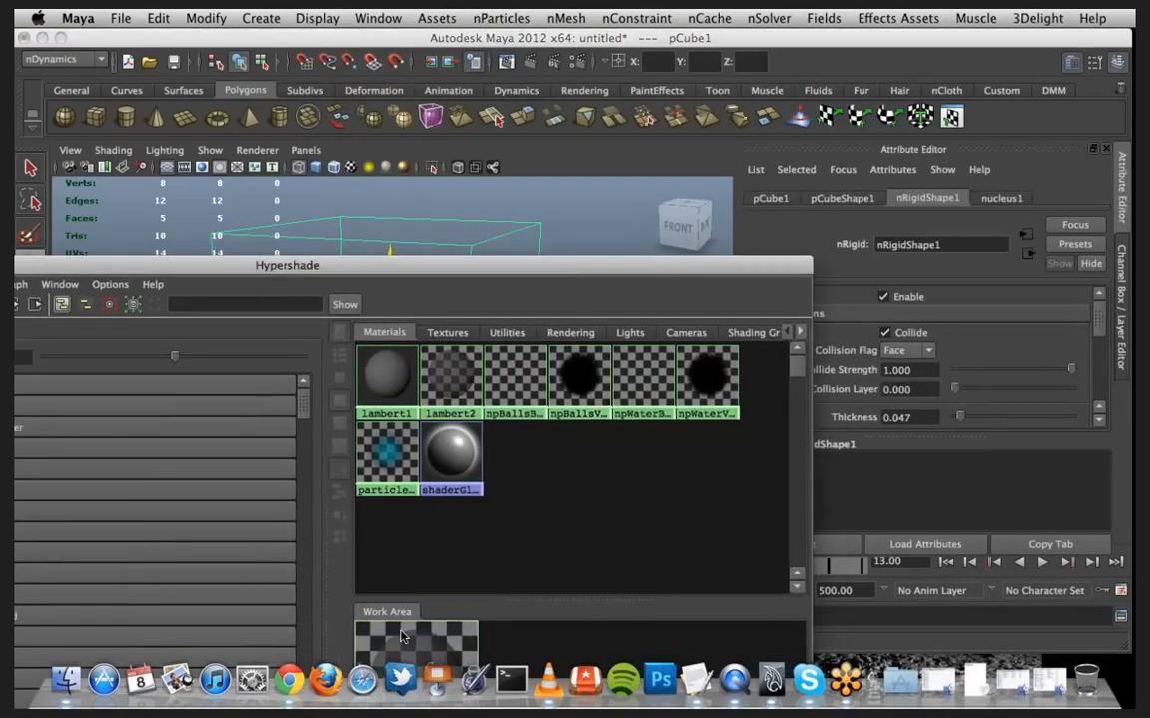
mouse_move(402, 490)
right_down()
mouse_move(406, 411)
mouse_move(556, 423)
mouse_move(705, 627)
mouse_move(558, 519)
right_up()
drag(307, 269, 529, 248)
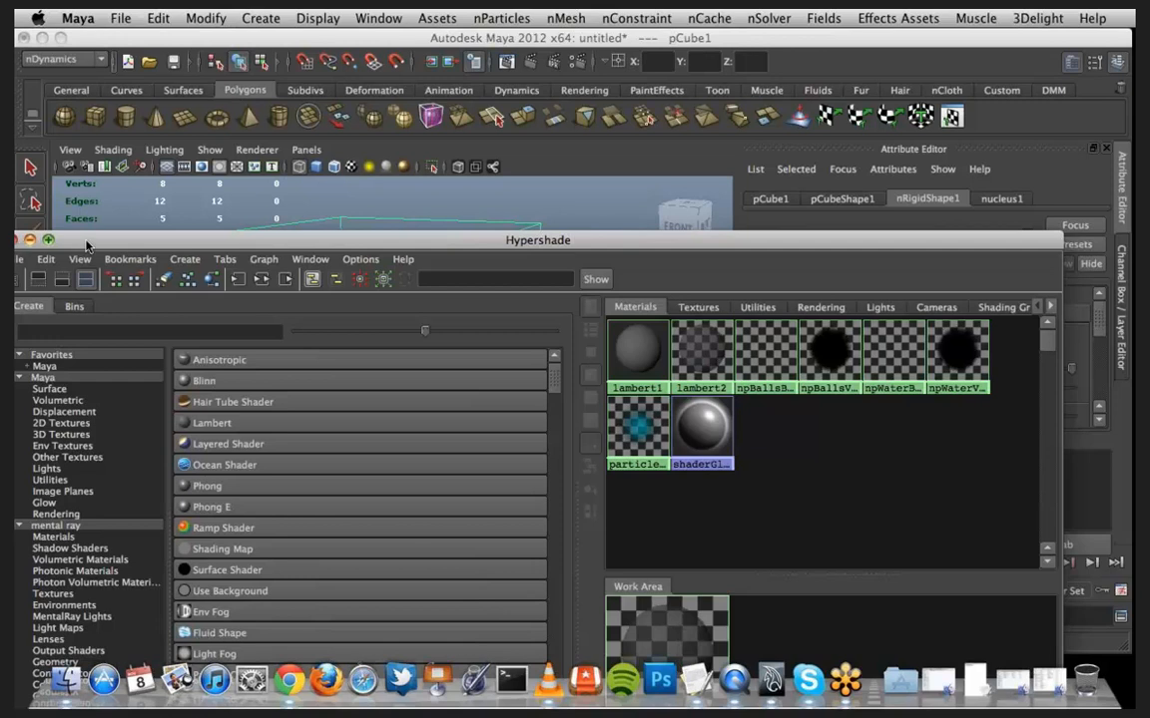
drag(86, 245, 88, 245)
click(129, 231)
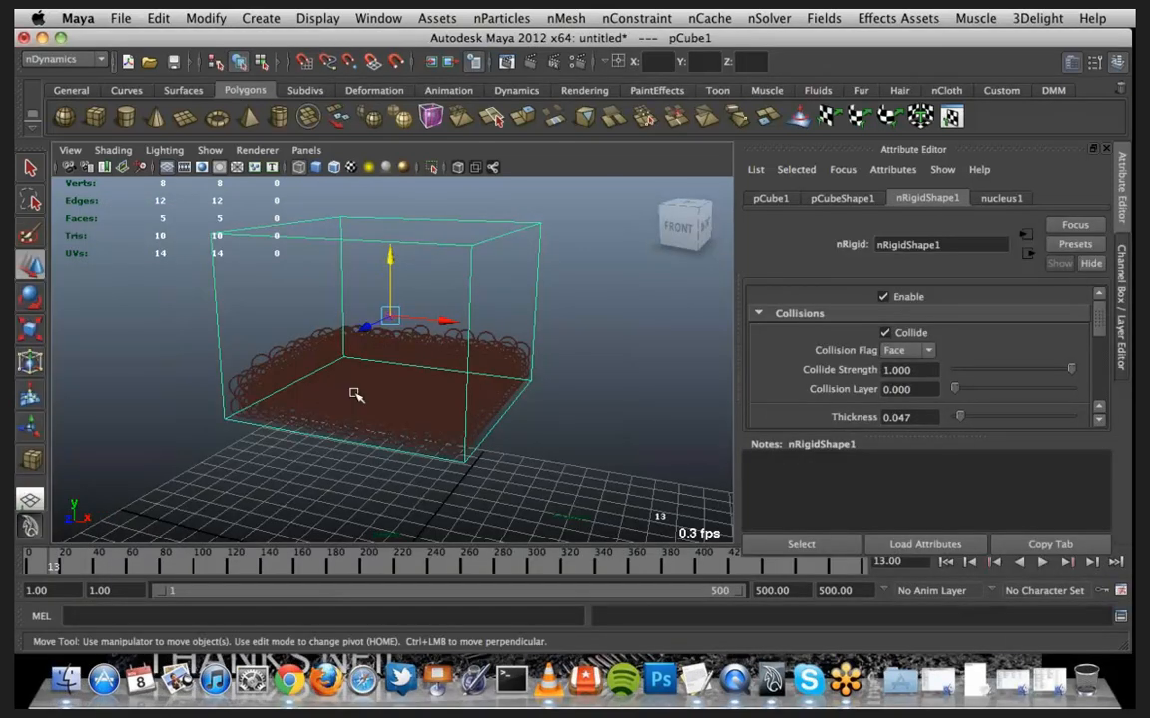
mouse_move(367, 405)
alt+mouse_down()
mouse_move(428, 394)
mouse_move(346, 405)
mouse_move(360, 408)
alt+mouse_up()
alt+middle_drag(359, 408, 369, 374)
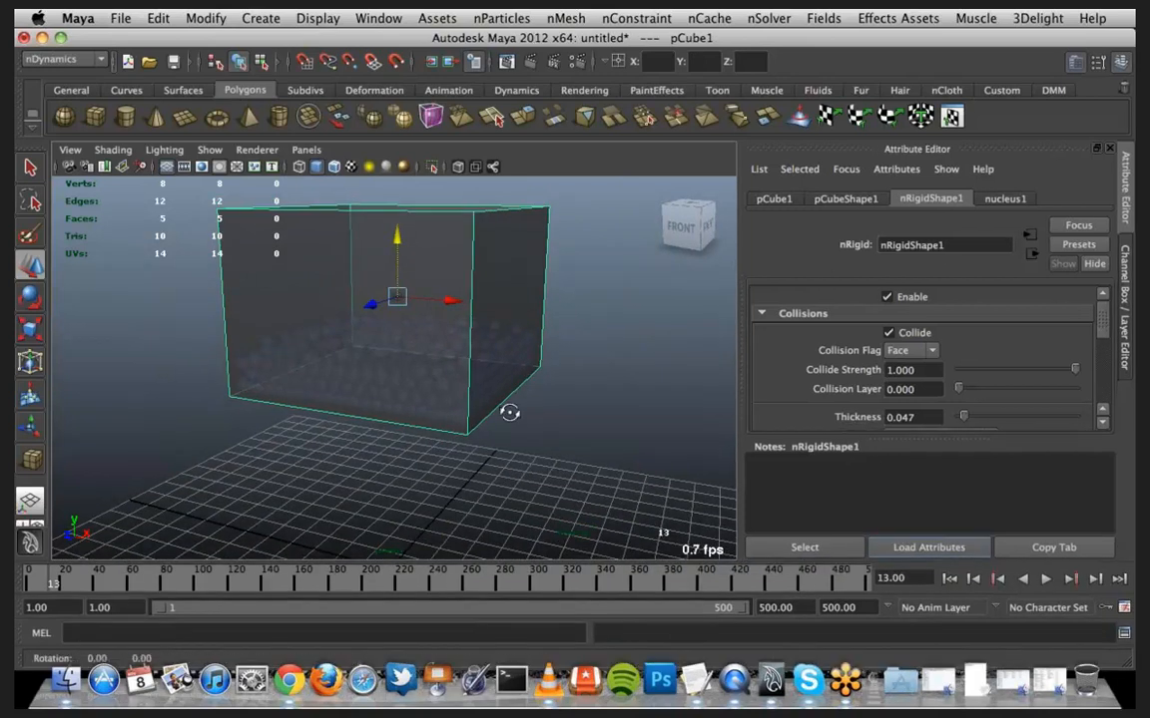
alt+drag(509, 412, 559, 372)
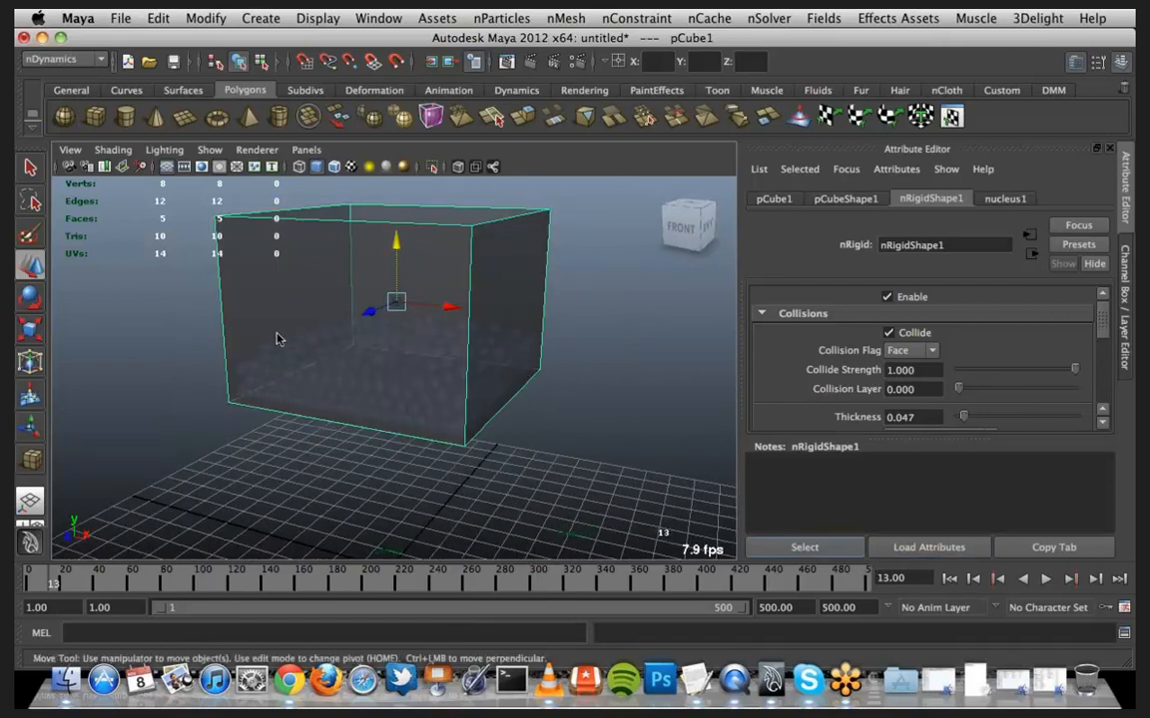
Create a small polygon cube on the grid below the container and scale its height to about 0.185
key(space)
click(181, 268)
mouse_move(265, 317)
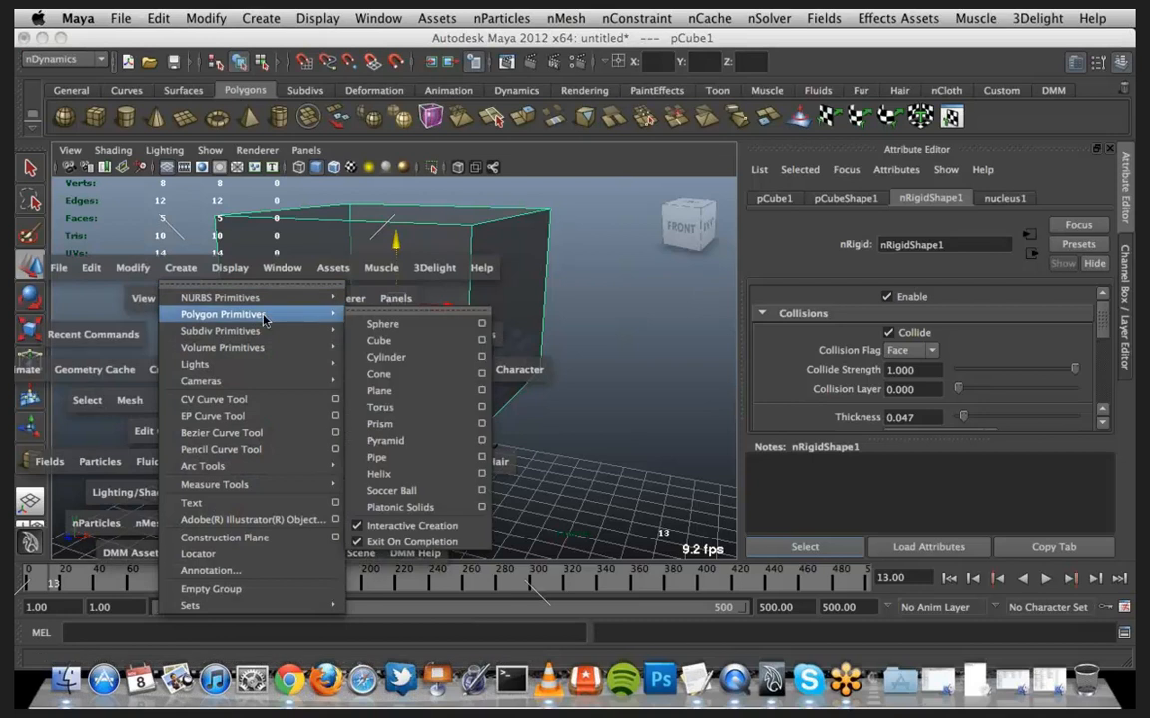
click(379, 341)
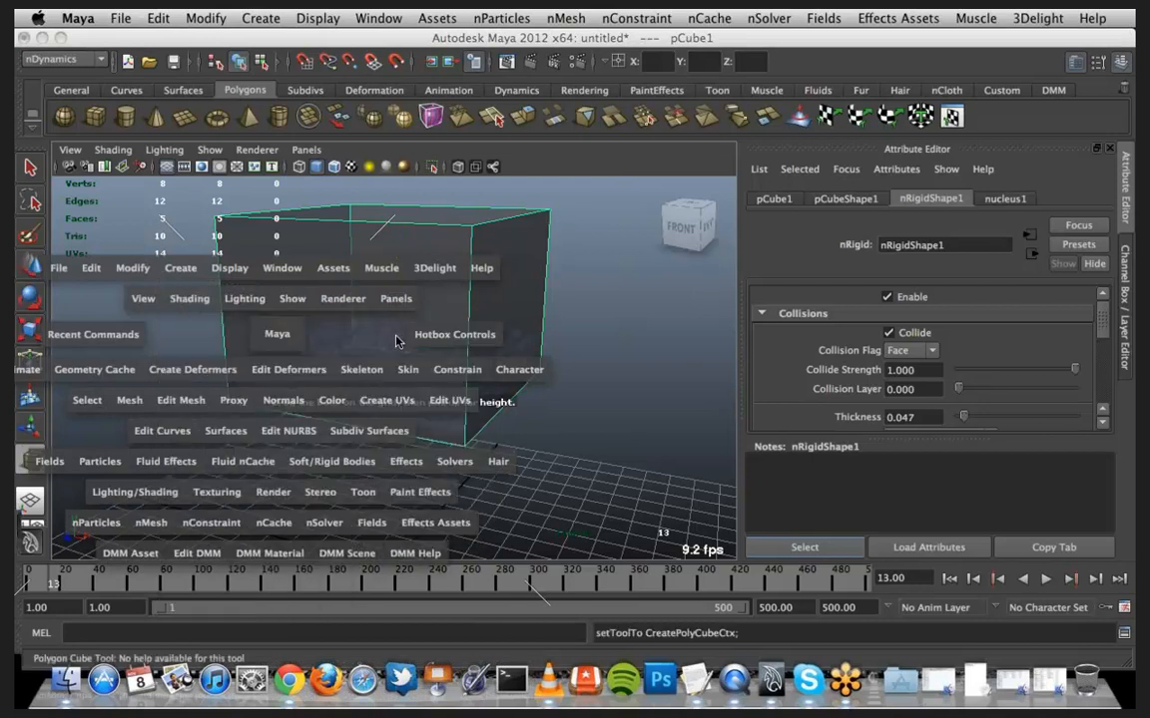
click(404, 347)
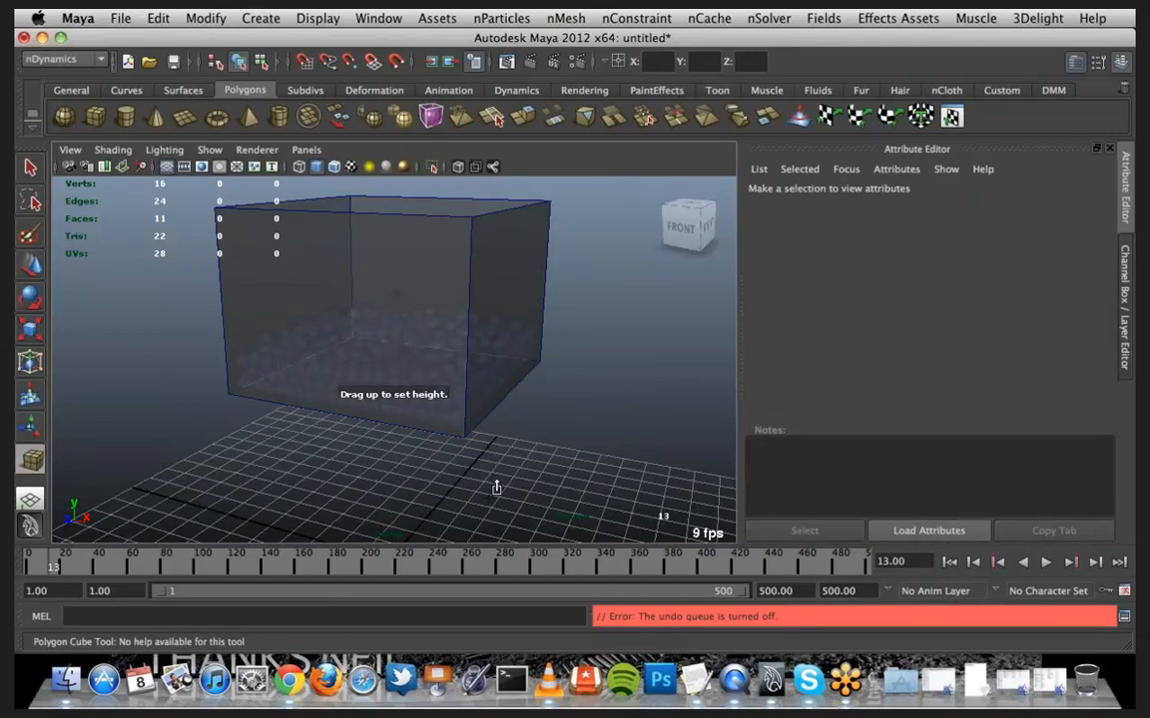
drag(395, 468, 452, 511)
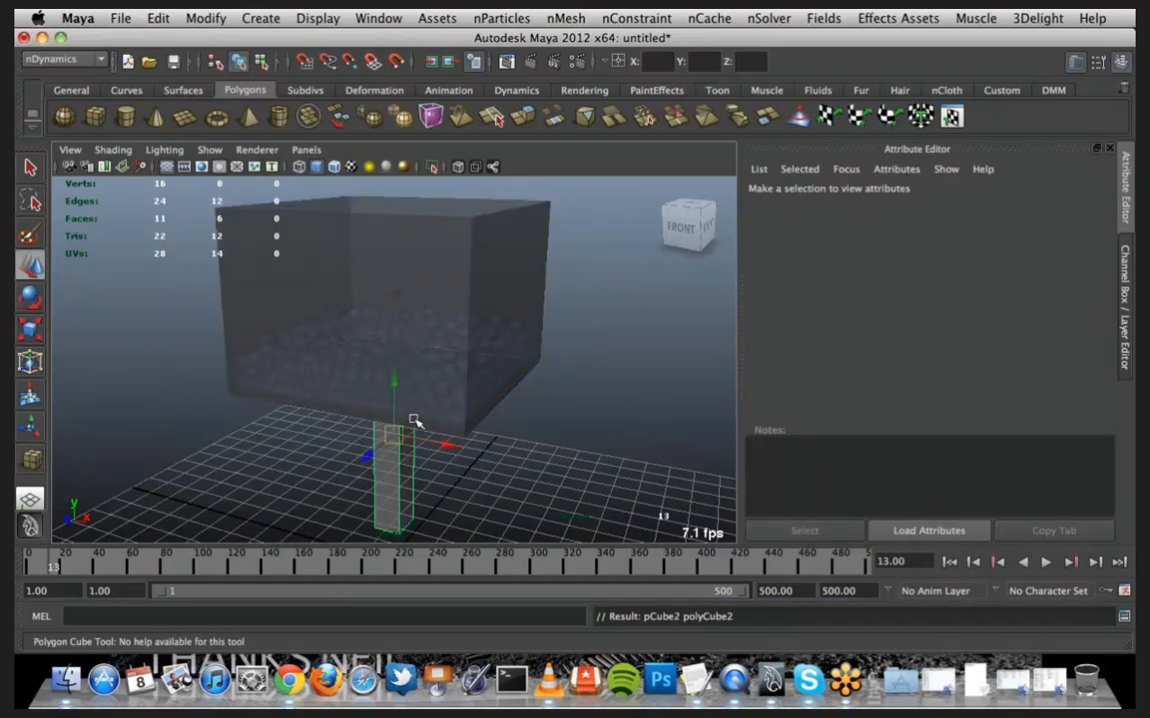
key(r)
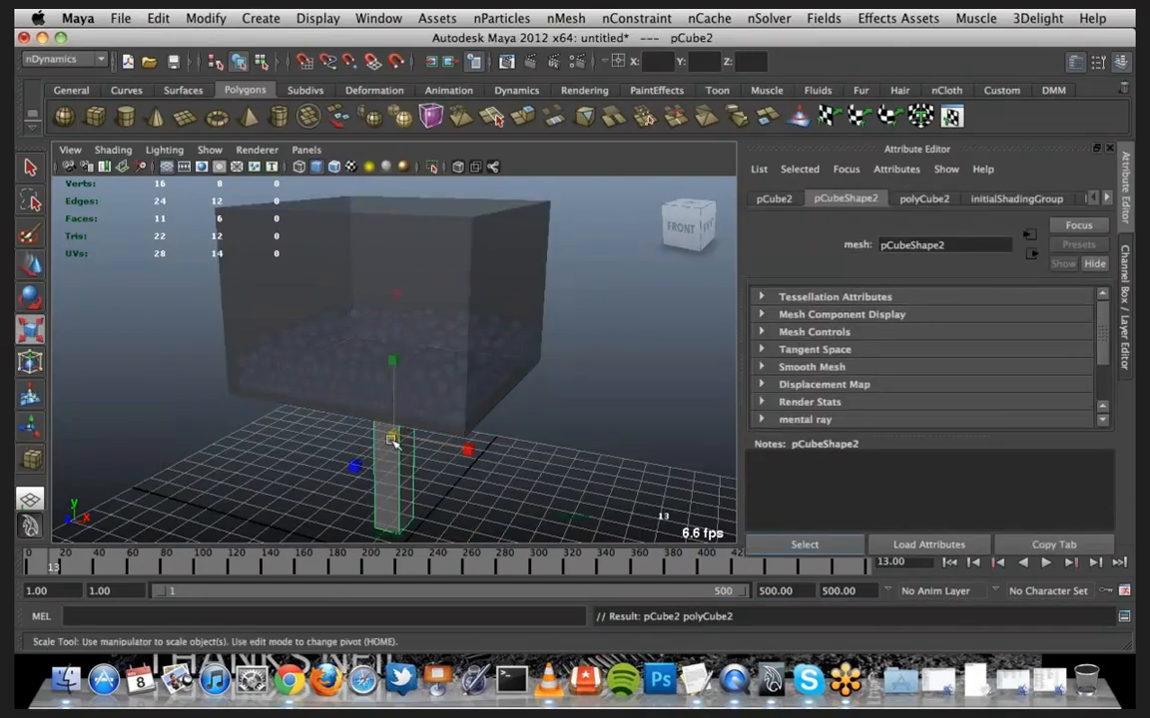
drag(393, 364, 403, 418)
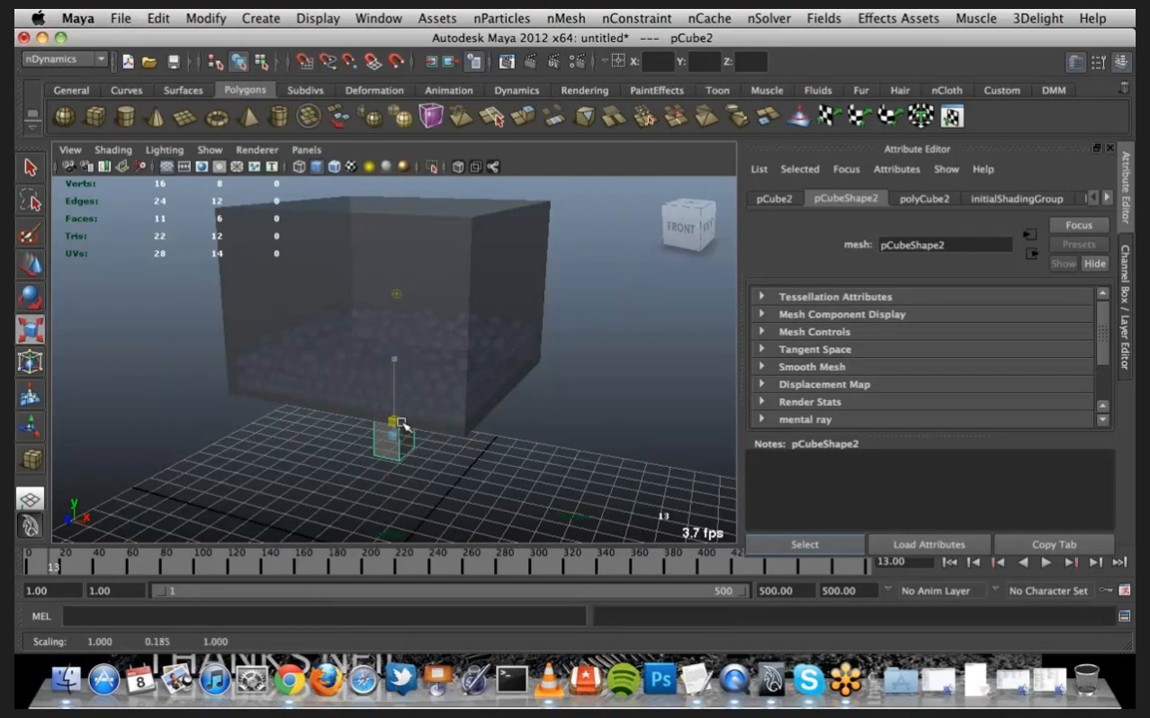
Move the small cube inside the container above the water particles and scale it down uniformly
key(w)
drag(398, 384, 405, 358)
drag(404, 290, 380, 248)
mouse_move(296, 307)
middle_down()
mouse_move(214, 310)
mouse_move(299, 290)
middle_up()
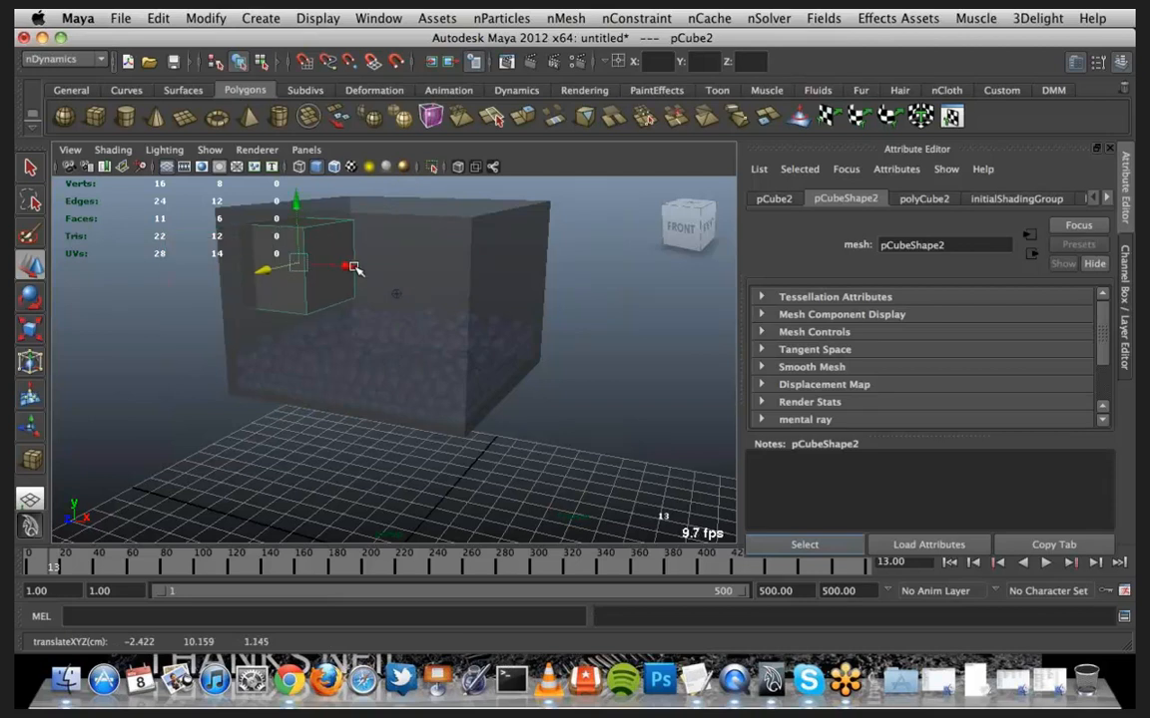
click(354, 268)
middle_drag(398, 297, 454, 307)
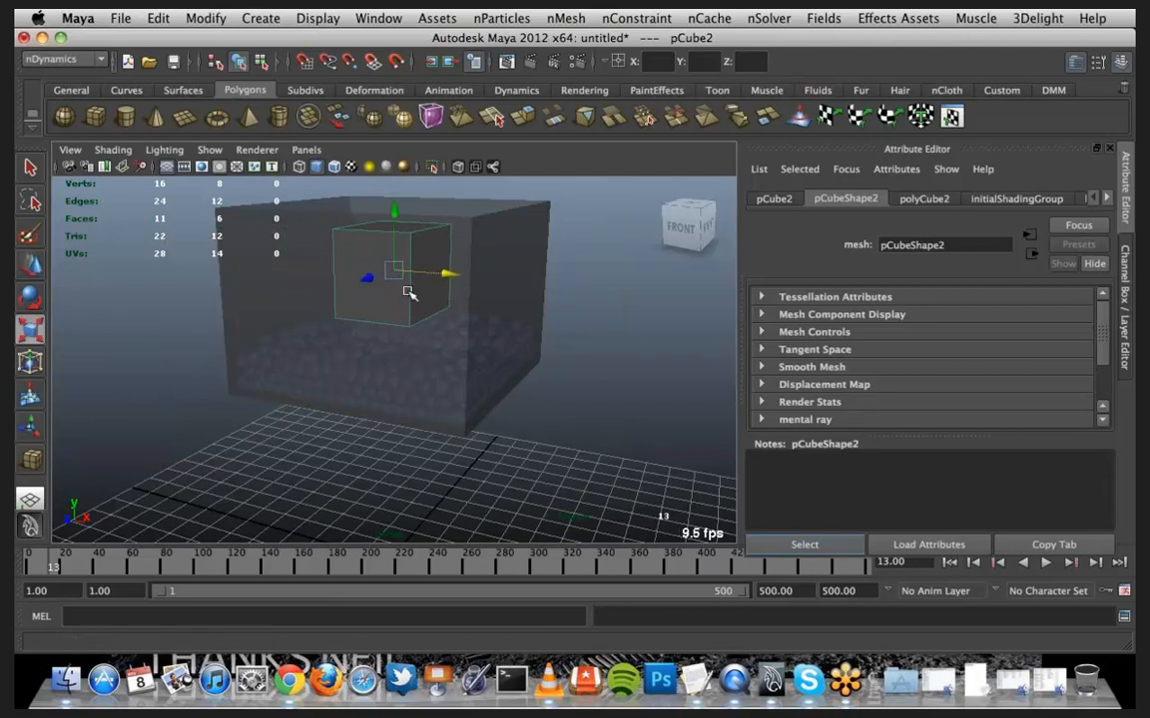
key(r)
drag(398, 270, 335, 292)
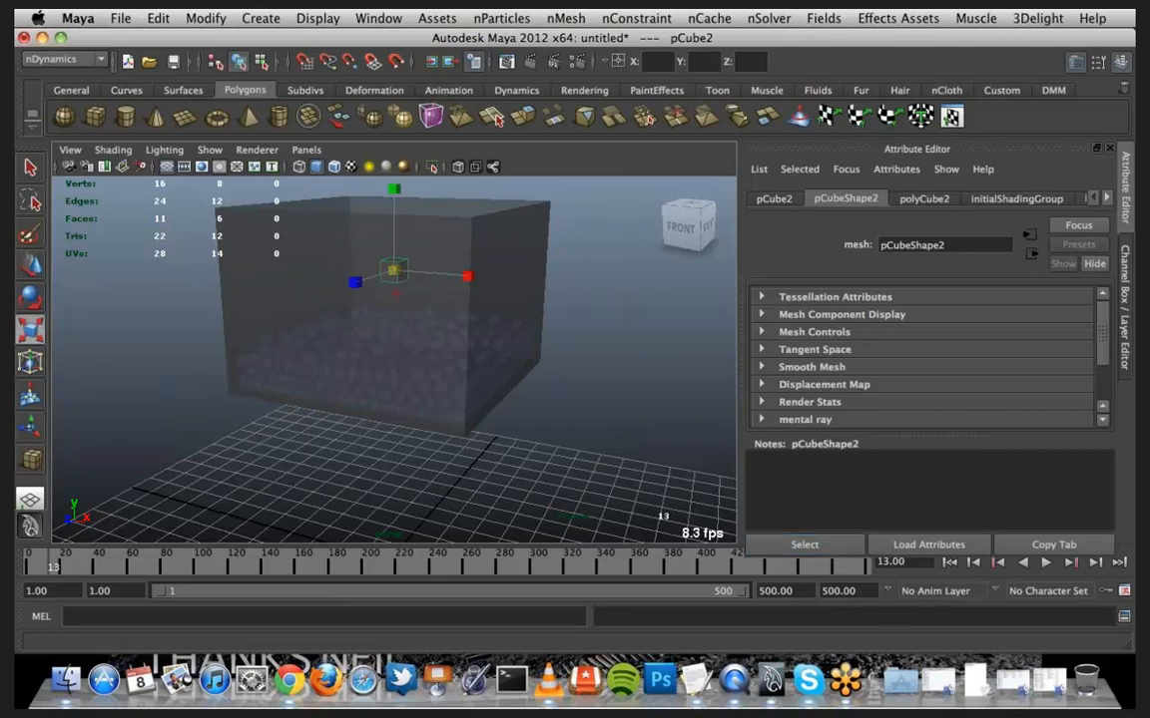
key(super+Tab)
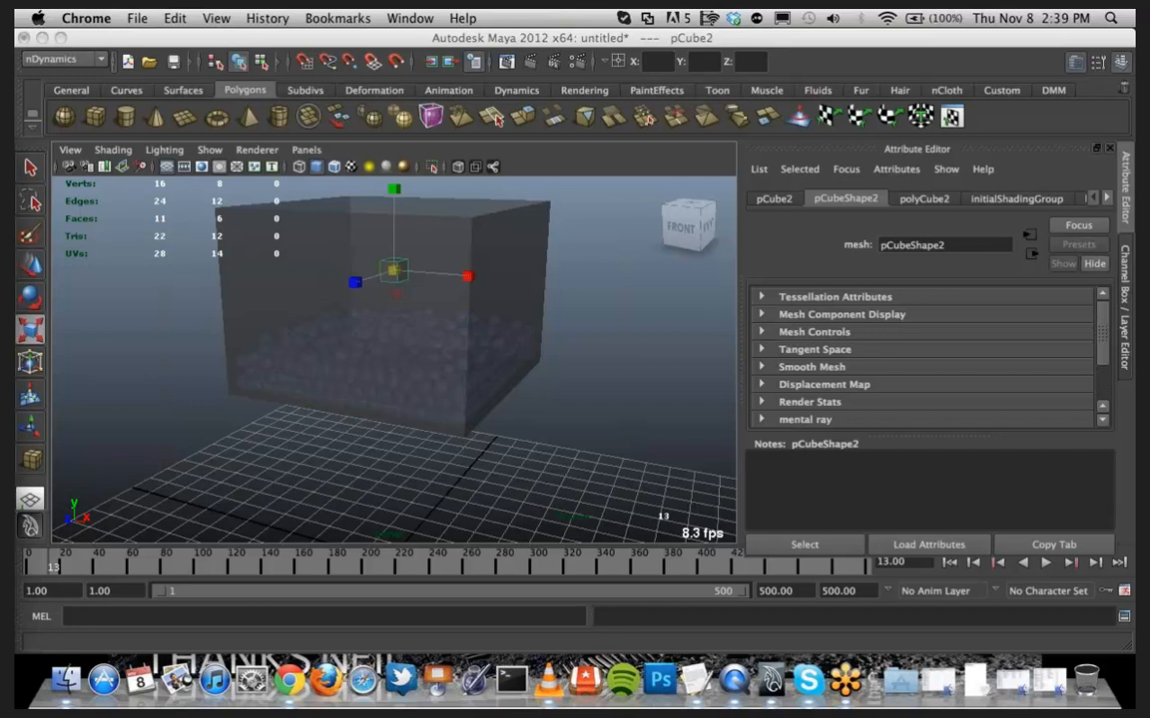
click(507, 39)
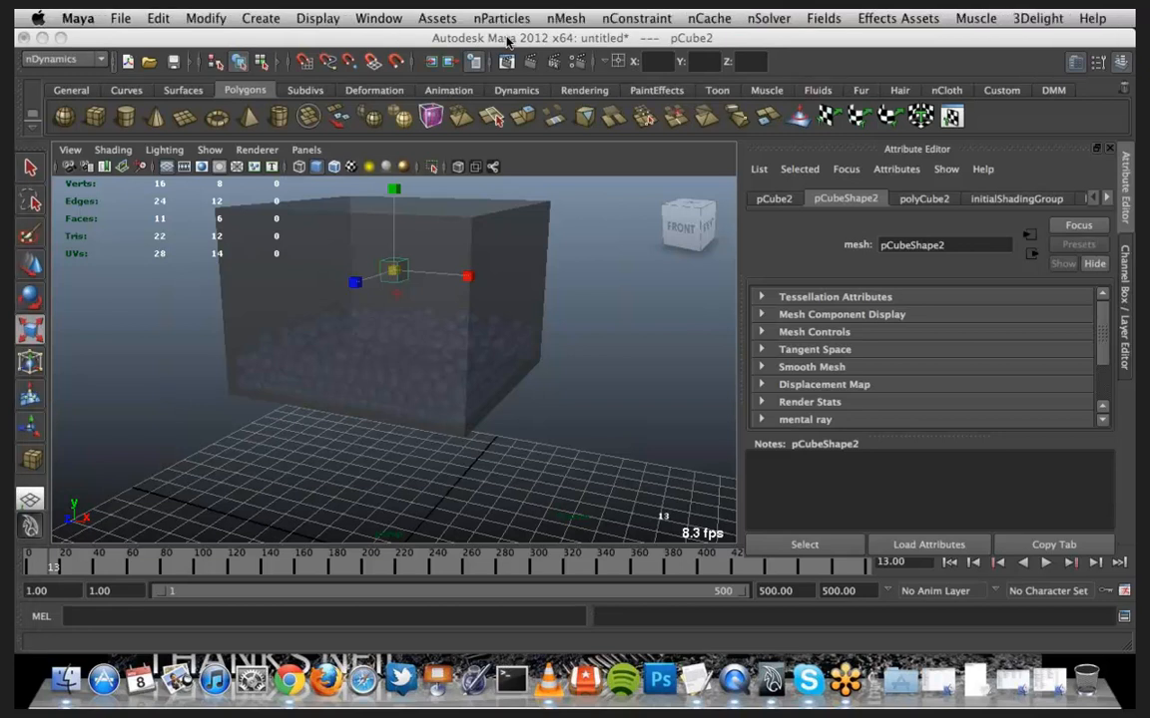
Convert the small cube to an nCloth object and set its Rigidity to 1
click(564, 20)
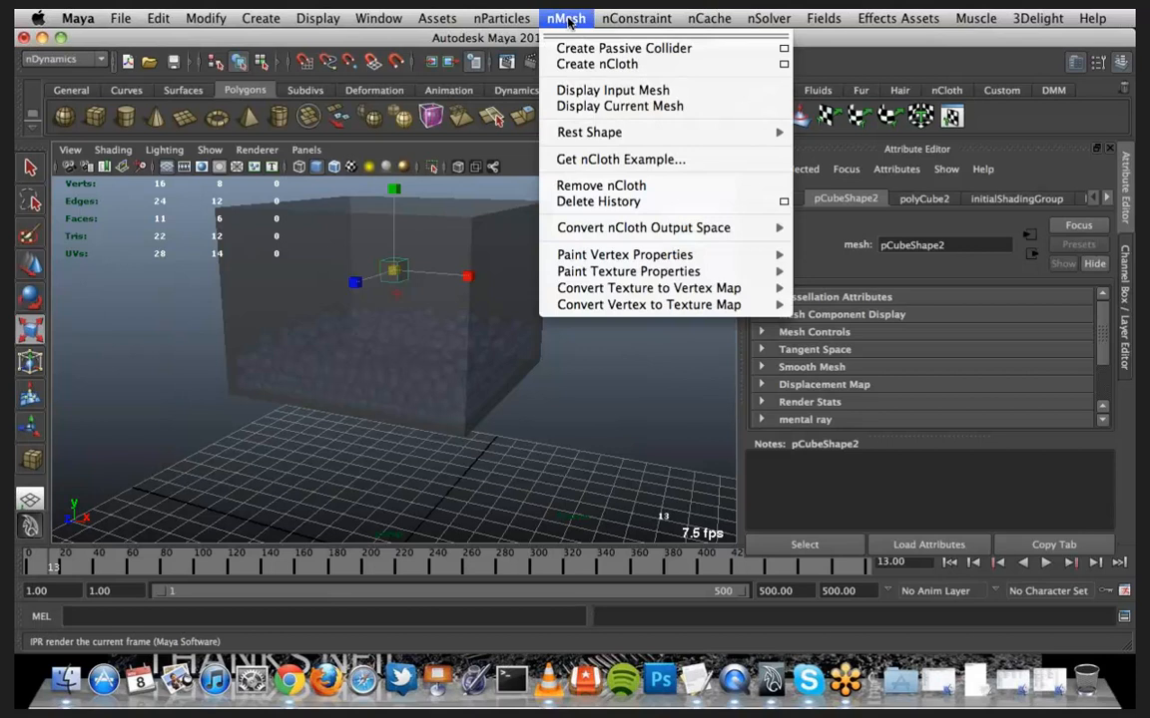
click(641, 66)
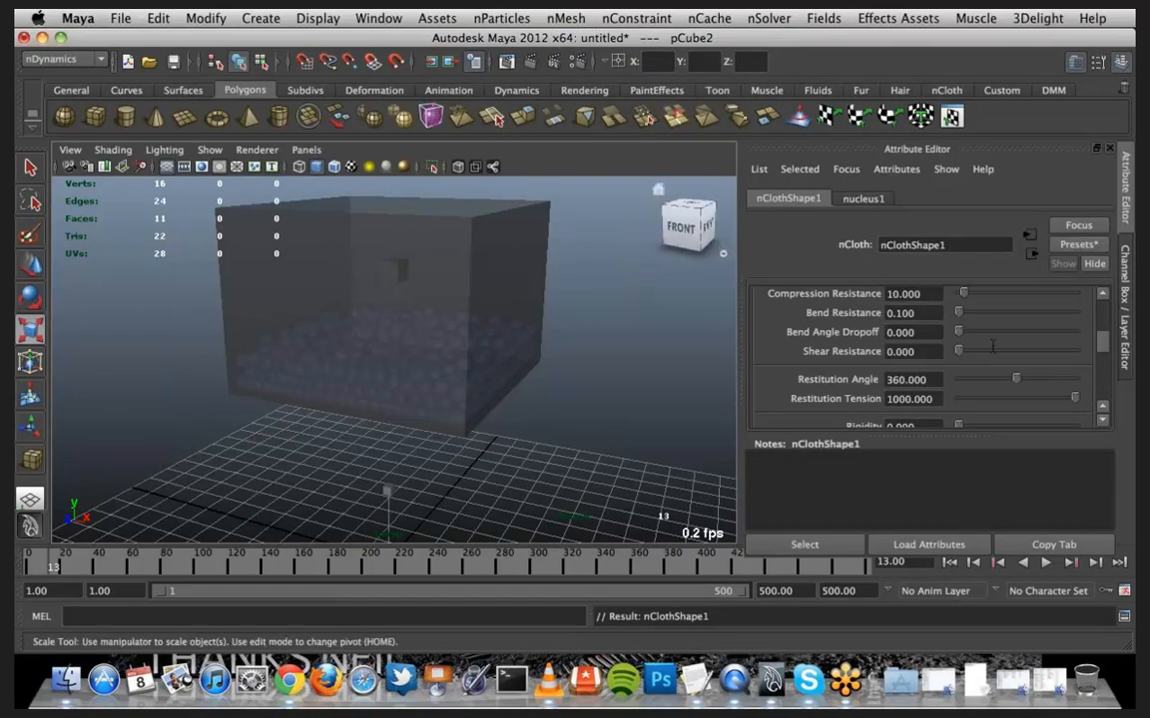
scroll(1102, 425, down, 3)
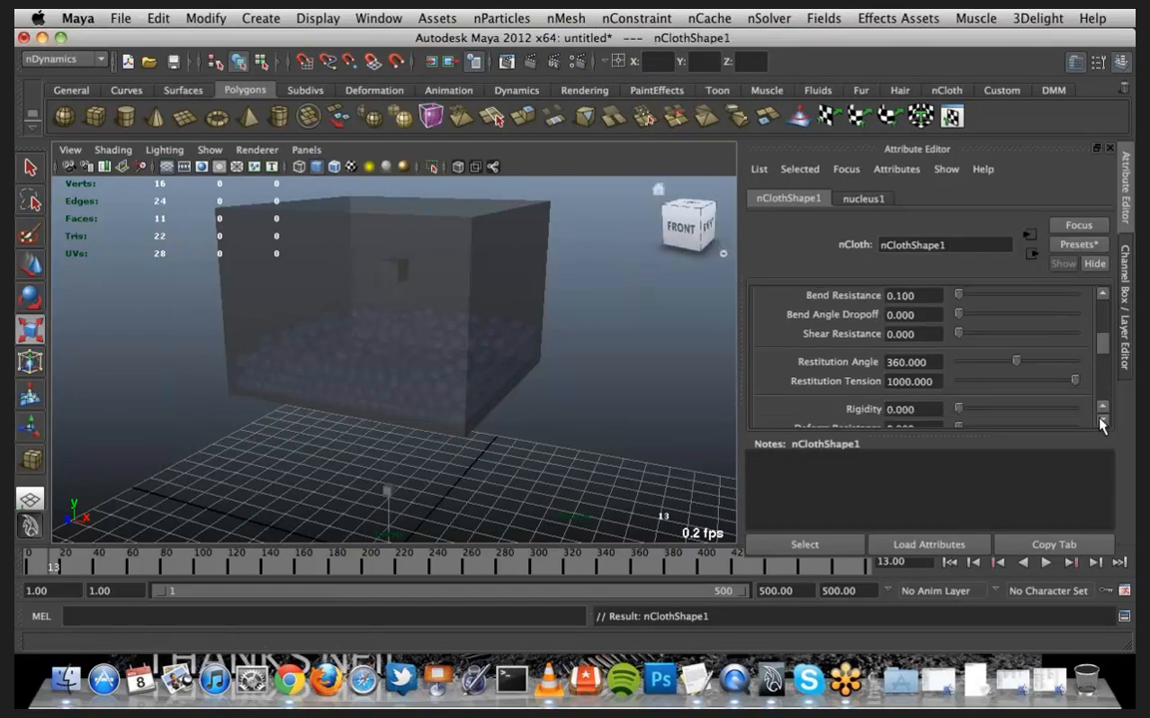
click(911, 374)
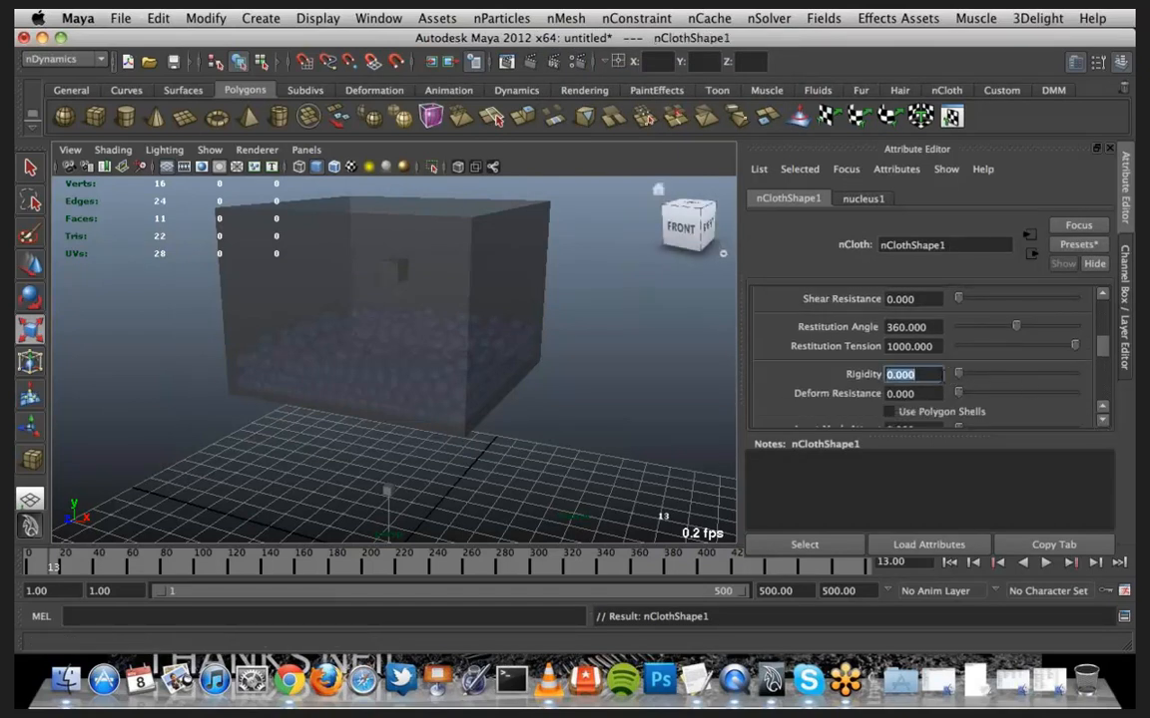
text(1)
key(Return)
Play the simulation from the first frame and examine how the nCloth cube falls into the water particles
click(949, 562)
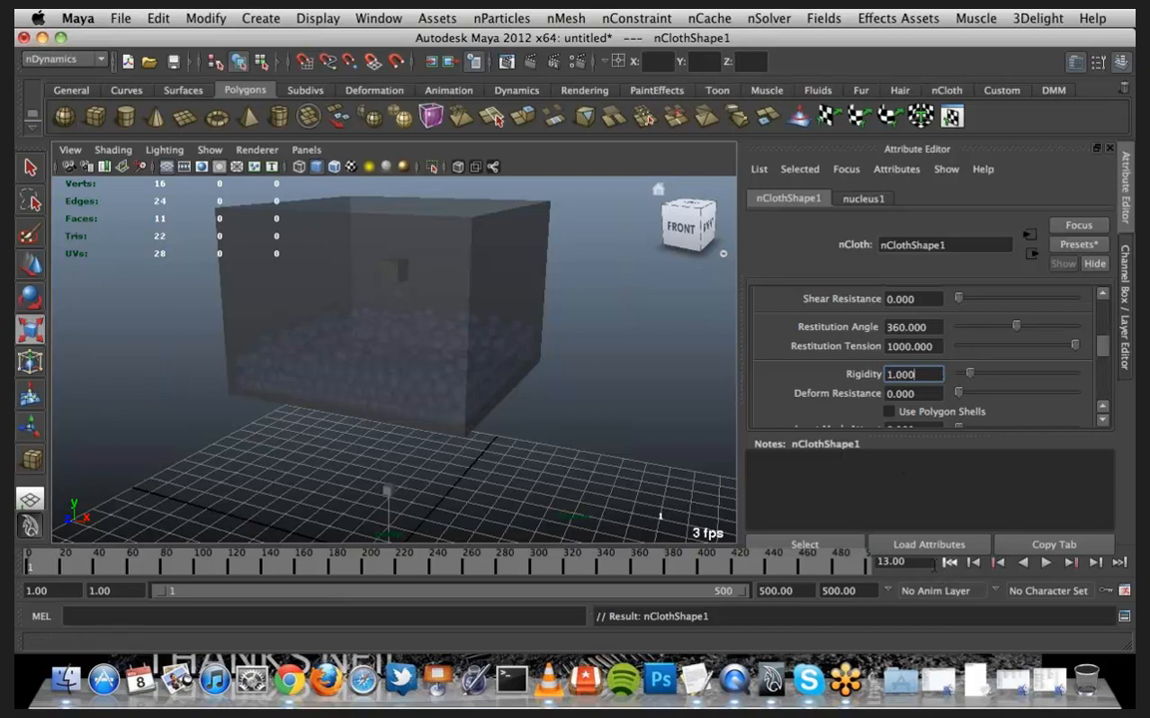
alt+drag(462, 334, 487, 327)
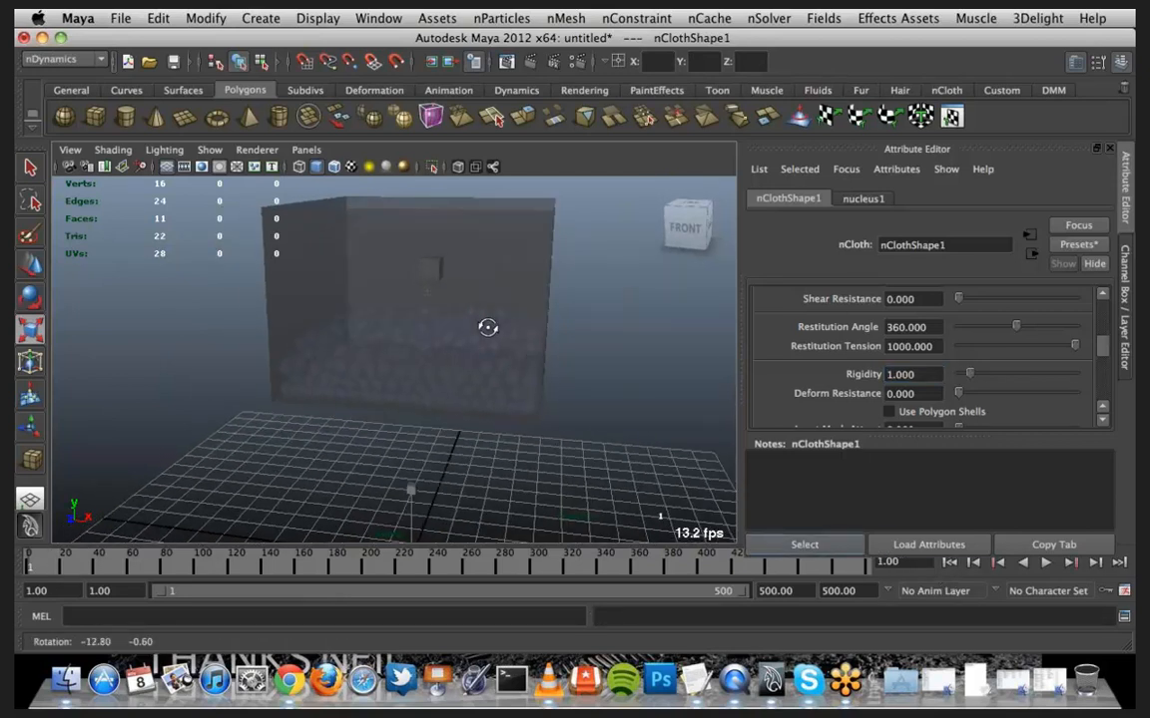
click(1044, 564)
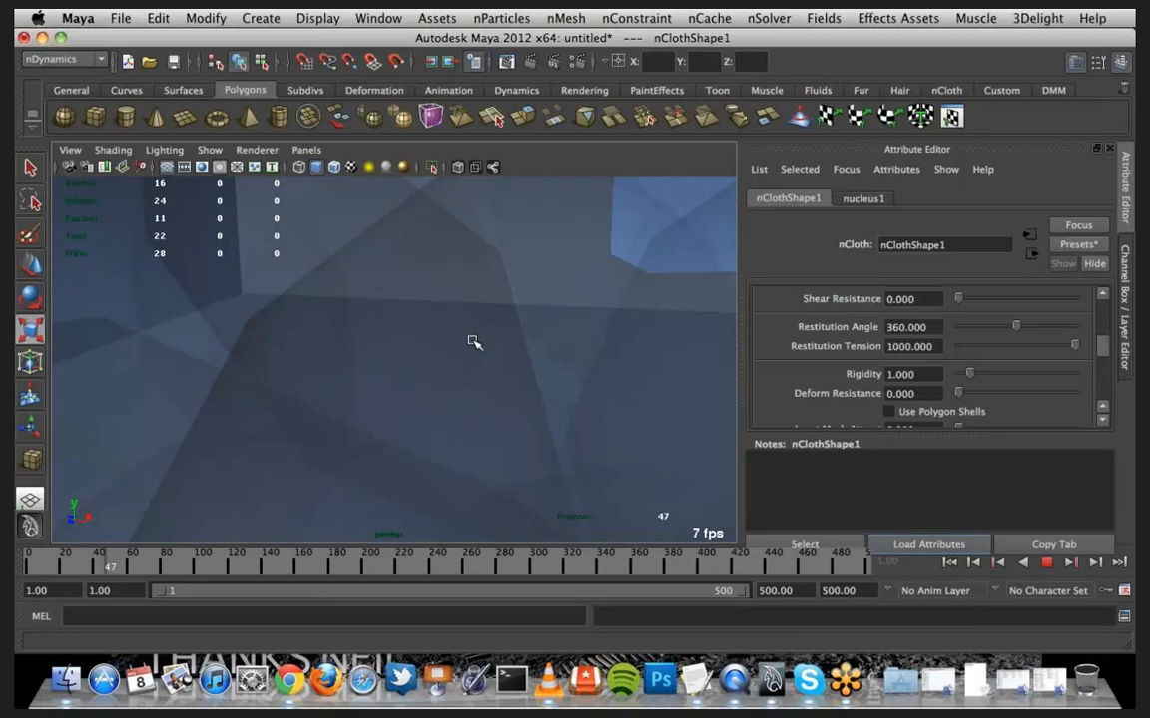
alt+drag(405, 385, 449, 385)
scroll(457, 364, down, 5)
scroll(403, 386, down, 3)
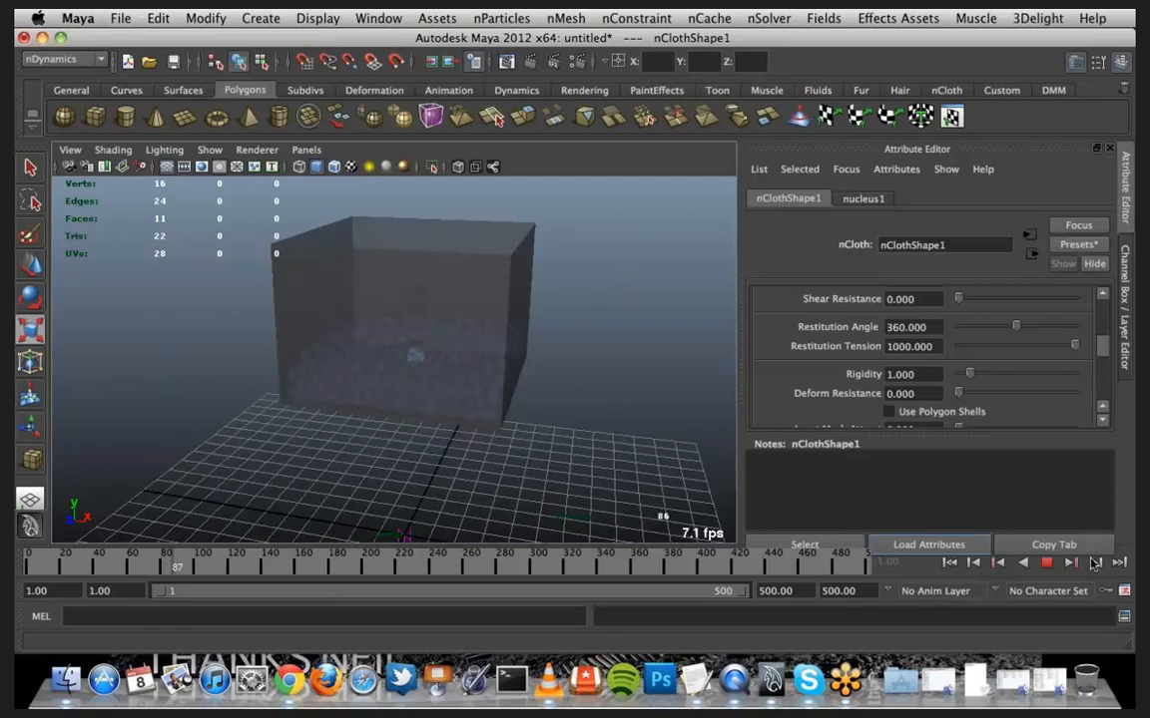
Return to the first frame and stretch the small nCloth cube into a wide block, about 0.9 in X and 0.53 in Z
key(Escape)
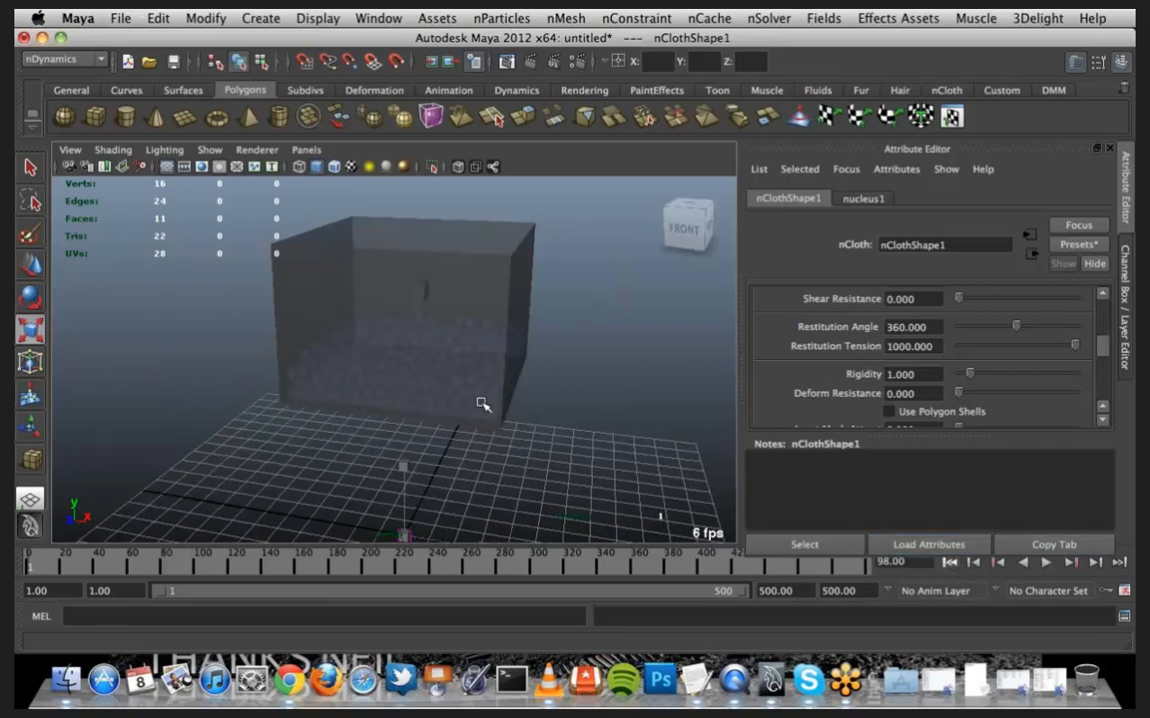
key(alt+shift+v)
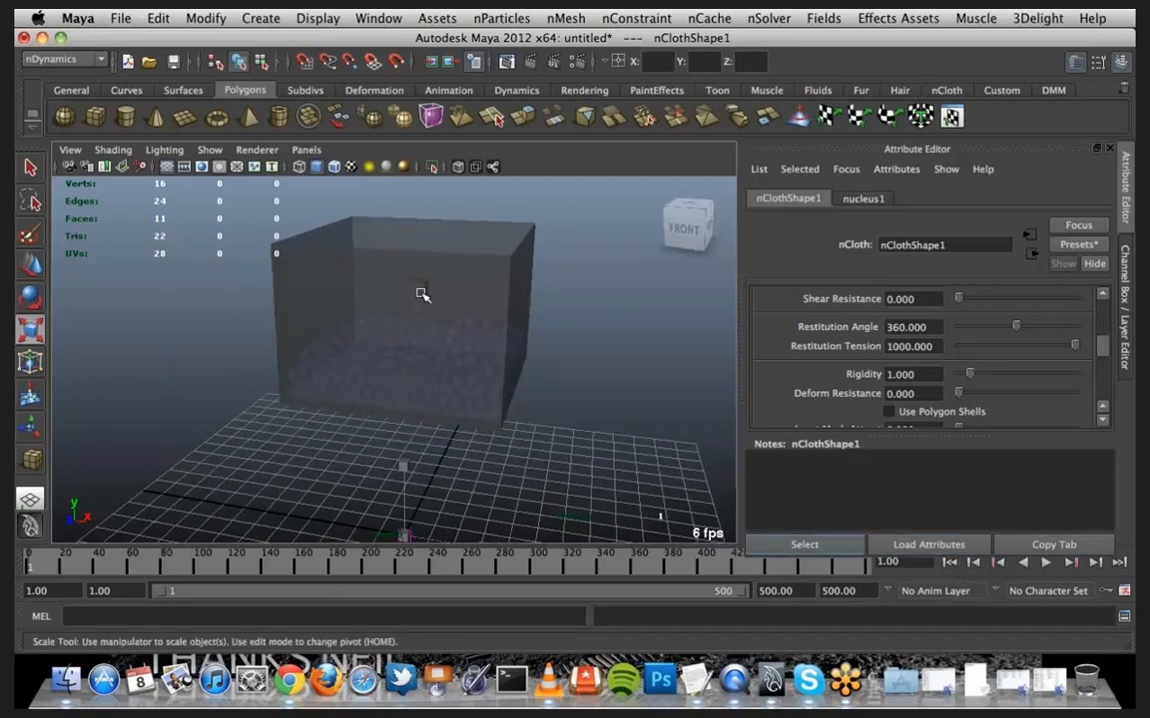
click(420, 293)
alt+drag(413, 292, 392, 351)
key(q)
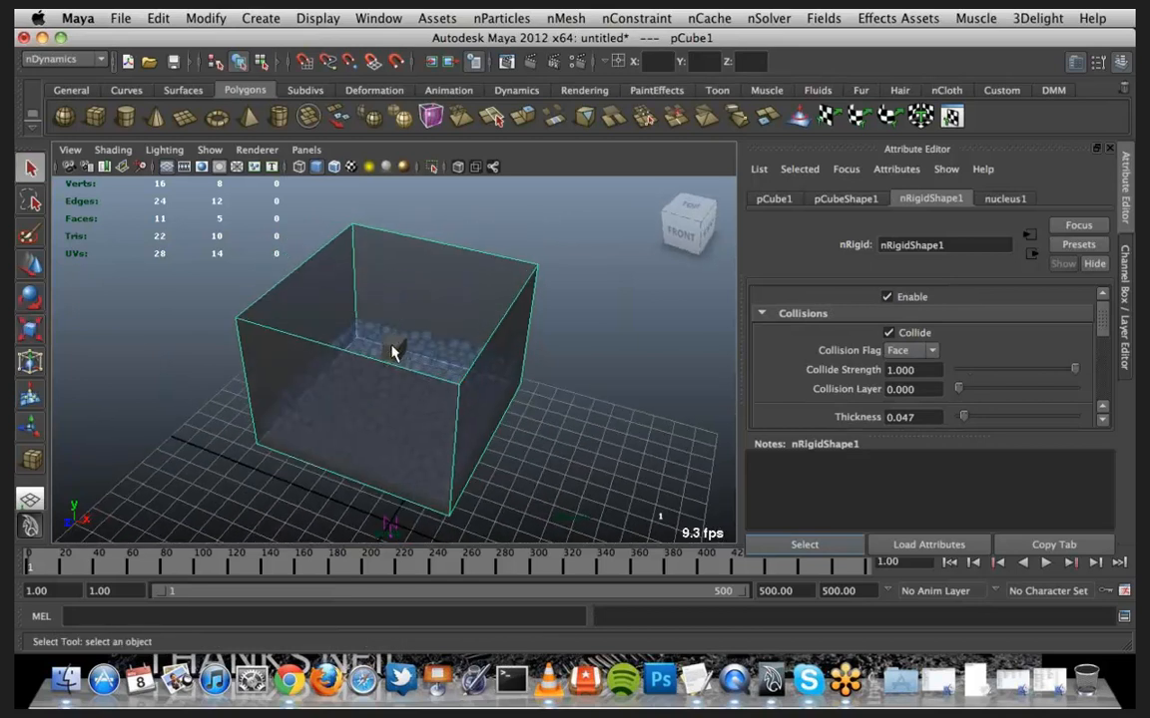
click(395, 351)
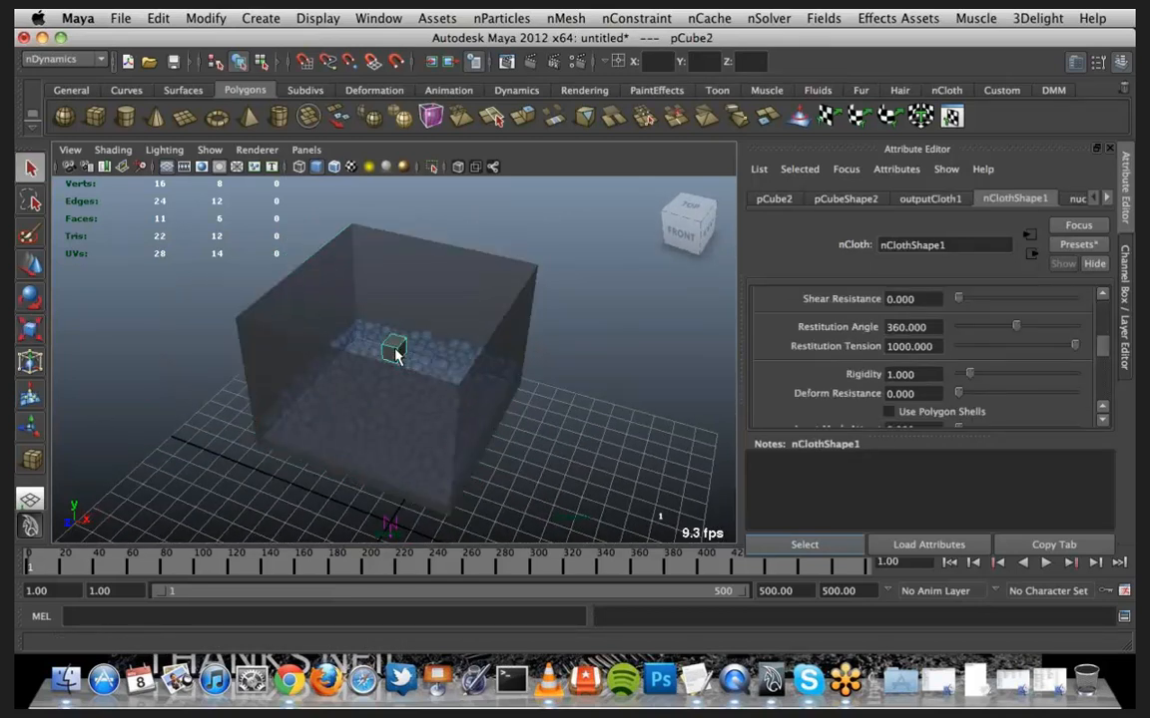
key(r)
drag(403, 348, 570, 403)
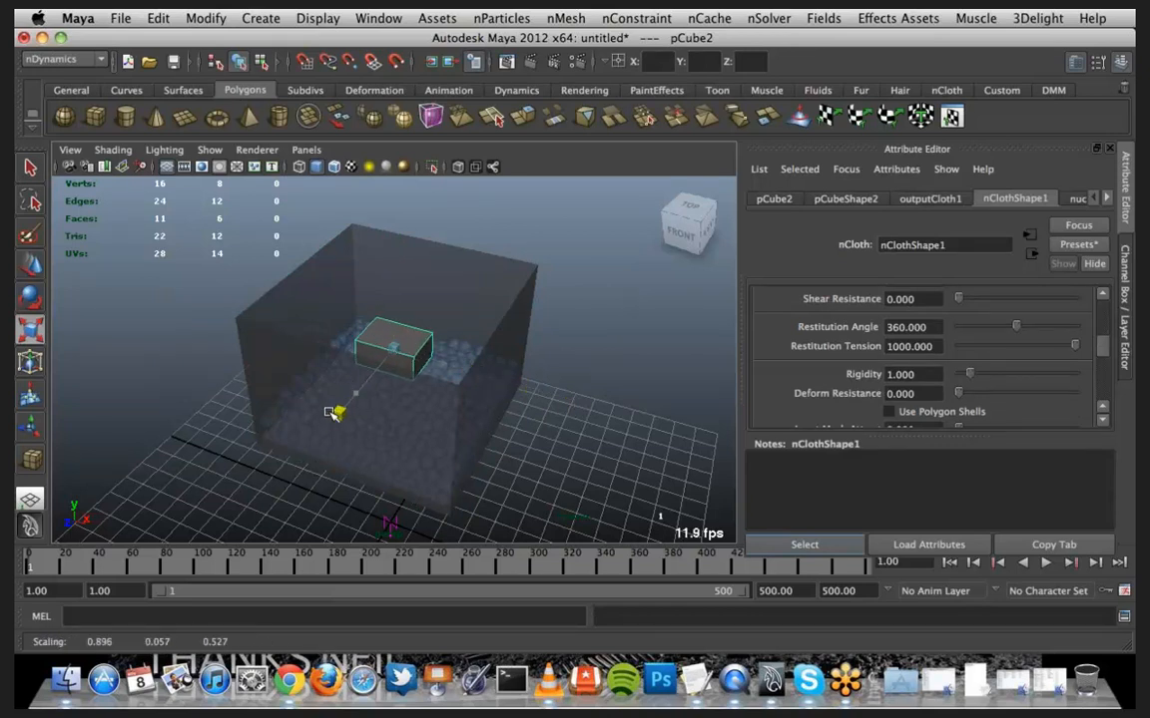
alt+drag(330, 417, 418, 382)
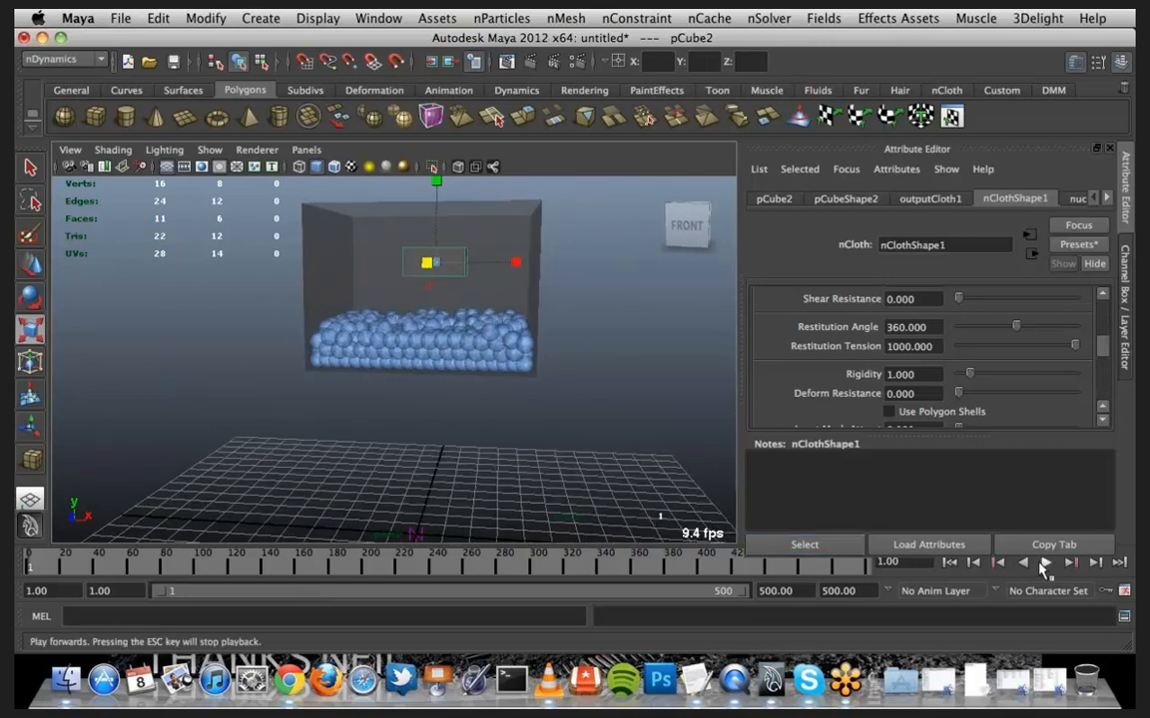
Play the simulation to examine how the widened block lands on the water particles, and return to the first frame
click(1043, 564)
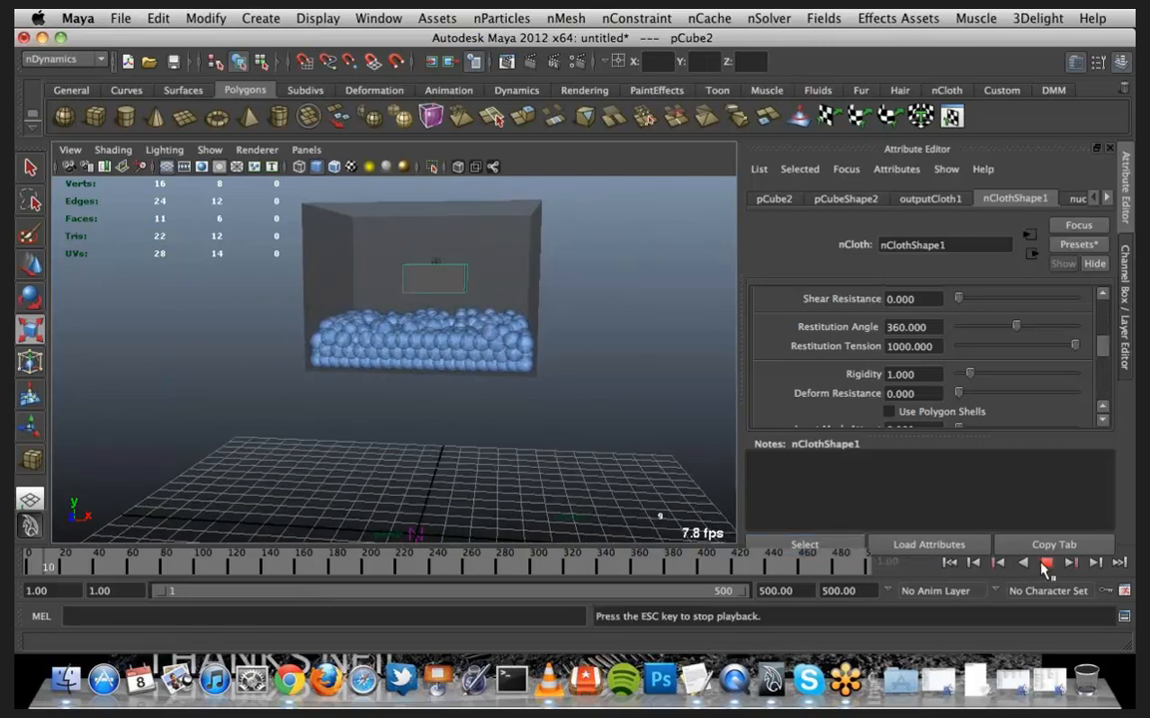
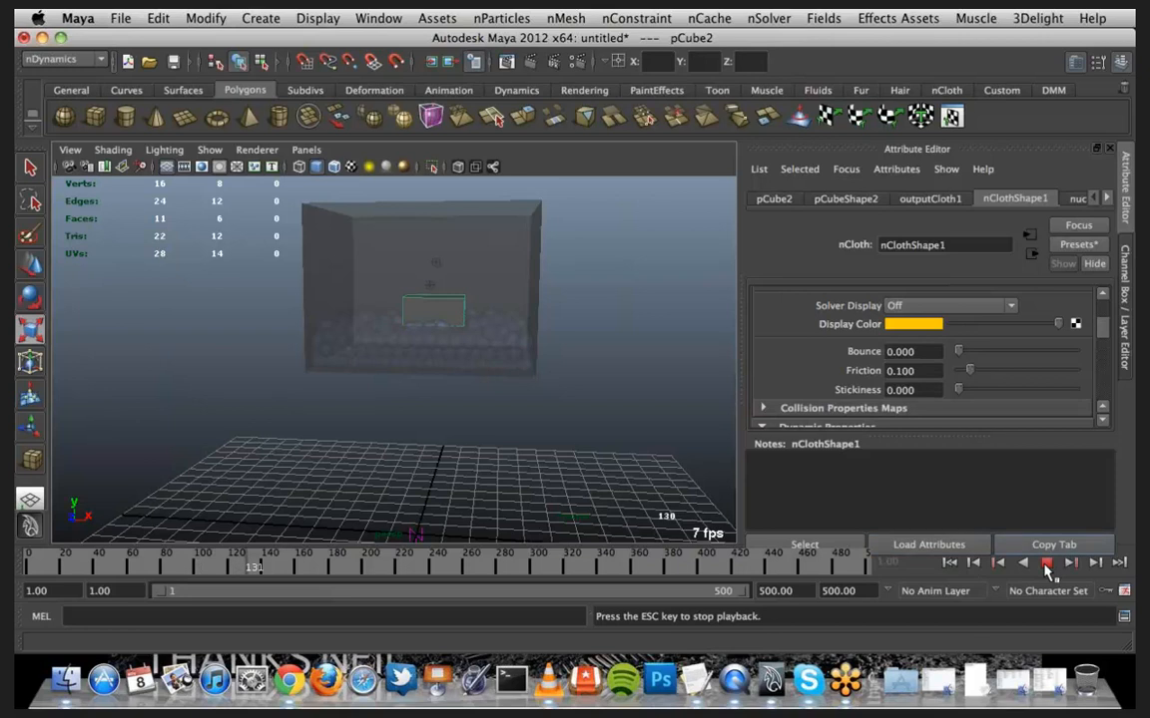
click(1046, 564)
click(974, 563)
click(1046, 563)
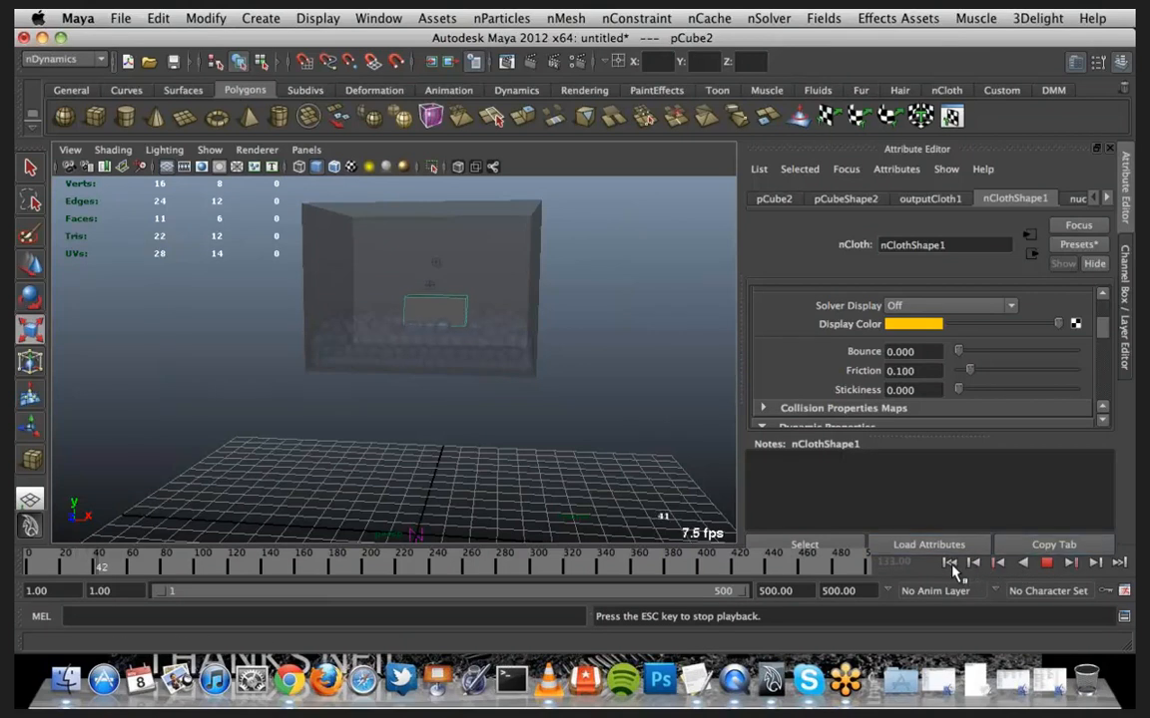
click(949, 562)
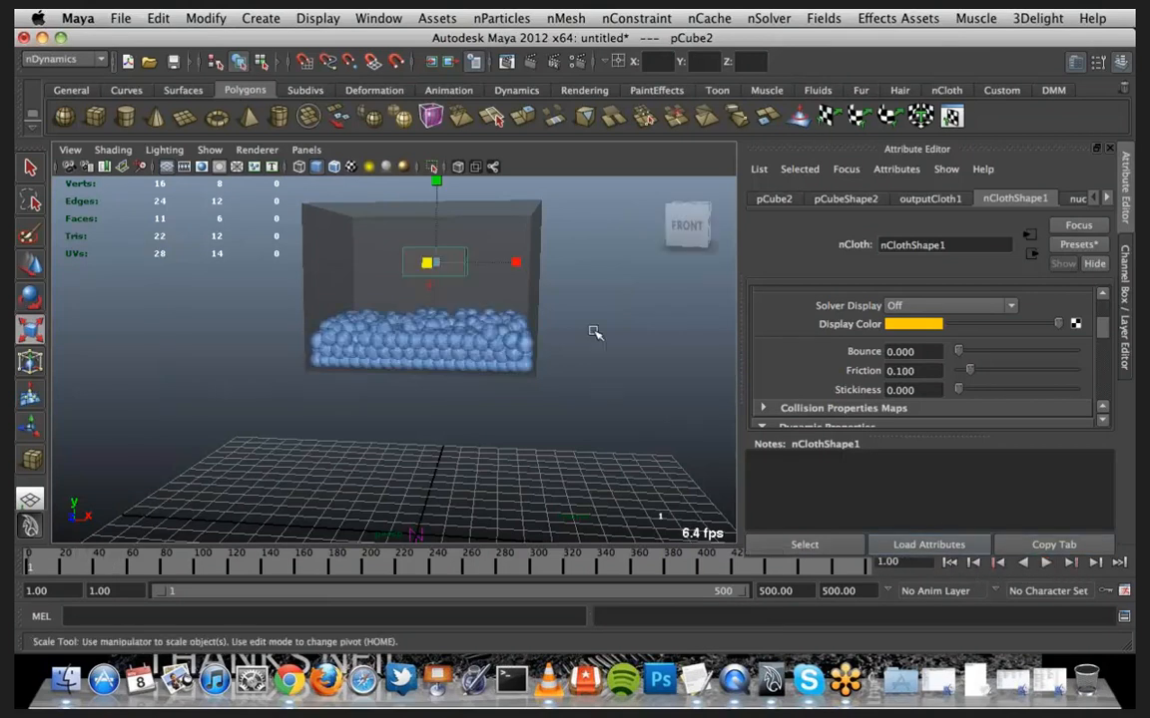
Set the nCloth block's Mass to 25
drag(937, 432, 939, 519)
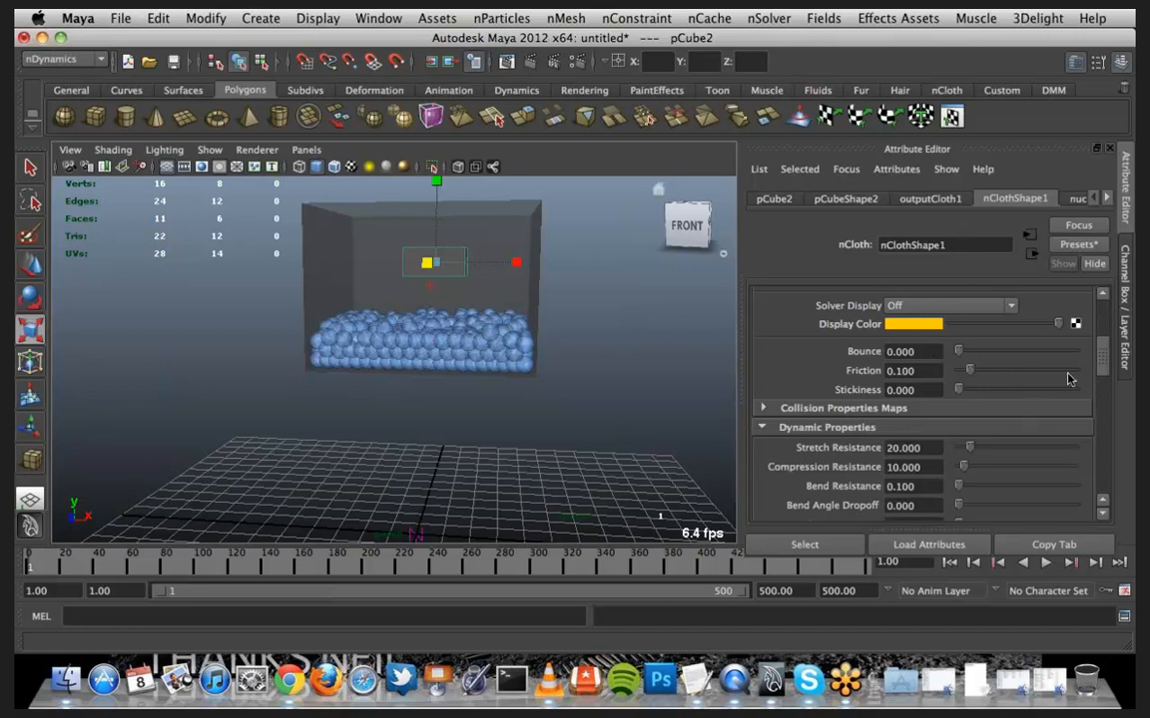
drag(1105, 364, 1102, 432)
scroll(988, 388, down, 3)
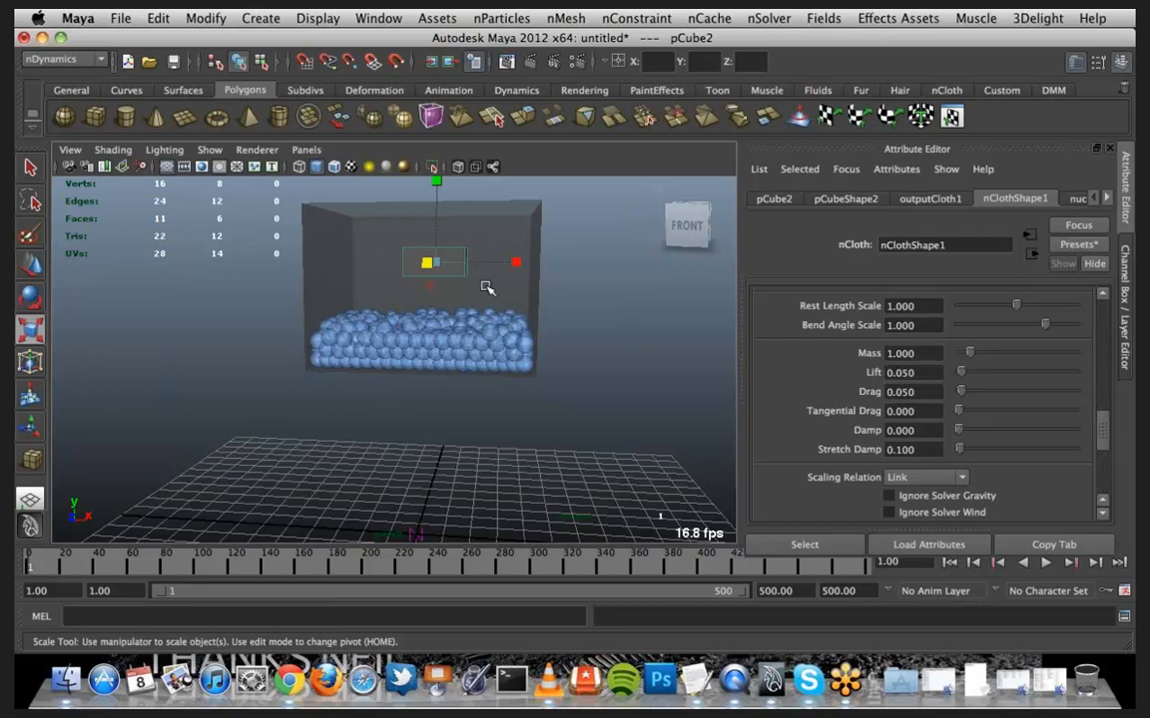
click(926, 364)
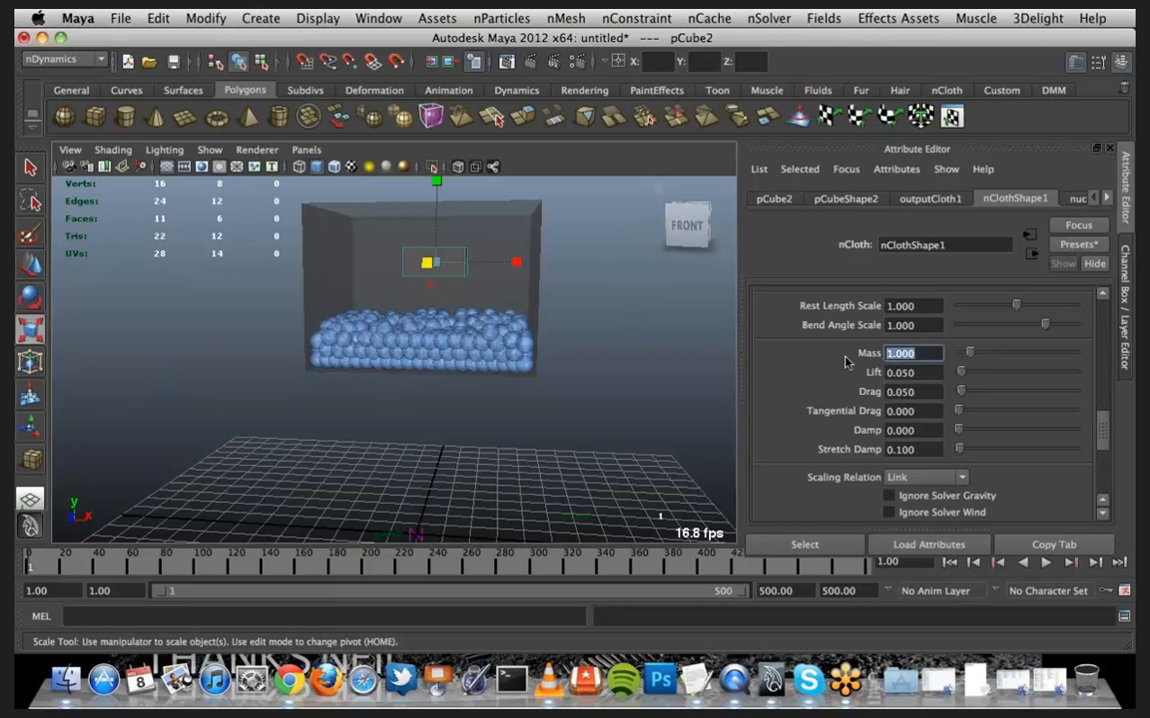
text(25)
key(Return)
Play the simulation to check how the heavier block sinks into the particles, and rewind to the start
click(1045, 562)
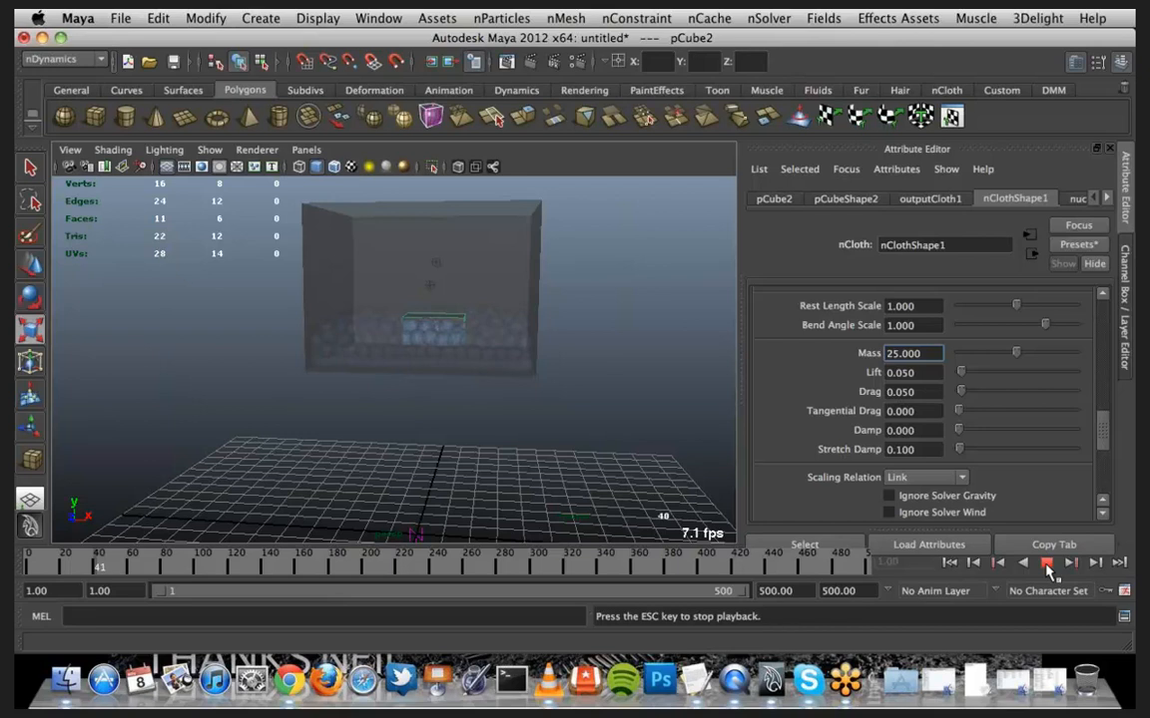
click(1046, 565)
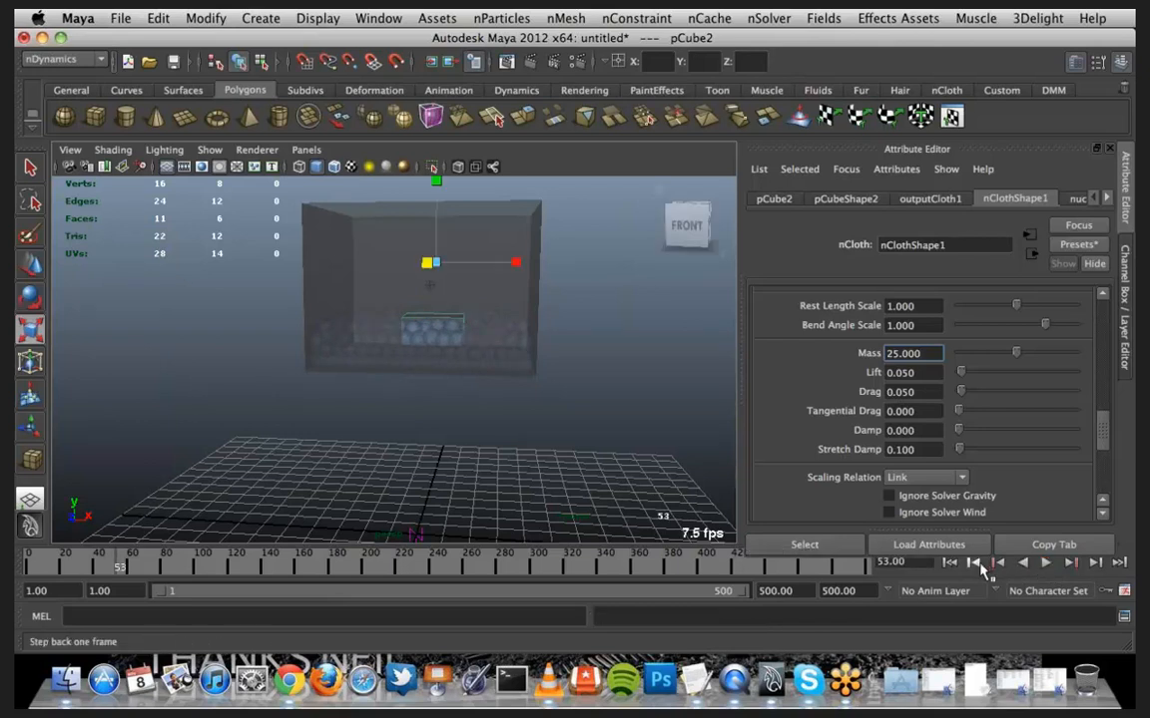
click(949, 561)
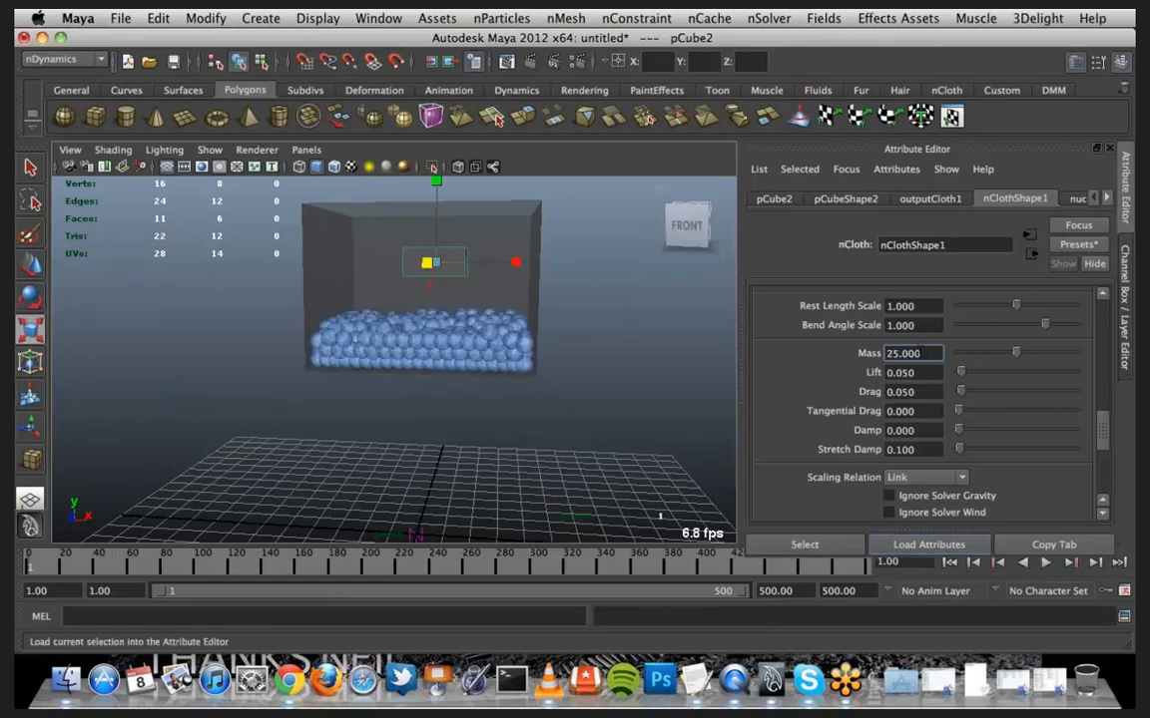
Reduce the nCloth block's Mass to 8
double_click(903, 353)
text(8)
key(Return)
alt+drag(409, 351, 380, 367)
alt+right_drag(381, 368, 489, 369)
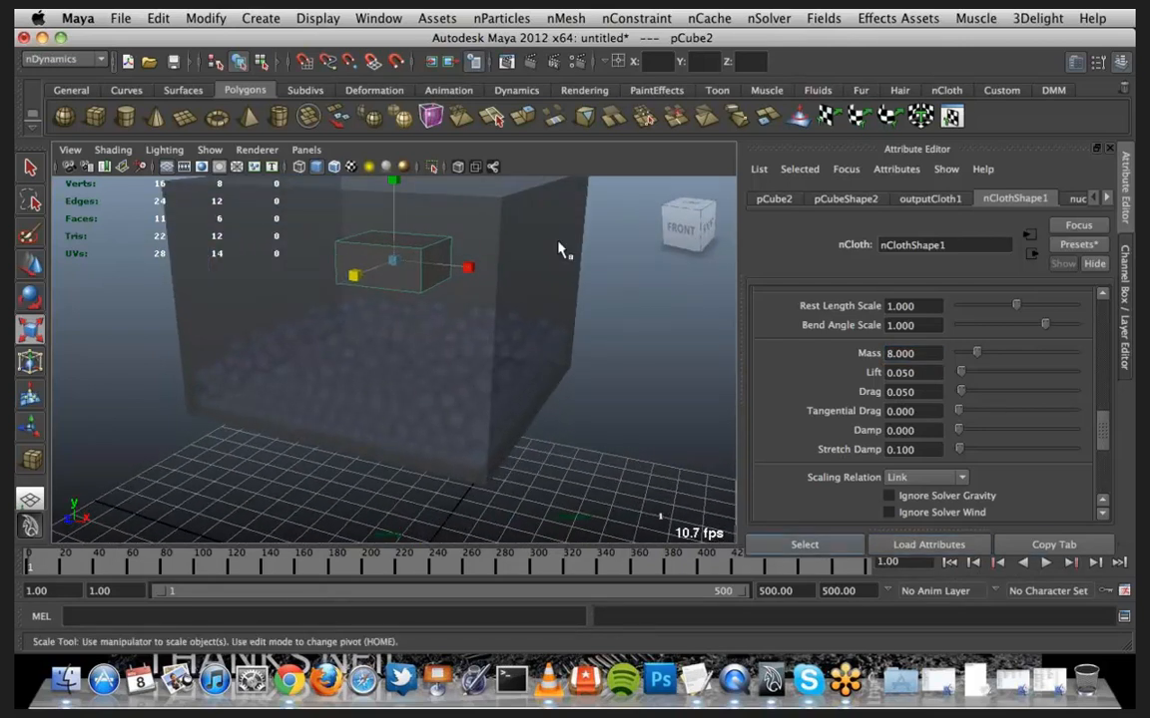
Select the container and play the simulation to examine how the block settles in the water from a closer view
click(559, 245)
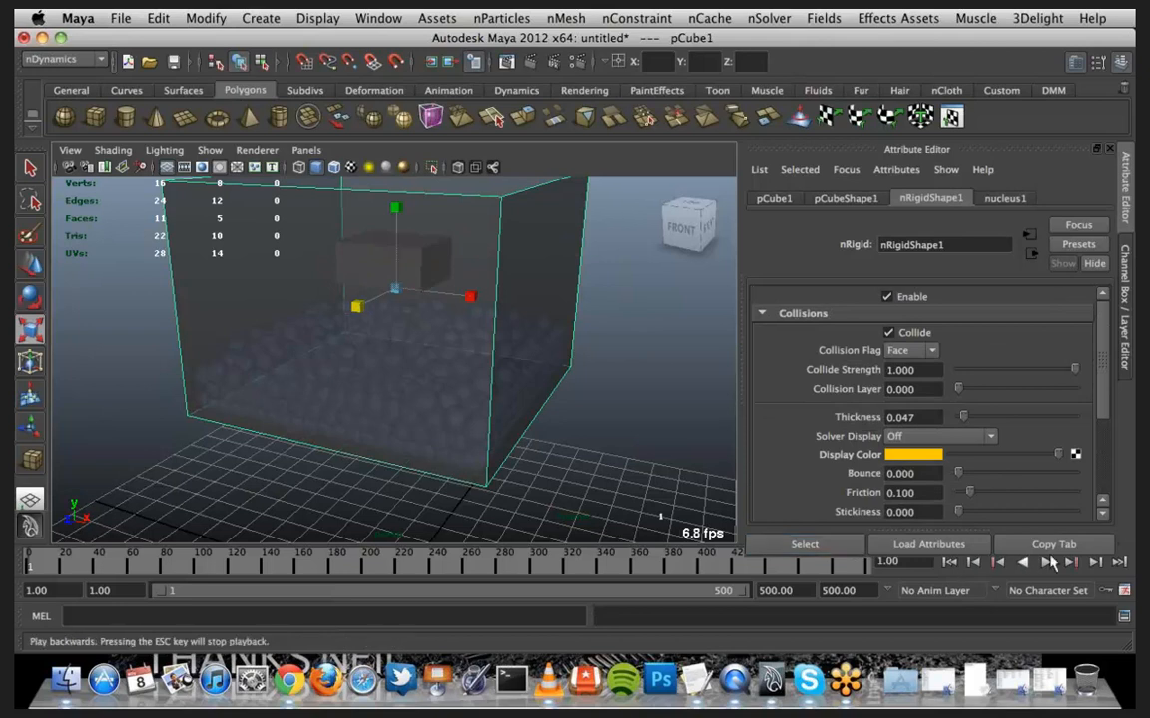
click(1047, 563)
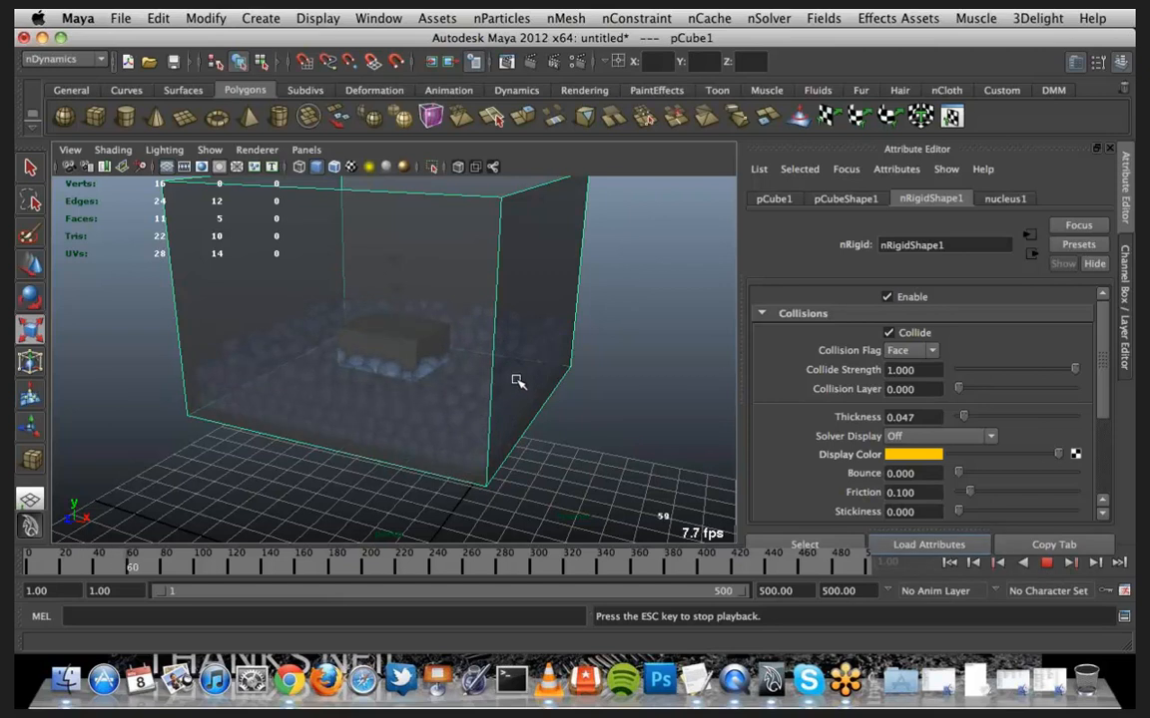
alt+drag(523, 378, 531, 418)
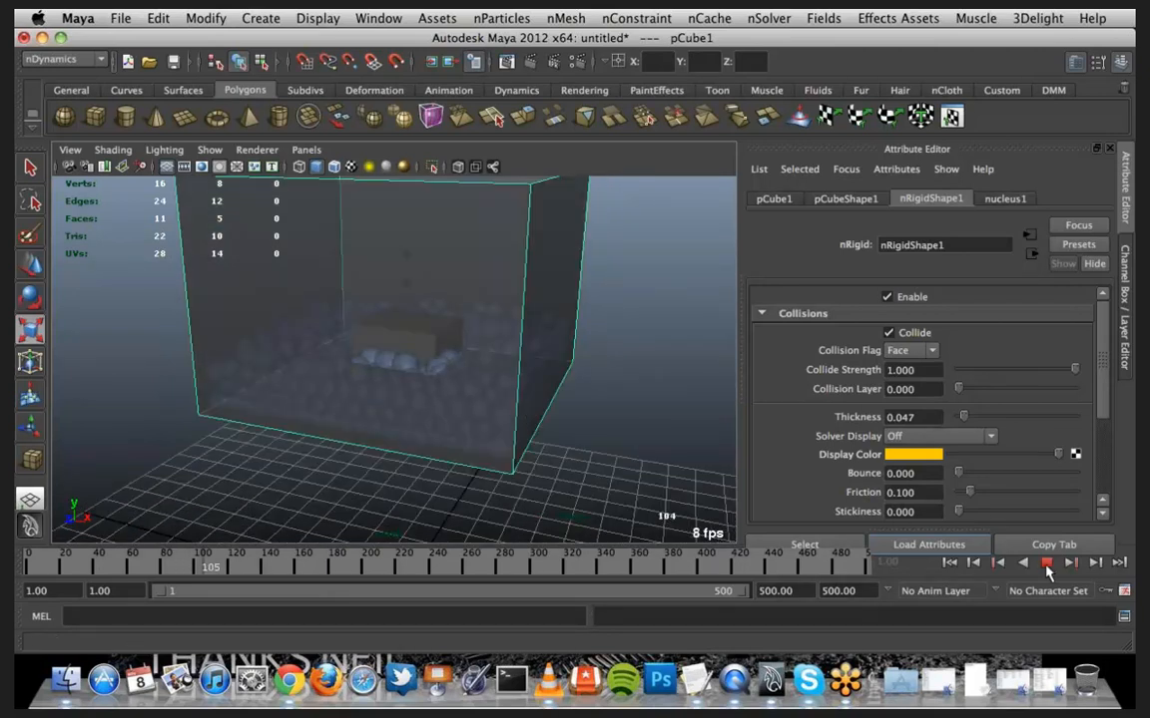
click(1046, 564)
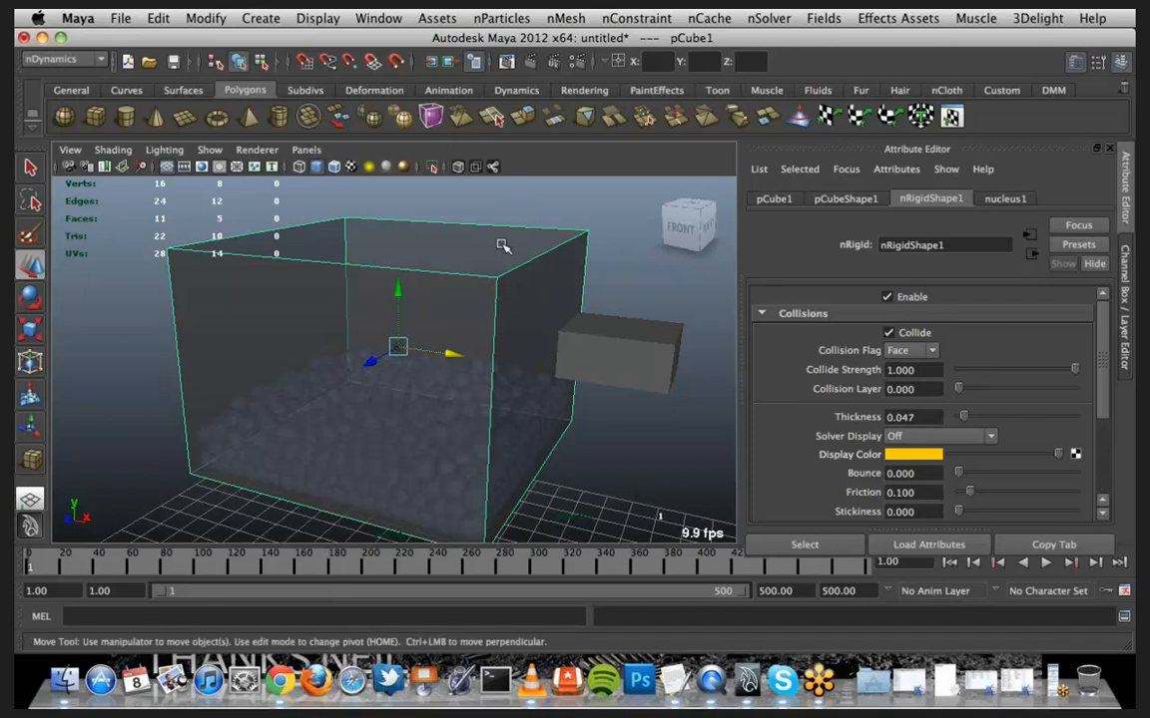
Make the transparent container emit water nParticles from the object with the default emitter settings
drag(525, 230, 604, 261)
click(566, 19)
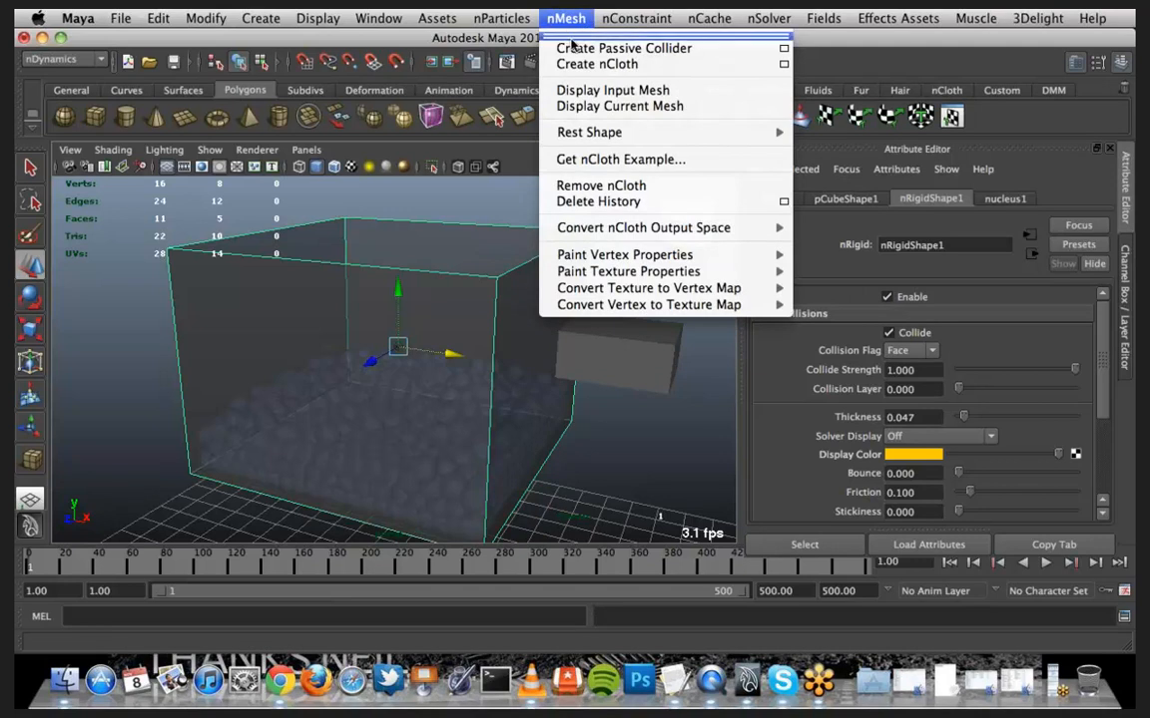
mouse_move(501, 18)
mouse_move(589, 48)
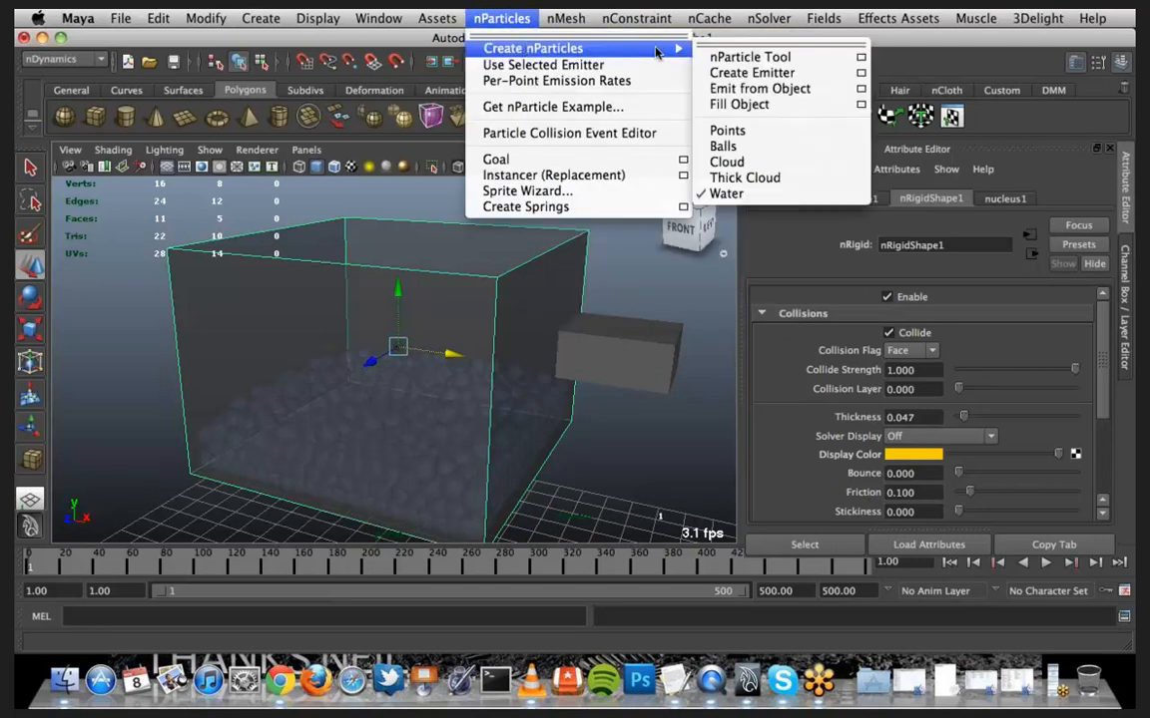
click(791, 90)
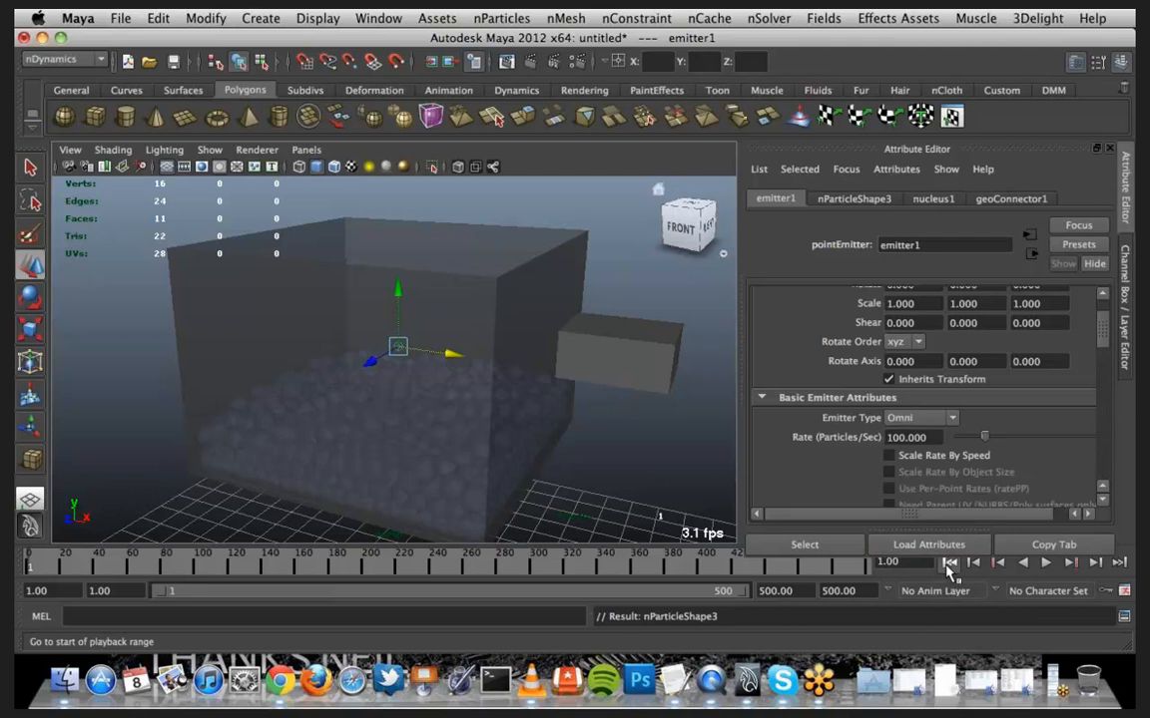
key(ctrl+z)
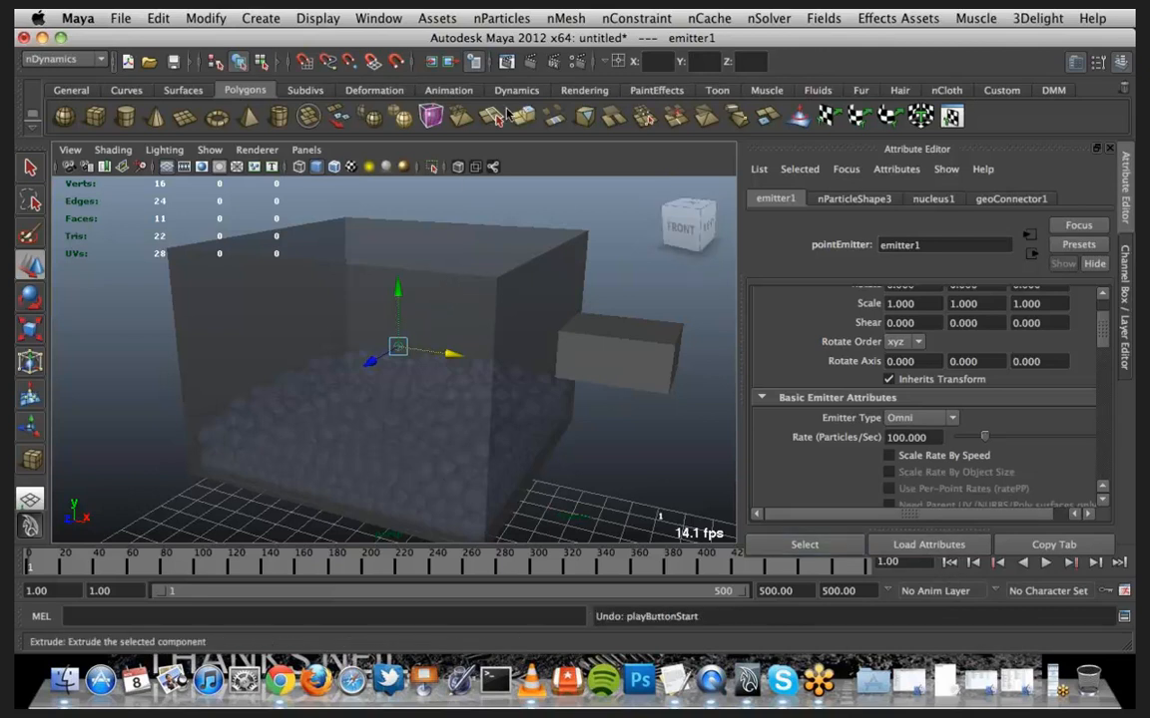
Create a standalone nParticle emitter and raise it above the open container, to about 15.2 cm in Y
alt+drag(426, 319, 332, 309)
key(space)
click(282, 260)
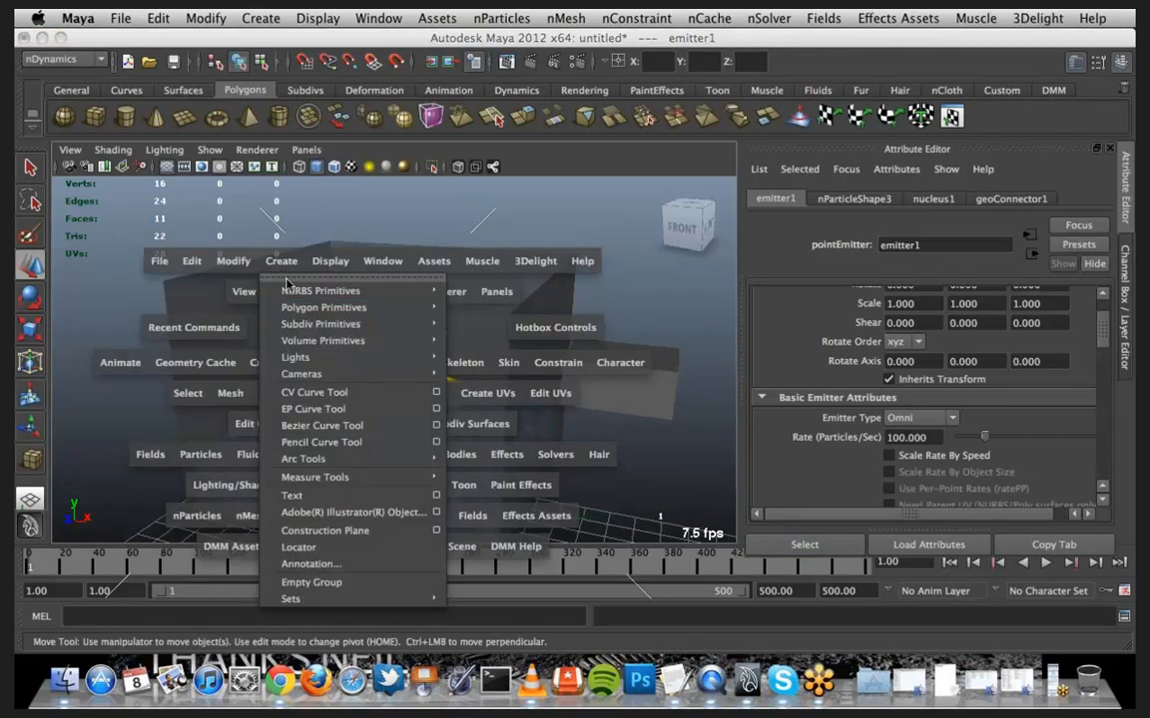
click(501, 17)
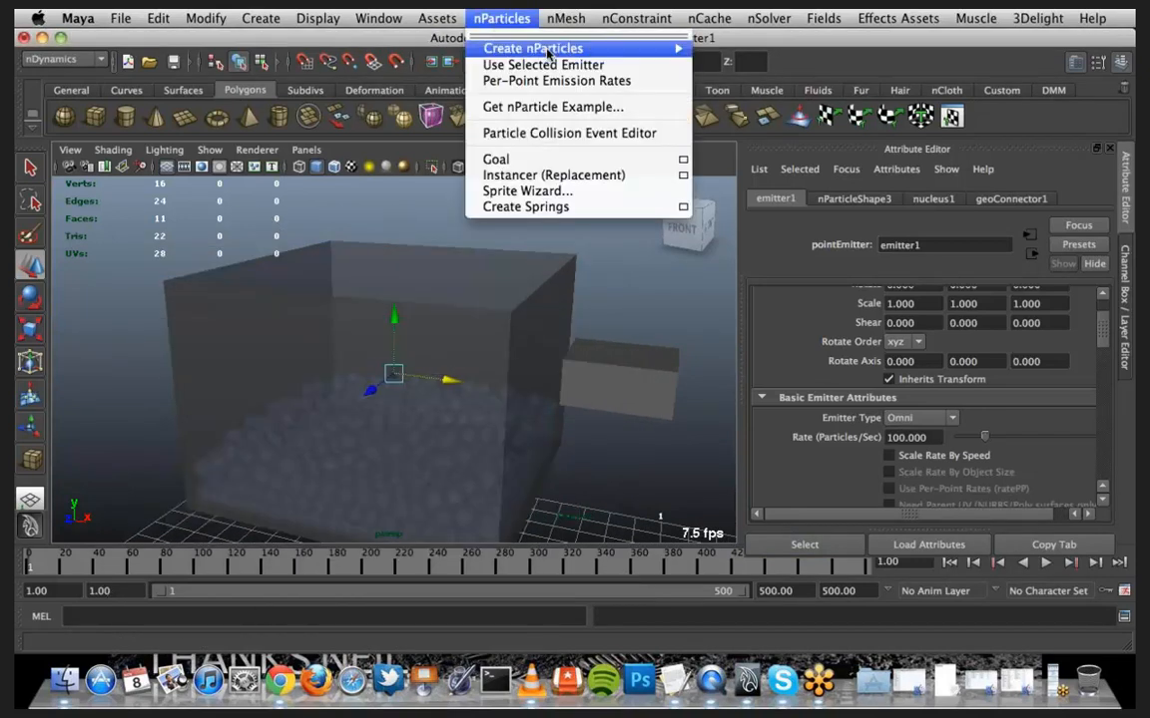
mouse_move(648, 49)
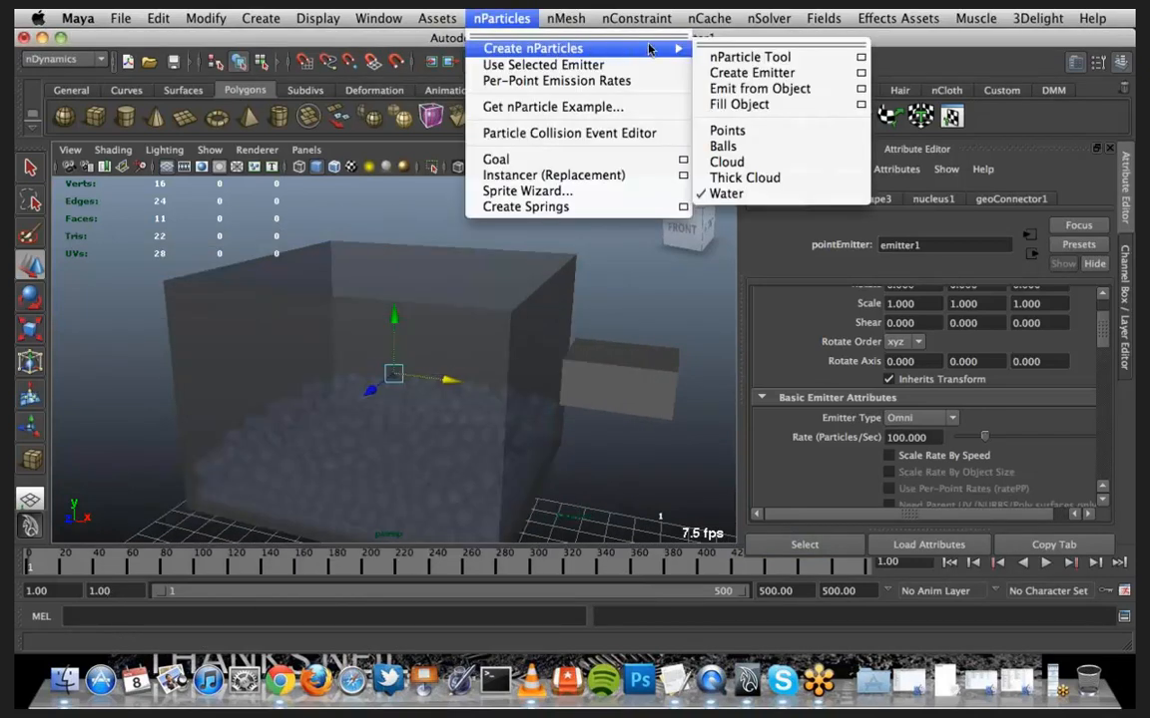
click(755, 73)
scroll(399, 439, down, 3)
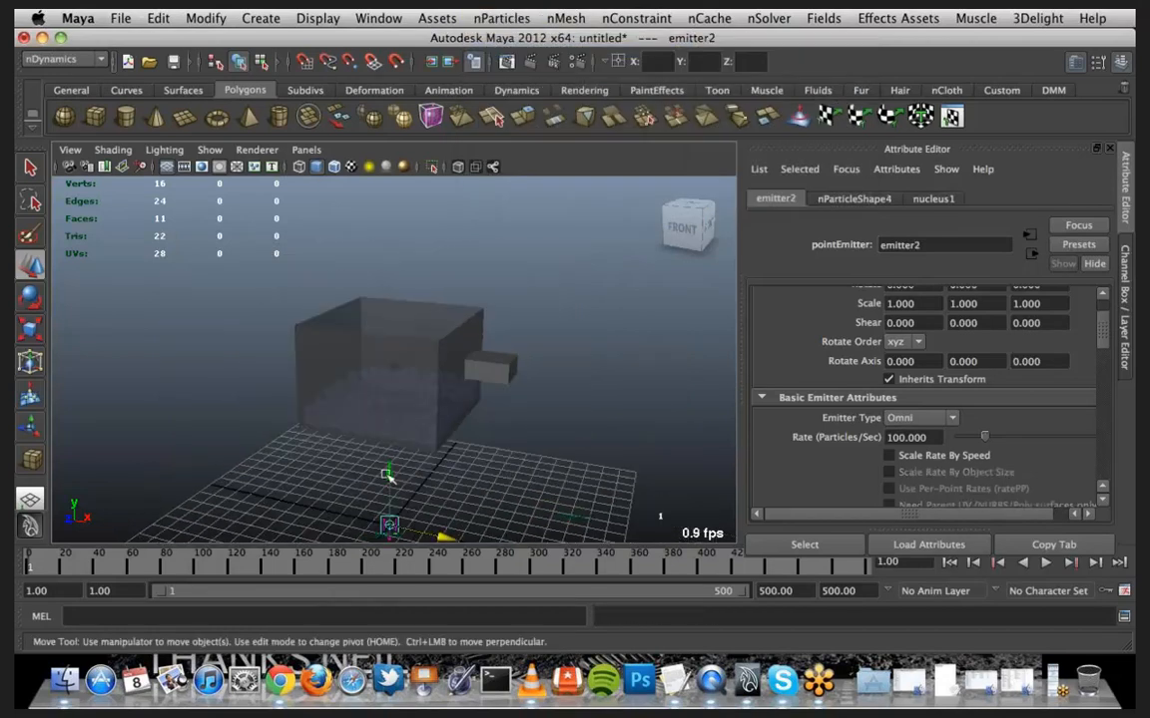
drag(389, 474, 400, 188)
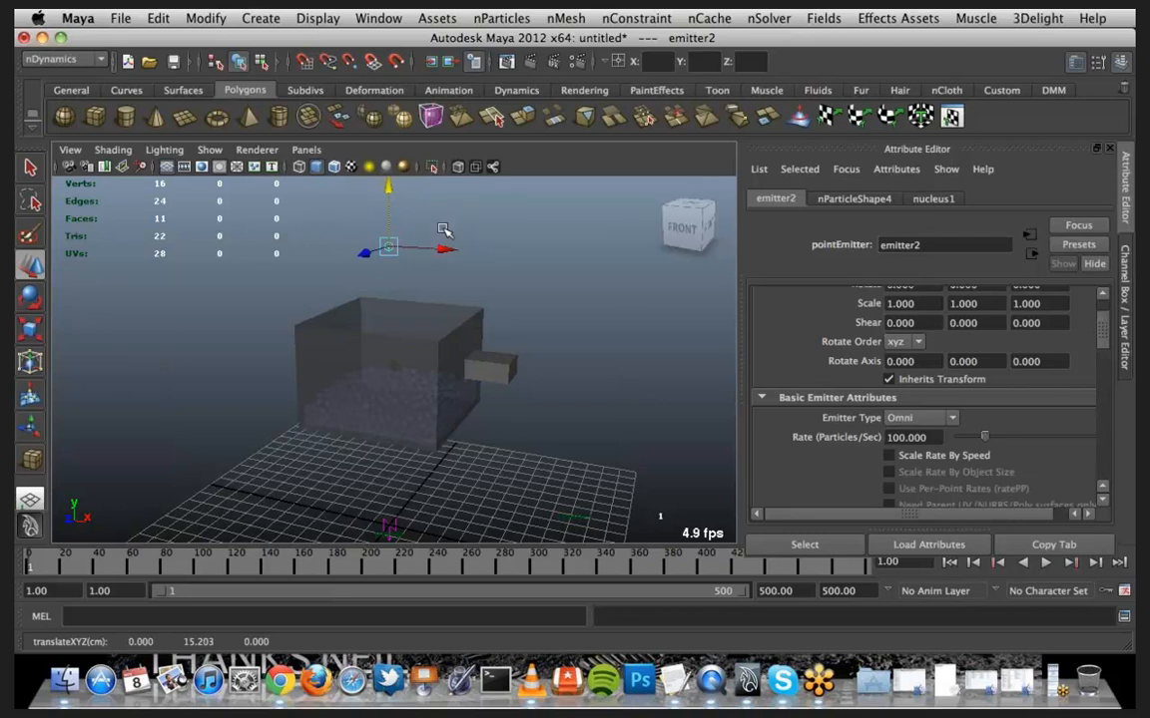
Fill the container cube with water nParticles and delete the standalone emitter above it
click(429, 313)
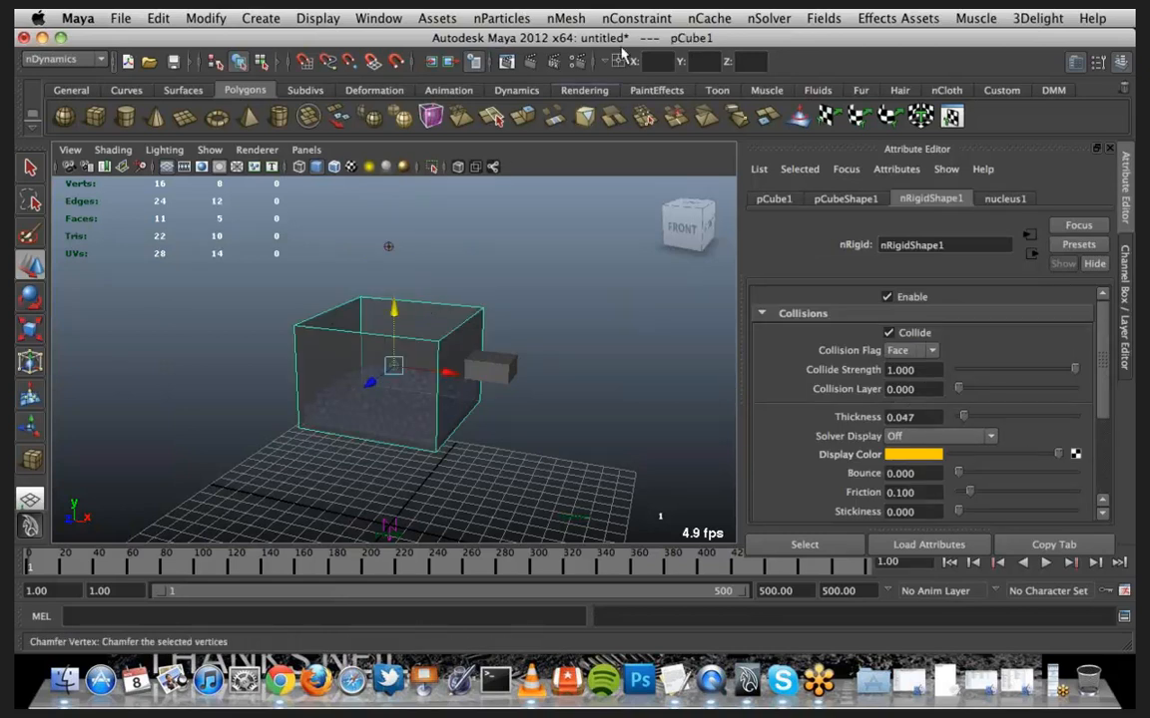
click(560, 19)
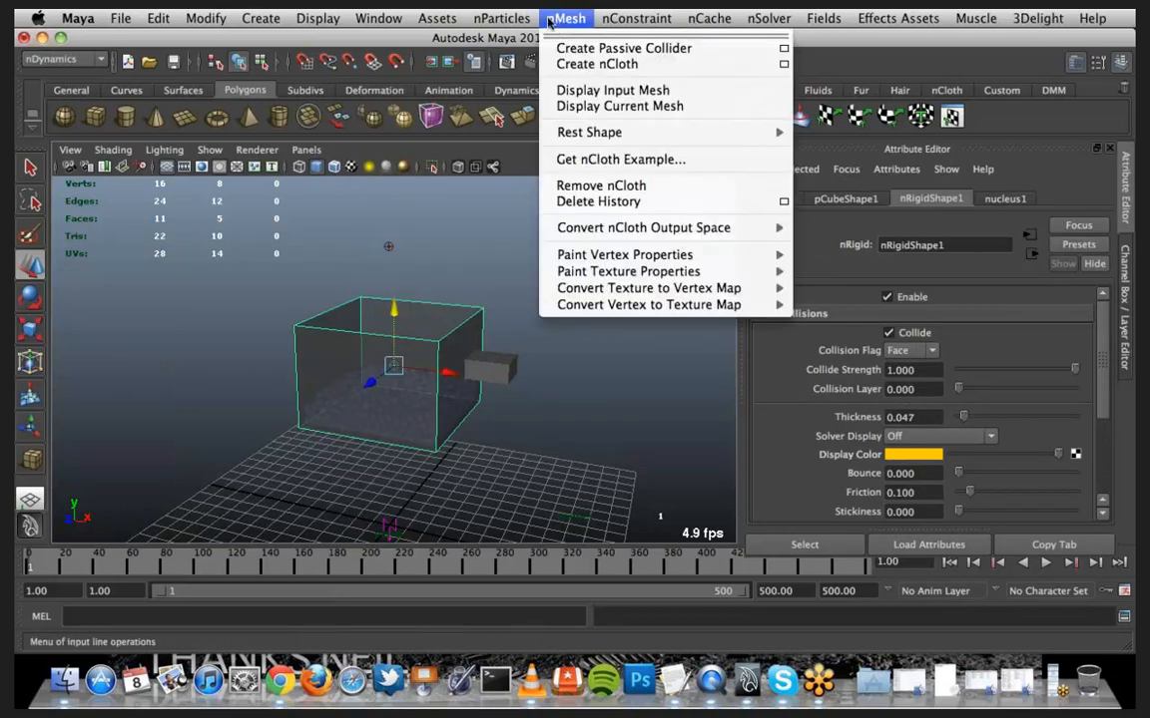
mouse_move(501, 19)
mouse_move(565, 50)
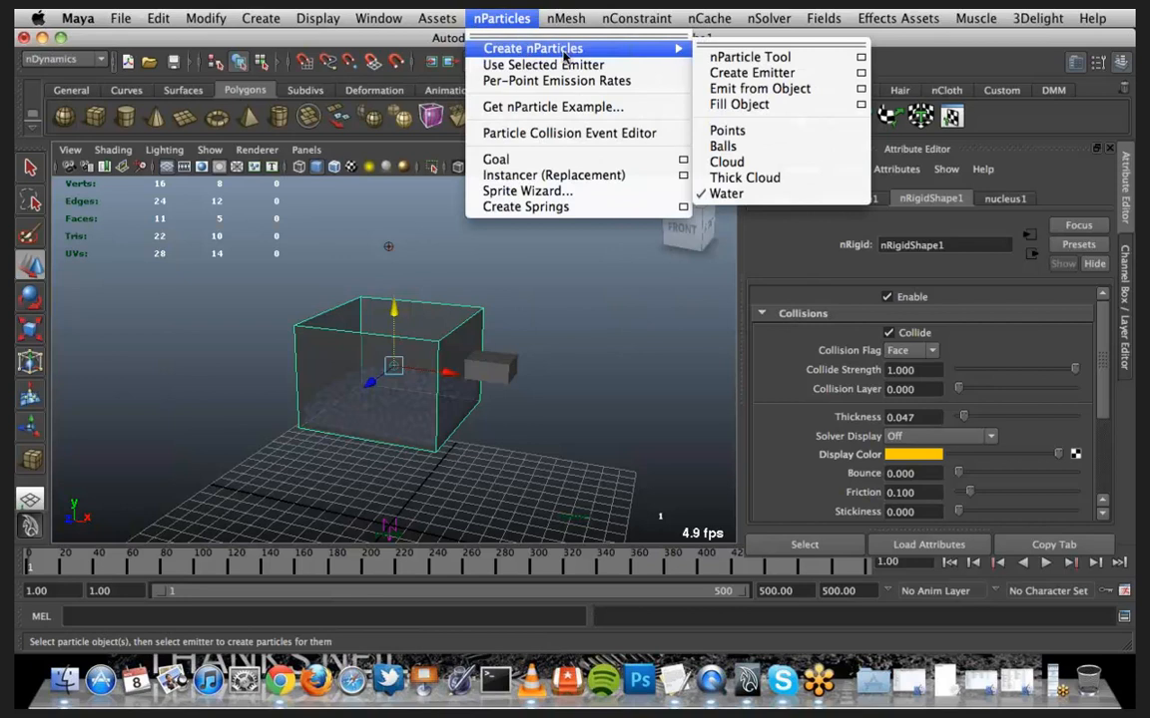
click(773, 106)
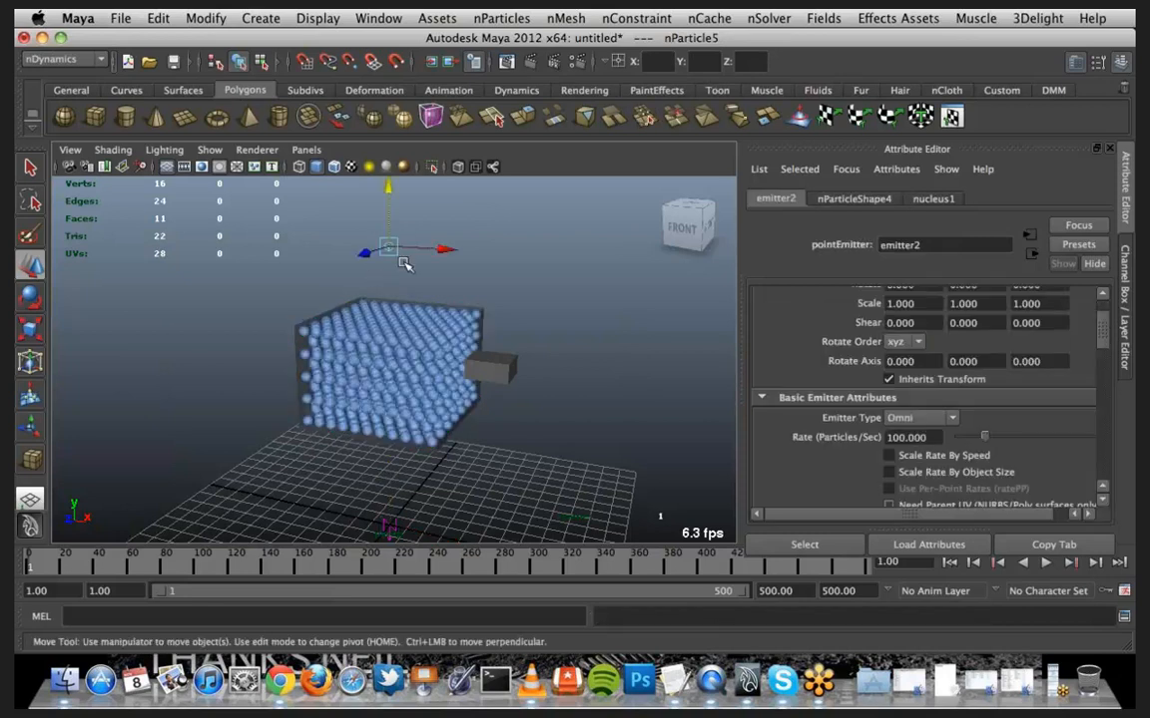
click(405, 264)
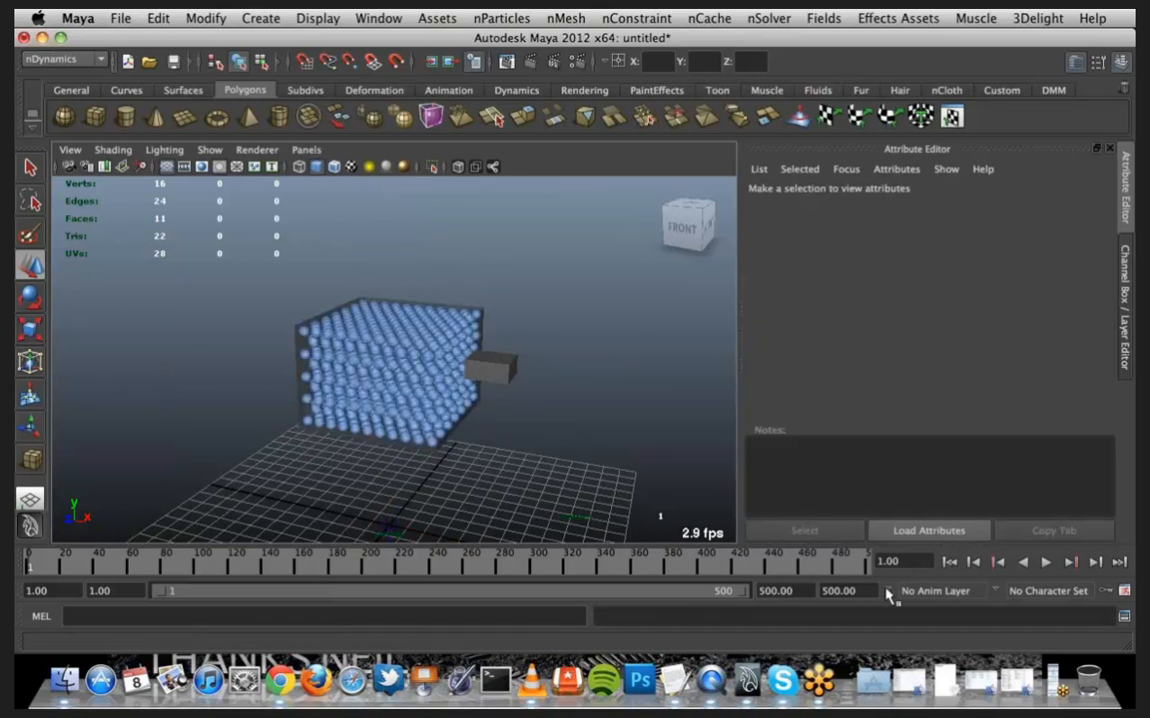
Play the simulation from the first frame to examine how the particles filling the container behave, and rewind it
click(949, 563)
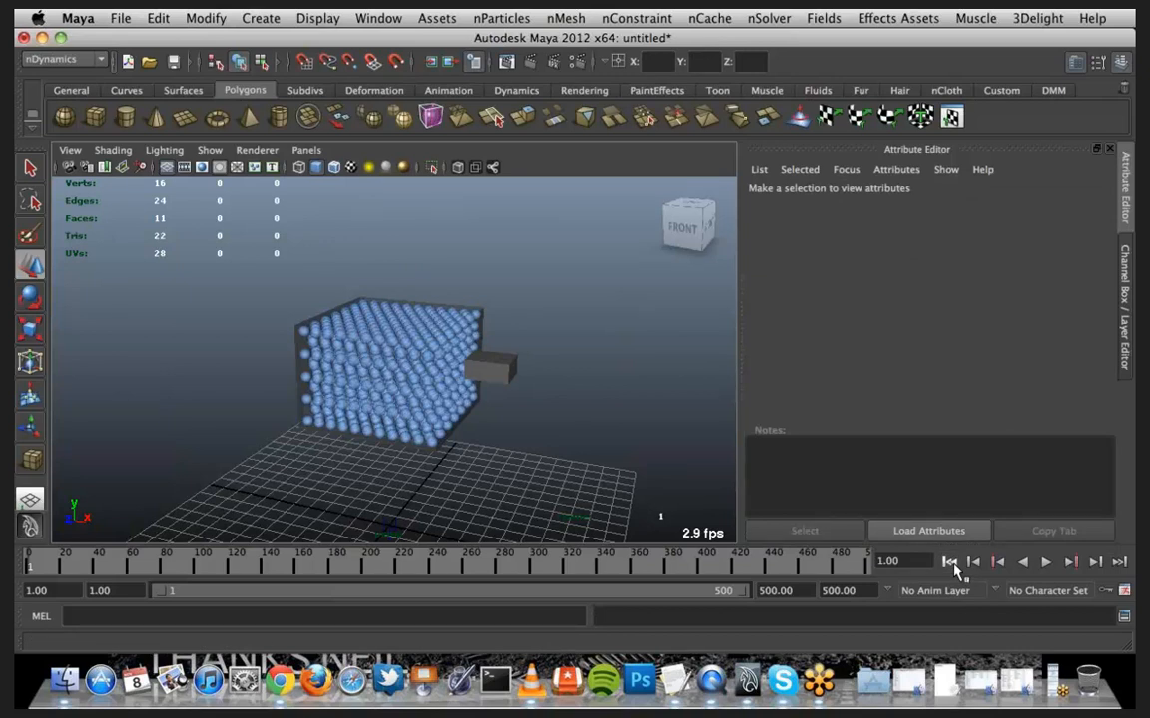
click(1044, 565)
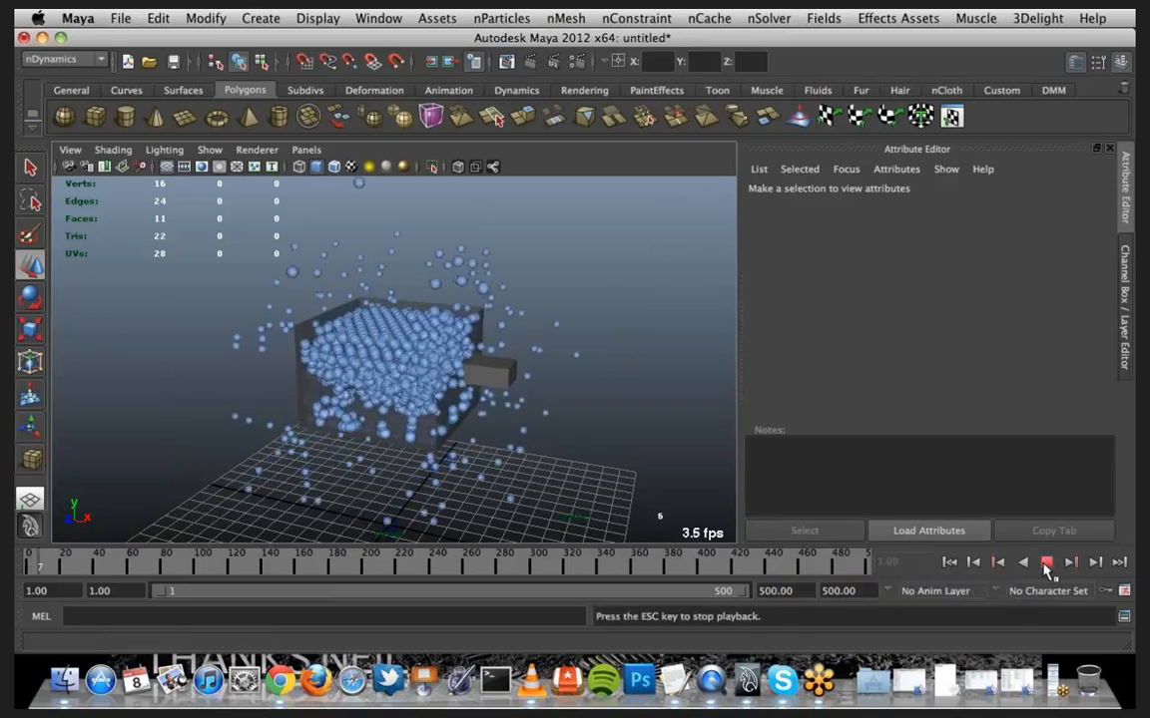
click(1045, 565)
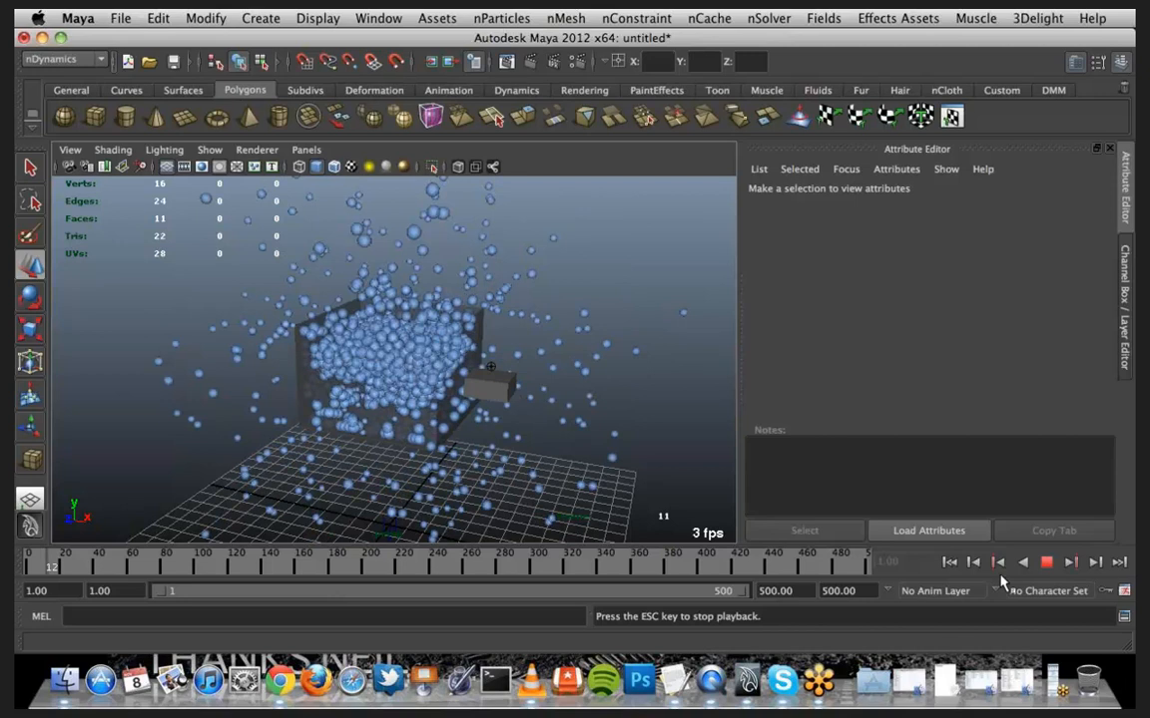
click(949, 561)
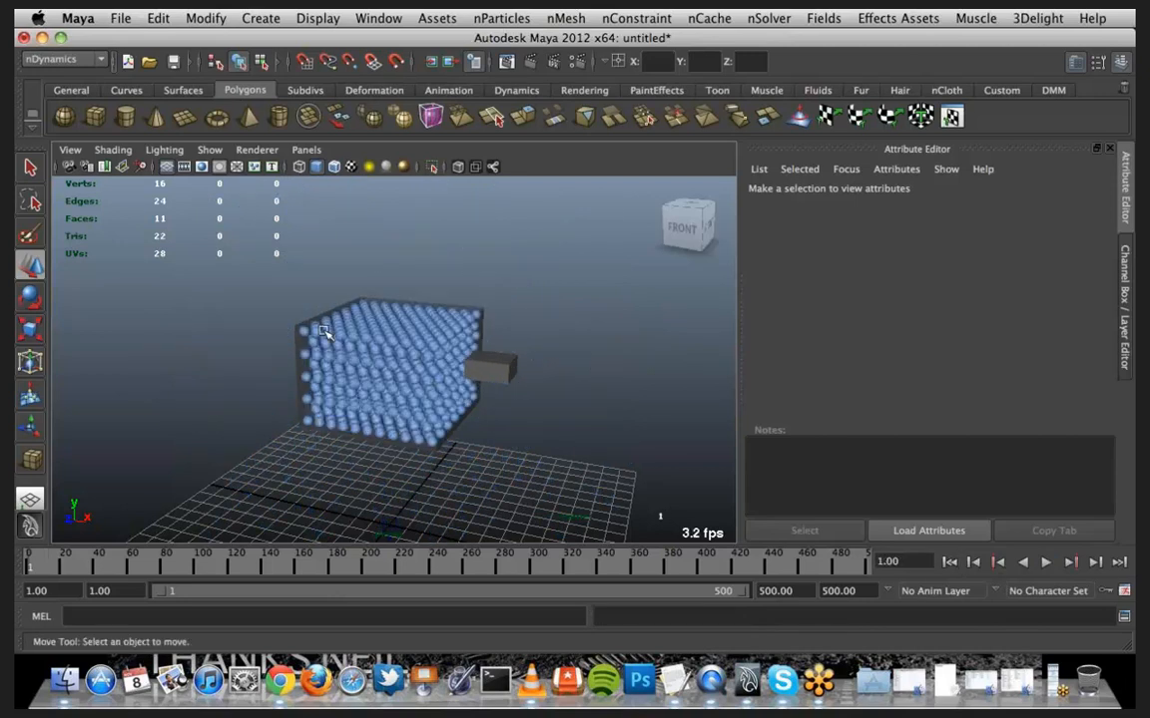
Undo the deletion of the standalone emitter and the water particle fill of the container
key(super+z)
key(super+z)
key(super+z)
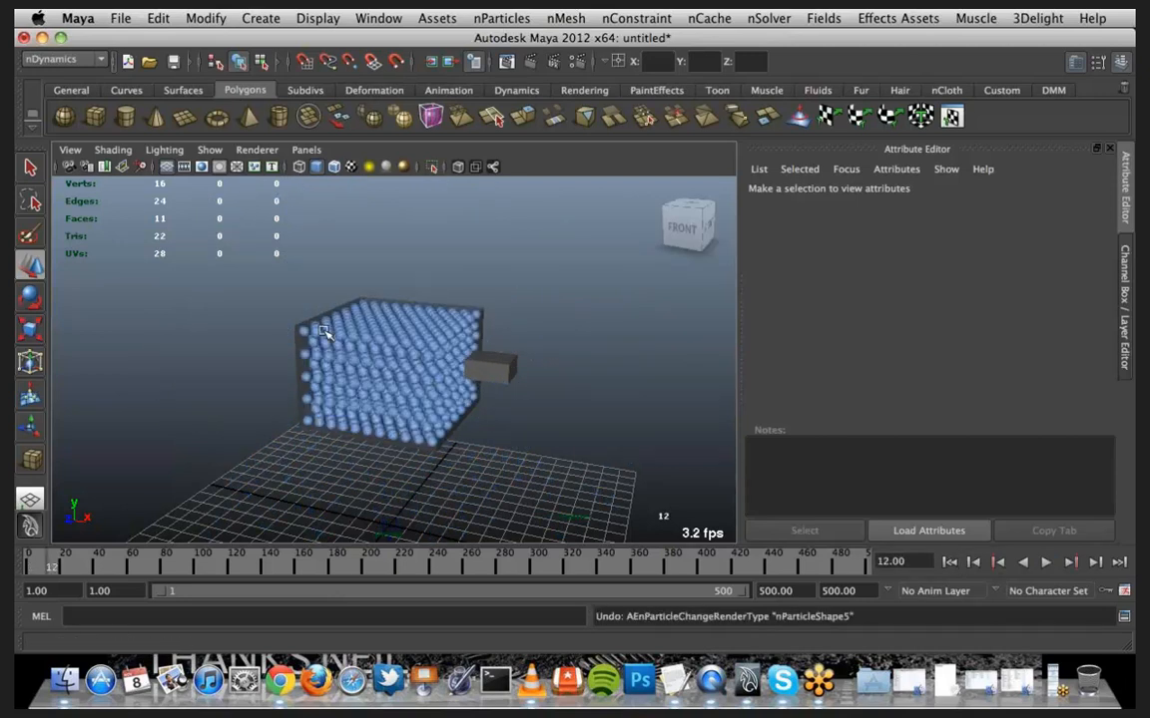
key(super+z)
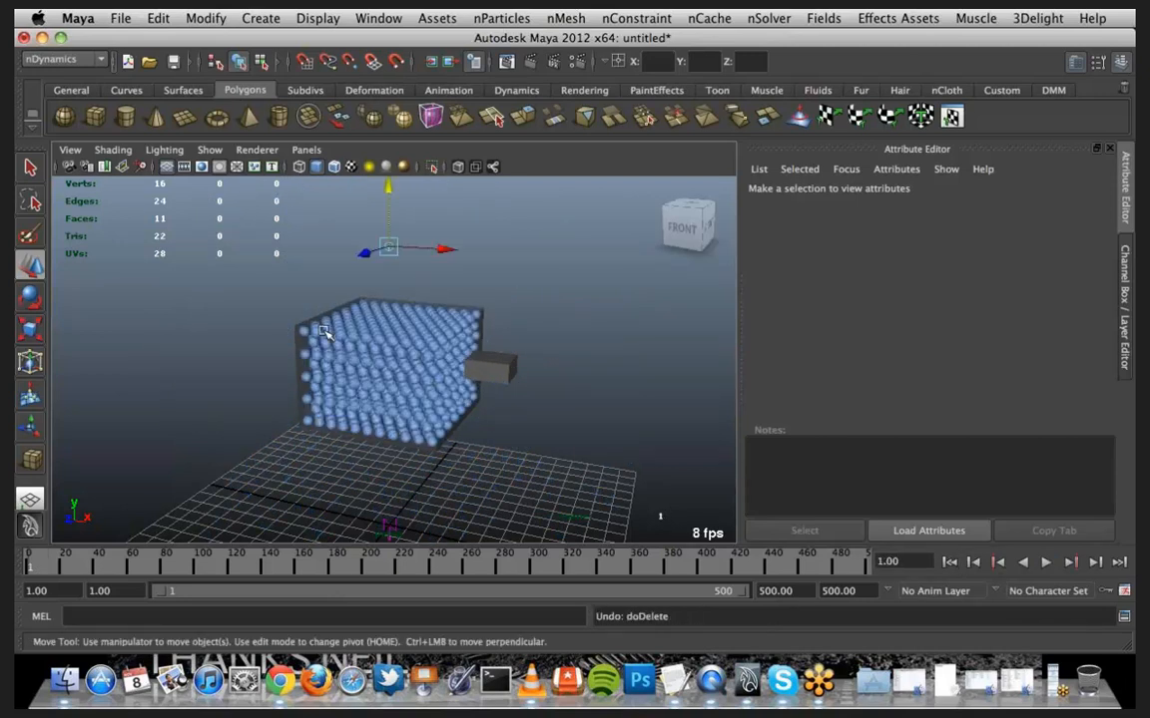
key(super+z)
key(super+z)
key(super+z)
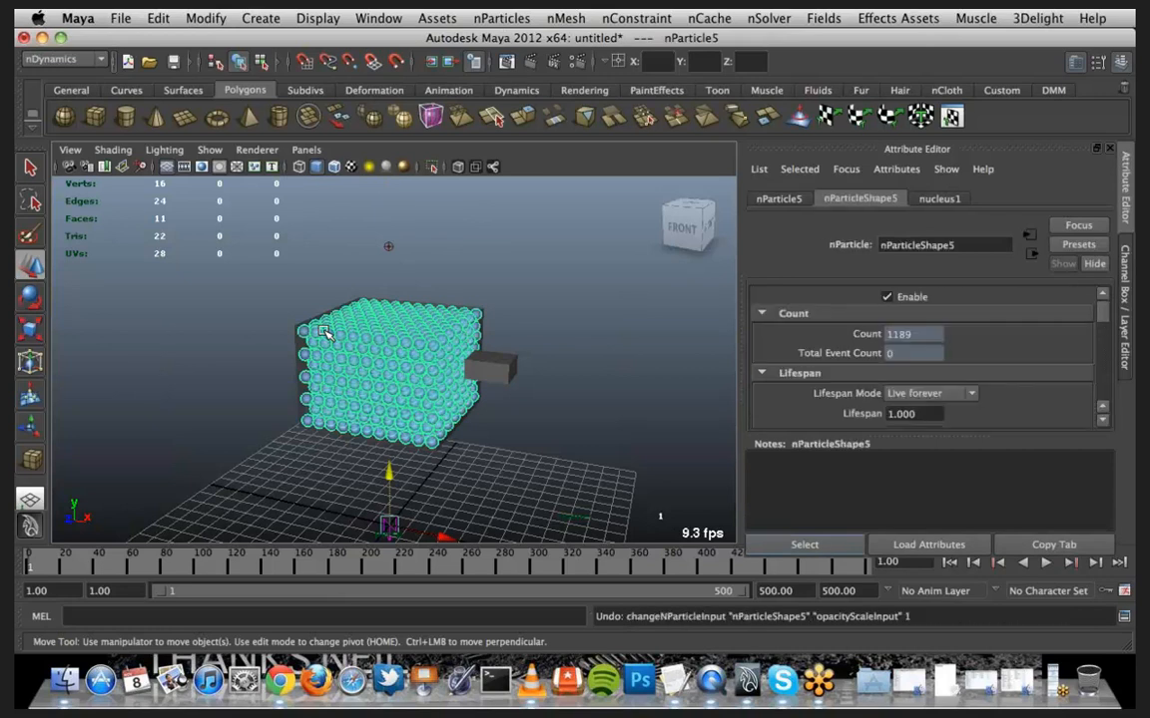
key(super+z)
key(super+z)
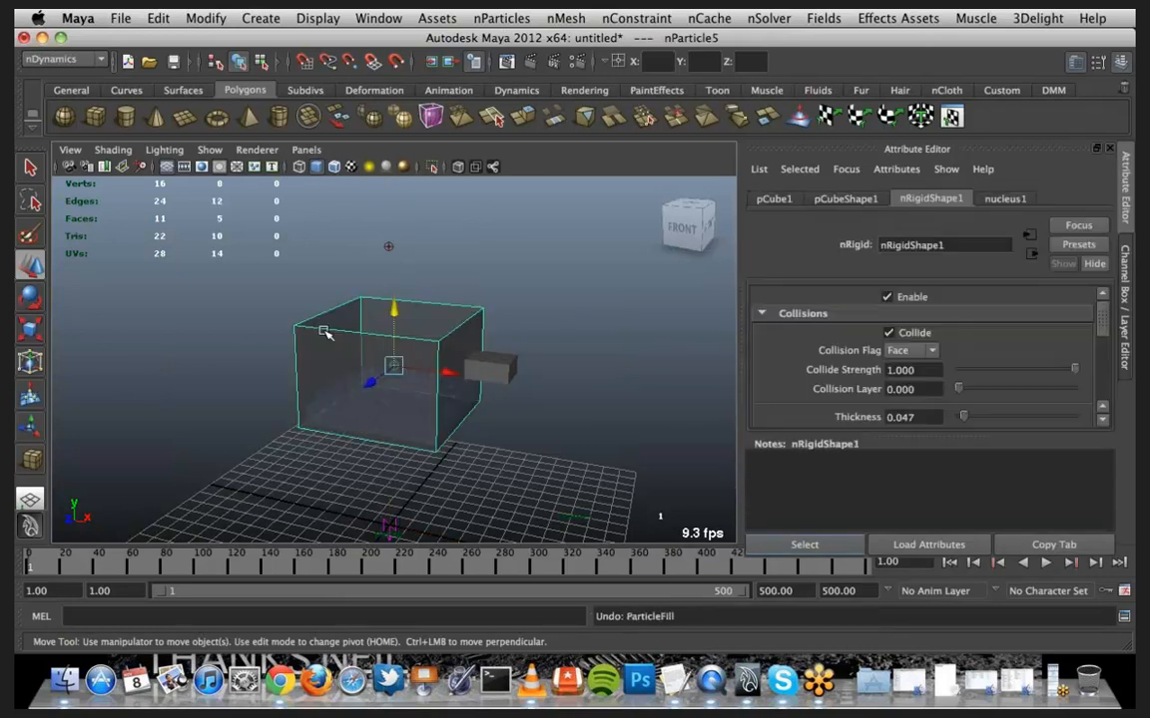
Undo the creation of the standalone emitter and the container's object emitter, back to the selected container cube
key(super+z)
key(super+z)
key(super+z)
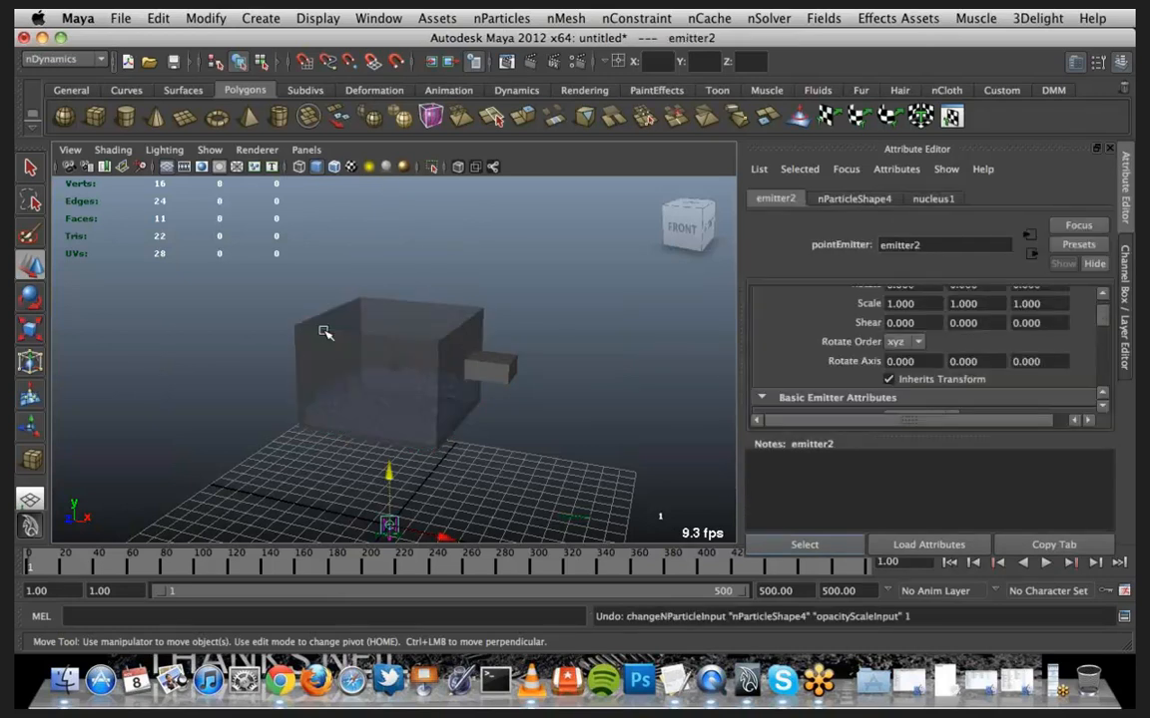
key(super+z)
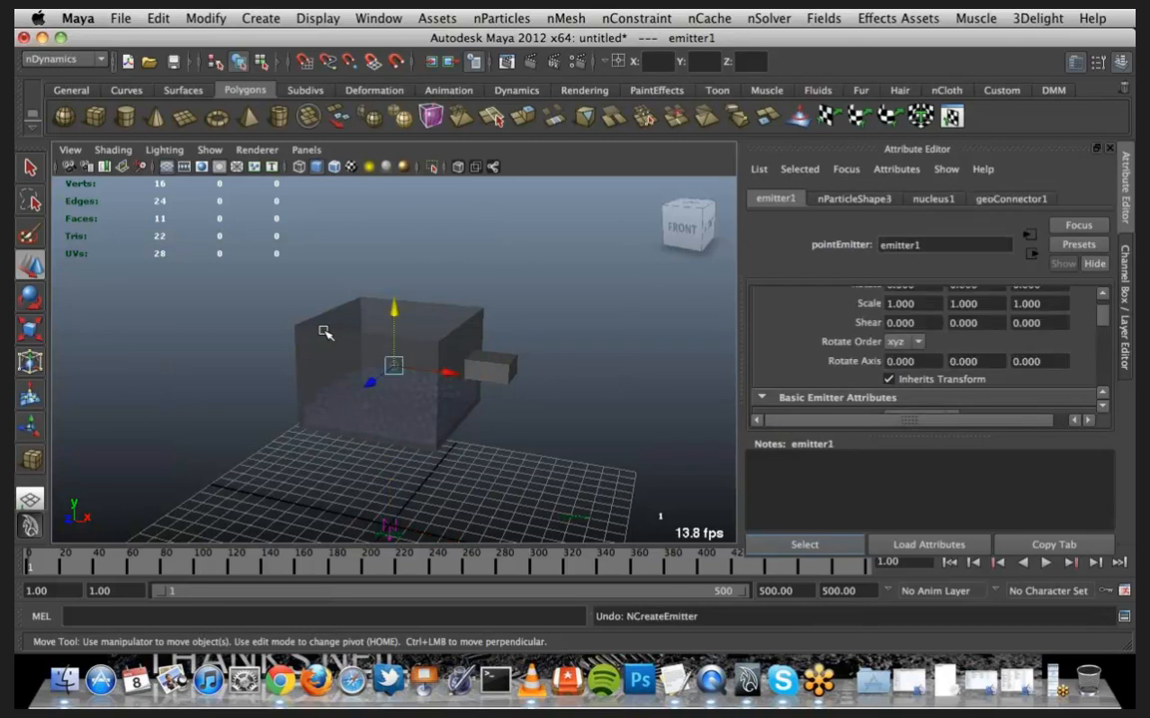
key(super+z)
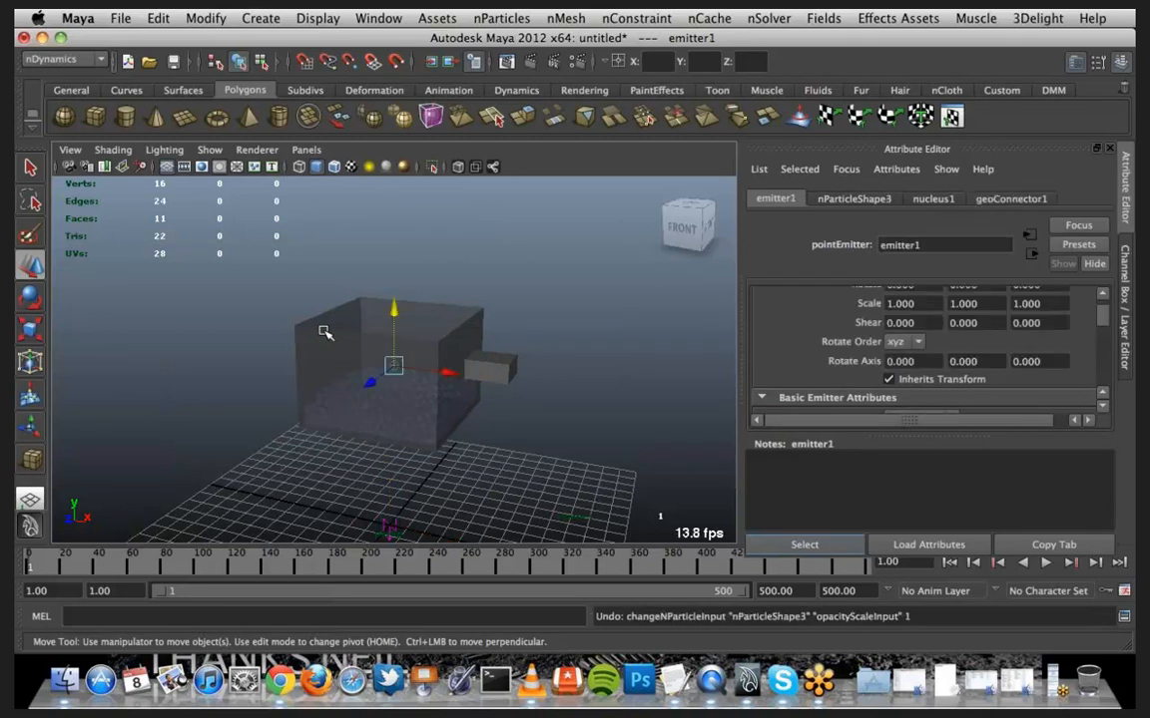
key(super+z)
key(super+z)
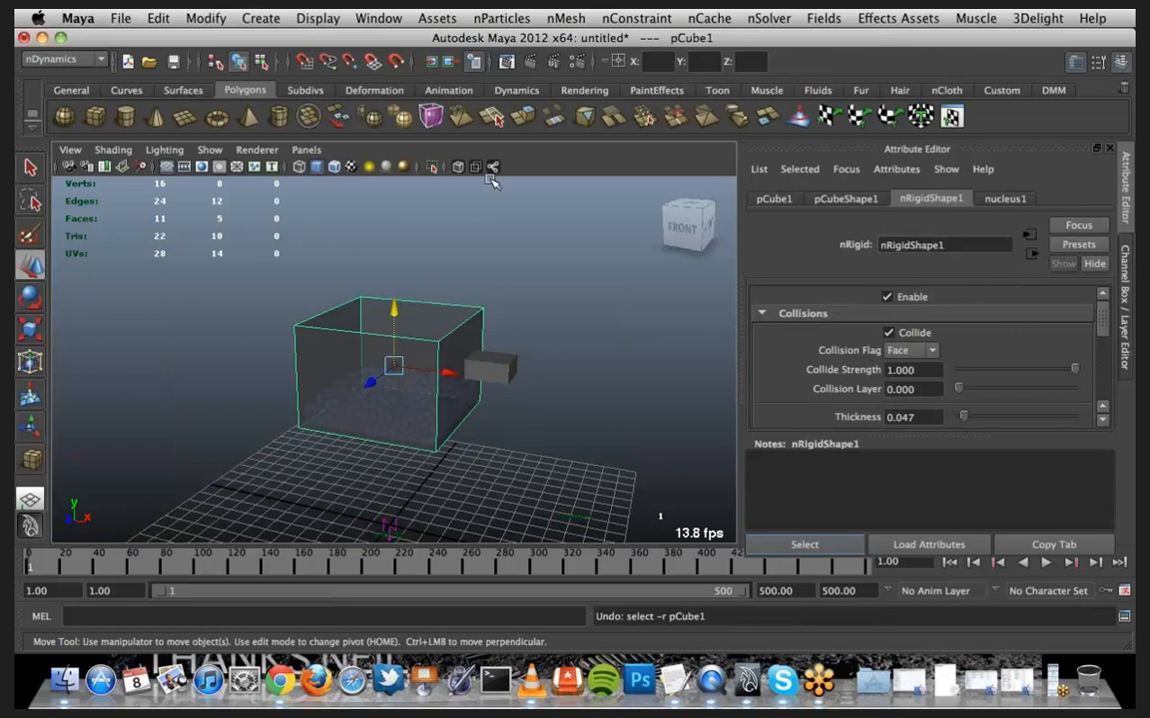
Fill the selected container cube with water nParticles using the Fill Object command
click(514, 20)
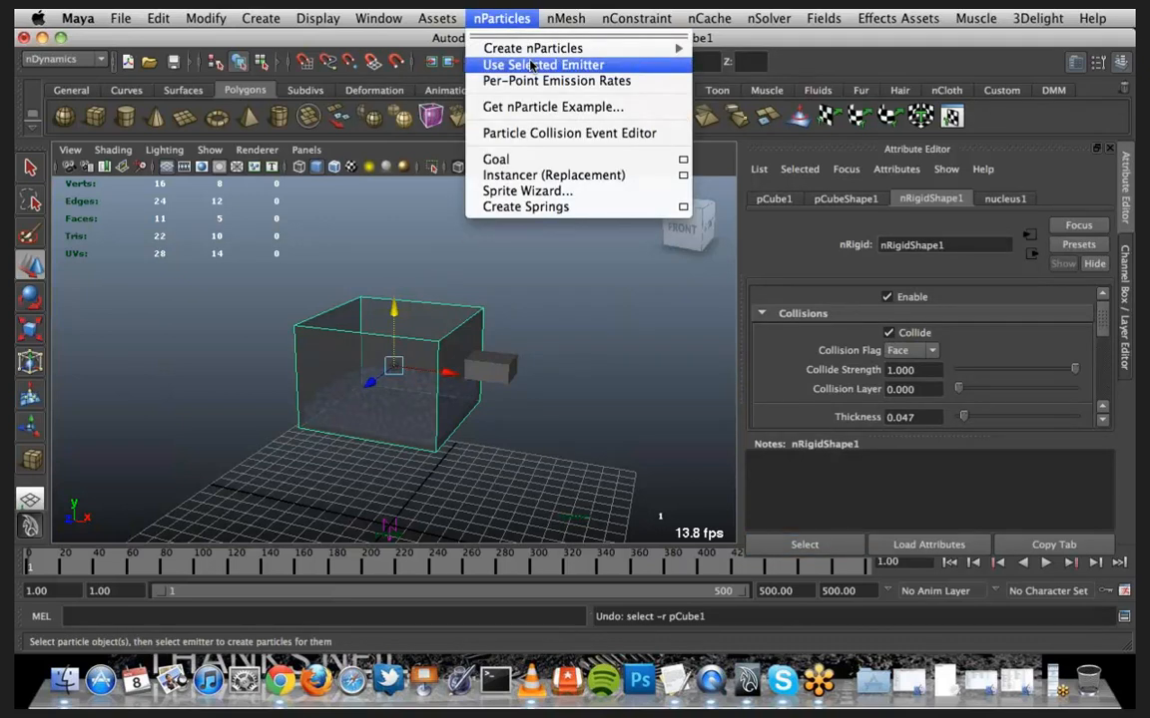
mouse_move(599, 48)
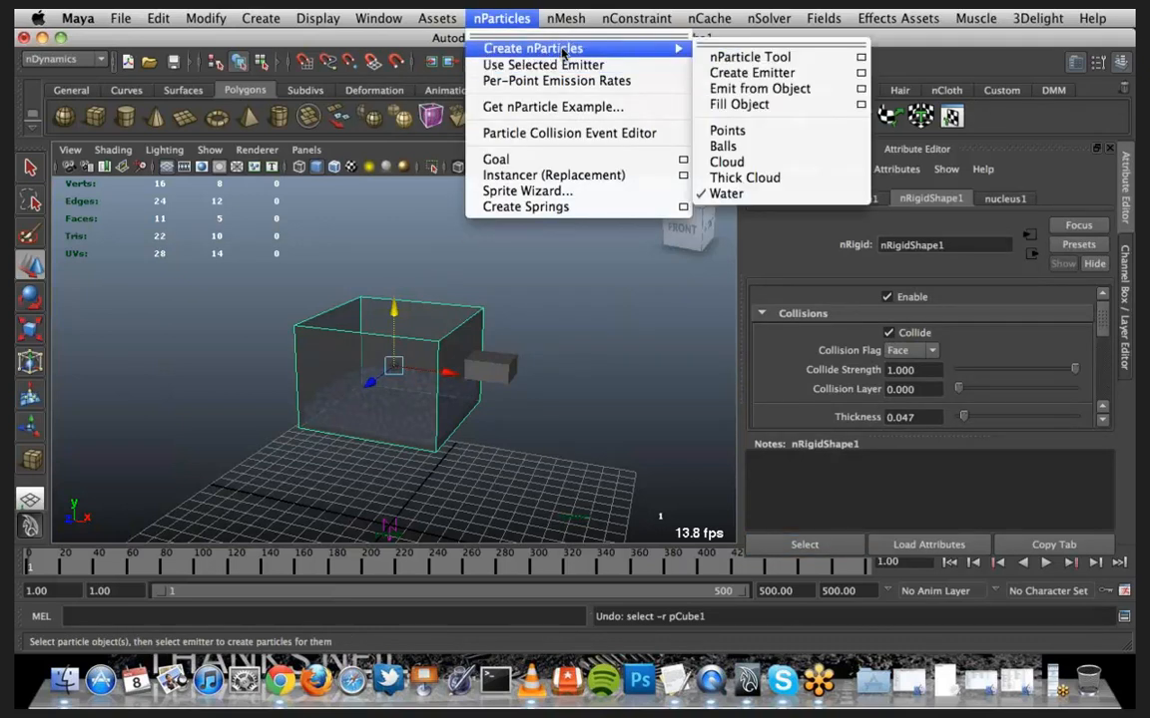
click(740, 104)
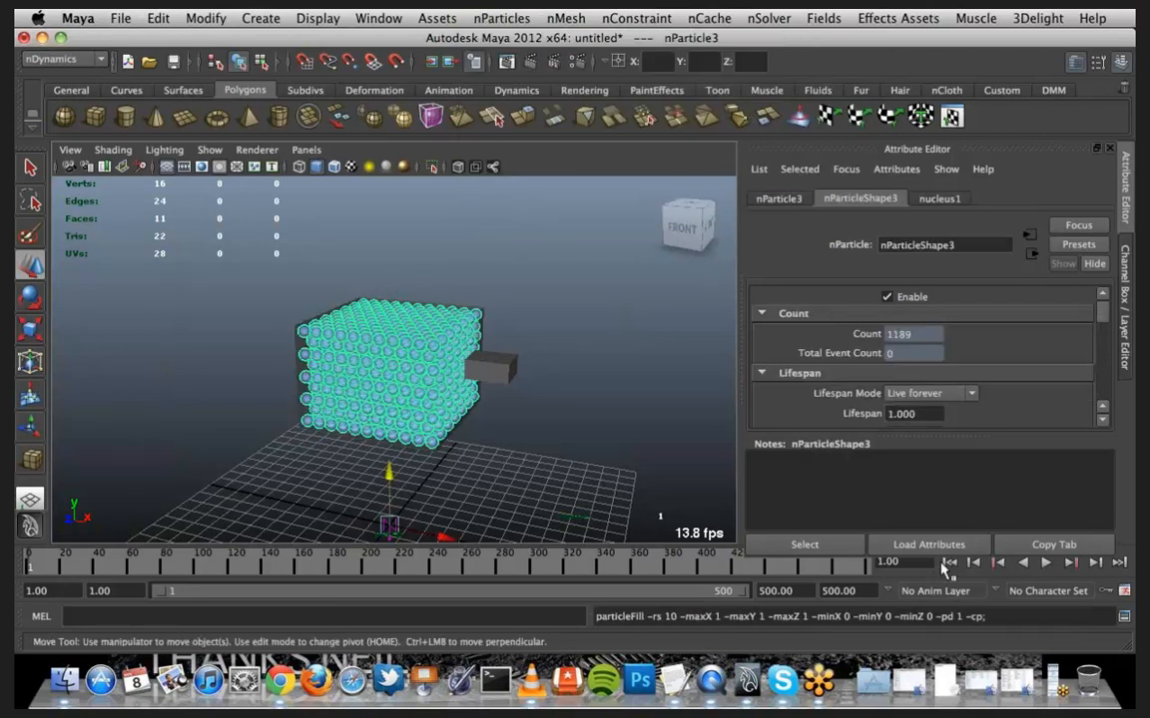
Run the simulation until the water particles settle in the container and stop it at frame 170
click(1045, 563)
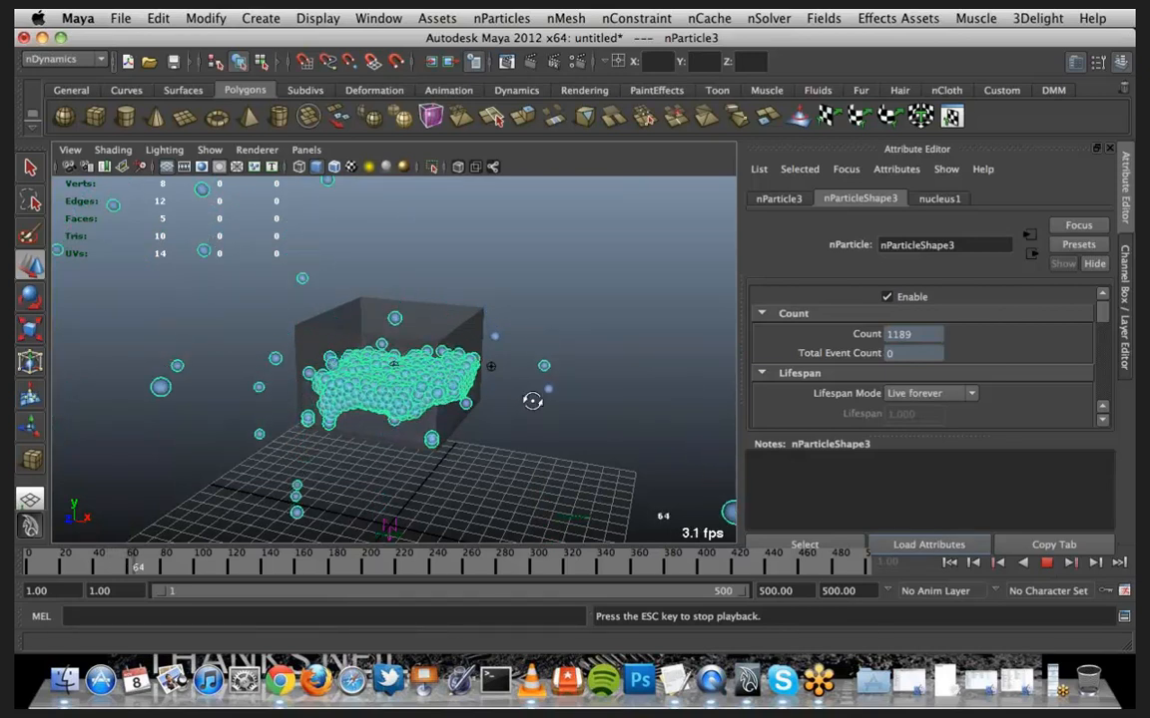
alt+drag(534, 403, 517, 409)
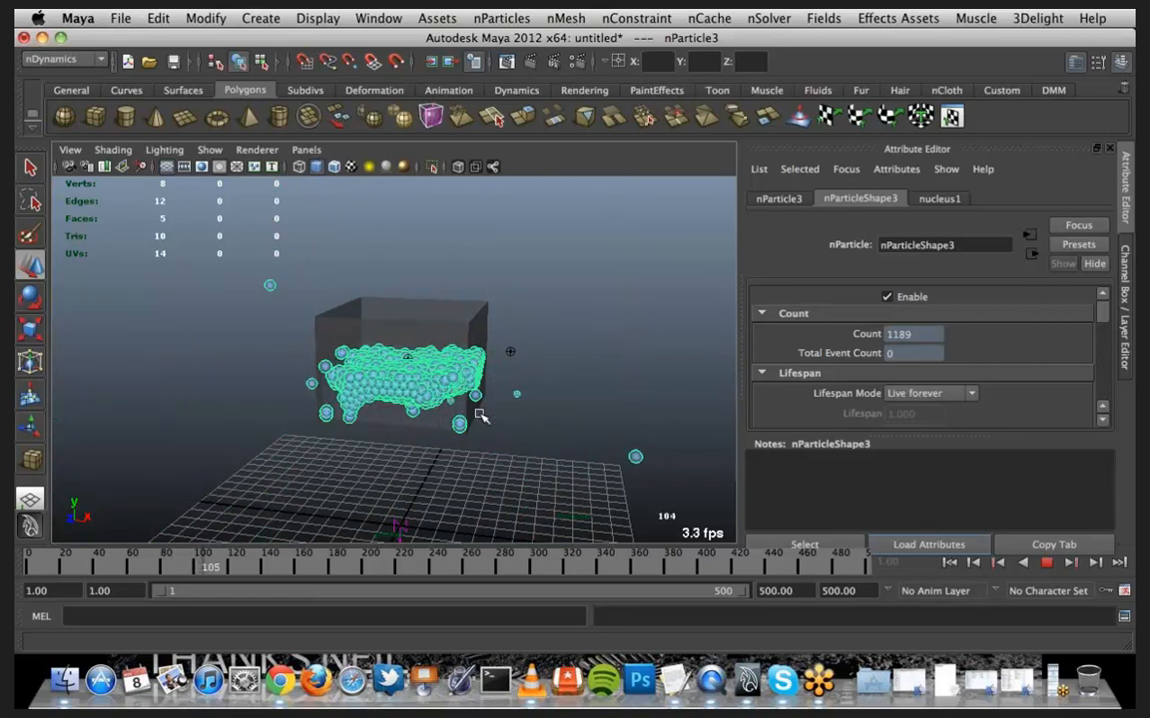
click(1046, 564)
click(1046, 563)
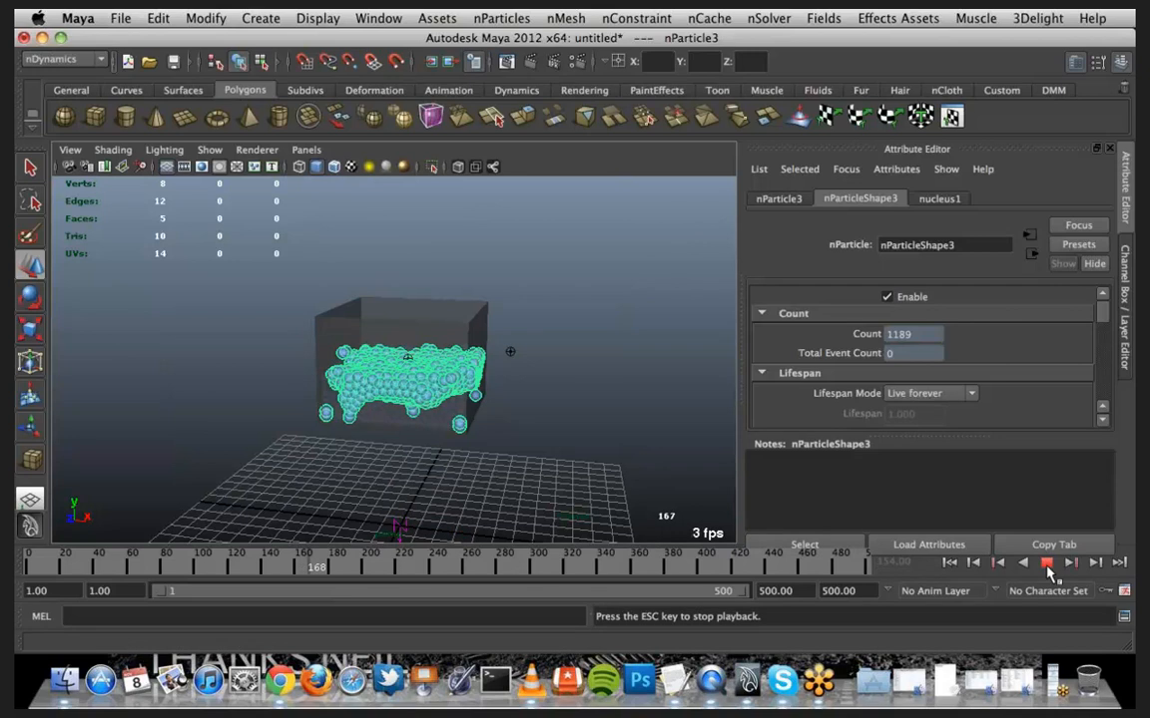
click(1046, 564)
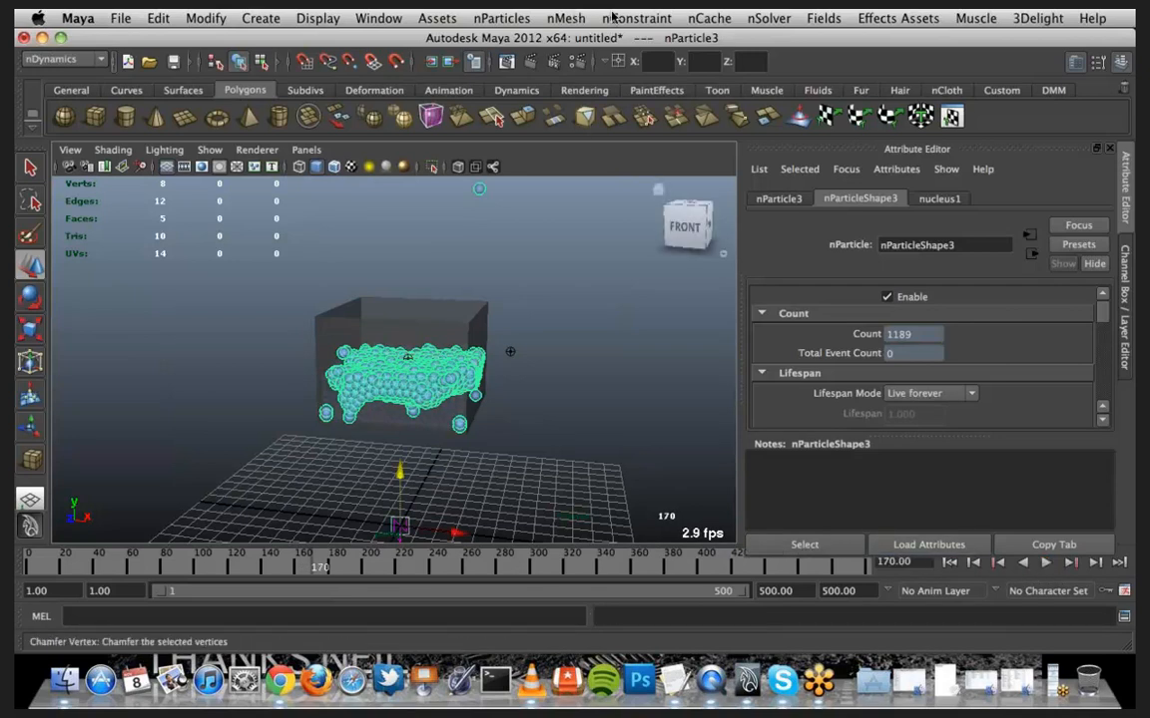
Set the water nParticles' initial state from their current settled positions at frame 170
click(762, 19)
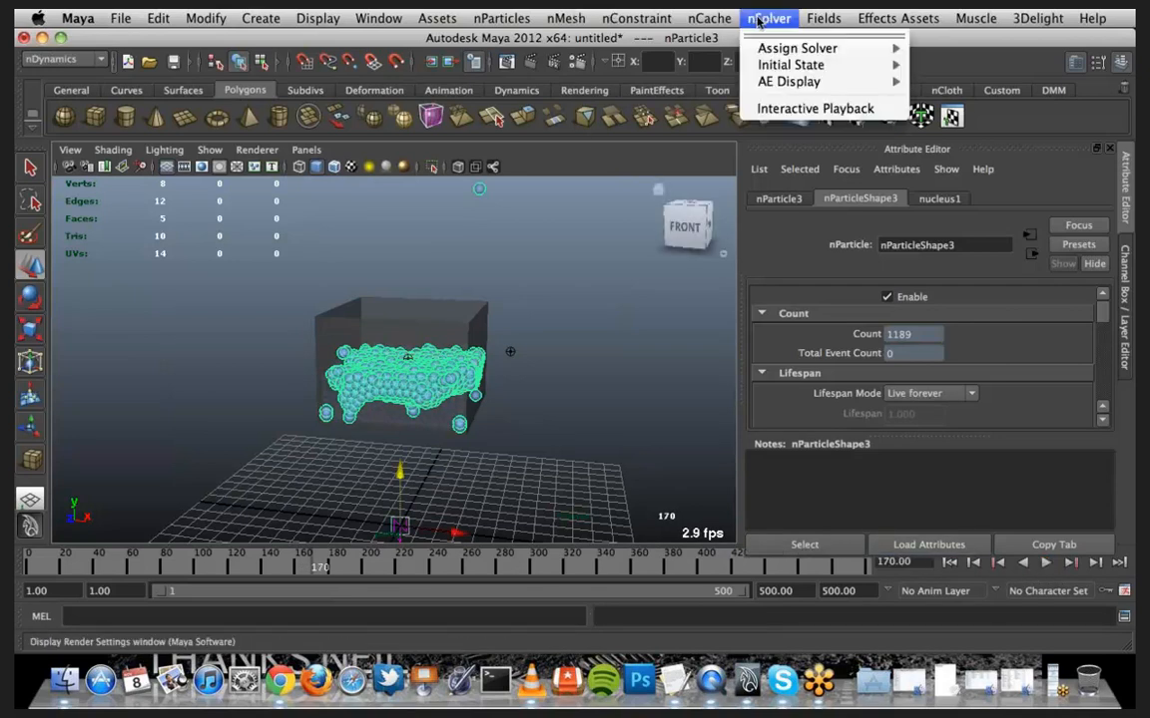
click(710, 18)
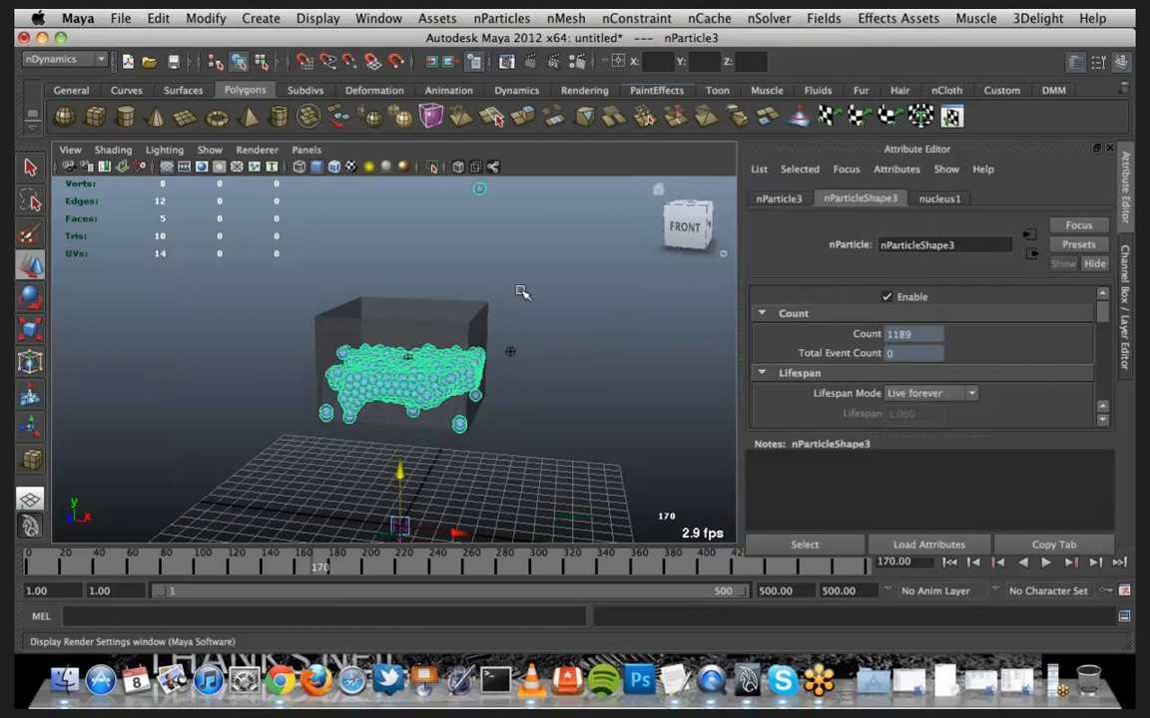
scroll(421, 420, up, 3)
scroll(420, 420, up, 10)
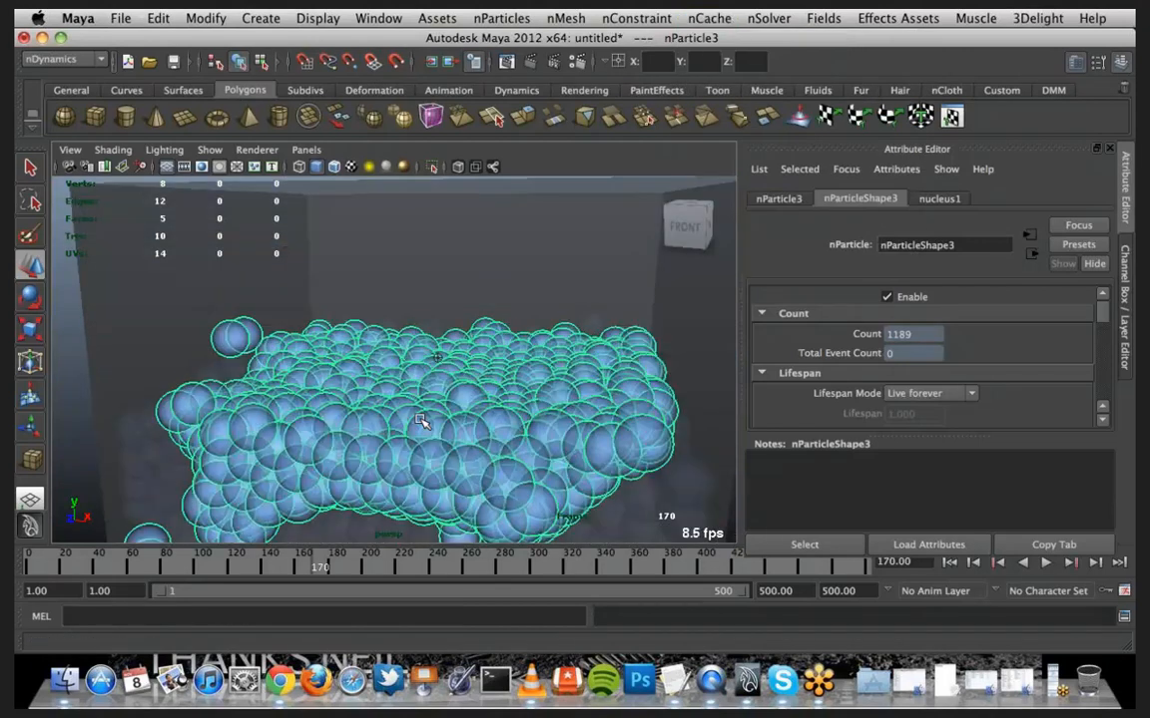
alt+middle_drag(435, 313, 458, 165)
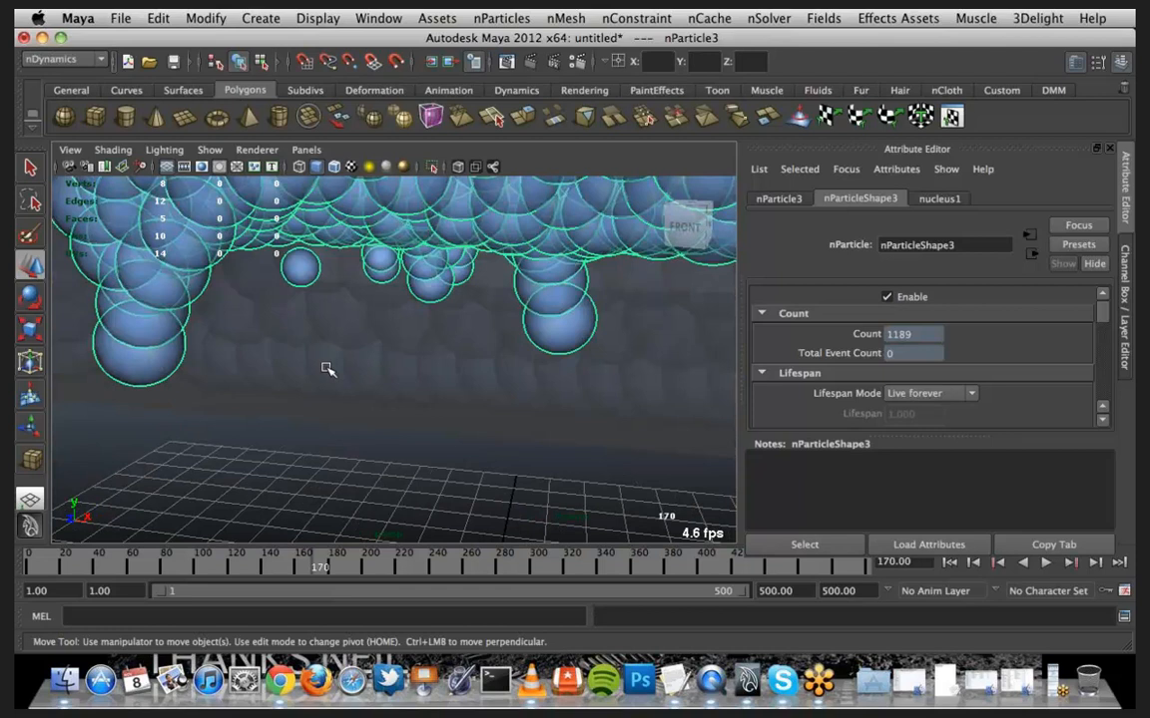
alt+drag(370, 391, 335, 389)
click(769, 18)
mouse_move(767, 48)
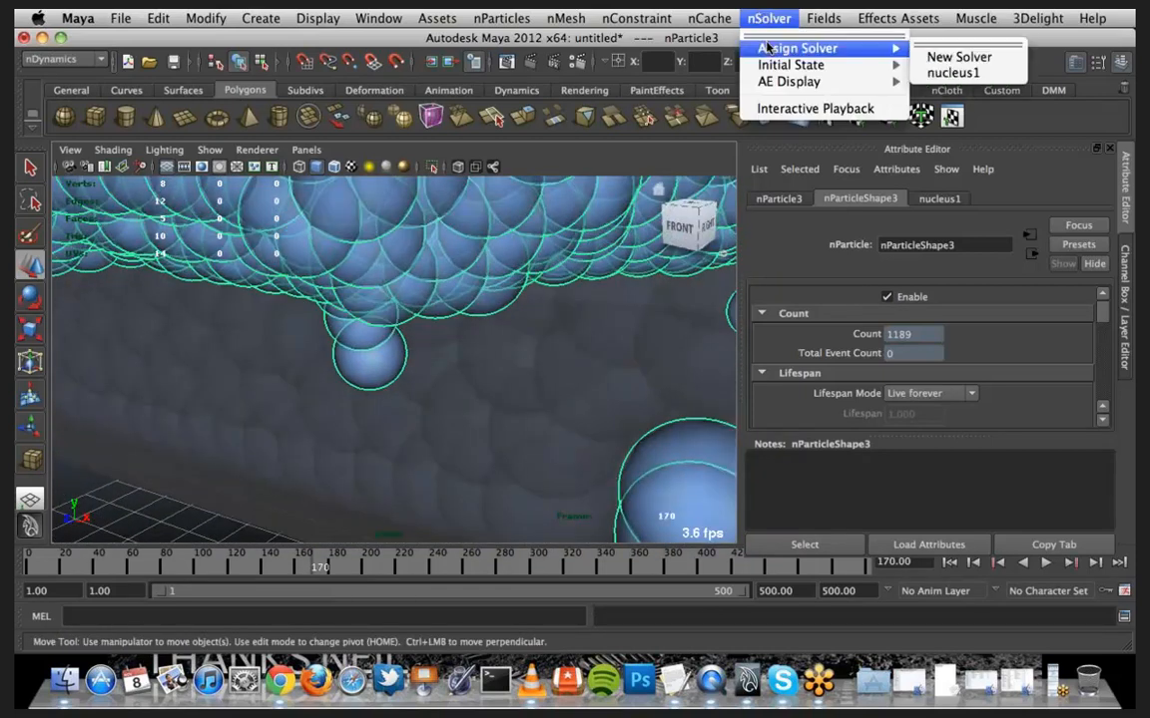
mouse_move(834, 15)
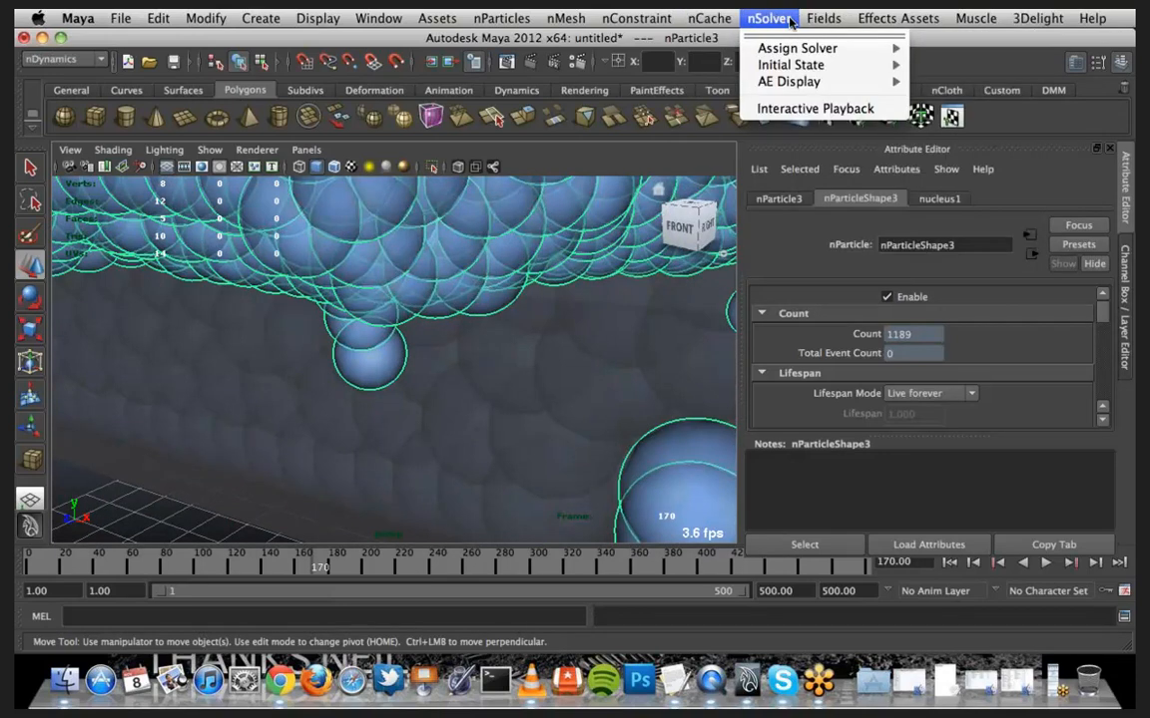
mouse_move(768, 18)
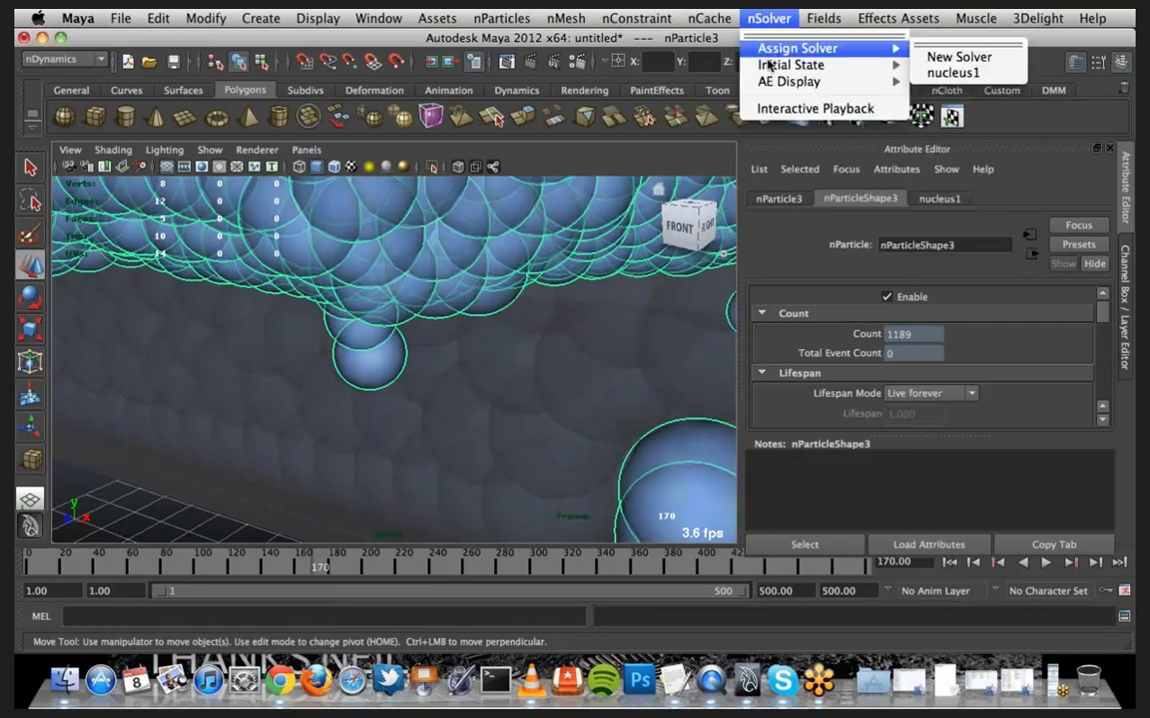
mouse_move(790, 65)
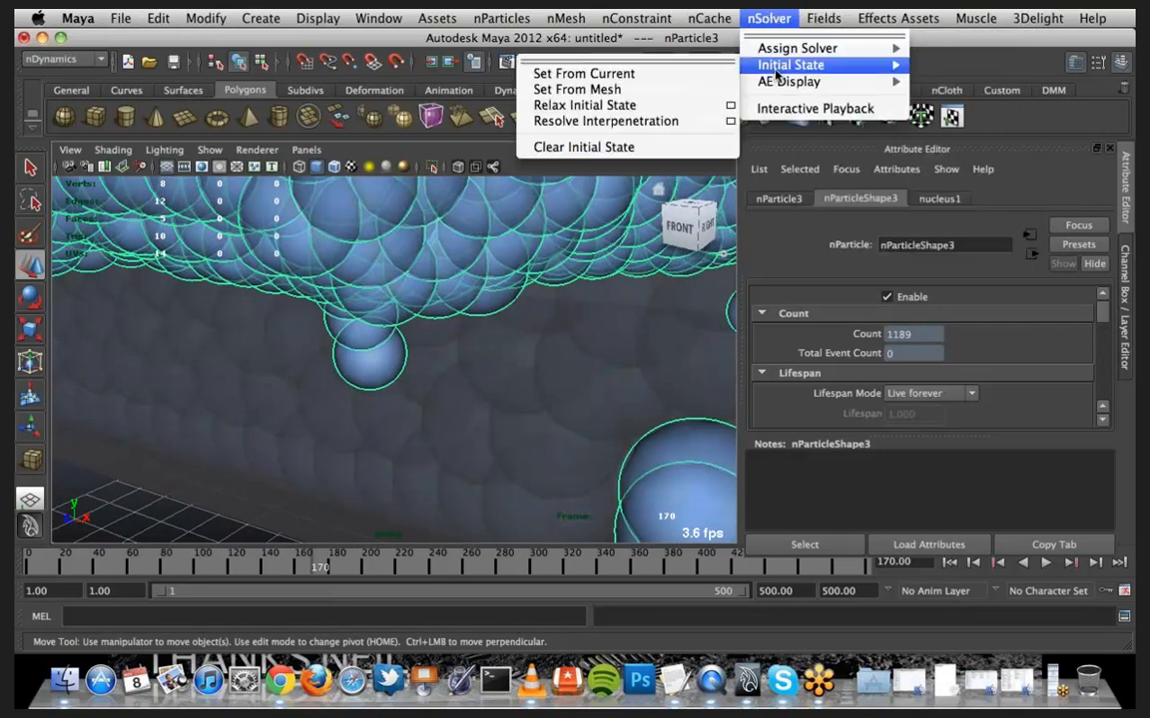
click(663, 77)
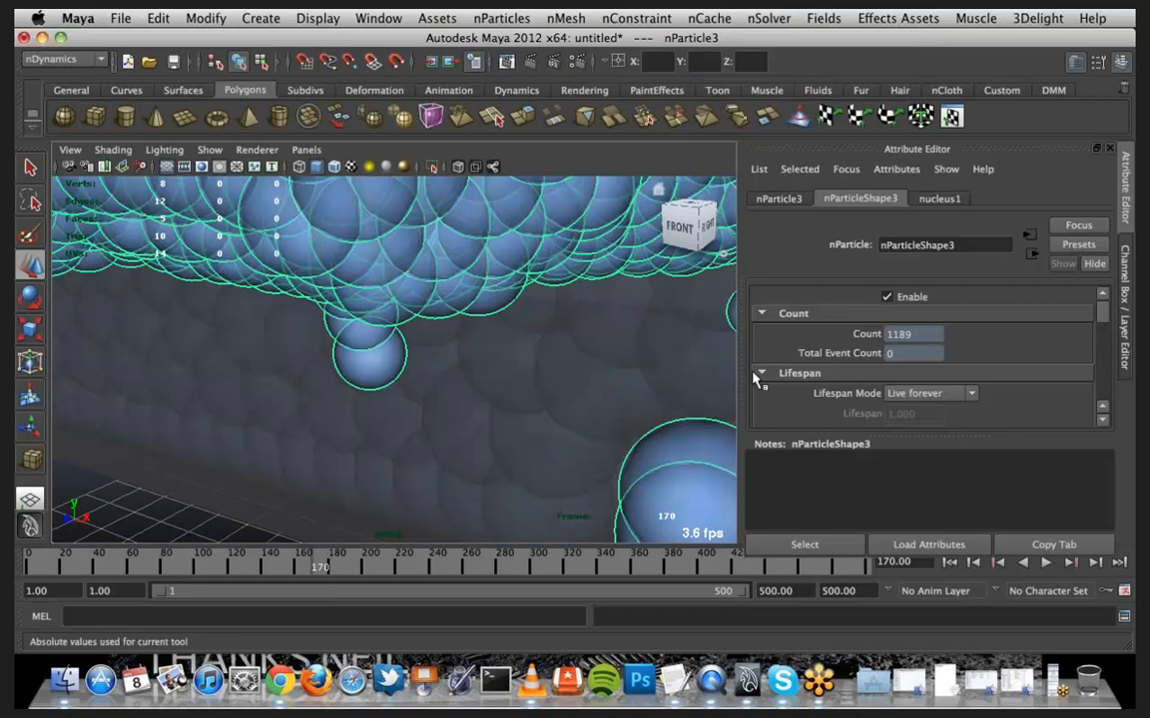
Rewind, clear the selection and replay the simulation to examine the water and falling block from the new initial state
click(949, 563)
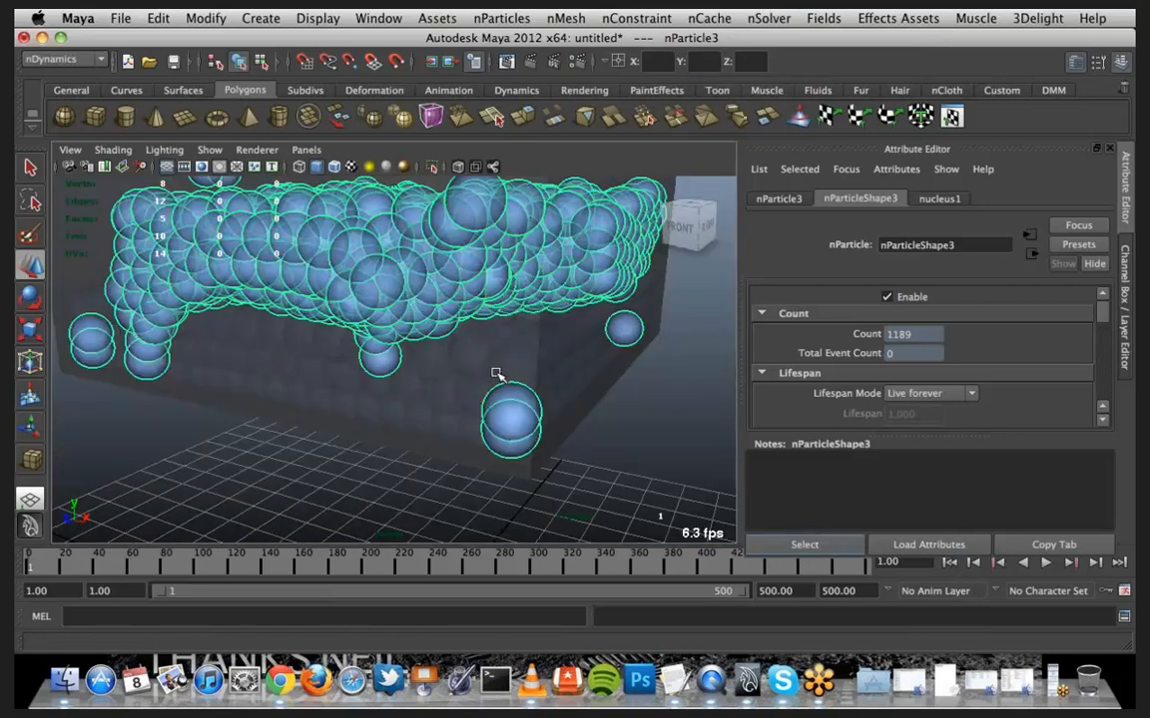
scroll(497, 374, down, 5)
alt+drag(469, 394, 519, 409)
key(w)
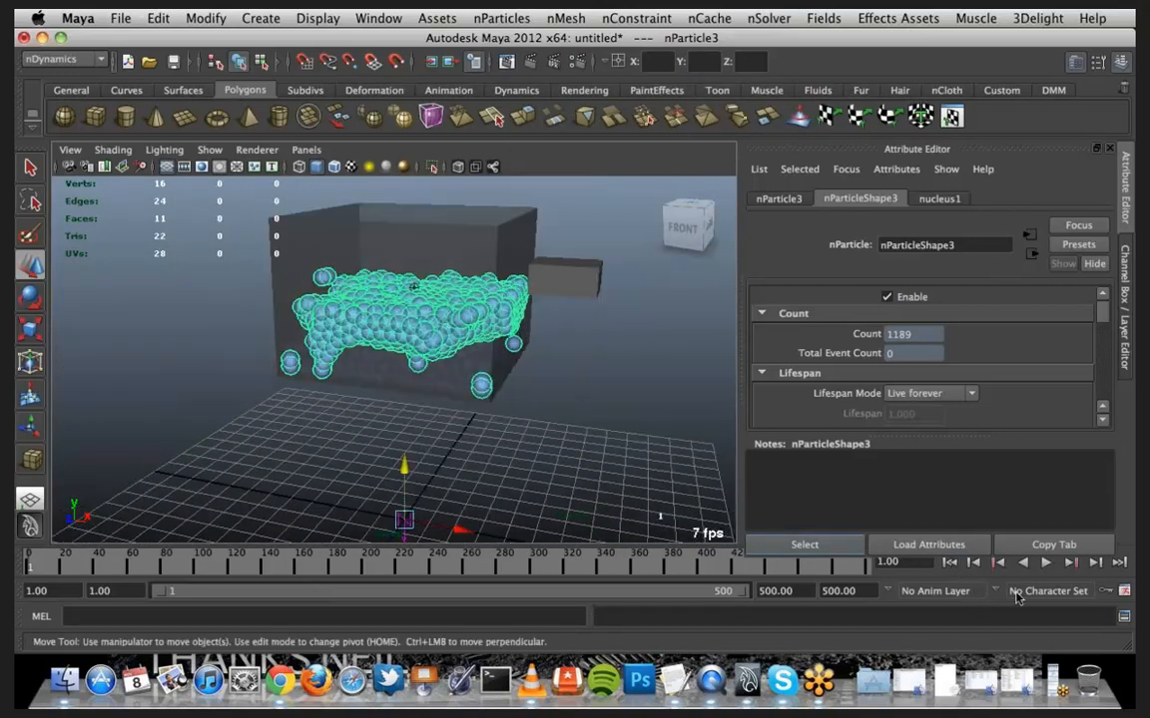
click(624, 372)
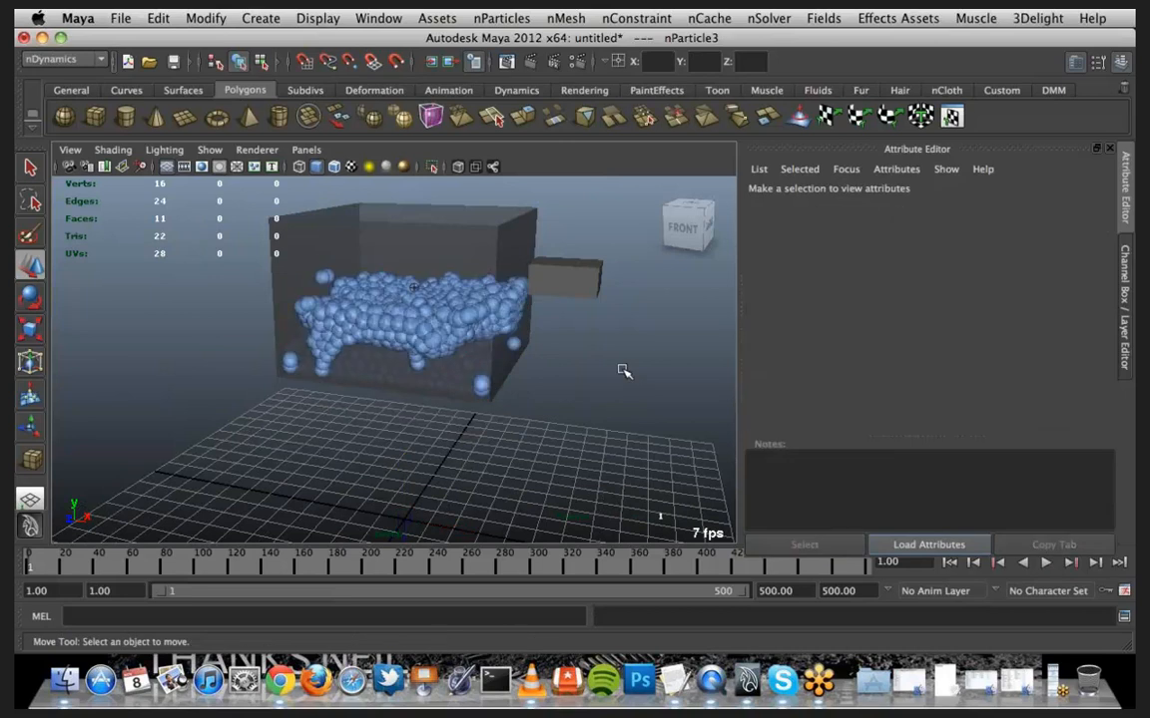
click(1044, 563)
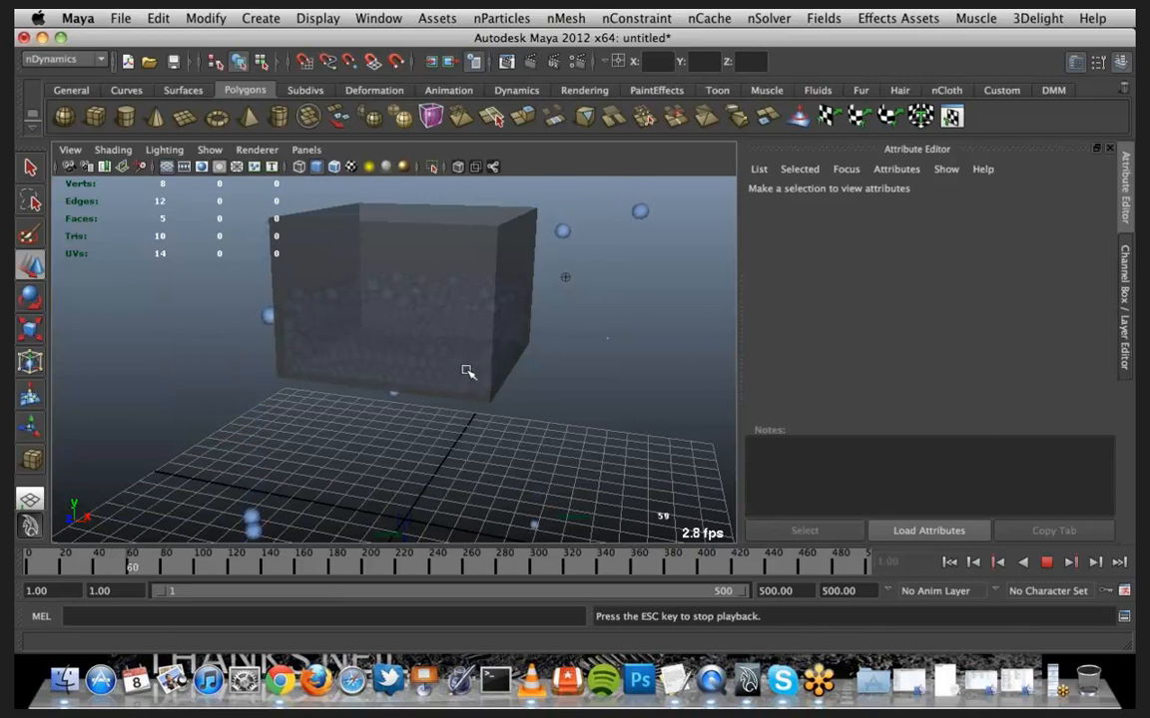
click(1047, 563)
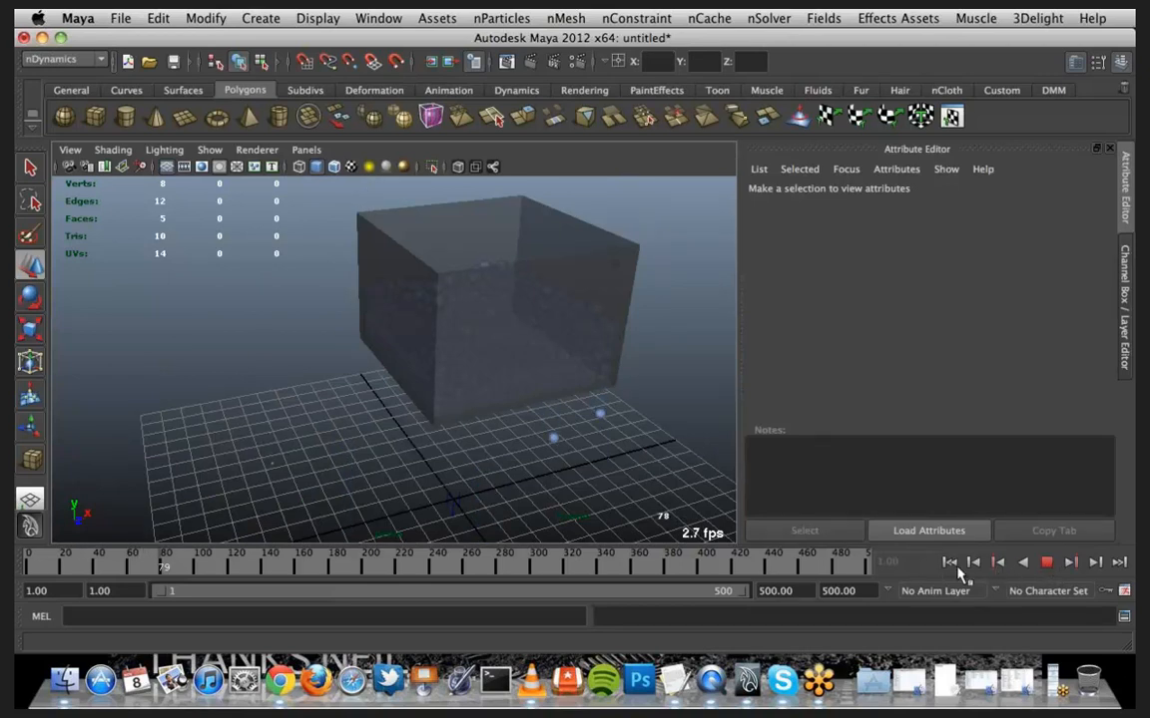
click(1043, 564)
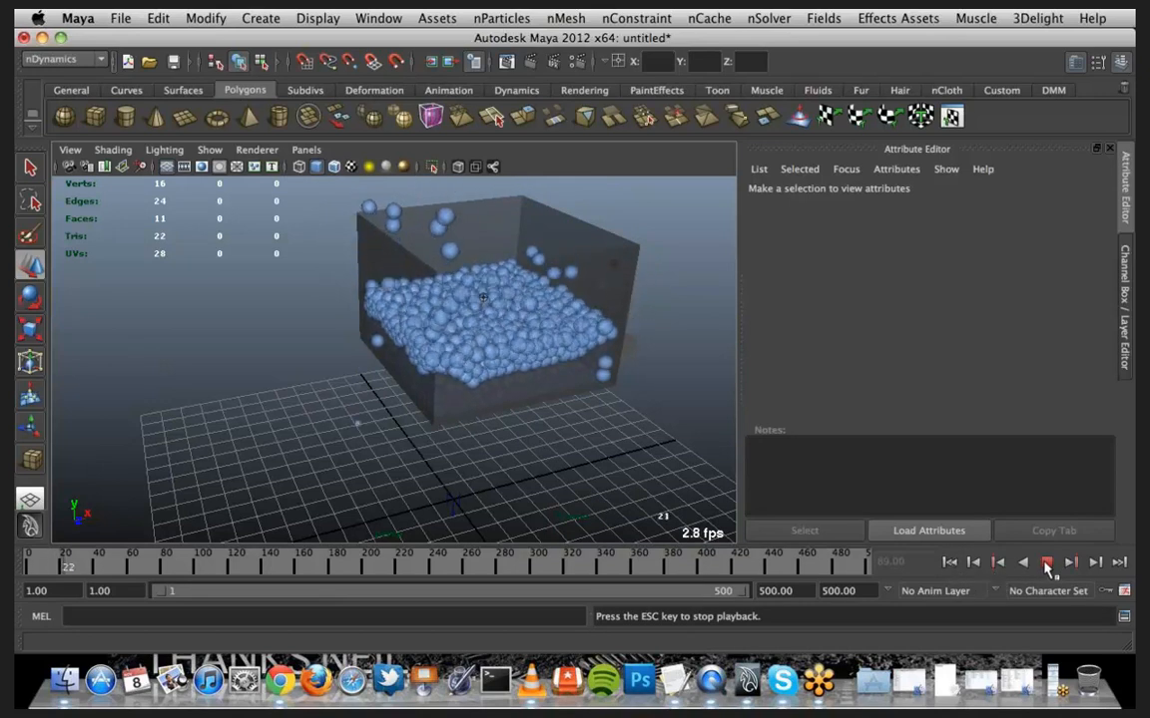
click(950, 565)
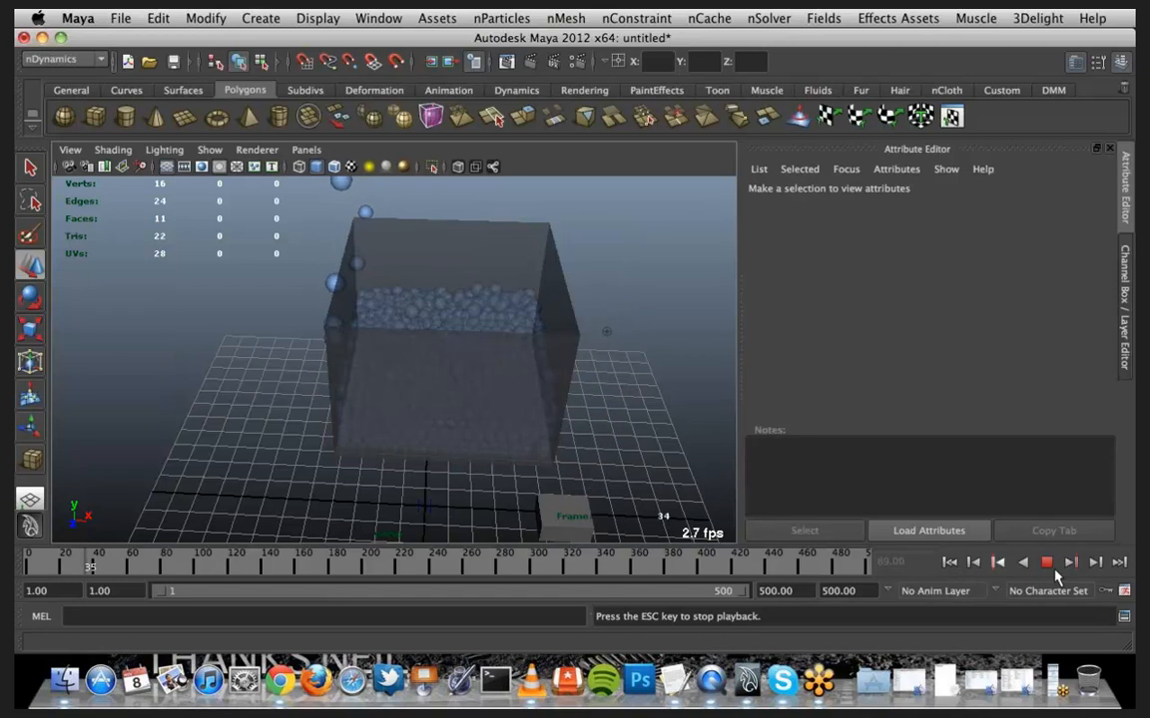
Rewind the simulation to frame 1 and open the Outliner
click(949, 561)
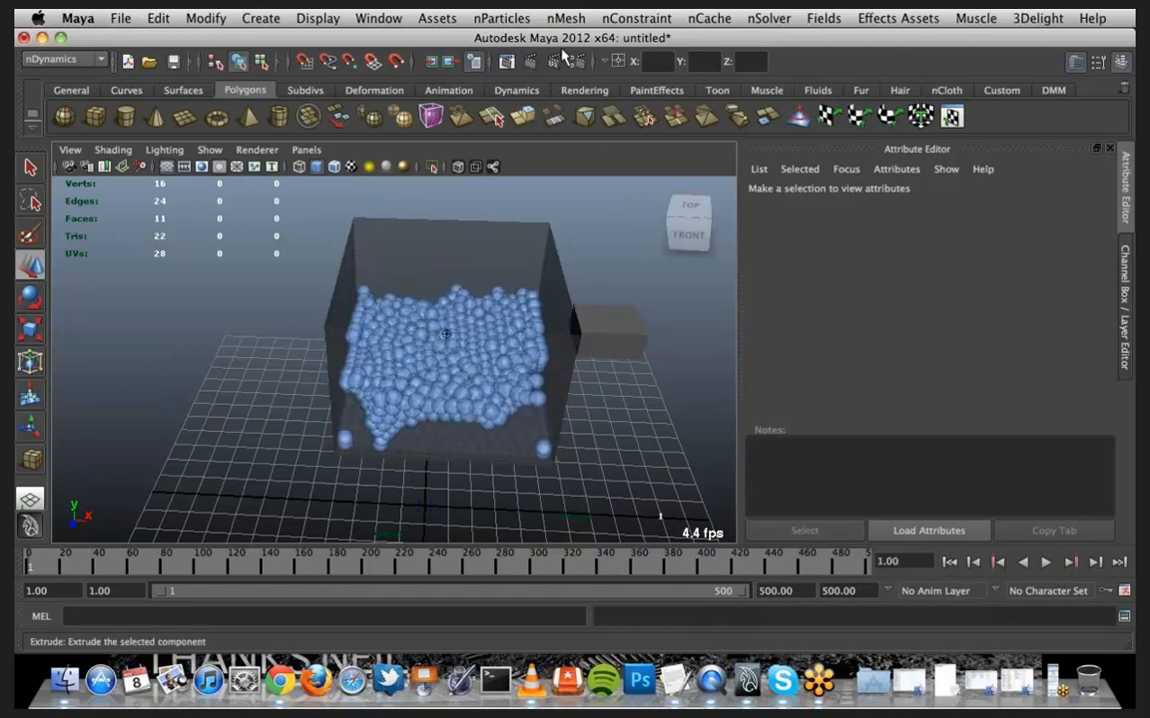
click(382, 20)
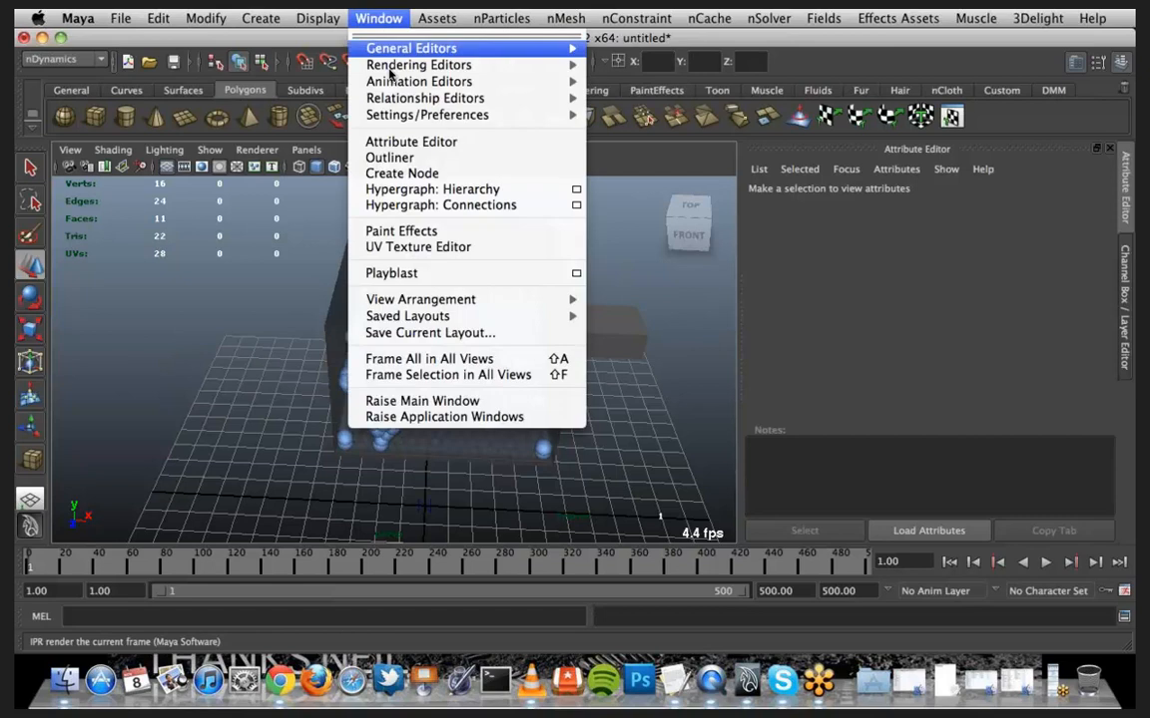
click(433, 161)
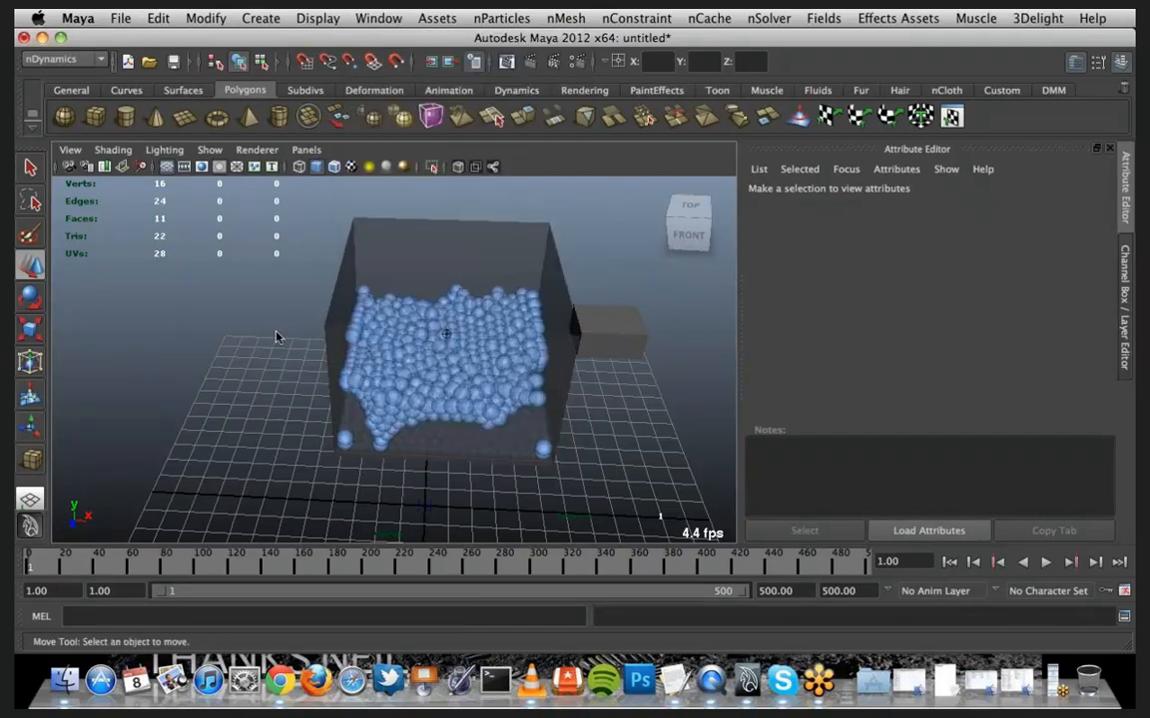
drag(202, 44, 167, 39)
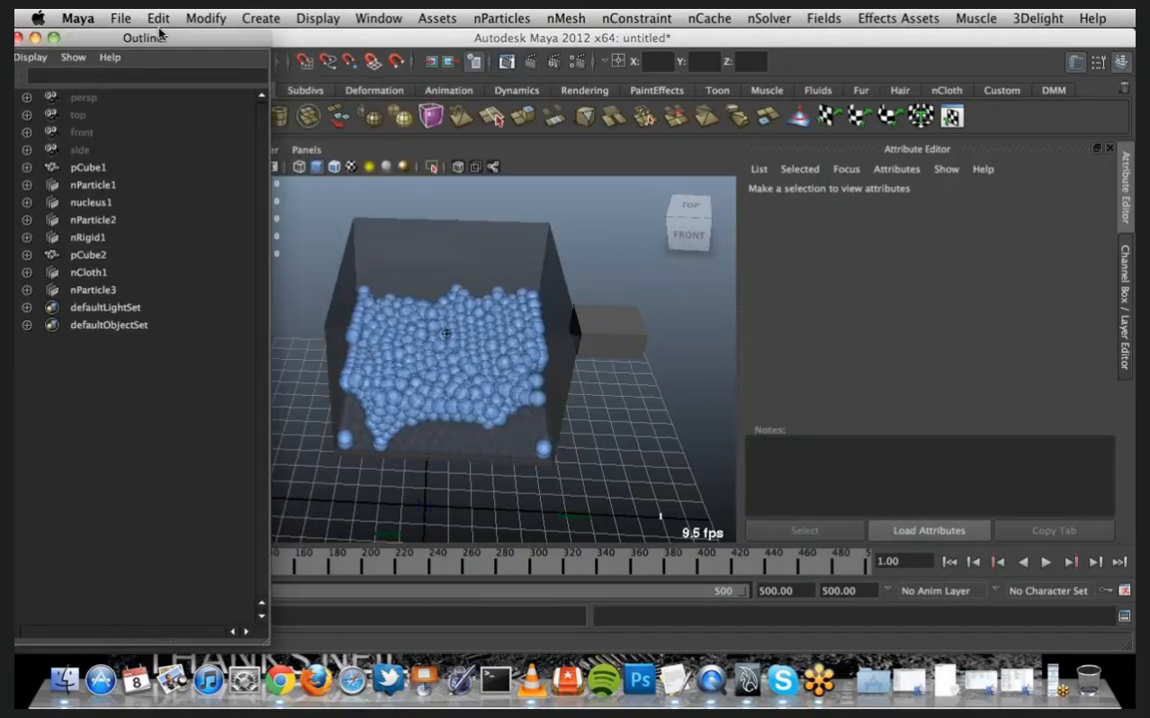
Check which particles each nParticle object controls, and delete the upper water particle object nParticle3
click(147, 190)
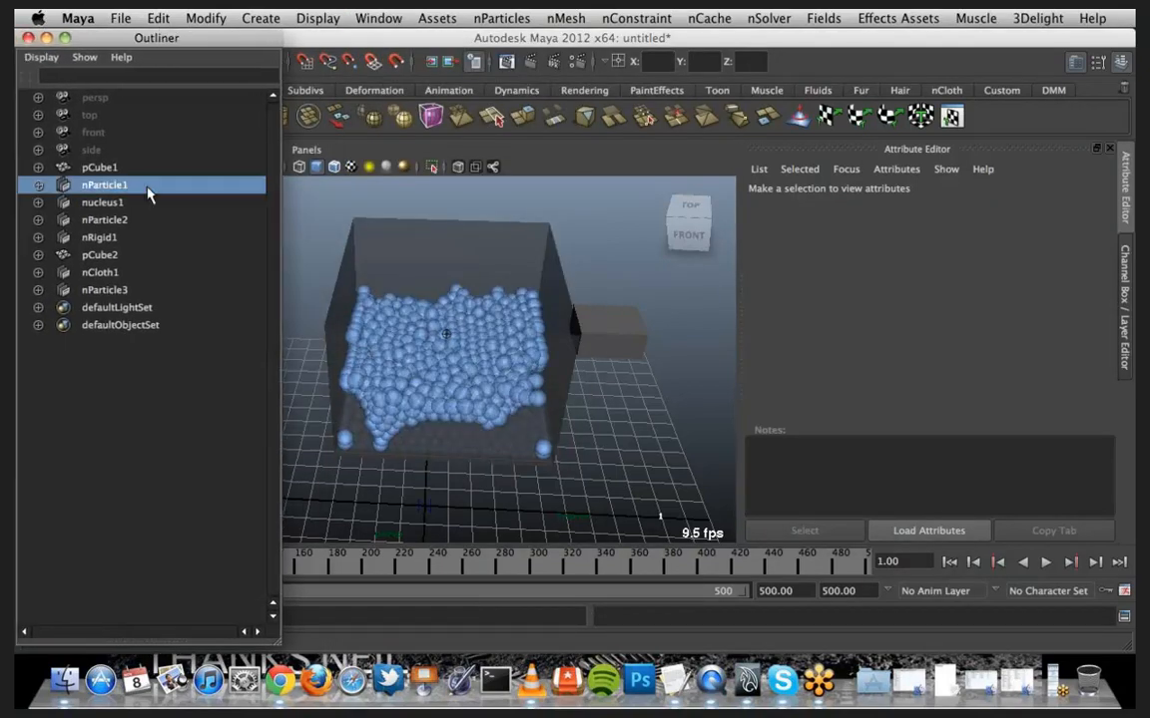
click(112, 290)
click(108, 187)
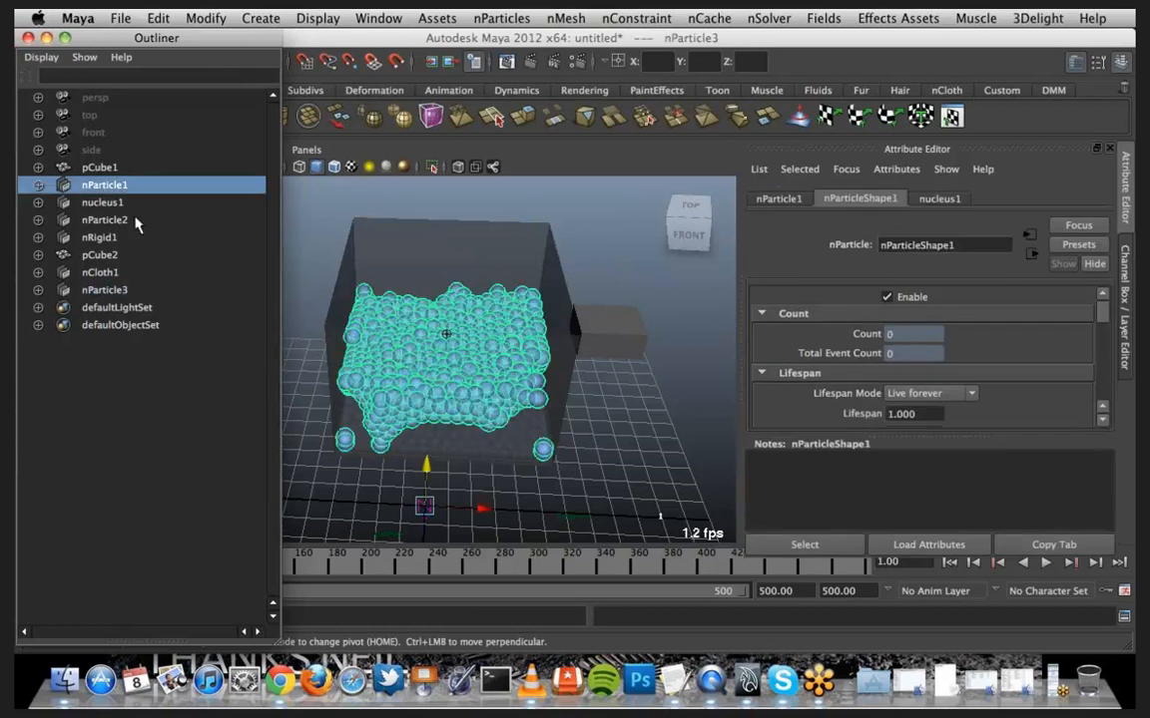
click(120, 220)
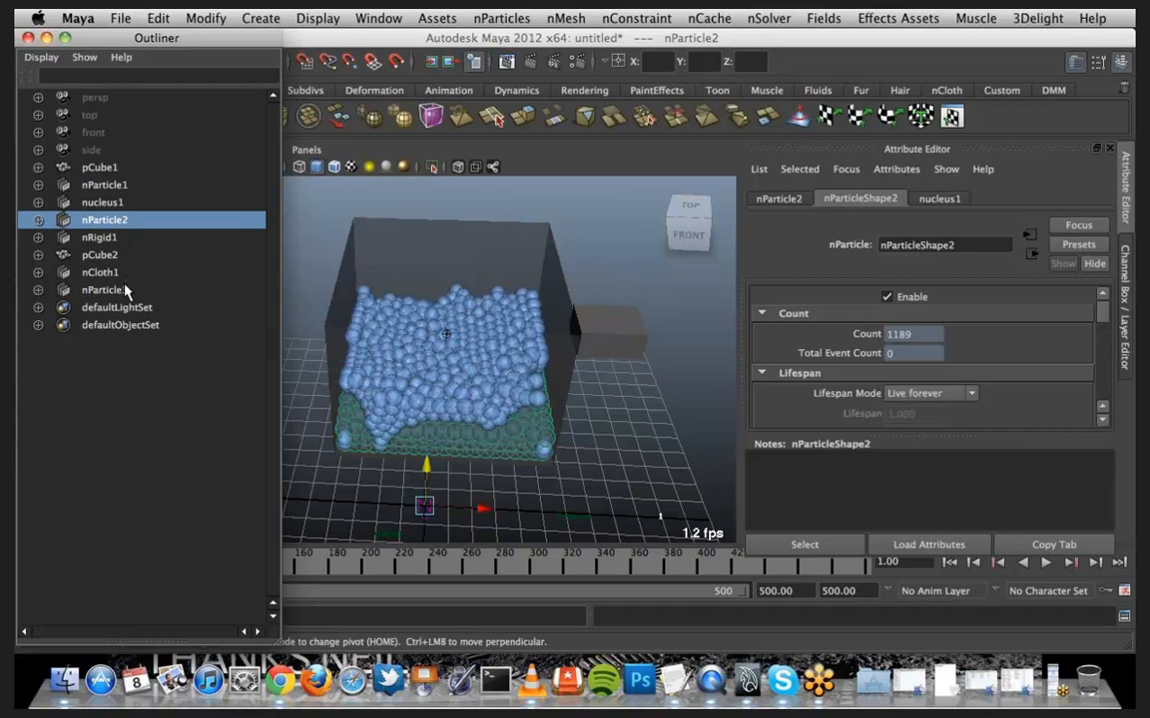
ctrl+click(125, 289)
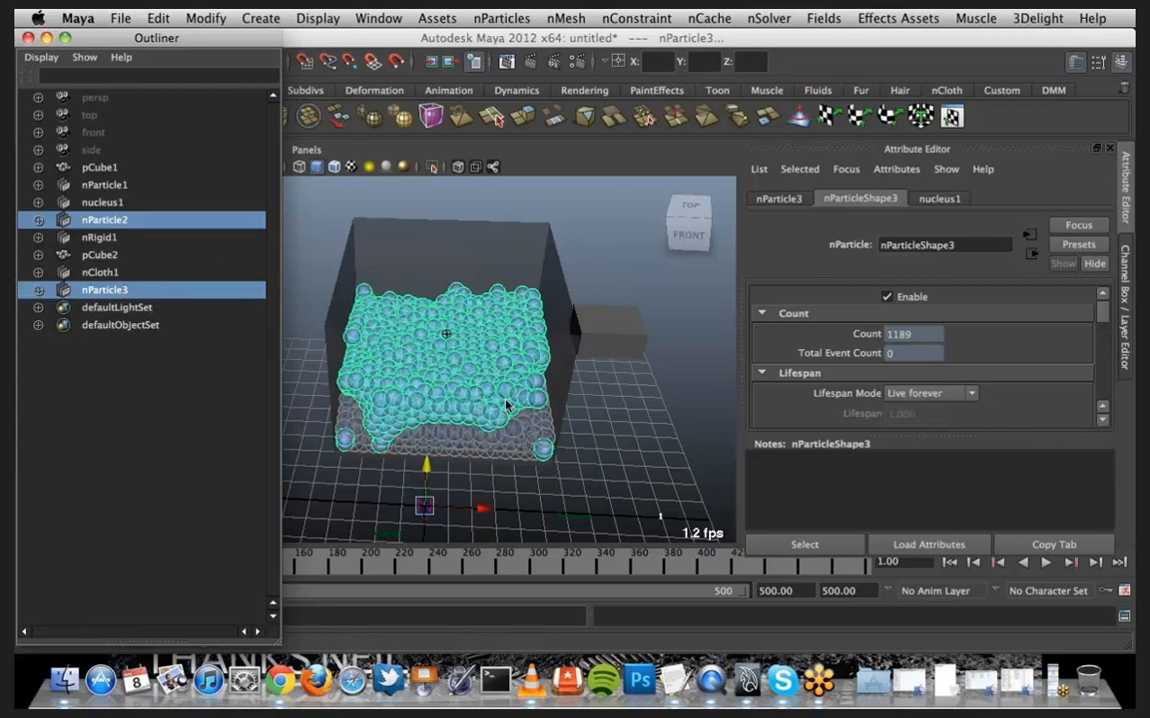
alt+drag(464, 364, 509, 322)
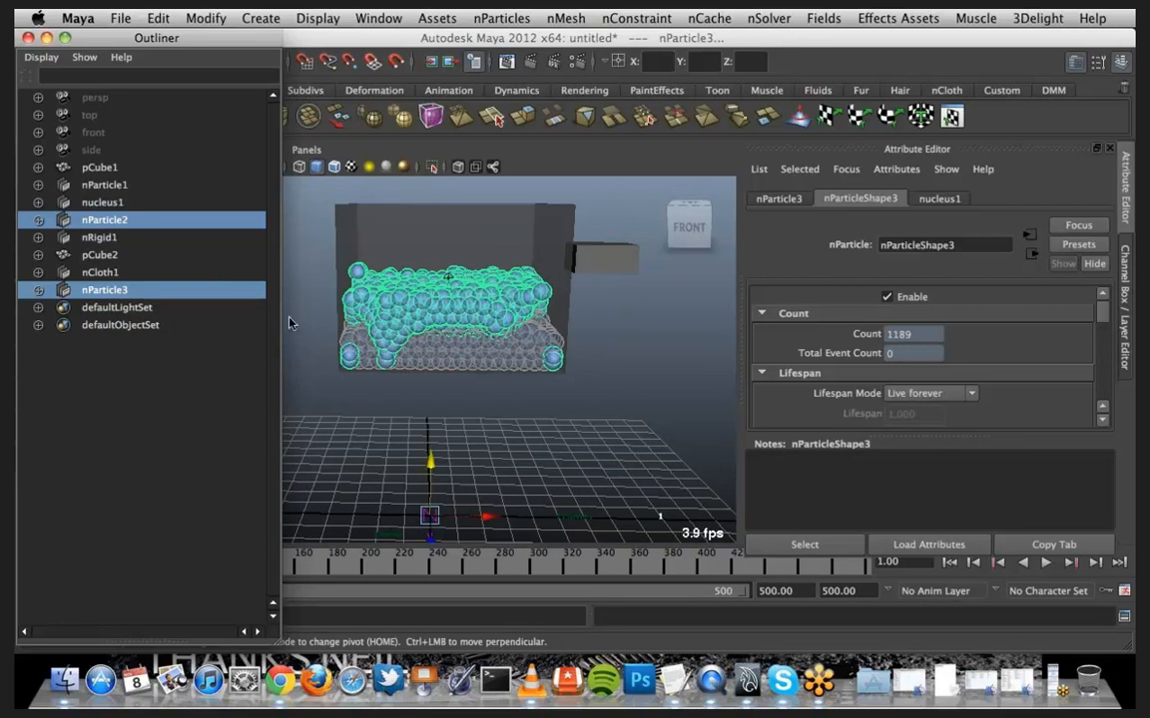
click(169, 290)
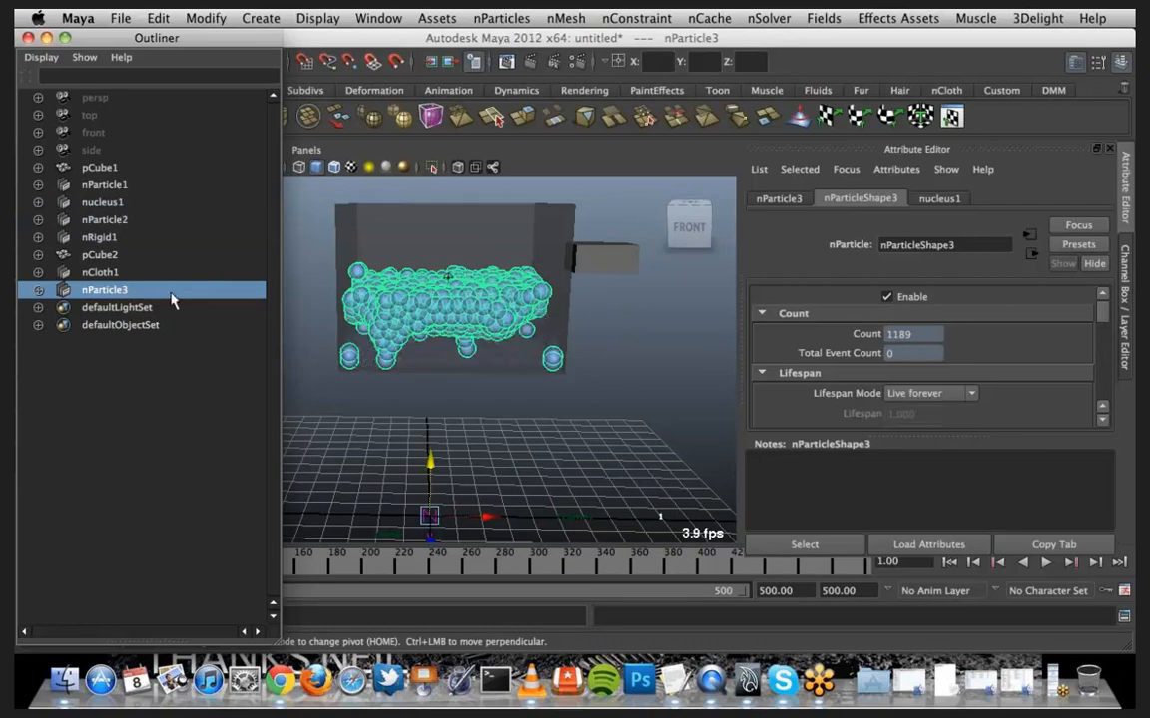
key(Delete)
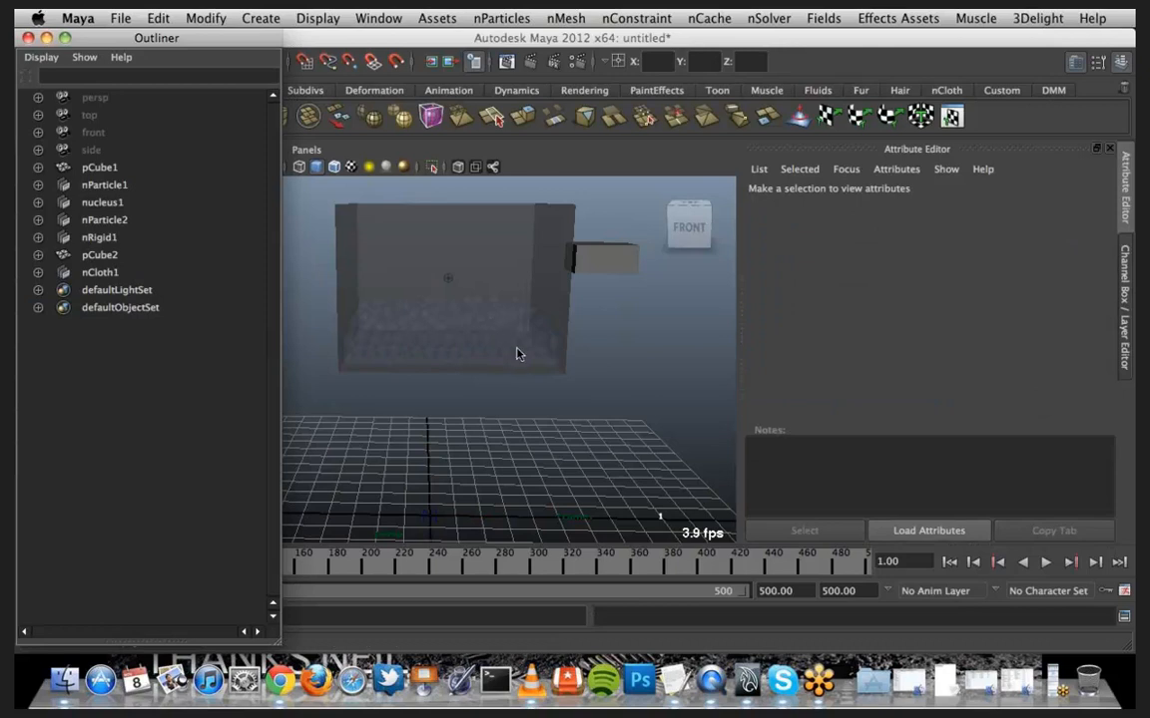
alt+drag(517, 355, 458, 377)
click(458, 378)
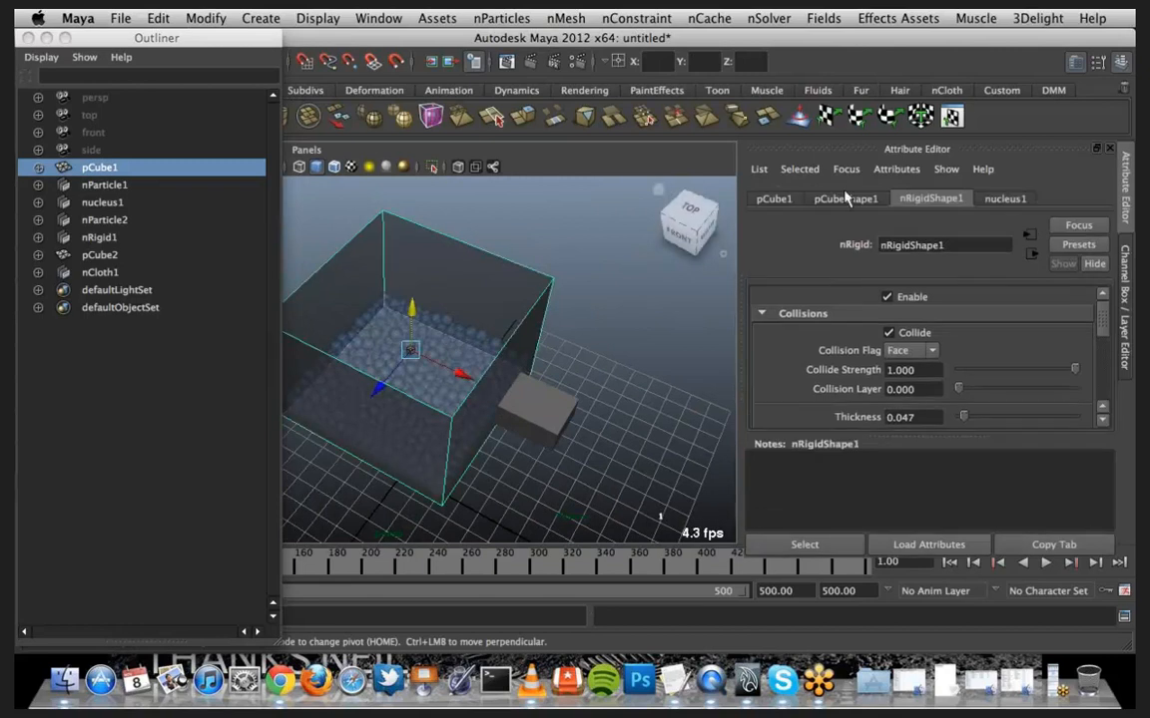
click(569, 18)
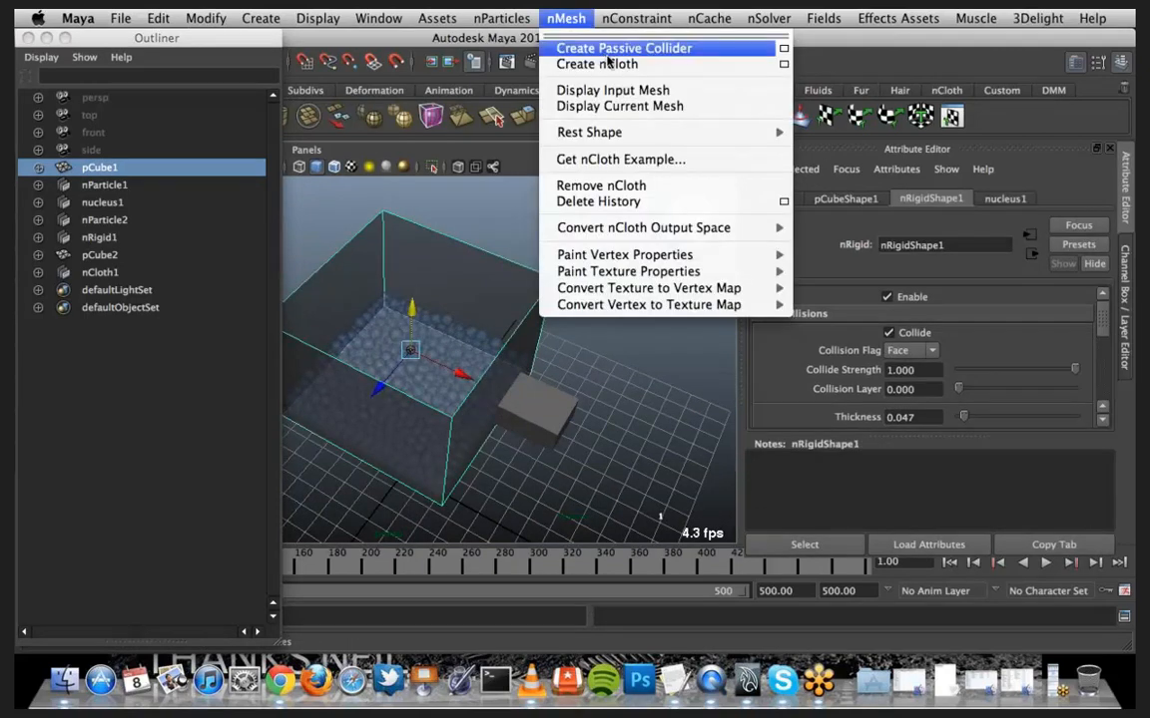
mouse_move(501, 18)
mouse_move(598, 48)
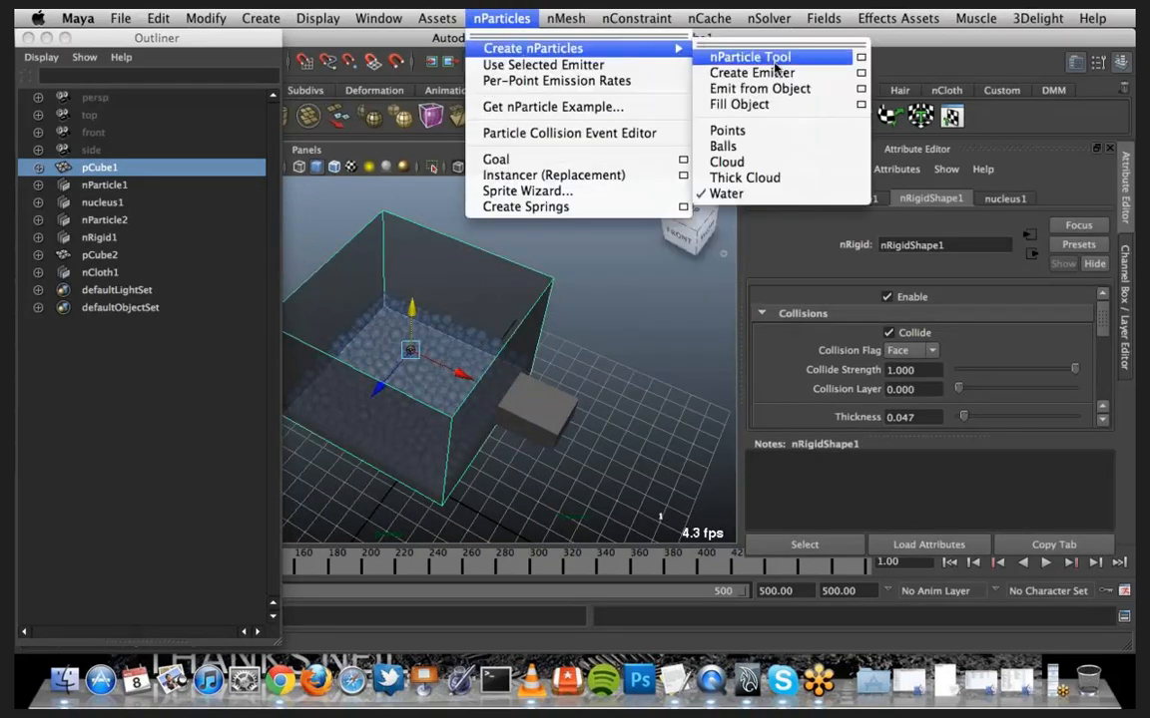
click(860, 106)
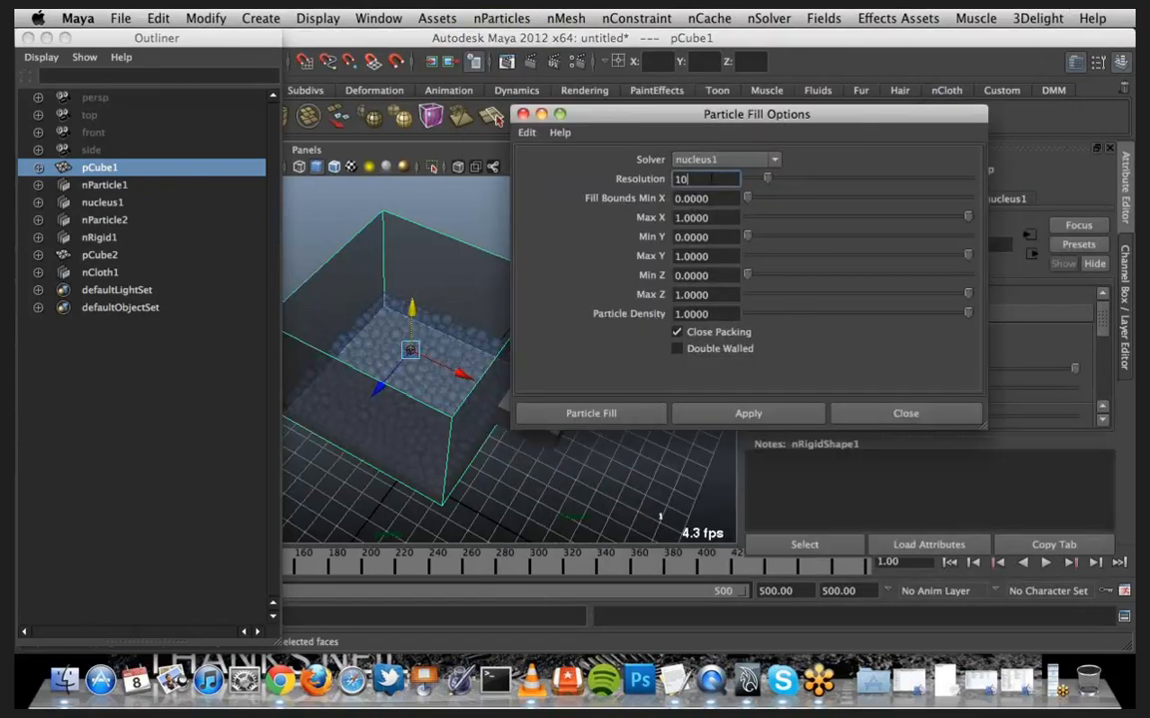
drag(711, 178, 674, 180)
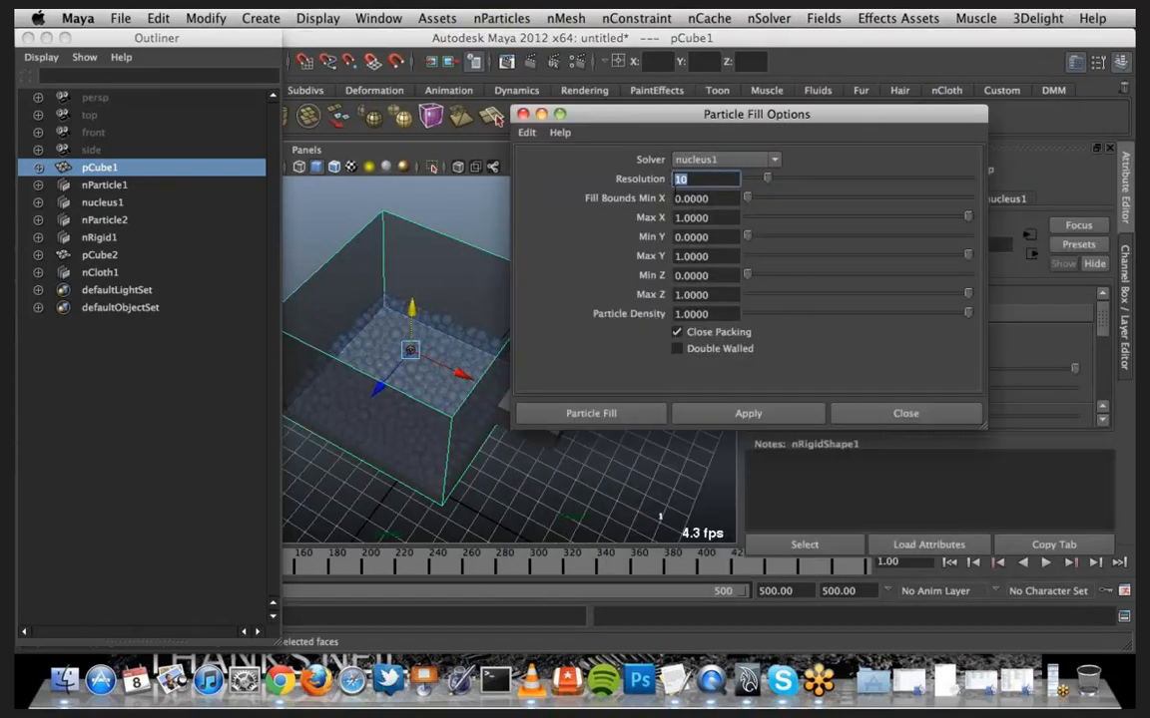
click(866, 415)
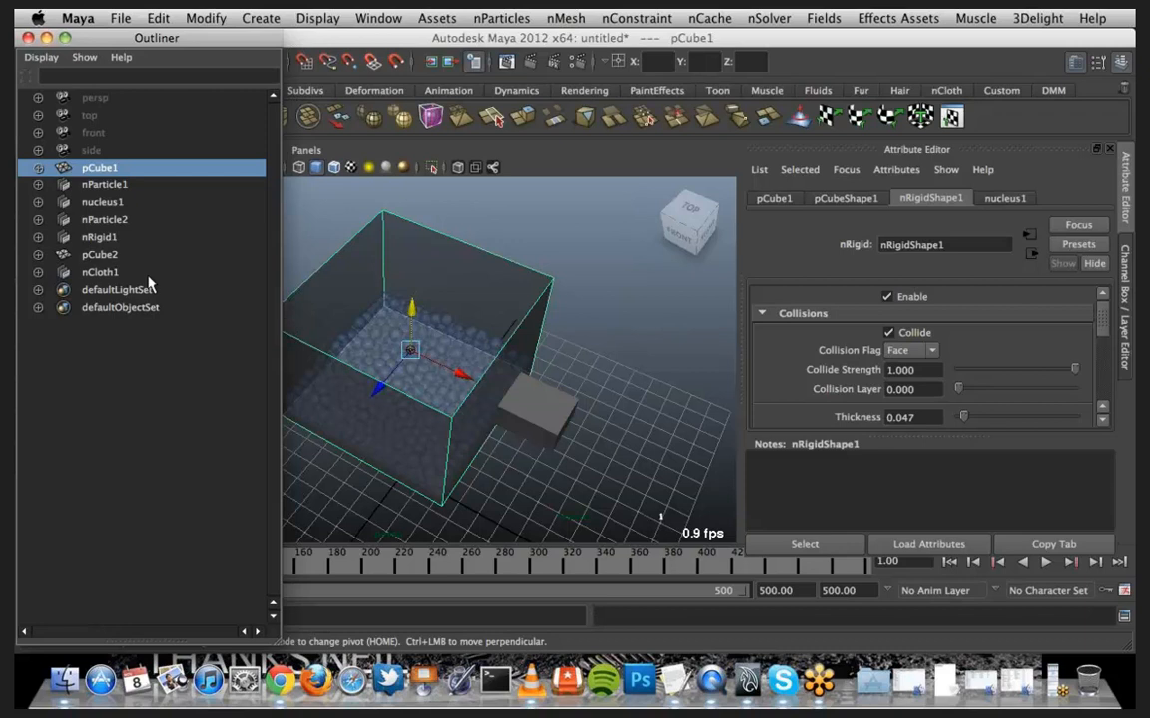
Delete the remaining water particle object nParticle2 from the container
click(118, 202)
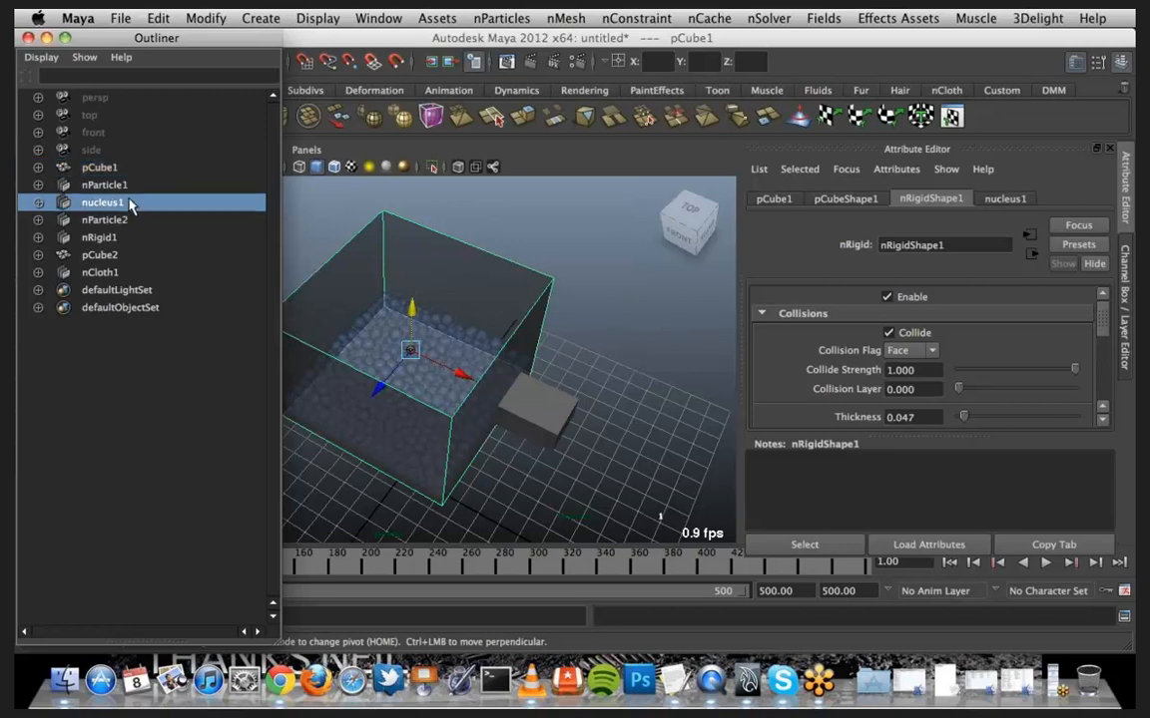
click(142, 222)
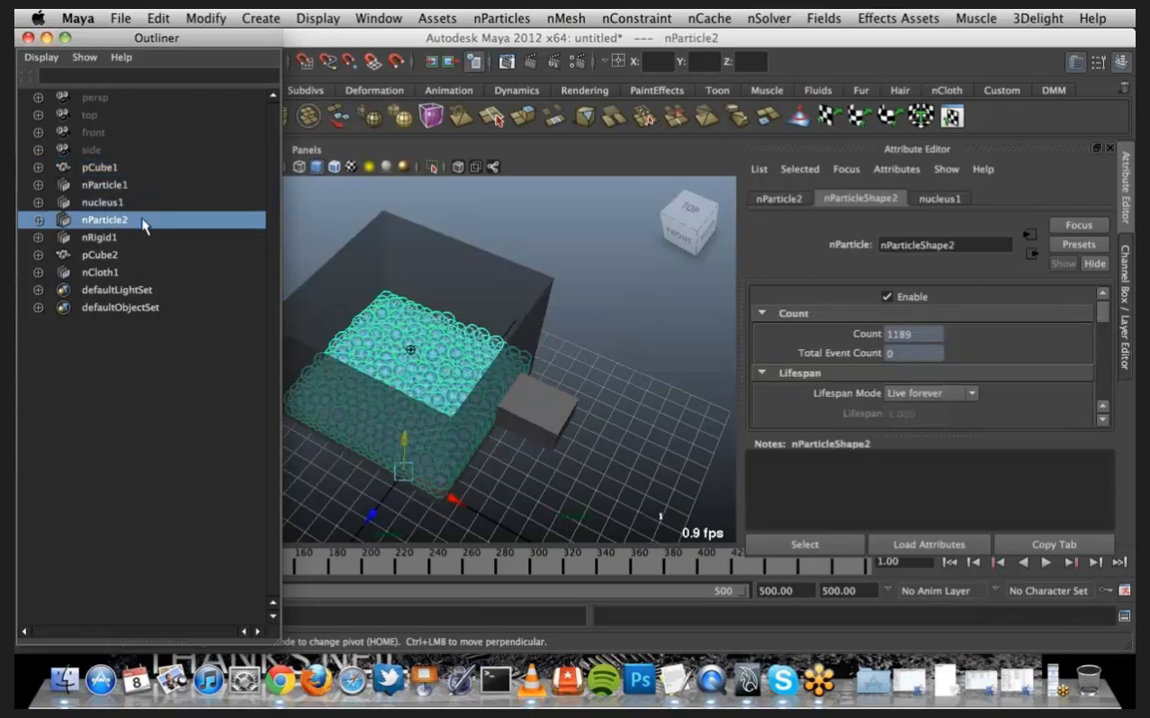
key(Delete)
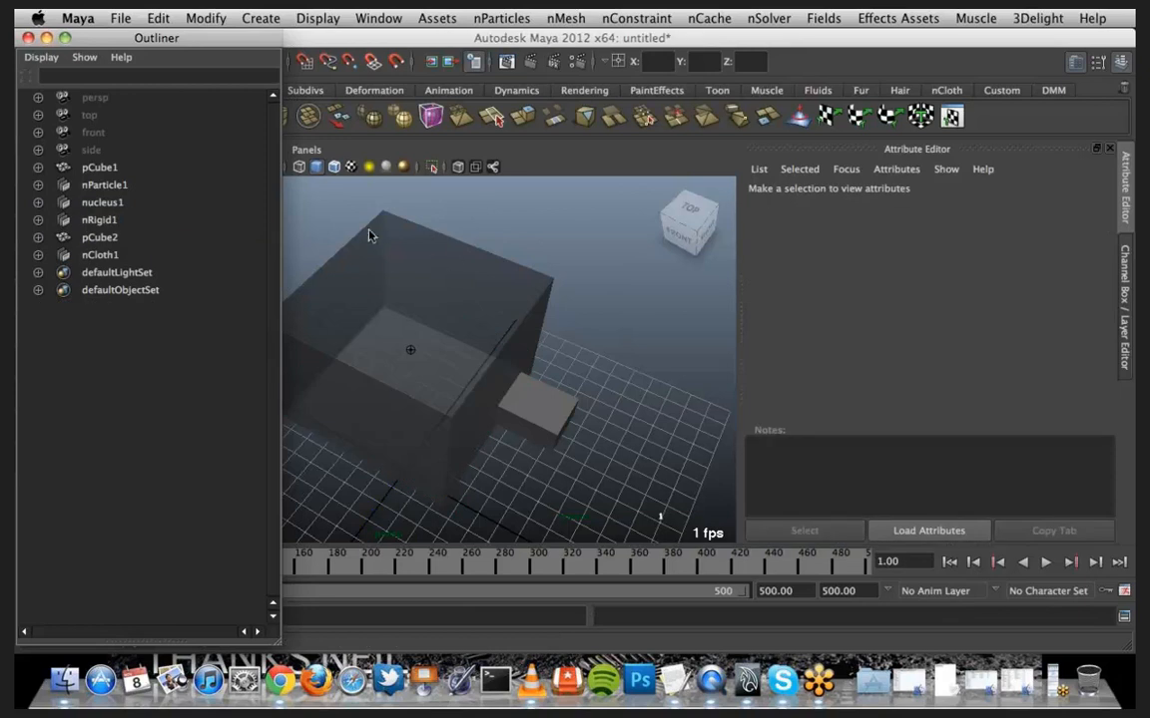
Select the empty container cube and open the options of the nParticle Fill Object command
click(413, 255)
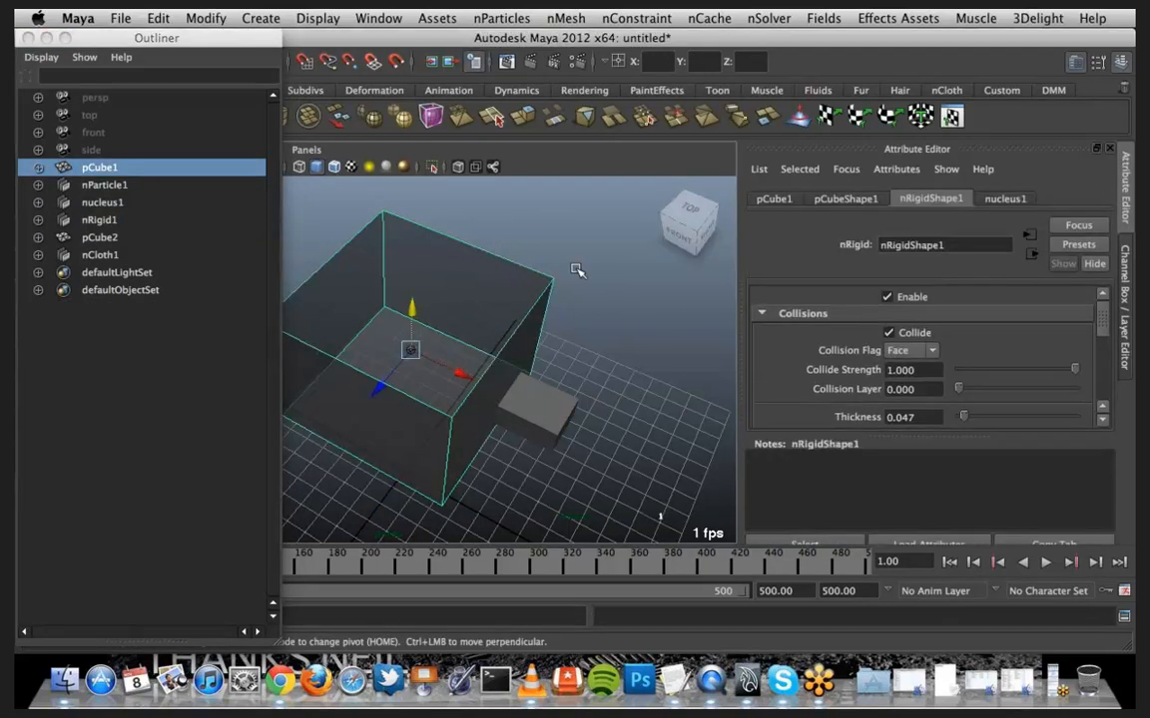
click(503, 18)
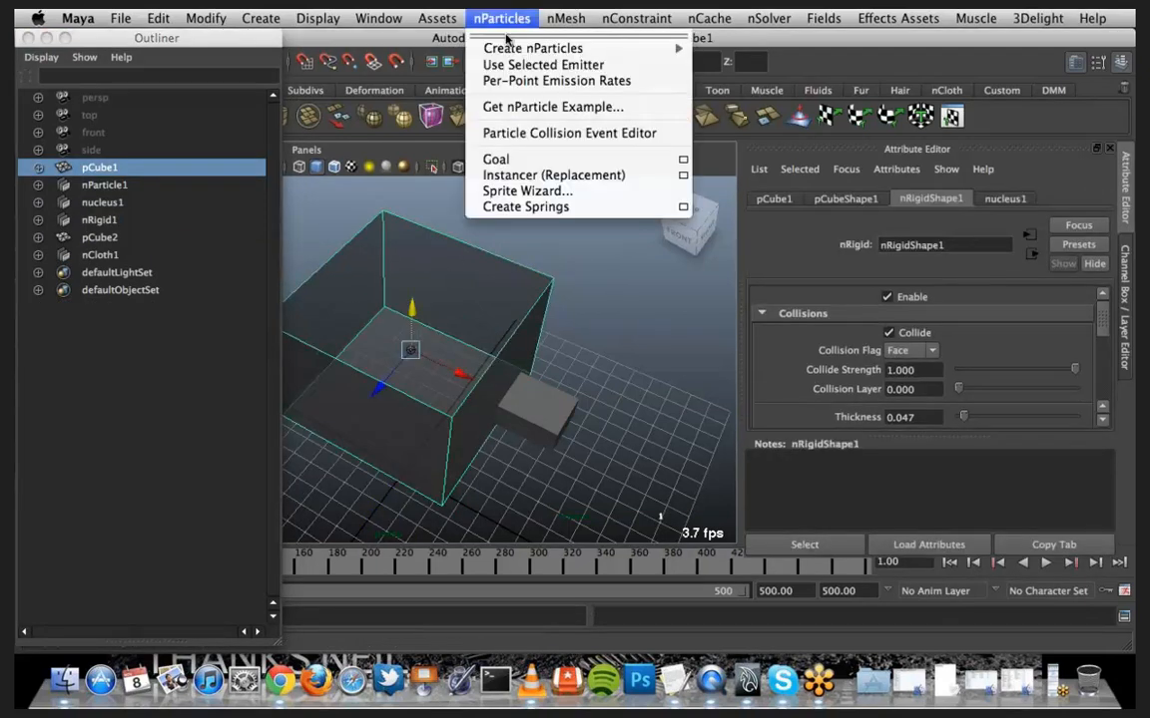
mouse_move(566, 50)
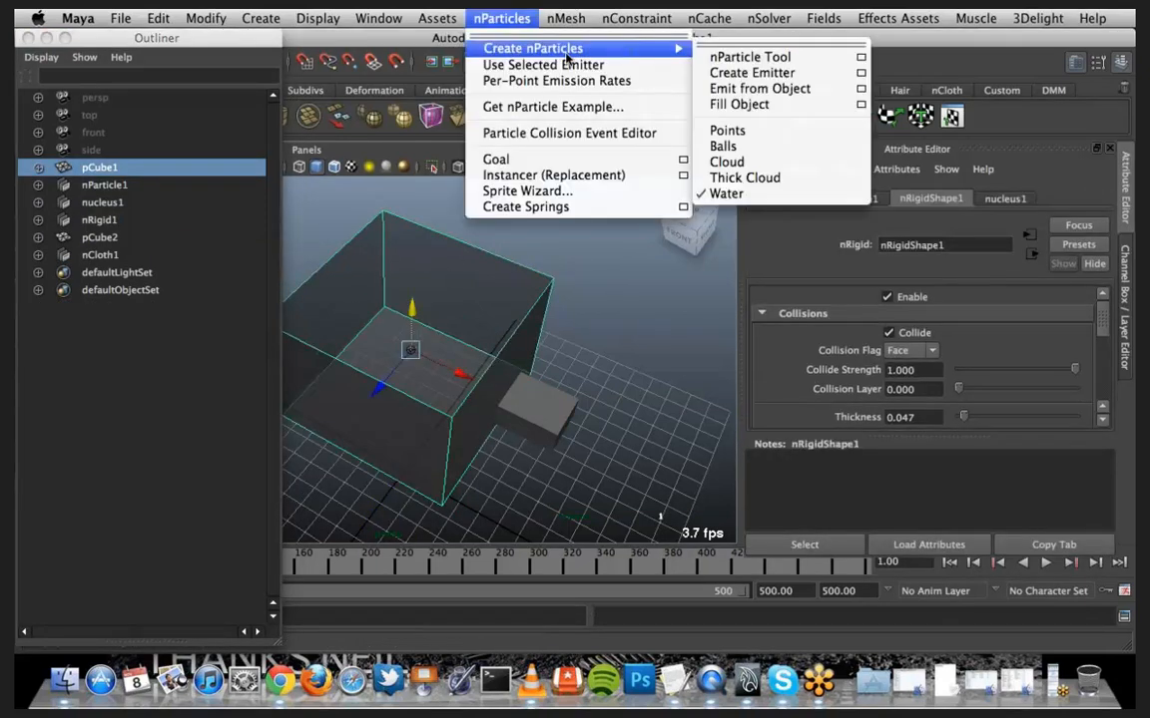
click(861, 104)
Fill the container cube with water nParticles at a resolution of 40
drag(685, 178, 660, 174)
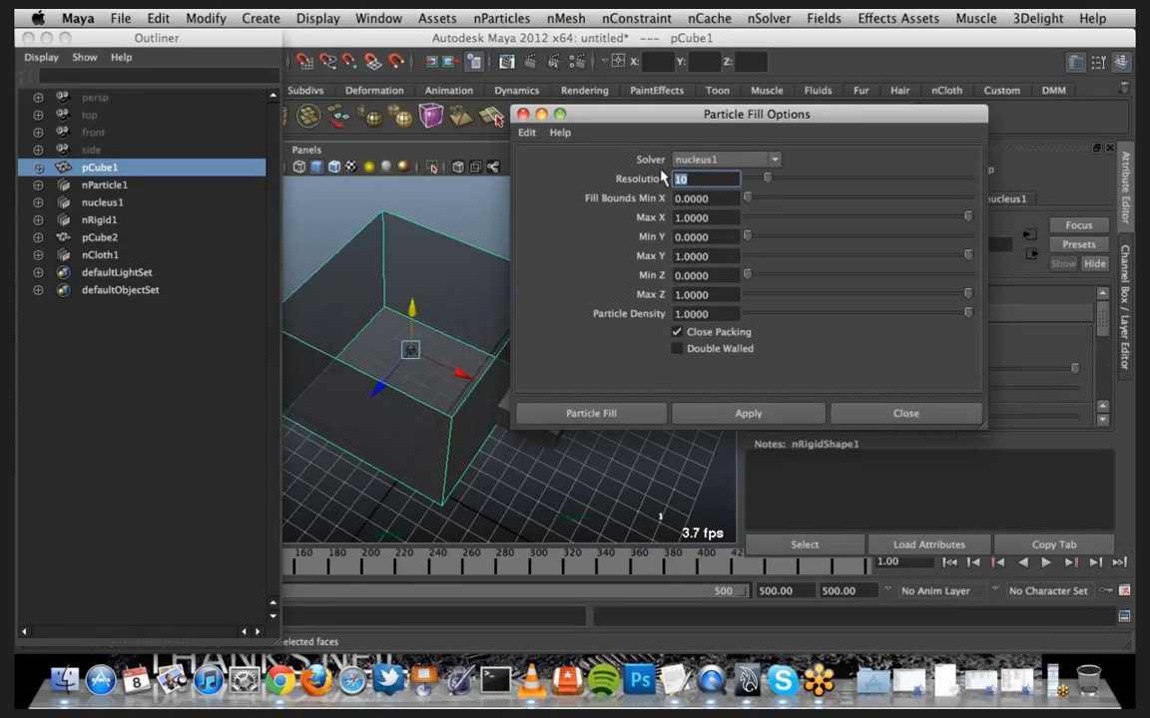
text(40)
click(714, 413)
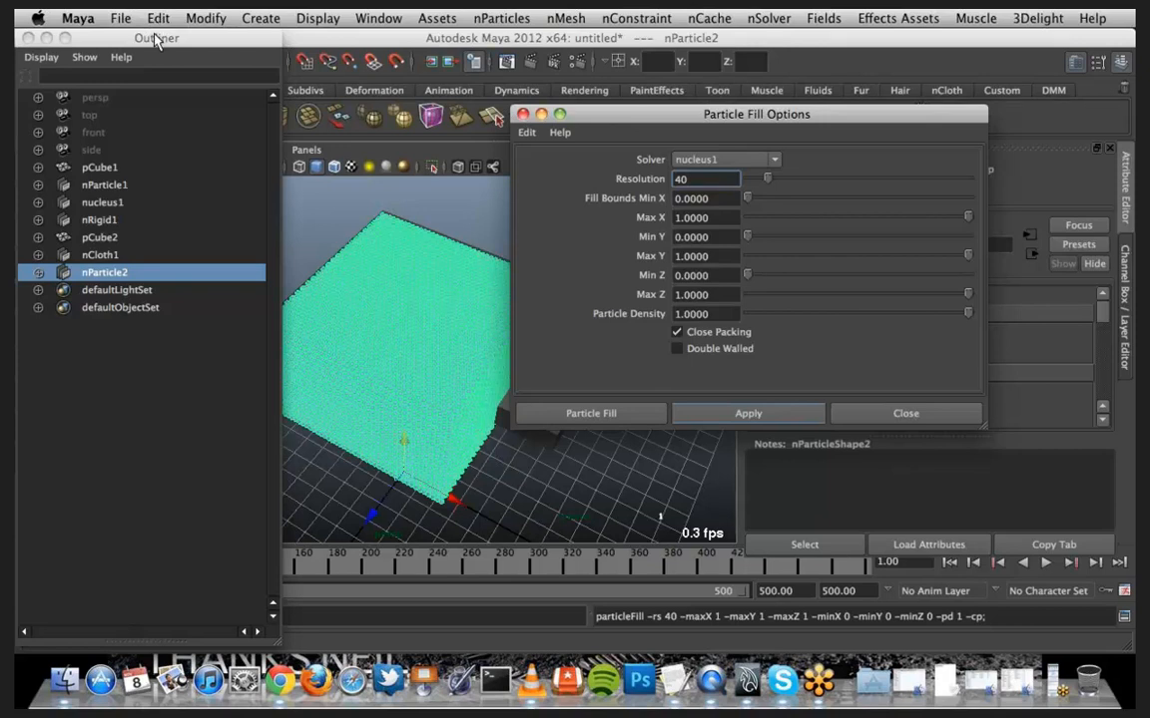
Undo the resolution 40 particle fill along with its nParticle input changes
click(157, 18)
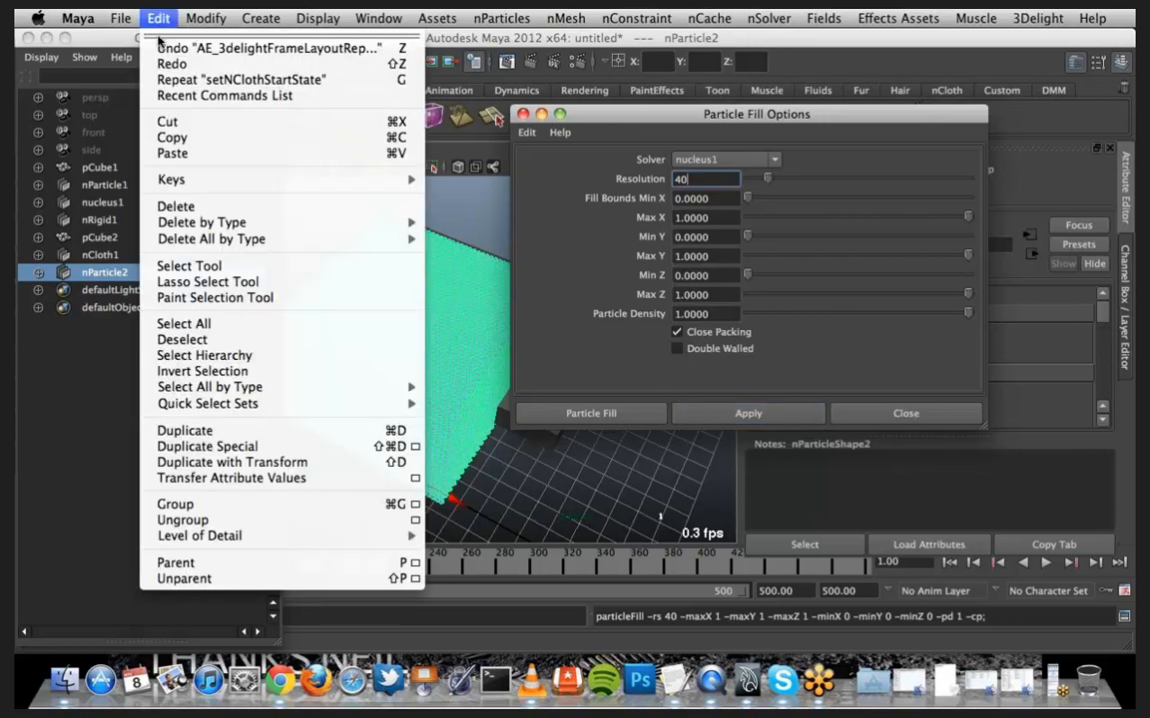
click(161, 50)
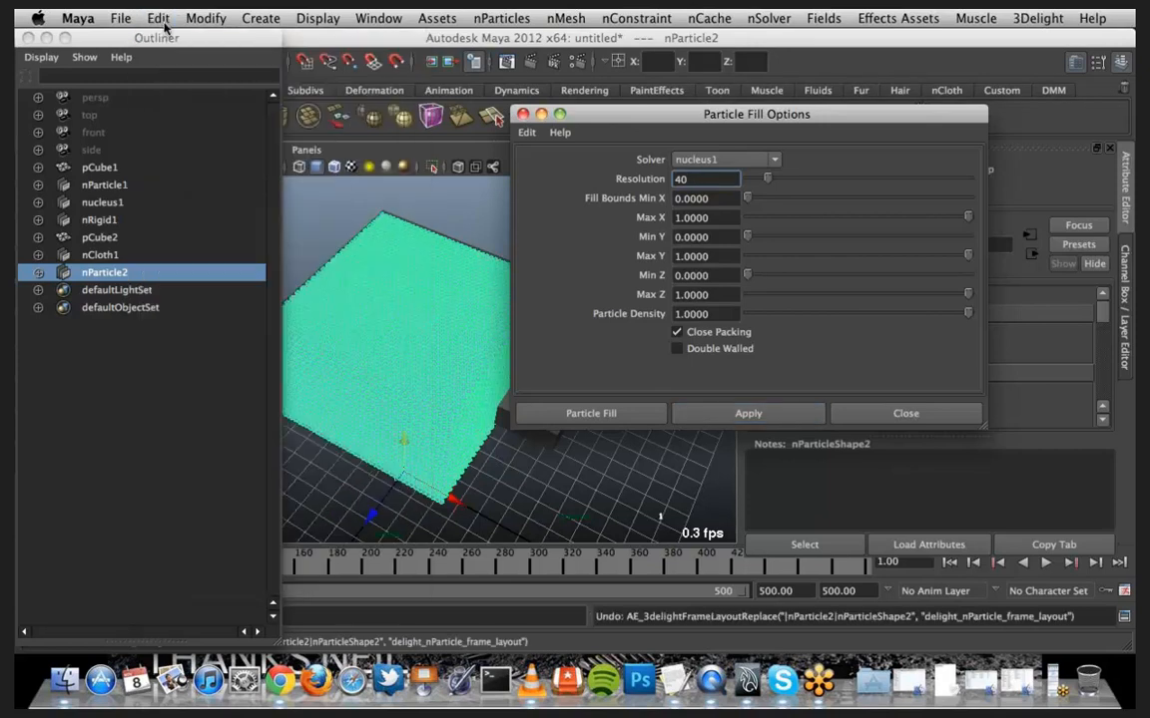
click(158, 18)
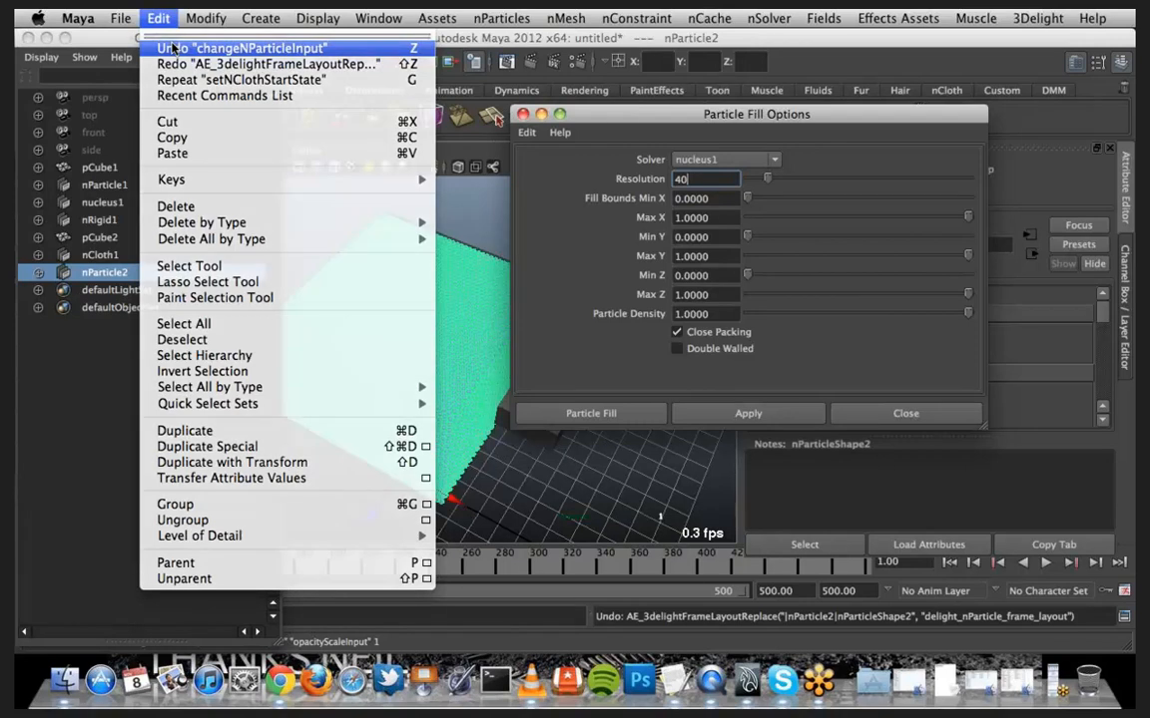
click(172, 48)
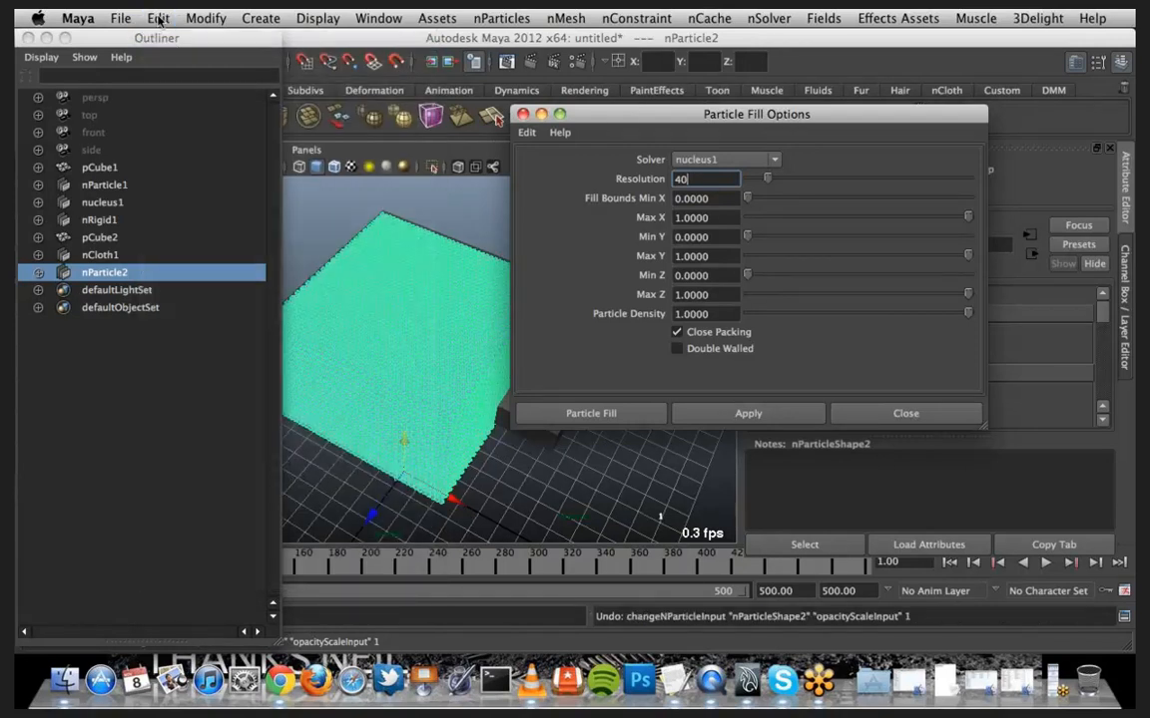
click(158, 18)
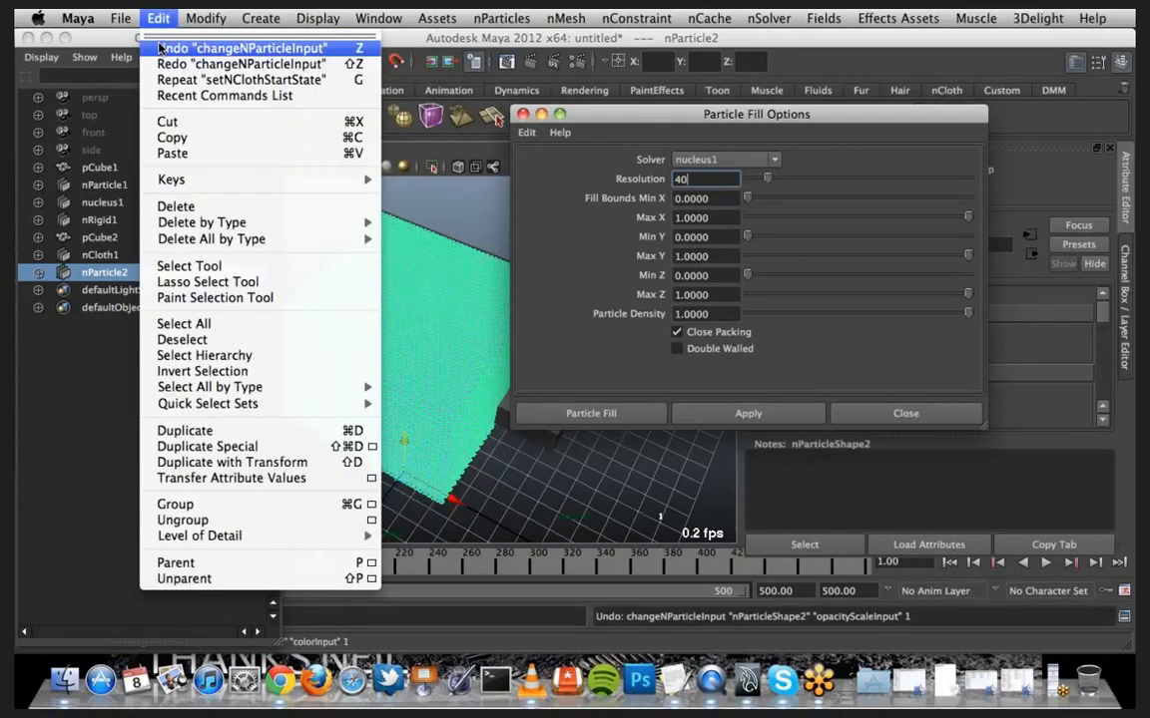
click(160, 48)
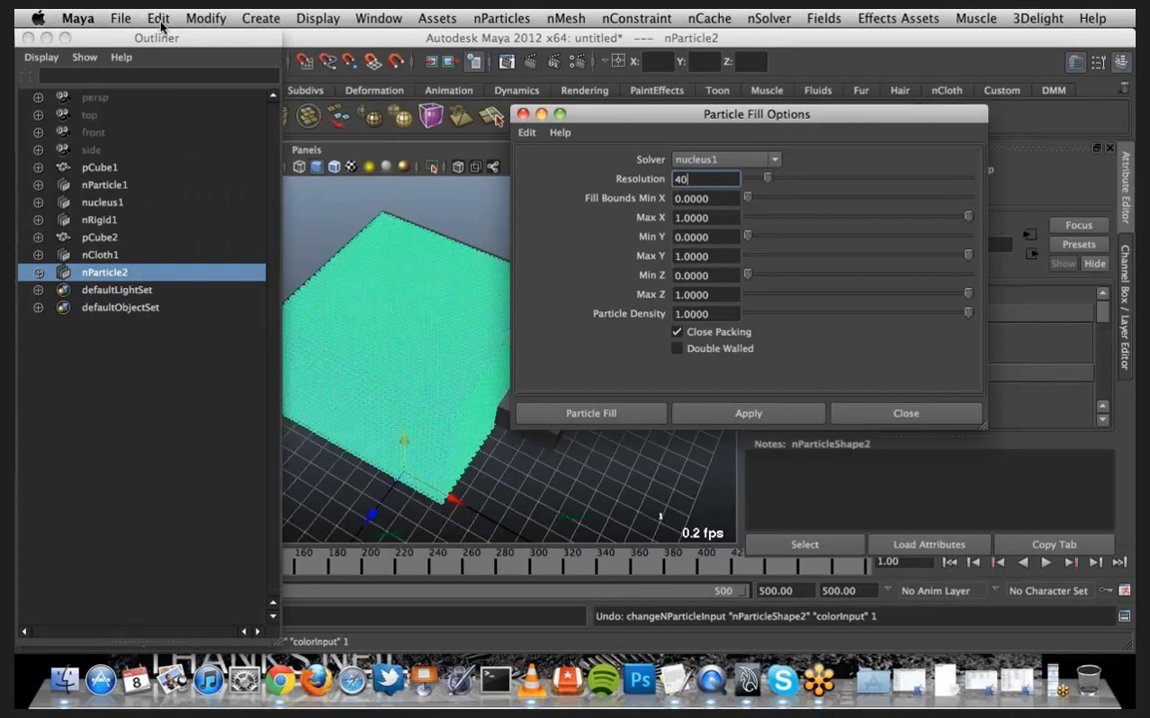
click(159, 20)
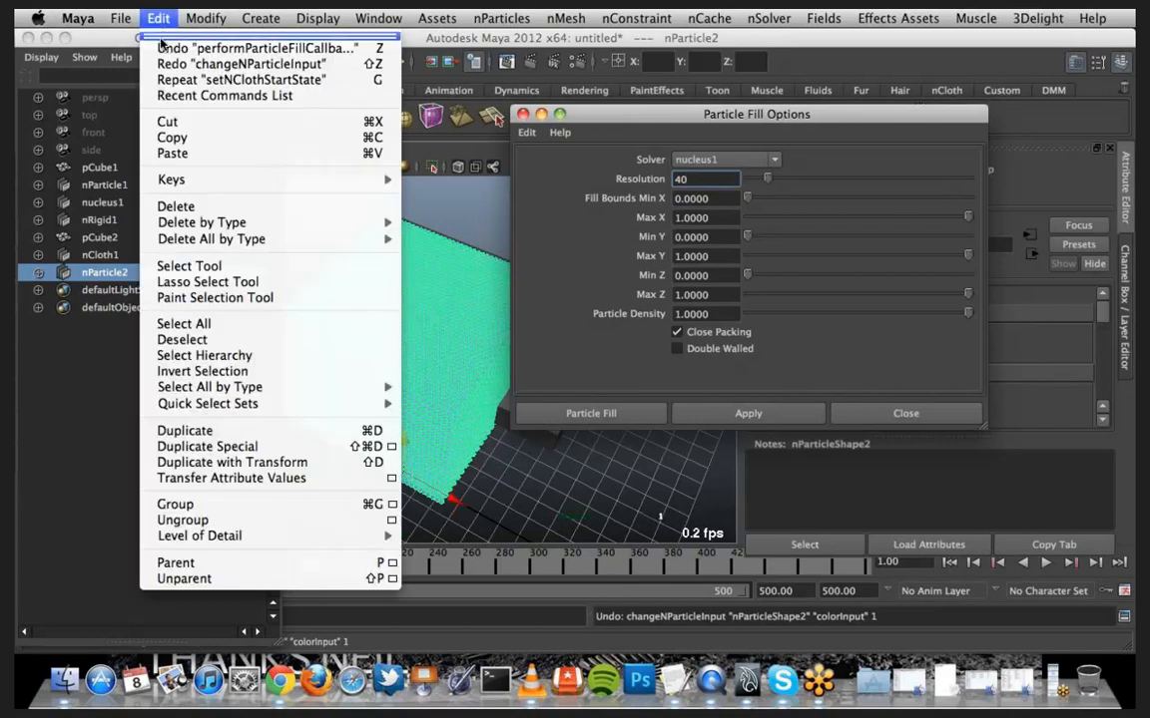
click(162, 48)
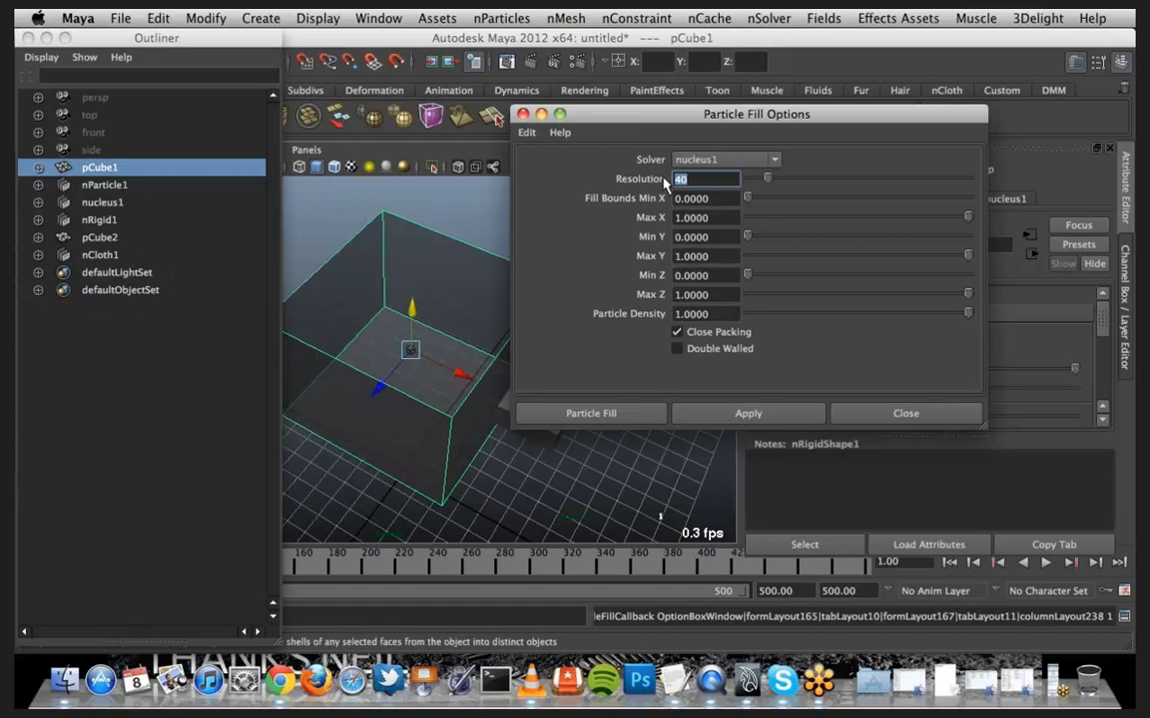
Fill the container cube with water nParticles at a resolution of 20 and put the fill options away
text(20)
key(Return)
click(720, 415)
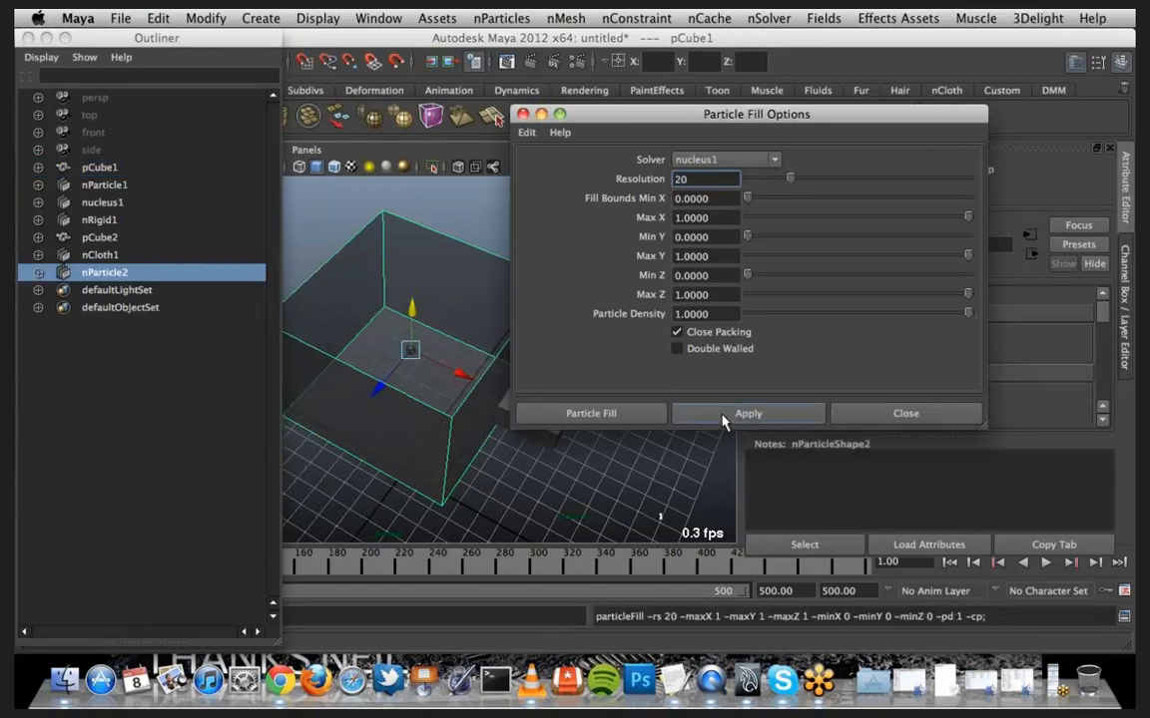
click(541, 114)
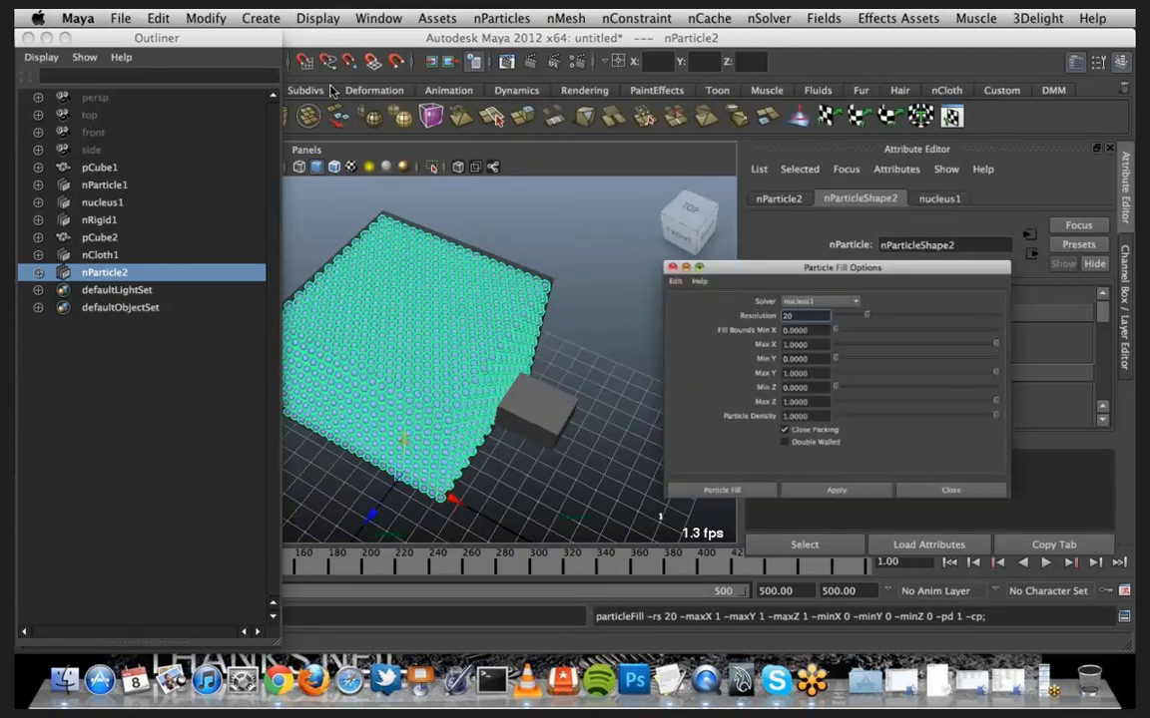
Close the Outliner and play back the resolution 20 water fill to check how it settles, returning to the first frame
click(28, 38)
alt+drag(312, 342, 372, 354)
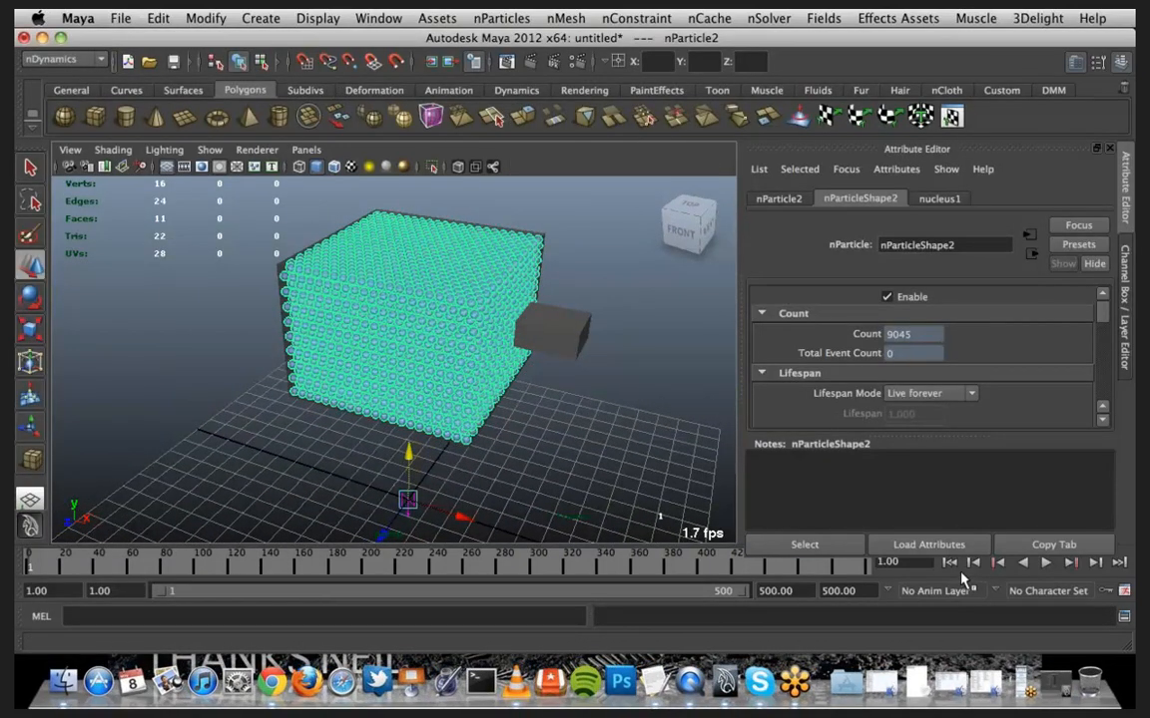
click(996, 564)
click(1045, 563)
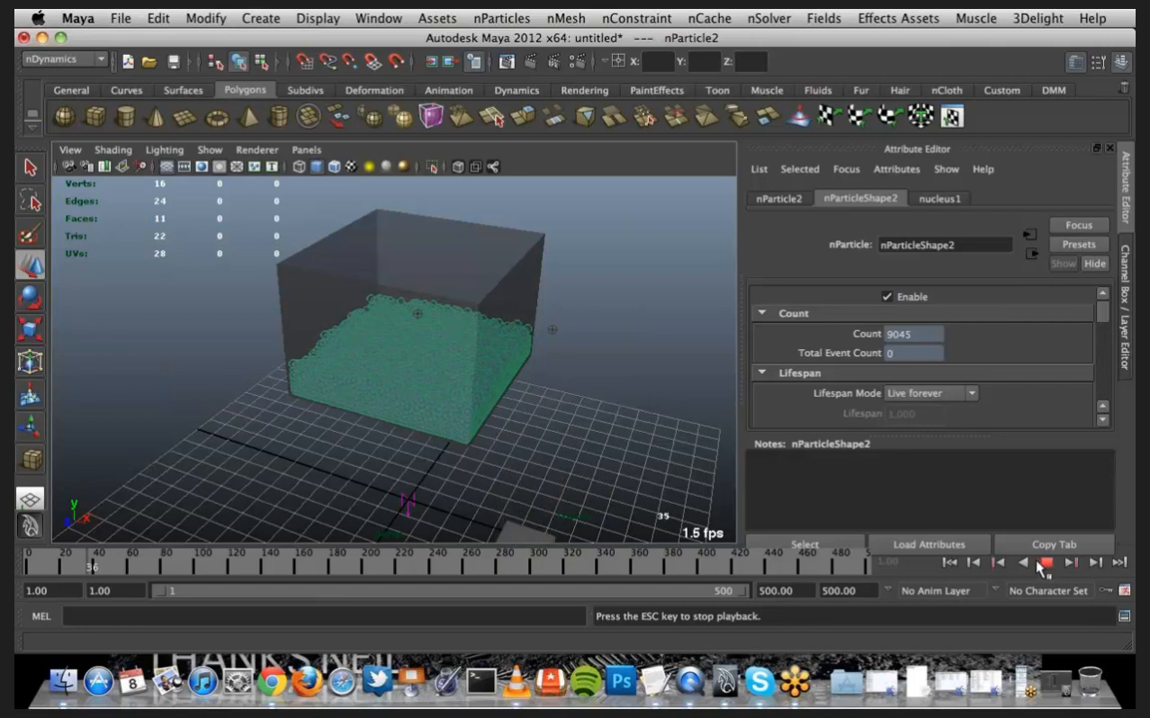
click(1045, 563)
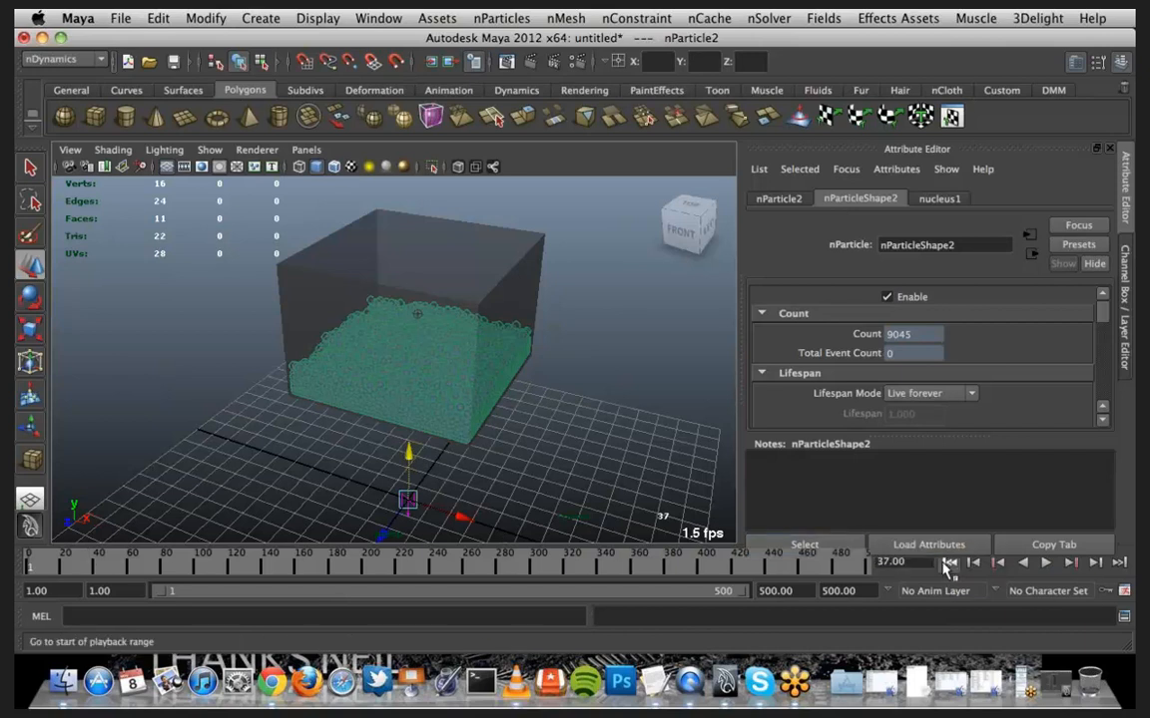
click(949, 563)
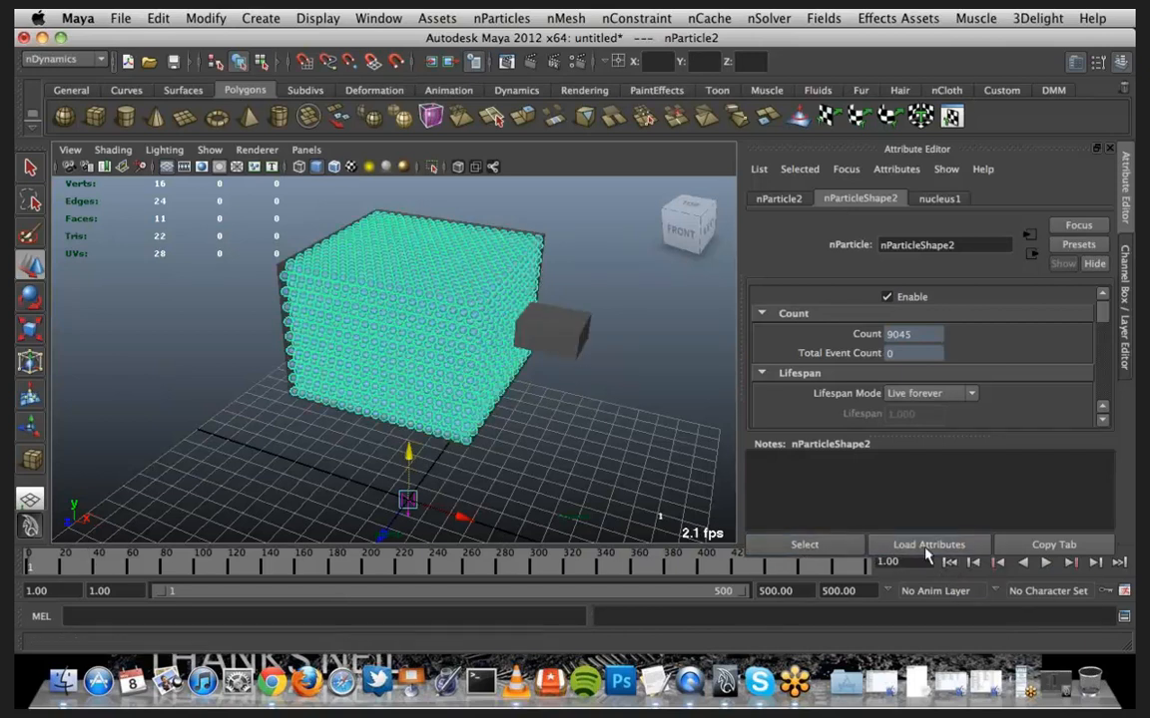
click(1045, 565)
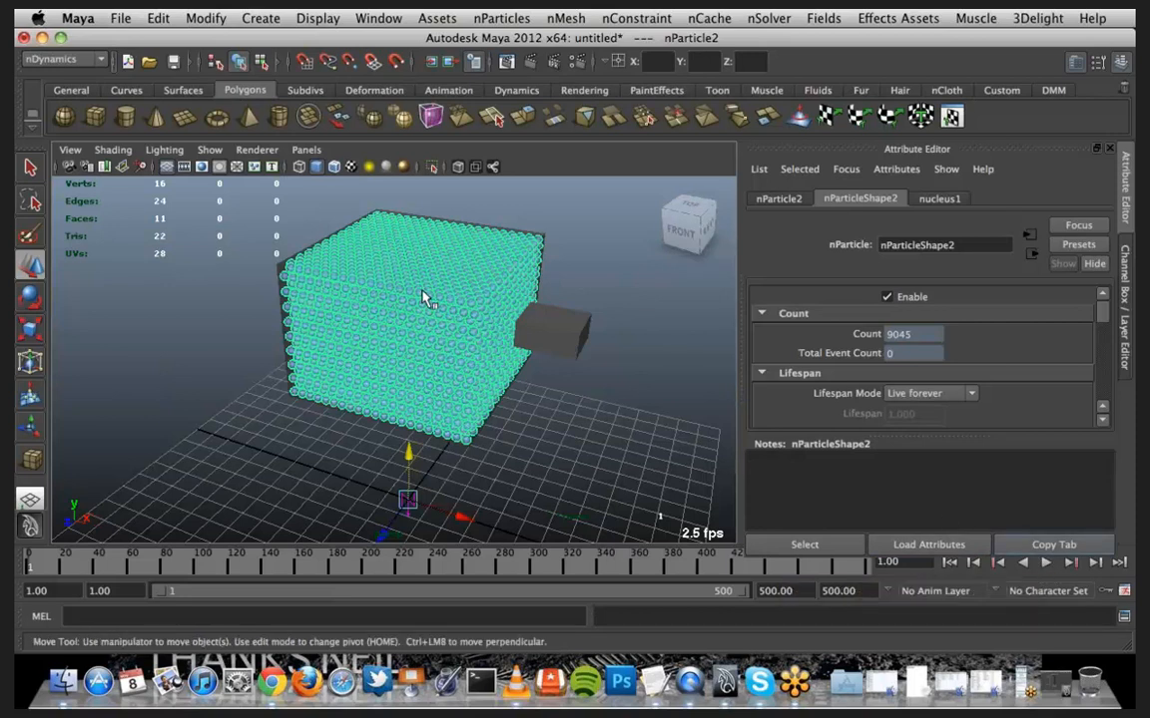
Replace the water nParticles in the container cube with a resolution 20 fill at a particle density of 3
key(Delete)
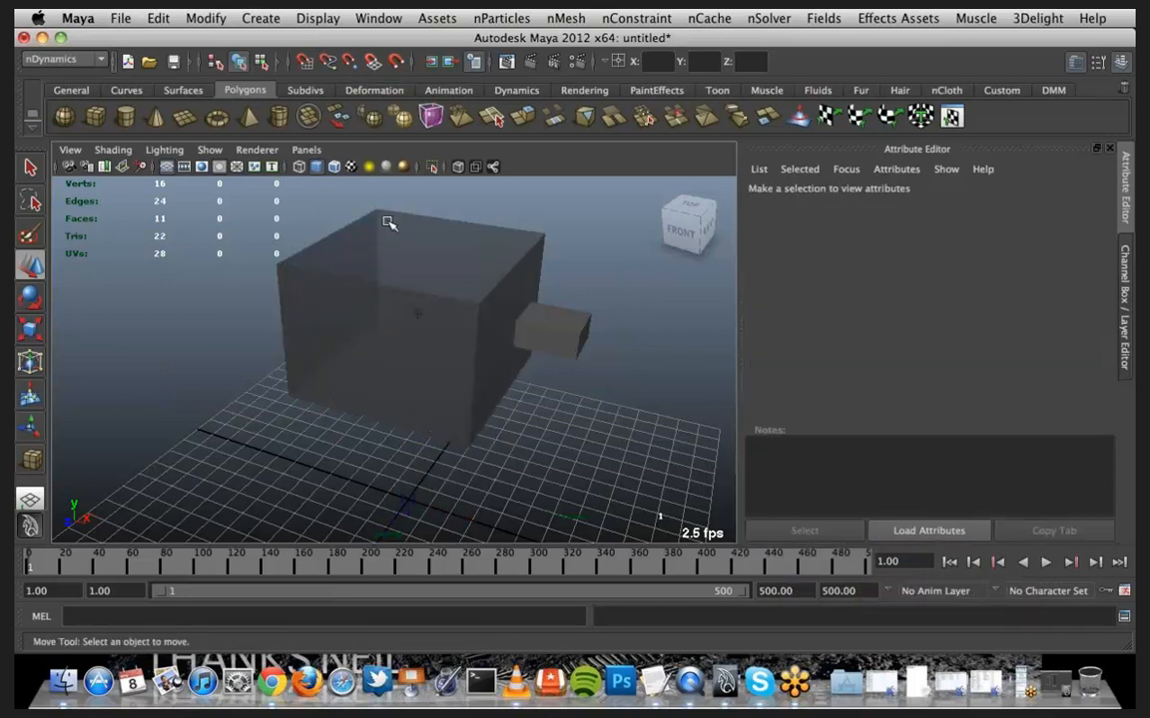
click(417, 313)
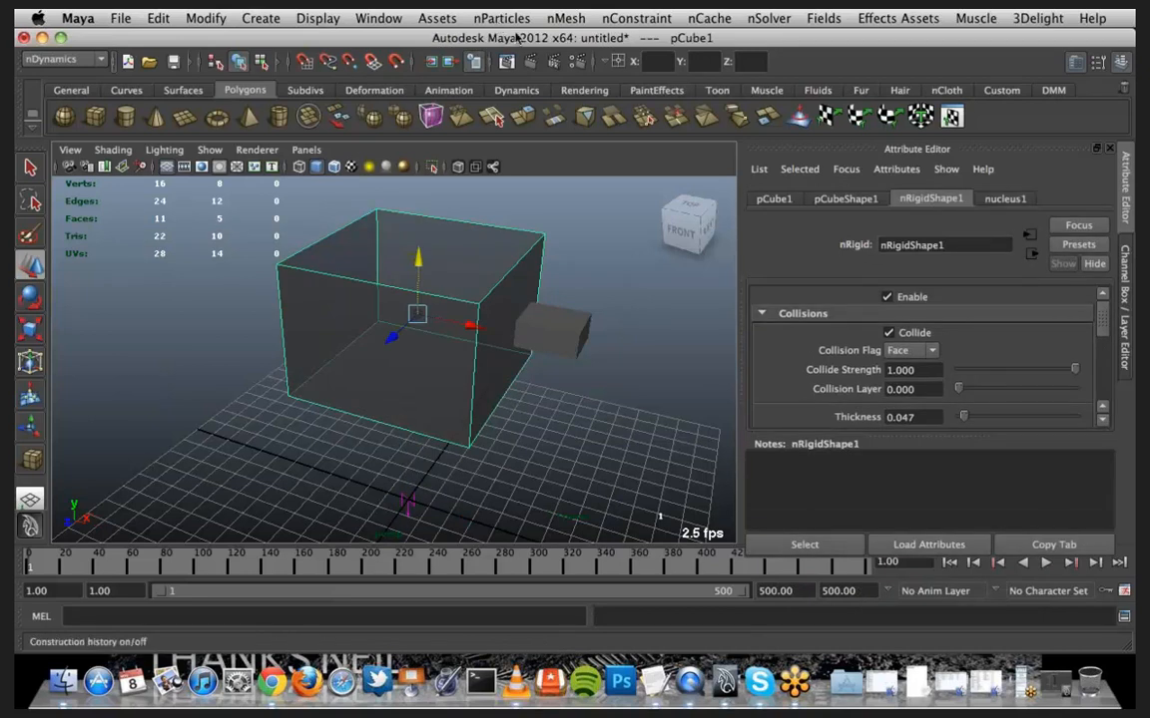
click(501, 18)
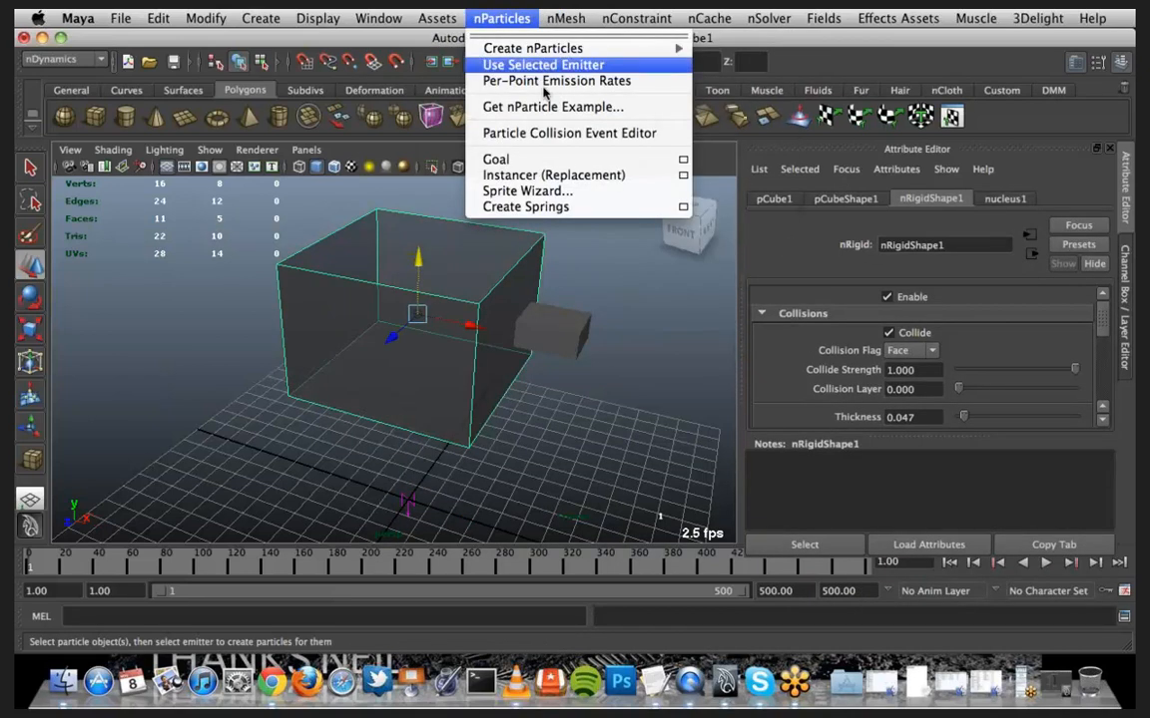
mouse_move(598, 48)
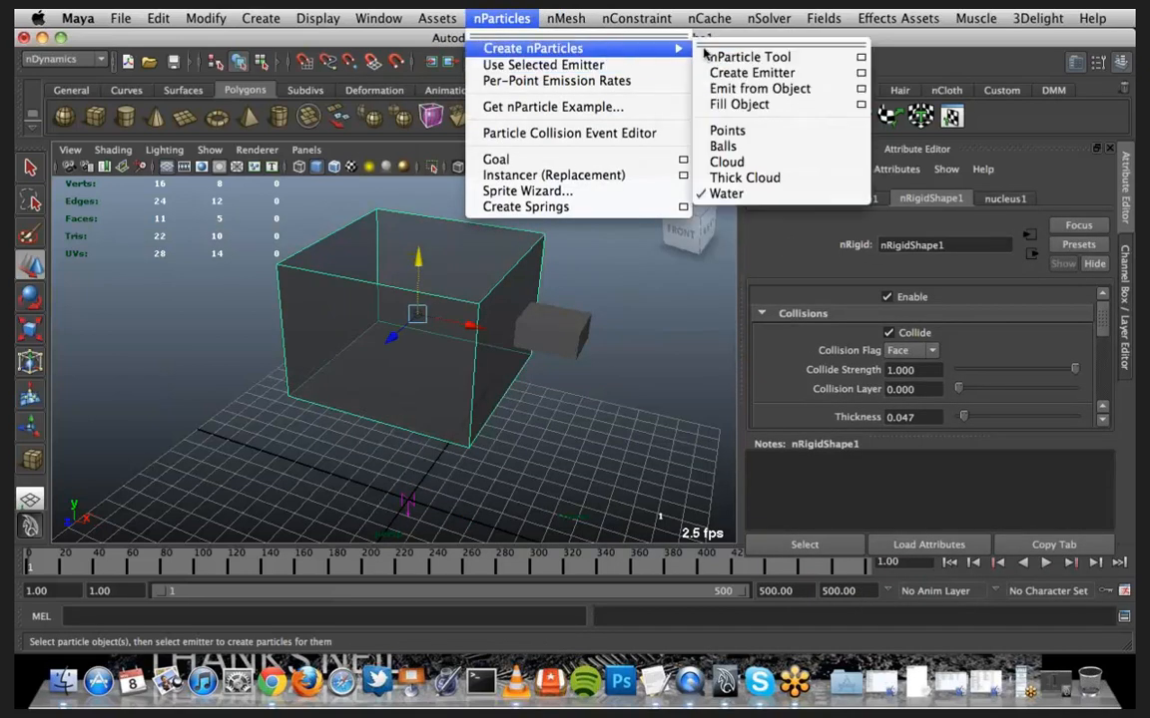
click(861, 109)
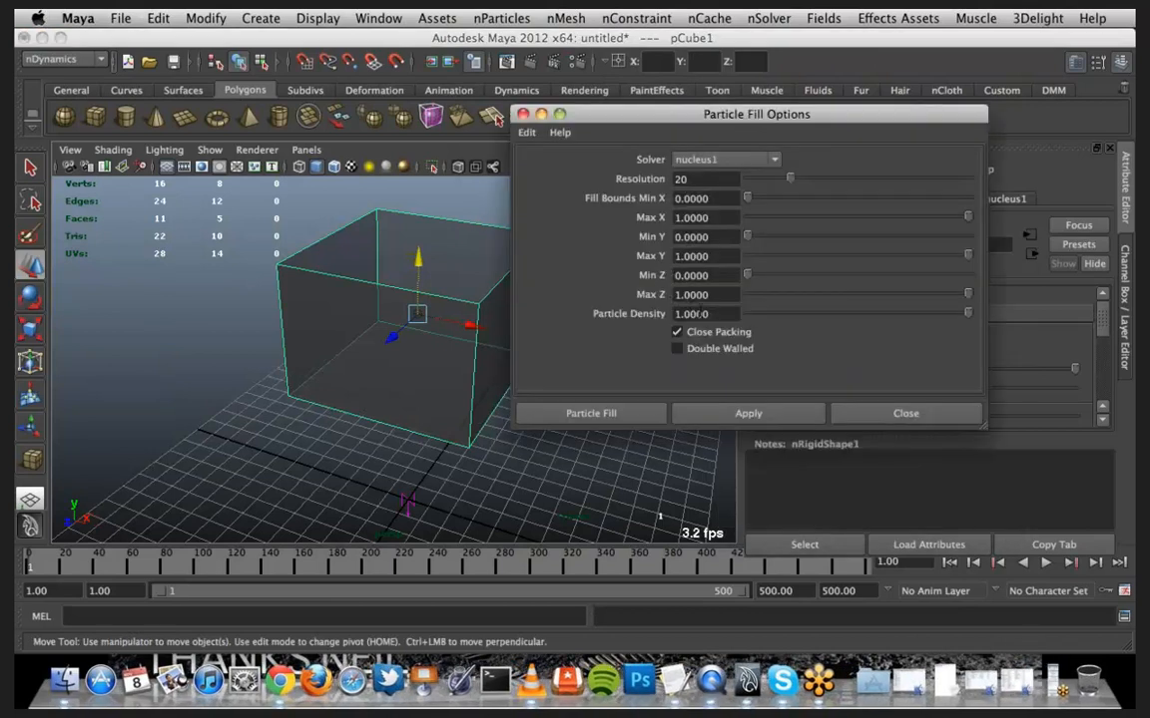
drag(720, 315, 672, 316)
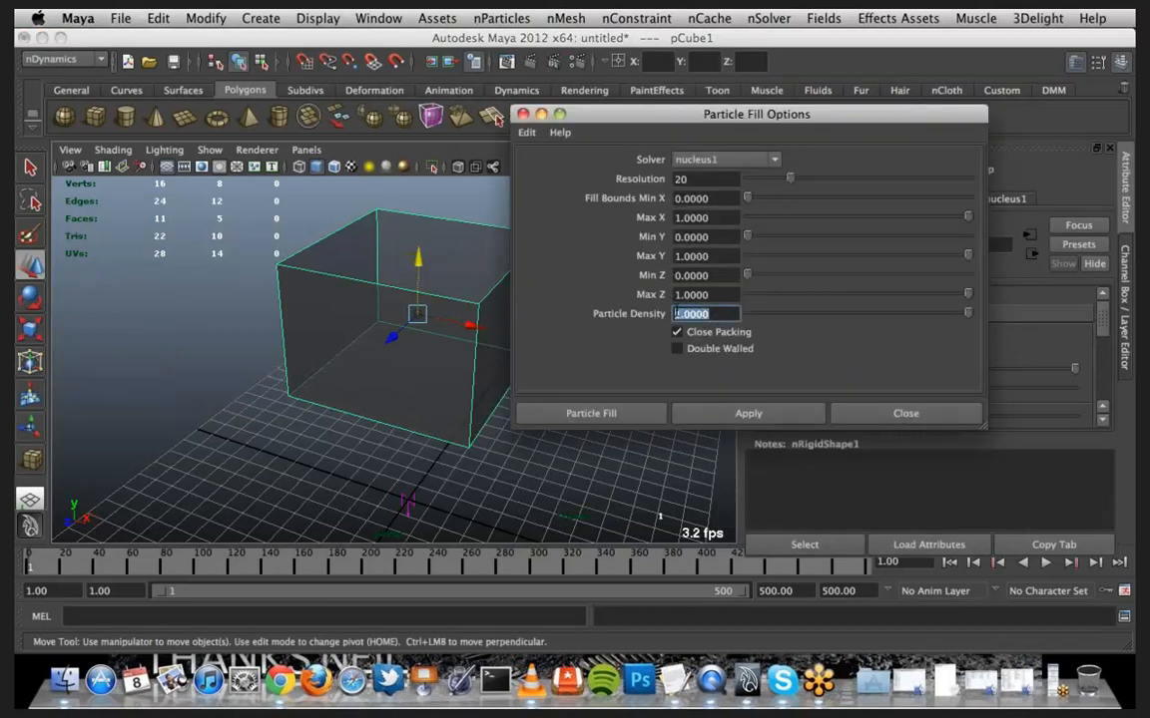
text(2)
click(691, 415)
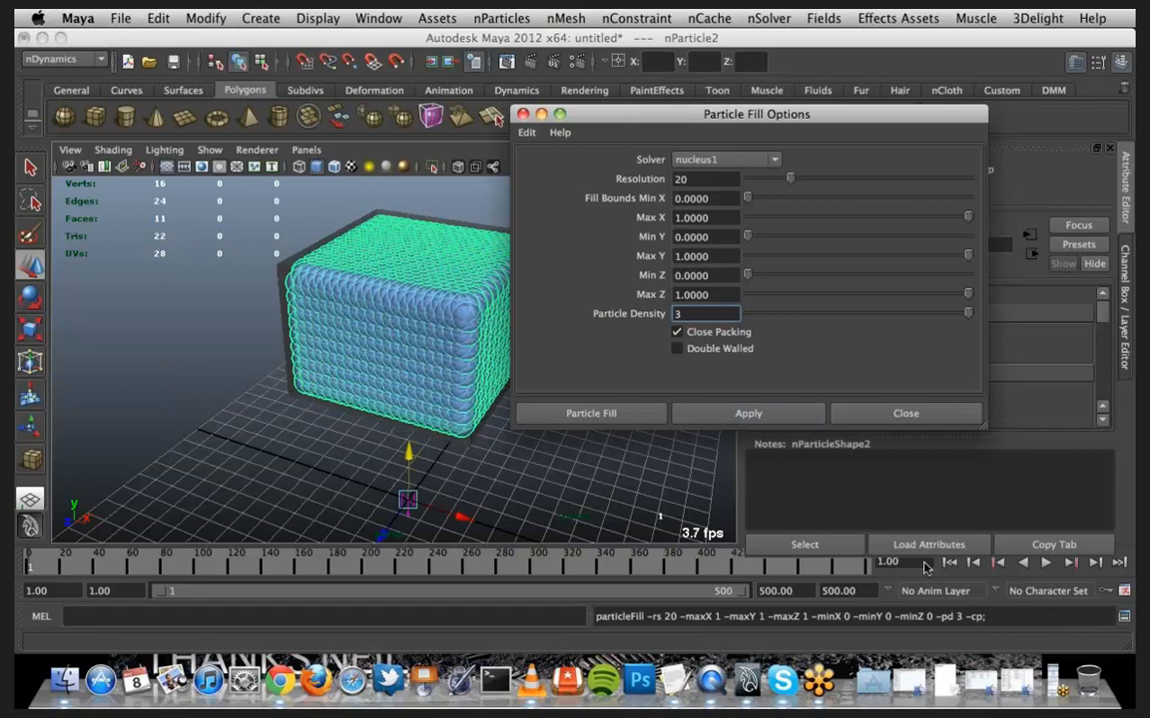
click(901, 414)
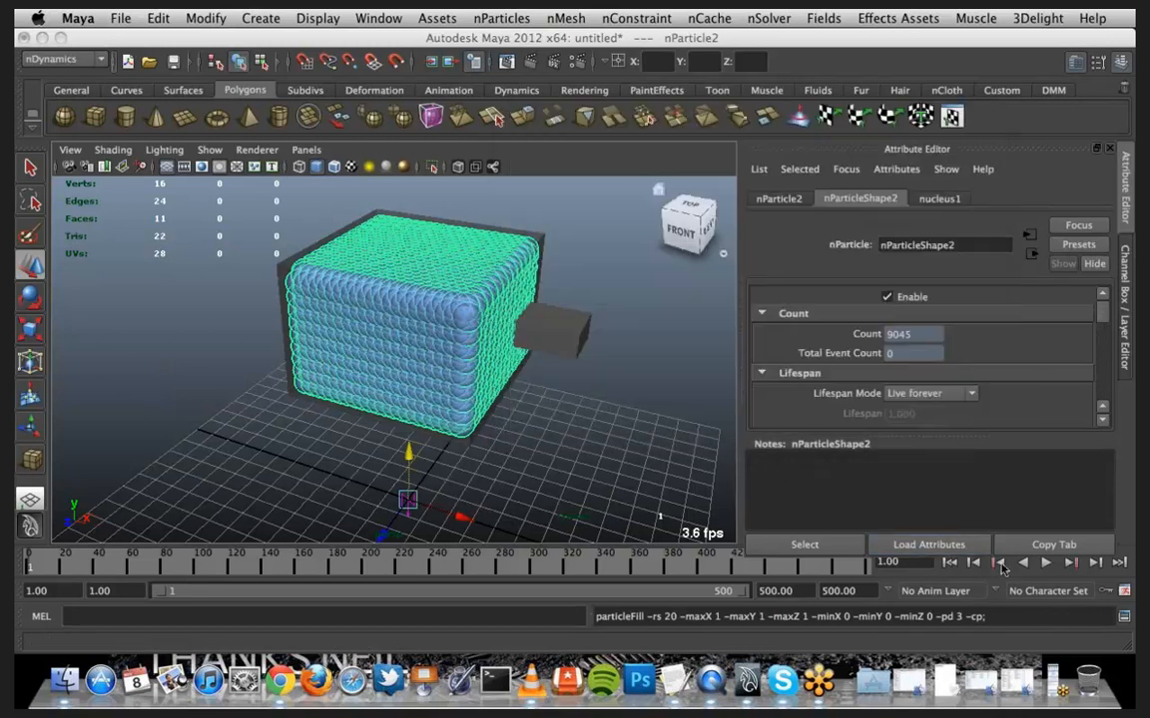
Play a few frames of the density 3 fill's simulation and return to the first frame
click(1046, 562)
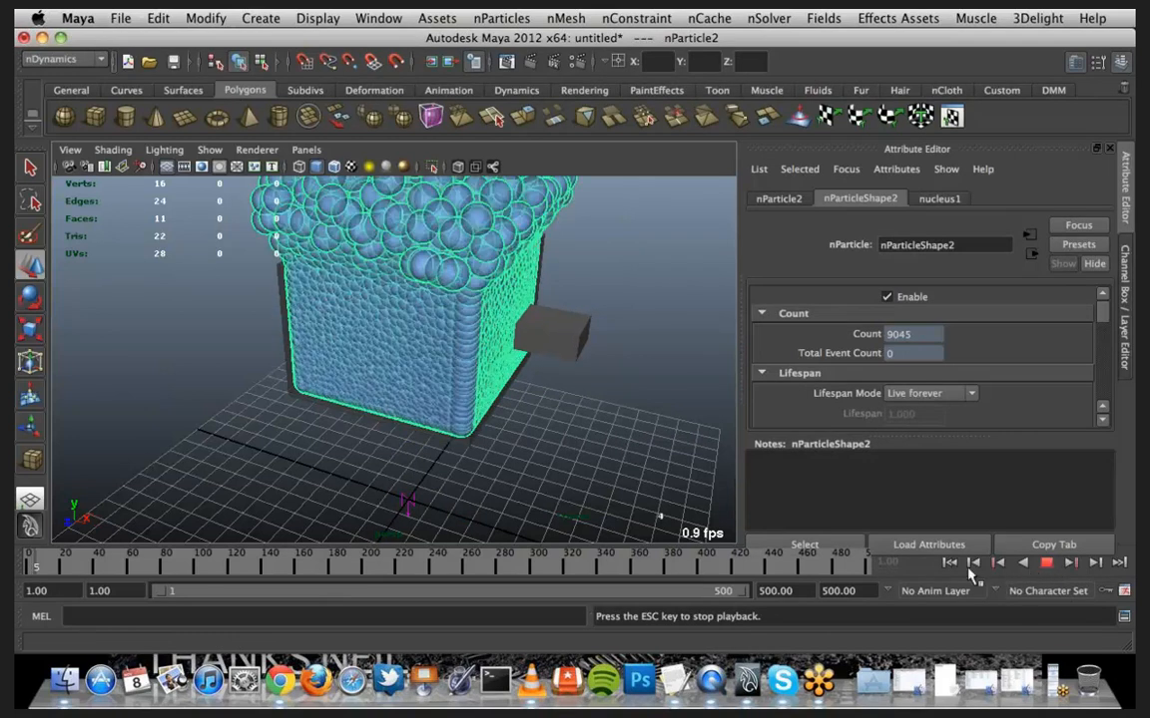
key(Escape)
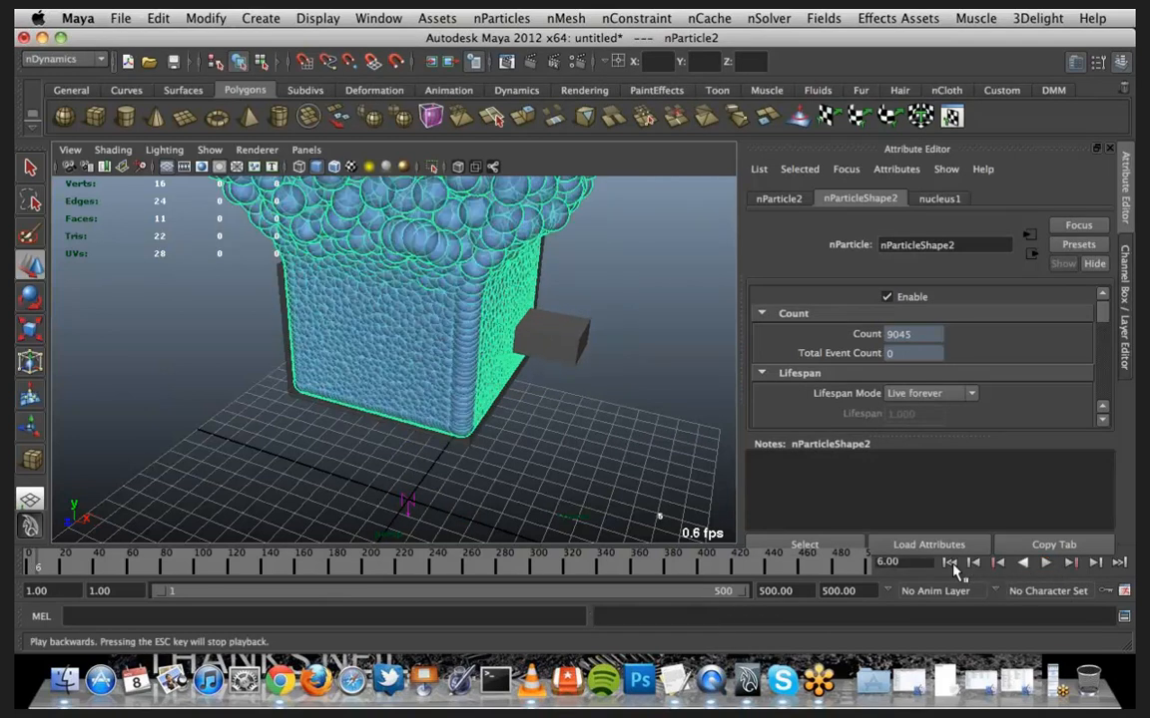
click(949, 563)
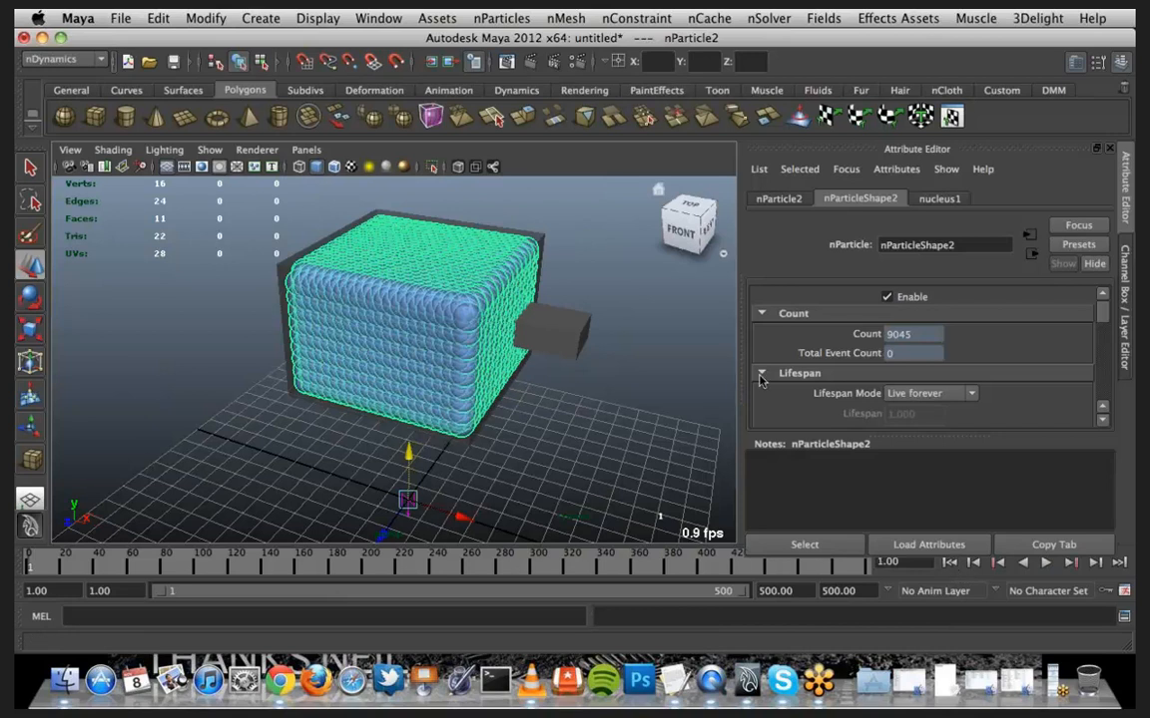
Delete the density 3 water nParticles and refill the container cube at resolution 20 with a particle density of 1.3
key(Delete)
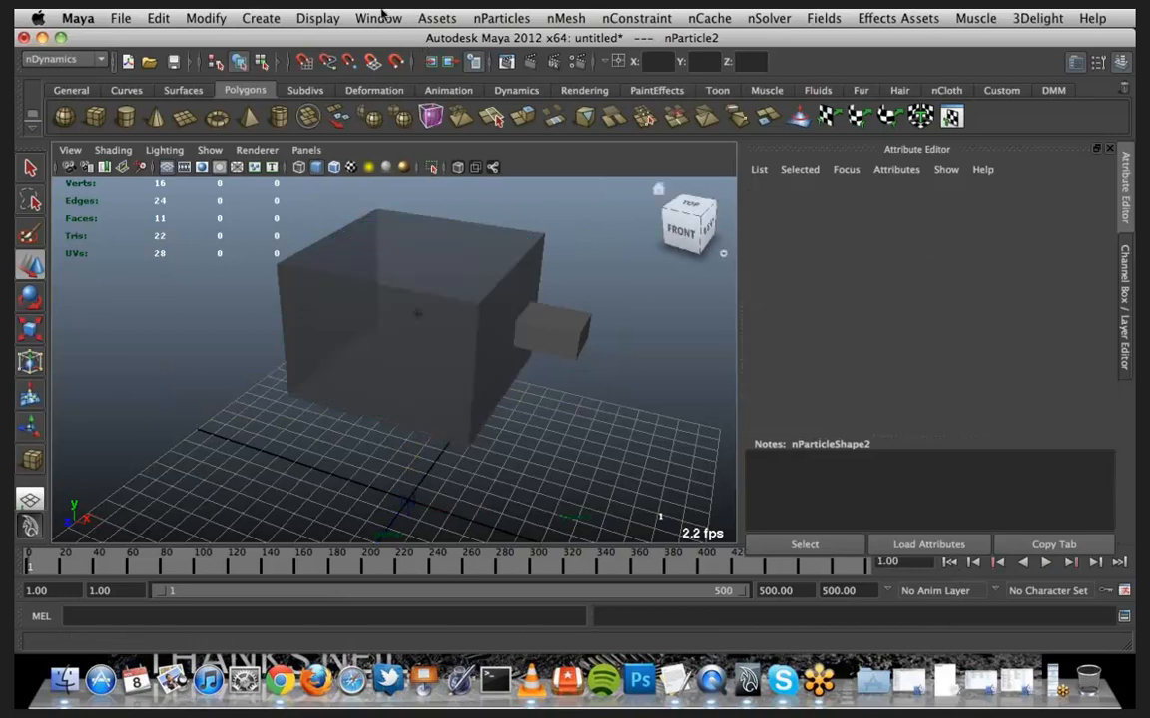
click(501, 18)
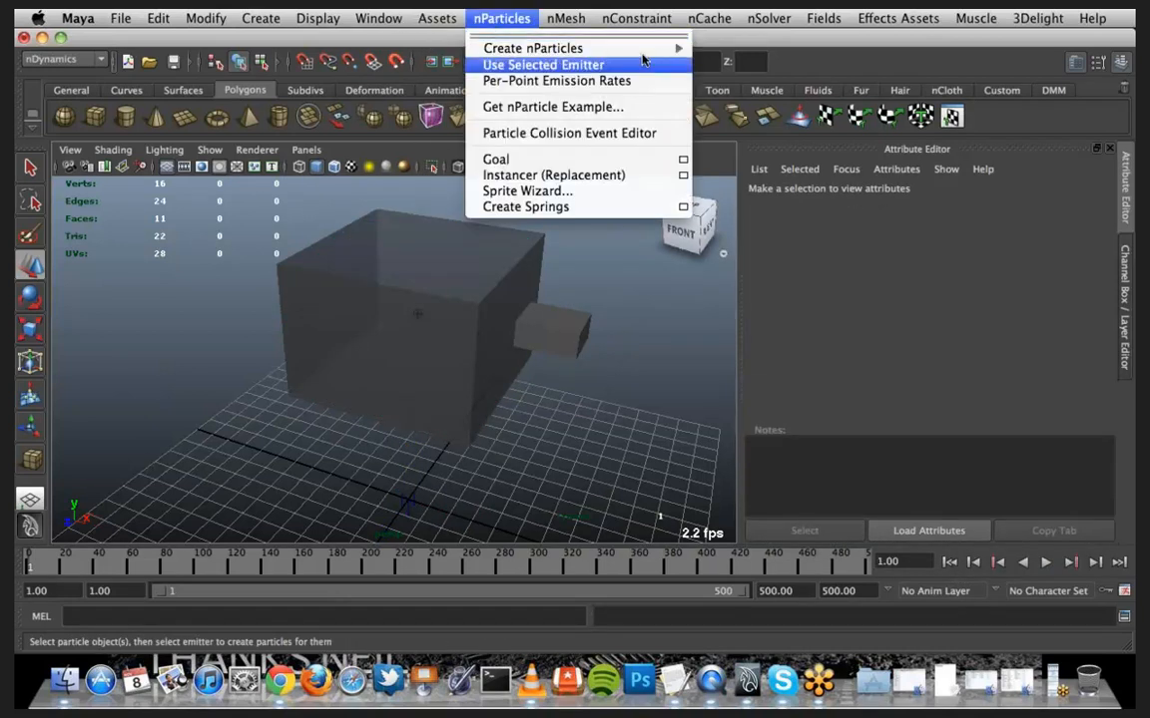
mouse_move(638, 48)
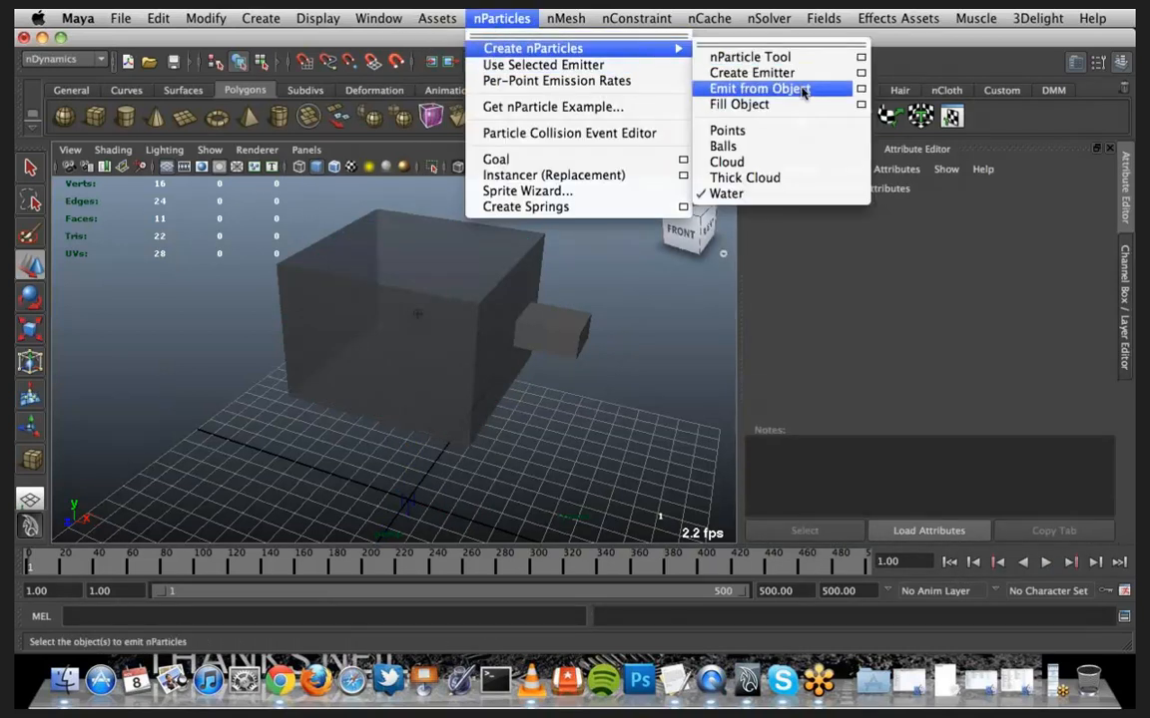
click(861, 105)
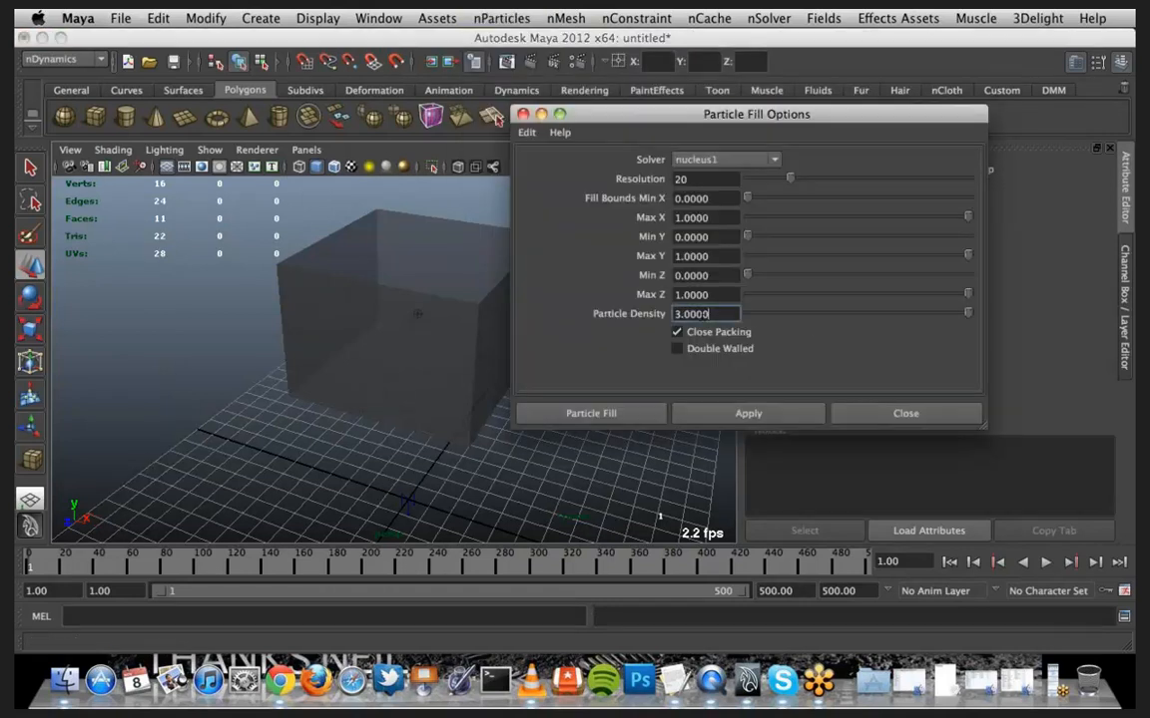
drag(709, 314, 655, 316)
text(1.3)
click(698, 411)
click(716, 420)
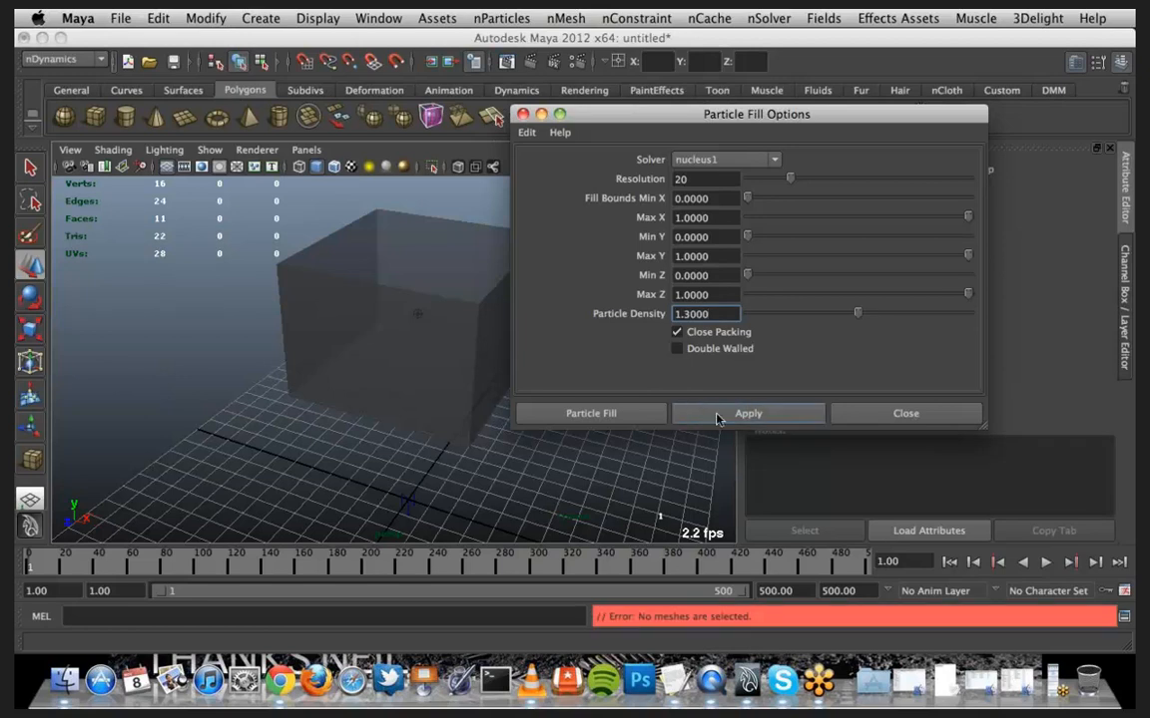
click(489, 365)
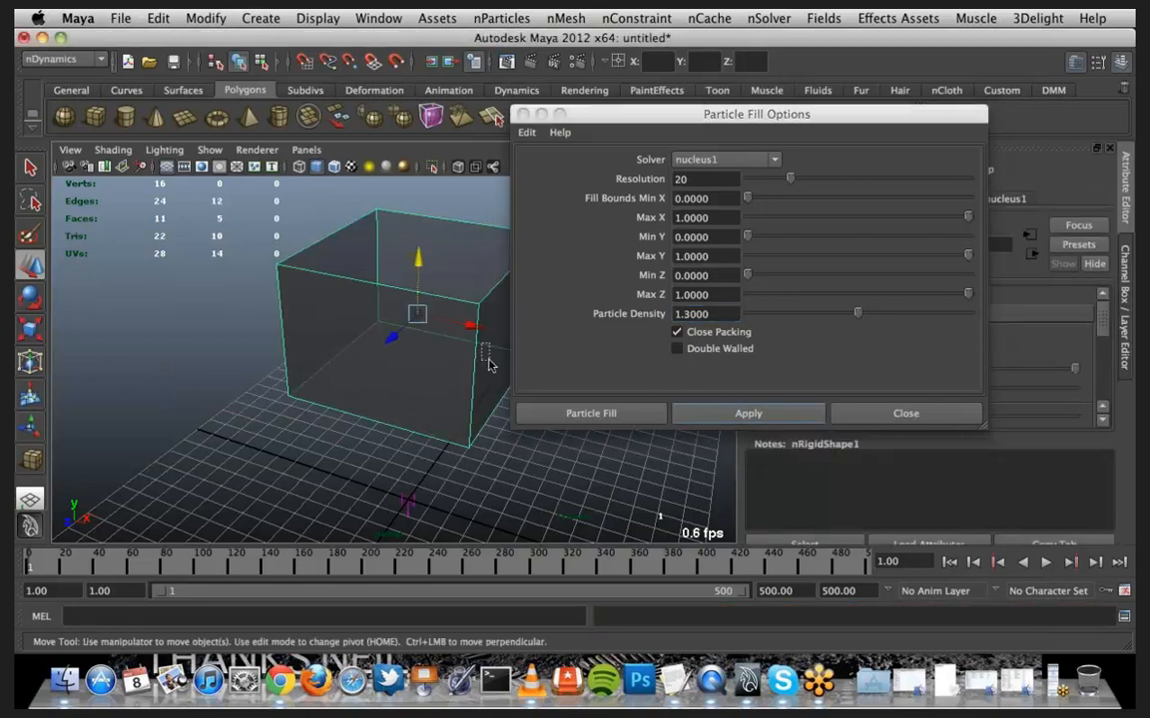
click(739, 415)
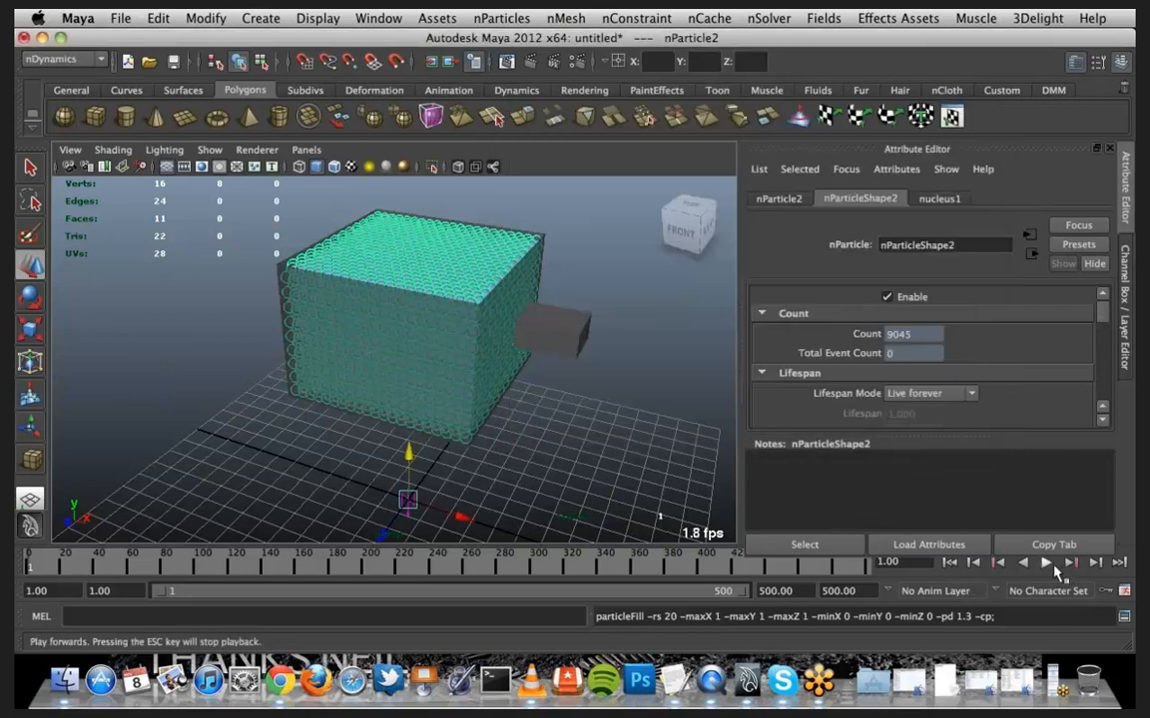
Run the simulation until the water nParticles settle in the container, stopping at frame 142
click(1044, 563)
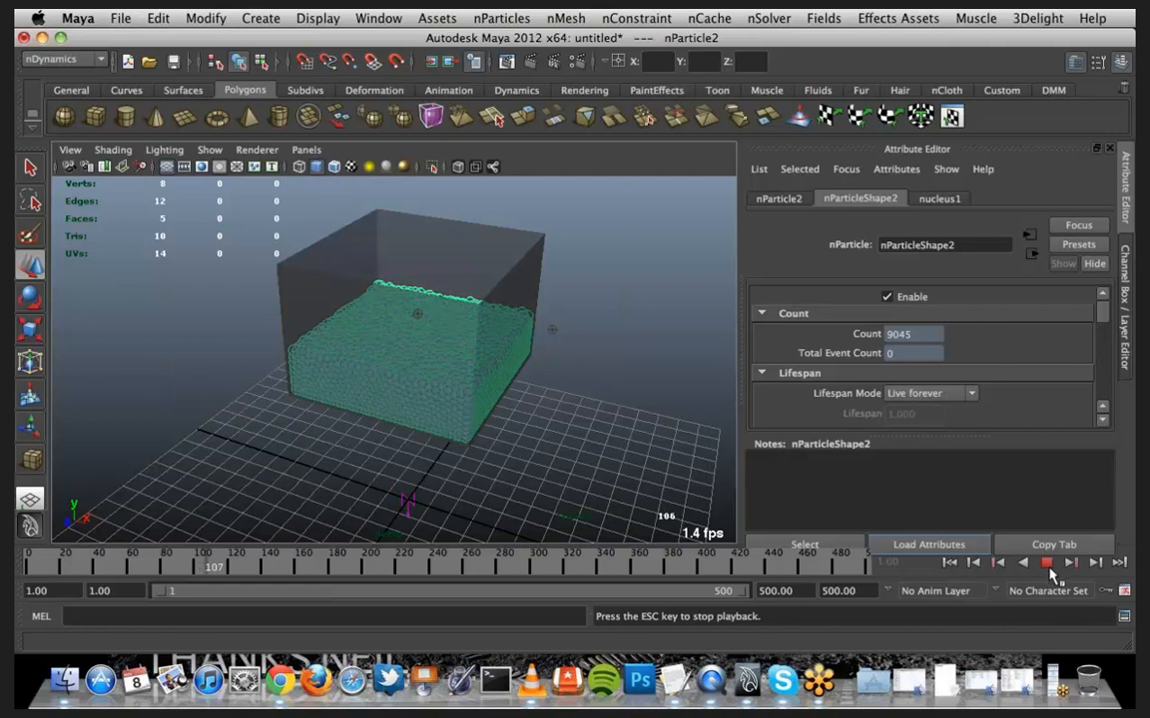
click(1046, 562)
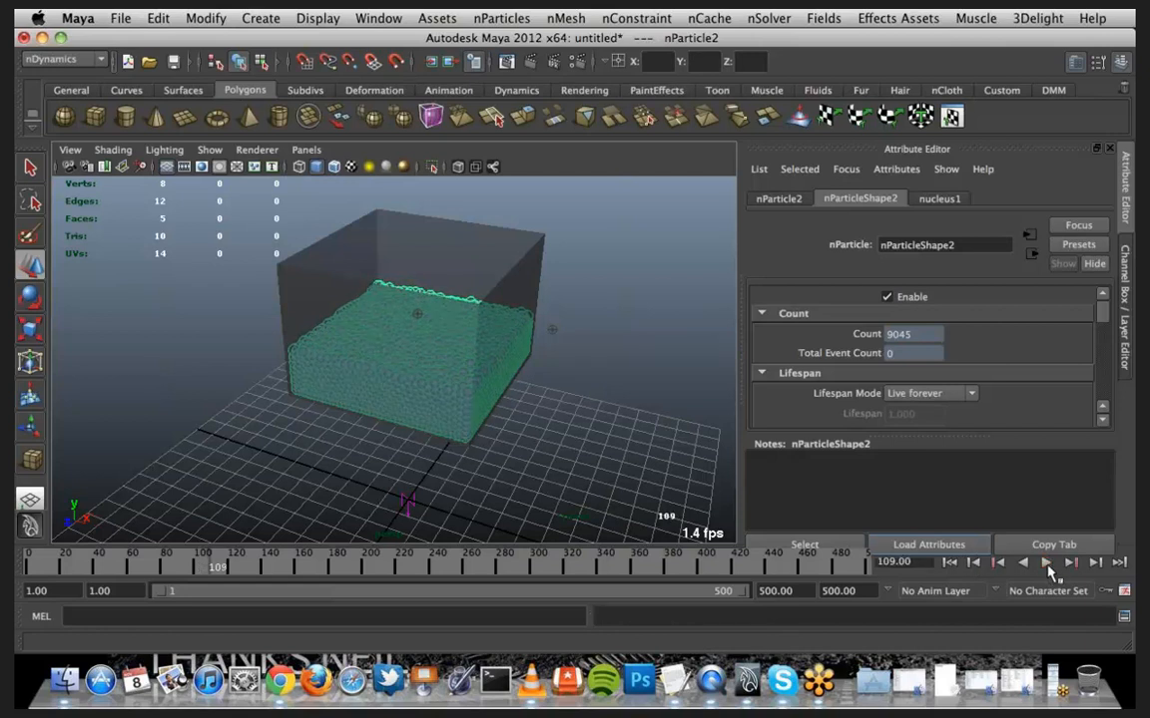
key(alt+v)
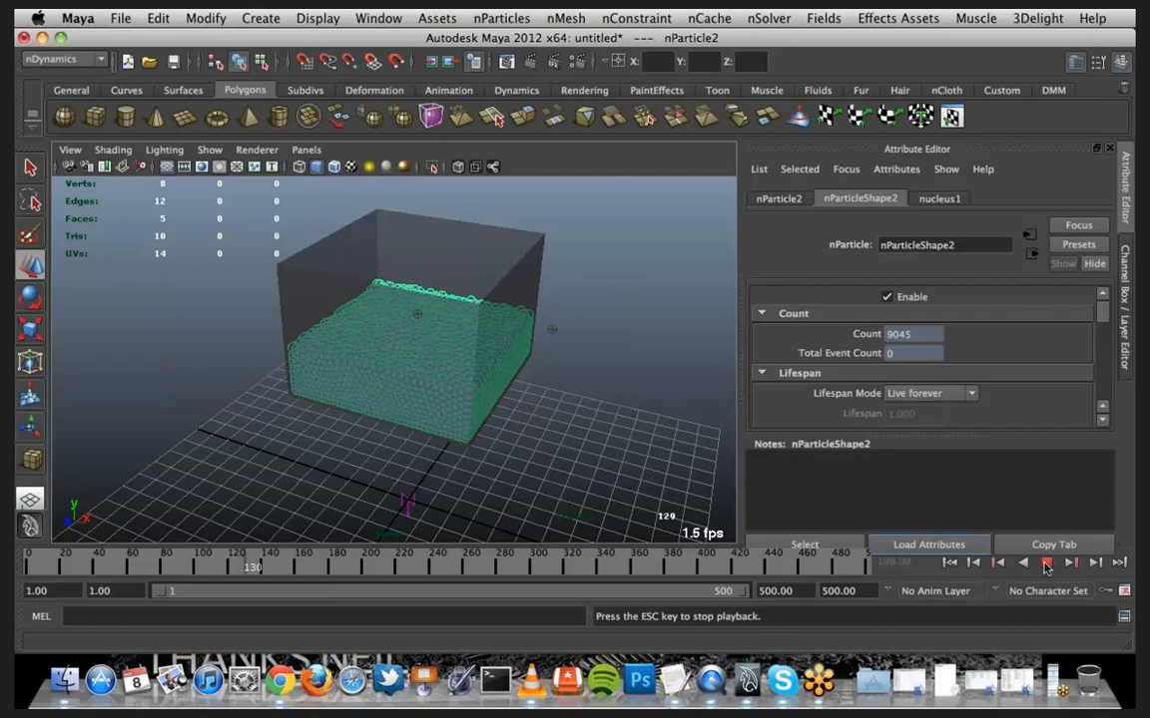
click(1046, 567)
click(709, 18)
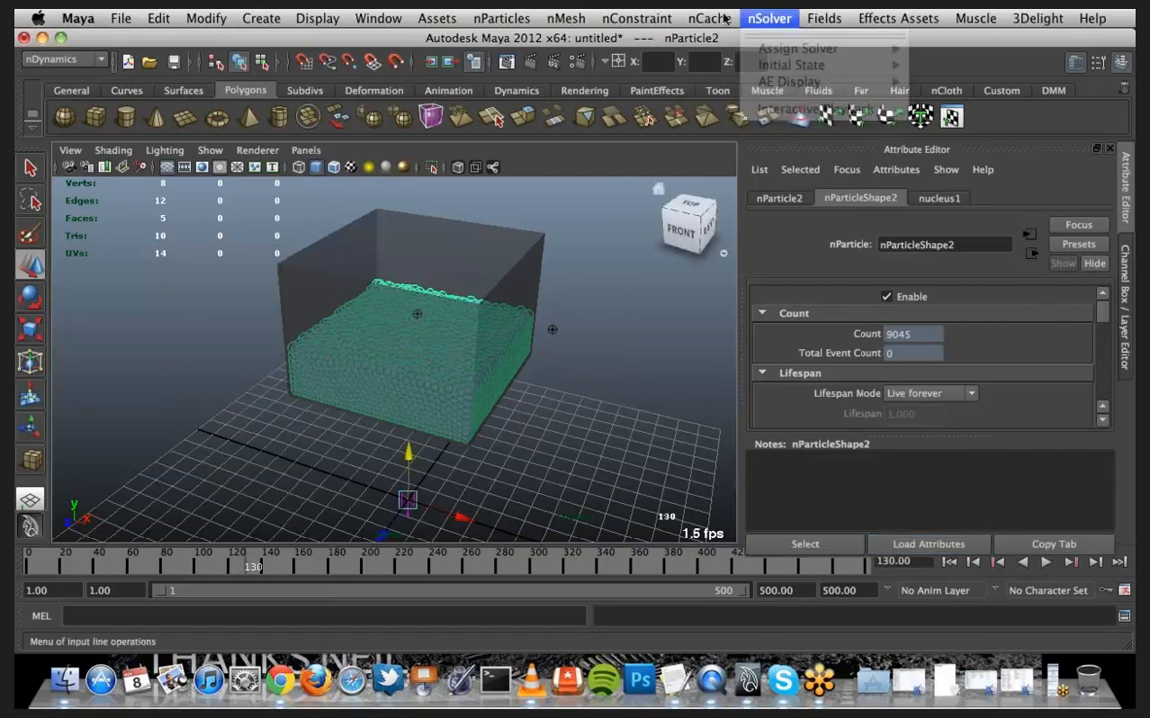
click(1046, 562)
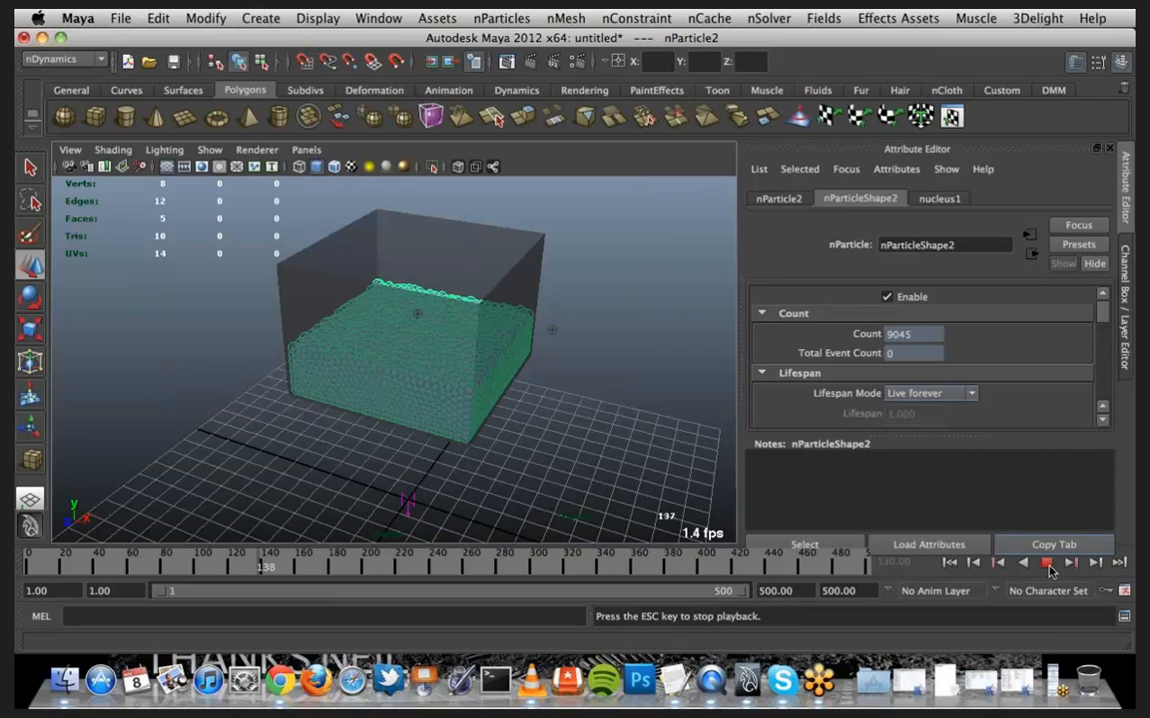
click(1047, 564)
click(1044, 563)
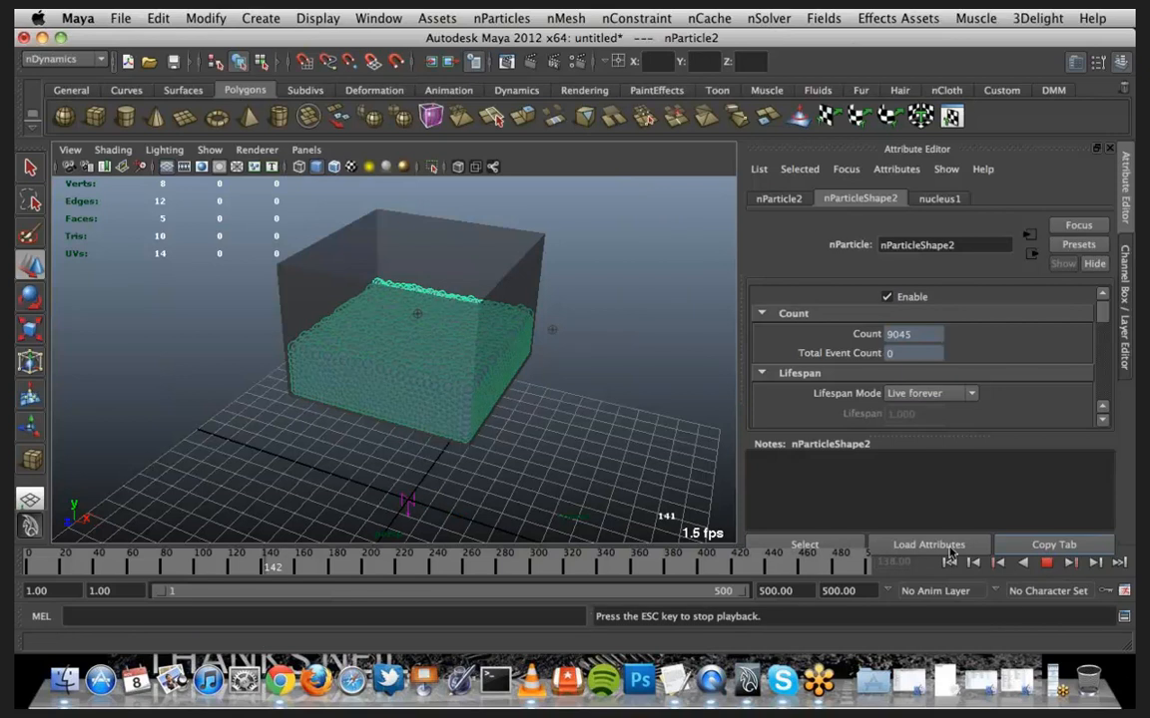
click(1045, 564)
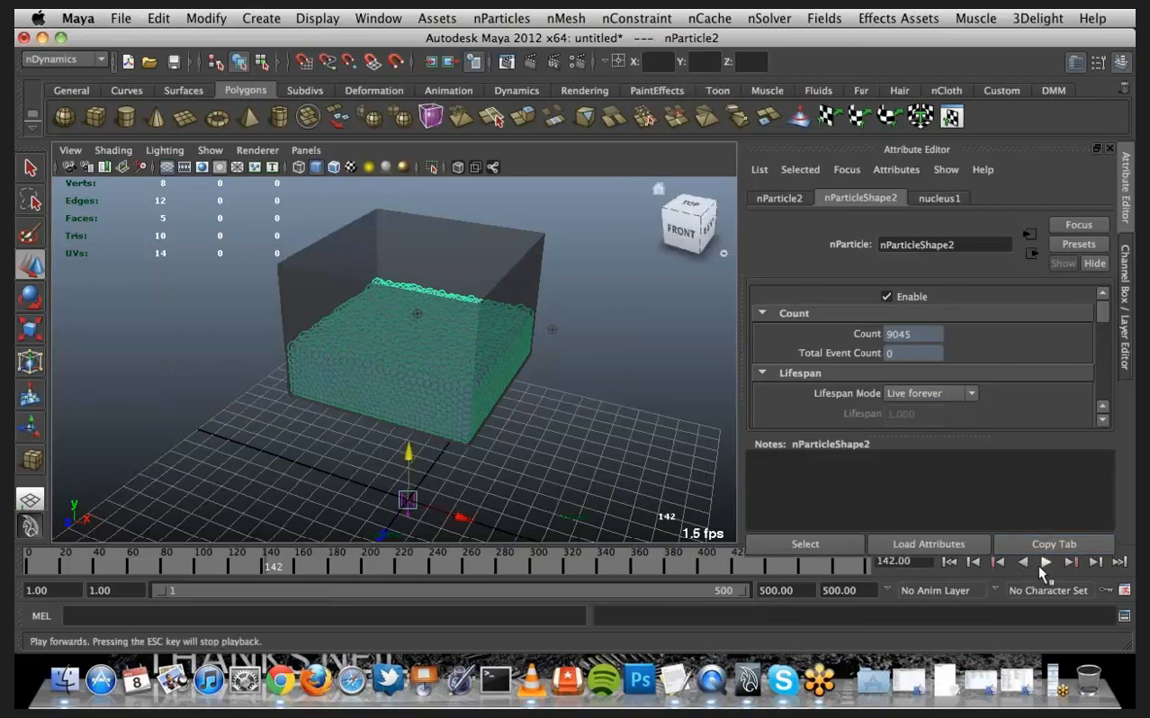
Set the settled water nParticles' initial state from the current frame and return to the start of the playback range
click(790, 18)
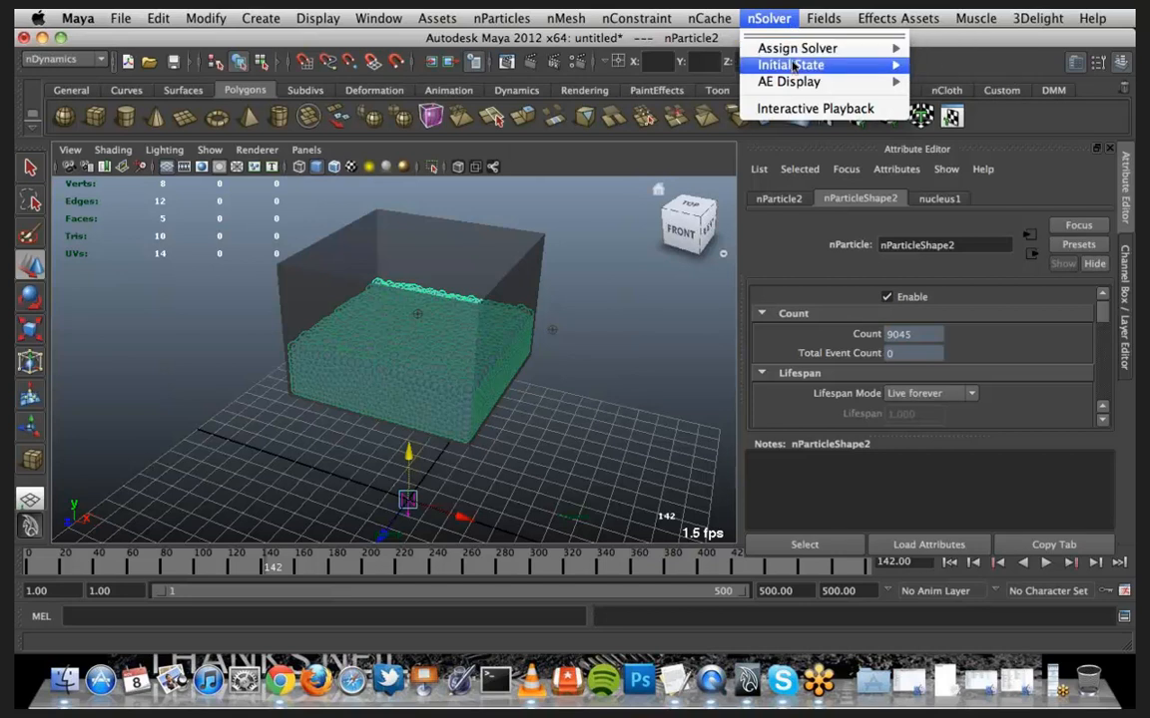
mouse_move(716, 64)
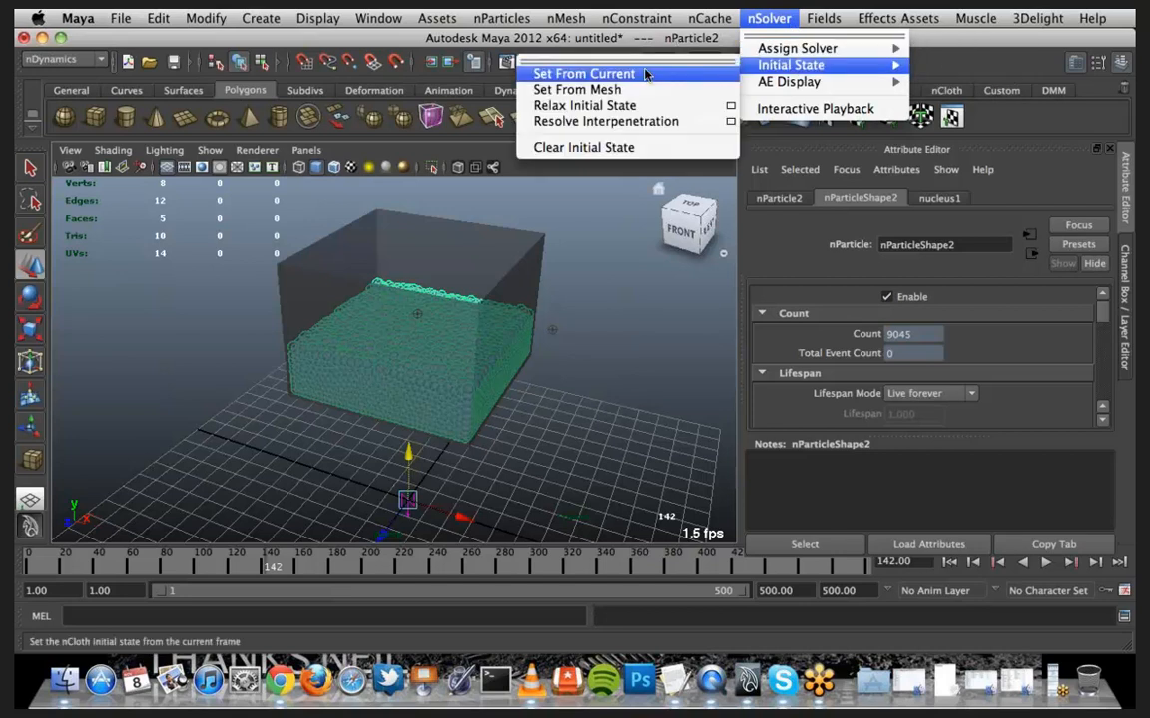
click(644, 74)
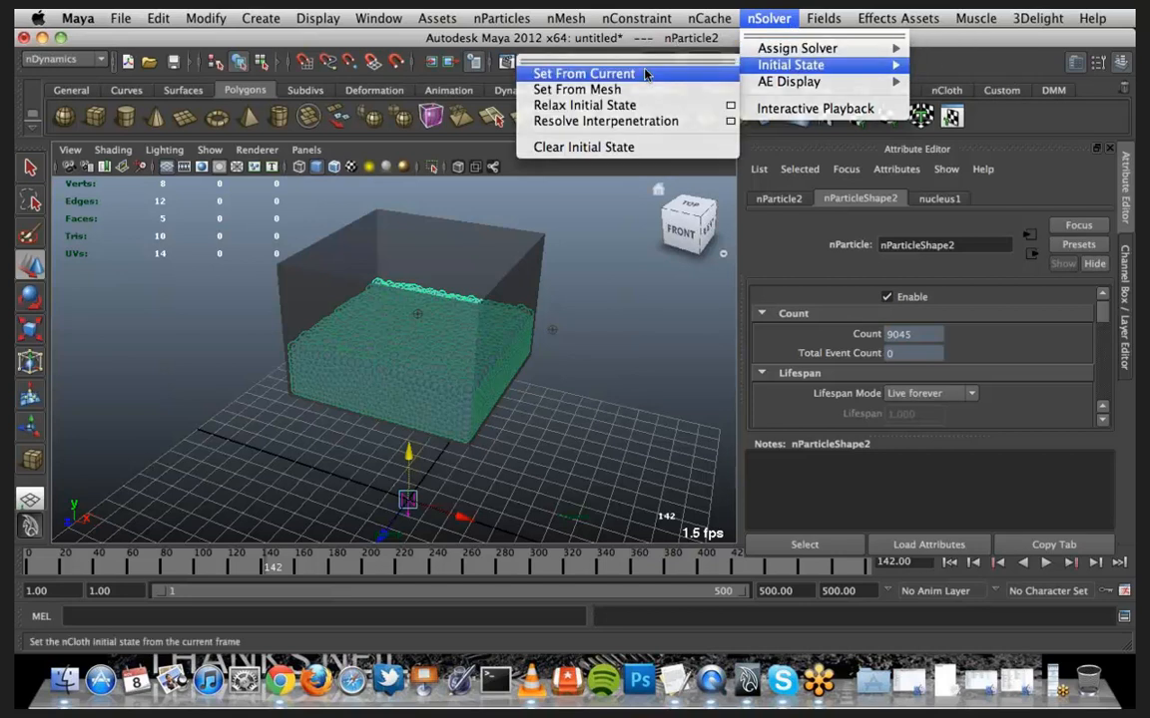
click(948, 562)
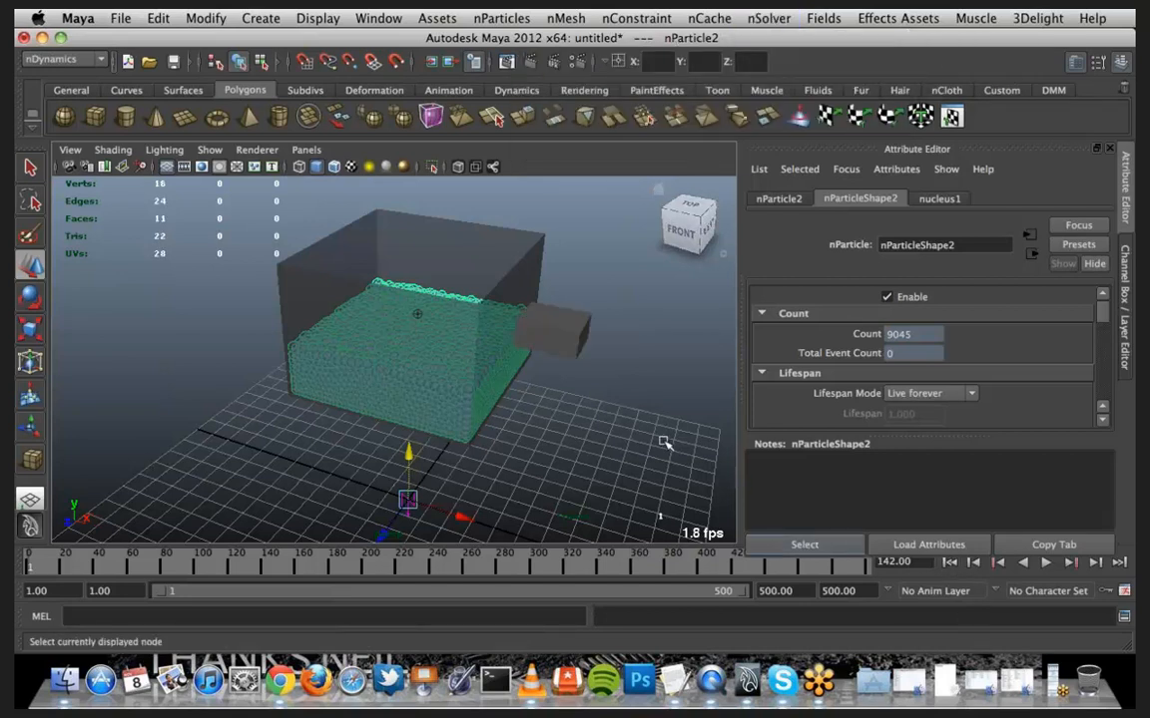
Move the nCloth block inside the container above the water and run the simulation, stopping at frame 40
click(565, 326)
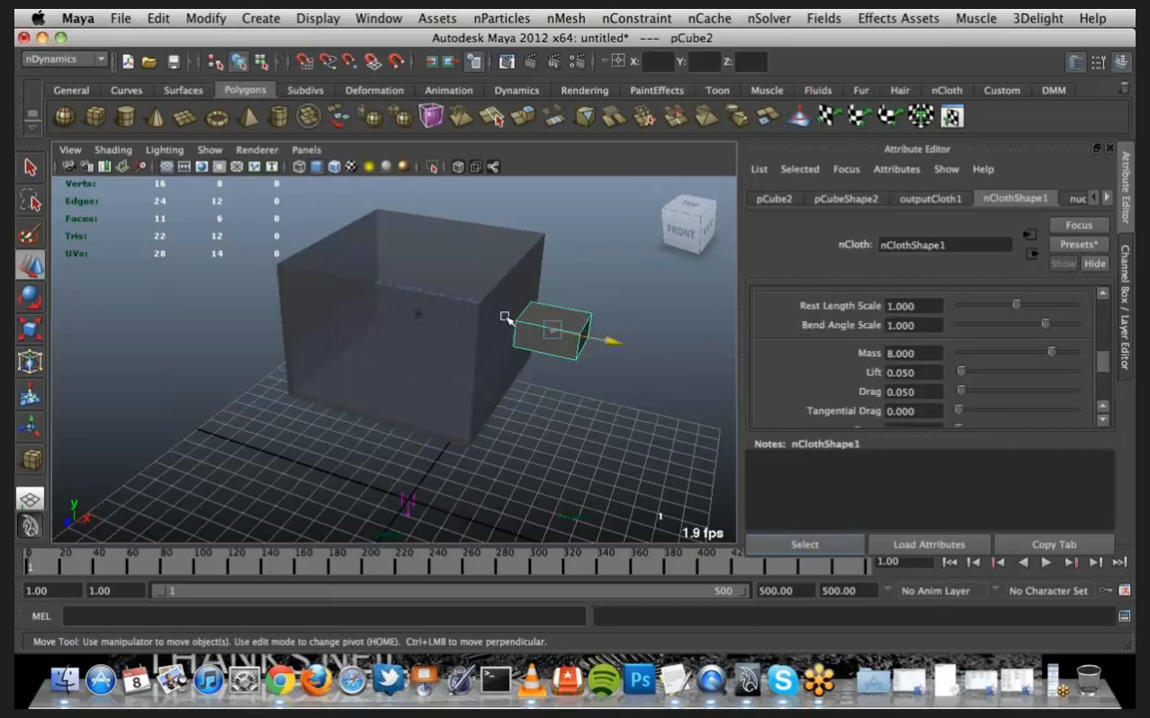
drag(539, 326, 479, 323)
scroll(483, 322, up, 3)
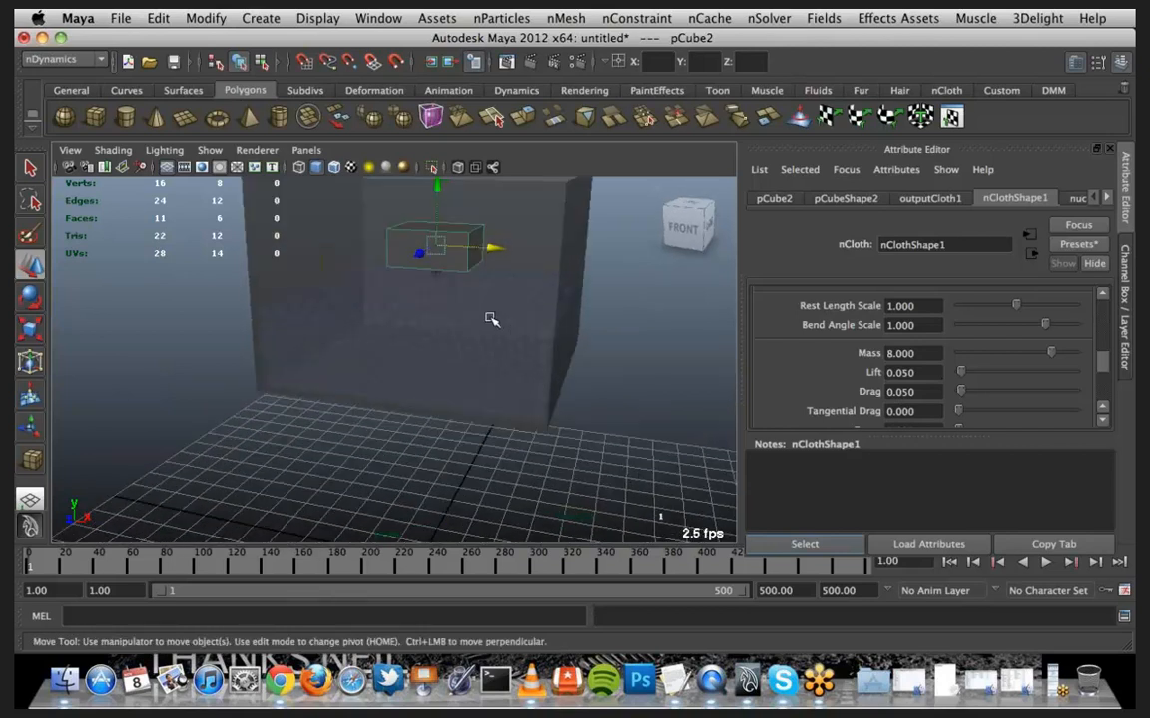
alt+right_drag(462, 355, 928, 489)
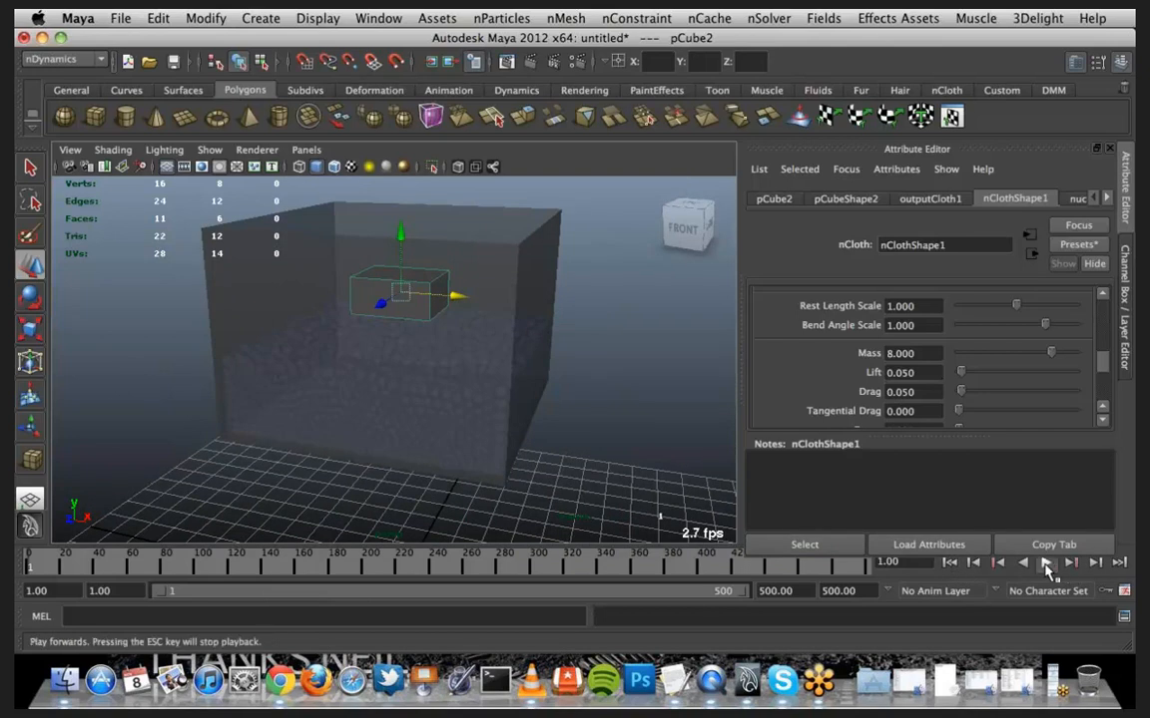
click(1048, 563)
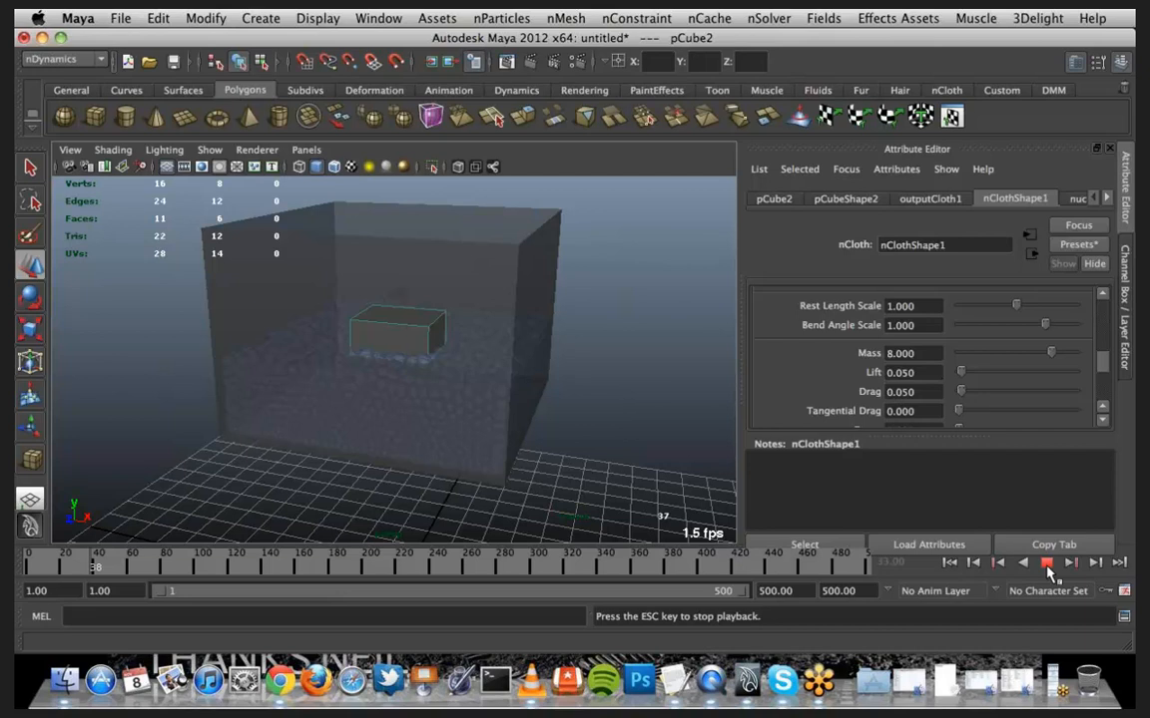
click(1046, 563)
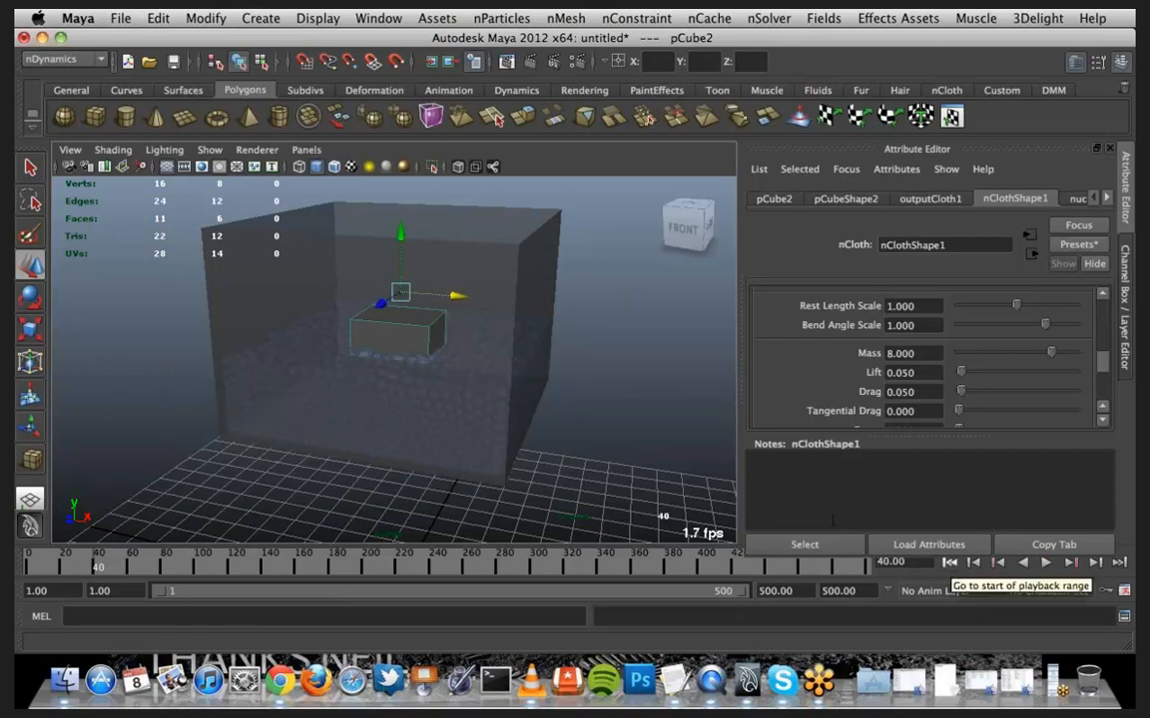
Set the floating block's initial state from the current frame and return to the start of the playback range
click(402, 326)
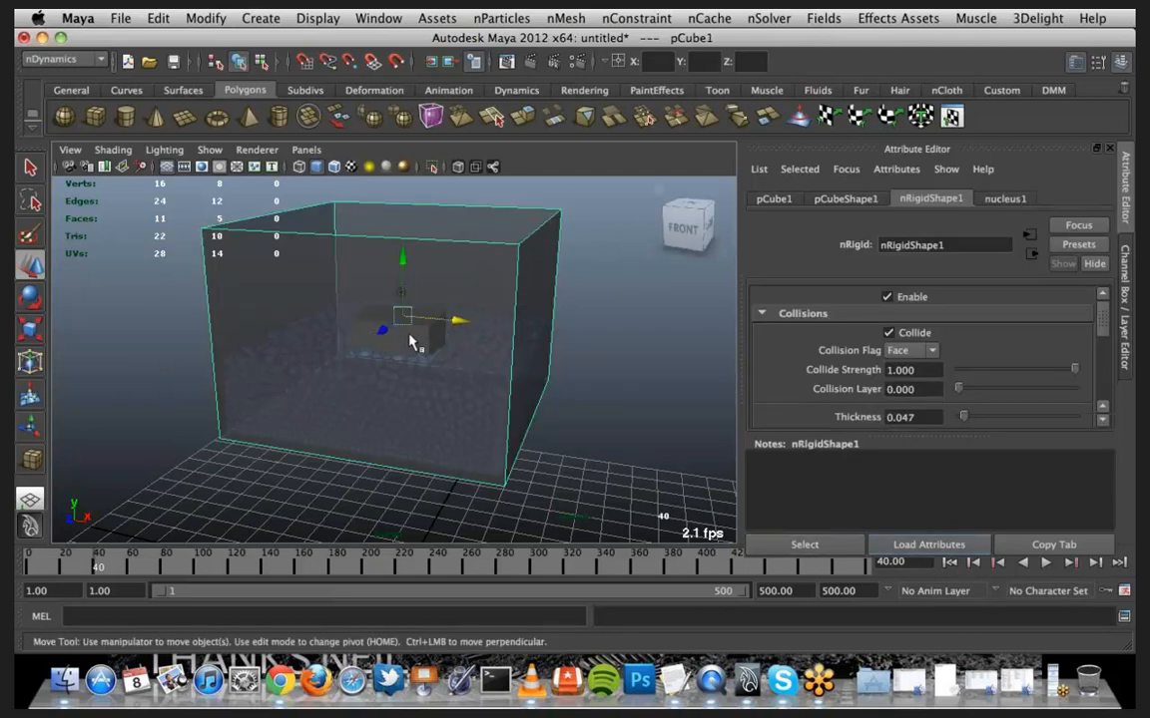
alt+drag(410, 330, 400, 425)
click(400, 426)
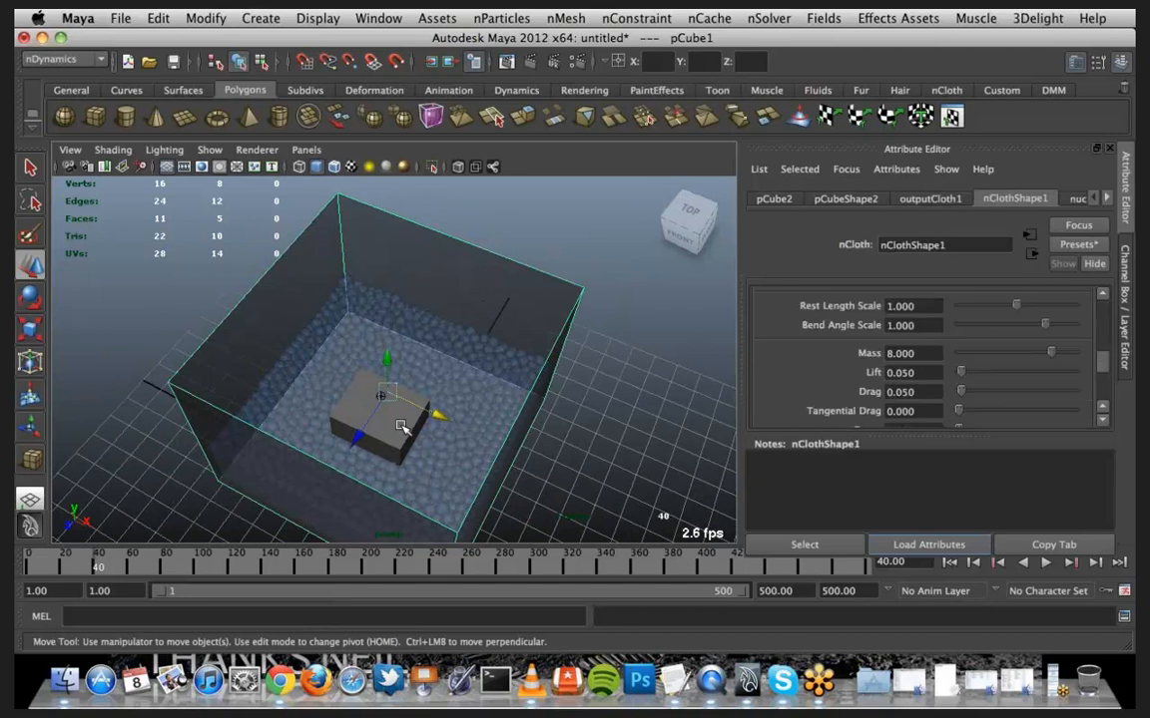
click(764, 19)
mouse_move(790, 65)
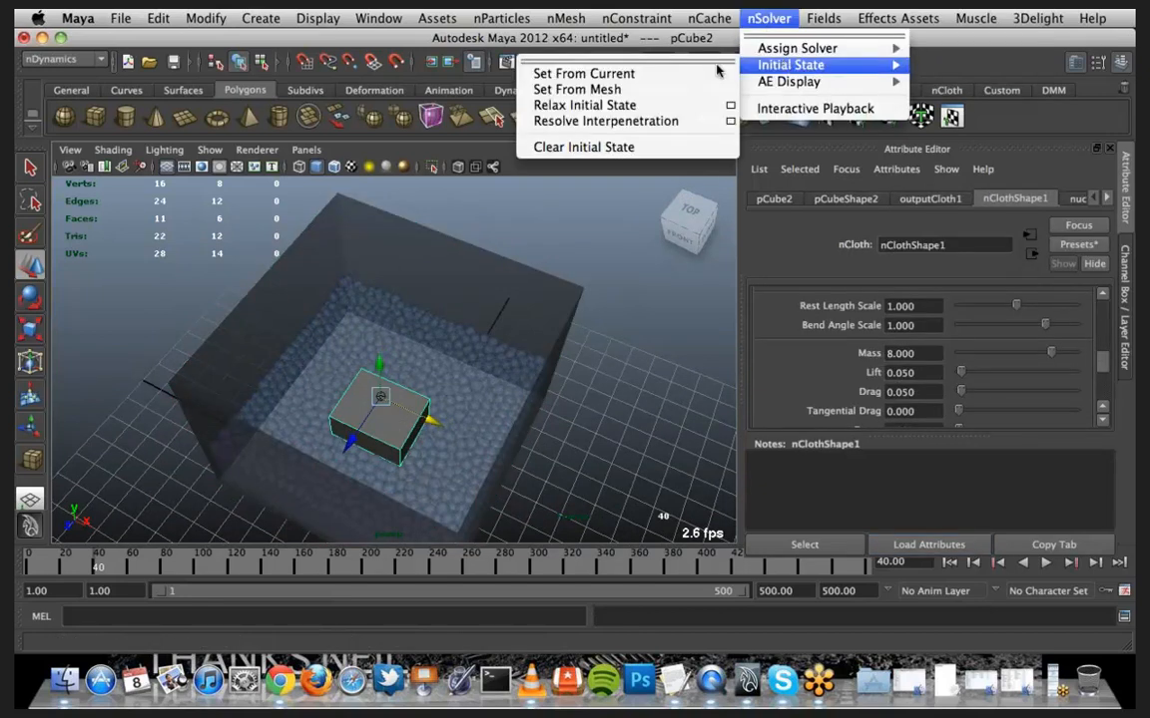
click(676, 79)
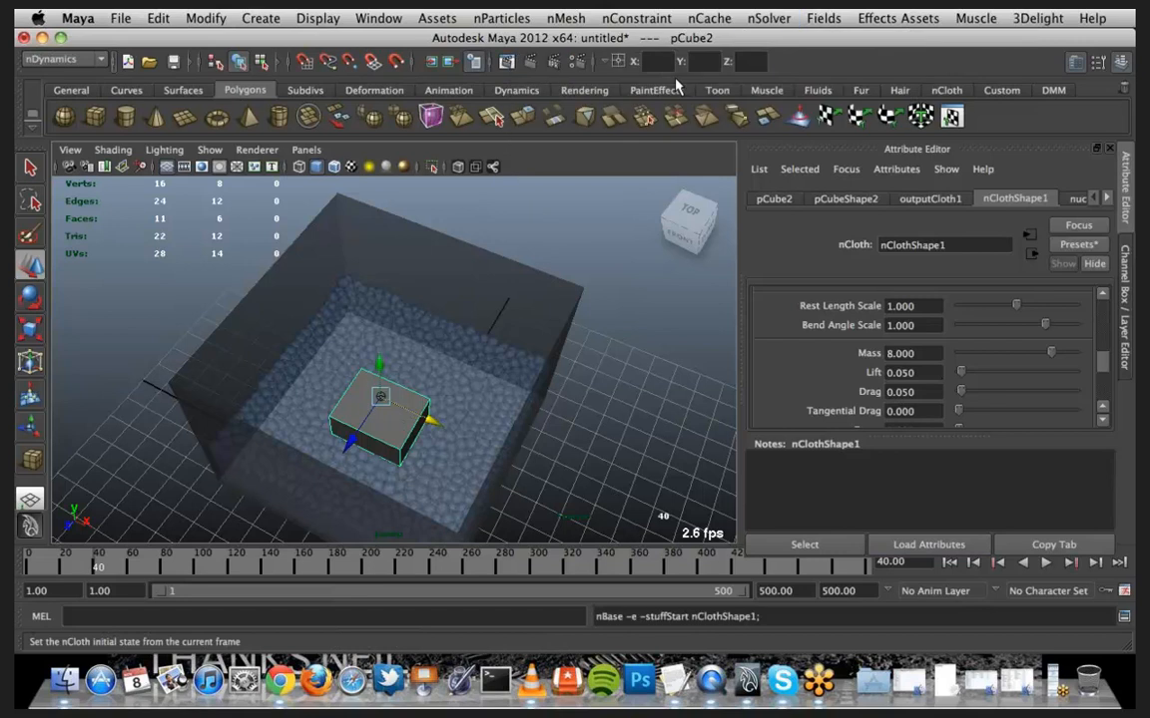
click(949, 561)
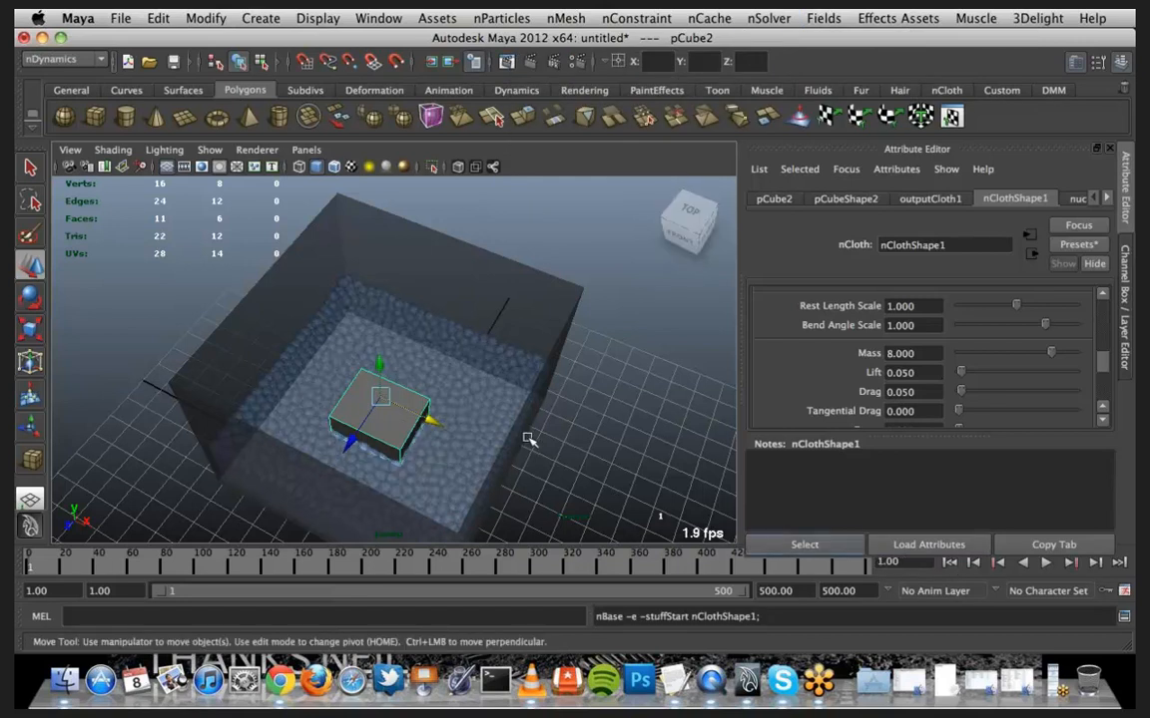
Key the container cube's translate and rotate channels at frame 1
alt+drag(540, 418, 504, 401)
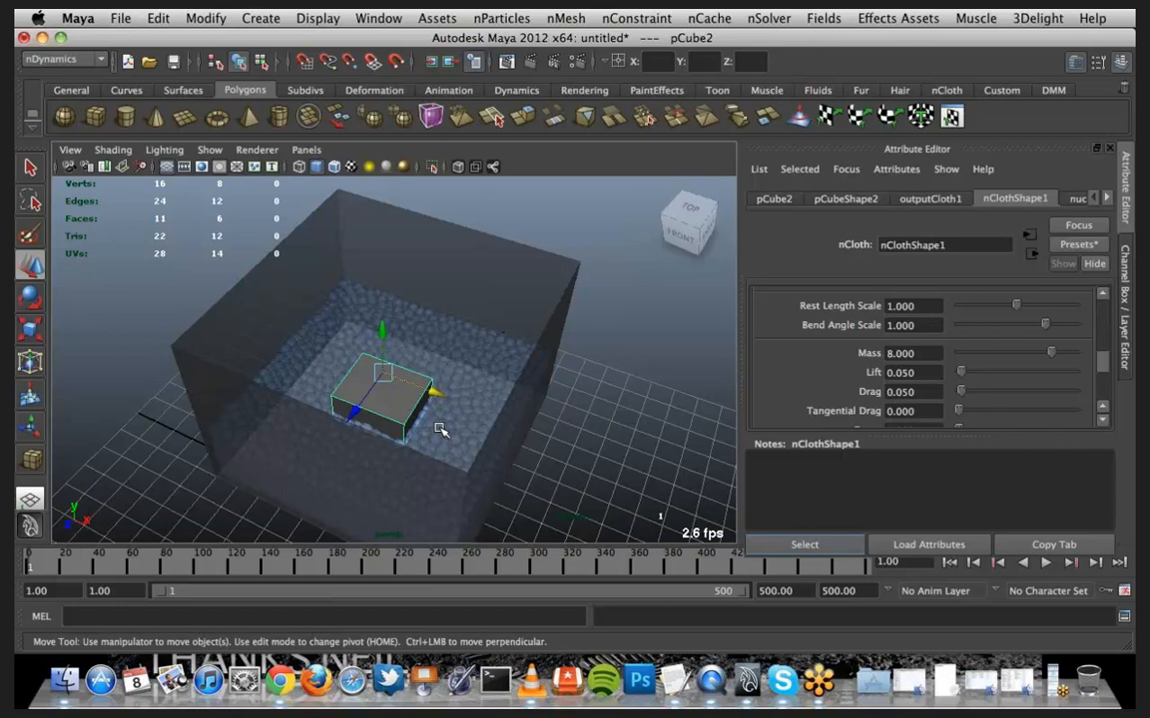
mouse_move(482, 400)
alt+mouse_down()
mouse_move(470, 387)
mouse_move(479, 383)
alt+mouse_up()
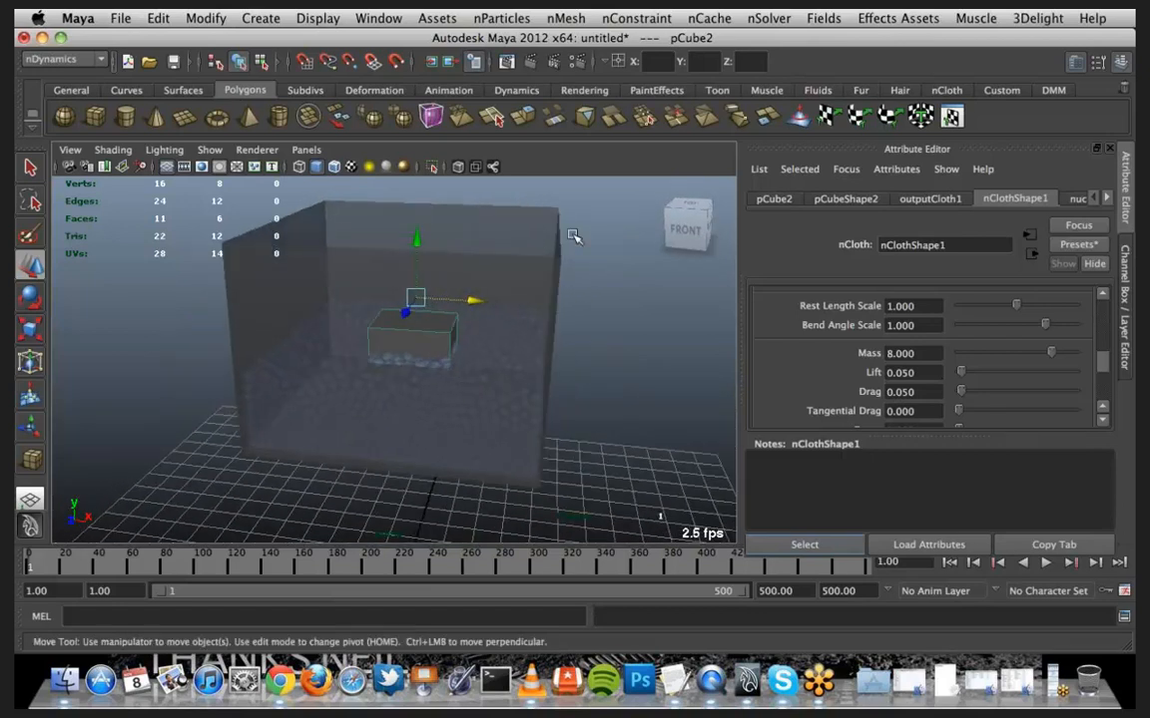
click(524, 220)
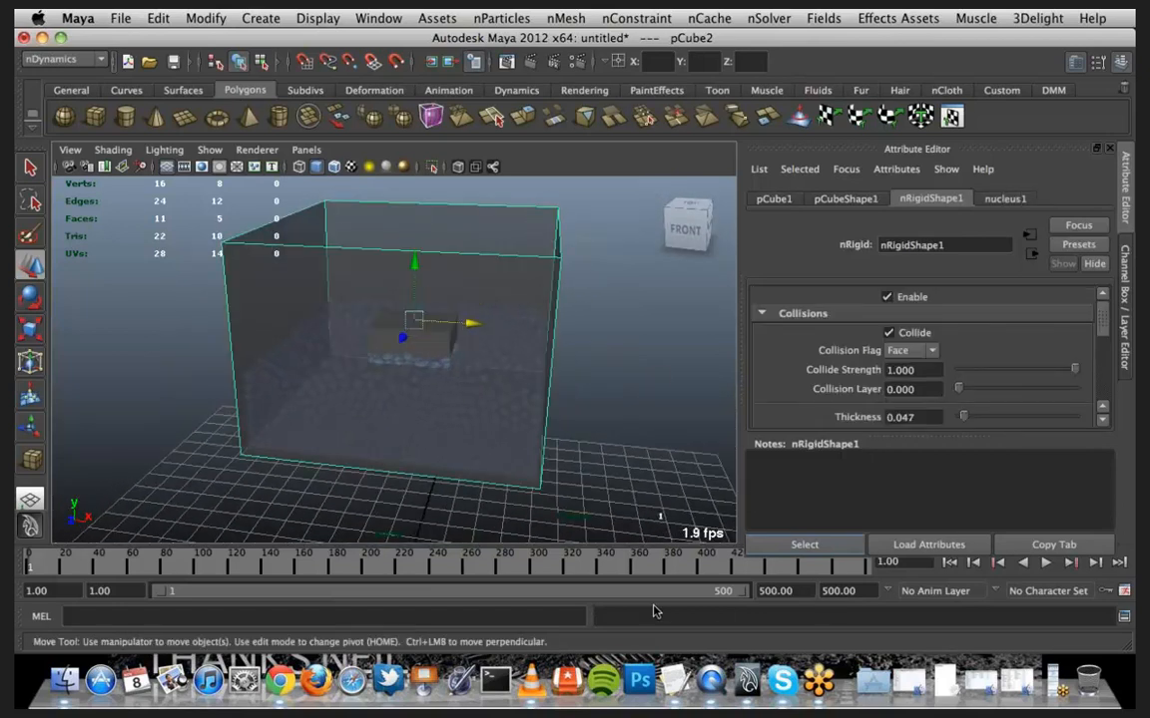
key(ctrl+a)
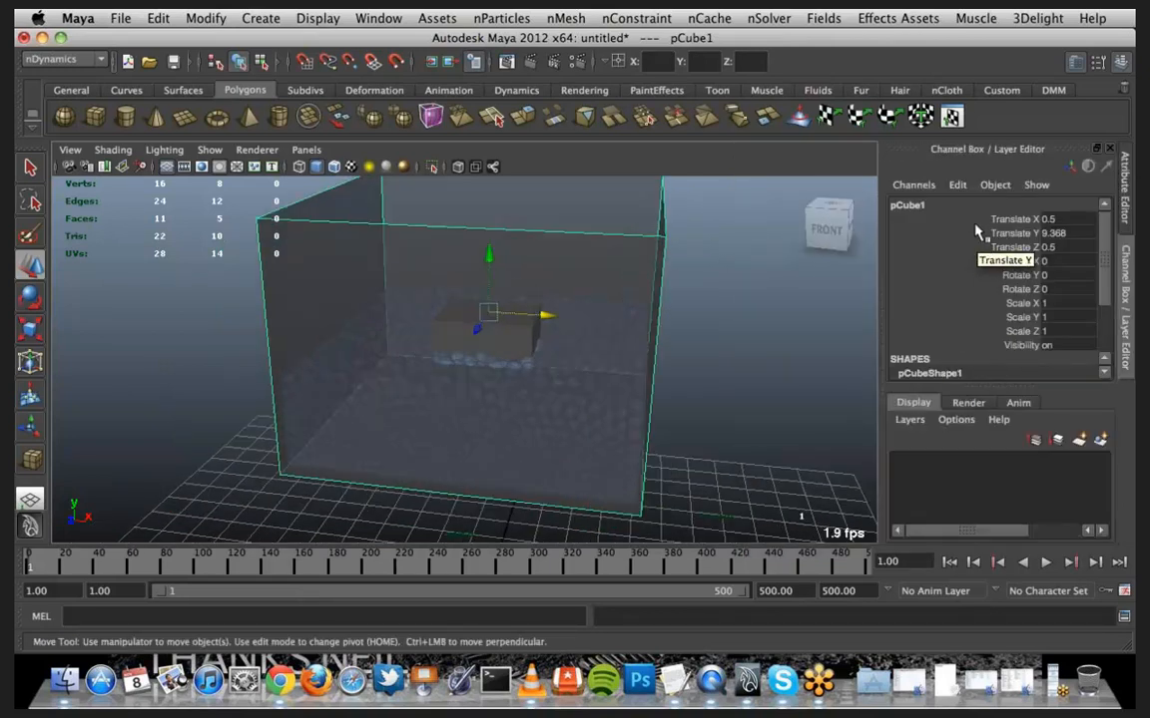
drag(978, 225, 983, 292)
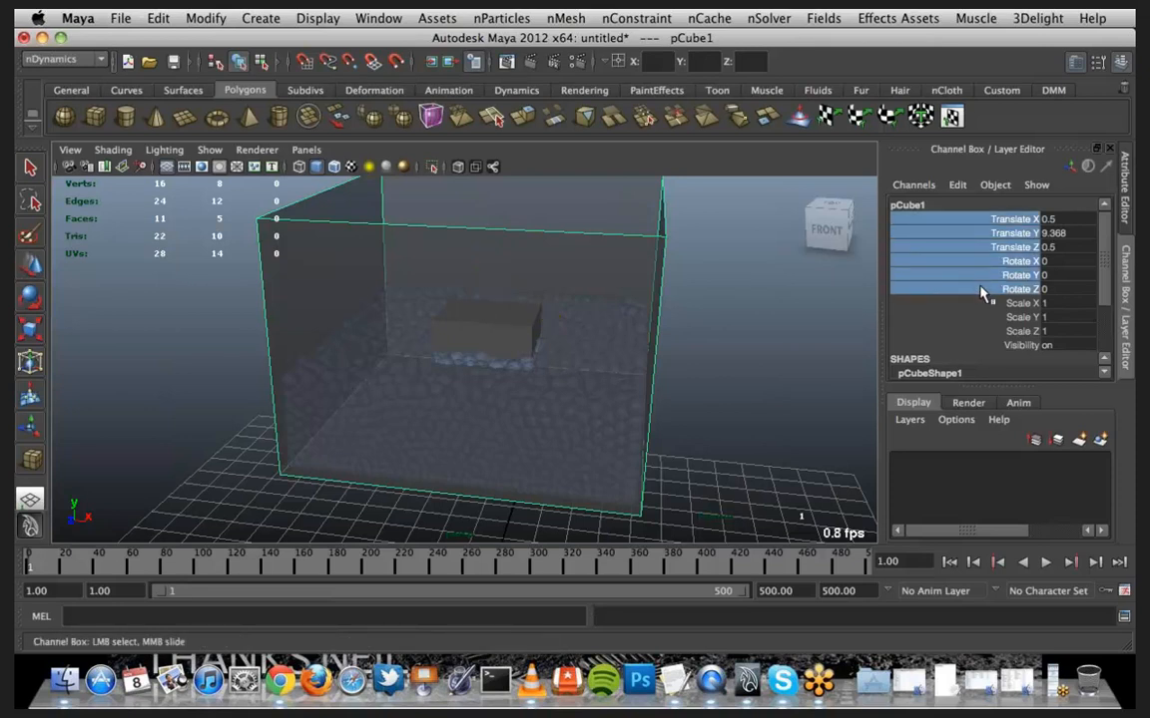
right_click(983, 292)
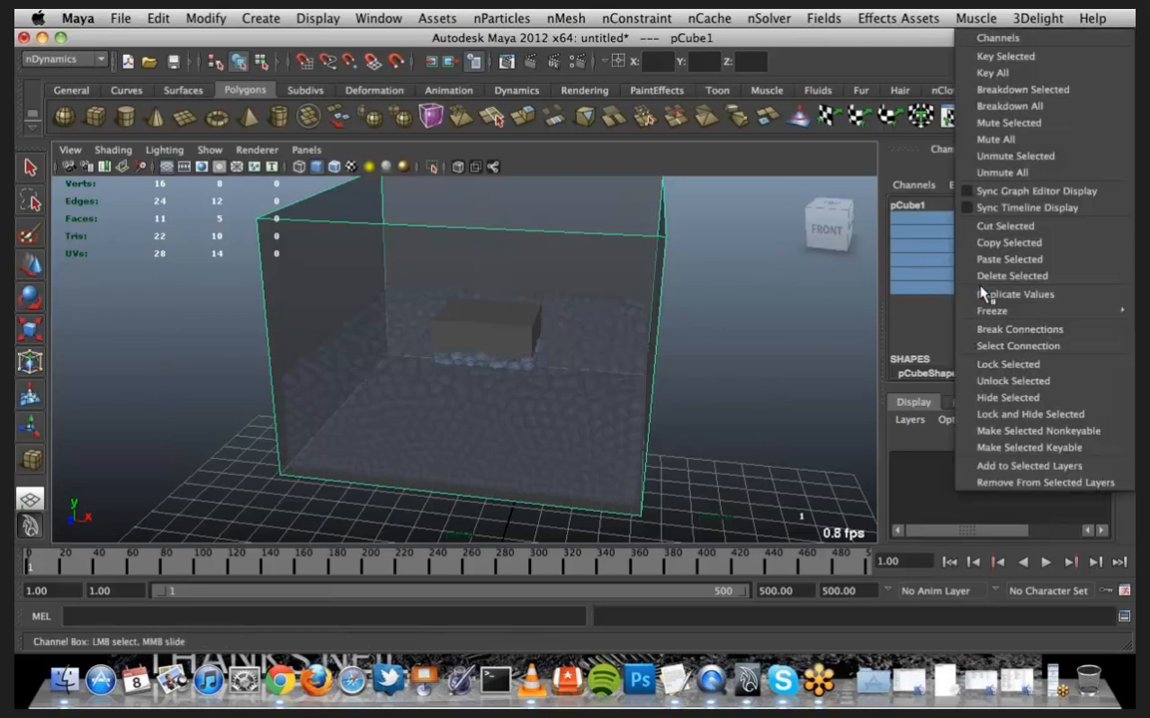
click(1014, 51)
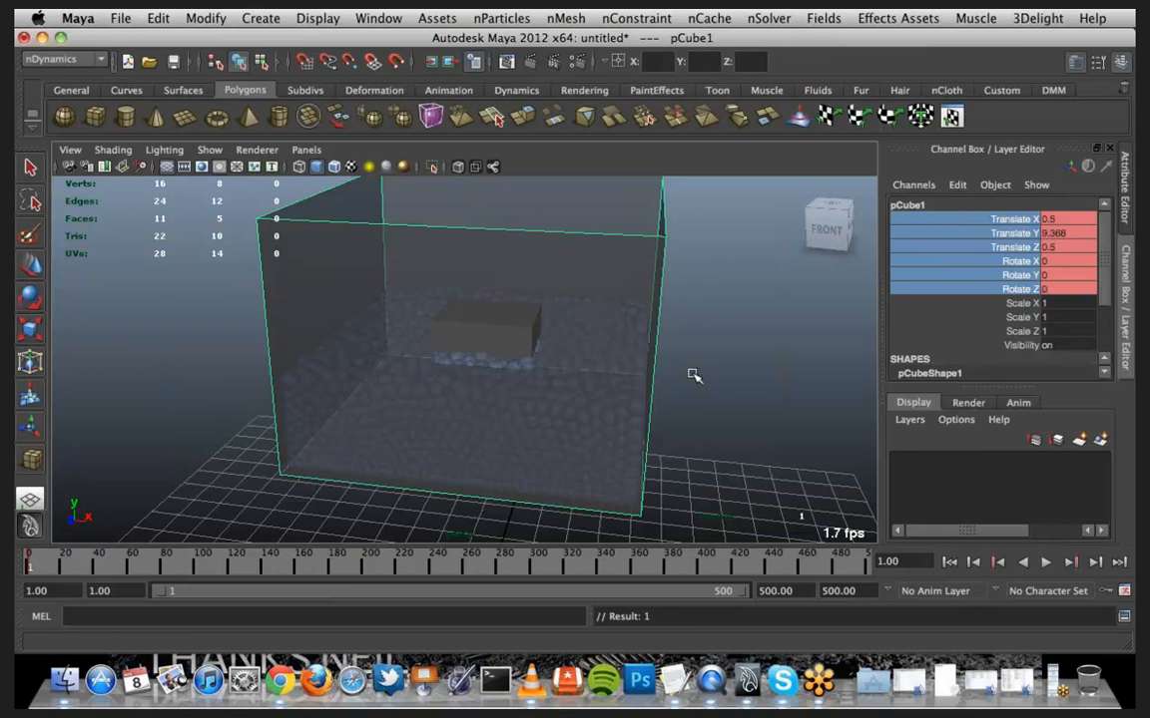
Go to frame 10 and move the container cube along X to about 3.15
scroll(694, 376, down, 3)
scroll(693, 375, down, 2)
key(w)
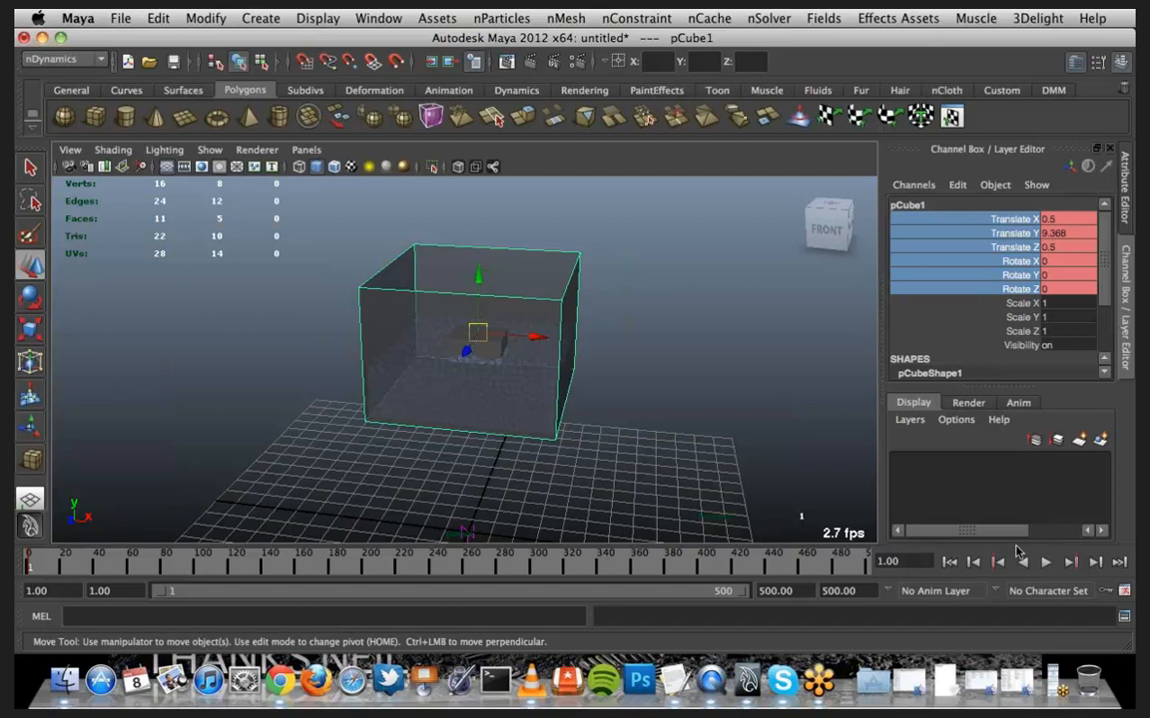
double_click(928, 562)
text(10)
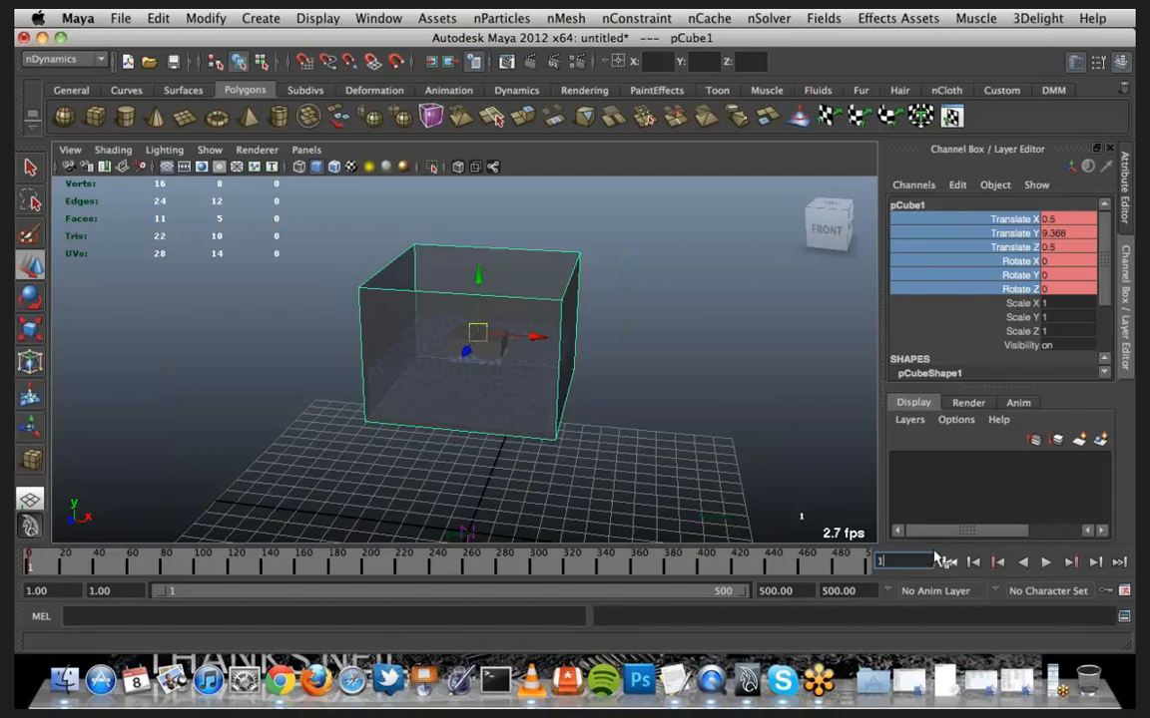
key(Return)
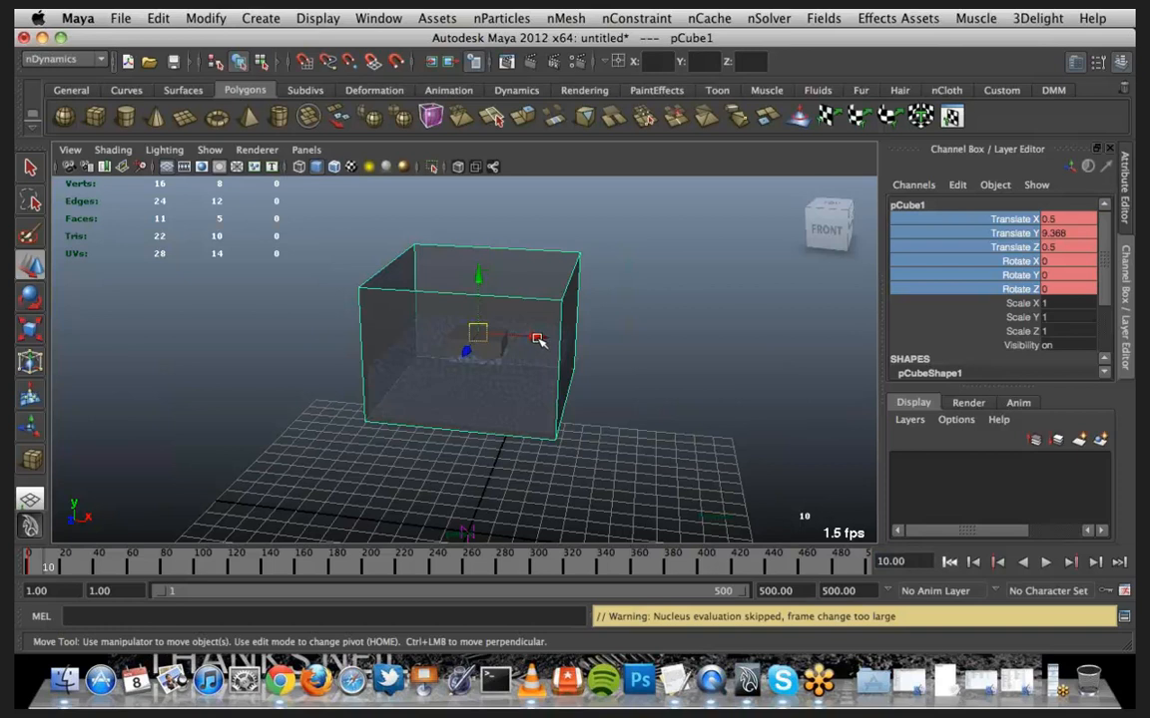
drag(537, 340, 604, 350)
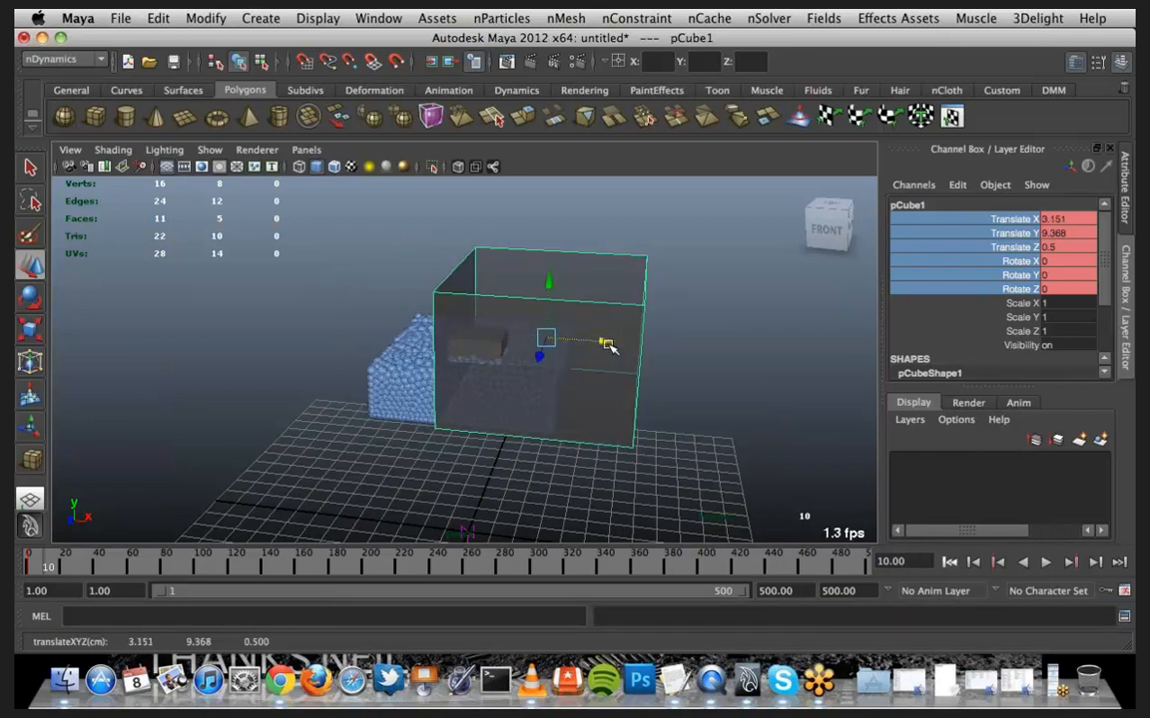
Set the container cube's Z rotation to -8 and key its translate and rotate channels at frame 10
key(e)
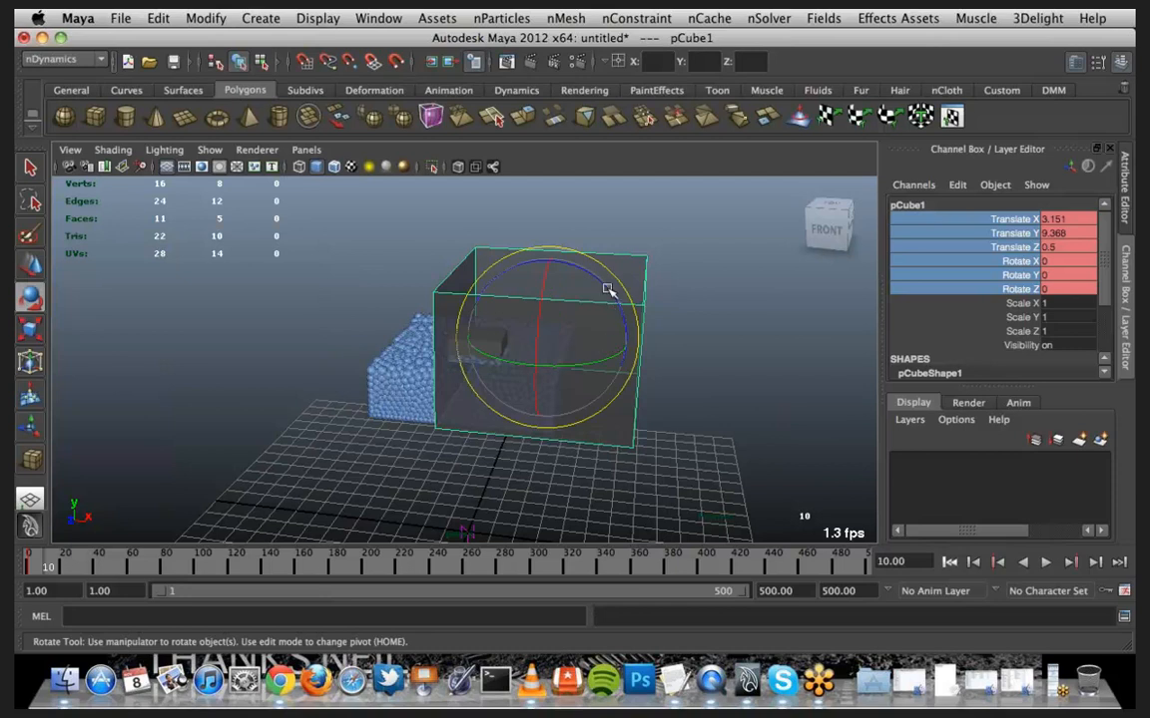
drag(609, 289, 621, 290)
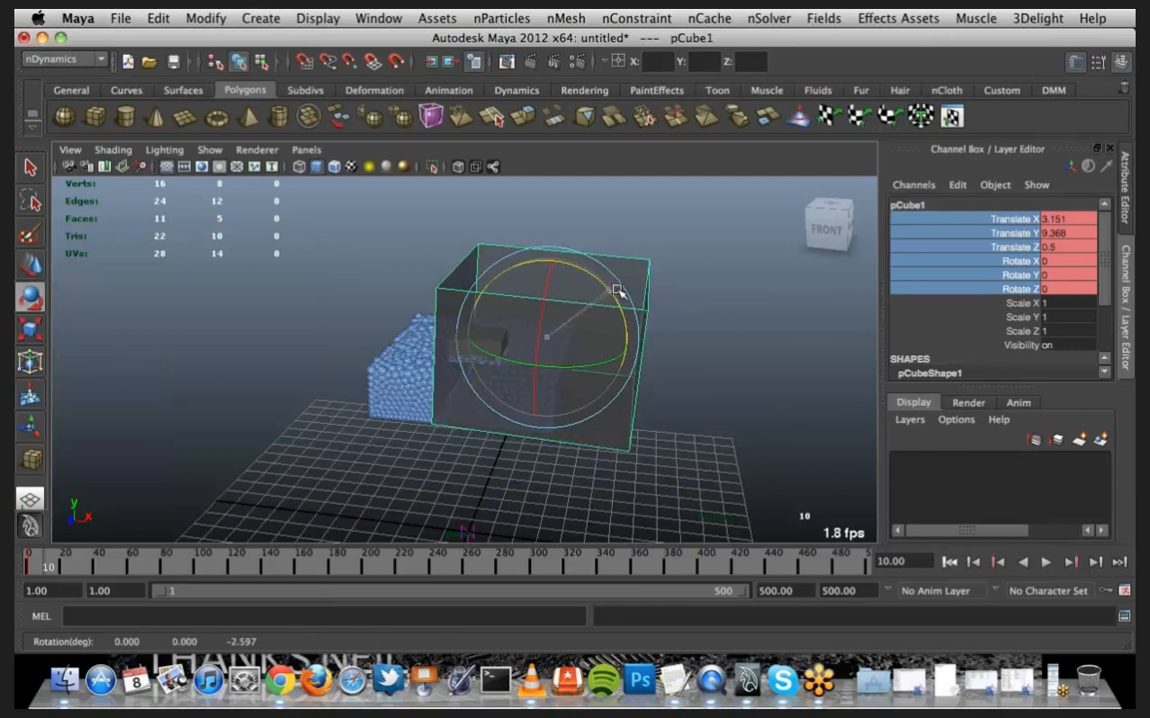
click(1087, 289)
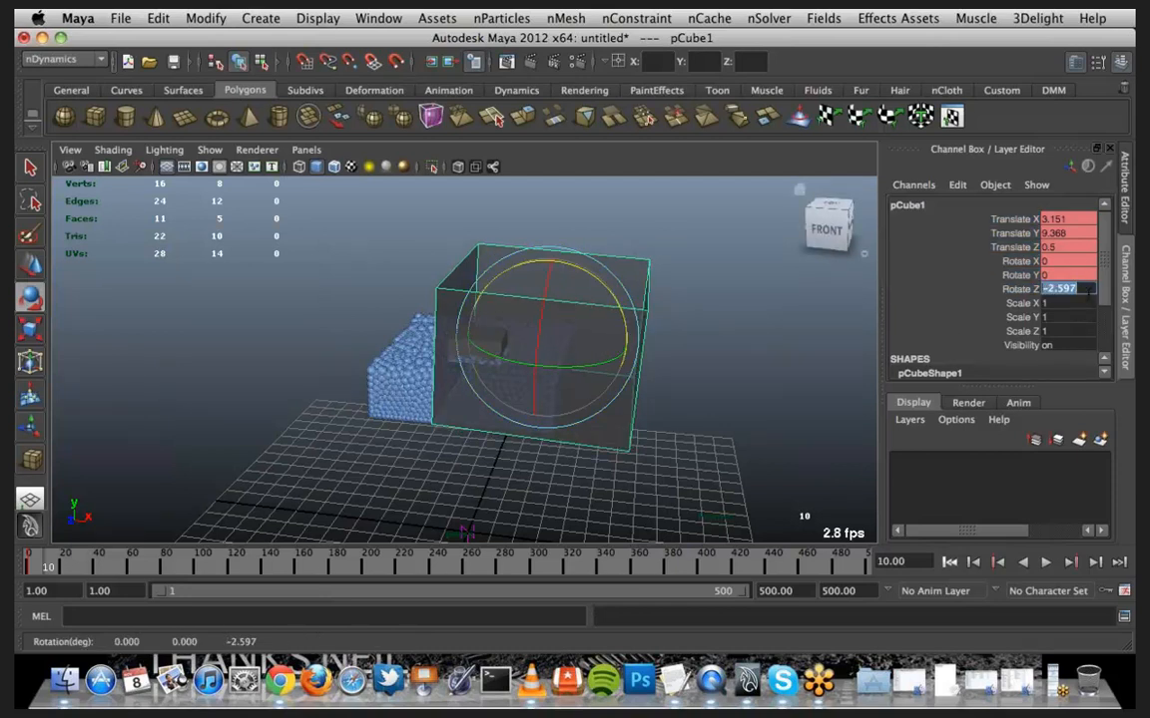
text(-8)
key(Return)
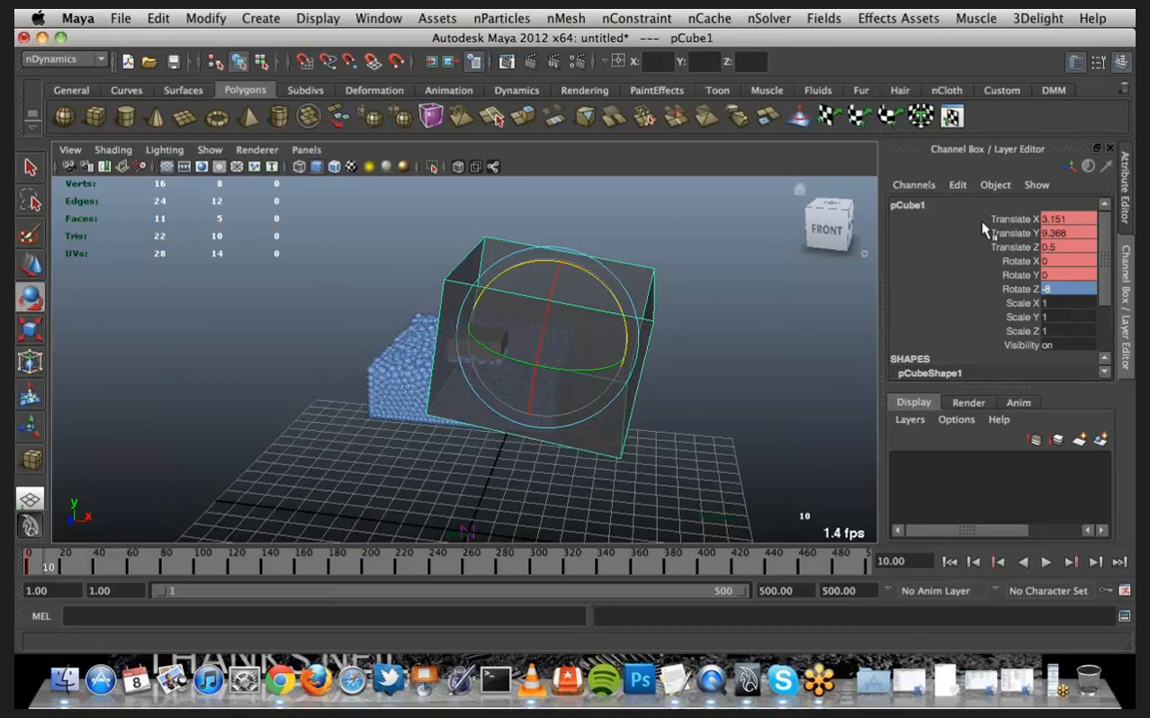
drag(983, 225, 979, 291)
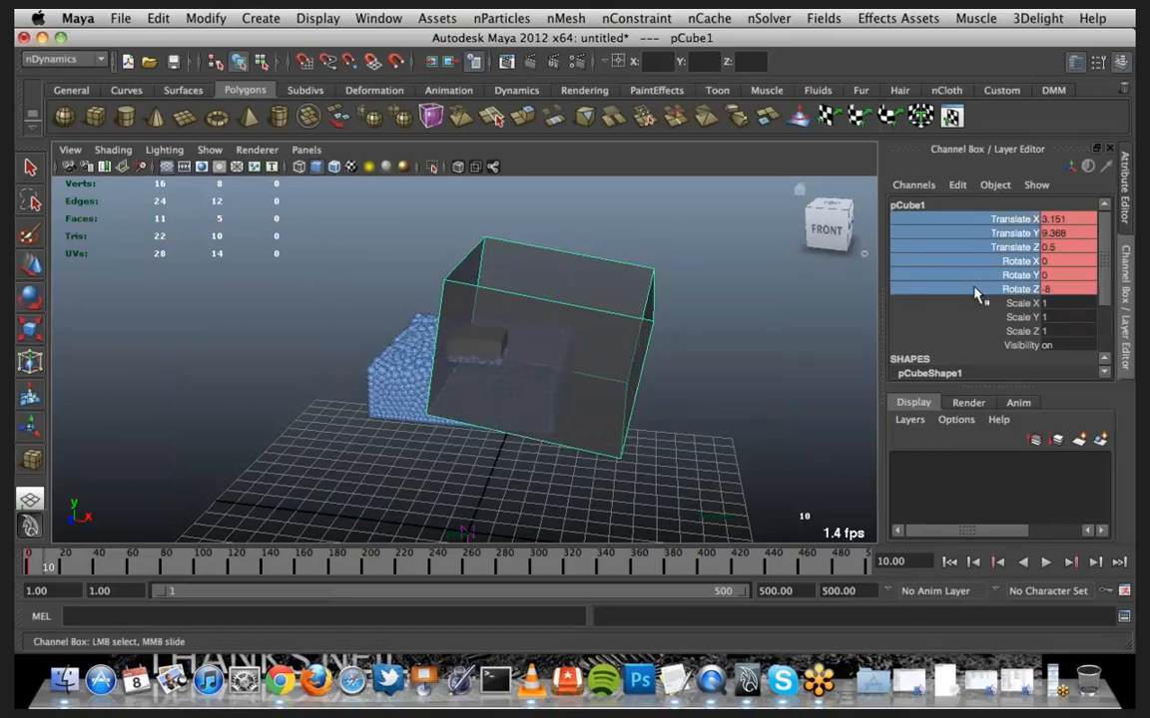
right_click(978, 291)
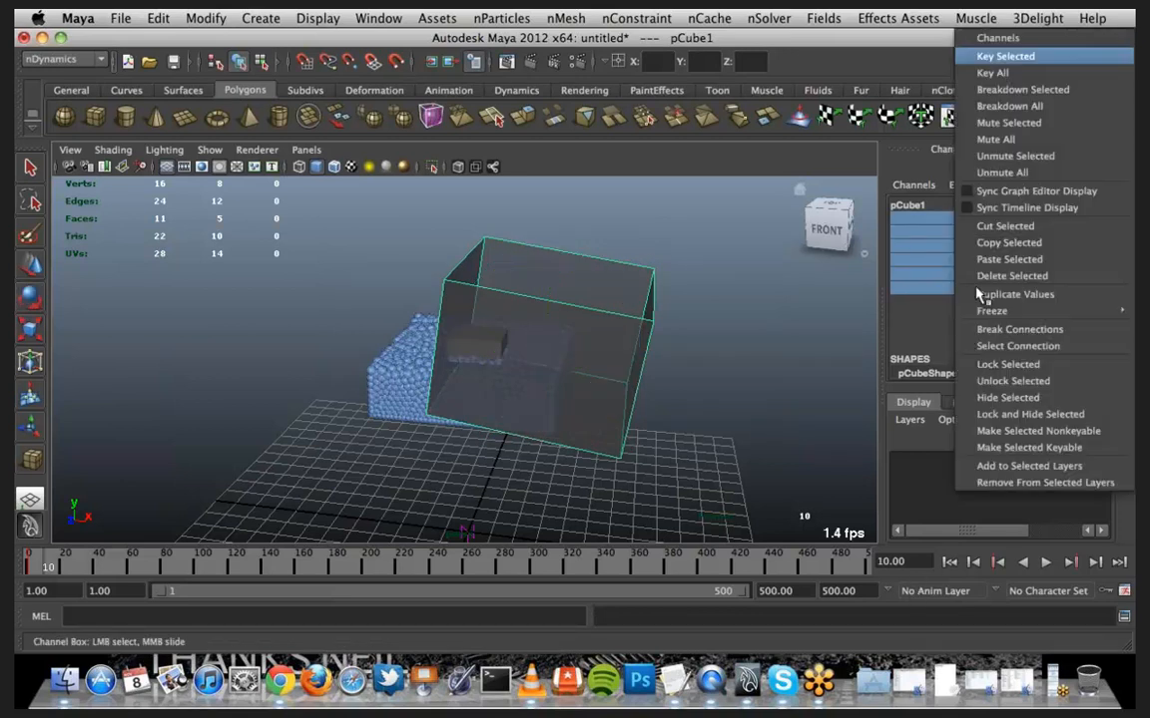
click(998, 56)
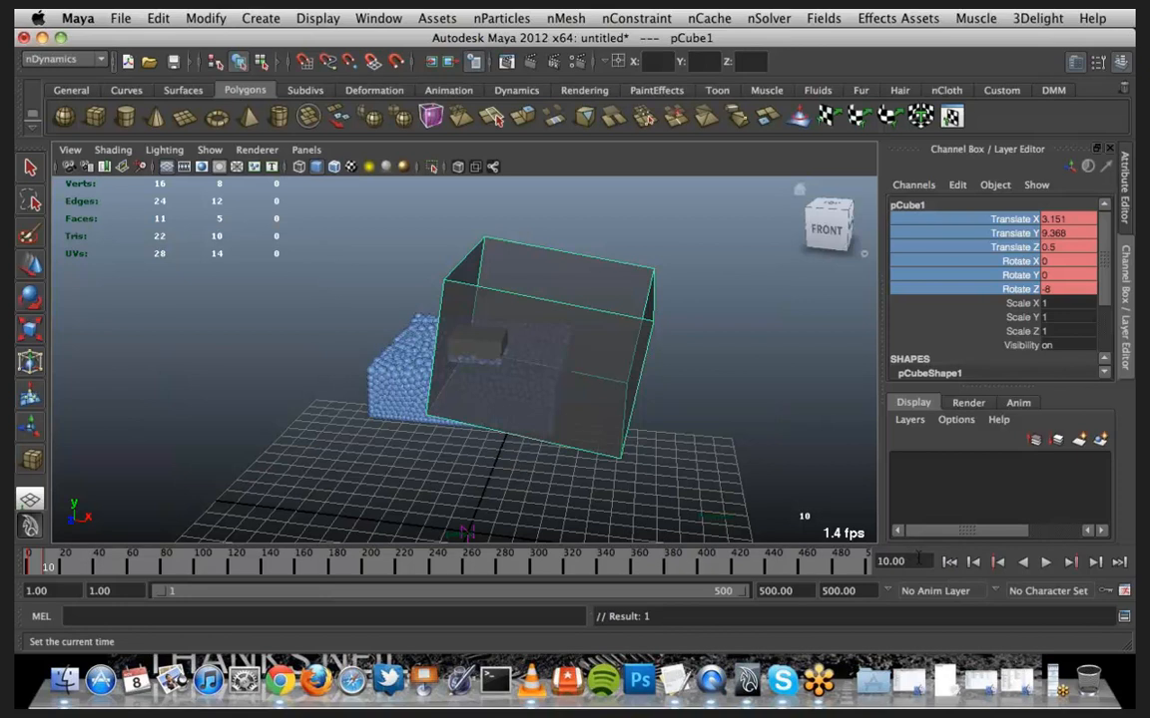
At frame 15, move the container cube back along X to about 0.69 and set its Z rotation to 0
click(910, 561)
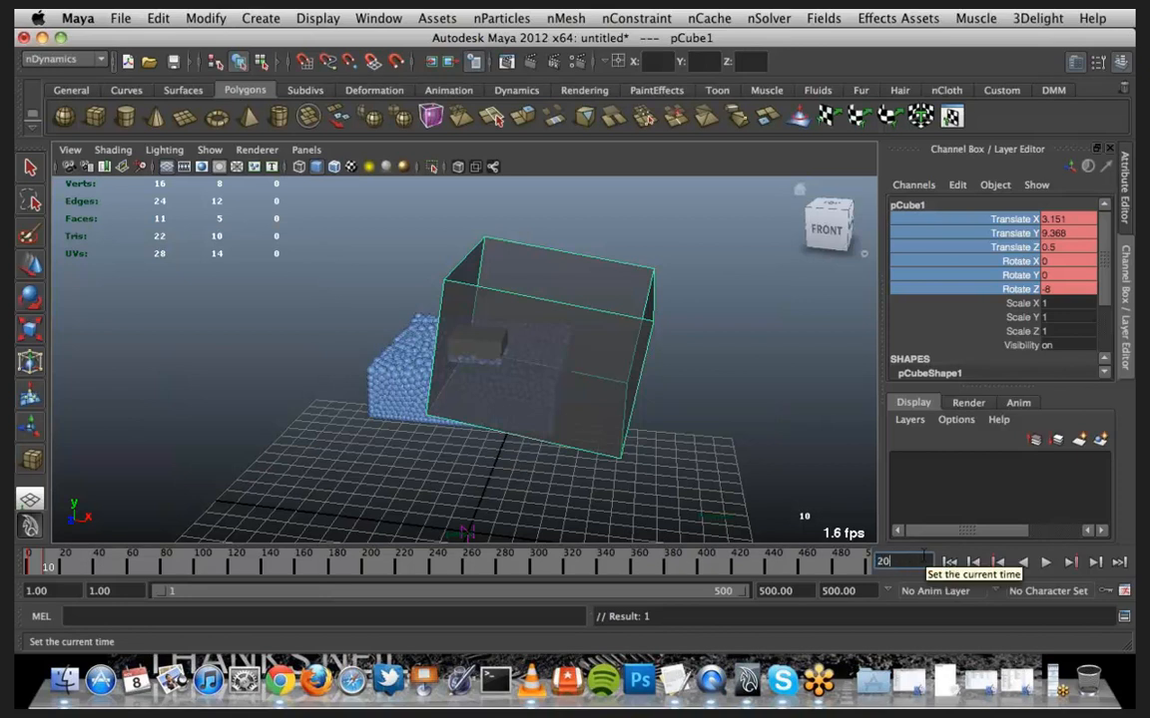
text(20)
key(Return)
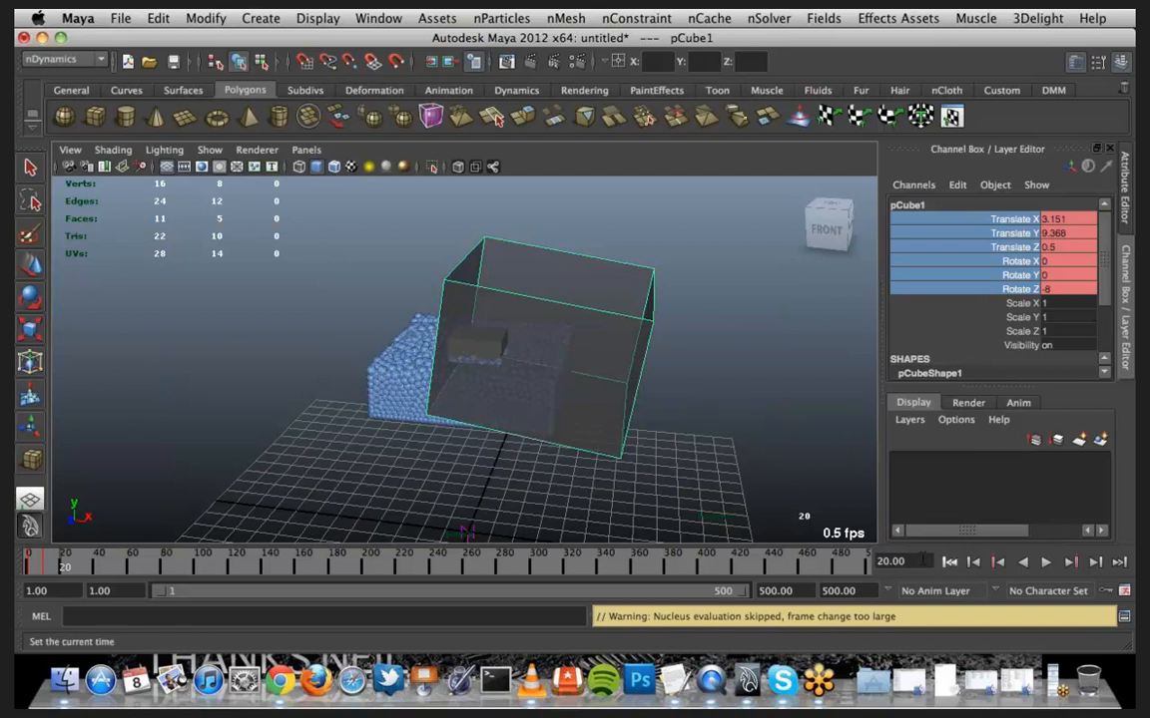
click(926, 561)
text(15)
key(Return)
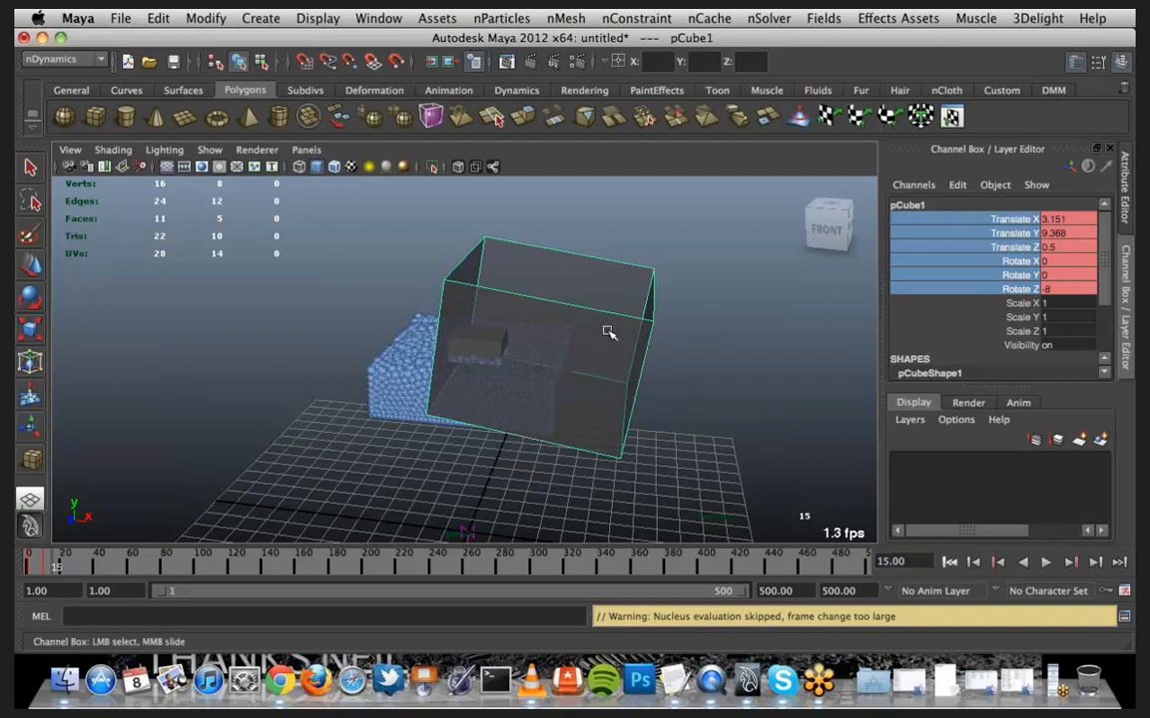
key(w)
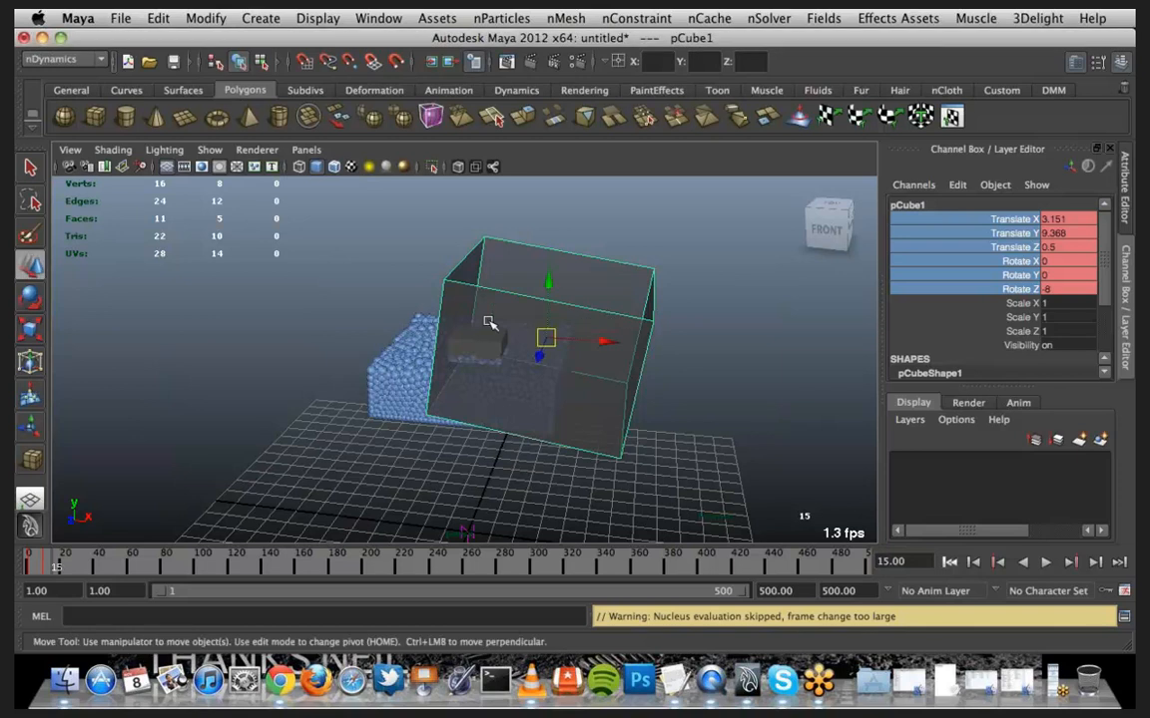
drag(606, 341, 539, 339)
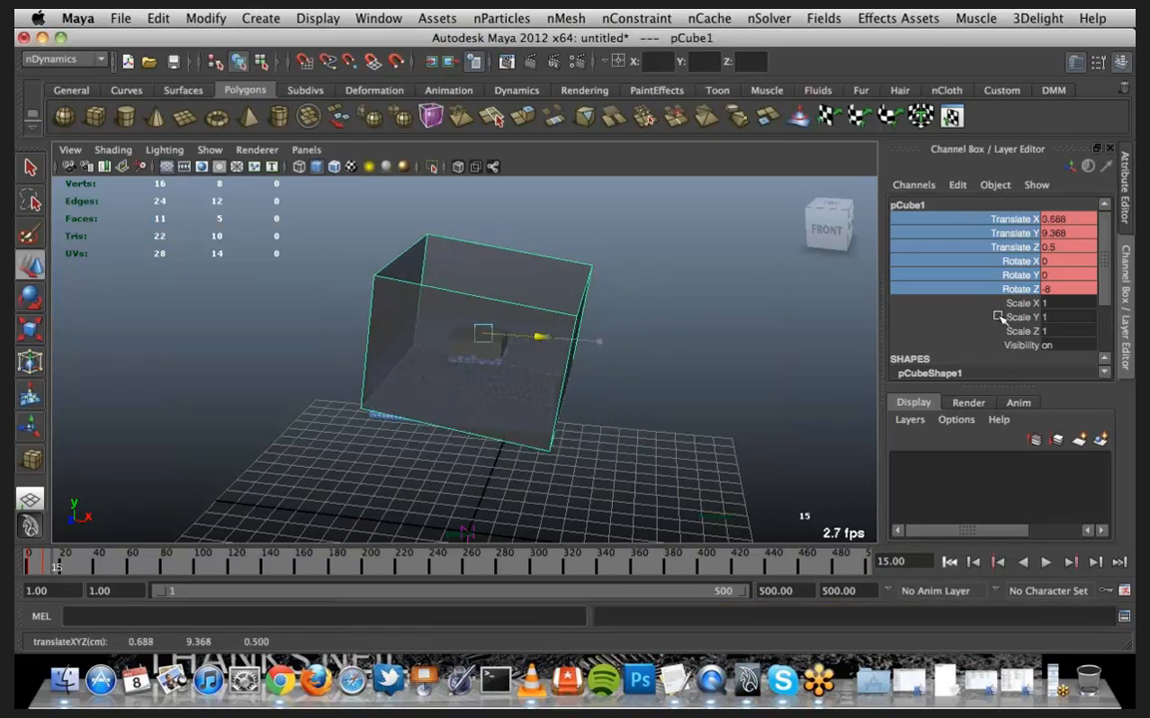
click(1061, 289)
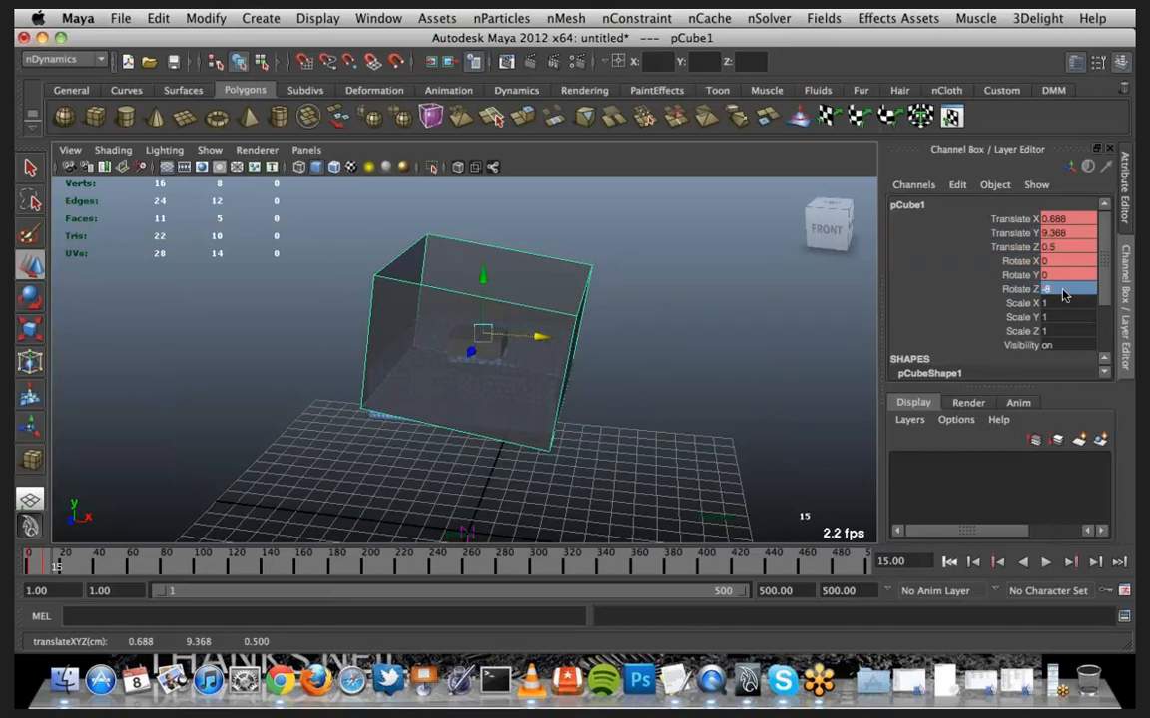
text(0)
key(Return)
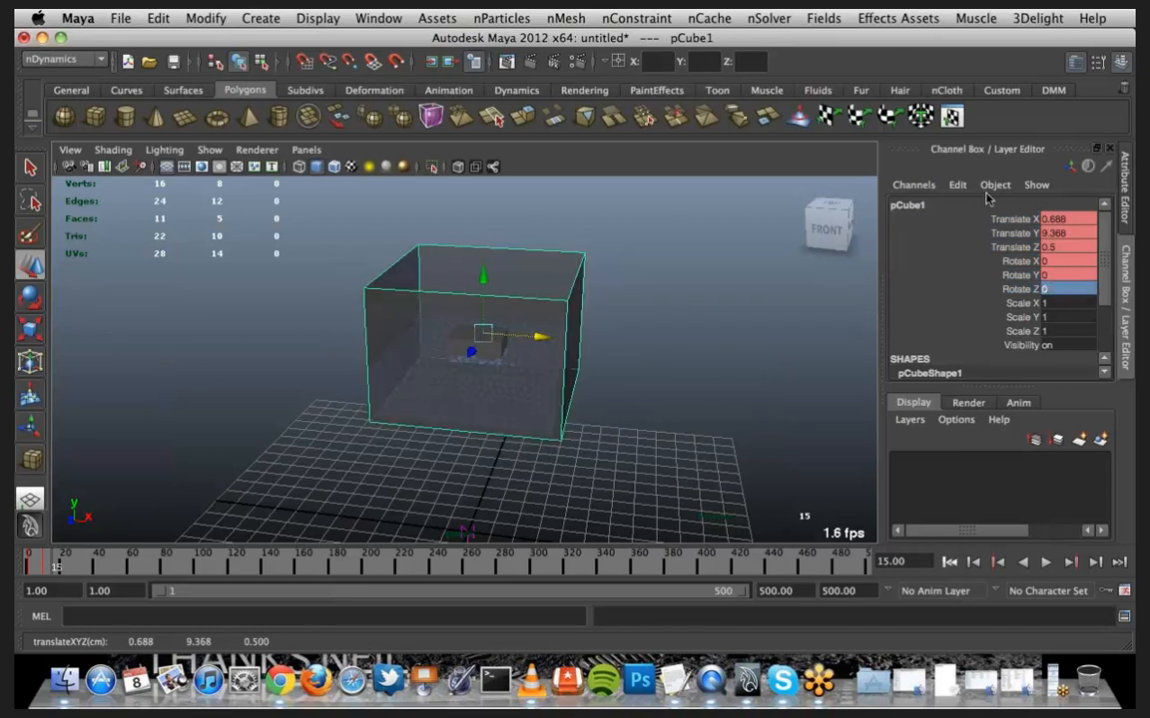
Key the container cube's translate and rotate channels at frame 15
drag(975, 235, 976, 290)
right_click(956, 261)
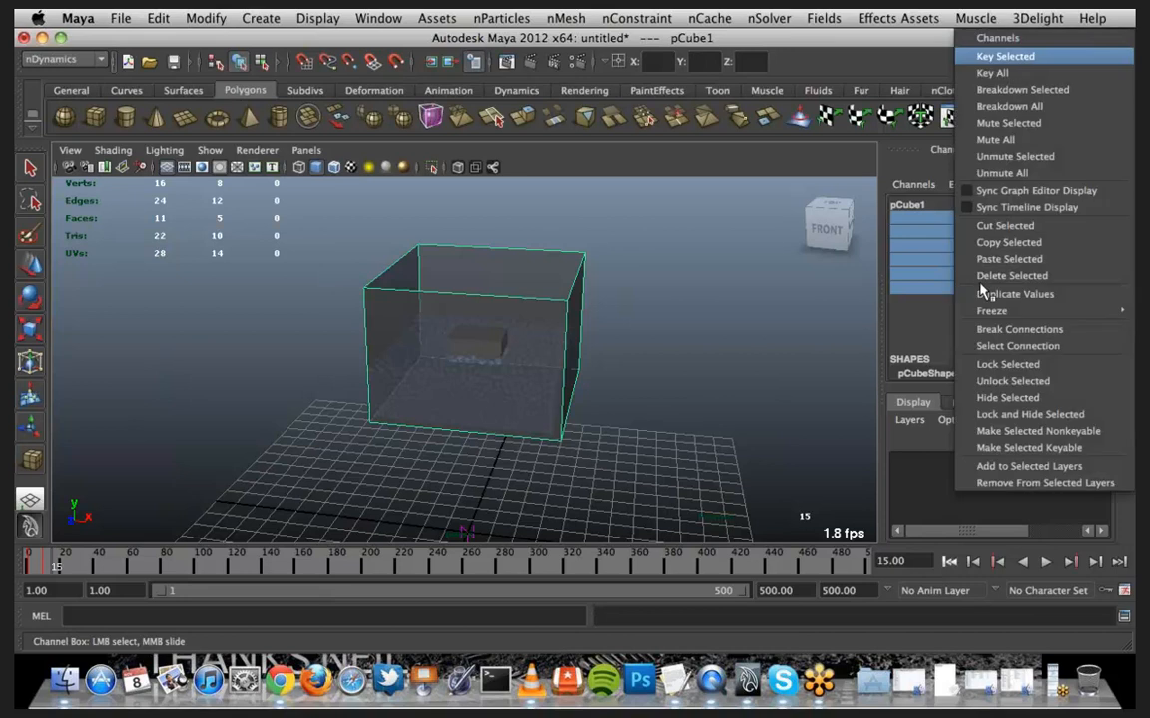
click(1043, 58)
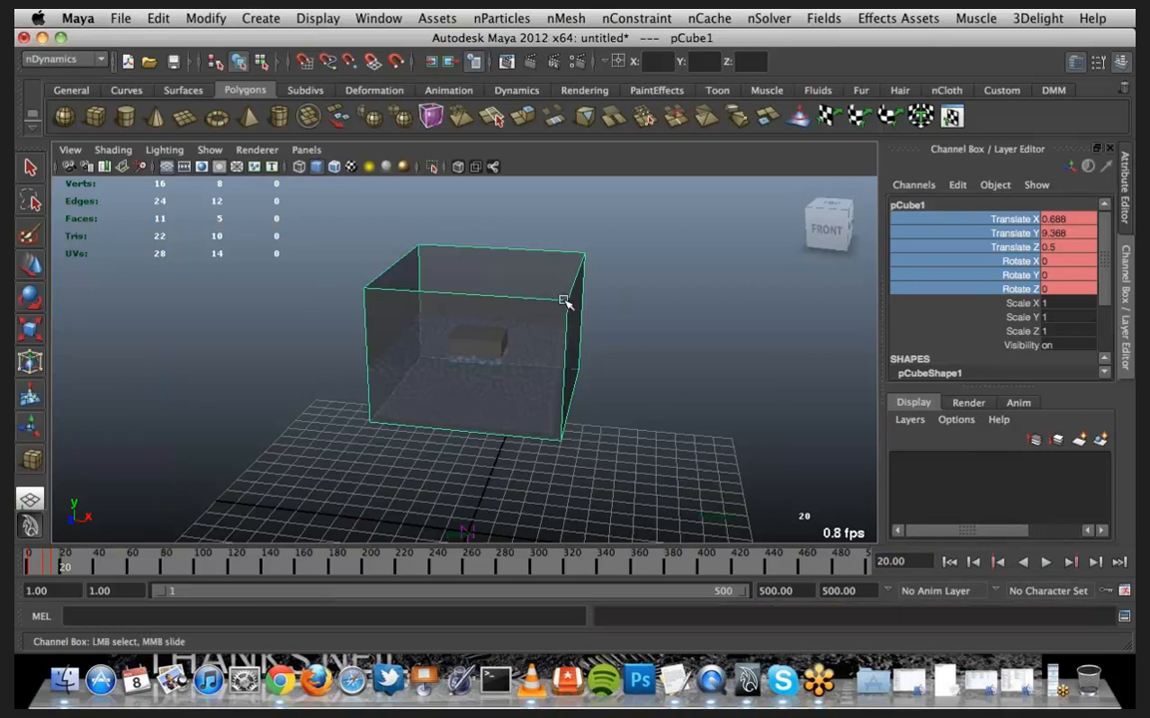
At frame 20, move the container cube along X to about -3.05 and set its Z rotation to 4
key(w)
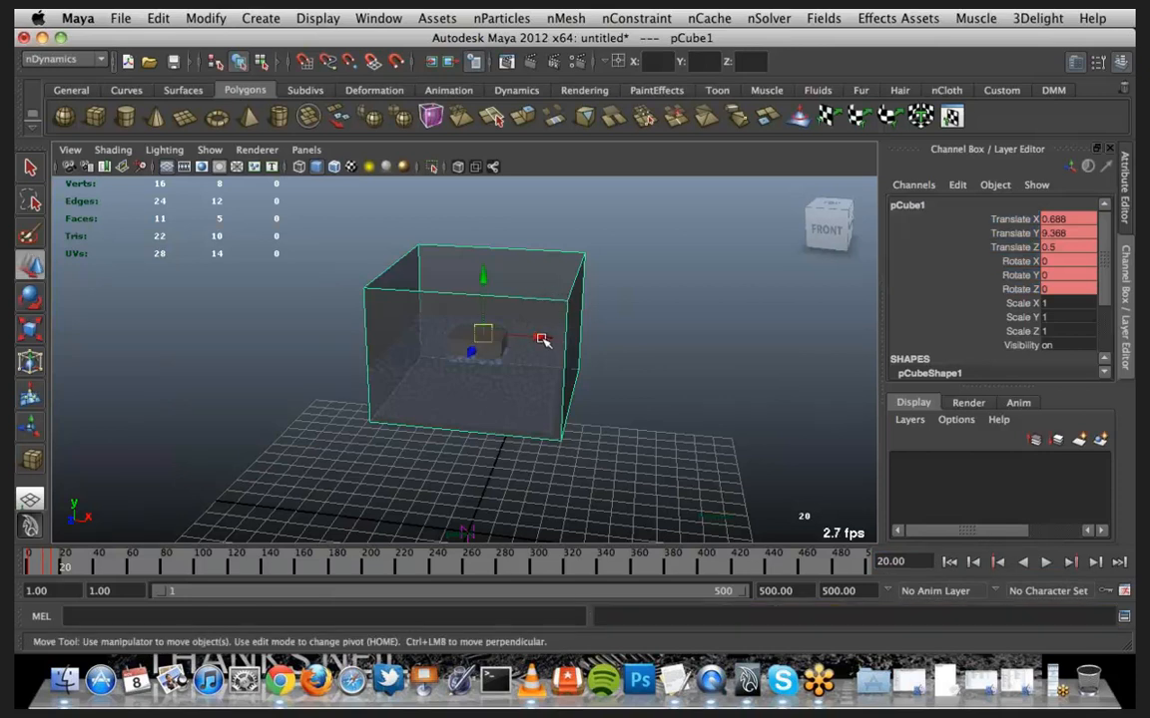
drag(542, 340, 457, 337)
key(e)
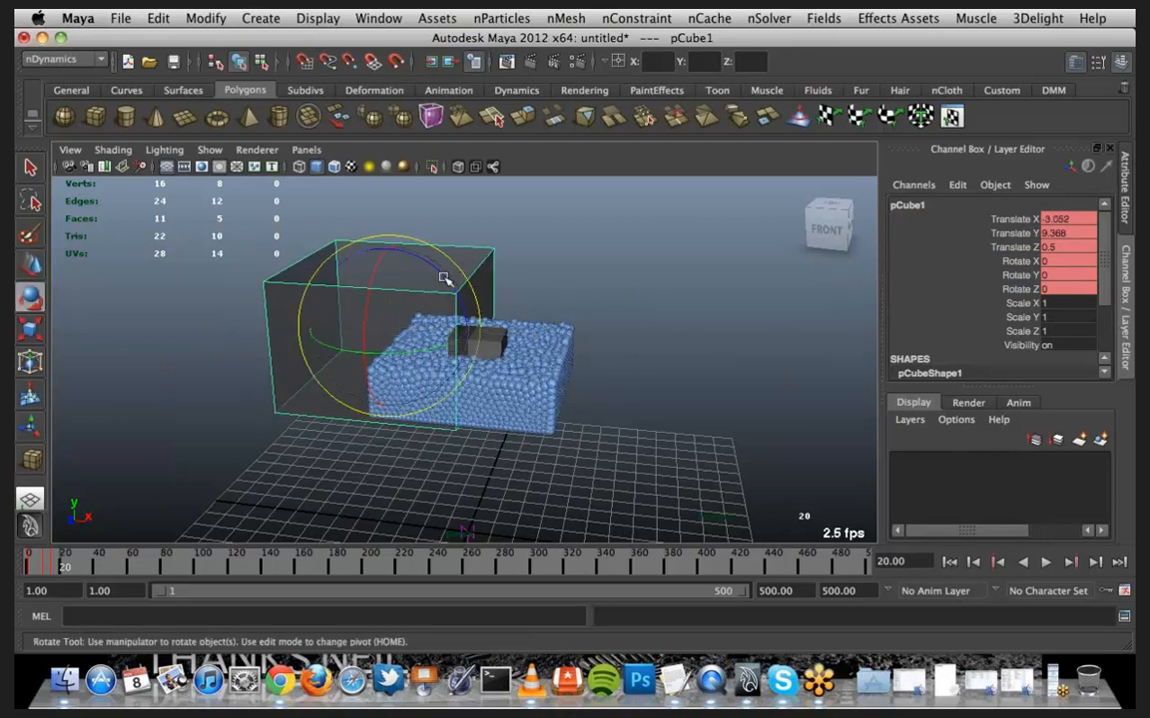
drag(445, 278, 430, 293)
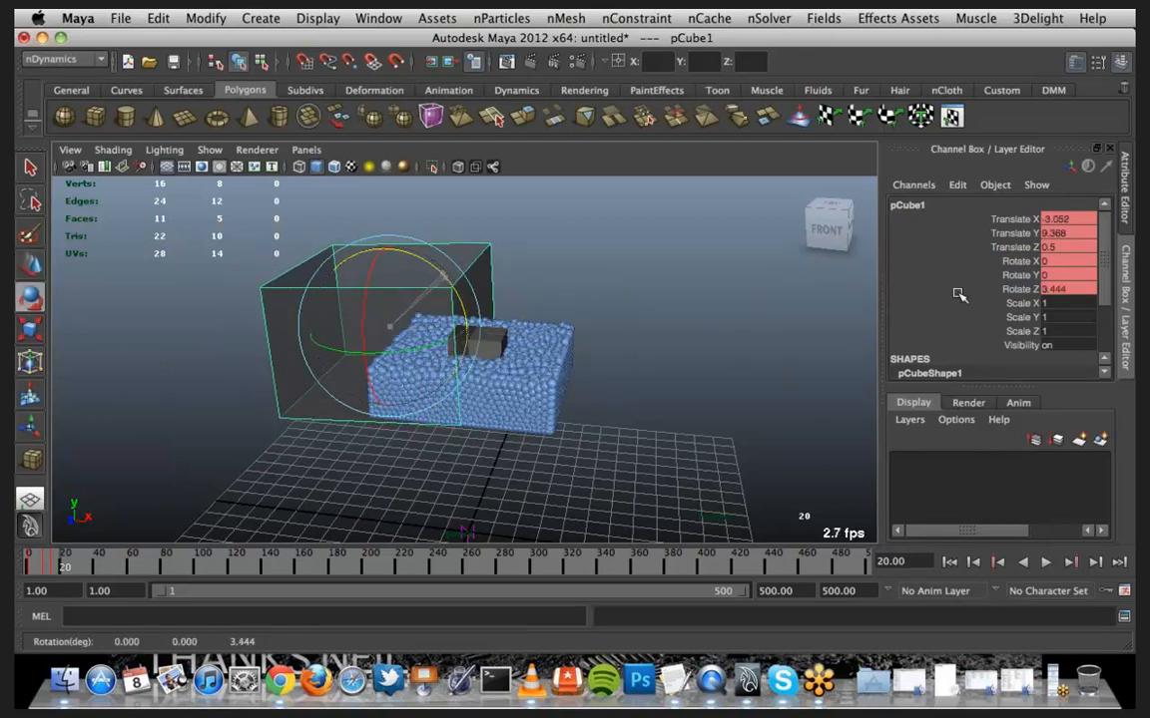
double_click(1083, 289)
text(4)
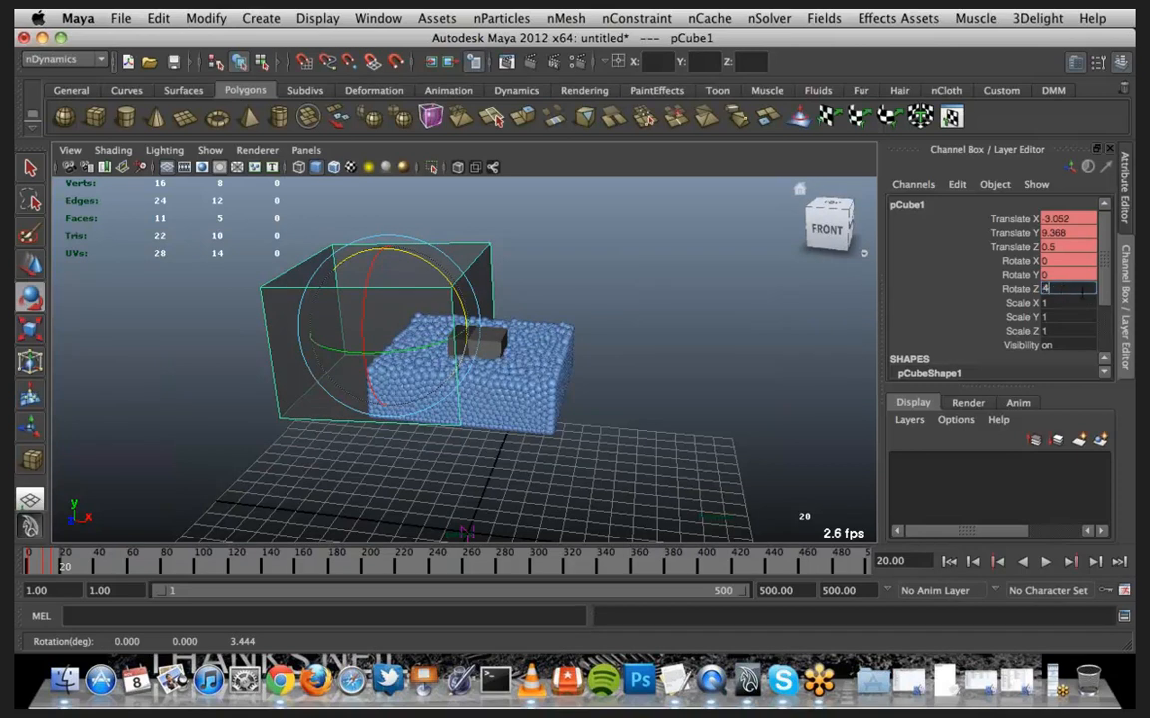
key(Return)
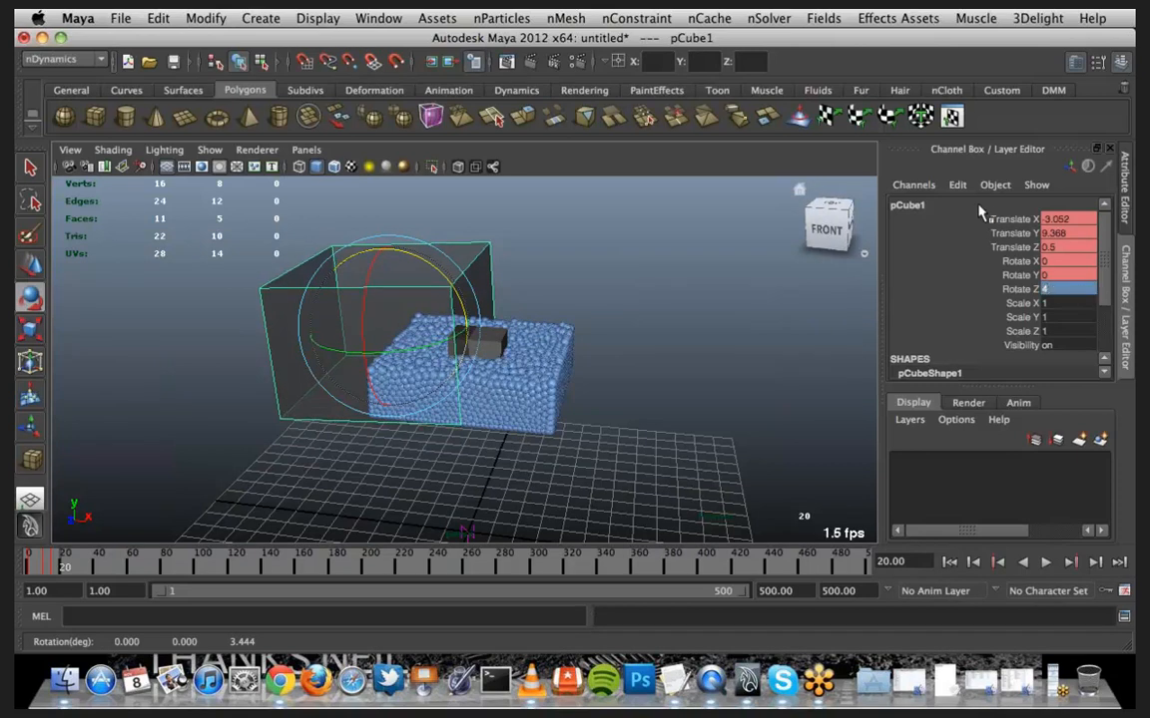
Key all translate and rotate channels of the container cube at frame 20
drag(979, 219, 986, 289)
right_click(986, 289)
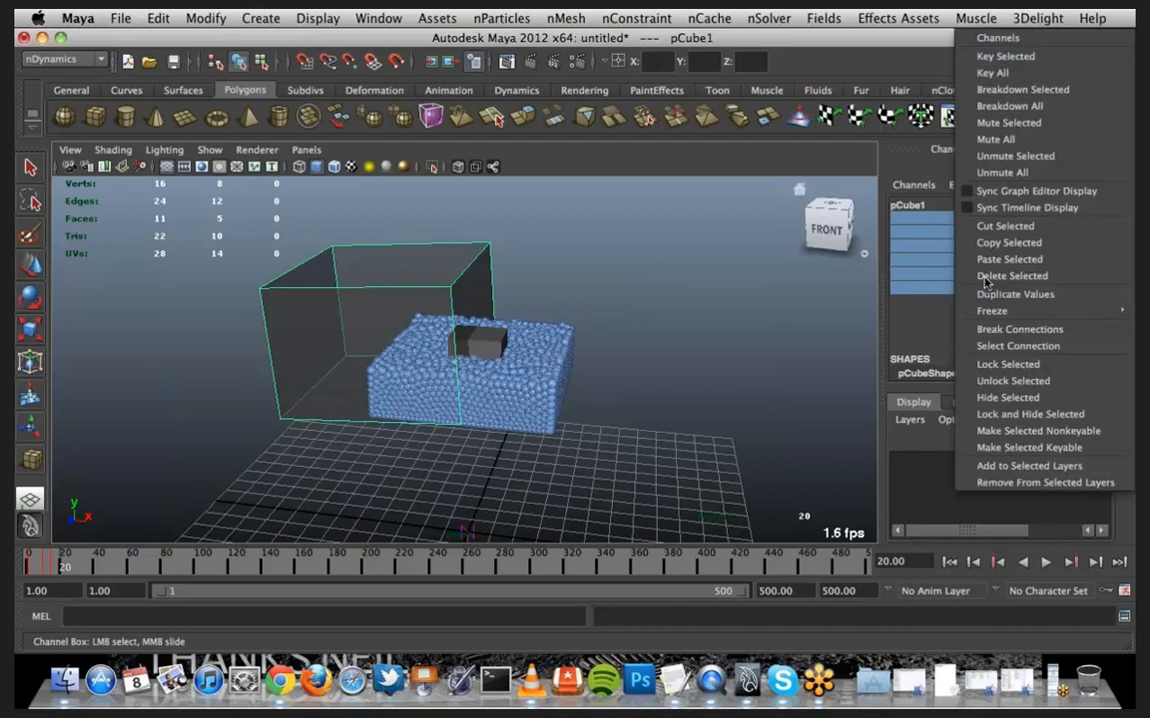
click(1034, 55)
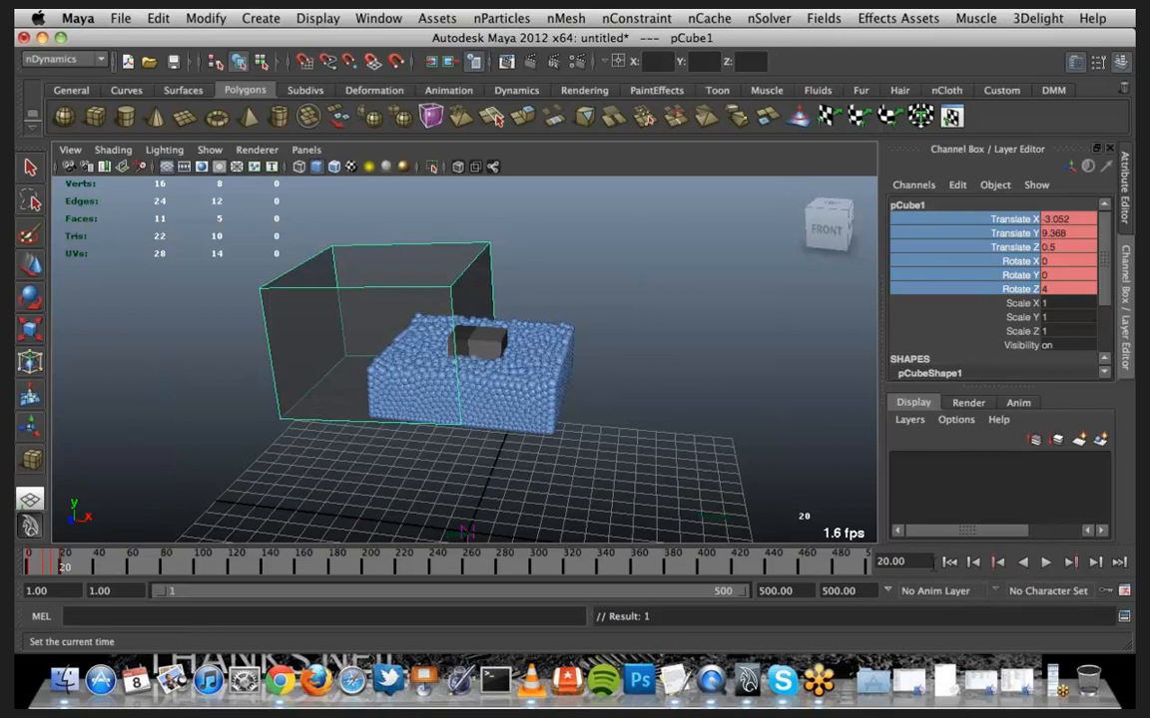
Go to frame 25, set the container cube's Z rotation to 0 and key that channel
click(913, 561)
text(25)
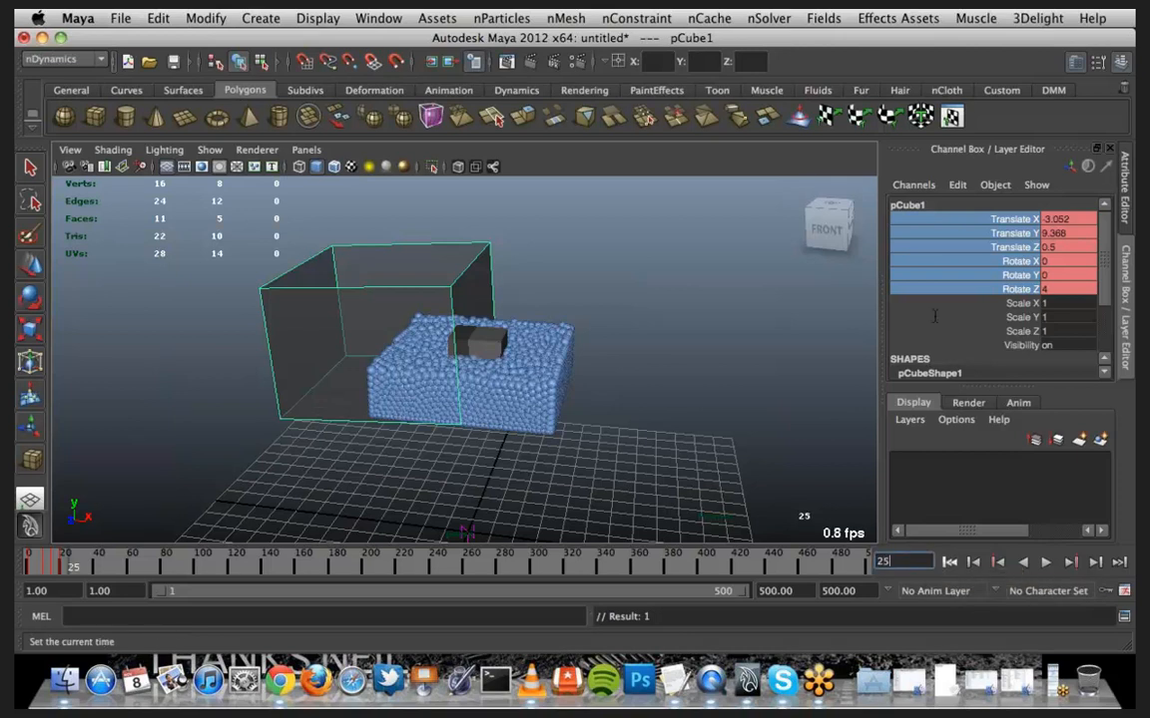
key(Return)
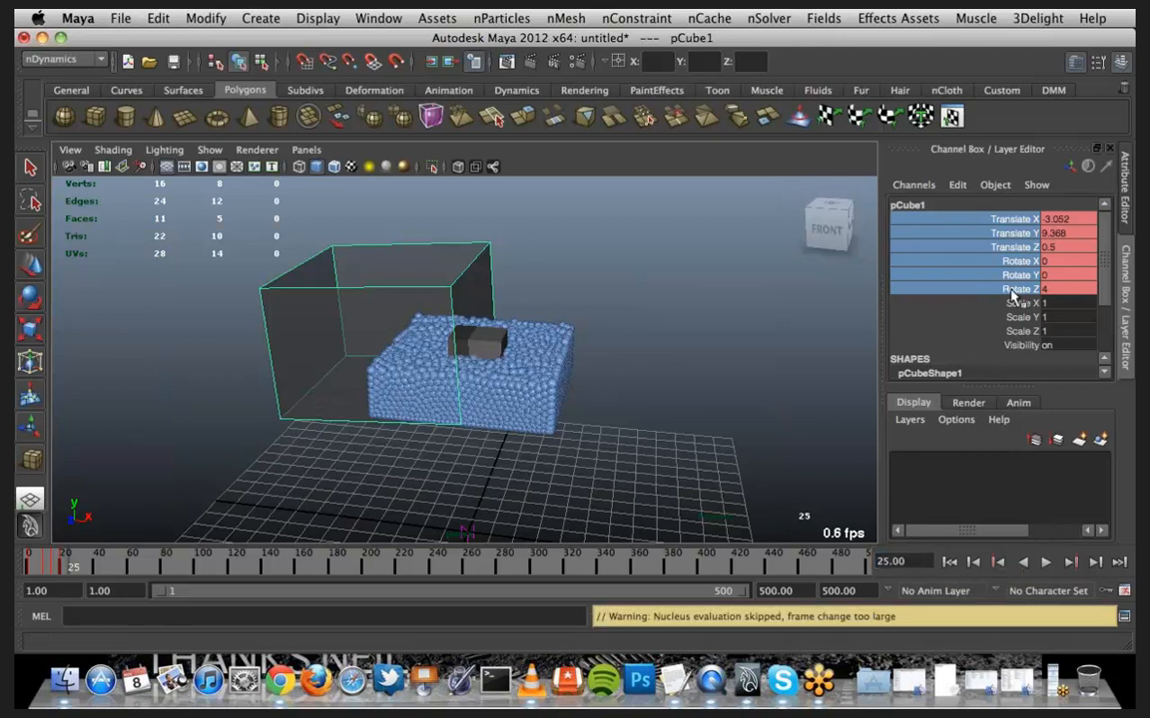
click(1064, 291)
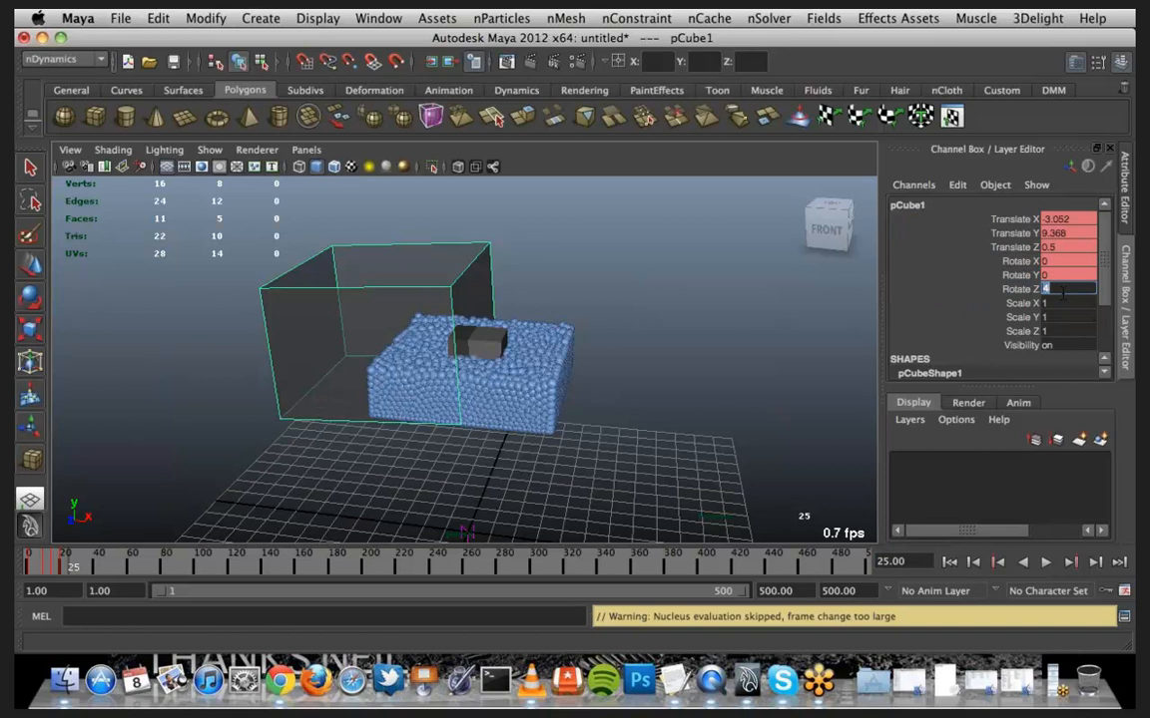
text(0)
key(Return)
click(996, 290)
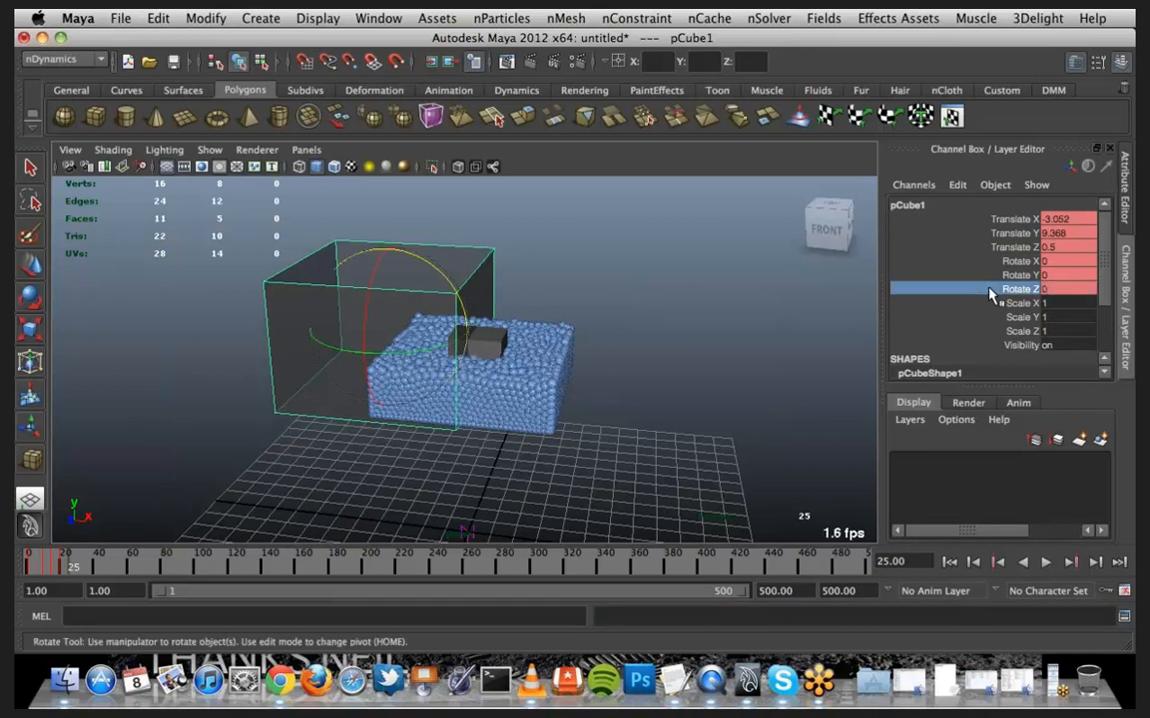
right_click(991, 292)
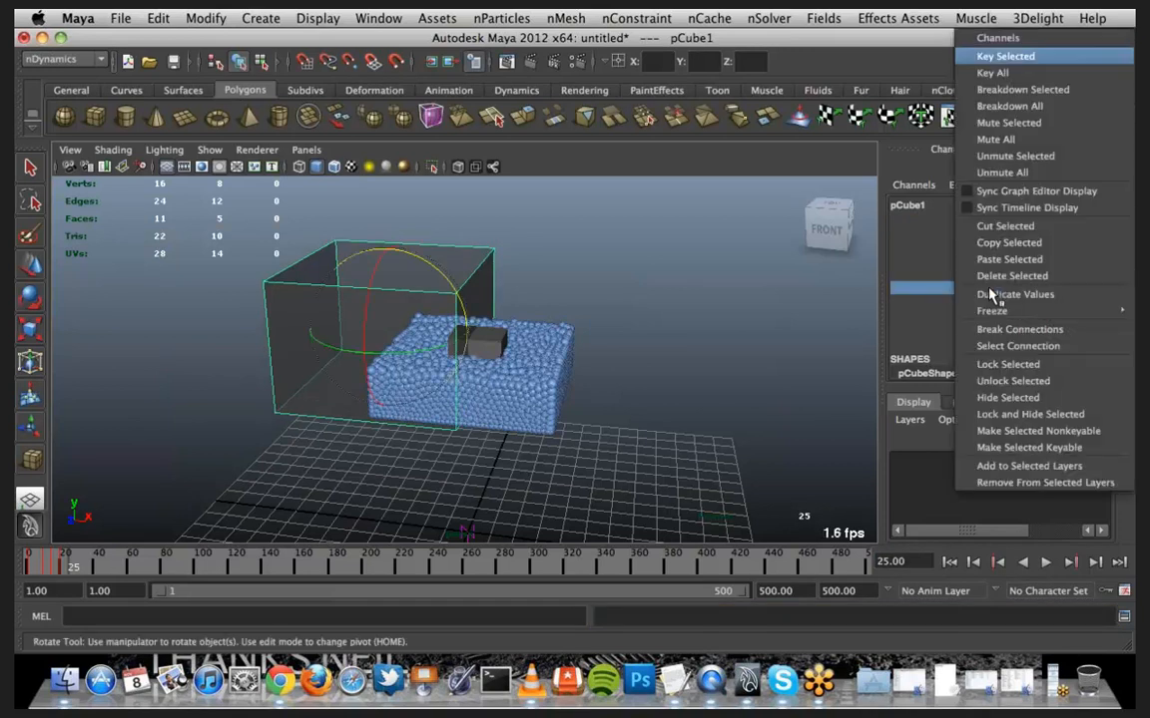
click(1008, 60)
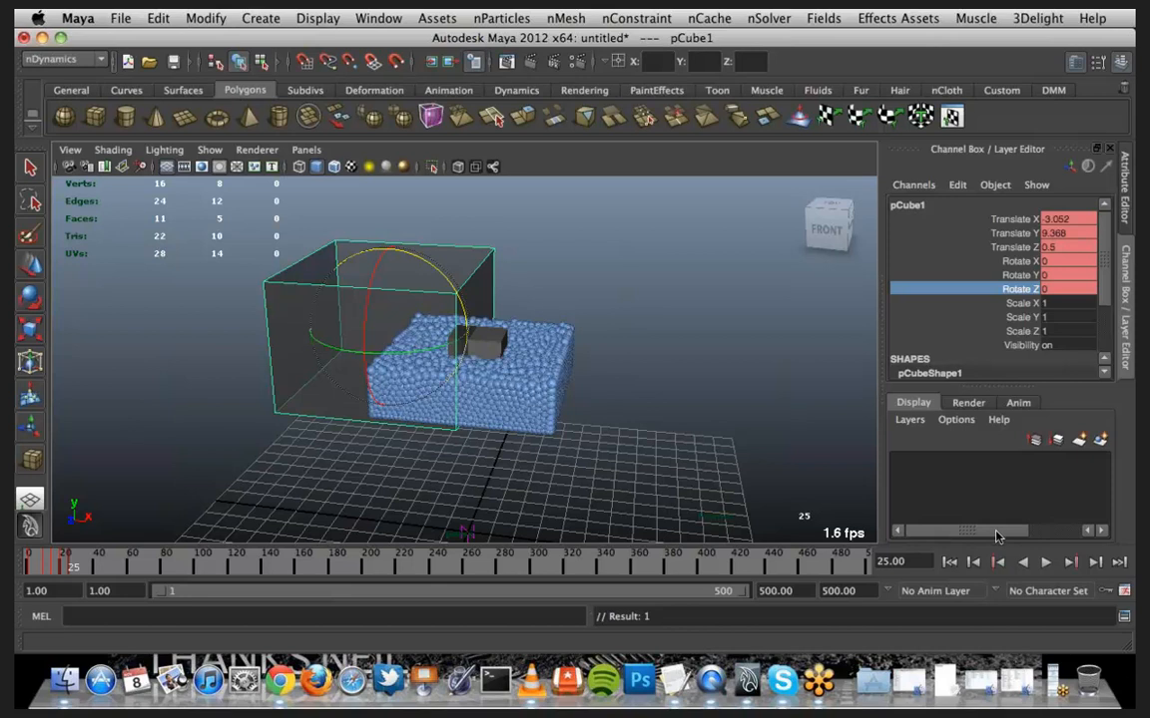
Return to frame 1, deselect the container cube and play the simulation with the keyed motion
click(949, 562)
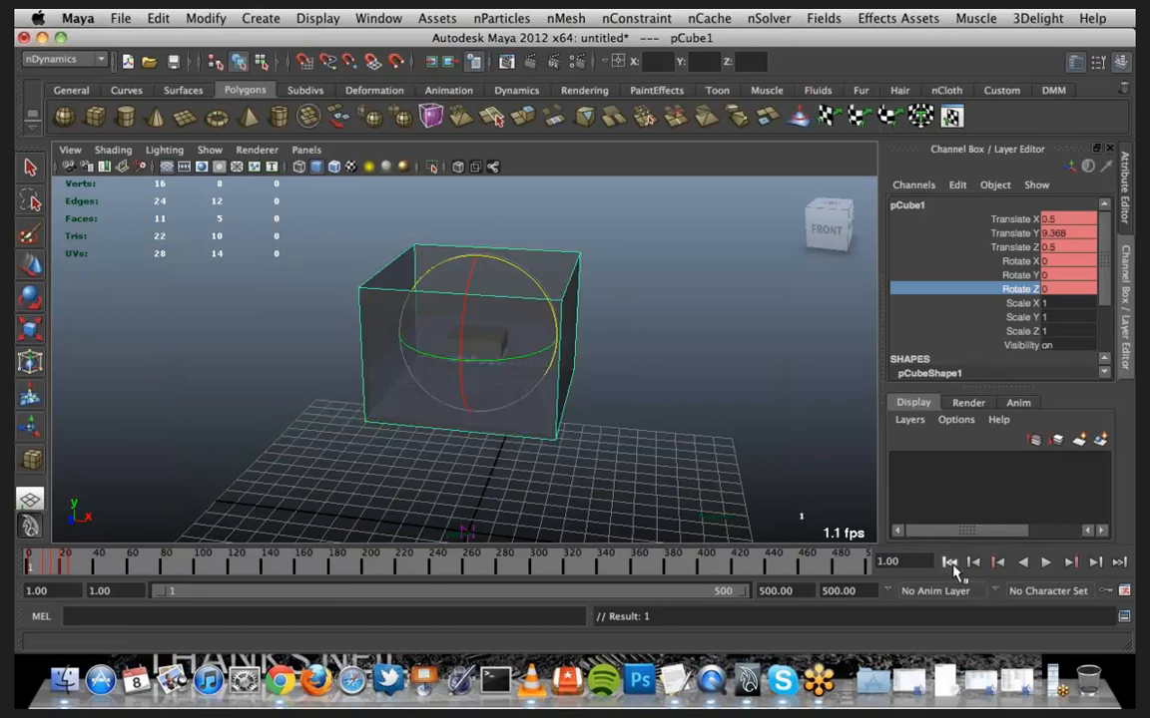
click(620, 287)
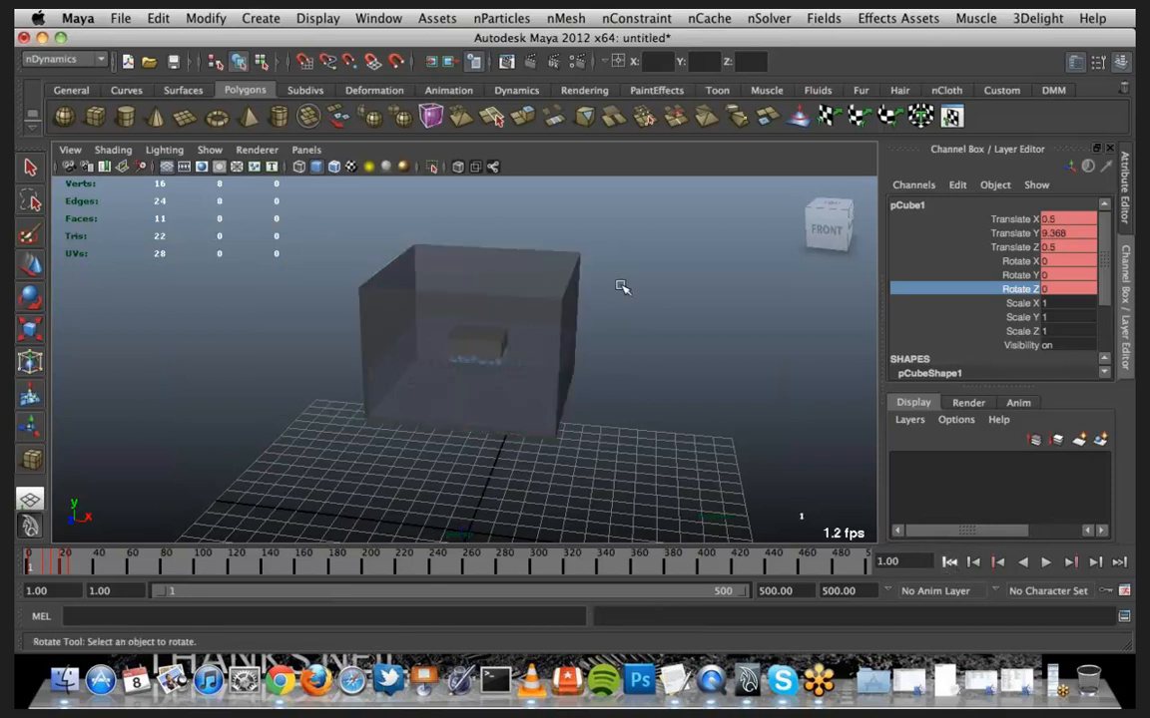
click(1044, 563)
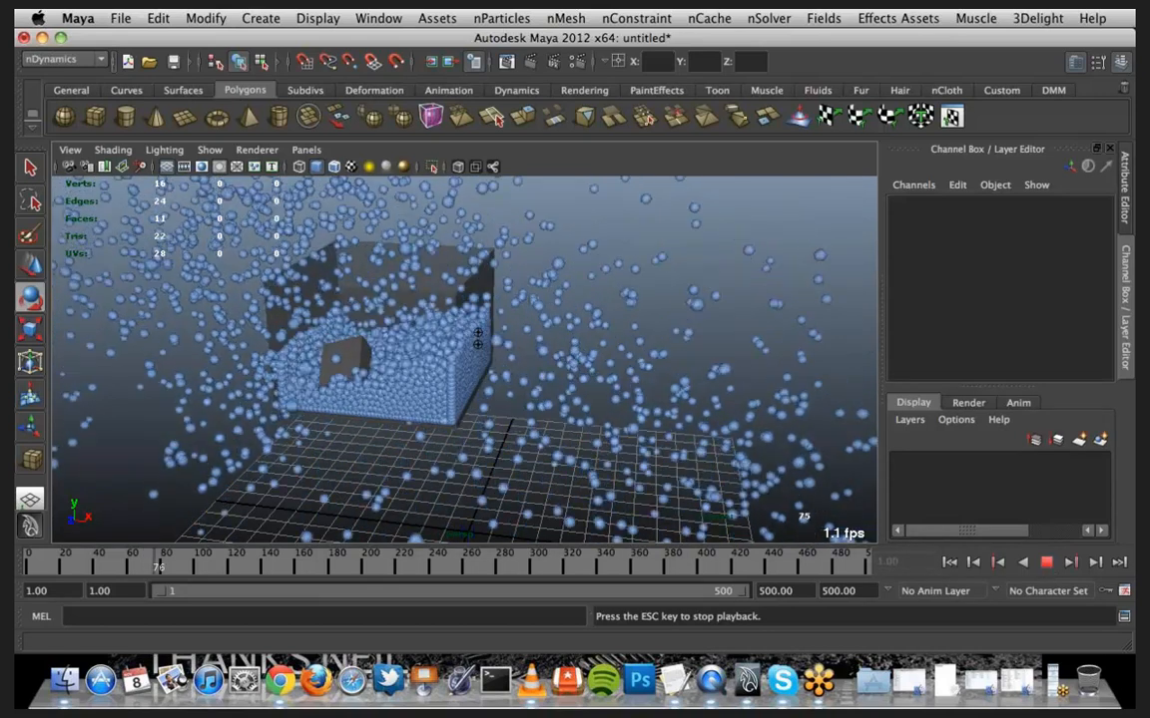
Confirm handing the webinar's presenter role to another participant and accept Mic In as the plugged-in audio device
key(super+Tab)
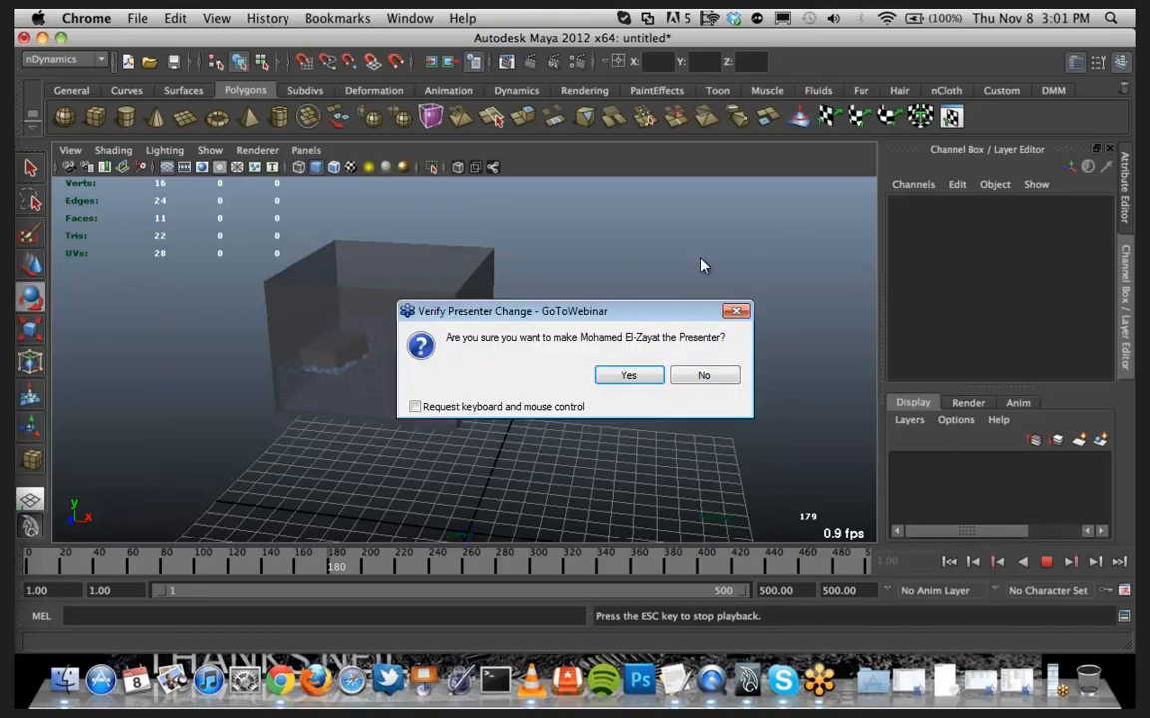
click(628, 378)
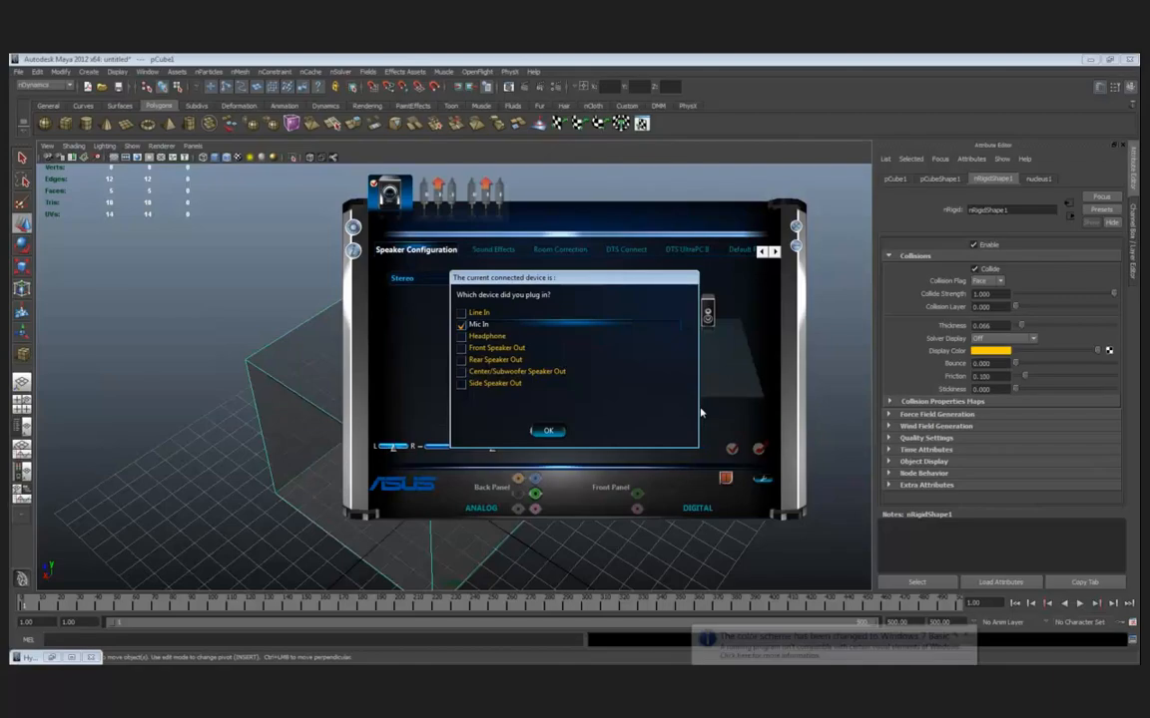
click(548, 430)
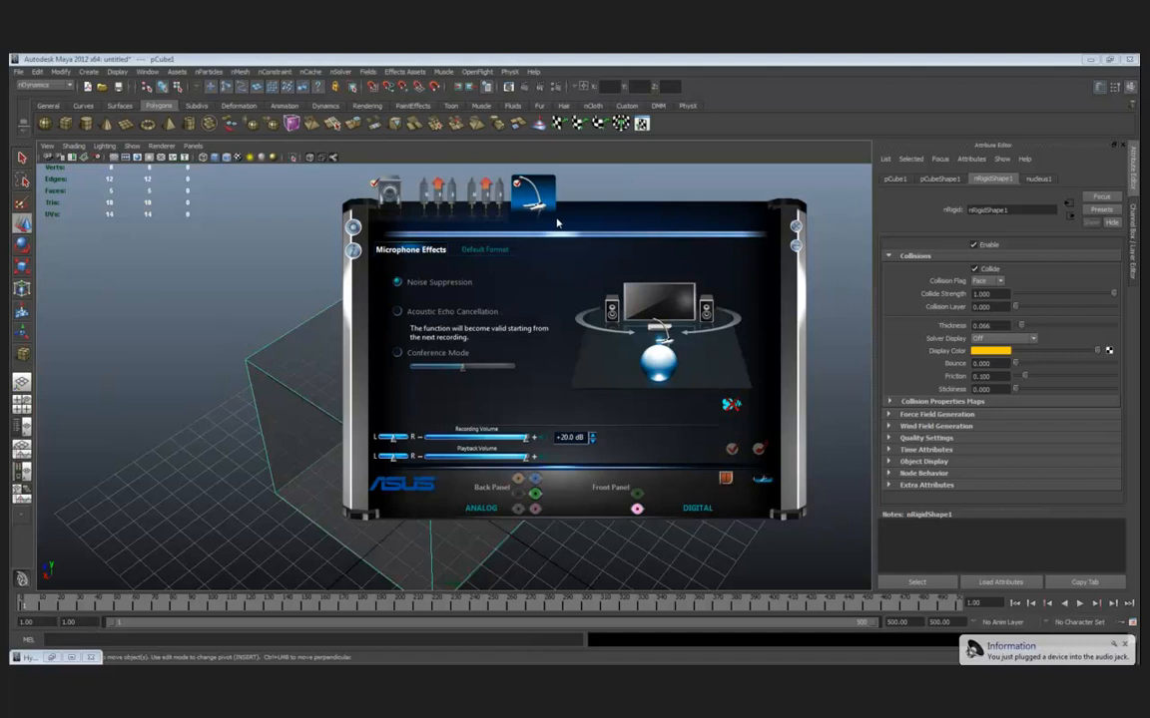
drag(557, 224, 534, 231)
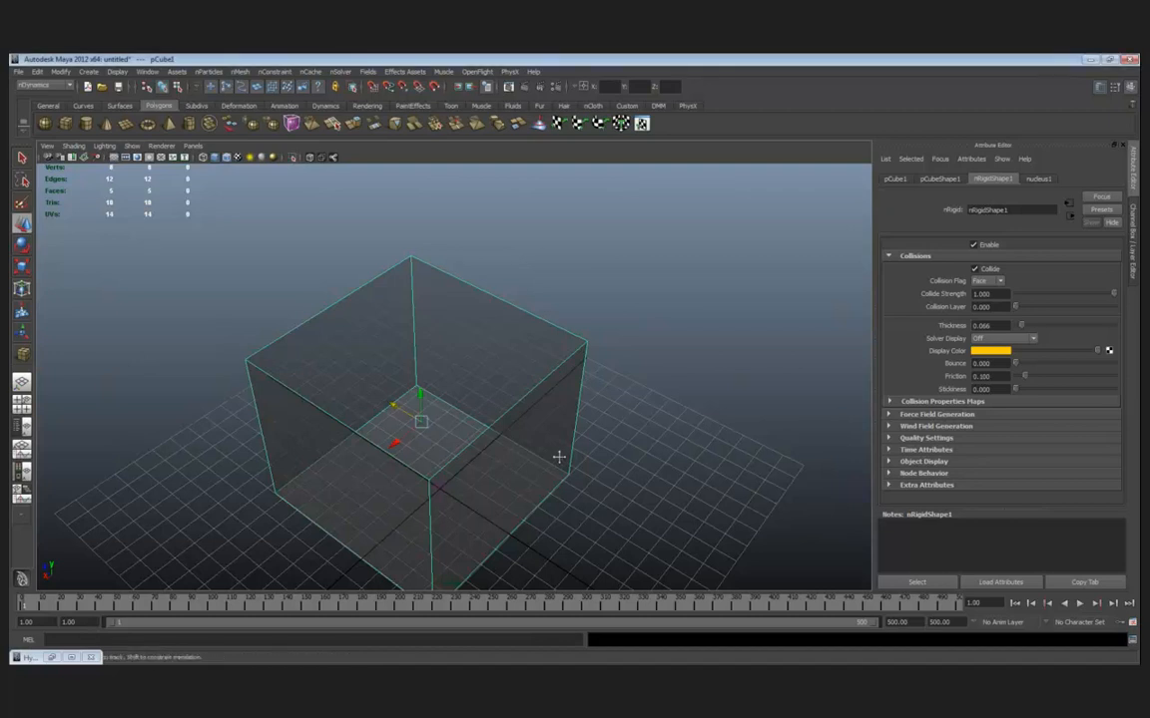
Fill the open container cube with Water nParticles at a resolution of 20 using Fill Object
alt+middle_drag(559, 457, 538, 372)
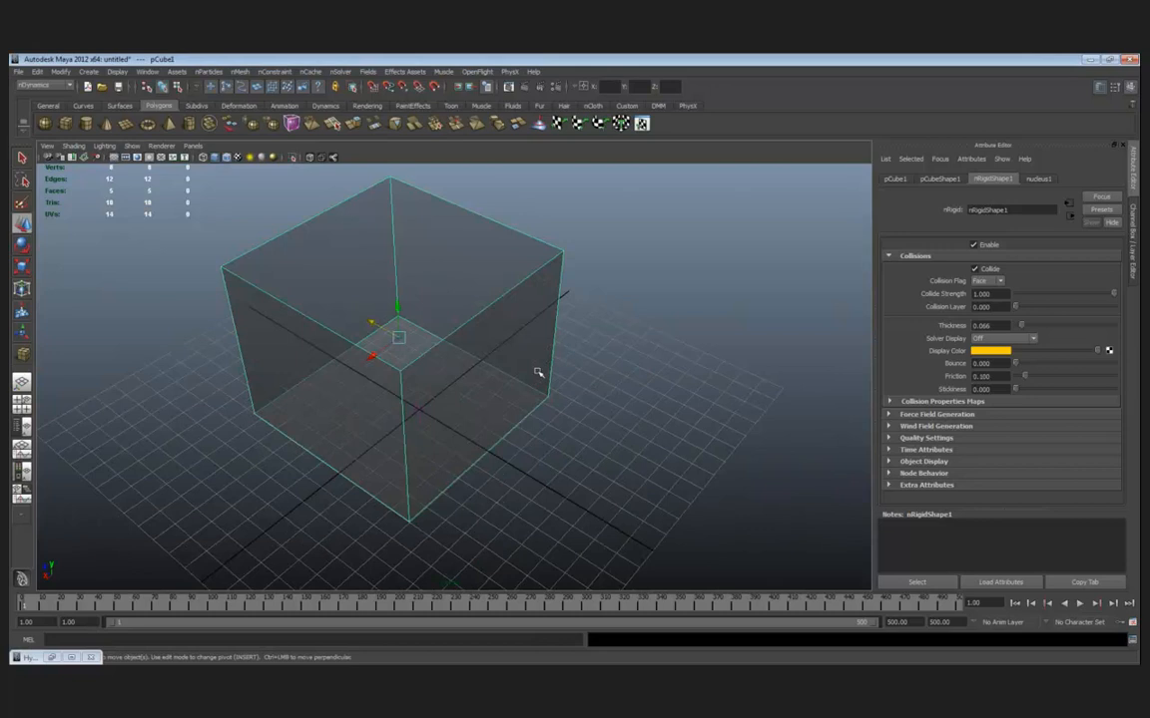
alt+right_drag(539, 372, 526, 460)
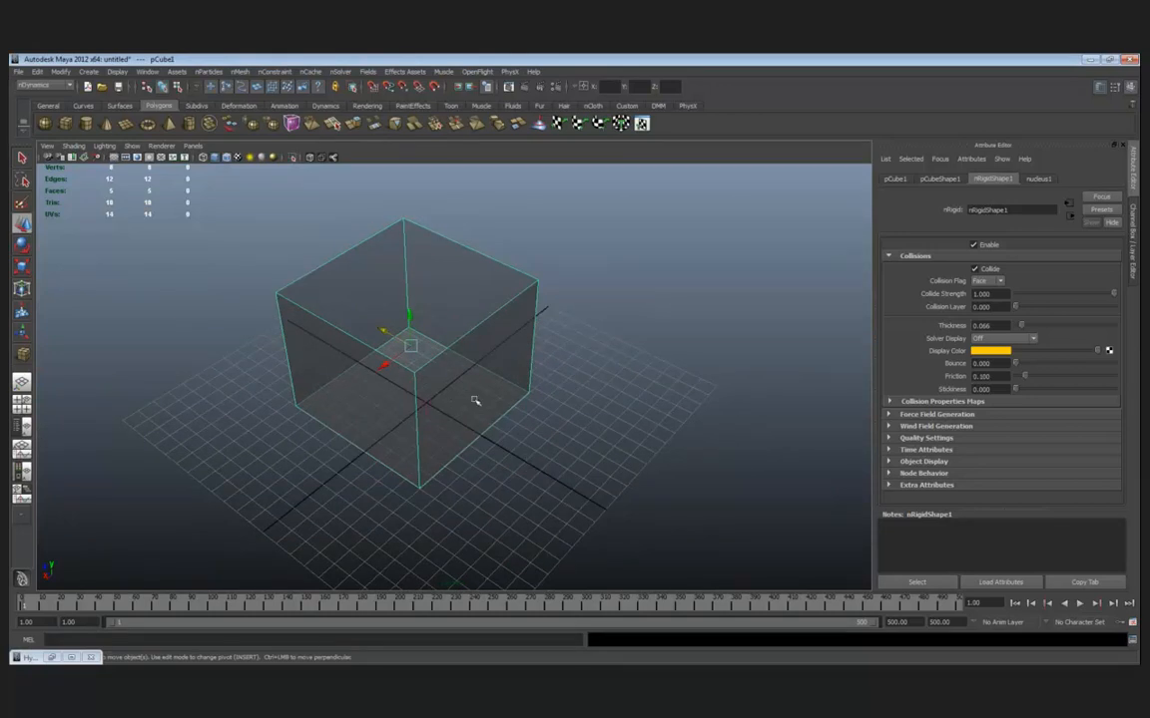
click(283, 74)
mouse_move(241, 73)
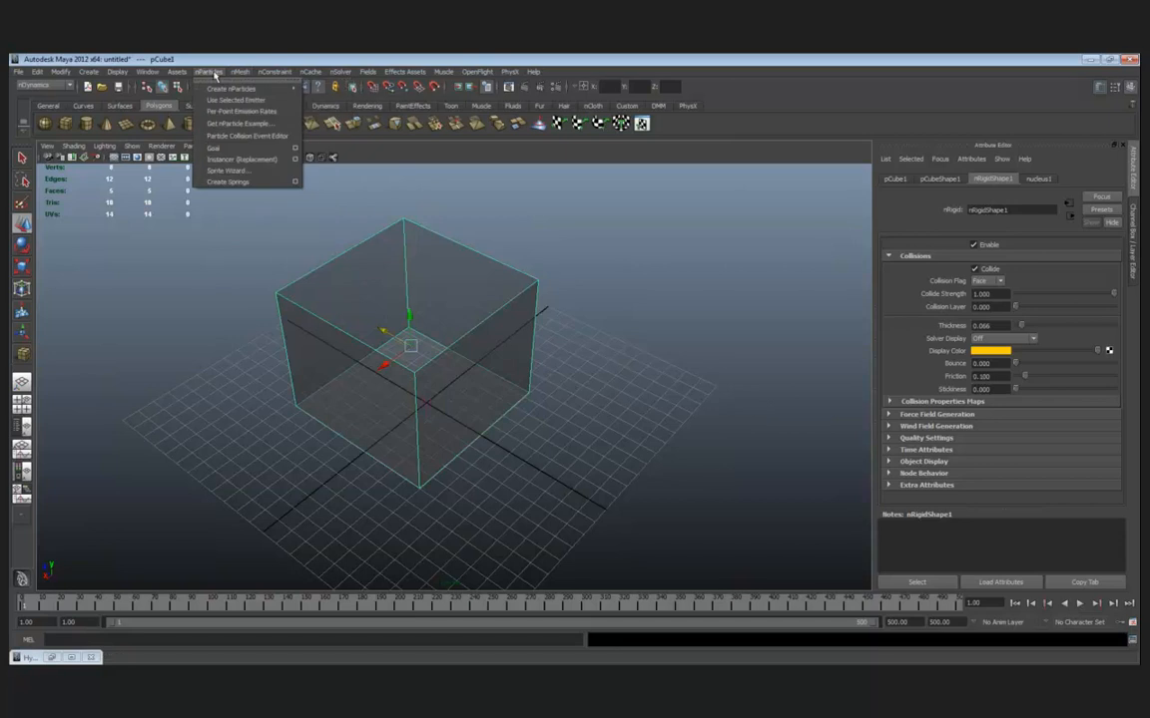
mouse_move(289, 92)
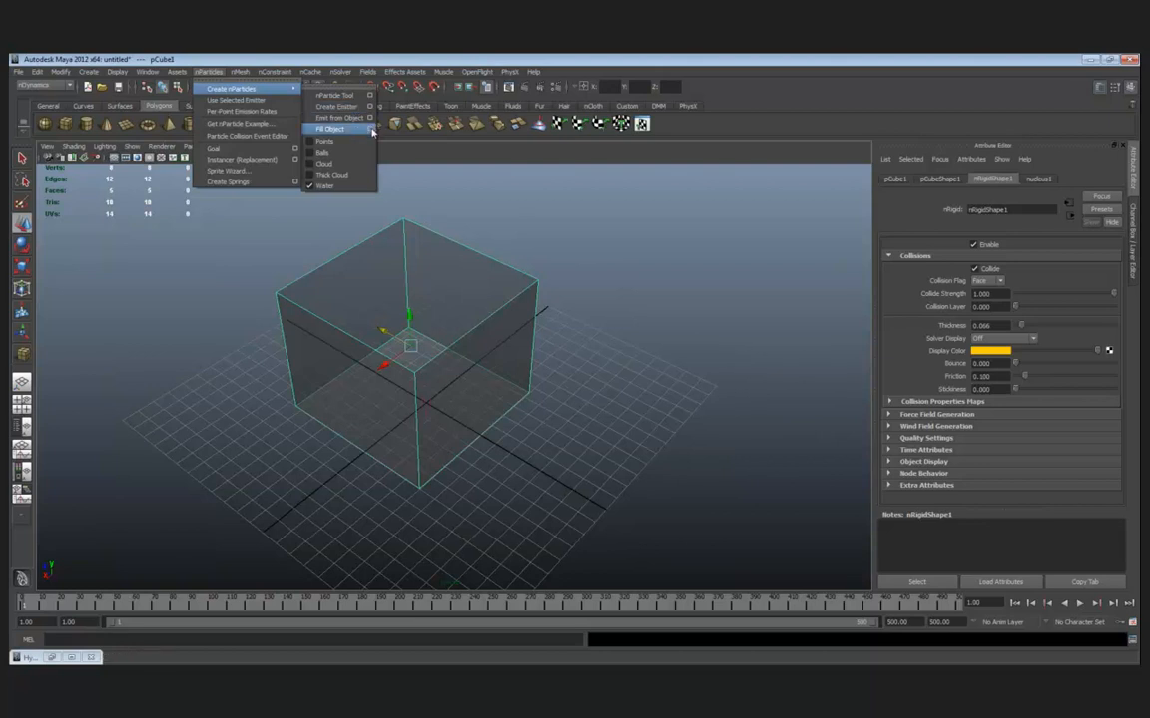
click(372, 133)
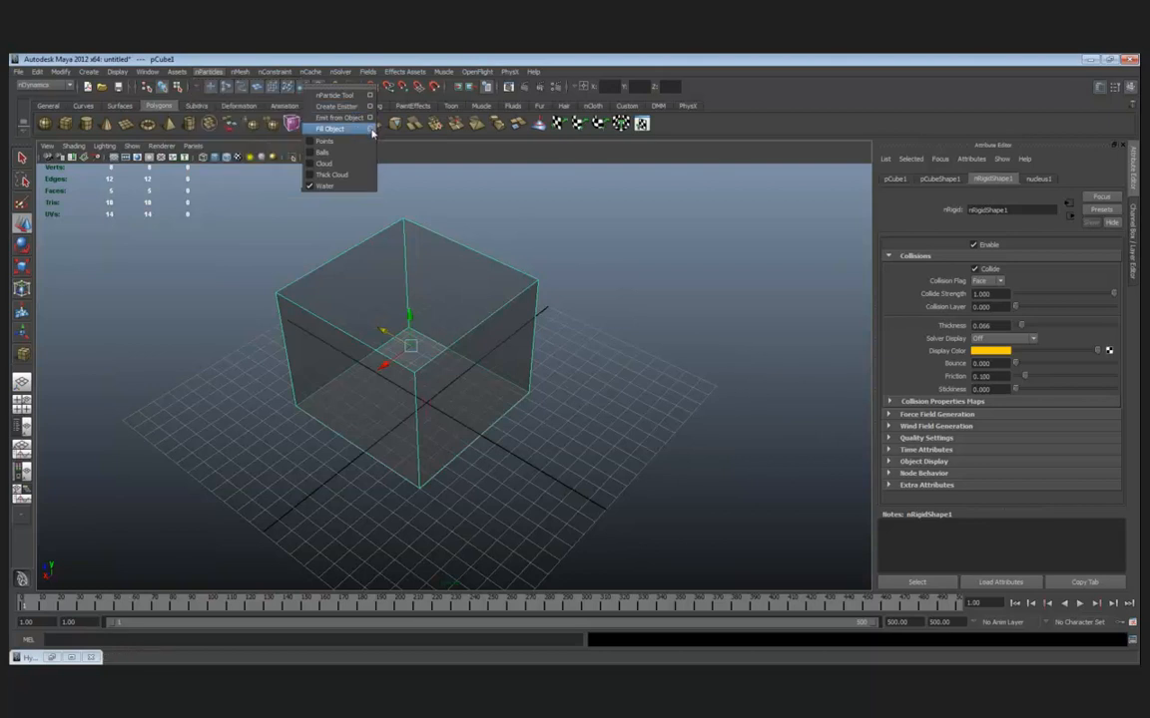
drag(683, 119, 659, 122)
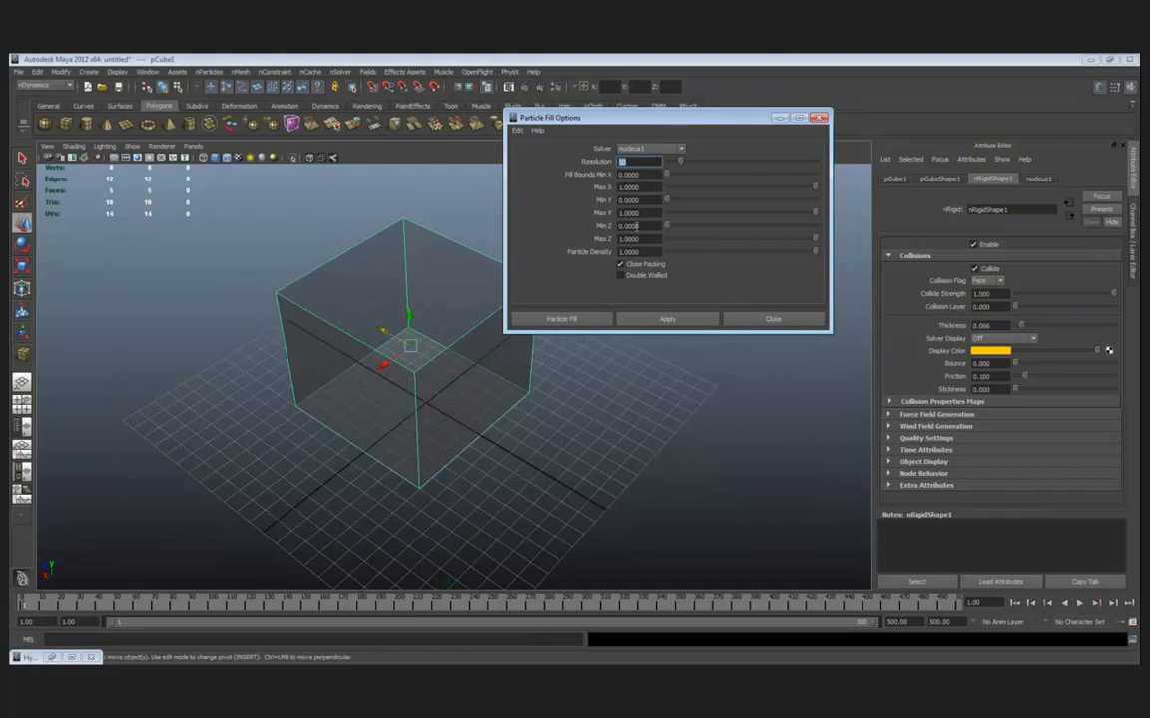
text(20)
click(602, 319)
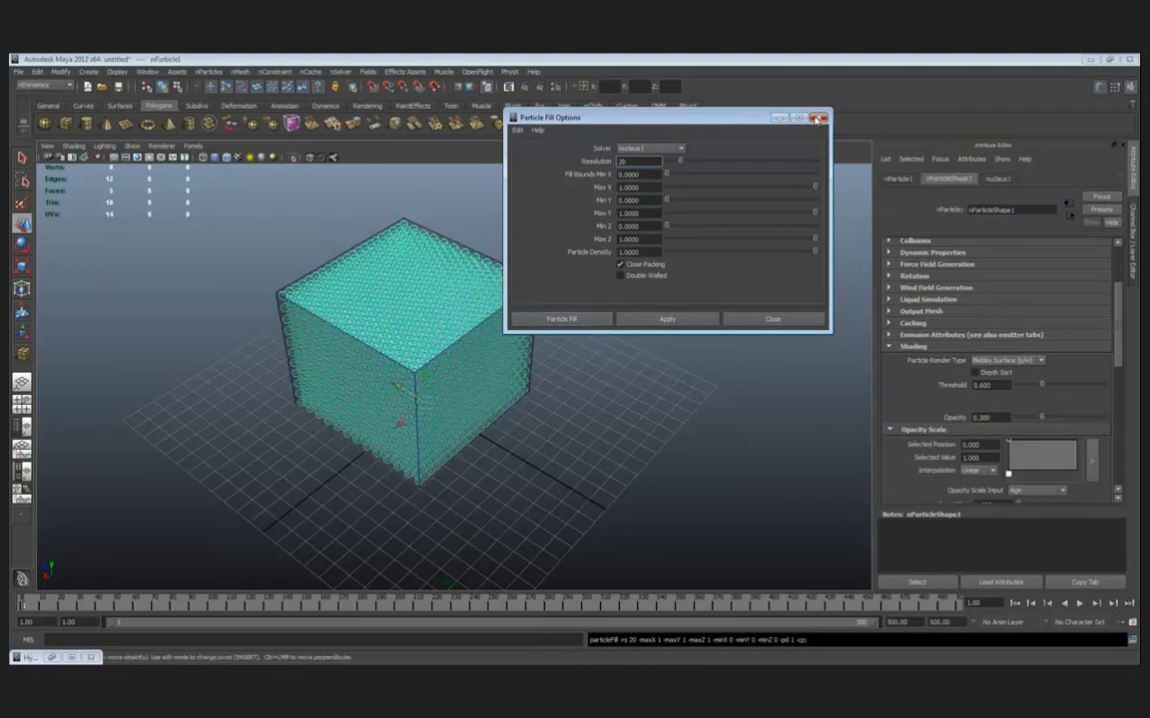
Play the simulation to let the water particles settle in the container, stopping at frame 113
click(1080, 605)
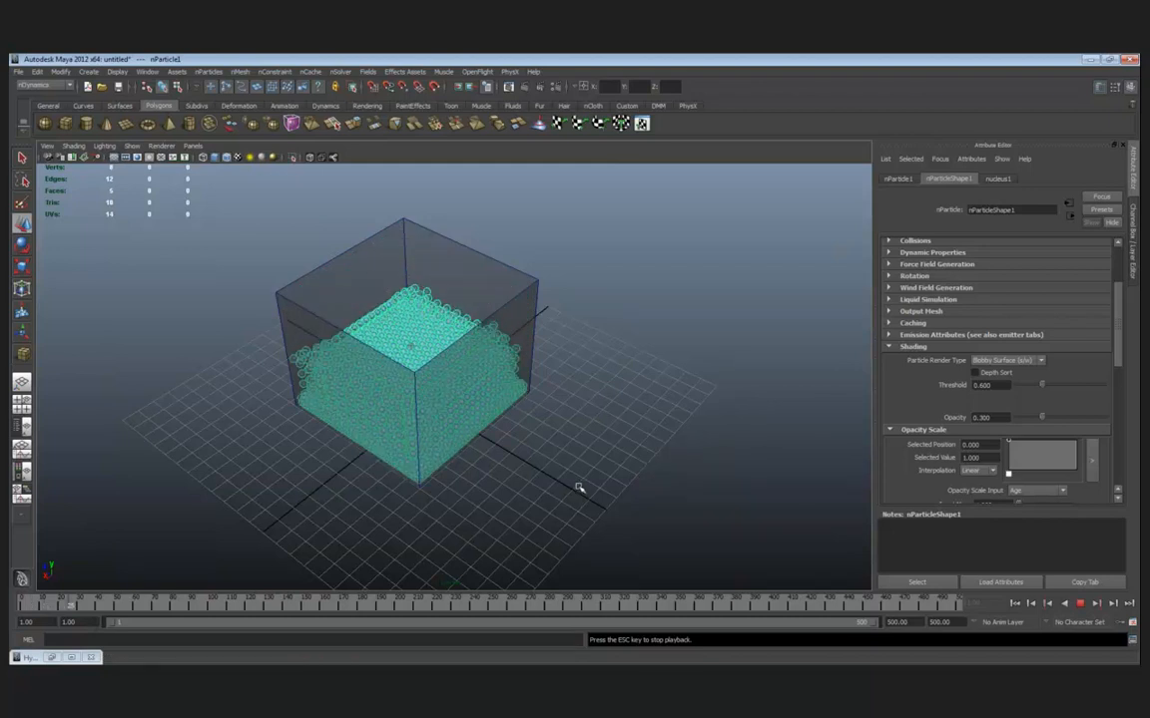
alt+drag(579, 487, 550, 465)
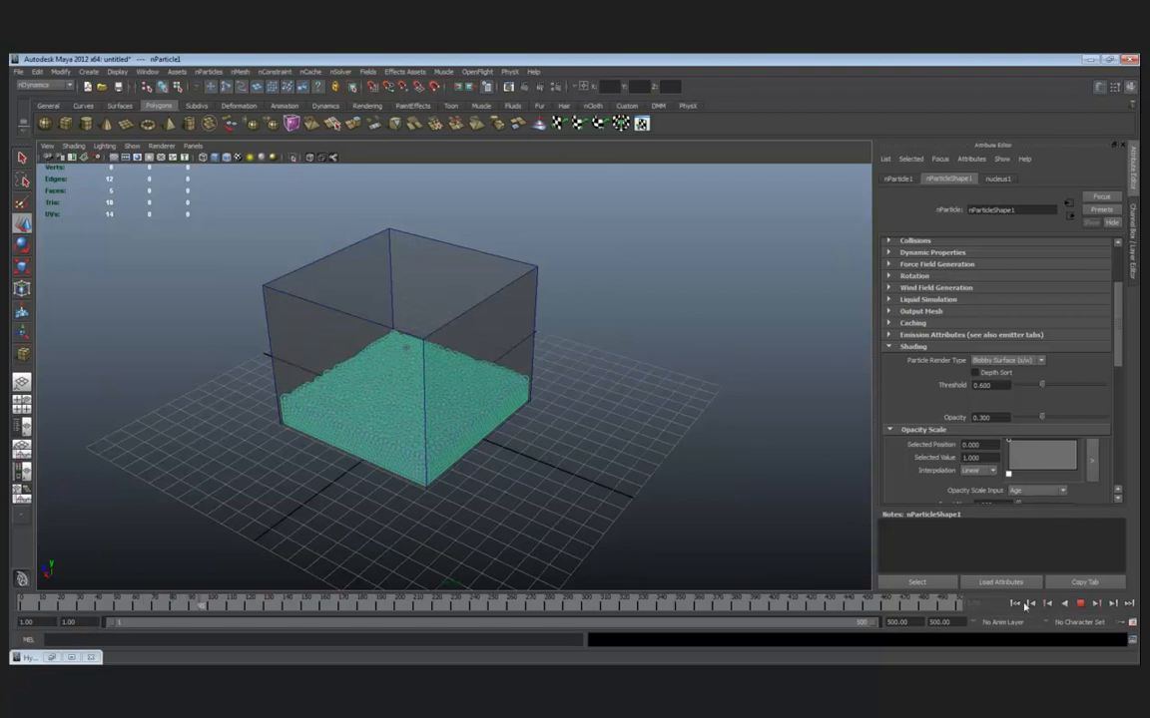
click(1080, 605)
Set the settled particles' initial state from the current frame and return to frame 1
click(340, 71)
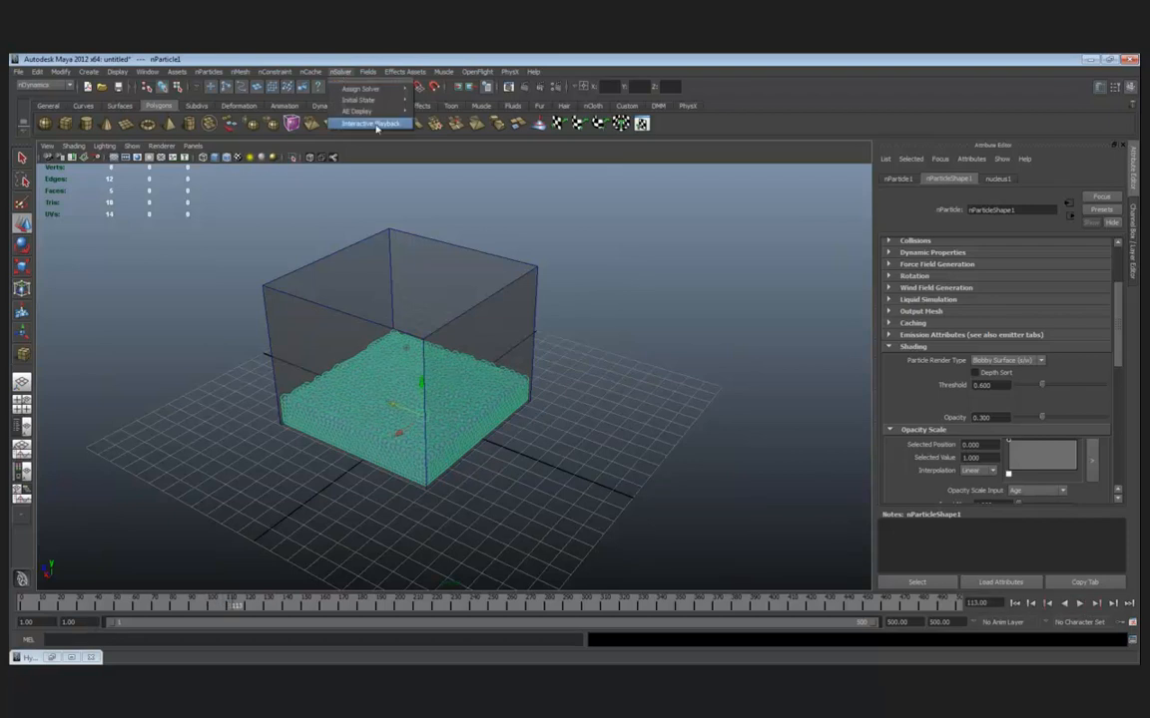
mouse_move(361, 99)
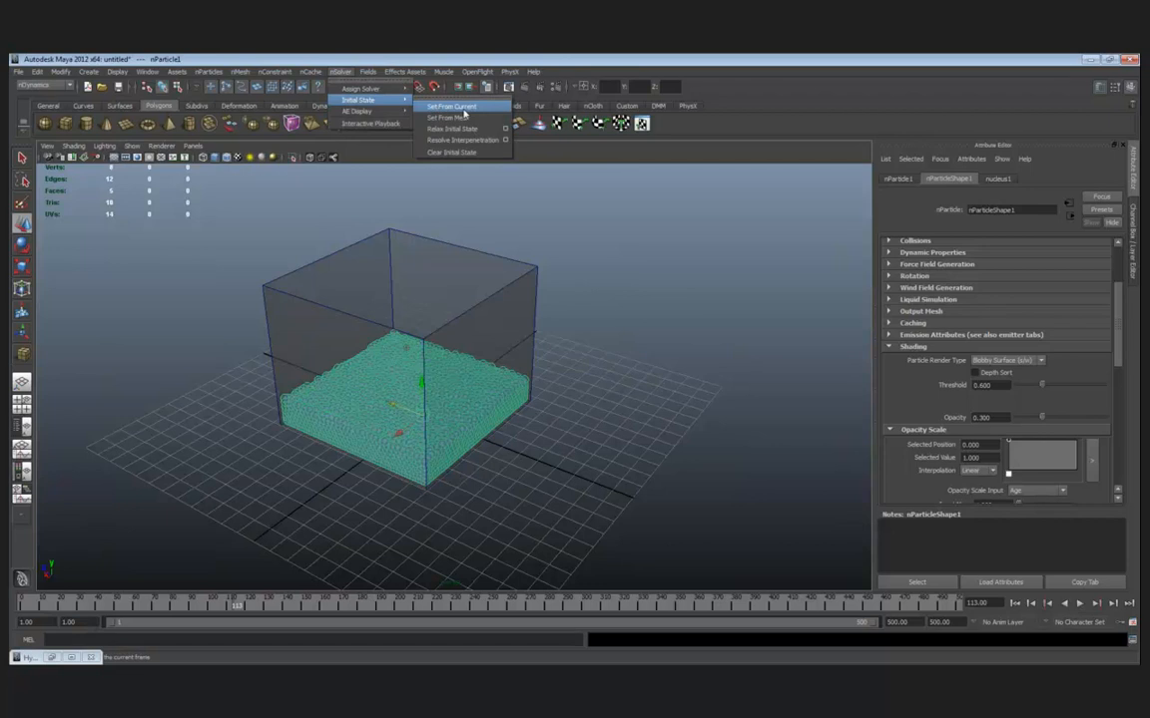
click(462, 108)
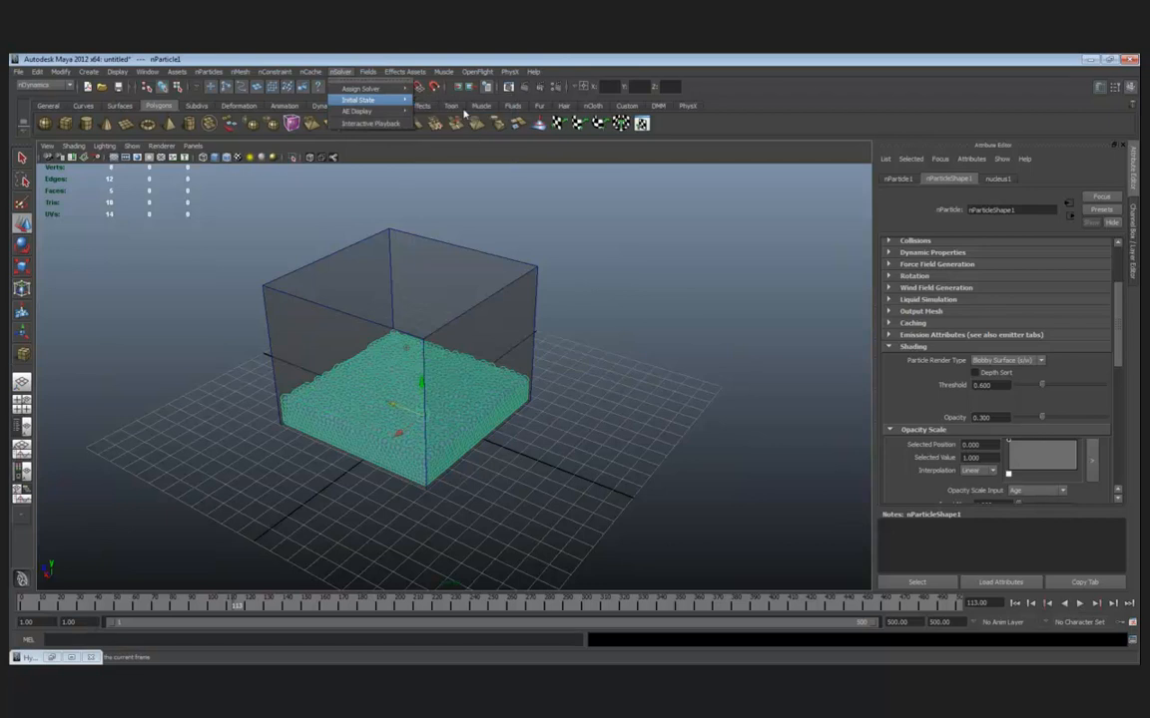
click(1015, 603)
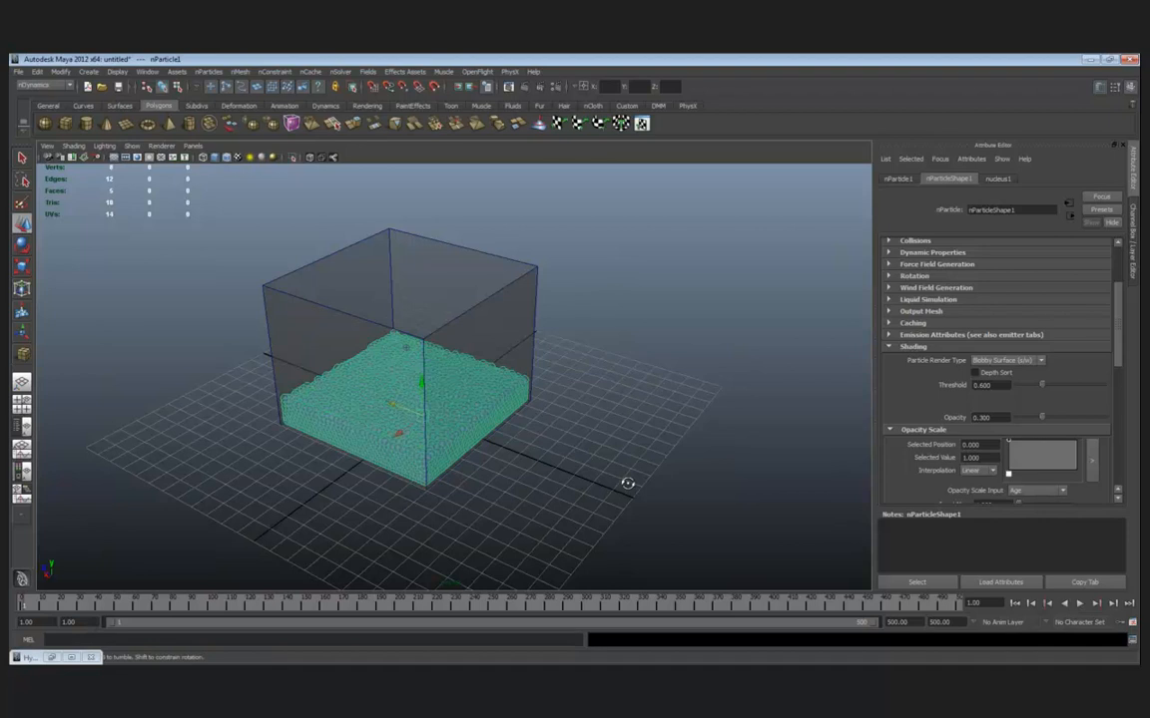
Select the container cube and key its translate and rotate channels at frame 1
alt+drag(627, 483, 698, 467)
click(461, 342)
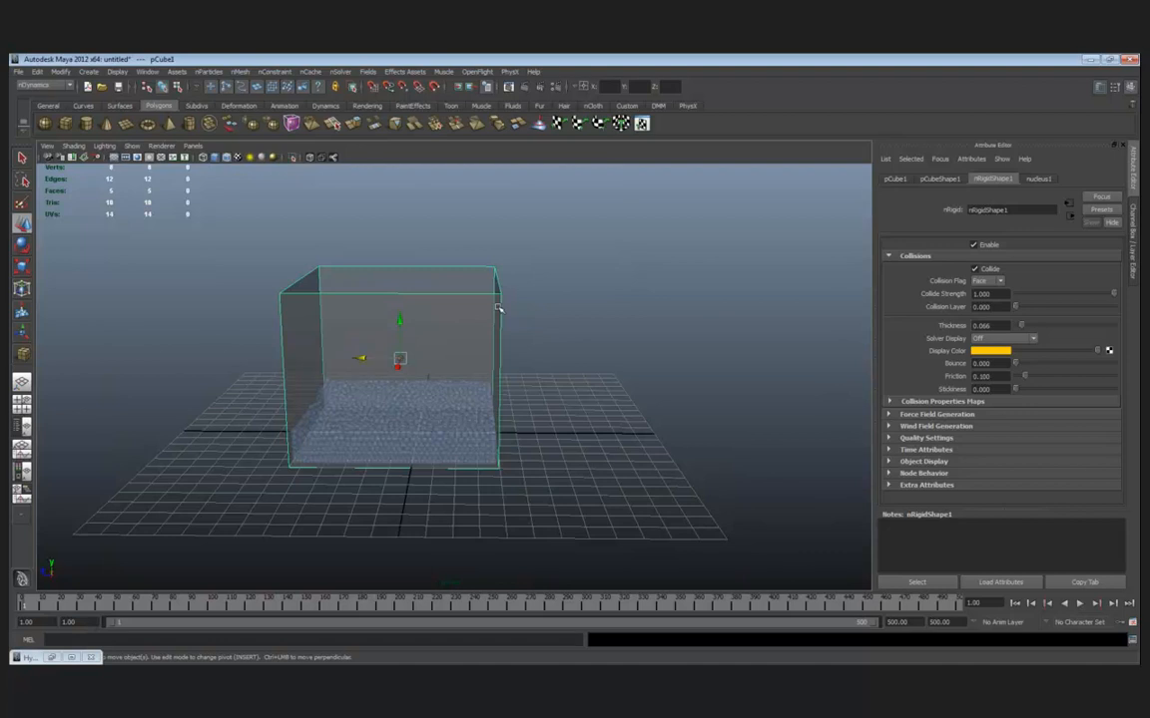
key(ctrl+a)
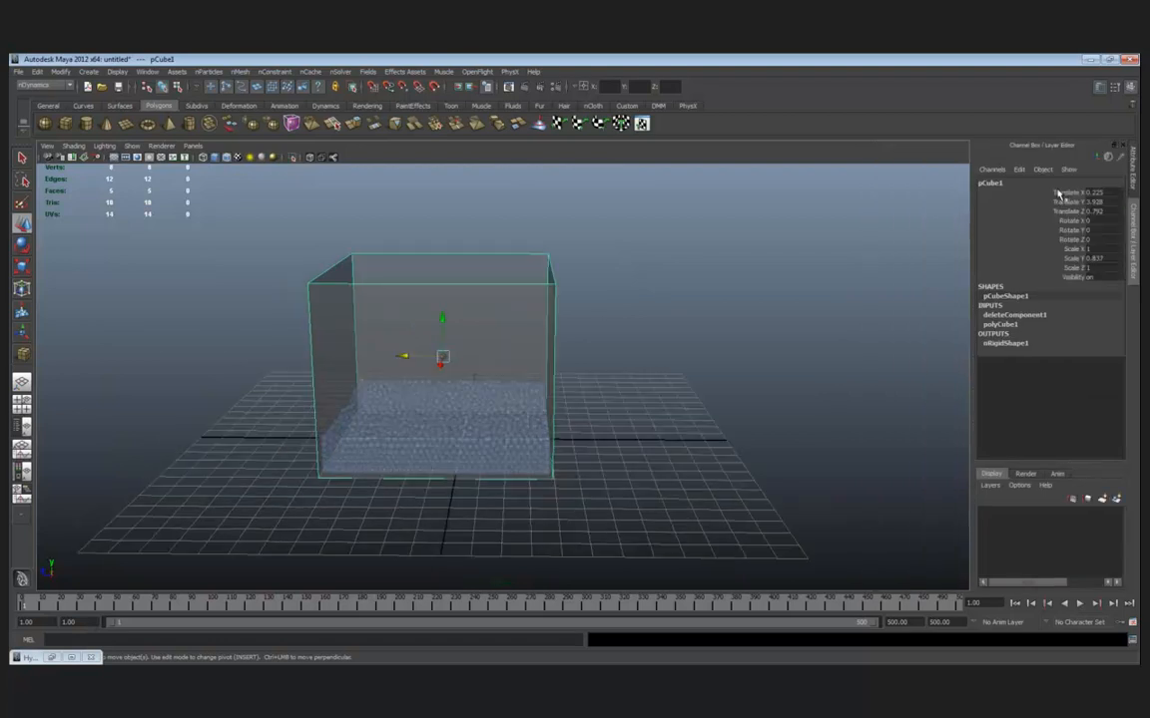
drag(1059, 194, 1068, 240)
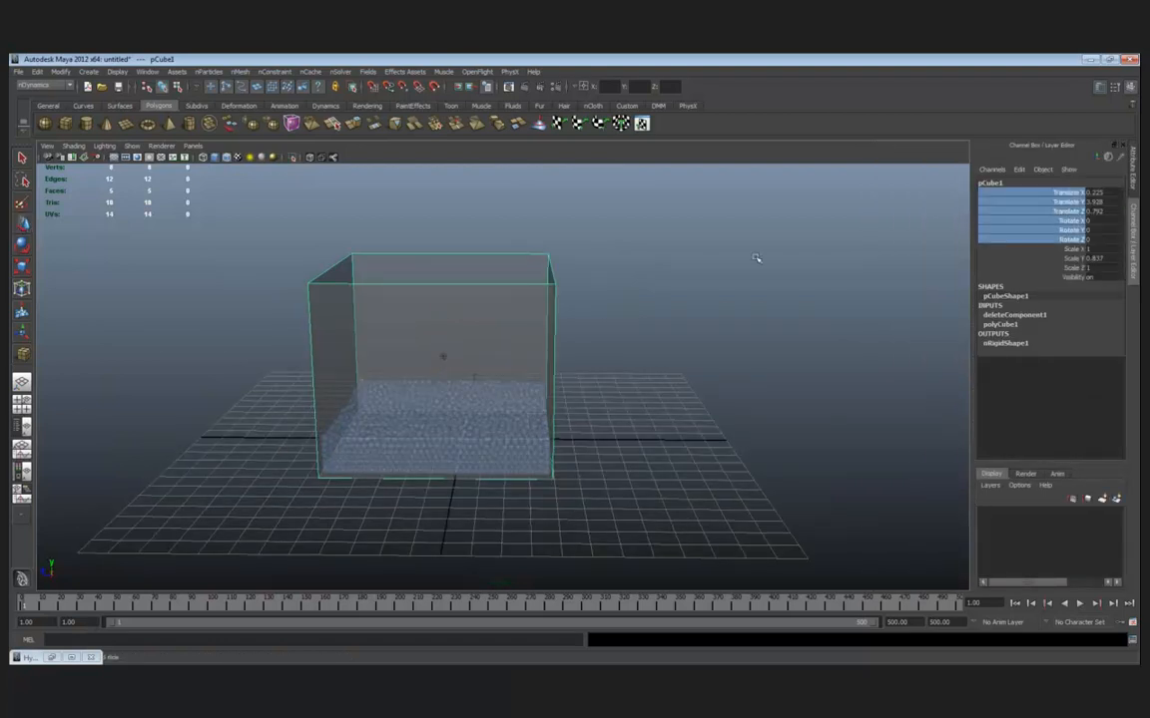
right_click(1048, 195)
click(1052, 221)
key(w)
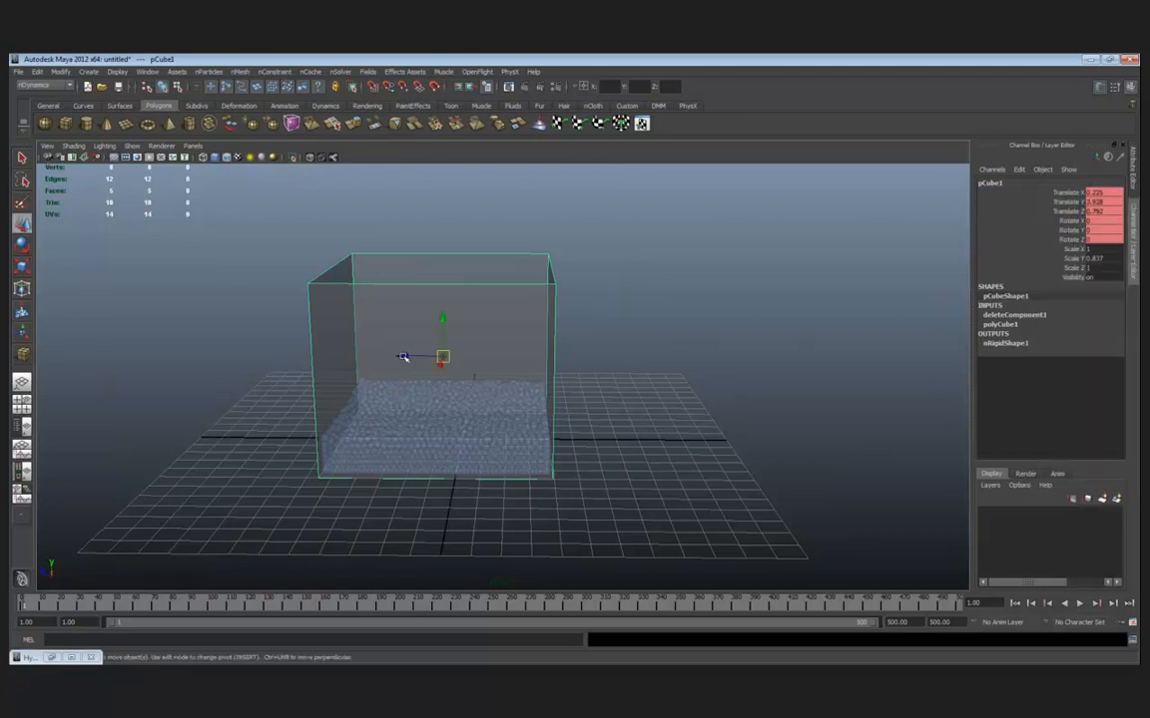
click(403, 356)
middle_drag(490, 351, 744, 344)
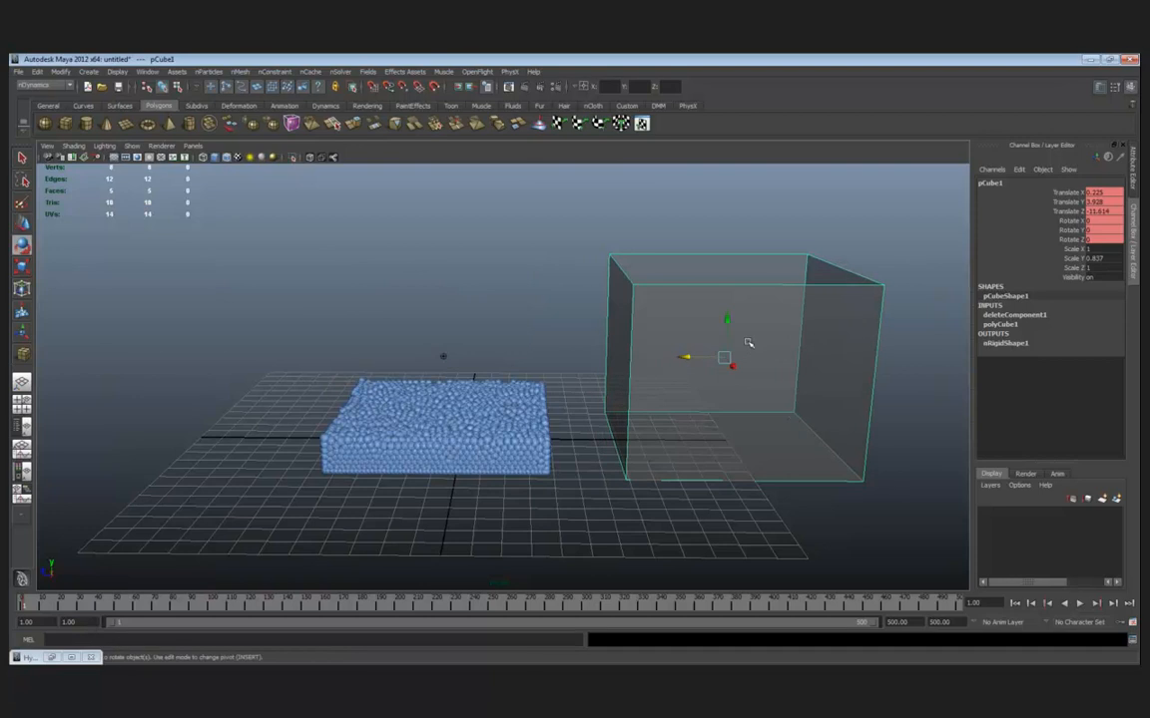
mouse_move(739, 308)
mouse_down()
mouse_move(755, 310)
mouse_move(745, 310)
mouse_up()
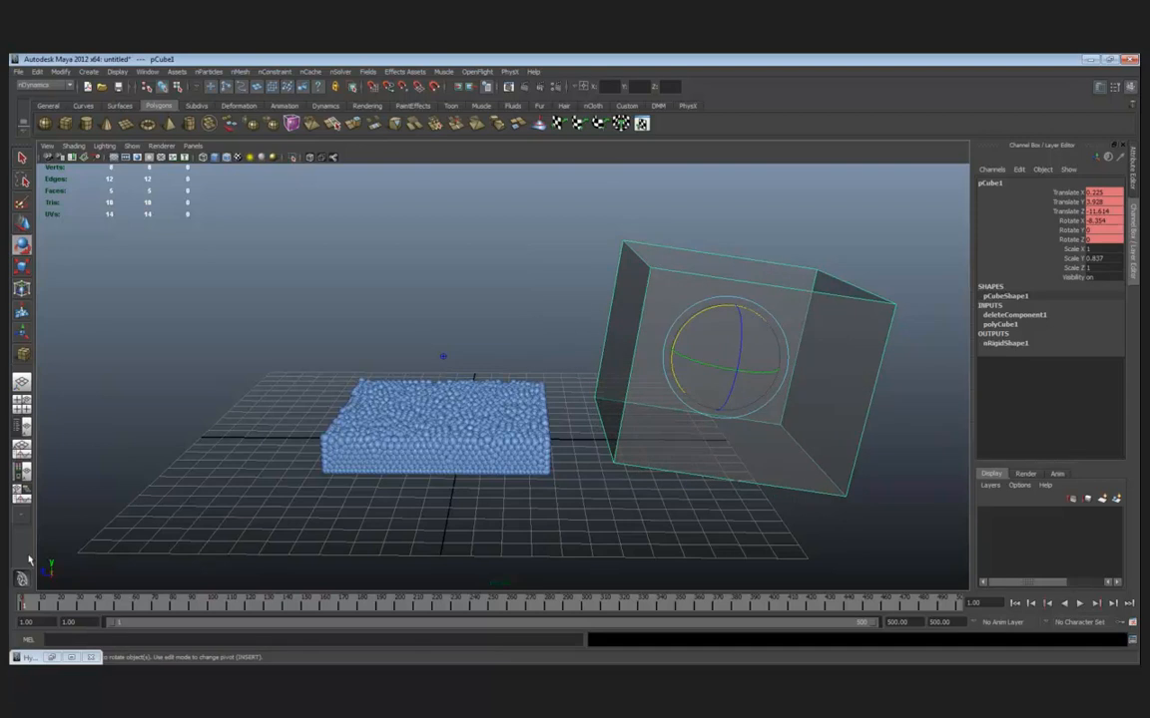
At frame 10, move the container to Translate Z of about -9.78, tilt it to Rotate X of about -18.4, and key its transforms
click(32, 605)
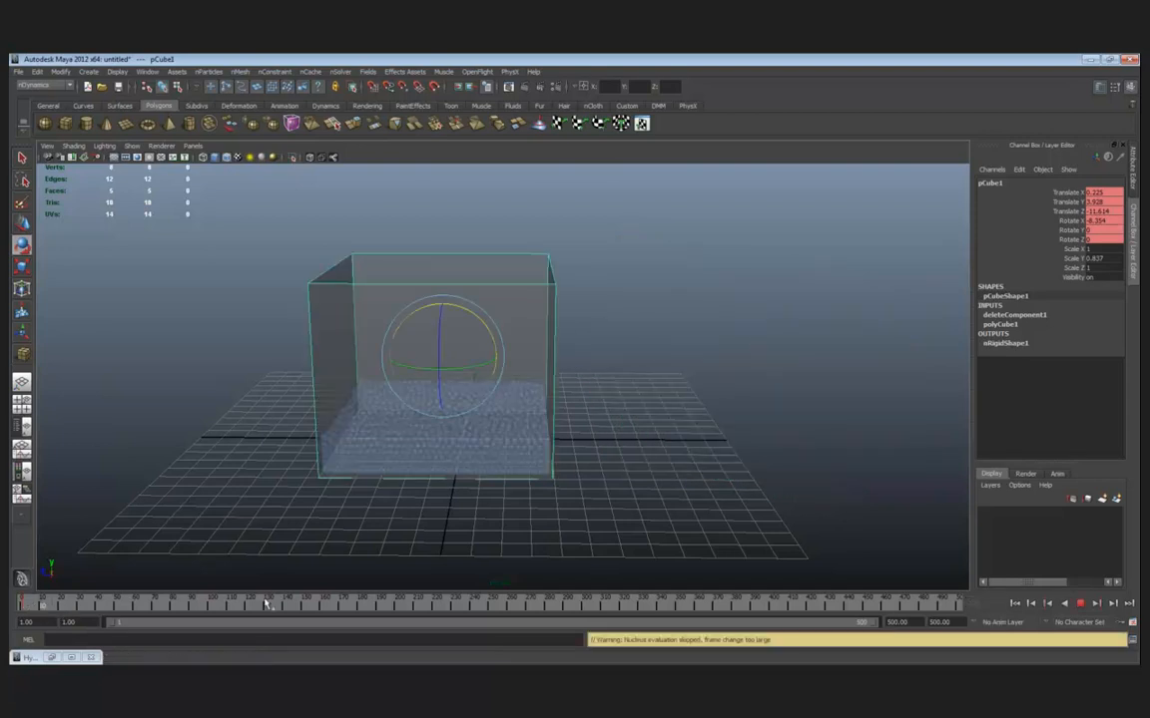
key(w)
drag(408, 357, 989, 255)
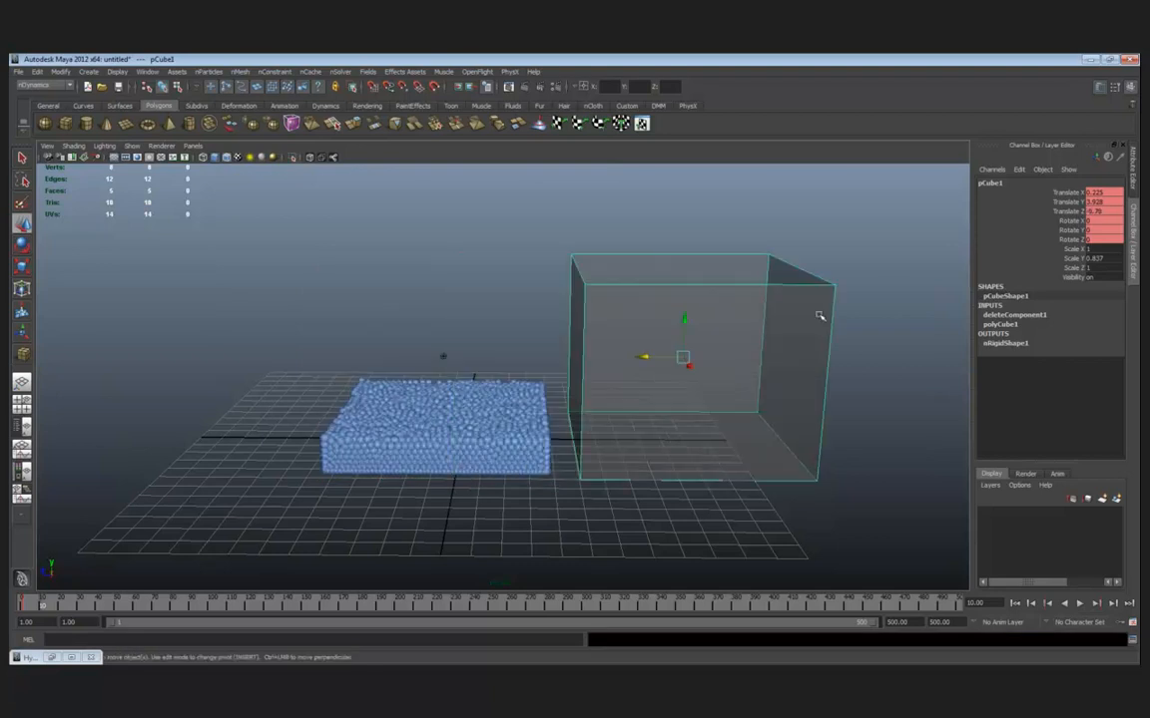
key(e)
drag(660, 319, 673, 315)
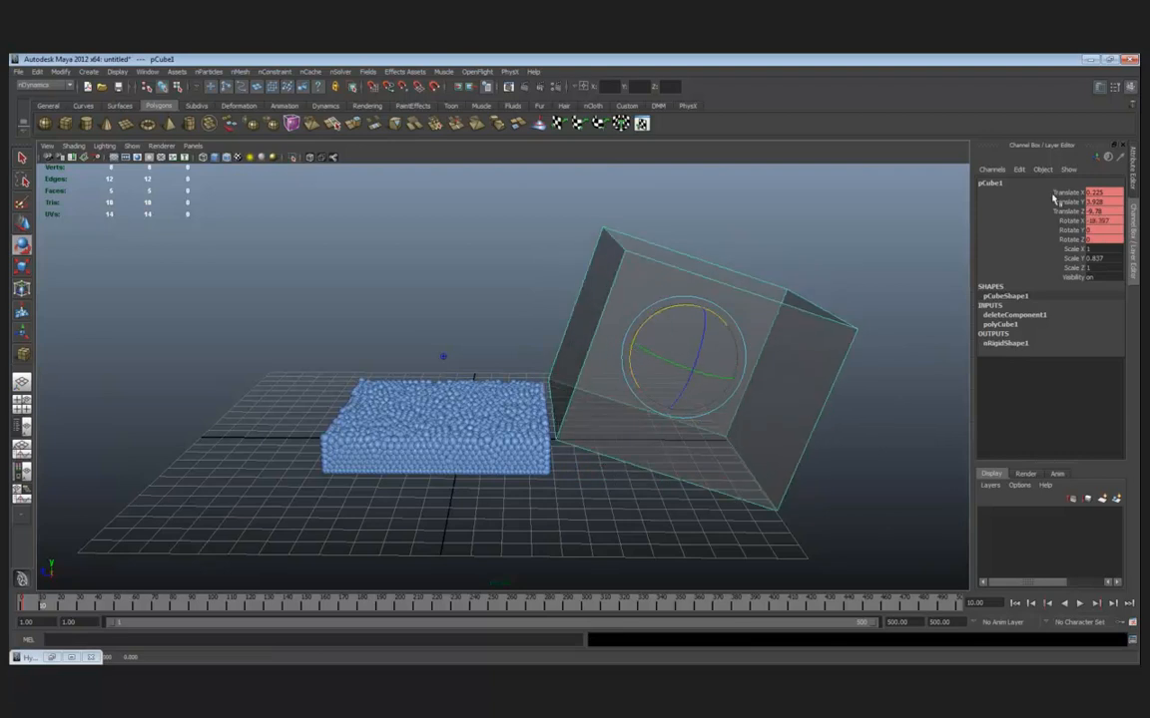
key(w)
drag(1057, 191, 1064, 239)
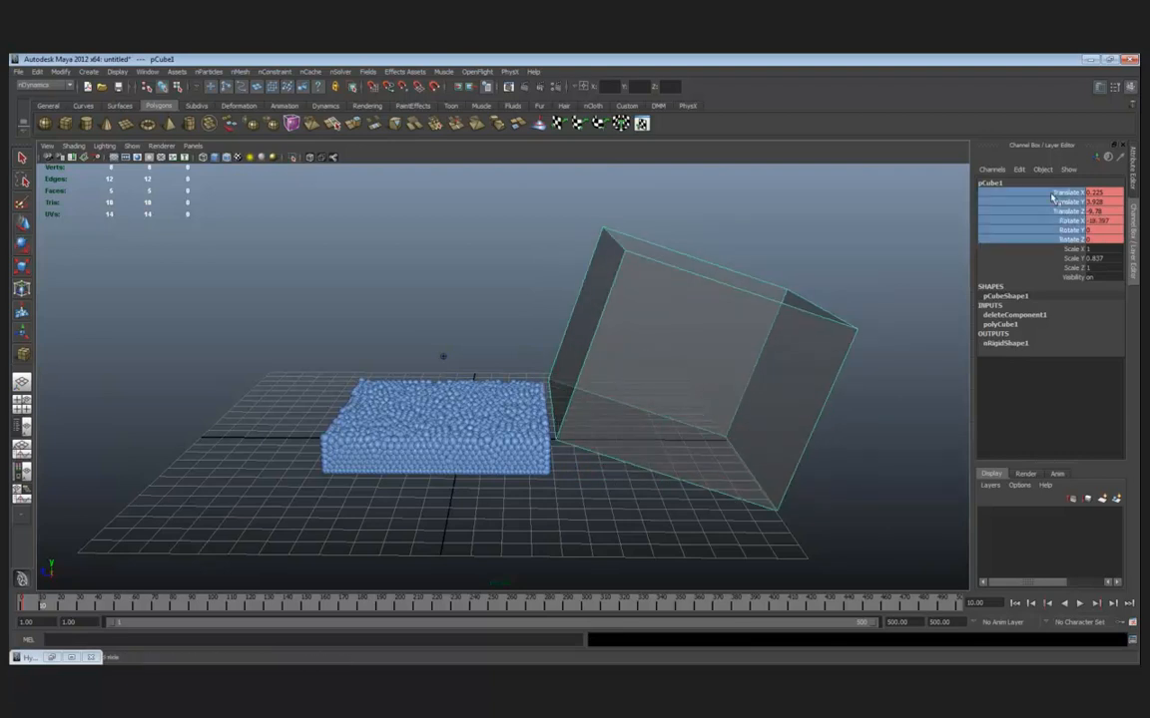
right_click(1051, 197)
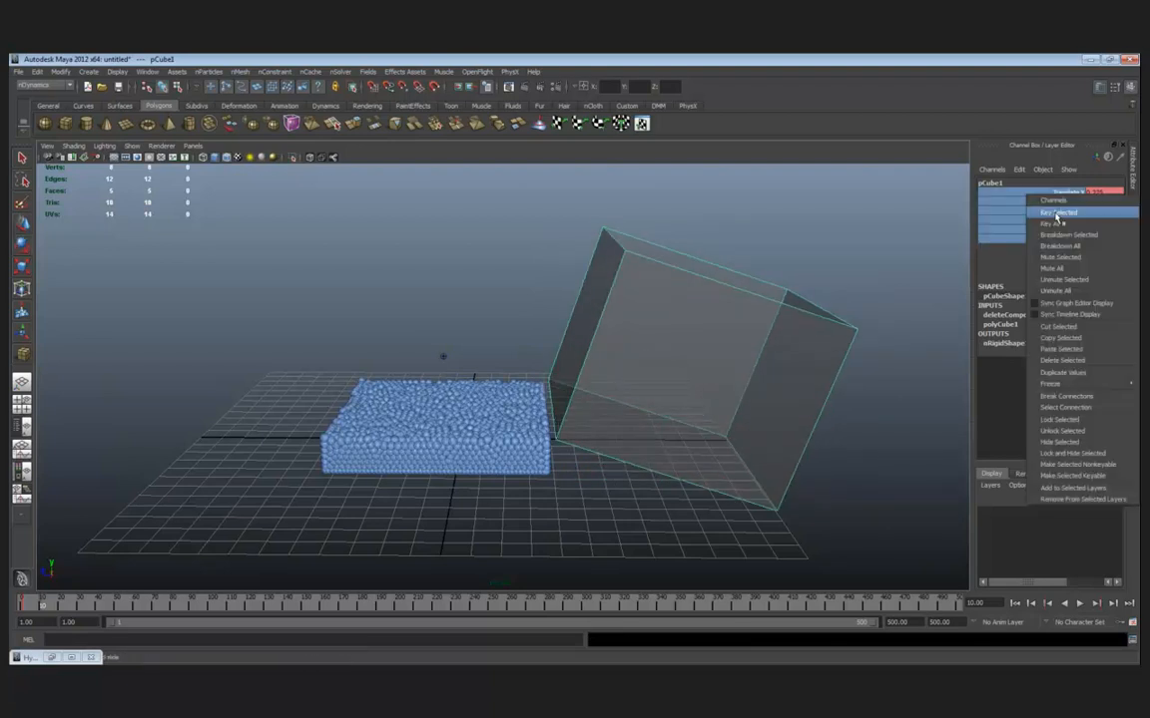
click(1056, 213)
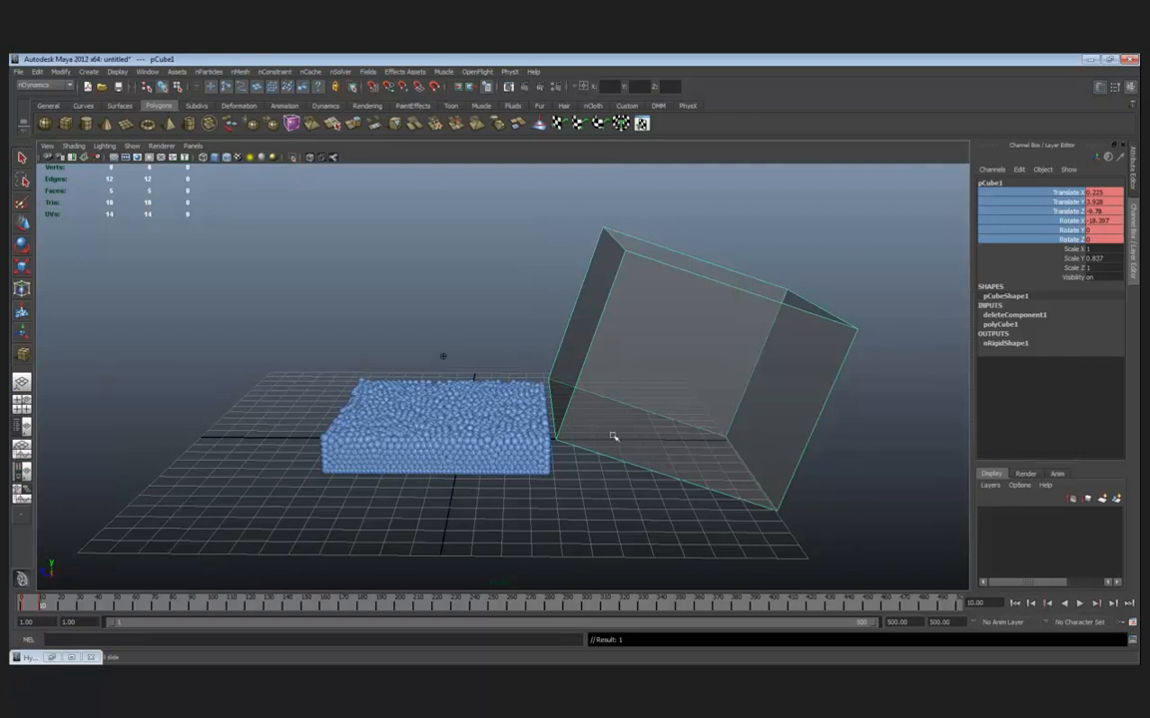
key(e)
key(w)
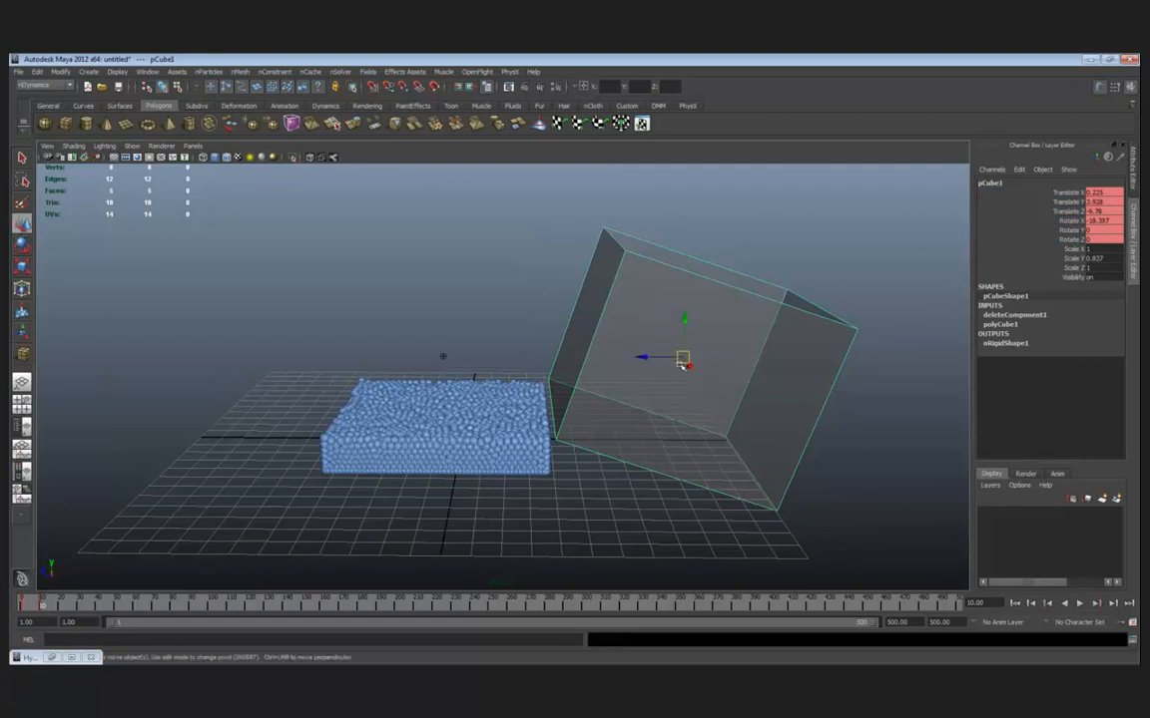
drag(644, 359, 611, 361)
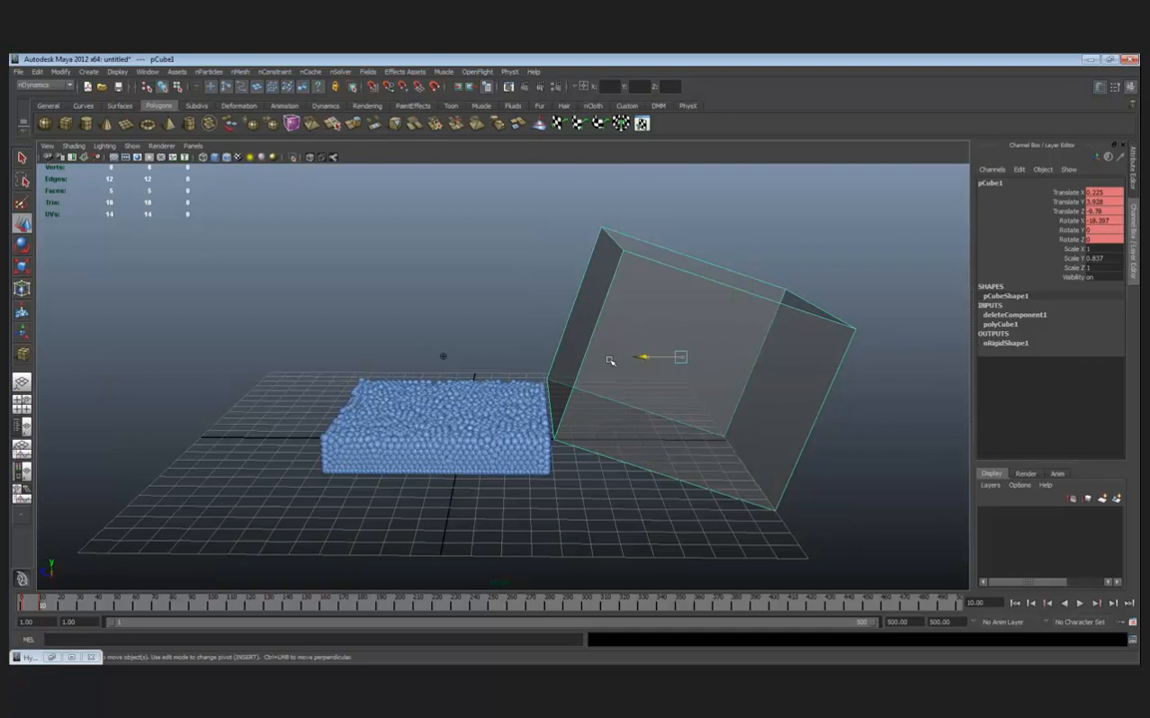
key(alt+v)
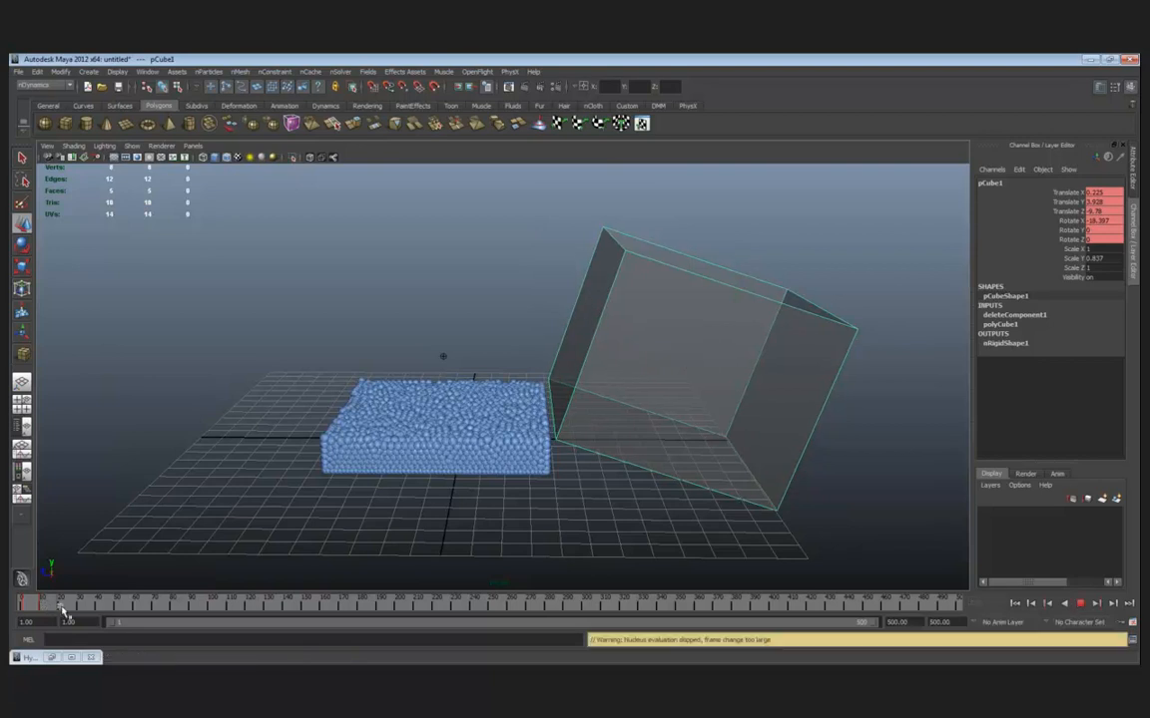
At frame 20, move the container to Translate Z of about 9.22, tilt it to Rotate X of about 9.5, and key its transforms
click(60, 605)
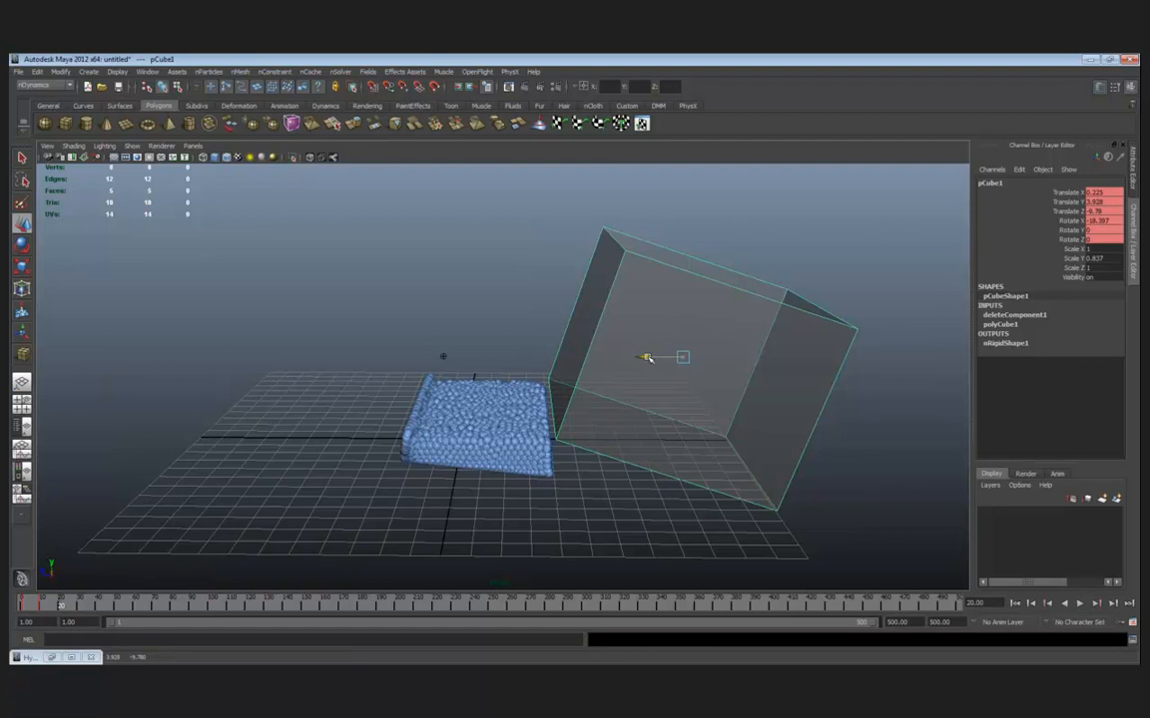
middle_drag(486, 359, 199, 365)
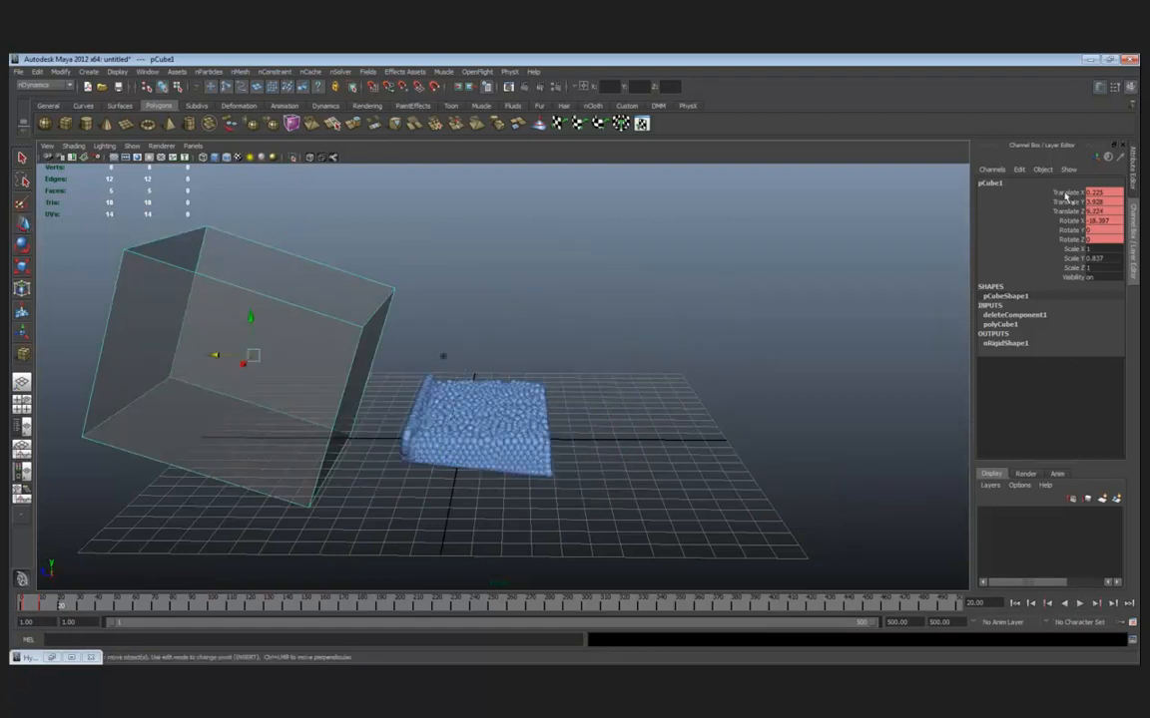
key(w)
key(e)
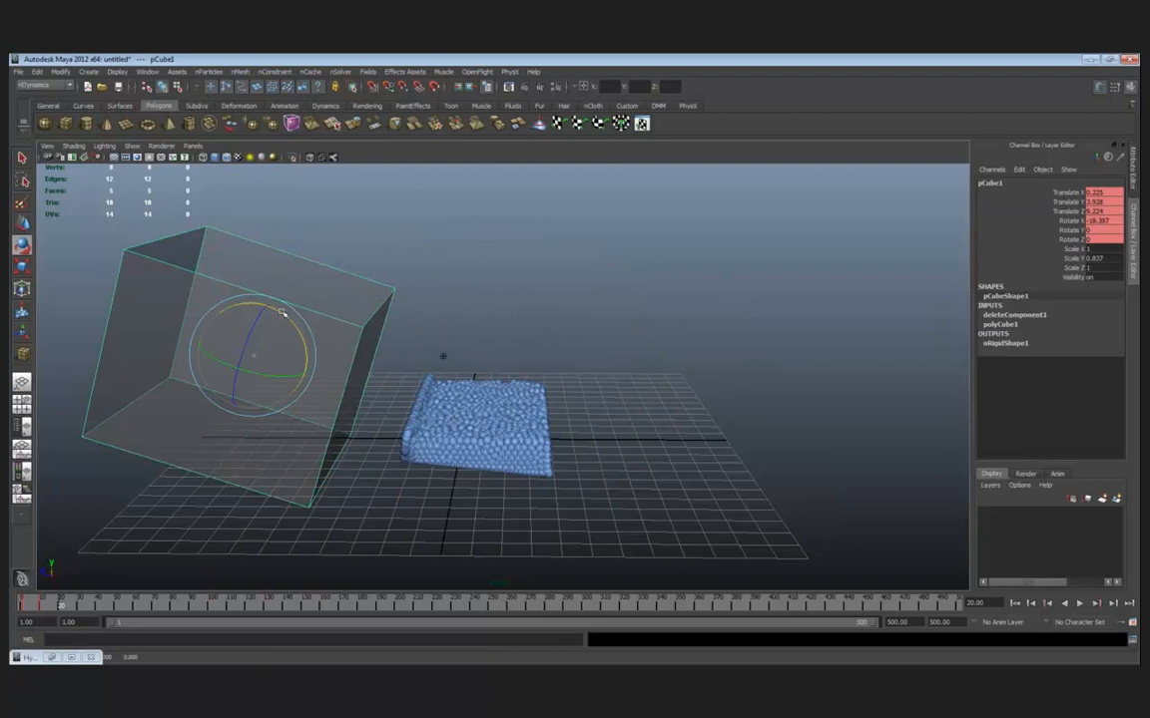
drag(282, 312, 262, 277)
drag(1065, 191, 1068, 240)
right_click(1074, 212)
click(1073, 215)
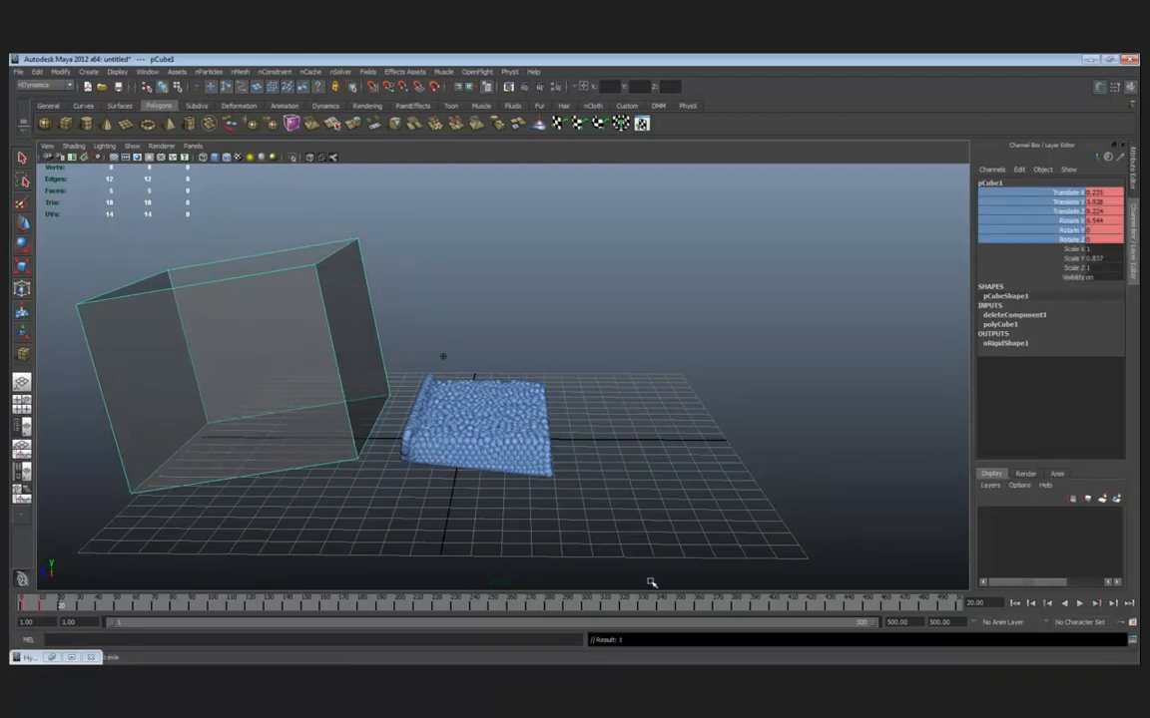
Play the simulation from frame 1 to check how the water particles react to the container's motion, and rewind
click(1016, 604)
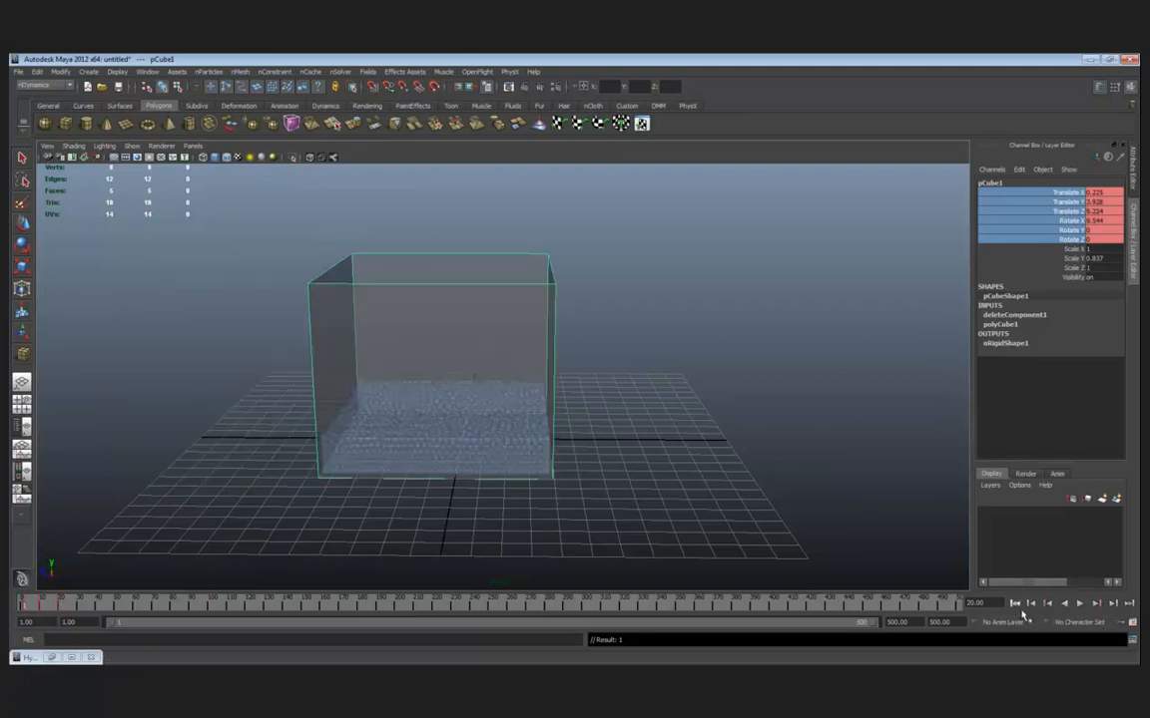
click(1079, 603)
click(1078, 604)
click(1079, 604)
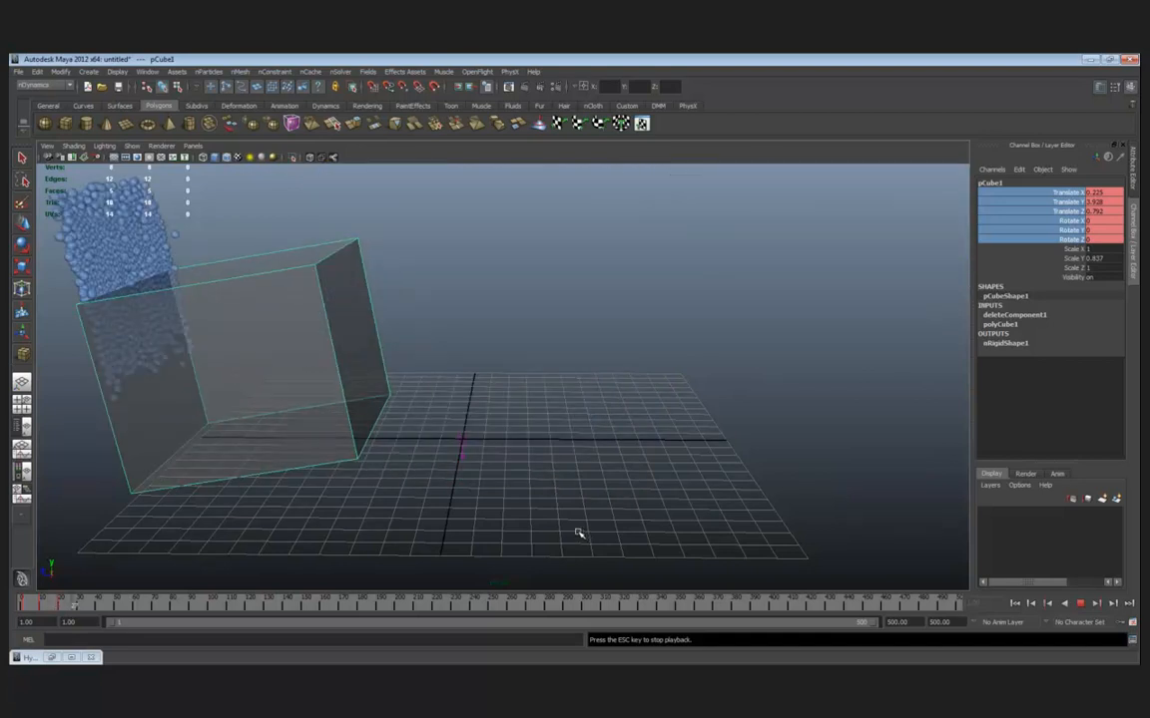
alt+right_drag(578, 534, 280, 386)
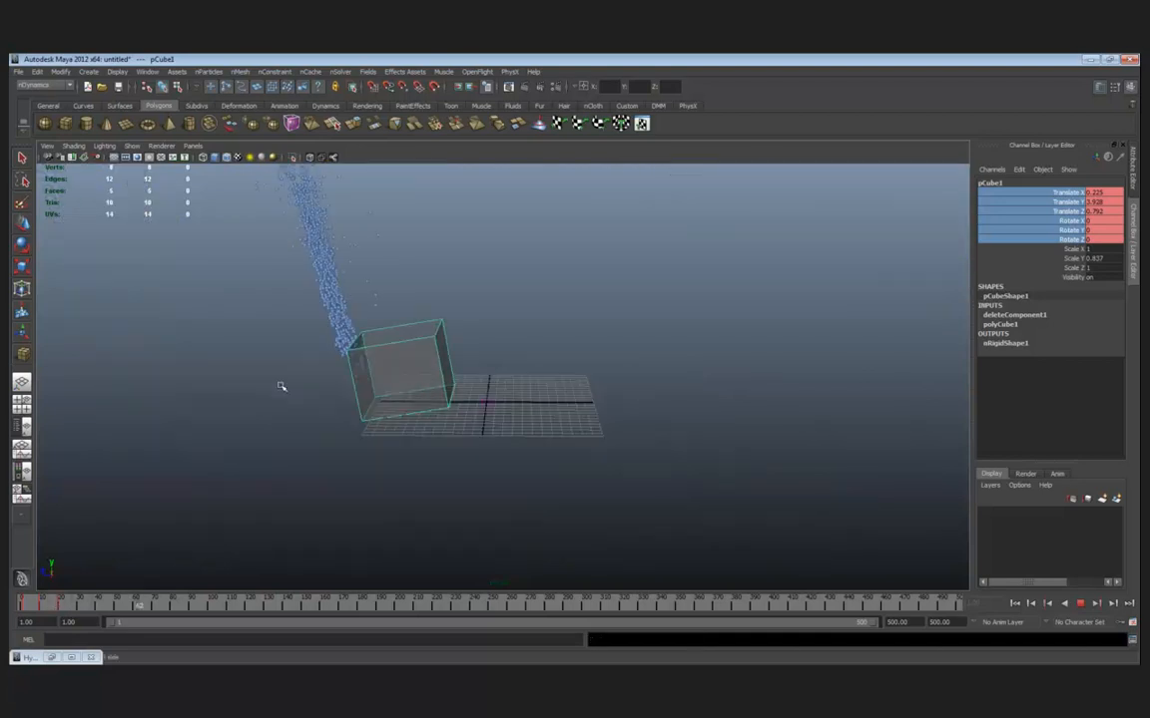
scroll(371, 493, up, 3)
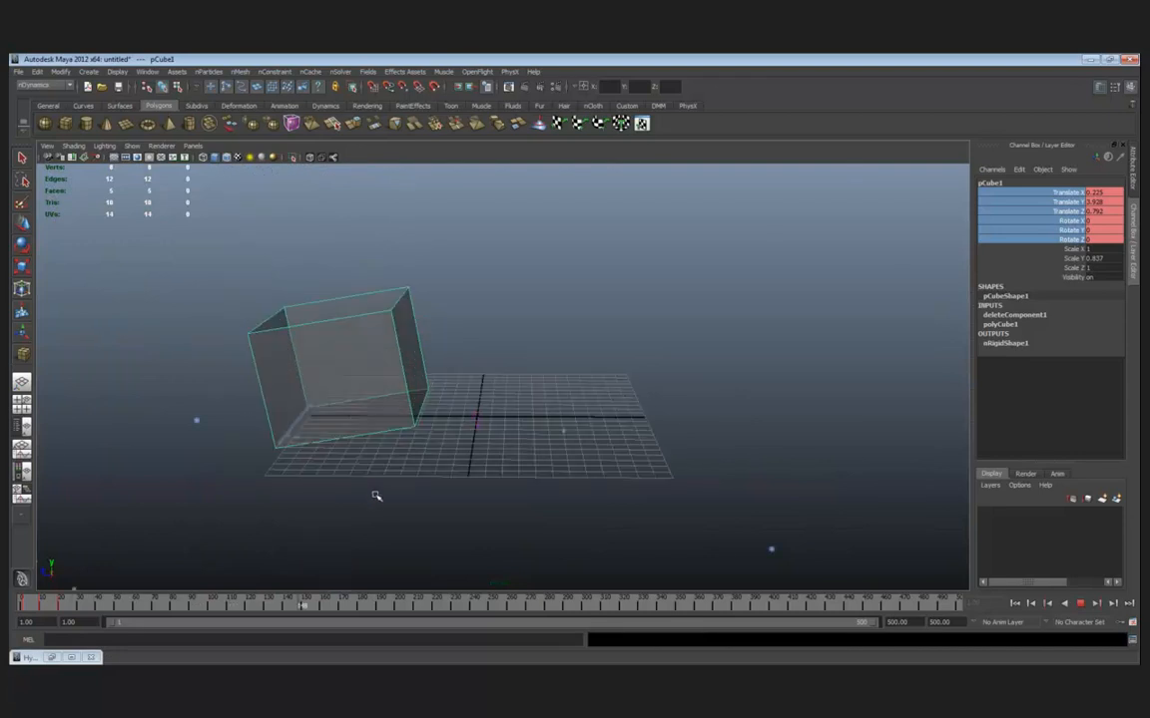
click(1014, 604)
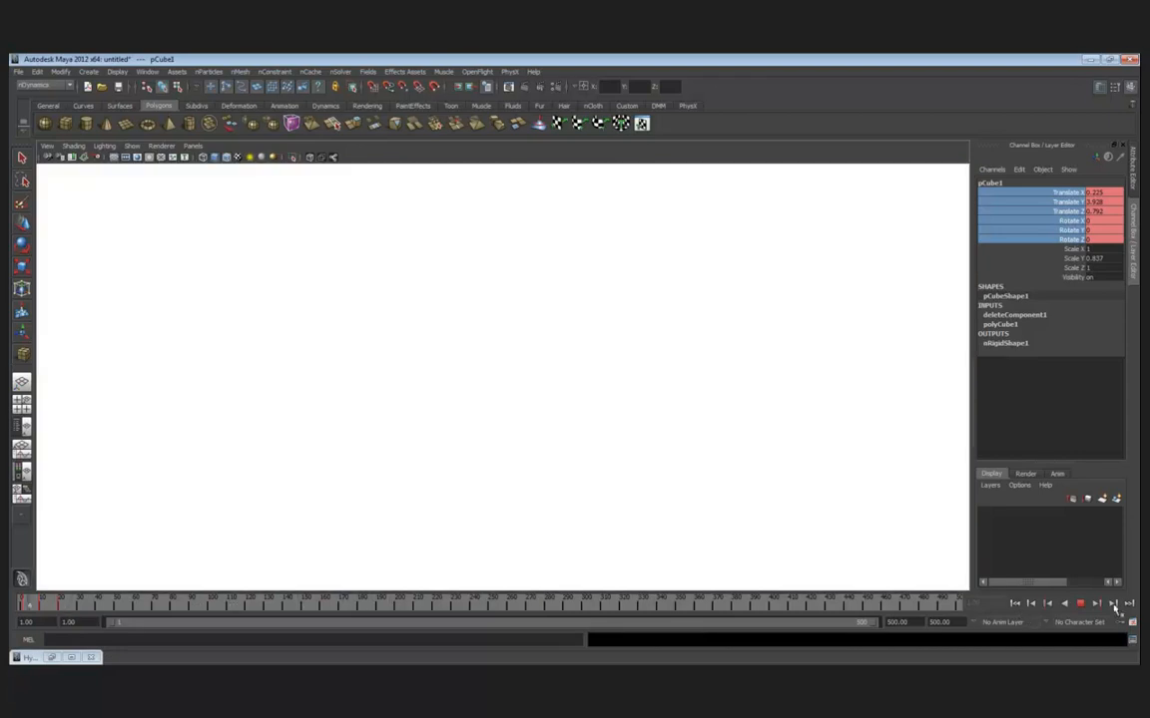
Slow the container's motion by shifting its frame 20 keys to frame 80 and its frame 10 keys to about frame 40
click(54, 606)
key(alt+v)
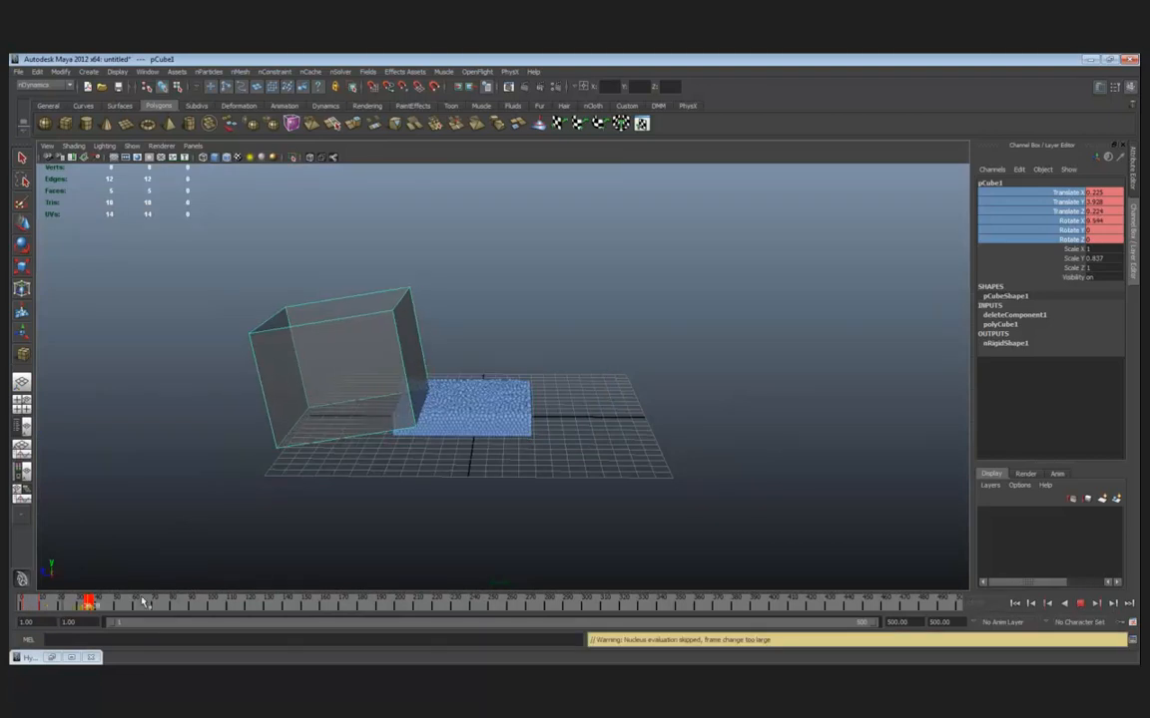
key(alt+v)
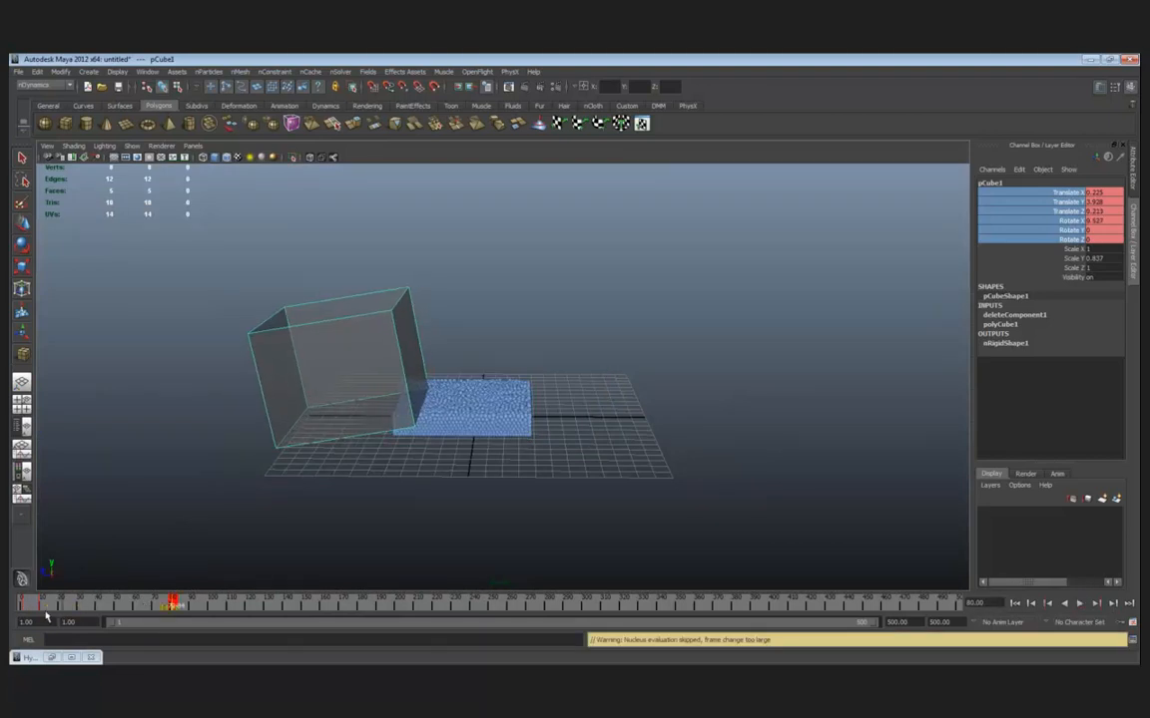
click(45, 605)
Replay the simulation from frame 1 and examine from several angles how the water sloshes in the slower container
click(1015, 603)
click(1079, 602)
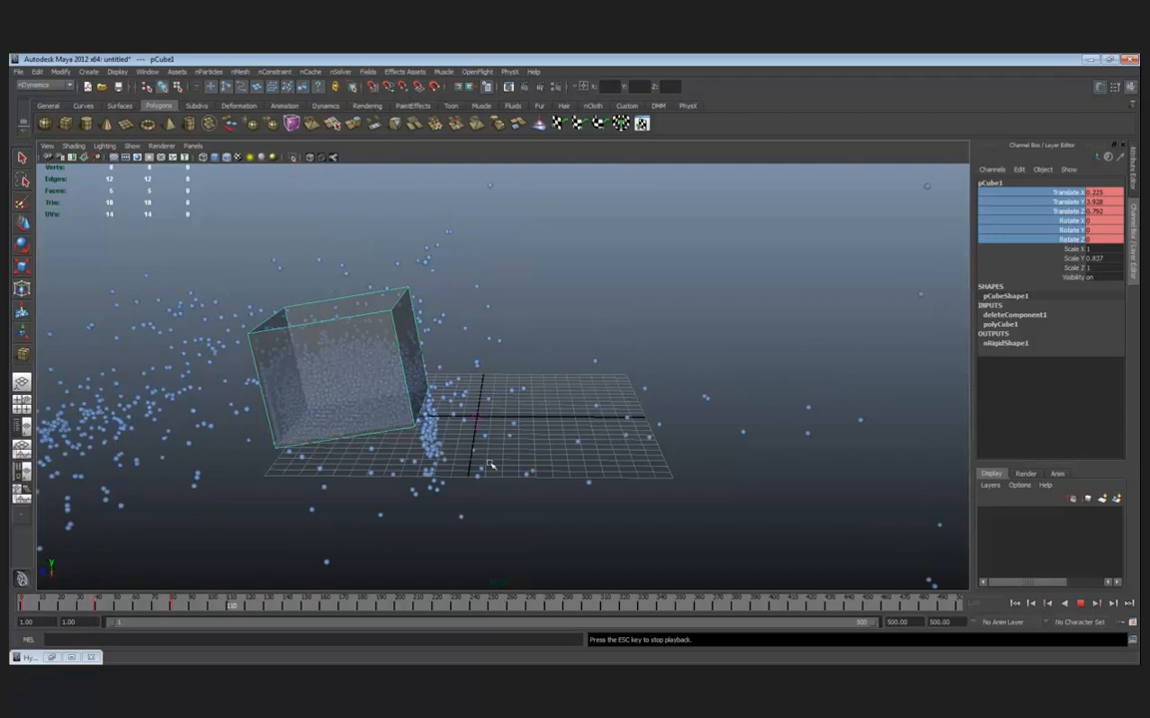
alt+drag(490, 465, 519, 467)
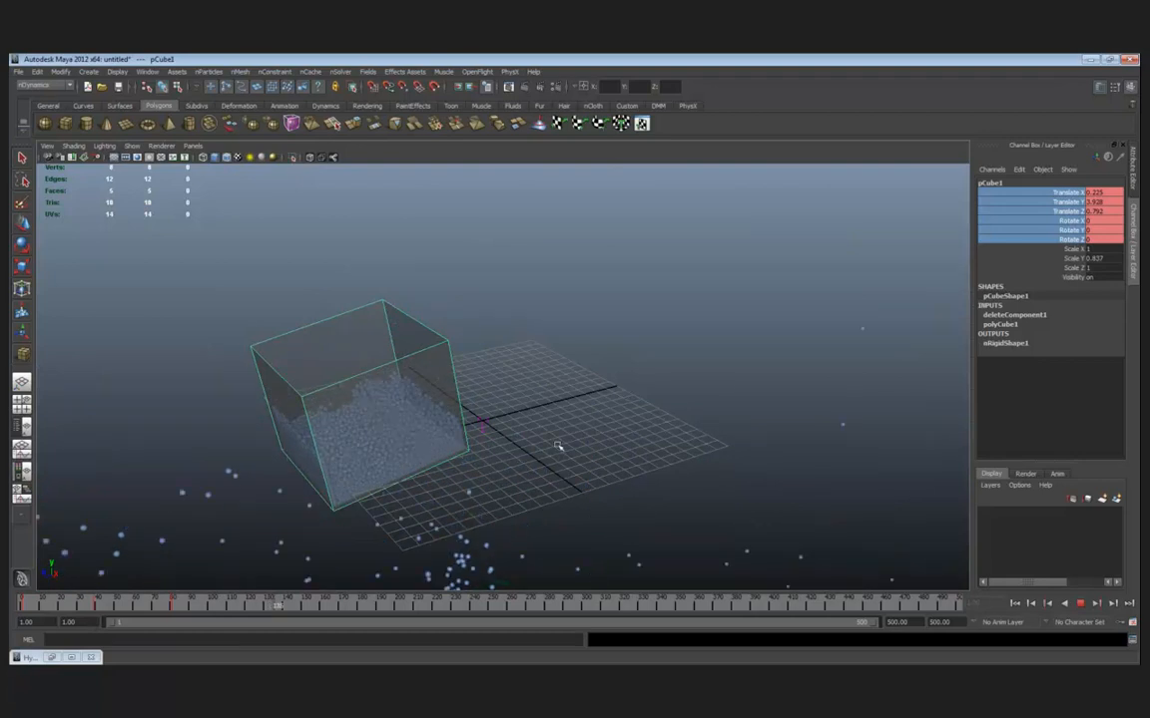
alt+drag(557, 446, 505, 447)
alt+drag(505, 446, 515, 430)
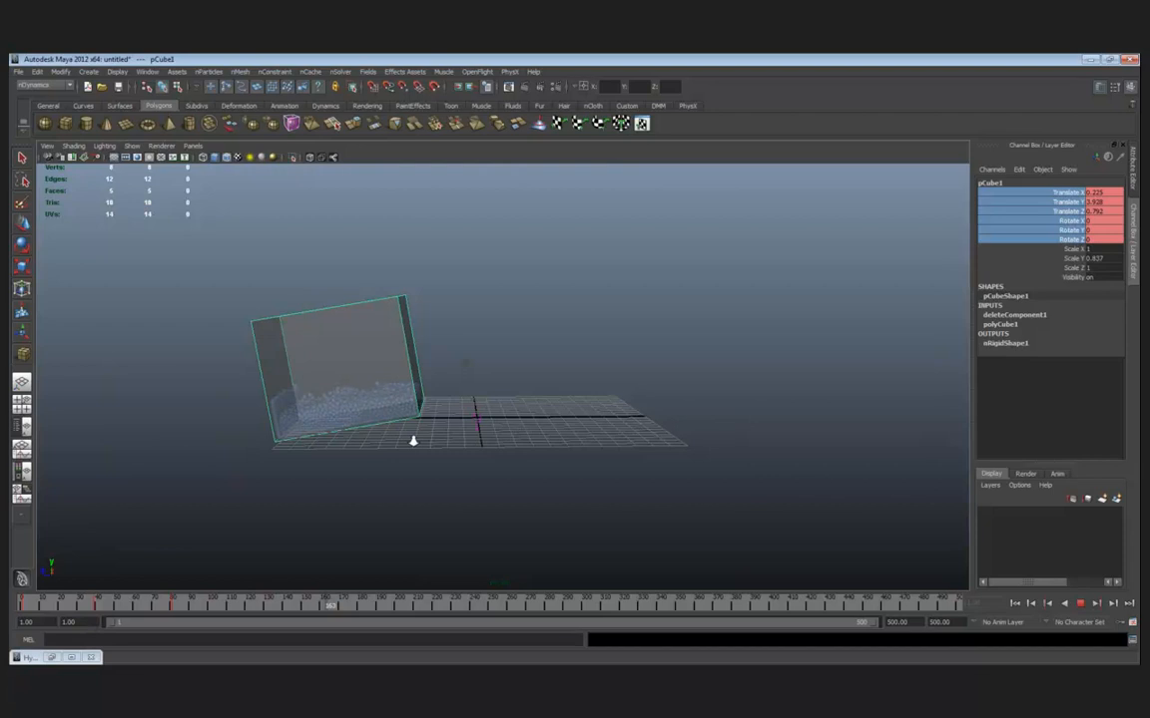
alt+drag(413, 441, 539, 440)
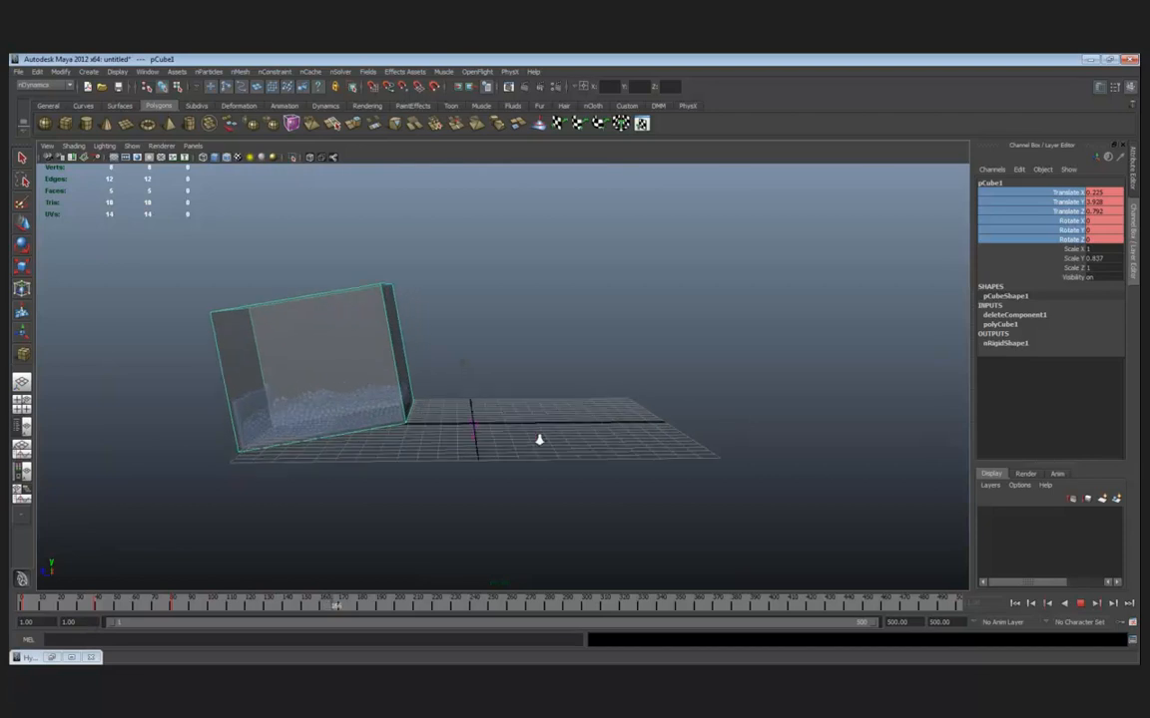
scroll(539, 440, up, 4)
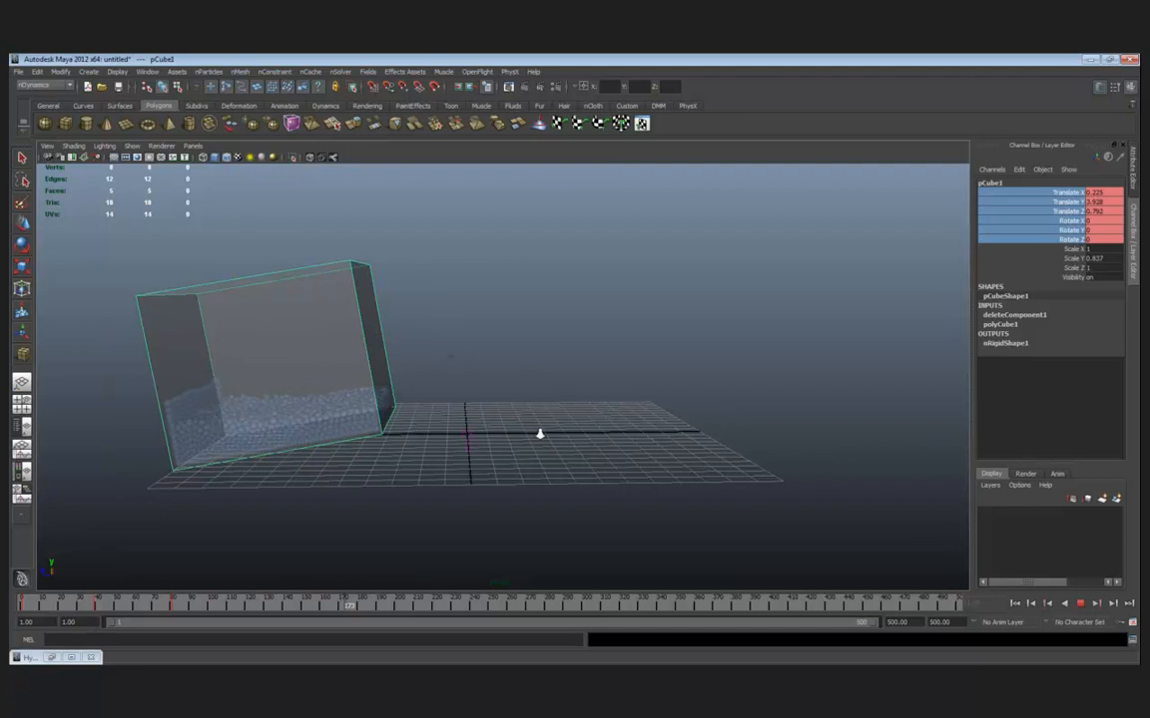
scroll(533, 434, up, 2)
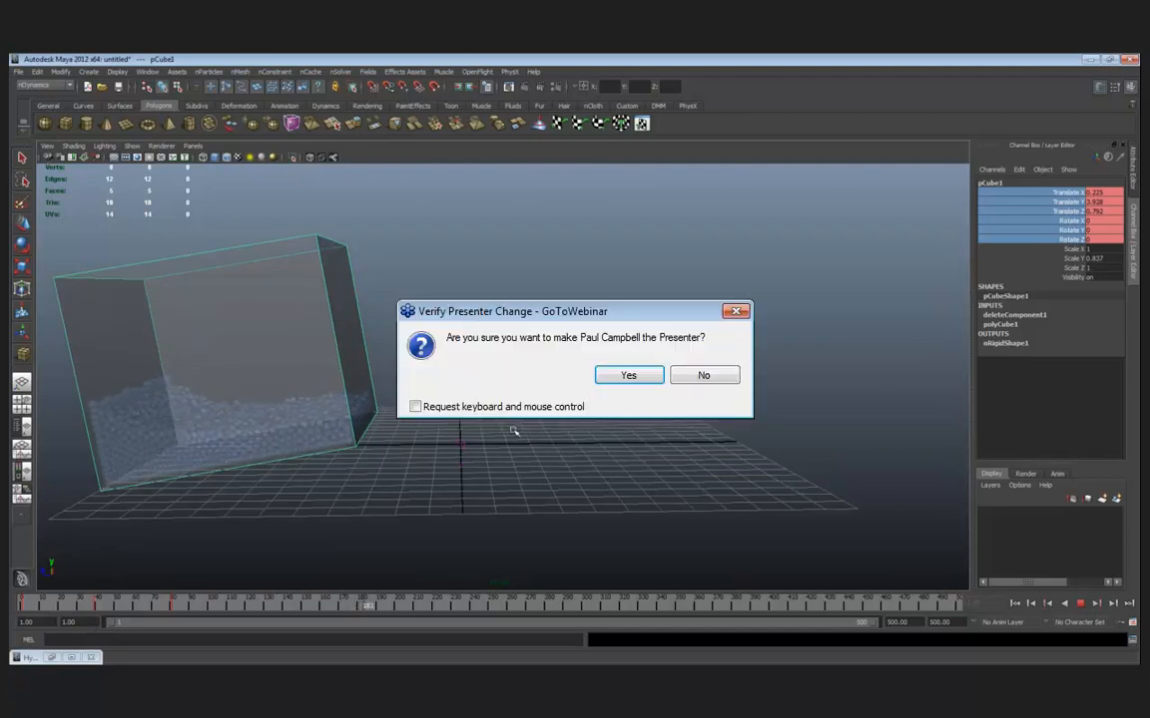
Confirm handing the webinar's presenter role back to the other participant, whose floating-block scene is playing
click(632, 378)
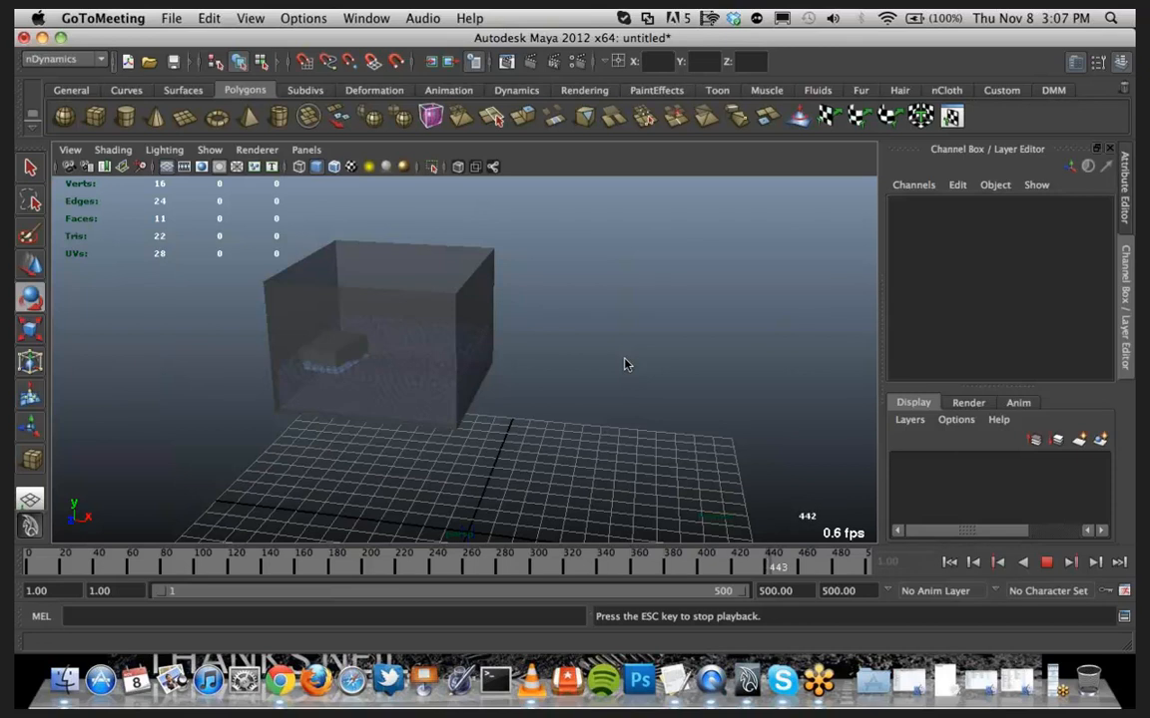
key(e)
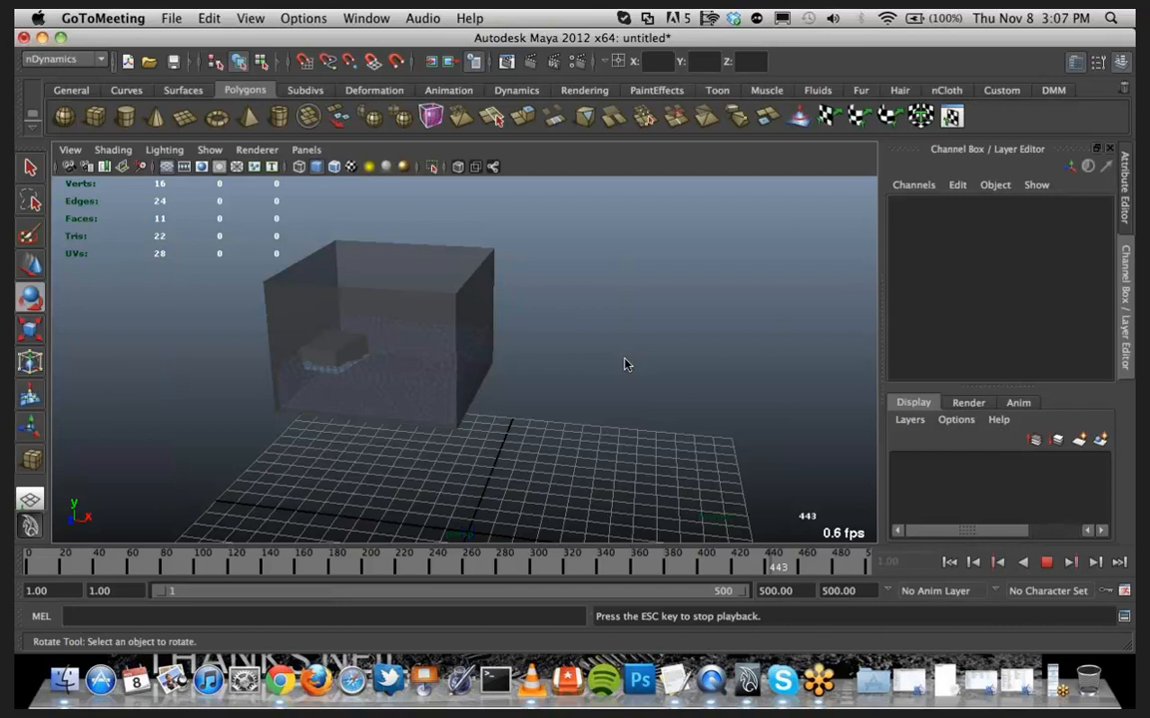